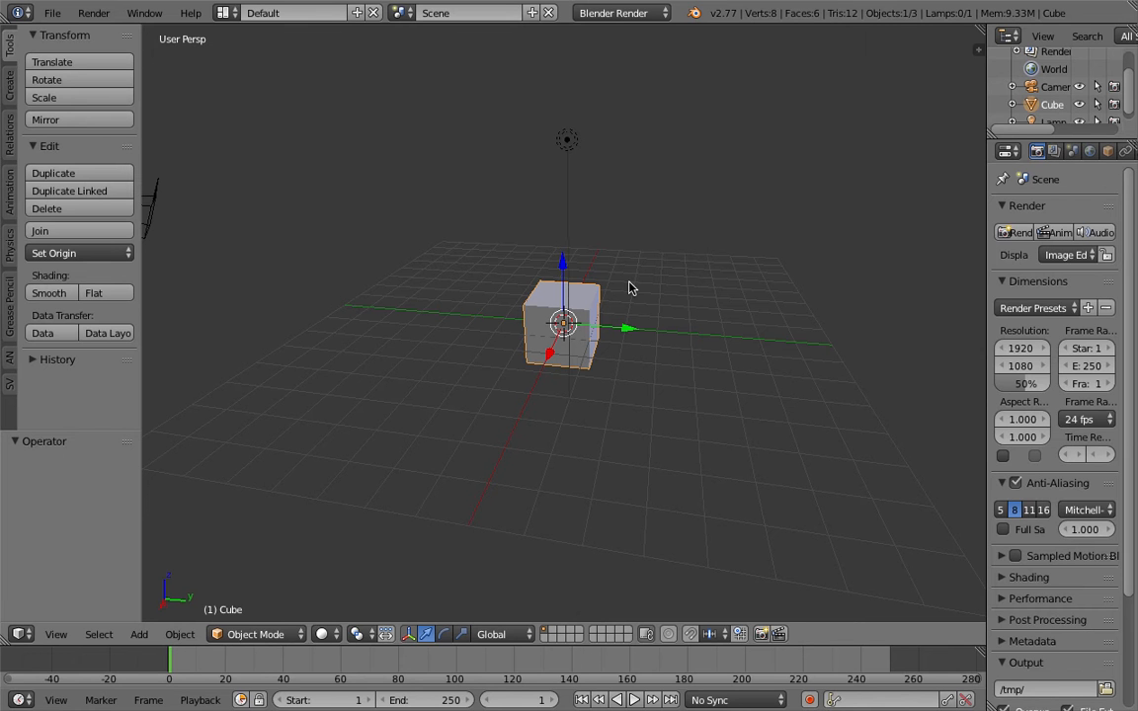
{"action": "mouse_move", "coordinate": [632, 288]}
{"action": "middle_mouse_down"}
{"action": "mouse_move", "coordinate": [512, 254]}
{"action": "mouse_move", "coordinate": [563, 285]}
{"action": "mouse_move", "coordinate": [580, 274]}
{"action": "mouse_move", "coordinate": [593, 287]}
{"action": "mouse_move", "coordinate": [508, 288]}
{"action": "mouse_move", "coordinate": [692, 262]}
{"action": "mouse_move", "coordinate": [489, 267]}
{"action": "middle_mouse_up"}
{"action": "scroll", "coordinate": [553, 263], "scroll_direction": "up", "scroll_amount": 3}
{"action": "key", "text": "z"}
{"action": "key", "text": "z"}
{"action": "scroll", "coordinate": [566, 287], "scroll_direction": "up", "scroll_amount": 2}
{"action": "middle_click_drag", "start_coordinate": [637, 284], "coordinate": [509, 204]}
{"action": "scroll", "coordinate": [663, 256], "scroll_direction": "up", "scroll_amount": 2}
{"action": "scroll", "coordinate": [625, 282], "scroll_direction": "down", "scroll_amount": 1}
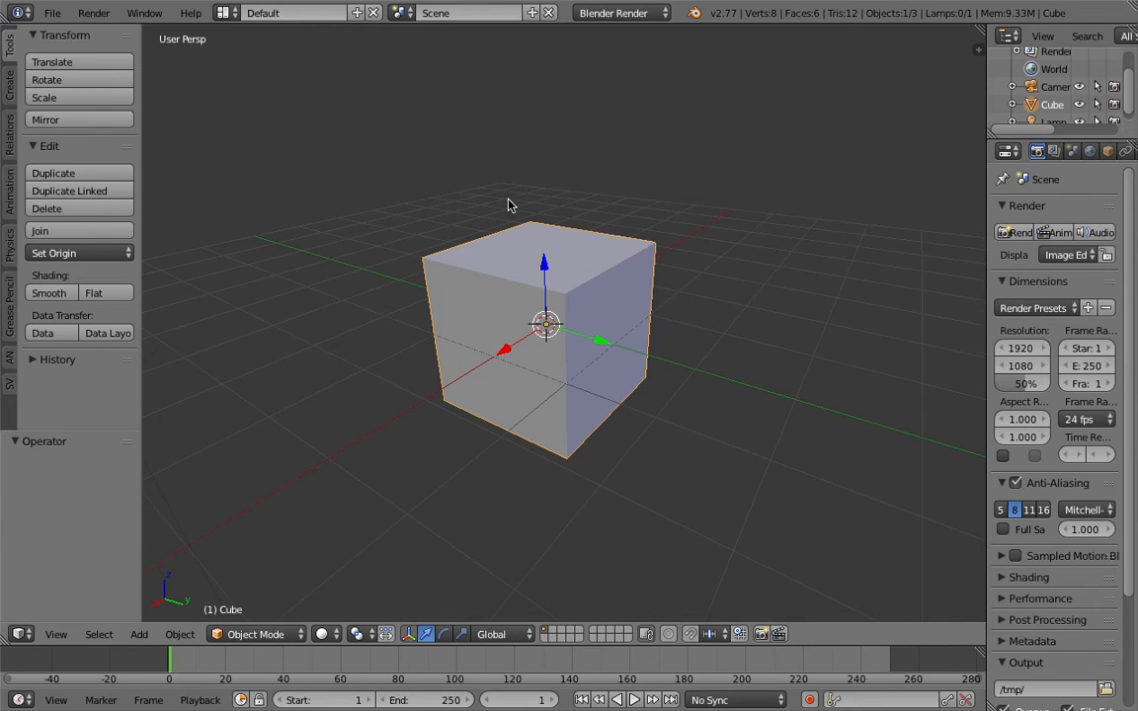
{"action": "scroll", "coordinate": [520, 246], "scroll_direction": "down", "scroll_amount": 1}
{"action": "middle_click_drag", "start_coordinate": [545, 275], "coordinate": [540, 280]}
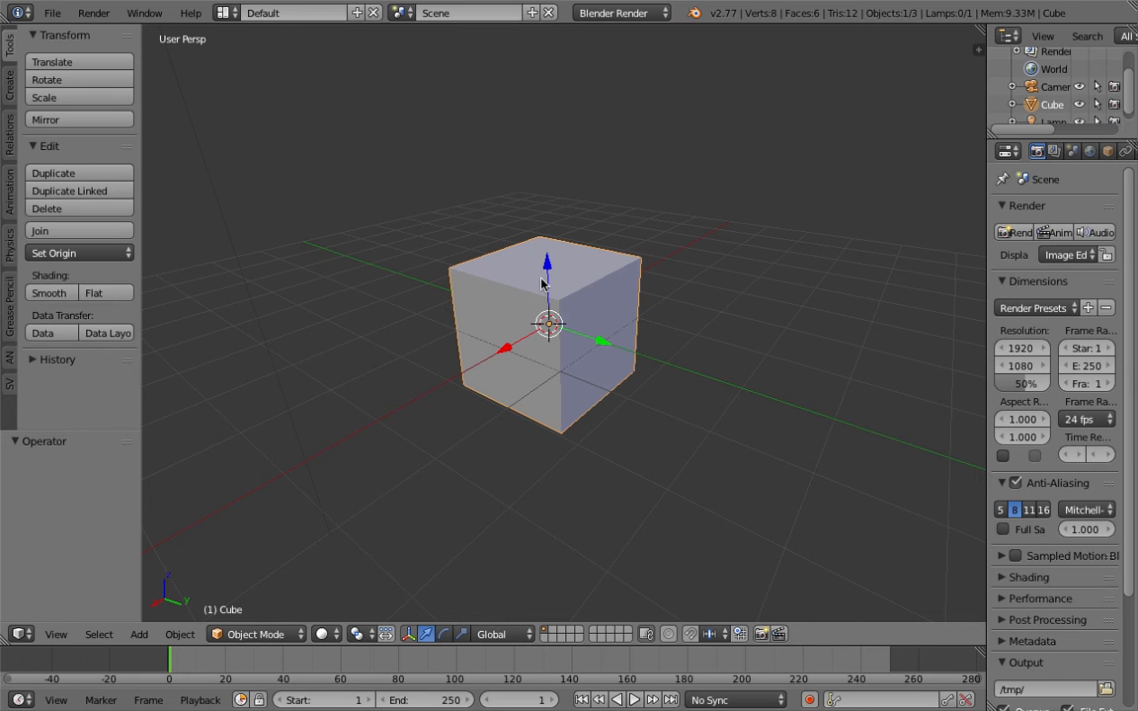
{"action": "mouse_move", "coordinate": [541, 284]}
{"action": "middle_mouse_down"}
{"action": "mouse_move", "coordinate": [513, 301]}
{"action": "mouse_move", "coordinate": [559, 294]}
{"action": "mouse_move", "coordinate": [460, 261]}
{"action": "mouse_move", "coordinate": [539, 277]}
{"action": "middle_mouse_up"}
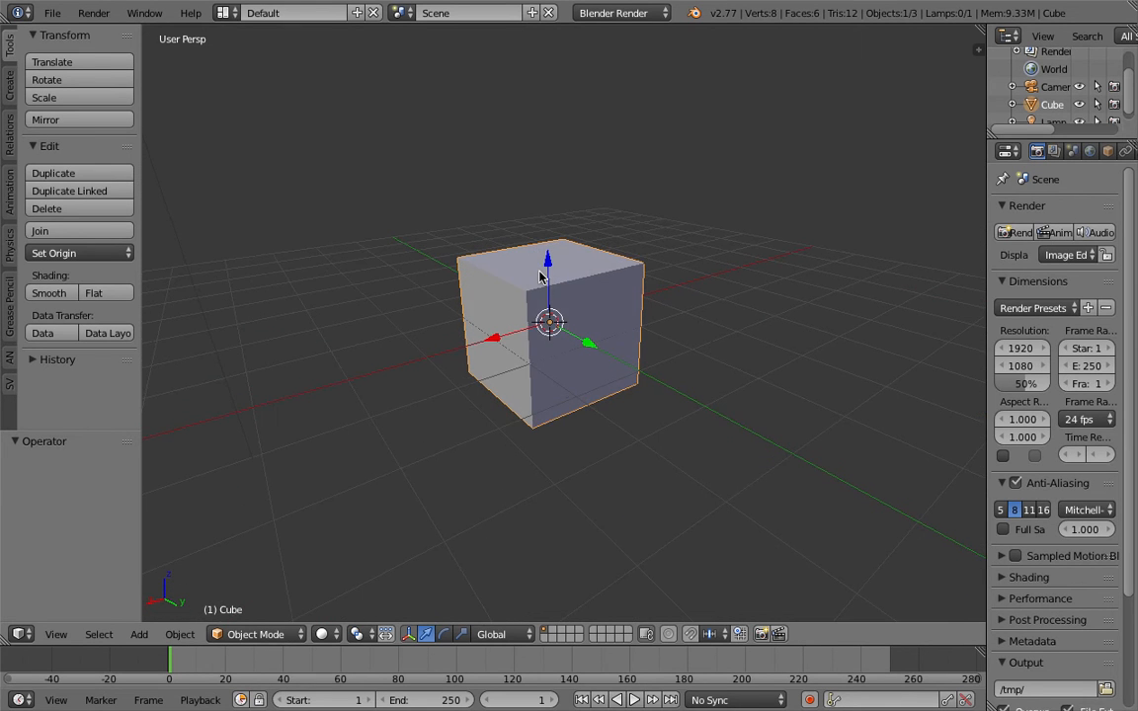
Step: Delete the default cube from the scene
{"action": "key", "text": "x"}
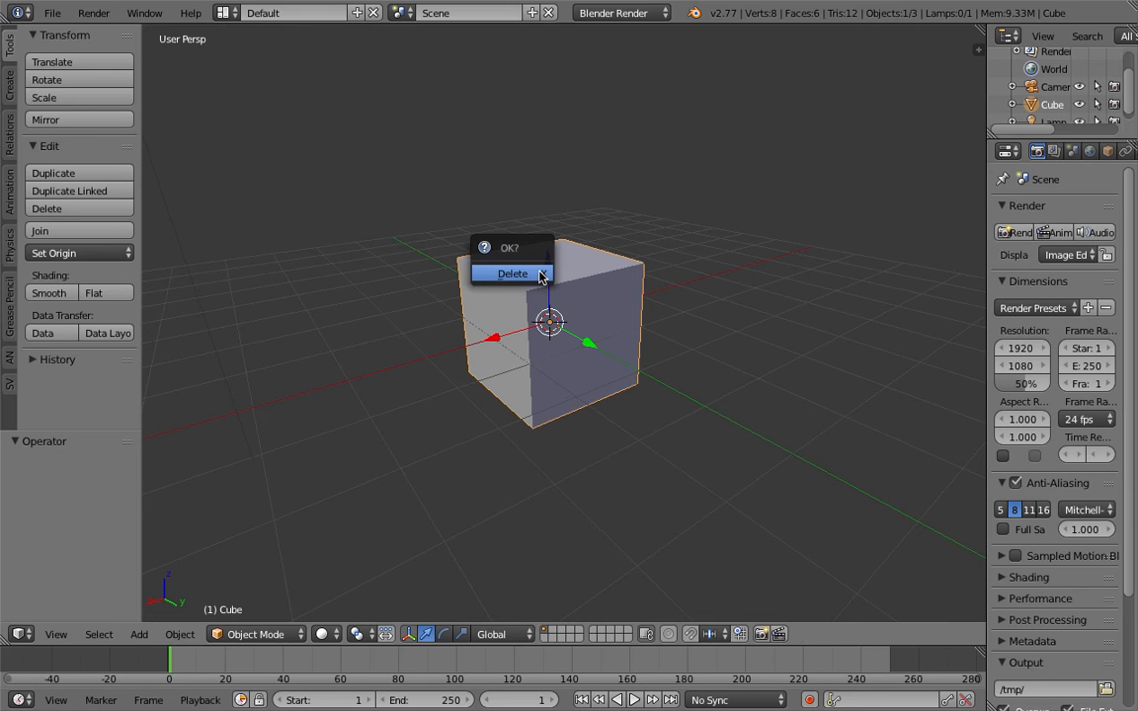
{"action": "left_click", "coordinate": [538, 276]}
{"action": "middle_click_drag", "start_coordinate": [538, 276], "coordinate": [571, 282]}
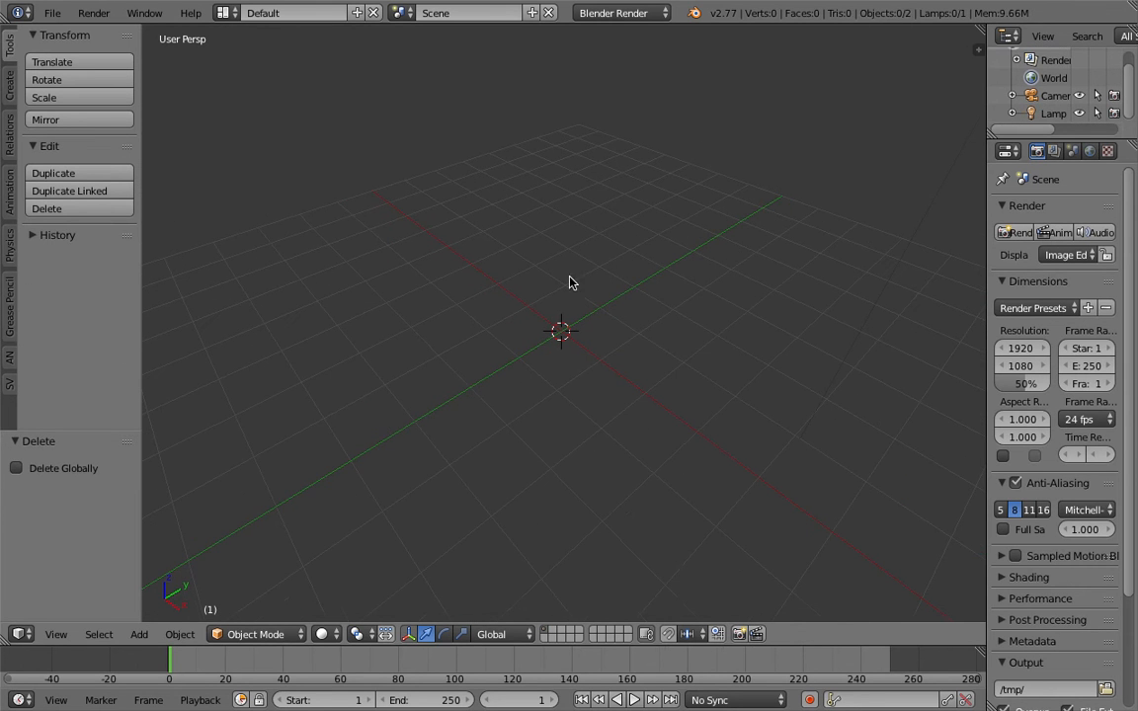
Step: Switch to the Compositing screen layout and create a new Animation Nodes tree in a shortened node editor
{"action": "left_click", "coordinate": [224, 13]}
{"action": "left_click", "coordinate": [239, 74]}
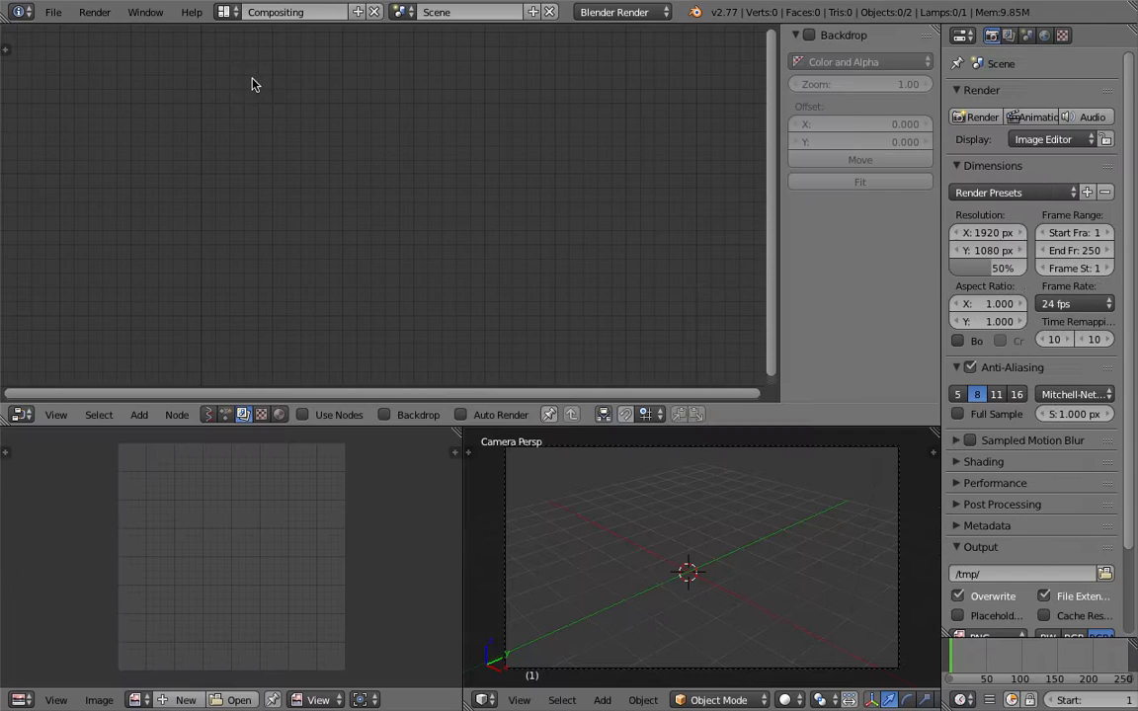
{"action": "left_click", "coordinate": [225, 414]}
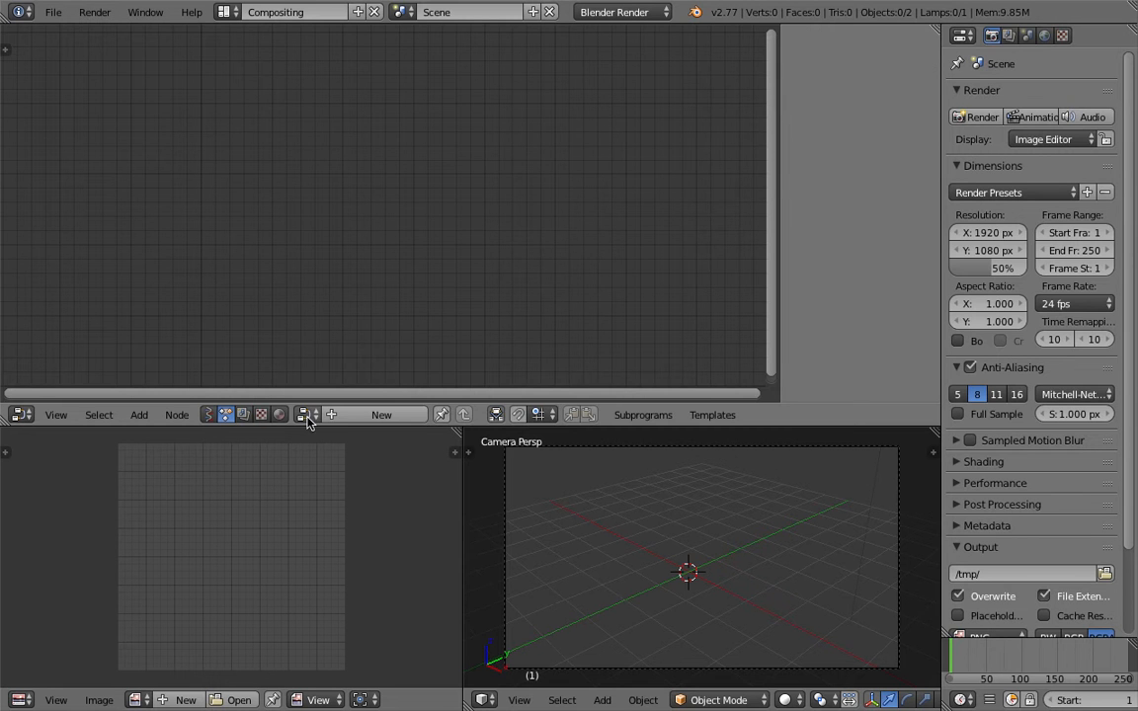
{"action": "left_click", "coordinate": [341, 415]}
{"action": "left_click_drag", "start_coordinate": [467, 426], "coordinate": [469, 334]}
Step: Add a Grid mesh at the centre of the scene
{"action": "middle_click_drag", "start_coordinate": [614, 430], "coordinate": [742, 469]}
{"action": "key", "text": "shift+a"}
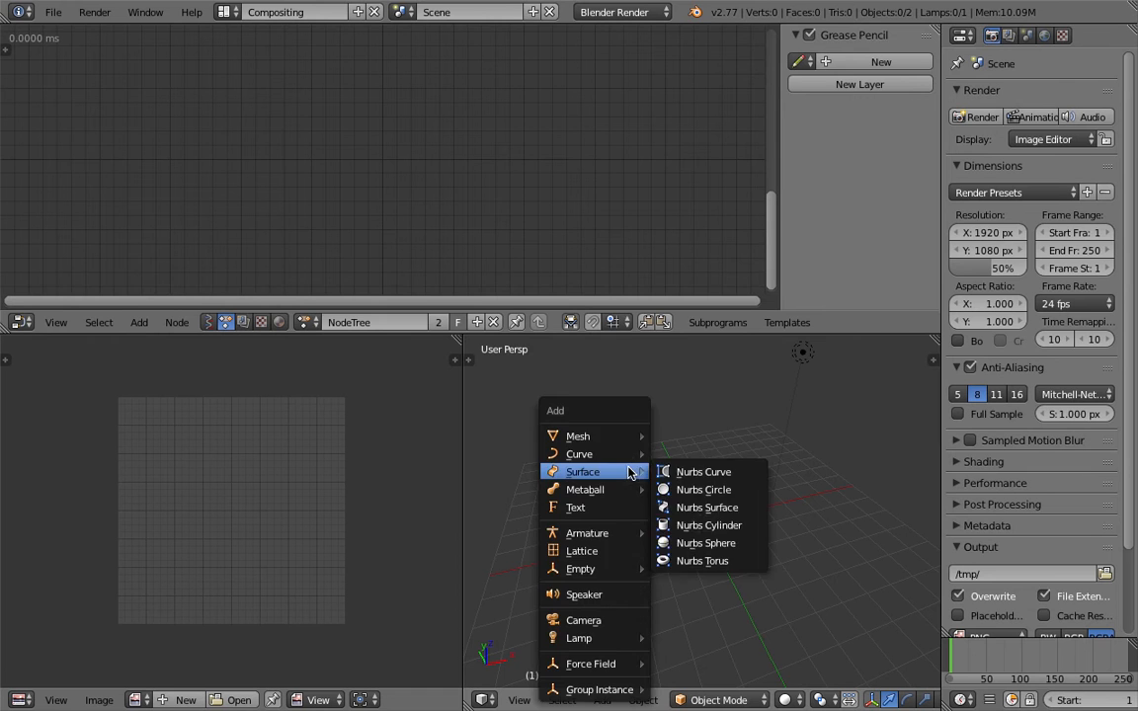
{"action": "mouse_move", "coordinate": [633, 439]}
{"action": "left_click", "coordinate": [686, 583]}
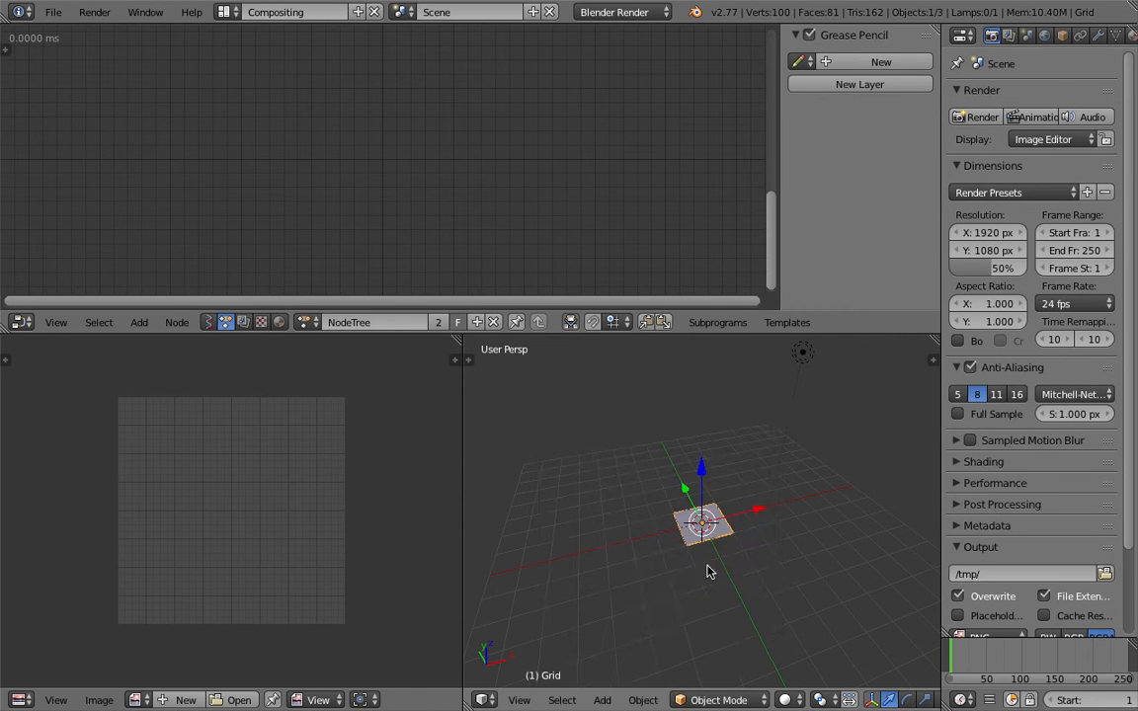
Step: Scale up the grid's whole mesh in Edit Mode until it covers most of the floor grid, and return to Object Mode
{"action": "scroll", "coordinate": [698, 520], "scroll_direction": "down", "scroll_amount": 3}
{"action": "key", "text": "Tab"}
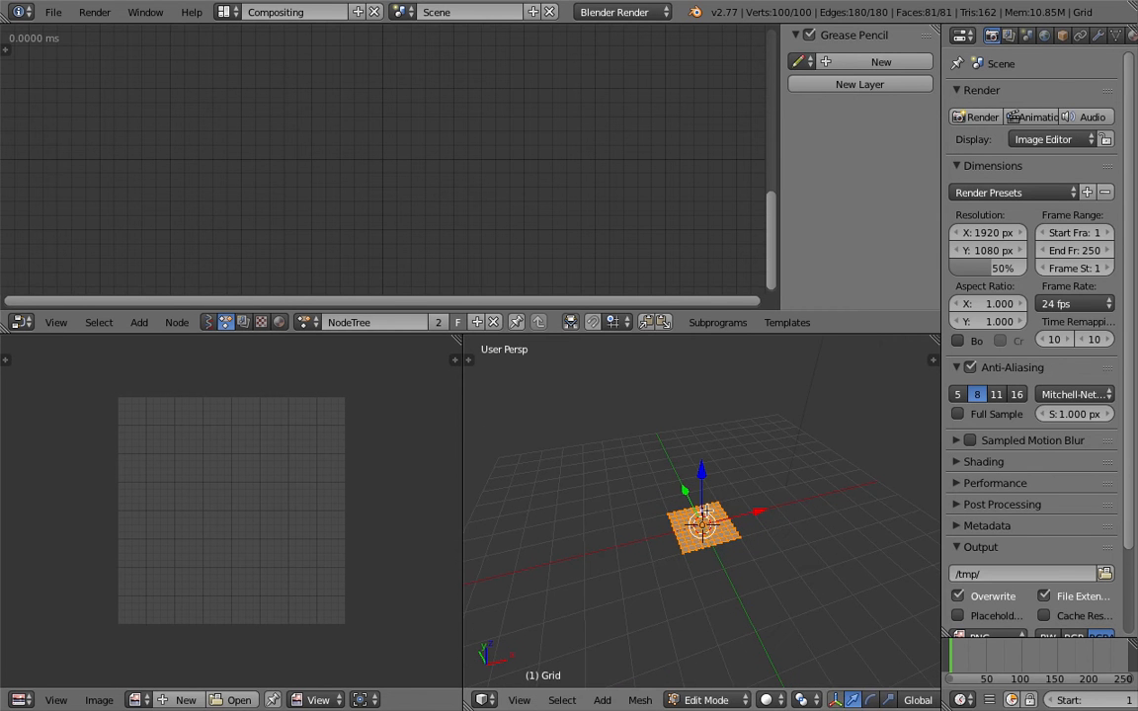
{"action": "key", "text": "s"}
{"action": "left_click", "coordinate": [844, 553]}
{"action": "key", "text": "Tab"}
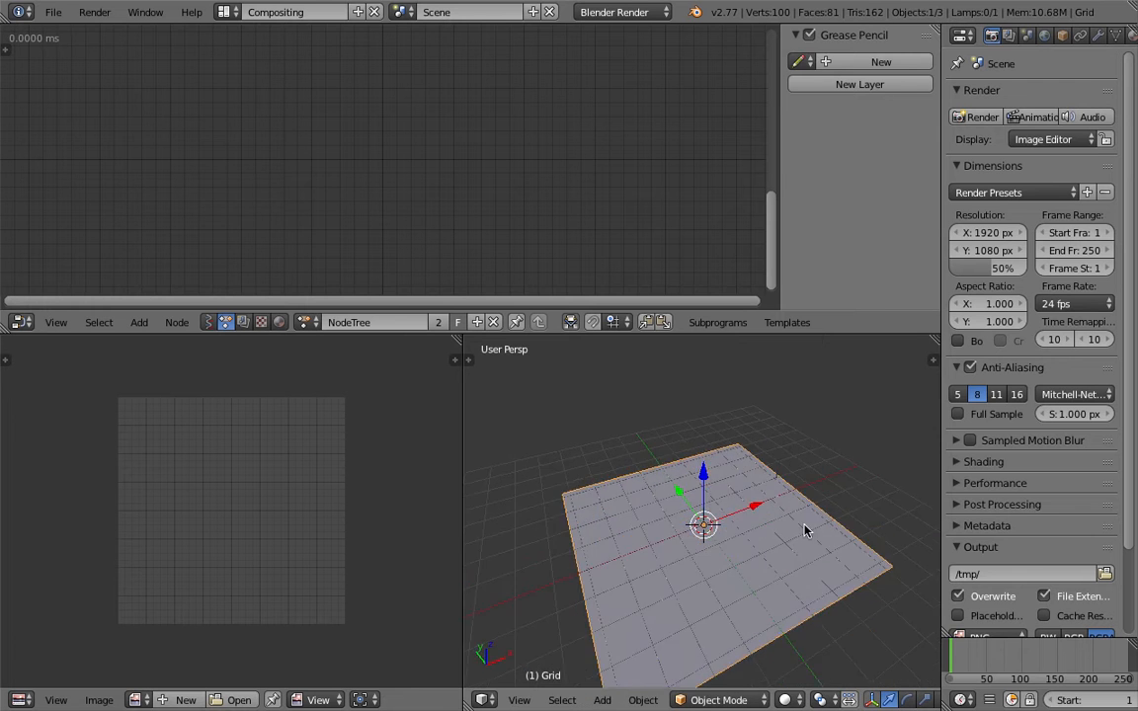
{"action": "middle_click_drag", "start_coordinate": [801, 529], "coordinate": [840, 484]}
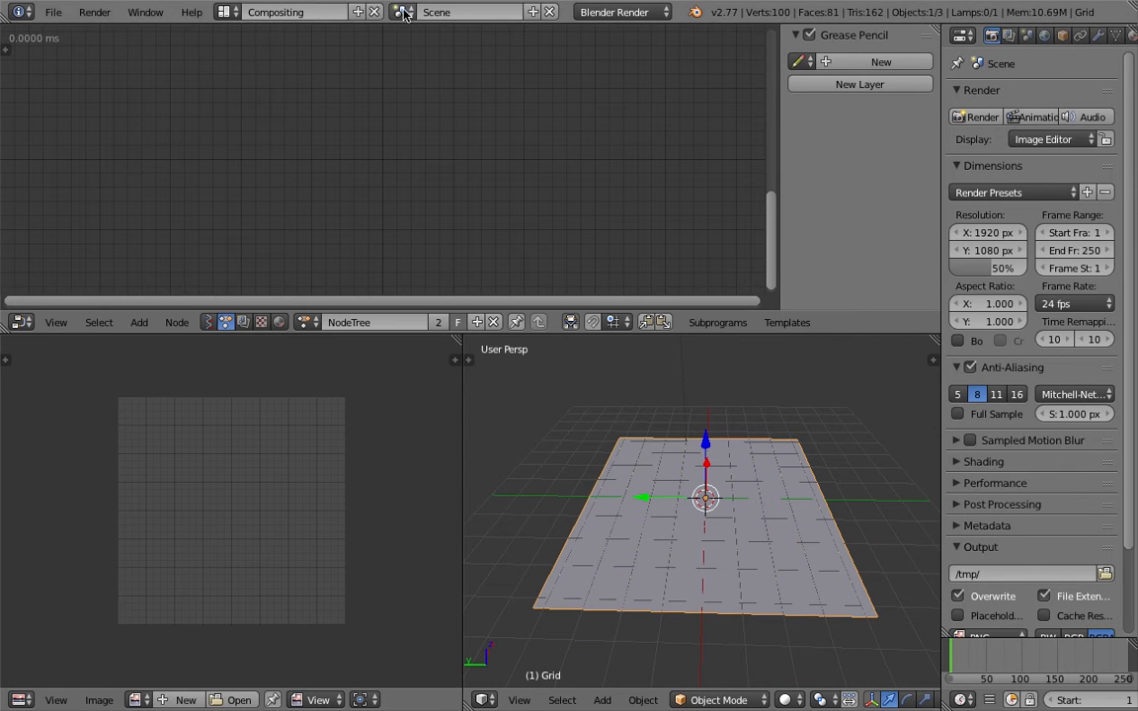
Step: Save the scene as AN_mosaic_advanced_001.blend in the 20160824_AN folder
{"action": "left_click", "coordinate": [52, 13]}
{"action": "left_click", "coordinate": [59, 146]}
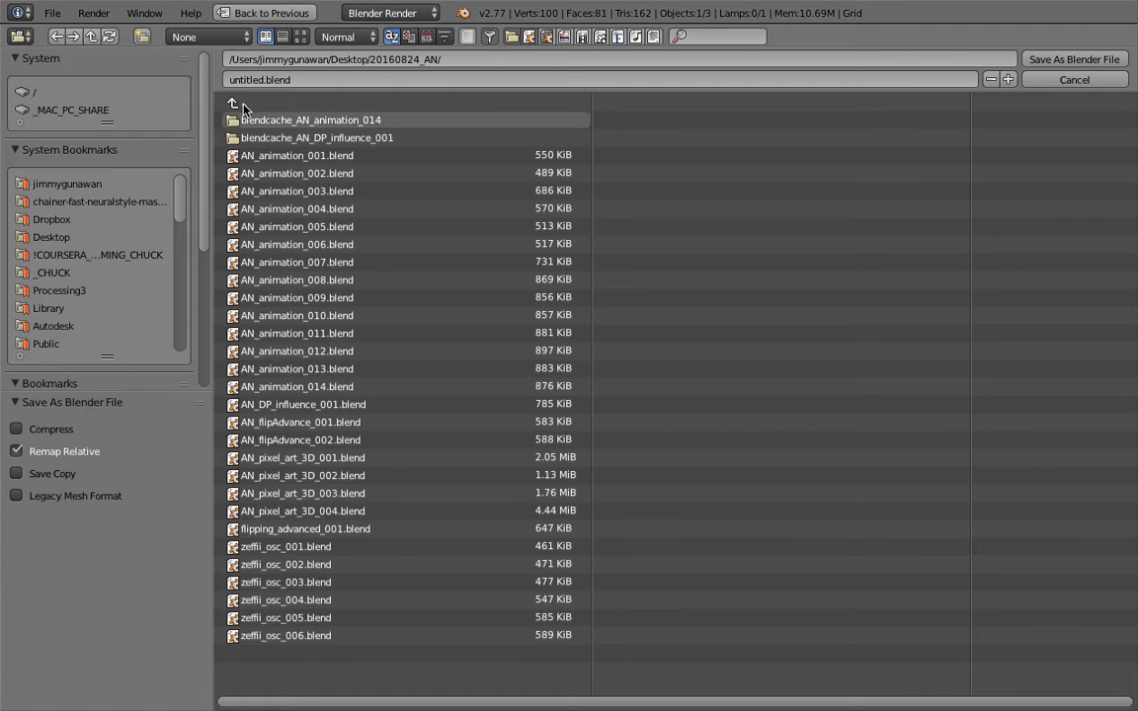
{"action": "left_click_drag", "start_coordinate": [267, 79], "coordinate": [222, 79]}
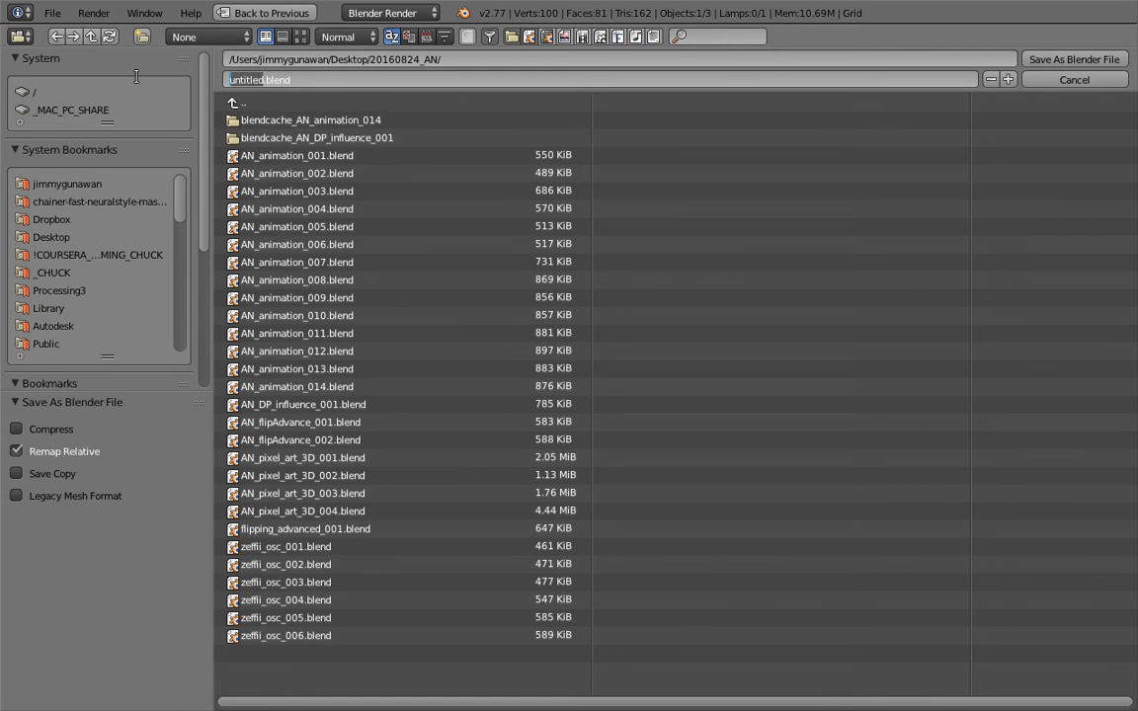
{"action": "type", "text": "AN_mosaic_adva"}
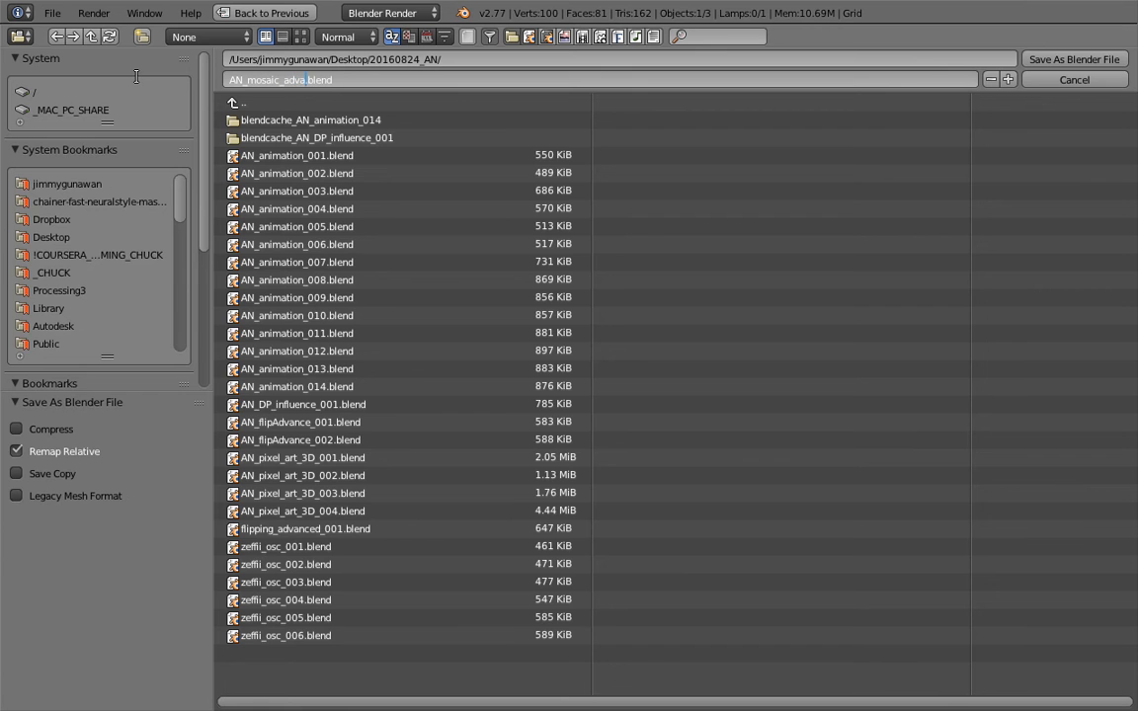
{"action": "type", "text": "nced_001"}
{"action": "key", "text": "Return"}
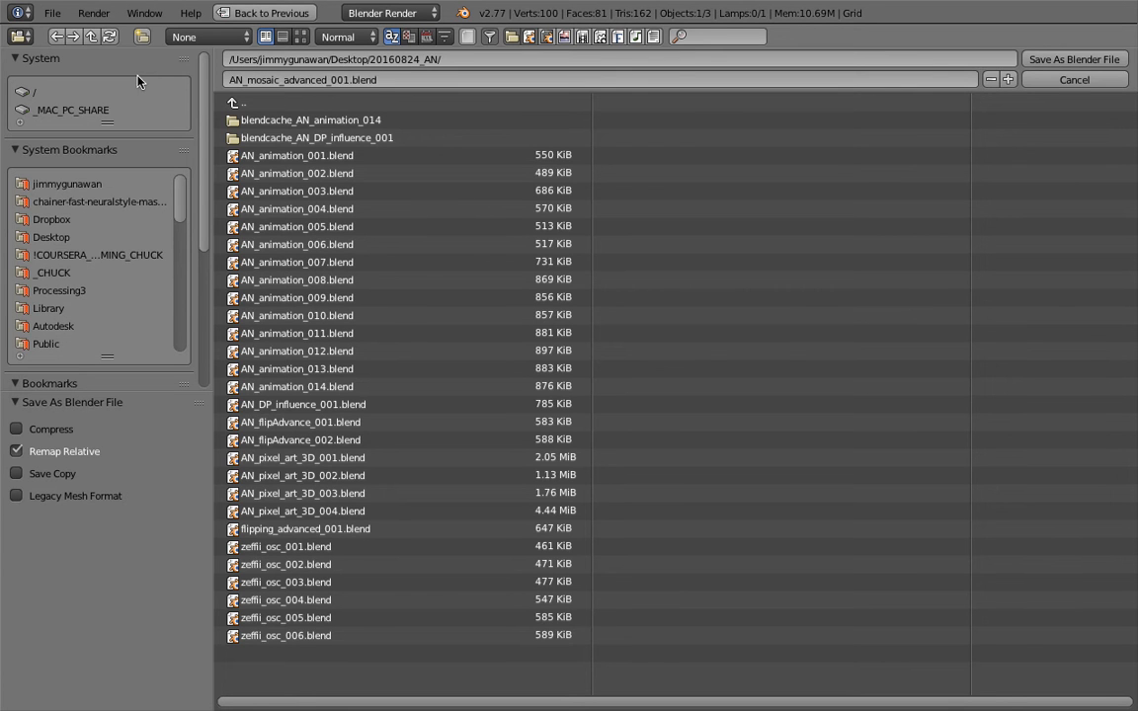
{"action": "left_click", "coordinate": [1045, 61]}
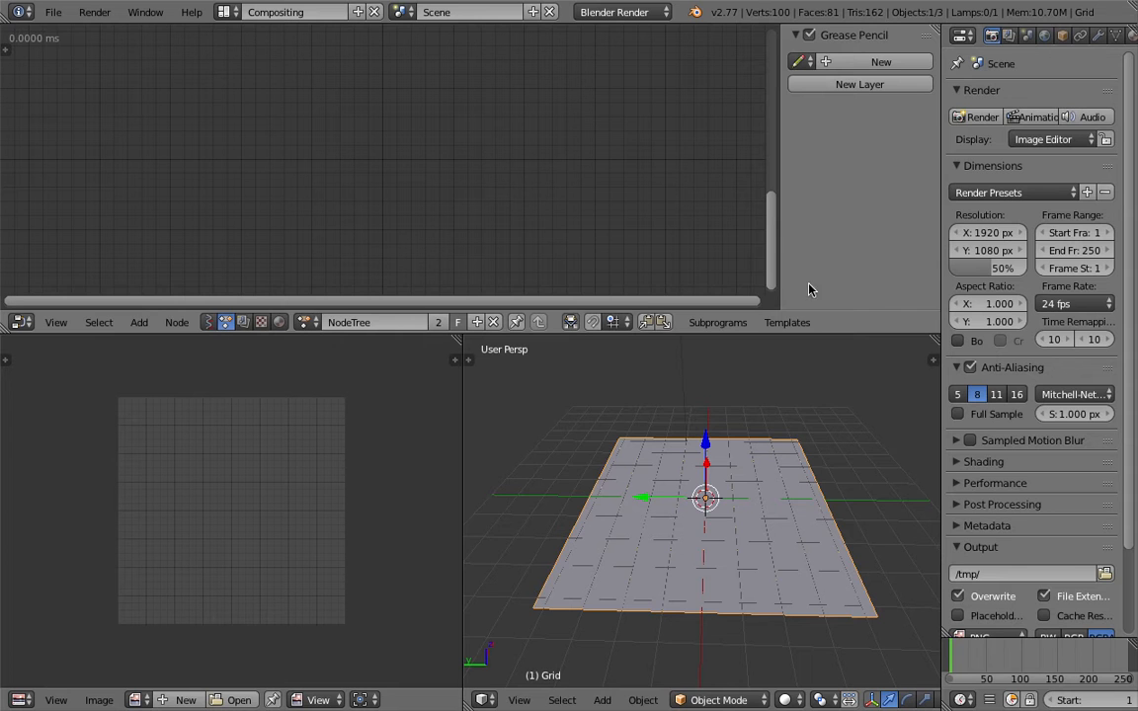
Step: Hide the node editor's sidebar and insert the Transform Individual Polygons template into the node tree
{"action": "middle_click_drag", "start_coordinate": [724, 489], "coordinate": [729, 456]}
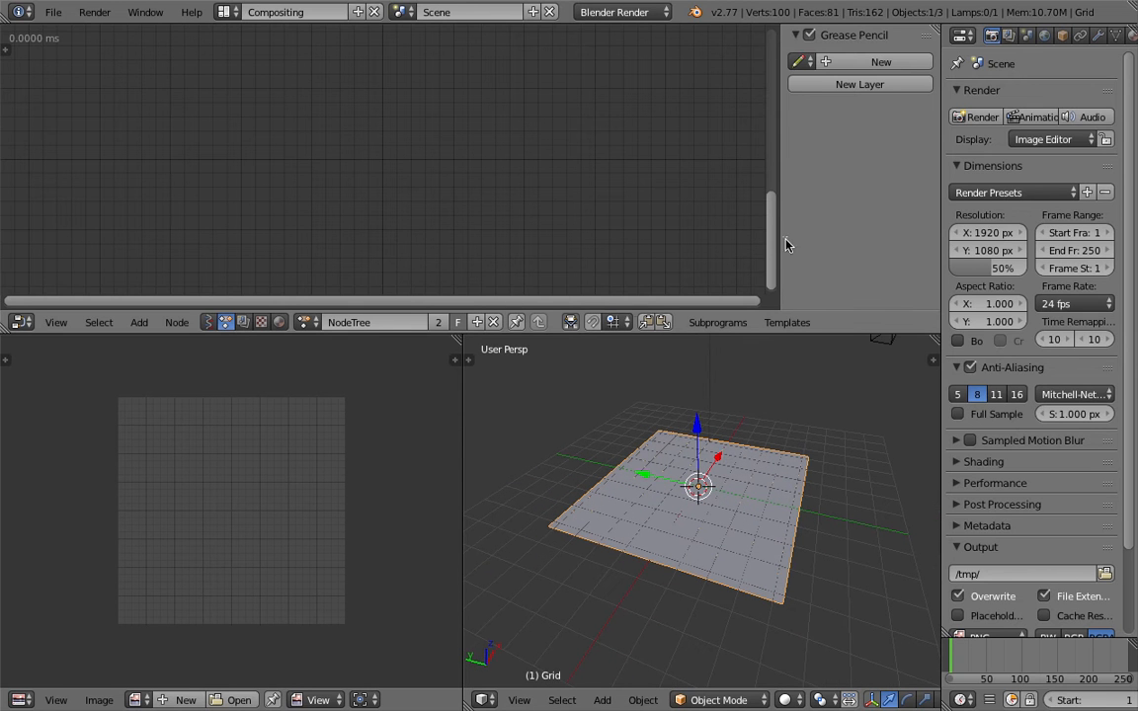
{"action": "key", "text": "n"}
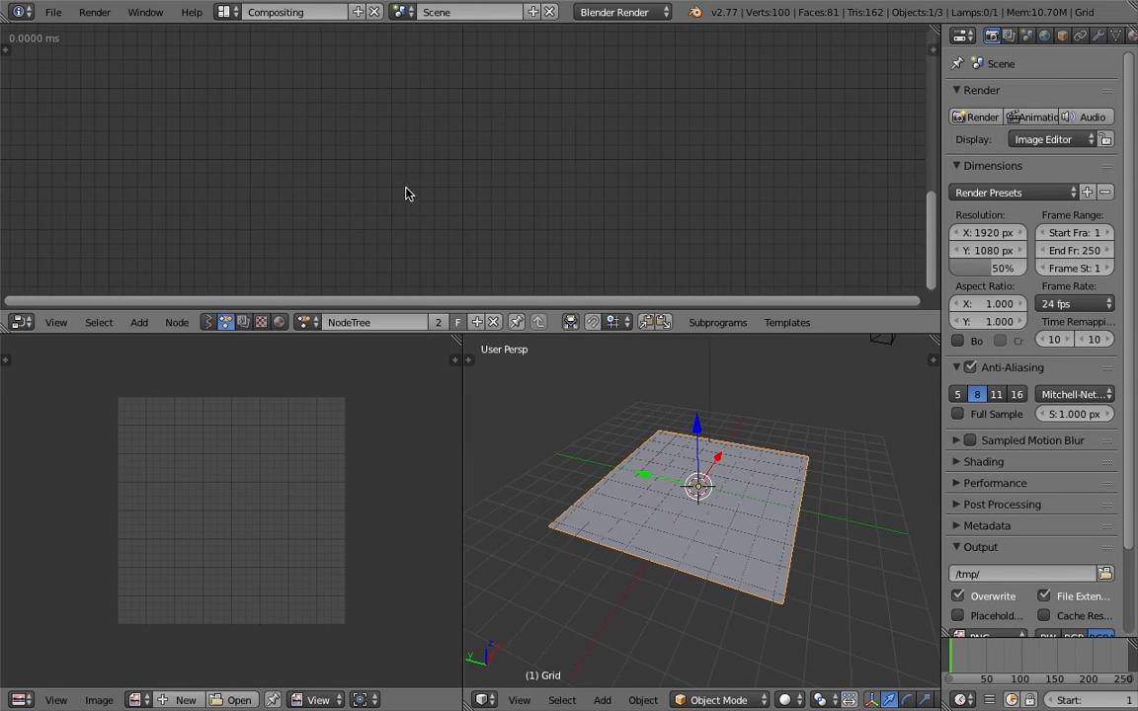
{"action": "key", "text": "shift+a"}
{"action": "mouse_move", "coordinate": [343, 168]}
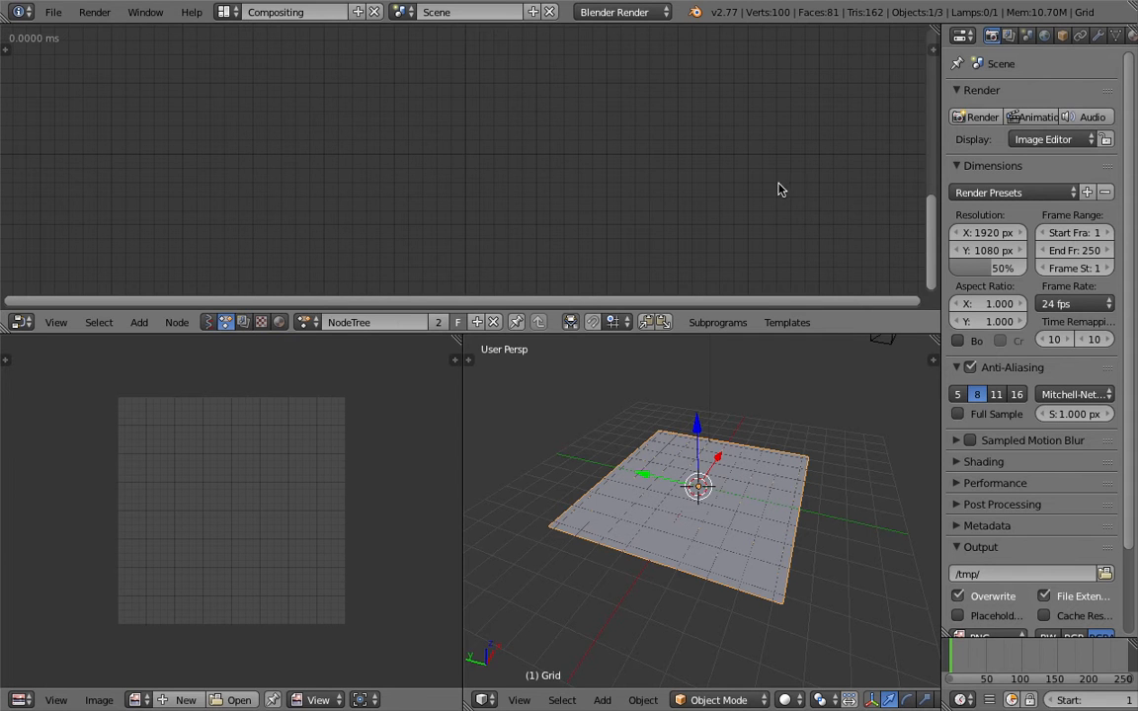
{"action": "left_click", "coordinate": [787, 322]}
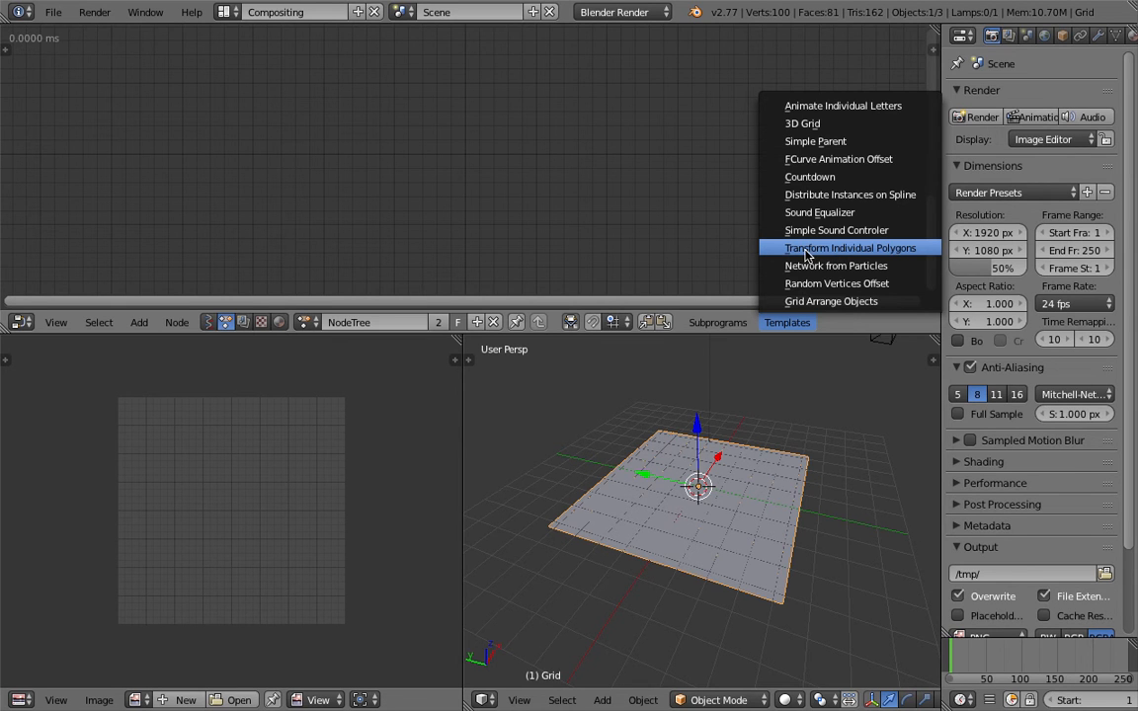
{"action": "left_click", "coordinate": [894, 250]}
{"action": "left_click", "coordinate": [504, 191]}
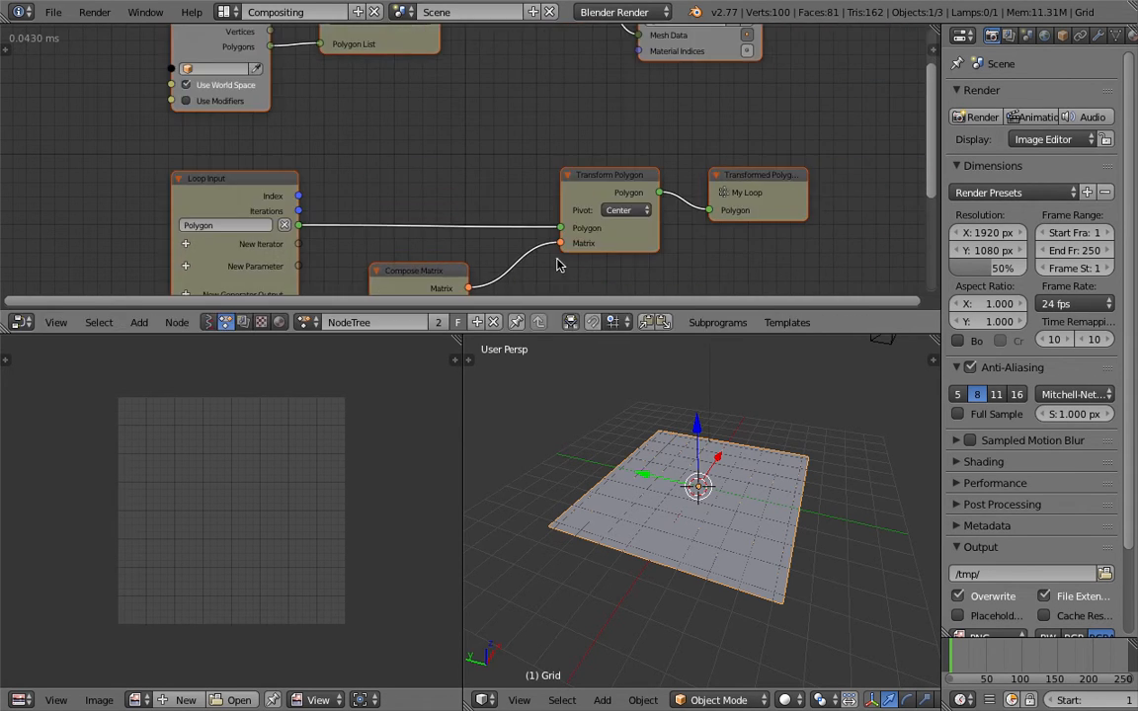
Step: Make the node editor taller and merge the image editor area into the 3D viewport
{"action": "left_click_drag", "start_coordinate": [593, 335], "coordinate": [573, 402]}
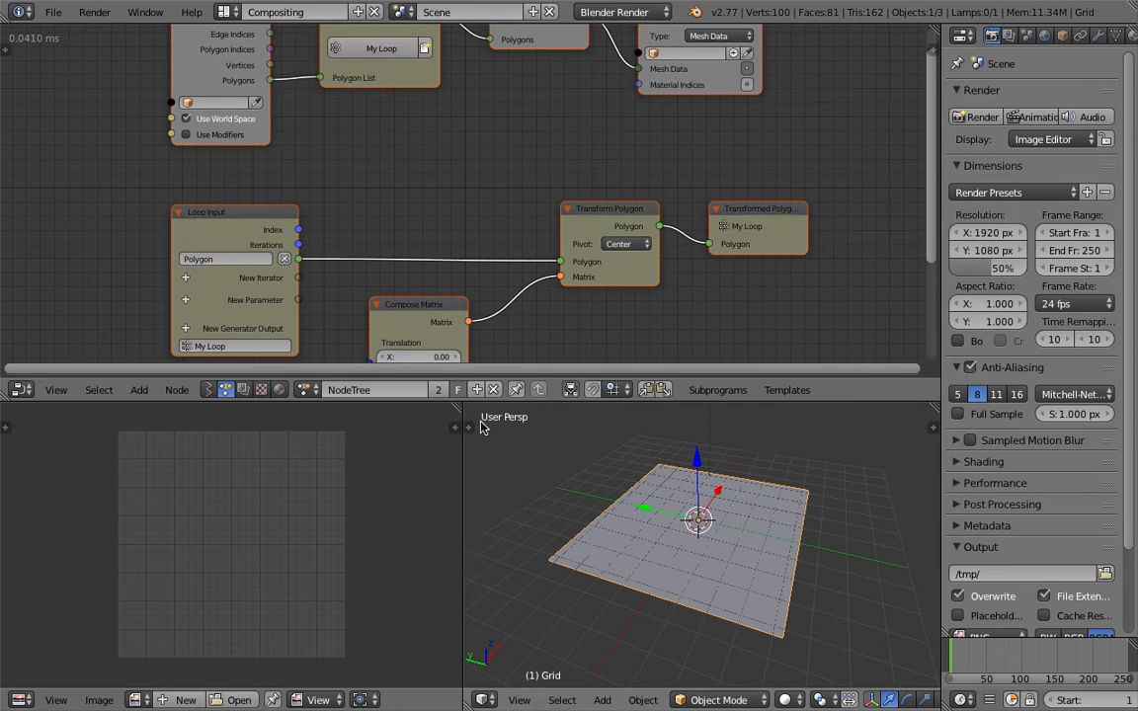
{"action": "scroll", "coordinate": [530, 324], "scroll_direction": "down", "scroll_amount": 1}
{"action": "middle_click_drag", "start_coordinate": [534, 294], "coordinate": [535, 280]}
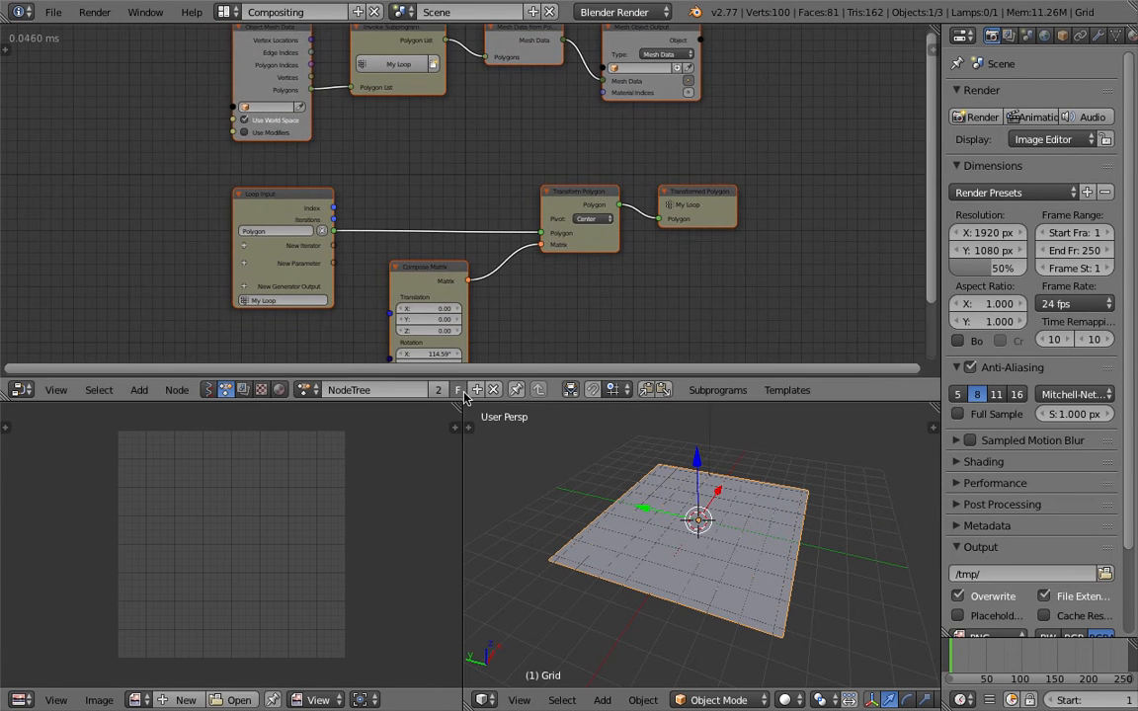
{"action": "left_click_drag", "start_coordinate": [460, 403], "coordinate": [197, 483]}
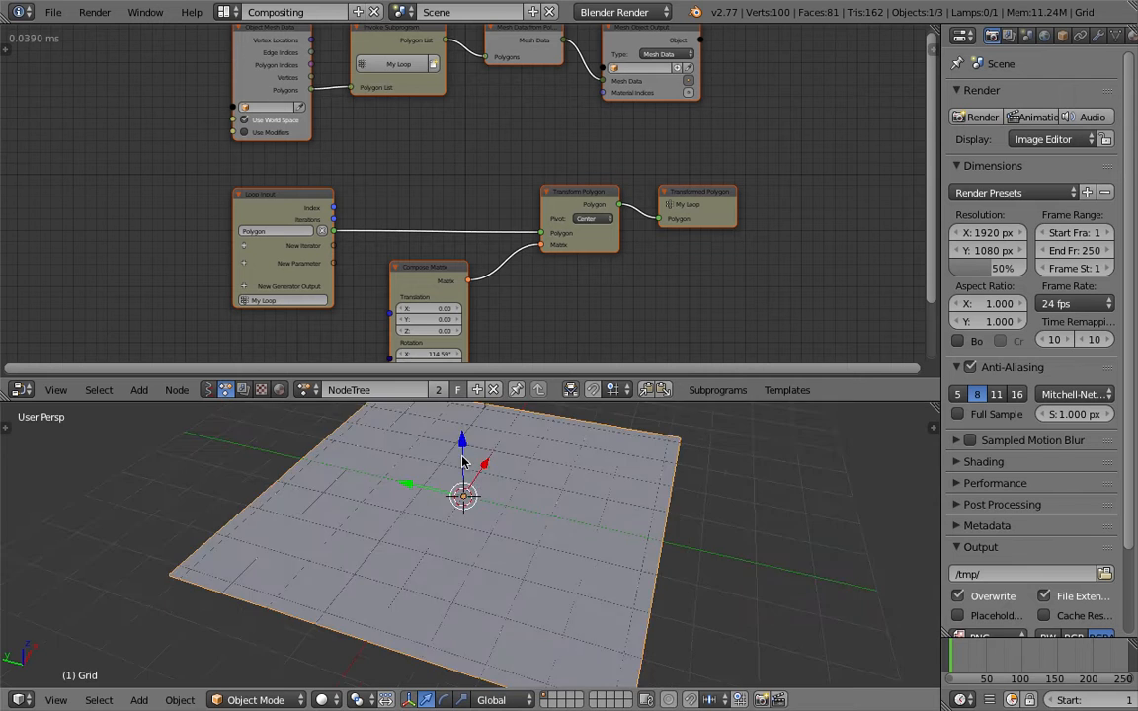
{"action": "middle_click_drag", "start_coordinate": [477, 466], "coordinate": [482, 450]}
{"action": "mouse_move", "coordinate": [547, 343]}
{"action": "middle_mouse_down"}
{"action": "mouse_move", "coordinate": [529, 351]}
{"action": "mouse_move", "coordinate": [546, 356]}
{"action": "middle_mouse_up"}
{"action": "scroll", "coordinate": [550, 256], "scroll_direction": "up", "scroll_amount": 1}
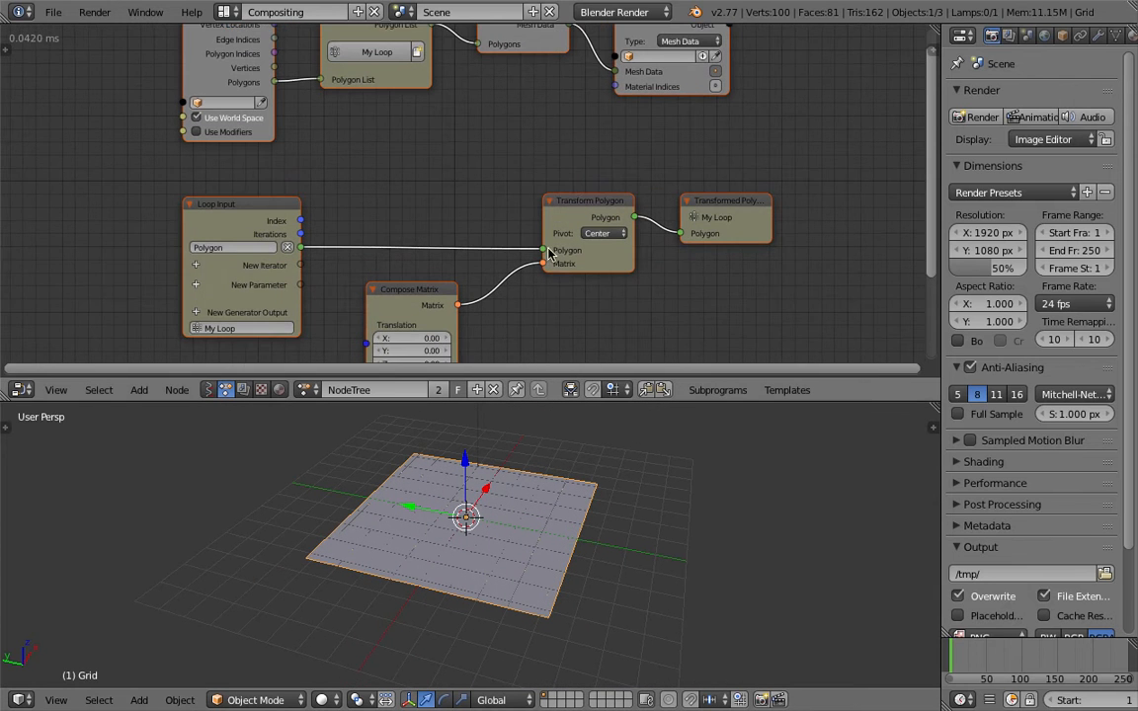
{"action": "middle_click_drag", "start_coordinate": [518, 198], "coordinate": [500, 213]}
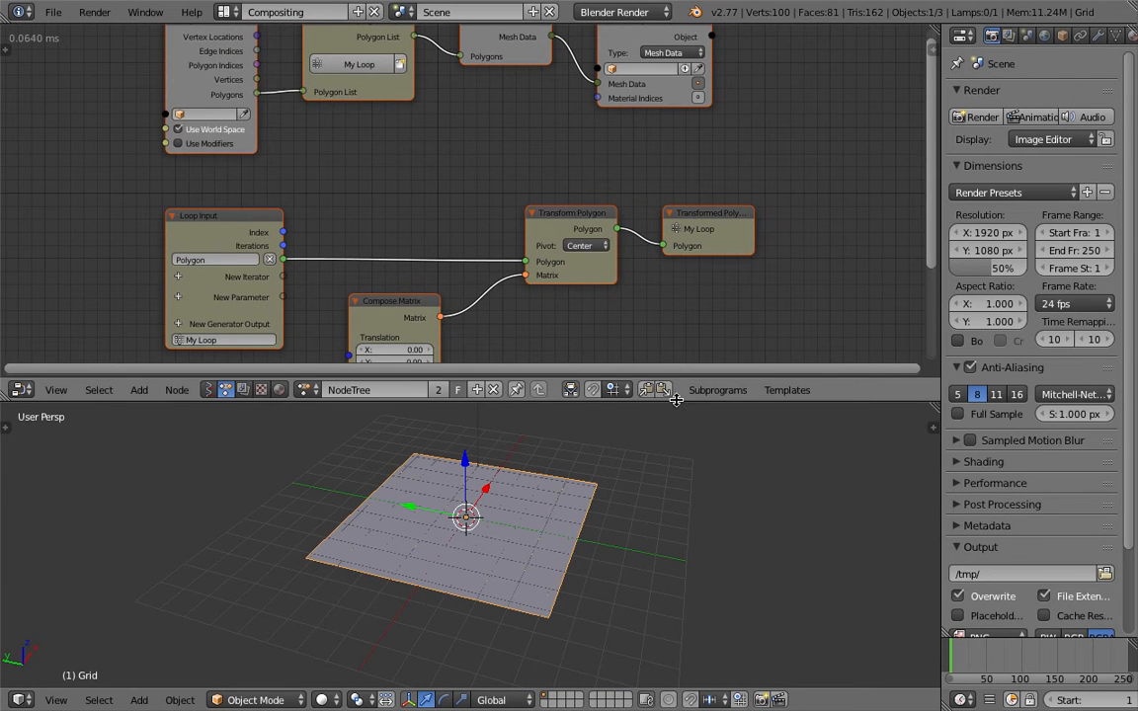
{"action": "left_click_drag", "start_coordinate": [675, 401], "coordinate": [676, 408]}
{"action": "middle_click_drag", "start_coordinate": [678, 432], "coordinate": [678, 431]}
{"action": "left_click_drag", "start_coordinate": [678, 431], "coordinate": [679, 451]}
Step: Deselect all nodes, assign Grid as the Object Mesh Data source, and create a target object in the Mesh Object Output node
{"action": "scroll", "coordinate": [648, 350], "scroll_direction": "down", "scroll_amount": 1}
{"action": "mouse_move", "coordinate": [644, 341]}
{"action": "middle_mouse_down"}
{"action": "mouse_move", "coordinate": [630, 335]}
{"action": "mouse_move", "coordinate": [639, 318]}
{"action": "middle_mouse_up"}
{"action": "key", "text": "a"}
{"action": "key", "text": "a"}
{"action": "key", "text": "a"}
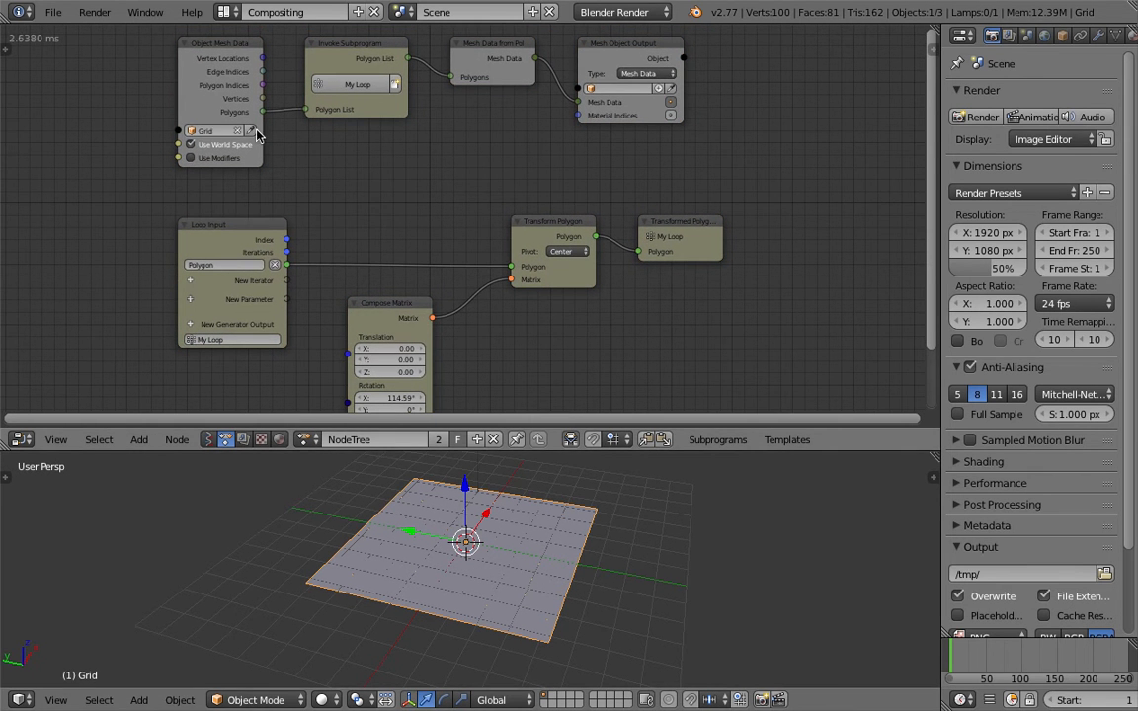
{"action": "left_click", "coordinate": [656, 89]}
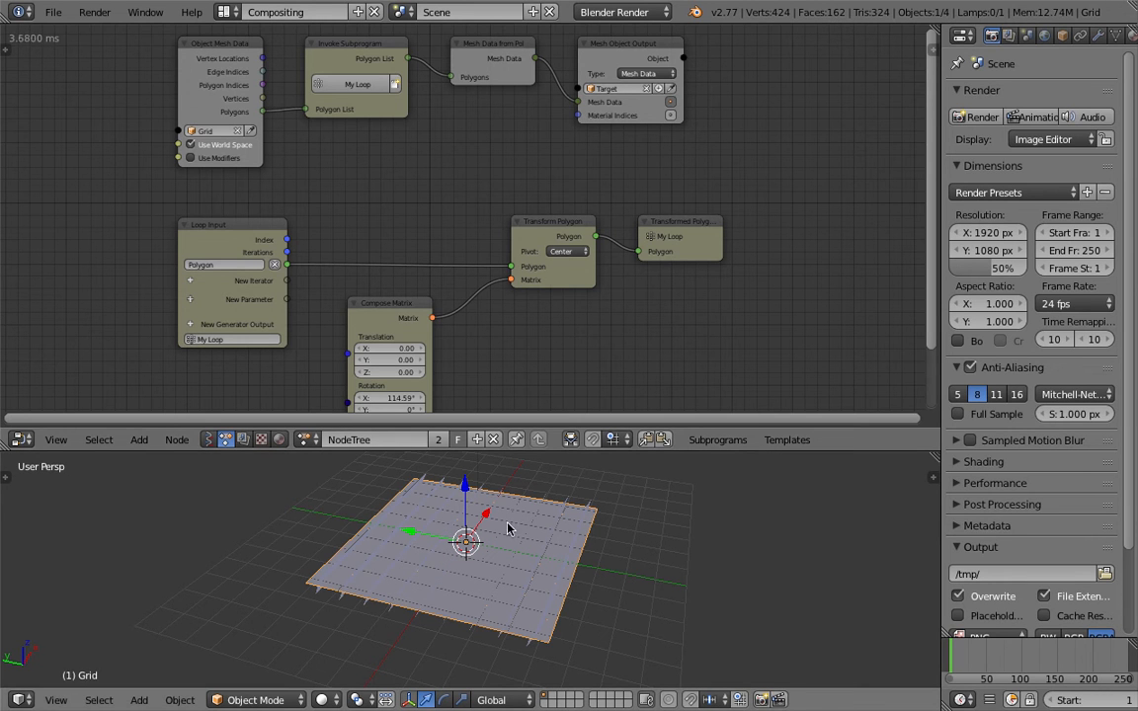
Step: Move the generated target mesh along the Y axis until it sits beside the source grid
{"action": "right_click", "coordinate": [426, 514]}
{"action": "key", "text": "g"}
{"action": "key", "text": "y"}
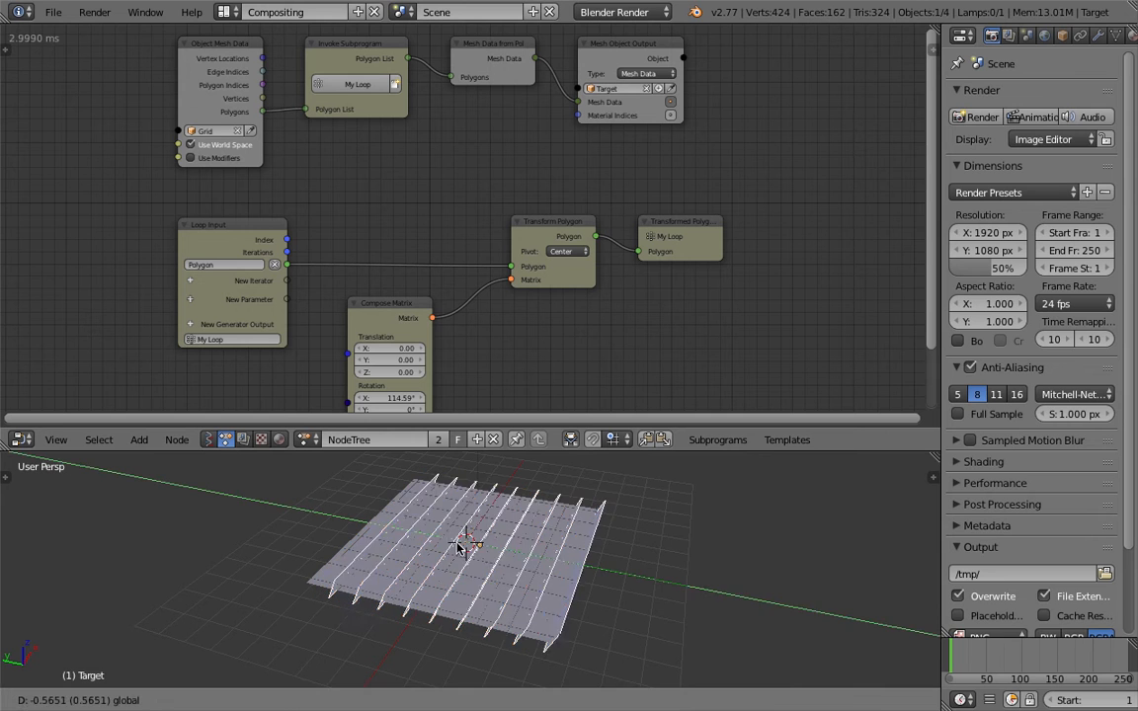
{"action": "left_click", "coordinate": [655, 547]}
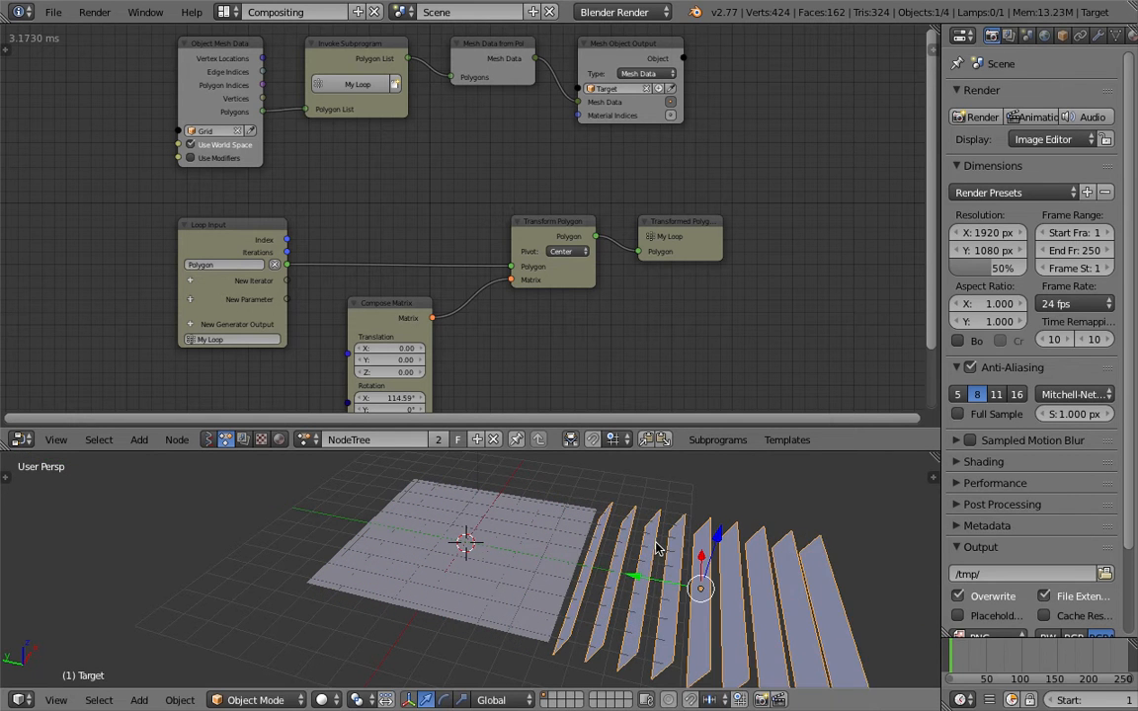
{"action": "middle_click_drag", "start_coordinate": [572, 503], "coordinate": [600, 550]}
{"action": "left_click_drag", "start_coordinate": [579, 540], "coordinate": [603, 535]}
{"action": "mouse_move", "coordinate": [621, 518]}
{"action": "middle_mouse_down"}
{"action": "mouse_move", "coordinate": [635, 522]}
{"action": "mouse_move", "coordinate": [614, 516]}
{"action": "middle_mouse_up"}
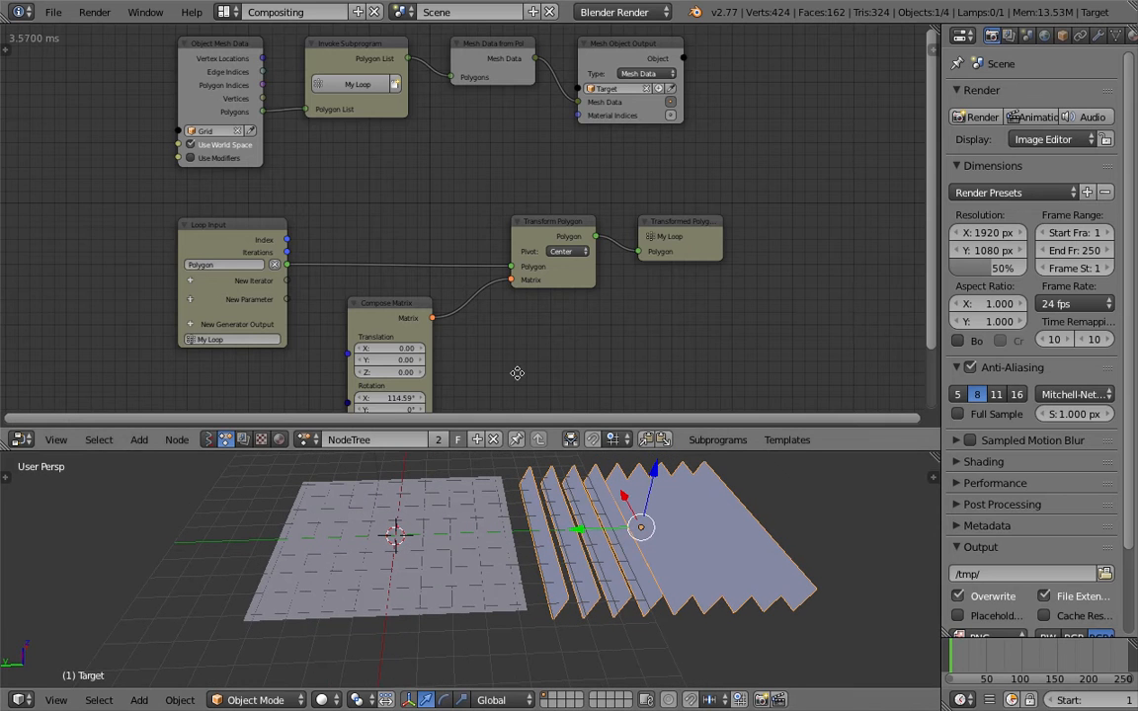
Step: Set the Compose Matrix node's X, Y and Z rotation to 0°
{"action": "middle_click_drag", "start_coordinate": [517, 374], "coordinate": [519, 290]}
{"action": "left_click_drag", "start_coordinate": [406, 315], "coordinate": [406, 337]}
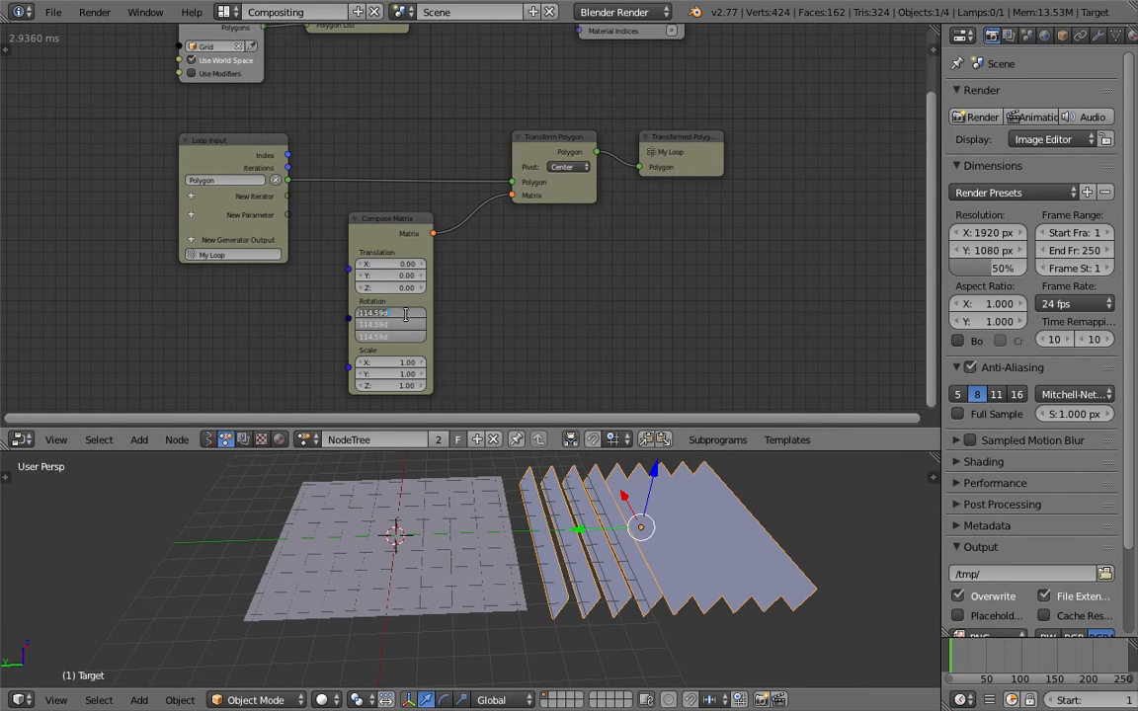
{"action": "type", "text": "0"}
{"action": "key", "text": "Return"}
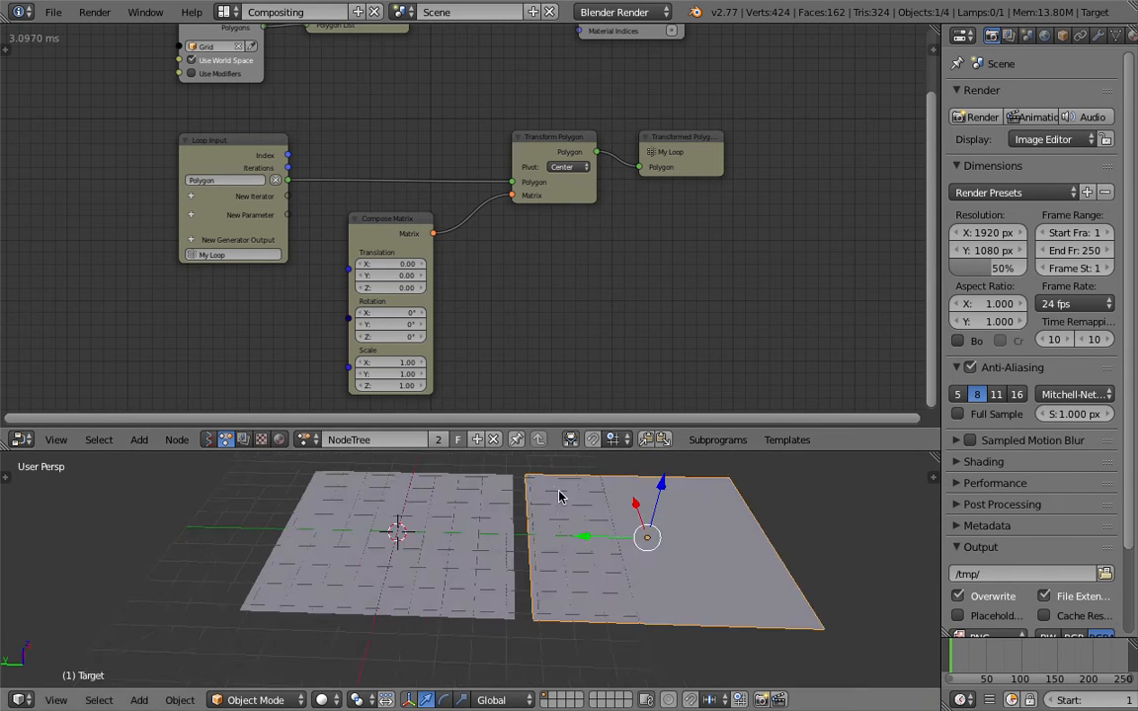
Step: Enlarge the 3D viewport at the node editor's expense, with both grids in view
{"action": "middle_click_drag", "start_coordinate": [560, 496], "coordinate": [616, 468]}
{"action": "left_click_drag", "start_coordinate": [618, 450], "coordinate": [621, 409]}
{"action": "scroll", "coordinate": [633, 461], "scroll_direction": "up", "scroll_amount": 1}
{"action": "middle_click_drag", "start_coordinate": [600, 507], "coordinate": [573, 553]}
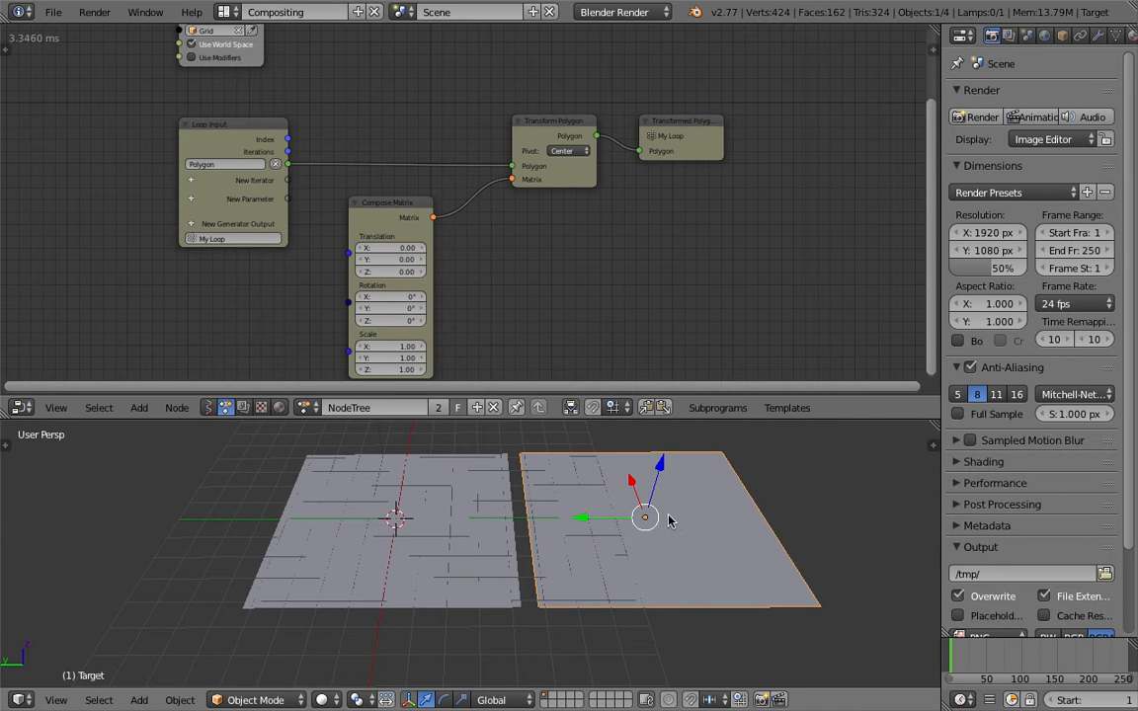
Step: Set the Compose Matrix node's X, Y and Z scale to 0.85 to open gaps between the target polygons
{"action": "middle_click_drag", "start_coordinate": [507, 333], "coordinate": [498, 329]}
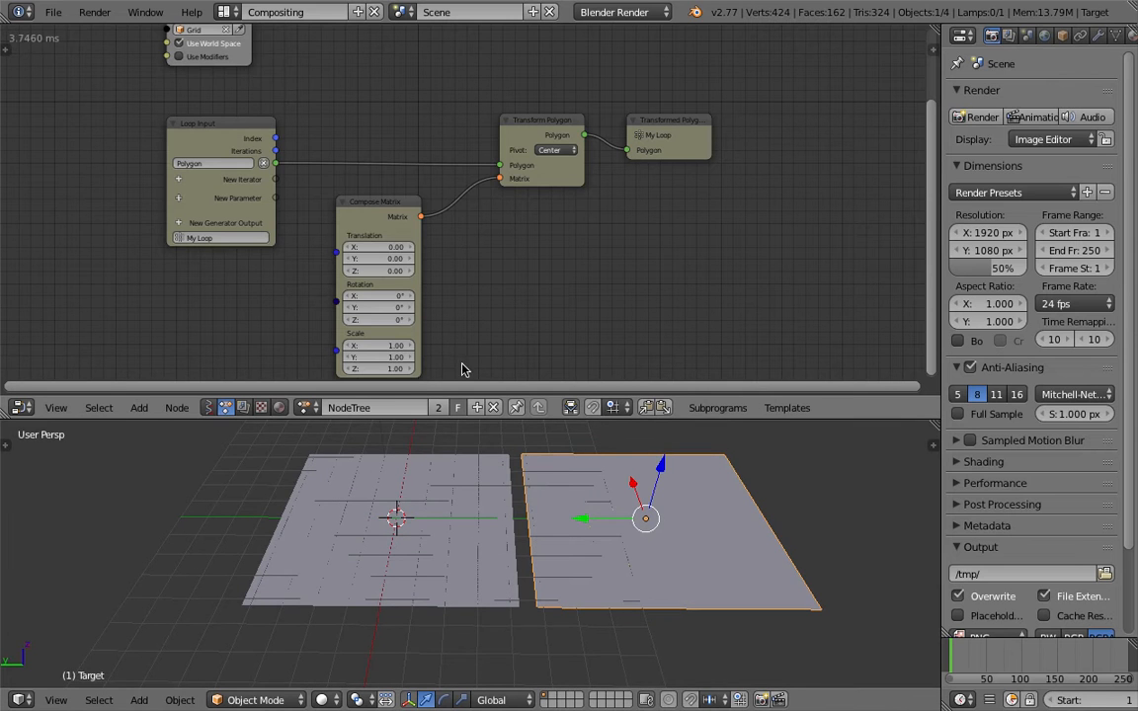
{"action": "left_click_drag", "start_coordinate": [412, 346], "coordinate": [396, 369]}
{"action": "middle_click_drag", "start_coordinate": [582, 502], "coordinate": [513, 550]}
{"action": "scroll", "coordinate": [535, 542], "scroll_direction": "up", "scroll_amount": 1}
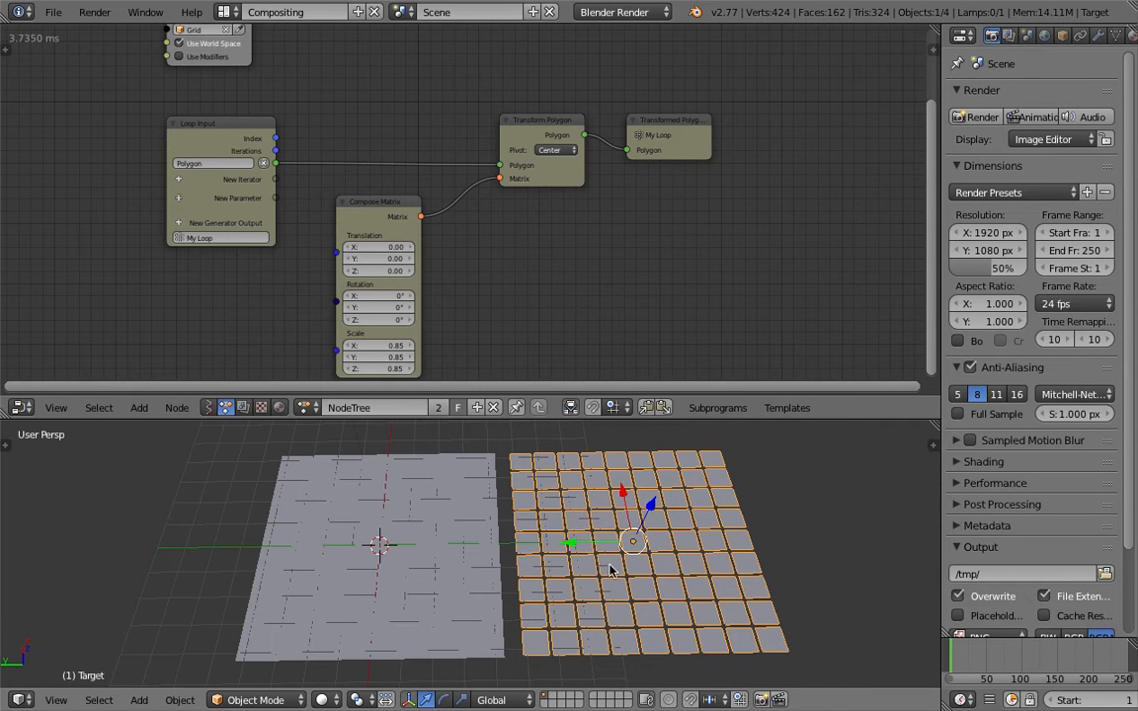
Step: Enlarge the 3D viewport slightly and move the My Loop generator output node farther from the Transform Polygon node
{"action": "left_click_drag", "start_coordinate": [689, 420], "coordinate": [689, 395]}
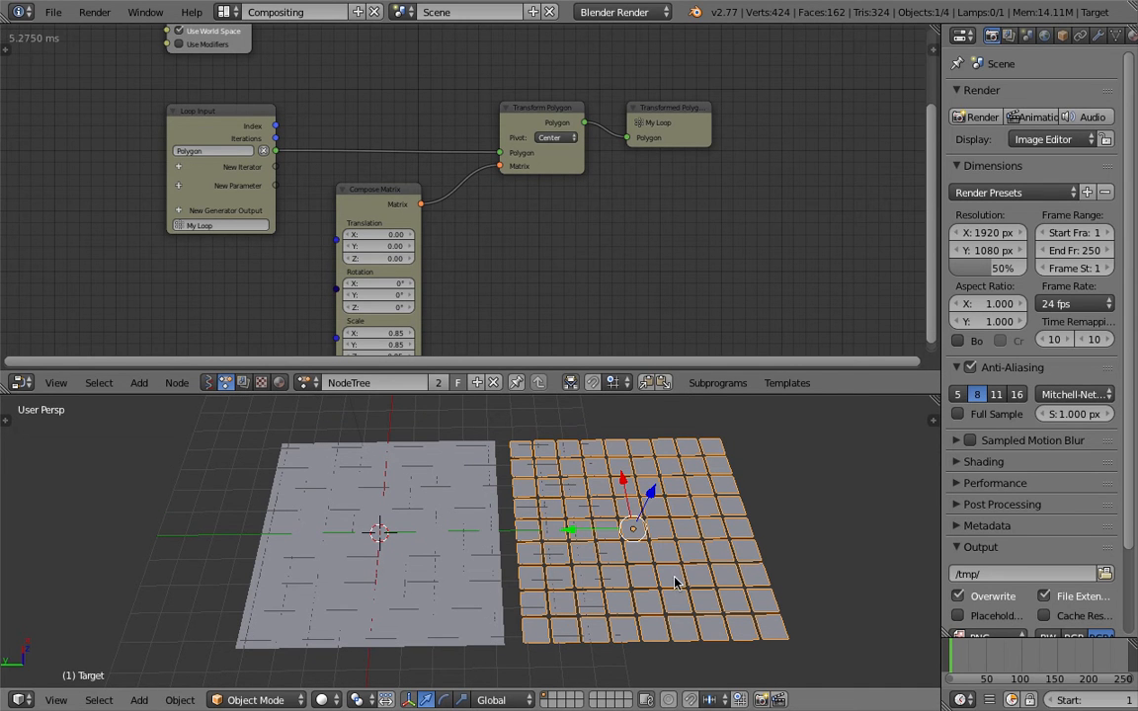
{"action": "middle_click_drag", "start_coordinate": [656, 515], "coordinate": [555, 549], "text": "shift"}
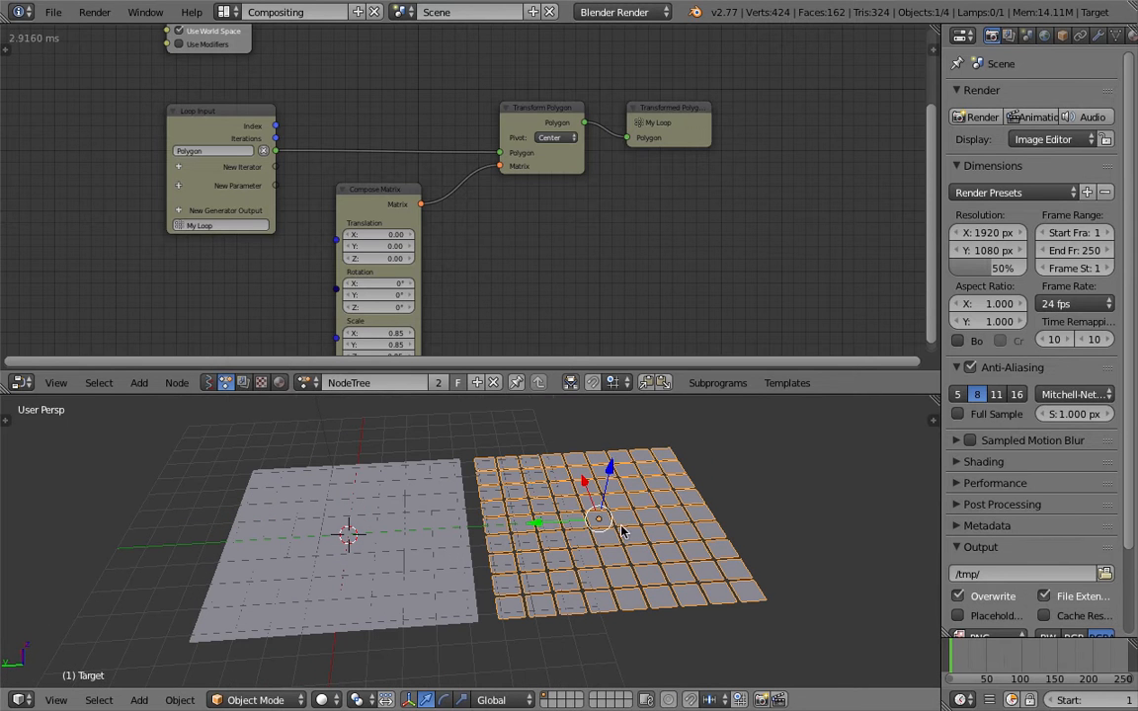
{"action": "middle_click_drag", "start_coordinate": [621, 526], "coordinate": [611, 527]}
{"action": "middle_click_drag", "start_coordinate": [565, 252], "coordinate": [515, 273]}
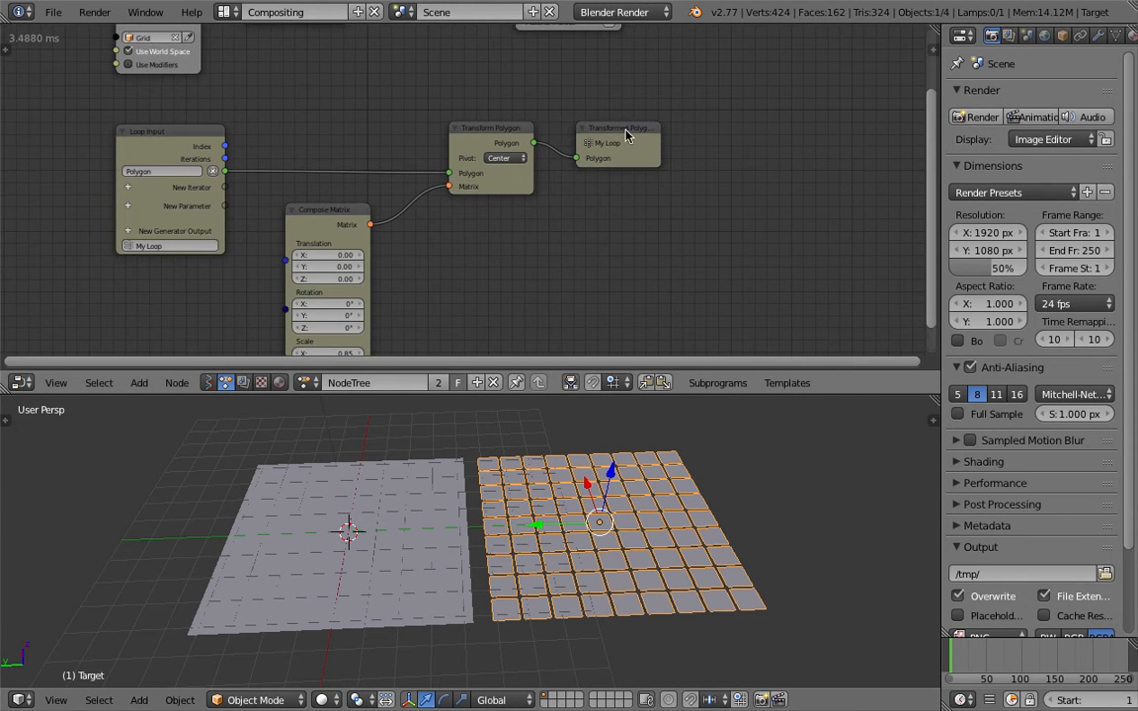
{"action": "left_click_drag", "start_coordinate": [631, 130], "coordinate": [663, 132]}
Step: Examine the Mesh Object Output node's Mesh Data and Material Indices inputs and the node chain feeding it
{"action": "middle_click_drag", "start_coordinate": [533, 147], "coordinate": [535, 298]}
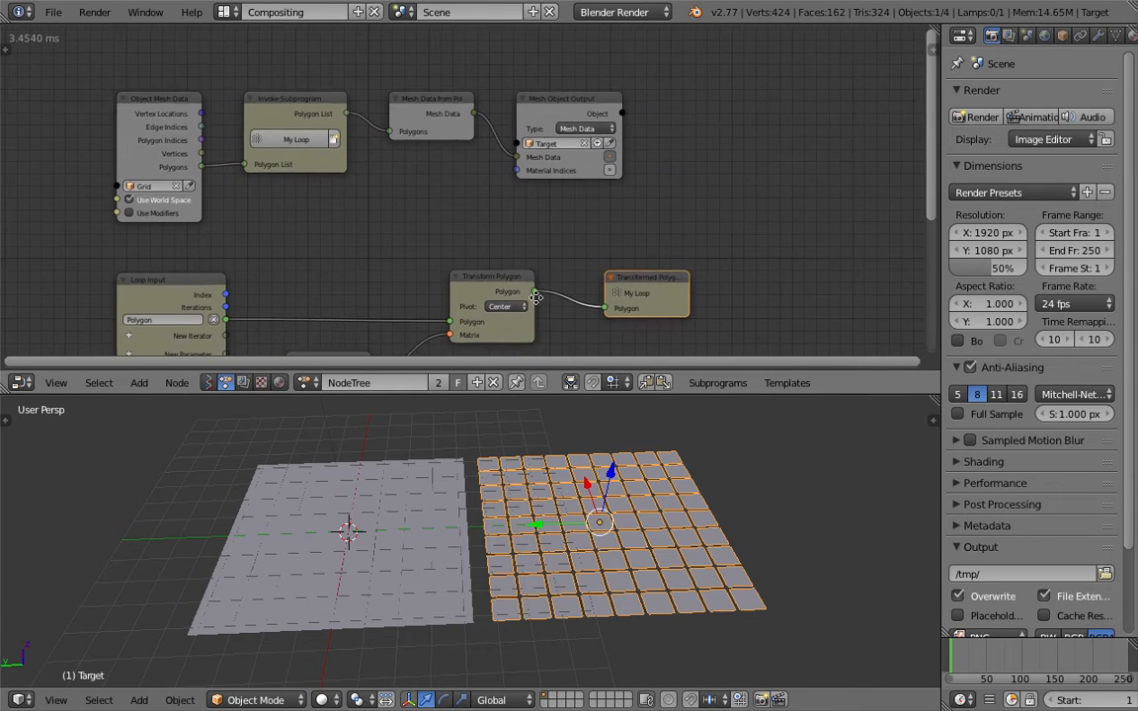
{"action": "scroll", "coordinate": [560, 247], "scroll_direction": "up", "scroll_amount": 2}
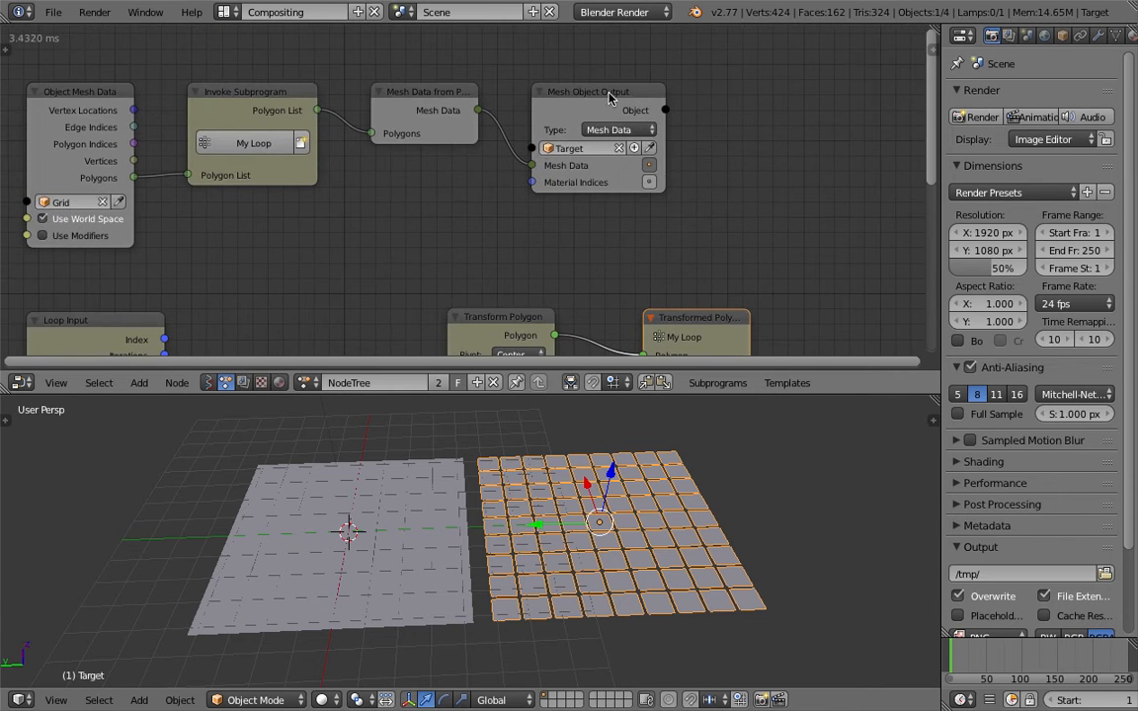
{"action": "scroll", "coordinate": [574, 168], "scroll_direction": "up", "scroll_amount": 3}
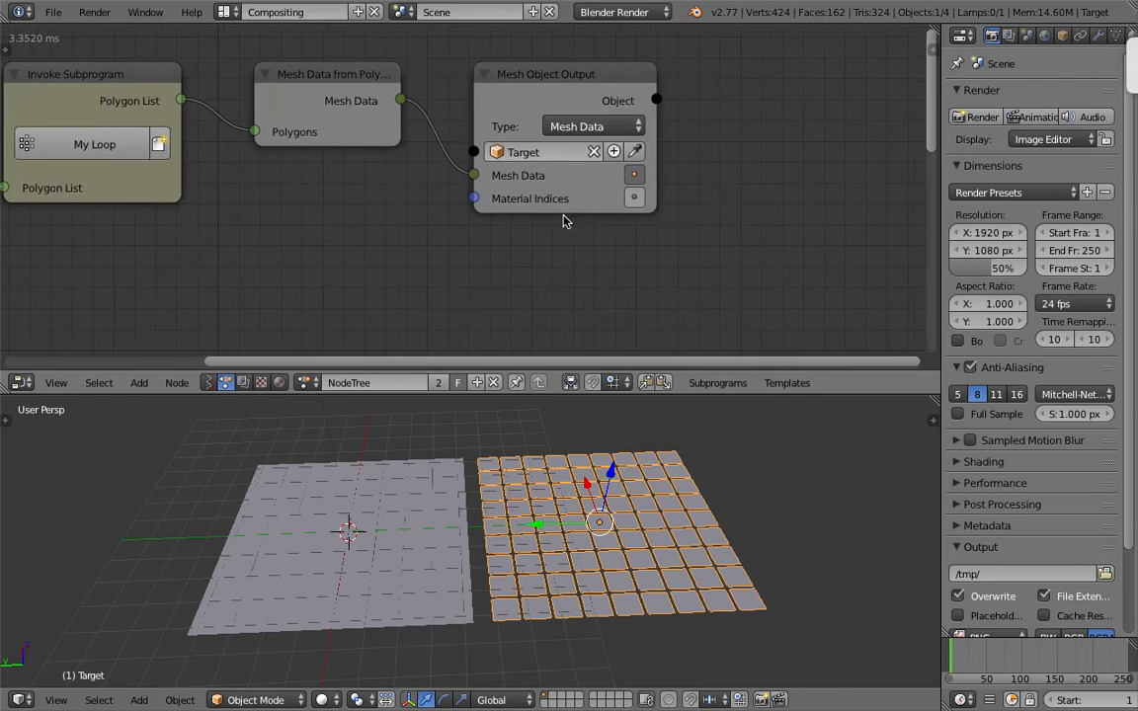
{"action": "middle_click_drag", "start_coordinate": [598, 225], "coordinate": [553, 245]}
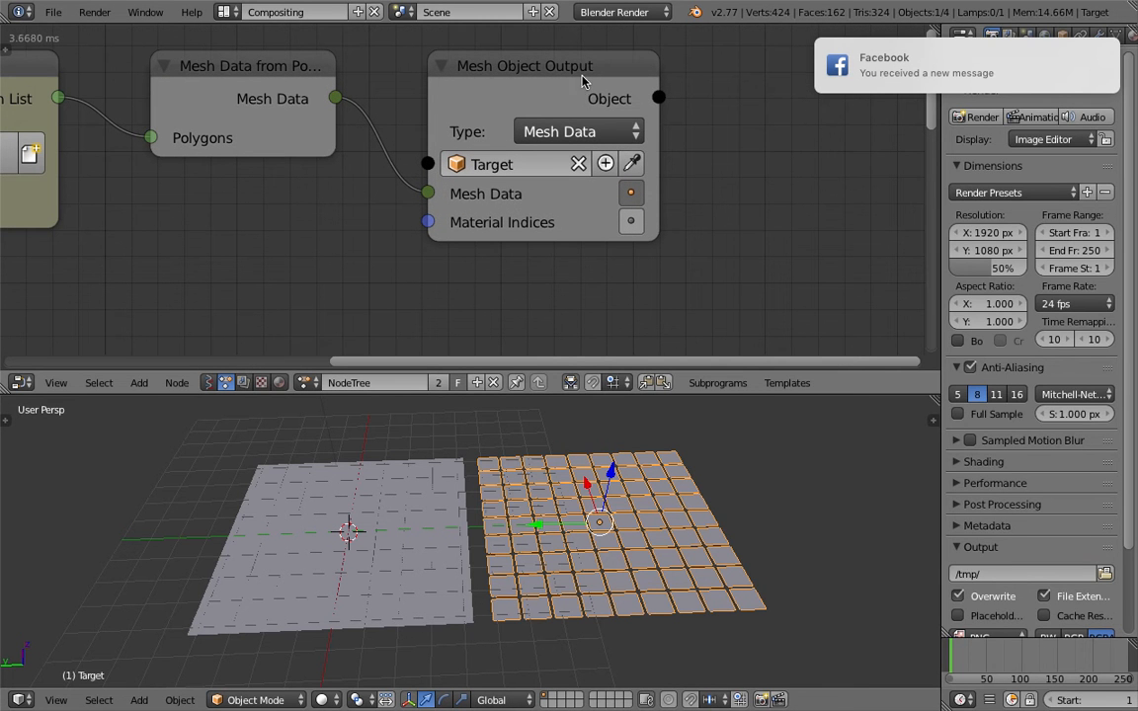
{"action": "scroll", "coordinate": [460, 198], "scroll_direction": "down", "scroll_amount": 1}
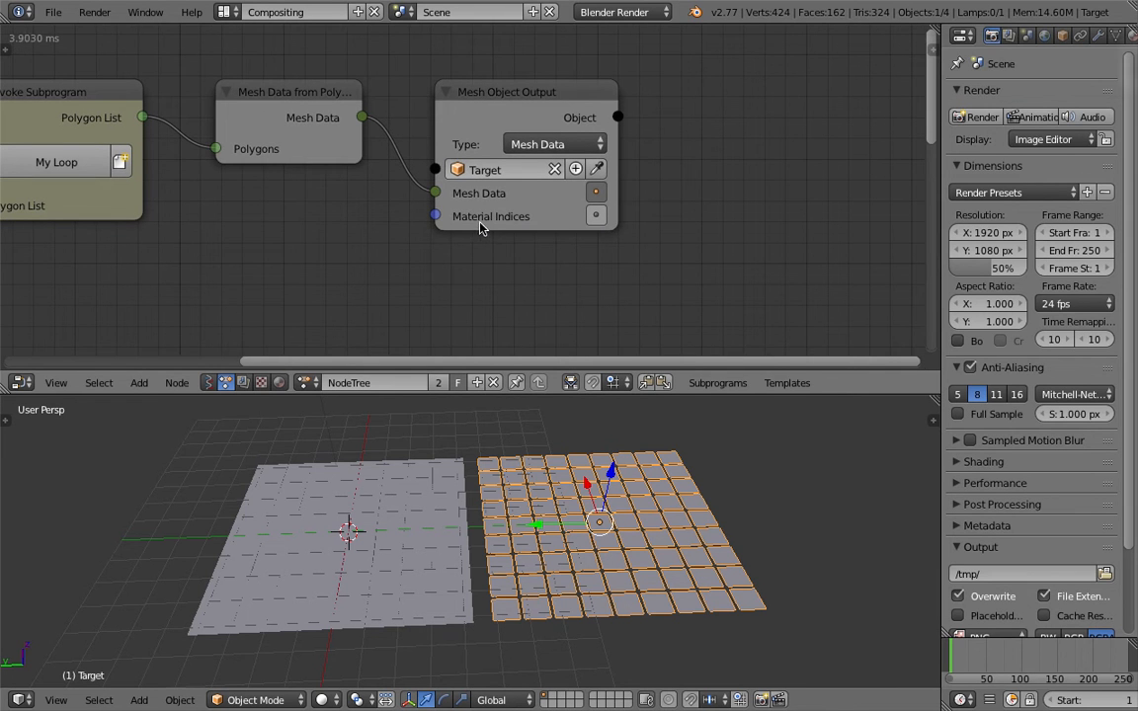
{"action": "middle_click_drag", "start_coordinate": [637, 240], "coordinate": [714, 222]}
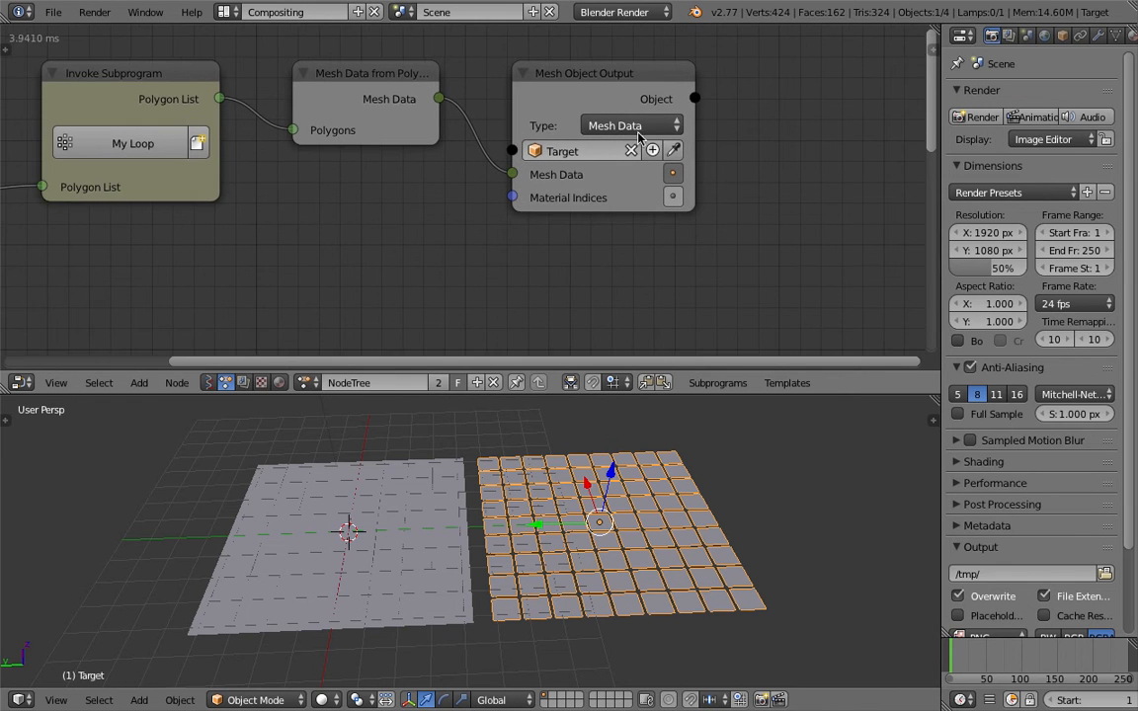
{"action": "scroll", "coordinate": [622, 186], "scroll_direction": "down", "scroll_amount": 1}
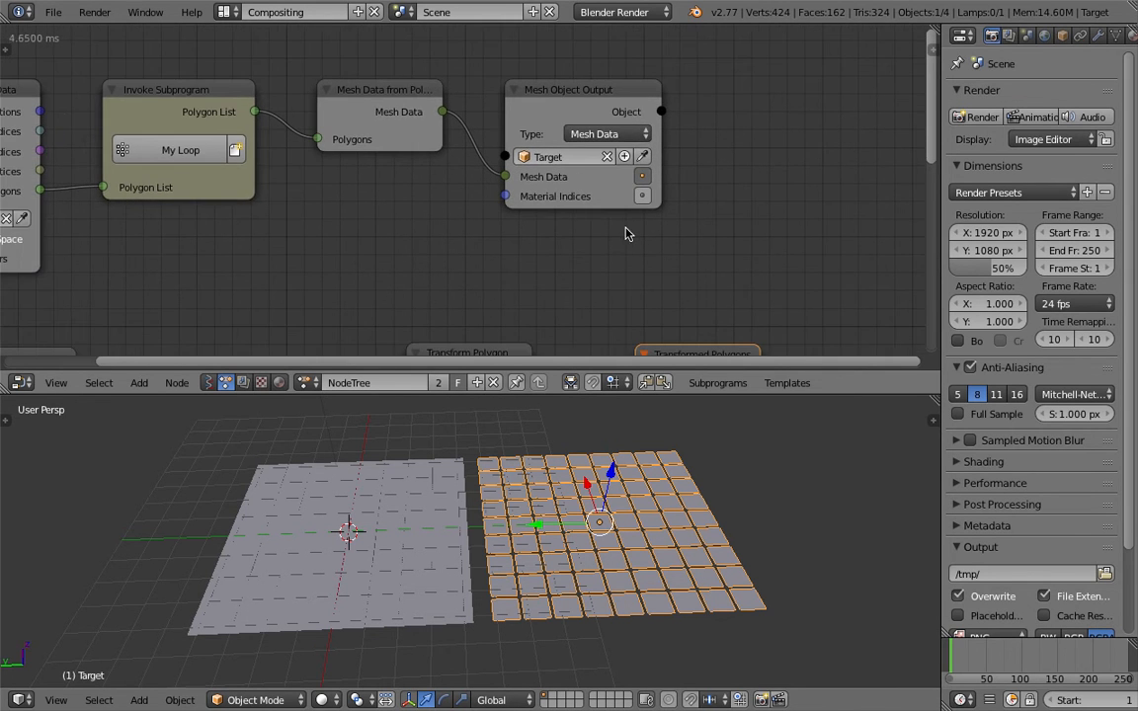
{"action": "scroll", "coordinate": [625, 234], "scroll_direction": "down", "scroll_amount": 1}
{"action": "middle_click_drag", "start_coordinate": [594, 253], "coordinate": [676, 206]}
{"action": "scroll", "coordinate": [622, 185], "scroll_direction": "down", "scroll_amount": 2}
{"action": "scroll", "coordinate": [609, 233], "scroll_direction": "down", "scroll_amount": 1}
{"action": "middle_click_drag", "start_coordinate": [542, 233], "coordinate": [526, 207]}
{"action": "middle_click_drag", "start_coordinate": [613, 451], "coordinate": [615, 461]}
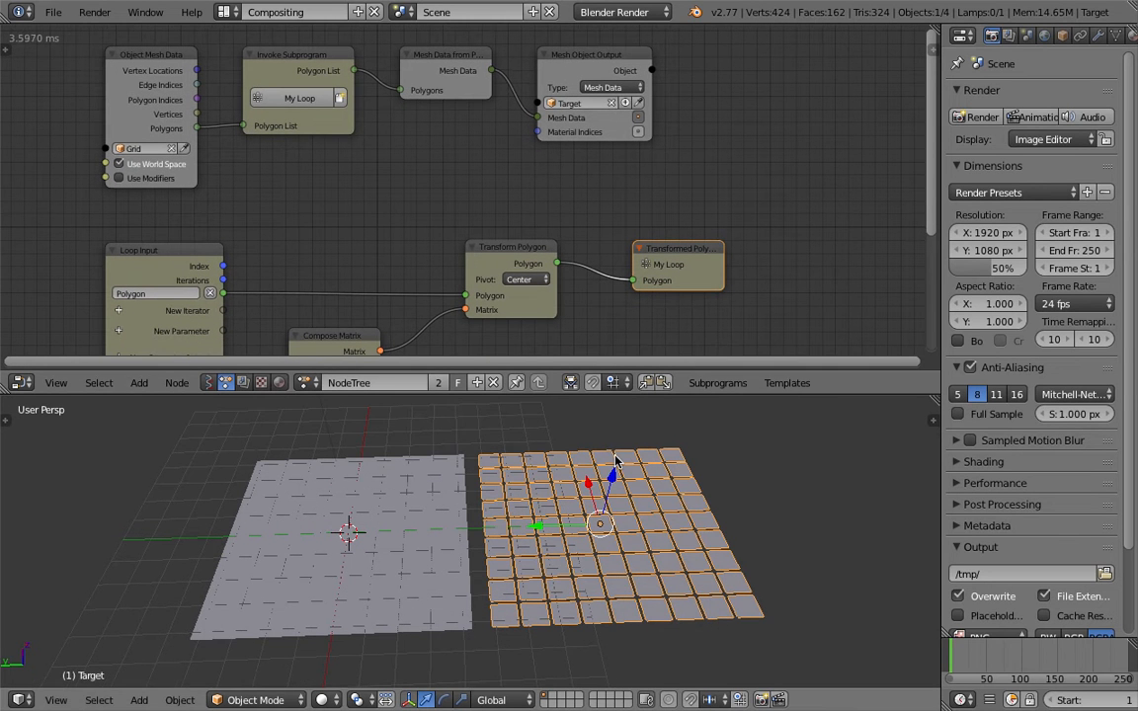
Step: Switch the render engine to Cycles Render and widen the properties editor
{"action": "left_click", "coordinate": [581, 10]}
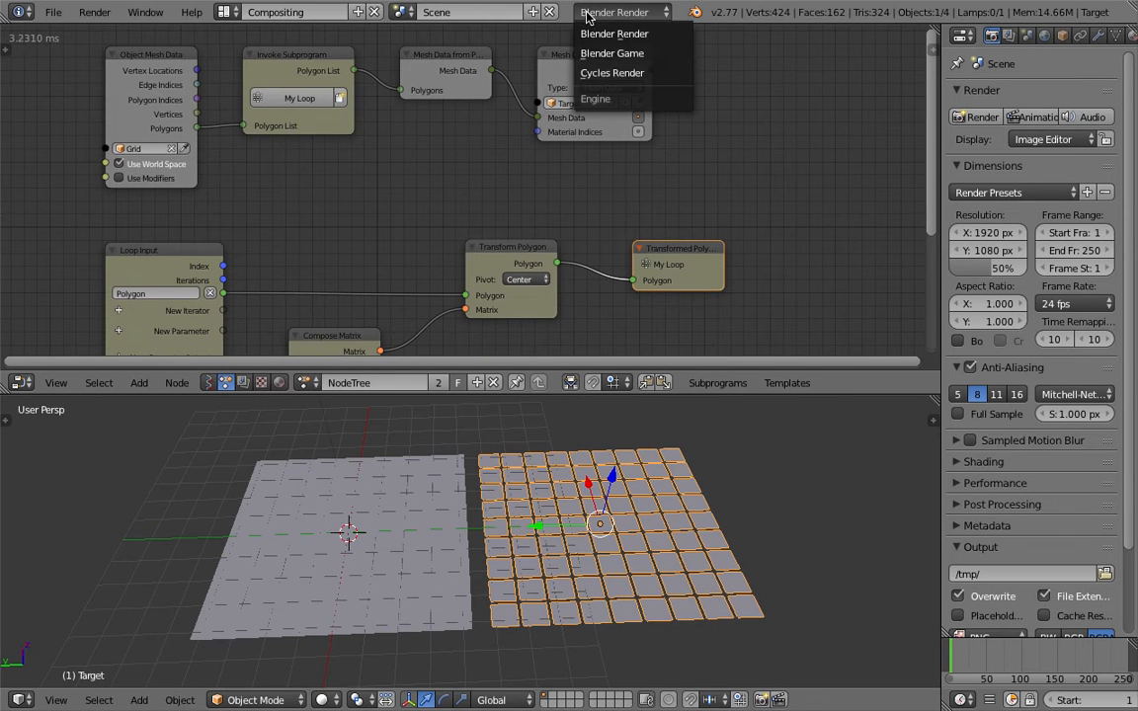
{"action": "left_click", "coordinate": [634, 73]}
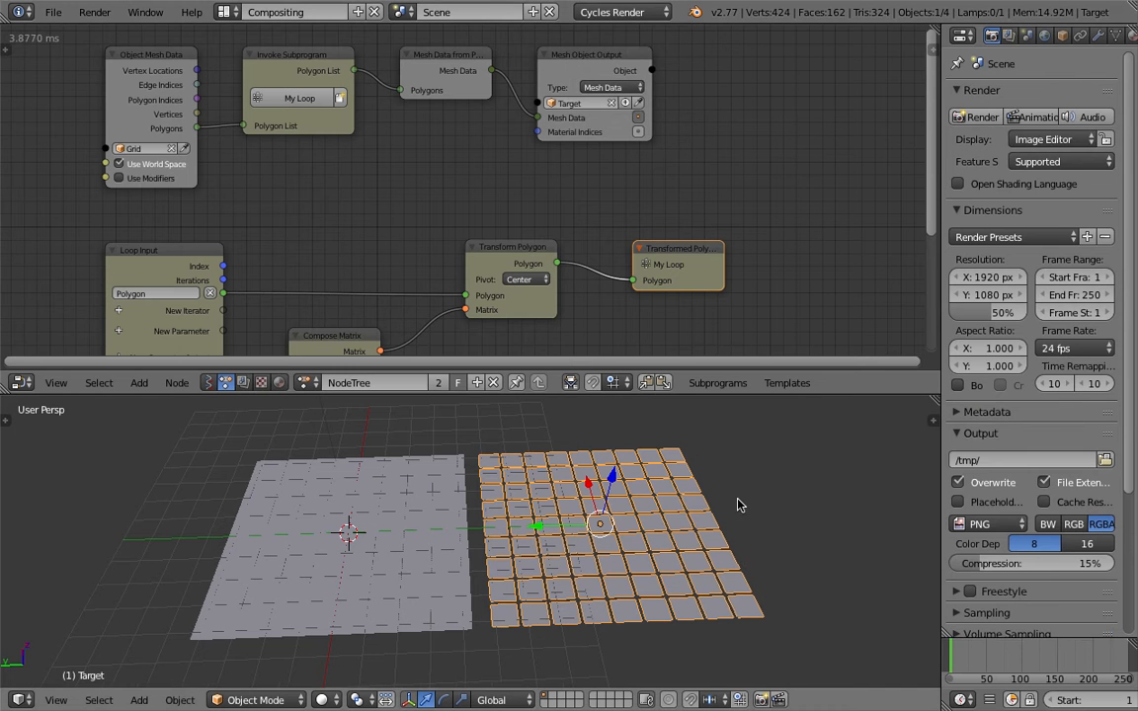
{"action": "left_click_drag", "start_coordinate": [936, 321], "coordinate": [808, 321]}
{"action": "middle_click_drag", "start_coordinate": [647, 502], "coordinate": [635, 495], "text": "shift"}
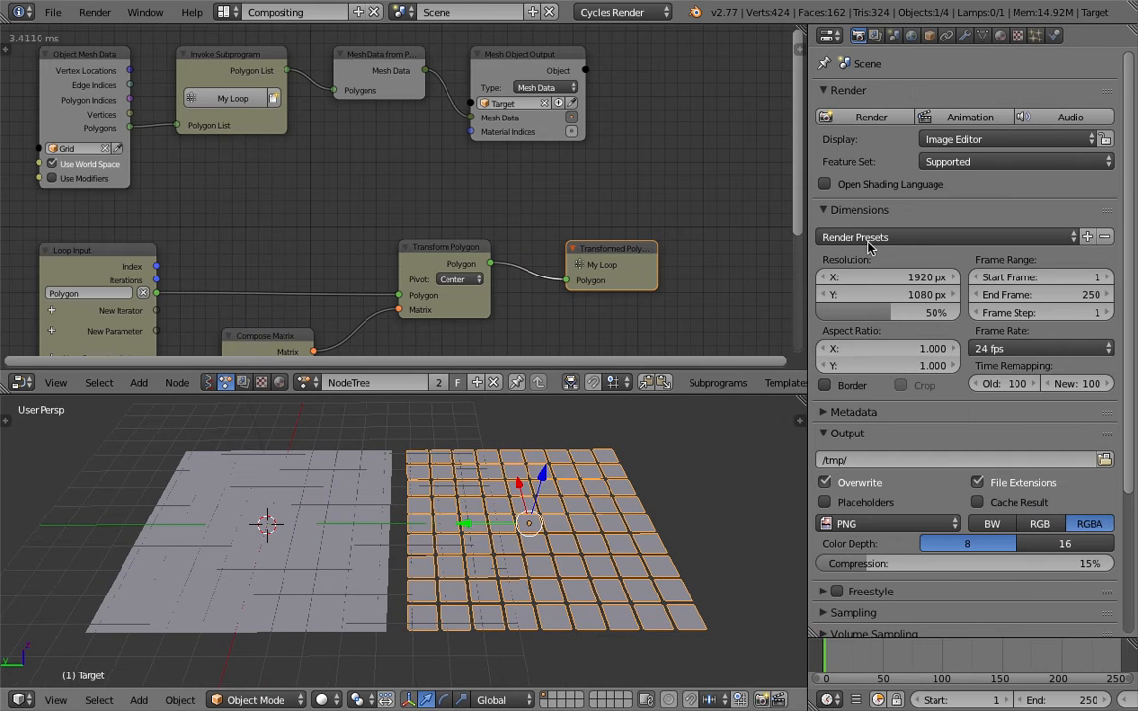
Step: Give the target object four material slots, each with its own new material
{"action": "left_click", "coordinate": [999, 36]}
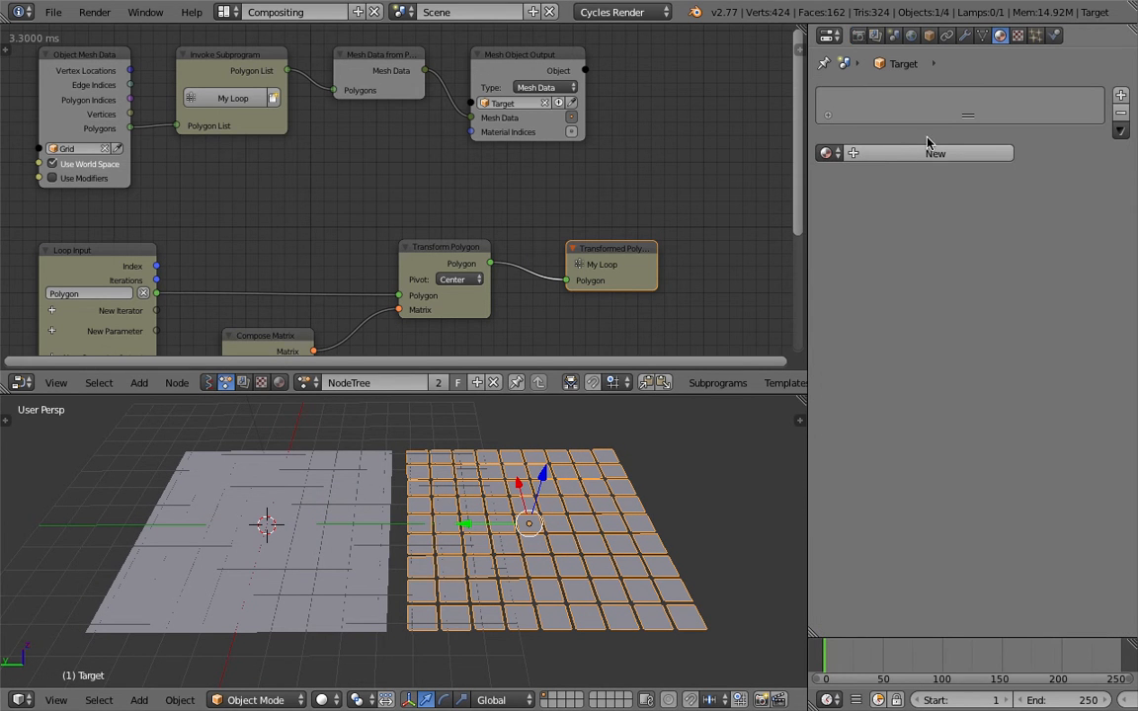
{"action": "left_click", "coordinate": [1016, 37]}
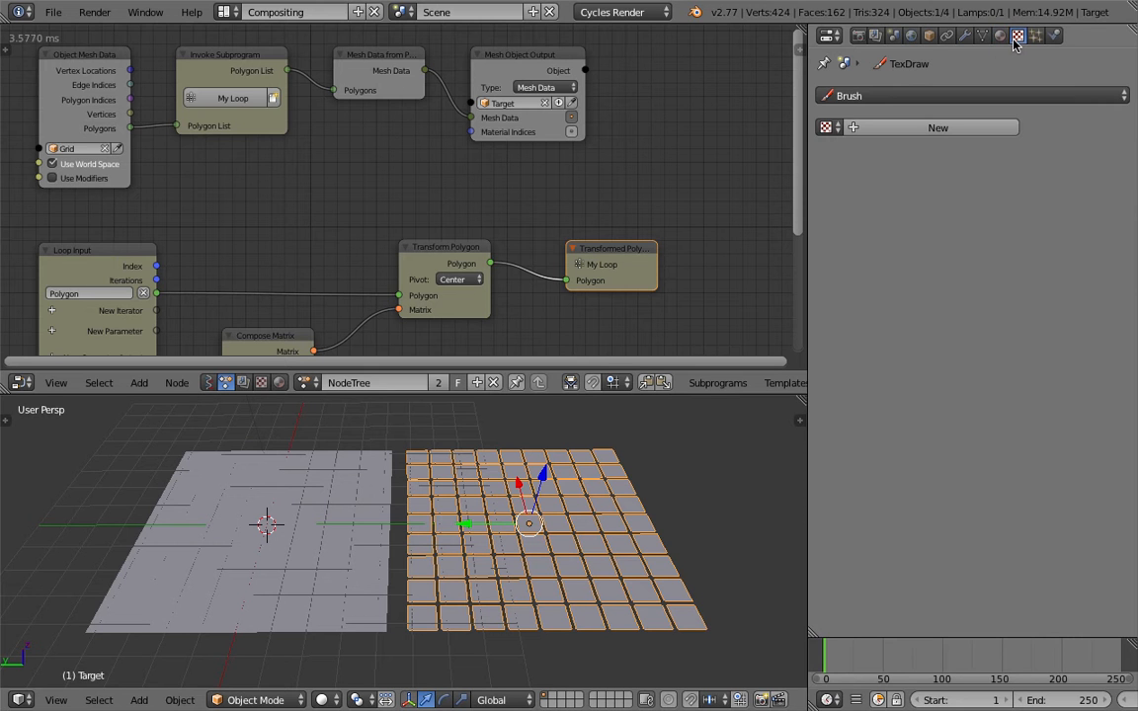
{"action": "left_click", "coordinate": [1000, 36]}
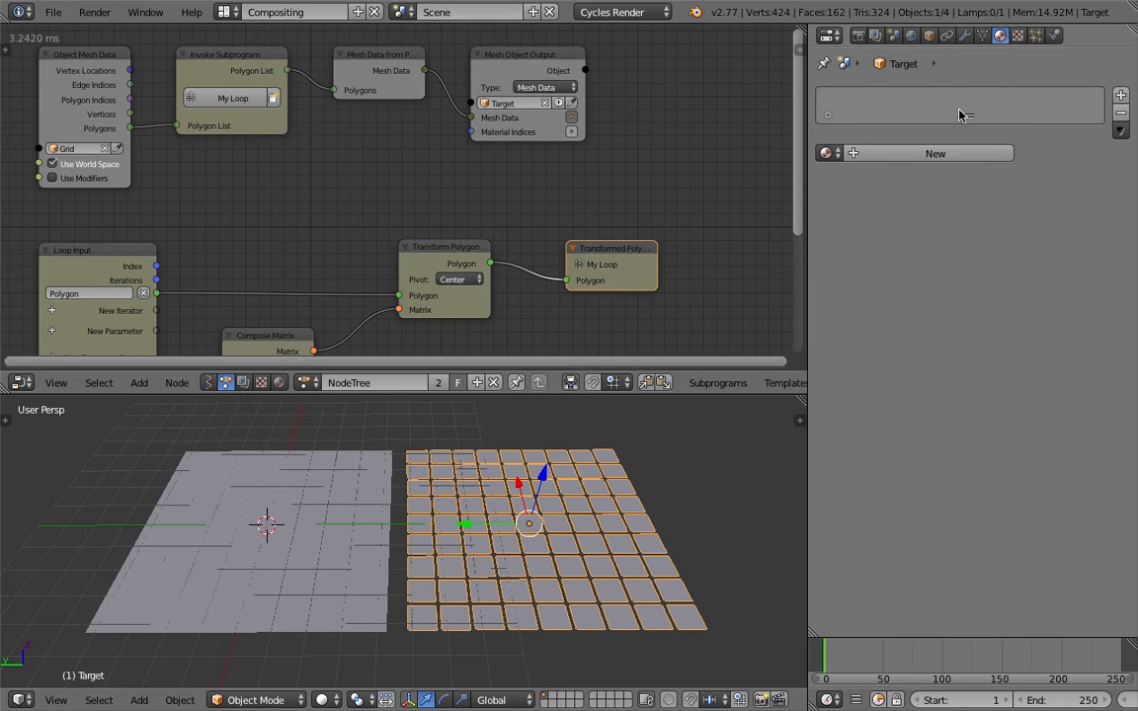
{"action": "left_click", "coordinate": [938, 155]}
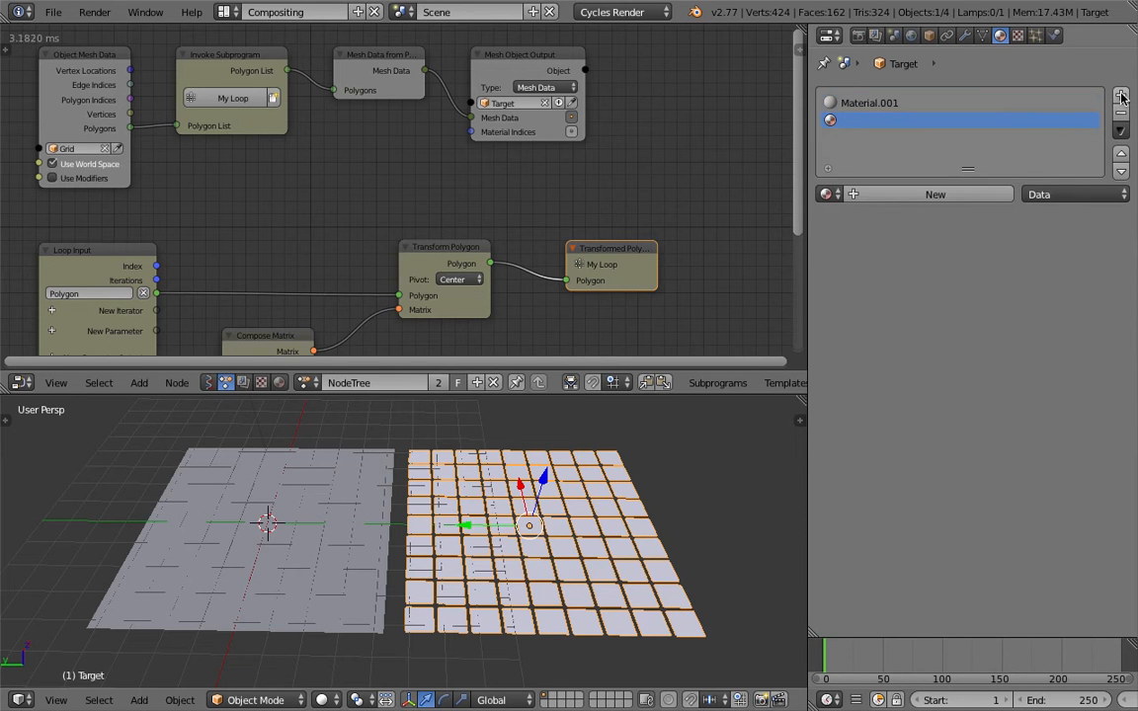
{"action": "left_click", "coordinate": [985, 197]}
{"action": "left_click", "coordinate": [1123, 100]}
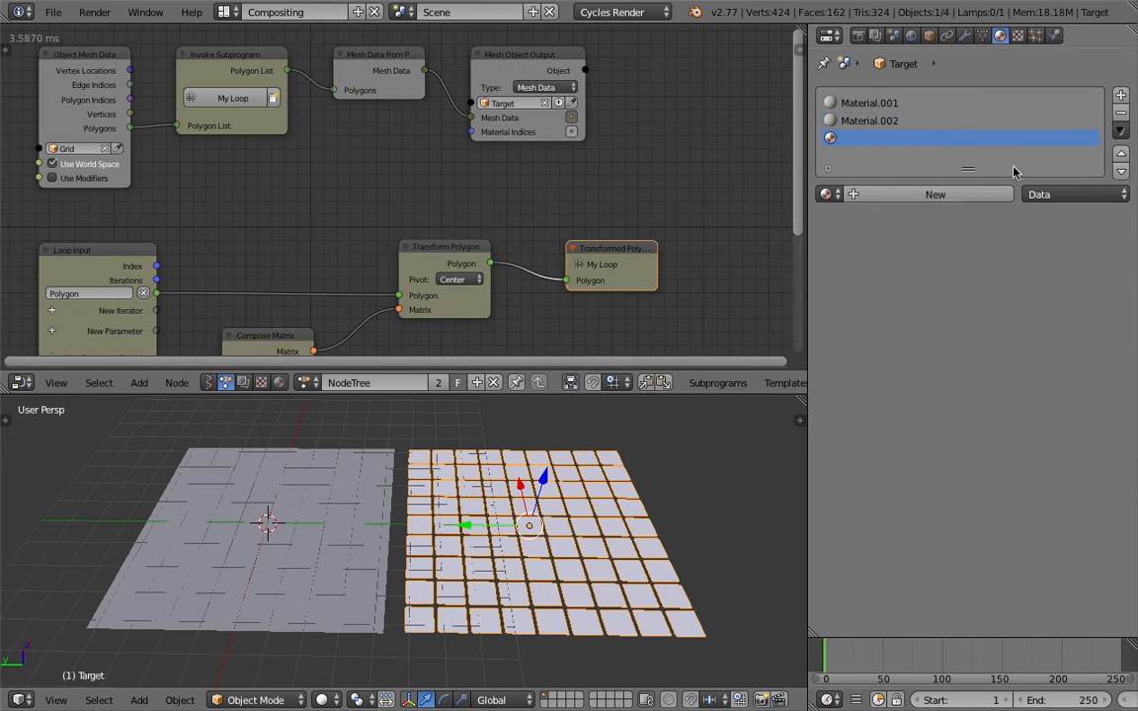
{"action": "left_click", "coordinate": [967, 193]}
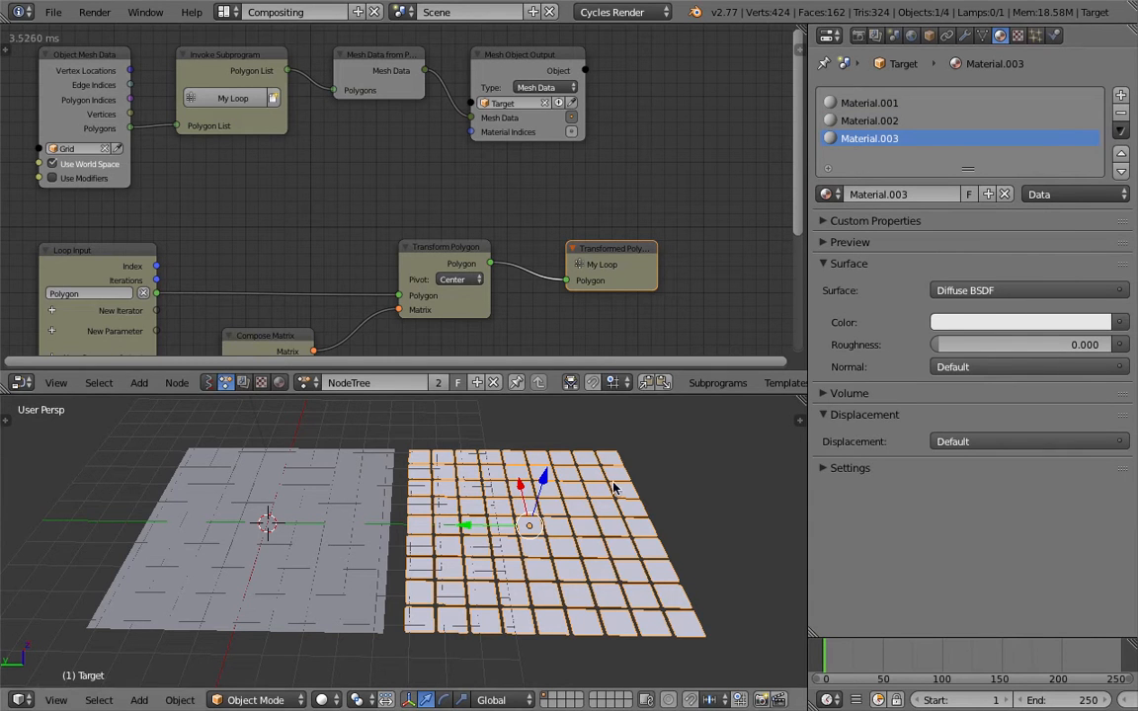
{"action": "mouse_move", "coordinate": [614, 484]}
{"action": "middle_mouse_down"}
{"action": "mouse_move", "coordinate": [642, 480]}
{"action": "mouse_move", "coordinate": [623, 479]}
{"action": "middle_mouse_up"}
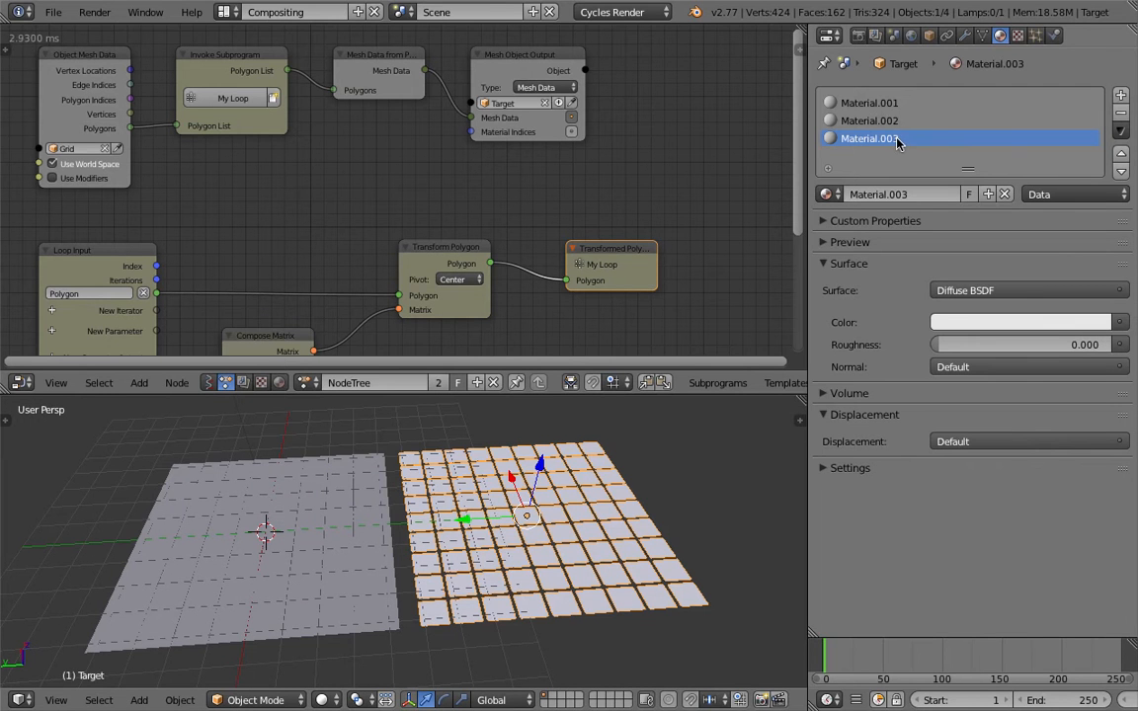
{"action": "left_click", "coordinate": [1120, 94]}
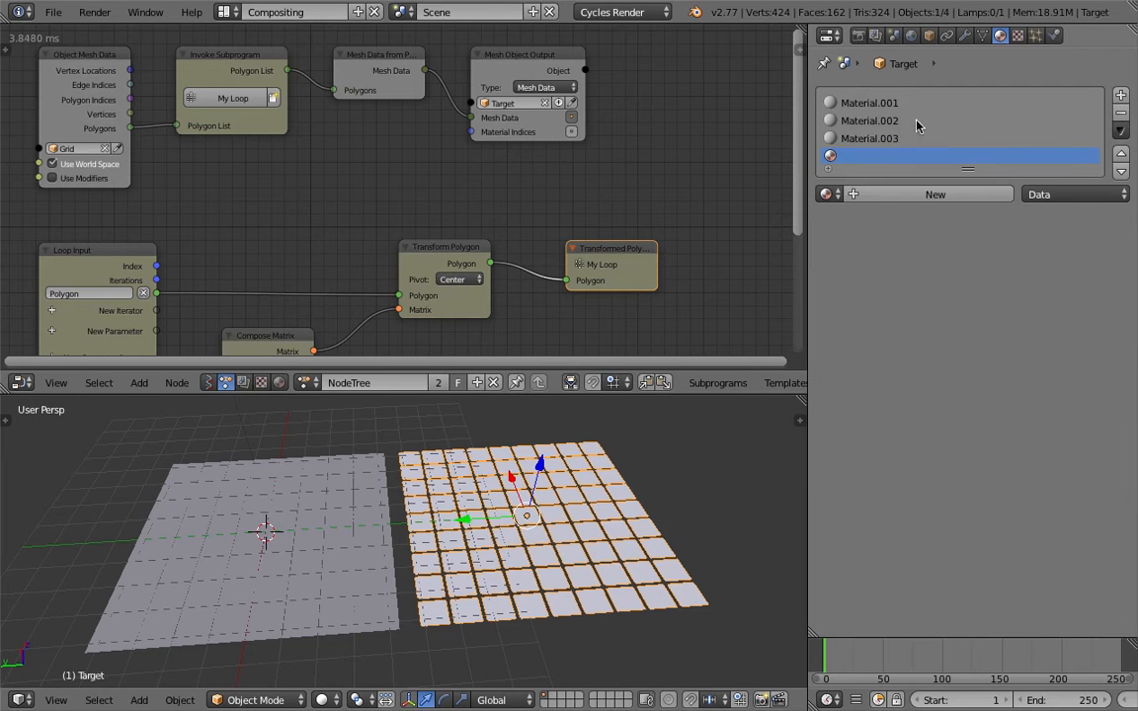
{"action": "left_click", "coordinate": [915, 194]}
Step: Set the diffuse colour of Material.001 to red and of Material.002 to yellow
{"action": "left_click", "coordinate": [881, 107]}
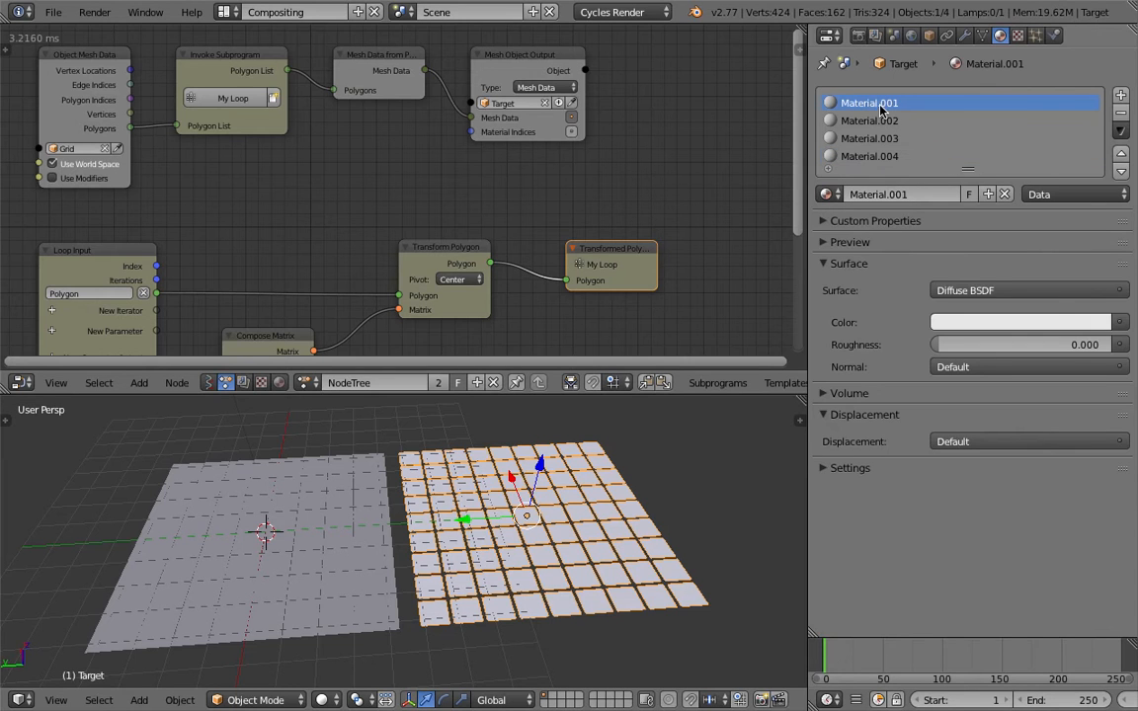
{"action": "left_click", "coordinate": [960, 321]}
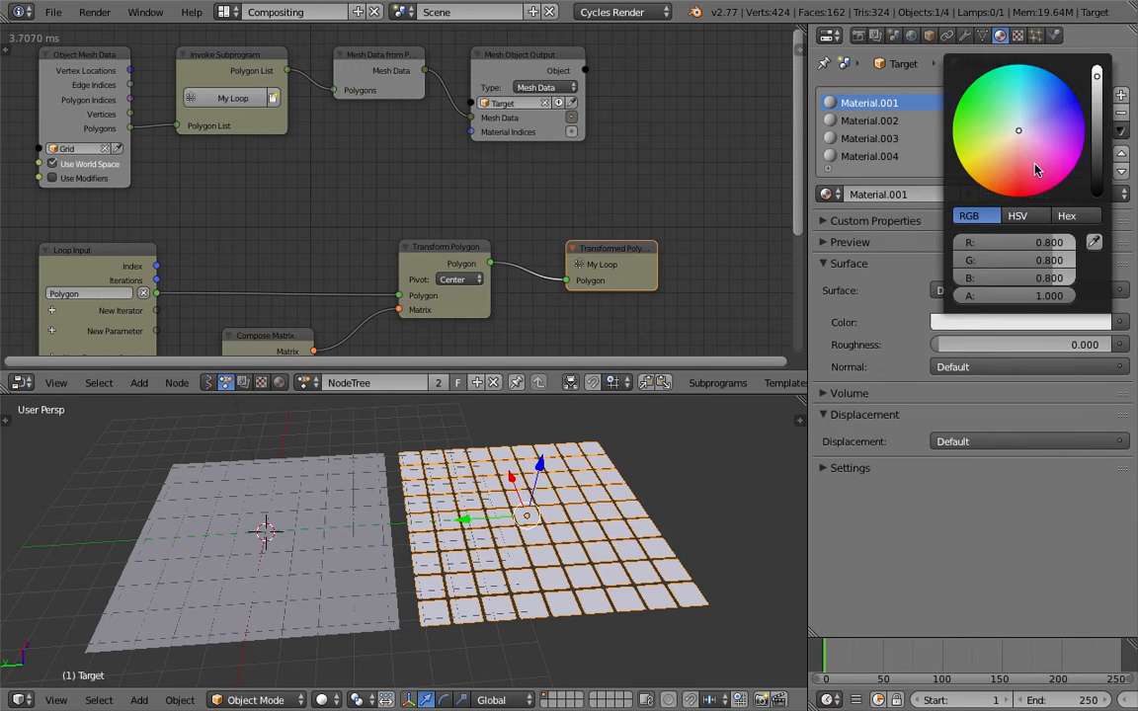
{"action": "left_click_drag", "start_coordinate": [1018, 131], "coordinate": [1021, 196]}
{"action": "left_click", "coordinate": [879, 121]}
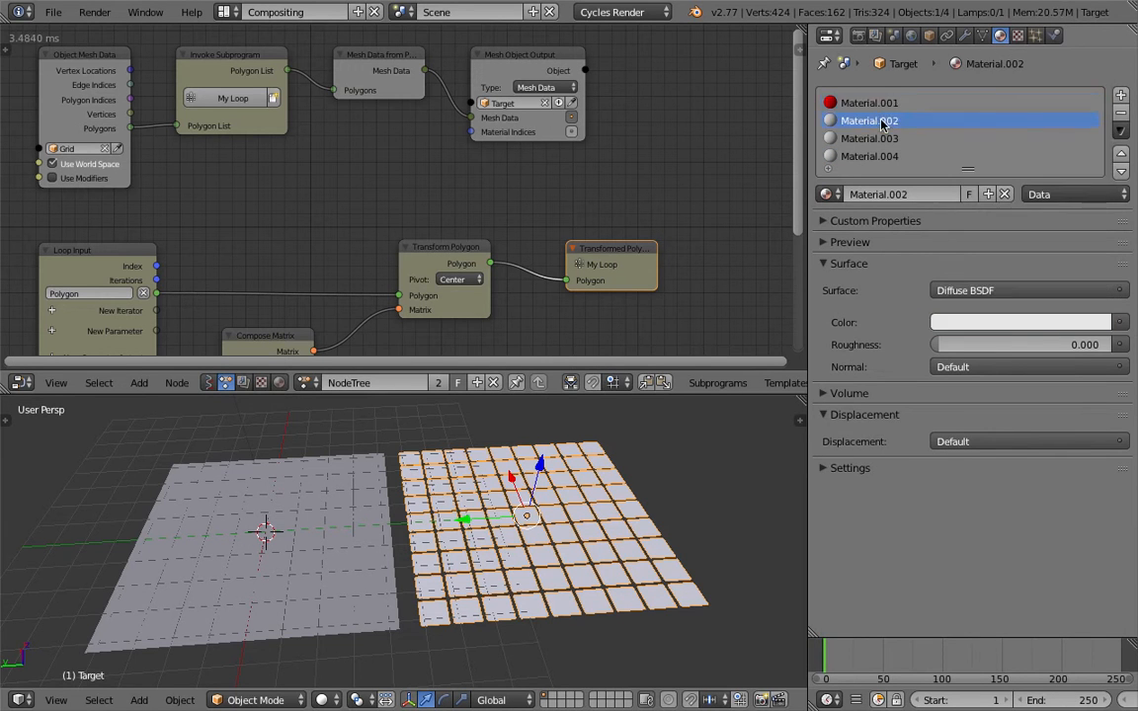
{"action": "left_click", "coordinate": [973, 322]}
{"action": "mouse_move", "coordinate": [1015, 181]}
{"action": "left_mouse_down"}
{"action": "mouse_move", "coordinate": [986, 173]}
{"action": "mouse_move", "coordinate": [968, 117]}
{"action": "mouse_move", "coordinate": [956, 113]}
{"action": "left_mouse_up"}
Step: Set the diffuse colour of Material.003 to green and of Material.004 to blue
{"action": "left_click", "coordinate": [882, 140]}
{"action": "left_click", "coordinate": [984, 322]}
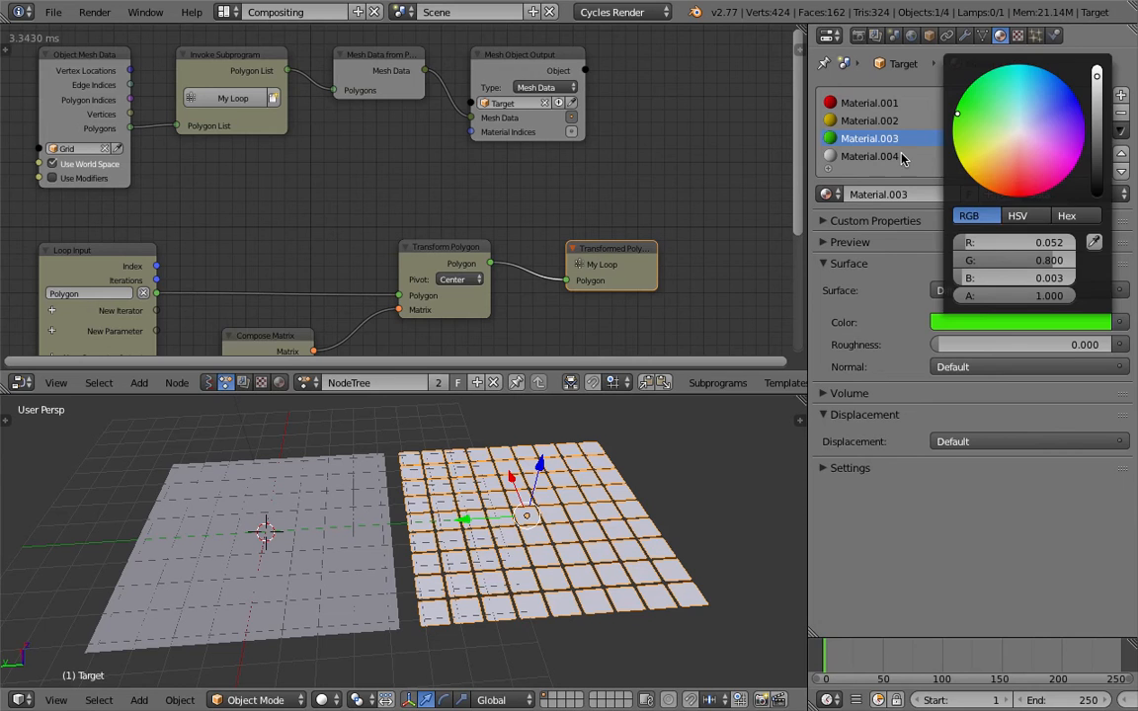
{"action": "left_click", "coordinate": [869, 156]}
{"action": "left_click", "coordinate": [989, 321]}
{"action": "left_click_drag", "start_coordinate": [1021, 138], "coordinate": [1055, 86]}
Step: Enable Material Indices on the Mesh Object Output node and change the 3D viewport shading to display the material colours
{"action": "middle_click_drag", "start_coordinate": [632, 483], "coordinate": [620, 509]}
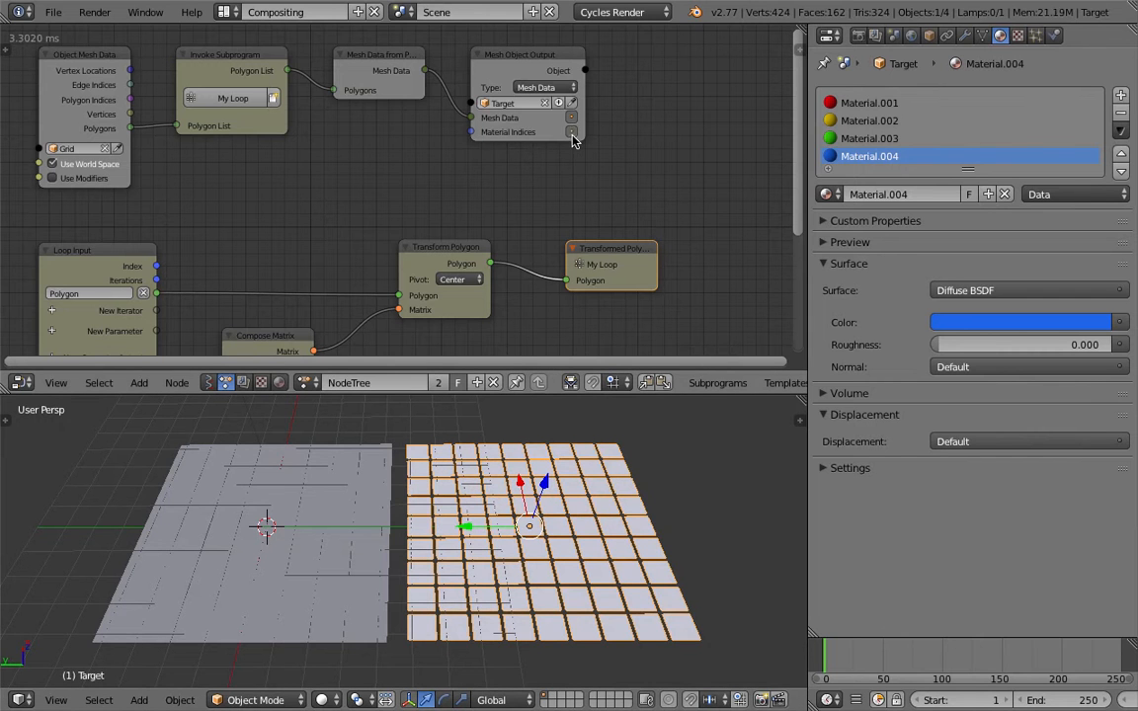
{"action": "scroll", "coordinate": [457, 163], "scroll_direction": "up", "scroll_amount": 2, "text": "ctrl"}
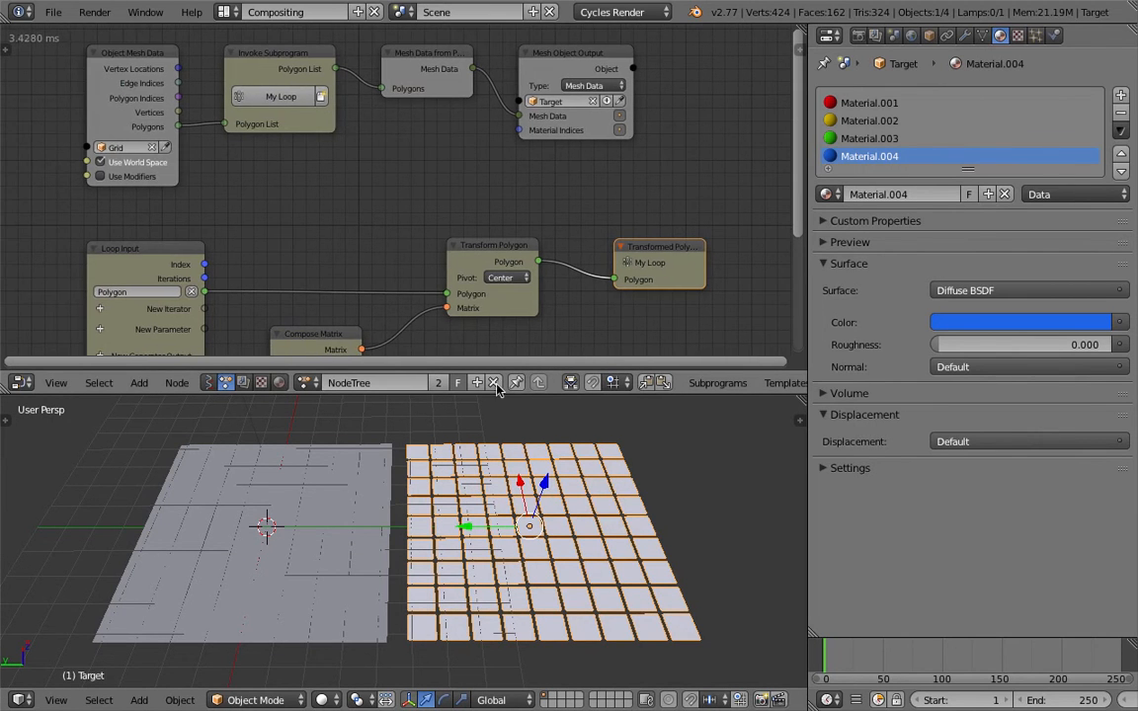
{"action": "left_click", "coordinate": [323, 699]}
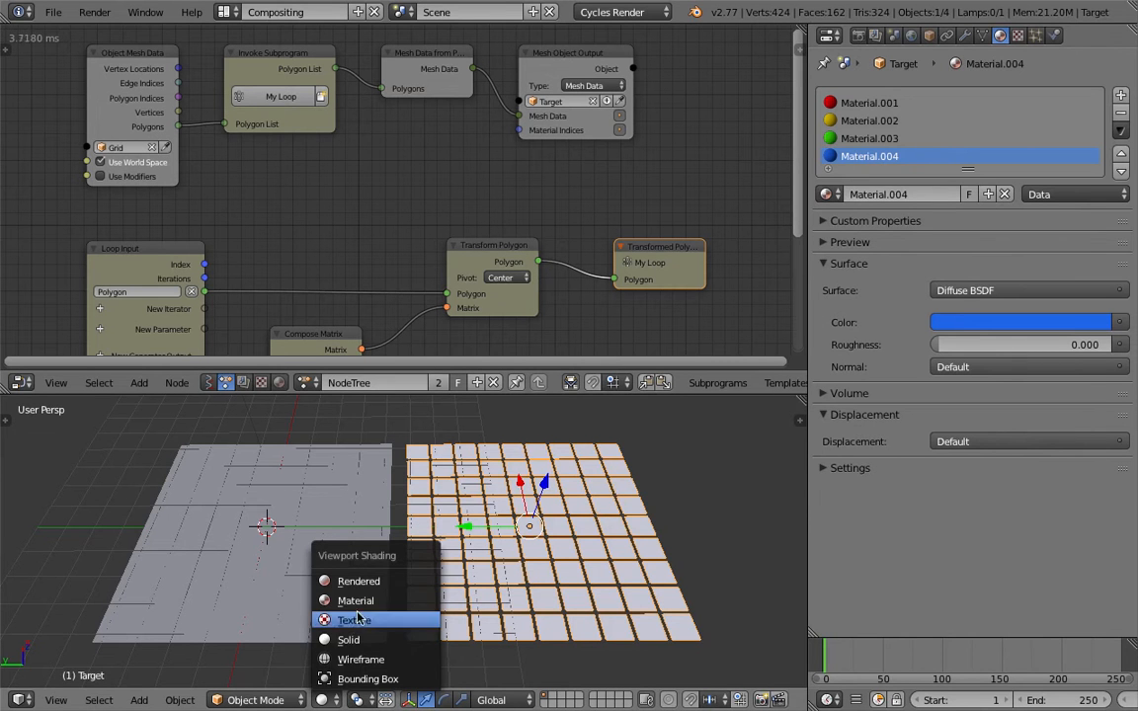
{"action": "left_click", "coordinate": [356, 619]}
{"action": "left_click", "coordinate": [336, 699]}
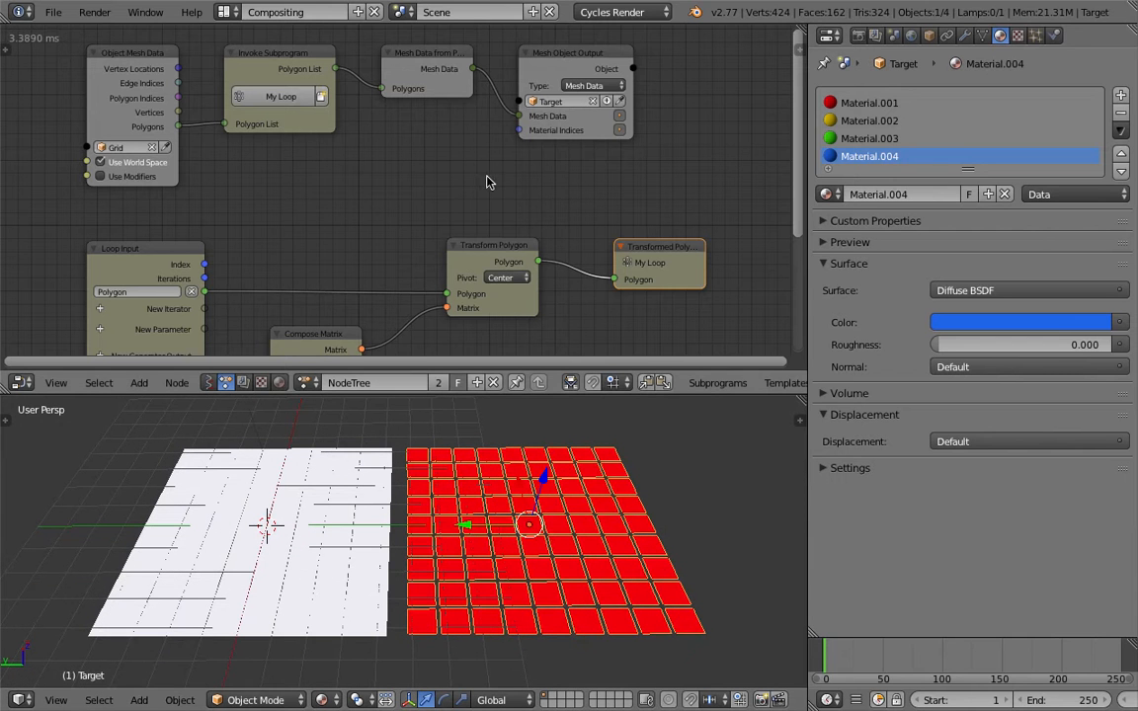
Step: Move the Mesh Object Output node farther from the Mesh Data from Polygons node to make room between them
{"action": "scroll", "coordinate": [487, 178], "scroll_direction": "down", "scroll_amount": 1}
{"action": "left_click_drag", "start_coordinate": [563, 62], "coordinate": [603, 62]}
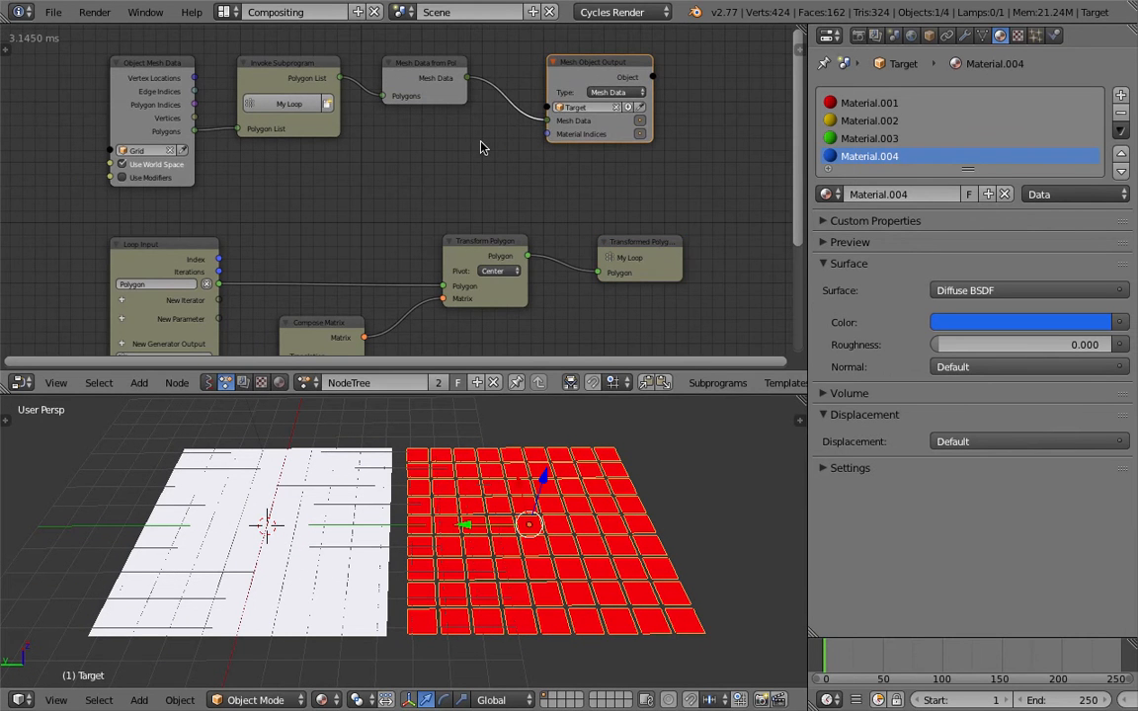
{"action": "key", "text": "shift+a"}
{"action": "scroll", "coordinate": [699, 117], "scroll_direction": "up", "scroll_amount": 2}
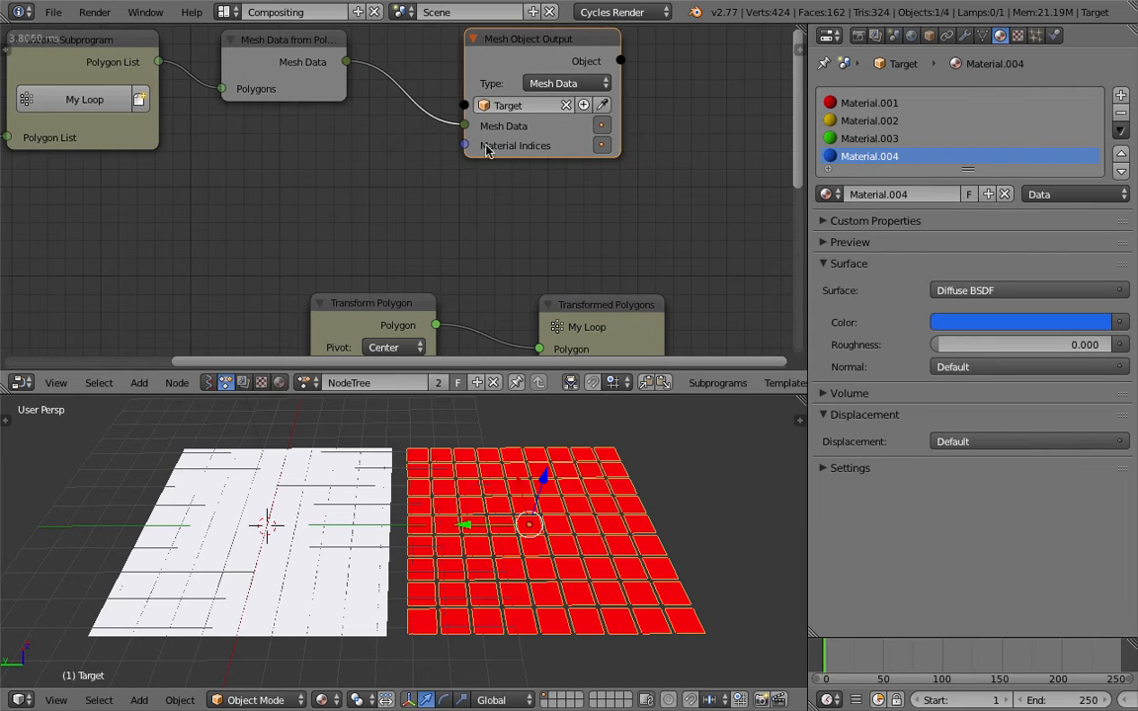
{"action": "scroll", "coordinate": [479, 155], "scroll_direction": "down", "scroll_amount": 1}
{"action": "scroll", "coordinate": [441, 165], "scroll_direction": "down", "scroll_amount": 1}
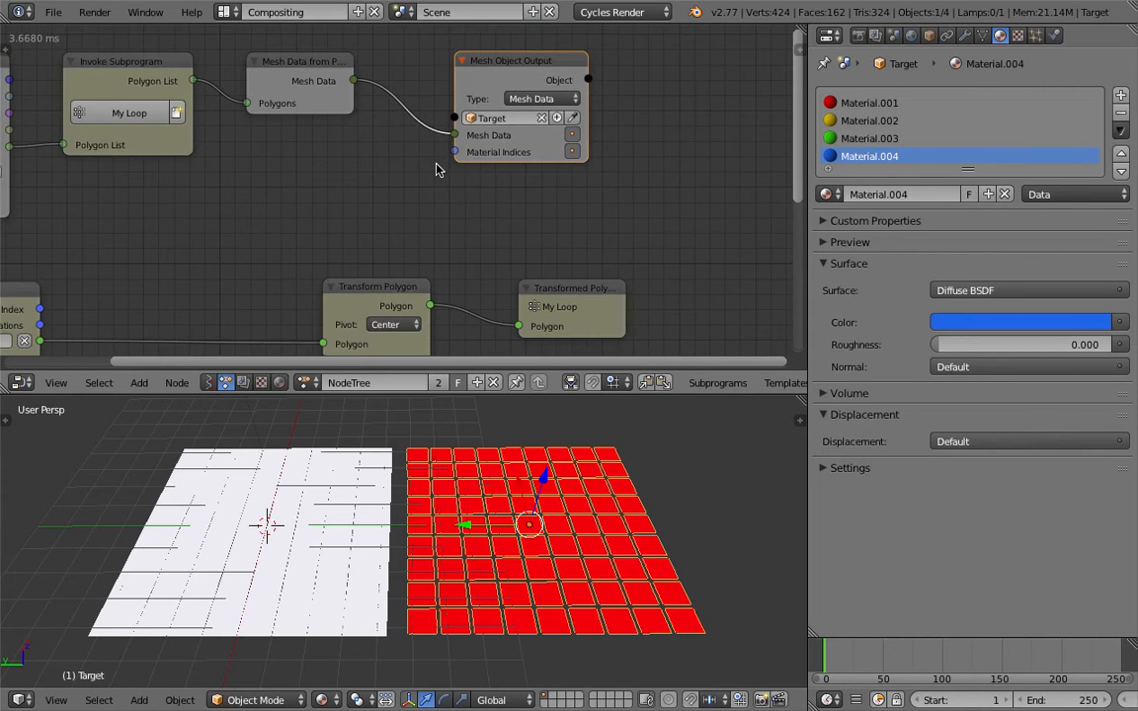
Step: Enlarge the node editor by shrinking the 3D viewport's height and the properties editor's width
{"action": "scroll", "coordinate": [483, 162], "scroll_direction": "down", "scroll_amount": 1}
{"action": "middle_click_drag", "start_coordinate": [396, 166], "coordinate": [435, 87]}
{"action": "scroll", "coordinate": [442, 167], "scroll_direction": "down", "scroll_amount": 1}
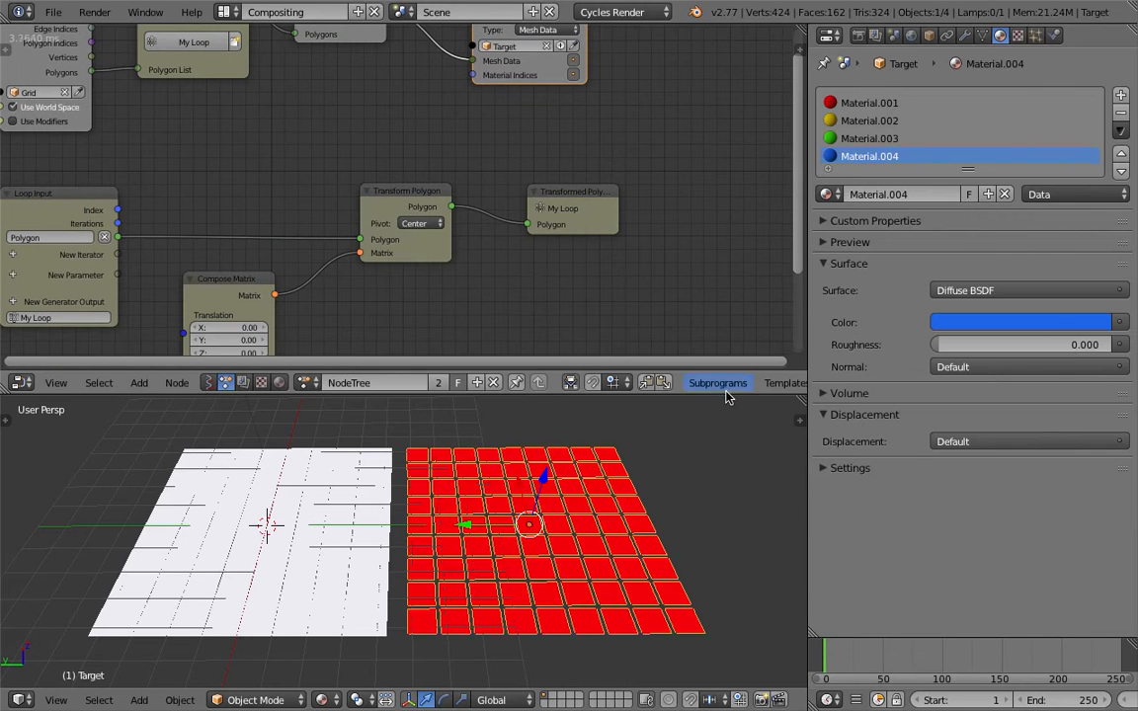
{"action": "left_click_drag", "start_coordinate": [691, 373], "coordinate": [692, 423]}
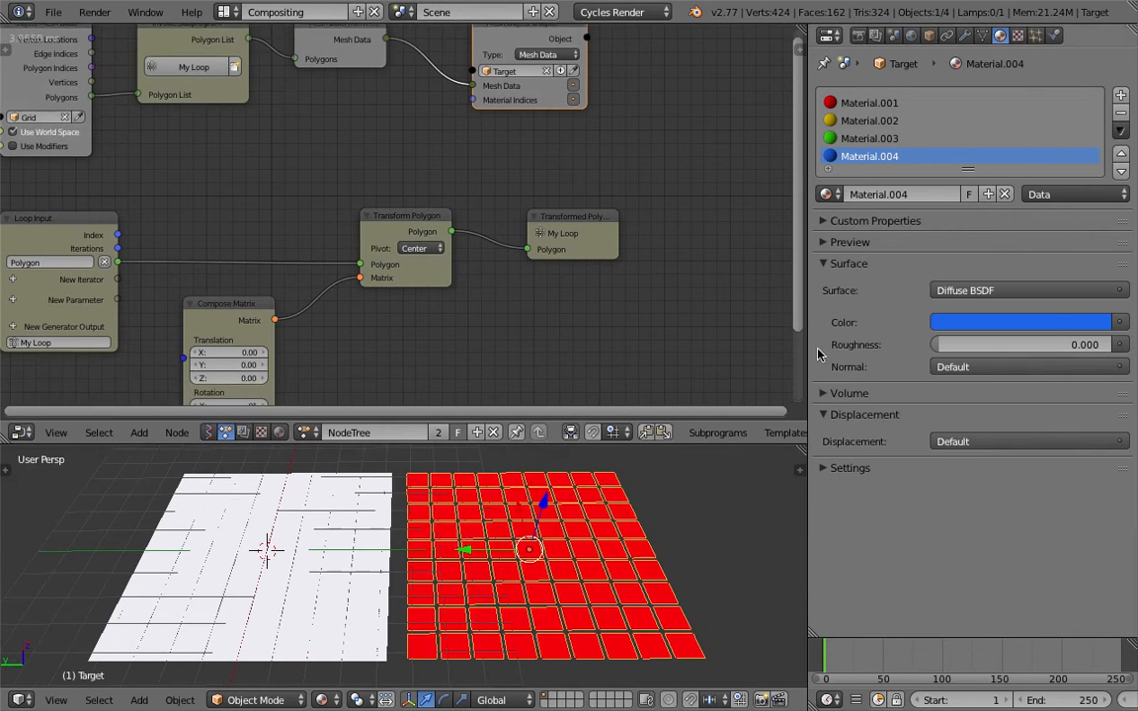
{"action": "left_click_drag", "start_coordinate": [807, 345], "coordinate": [833, 346]}
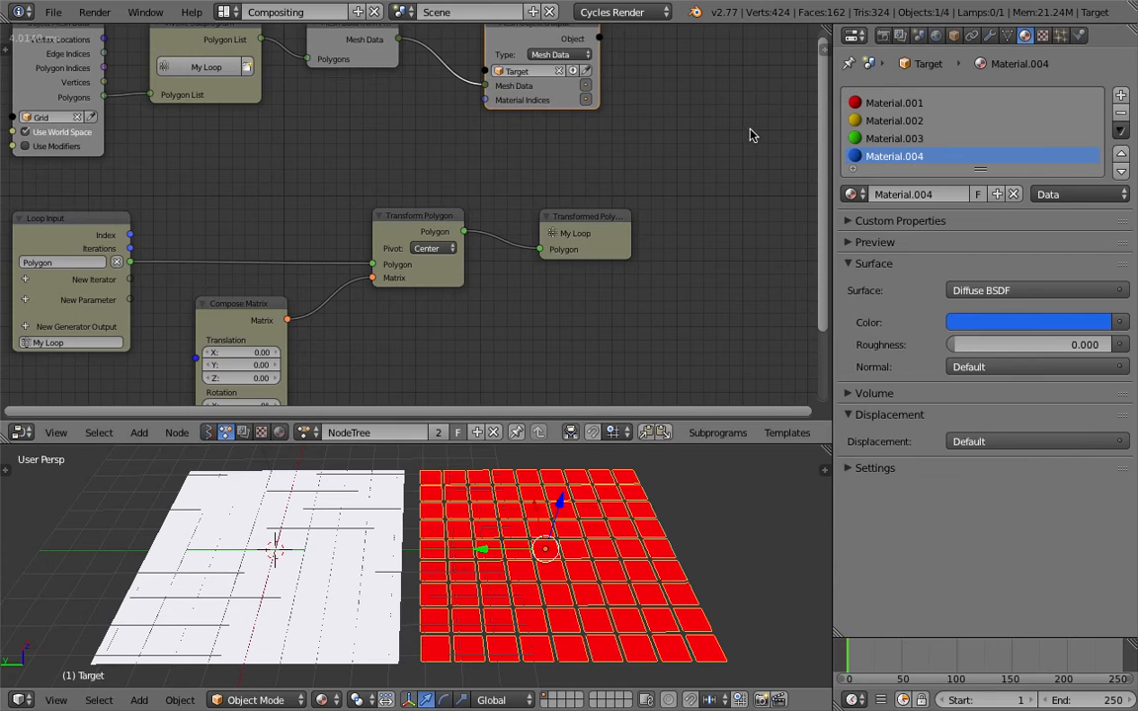
Step: Move the Compose Matrix node closer to the Loop Input node to free space beneath Transform Polygon
{"action": "scroll", "coordinate": [643, 157], "scroll_direction": "down", "scroll_amount": 1}
{"action": "middle_click_drag", "start_coordinate": [642, 159], "coordinate": [629, 216]}
{"action": "scroll", "coordinate": [622, 209], "scroll_direction": "up", "scroll_amount": 2}
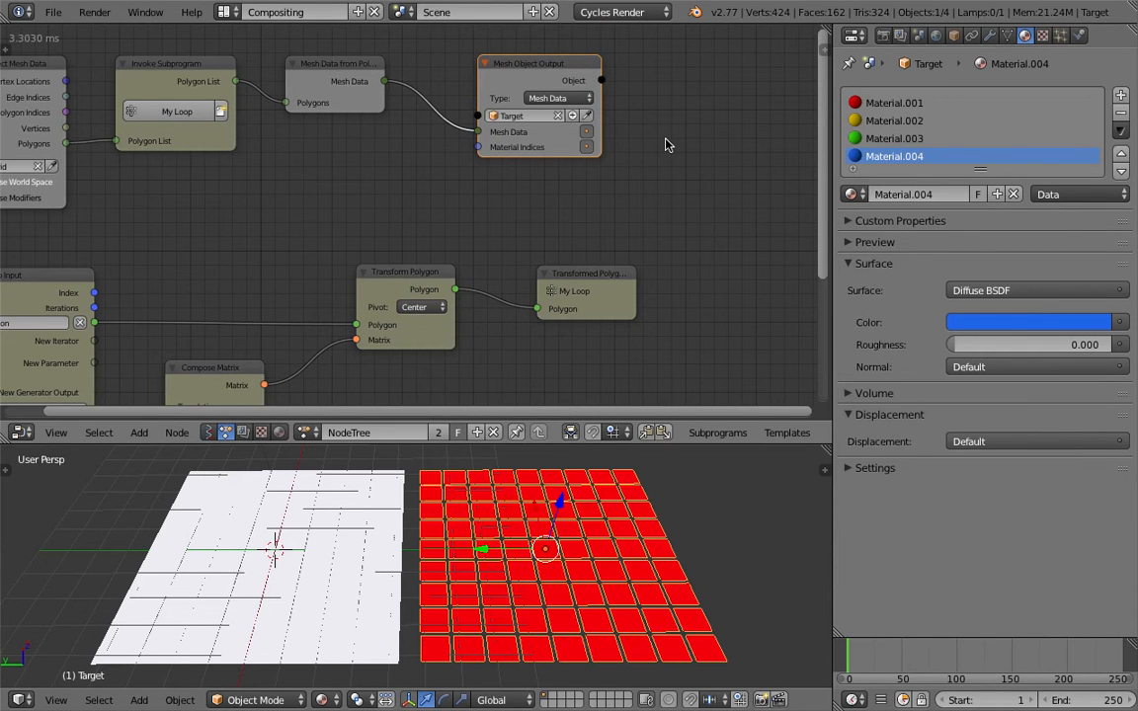
{"action": "middle_click_drag", "start_coordinate": [663, 217], "coordinate": [636, 170]}
{"action": "scroll", "coordinate": [650, 184], "scroll_direction": "down", "scroll_amount": 2}
{"action": "middle_click_drag", "start_coordinate": [544, 233], "coordinate": [608, 189]}
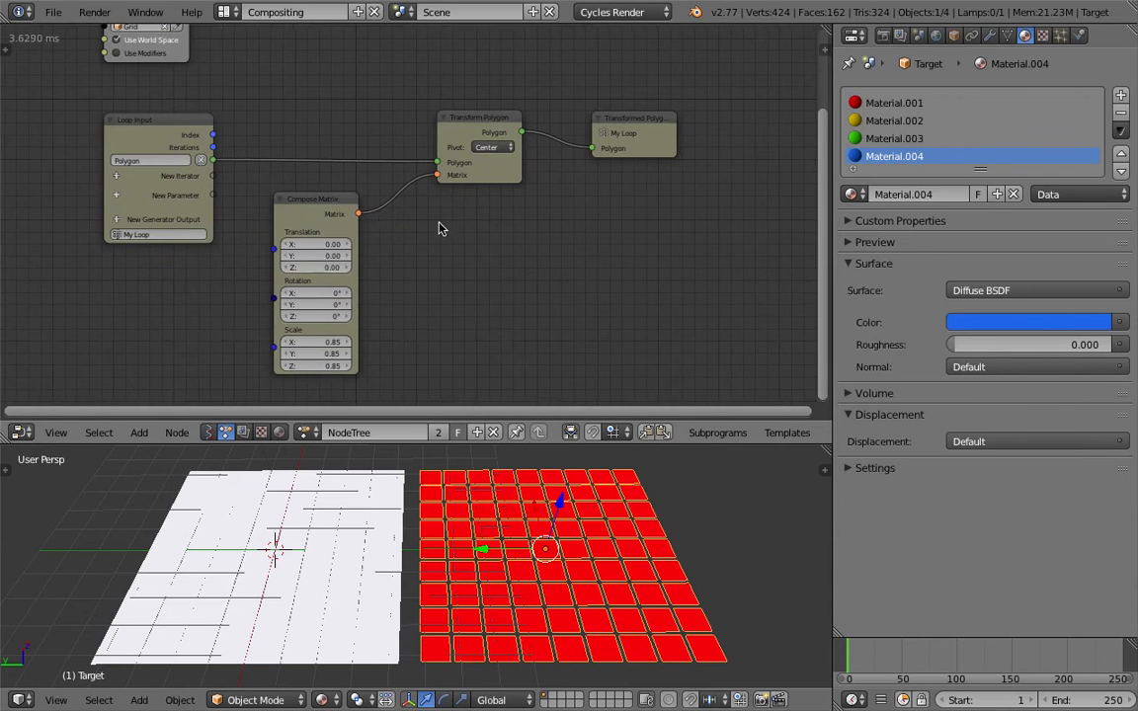
{"action": "left_click_drag", "start_coordinate": [336, 203], "coordinate": [319, 208]}
{"action": "middle_click_drag", "start_coordinate": [474, 266], "coordinate": [476, 273]}
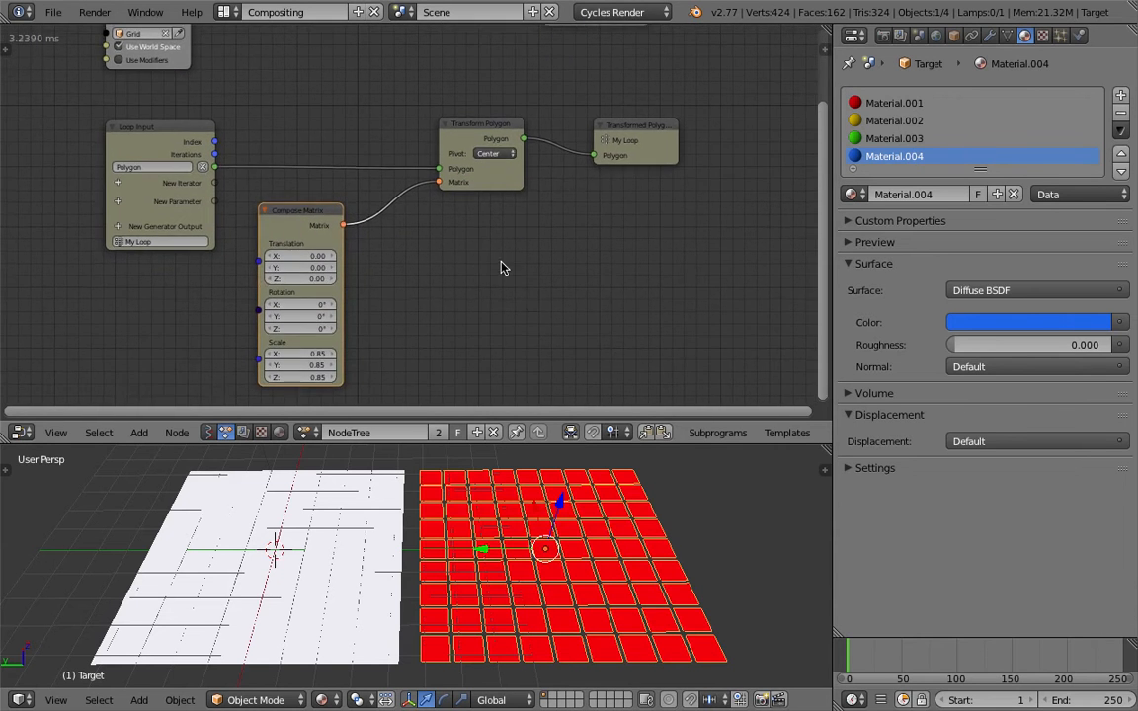
Step: Add an Integer List generator output to My Loop and place its node beneath the Transformed Polygons output
{"action": "left_click", "coordinate": [120, 240]}
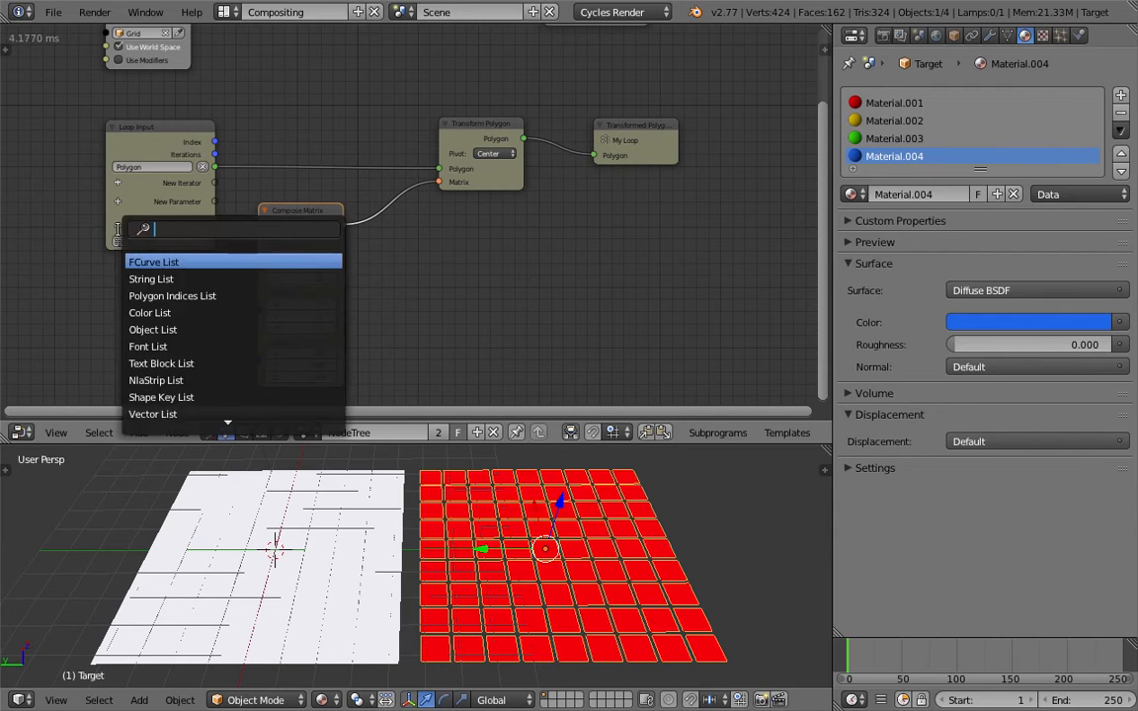
{"action": "type", "text": "intege"}
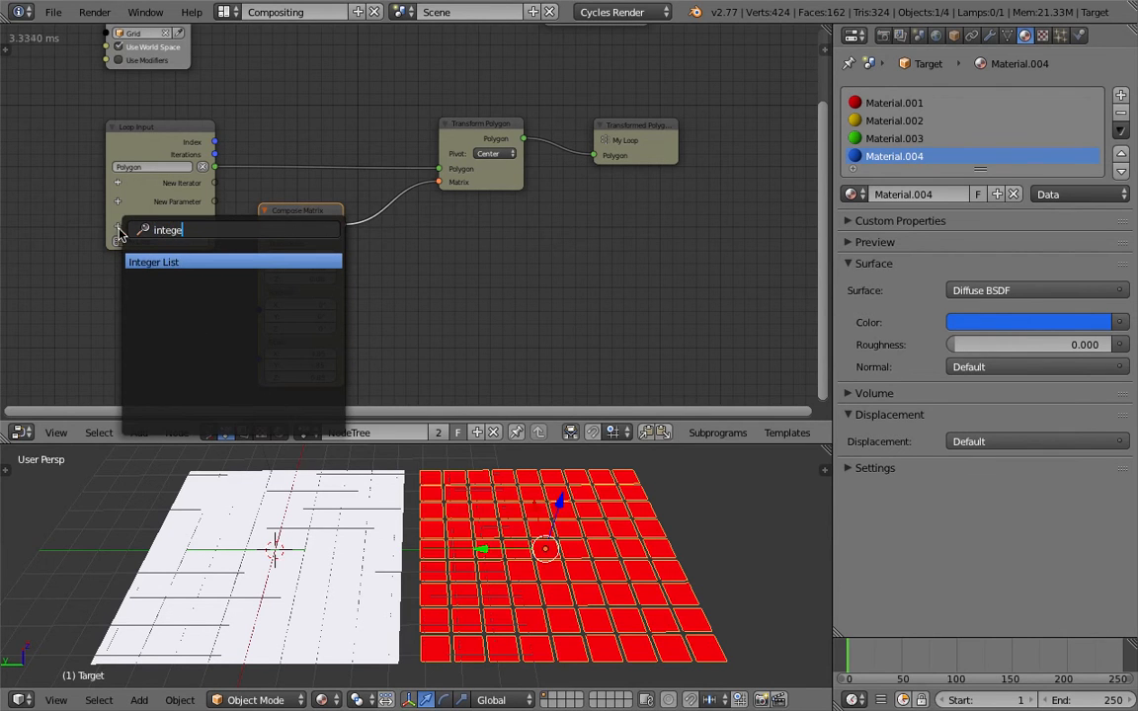
{"action": "key", "text": "Return"}
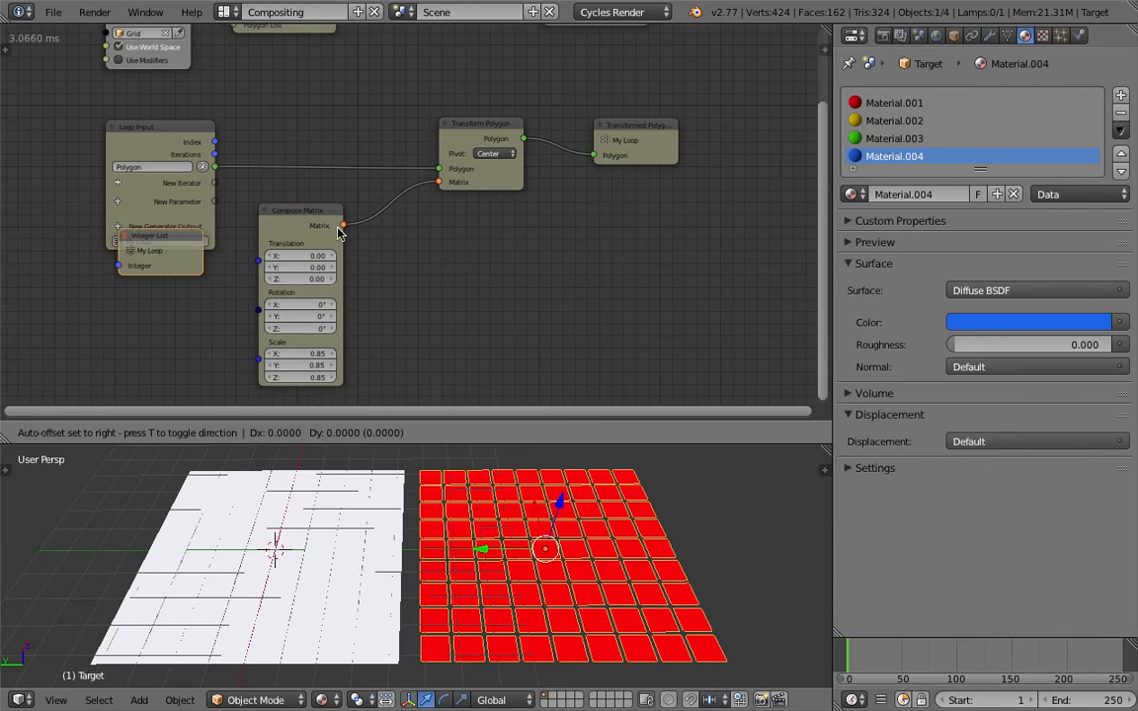
{"action": "left_click", "coordinate": [538, 208]}
Step: Add a Random Number node beneath the Transform Polygon node
{"action": "key", "text": "shift+a"}
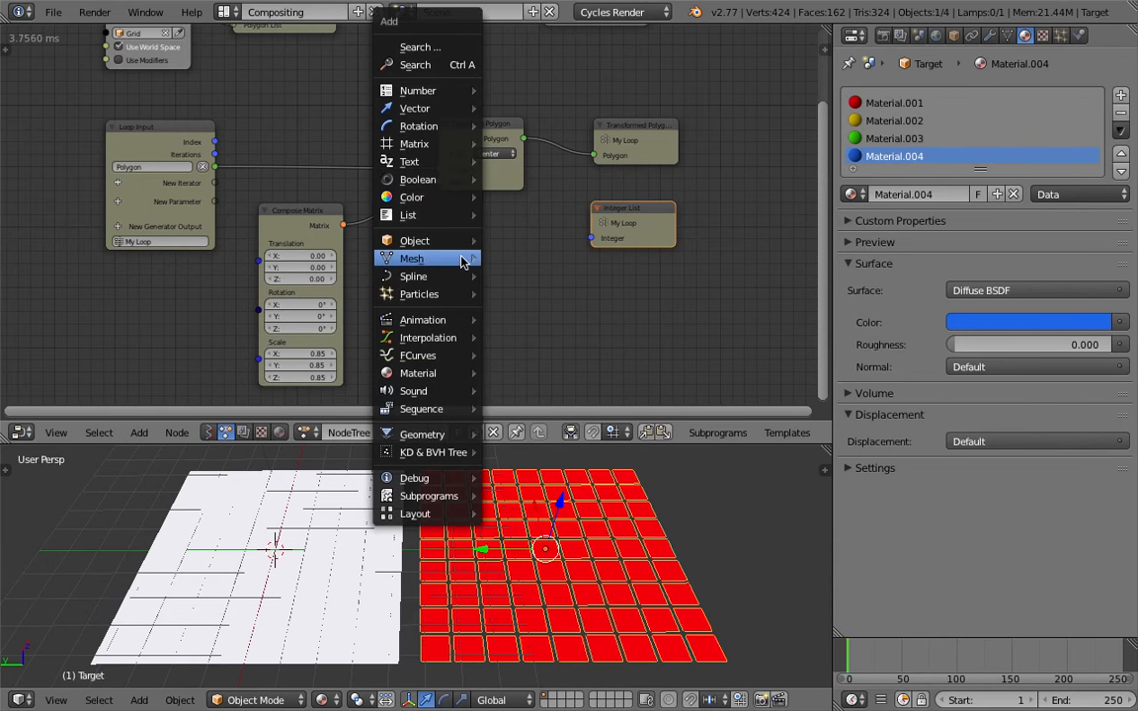
{"action": "mouse_move", "coordinate": [462, 259]}
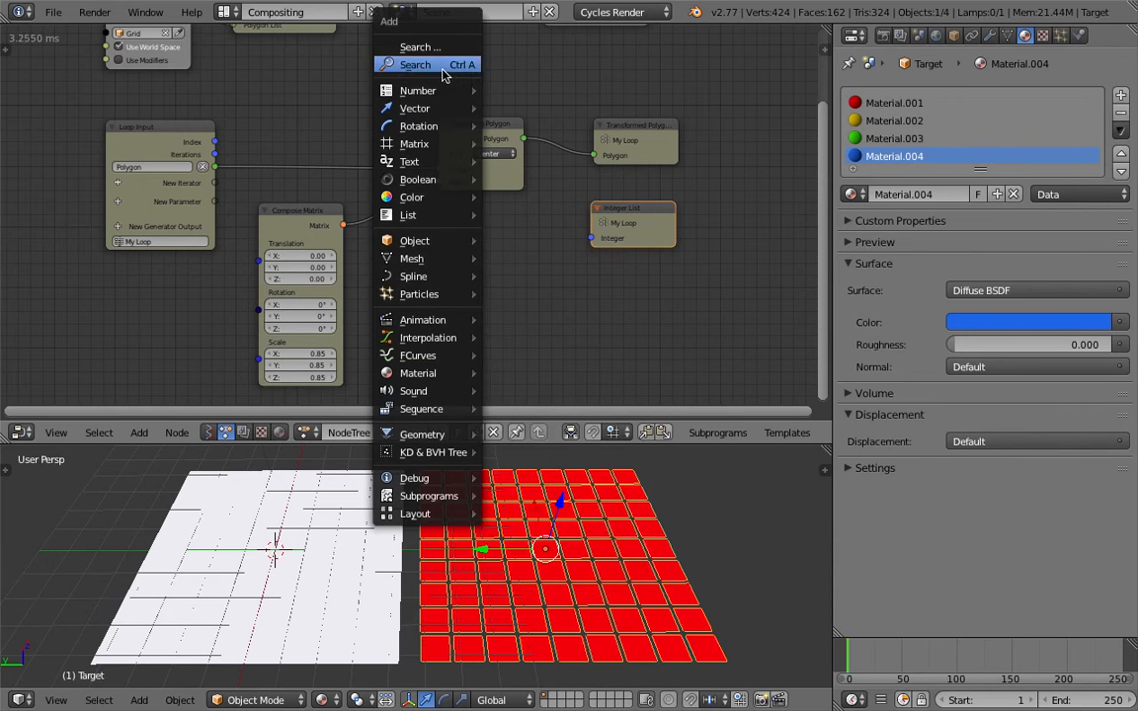
{"action": "left_click", "coordinate": [440, 65]}
{"action": "type", "text": "random"}
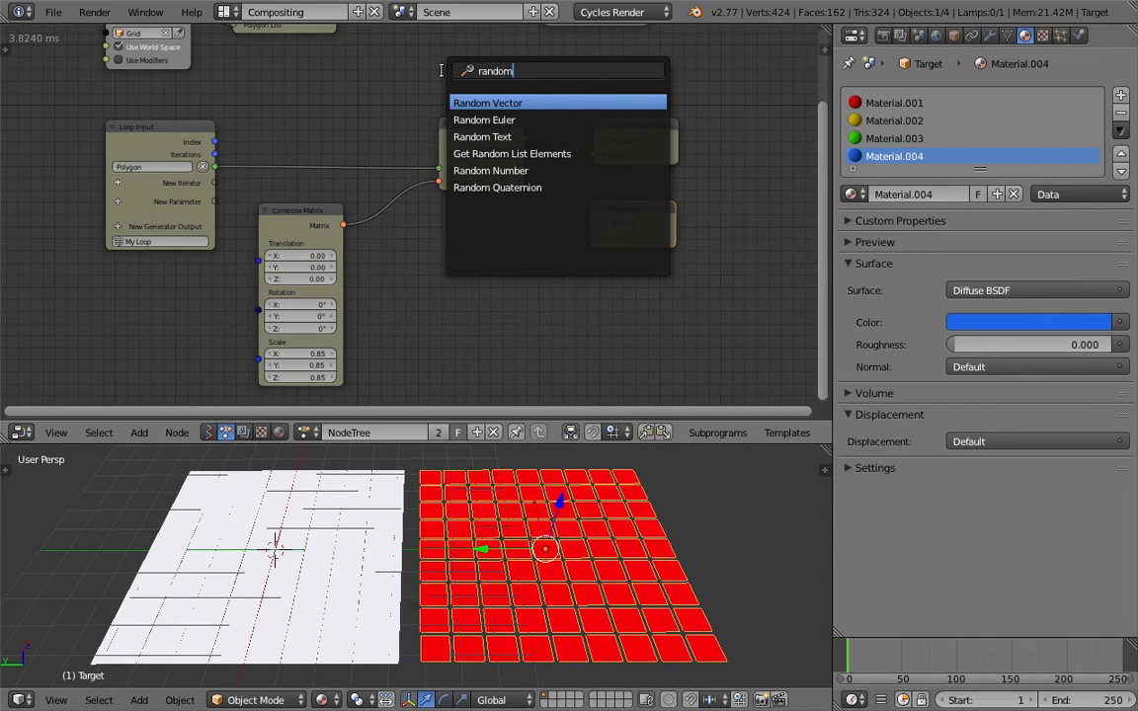
{"action": "left_click", "coordinate": [472, 173]}
{"action": "left_click", "coordinate": [465, 237]}
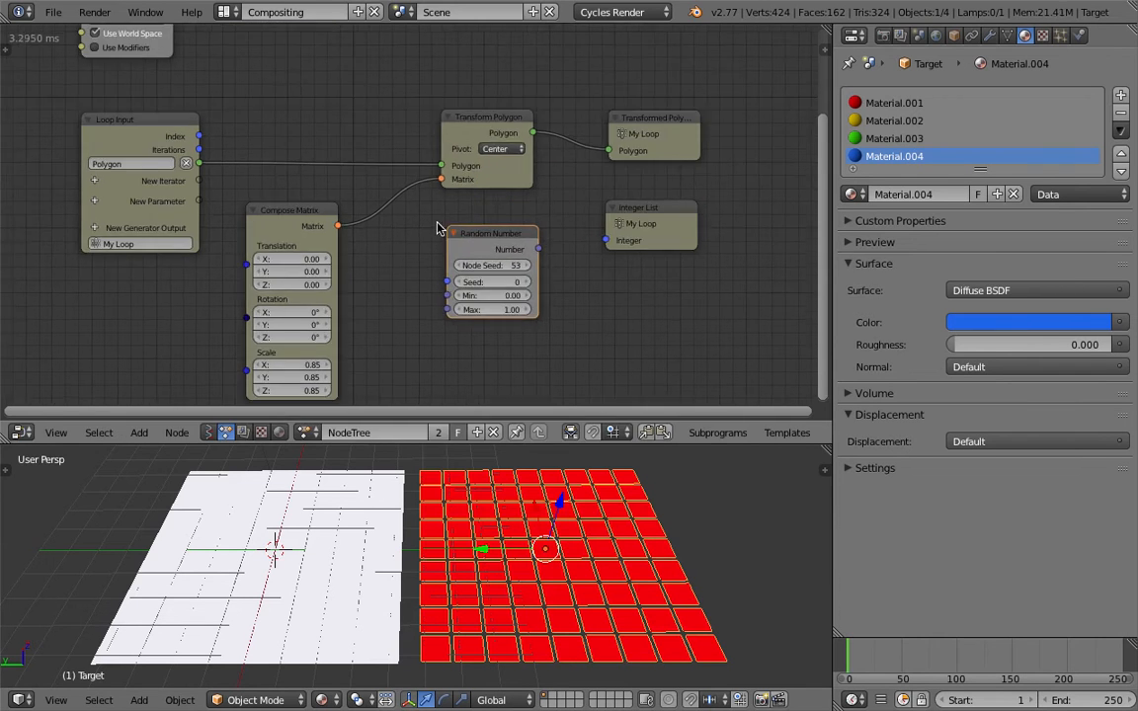
Step: Connect the Loop Input's Index to the Random Number node's Seed and set its Max to 4
{"action": "left_click_drag", "start_coordinate": [200, 137], "coordinate": [446, 282]}
{"action": "left_click", "coordinate": [485, 308]}
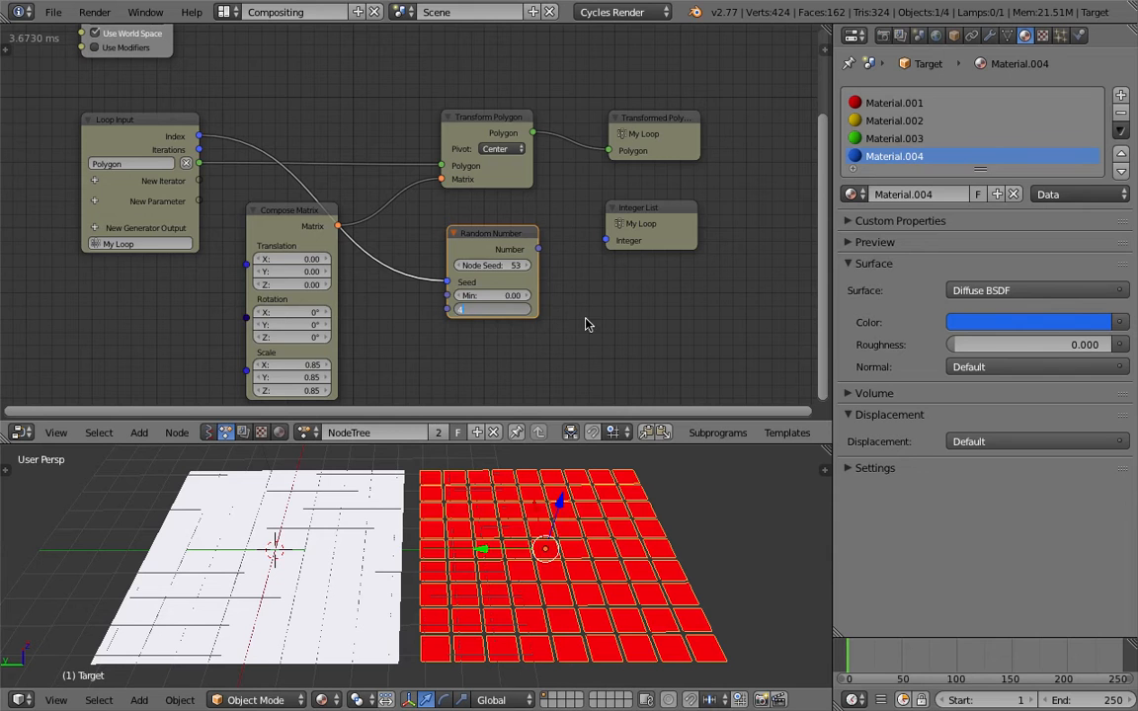
{"action": "key", "text": "Return"}
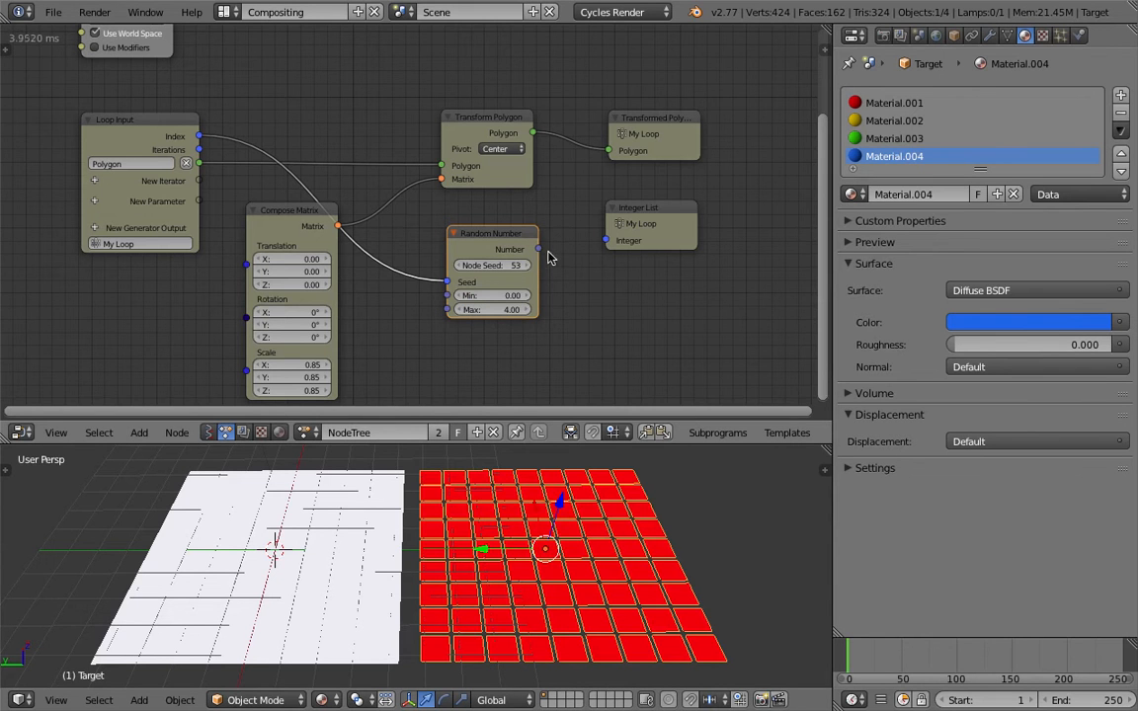
Step: Add a Debug Loop node beneath the Integer List output and feed the random number into its Data input
{"action": "middle_click_drag", "start_coordinate": [550, 259], "coordinate": [528, 239]}
{"action": "key", "text": "shift+a"}
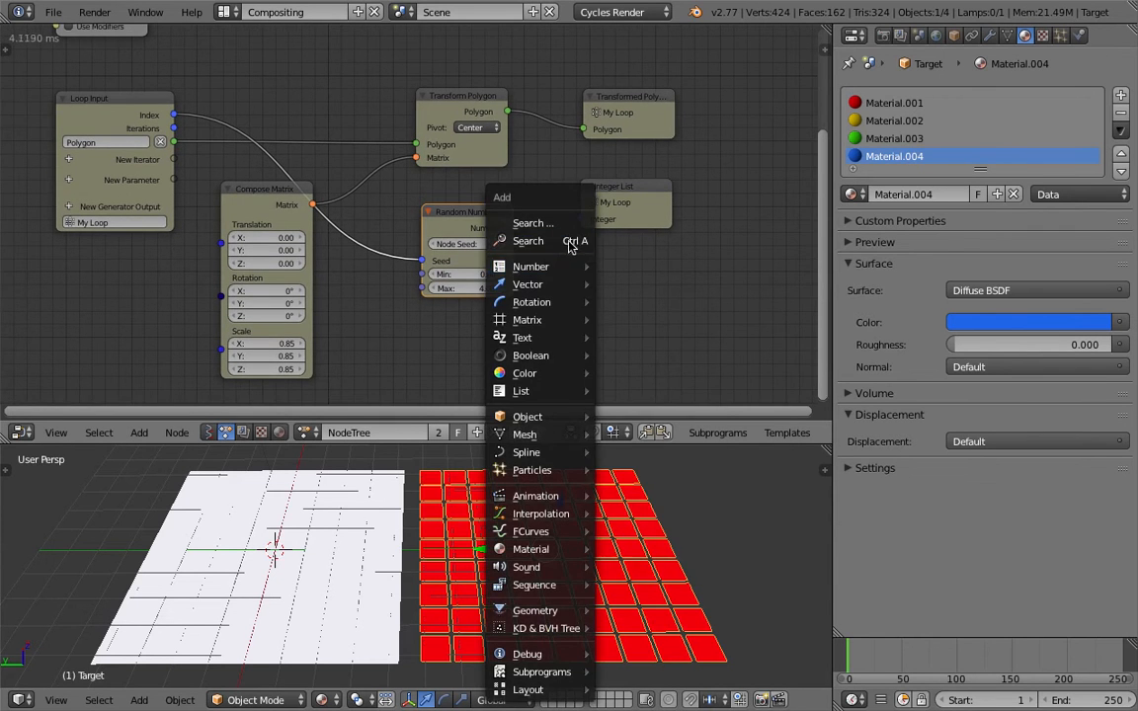
{"action": "left_click", "coordinate": [570, 242]}
{"action": "type", "text": "debug lo"}
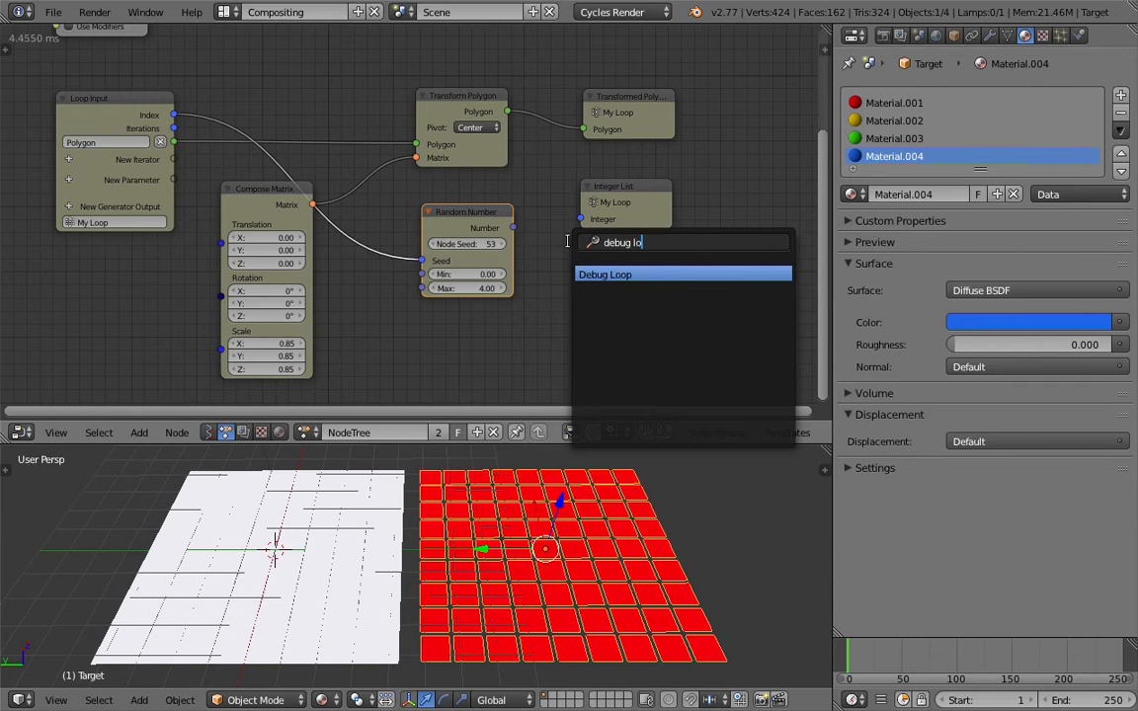
{"action": "key", "text": "Return"}
{"action": "left_click", "coordinate": [578, 253]}
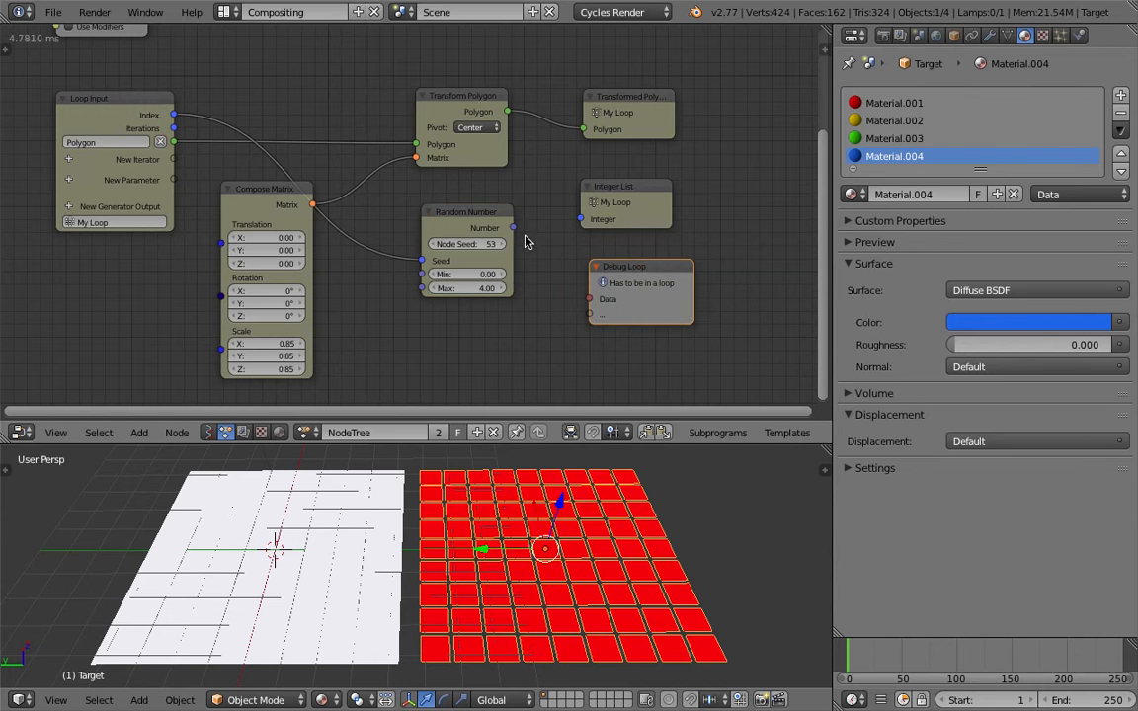
{"action": "left_click_drag", "start_coordinate": [513, 228], "coordinate": [588, 298]}
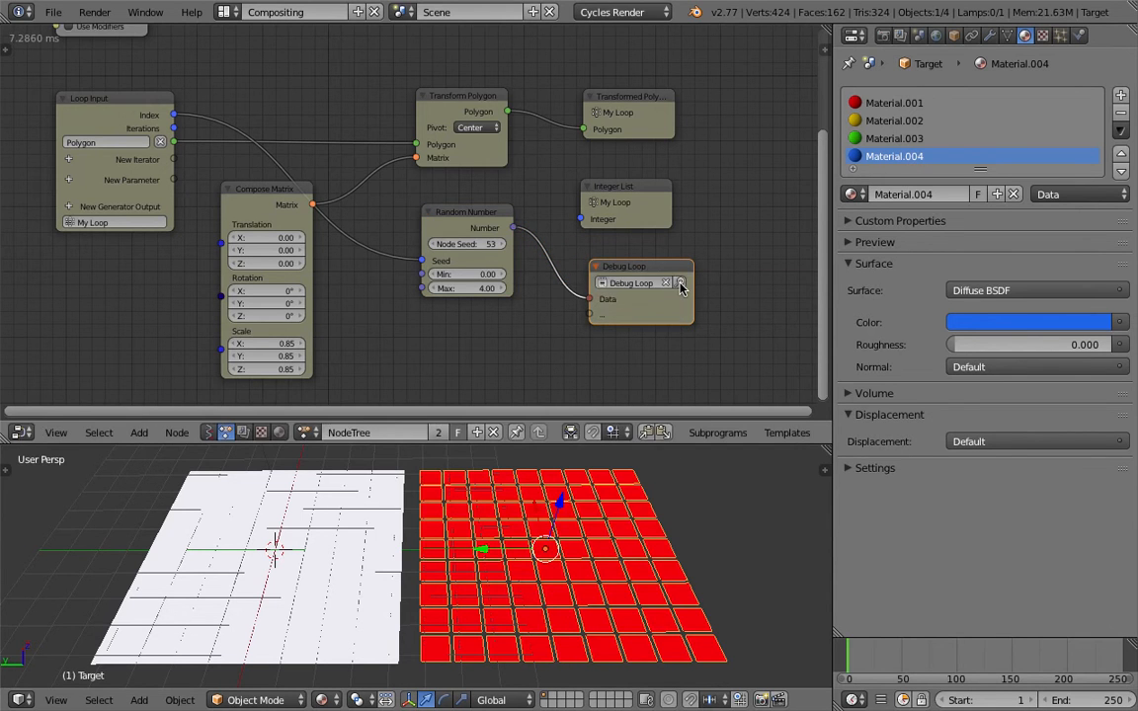
Step: Open the Debug Loop text in an area beside the 3D viewport and review the generated values from the beginning
{"action": "left_click", "coordinate": [183, 564]}
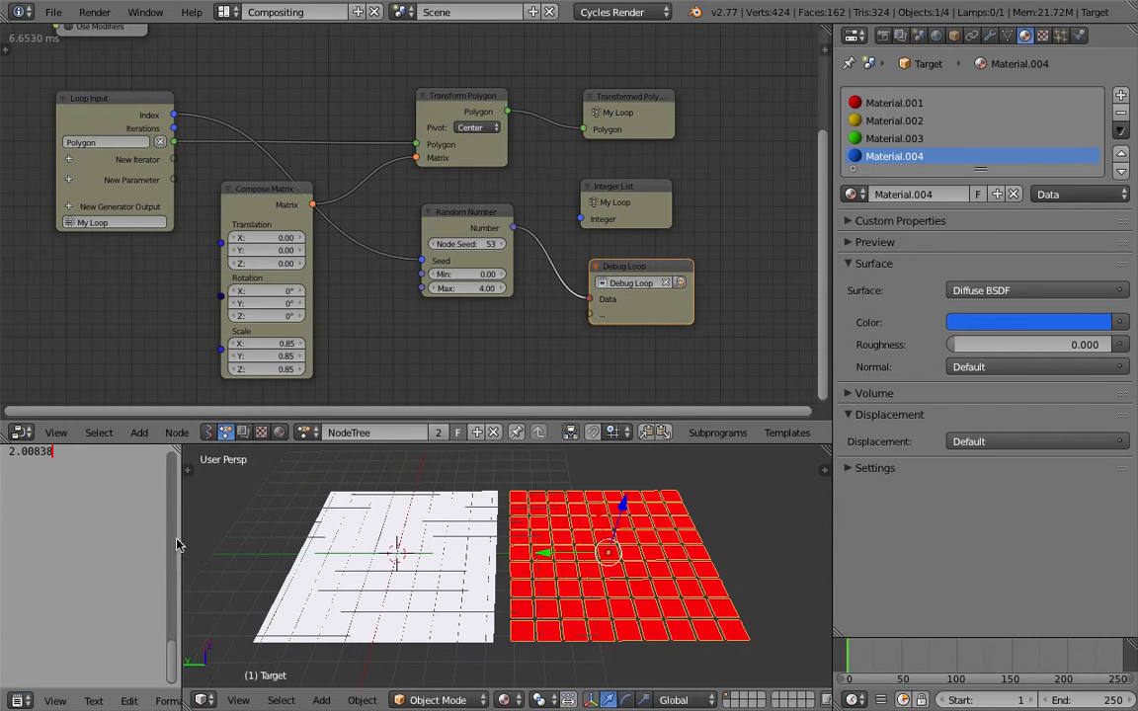
{"action": "scroll", "coordinate": [174, 632], "scroll_direction": "up", "scroll_amount": 6}
{"action": "scroll", "coordinate": [170, 602], "scroll_direction": "up", "scroll_amount": 10}
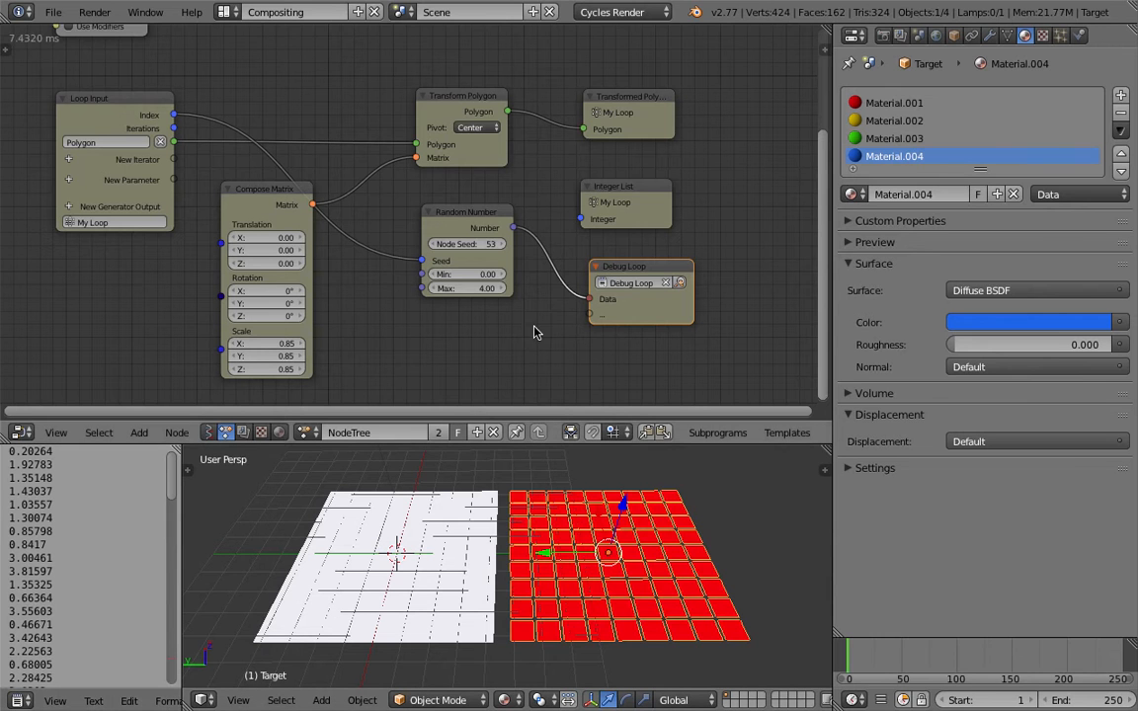
Step: Move the Debug Loop node aside and insert a Float to Integer node between it and the Random Number node
{"action": "left_click_drag", "start_coordinate": [626, 268], "coordinate": [679, 264]}
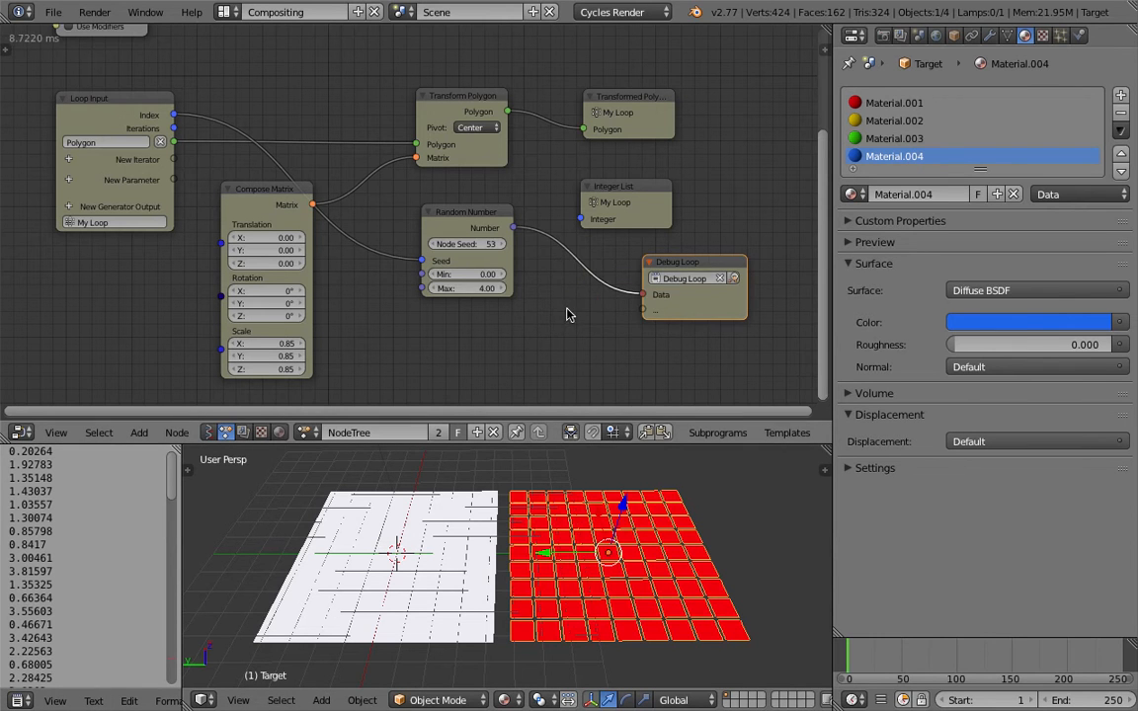
{"action": "key", "text": "shift+a"}
{"action": "left_click", "coordinate": [556, 238]}
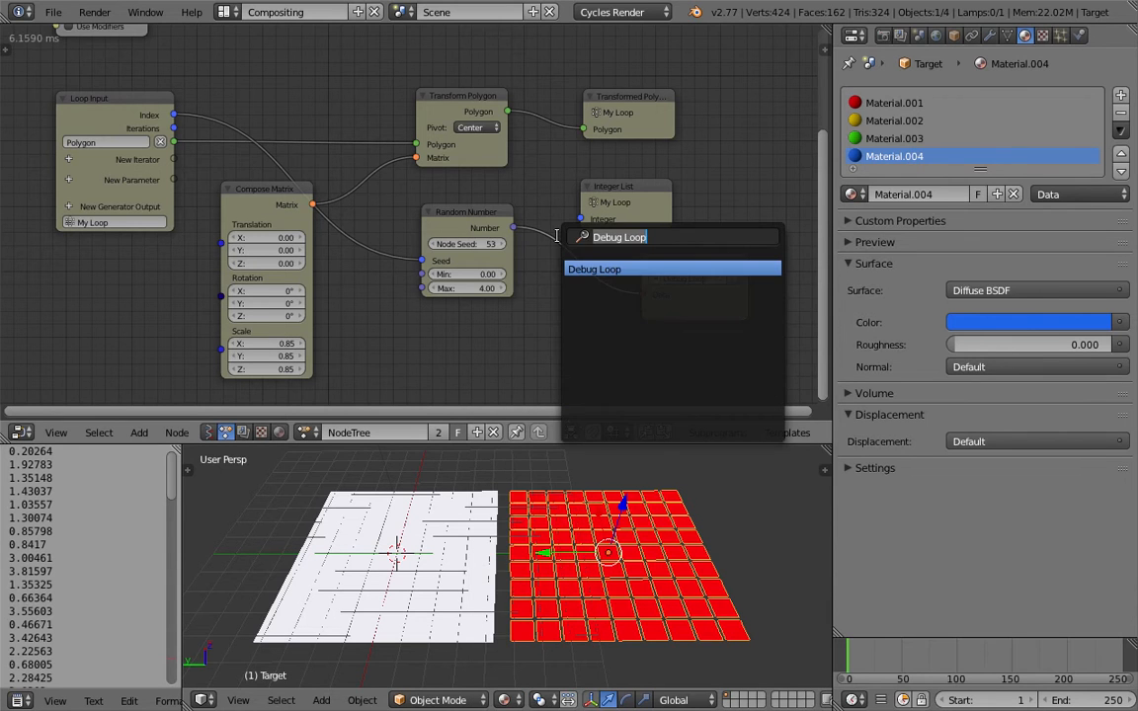
{"action": "type", "text": "intege"}
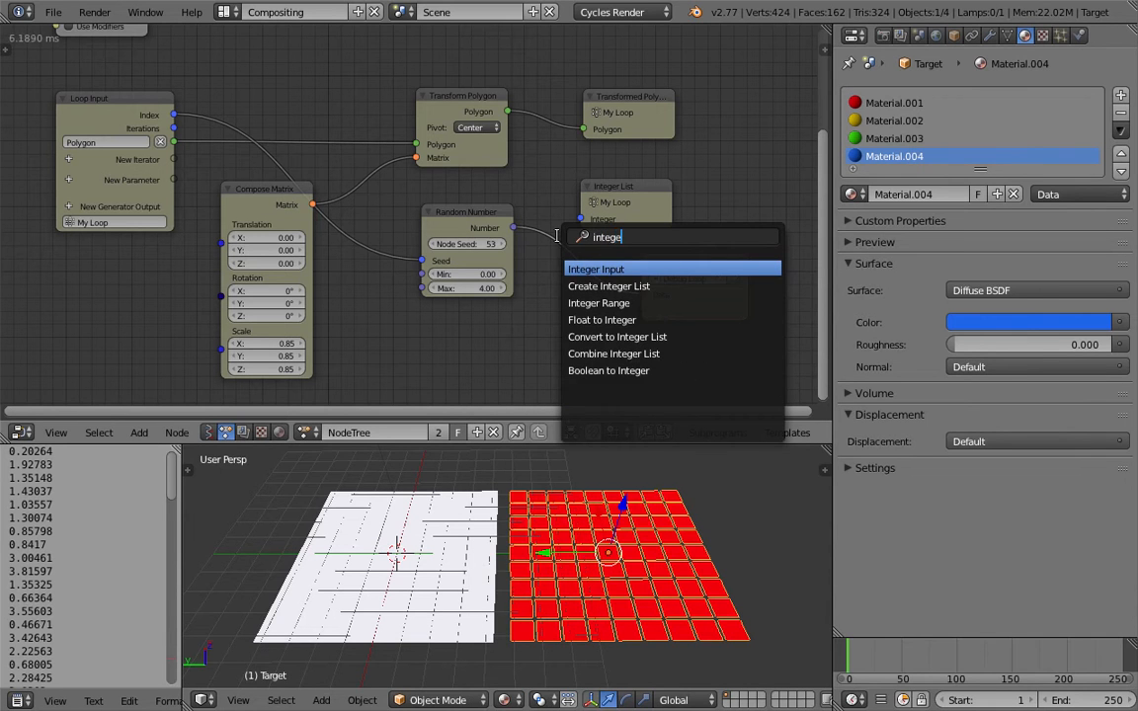
{"action": "key", "text": "Down"}
{"action": "key", "text": "Down"}
{"action": "key", "text": "Down"}
{"action": "key", "text": "Return"}
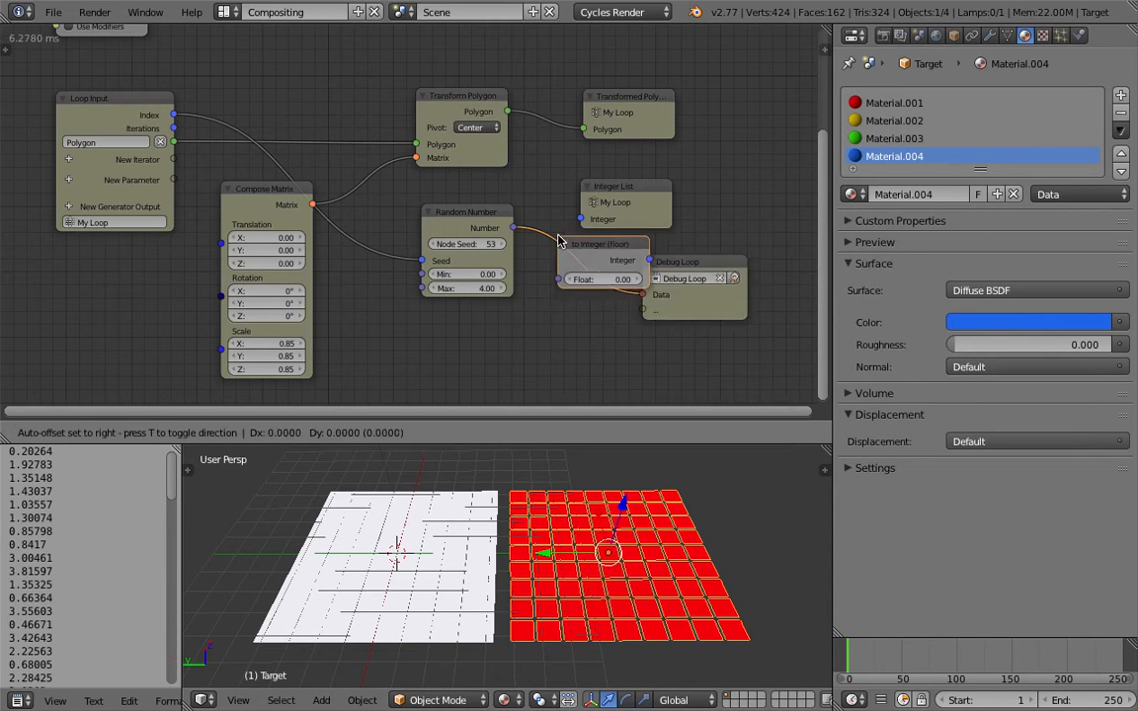
{"action": "left_click", "coordinate": [565, 245]}
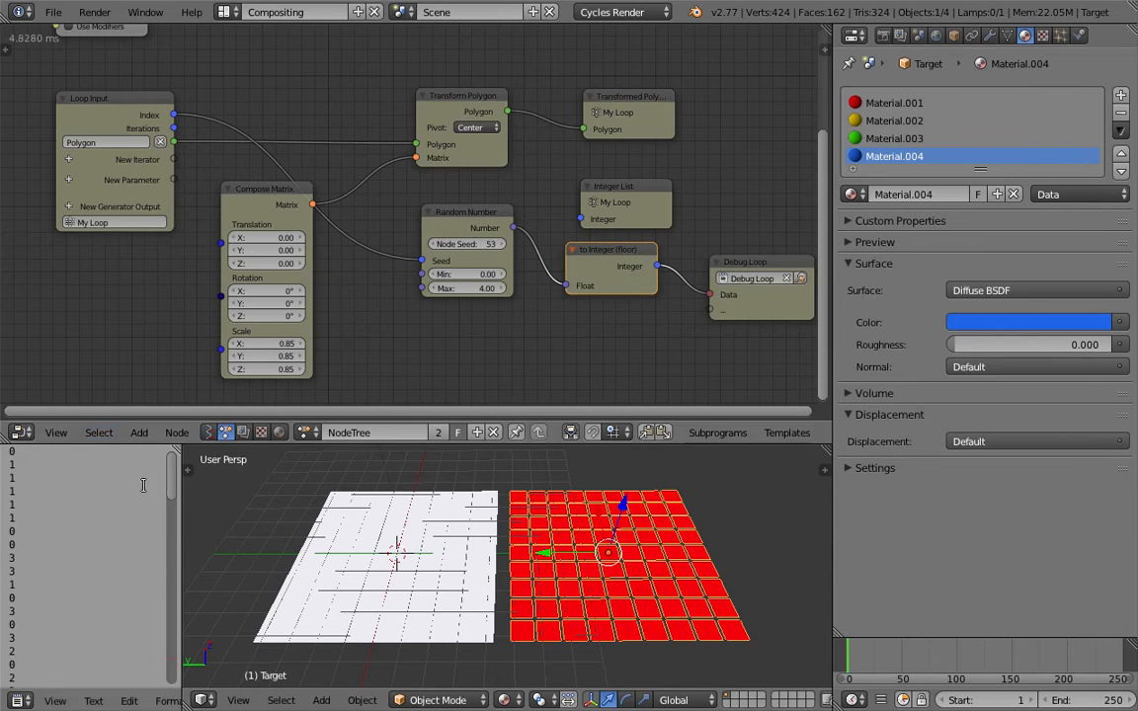
Step: Move the Integer List output node farther out and connect the floored integer to its Integer input
{"action": "left_click_drag", "start_coordinate": [171, 482], "coordinate": [139, 435]}
{"action": "middle_click_drag", "start_coordinate": [508, 318], "coordinate": [406, 351]}
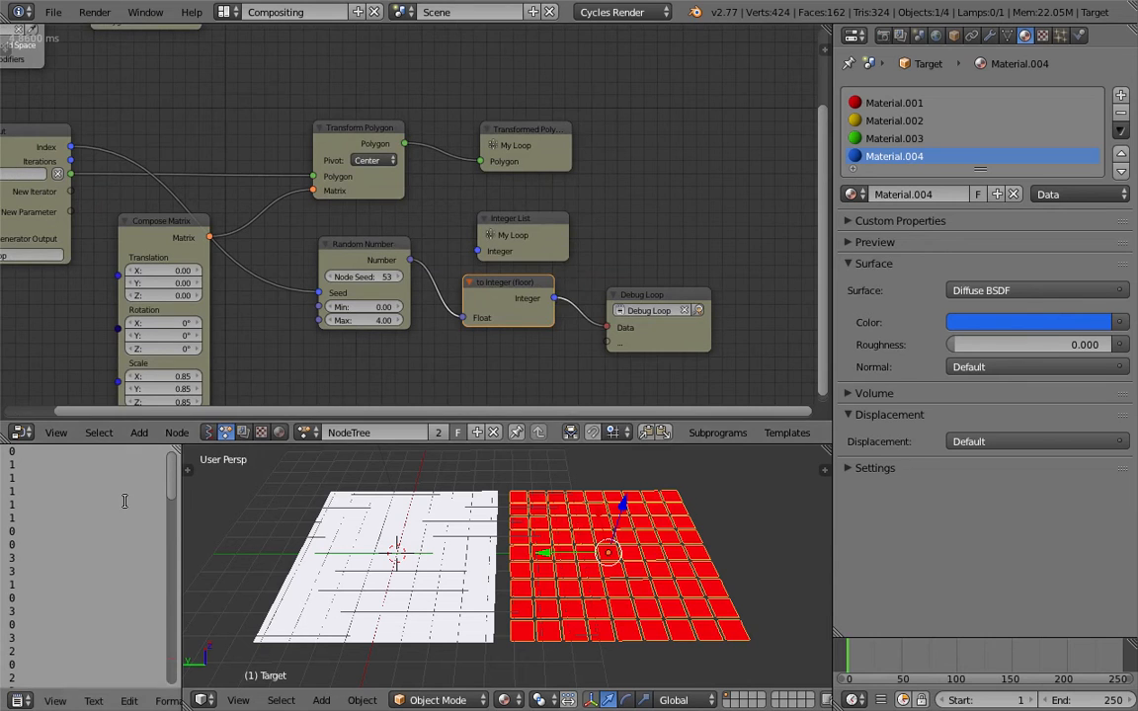
{"action": "middle_click_drag", "start_coordinate": [632, 282], "coordinate": [629, 278]}
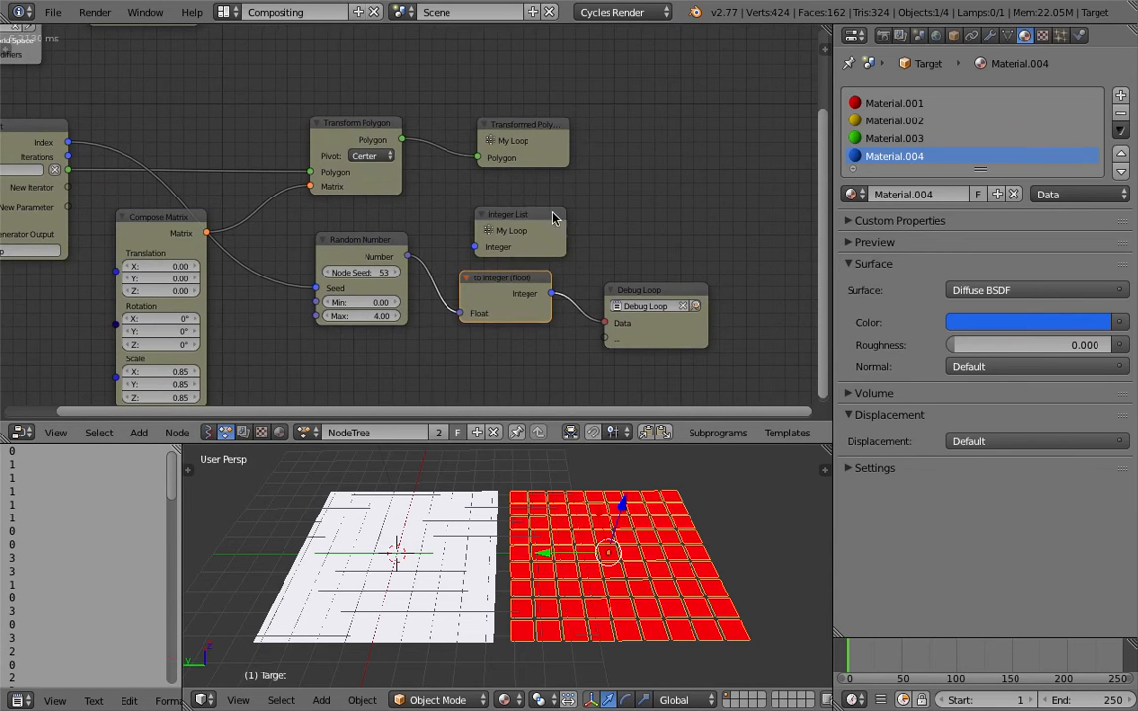
{"action": "left_click_drag", "start_coordinate": [504, 218], "coordinate": [679, 218]}
{"action": "left_click_drag", "start_coordinate": [551, 294], "coordinate": [665, 244]}
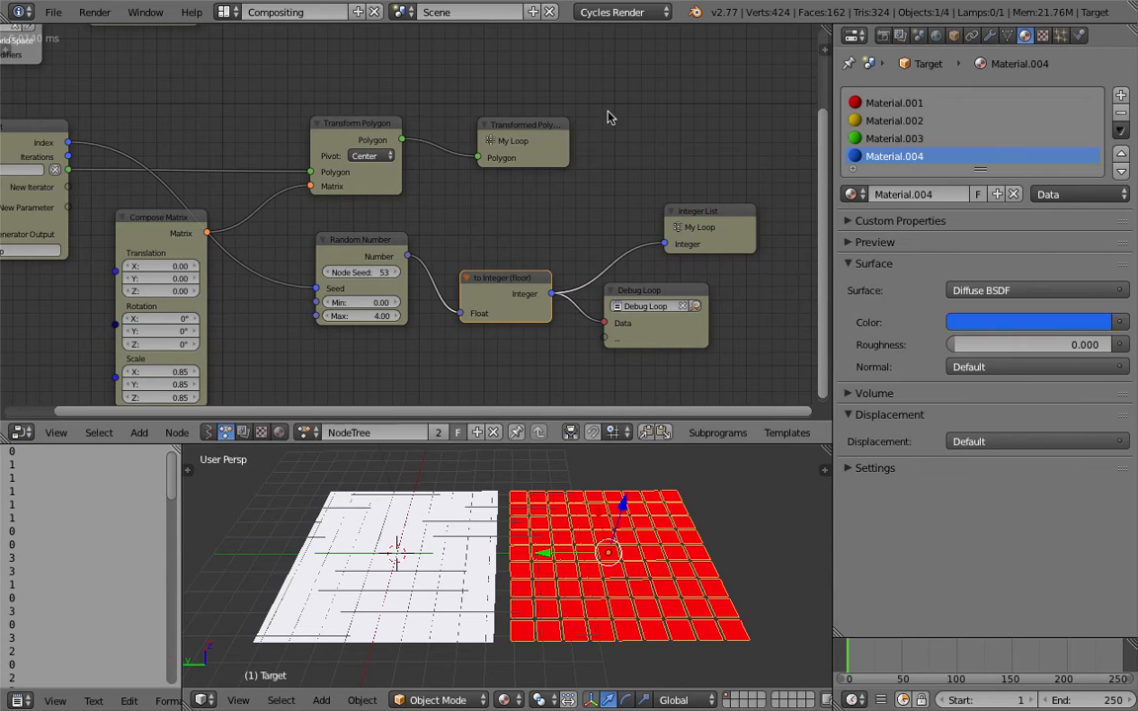
Step: Save the file and connect the Invoke Subprogram node's Integer List to Material Indices on the Mesh Object Output node
{"action": "middle_click_drag", "start_coordinate": [607, 134], "coordinate": [532, 365]}
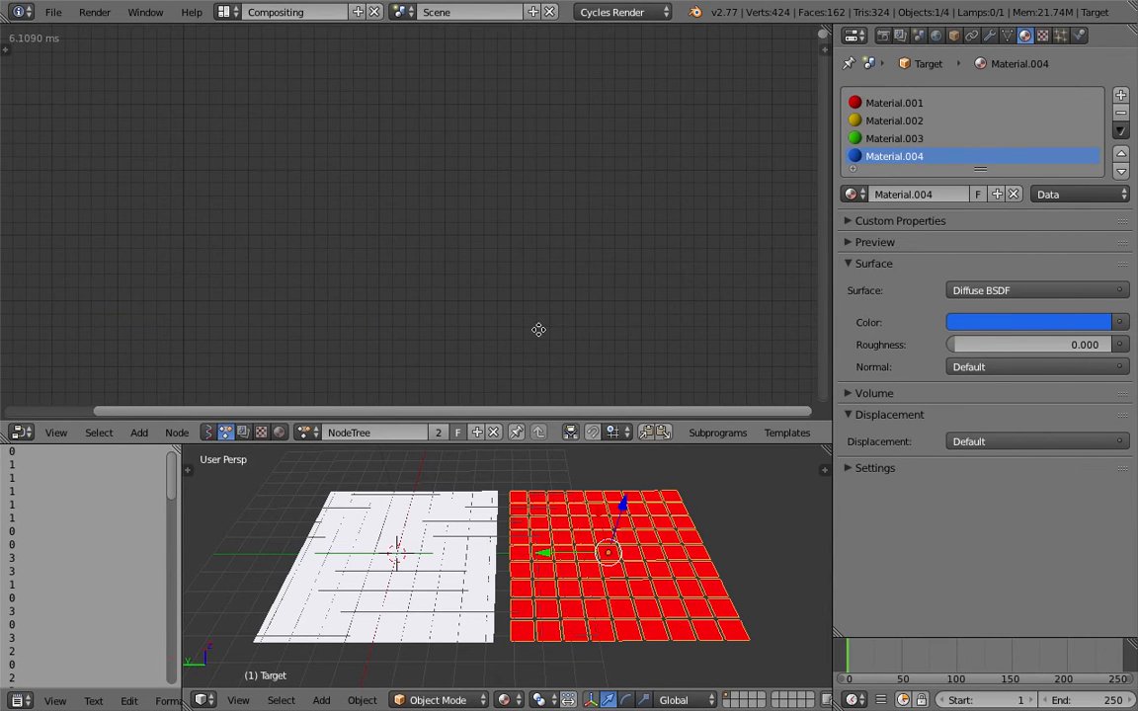
{"action": "scroll", "coordinate": [589, 209], "scroll_direction": "down", "scroll_amount": 5}
{"action": "middle_click_drag", "start_coordinate": [573, 227], "coordinate": [604, 126]}
{"action": "scroll", "coordinate": [583, 293], "scroll_direction": "up", "scroll_amount": 2}
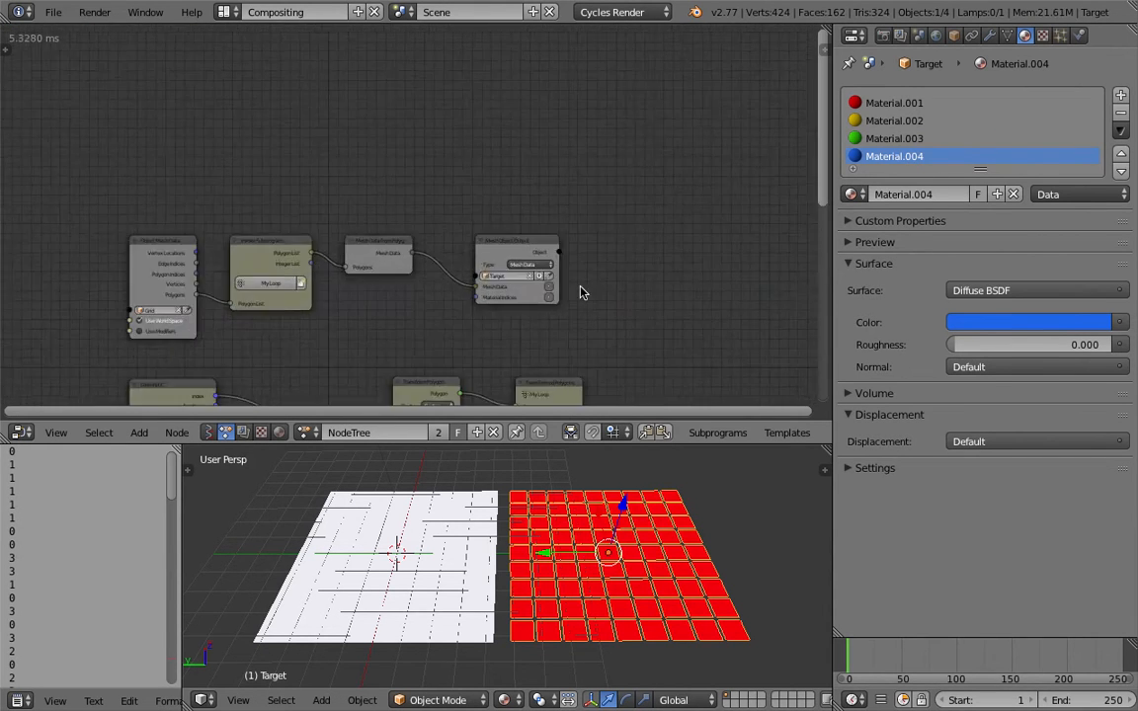
{"action": "scroll", "coordinate": [596, 296], "scroll_direction": "up", "scroll_amount": 3}
{"action": "middle_click_drag", "start_coordinate": [610, 265], "coordinate": [649, 189]}
{"action": "scroll", "coordinate": [691, 232], "scroll_direction": "up", "scroll_amount": 1}
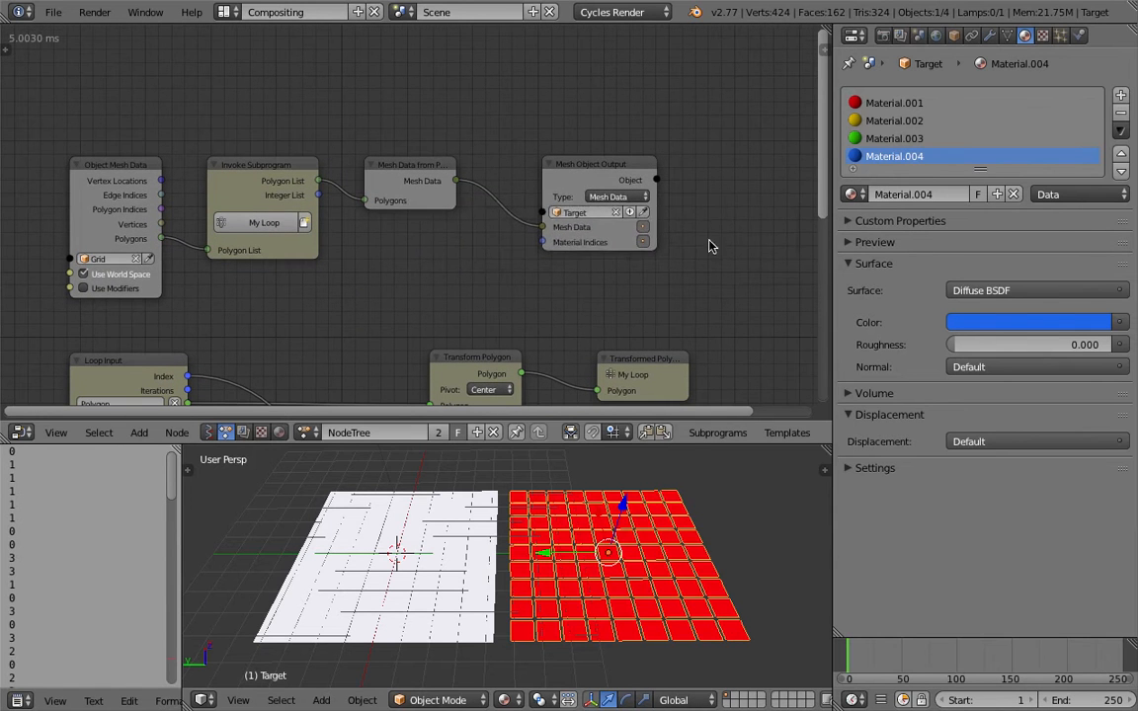
{"action": "key", "text": "ctrl+s"}
{"action": "left_click", "coordinate": [708, 241]}
{"action": "middle_click_drag", "start_coordinate": [213, 286], "coordinate": [216, 270]}
{"action": "left_click_drag", "start_coordinate": [321, 179], "coordinate": [543, 226]}
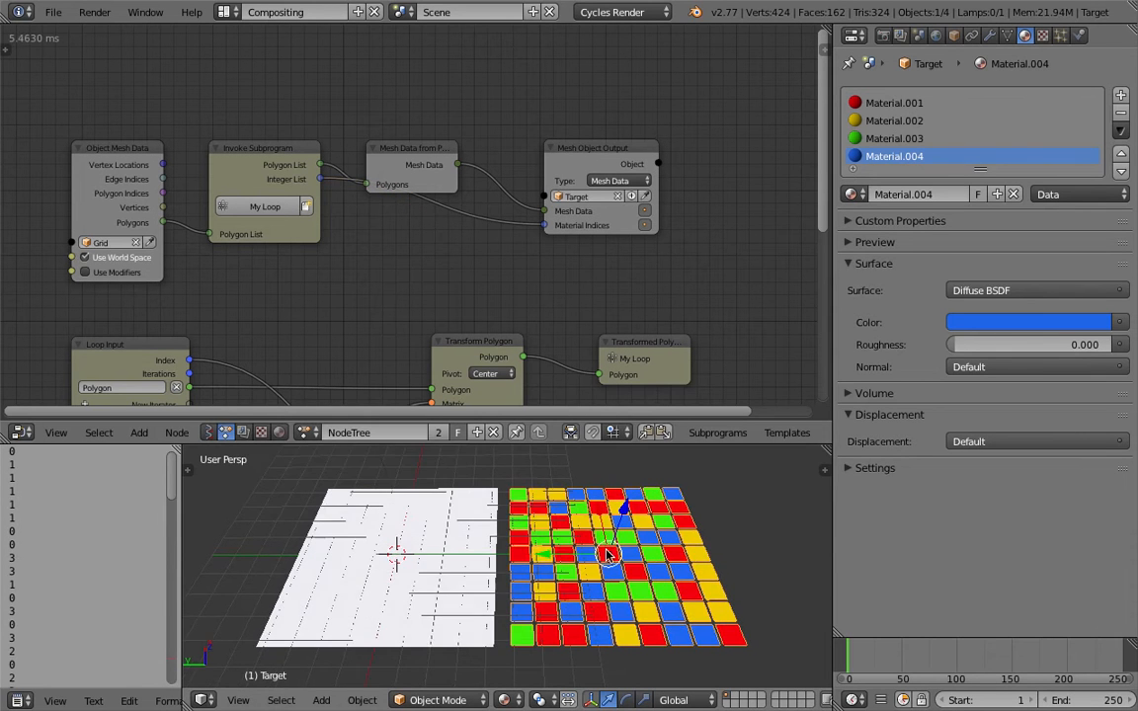
Step: Change the Random Number node's seed to 400 and finally 477 to vary the mosaic's colour distribution
{"action": "middle_click_drag", "start_coordinate": [724, 556], "coordinate": [650, 546]}
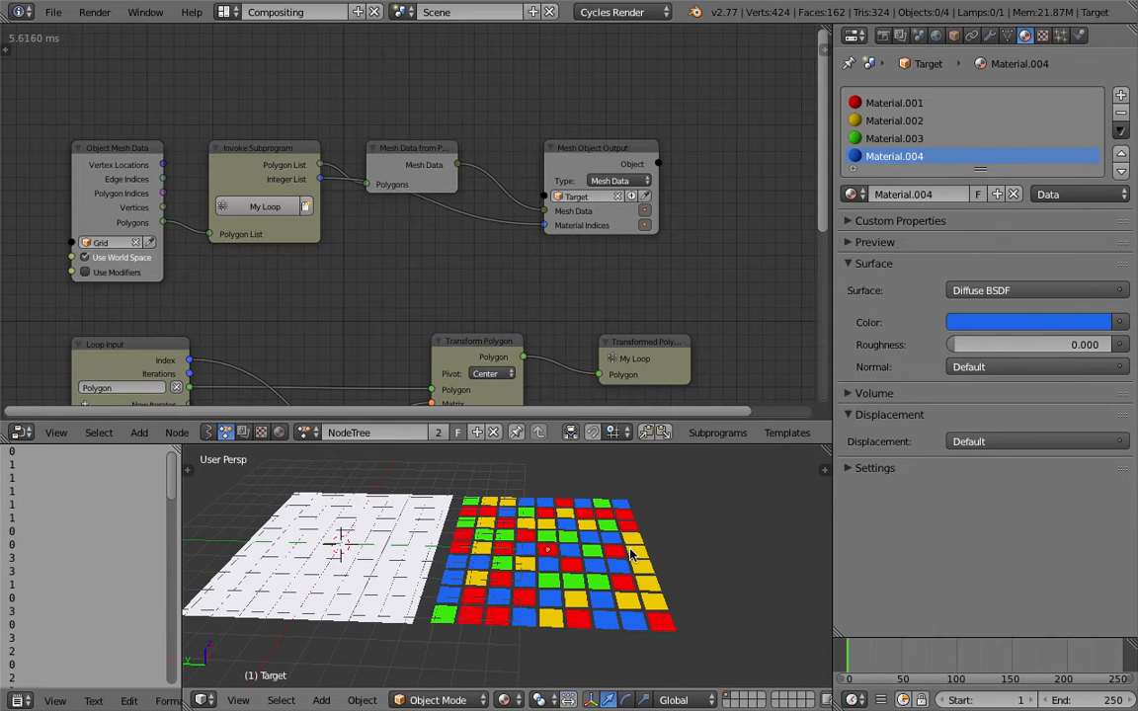
{"action": "middle_click_drag", "start_coordinate": [578, 323], "coordinate": [521, 192]}
{"action": "scroll", "coordinate": [539, 249], "scroll_direction": "down", "scroll_amount": 2}
{"action": "middle_click_drag", "start_coordinate": [541, 296], "coordinate": [534, 278]}
{"action": "scroll", "coordinate": [526, 273], "scroll_direction": "up", "scroll_amount": 1}
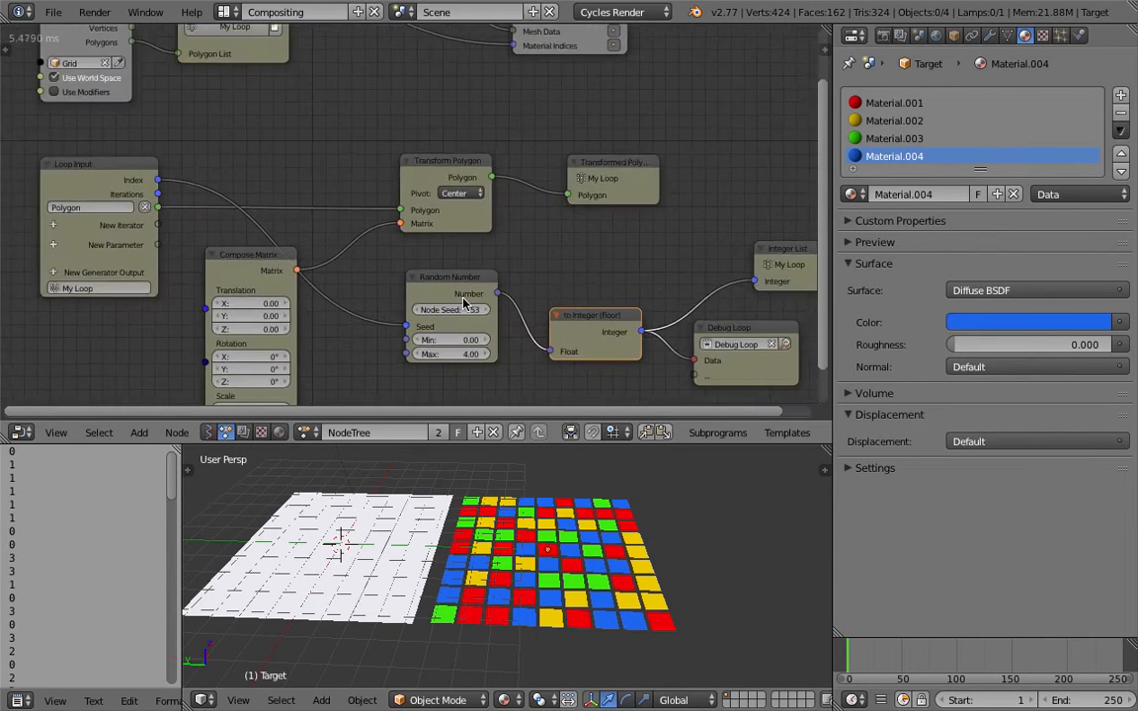
{"action": "left_click_drag", "start_coordinate": [457, 312], "coordinate": [775, 312]}
{"action": "middle_click_drag", "start_coordinate": [461, 249], "coordinate": [457, 249]}
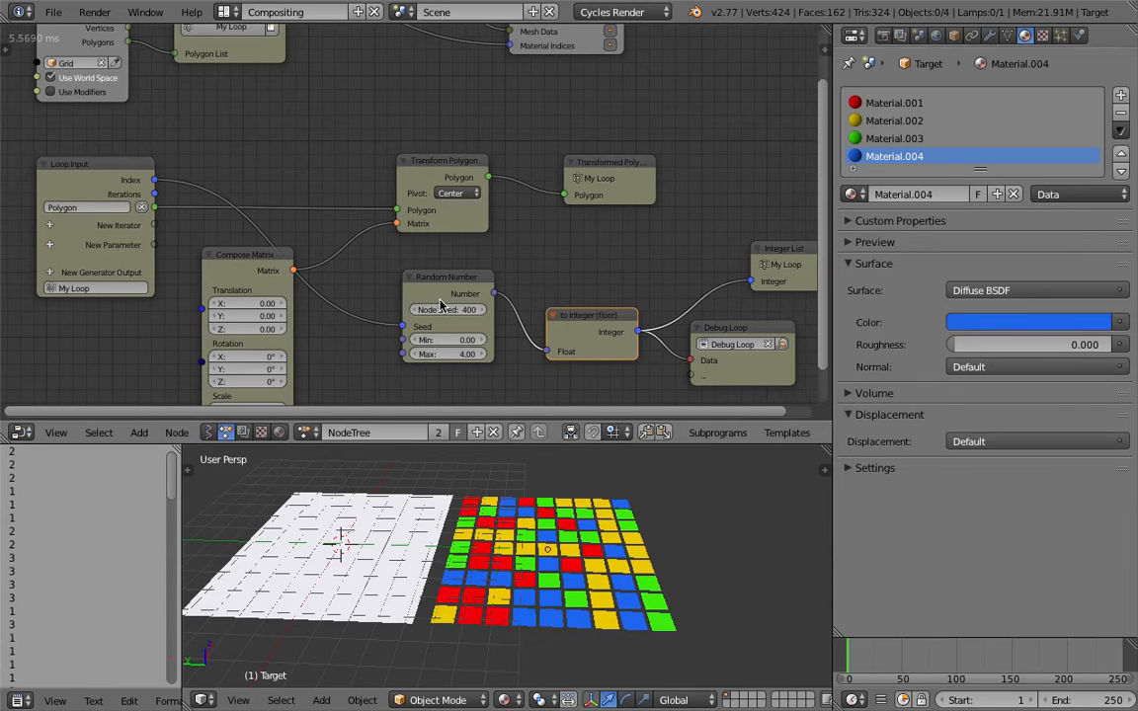
{"action": "left_click_drag", "start_coordinate": [457, 310], "coordinate": [533, 310]}
Step: Enlarge the 3D viewport by reducing the height of the node editor above it
{"action": "middle_click_drag", "start_coordinate": [548, 551], "coordinate": [578, 442]}
{"action": "left_click_drag", "start_coordinate": [578, 432], "coordinate": [558, 361]}
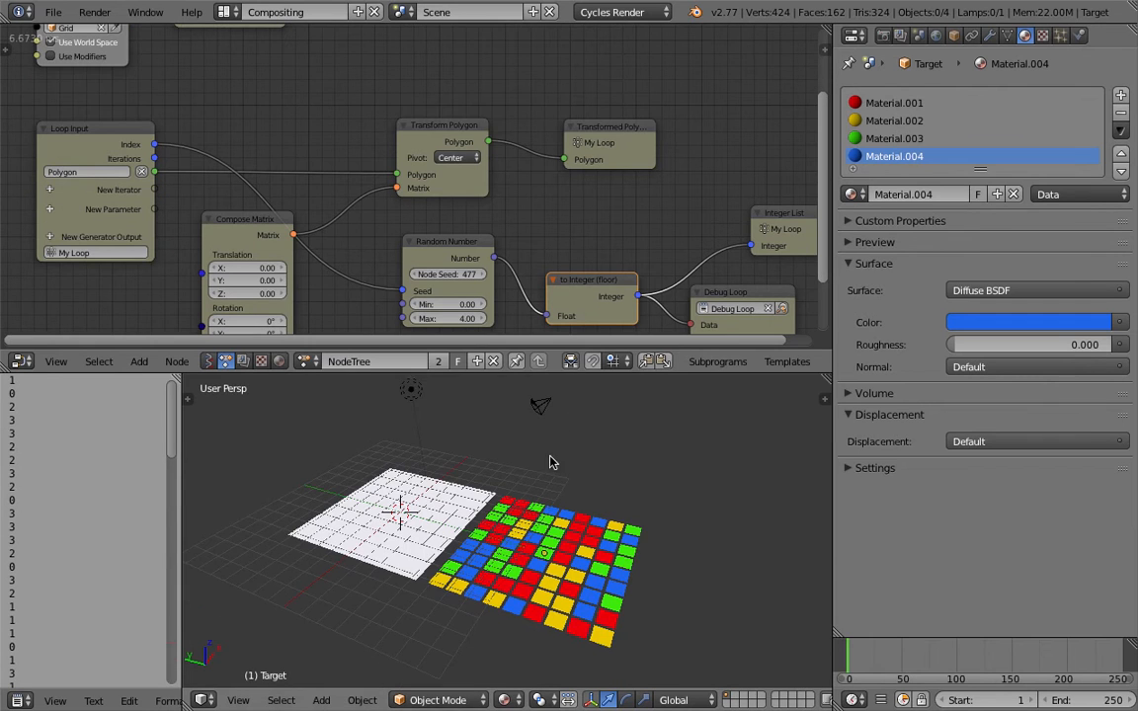
{"action": "scroll", "coordinate": [515, 465], "scroll_direction": "down", "scroll_amount": 3}
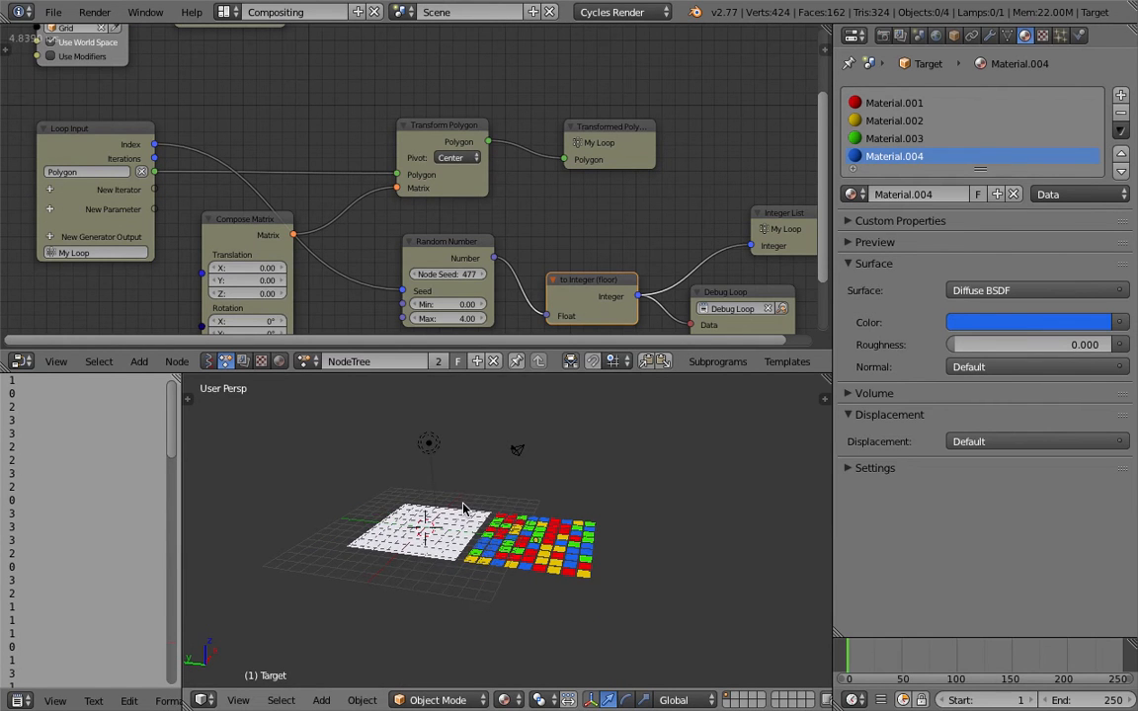
Step: Add a monkey mesh and raise it vertically above the white grid
{"action": "key", "text": "shift+a"}
{"action": "mouse_move", "coordinate": [444, 436]}
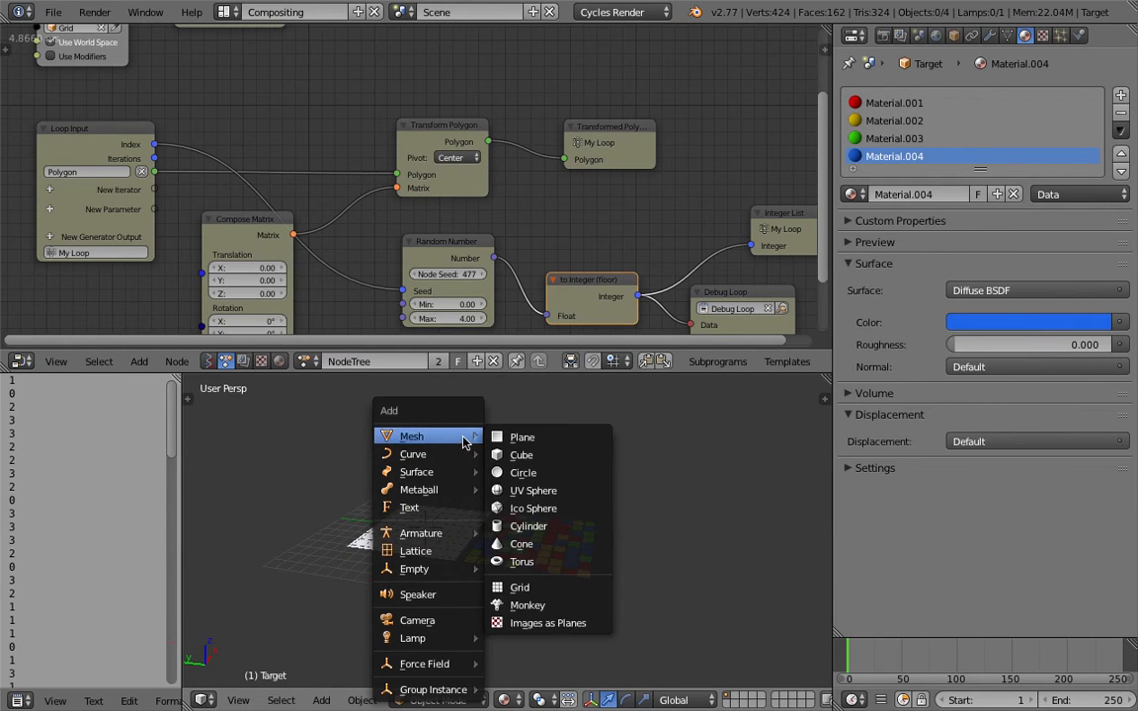
{"action": "left_click", "coordinate": [531, 604]}
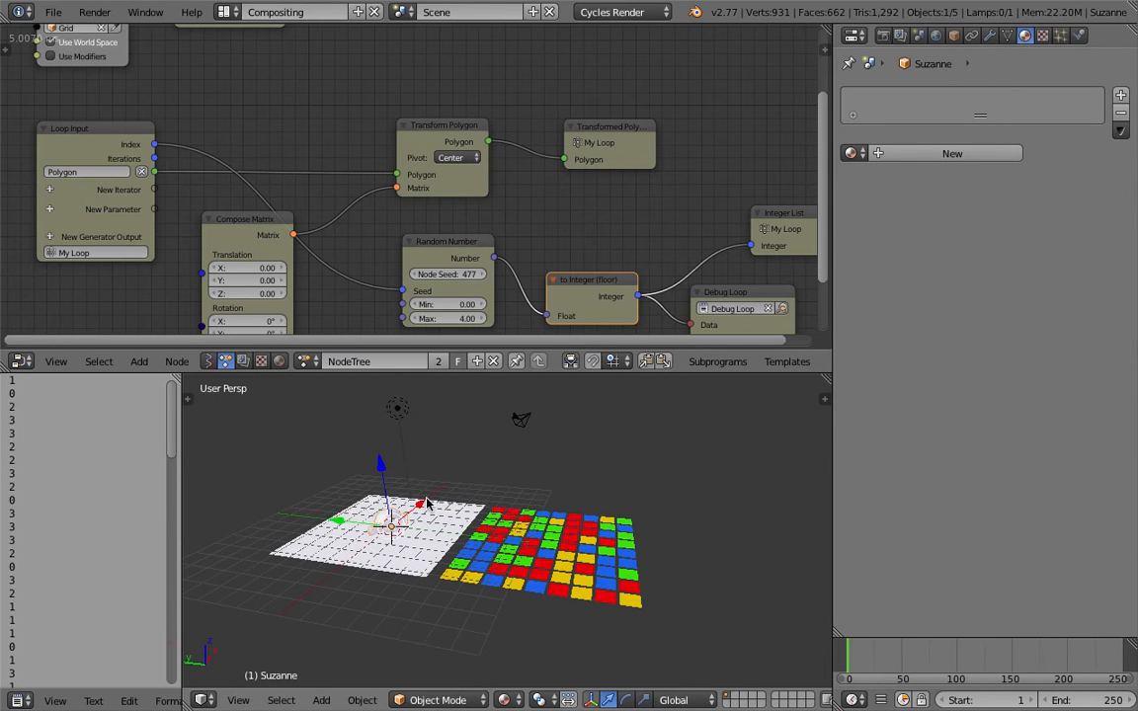
{"action": "left_click_drag", "start_coordinate": [383, 472], "coordinate": [371, 425]}
{"action": "middle_click_drag", "start_coordinate": [422, 452], "coordinate": [450, 459], "text": "shift"}
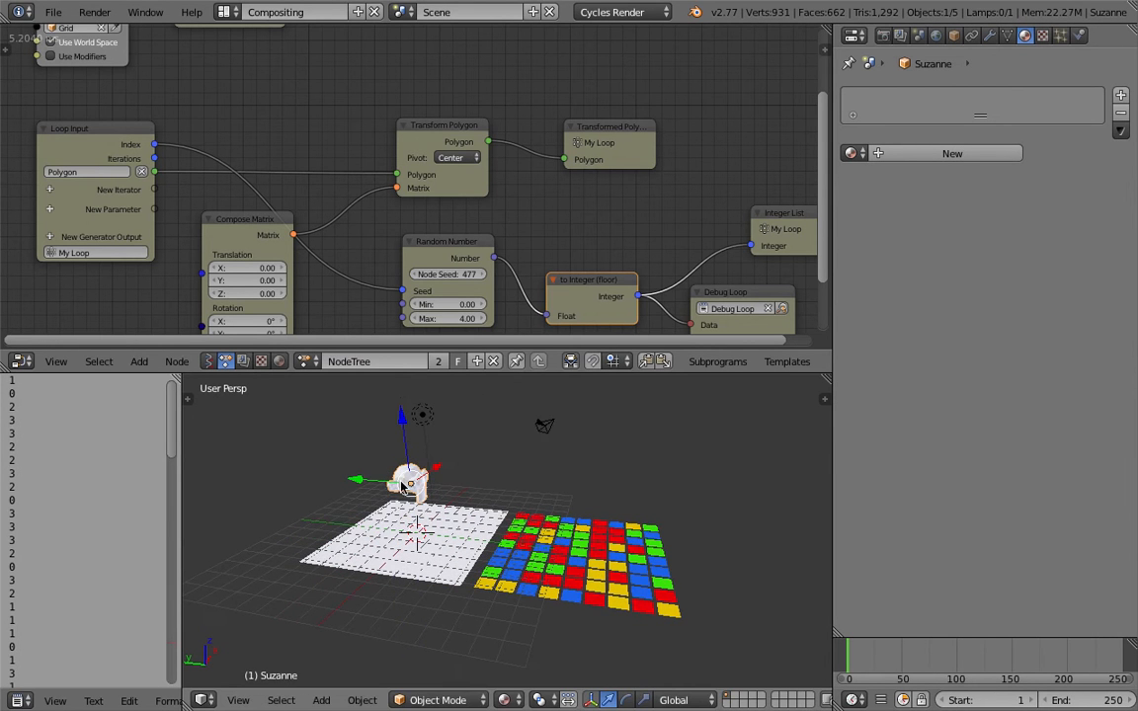
Step: Save the file, then save a new version with the number in AN_mosaic_advanced_001.blend incremented by one
{"action": "middle_click_drag", "start_coordinate": [278, 135], "coordinate": [288, 242]}
{"action": "key", "text": "ctrl+s"}
{"action": "left_click", "coordinate": [289, 243]}
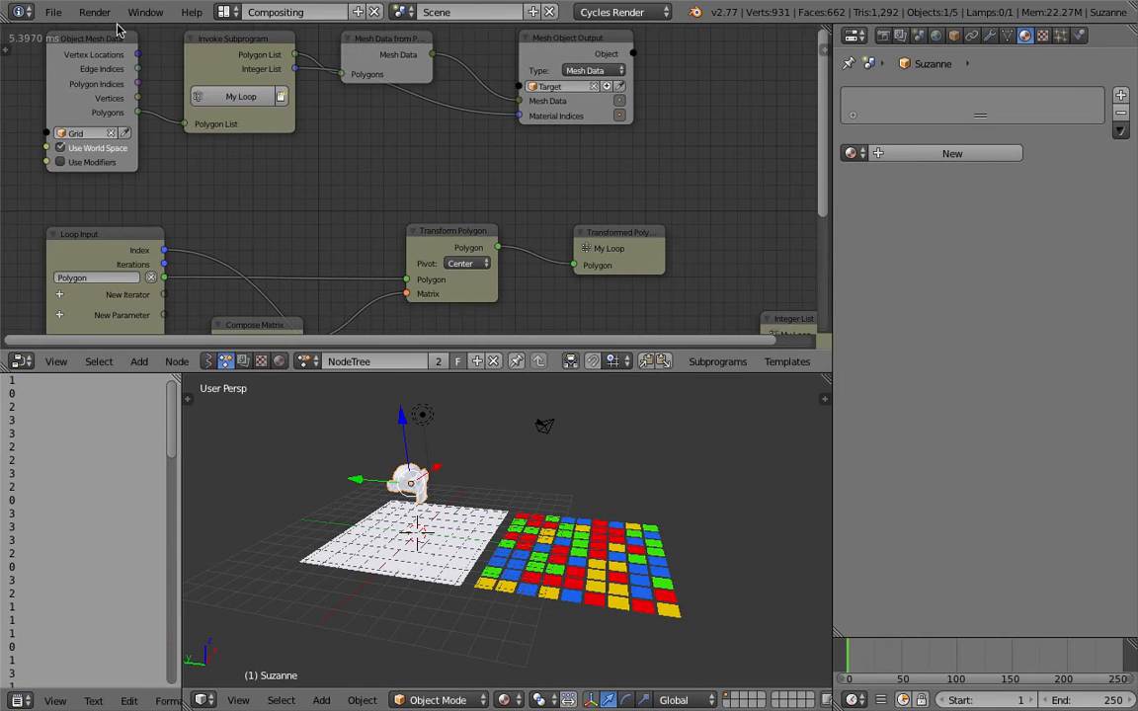
{"action": "left_click", "coordinate": [54, 12]}
{"action": "left_click", "coordinate": [153, 166]}
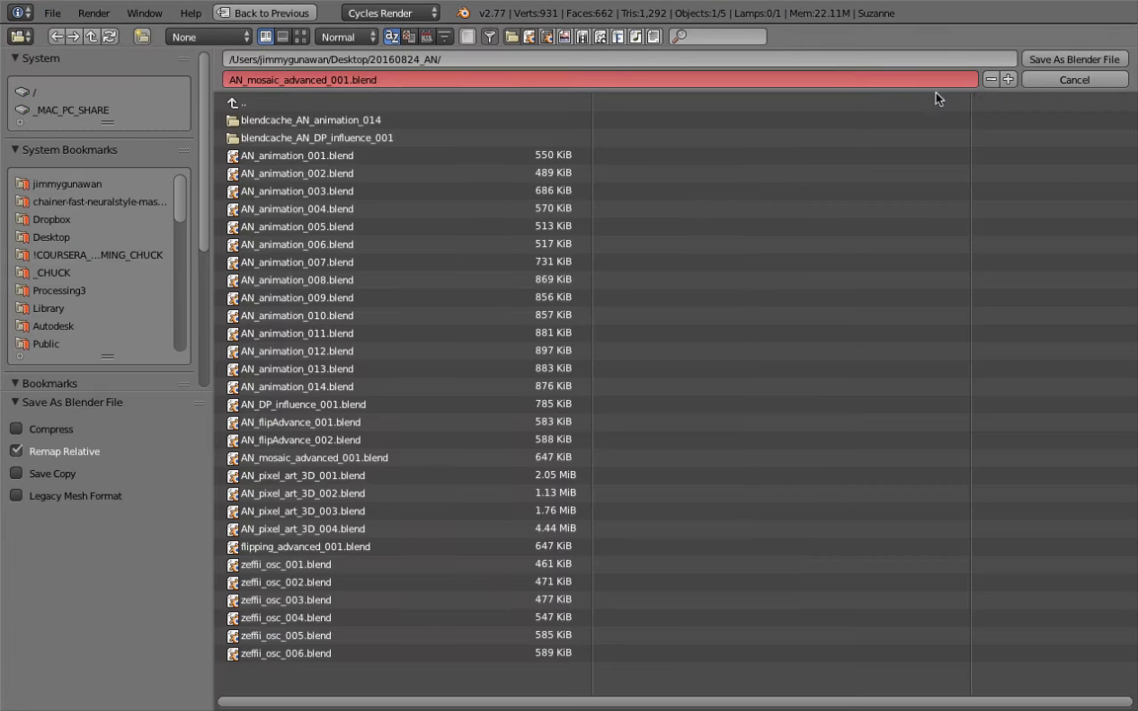
{"action": "left_click", "coordinate": [1007, 79]}
{"action": "left_click", "coordinate": [1053, 61]}
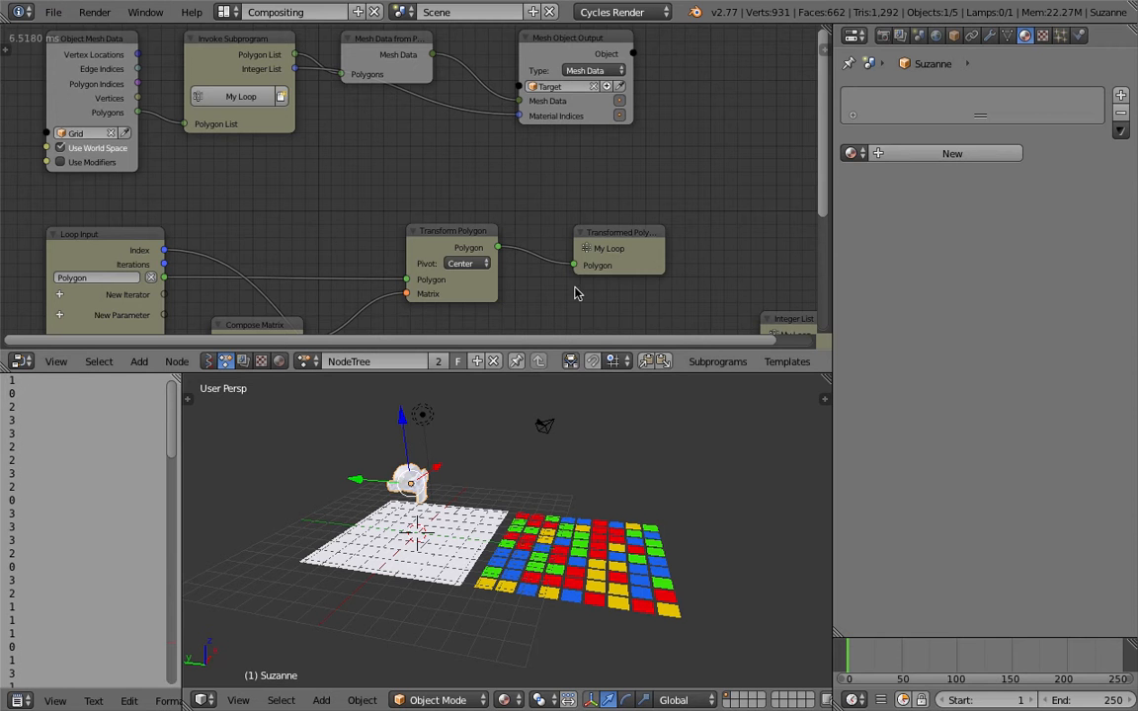
Step: Assign the monkey as the source object of the Object Mesh Data node and inspect the coloured result
{"action": "middle_click_drag", "start_coordinate": [388, 191], "coordinate": [402, 179]}
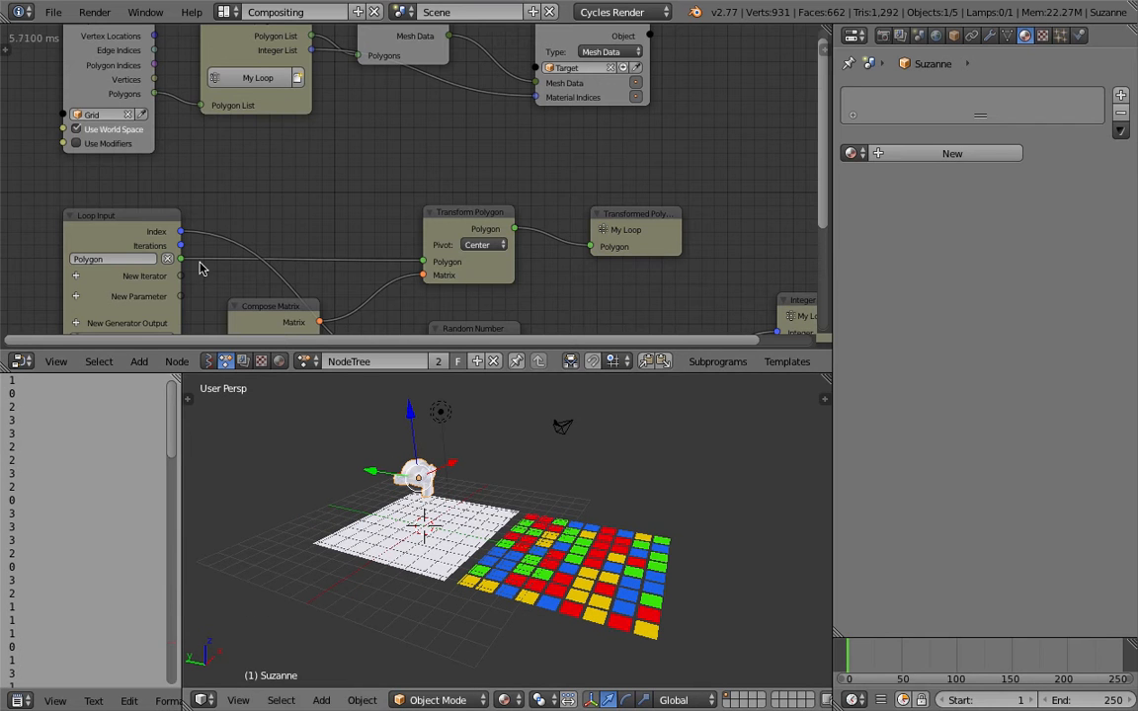
{"action": "middle_click_drag", "start_coordinate": [311, 156], "coordinate": [358, 234]}
{"action": "scroll", "coordinate": [311, 155], "scroll_direction": "down", "scroll_amount": 3}
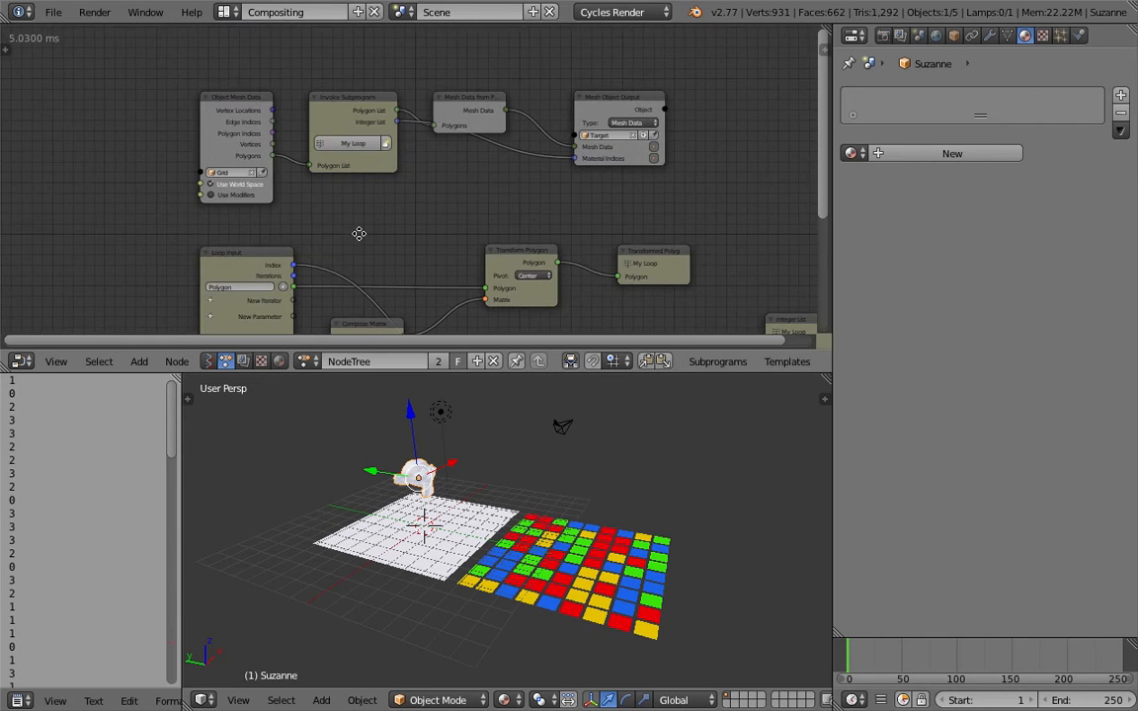
{"action": "scroll", "coordinate": [266, 185], "scroll_direction": "up", "scroll_amount": 1}
{"action": "left_click", "coordinate": [242, 171]}
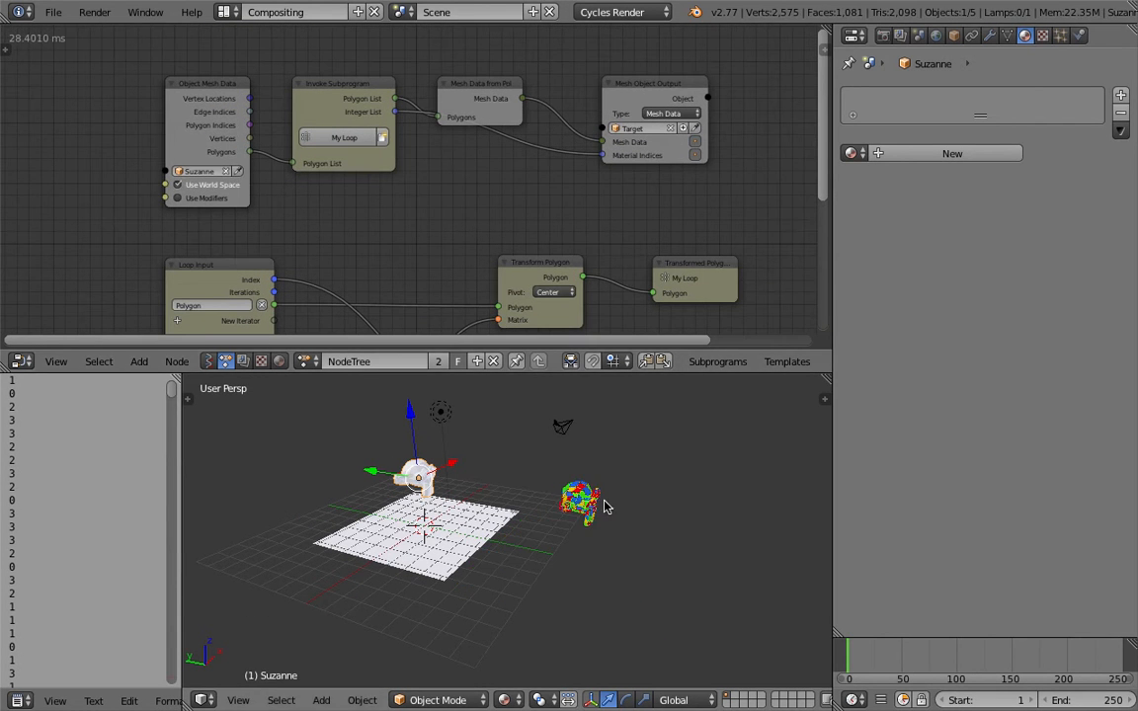
{"action": "middle_click_drag", "start_coordinate": [601, 503], "coordinate": [549, 507]}
{"action": "scroll", "coordinate": [582, 507], "scroll_direction": "up", "scroll_amount": 4}
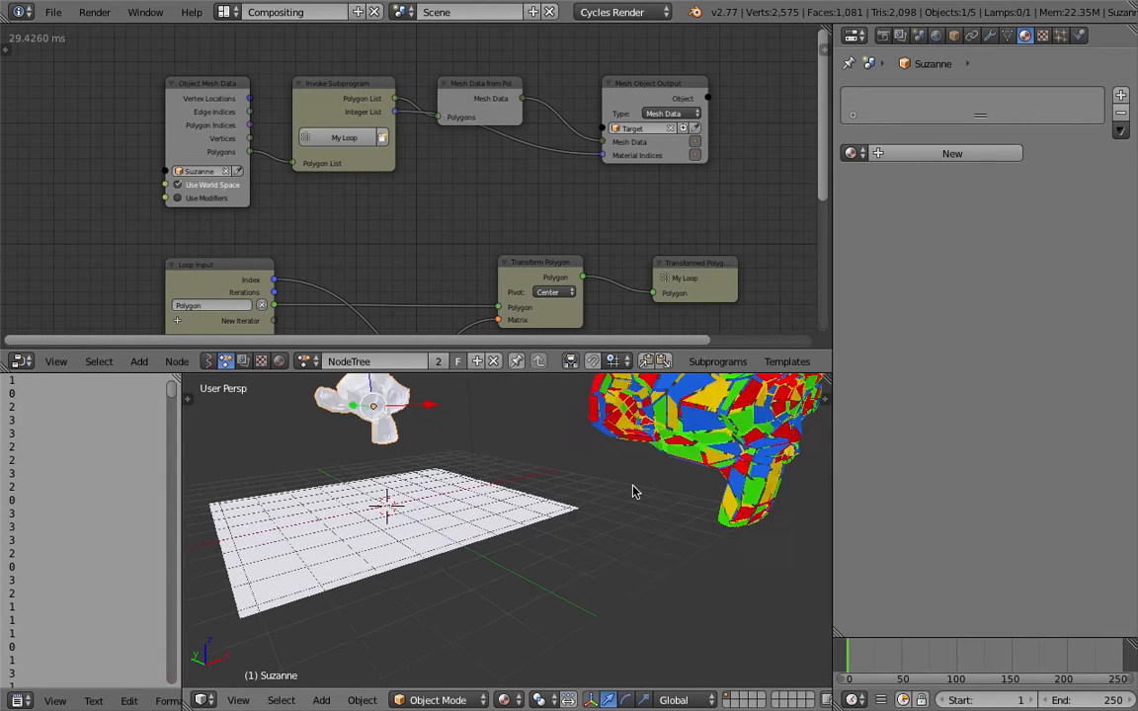
{"action": "middle_click_drag", "start_coordinate": [635, 493], "coordinate": [546, 490], "text": "shift"}
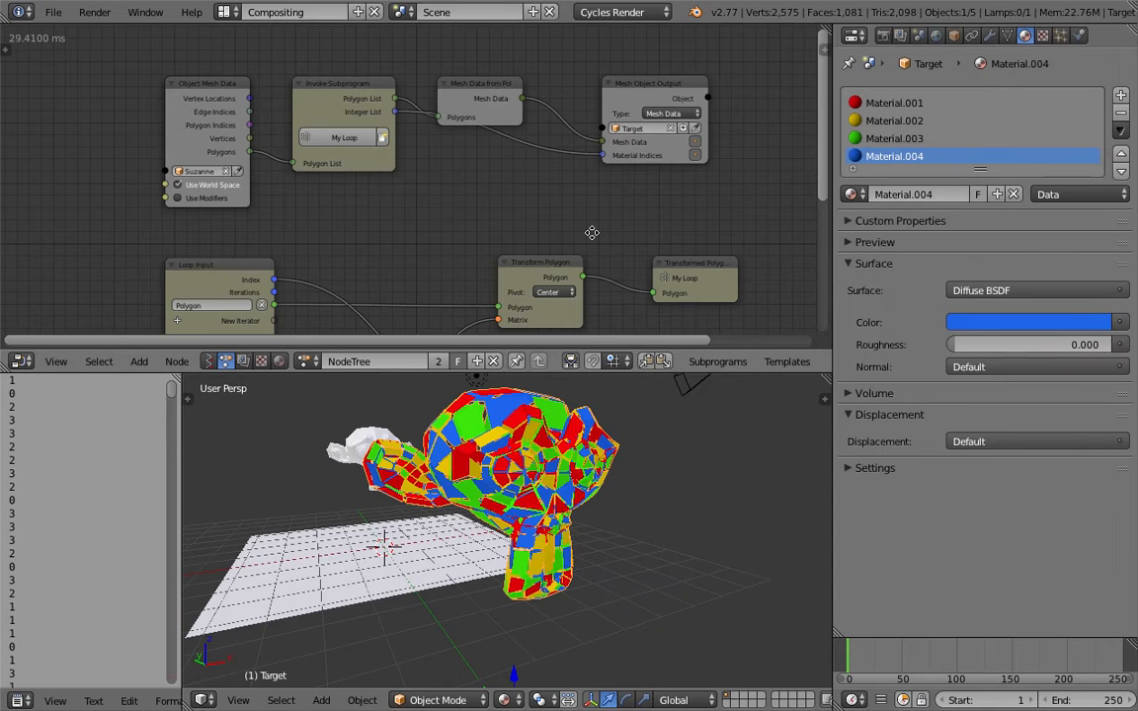
Step: Set the Compose Matrix node's X, Y and Z scale to 1 to close the gaps between polygons
{"action": "middle_click_drag", "start_coordinate": [590, 234], "coordinate": [326, 93]}
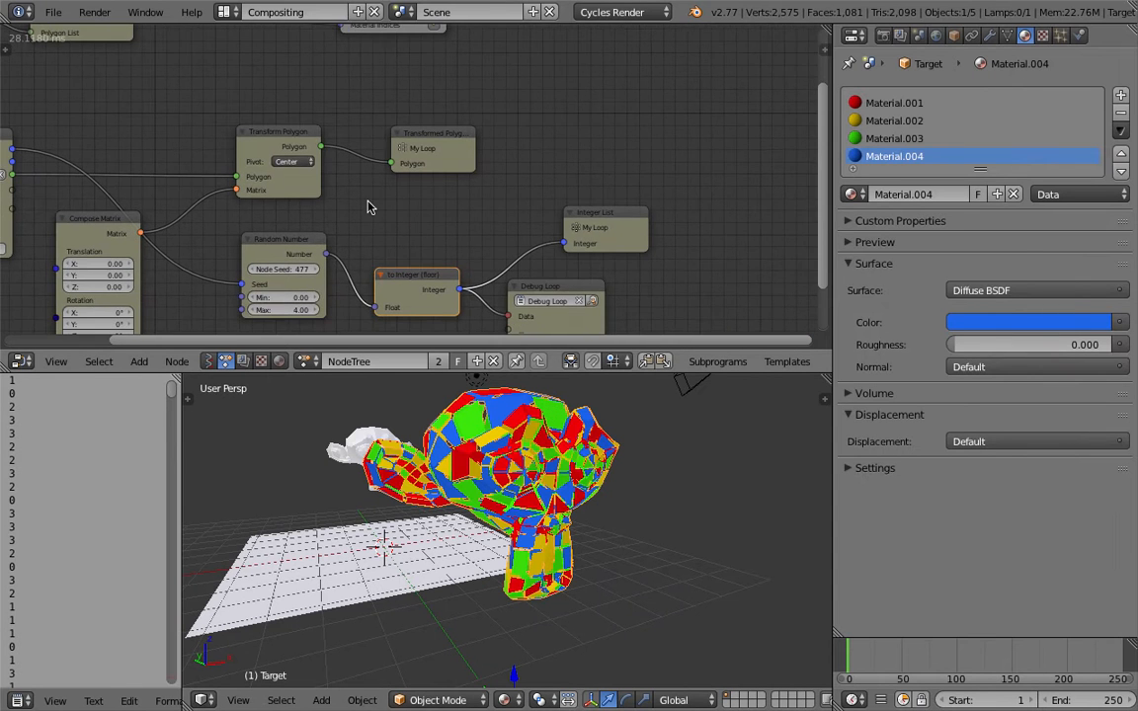
{"action": "middle_click_drag", "start_coordinate": [388, 267], "coordinate": [456, 152]}
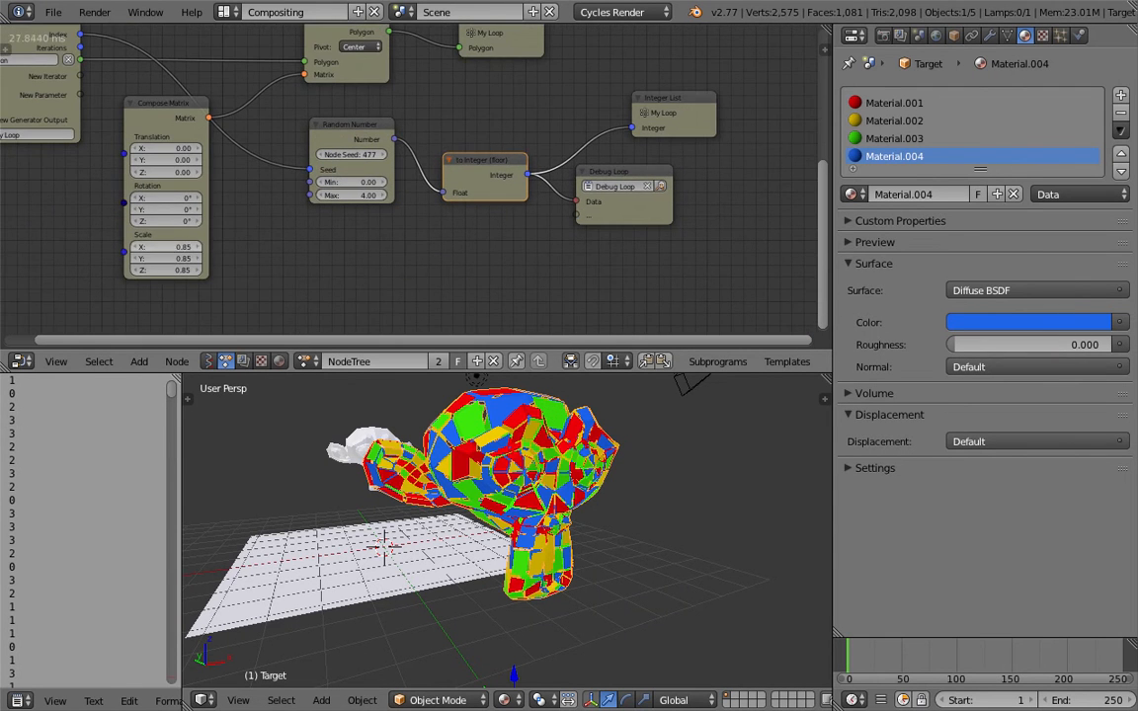
{"action": "left_click_drag", "start_coordinate": [178, 246], "coordinate": [180, 269]}
{"action": "type", "text": "1"}
{"action": "key", "text": "Return"}
{"action": "middle_click_drag", "start_coordinate": [532, 520], "coordinate": [431, 484]}
{"action": "middle_click_drag", "start_coordinate": [308, 438], "coordinate": [361, 482]}
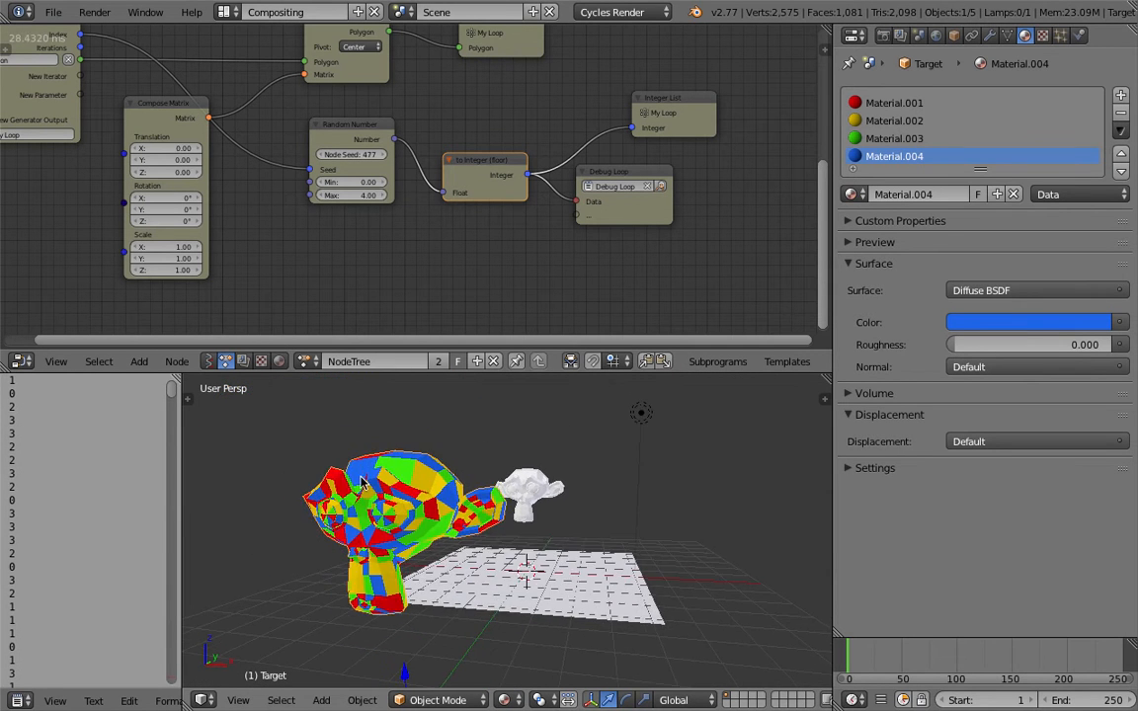
{"action": "middle_click_drag", "start_coordinate": [446, 499], "coordinate": [470, 444]}
Step: Add a Triangulate modifier to the white source monkey and enable Use Modifiers on the Object Mesh Data node
{"action": "right_click", "coordinate": [532, 494]}
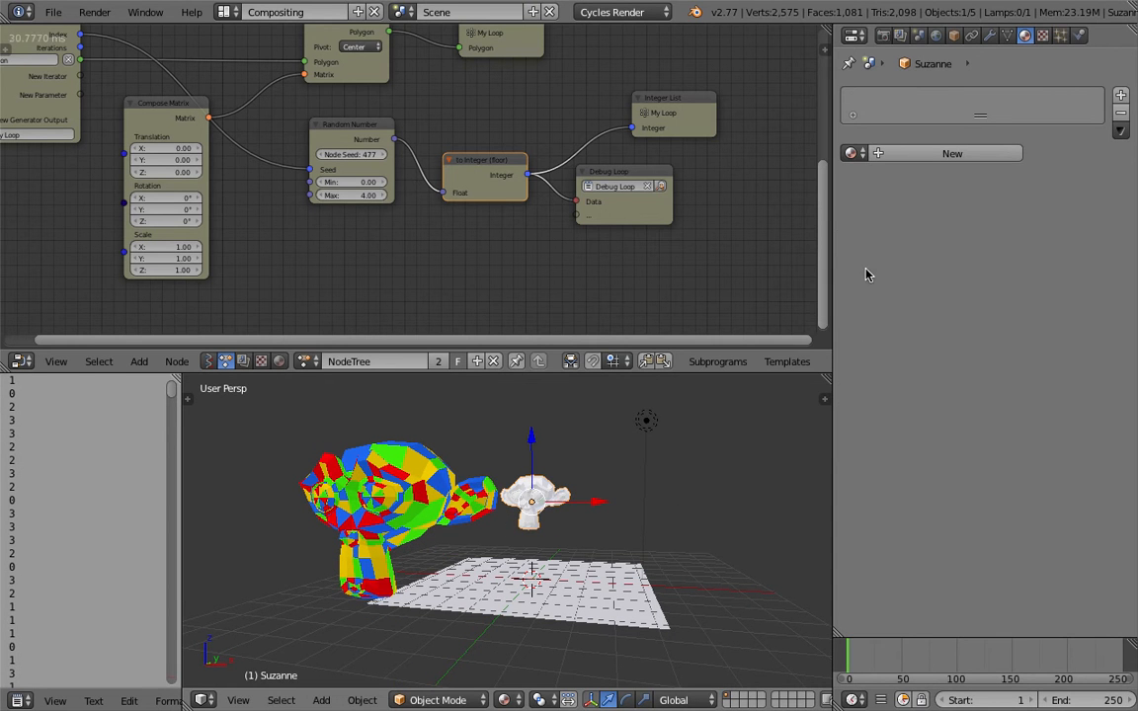
{"action": "left_click", "coordinate": [989, 36]}
{"action": "left_click", "coordinate": [979, 96]}
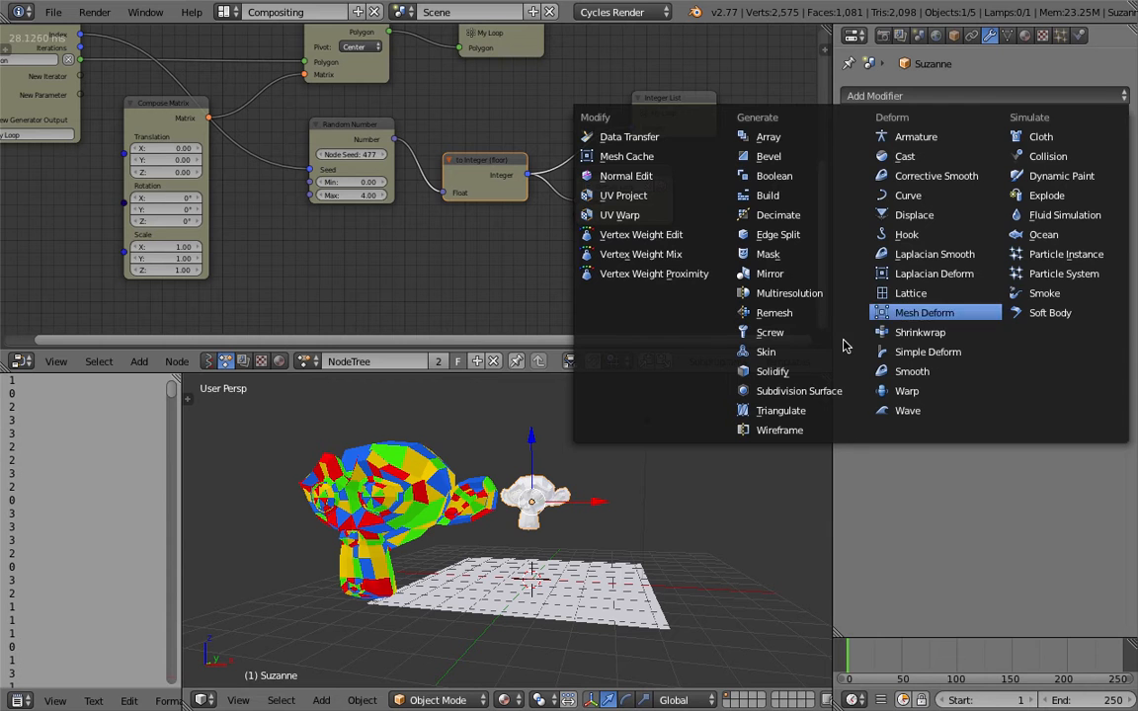
{"action": "left_click", "coordinate": [780, 411]}
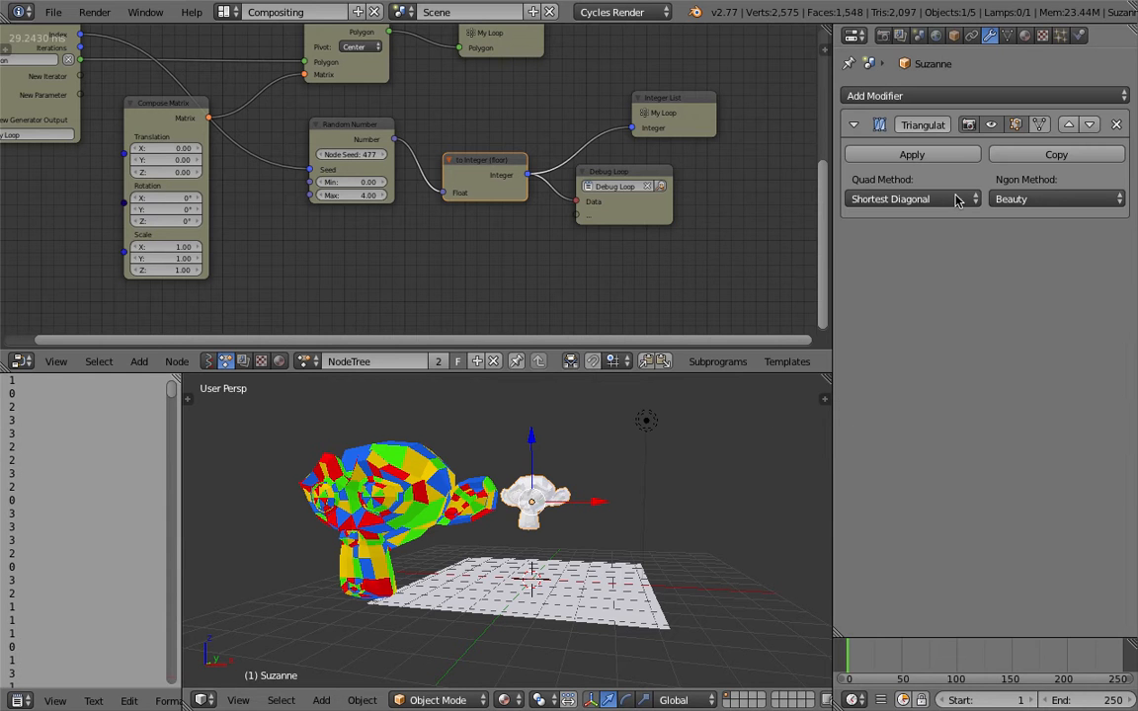
{"action": "middle_click_drag", "start_coordinate": [108, 149], "coordinate": [264, 233]}
{"action": "middle_click_drag", "start_coordinate": [314, 121], "coordinate": [314, 229]}
{"action": "left_click", "coordinate": [152, 149]}
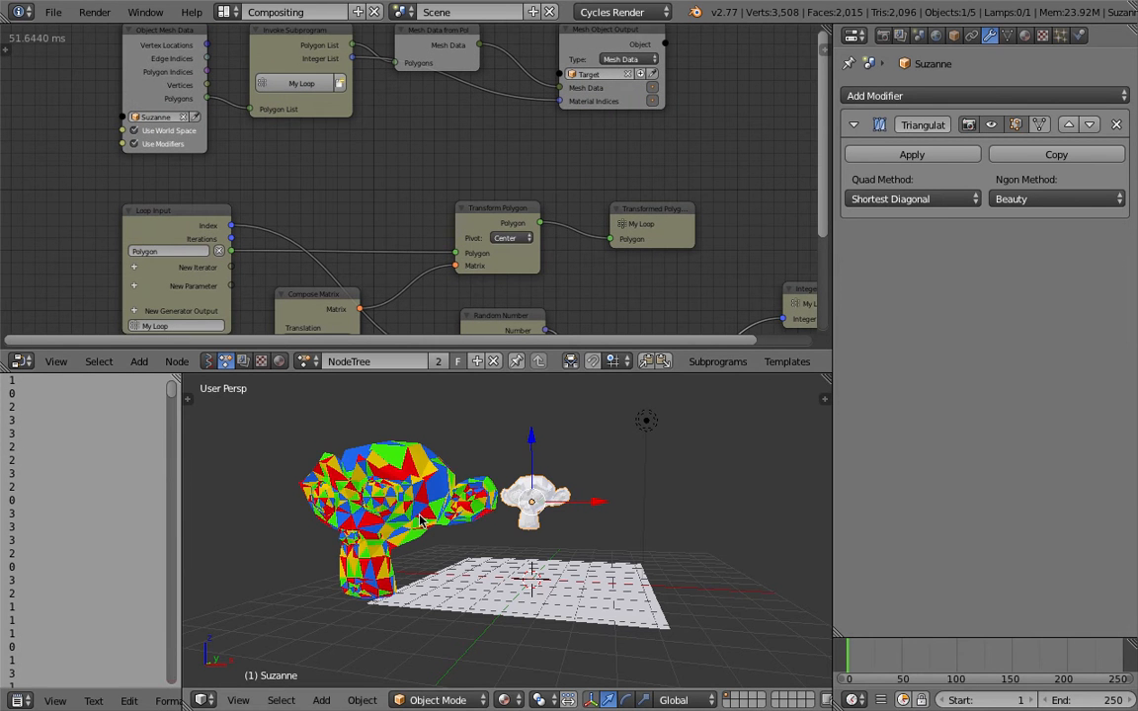
Step: Examine the triangulated mosaic monkey from several angles and review the Target object's material slots
{"action": "middle_click_drag", "start_coordinate": [389, 523], "coordinate": [429, 520]}
{"action": "scroll", "coordinate": [430, 519], "scroll_direction": "up", "scroll_amount": 1}
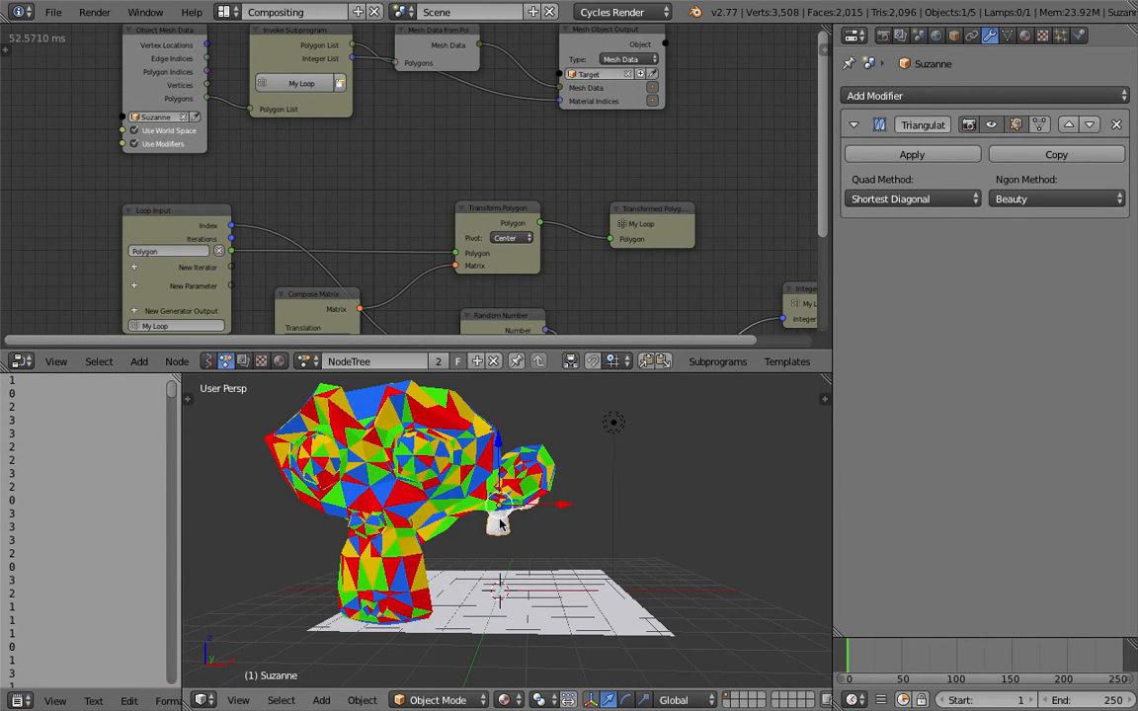
{"action": "middle_click_drag", "start_coordinate": [449, 474], "coordinate": [430, 524]}
{"action": "middle_click_drag", "start_coordinate": [529, 529], "coordinate": [571, 513]}
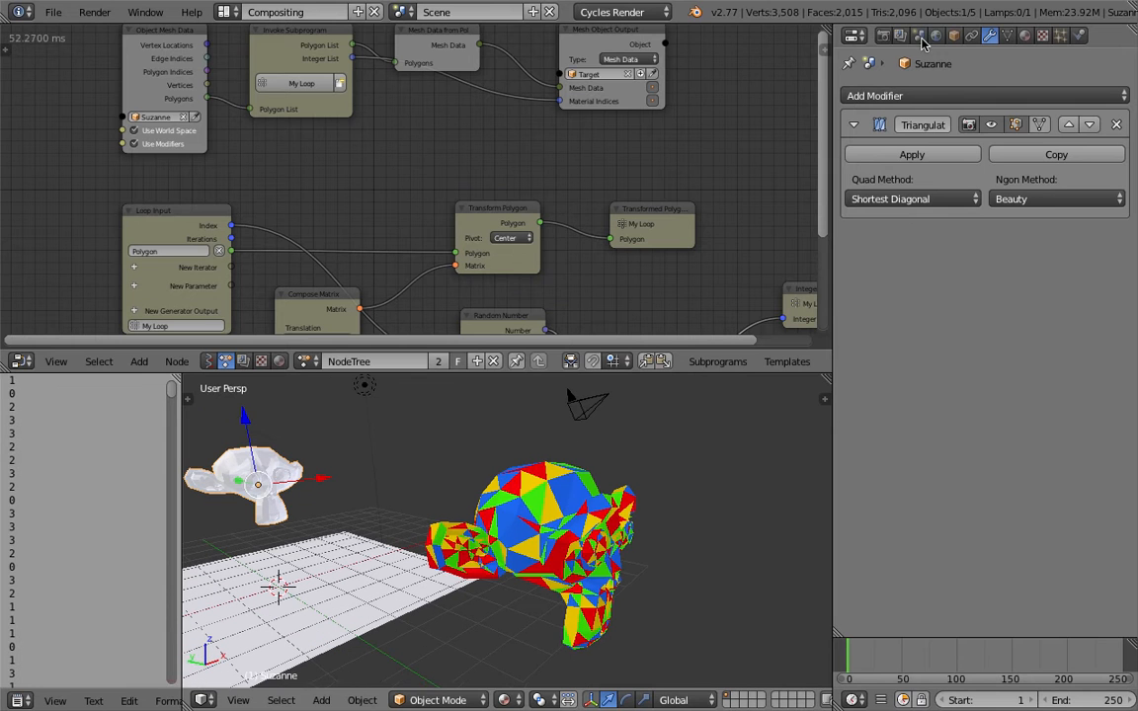
{"action": "left_click", "coordinate": [1025, 37]}
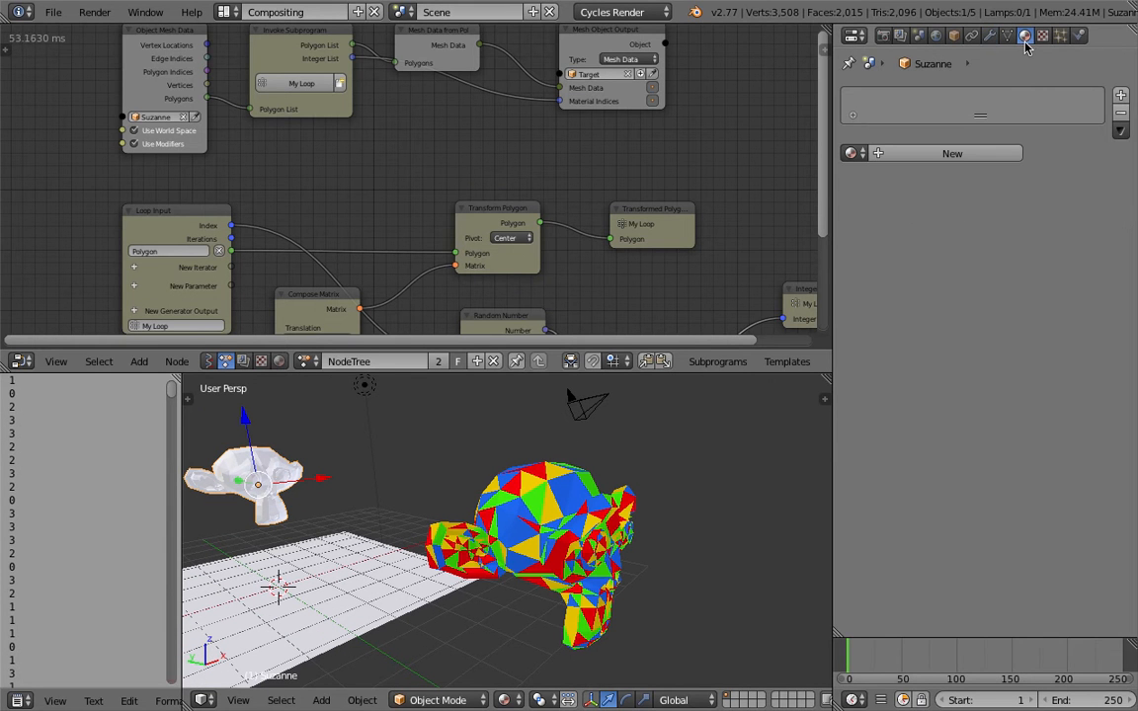
{"action": "right_click", "coordinate": [570, 520]}
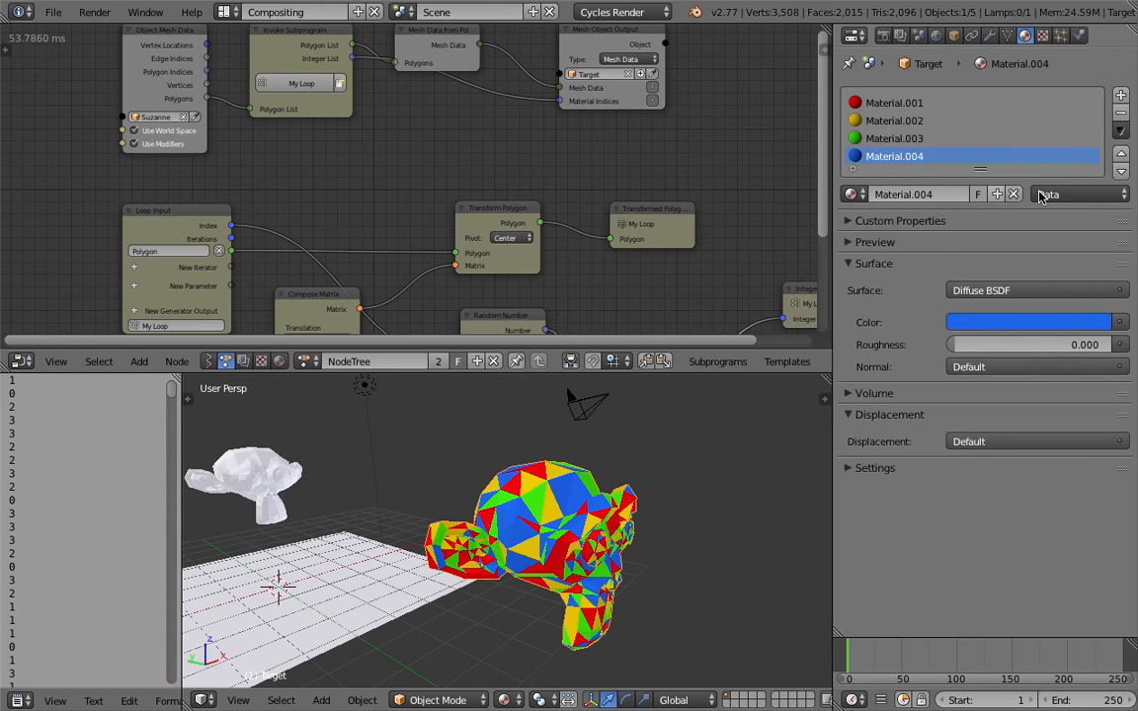
{"action": "middle_click_drag", "start_coordinate": [763, 189], "coordinate": [684, 205]}
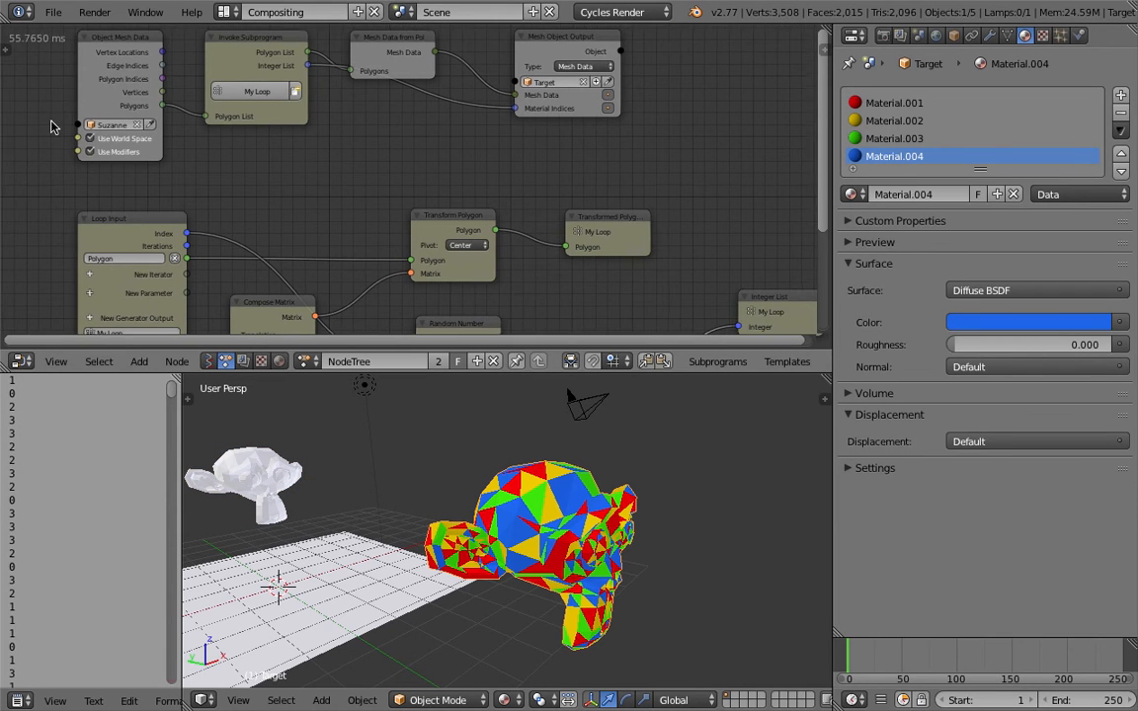
{"action": "left_click", "coordinate": [907, 105]}
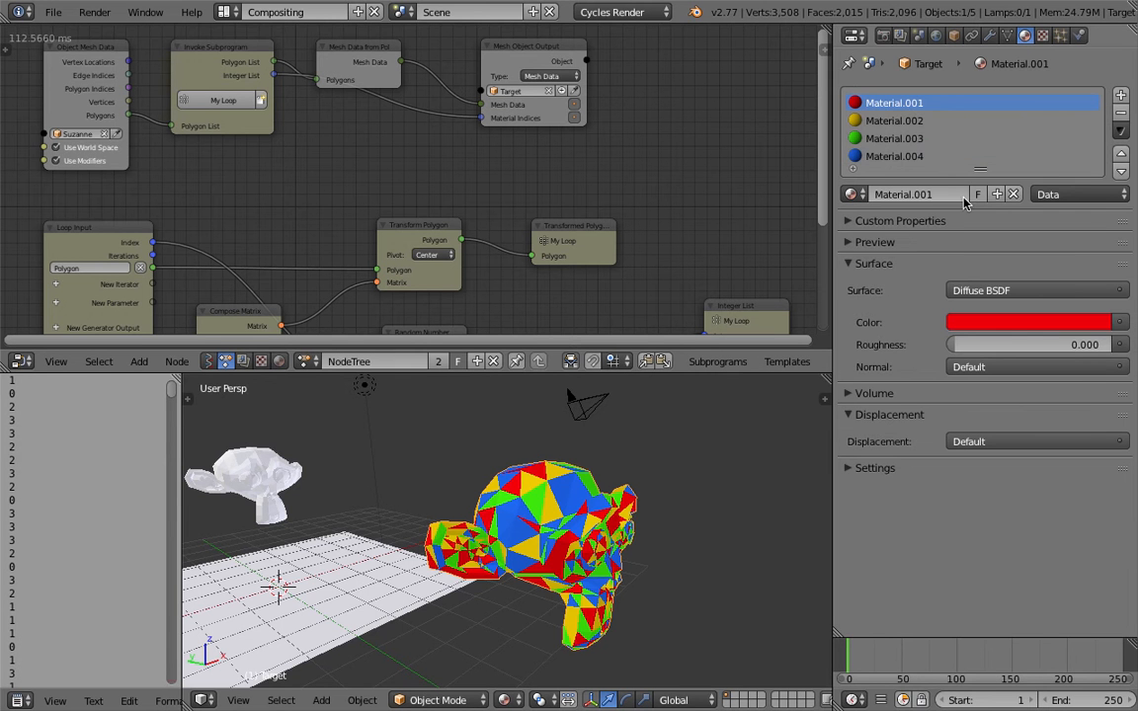
{"action": "middle_click_drag", "start_coordinate": [642, 536], "coordinate": [553, 508]}
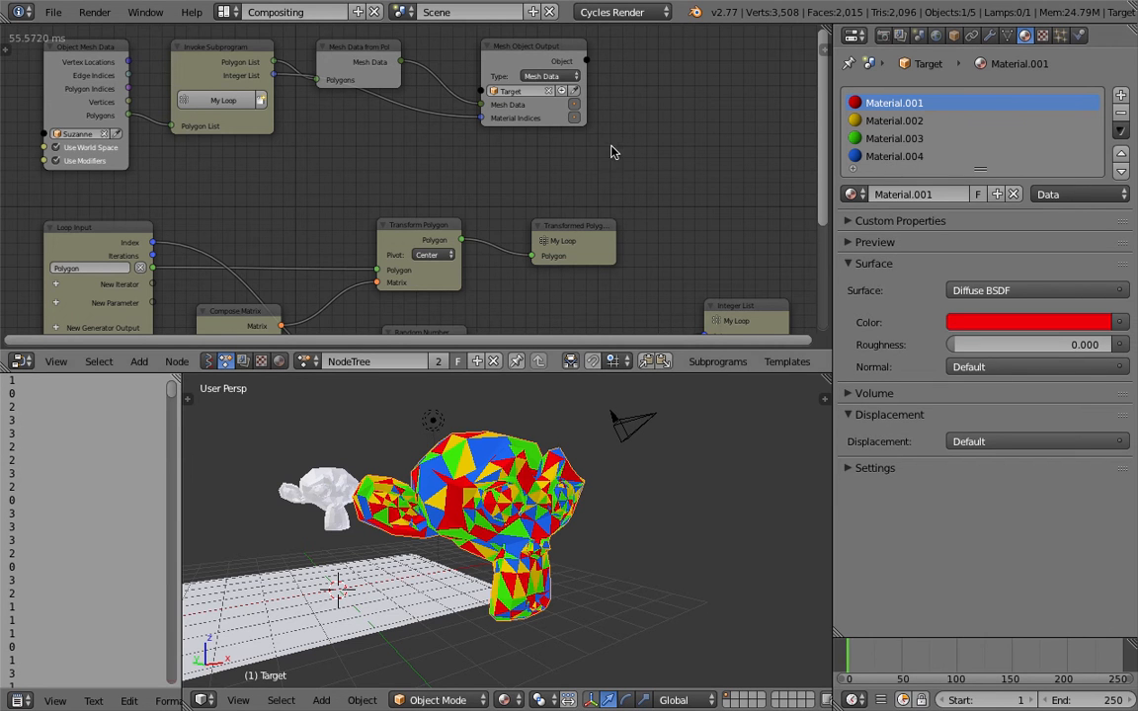
Step: Assign the white grid as the Object Mesh Data node's source object again and delete the source monkey
{"action": "scroll", "coordinate": [614, 158], "scroll_direction": "down", "scroll_amount": 3}
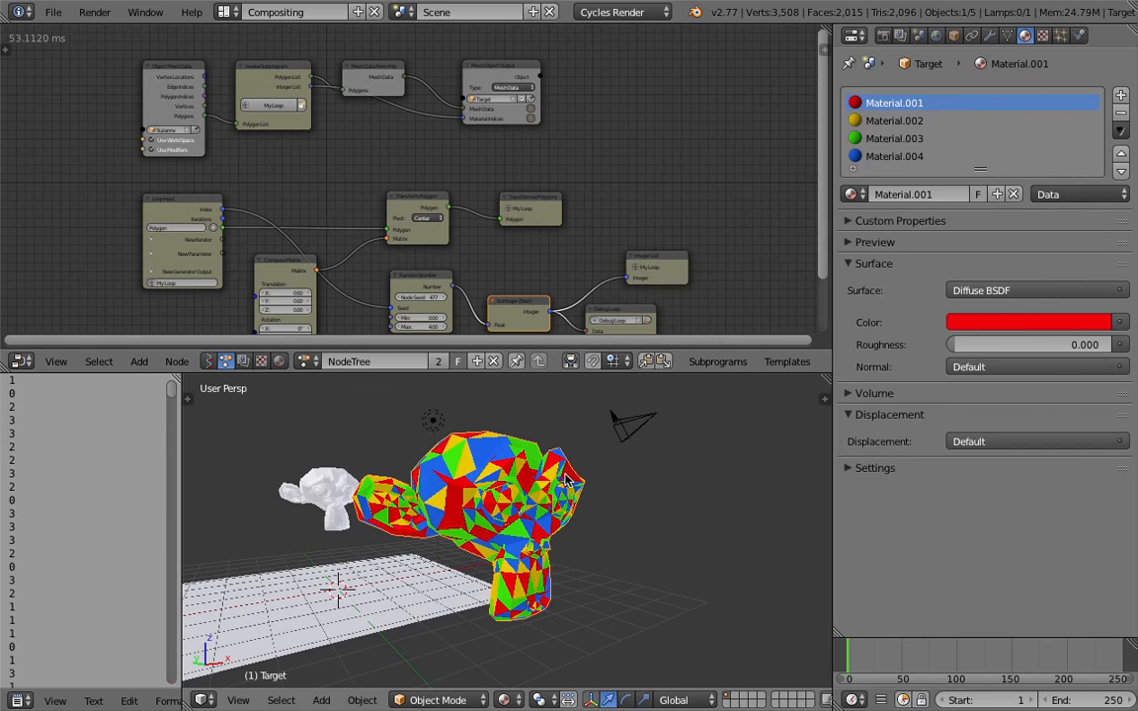
{"action": "middle_click_drag", "start_coordinate": [568, 509], "coordinate": [381, 528]}
{"action": "right_click", "coordinate": [375, 520]}
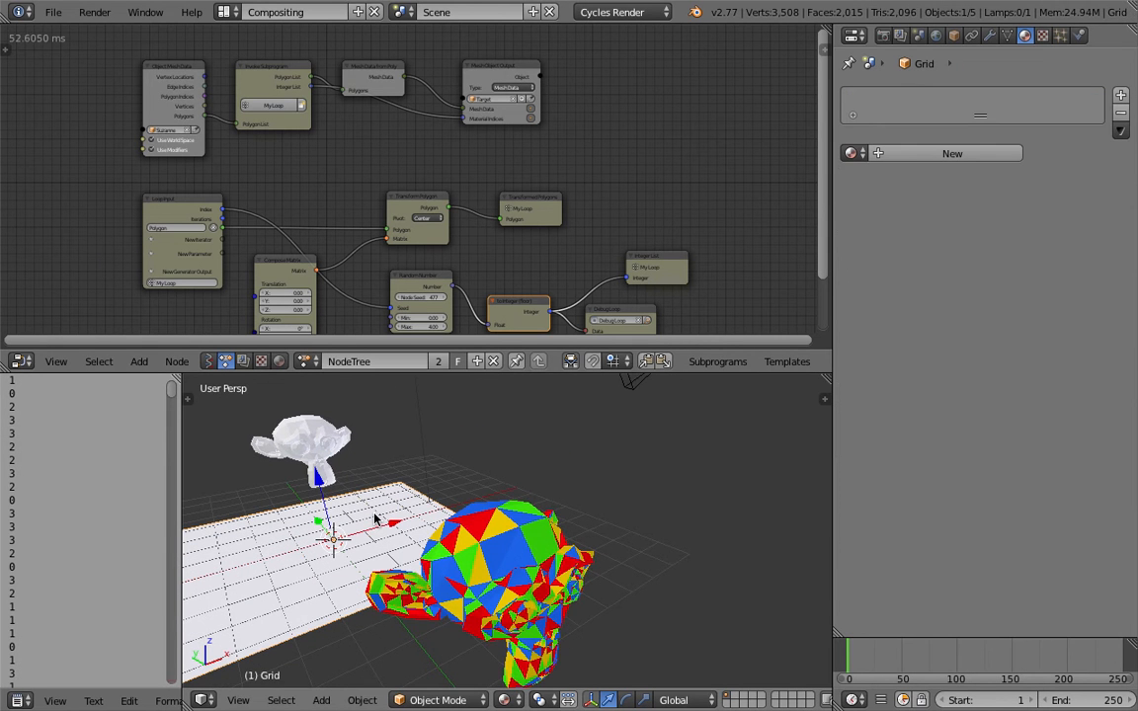
{"action": "left_click", "coordinate": [197, 130]}
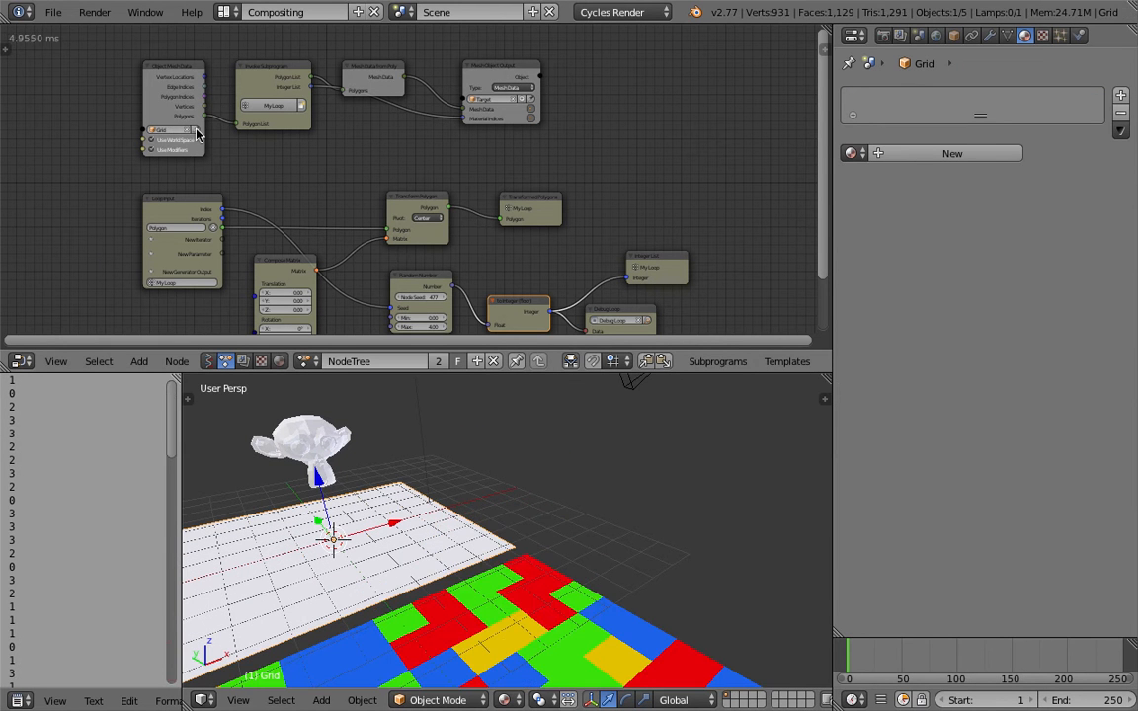
{"action": "middle_click_drag", "start_coordinate": [469, 596], "coordinate": [577, 606]}
{"action": "scroll", "coordinate": [519, 544], "scroll_direction": "down", "scroll_amount": 3}
{"action": "middle_click_drag", "start_coordinate": [495, 529], "coordinate": [466, 555]}
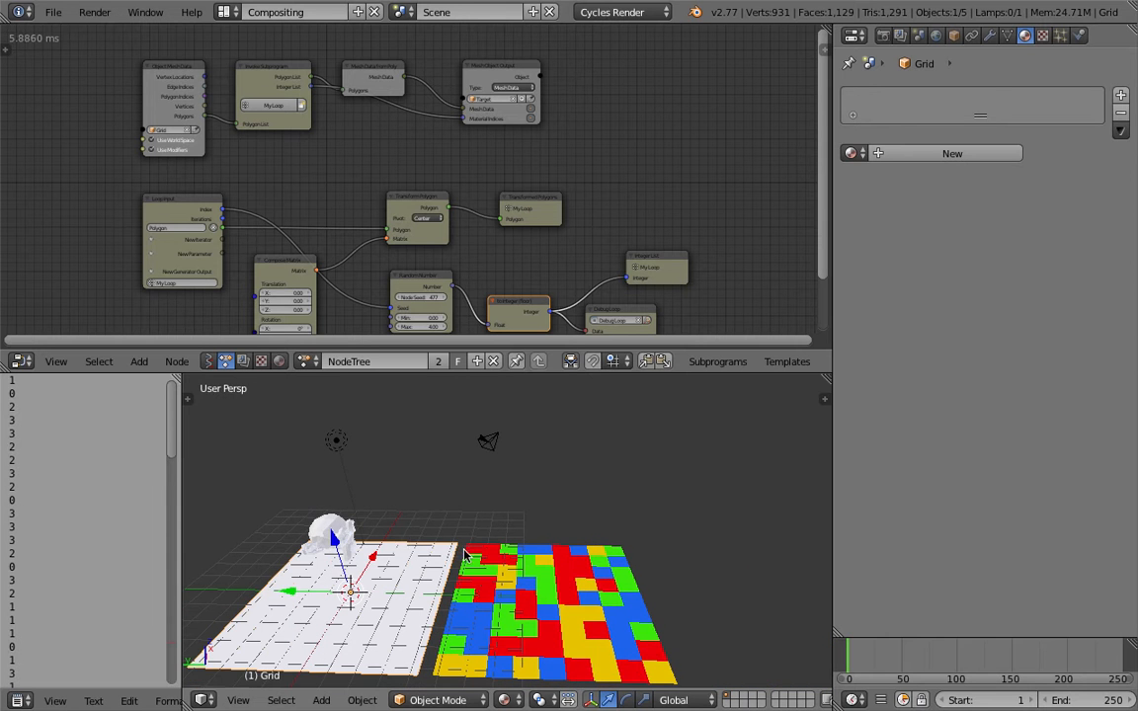
{"action": "right_click", "coordinate": [336, 534]}
{"action": "key", "text": "Delete"}
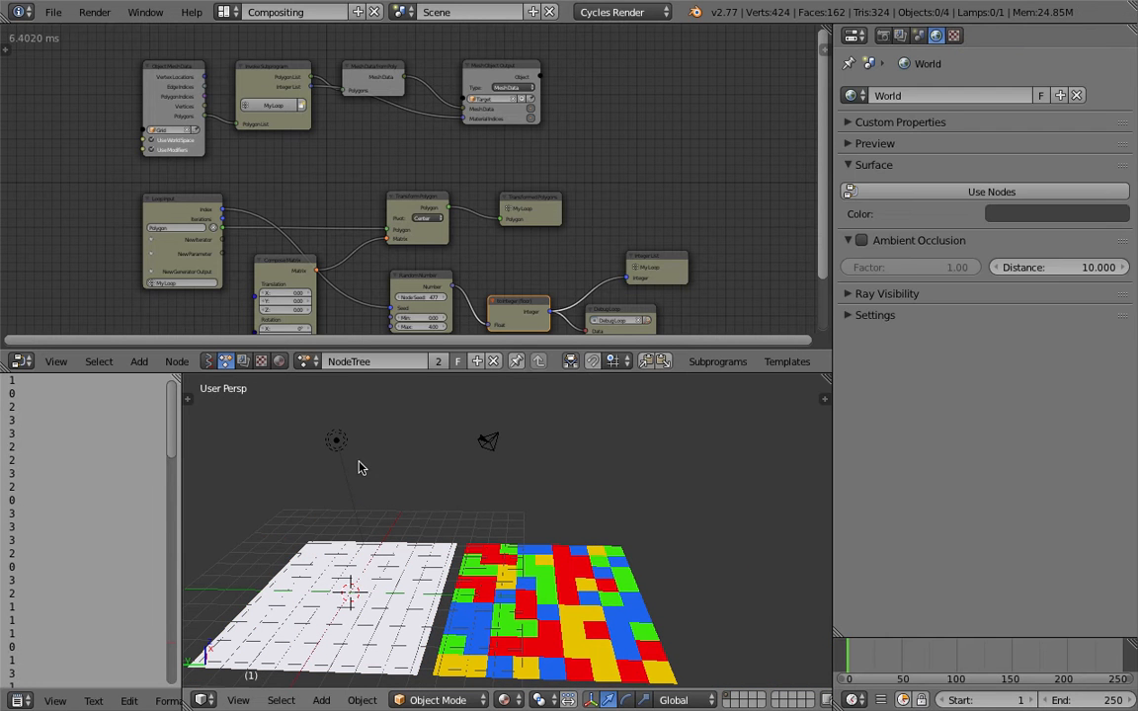
Step: Move the lamp and the camera together to the second layer, leaving only the two grids in the viewport
{"action": "right_click", "coordinate": [336, 440]}
{"action": "right_click", "coordinate": [487, 442], "text": "shift"}
{"action": "key", "text": "m"}
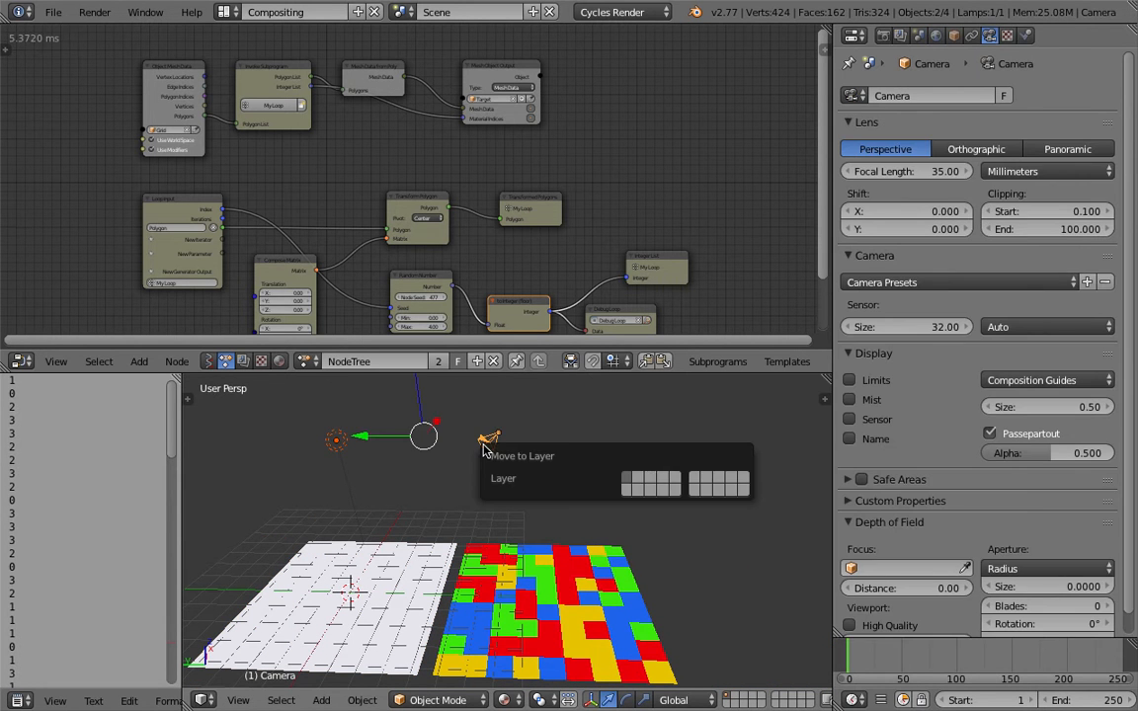
{"action": "key", "text": "2"}
{"action": "middle_click_drag", "start_coordinate": [476, 524], "coordinate": [551, 517], "text": "shift"}
{"action": "scroll", "coordinate": [535, 511], "scroll_direction": "up", "scroll_amount": 3}
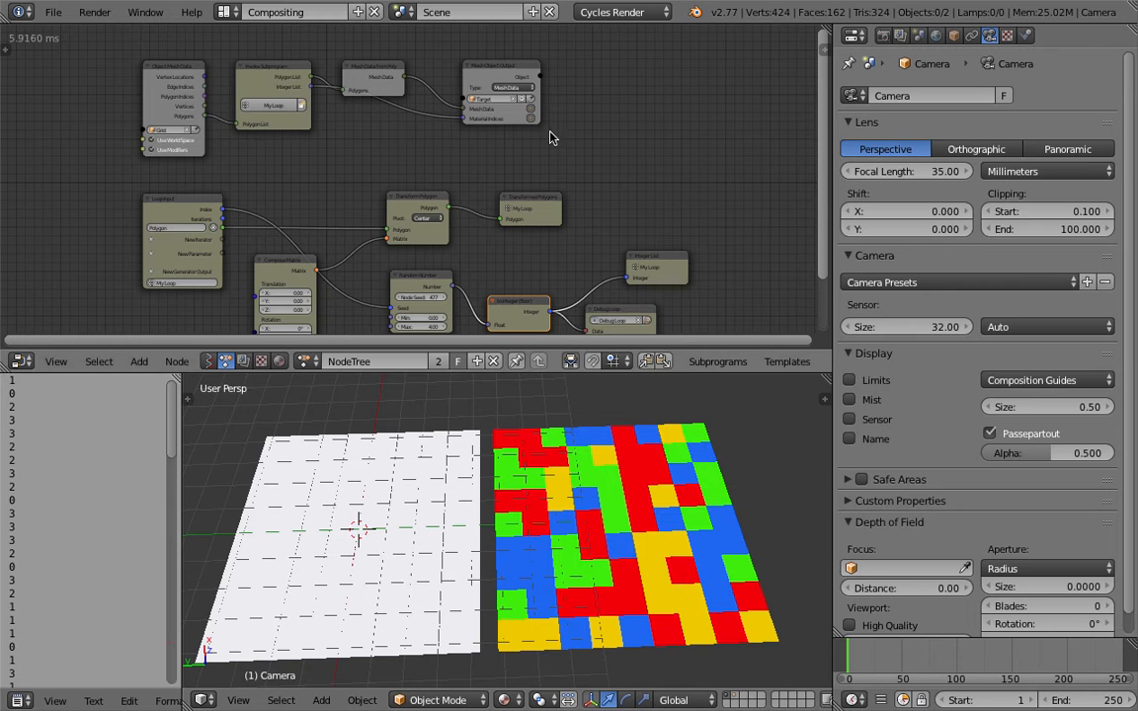
Step: Connect the Loop Input node's Index output to the Integer List node's Integer input in place of the random number
{"action": "middle_click_drag", "start_coordinate": [549, 111], "coordinate": [527, 108]}
{"action": "middle_click_drag", "start_coordinate": [597, 182], "coordinate": [558, 132]}
{"action": "scroll", "coordinate": [590, 156], "scroll_direction": "up", "scroll_amount": 1}
{"action": "scroll", "coordinate": [604, 210], "scroll_direction": "up", "scroll_amount": 2}
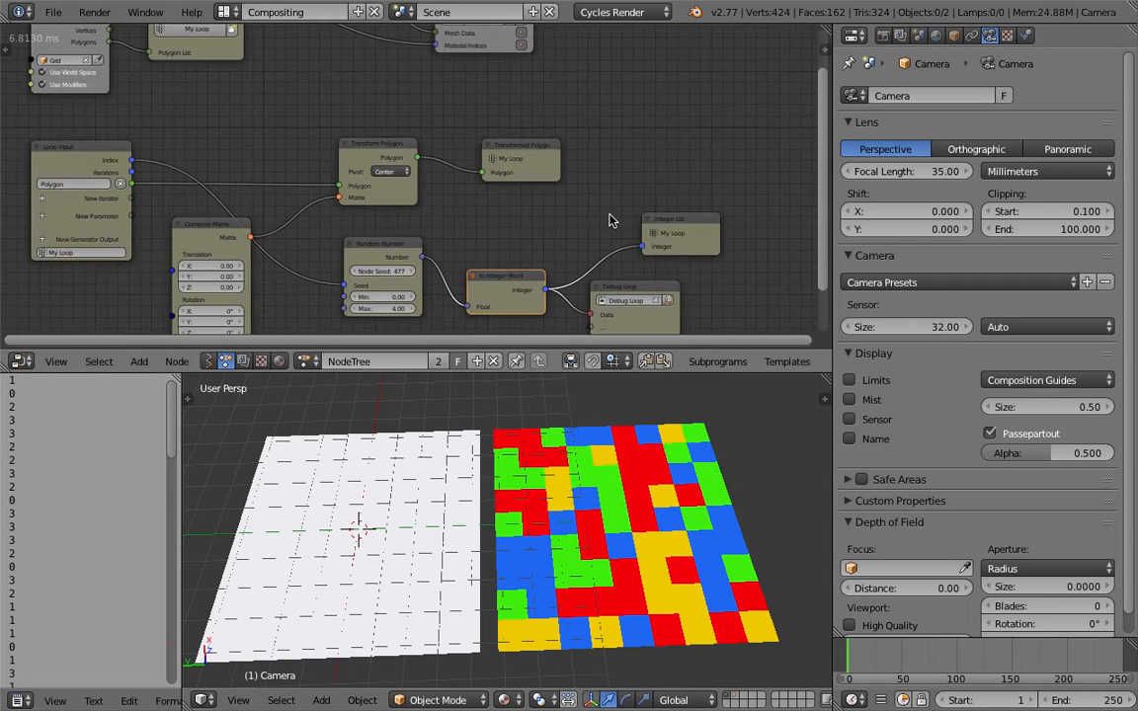
{"action": "middle_click_drag", "start_coordinate": [652, 246], "coordinate": [663, 233]}
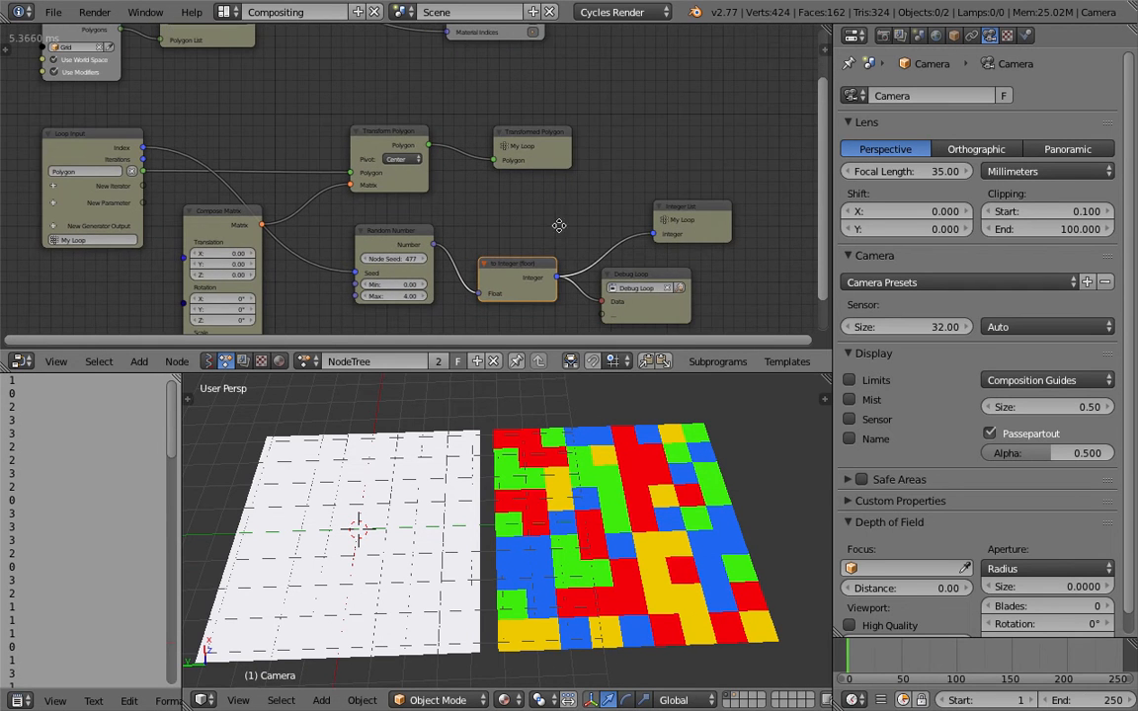
{"action": "middle_click_drag", "start_coordinate": [559, 225], "coordinate": [569, 217]}
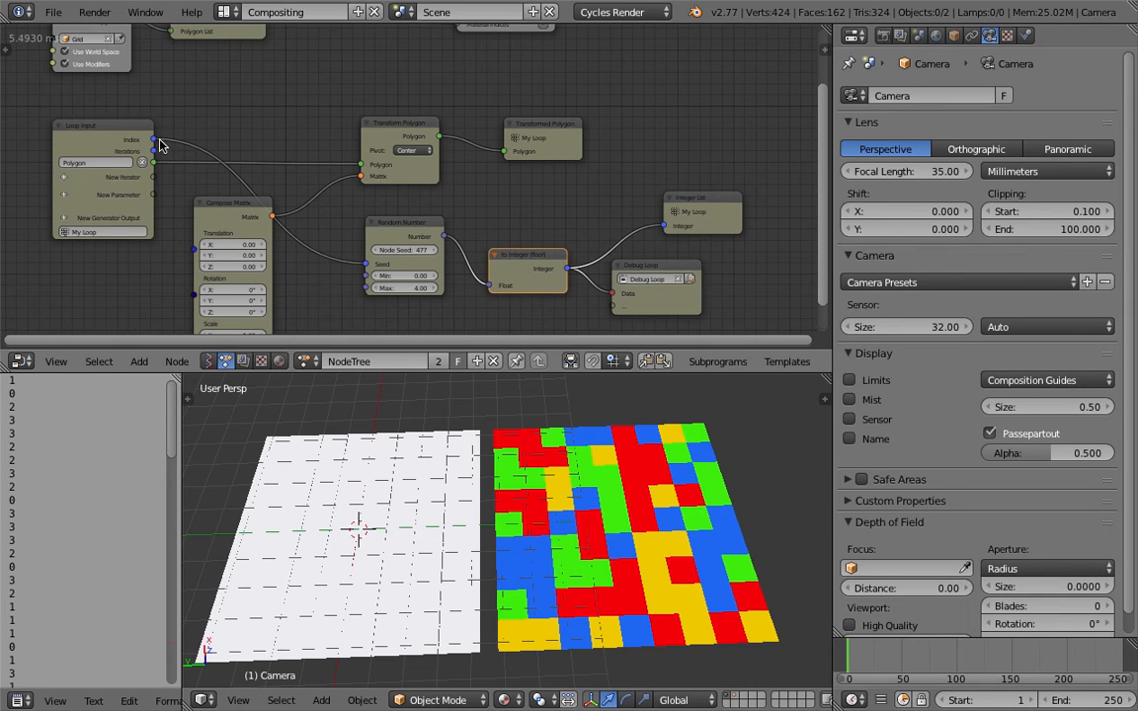
{"action": "left_click_drag", "start_coordinate": [155, 139], "coordinate": [663, 226]}
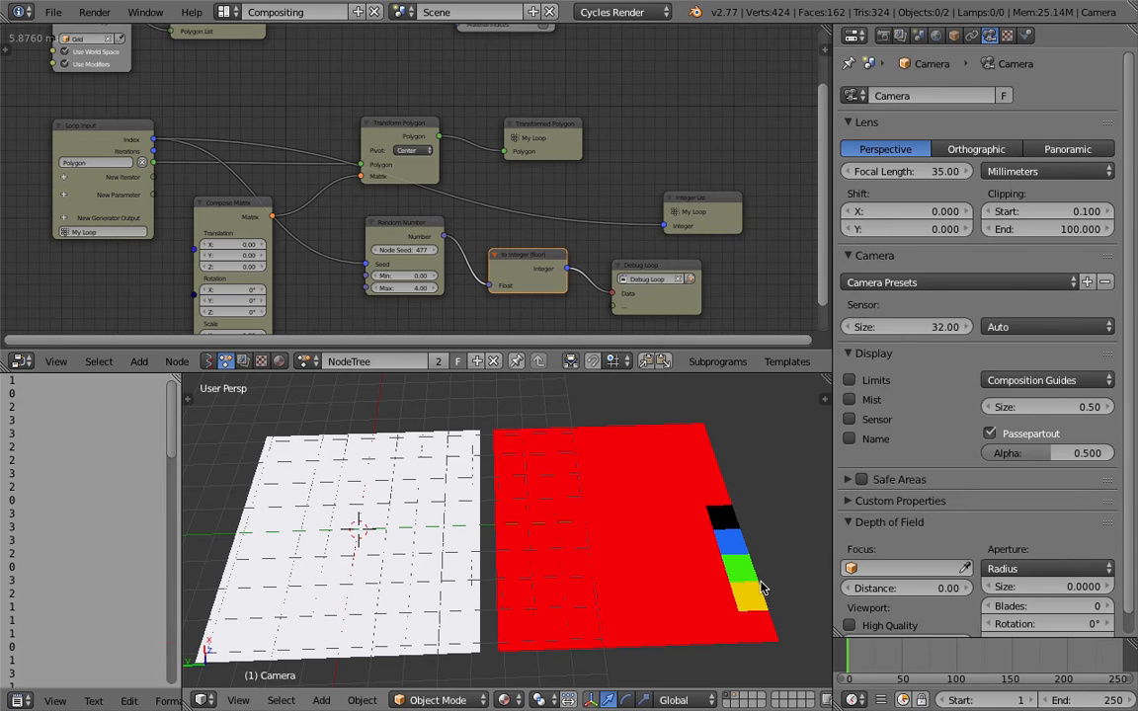
Step: Select the Target grid and compare its material slots with the colours of its polygons
{"action": "right_click", "coordinate": [691, 508]}
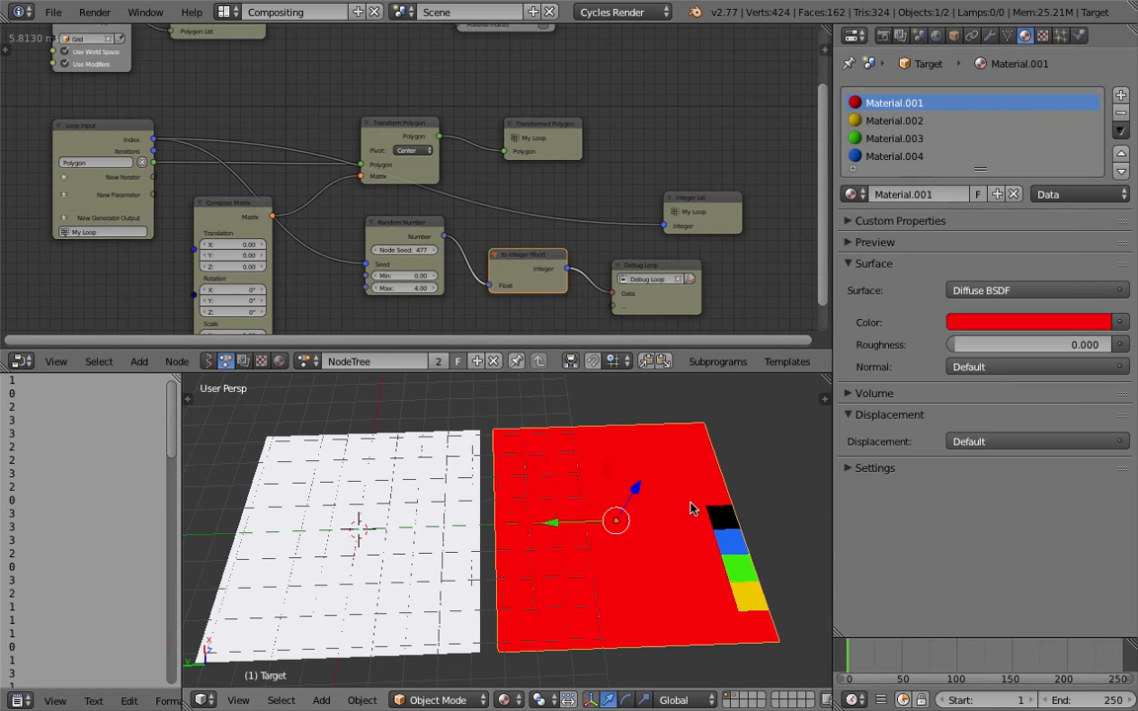
{"action": "scroll", "coordinate": [732, 551], "scroll_direction": "down", "scroll_amount": 2}
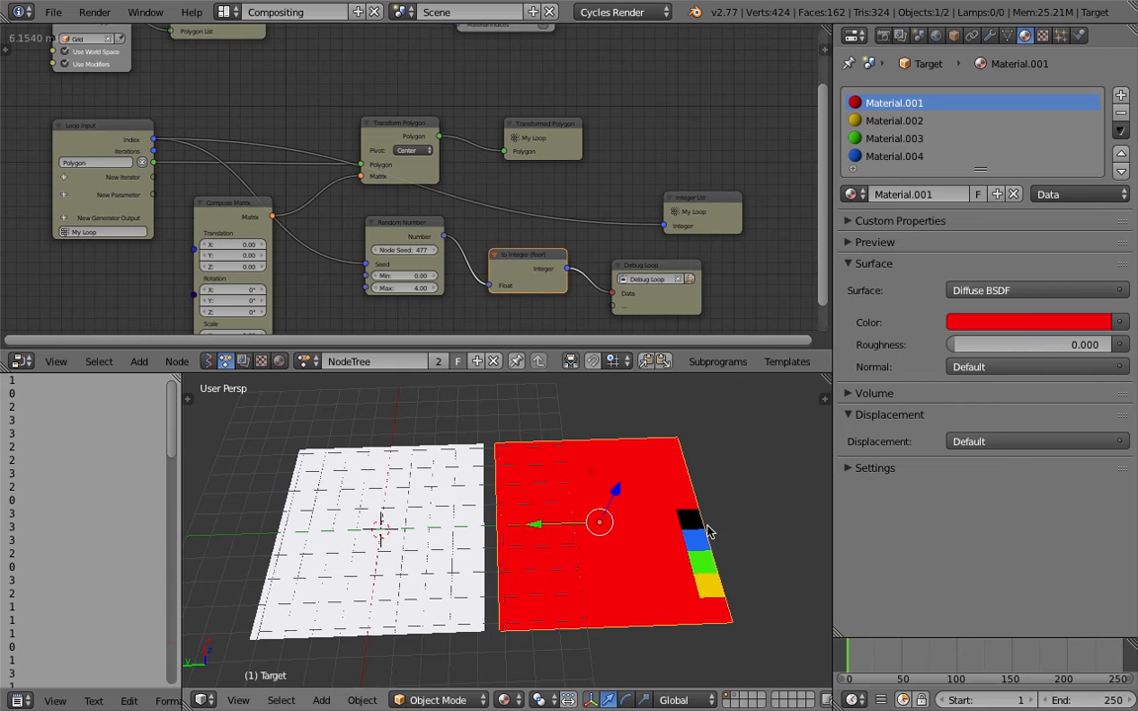
{"action": "scroll", "coordinate": [707, 530], "scroll_direction": "up", "scroll_amount": 1}
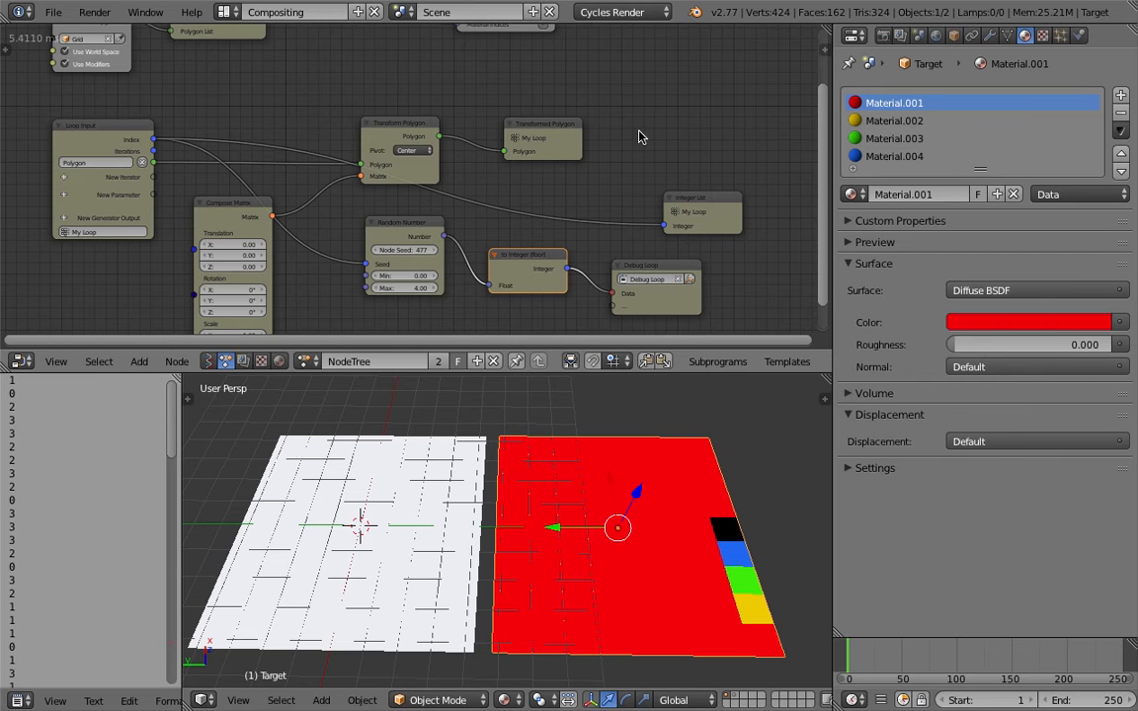
Step: Connect the Loop Input node's Index output to the Debug Loop node's Data input and read through the printed indices
{"action": "left_click_drag", "start_coordinate": [155, 141], "coordinate": [490, 285]}
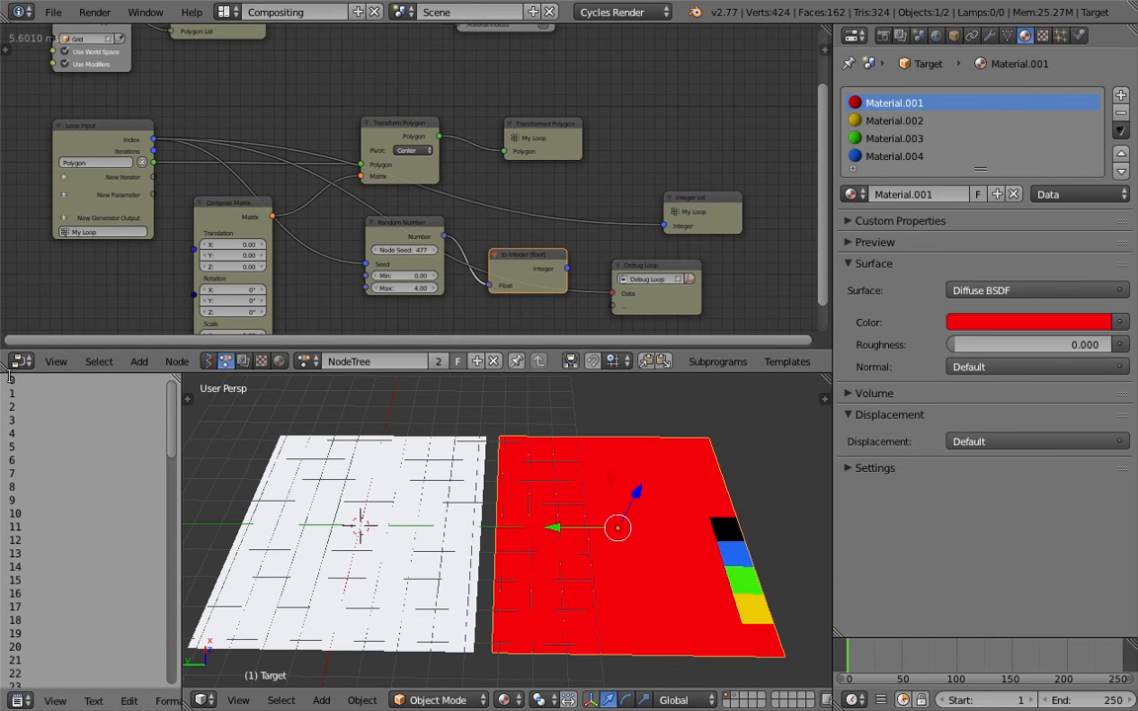
{"action": "scroll", "coordinate": [173, 487], "scroll_direction": "down", "scroll_amount": 8}
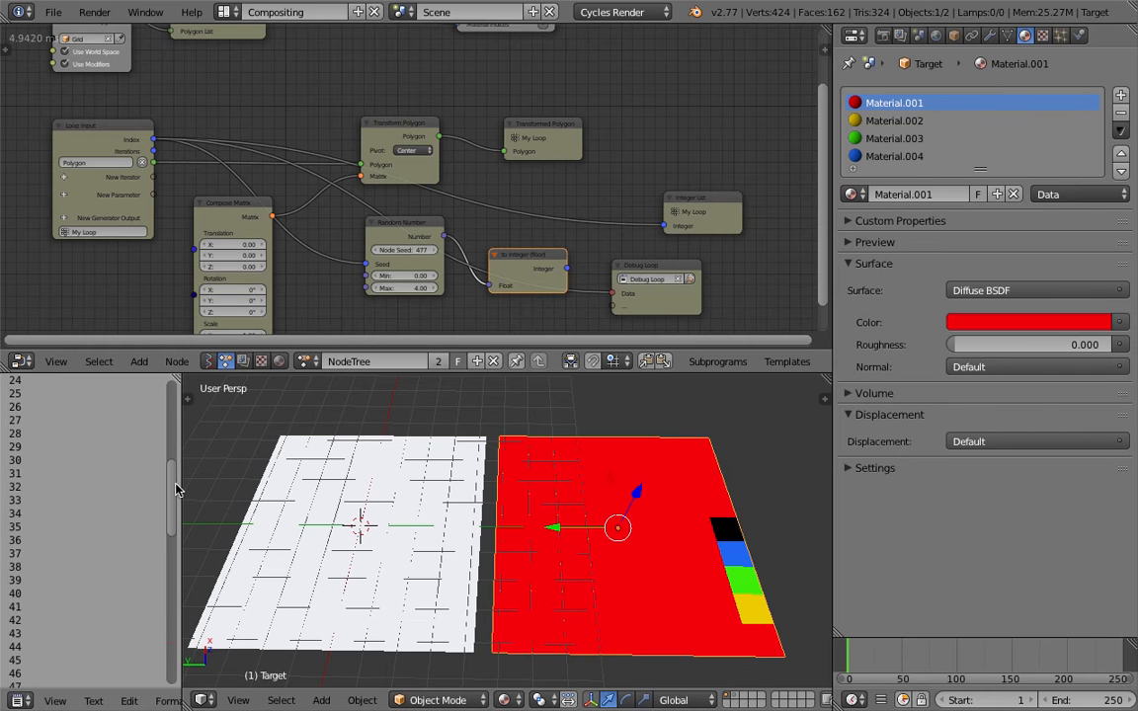
{"action": "scroll", "coordinate": [173, 488], "scroll_direction": "down", "scroll_amount": 15}
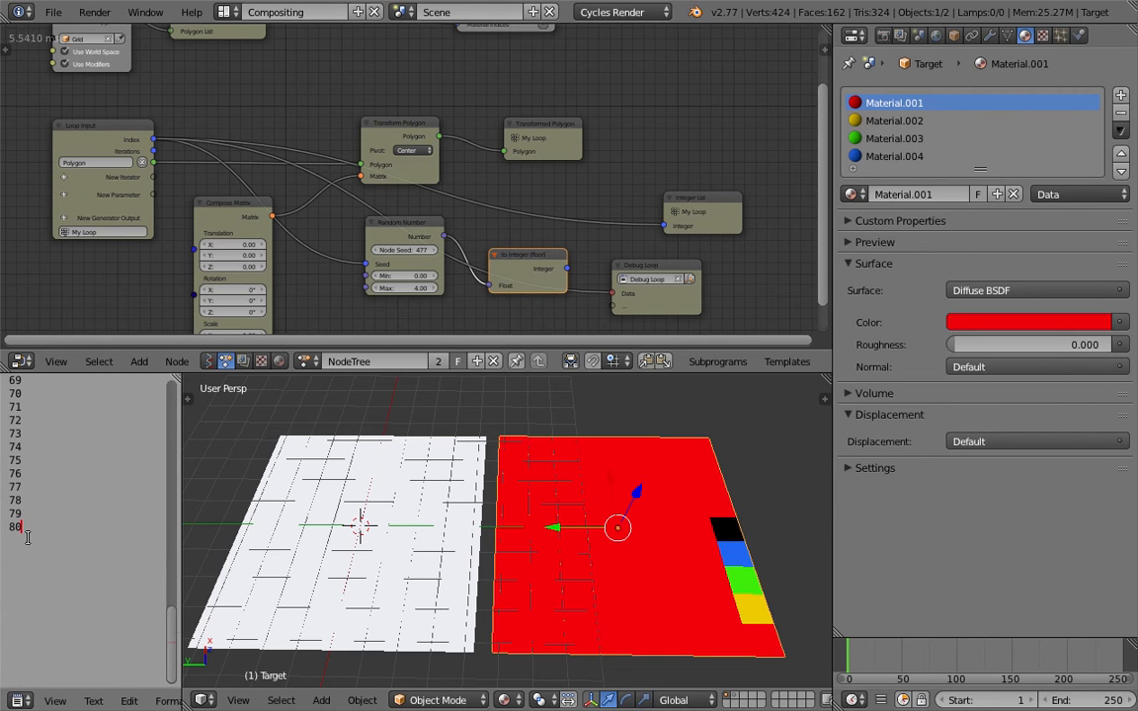
{"action": "left_click_drag", "start_coordinate": [173, 635], "coordinate": [156, 356]}
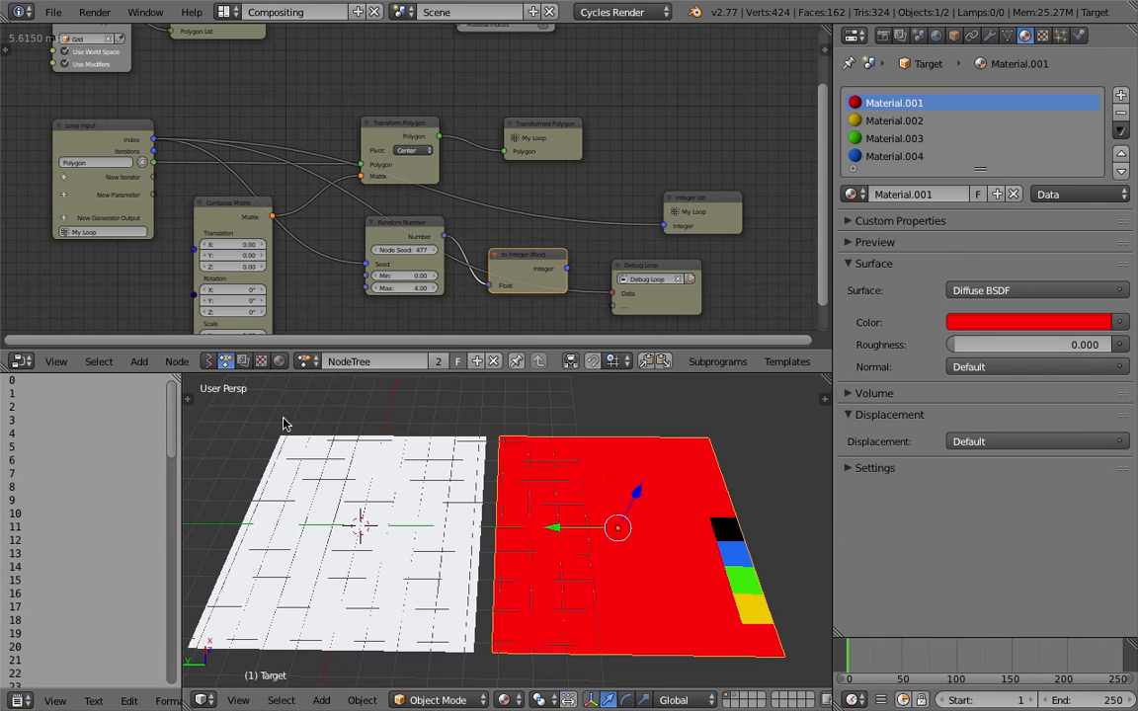
Step: Switch the 3D viewport to solid shading
{"action": "middle_click_drag", "start_coordinate": [586, 495], "coordinate": [609, 508]}
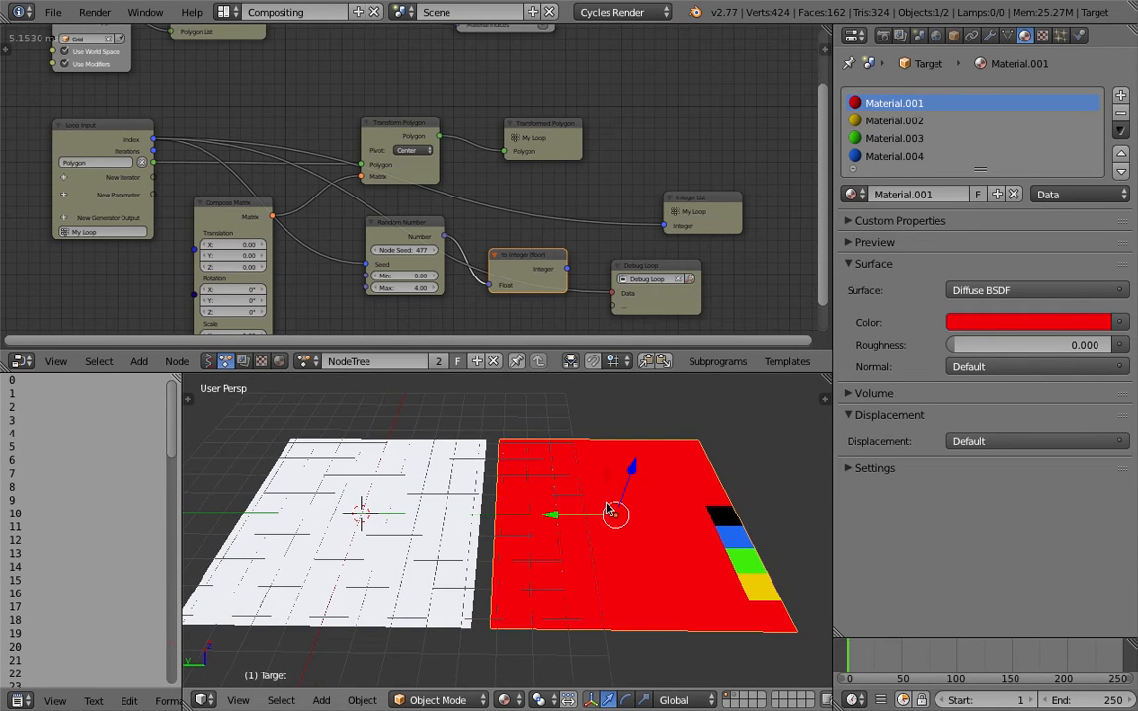
{"action": "key", "text": "z"}
{"action": "key", "text": "z"}
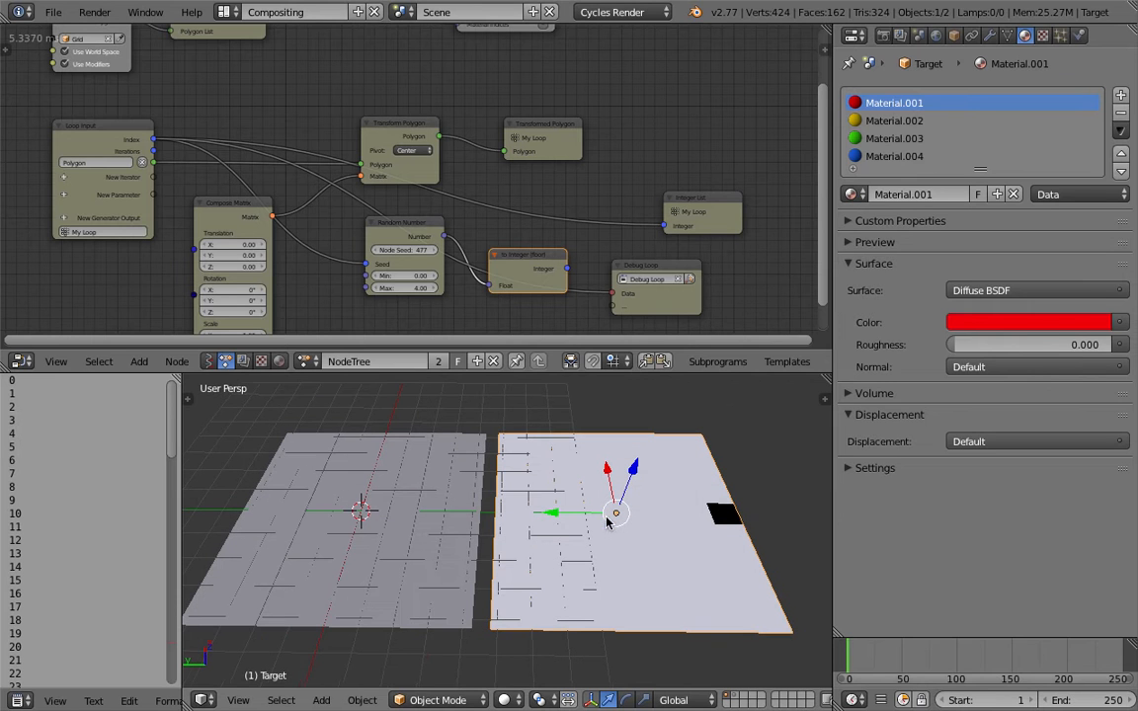
{"action": "left_click", "coordinate": [52, 12]}
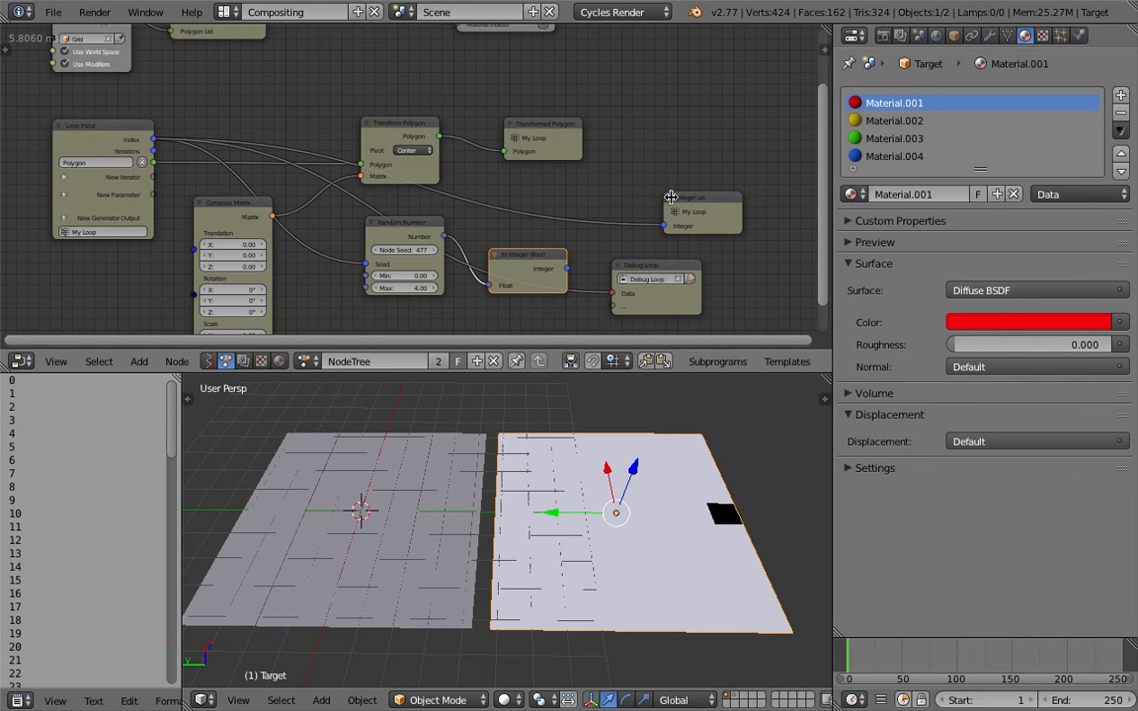
Step: Move the Integer List node aside and insert a Math node on its link from the Loop Input's Index output
{"action": "left_click_drag", "start_coordinate": [696, 200], "coordinate": [739, 190]}
{"action": "key", "text": "shift+a"}
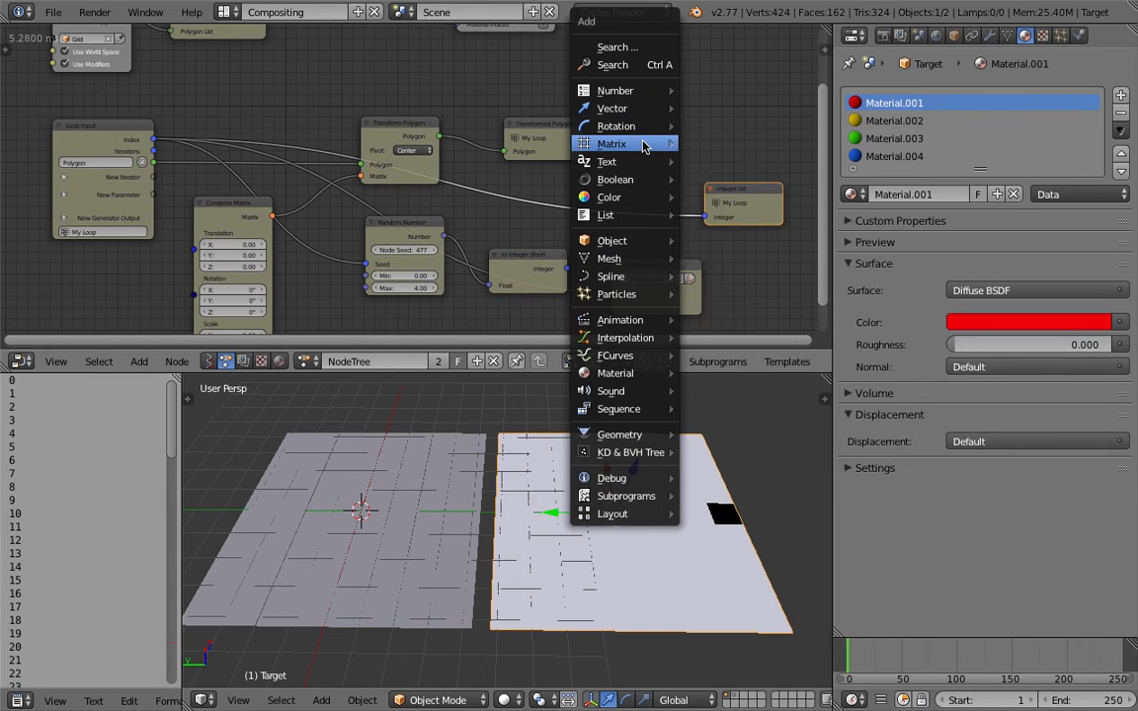
{"action": "mouse_move", "coordinate": [643, 145]}
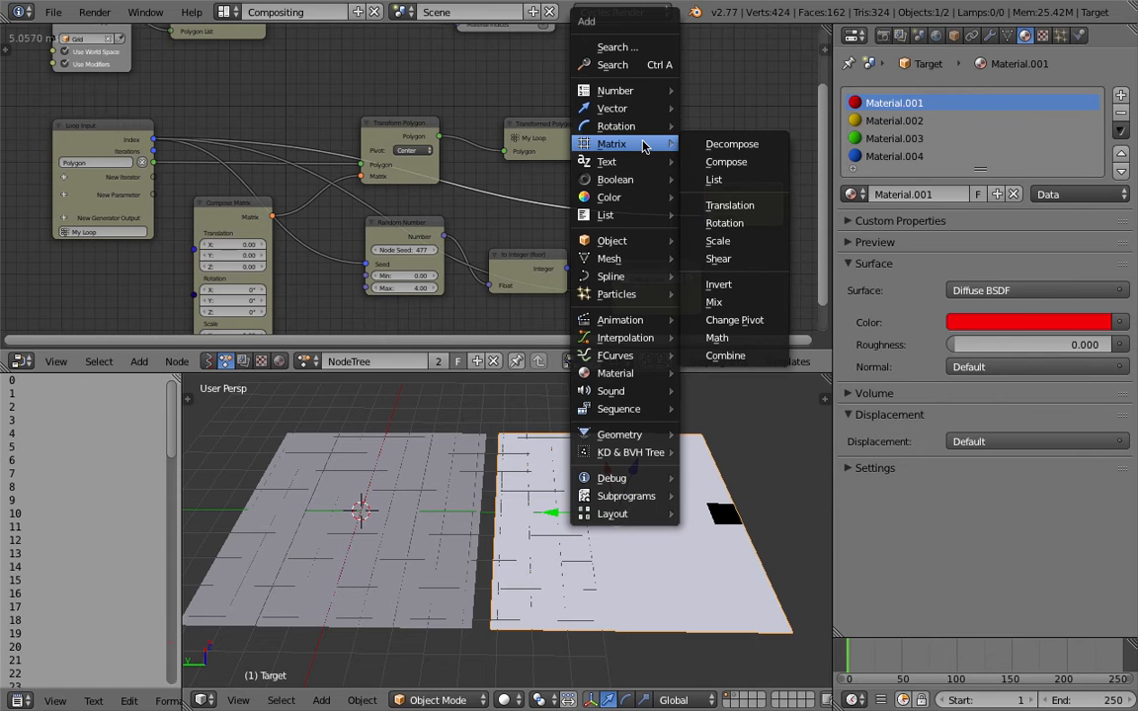
{"action": "left_click", "coordinate": [620, 65]}
{"action": "type", "text": "Float to Integer"}
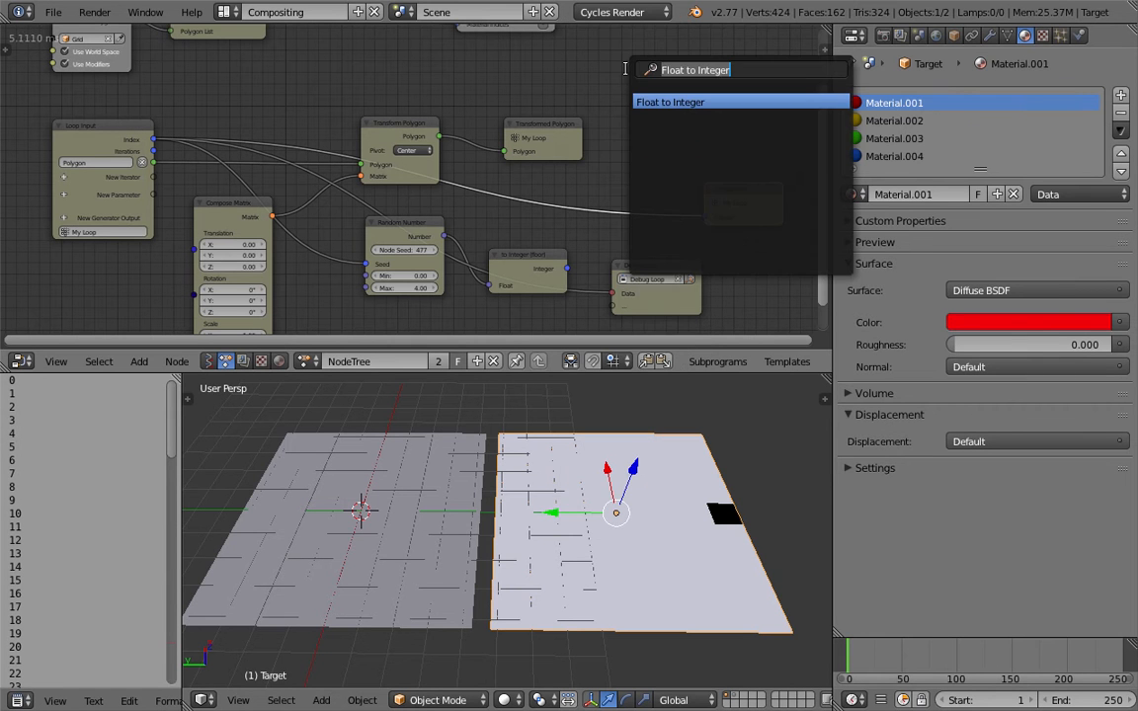
{"action": "type", "text": "math"}
{"action": "key", "text": "Down"}
{"action": "key", "text": "Down"}
{"action": "key", "text": "Down"}
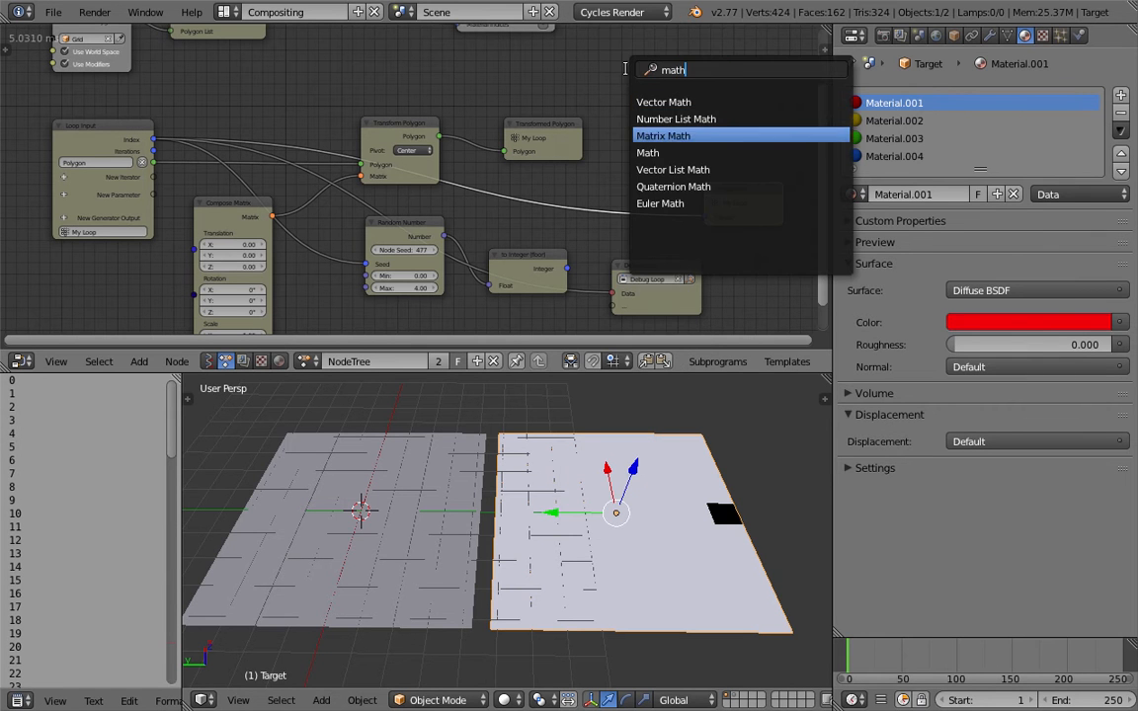
{"action": "key", "text": "Return"}
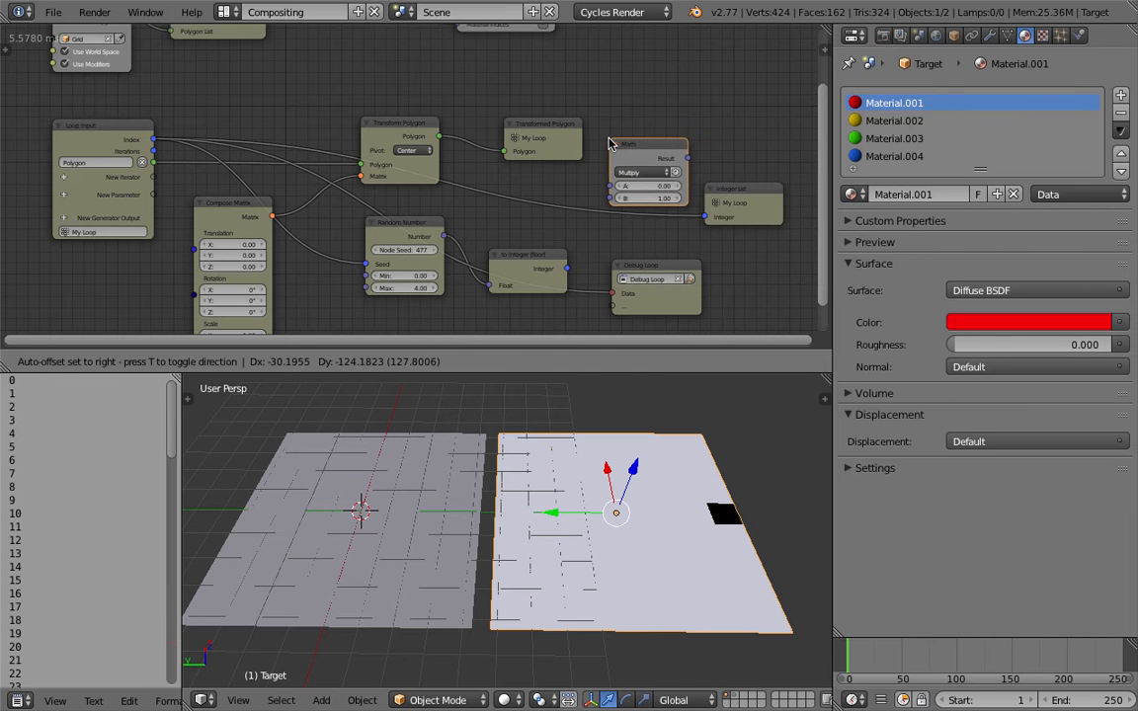
{"action": "left_click", "coordinate": [600, 163]}
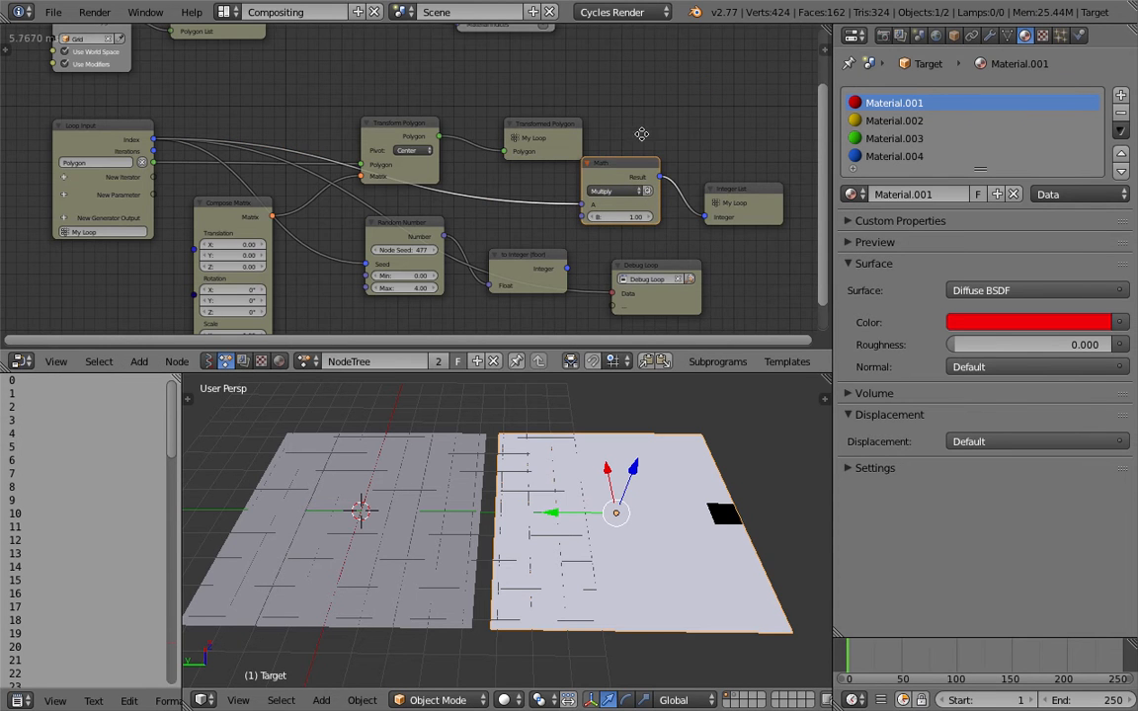
Step: Change the Math node's operation to Modulo
{"action": "middle_click_drag", "start_coordinate": [643, 134], "coordinate": [580, 117]}
{"action": "scroll", "coordinate": [581, 117], "scroll_direction": "up", "scroll_amount": 1}
{"action": "left_click", "coordinate": [572, 171]}
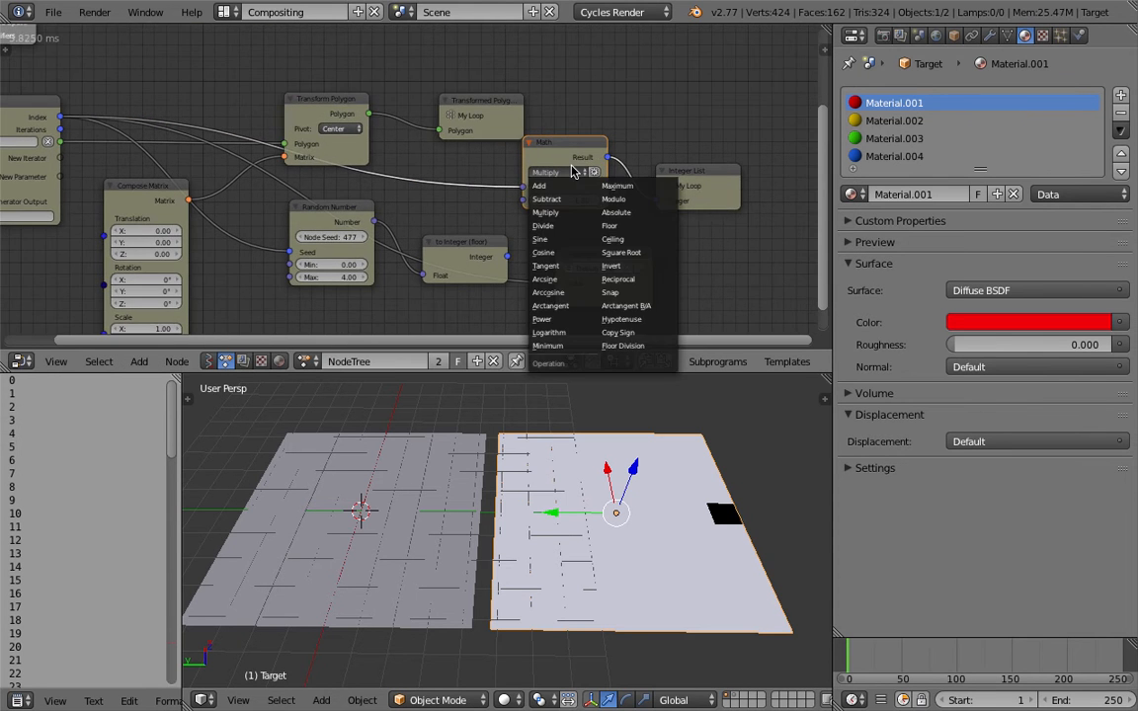
{"action": "left_click", "coordinate": [616, 198]}
{"action": "scroll", "coordinate": [566, 190], "scroll_direction": "up", "scroll_amount": 1}
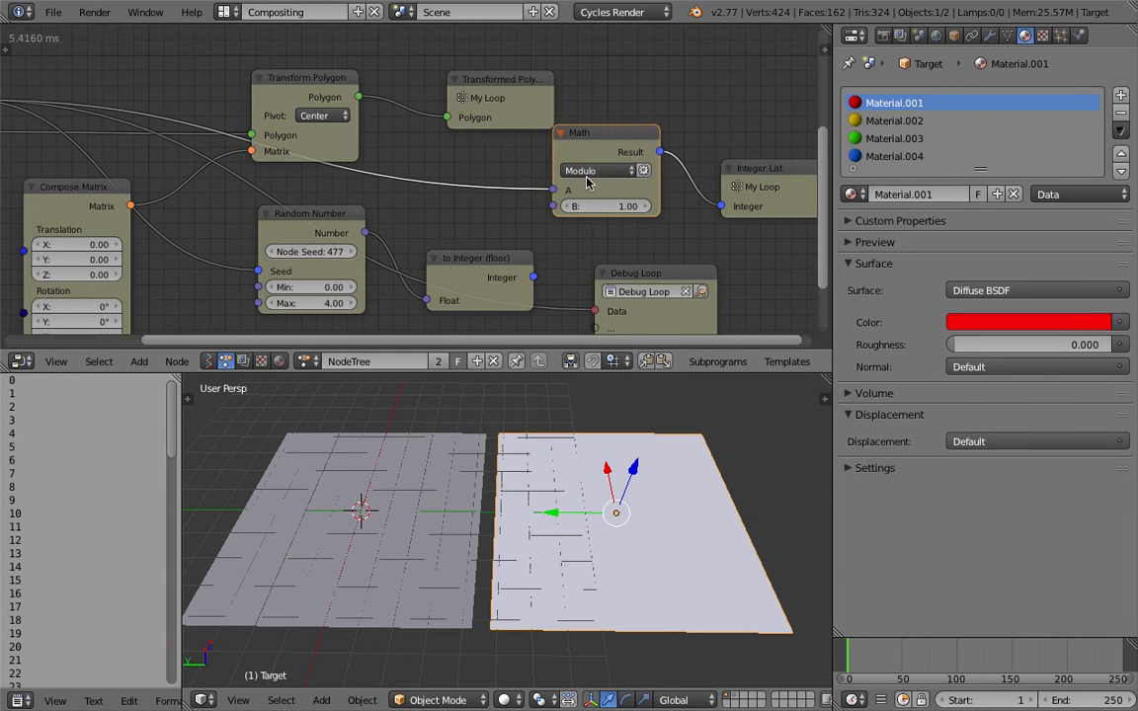
Step: Move the Transformed Polygon node clear of the Math node and set the Math node's B value to 4
{"action": "left_click_drag", "start_coordinate": [513, 92], "coordinate": [464, 69]}
{"action": "scroll", "coordinate": [642, 108], "scroll_direction": "down", "scroll_amount": 3}
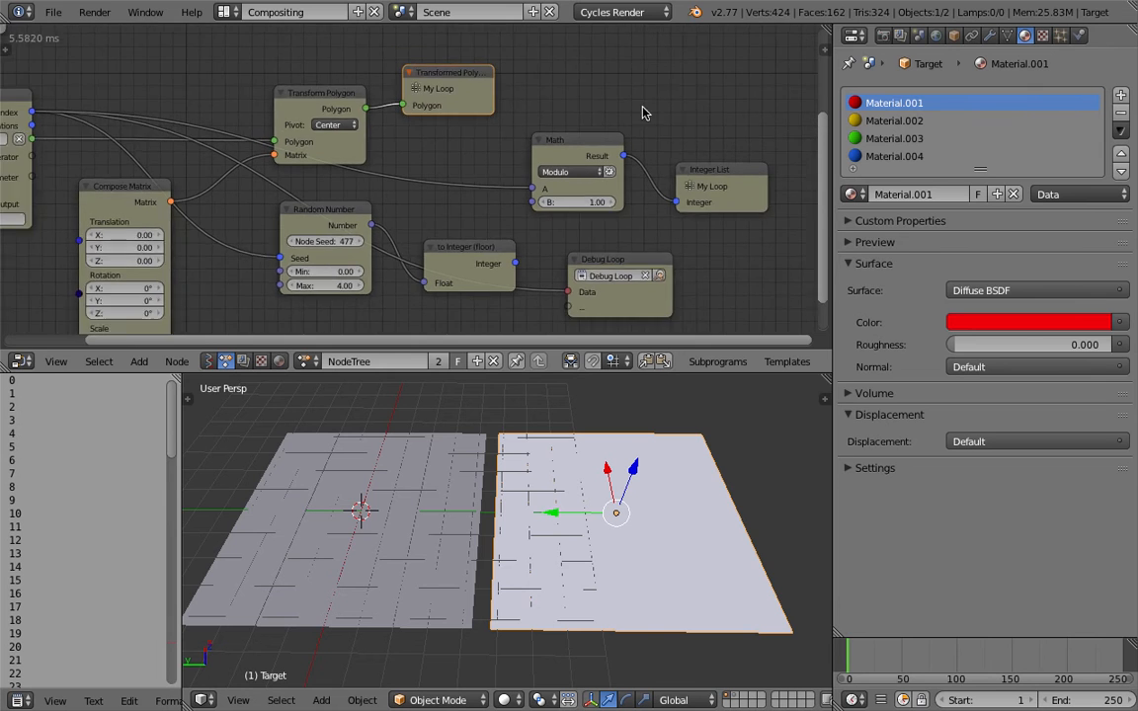
{"action": "left_click", "coordinate": [538, 199]}
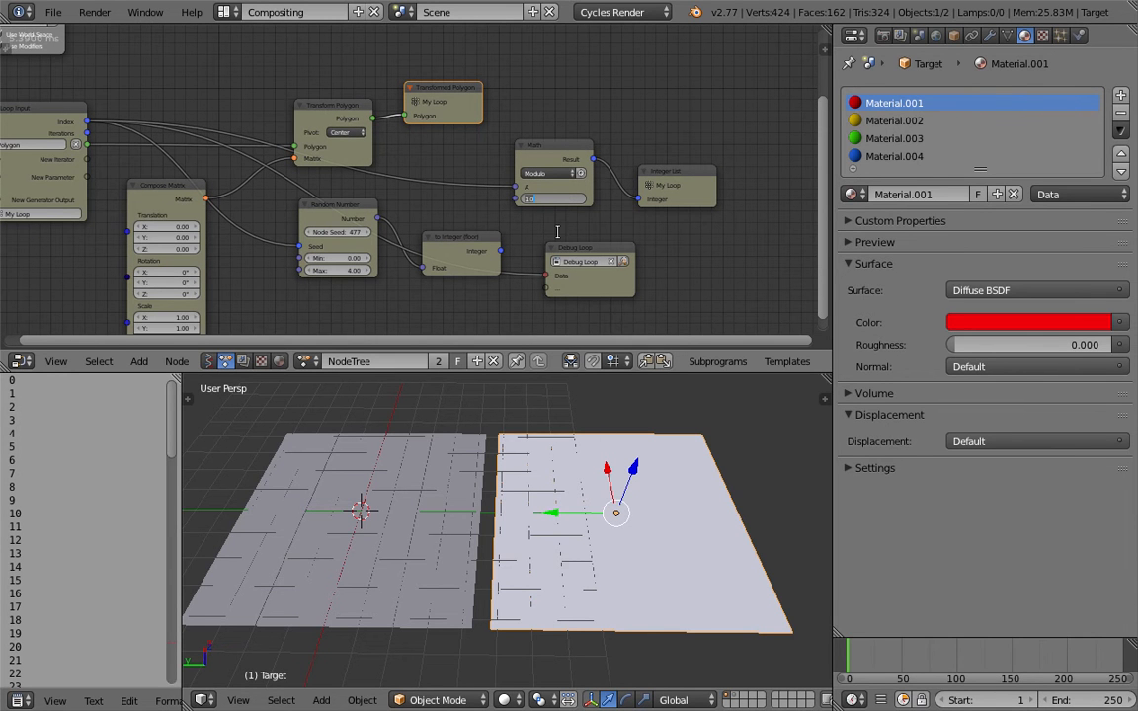
{"action": "type", "text": "4"}
{"action": "key", "text": "Return"}
Step: Space out the Integer List, Transform Polygon and Transformed Polygon nodes around the Math node
{"action": "left_click_drag", "start_coordinate": [675, 179], "coordinate": [691, 171]}
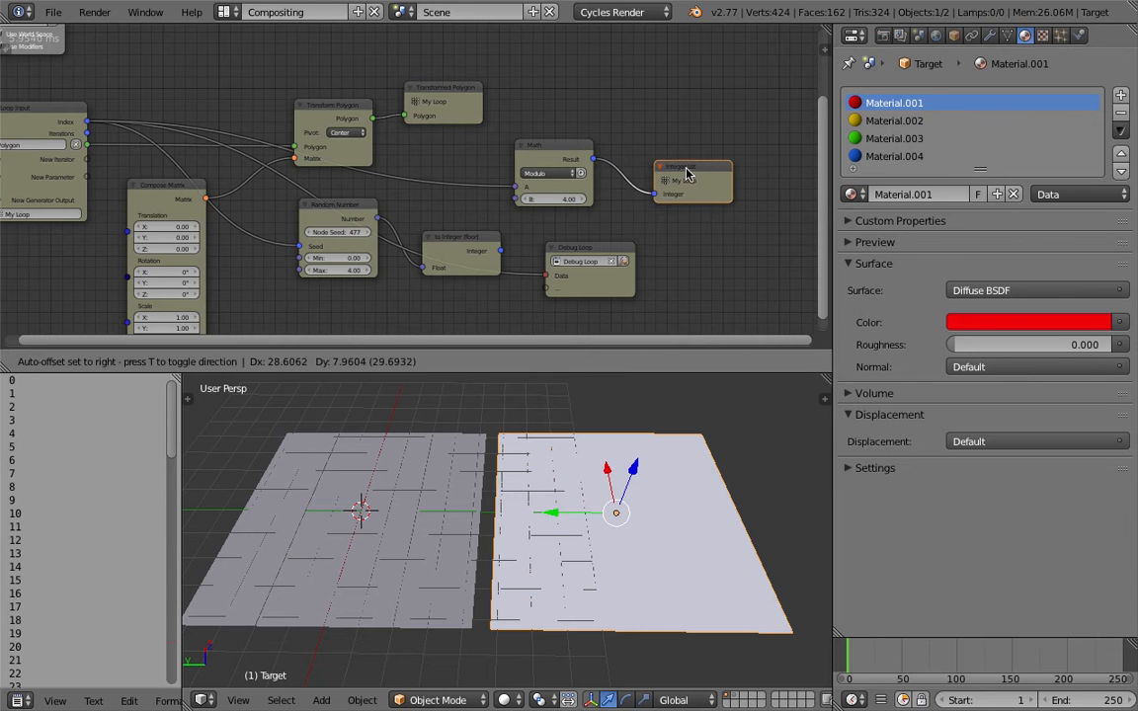
{"action": "left_click_drag", "start_coordinate": [348, 107], "coordinate": [350, 86]}
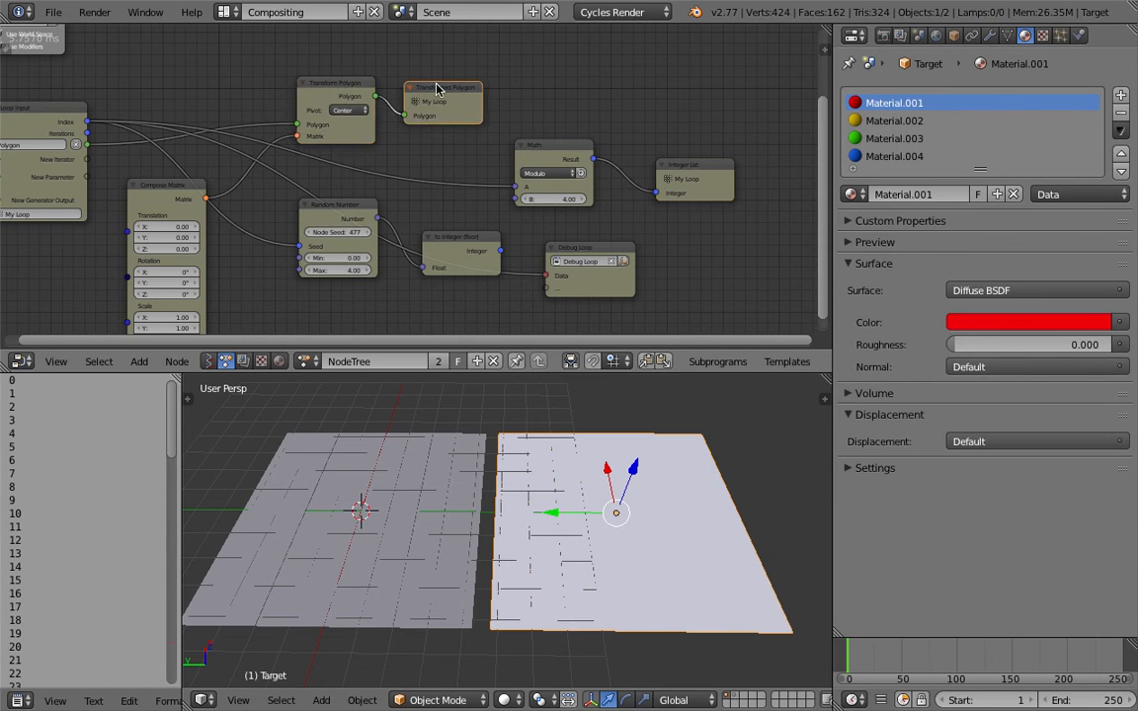
{"action": "left_click_drag", "start_coordinate": [431, 91], "coordinate": [446, 84]}
{"action": "scroll", "coordinate": [306, 120], "scroll_direction": "up", "scroll_amount": 1}
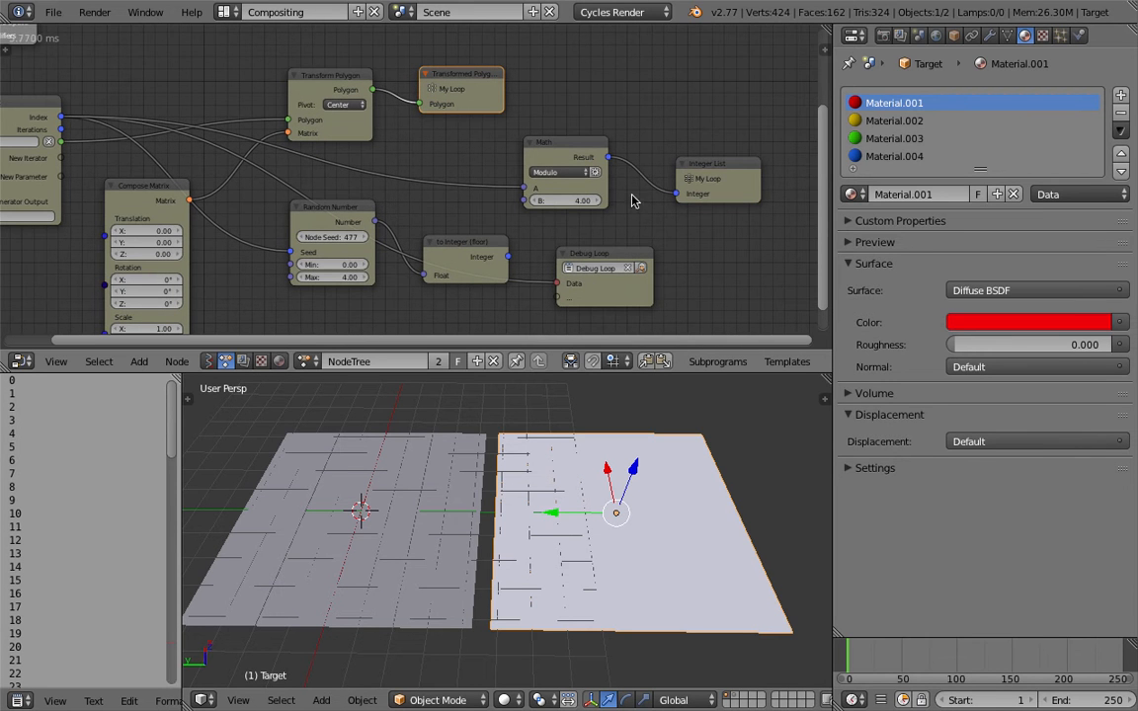
Step: Connect the Math node's Result to the Debug Loop node's Data input and set the viewport shading to Material
{"action": "left_click_drag", "start_coordinate": [609, 158], "coordinate": [558, 281]}
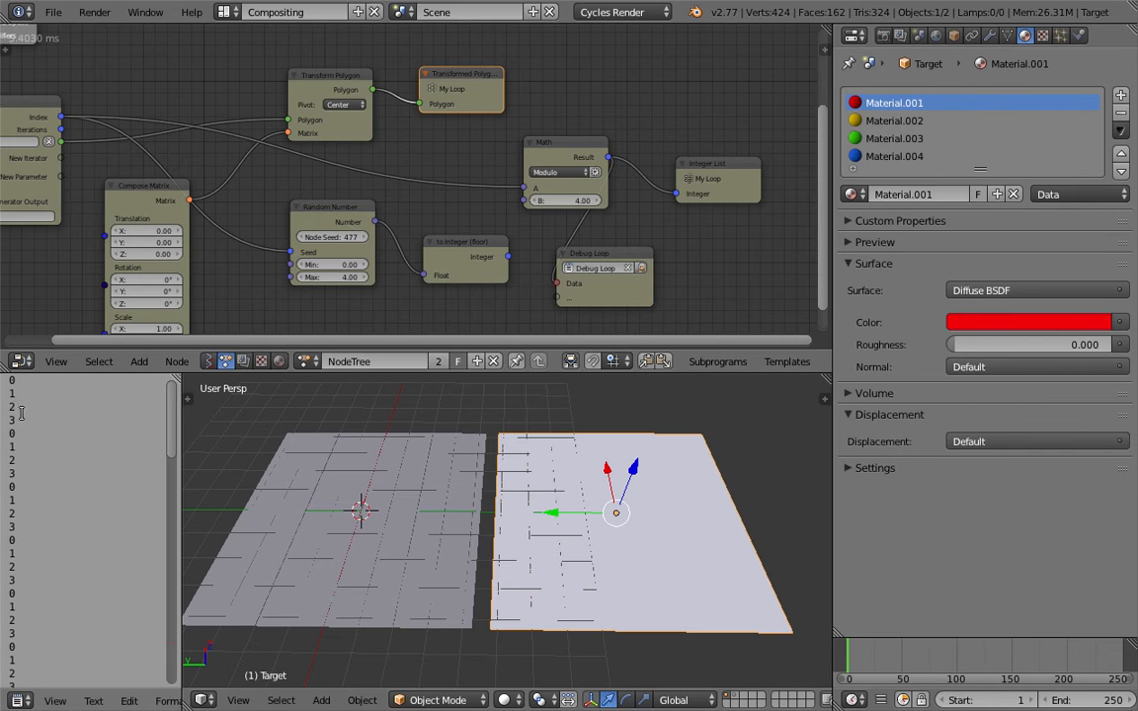
{"action": "left_click", "coordinate": [504, 699]}
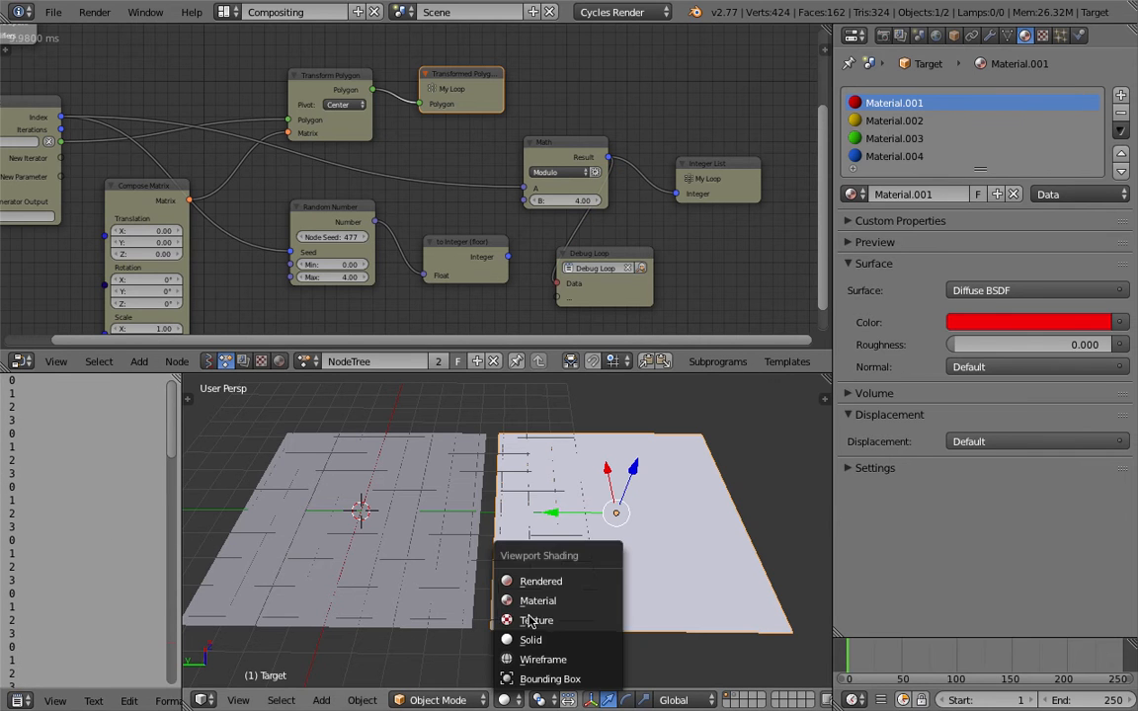
{"action": "left_click", "coordinate": [533, 601]}
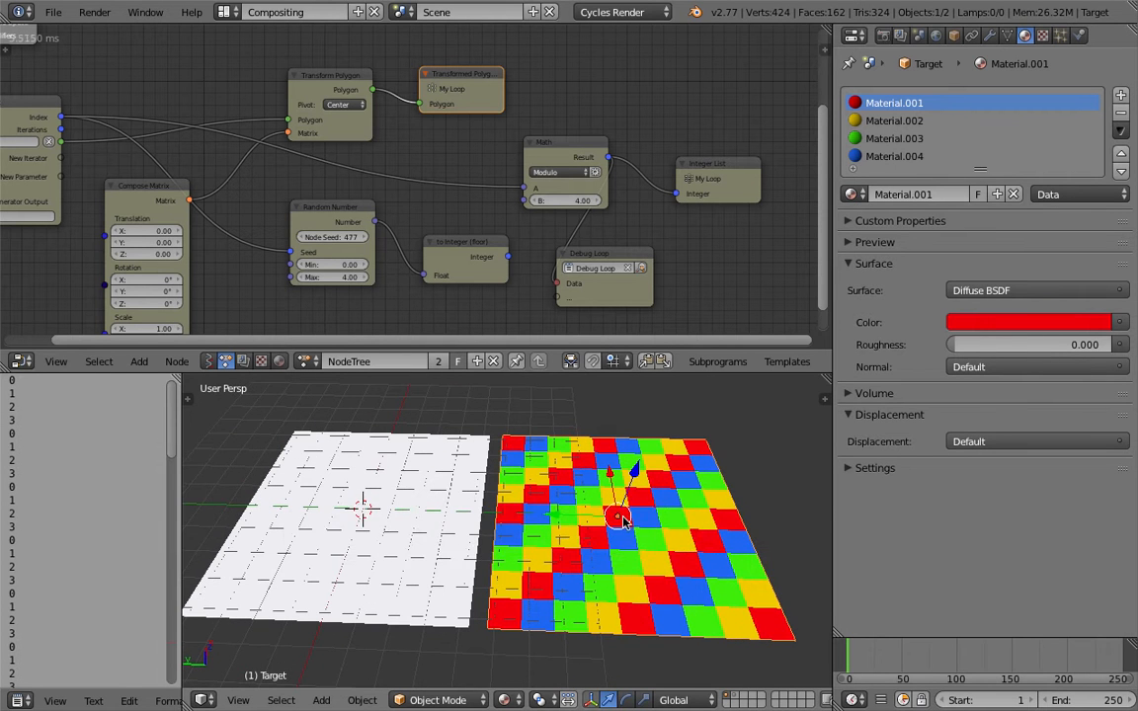
{"action": "scroll", "coordinate": [623, 522], "scroll_direction": "down", "scroll_amount": 2}
Step: Add a second Math node on the link between the Loop Input's Index and the Modulo Math node
{"action": "middle_click_drag", "start_coordinate": [455, 175], "coordinate": [460, 181]}
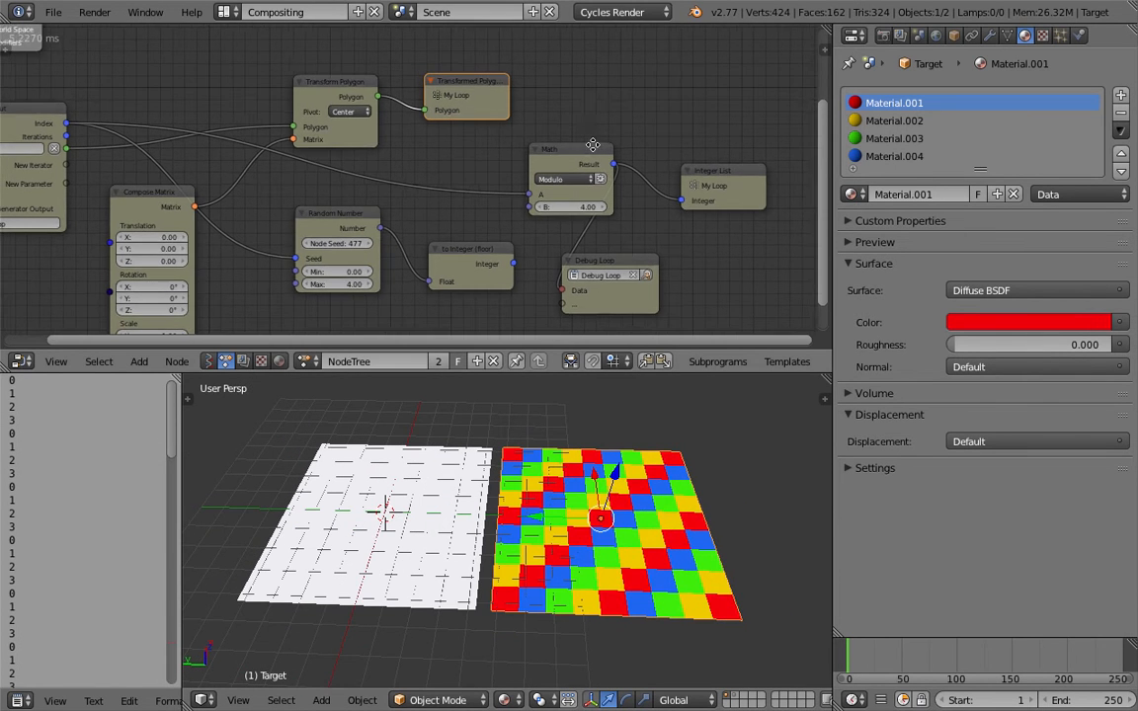
{"action": "middle_click_drag", "start_coordinate": [592, 145], "coordinate": [601, 153]}
{"action": "key", "text": "shift+a"}
{"action": "left_click", "coordinate": [635, 119]}
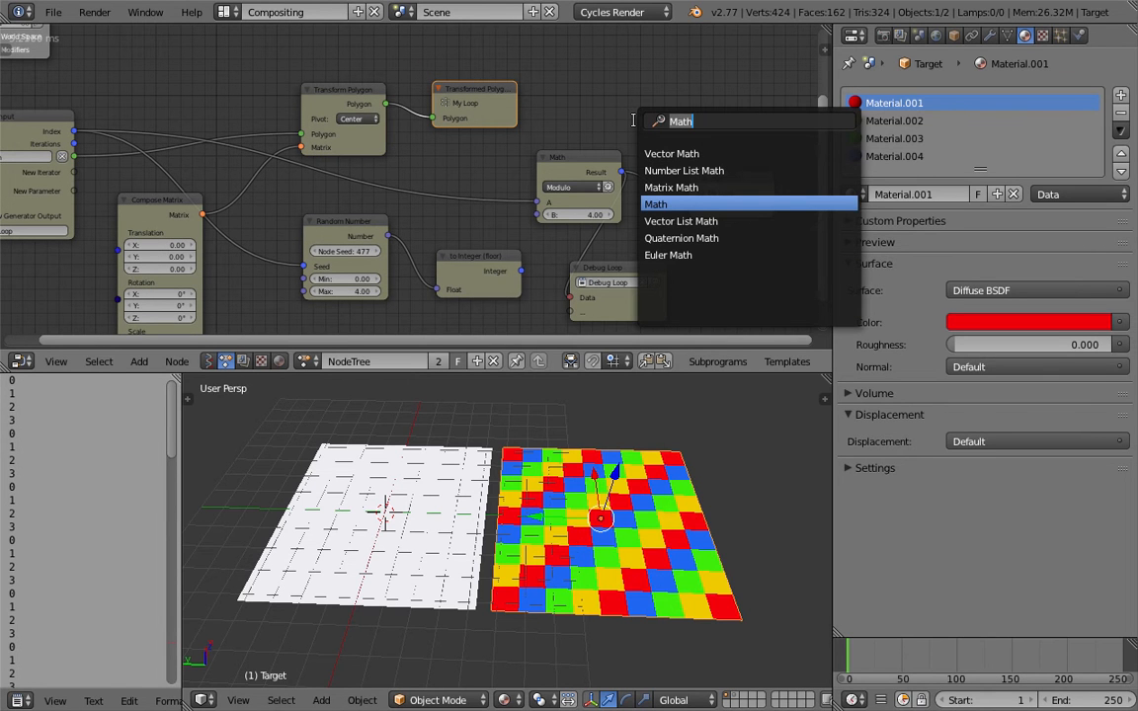
{"action": "type", "text": "off"}
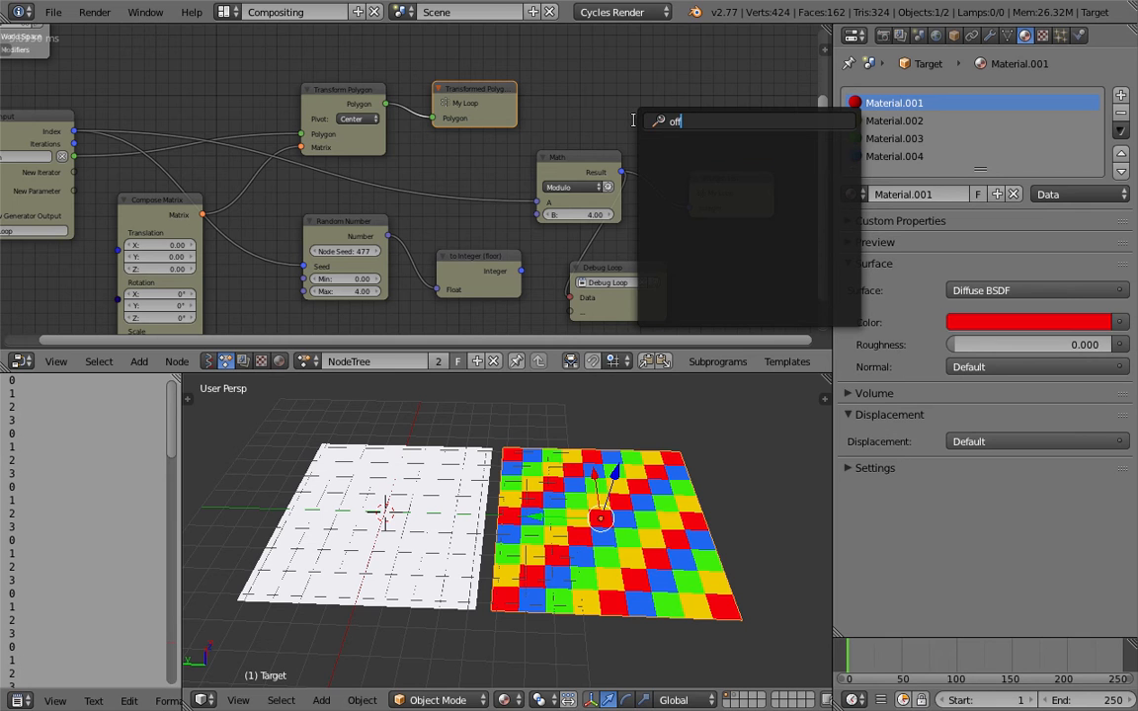
{"action": "type", "text": "s"}
{"action": "key", "text": "BackSpace"}
{"action": "key", "text": "BackSpace"}
{"action": "key", "text": "BackSpace"}
{"action": "key", "text": "BackSpace"}
{"action": "type", "text": "math"}
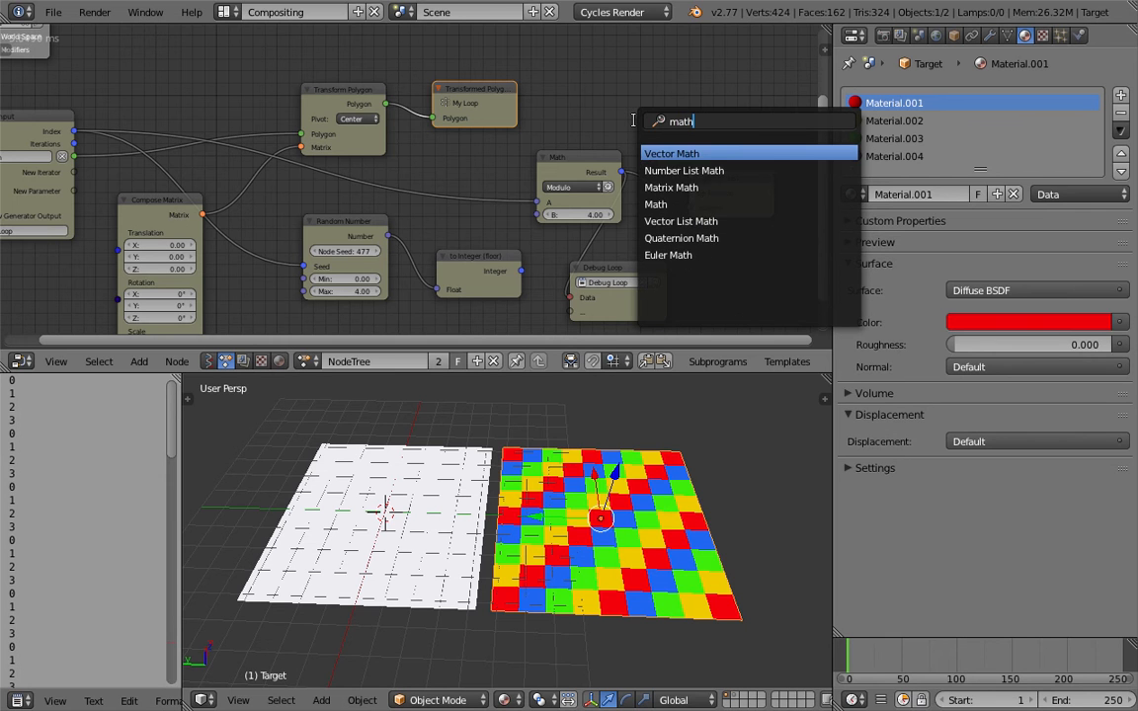
{"action": "key", "text": "Down"}
{"action": "key", "text": "Down"}
{"action": "key", "text": "Down"}
{"action": "key", "text": "Return"}
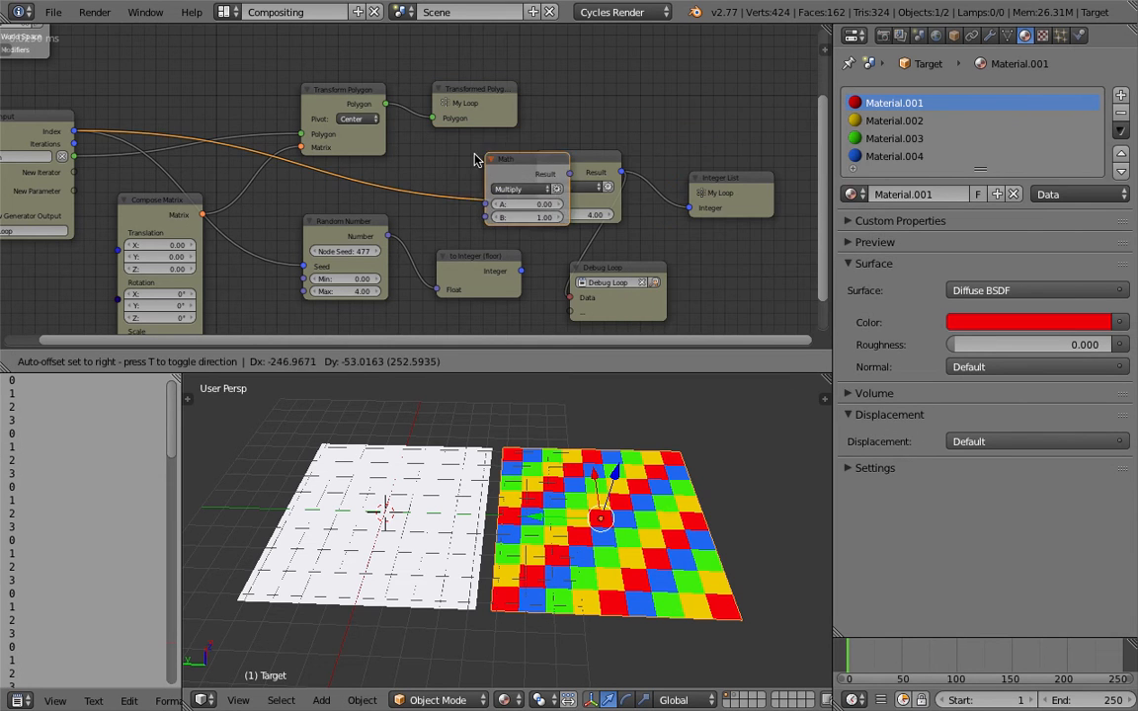
{"action": "left_click", "coordinate": [406, 157]}
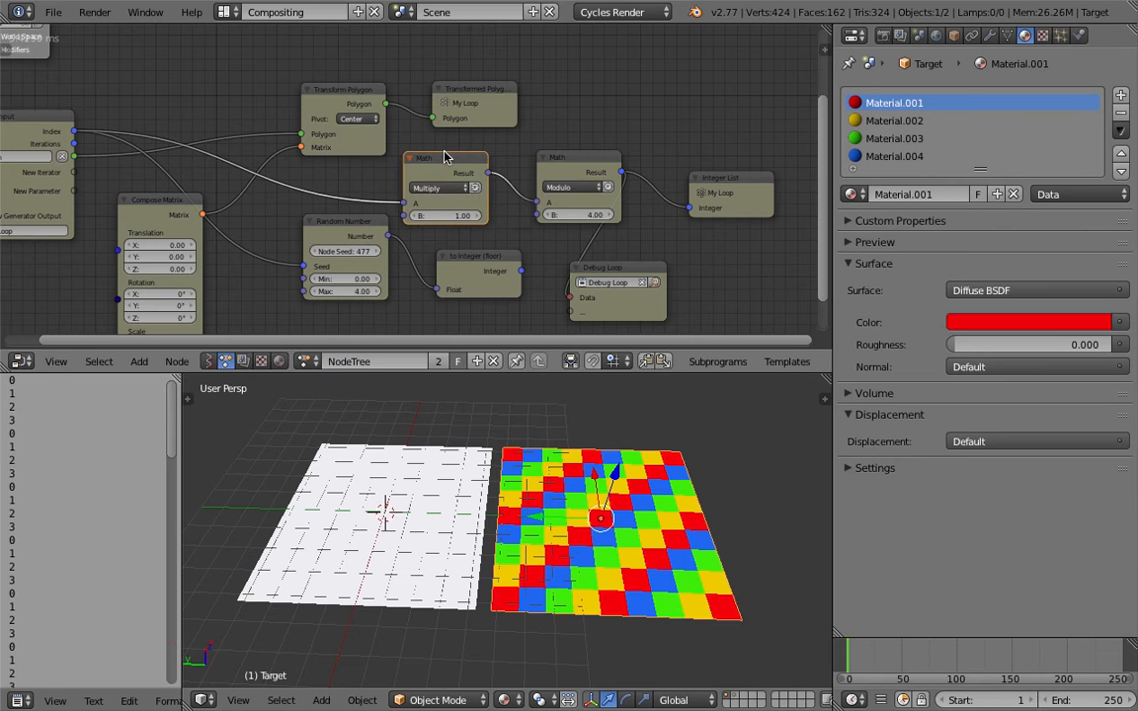
Step: Change the new Math node's operation to Add and adjust its B value to -7.25
{"action": "left_click_drag", "start_coordinate": [449, 216], "coordinate": [591, 216]}
{"action": "left_click", "coordinate": [443, 187]}
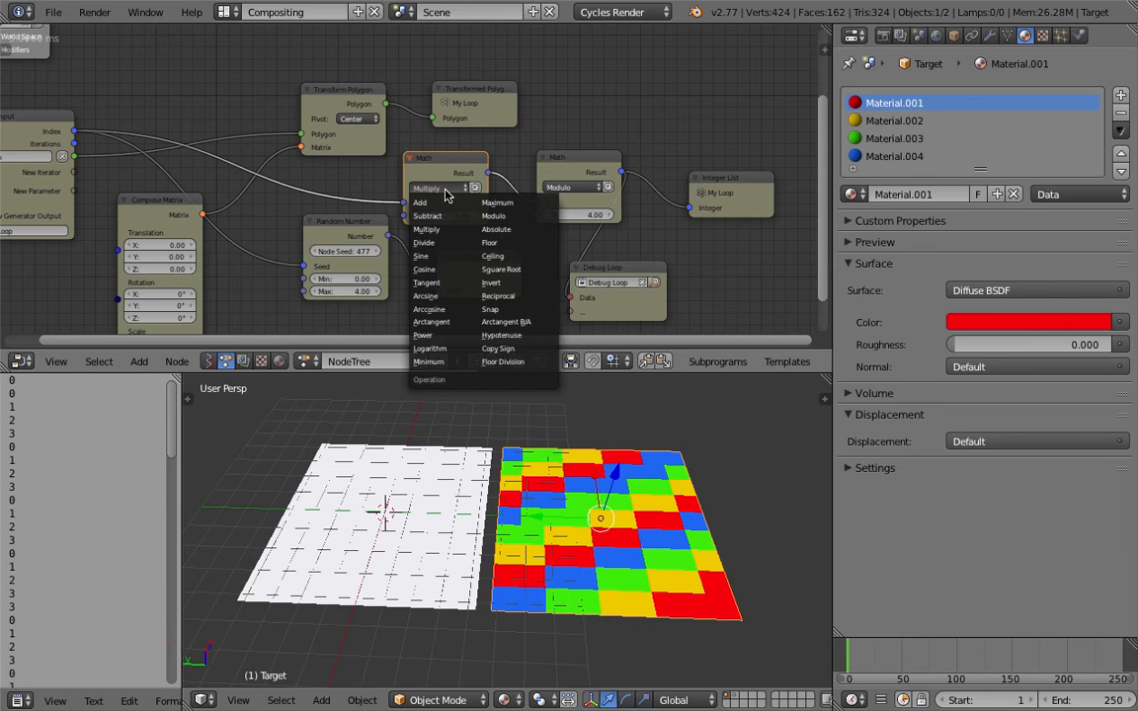
{"action": "left_click", "coordinate": [445, 204]}
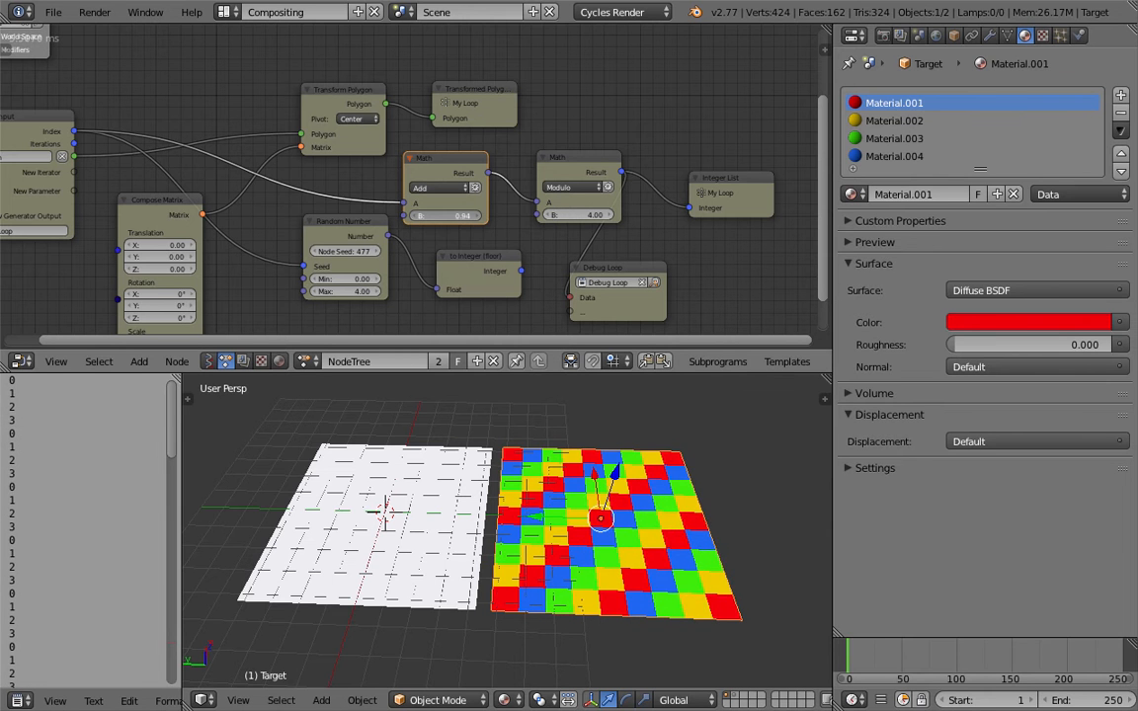
{"action": "mouse_move", "coordinate": [438, 216]}
{"action": "left_mouse_down"}
{"action": "mouse_move", "coordinate": [413, 215]}
{"action": "mouse_move", "coordinate": [464, 215]}
{"action": "mouse_move", "coordinate": [419, 215]}
{"action": "left_mouse_up"}
{"action": "middle_click_drag", "start_coordinate": [559, 521], "coordinate": [538, 511]}
{"action": "scroll", "coordinate": [539, 510], "scroll_direction": "down", "scroll_amount": 2}
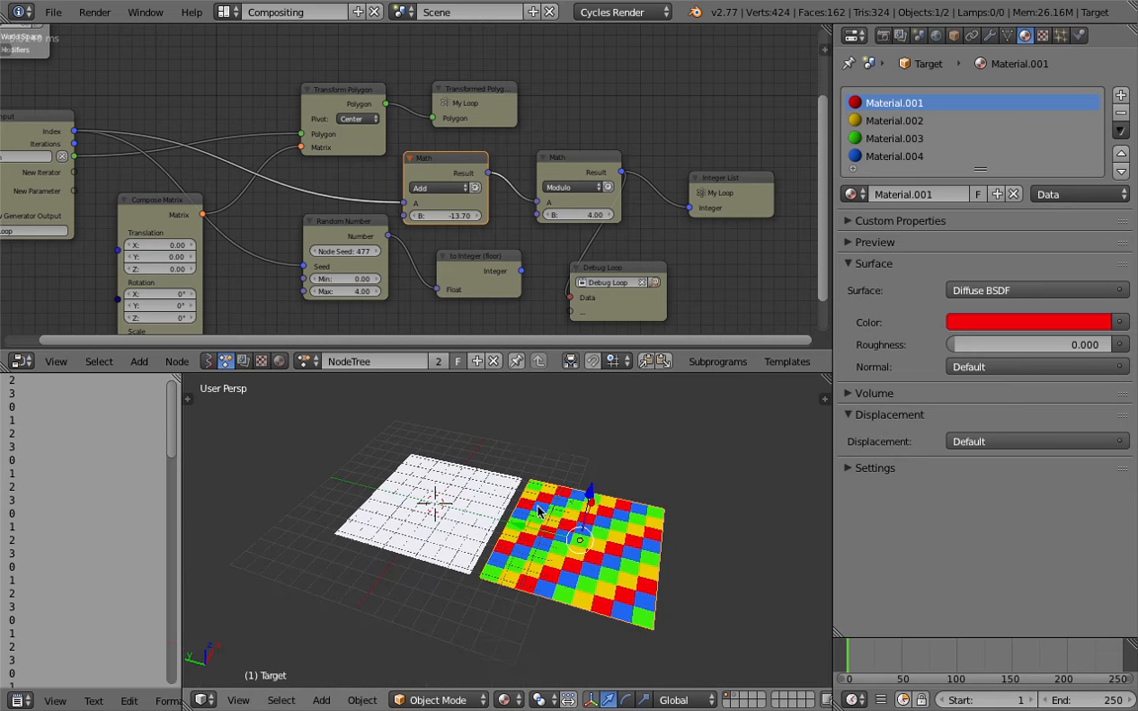
{"action": "left_click", "coordinate": [634, 474]}
{"action": "middle_click_drag", "start_coordinate": [634, 475], "coordinate": [666, 457]}
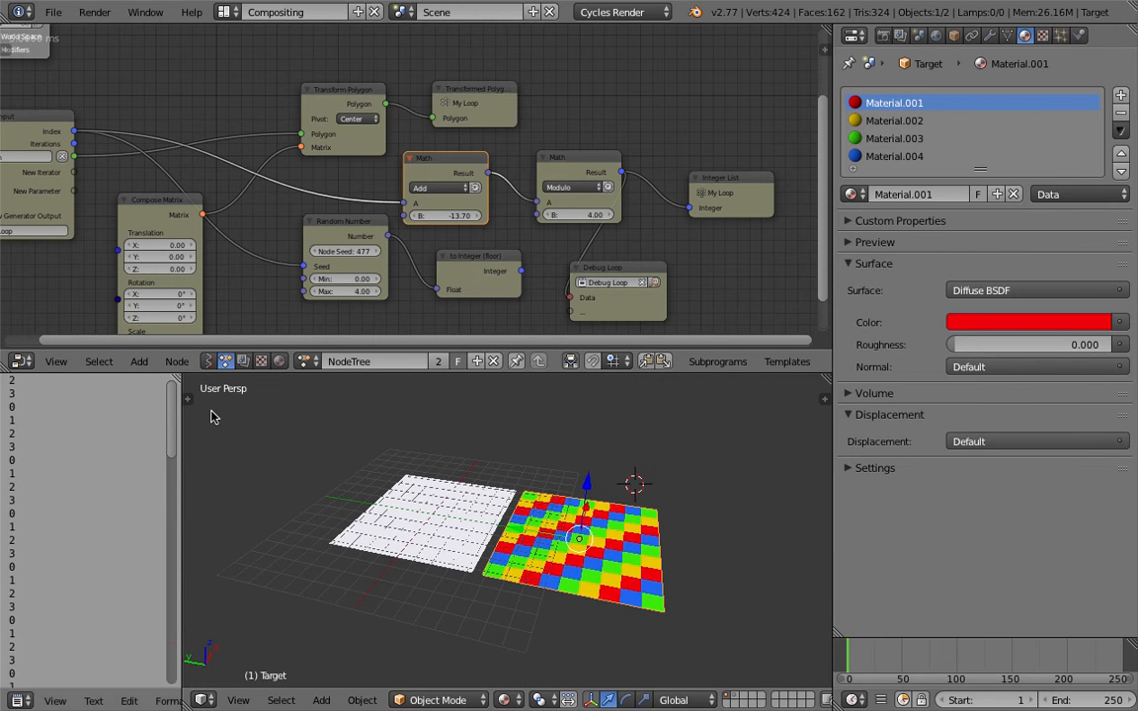
{"action": "left_click_drag", "start_coordinate": [447, 215], "coordinate": [531, 215]}
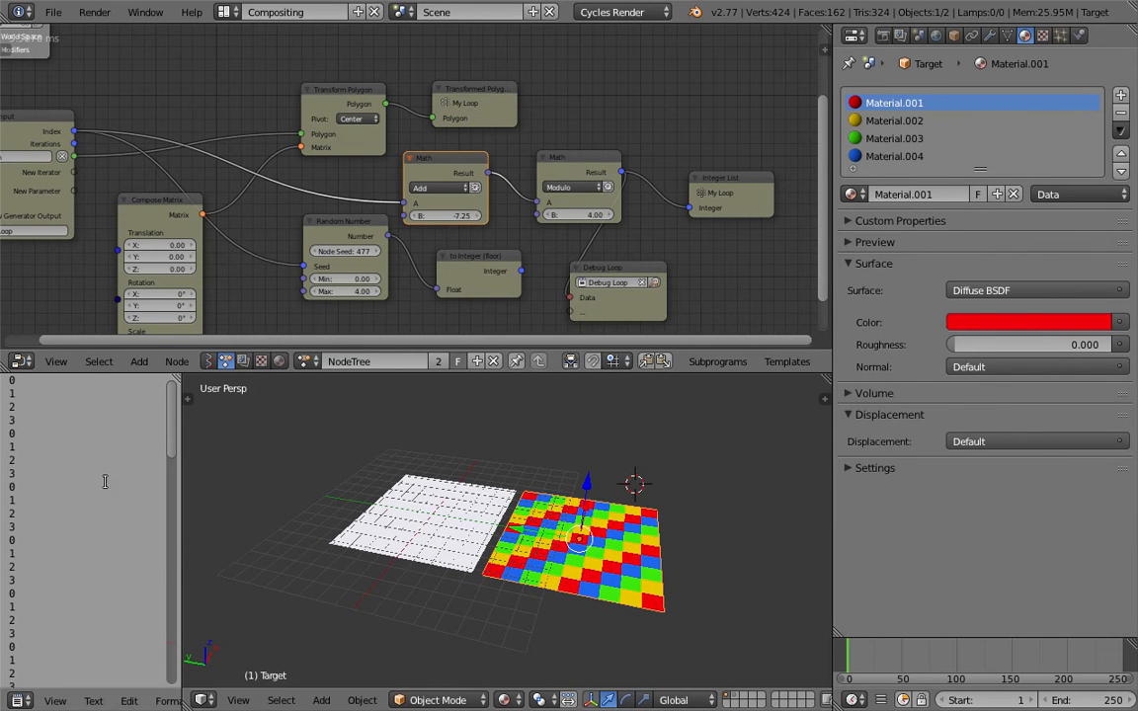
Step: Show the properties sidebar in the 3D viewport
{"action": "scroll", "coordinate": [642, 477], "scroll_direction": "up", "scroll_amount": 3}
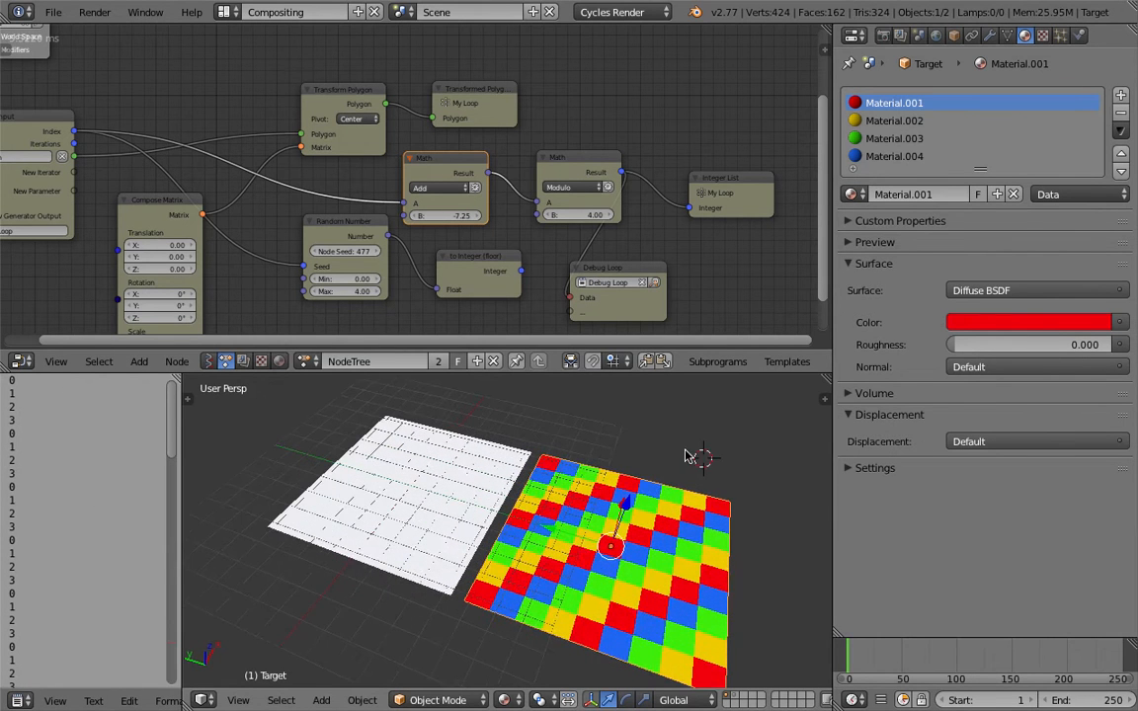
{"action": "middle_click_drag", "start_coordinate": [689, 455], "coordinate": [682, 448], "text": "shift"}
{"action": "left_click", "coordinate": [822, 398]}
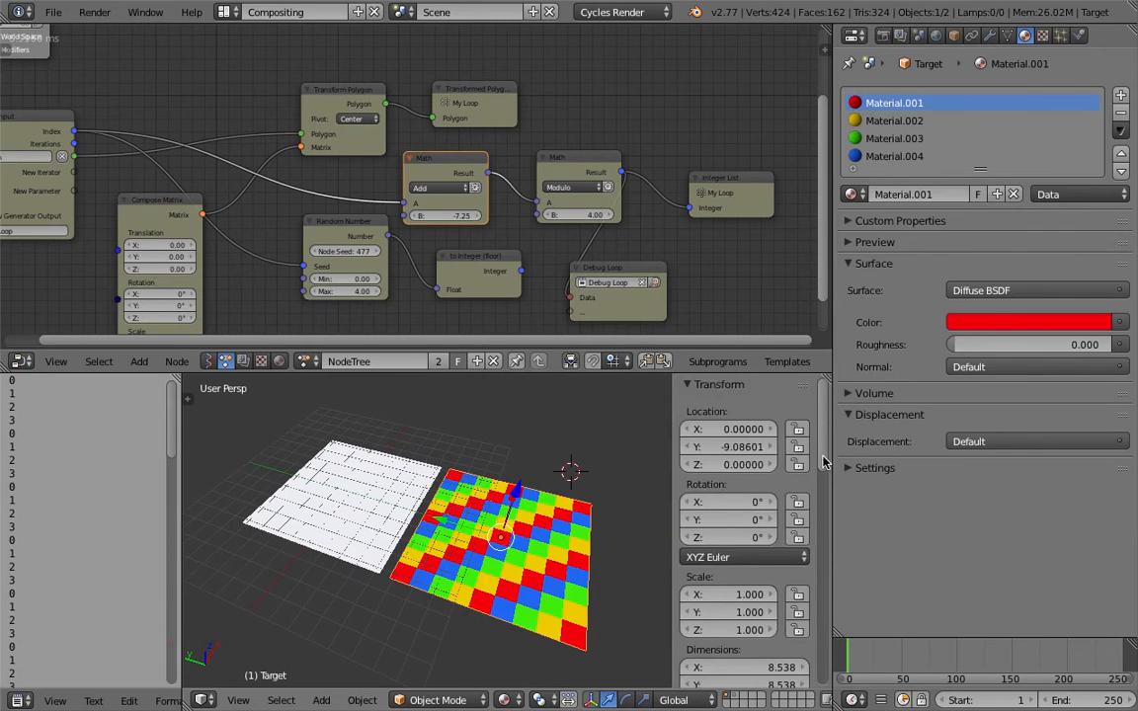
{"action": "mouse_move", "coordinate": [823, 461]}
{"action": "left_mouse_down"}
{"action": "mouse_move", "coordinate": [834, 704]}
{"action": "mouse_move", "coordinate": [825, 373]}
{"action": "left_mouse_up"}
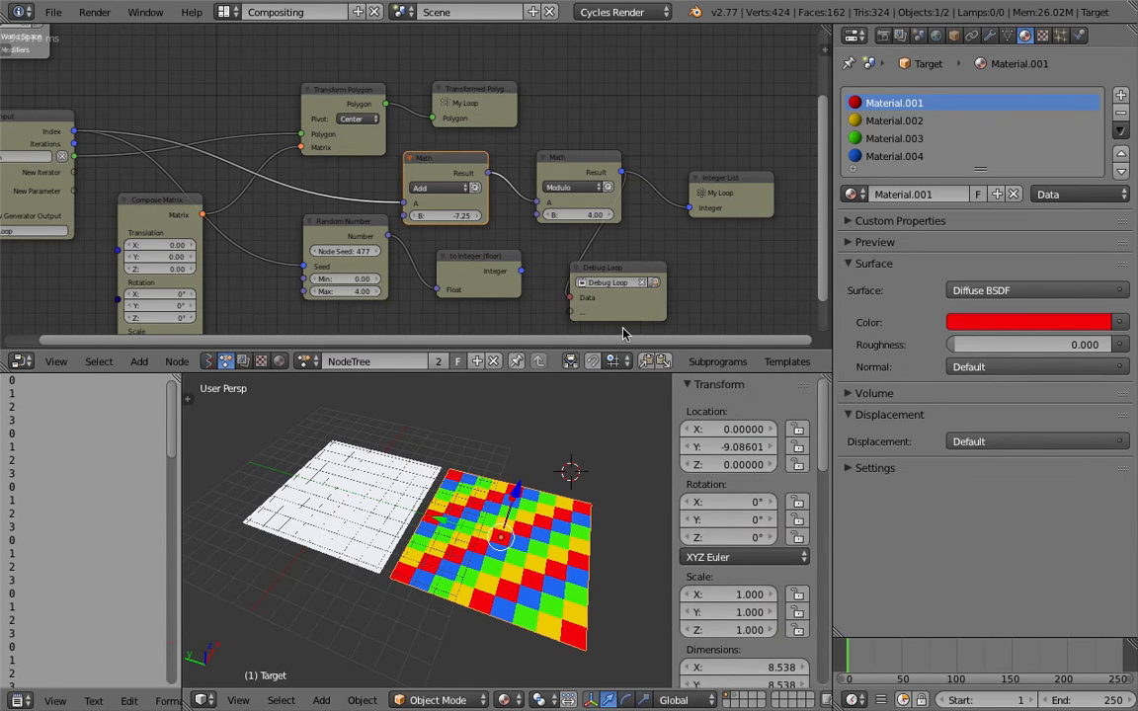
Step: Delete the Random Number and to Integer (floor) nodes and shift the Compose Matrix node slightly upwards
{"action": "scroll", "coordinate": [458, 117], "scroll_direction": "down", "scroll_amount": 1}
{"action": "left_click", "coordinate": [458, 240]}
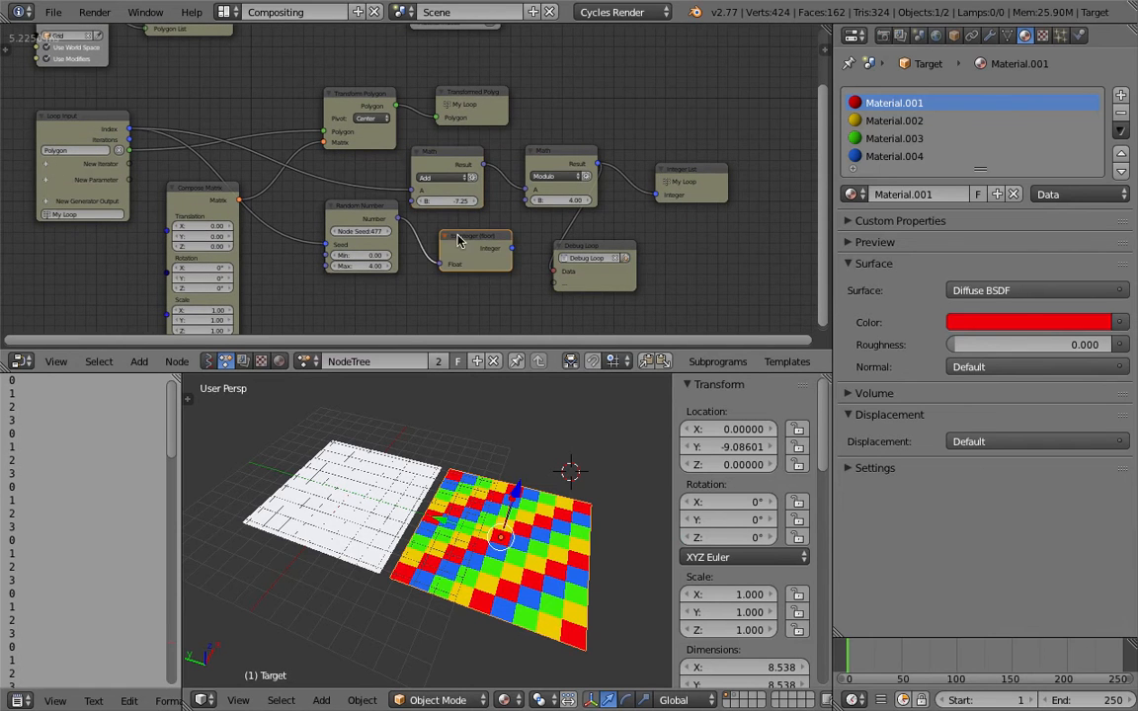
{"action": "left_click", "coordinate": [367, 210], "text": "shift"}
{"action": "key", "text": "x"}
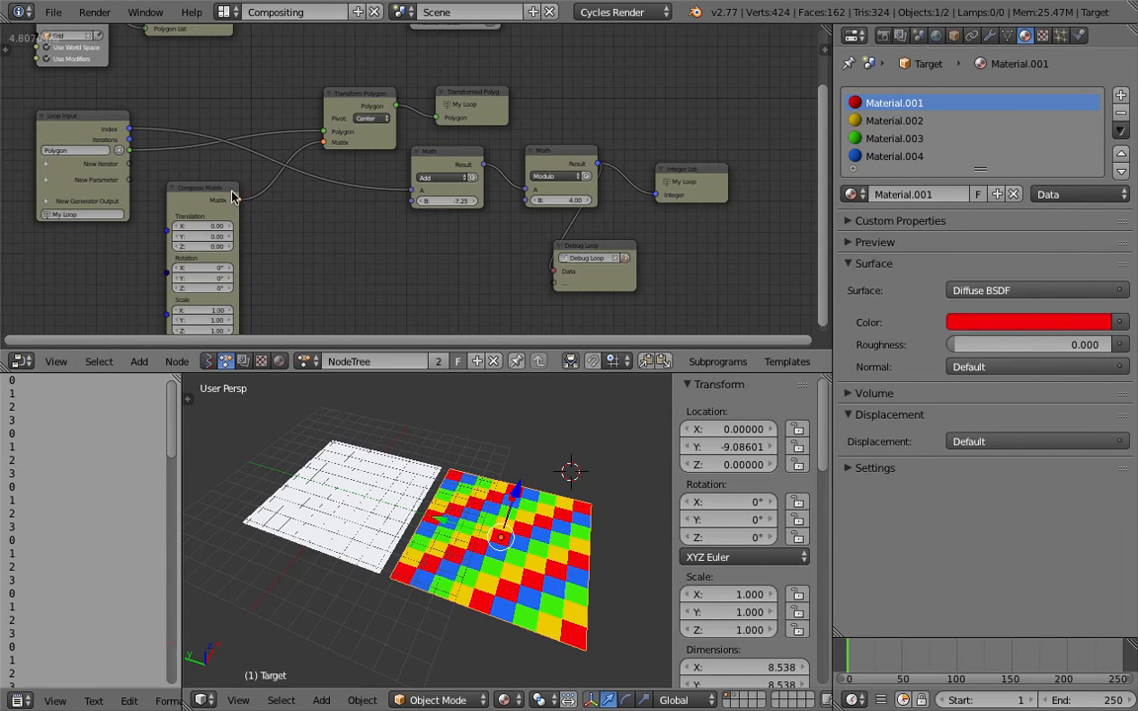
{"action": "left_click_drag", "start_coordinate": [228, 191], "coordinate": [233, 174]}
{"action": "scroll", "coordinate": [311, 188], "scroll_direction": "down", "scroll_amount": 1}
{"action": "middle_click_drag", "start_coordinate": [315, 188], "coordinate": [386, 215]}
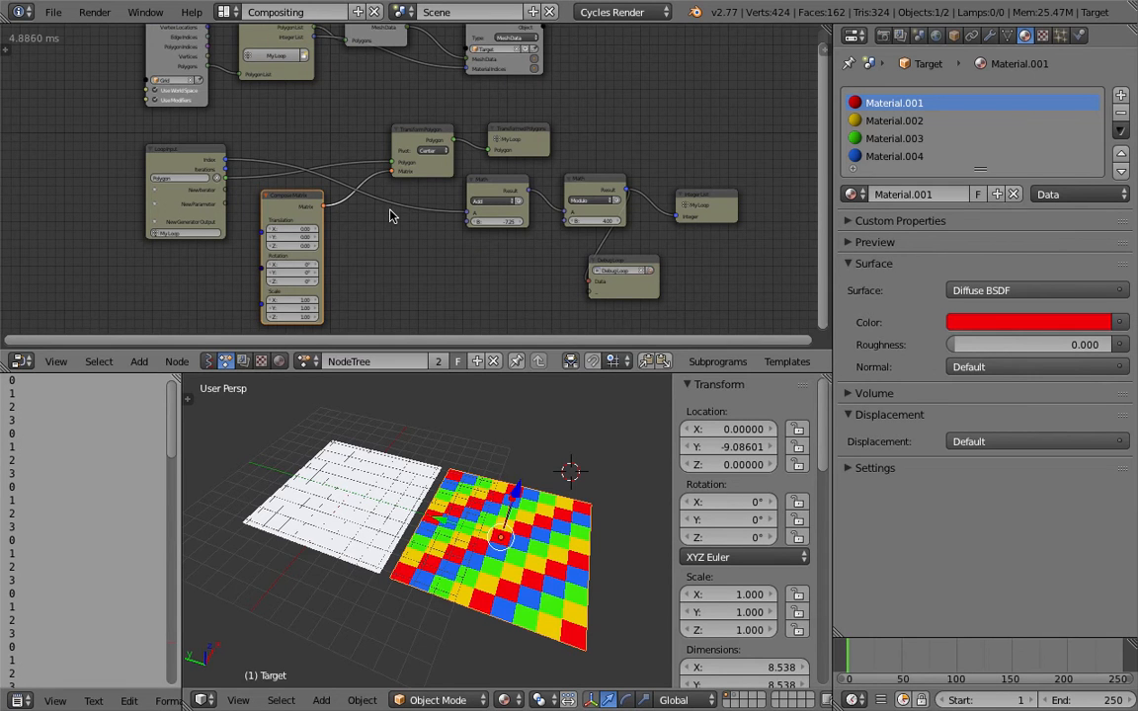
Step: Examine the Target grid's colour pattern from several angles and check its modifier and material properties
{"action": "middle_click_drag", "start_coordinate": [325, 526], "coordinate": [363, 493]}
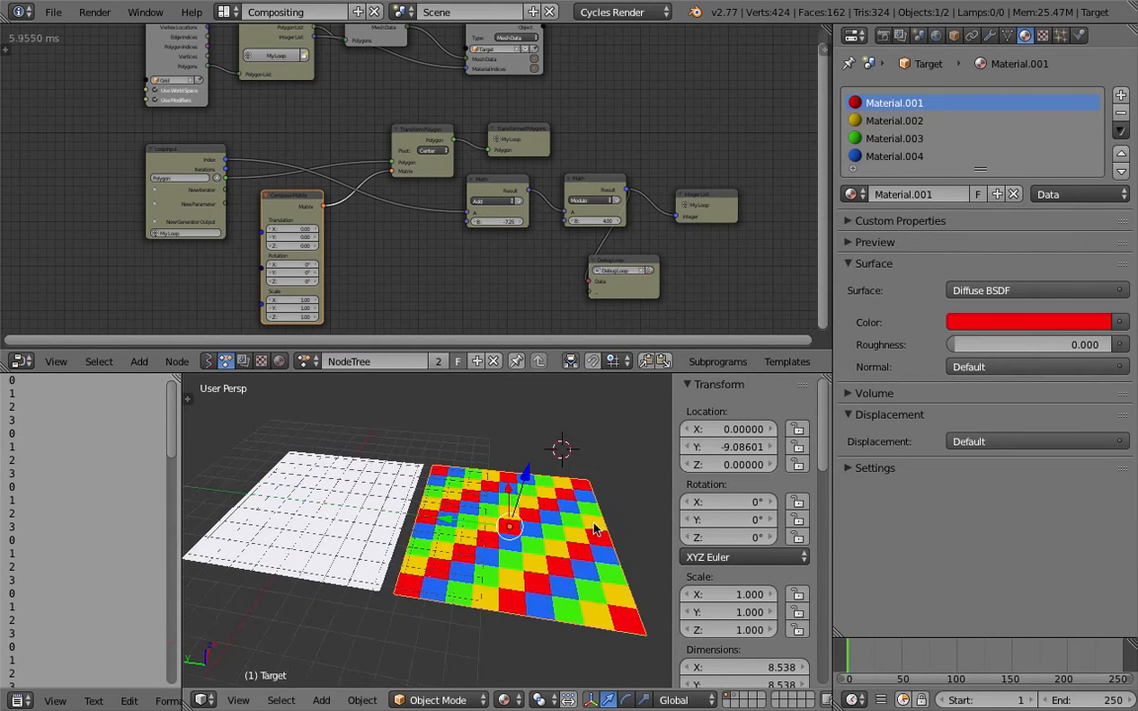
{"action": "left_click", "coordinate": [990, 37]}
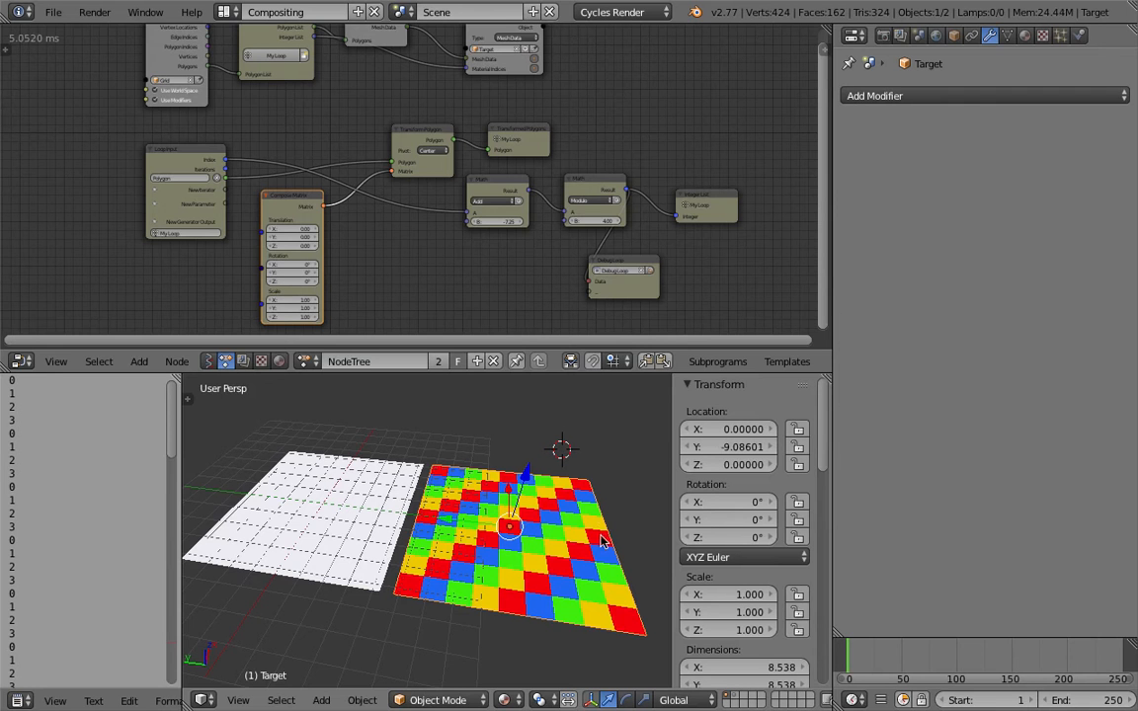
{"action": "middle_click_drag", "start_coordinate": [552, 533], "coordinate": [574, 593]}
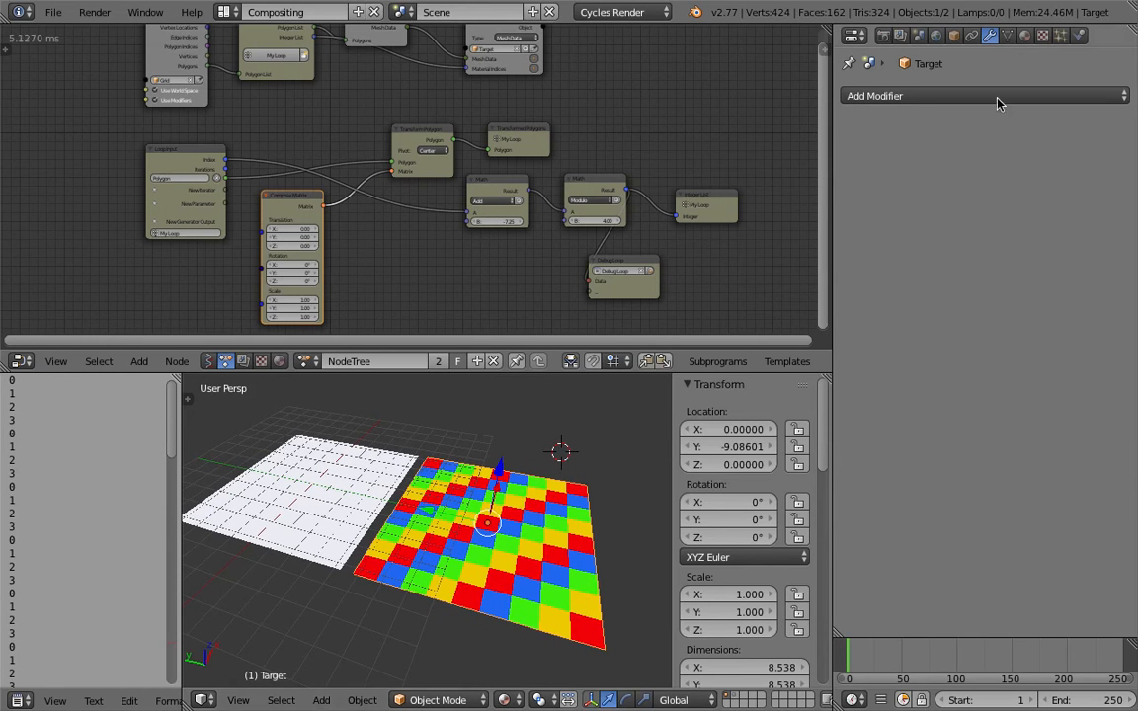
{"action": "left_click", "coordinate": [1024, 40]}
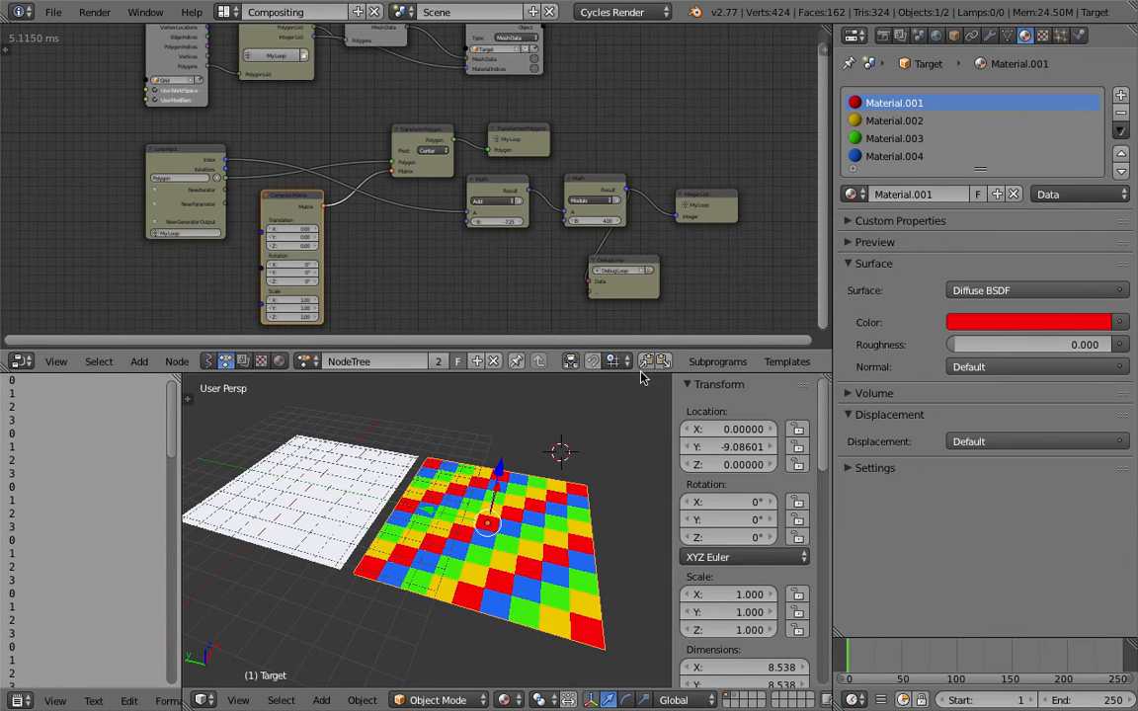
{"action": "middle_click_drag", "start_coordinate": [489, 447], "coordinate": [568, 524]}
{"action": "left_click", "coordinate": [619, 473]}
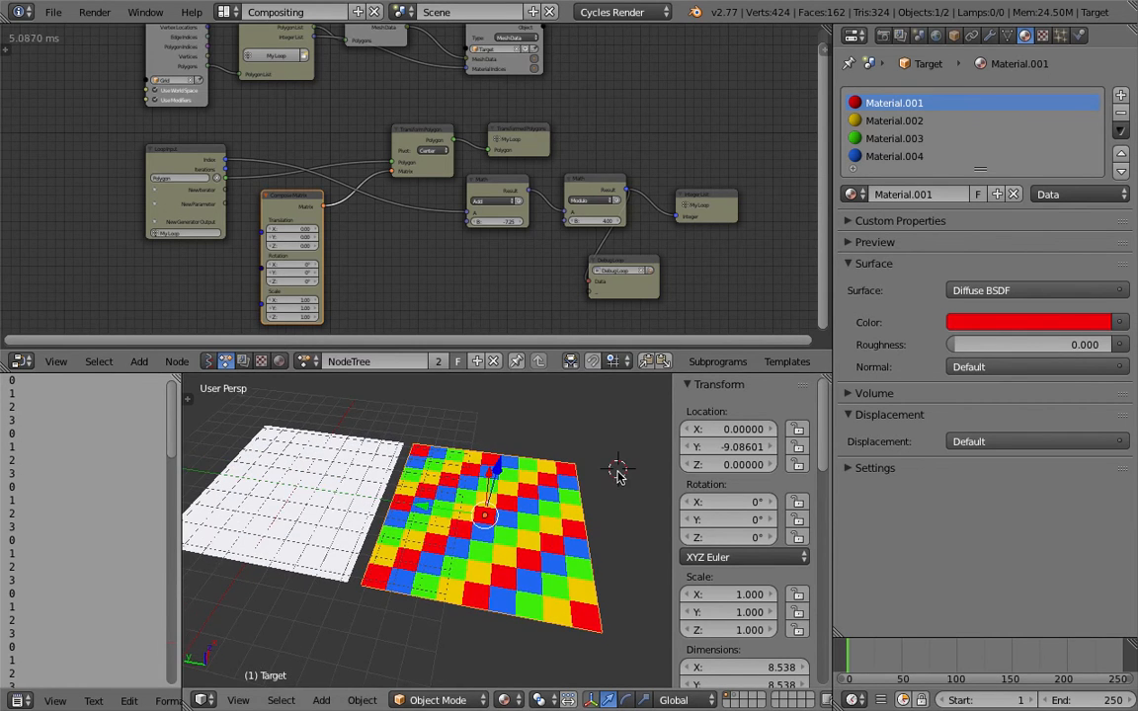
{"action": "scroll", "coordinate": [610, 482], "scroll_direction": "up", "scroll_amount": 2}
{"action": "middle_click_drag", "start_coordinate": [608, 481], "coordinate": [502, 442]}
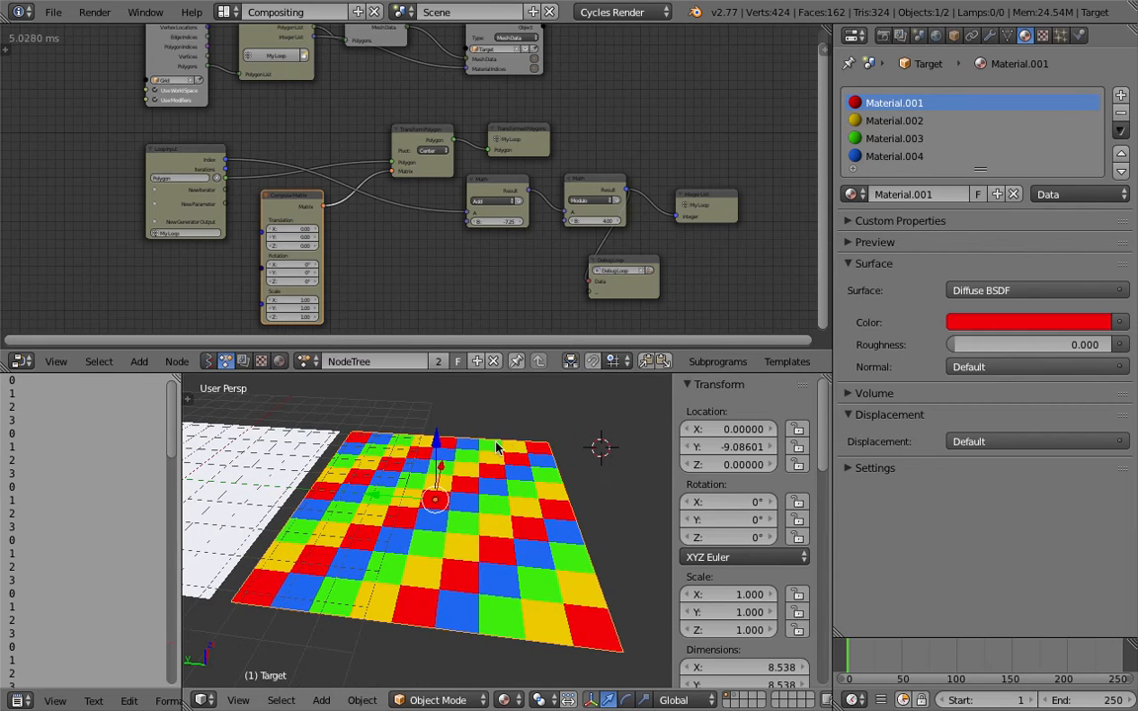
{"action": "scroll", "coordinate": [497, 447], "scroll_direction": "down", "scroll_amount": 1}
Step: Move the Debug Loop node beneath the Integer List node and raise the Integer List node to separate the two
{"action": "middle_click_drag", "start_coordinate": [396, 284], "coordinate": [352, 279]}
{"action": "scroll", "coordinate": [352, 280], "scroll_direction": "up", "scroll_amount": 2}
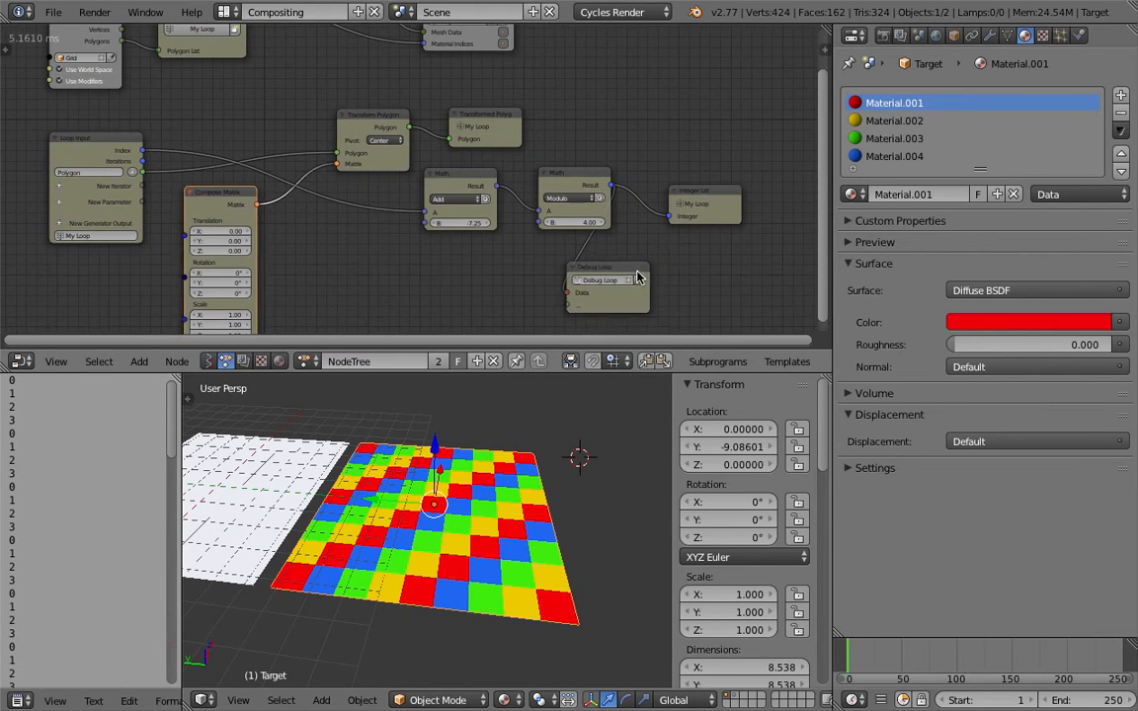
{"action": "left_click_drag", "start_coordinate": [637, 277], "coordinate": [723, 261]}
{"action": "left_click", "coordinate": [708, 198]}
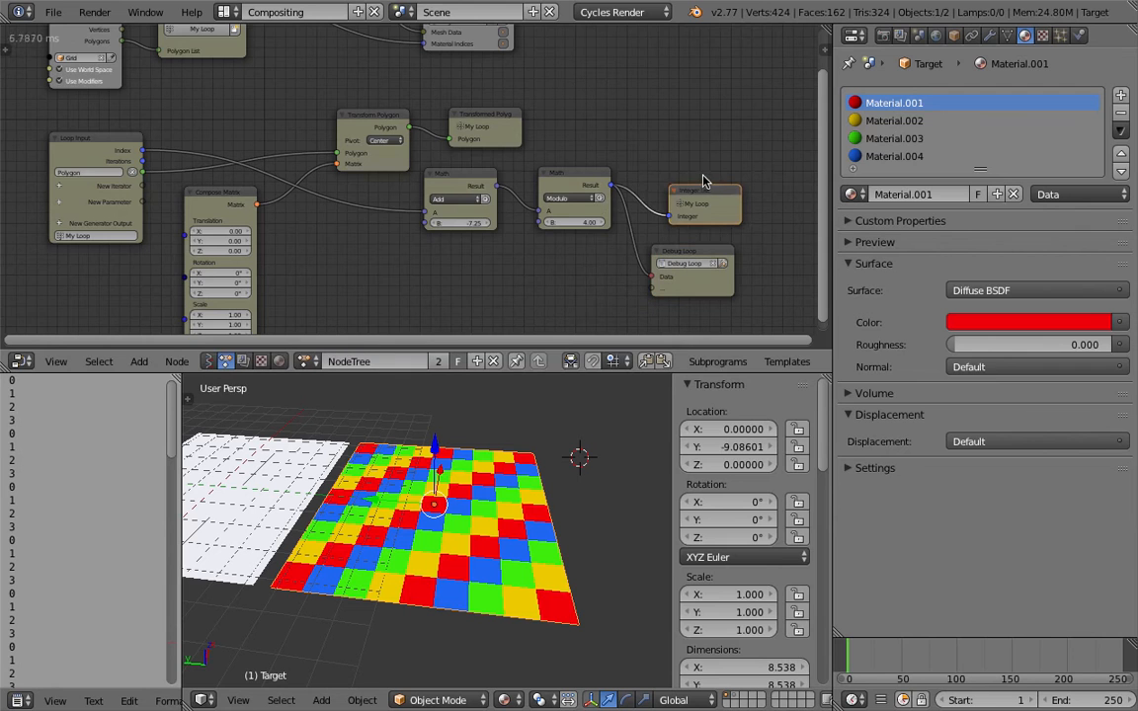
{"action": "left_click_drag", "start_coordinate": [704, 175], "coordinate": [699, 175]}
{"action": "middle_click_drag", "start_coordinate": [663, 145], "coordinate": [597, 140]}
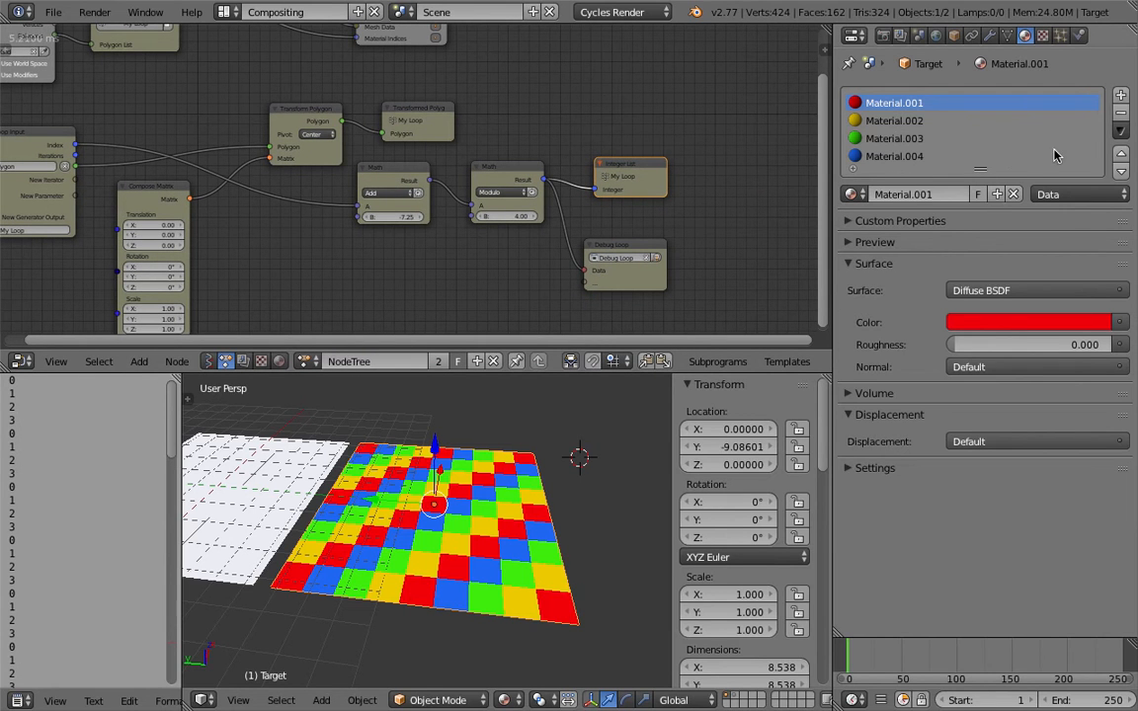
Step: Enlarge the Target object's material slot list and add two empty slots to it
{"action": "left_click_drag", "start_coordinate": [981, 173], "coordinate": [980, 246]}
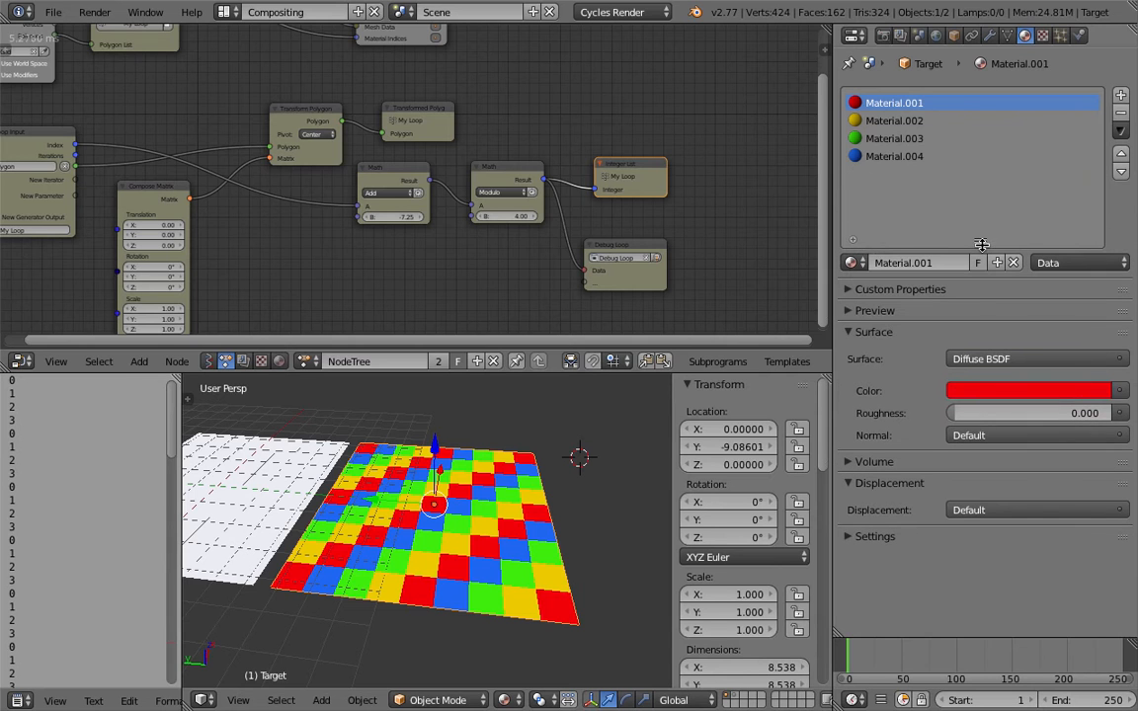
{"action": "left_click", "coordinate": [1121, 96]}
{"action": "left_click", "coordinate": [1121, 96]}
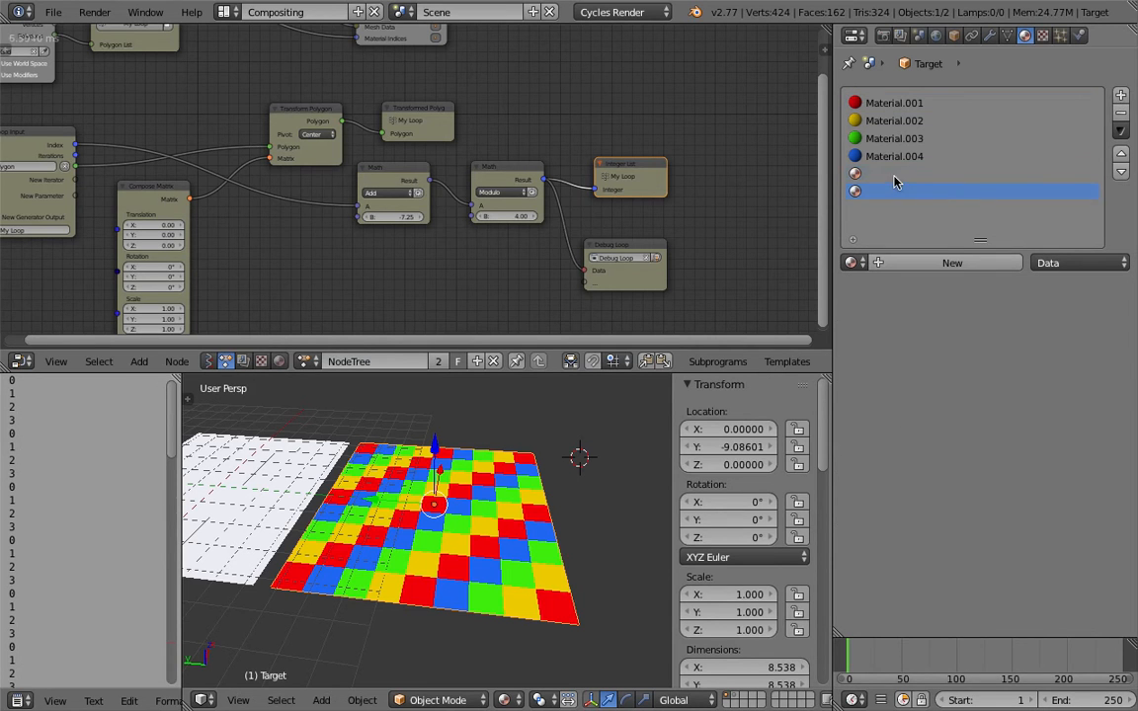
Step: Create a new material in the fifth slot and set its diffuse colour to a cyan-blue
{"action": "left_click", "coordinate": [893, 177]}
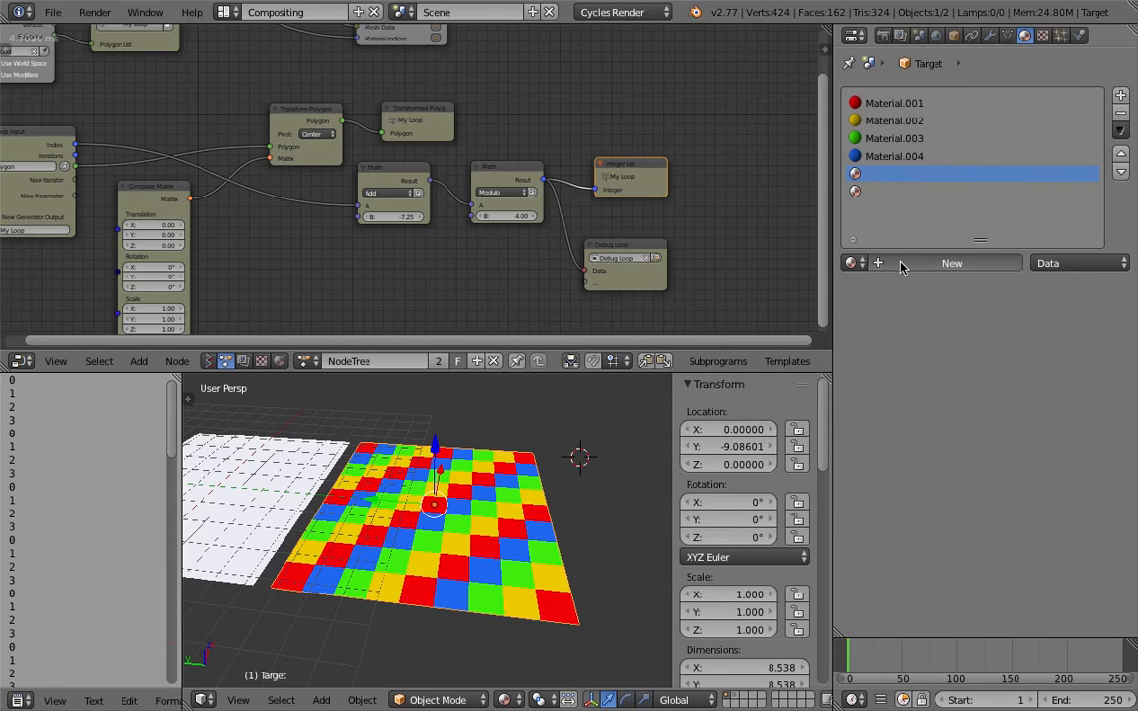
{"action": "left_click", "coordinate": [902, 262]}
{"action": "left_click", "coordinate": [997, 391]}
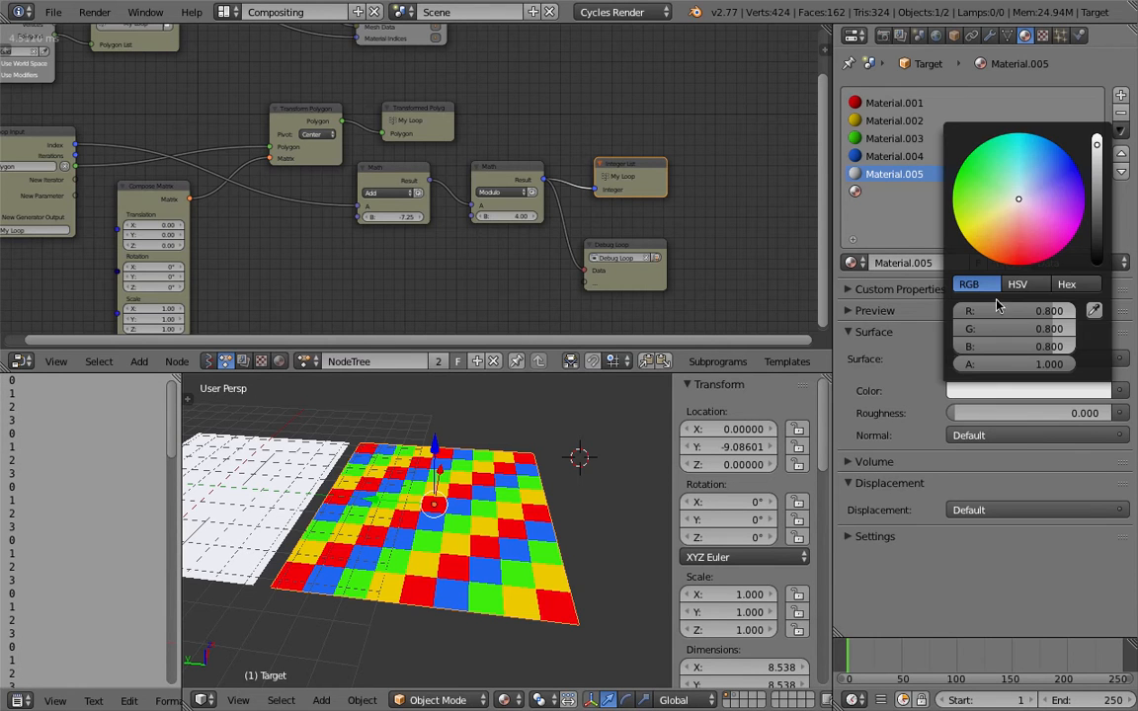
{"action": "left_click", "coordinate": [1024, 192]}
{"action": "left_click_drag", "start_coordinate": [1024, 192], "coordinate": [1030, 134]}
Step: Create an orange-red material in the last empty slot and move that slot up above Material.004
{"action": "left_click", "coordinate": [875, 189]}
{"action": "left_click", "coordinate": [924, 261]}
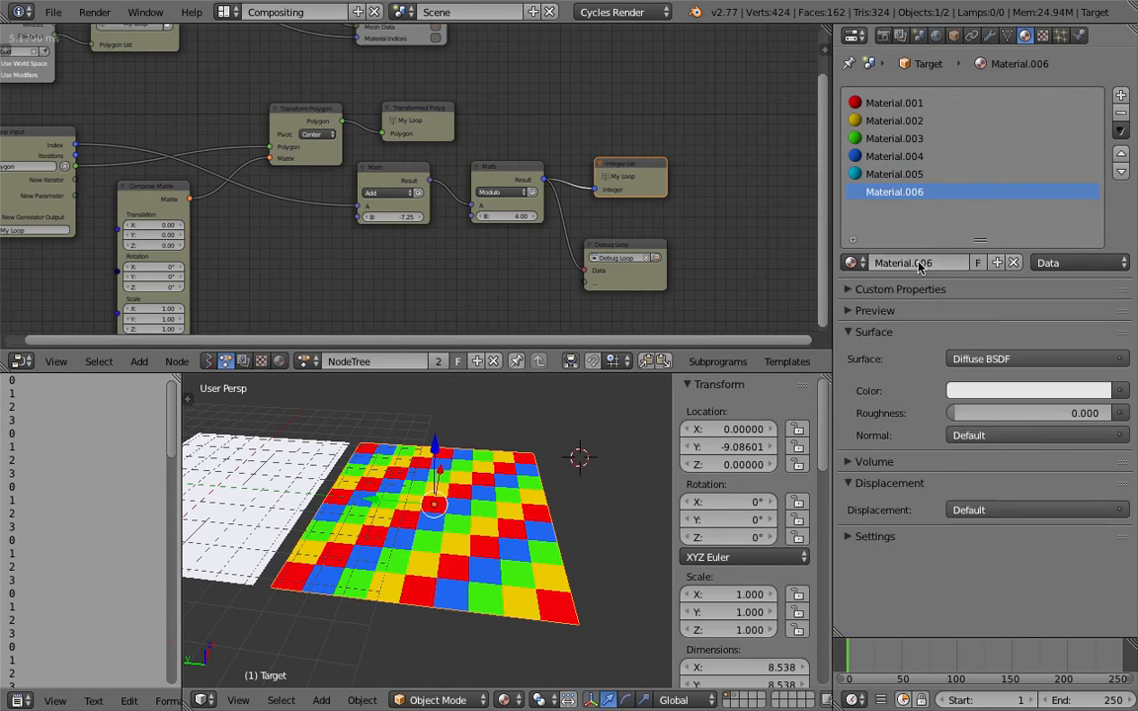
{"action": "left_click", "coordinate": [853, 263]}
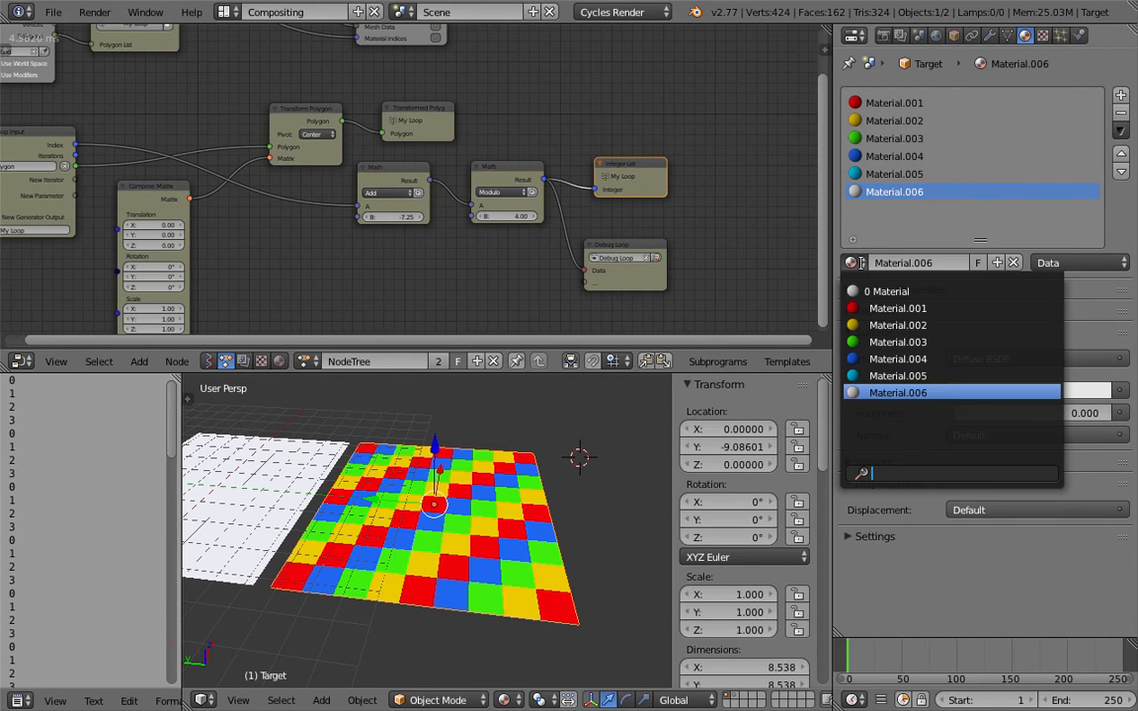
{"action": "left_click", "coordinate": [1027, 391]}
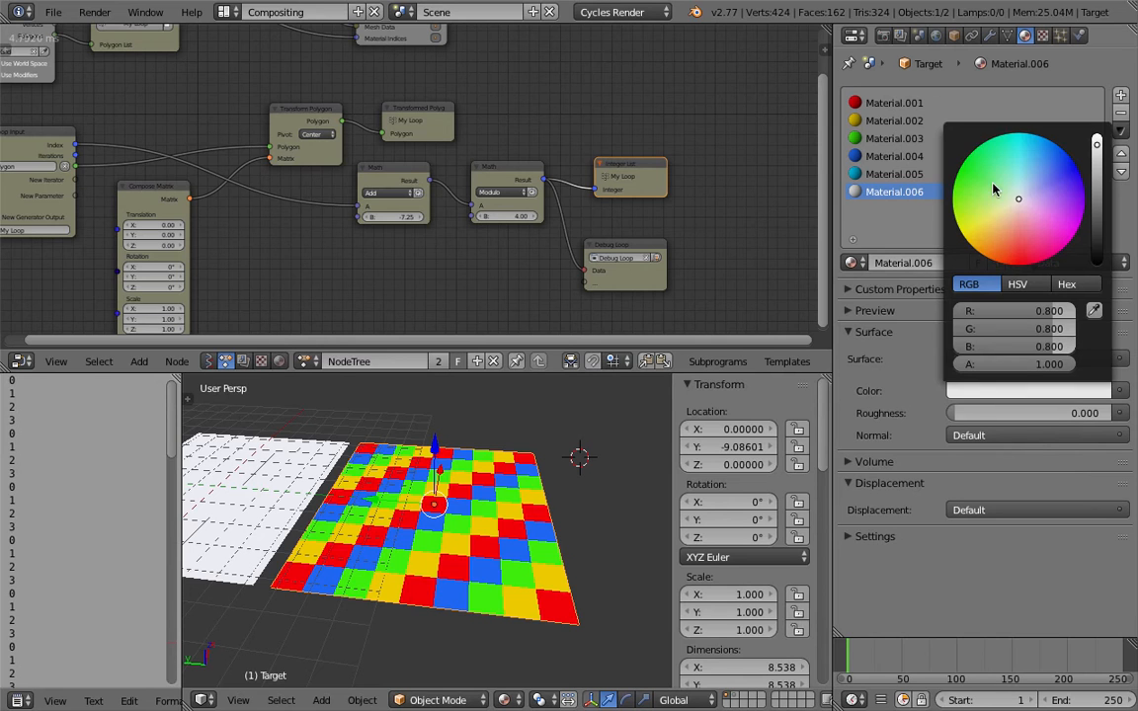
{"action": "mouse_move", "coordinate": [1001, 178]}
{"action": "left_mouse_down"}
{"action": "mouse_move", "coordinate": [974, 153]}
{"action": "mouse_move", "coordinate": [1005, 158]}
{"action": "mouse_move", "coordinate": [1006, 138]}
{"action": "mouse_move", "coordinate": [978, 251]}
{"action": "mouse_move", "coordinate": [1002, 264]}
{"action": "left_mouse_up"}
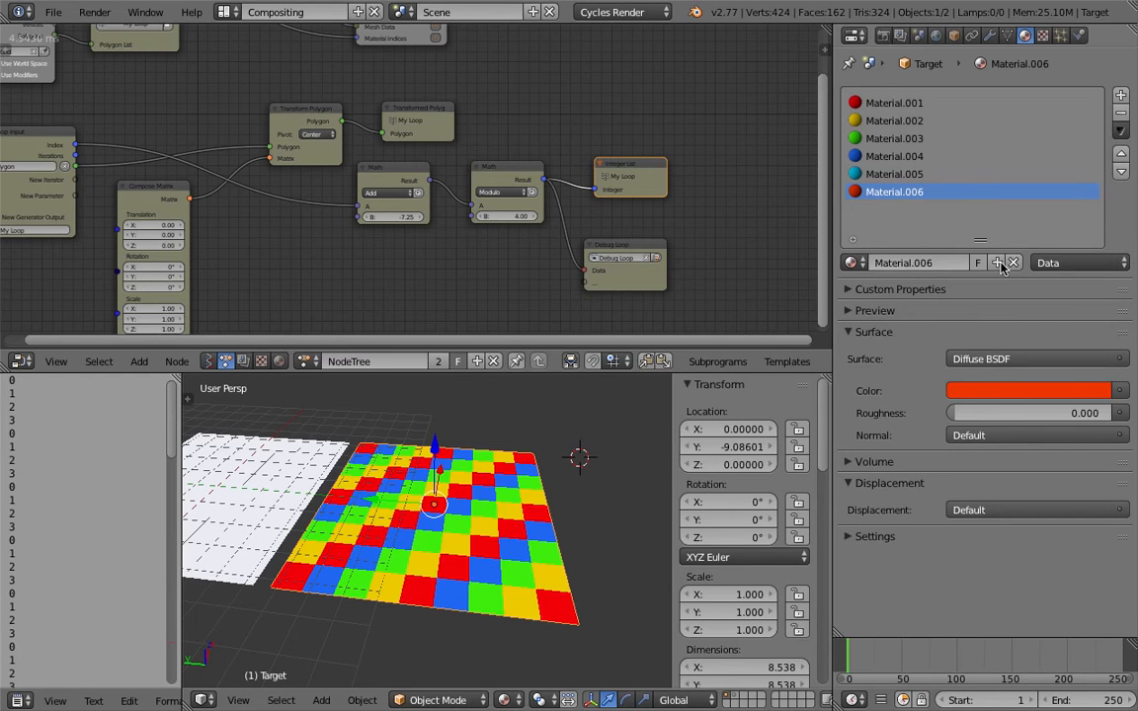
{"action": "left_click", "coordinate": [1121, 155]}
{"action": "left_click", "coordinate": [1120, 155]}
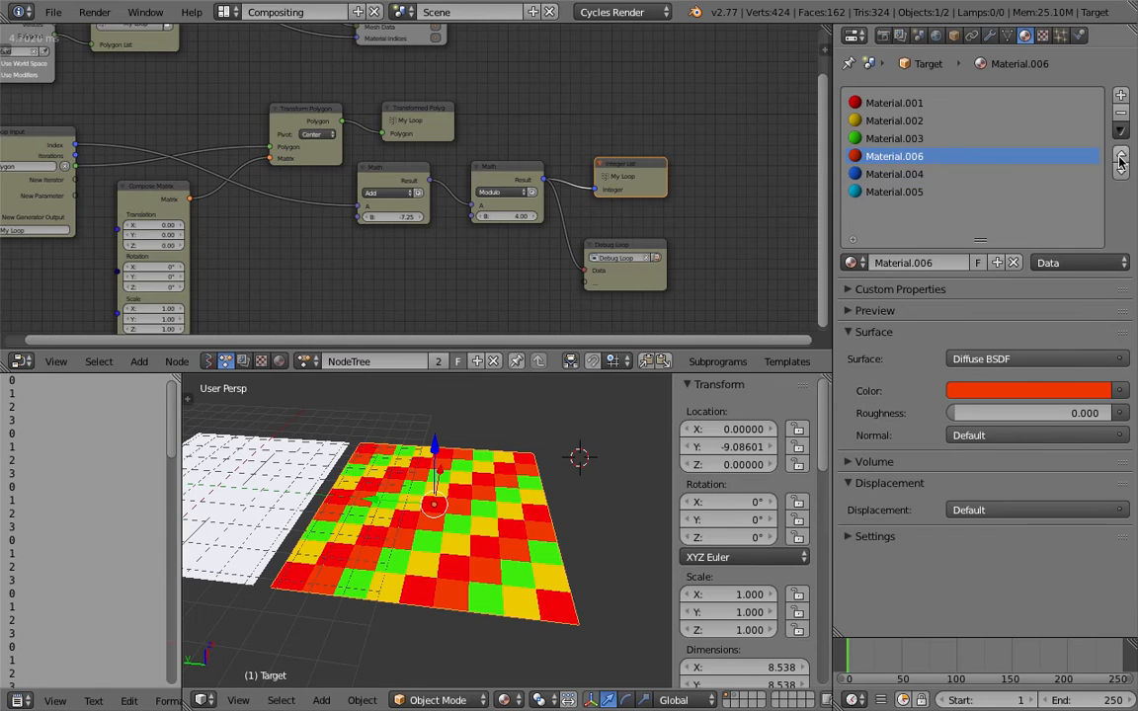
Step: Move the orange-red Material.006 slot up to the top of the Target object's material list
{"action": "left_click", "coordinate": [1121, 156]}
{"action": "left_click", "coordinate": [1121, 155]}
{"action": "left_click", "coordinate": [1121, 155]}
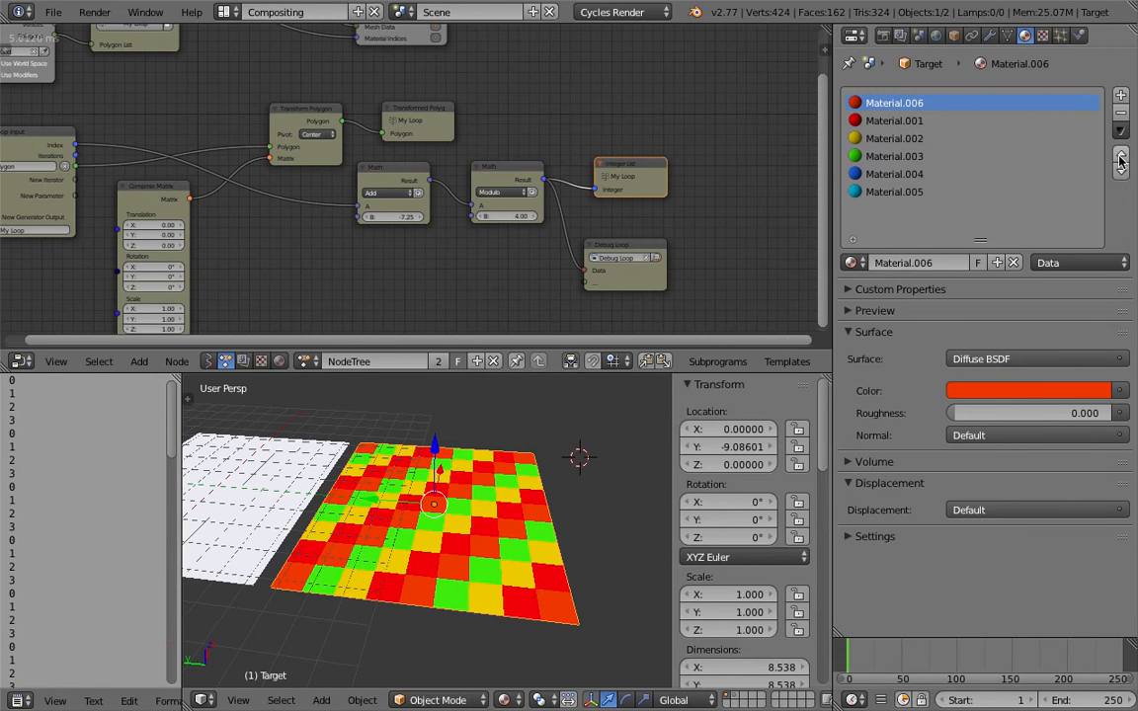
Step: Change the diffuse colour of Material.001 to a bright magenta
{"action": "left_click", "coordinate": [1027, 120]}
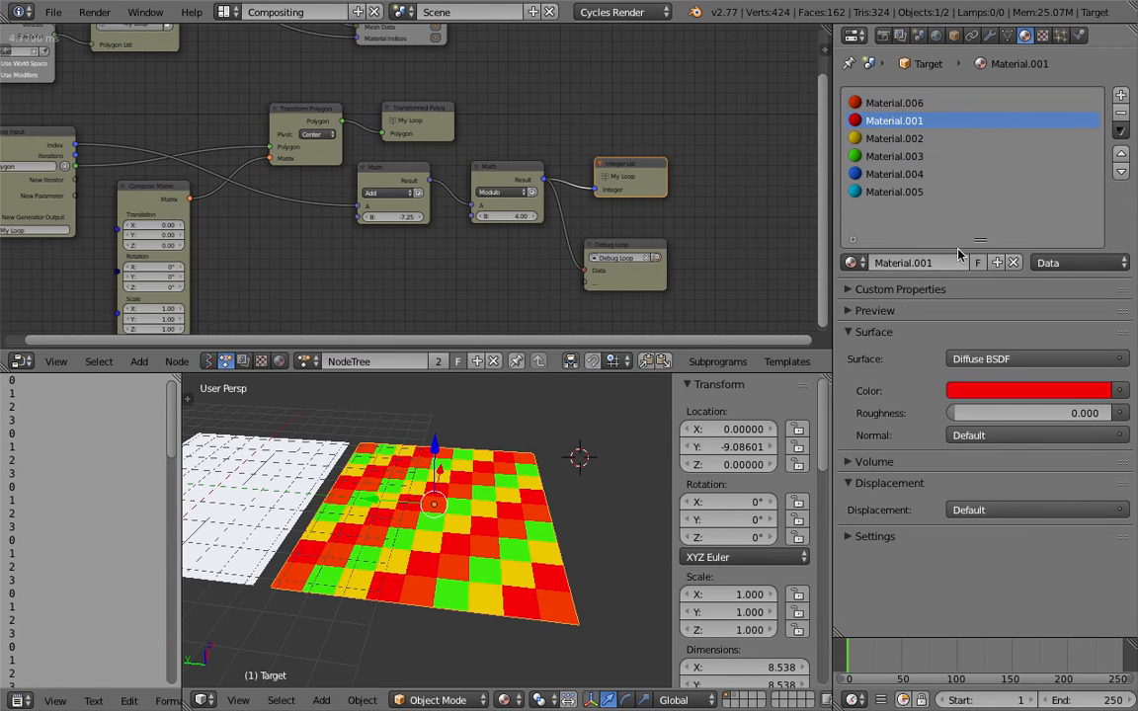
{"action": "left_click", "coordinate": [975, 393]}
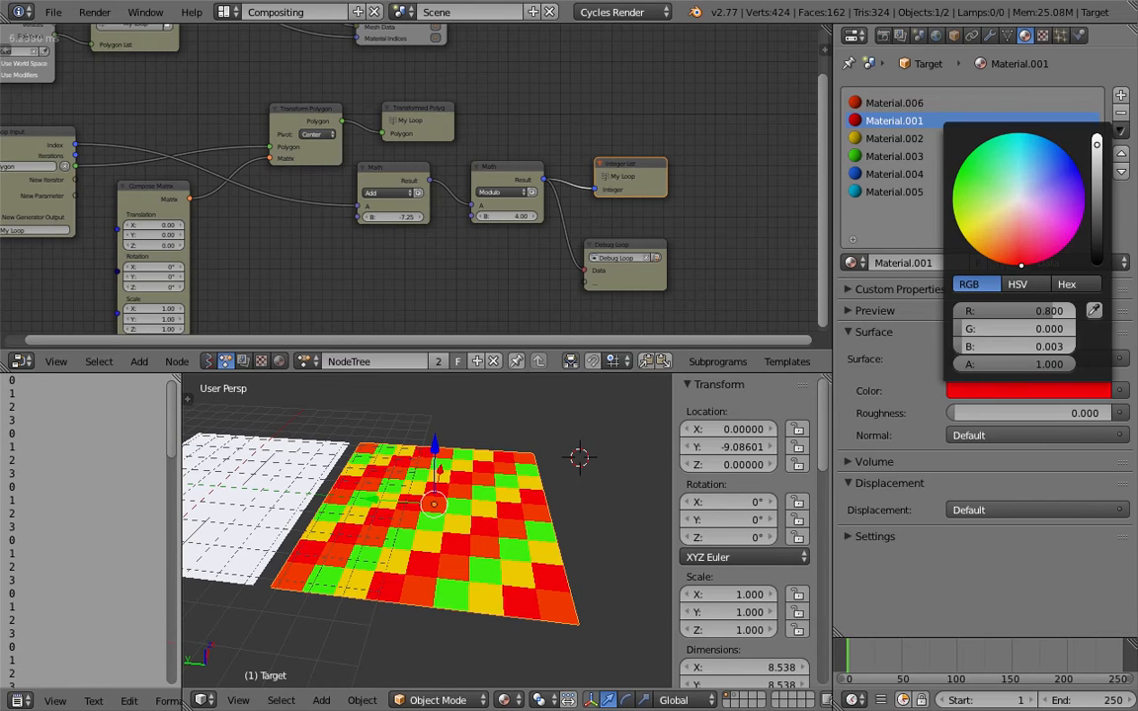
{"action": "left_click_drag", "start_coordinate": [1021, 266], "coordinate": [1065, 245]}
{"action": "left_click", "coordinate": [982, 388]}
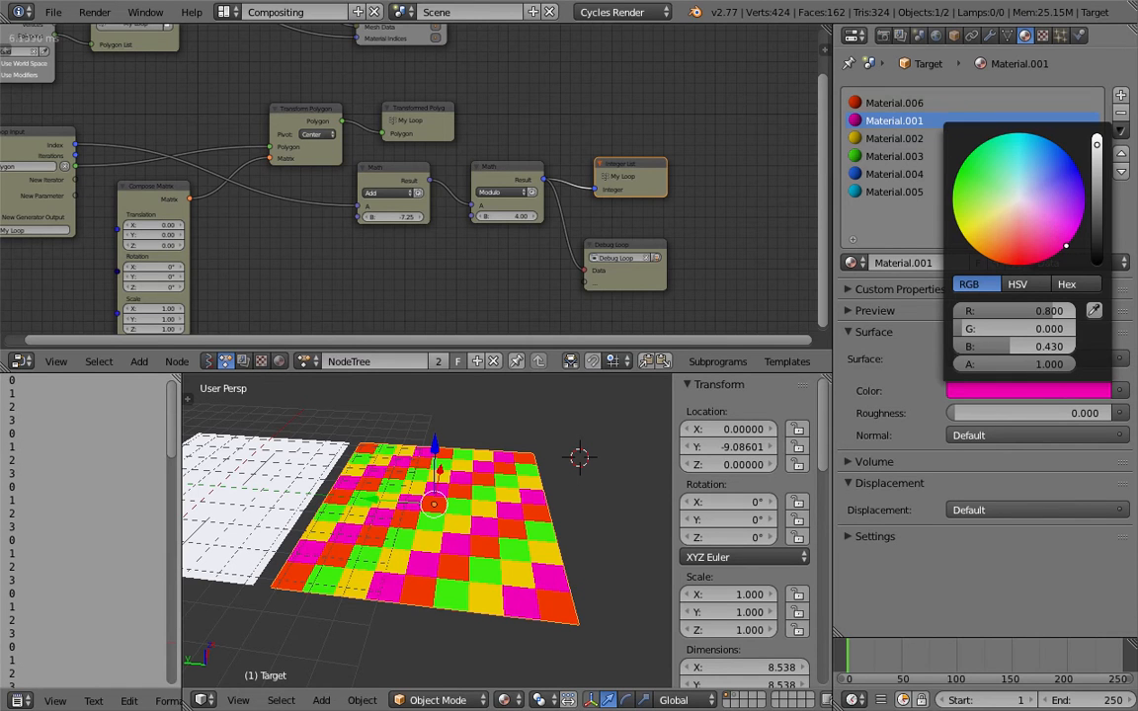
{"action": "middle_click_drag", "start_coordinate": [507, 540], "coordinate": [484, 511]}
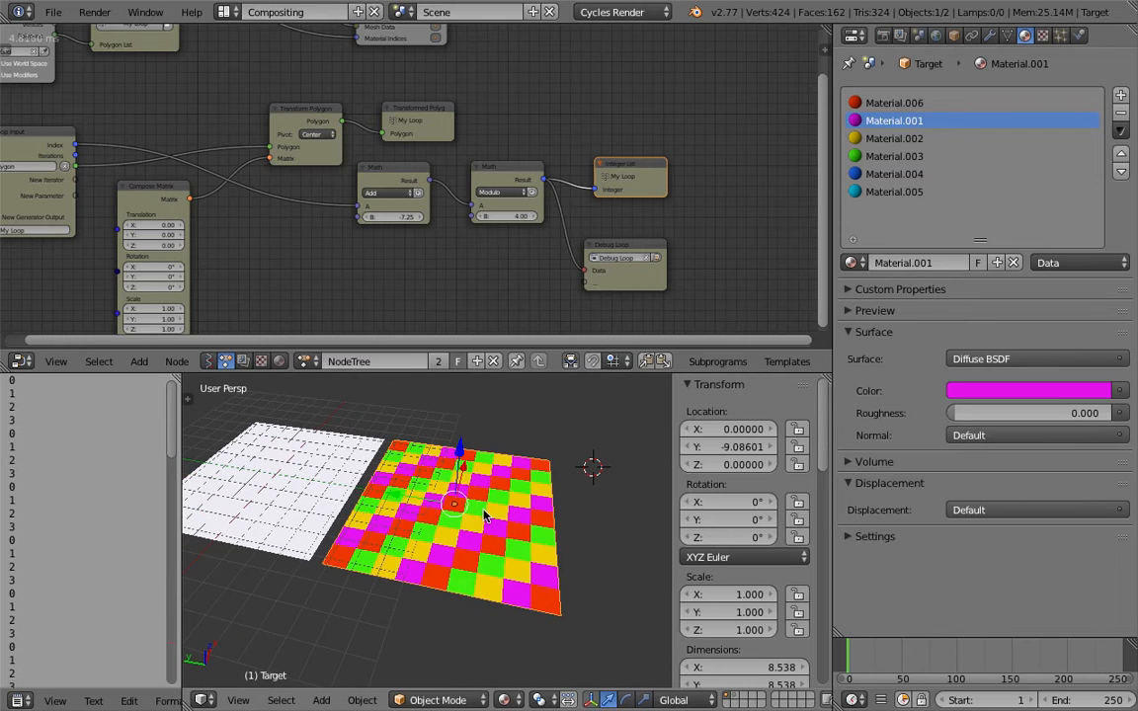
Step: Spread out the upper node row by shifting the Mesh Data from Polygons, Mesh Object Output and Object Mesh Data nodes further apart
{"action": "middle_click_drag", "start_coordinate": [366, 272], "coordinate": [490, 244]}
{"action": "scroll", "coordinate": [458, 460], "scroll_direction": "down", "scroll_amount": 1}
{"action": "scroll", "coordinate": [458, 465], "scroll_direction": "down", "scroll_amount": 1}
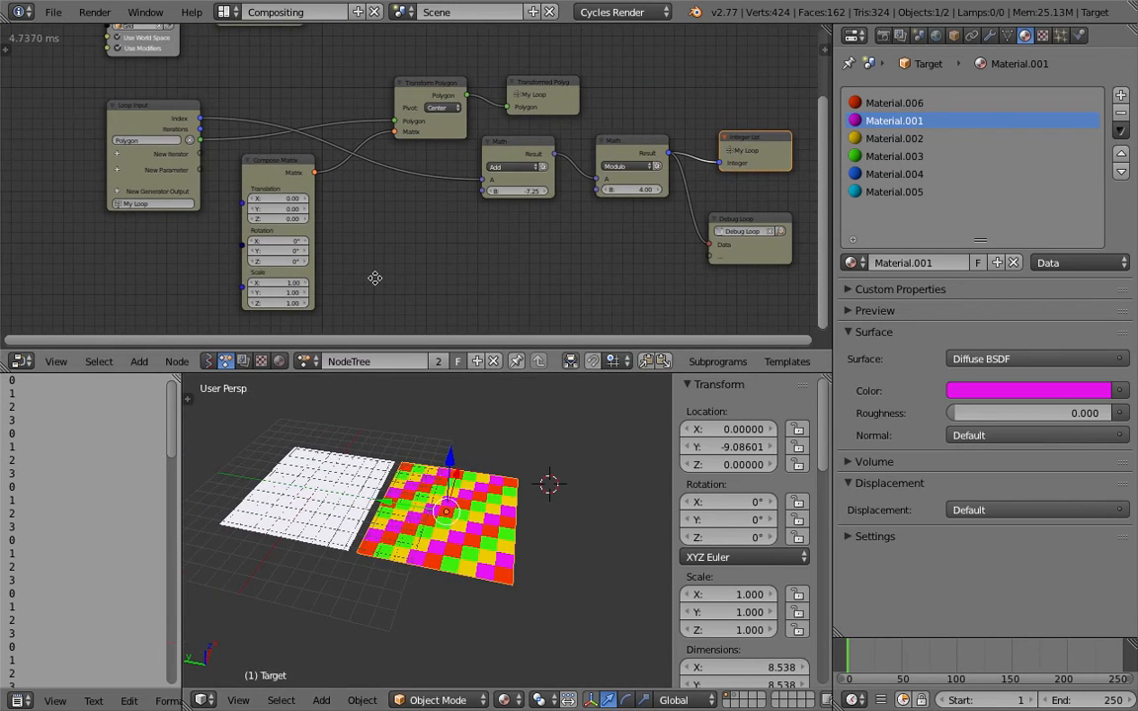
{"action": "middle_click_drag", "start_coordinate": [377, 279], "coordinate": [344, 87]}
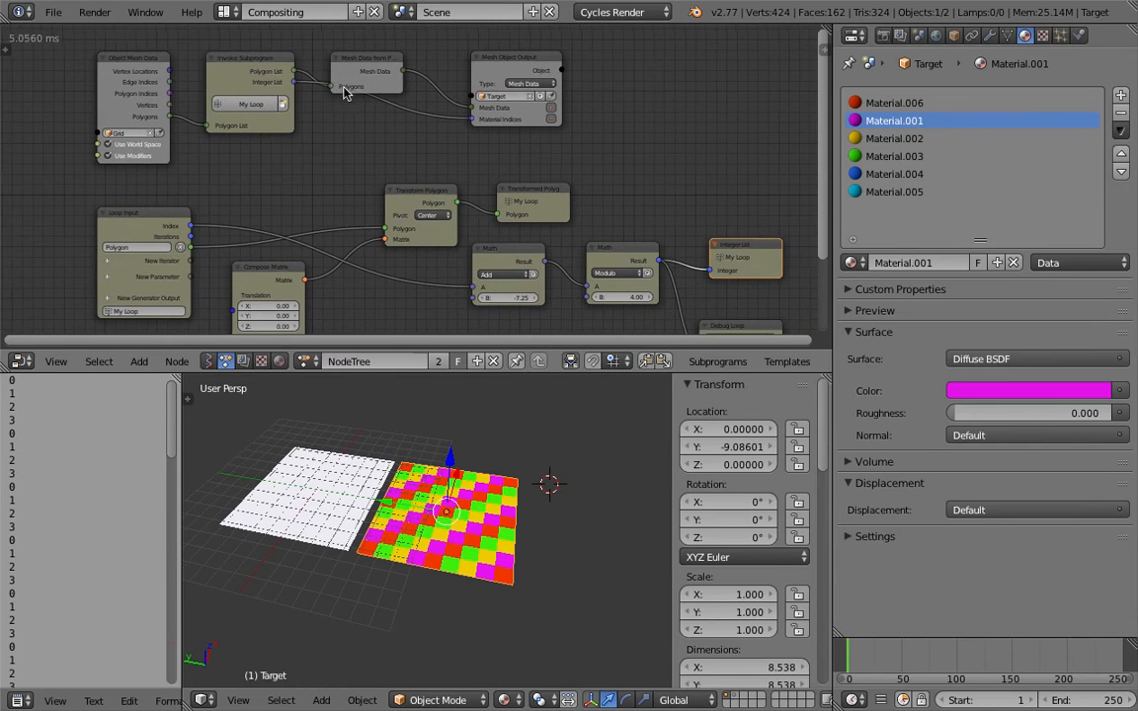
{"action": "left_click_drag", "start_coordinate": [368, 63], "coordinate": [396, 56]}
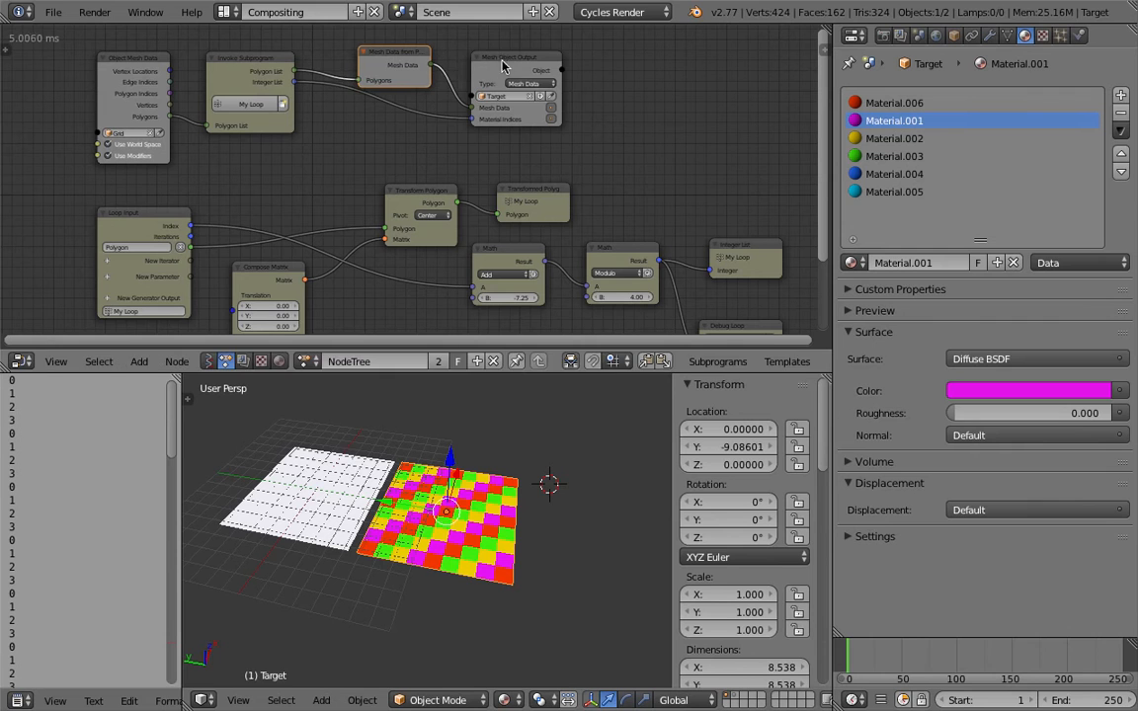
{"action": "left_click_drag", "start_coordinate": [506, 60], "coordinate": [536, 69]}
{"action": "middle_click_drag", "start_coordinate": [450, 414], "coordinate": [499, 425]}
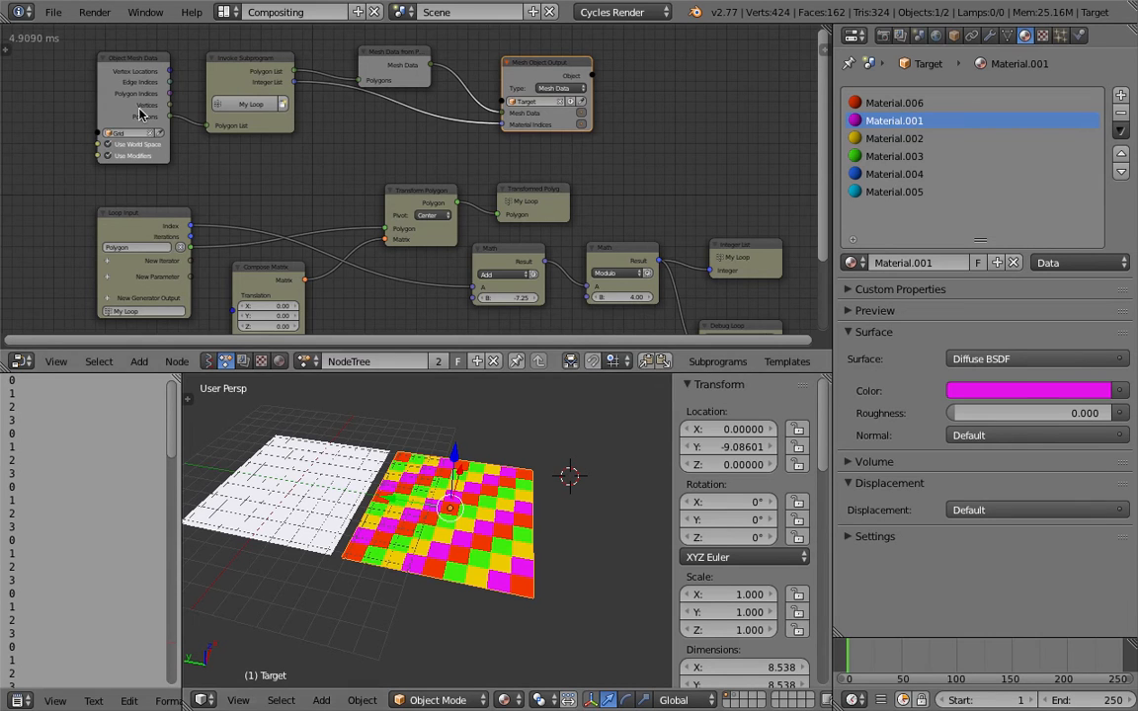
{"action": "left_click_drag", "start_coordinate": [133, 59], "coordinate": [88, 69]}
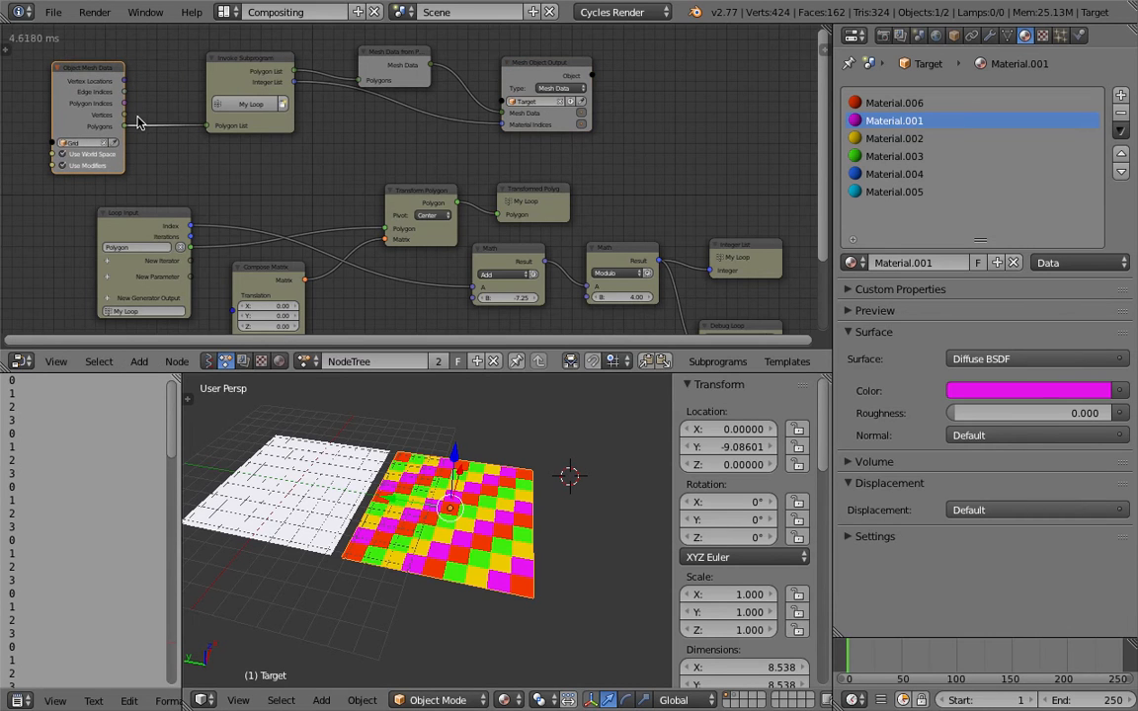
{"action": "middle_click_drag", "start_coordinate": [435, 474], "coordinate": [470, 482]}
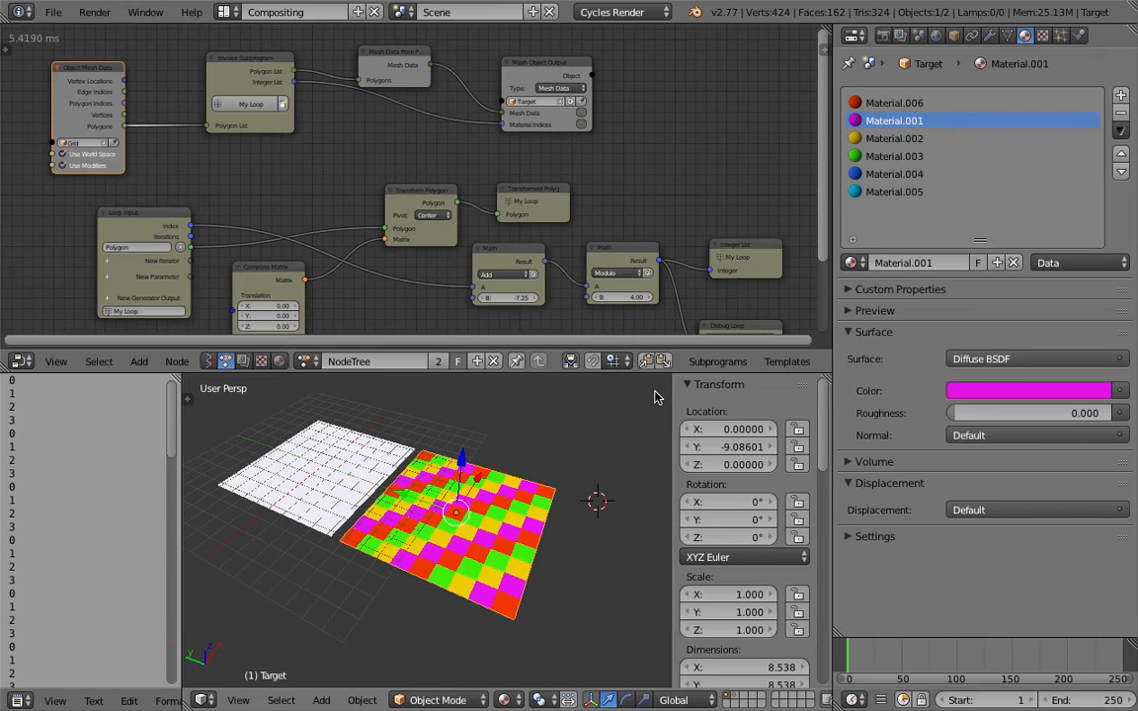
Step: With Material.006 selected, save the current file and save it again under the incremented name AN_mosaic_advanced_003.blend
{"action": "left_click", "coordinate": [887, 106]}
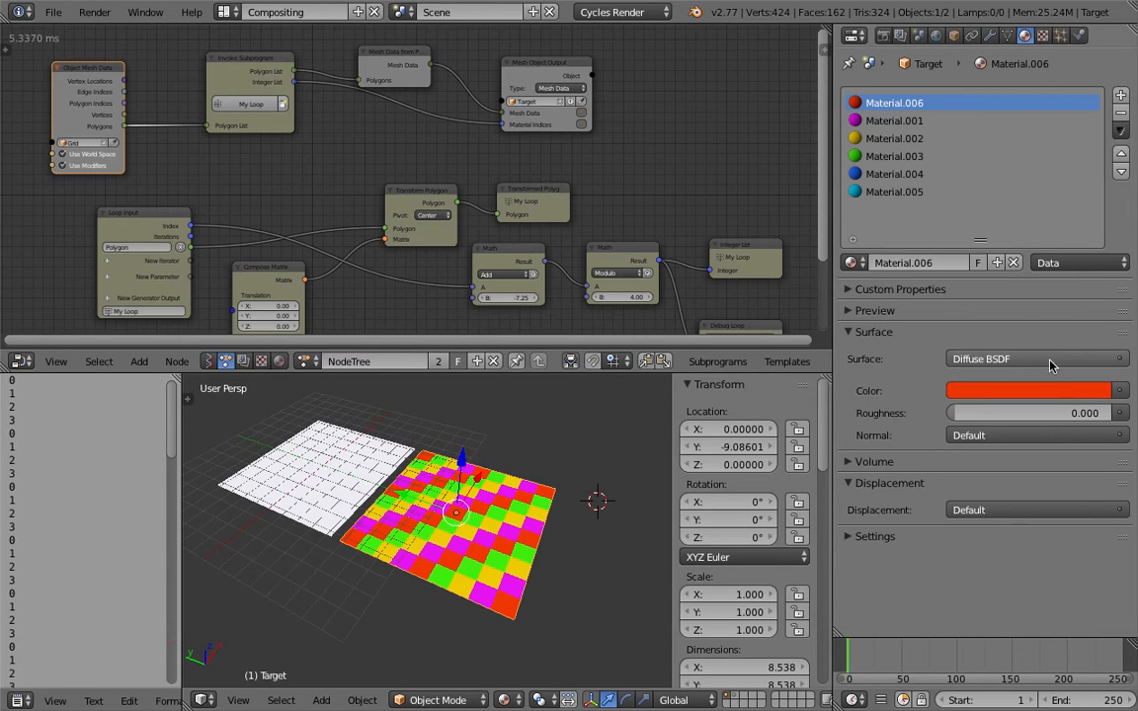
{"action": "left_click", "coordinate": [52, 12]}
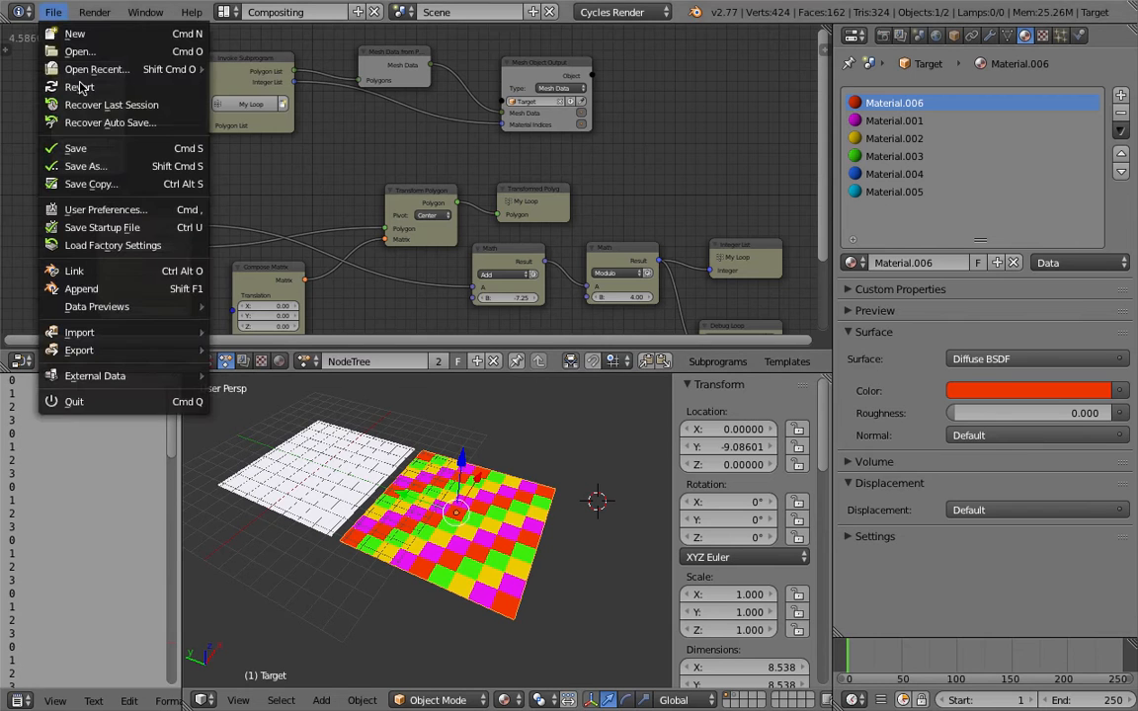
{"action": "left_click", "coordinate": [87, 149]}
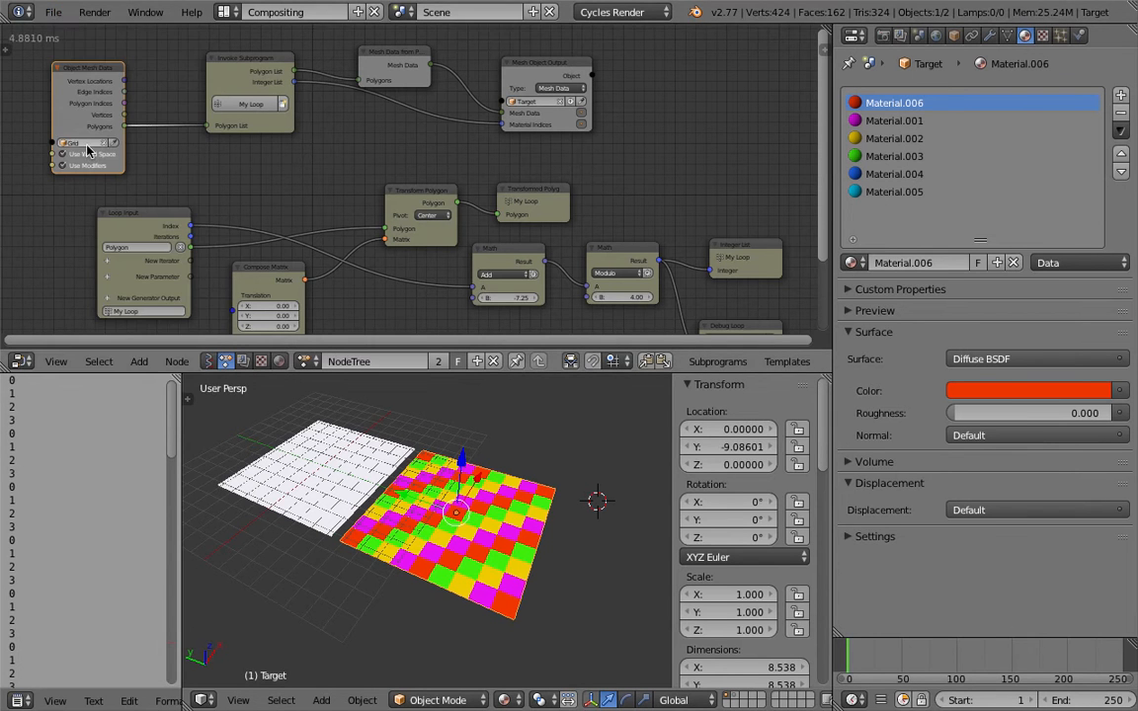
{"action": "left_click", "coordinate": [54, 14]}
{"action": "left_click", "coordinate": [89, 166]}
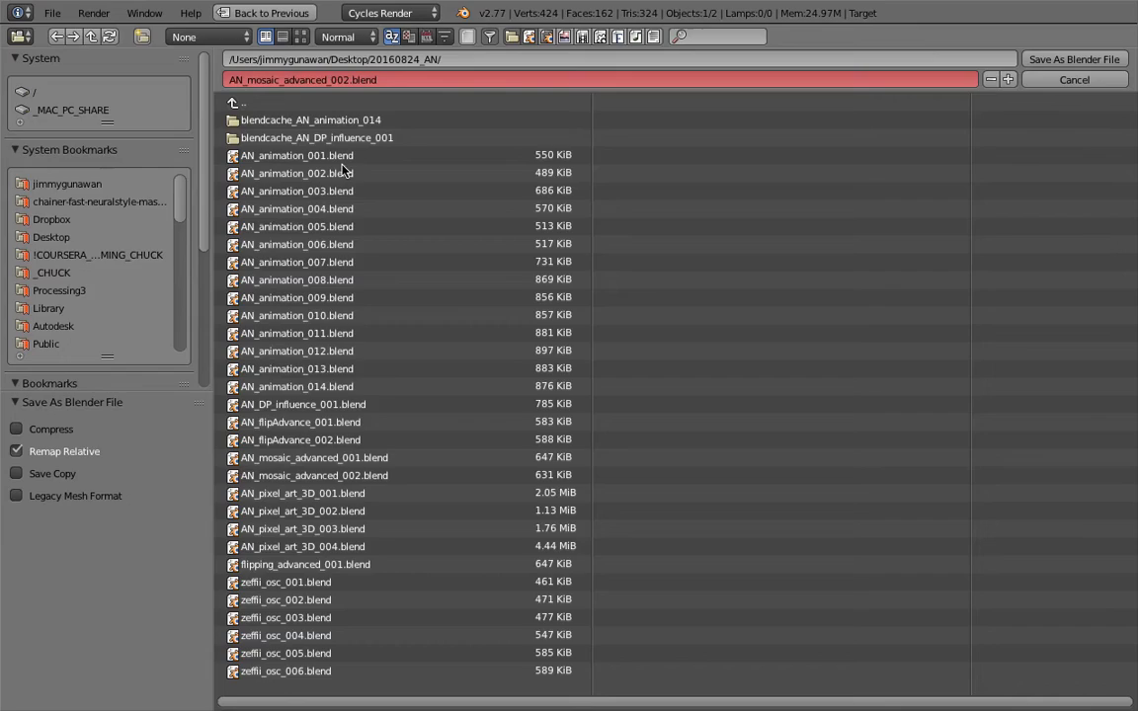
{"action": "left_click", "coordinate": [1008, 80]}
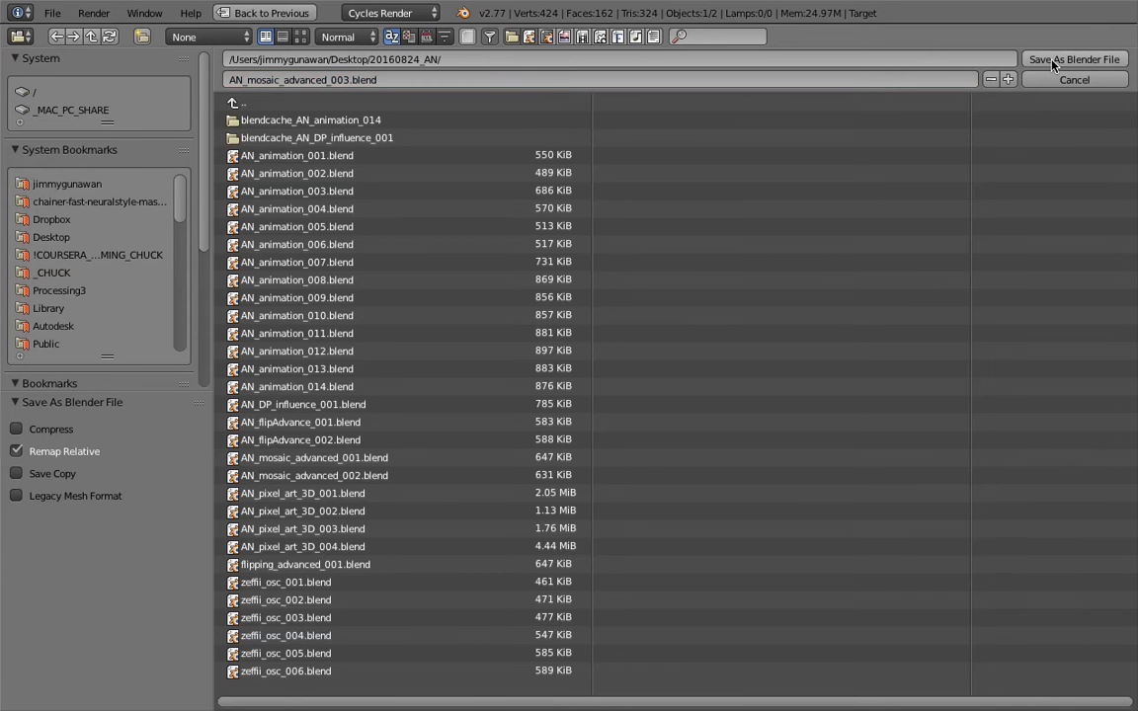
{"action": "left_click", "coordinate": [1052, 61]}
Step: Assign an Image Texture to the colour of Material.006 and load 0001.png from the Desktop folder suzanne_matrix_cam_360
{"action": "middle_click_drag", "start_coordinate": [563, 487], "coordinate": [410, 474]}
{"action": "scroll", "coordinate": [533, 484], "scroll_direction": "up", "scroll_amount": 2}
{"action": "middle_click_drag", "start_coordinate": [439, 523], "coordinate": [514, 440]}
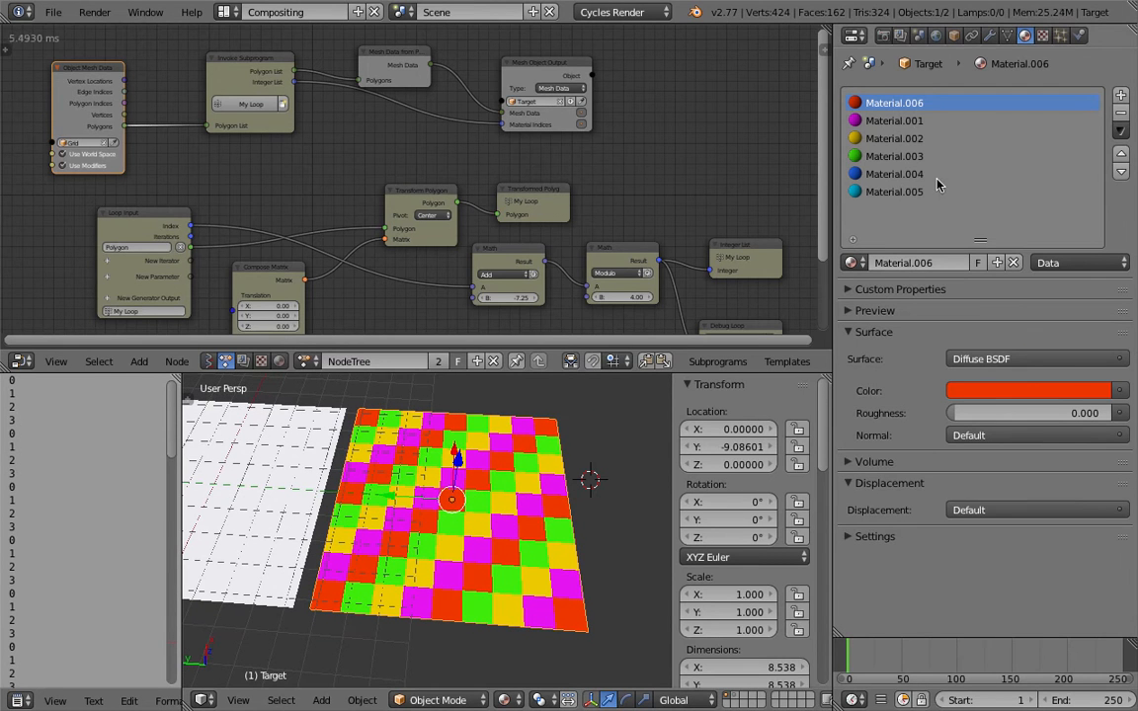
{"action": "left_click", "coordinate": [980, 358]}
{"action": "left_click", "coordinate": [1122, 392]}
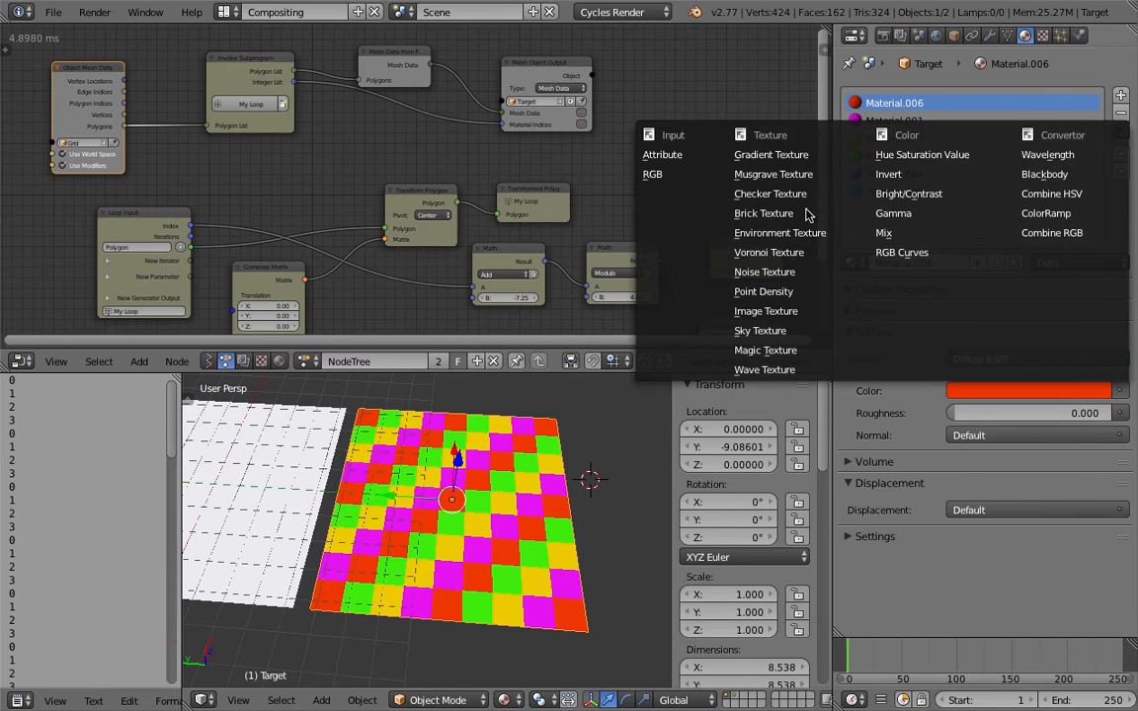
{"action": "left_click", "coordinate": [770, 311]}
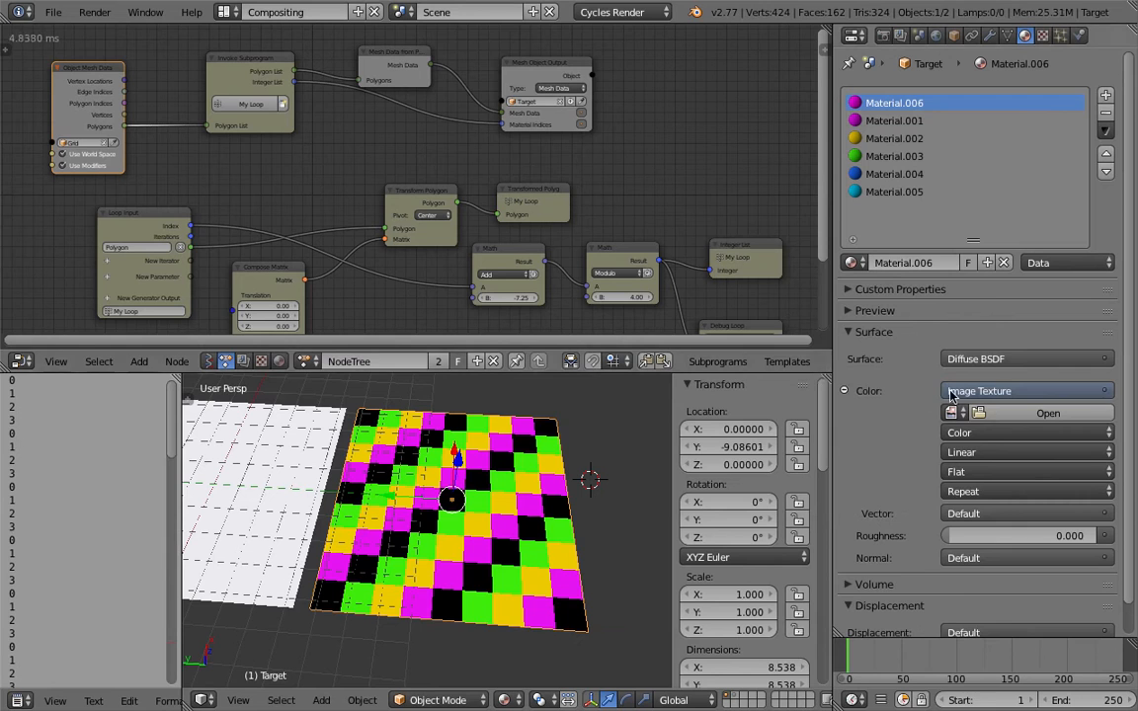
{"action": "left_click", "coordinate": [995, 414]}
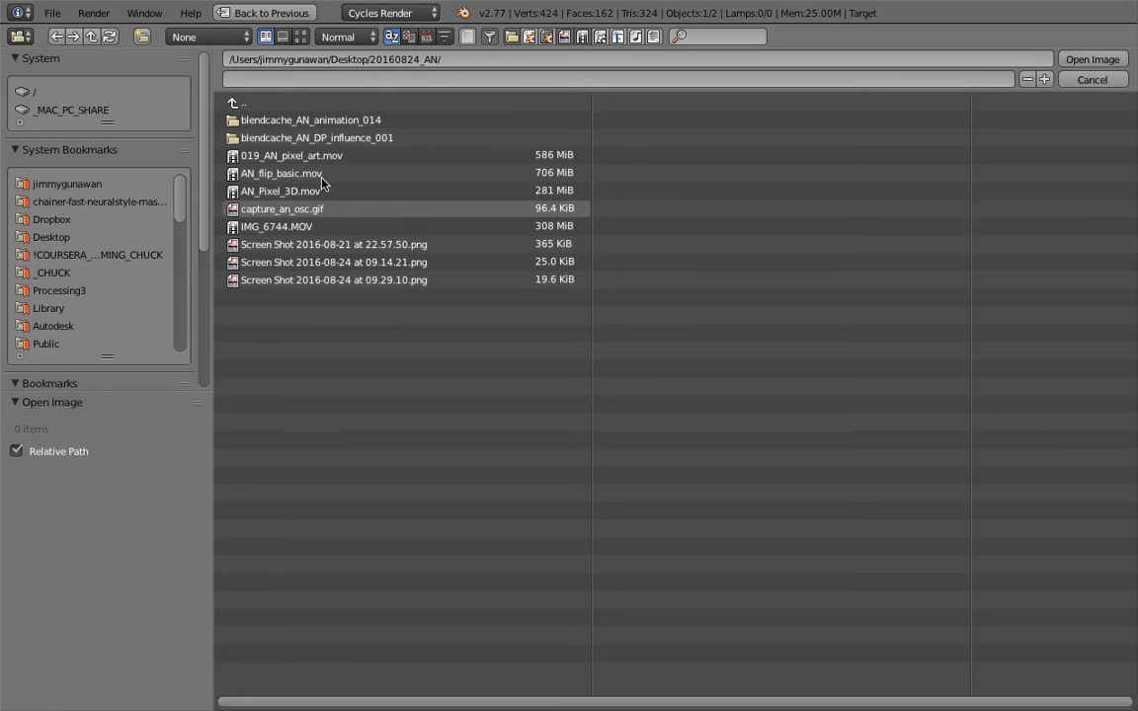
{"action": "left_click", "coordinate": [254, 103]}
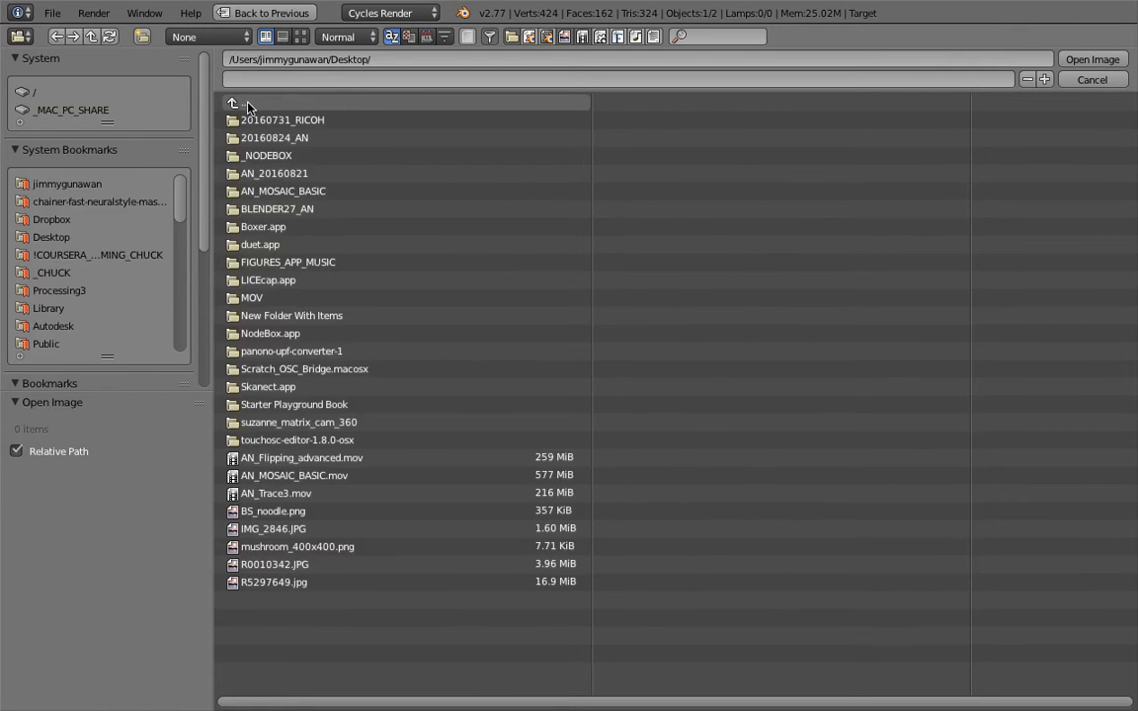
{"action": "left_click", "coordinate": [345, 425]}
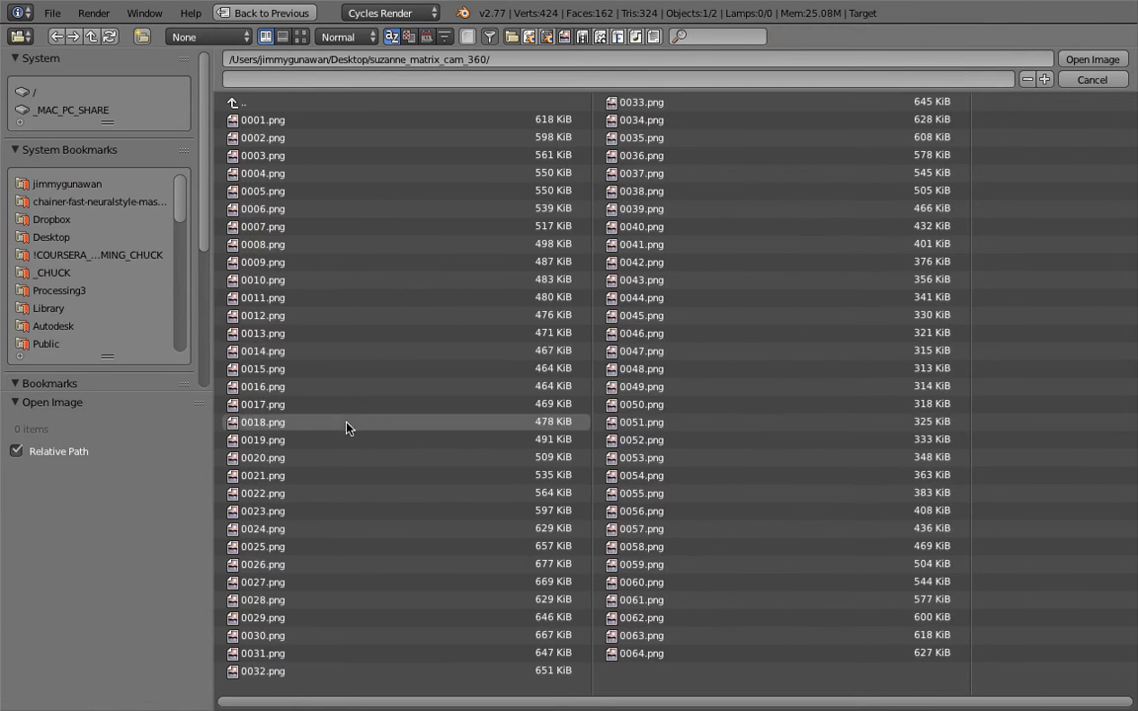
{"action": "double_click", "coordinate": [298, 125]}
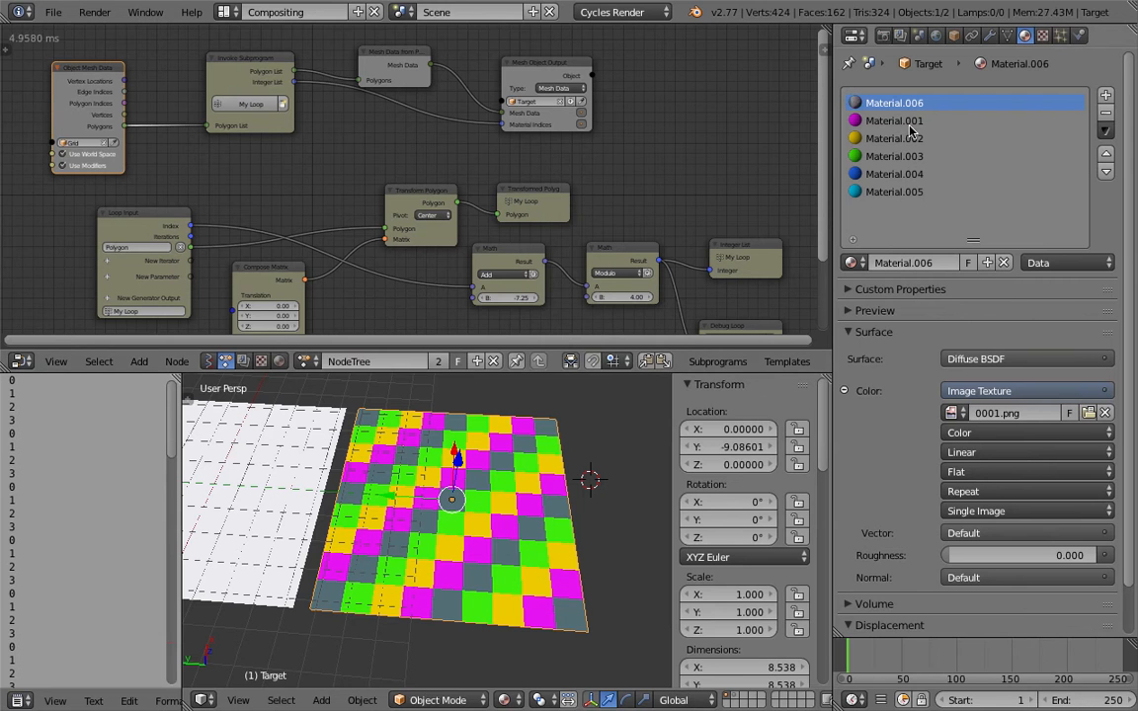
Step: Give Material.001 an Image Texture as its colour, using 0009.png from the suzanne_matrix_cam_360 folder
{"action": "left_click", "coordinate": [910, 122]}
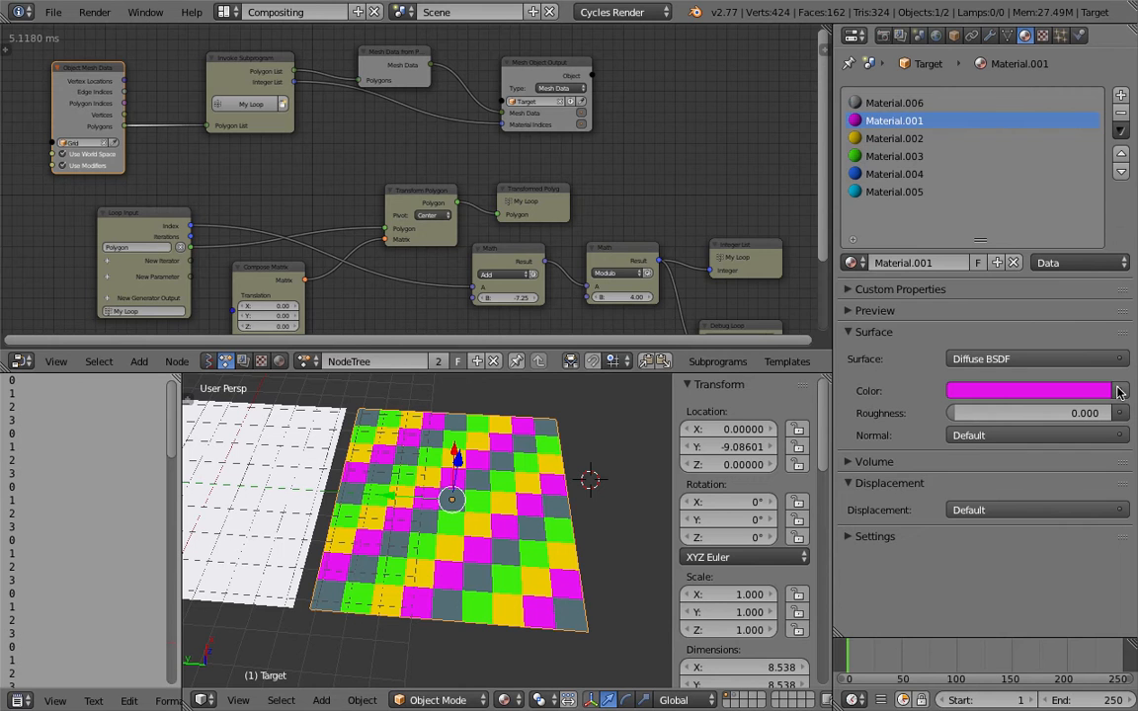
{"action": "left_click", "coordinate": [1119, 392]}
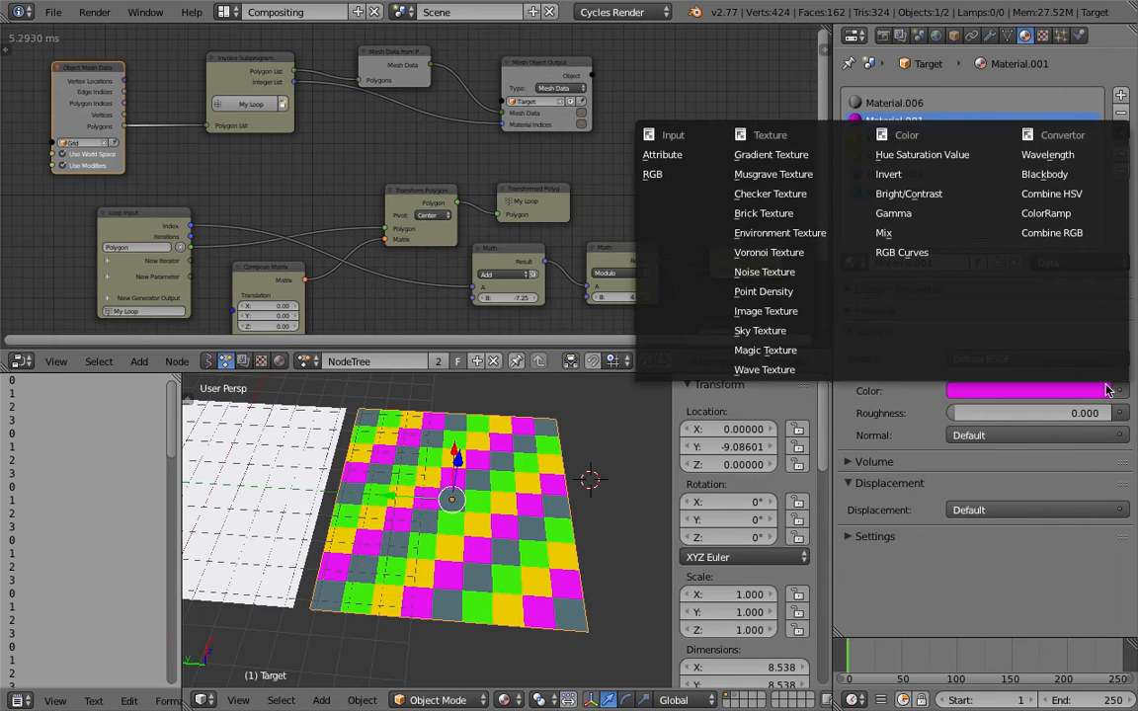
{"action": "left_click", "coordinate": [785, 312]}
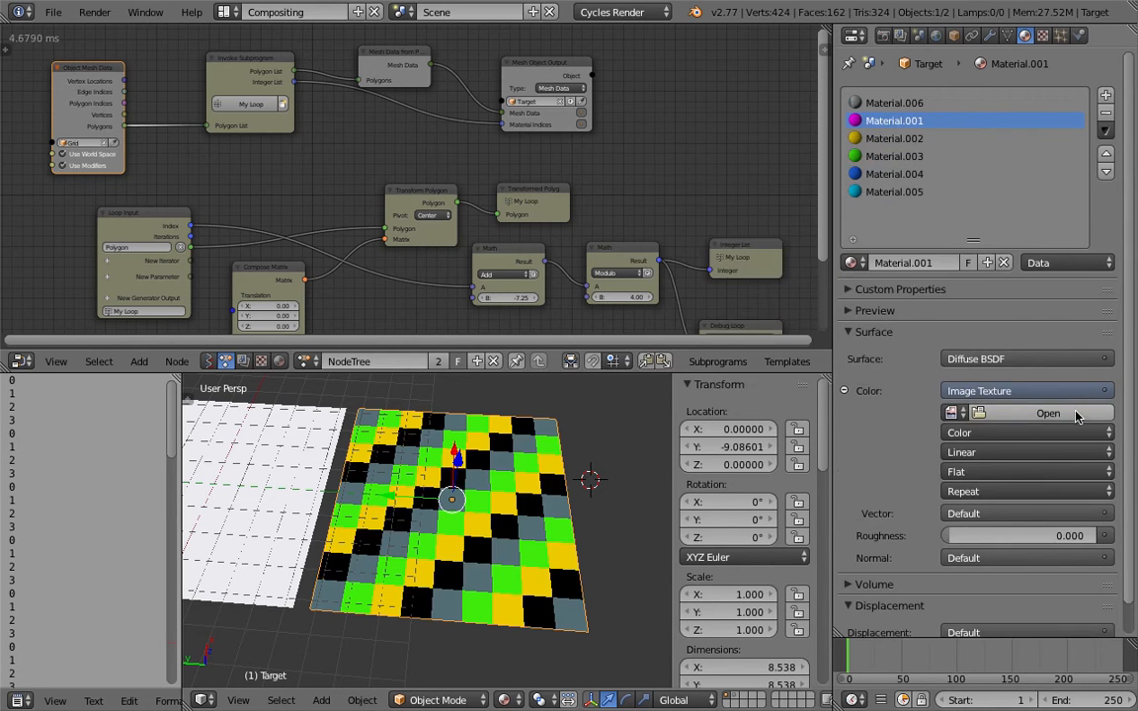
{"action": "left_click", "coordinate": [1003, 402]}
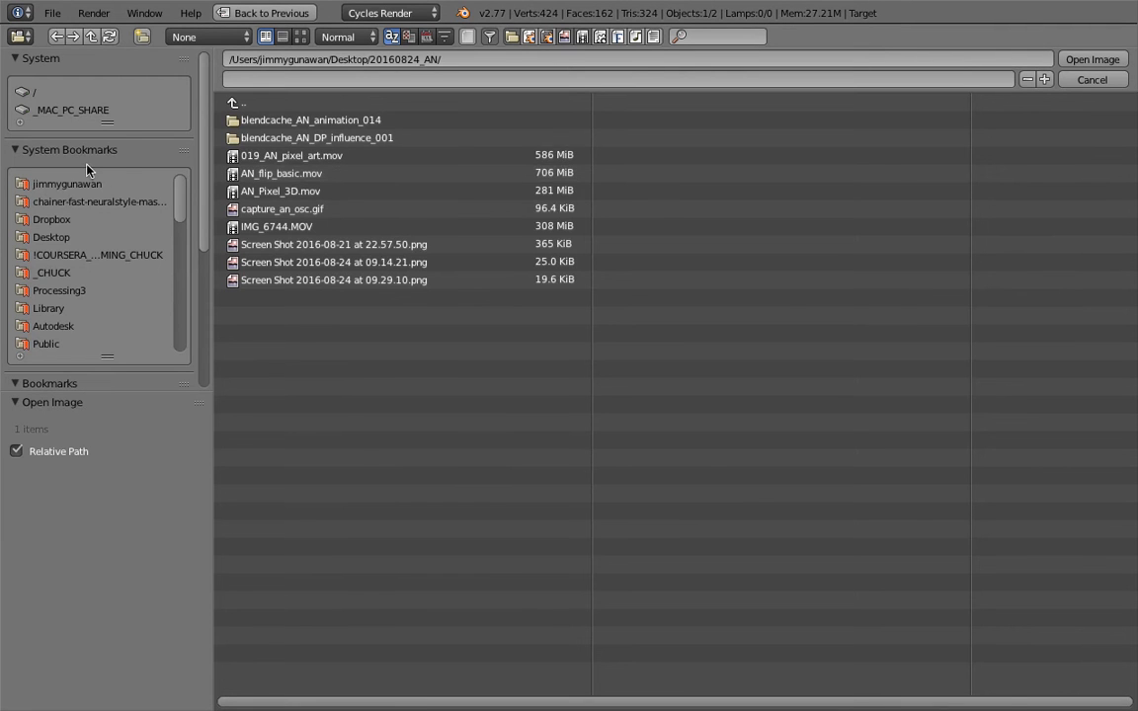
{"action": "left_click", "coordinate": [52, 237]}
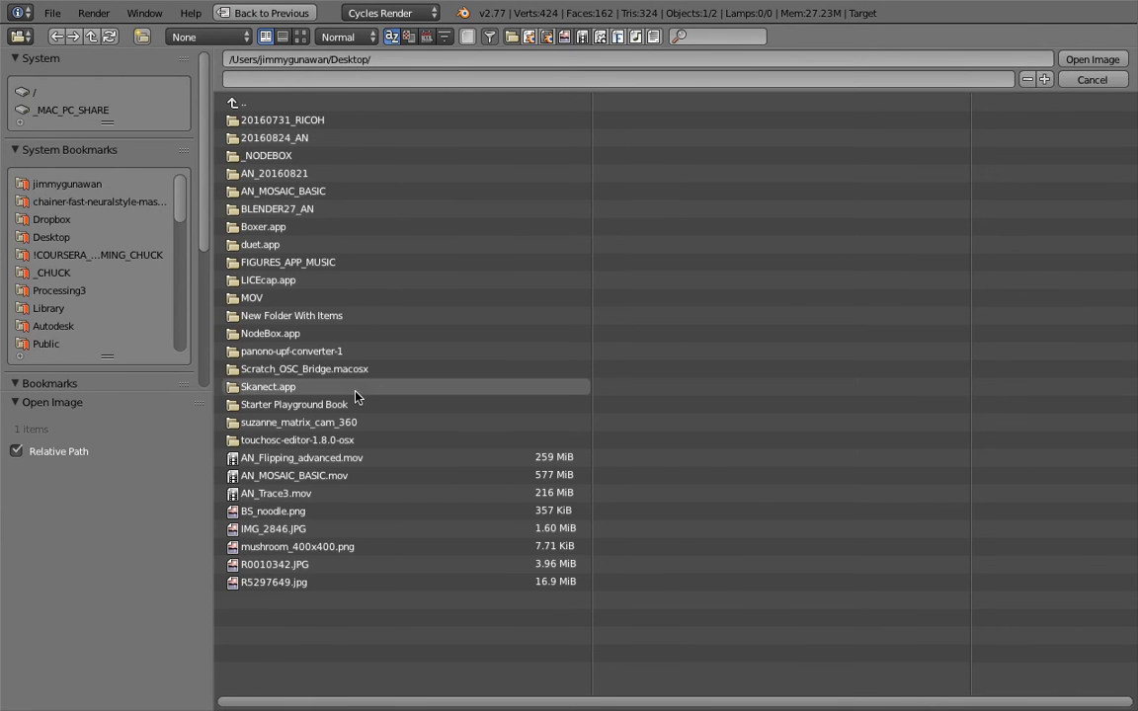
{"action": "left_click", "coordinate": [343, 427]}
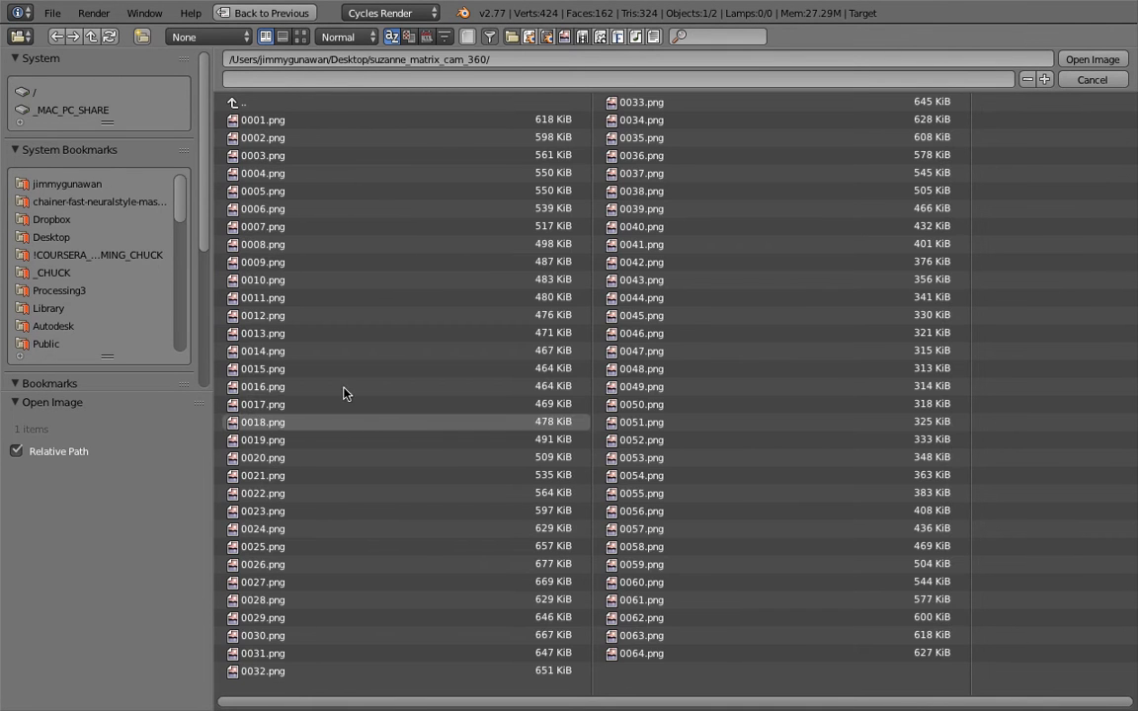
{"action": "left_click", "coordinate": [300, 259]}
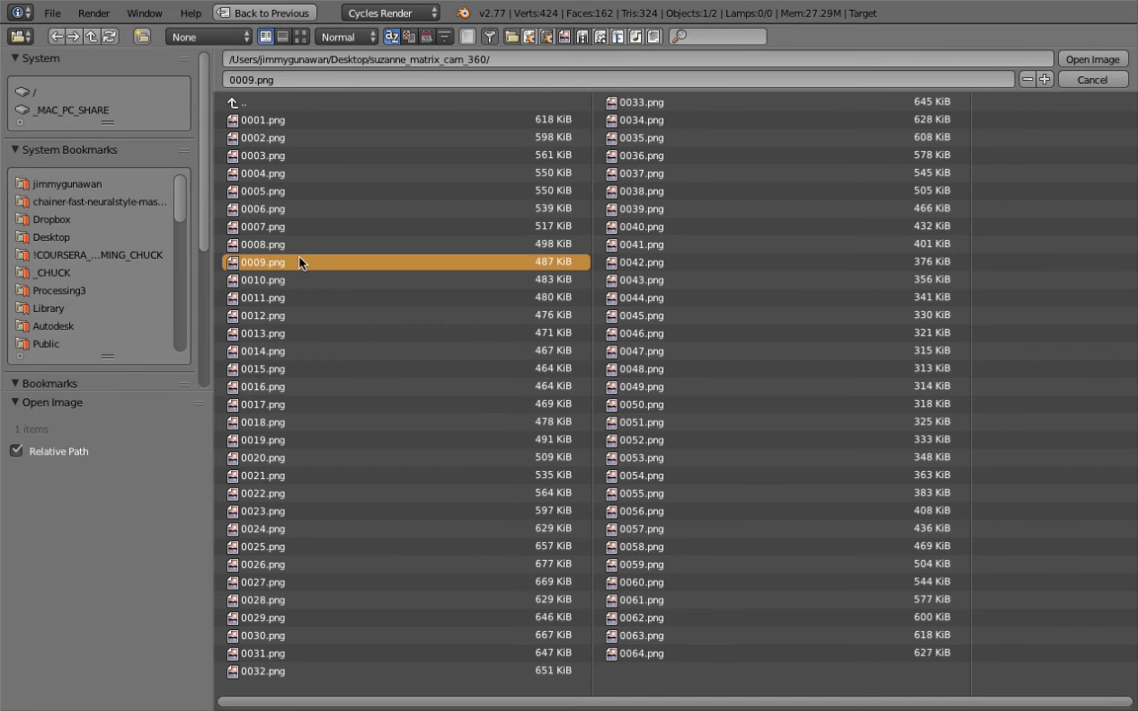
{"action": "left_click", "coordinate": [1091, 59]}
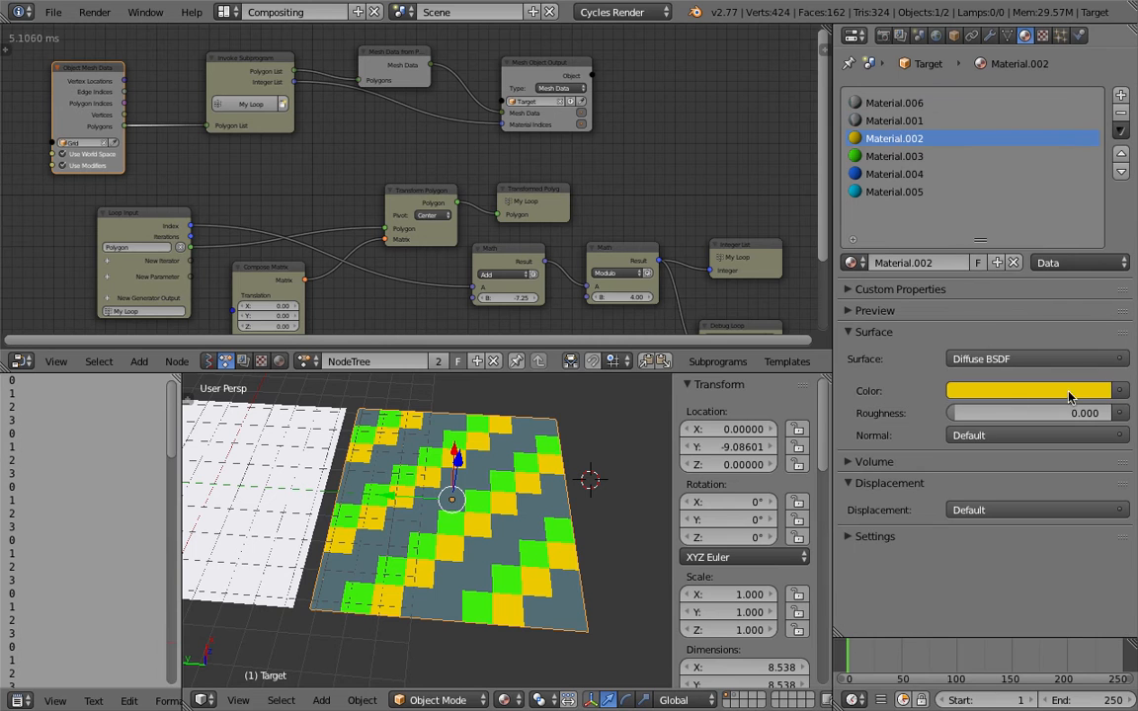
Step: Set the colour of Material.002 to an Image Texture that uses 0019.png from the suzanne_matrix_cam_360 folder
{"action": "left_click", "coordinate": [1121, 394]}
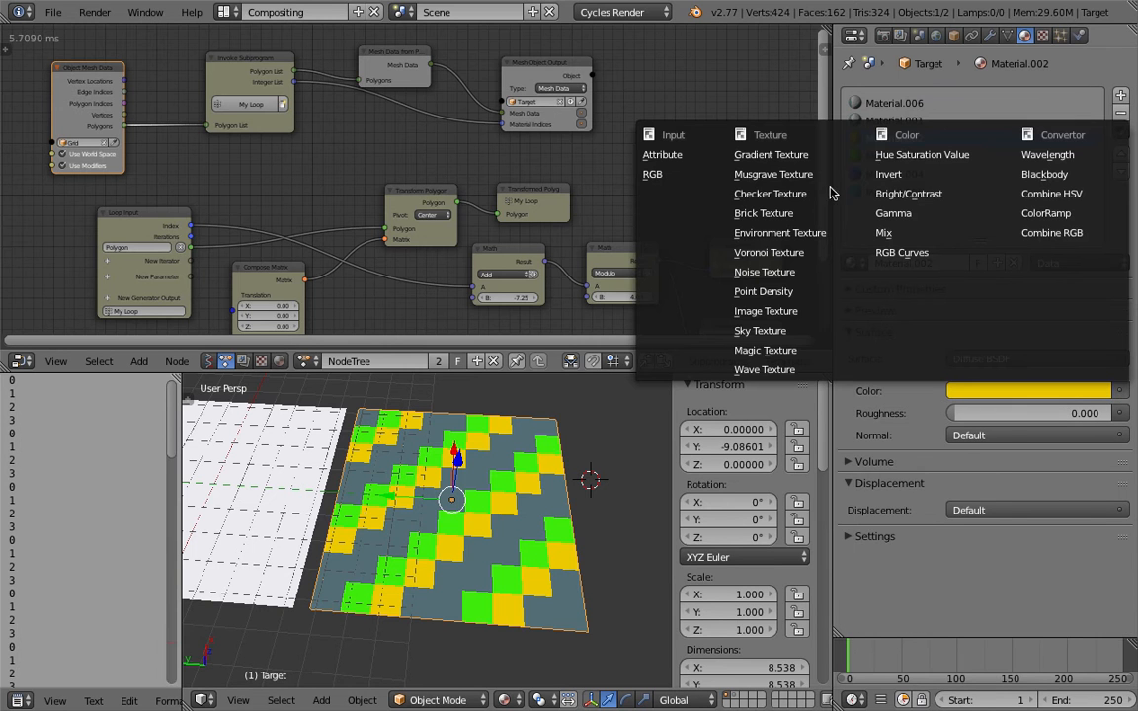
{"action": "left_click", "coordinate": [770, 311]}
{"action": "left_click", "coordinate": [1039, 415]}
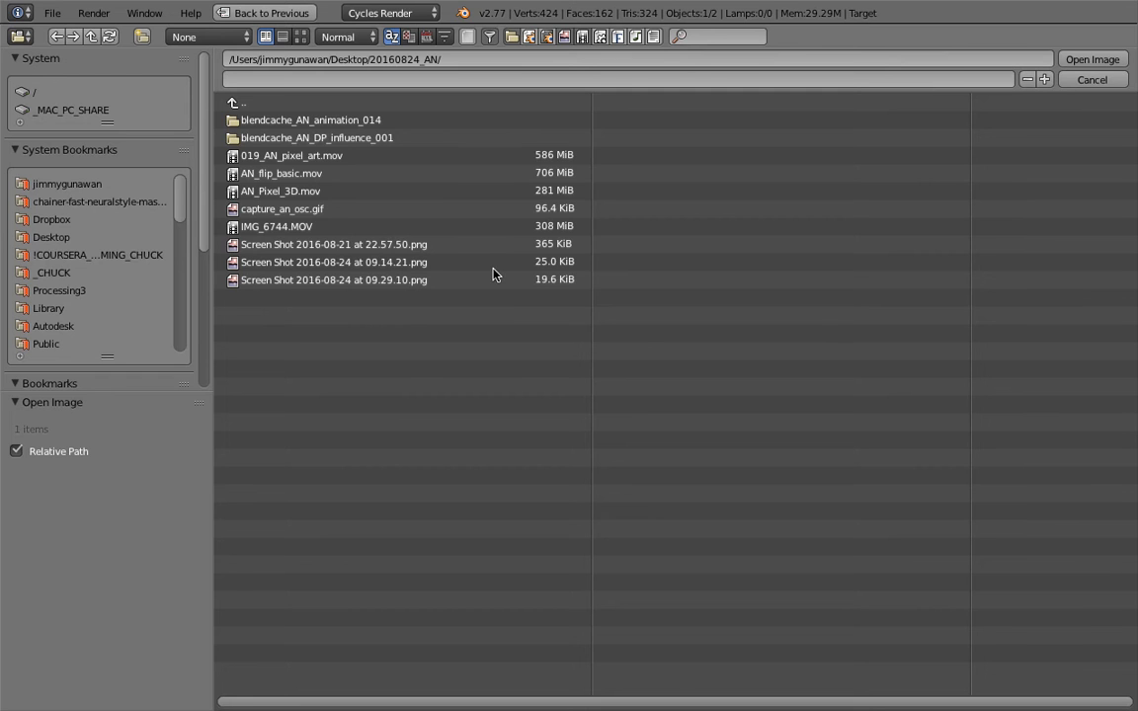
{"action": "left_click", "coordinate": [94, 235]}
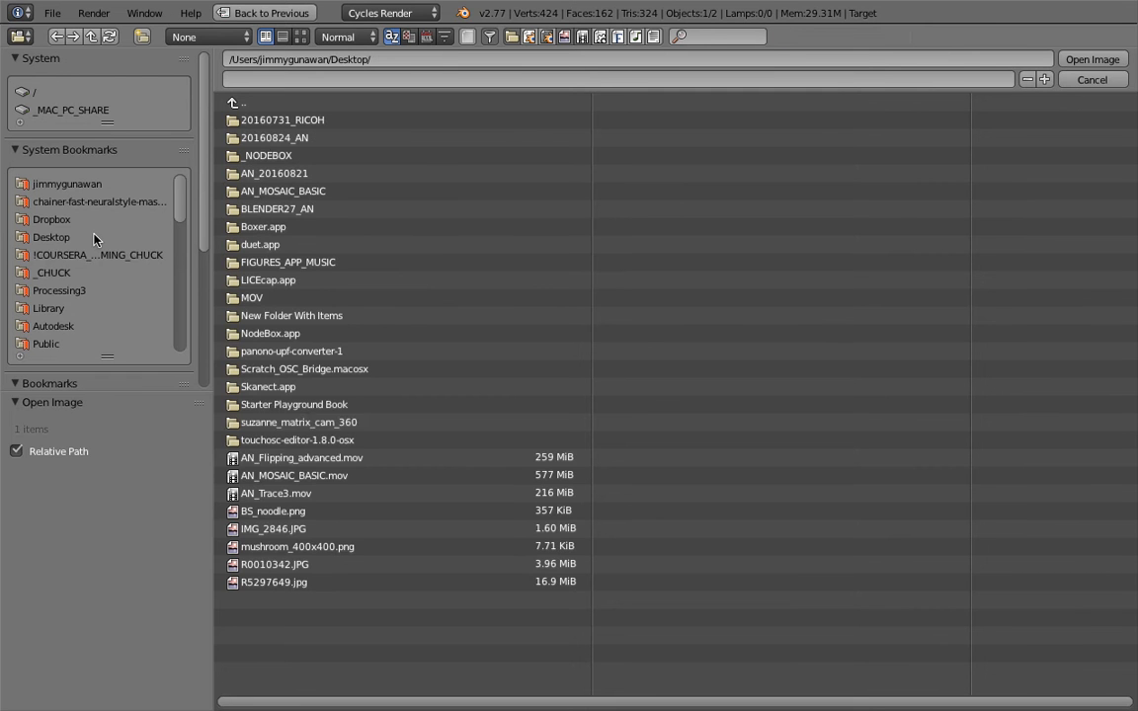
{"action": "left_click", "coordinate": [296, 422]}
{"action": "double_click", "coordinate": [326, 440]}
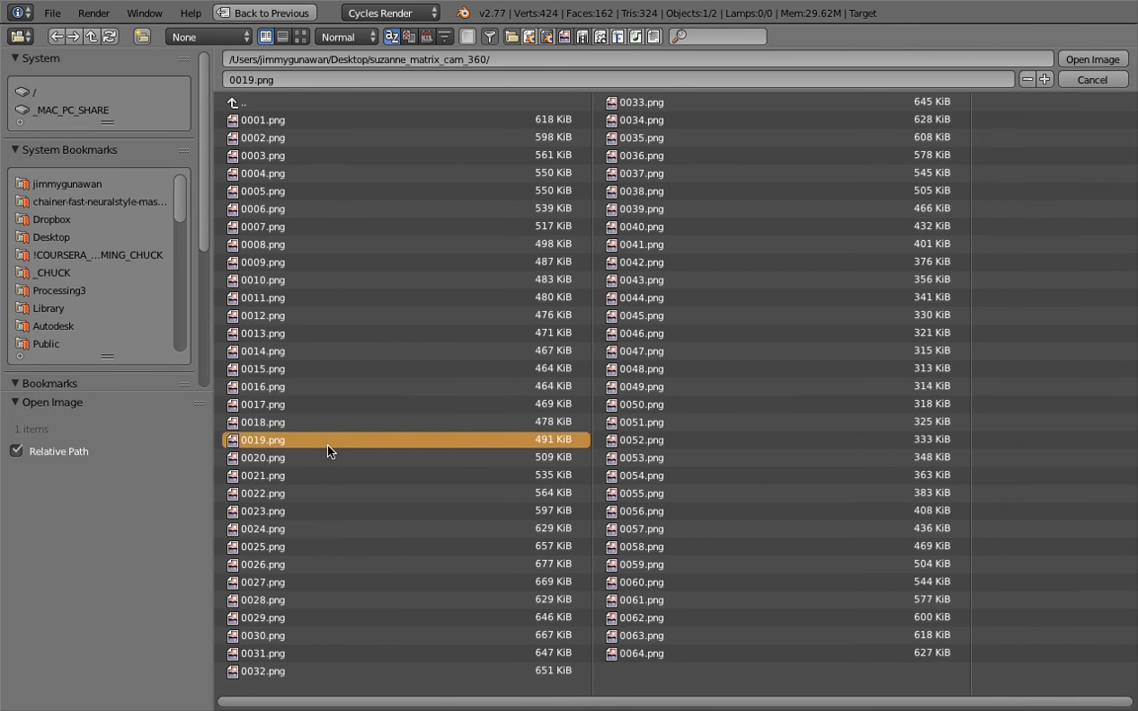
Step: Give Material.003 an Image Texture as its colour, loading 0044.png from the Desktop folder suzanne_matrix_cam_360
{"action": "left_click", "coordinate": [915, 158]}
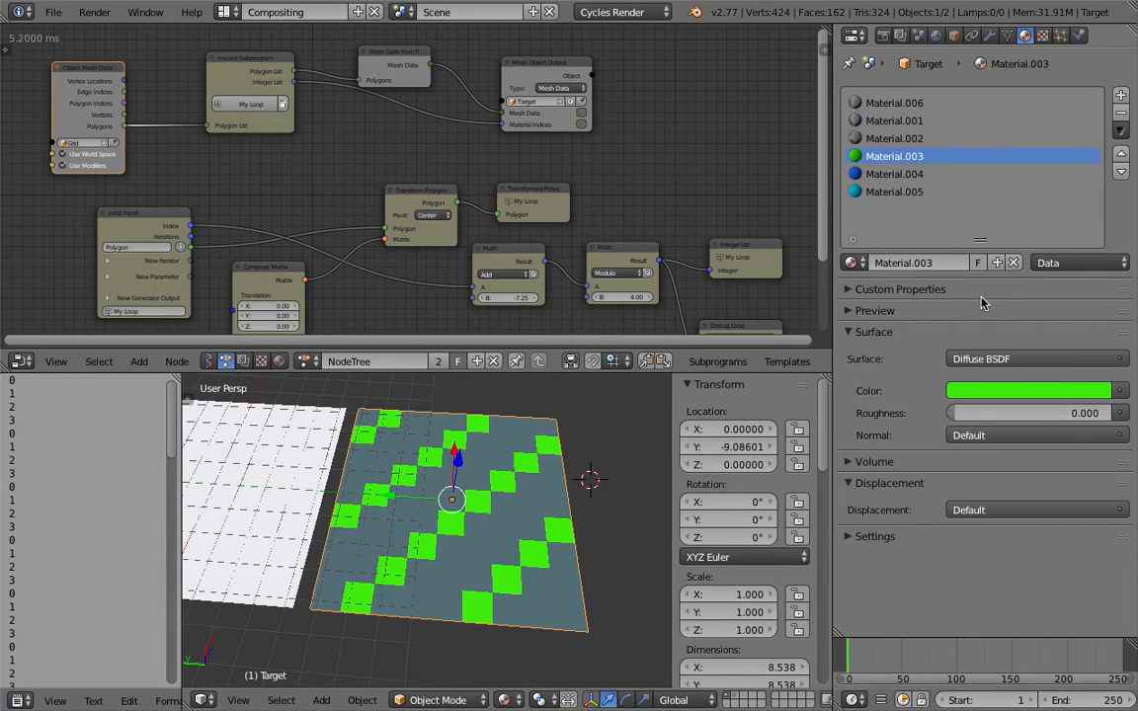
{"action": "scroll", "coordinate": [662, 191], "scroll_direction": "down", "scroll_amount": 1}
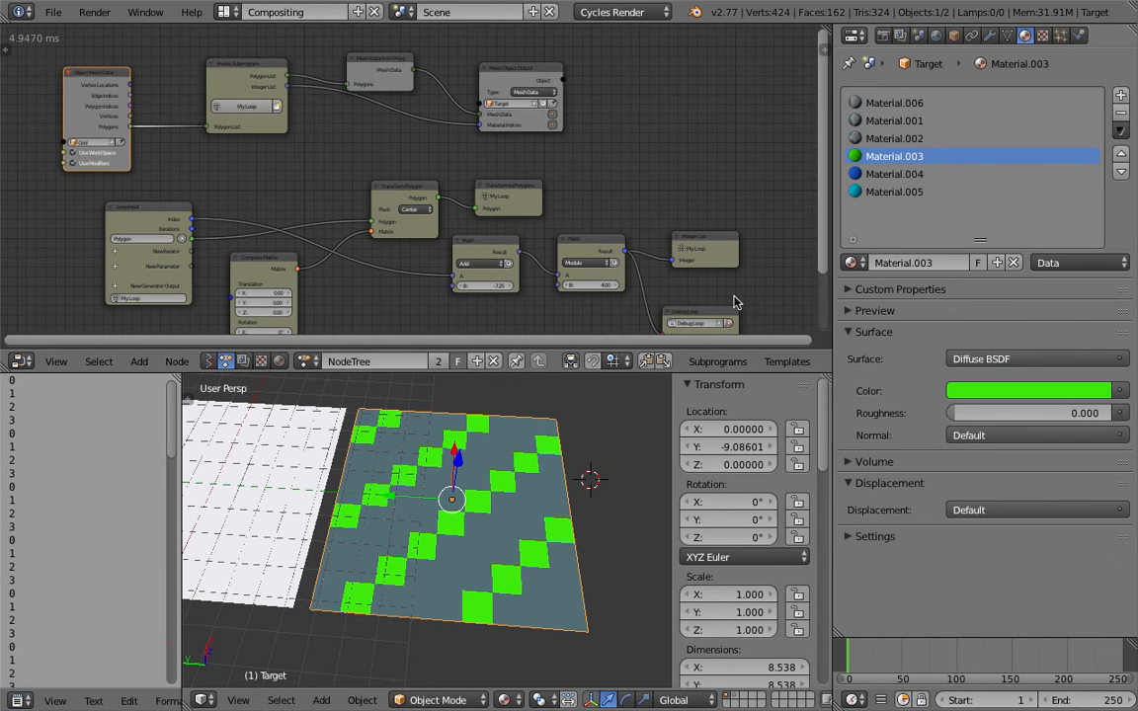
{"action": "middle_click_drag", "start_coordinate": [620, 251], "coordinate": [627, 250]}
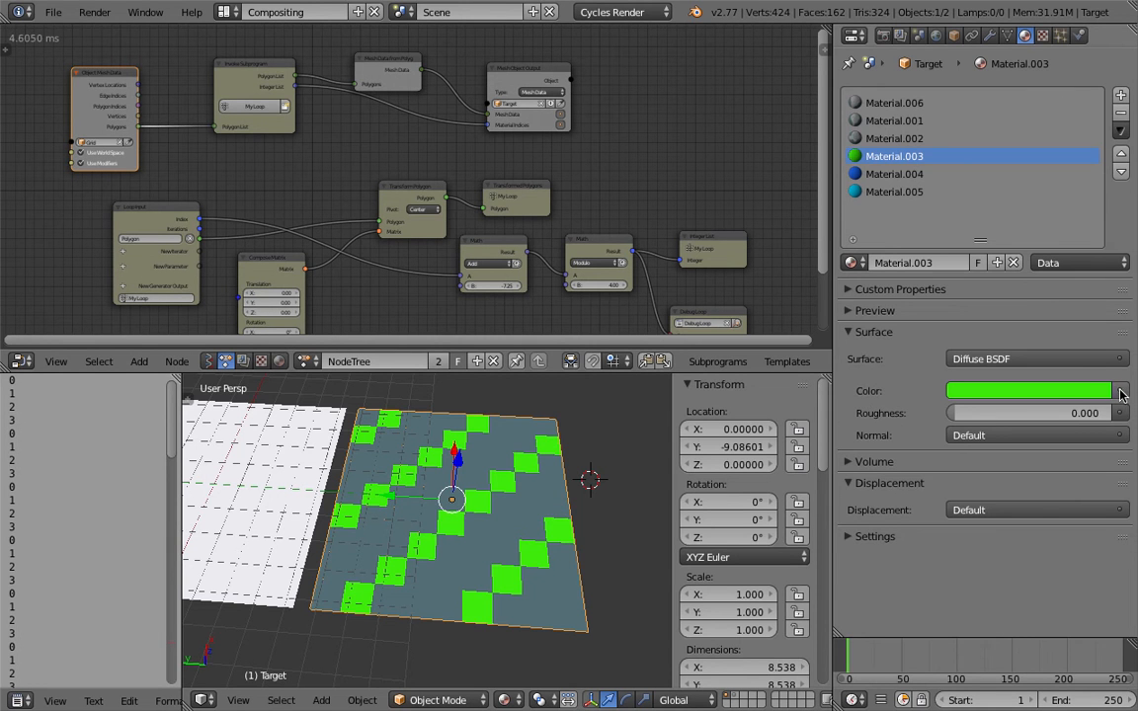
{"action": "left_click", "coordinate": [1120, 392]}
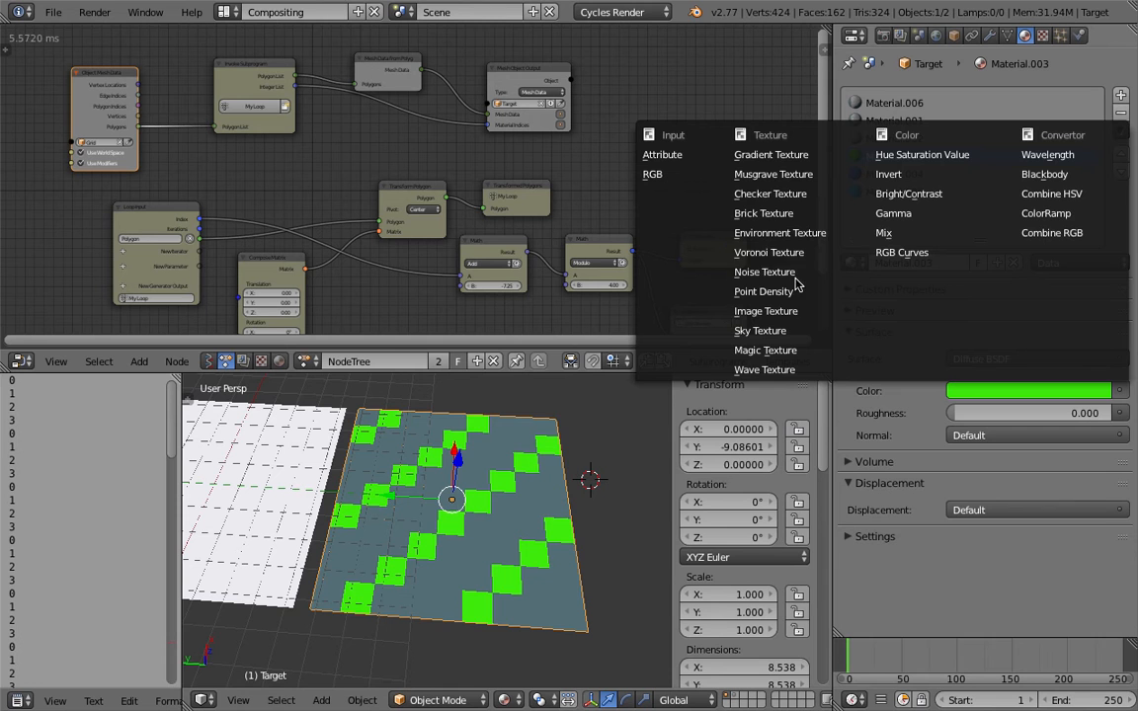
{"action": "left_click", "coordinate": [790, 312]}
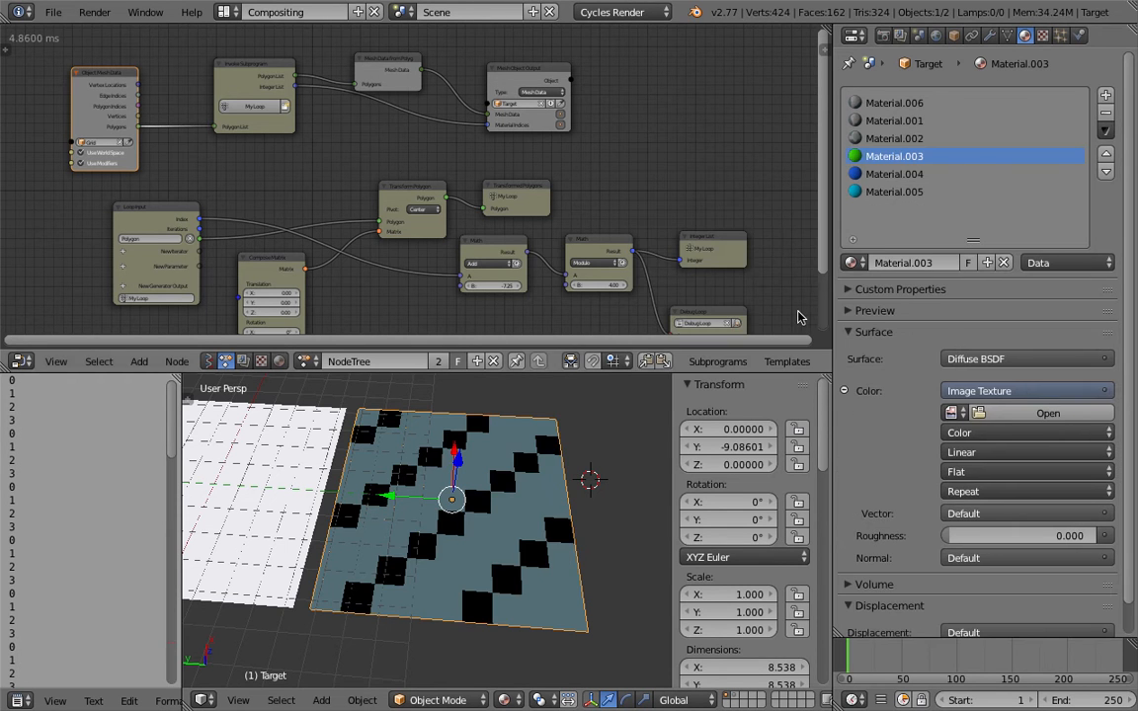
{"action": "left_click", "coordinate": [1086, 420]}
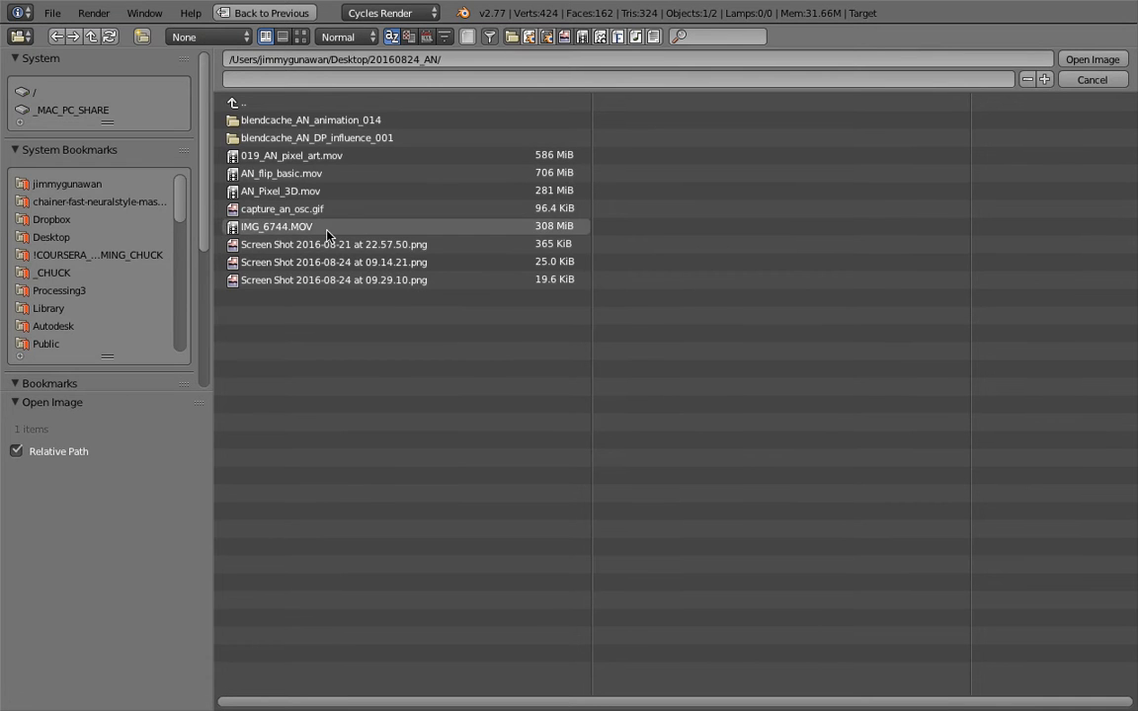
{"action": "left_click", "coordinate": [98, 235]}
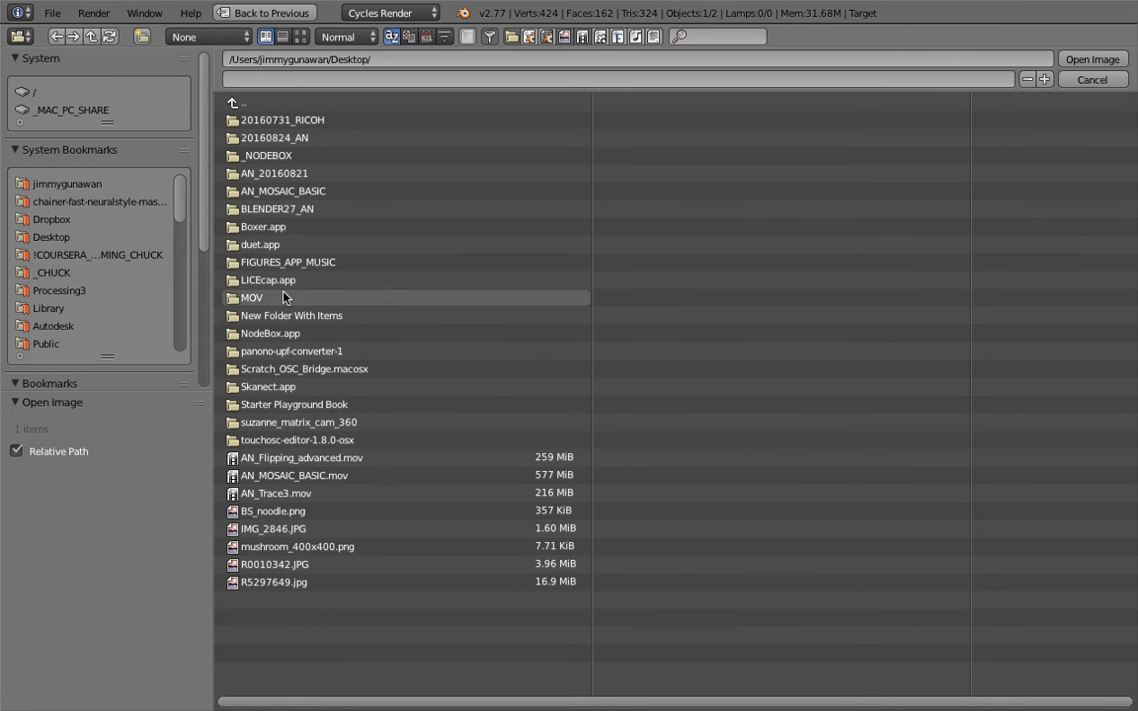
{"action": "left_click", "coordinate": [425, 422]}
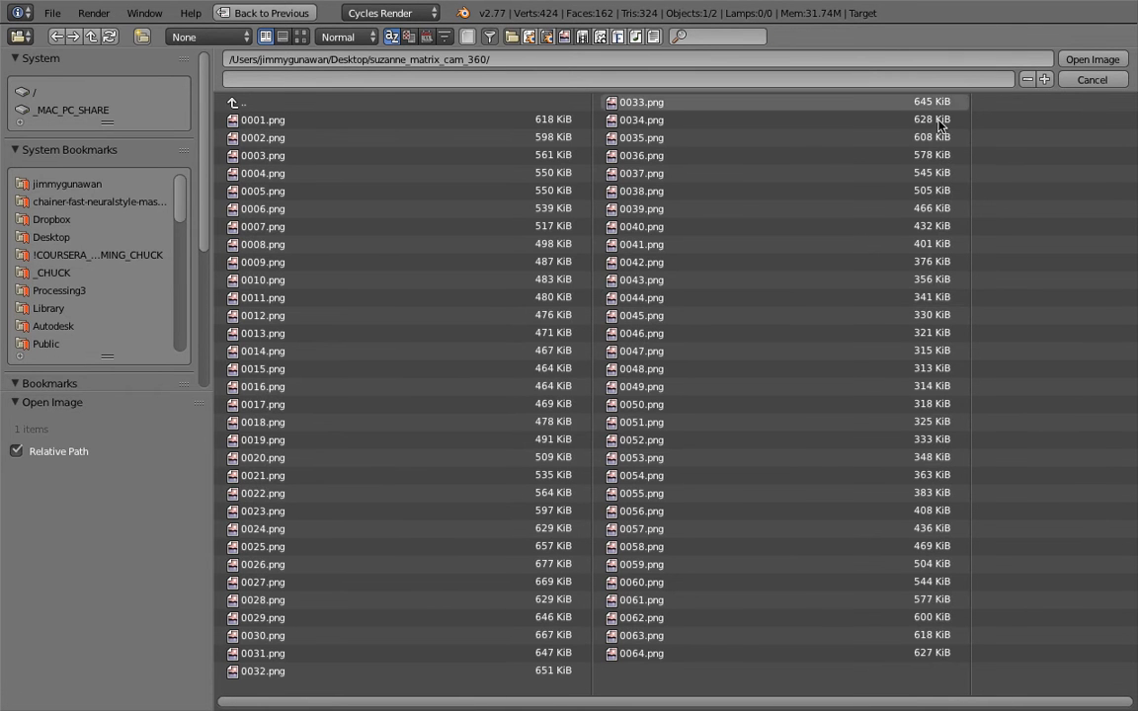
{"action": "left_click", "coordinate": [698, 299]}
{"action": "double_click", "coordinate": [698, 298]}
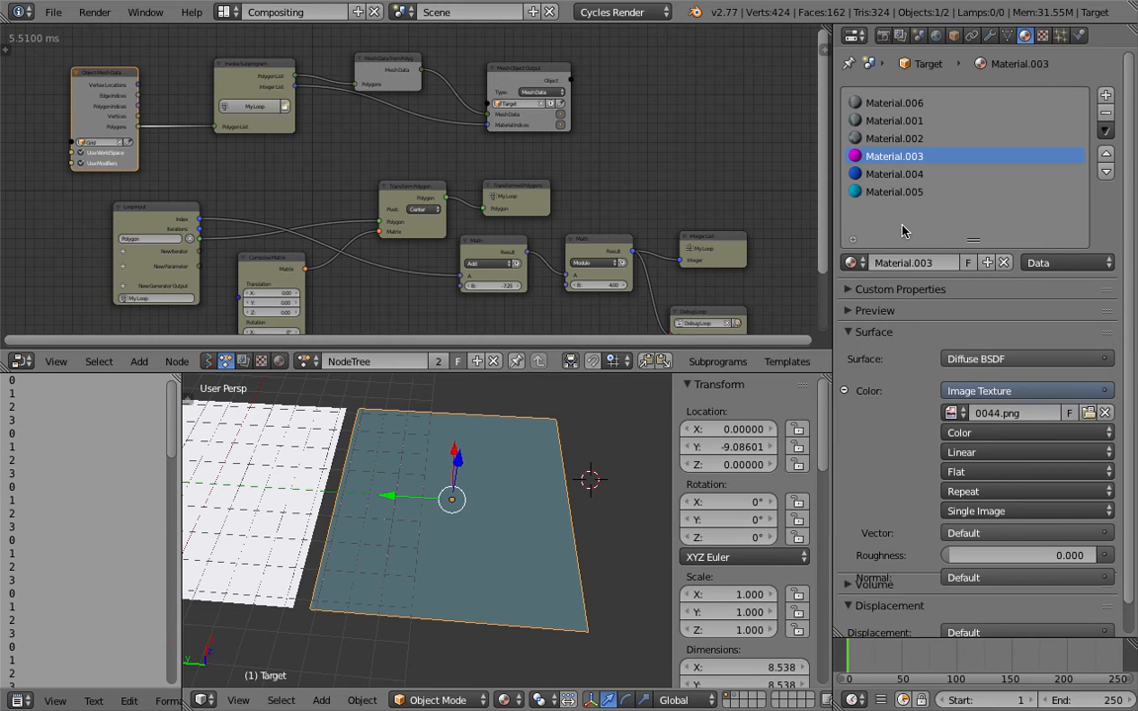
Step: Set the colour of Material.004 to an Image Texture that uses 0056.png from the suzanne_matrix_cam_360 folder
{"action": "left_click", "coordinate": [923, 174]}
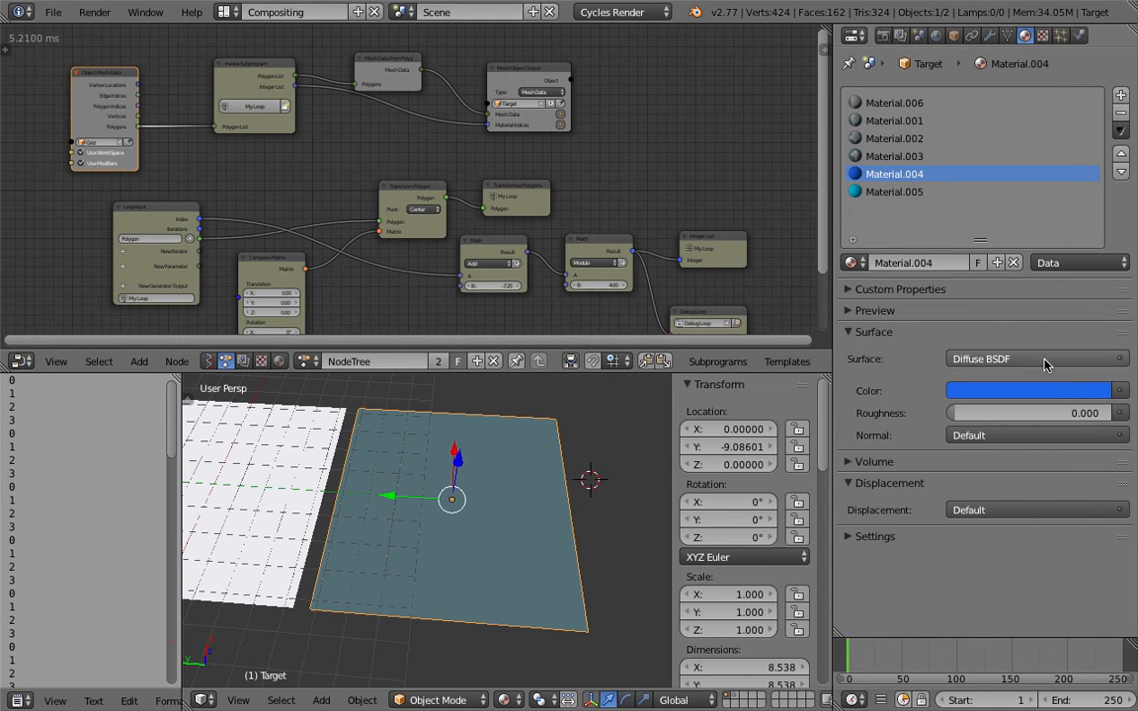
{"action": "left_click", "coordinate": [1119, 391]}
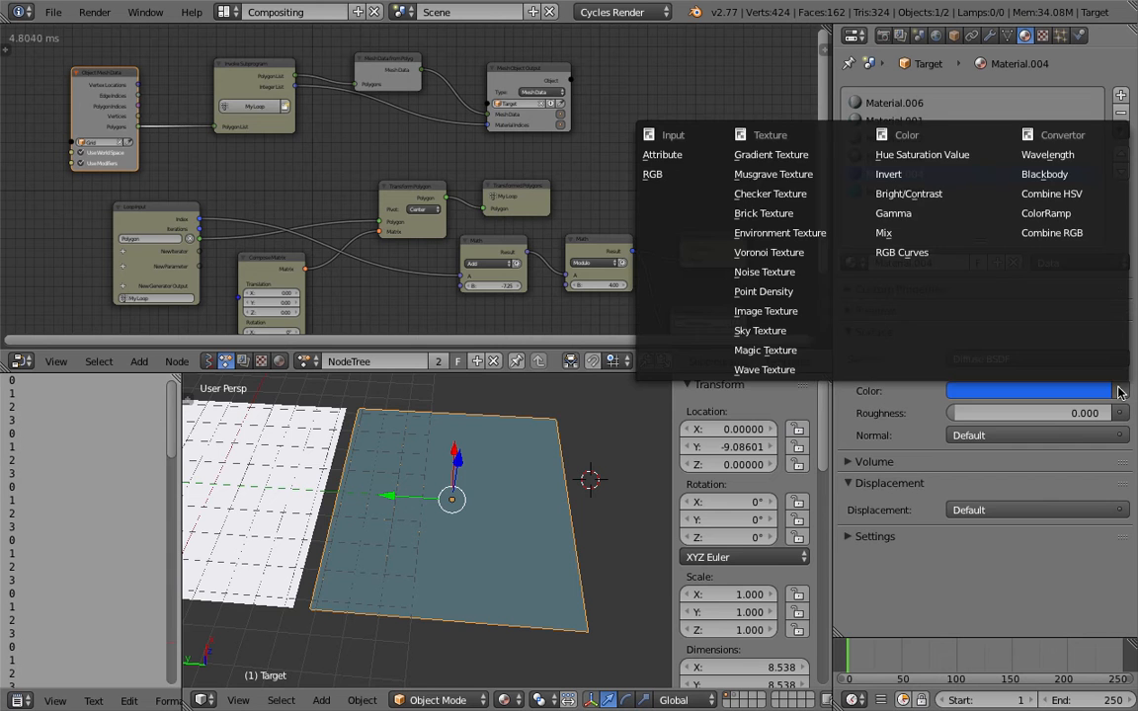
{"action": "left_click", "coordinate": [768, 312]}
{"action": "left_click", "coordinate": [1044, 412]}
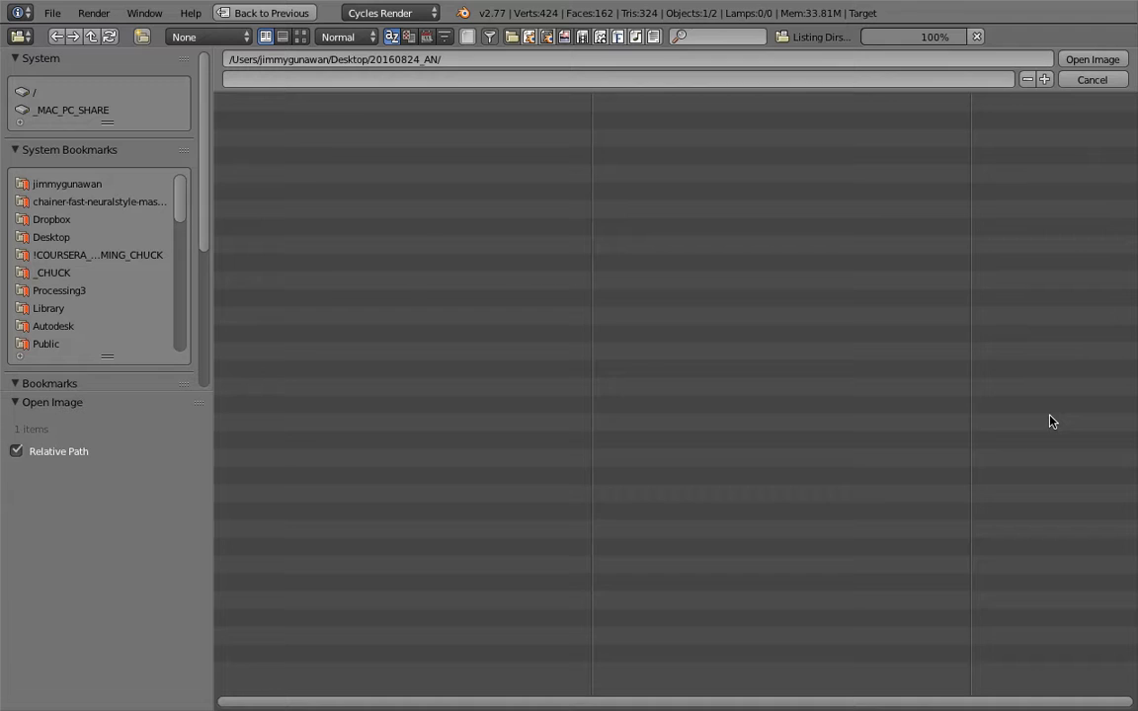
{"action": "left_click", "coordinate": [52, 238]}
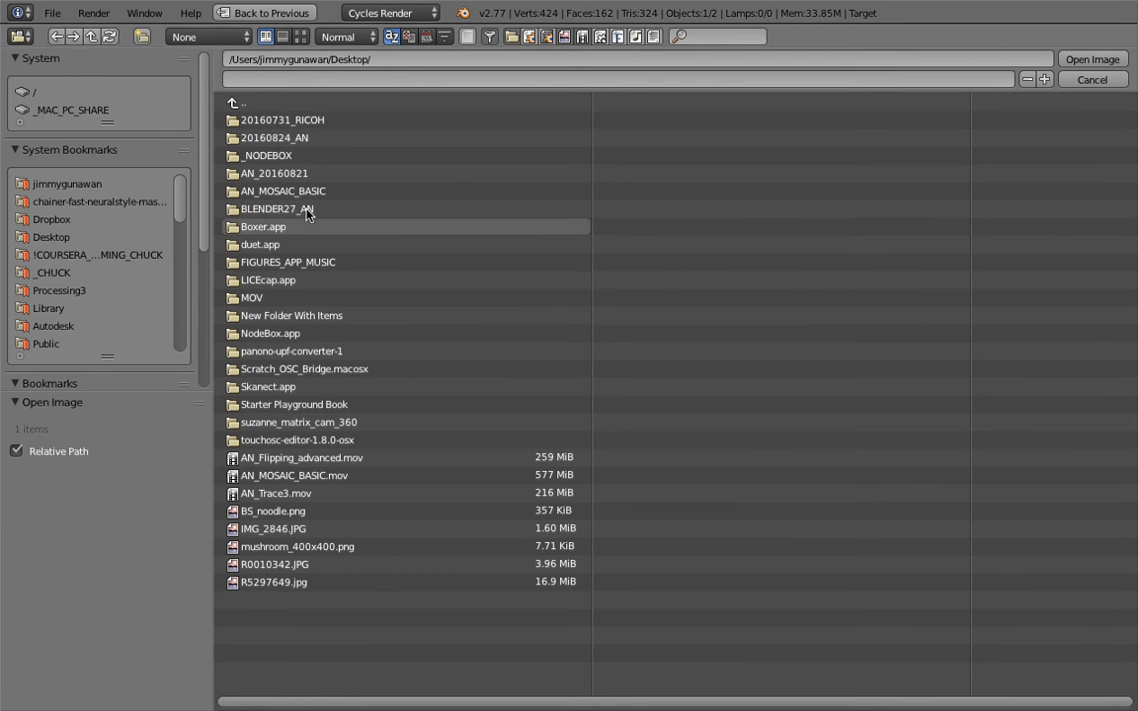
{"action": "double_click", "coordinate": [312, 422]}
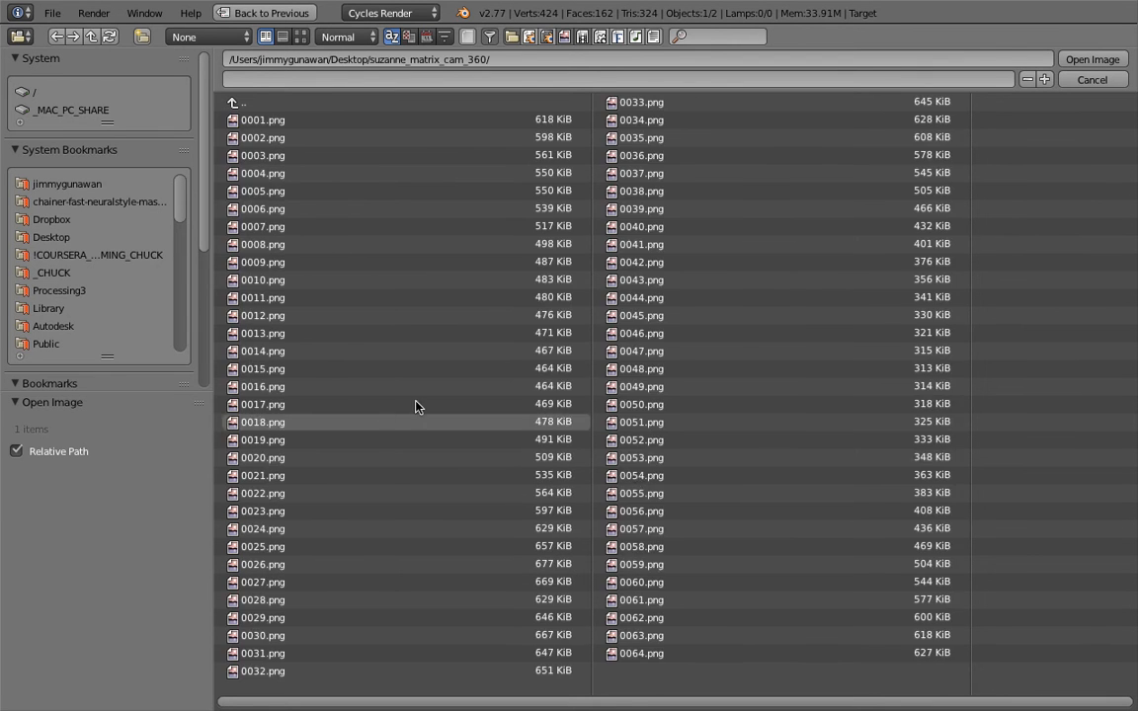
{"action": "double_click", "coordinate": [647, 459]}
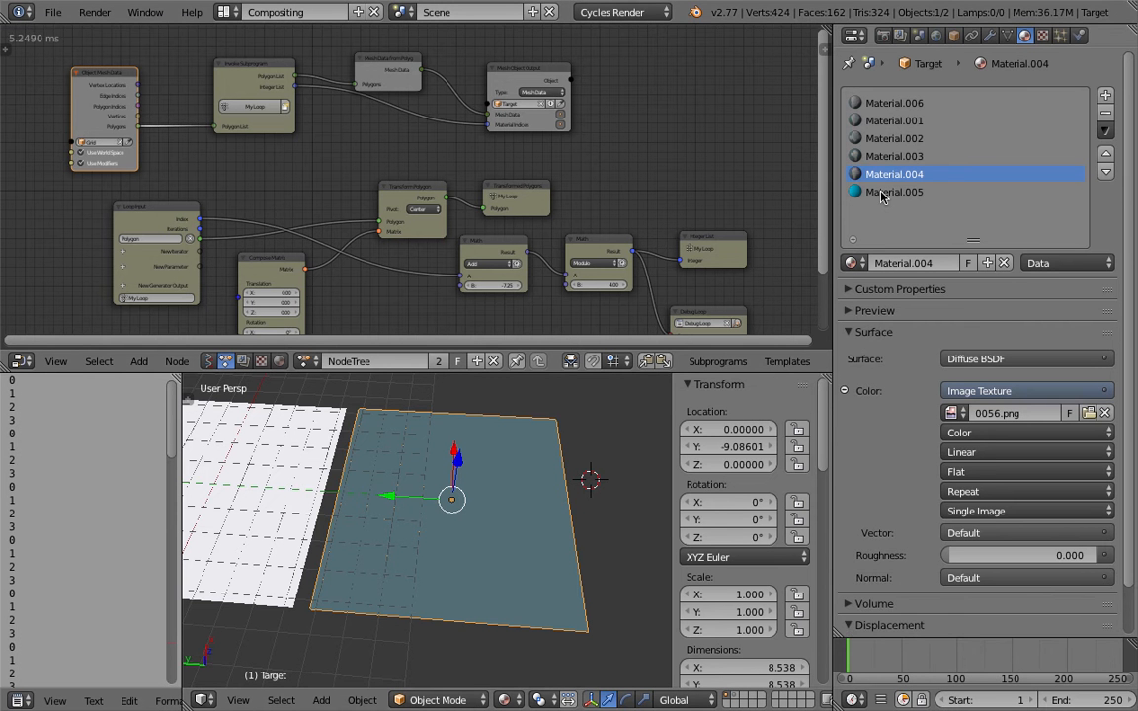
Step: Assign an Image Texture to the colour of Material.005 and load 0061.png from the suzanne_matrix_cam_360 folder
{"action": "left_click", "coordinate": [877, 192]}
{"action": "left_click", "coordinate": [1119, 391]}
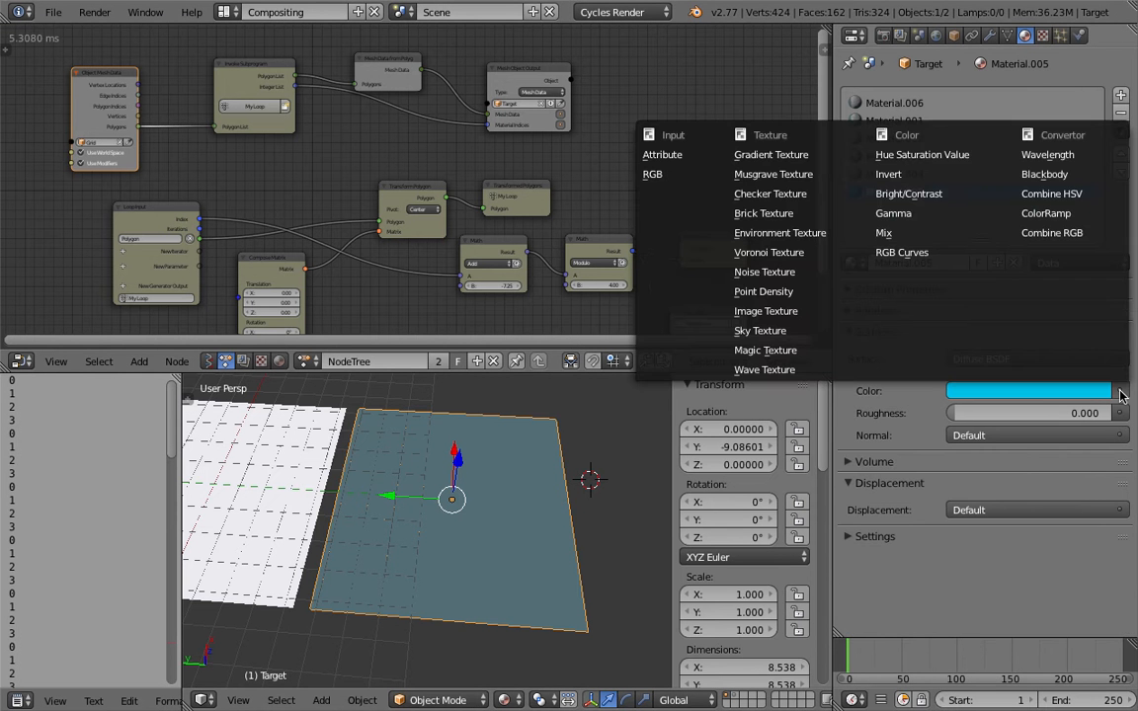
{"action": "left_click", "coordinate": [780, 312]}
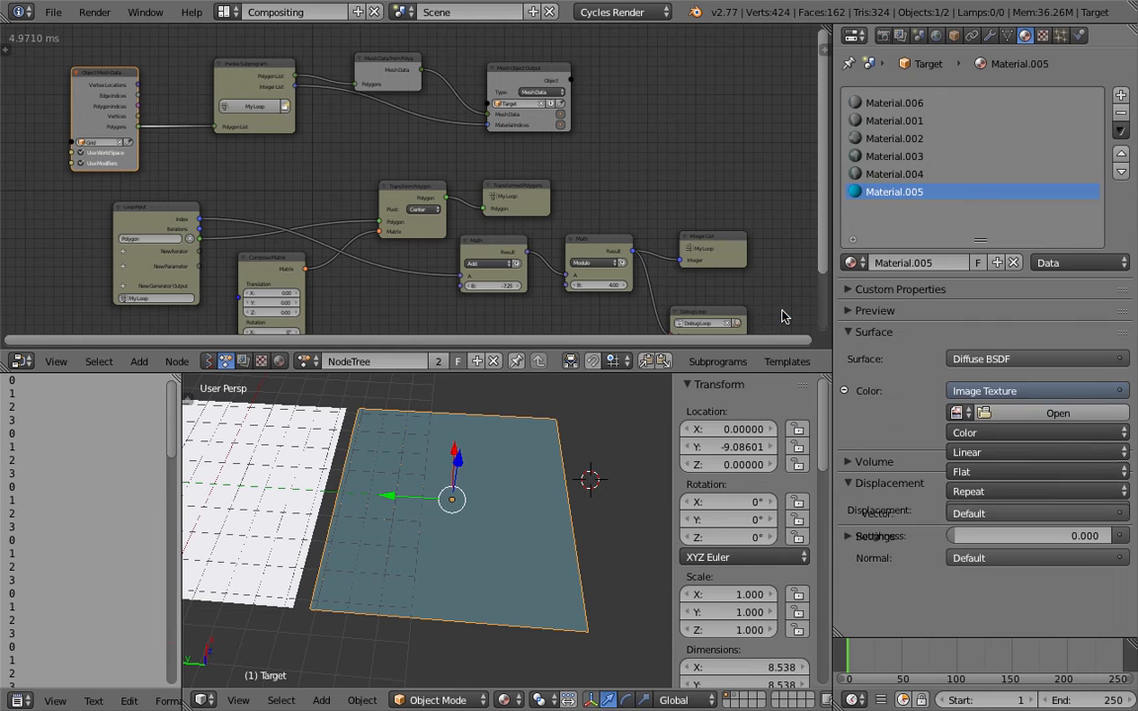
{"action": "left_click", "coordinate": [1027, 413]}
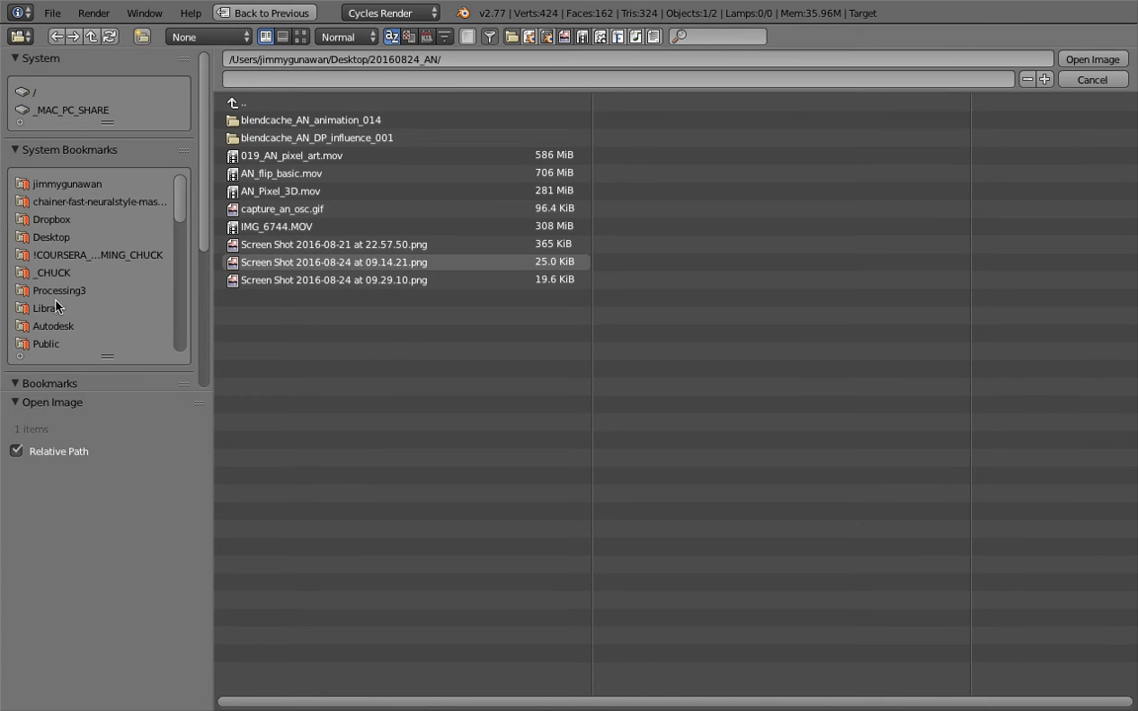
{"action": "left_click", "coordinate": [59, 240]}
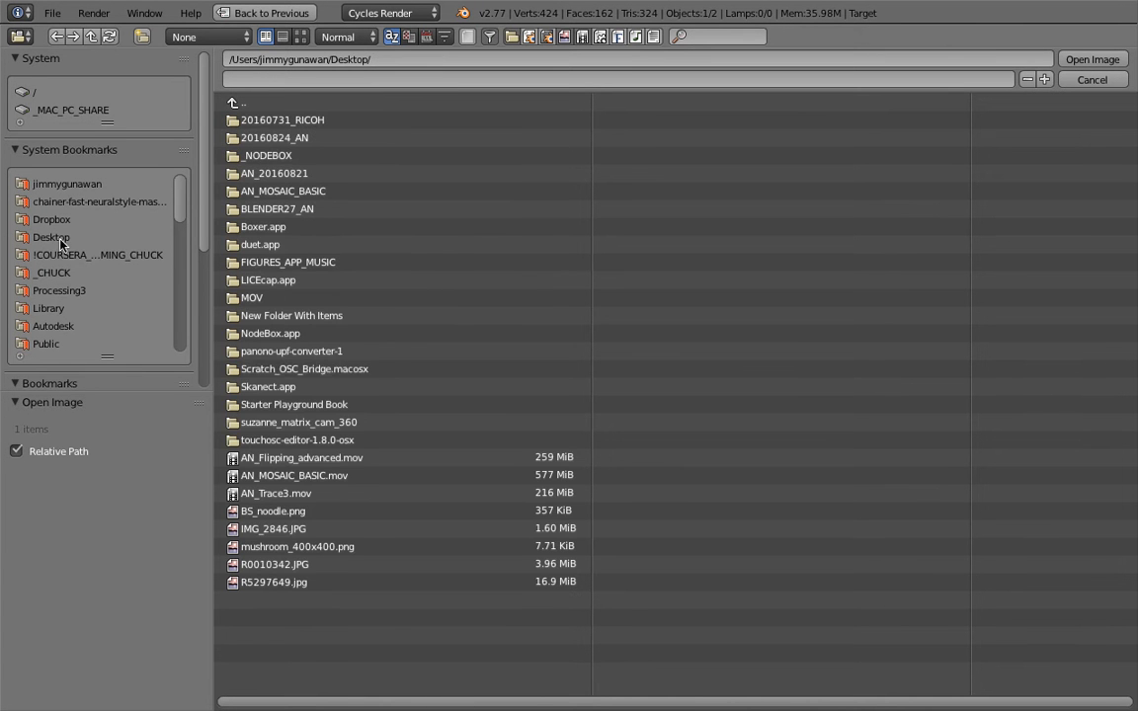
{"action": "left_click", "coordinate": [296, 422]}
{"action": "double_click", "coordinate": [642, 601]}
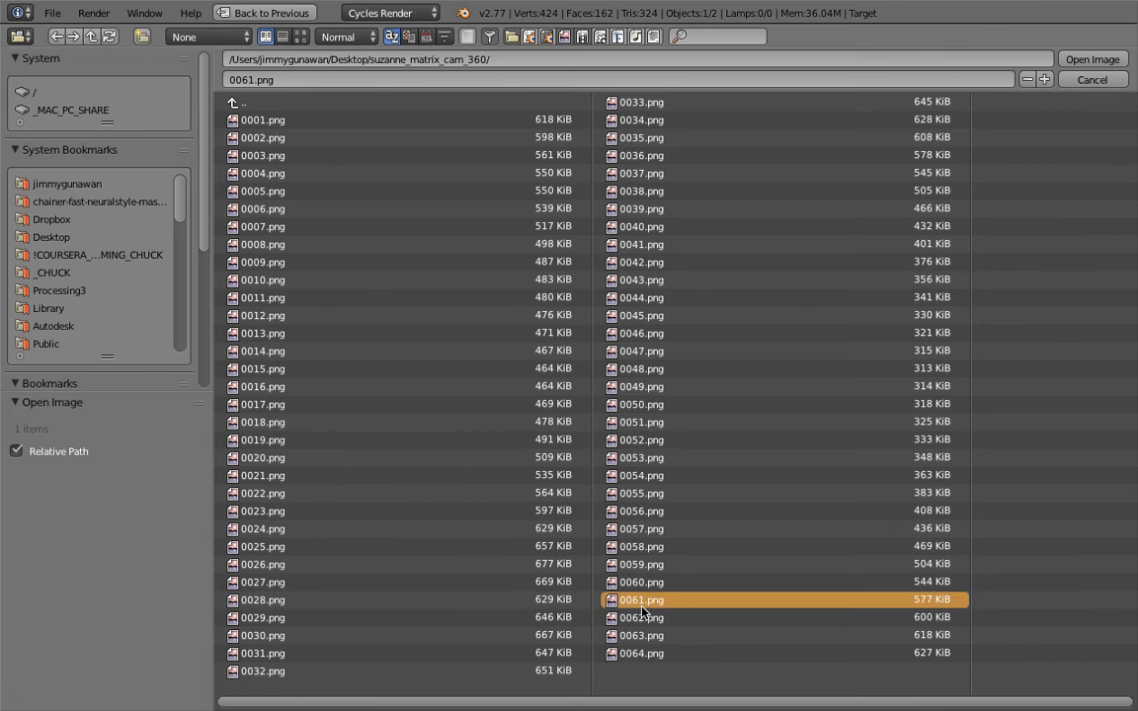
Step: Save the scene over the existing file AN_mosaic_advanced_003.blend
{"action": "middle_click_drag", "start_coordinate": [478, 461], "coordinate": [481, 455]}
{"action": "key", "text": "ctrl+s"}
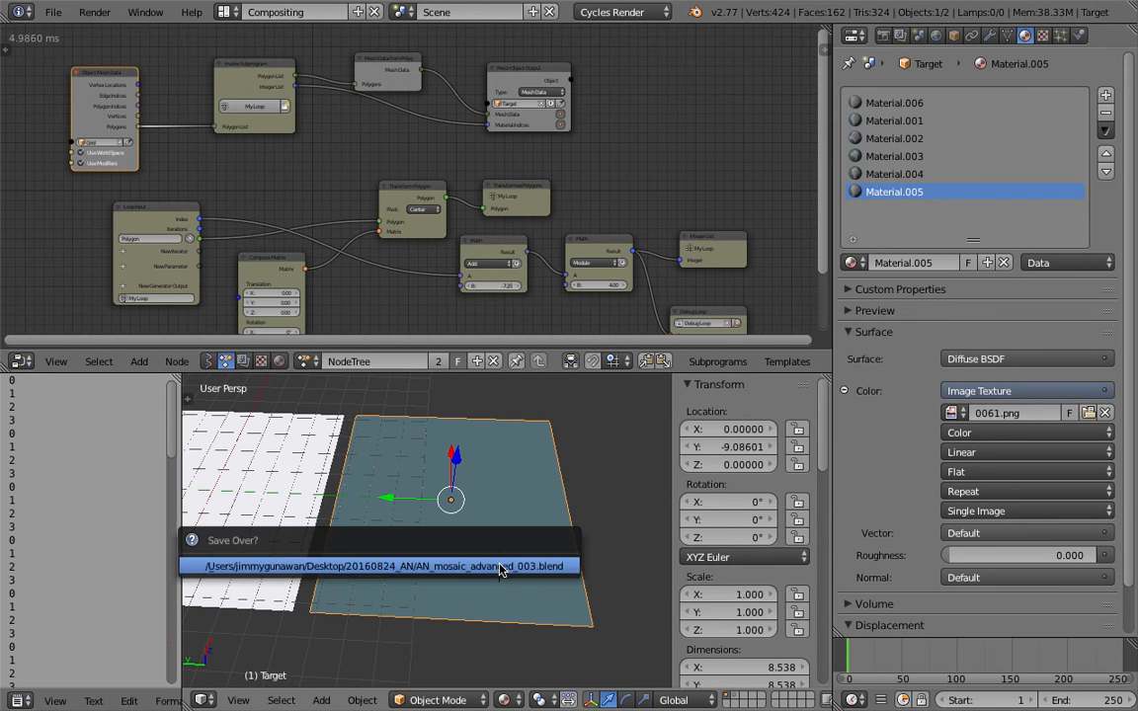
{"action": "double_click", "coordinate": [499, 565]}
Step: Move the timeline to frame 22 and switch the 3D view's shading to Rendered
{"action": "left_click", "coordinate": [871, 659]}
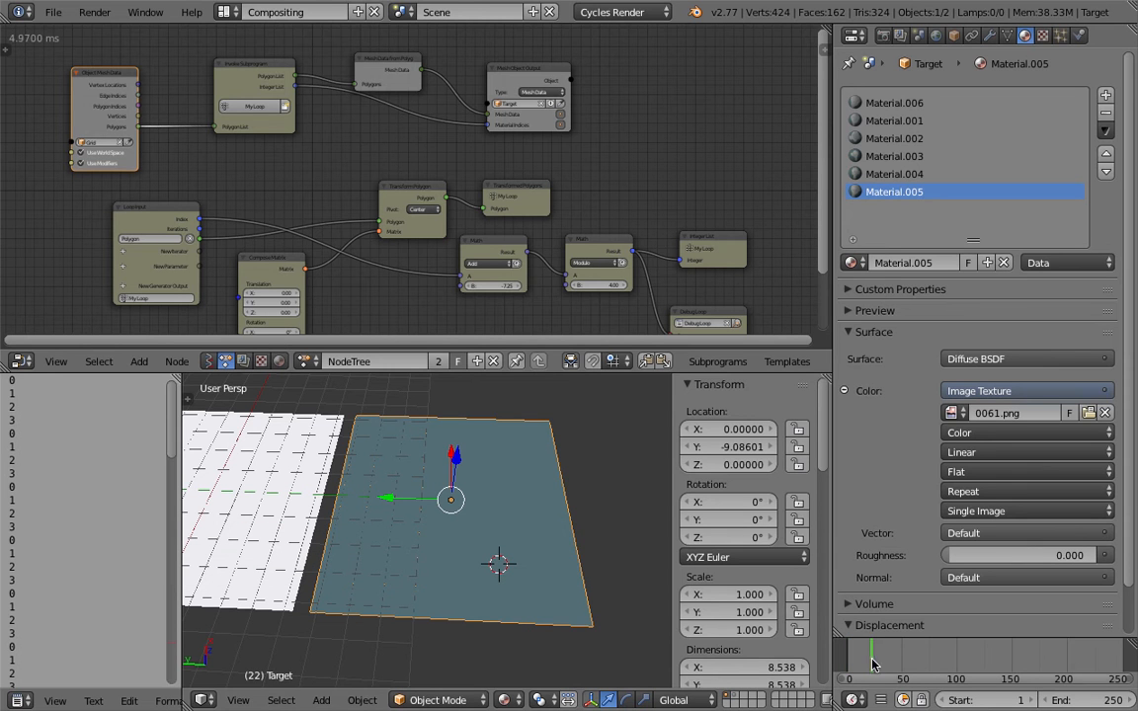
{"action": "left_click", "coordinate": [506, 699]}
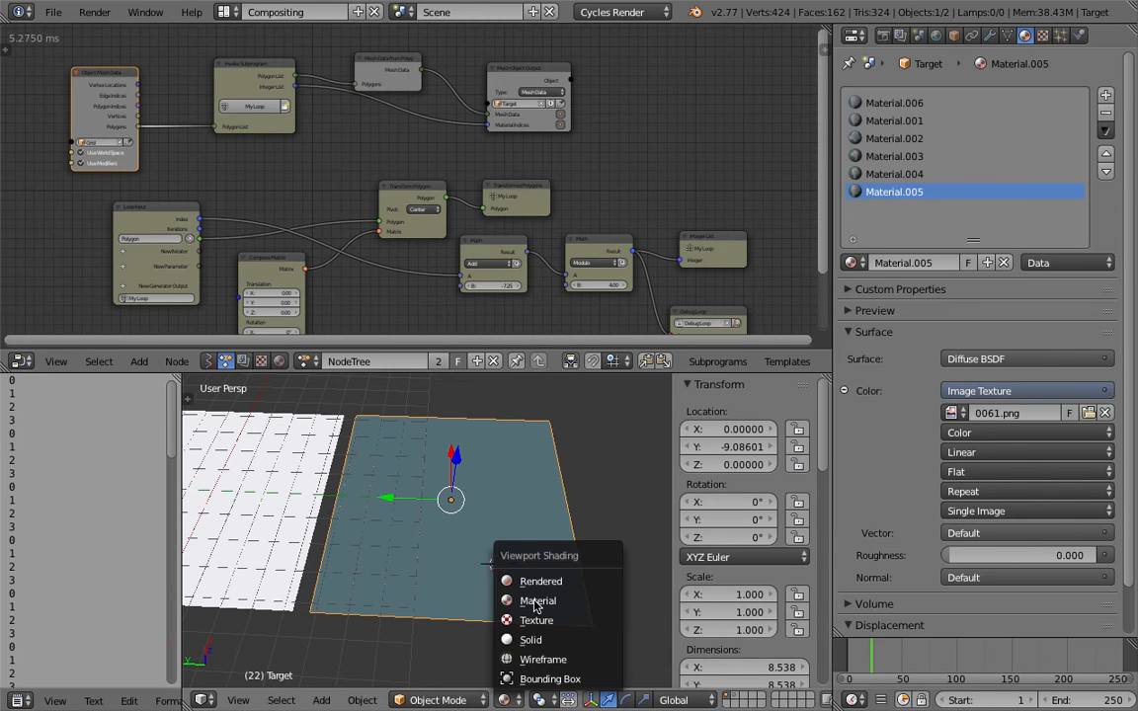
{"action": "key", "text": "z"}
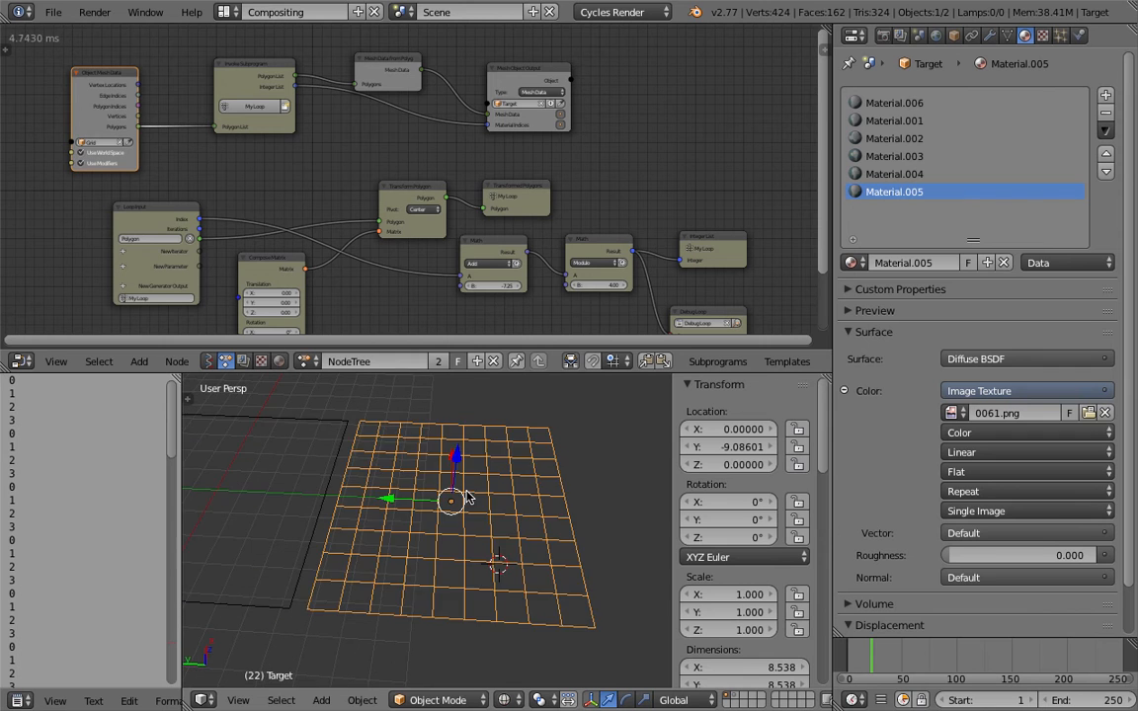
{"action": "key", "text": "z"}
{"action": "left_click", "coordinate": [499, 700]}
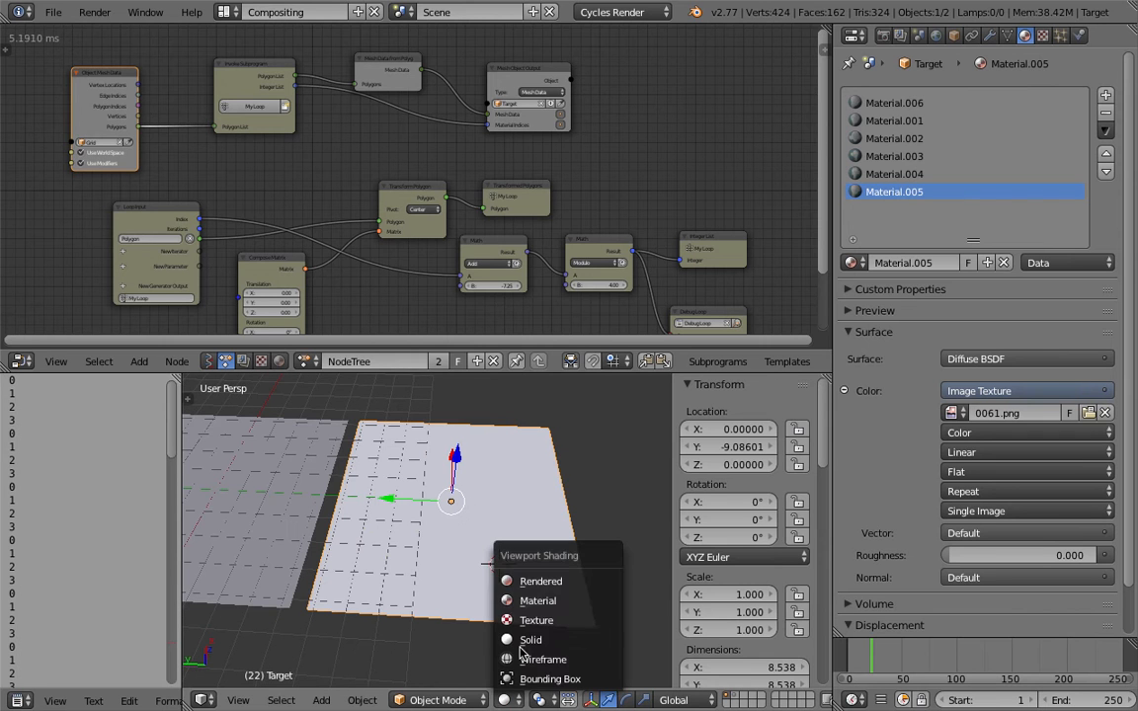
{"action": "left_click", "coordinate": [522, 581]}
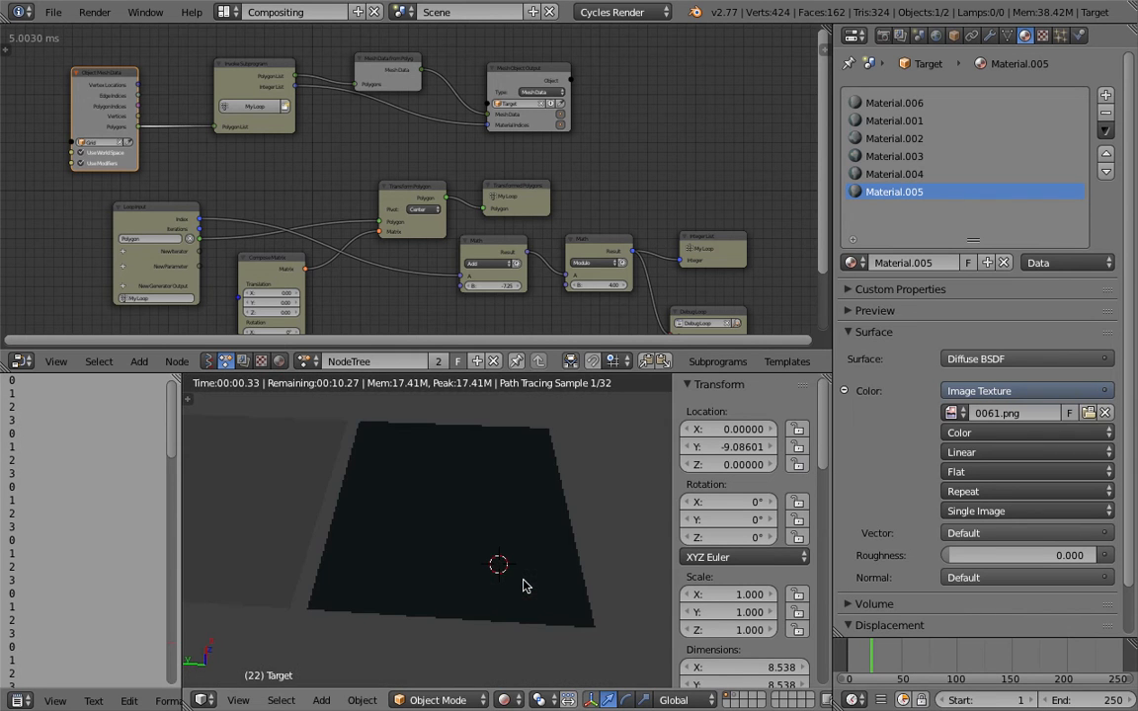
{"action": "left_click", "coordinate": [505, 700]}
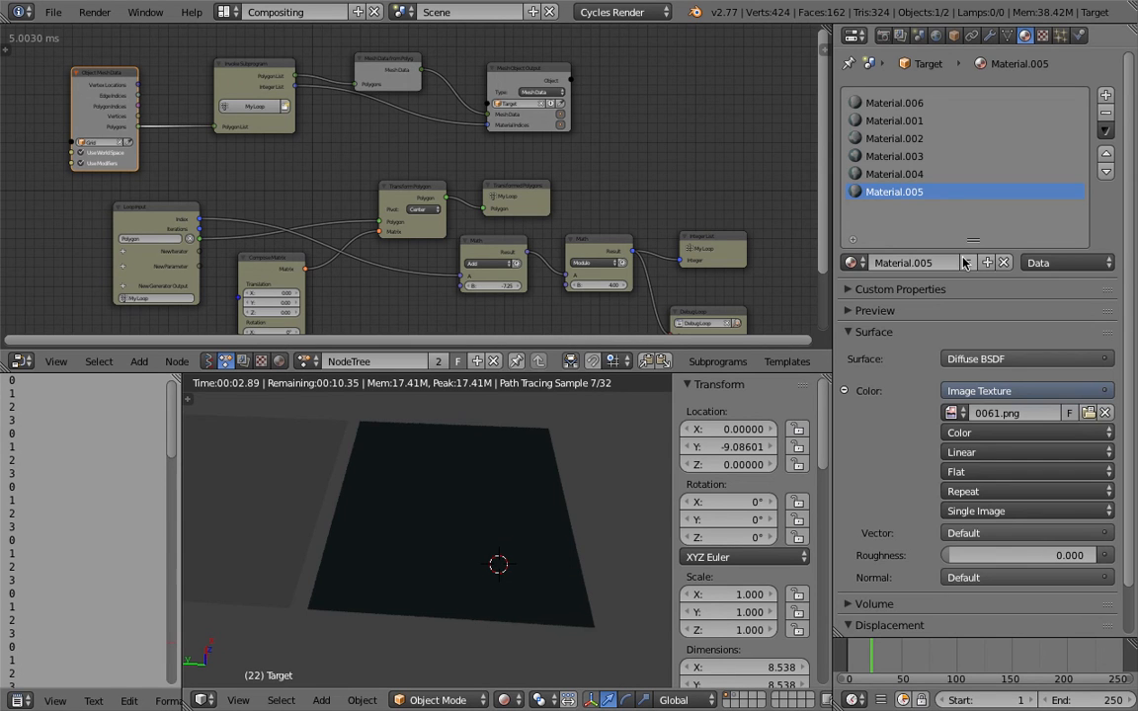
Step: Enable nodes for the World surface and brighten its Background colour to a light grey
{"action": "left_click", "coordinate": [935, 35]}
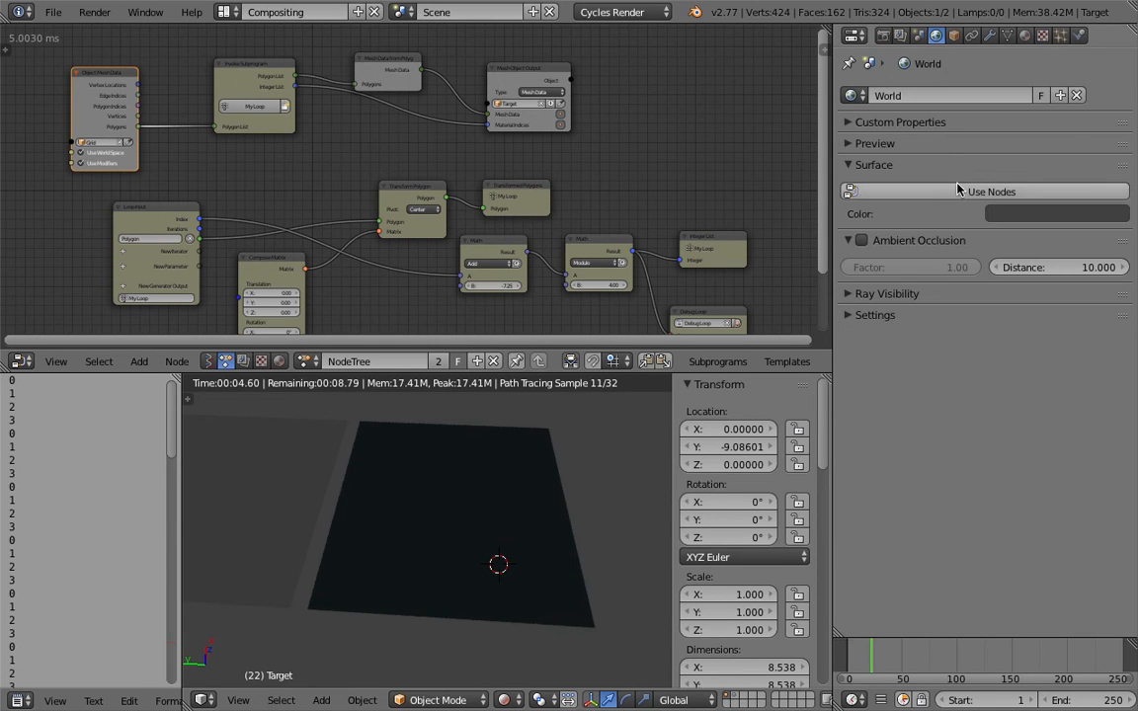
{"action": "left_click", "coordinate": [988, 191]}
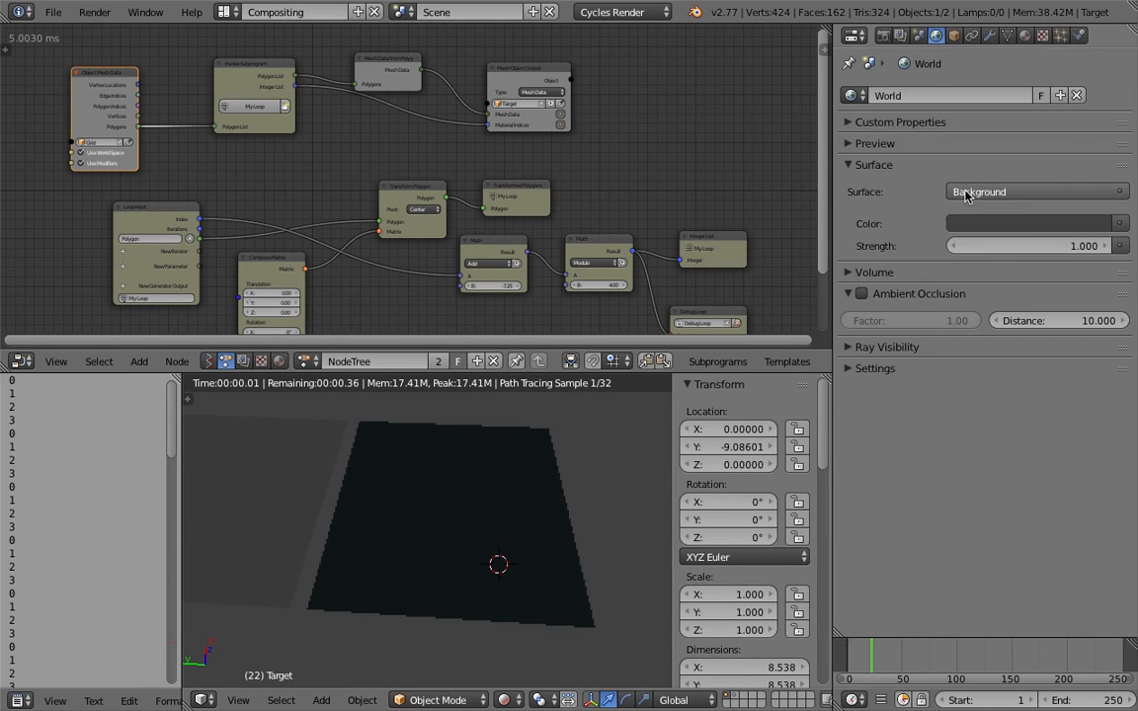
{"action": "left_click", "coordinate": [1092, 227]}
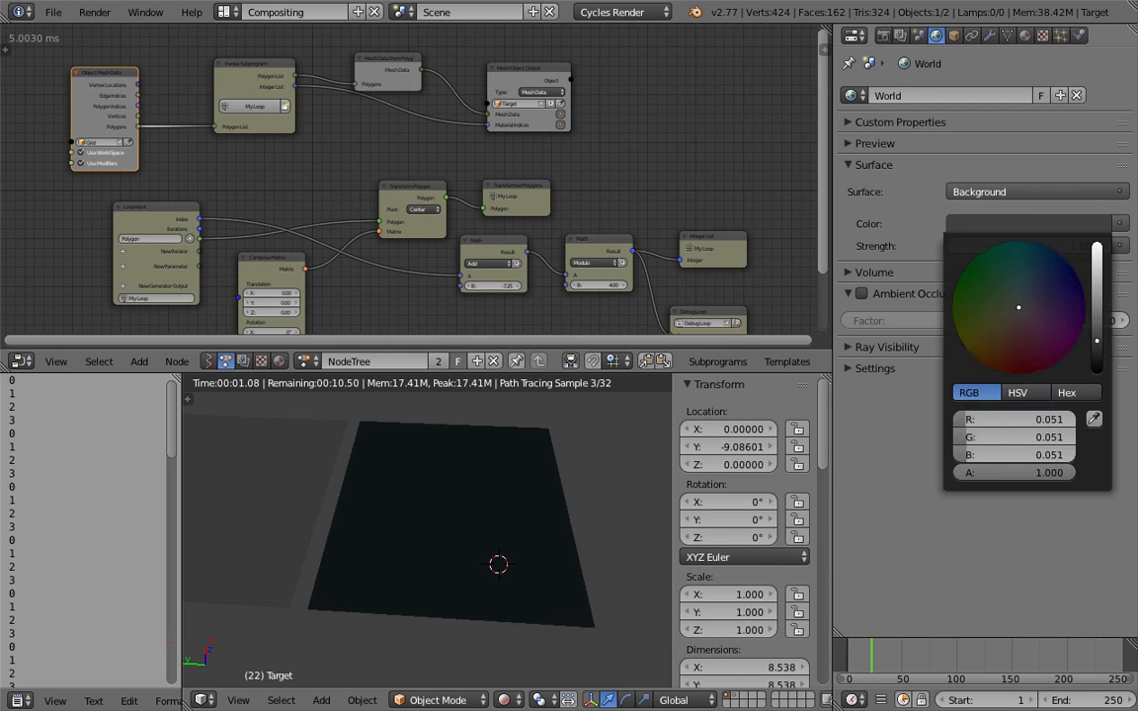
{"action": "left_click_drag", "start_coordinate": [1097, 340], "coordinate": [1096, 263]}
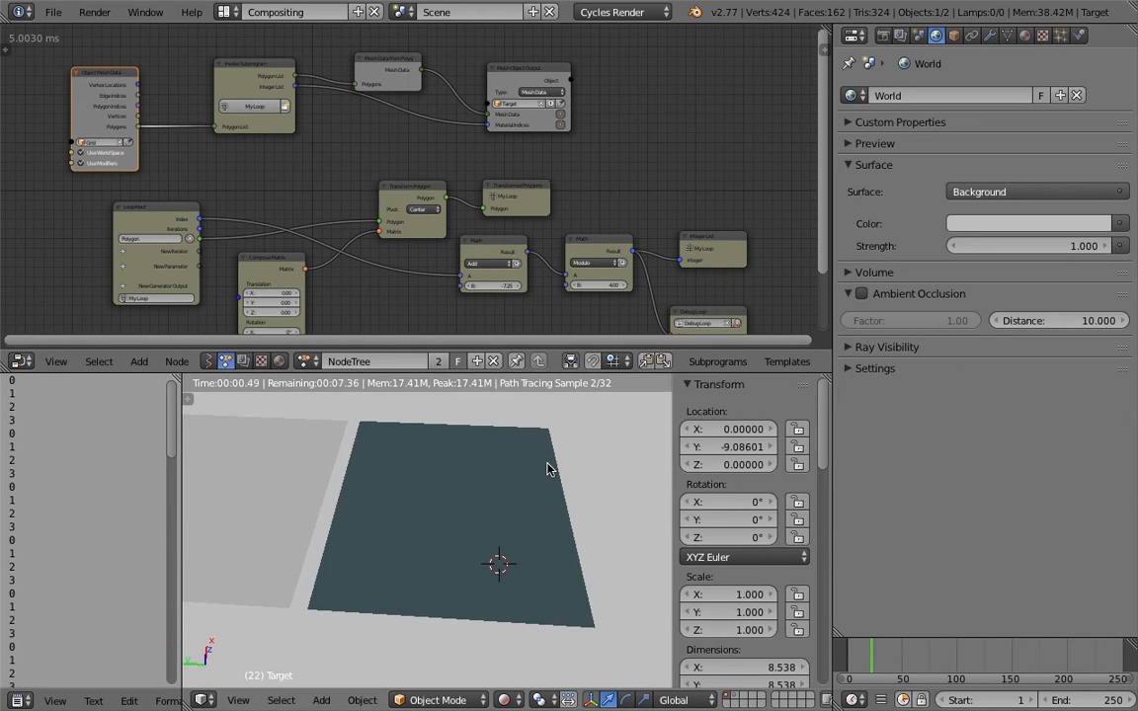
Step: Set the Vector input of Material.006's image texture to the Generated texture coordinate
{"action": "left_click", "coordinate": [1024, 35]}
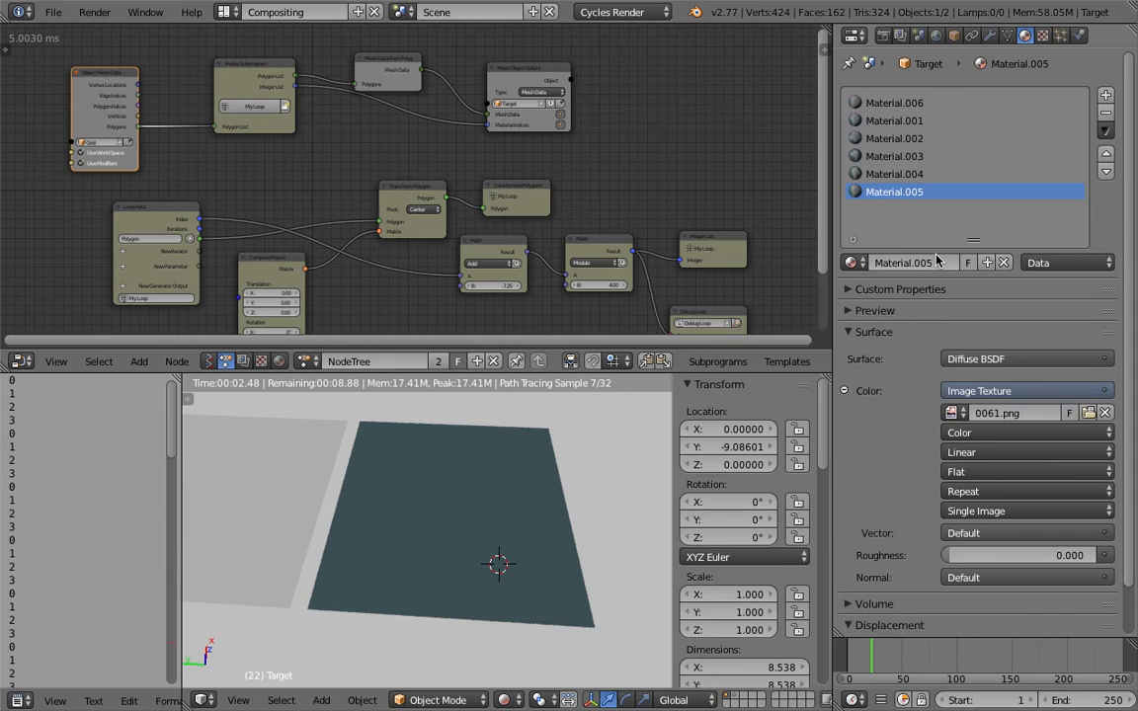
{"action": "left_click", "coordinate": [908, 102]}
{"action": "left_click", "coordinate": [976, 534]}
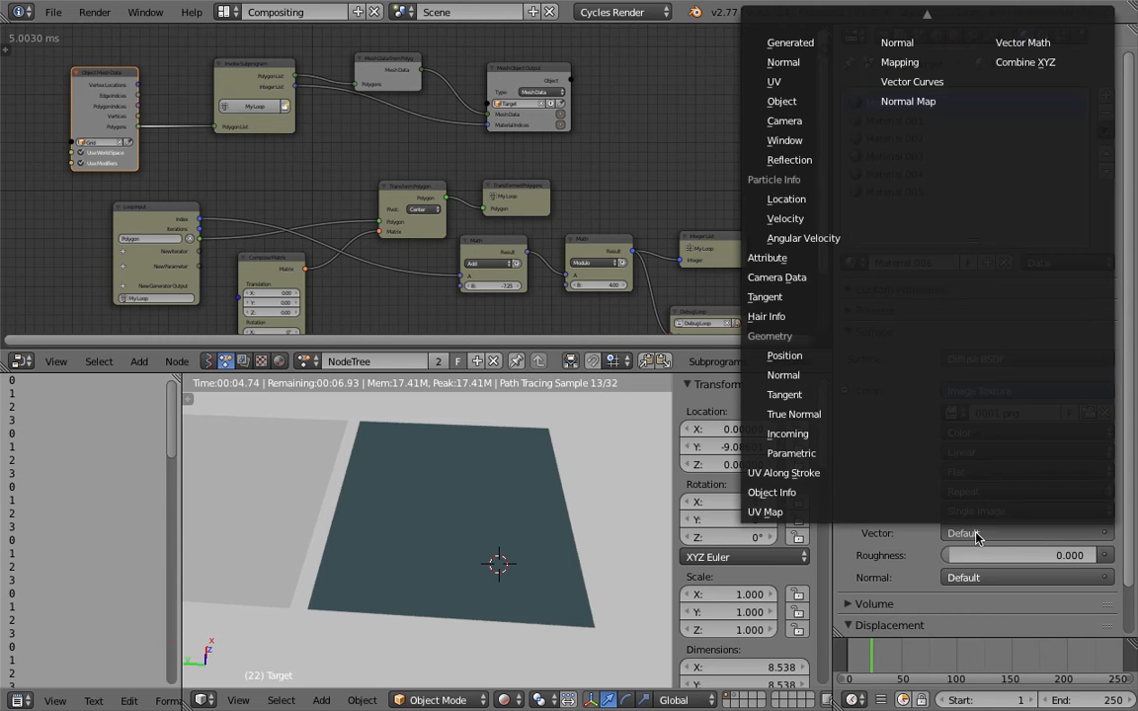
{"action": "left_click", "coordinate": [790, 43]}
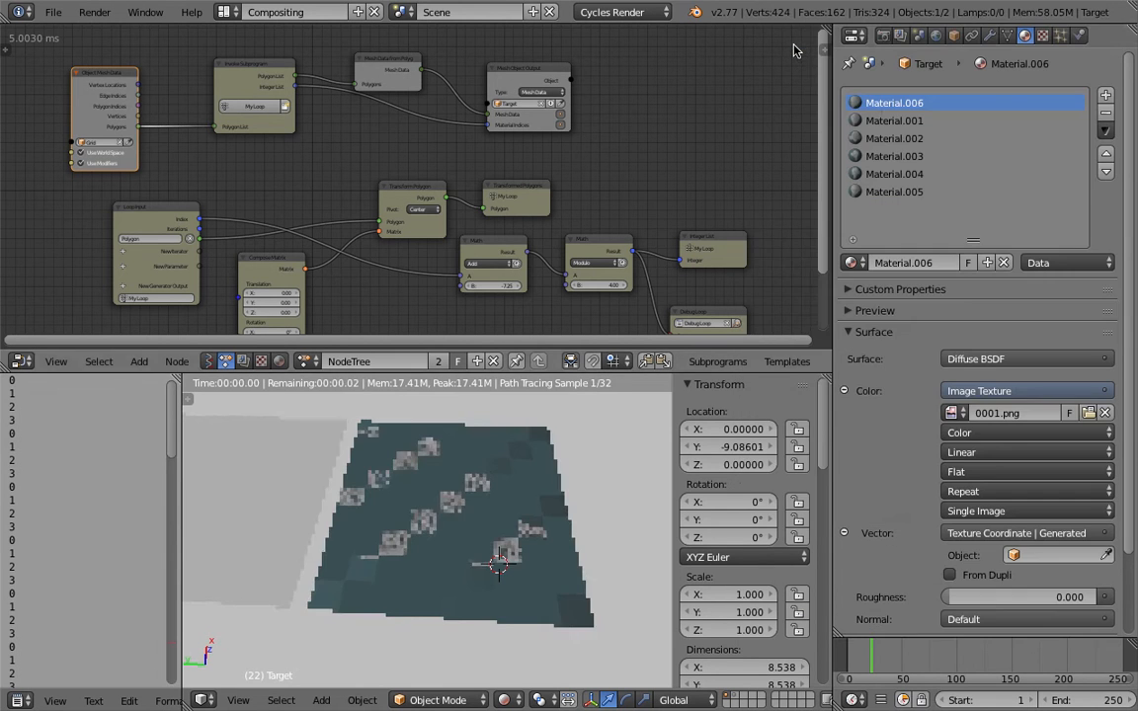
Step: Set the Vector input of the image textures in Material.001 and Material.002 to the Generated texture coordinate
{"action": "left_click", "coordinate": [894, 121]}
{"action": "left_click", "coordinate": [997, 535]}
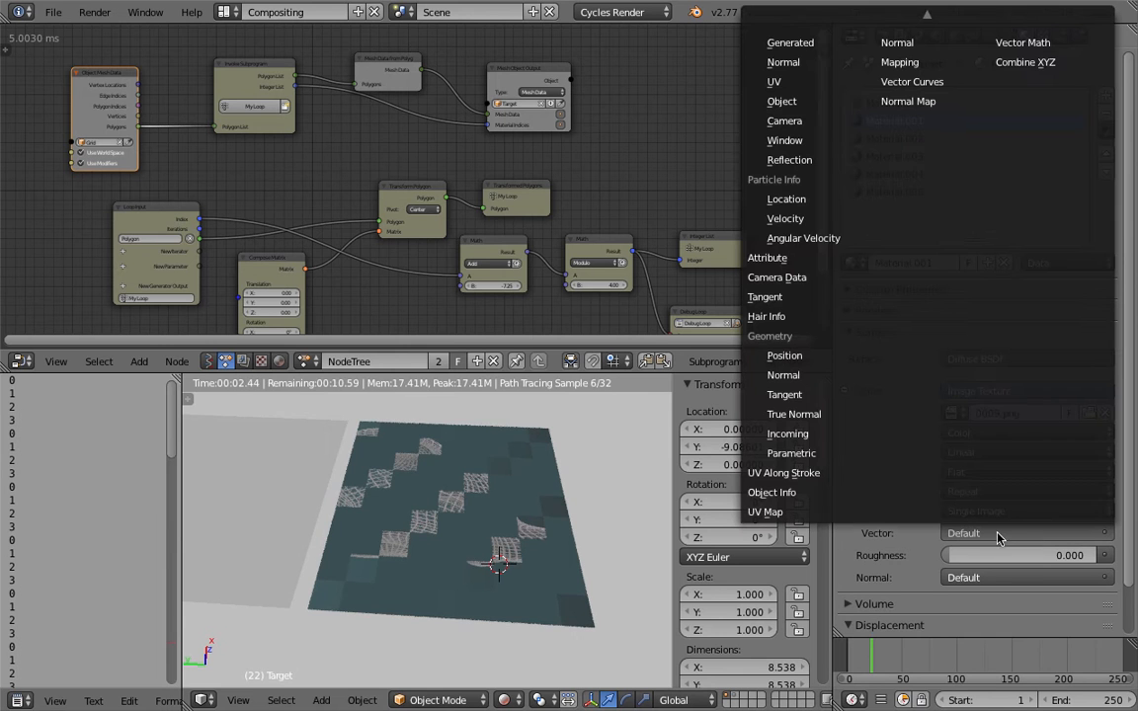
{"action": "left_click", "coordinate": [793, 42]}
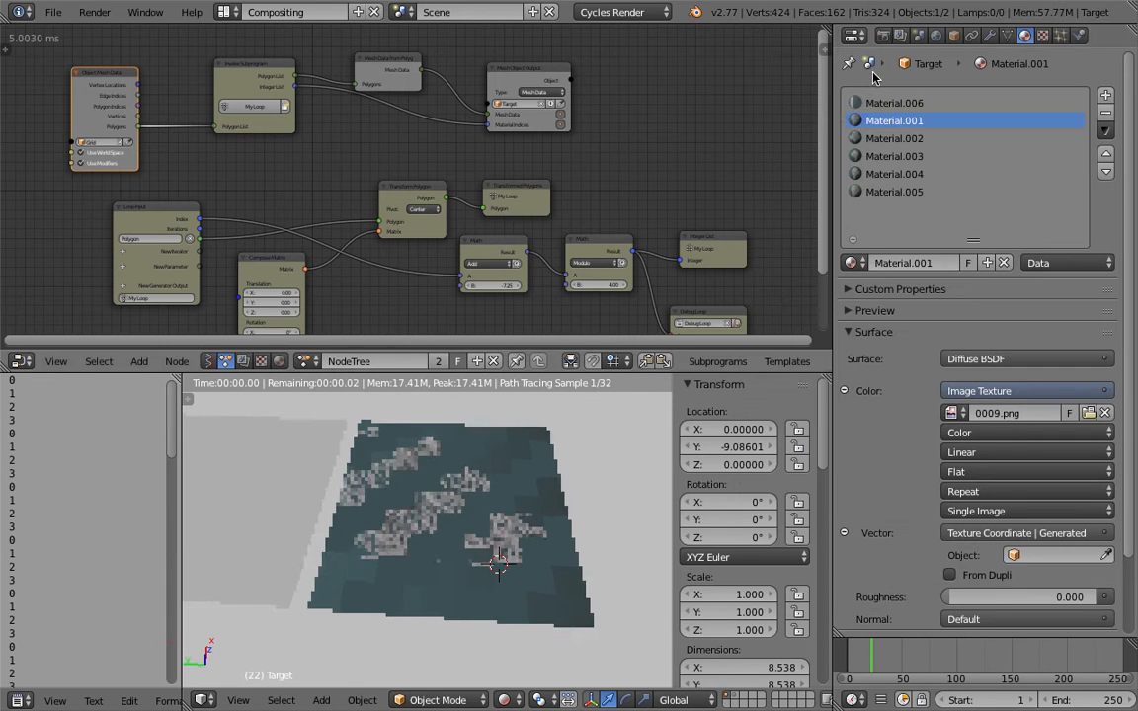
{"action": "left_click", "coordinate": [893, 138]}
{"action": "left_click", "coordinate": [997, 534]}
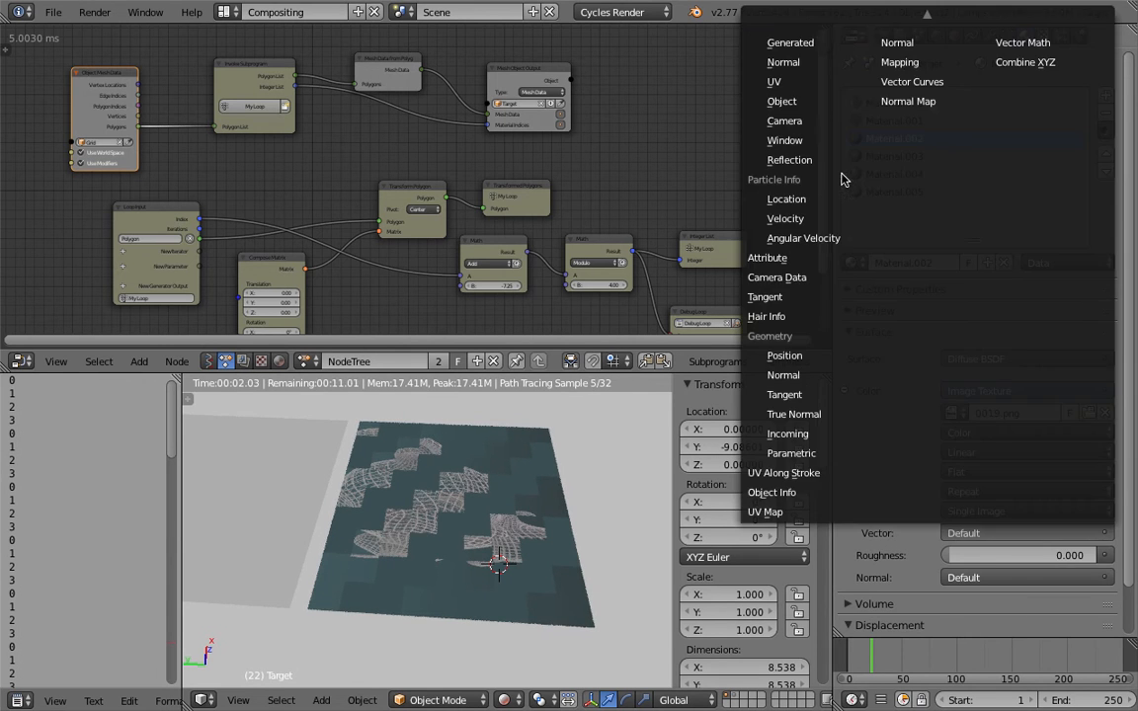
{"action": "left_click", "coordinate": [790, 43]}
Step: Set the image texture Vector input of Material.003, Material.004 and Material.005 to the Generated texture coordinate
{"action": "left_click", "coordinate": [873, 156]}
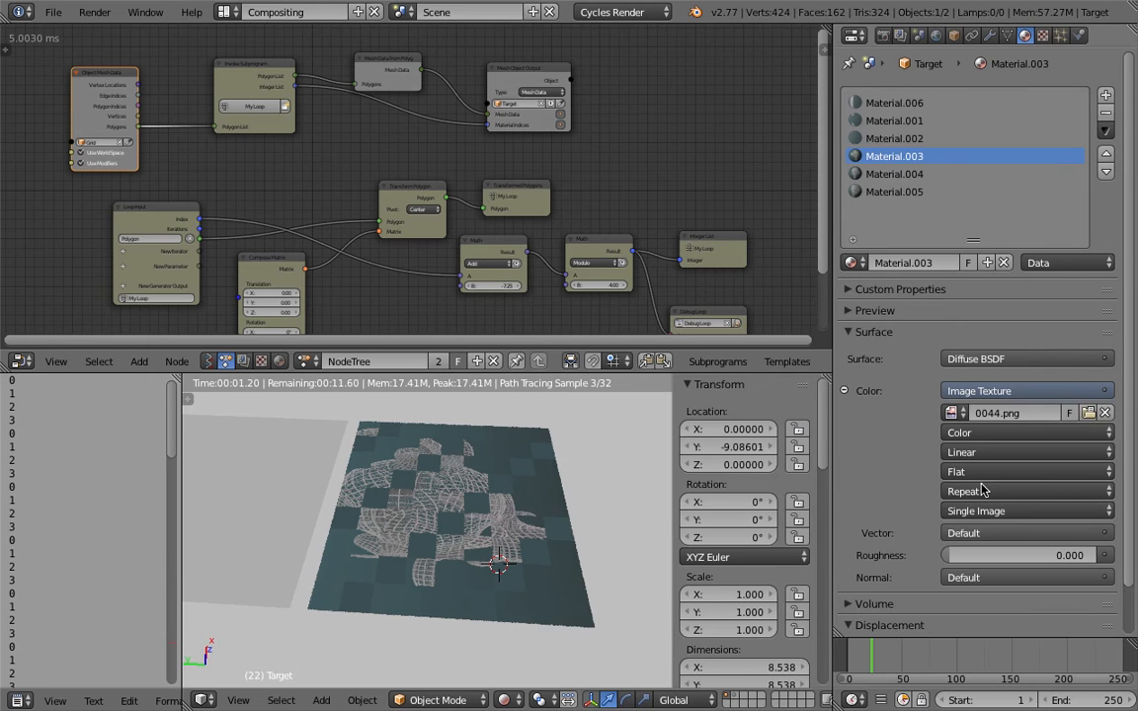
{"action": "left_click", "coordinate": [918, 533]}
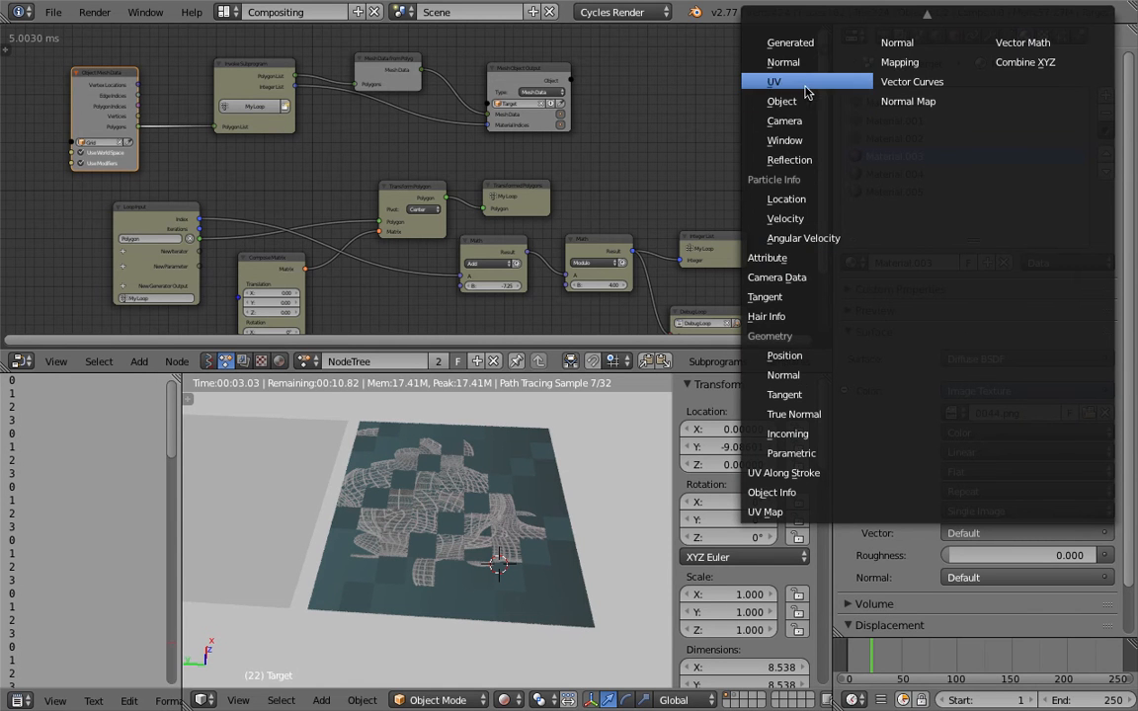
{"action": "left_click", "coordinate": [788, 43]}
{"action": "left_click", "coordinate": [911, 174]}
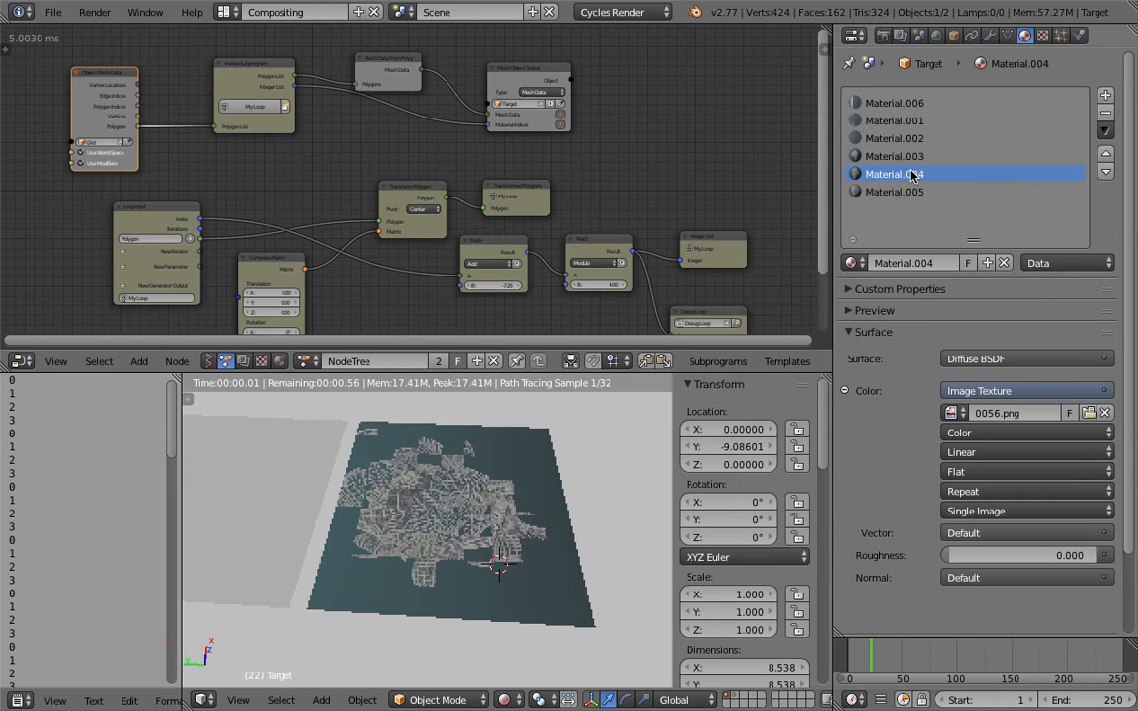
{"action": "left_click", "coordinate": [987, 533]}
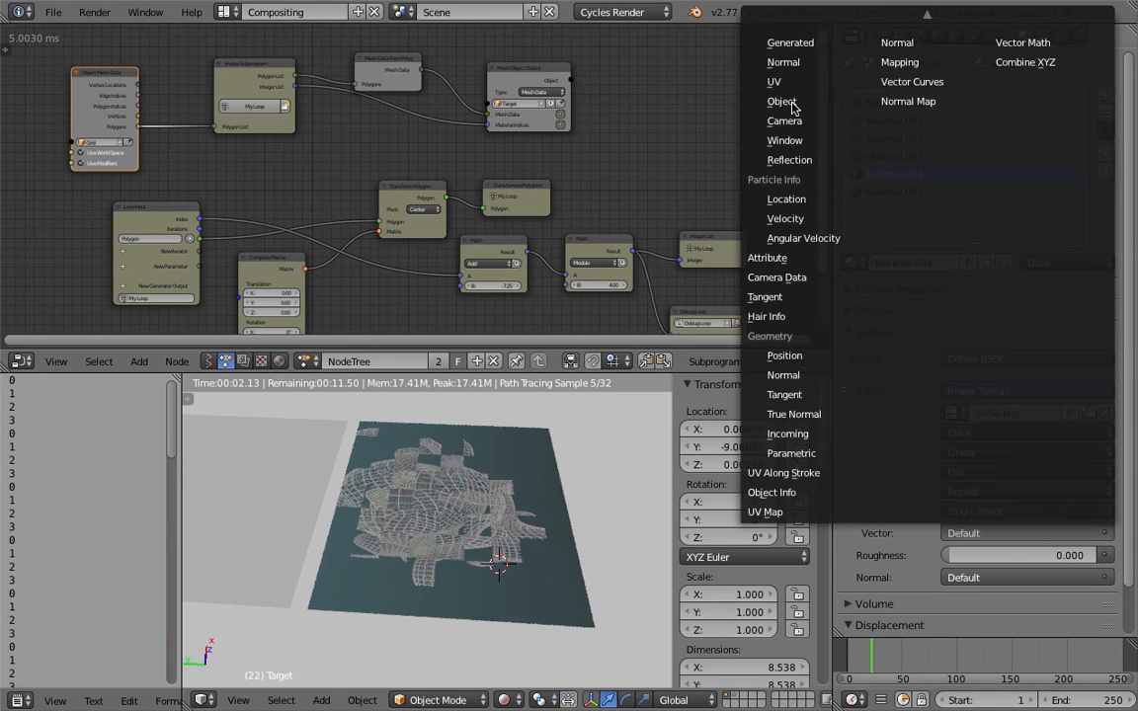
{"action": "left_click", "coordinate": [790, 43]}
{"action": "left_click", "coordinate": [894, 193]}
{"action": "left_click", "coordinate": [958, 531]}
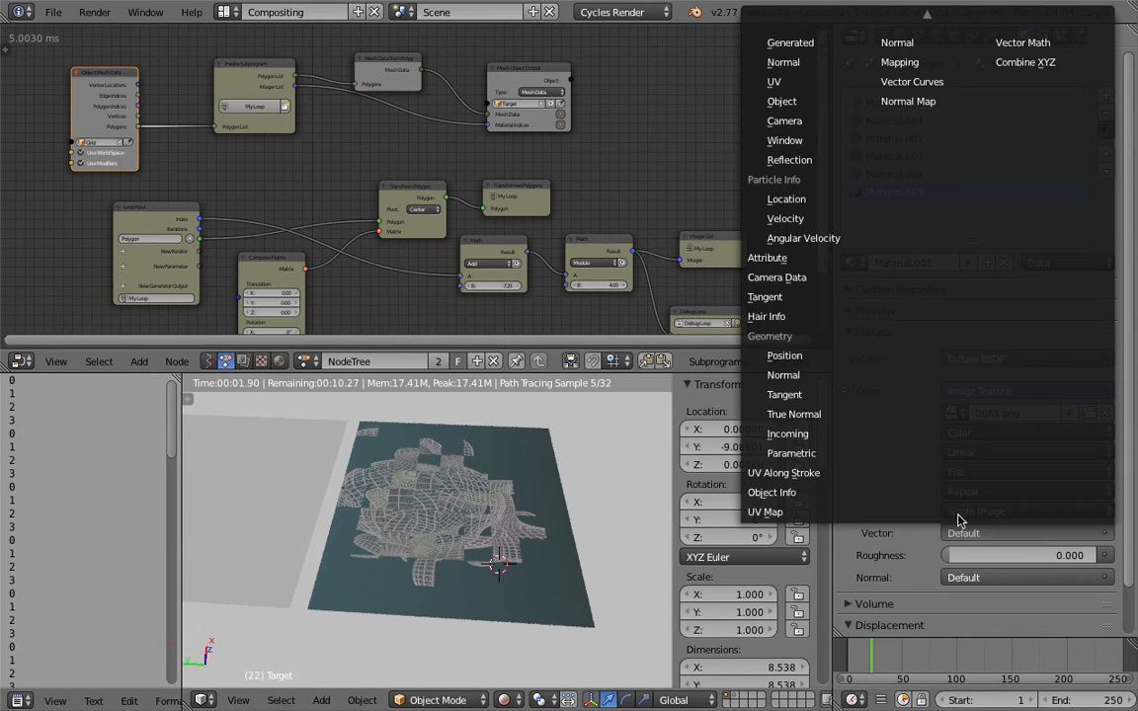
{"action": "left_click", "coordinate": [780, 42]}
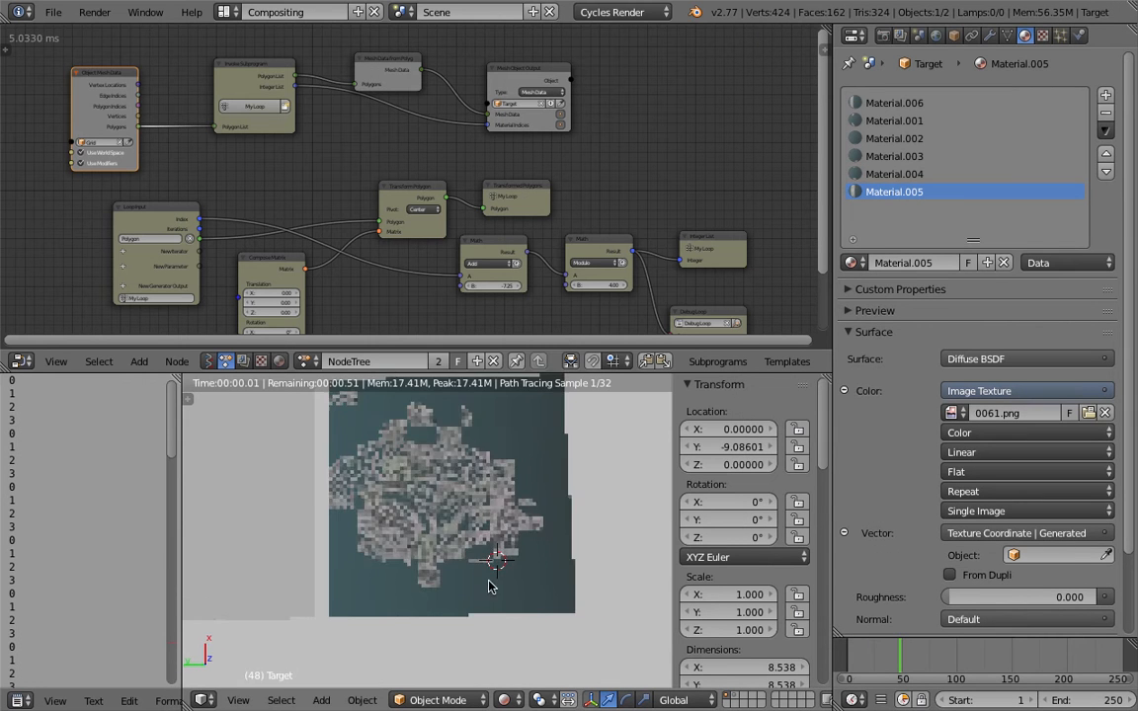
Step: Rearrange the Add and Modulo Math nodes and the Integer List output node more compactly in the loop's node chain
{"action": "middle_click_drag", "start_coordinate": [379, 141], "coordinate": [329, 126]}
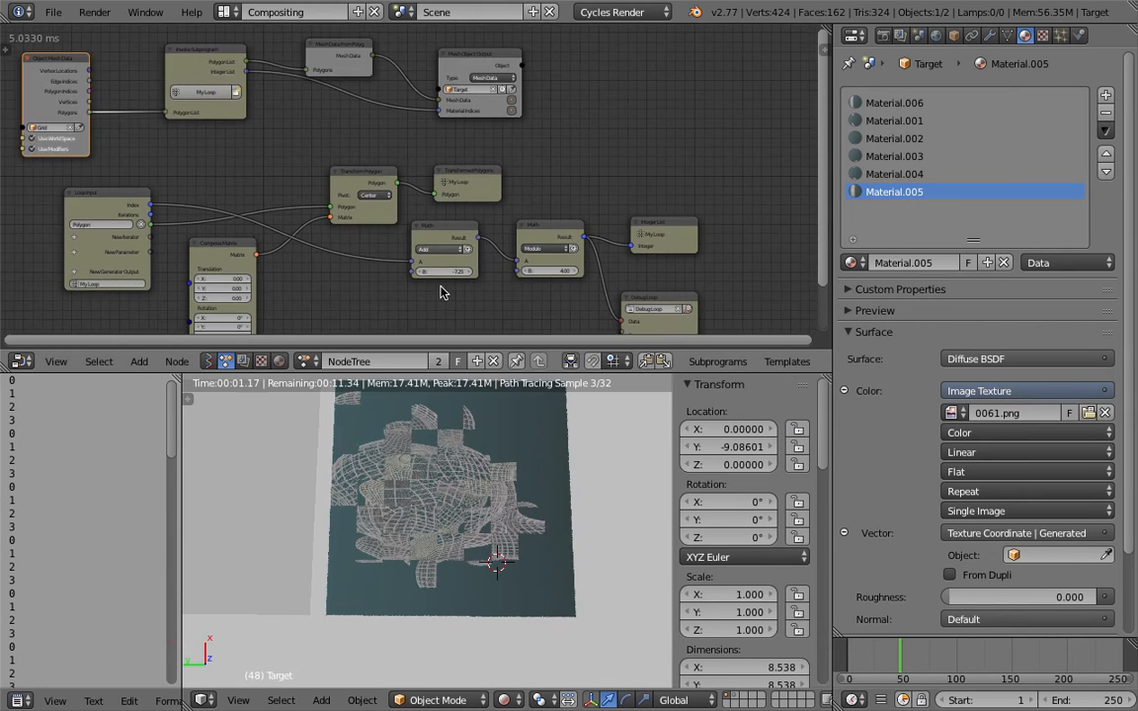
{"action": "middle_click_drag", "start_coordinate": [441, 292], "coordinate": [461, 10]}
{"action": "scroll", "coordinate": [435, 130], "scroll_direction": "down", "scroll_amount": 7}
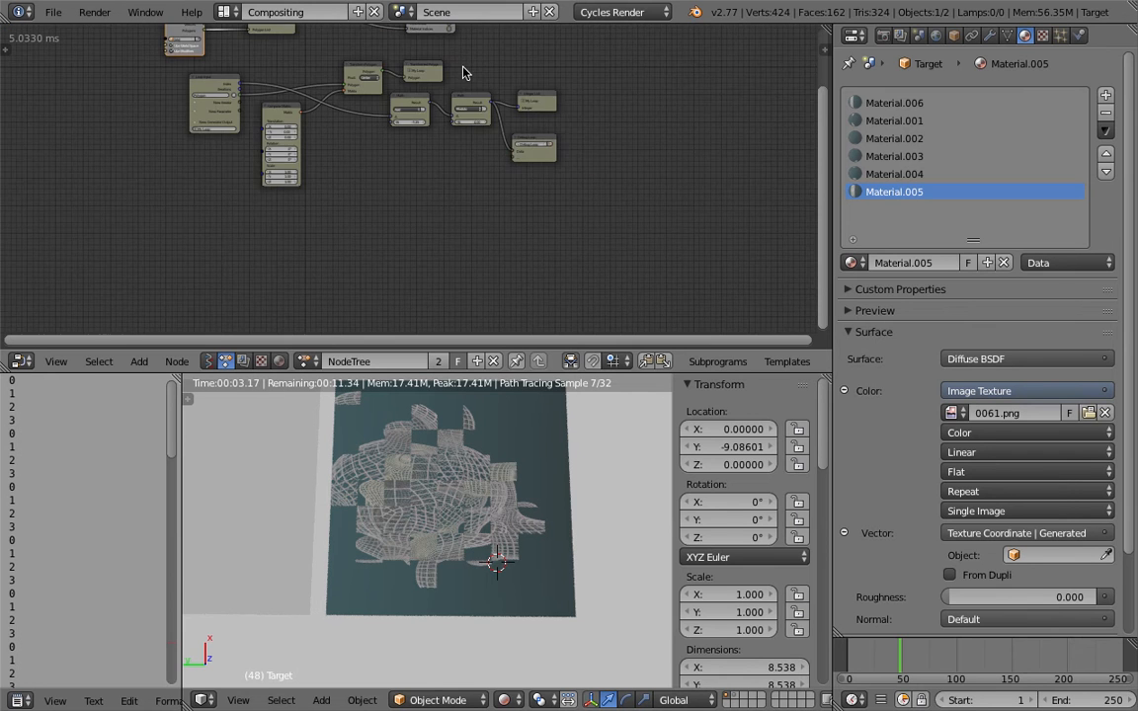
{"action": "scroll", "coordinate": [466, 72], "scroll_direction": "up", "scroll_amount": 9}
{"action": "middle_click_drag", "start_coordinate": [475, 76], "coordinate": [441, 204]}
{"action": "scroll", "coordinate": [449, 207], "scroll_direction": "up", "scroll_amount": 3}
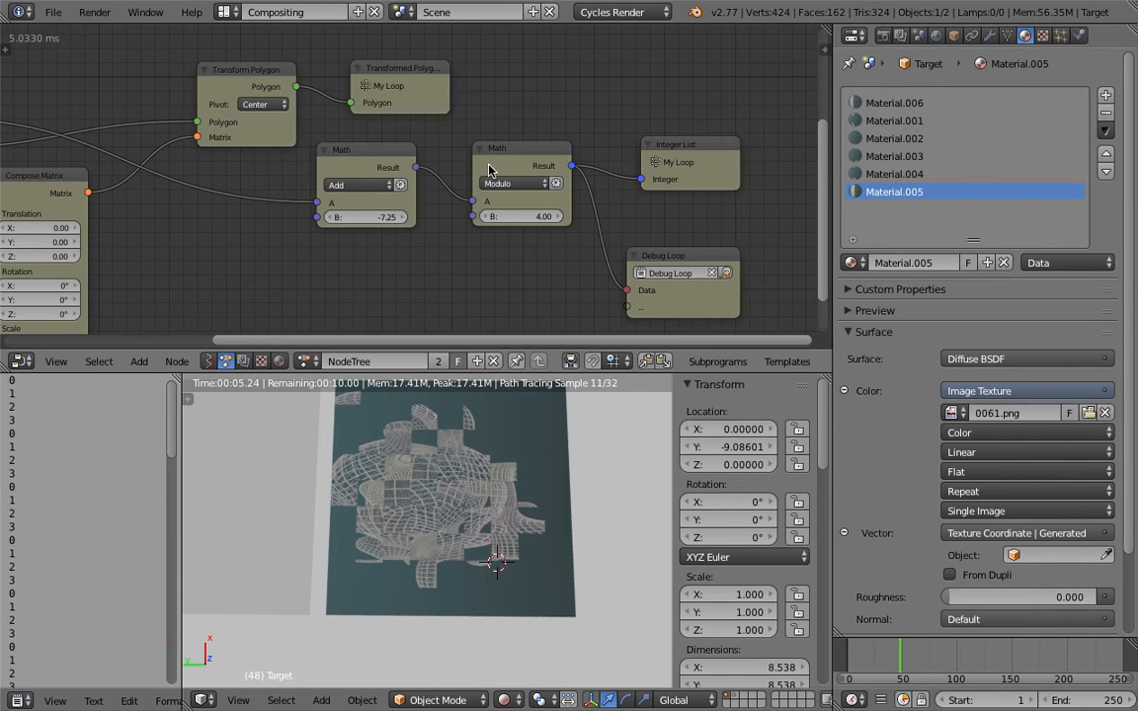
{"action": "left_click_drag", "start_coordinate": [371, 160], "coordinate": [335, 212]}
{"action": "scroll", "coordinate": [435, 184], "scroll_direction": "down", "scroll_amount": 2}
{"action": "left_click_drag", "start_coordinate": [505, 156], "coordinate": [478, 171]}
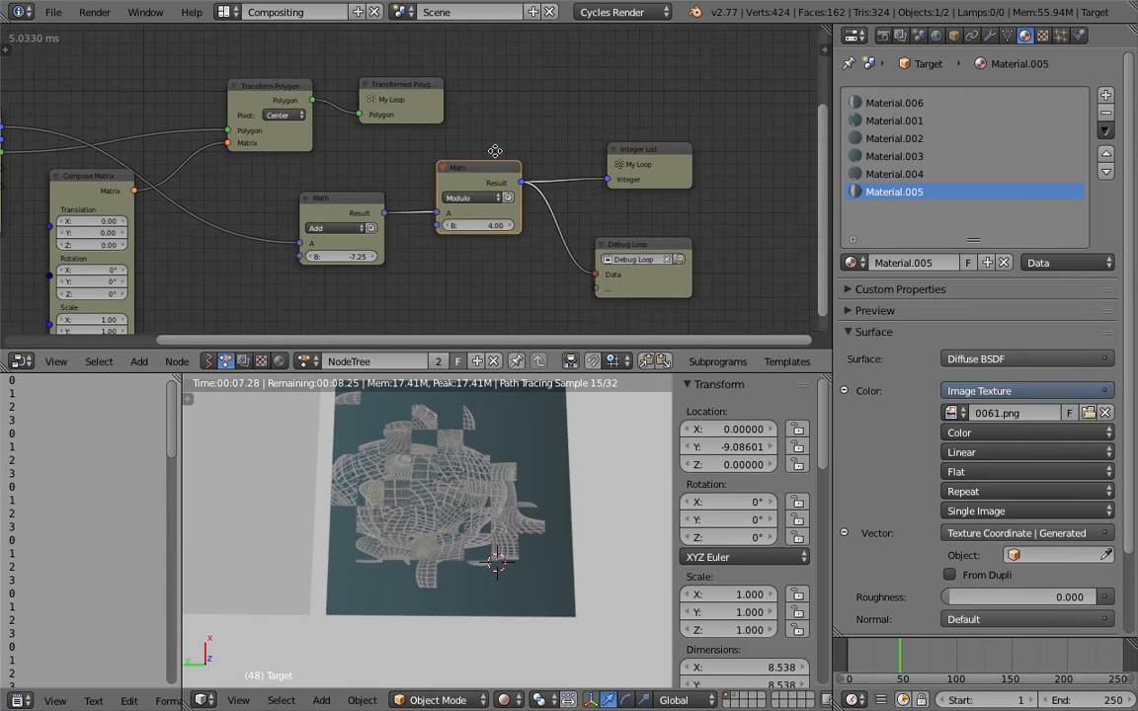
{"action": "middle_click_drag", "start_coordinate": [495, 150], "coordinate": [502, 133]}
{"action": "left_click_drag", "start_coordinate": [630, 144], "coordinate": [608, 127]}
{"action": "middle_click_drag", "start_coordinate": [395, 246], "coordinate": [400, 235]}
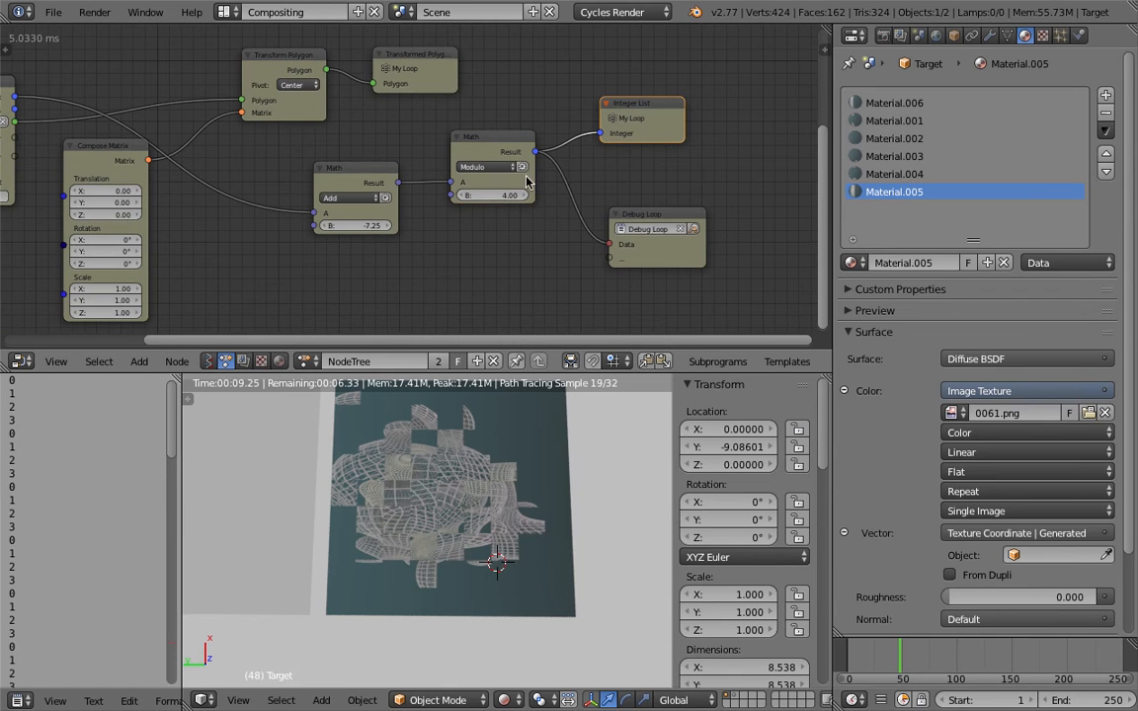
Step: Vary the Add Math node's B value and leave it at -7.34
{"action": "left_click_drag", "start_coordinate": [383, 226], "coordinate": [391, 226]}
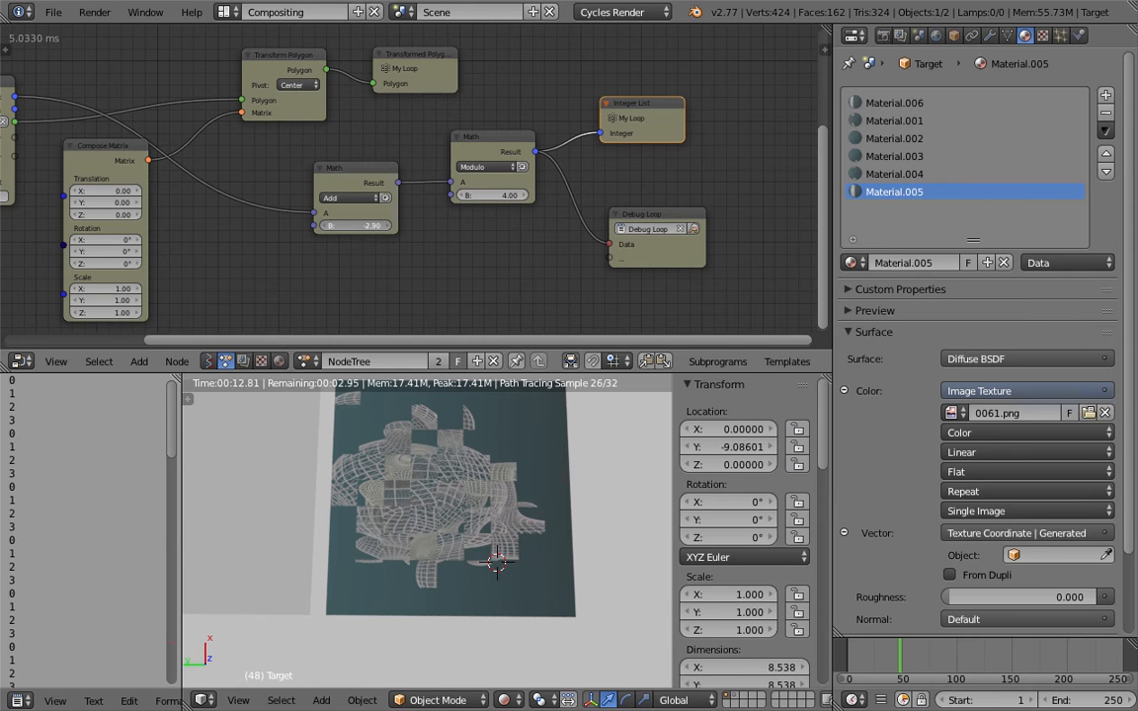
{"action": "left_click_drag", "start_coordinate": [365, 226], "coordinate": [316, 226]}
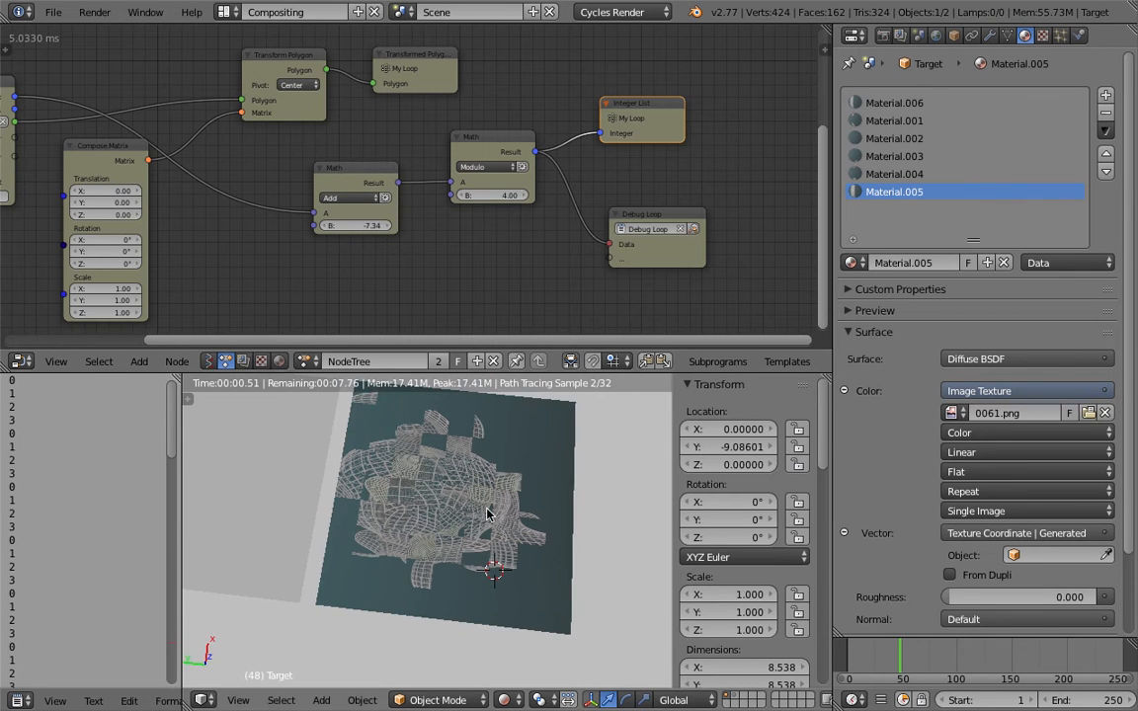
{"action": "mouse_move", "coordinate": [486, 510]}
{"action": "middle_mouse_down", "text": "shift"}
{"action": "mouse_move", "coordinate": [470, 528]}
{"action": "mouse_move", "coordinate": [469, 498]}
{"action": "middle_mouse_up", "text": "shift"}
{"action": "scroll", "coordinate": [1068, 703], "scroll_direction": "down", "scroll_amount": 5}
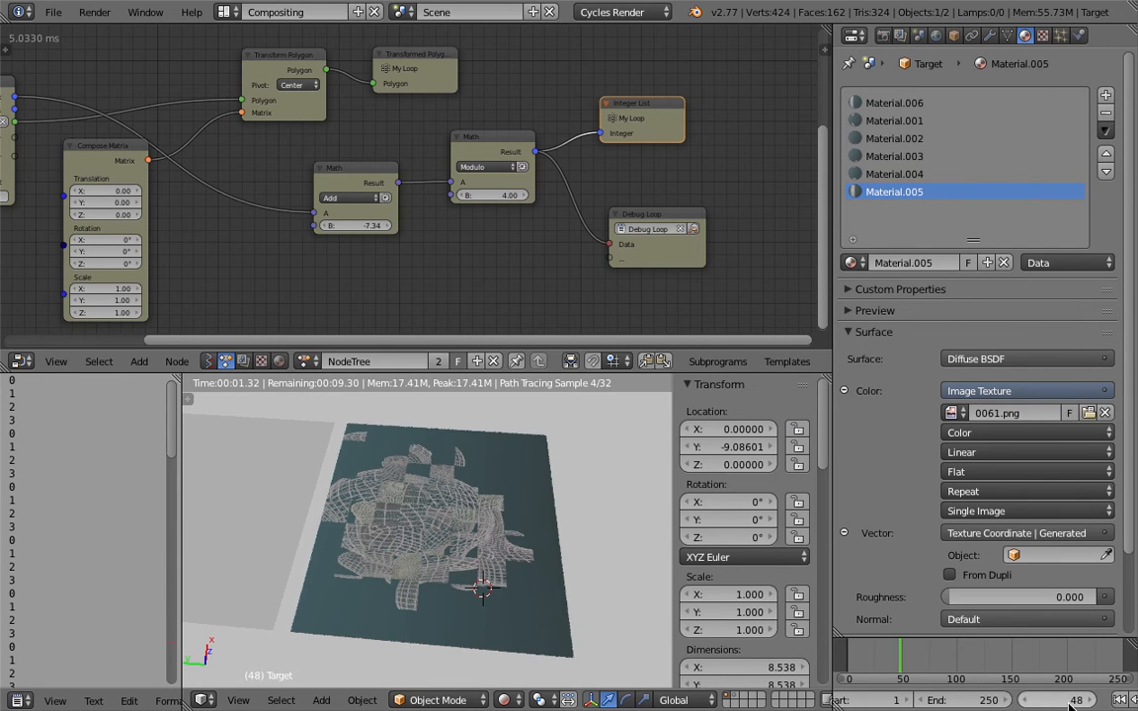
Step: Raise the Add Math node's B value to 41.86 during animation playback, and return the stopped timeline to frame 1
{"action": "left_click", "coordinate": [1049, 699]}
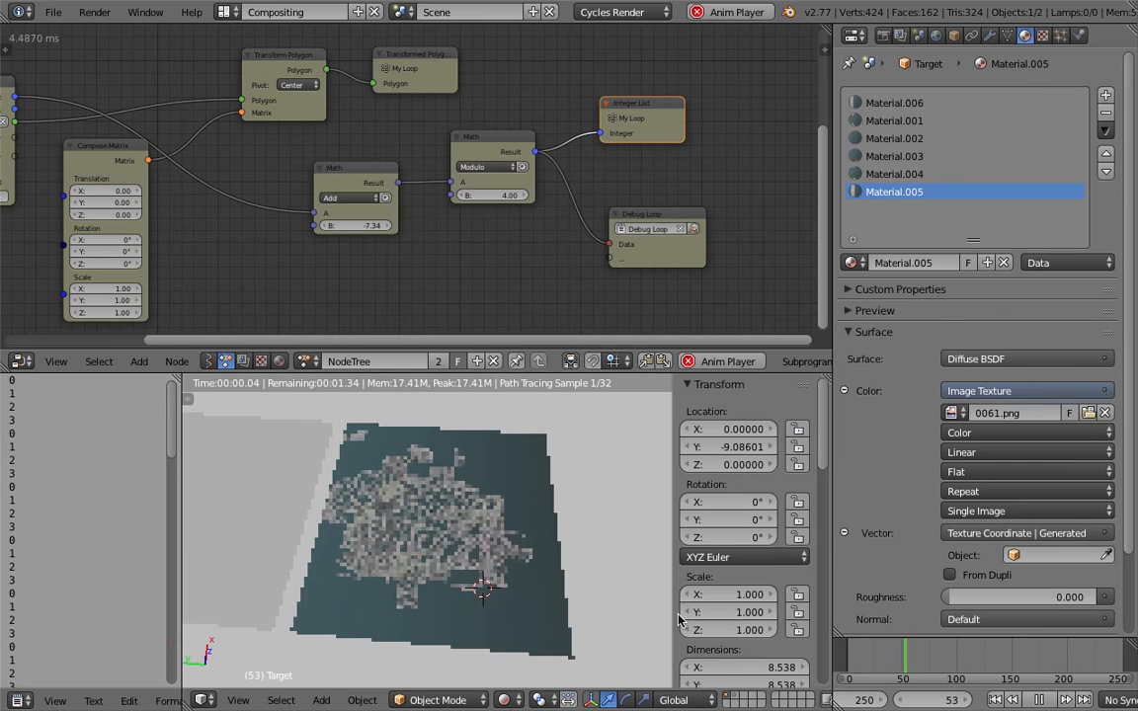
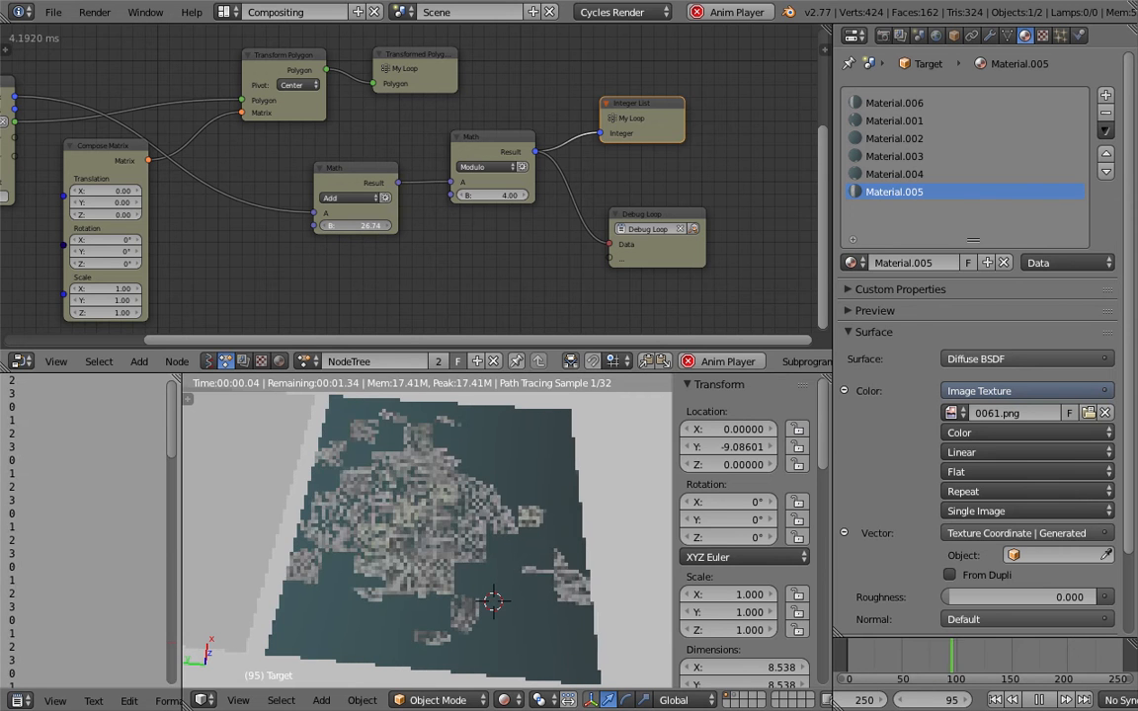
{"action": "left_click_drag", "start_coordinate": [360, 225], "coordinate": [395, 226]}
{"action": "middle_click_drag", "start_coordinate": [493, 542], "coordinate": [411, 338]}
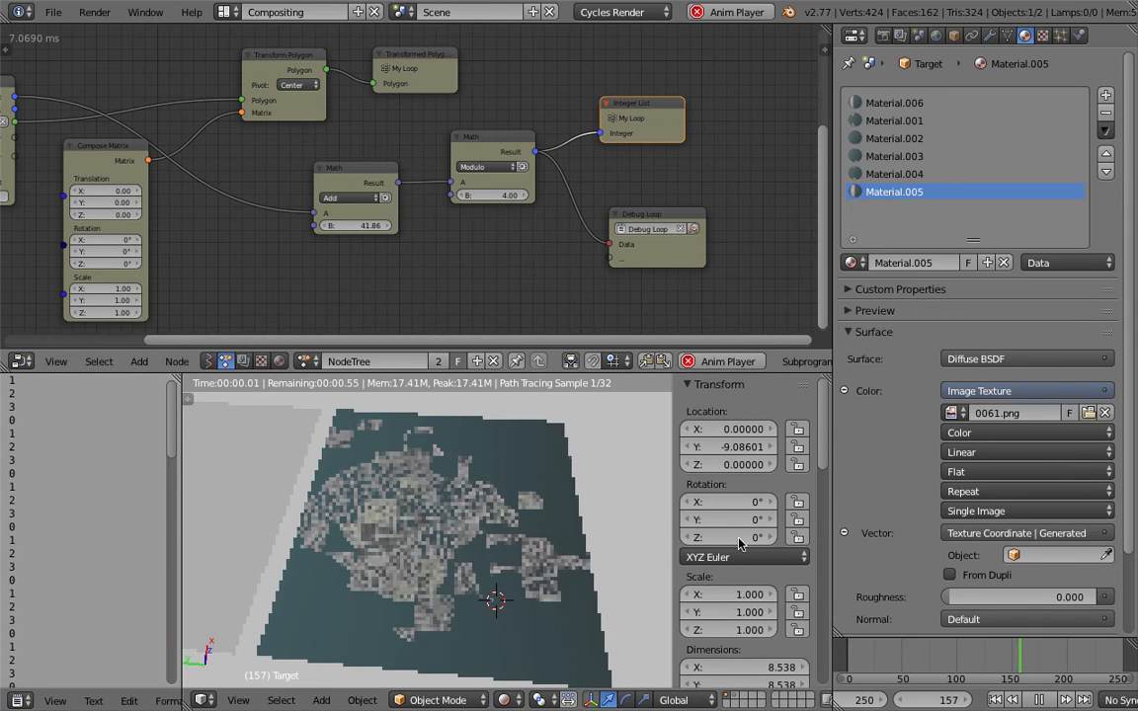
{"action": "left_click", "coordinate": [1040, 700]}
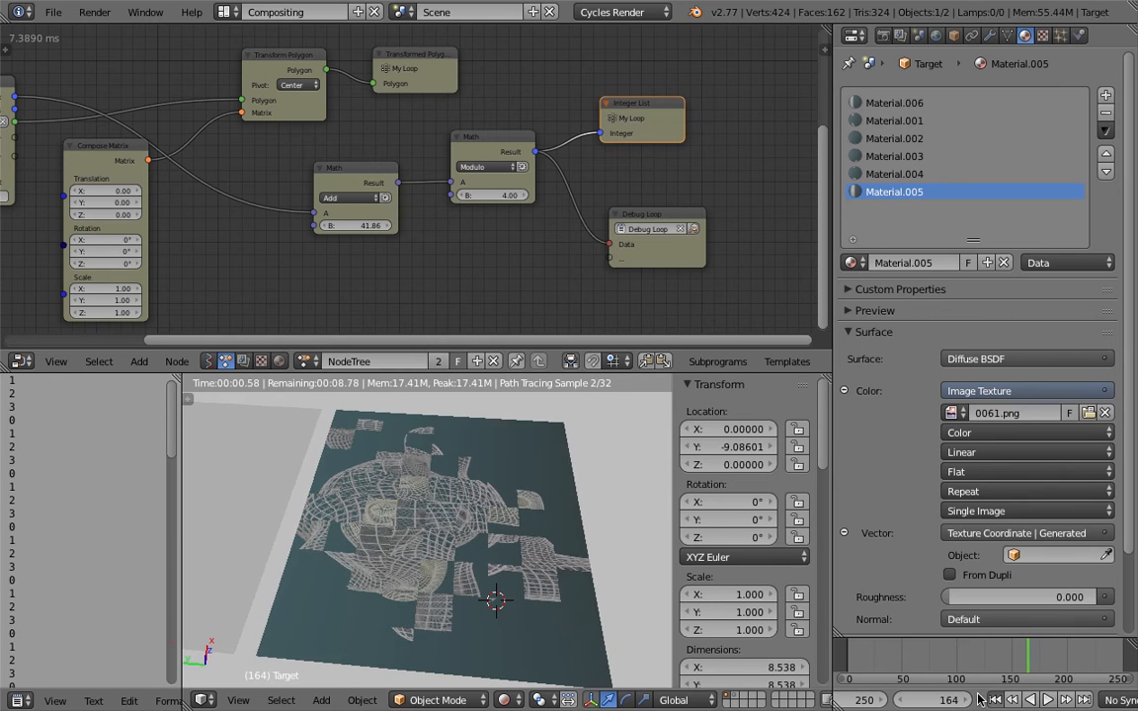
{"action": "left_click", "coordinate": [994, 700]}
{"action": "middle_click_drag", "start_coordinate": [535, 558], "coordinate": [334, 499]}
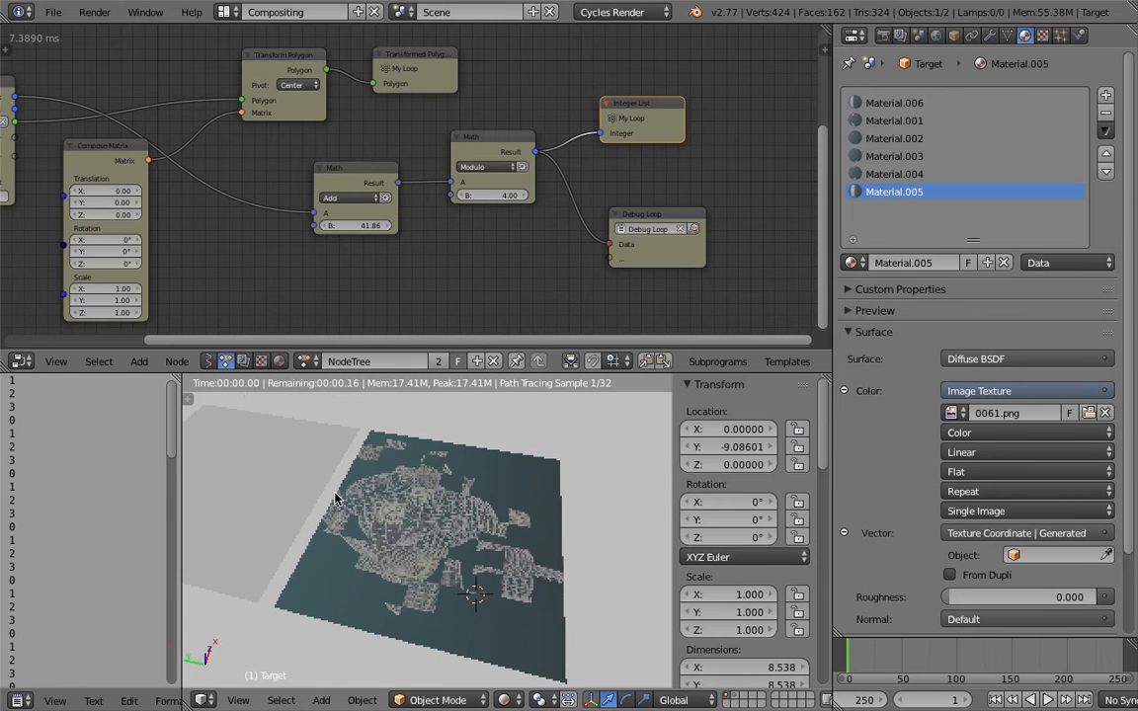
{"action": "middle_click_drag", "start_coordinate": [447, 472], "coordinate": [478, 499]}
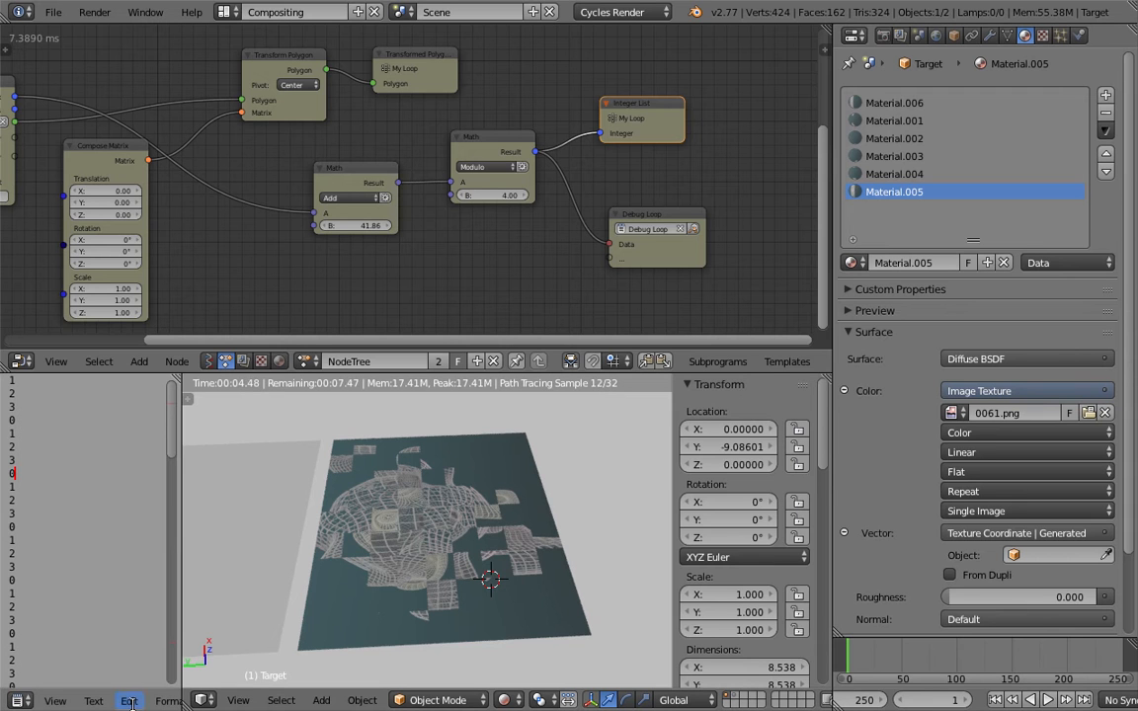
Step: Widen the text editor, create a new text block and write "SLIT SCAN >>> Google Search" in it
{"action": "left_click_drag", "start_coordinate": [180, 671], "coordinate": [347, 670]}
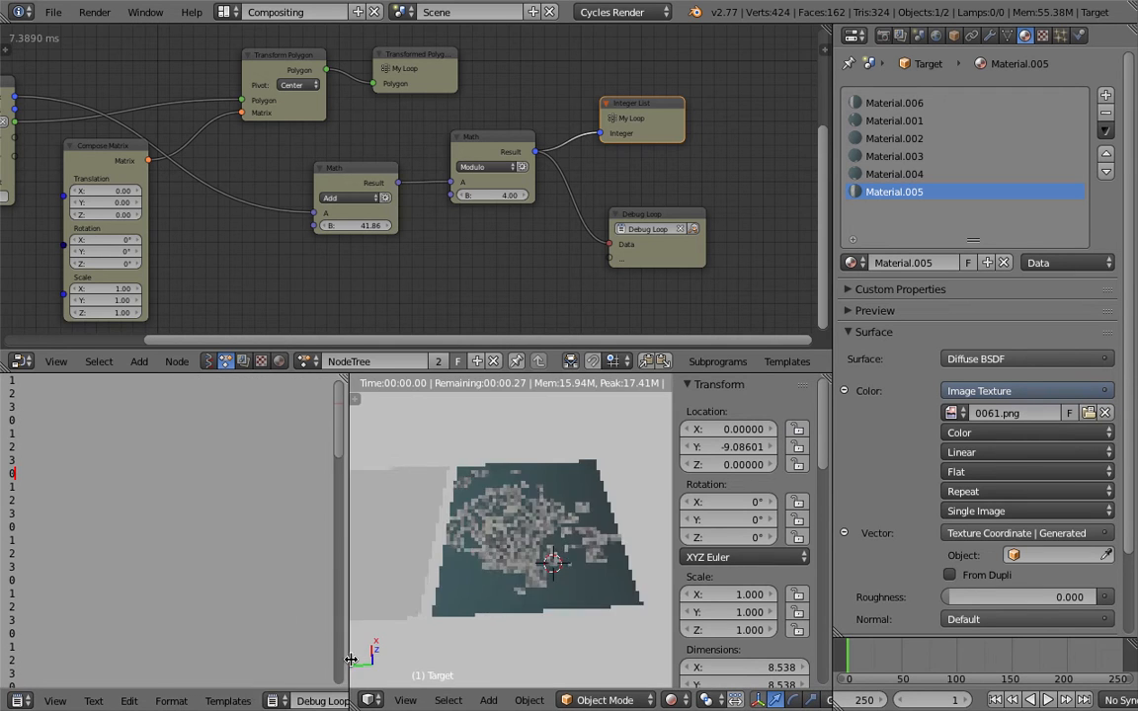
{"action": "left_click", "coordinate": [280, 700]}
{"action": "scroll", "coordinate": [198, 700], "scroll_direction": "down", "scroll_amount": 5}
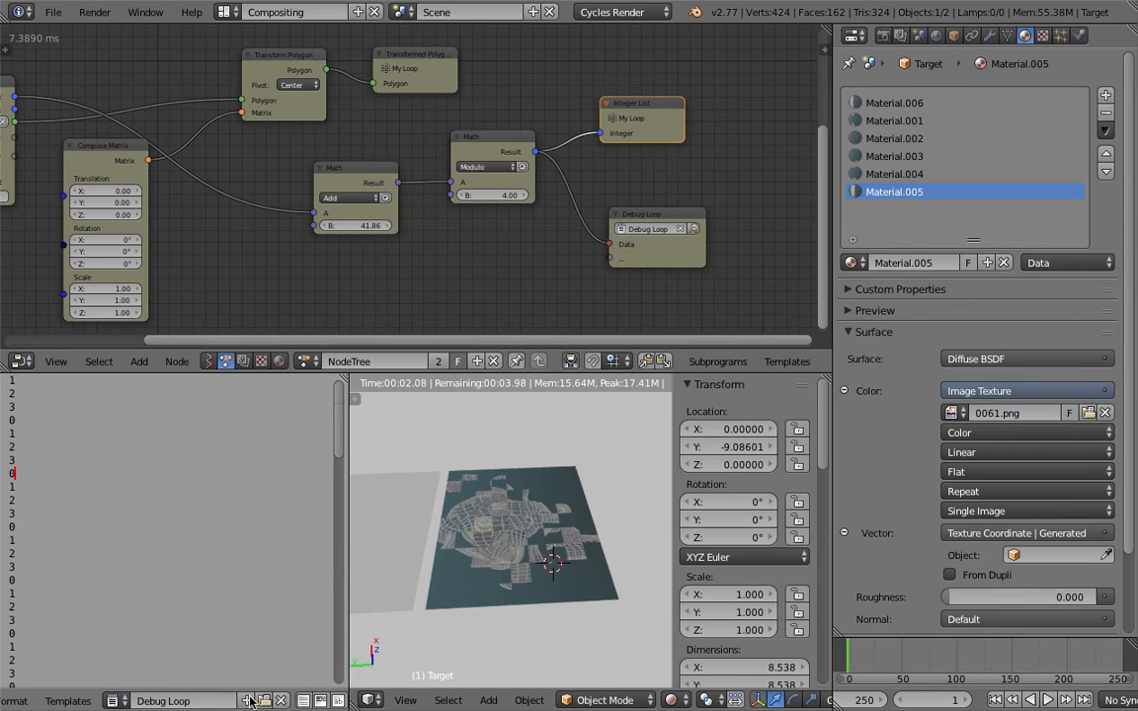
{"action": "left_click", "coordinate": [249, 700]}
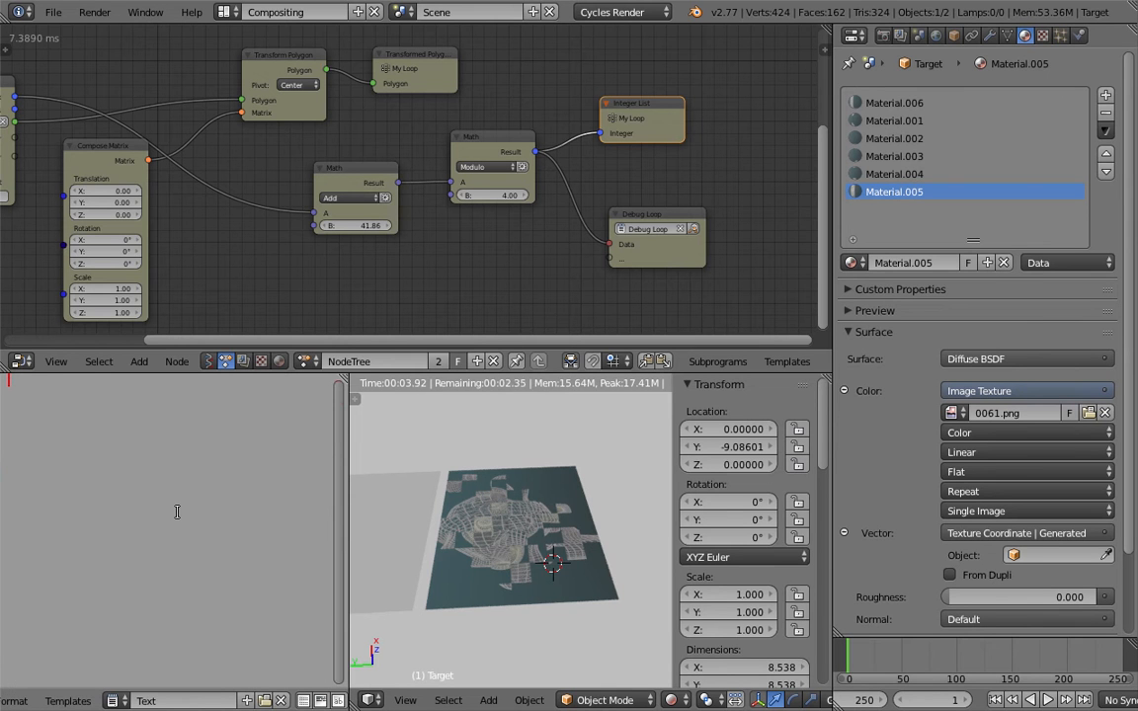
{"action": "type", "text": "SLIT SCAN"}
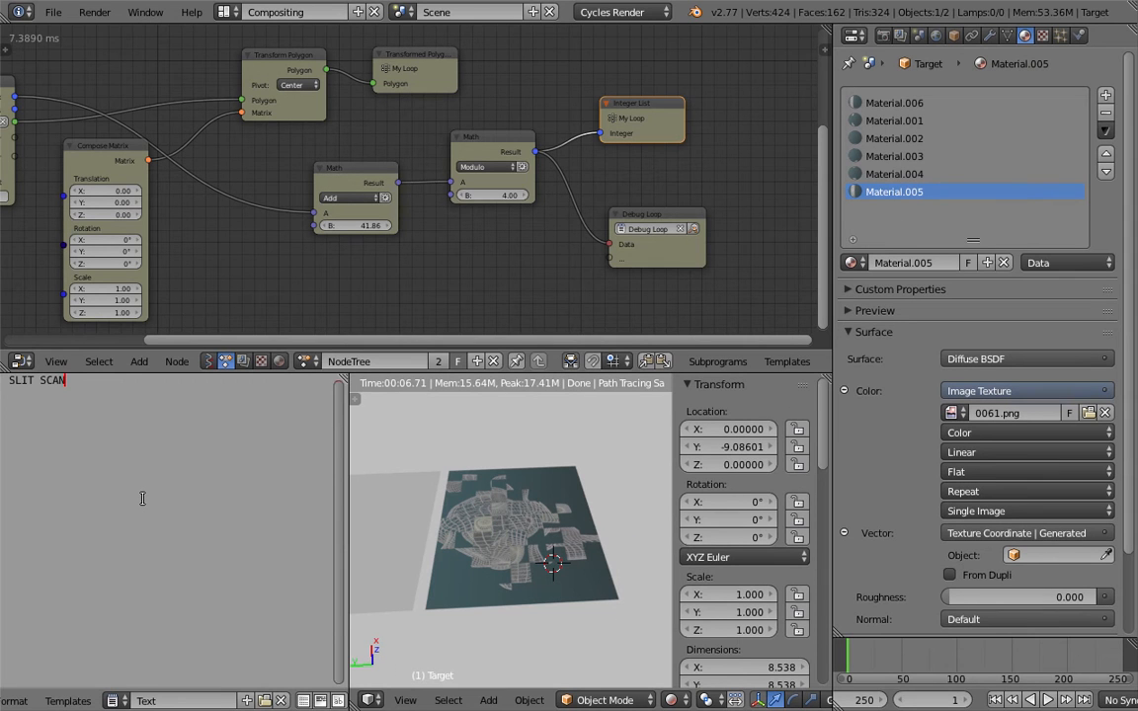
{"action": "scroll", "coordinate": [73, 699], "scroll_direction": "up", "scroll_amount": 1}
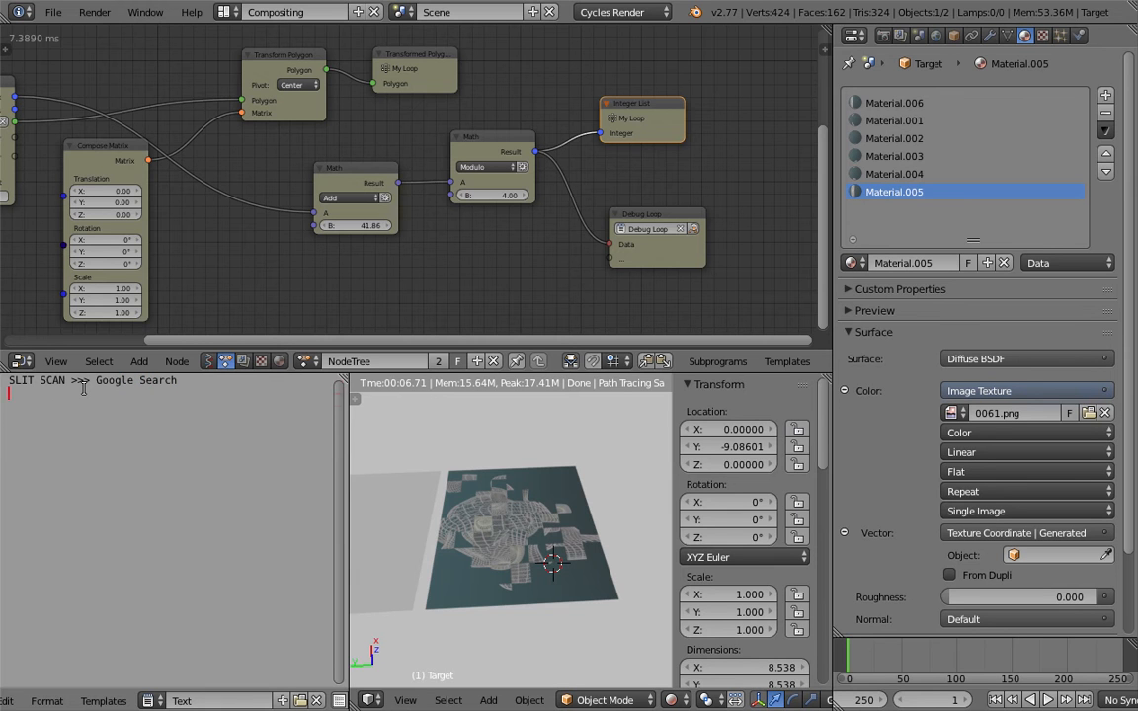
Step: Narrow the text editor to give the rendered 3D view more width
{"action": "left_click", "coordinate": [462, 480]}
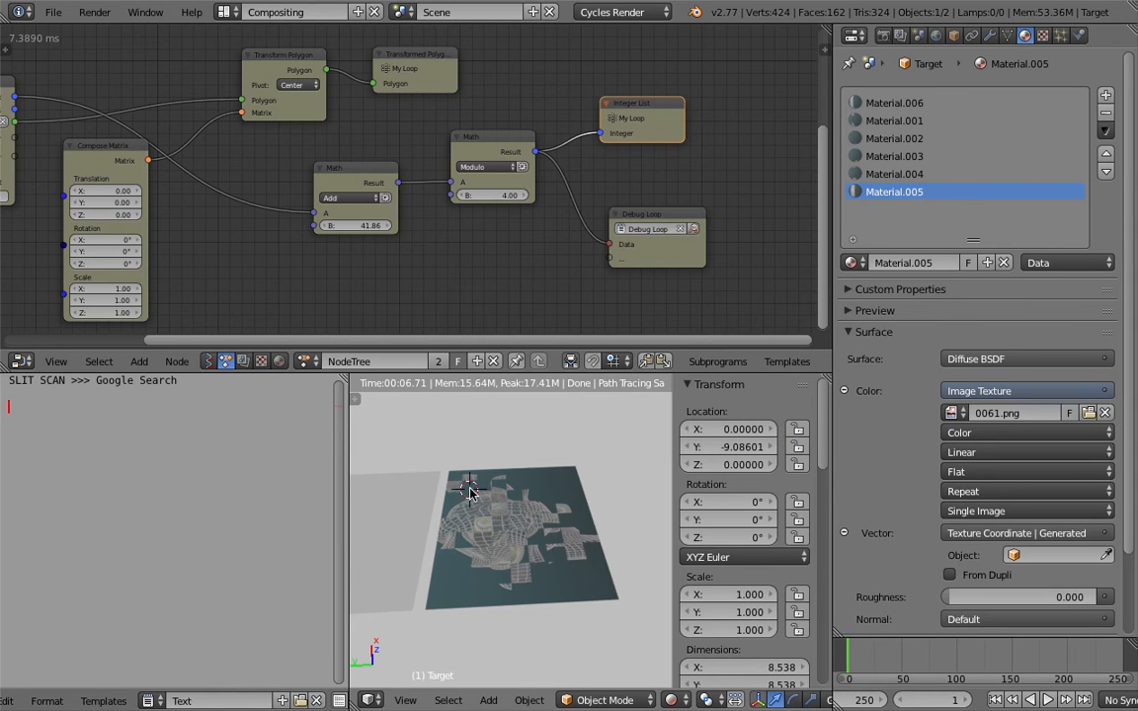
{"action": "left_click_drag", "start_coordinate": [344, 418], "coordinate": [248, 417]}
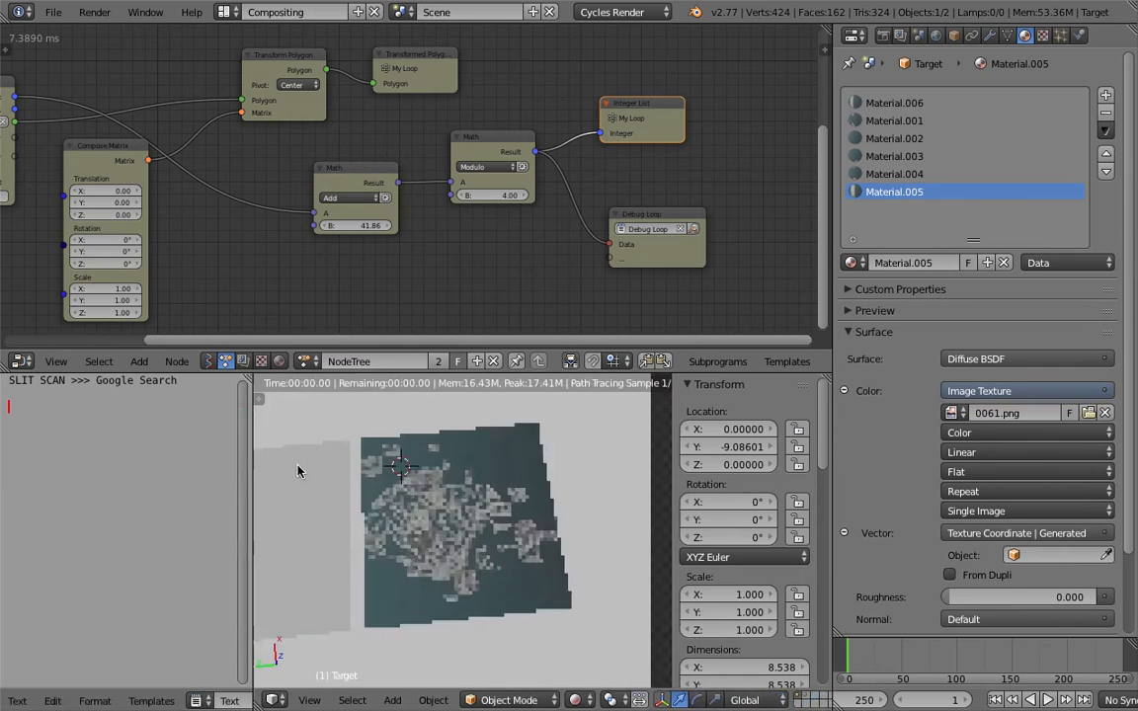
{"action": "scroll", "coordinate": [405, 503], "scroll_direction": "up", "scroll_amount": 2}
{"action": "scroll", "coordinate": [405, 502], "scroll_direction": "down", "scroll_amount": 1}
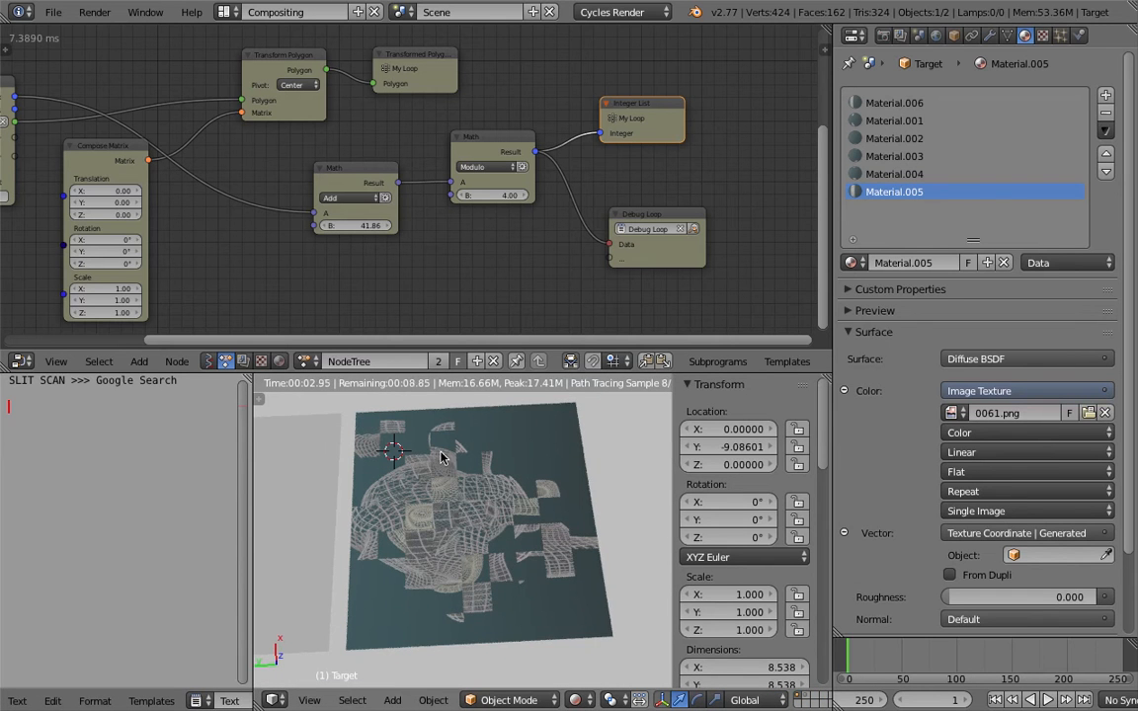
{"action": "middle_click_drag", "start_coordinate": [444, 456], "coordinate": [408, 454]}
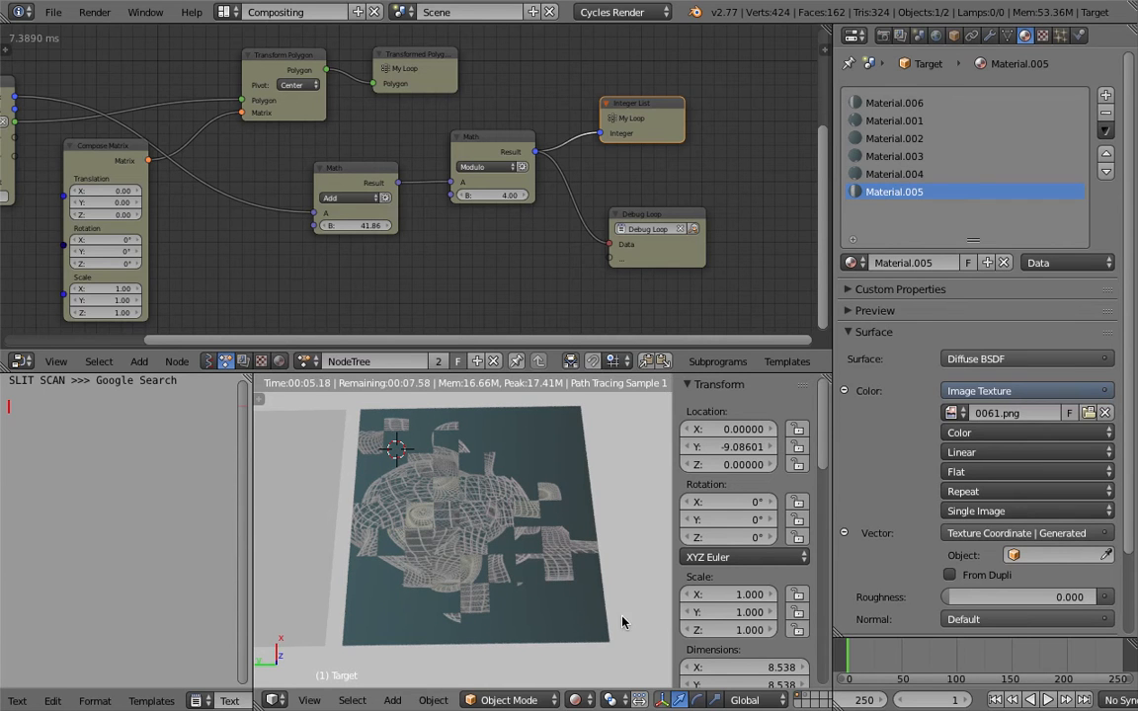
{"action": "middle_click_drag", "start_coordinate": [563, 562], "coordinate": [494, 531]}
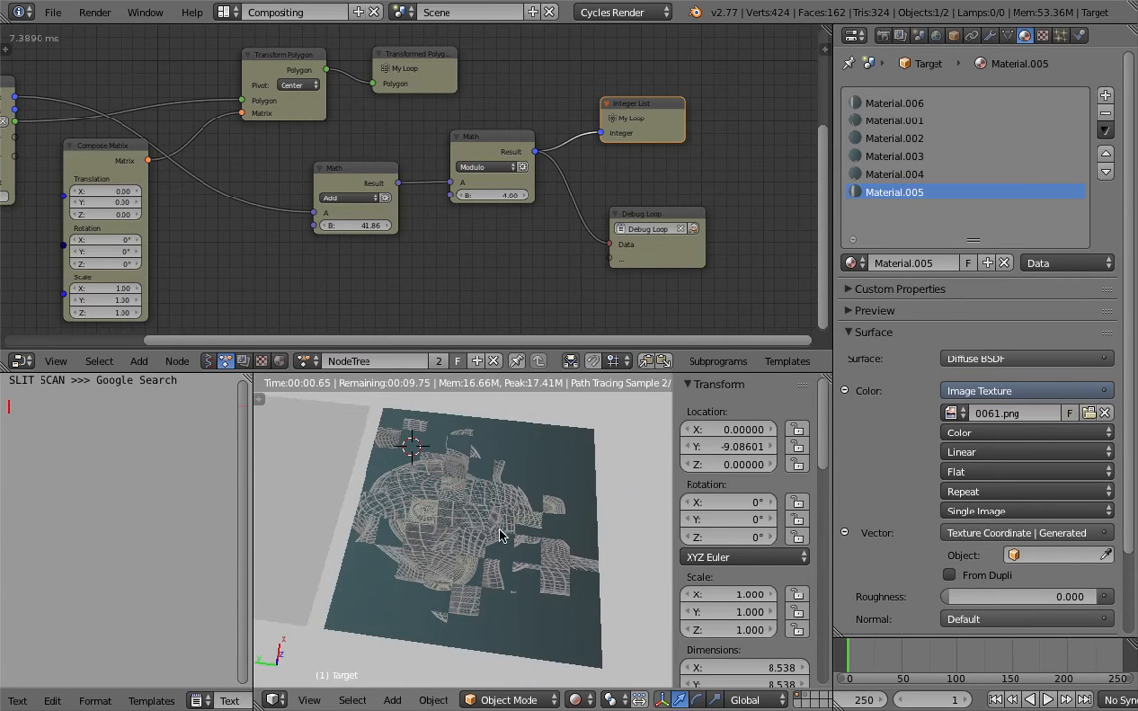
{"action": "middle_click_drag", "start_coordinate": [599, 474], "coordinate": [577, 481]}
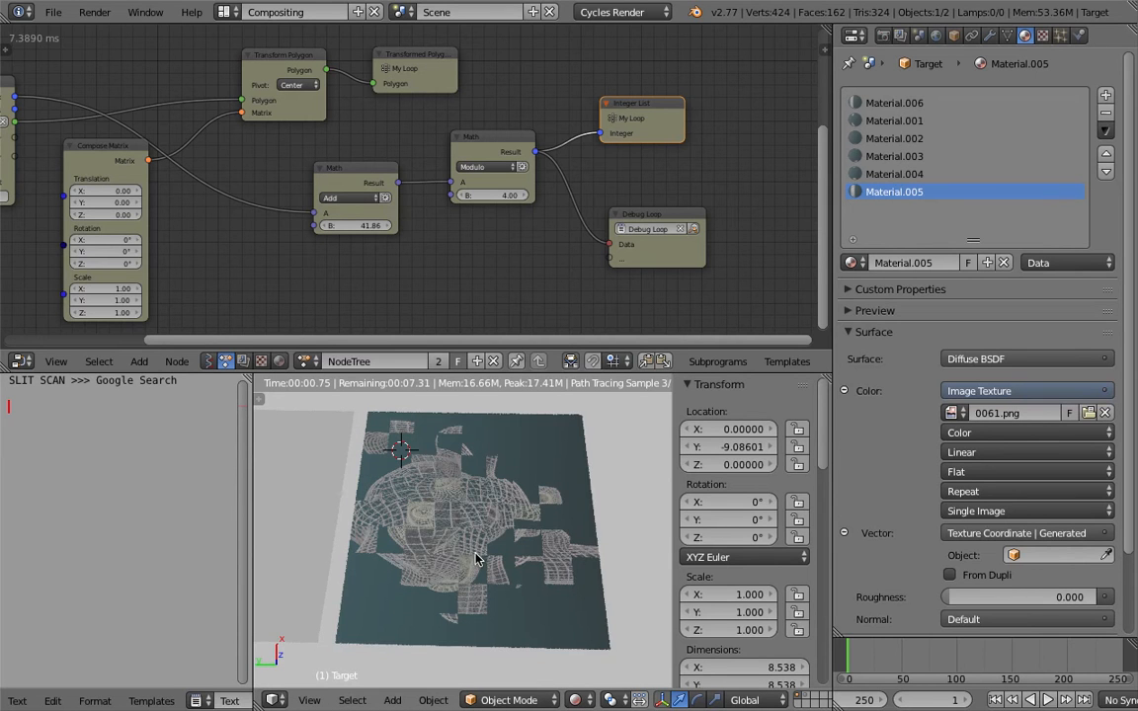
{"action": "middle_click_drag", "start_coordinate": [427, 559], "coordinate": [464, 523]}
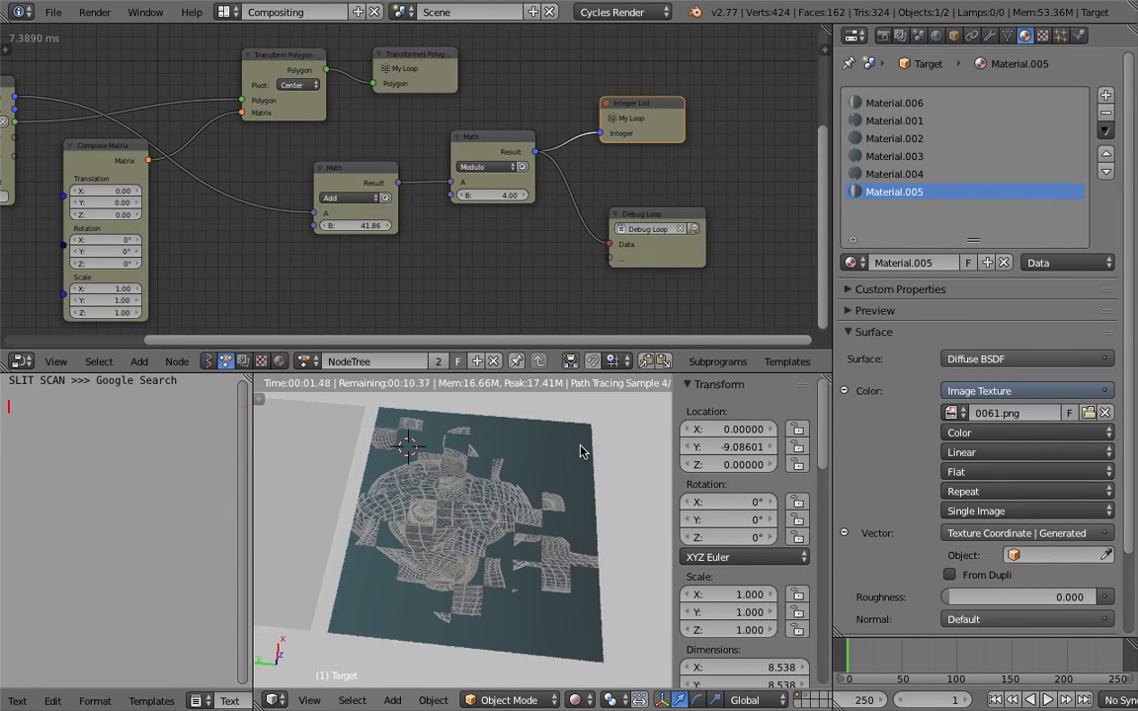
Step: Go to frame 26 of the animation to inspect the rendered mosaic plane at that point
{"action": "middle_click_drag", "start_coordinate": [562, 452], "coordinate": [524, 491]}
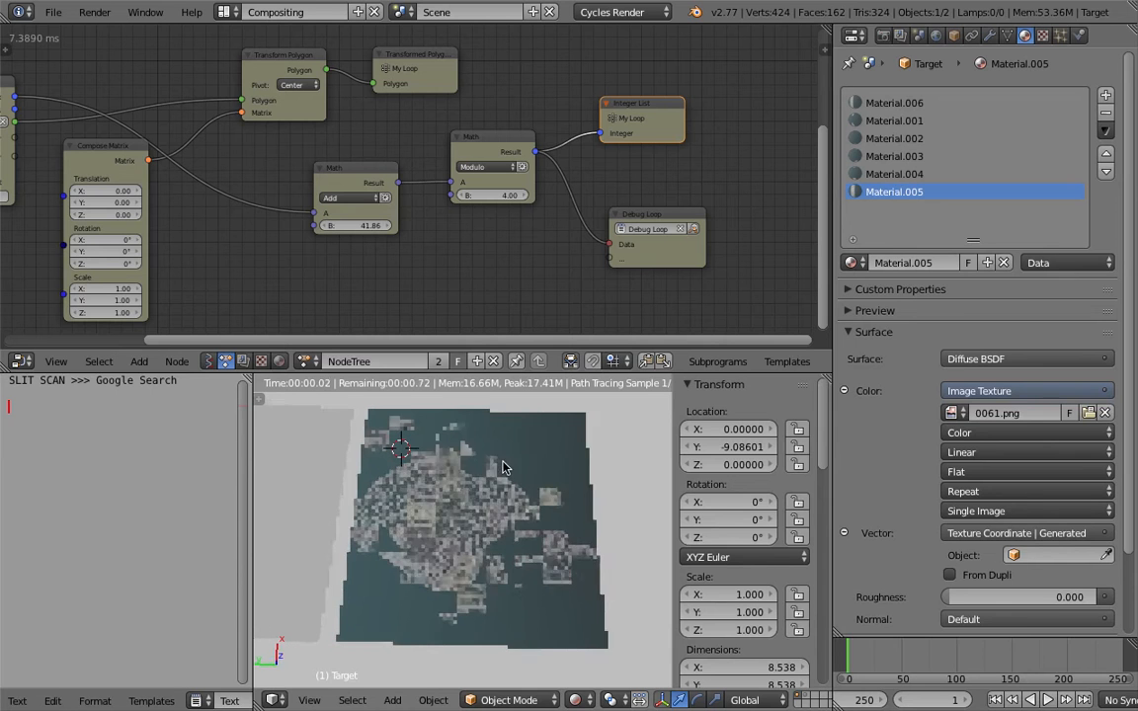
{"action": "mouse_move", "coordinate": [604, 556]}
{"action": "middle_mouse_down"}
{"action": "mouse_move", "coordinate": [415, 516]}
{"action": "mouse_move", "coordinate": [600, 553]}
{"action": "mouse_move", "coordinate": [539, 534]}
{"action": "mouse_move", "coordinate": [454, 454]}
{"action": "mouse_move", "coordinate": [475, 490]}
{"action": "mouse_move", "coordinate": [478, 480]}
{"action": "mouse_move", "coordinate": [517, 505]}
{"action": "mouse_move", "coordinate": [493, 506]}
{"action": "mouse_move", "coordinate": [472, 455]}
{"action": "middle_mouse_up"}
{"action": "left_click", "coordinate": [875, 656]}
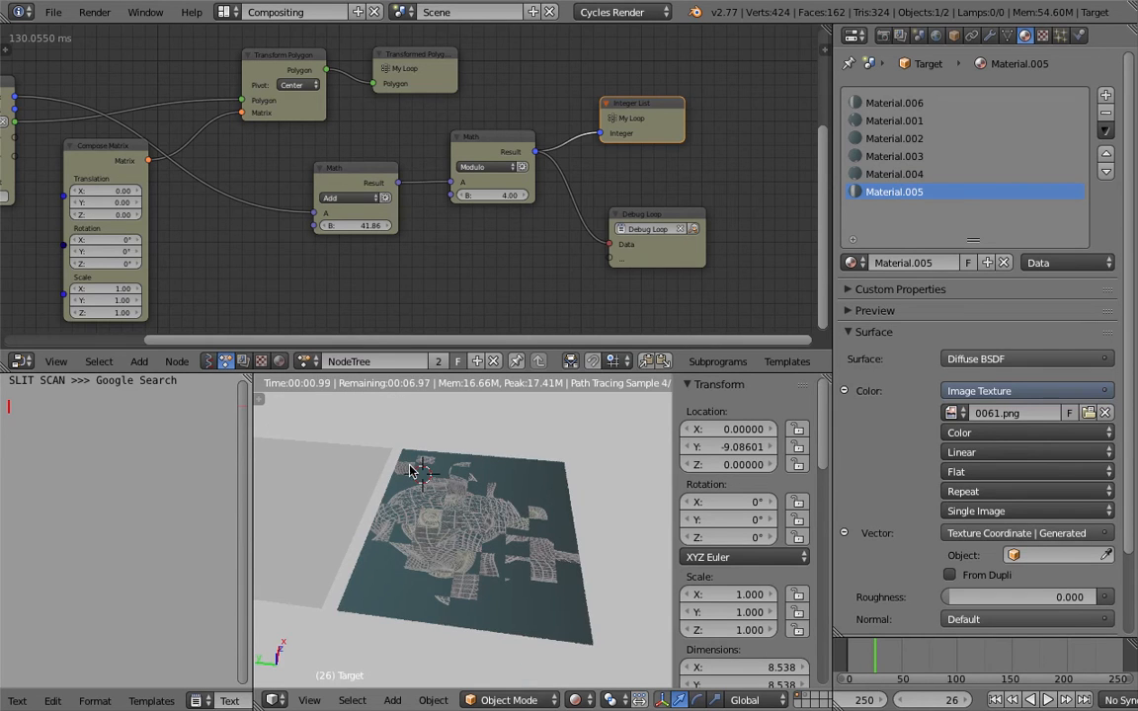
Step: Place the 3D cursor in the empty space beside the mosaic plane, and set the current frame to 23
{"action": "left_click", "coordinate": [600, 463]}
{"action": "middle_click_drag", "start_coordinate": [600, 463], "coordinate": [521, 504]}
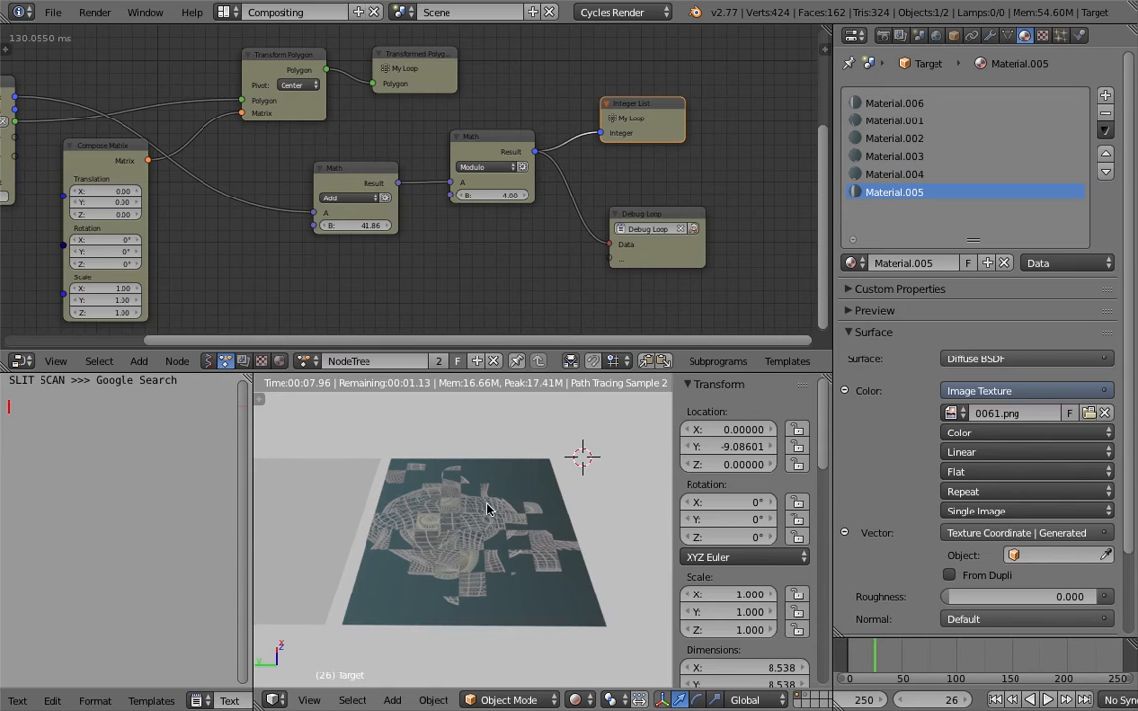
{"action": "middle_click_drag", "start_coordinate": [486, 504], "coordinate": [482, 522]}
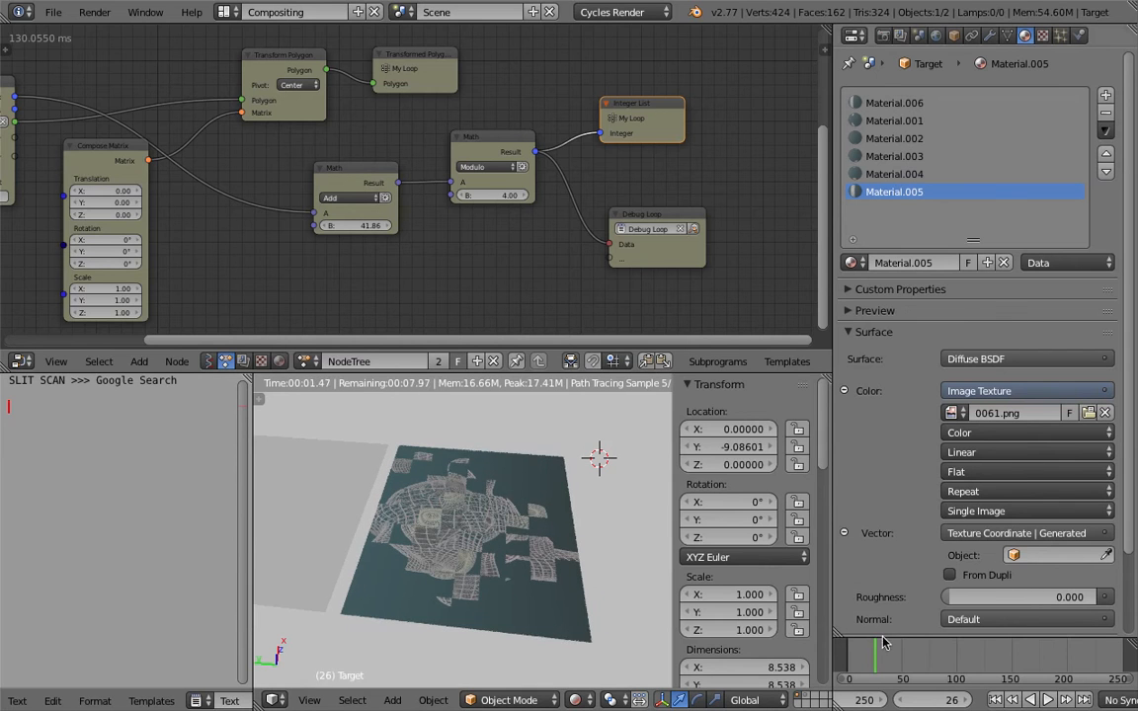
{"action": "mouse_move", "coordinate": [882, 651]}
{"action": "left_mouse_down"}
{"action": "mouse_move", "coordinate": [917, 655]}
{"action": "mouse_move", "coordinate": [873, 652]}
{"action": "left_mouse_up"}
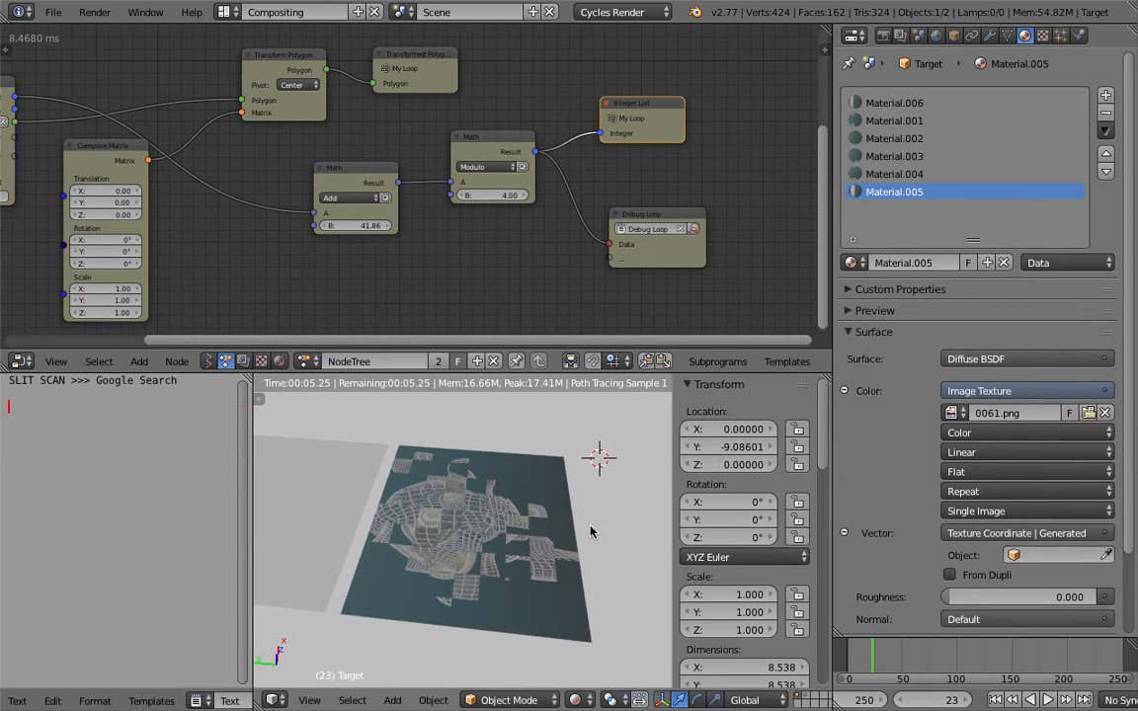
{"action": "middle_click_drag", "start_coordinate": [592, 533], "coordinate": [737, 590]}
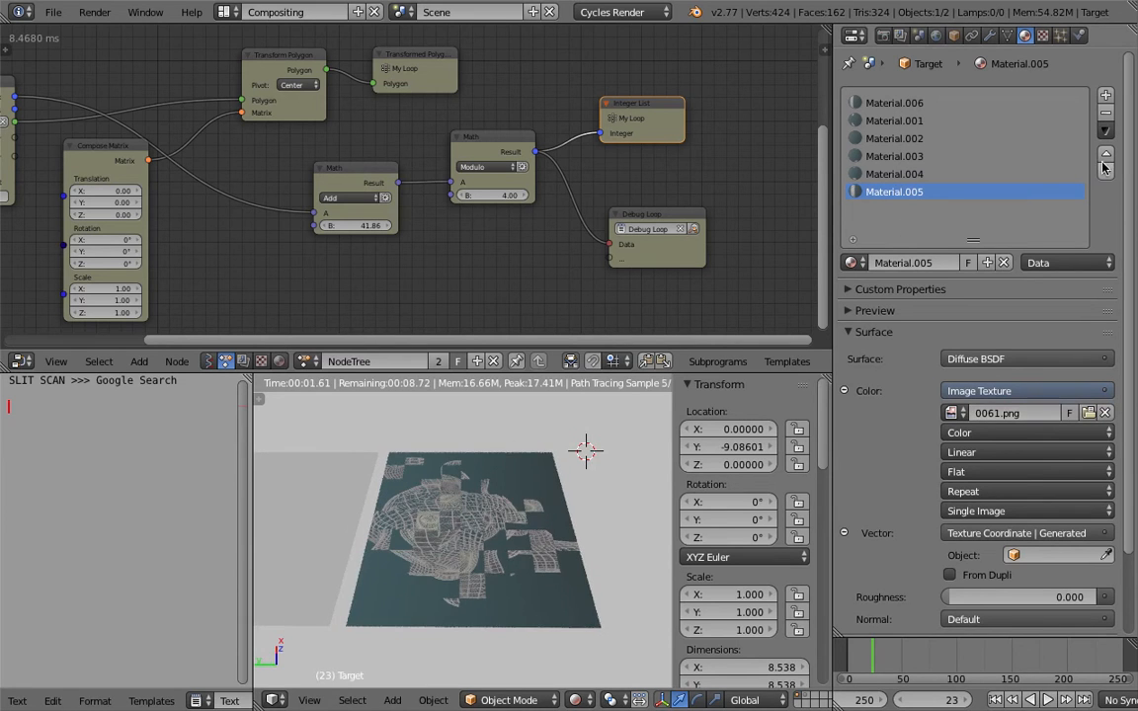
Step: Remove all six material slots from the Target object and add a new default material
{"action": "left_click", "coordinate": [1106, 114]}
{"action": "left_click", "coordinate": [1106, 114]}
{"action": "left_click", "coordinate": [1106, 113]}
{"action": "left_click", "coordinate": [1106, 113]}
{"action": "left_click", "coordinate": [1106, 113]}
{"action": "left_click", "coordinate": [1106, 113]}
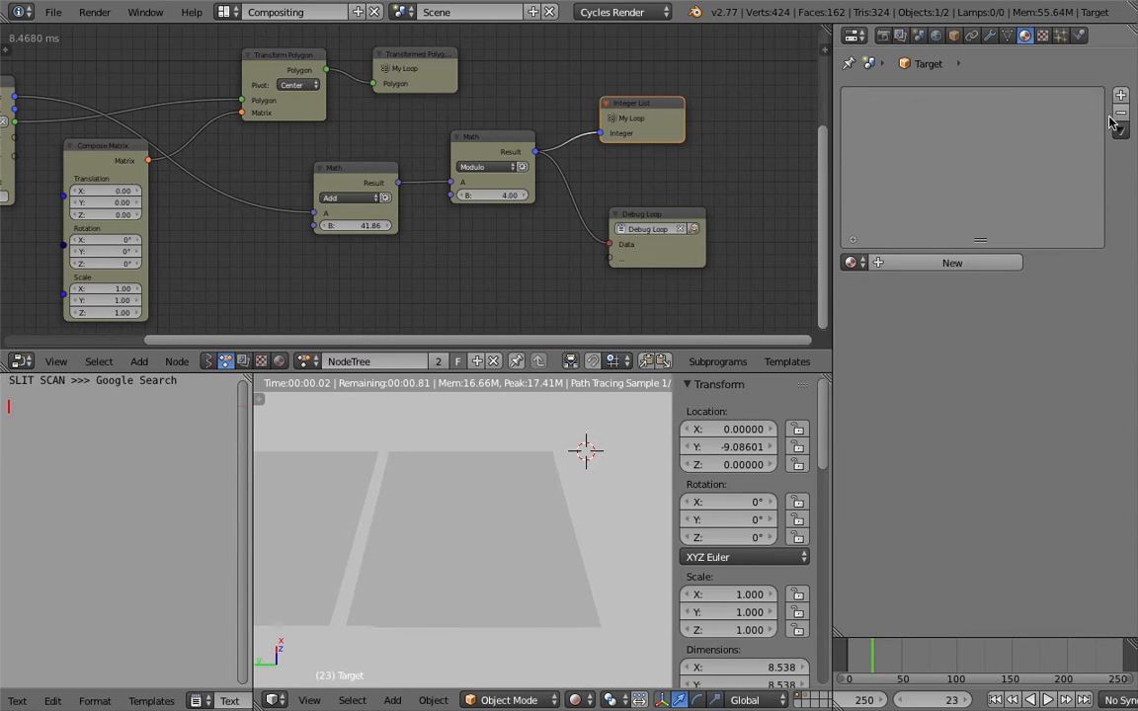
{"action": "left_click", "coordinate": [908, 264]}
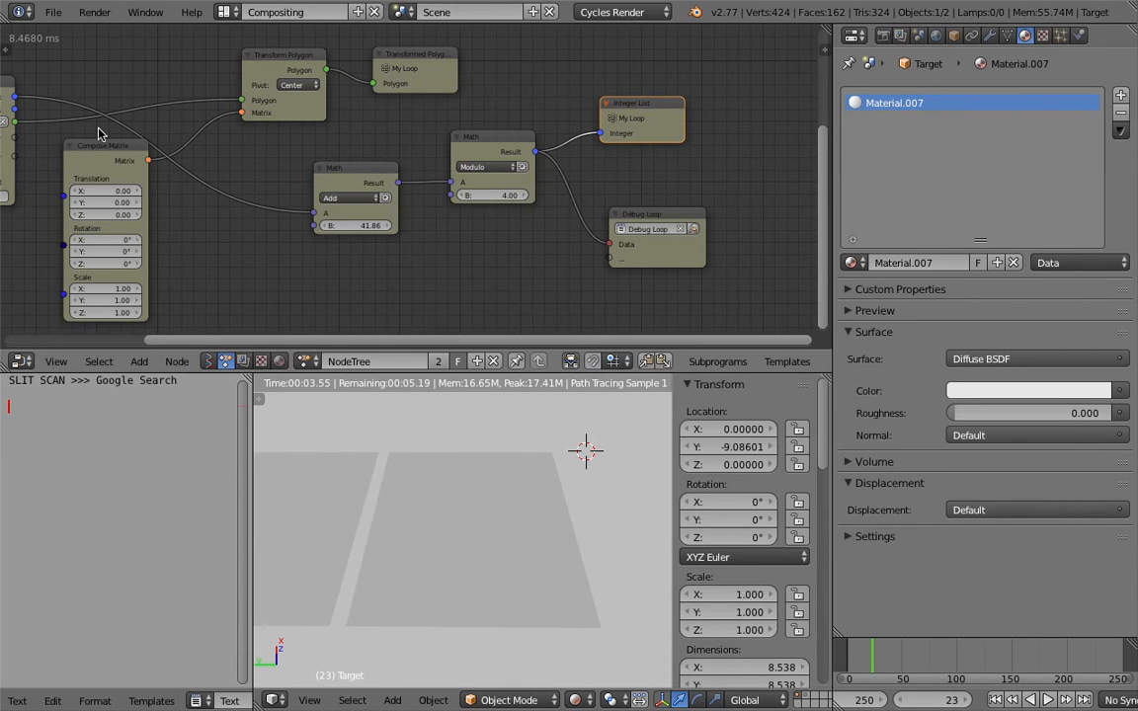
Step: Reopen the recent file AN_mosaic_advanced_003.blend
{"action": "left_click", "coordinate": [53, 12]}
{"action": "mouse_move", "coordinate": [71, 65]}
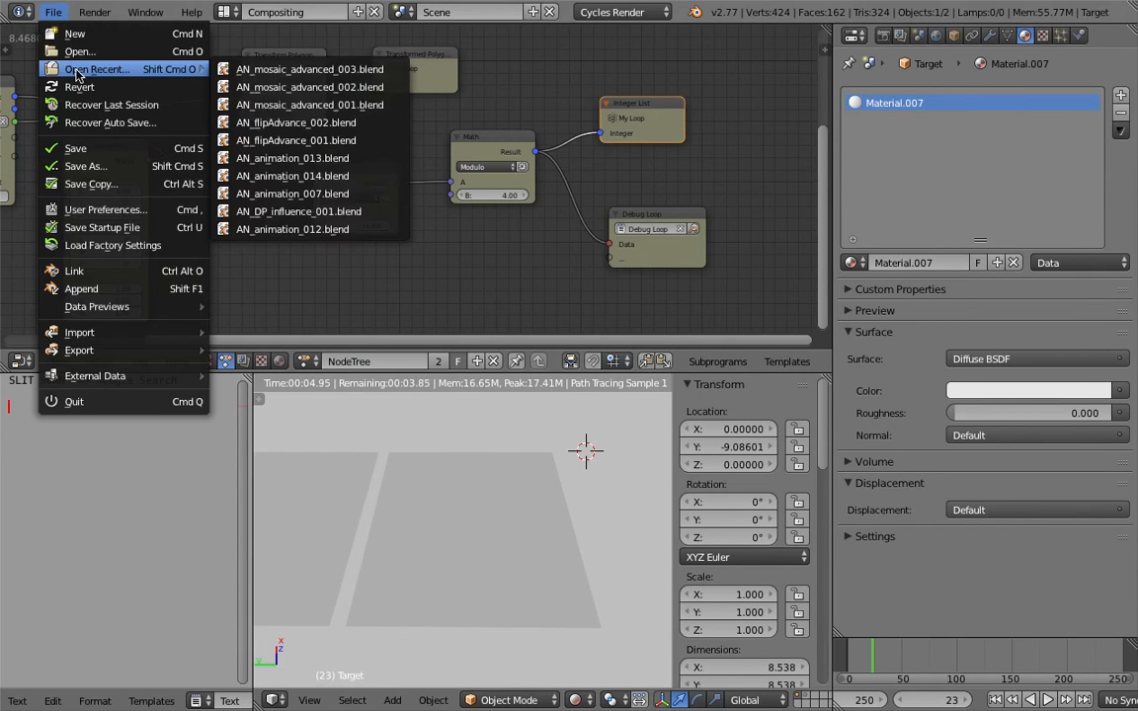
{"action": "left_click", "coordinate": [206, 67]}
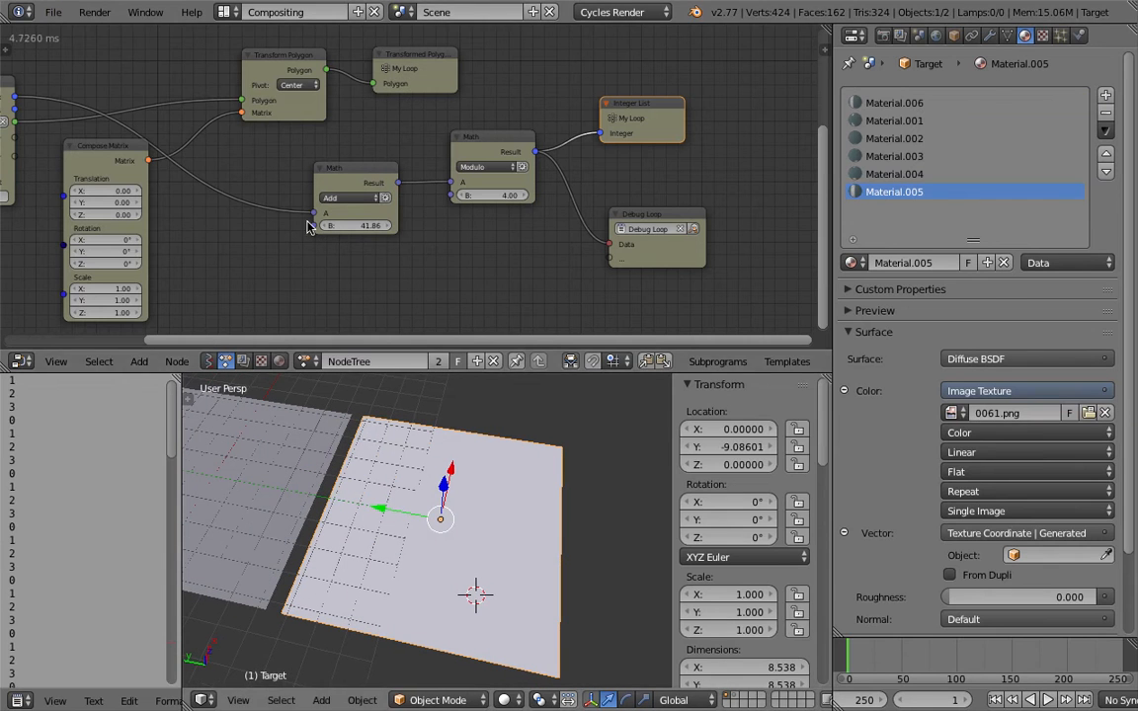
{"action": "left_click", "coordinate": [54, 12]}
{"action": "left_click", "coordinate": [72, 51]}
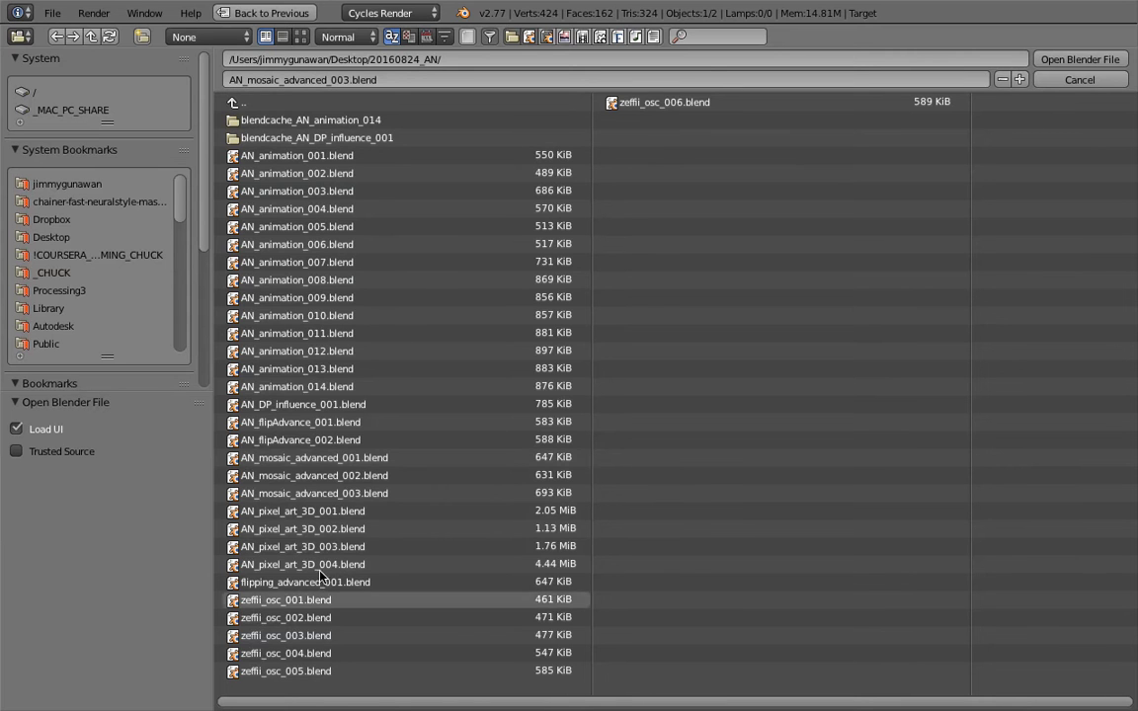
{"action": "left_click", "coordinate": [1072, 80]}
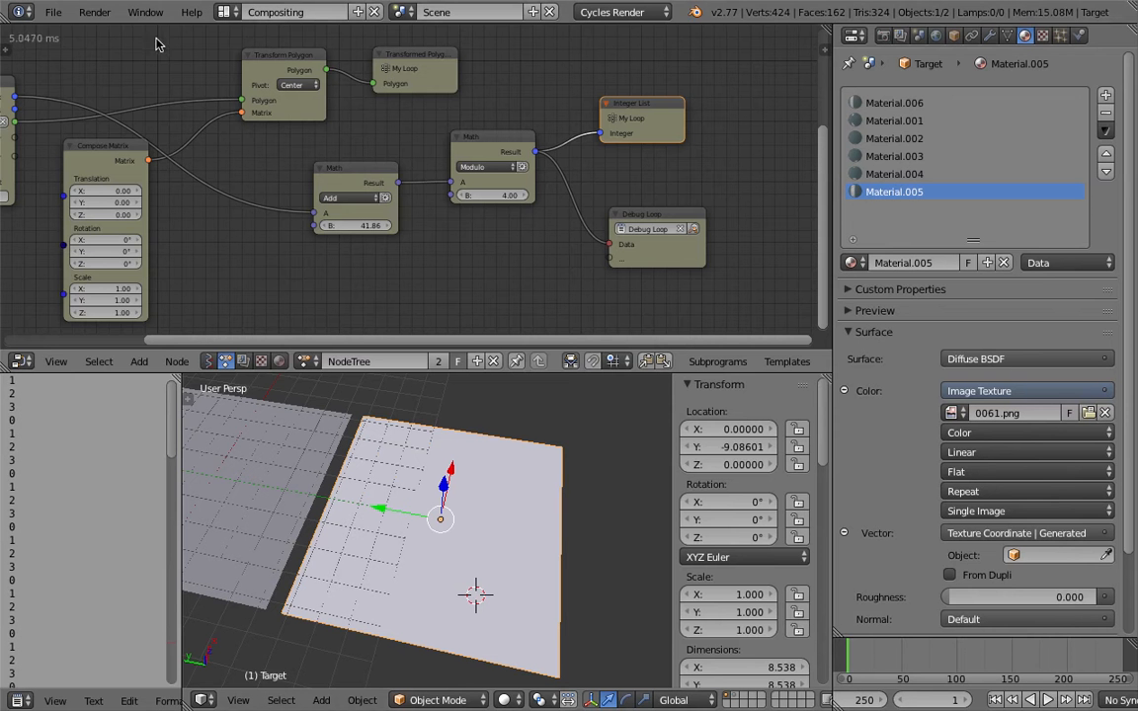
Step: Open the recent file AN_mosaic_advanced_002.blend
{"action": "left_click", "coordinate": [53, 12]}
{"action": "mouse_move", "coordinate": [121, 69]}
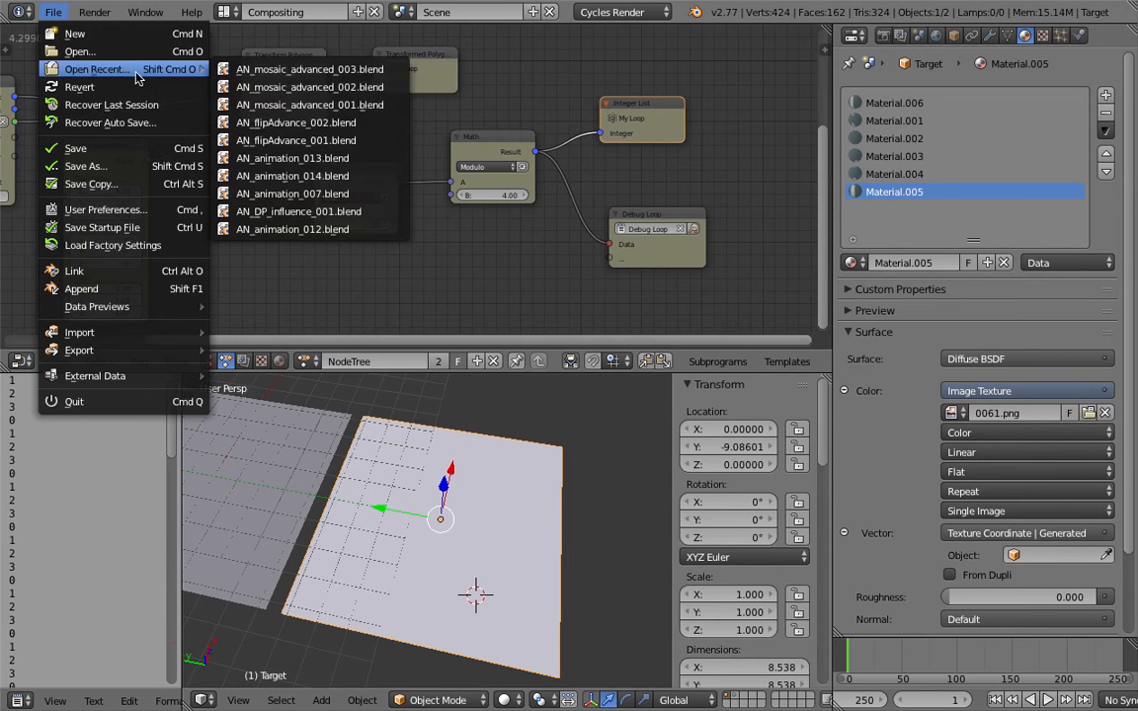
{"action": "left_click", "coordinate": [288, 89]}
{"action": "middle_click_drag", "start_coordinate": [454, 498], "coordinate": [609, 467]}
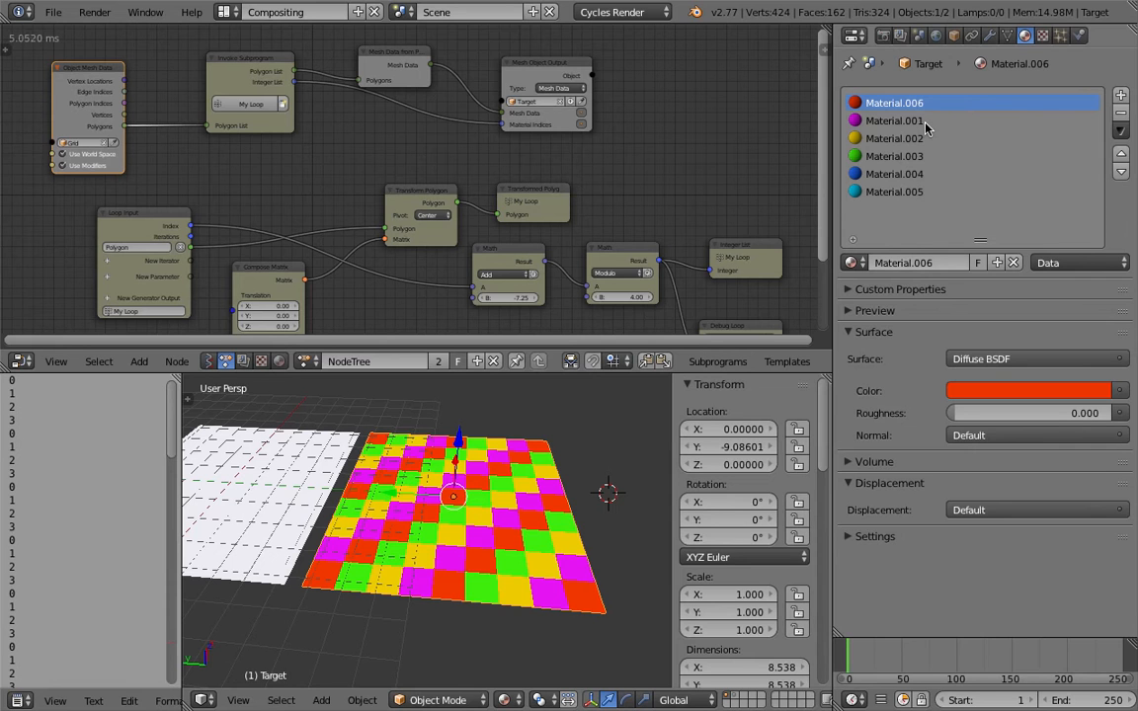
Step: Move the red Material.006 slot to the end of the Target object's material list
{"action": "left_click", "coordinate": [1123, 173]}
{"action": "left_click", "coordinate": [1123, 172]}
{"action": "left_click", "coordinate": [1123, 173]}
{"action": "left_click", "coordinate": [1123, 173]}
{"action": "left_click", "coordinate": [1122, 173]}
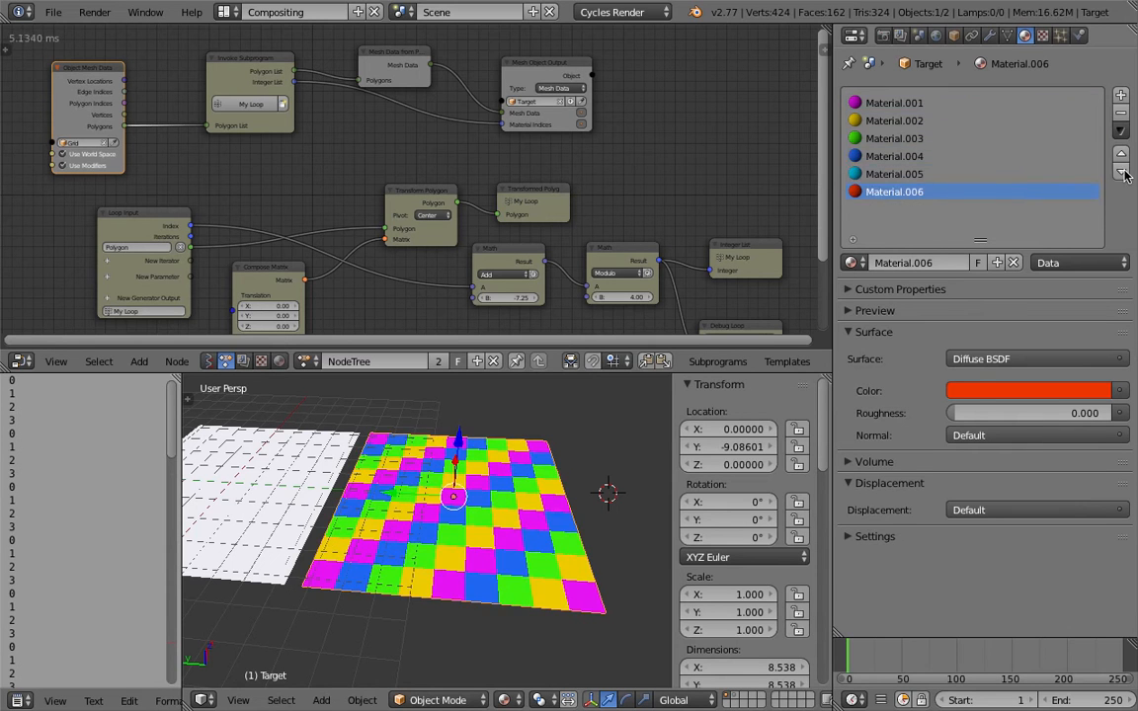
Step: Change Material.001's diffuse colour to pure white, with HSV saturation 0 and value 1
{"action": "left_click", "coordinate": [855, 104]}
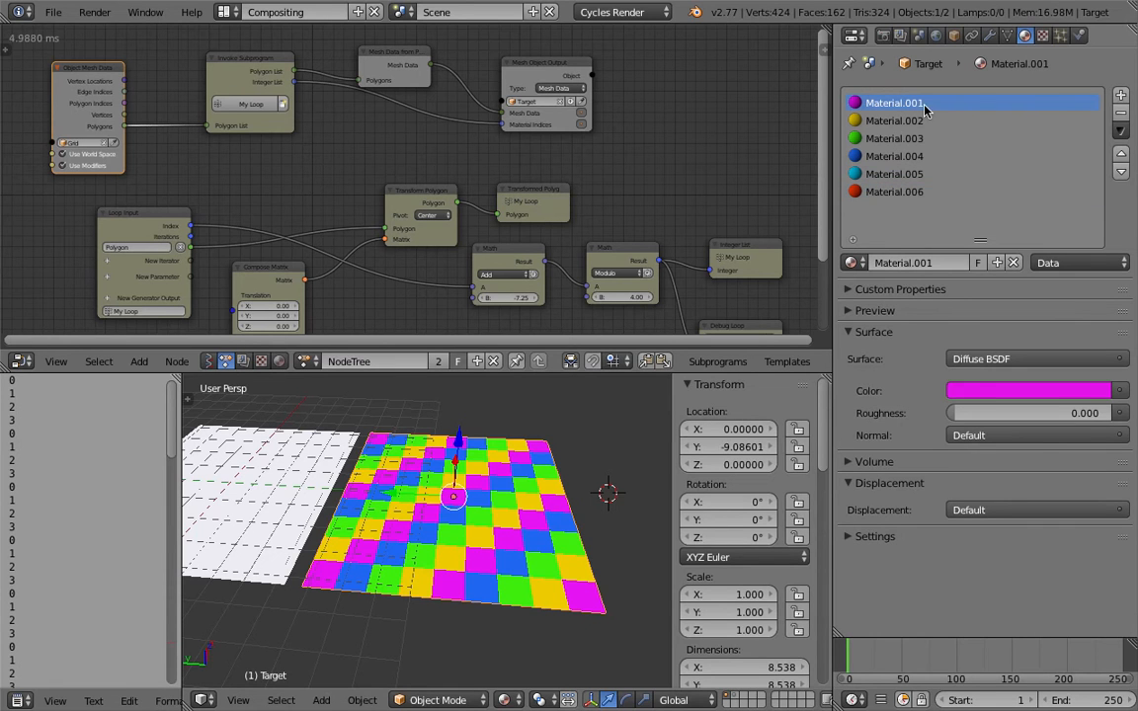
{"action": "left_click", "coordinate": [991, 392]}
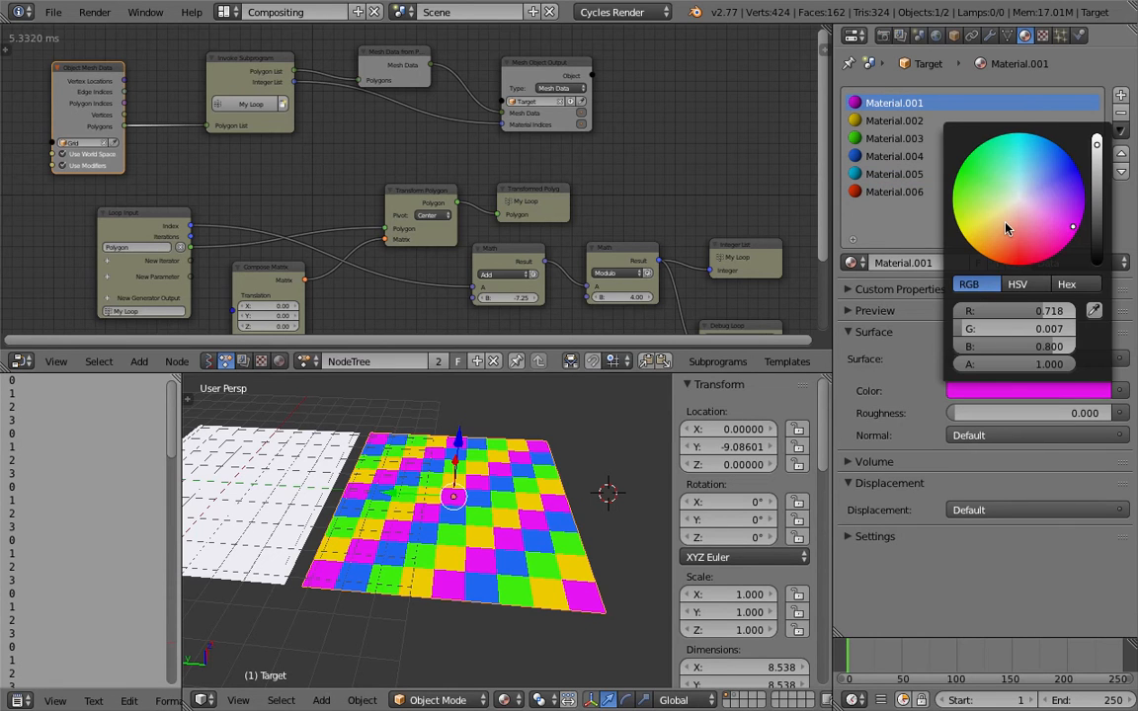
{"action": "mouse_move", "coordinate": [1072, 227]}
{"action": "left_mouse_down"}
{"action": "mouse_move", "coordinate": [1013, 203]}
{"action": "mouse_move", "coordinate": [1020, 197]}
{"action": "left_mouse_up"}
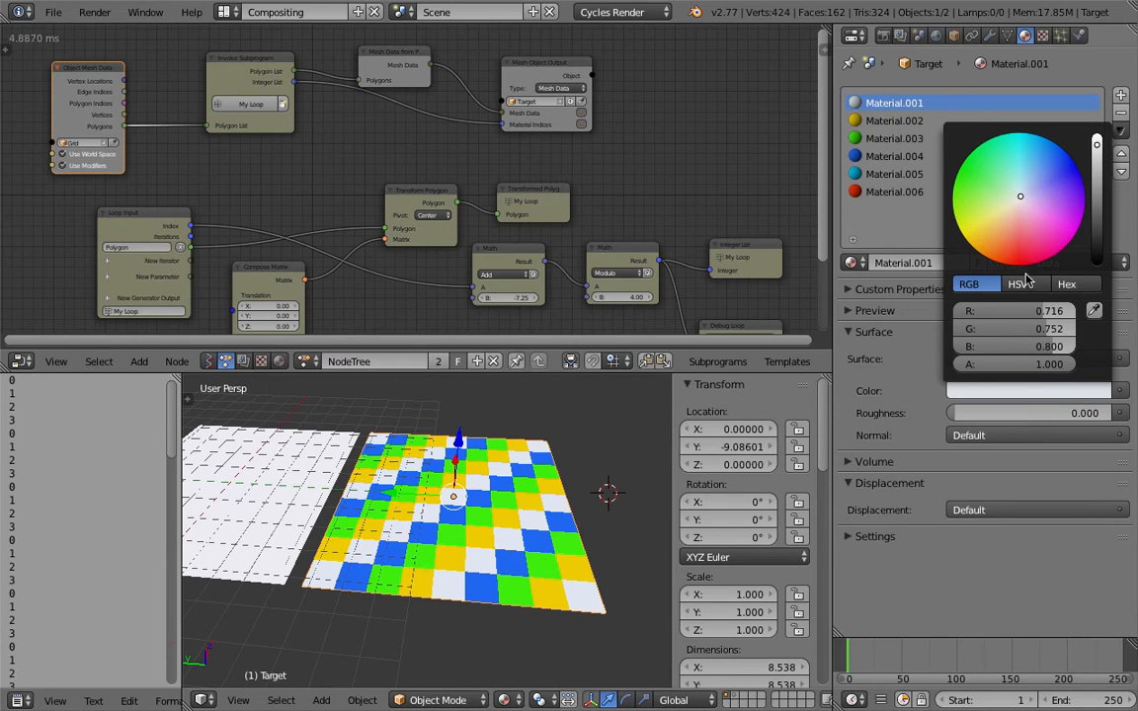
{"action": "left_click", "coordinate": [1018, 283]}
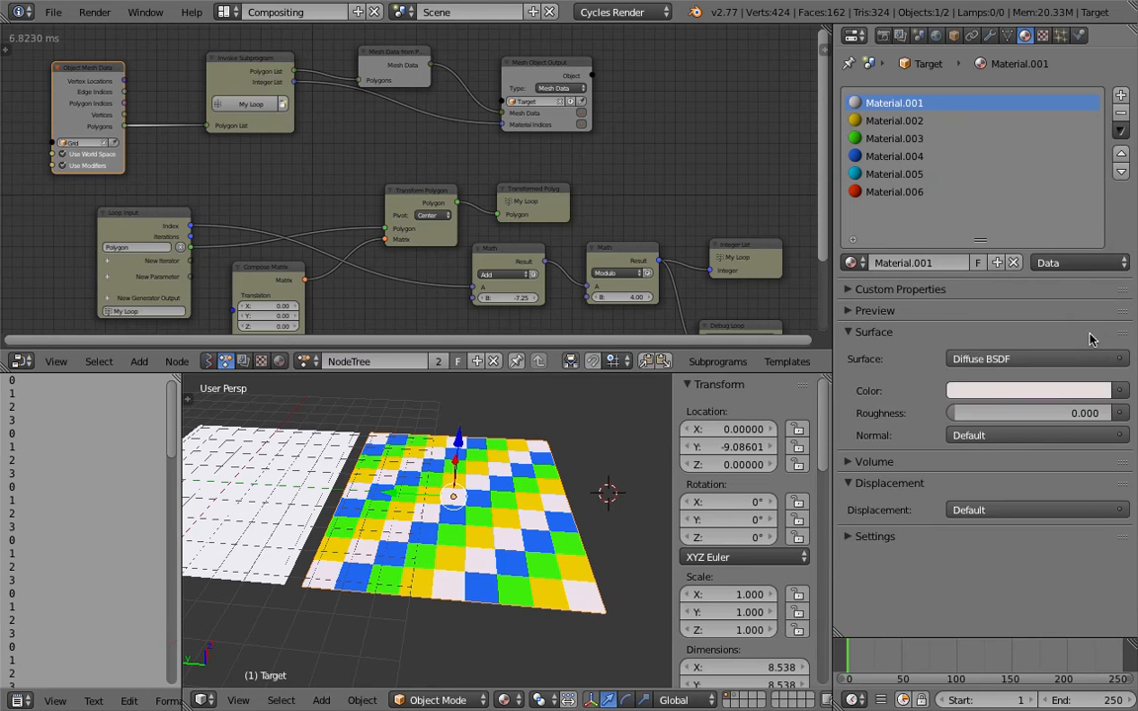
{"action": "left_click", "coordinate": [992, 391]}
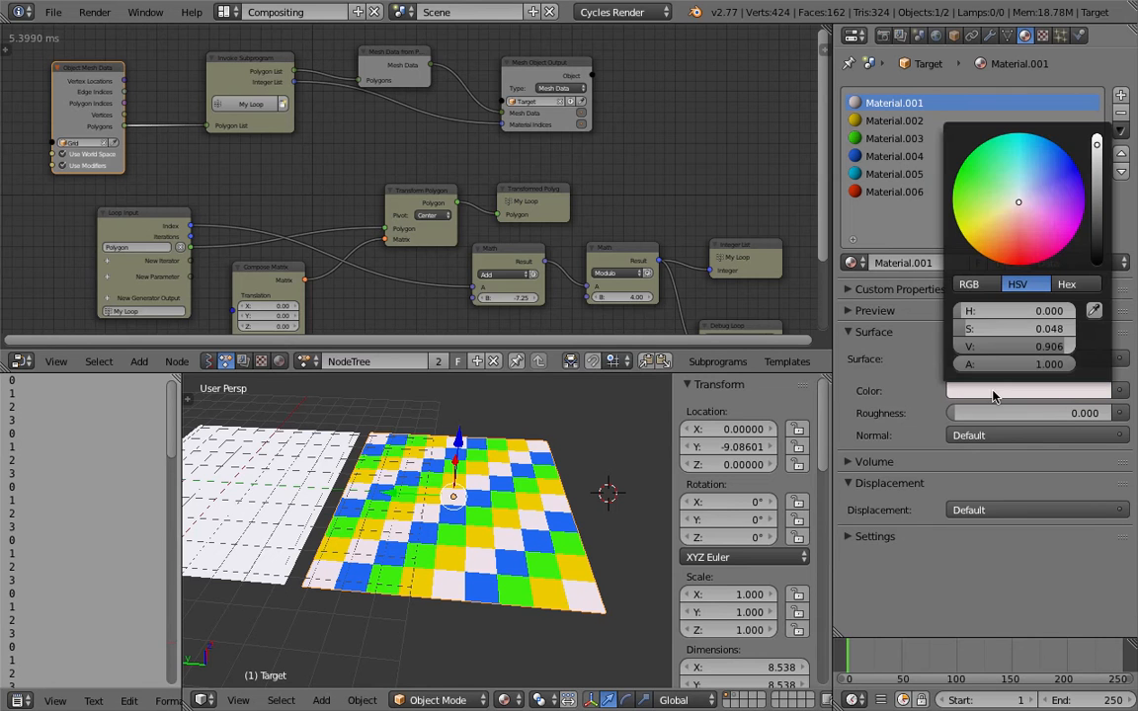
{"action": "left_click_drag", "start_coordinate": [1027, 347], "coordinate": [1038, 346]}
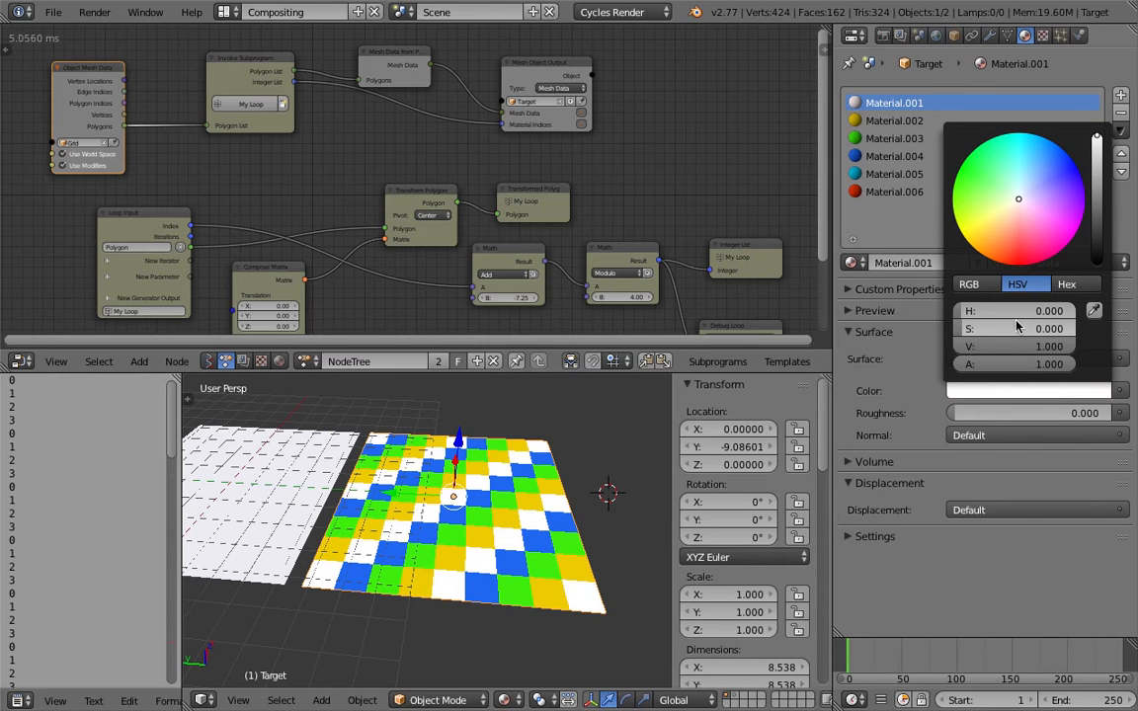
Step: Paste the white diffuse colour onto Material.002, Material.003, Material.004, Material.005 and Material.006
{"action": "left_click", "coordinate": [934, 120]}
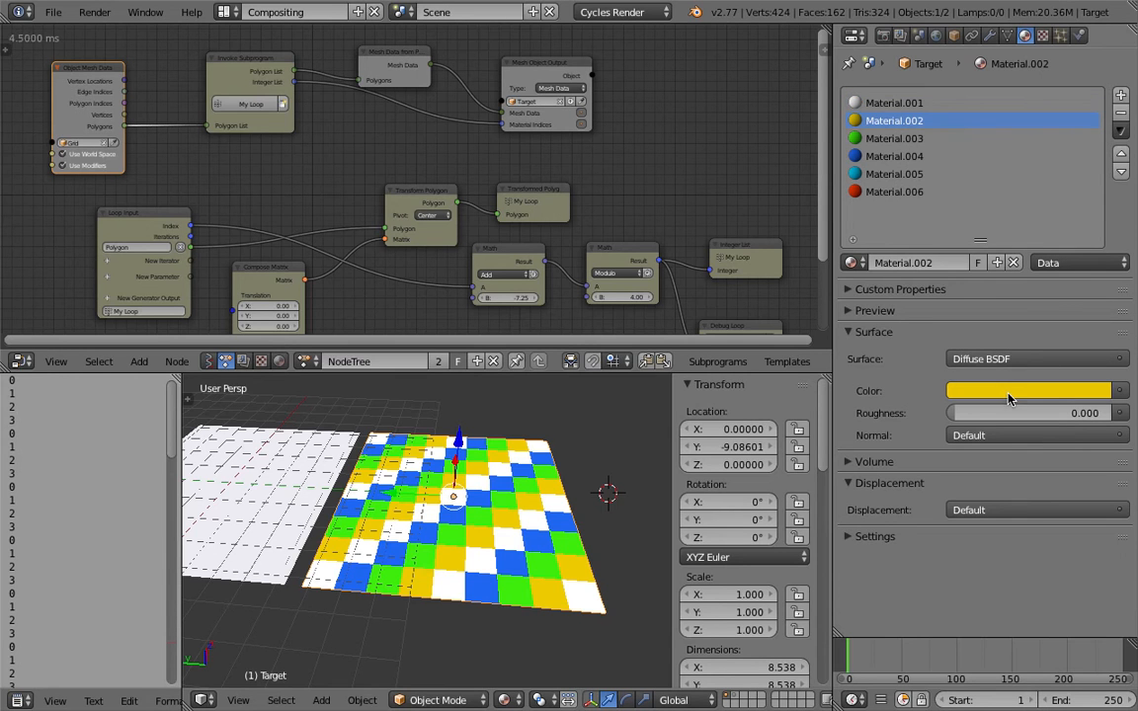
{"action": "key", "text": "ctrl+v"}
{"action": "left_click", "coordinate": [920, 141]}
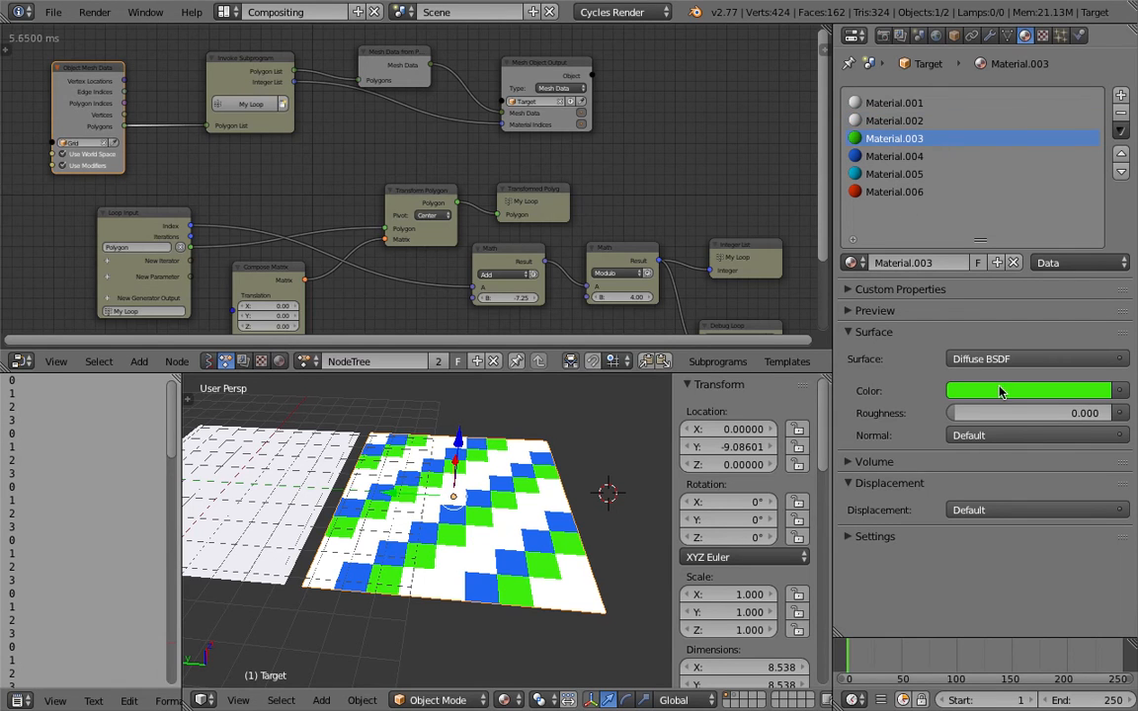
{"action": "key", "text": "ctrl+v"}
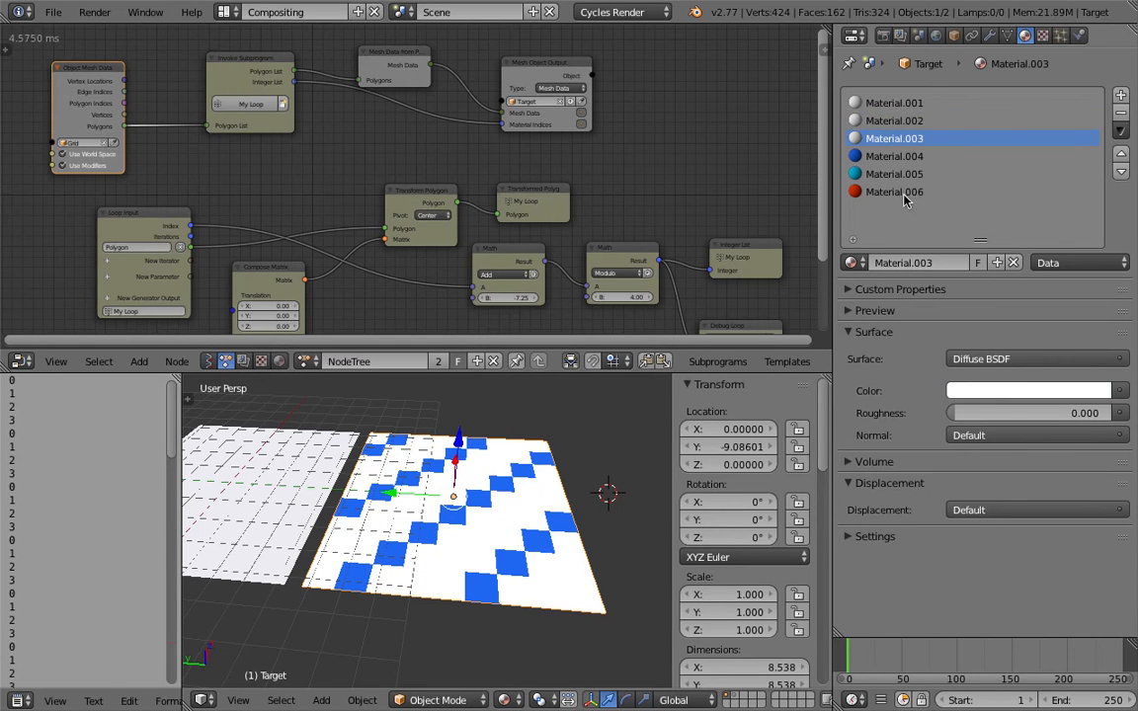
{"action": "left_click", "coordinate": [899, 158]}
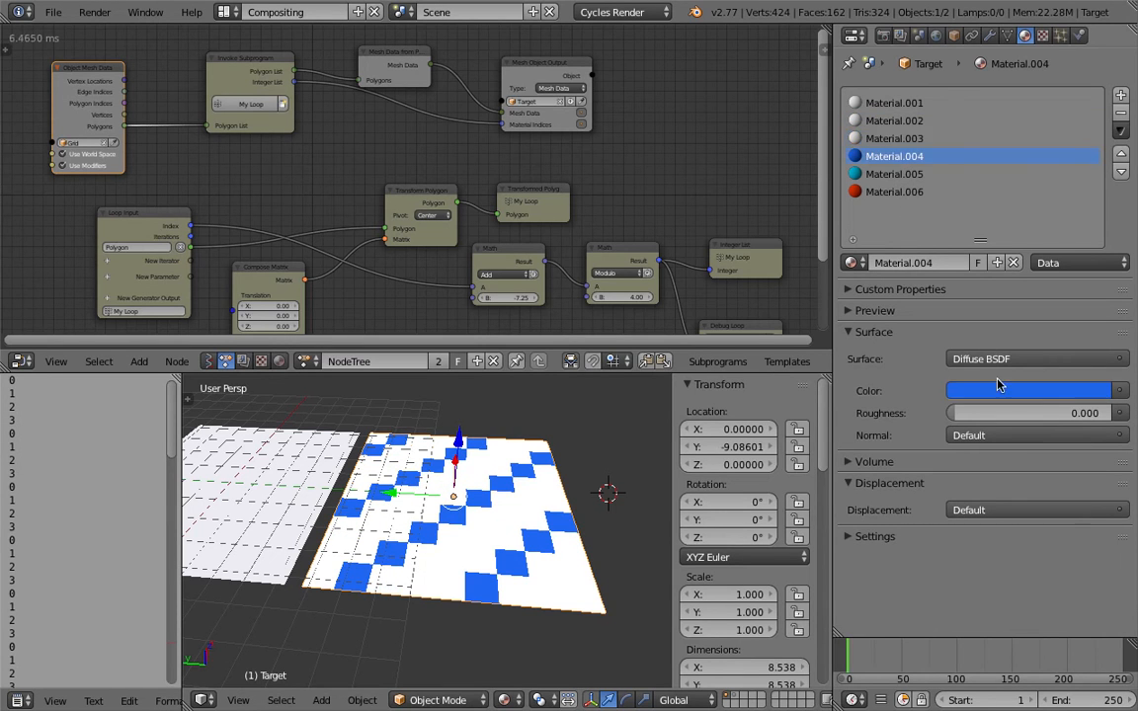
{"action": "key", "text": "ctrl+v"}
{"action": "left_click", "coordinate": [901, 189]}
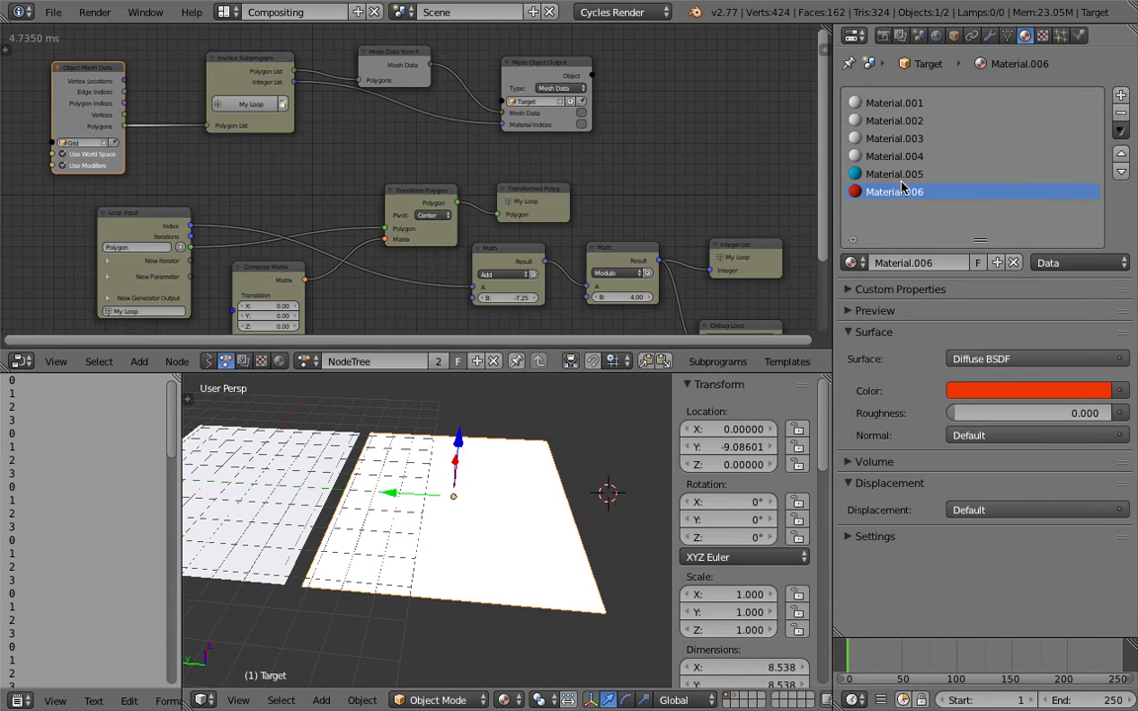
{"action": "left_click", "coordinate": [903, 175]}
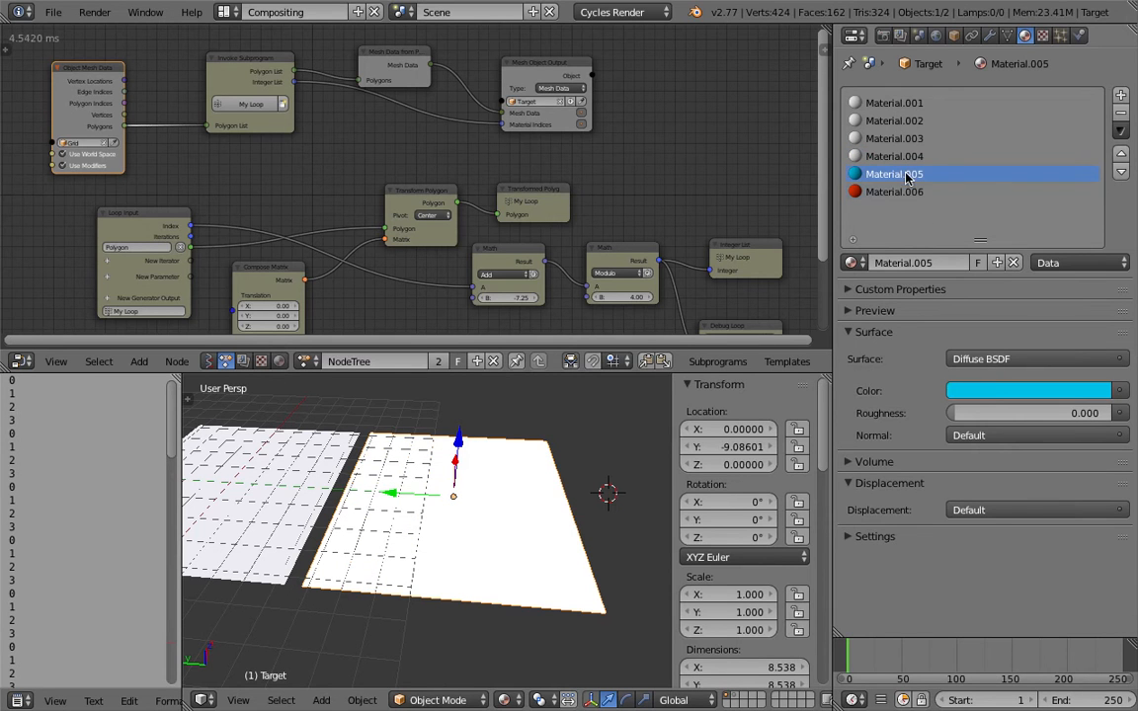
{"action": "key", "text": "ctrl+v"}
{"action": "left_click", "coordinate": [874, 191]}
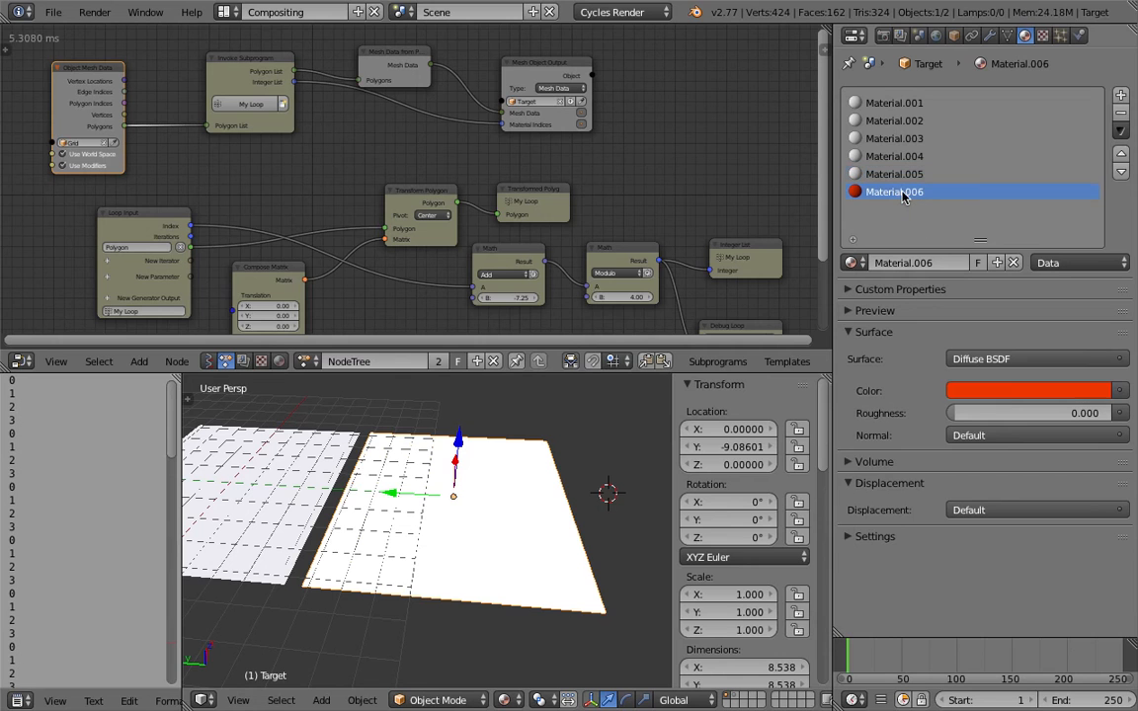
{"action": "key", "text": "ctrl+v"}
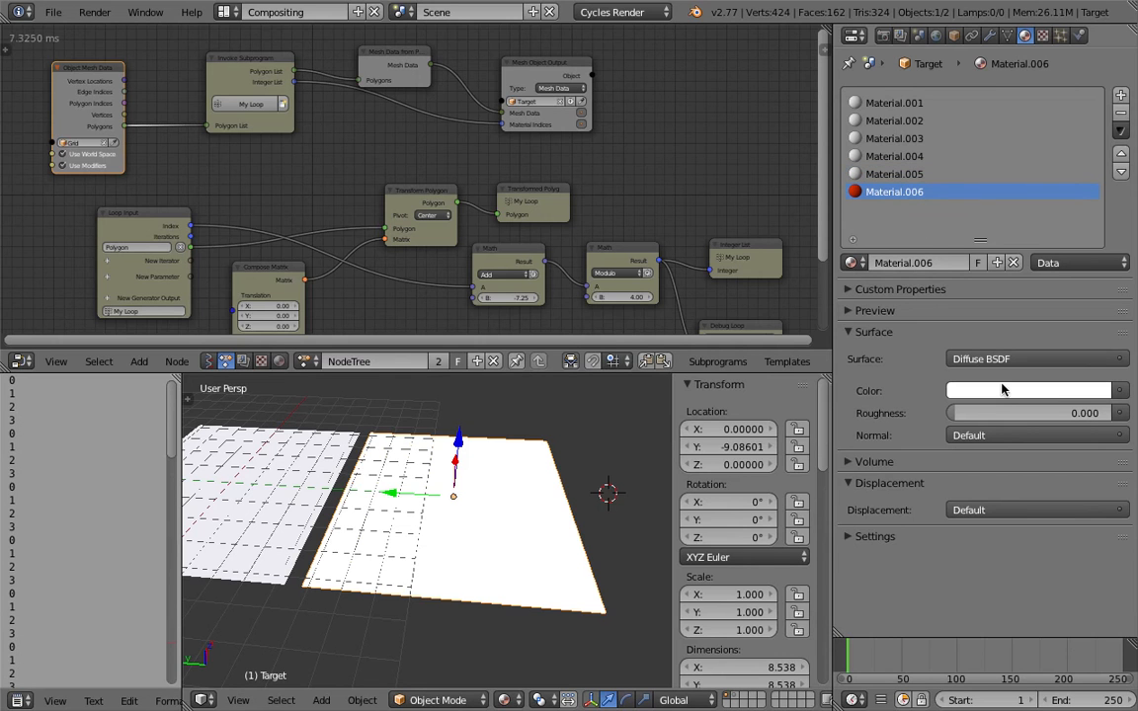
Step: Darken Material.001's diffuse colour to black and Material.002's to dark grey with a value of about 0.27
{"action": "left_click", "coordinate": [907, 103]}
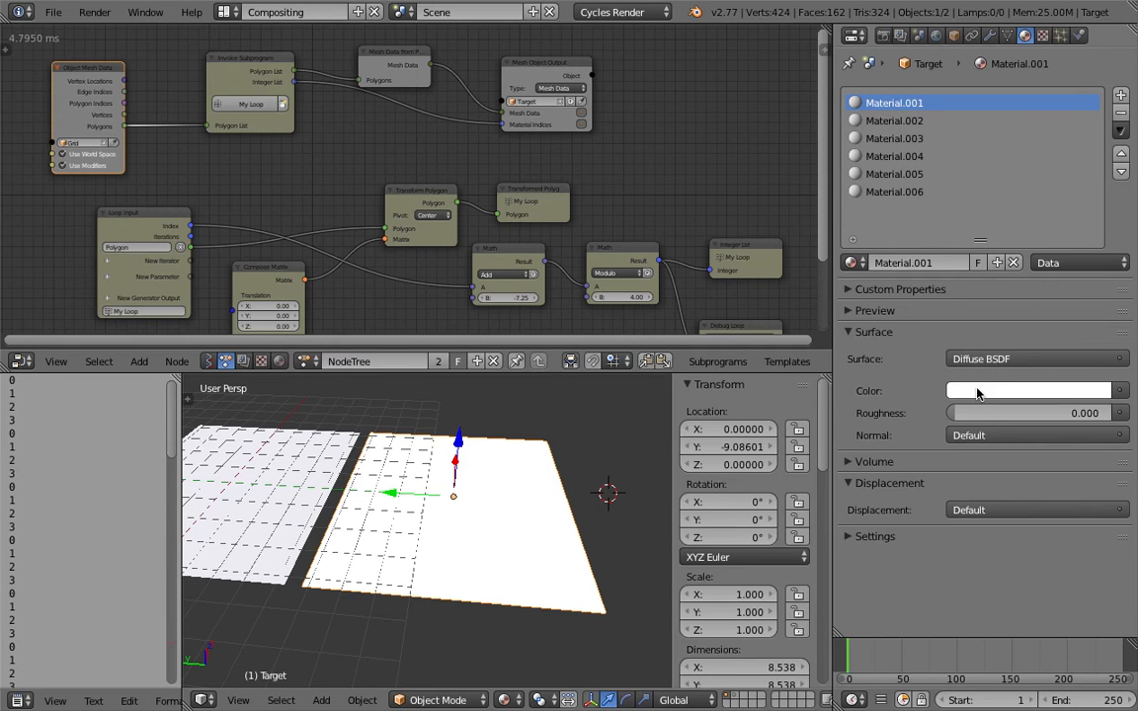
{"action": "left_click", "coordinate": [977, 393]}
{"action": "left_click_drag", "start_coordinate": [1098, 246], "coordinate": [1097, 252]}
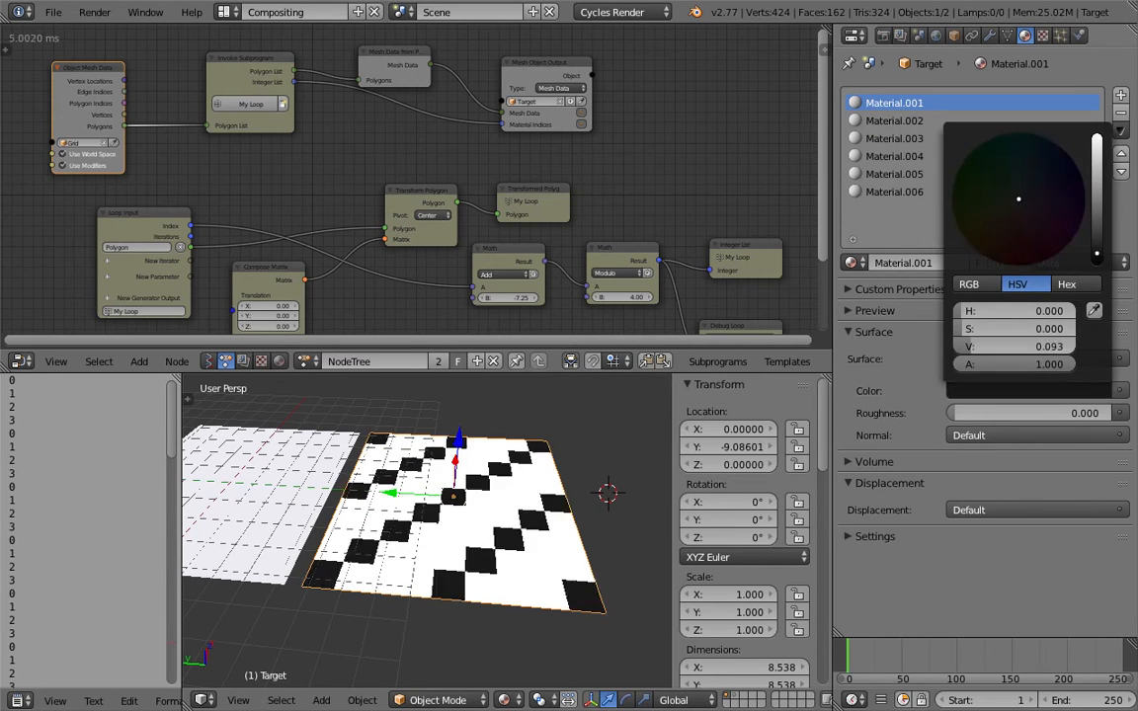
{"action": "left_click", "coordinate": [917, 123]}
{"action": "left_click", "coordinate": [998, 391]}
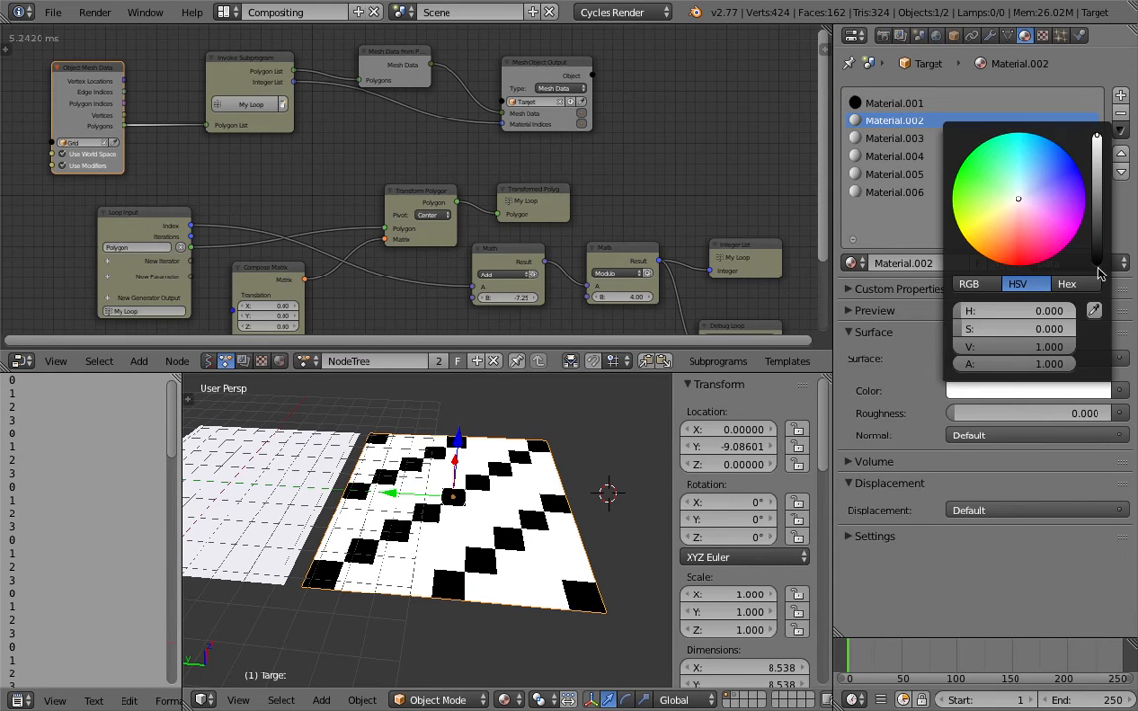
{"action": "left_click_drag", "start_coordinate": [1097, 258], "coordinate": [1096, 229]}
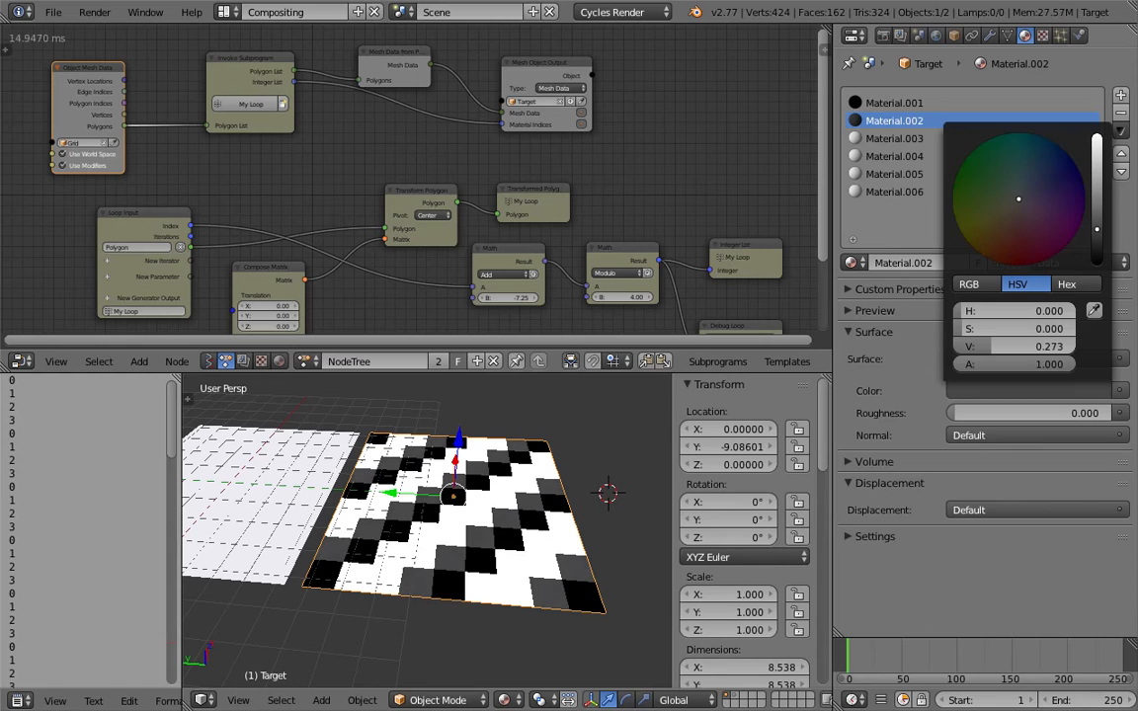
Step: Set Material.003's diffuse colour to a medium grey with a value of about 0.43
{"action": "left_click", "coordinate": [894, 138]}
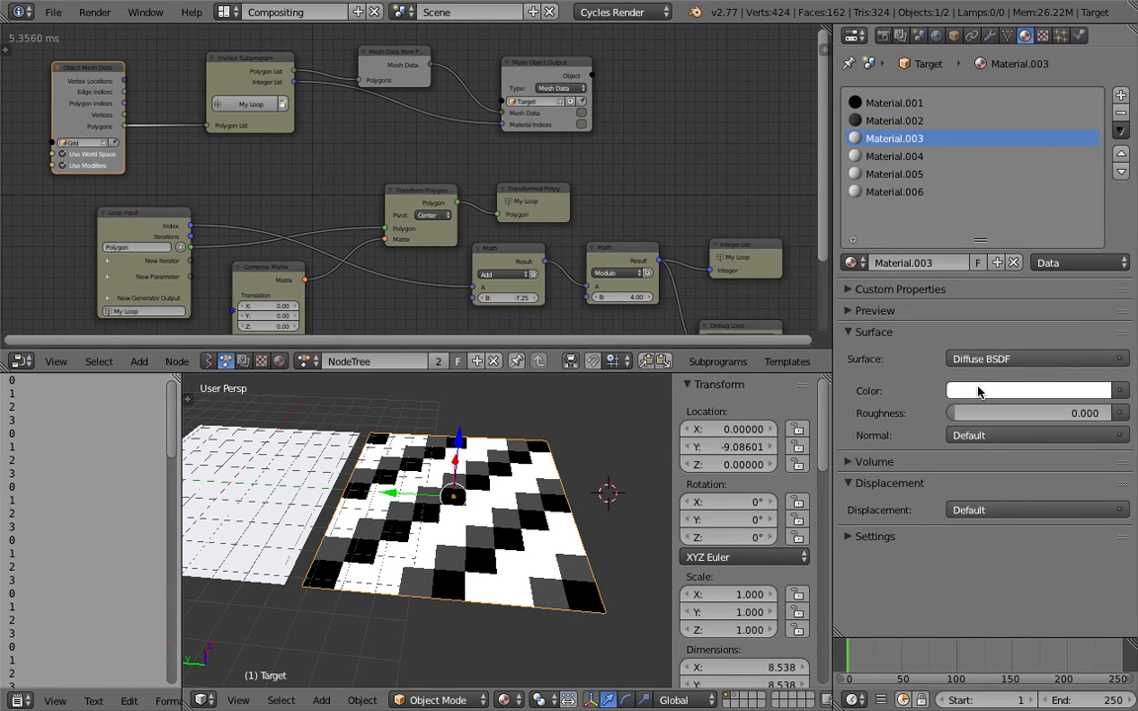
{"action": "left_click", "coordinate": [978, 391]}
{"action": "left_click", "coordinate": [1096, 219]}
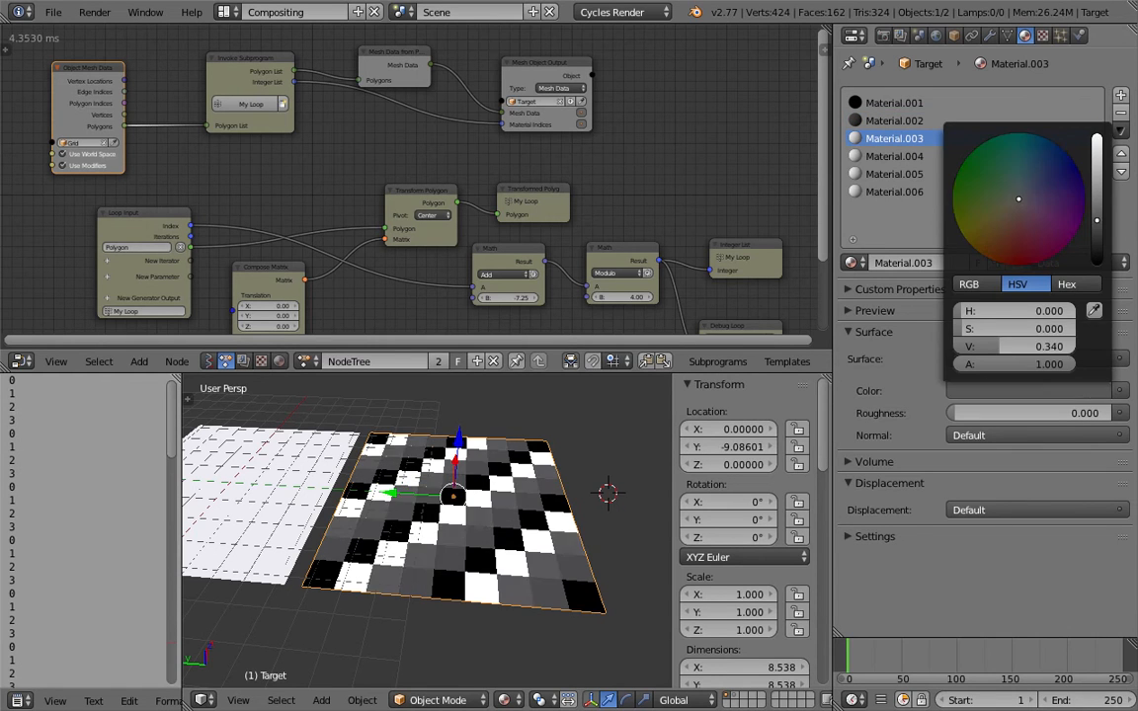
{"action": "left_click_drag", "start_coordinate": [1096, 220], "coordinate": [1096, 208]}
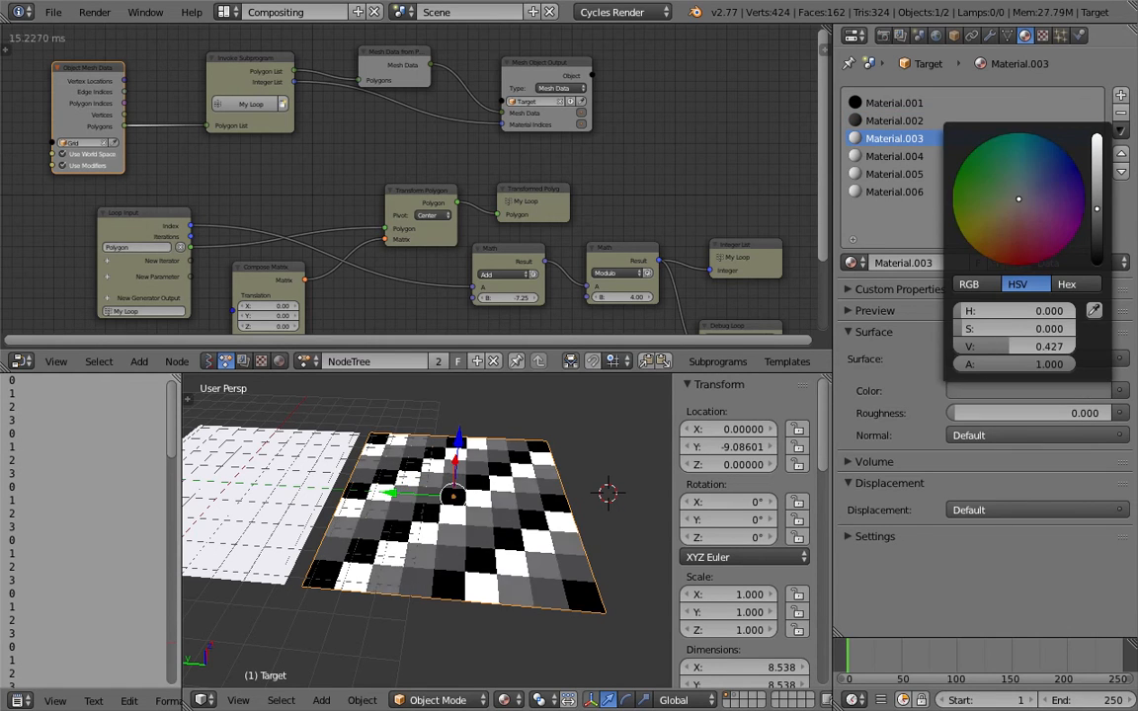
Step: Darken Material.004's diffuse colour to a lighter grey than Material.003 and set Material.005's value to about 0.77
{"action": "left_click", "coordinate": [894, 158]}
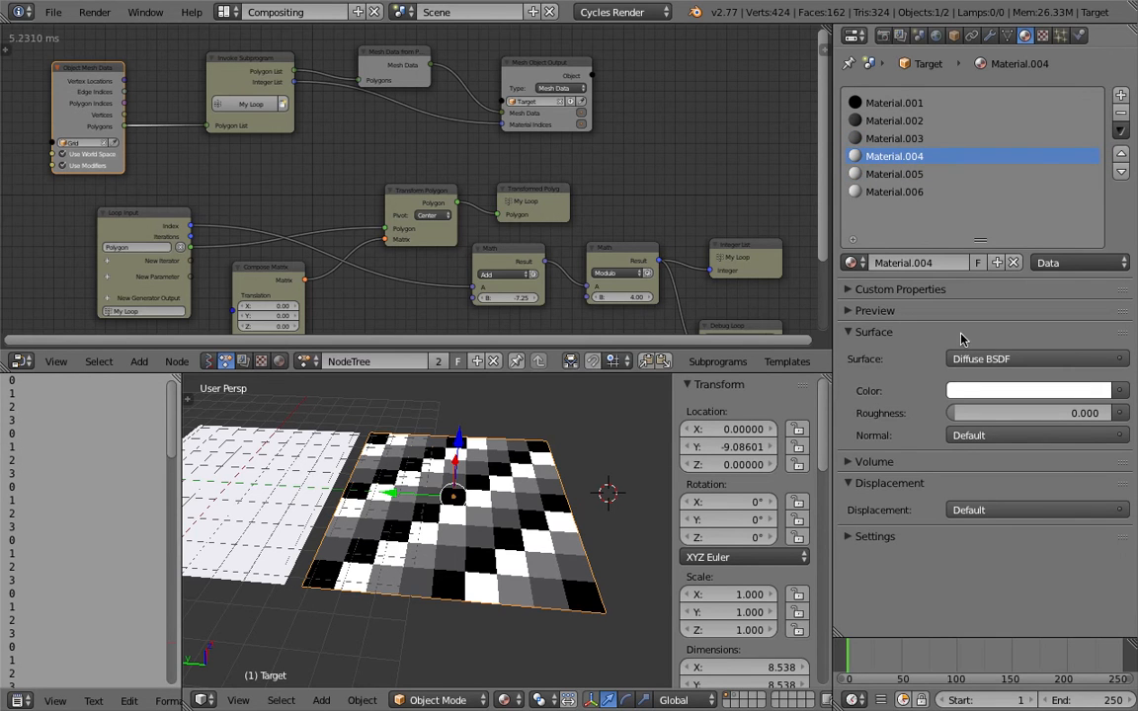
{"action": "left_click", "coordinate": [978, 391]}
{"action": "left_click_drag", "start_coordinate": [1096, 135], "coordinate": [1096, 210]}
{"action": "left_click", "coordinate": [924, 175]}
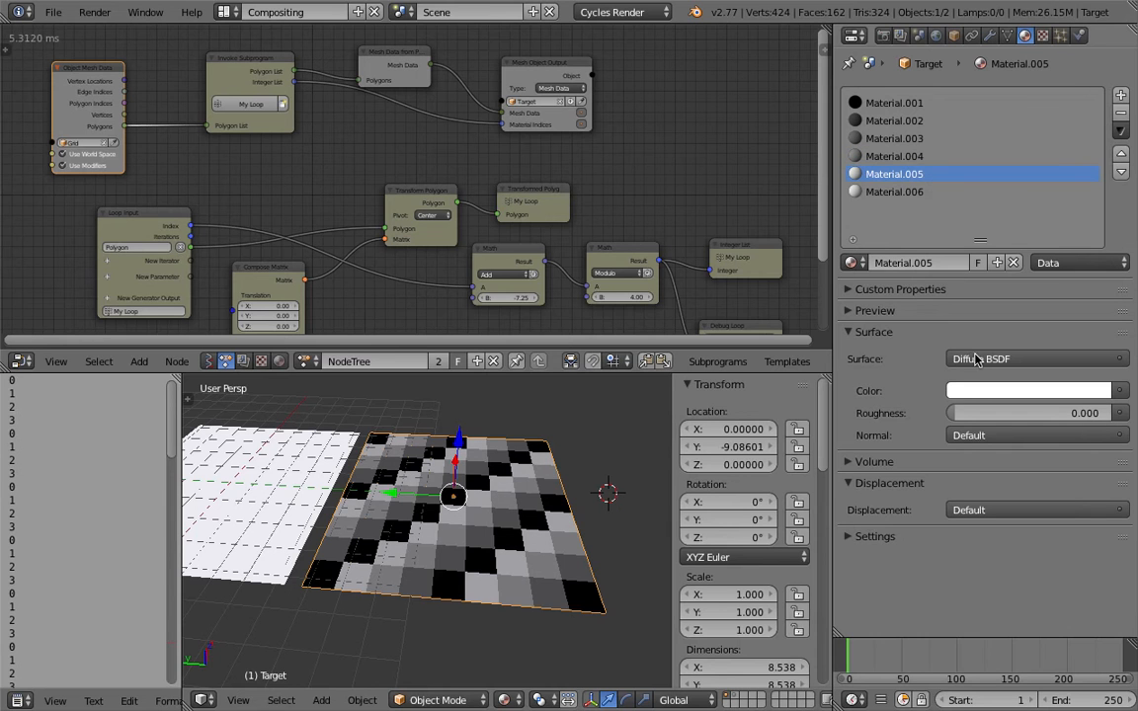
{"action": "left_click", "coordinate": [1073, 391]}
{"action": "left_click_drag", "start_coordinate": [1098, 202], "coordinate": [1096, 162]}
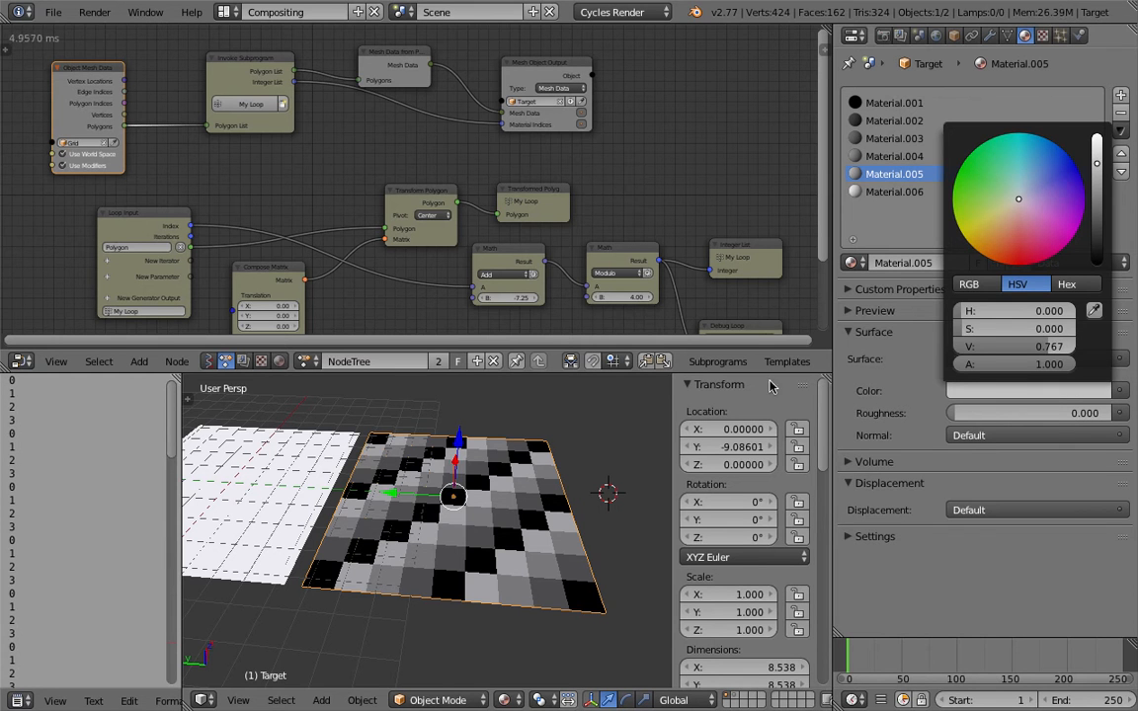
Step: Save the Blender file with the Target grid's greyscale materials
{"action": "middle_click_drag", "start_coordinate": [425, 502], "coordinate": [465, 506]}
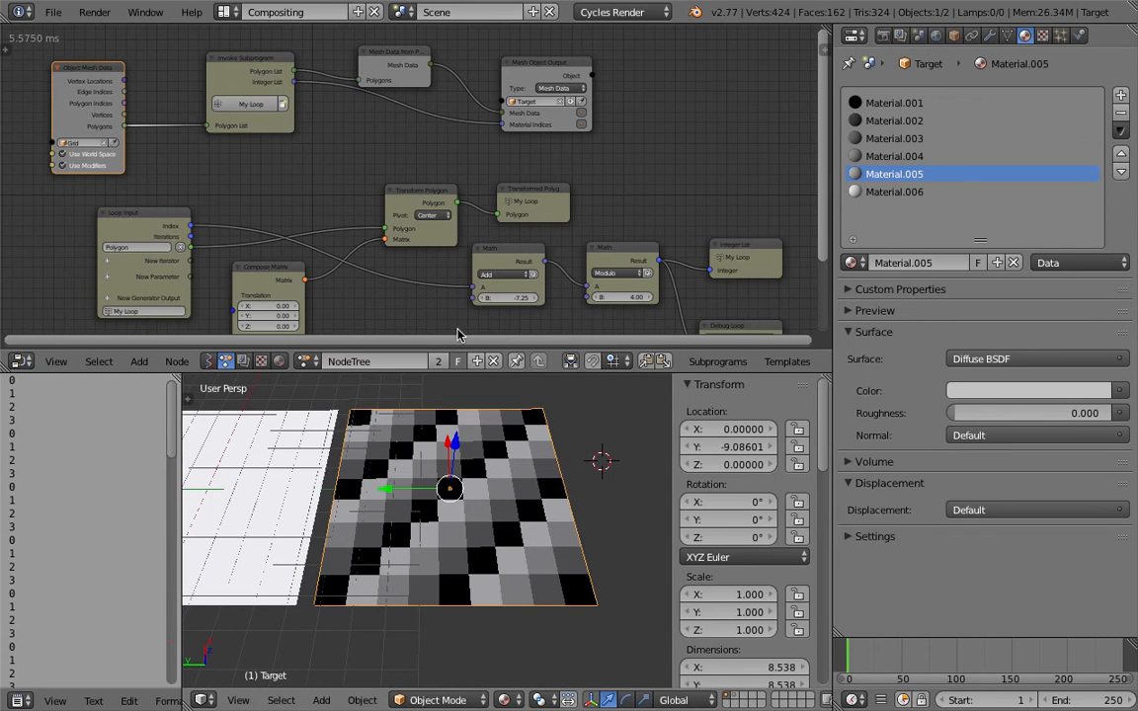
{"action": "scroll", "coordinate": [326, 150], "scroll_direction": "down", "scroll_amount": 1}
{"action": "middle_click_drag", "start_coordinate": [261, 134], "coordinate": [228, 136]}
{"action": "left_click", "coordinate": [57, 15]}
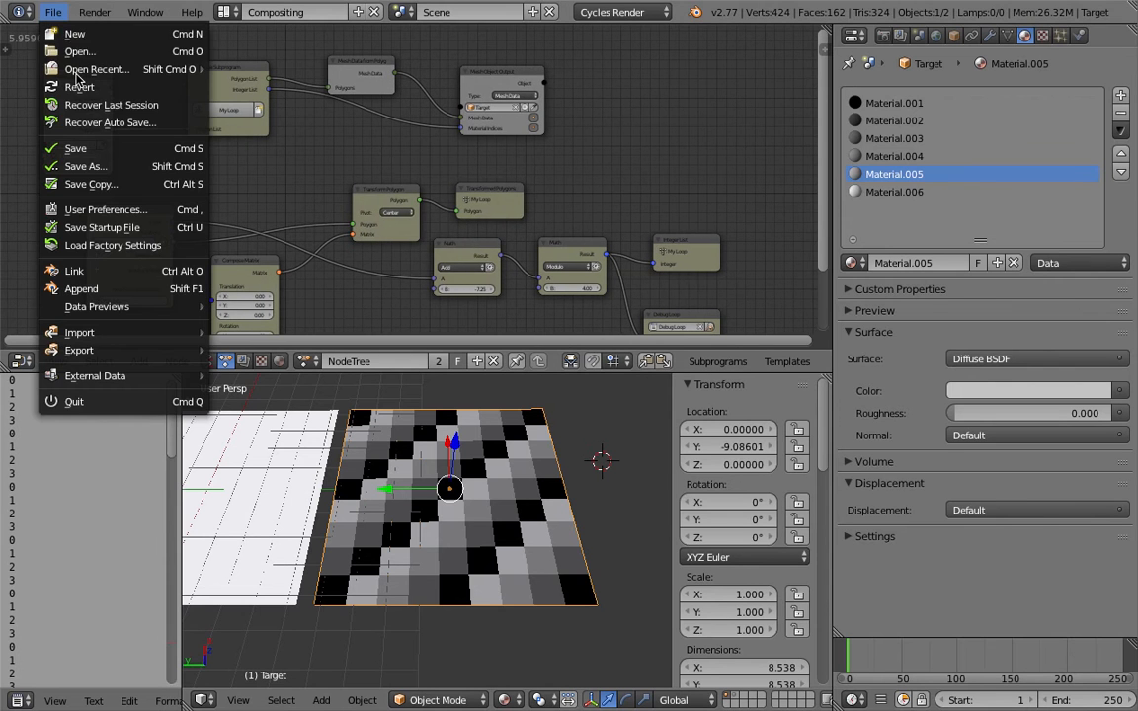
{"action": "left_click", "coordinate": [76, 149]}
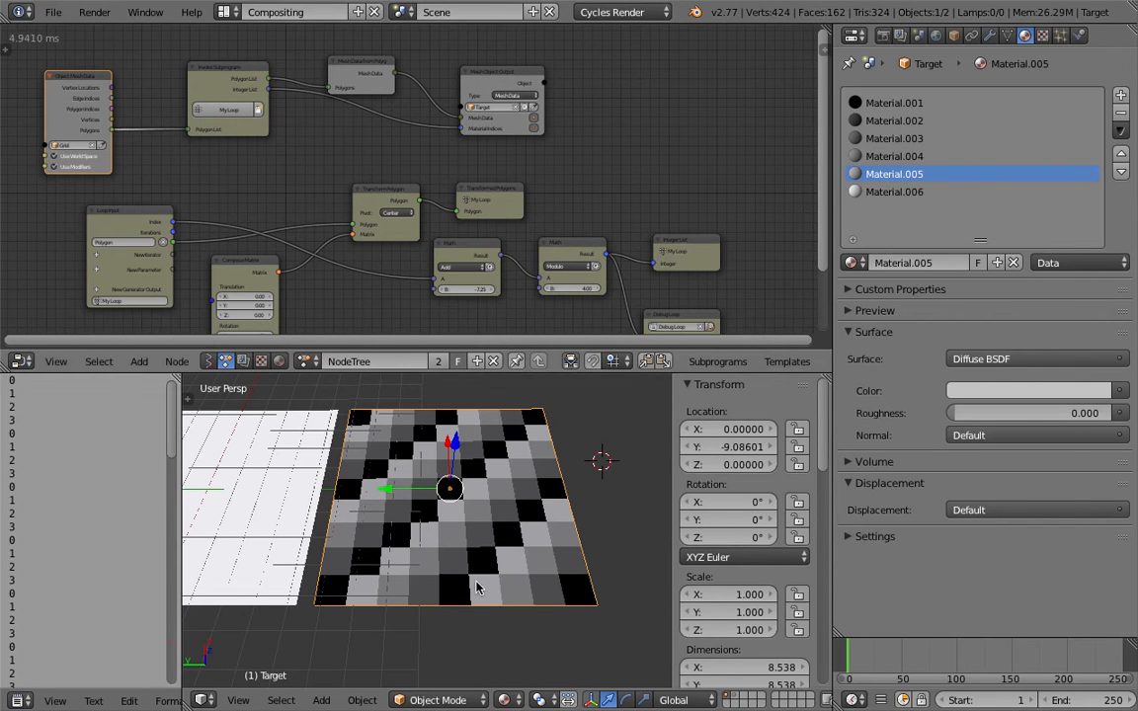
Step: Compare the Target mosaic in Solid, Rendered and Texture viewport shading, ending back in Material shading
{"action": "key", "text": "z"}
{"action": "mouse_move", "coordinate": [541, 505]}
{"action": "middle_mouse_down"}
{"action": "mouse_move", "coordinate": [473, 499]}
{"action": "mouse_move", "coordinate": [584, 630]}
{"action": "middle_mouse_up"}
{"action": "key", "text": "z"}
{"action": "middle_click_drag", "start_coordinate": [498, 590], "coordinate": [497, 640]}
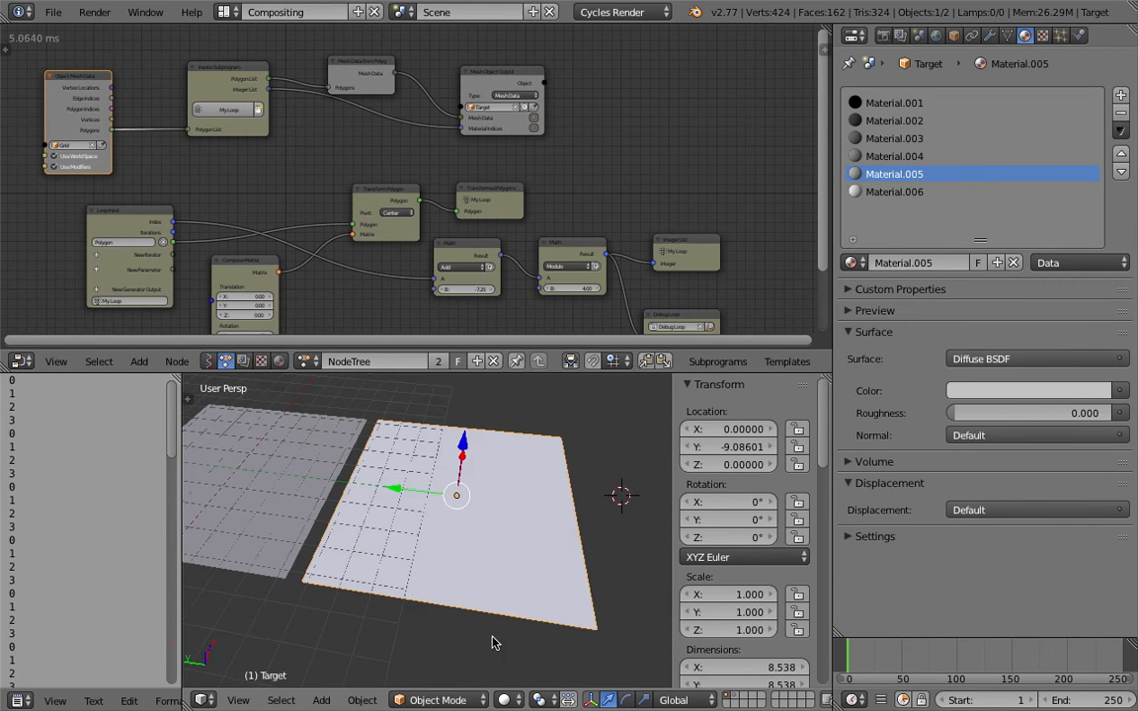
{"action": "left_click", "coordinate": [503, 699]}
{"action": "left_click", "coordinate": [509, 577]}
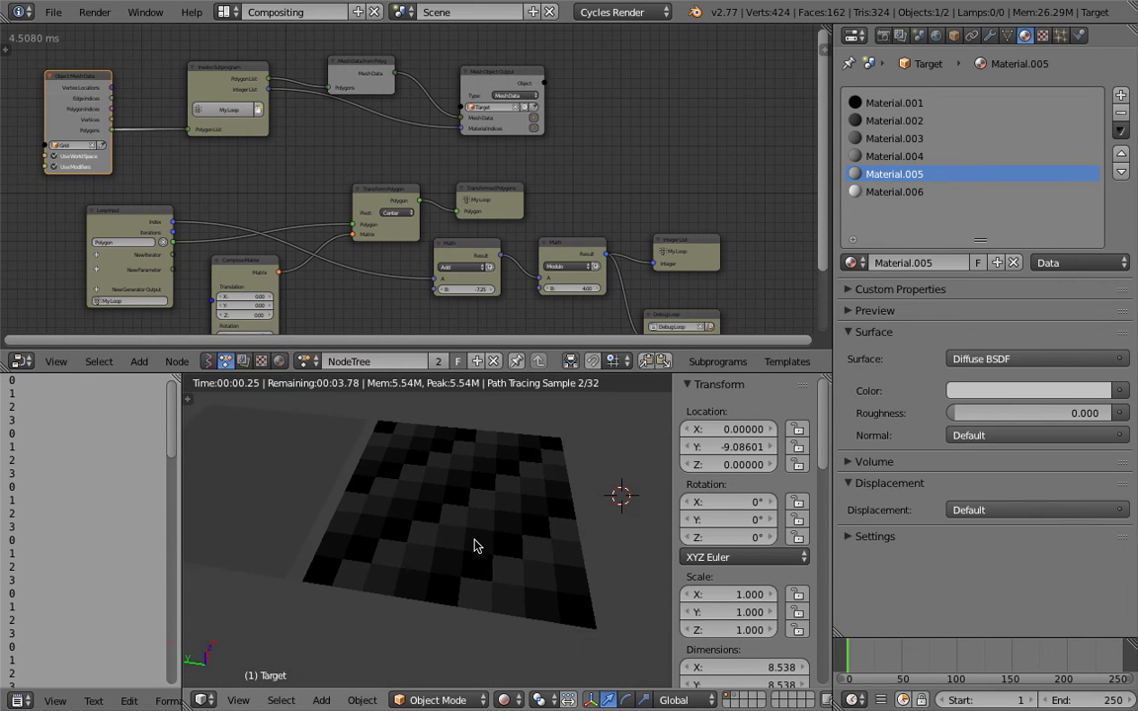
{"action": "left_click", "coordinate": [502, 699]}
{"action": "left_click", "coordinate": [515, 637]}
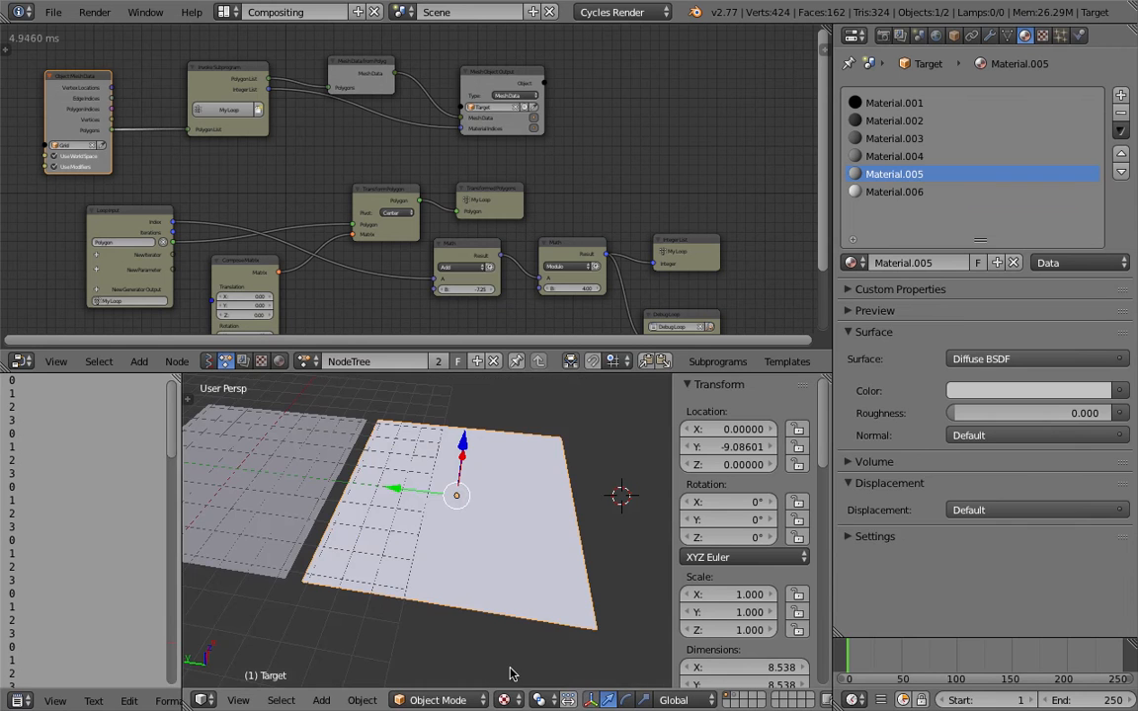
{"action": "left_click", "coordinate": [517, 659]}
{"action": "left_click", "coordinate": [503, 700]}
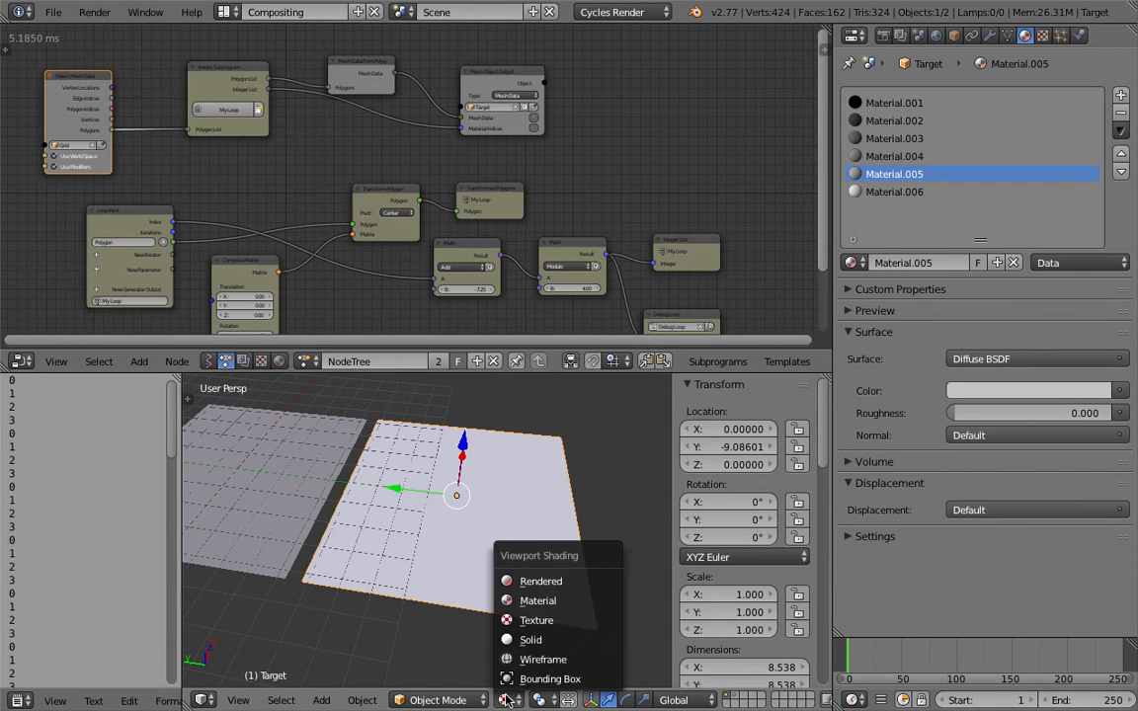
{"action": "left_click", "coordinate": [532, 600]}
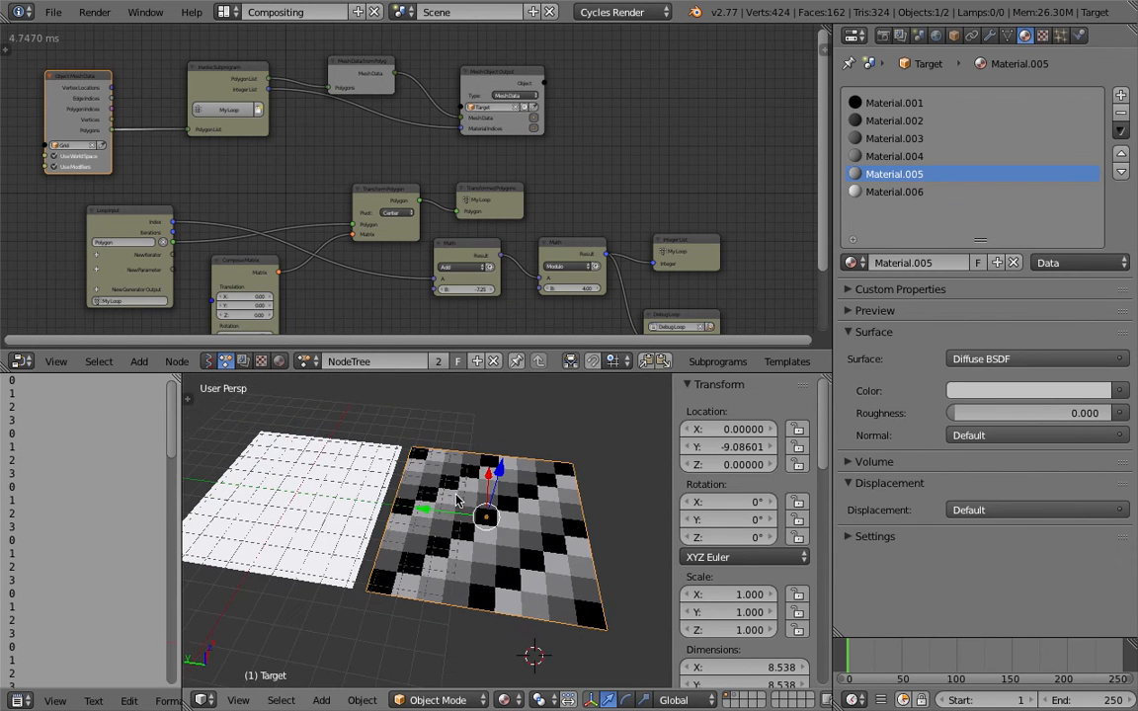
Step: Set the Modulo math node's B value to 6 and save the file over the existing one
{"action": "middle_click_drag", "start_coordinate": [539, 527], "coordinate": [572, 440]}
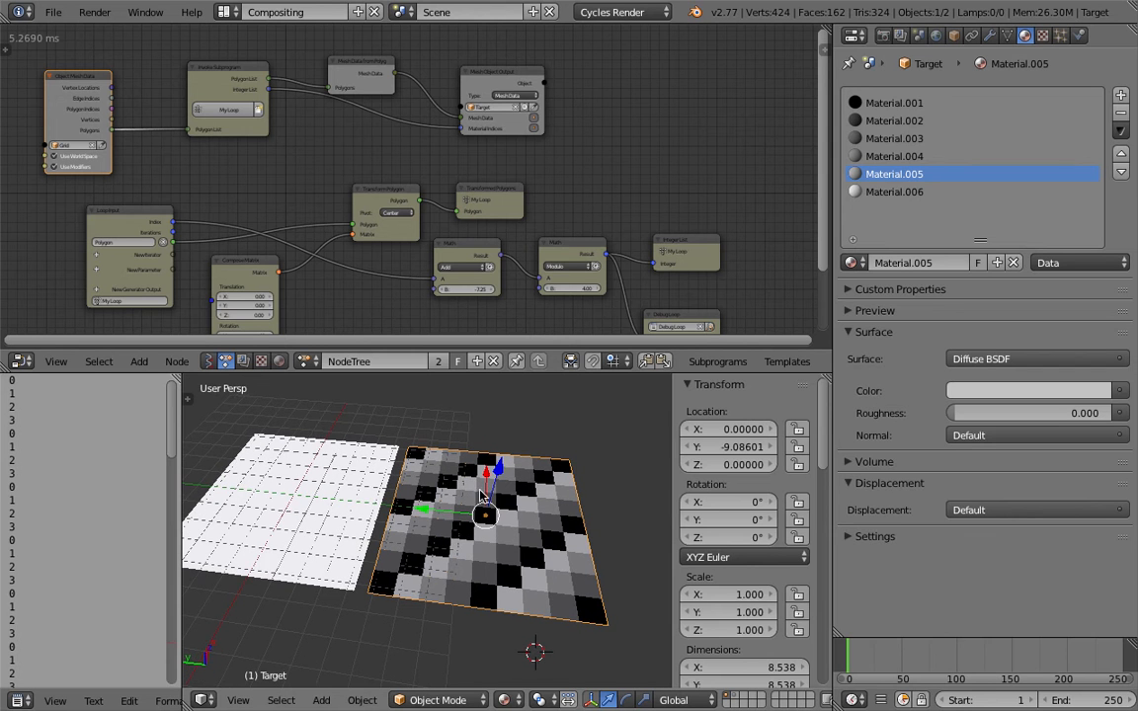
{"action": "mouse_move", "coordinate": [534, 560]}
{"action": "middle_mouse_down"}
{"action": "mouse_move", "coordinate": [537, 601]}
{"action": "mouse_move", "coordinate": [529, 566]}
{"action": "middle_mouse_up"}
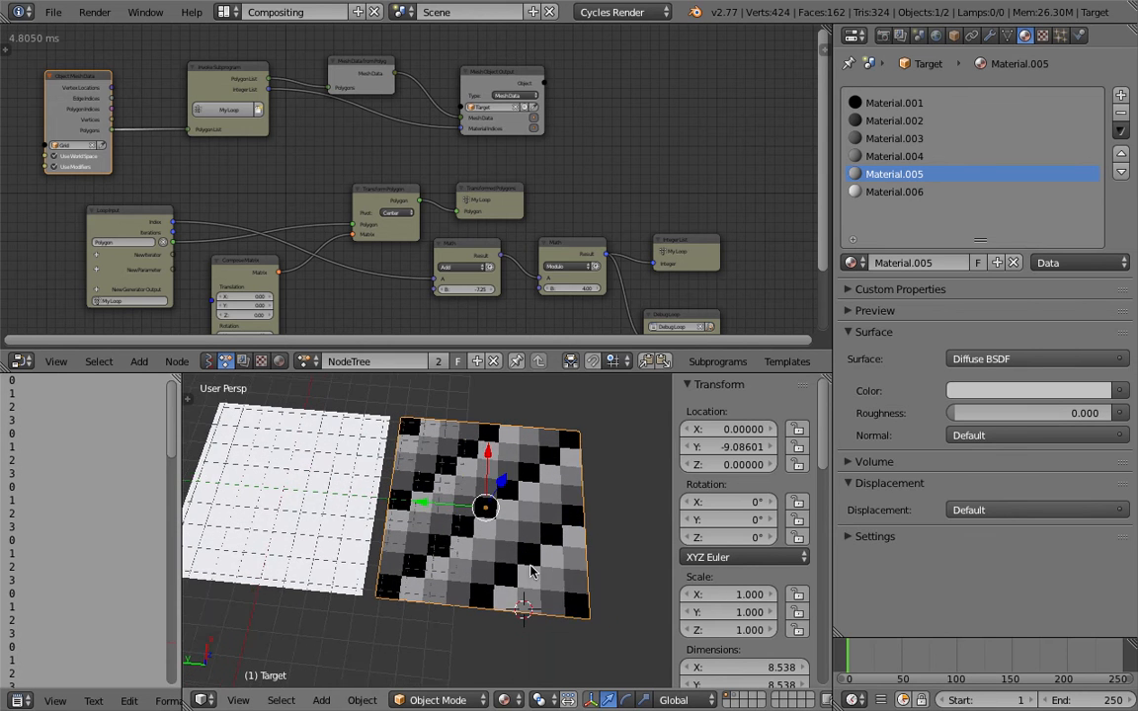
{"action": "scroll", "coordinate": [529, 566], "scroll_direction": "up", "scroll_amount": 1}
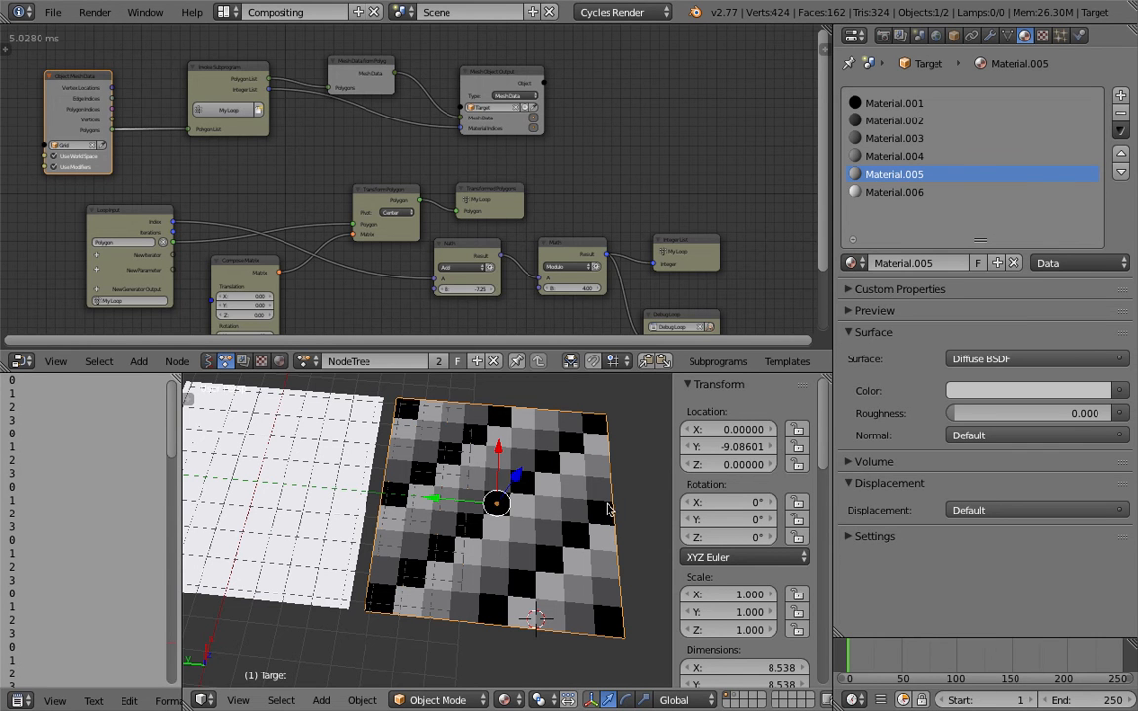
{"action": "middle_click_drag", "start_coordinate": [557, 119], "coordinate": [573, 66]}
{"action": "middle_click_drag", "start_coordinate": [612, 150], "coordinate": [547, 134]}
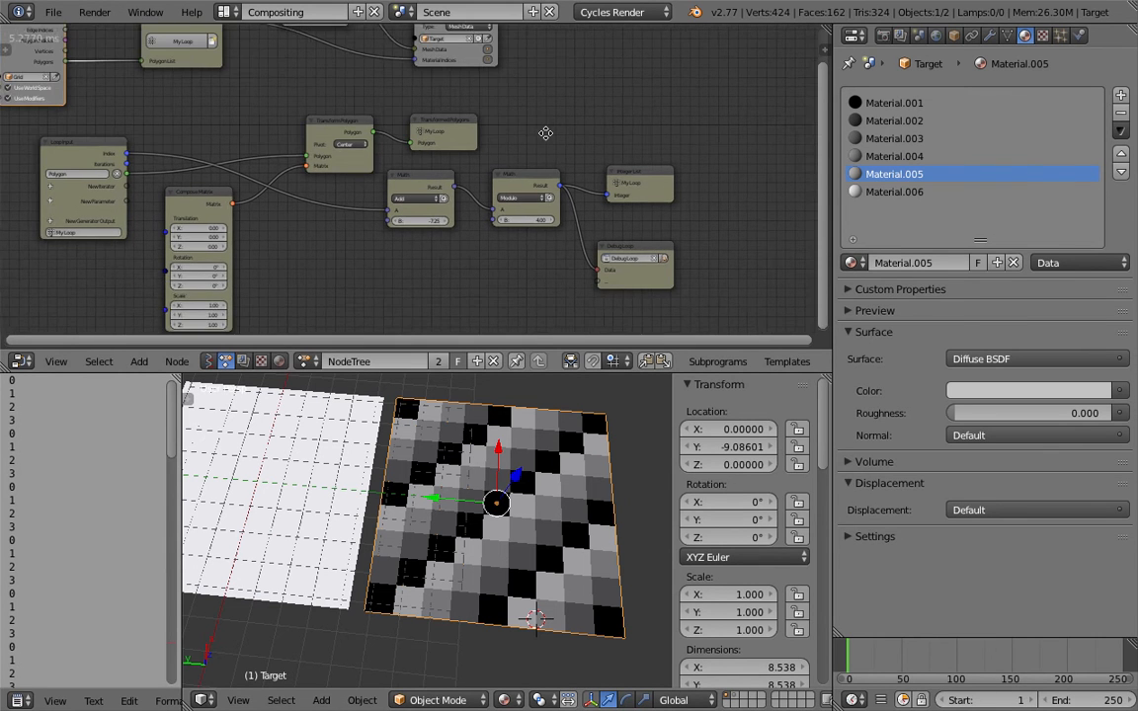
{"action": "scroll", "coordinate": [546, 134], "scroll_direction": "up", "scroll_amount": 1}
{"action": "left_click", "coordinate": [529, 229]}
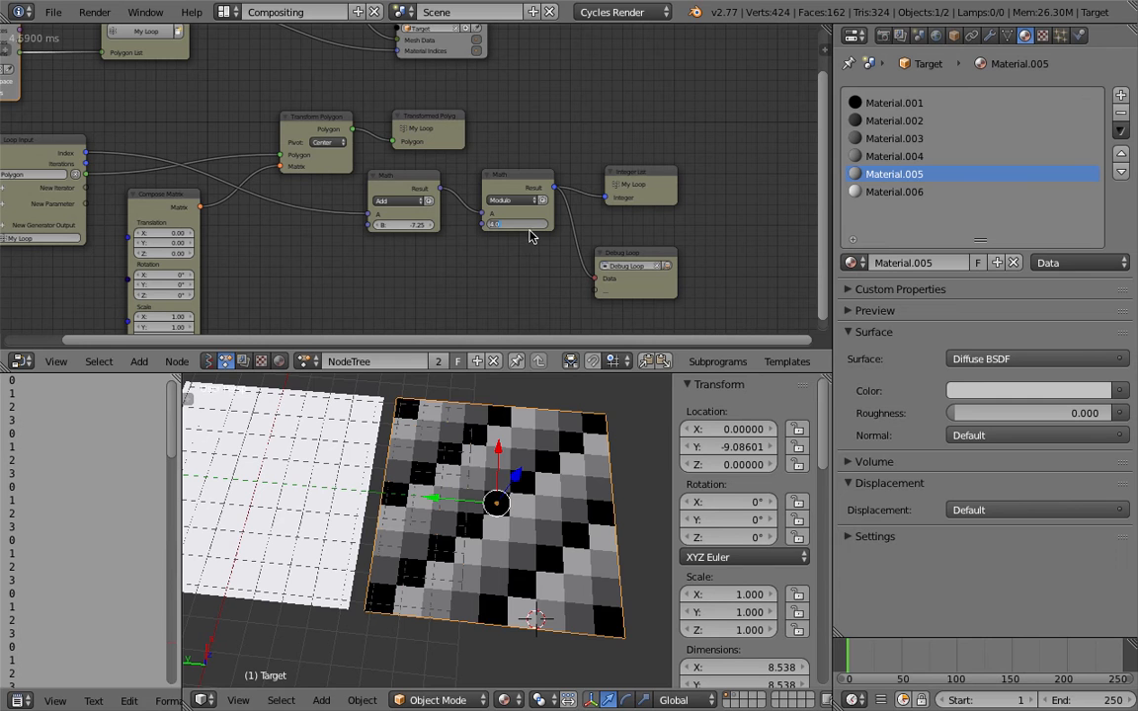
{"action": "type", "text": "6"}
{"action": "key", "text": "Return"}
{"action": "middle_click_drag", "start_coordinate": [470, 493], "coordinate": [532, 524]}
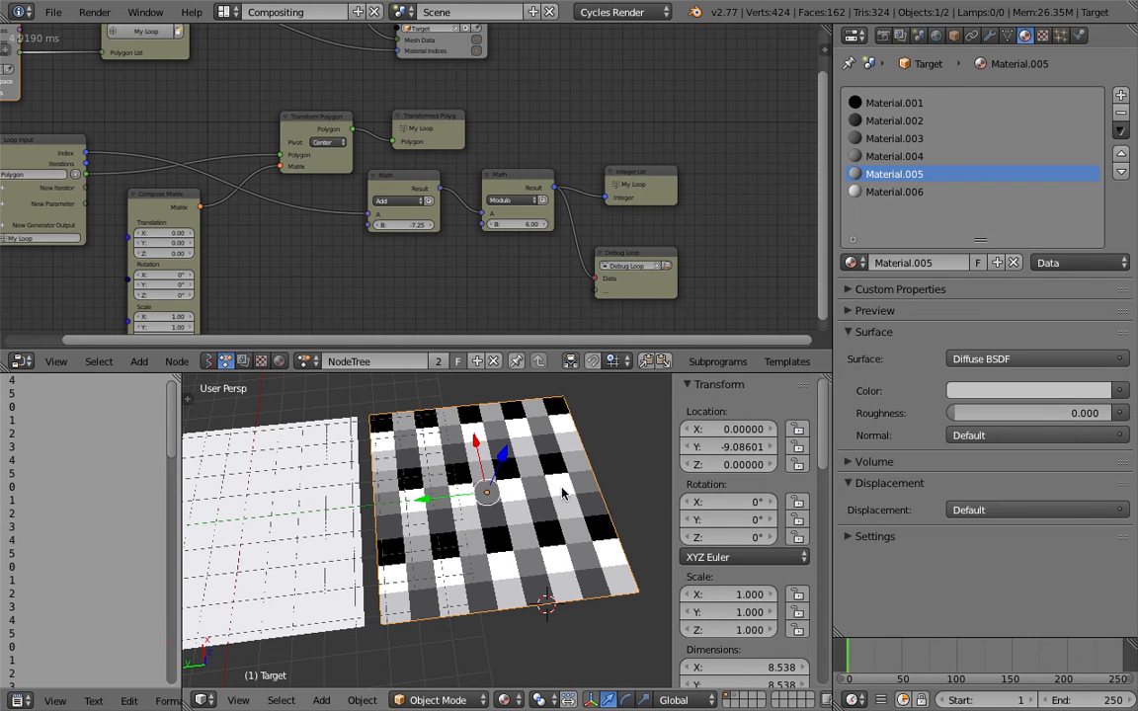
{"action": "key", "text": "ctrl+s"}
{"action": "left_click", "coordinate": [562, 497]}
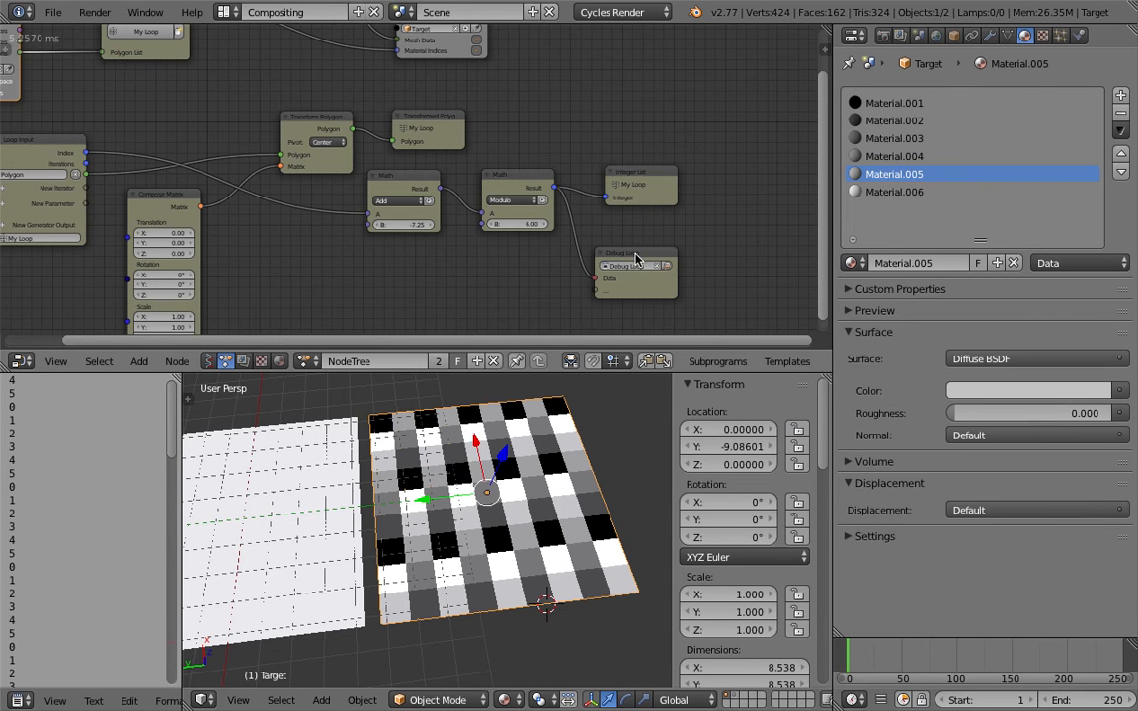
Step: Delete the Debug Loop node and hide the 3D viewport's transform properties sidebar
{"action": "left_click", "coordinate": [636, 259]}
{"action": "key", "text": "x"}
{"action": "middle_click_drag", "start_coordinate": [619, 431], "coordinate": [640, 444]}
{"action": "scroll", "coordinate": [599, 433], "scroll_direction": "down", "scroll_amount": 2}
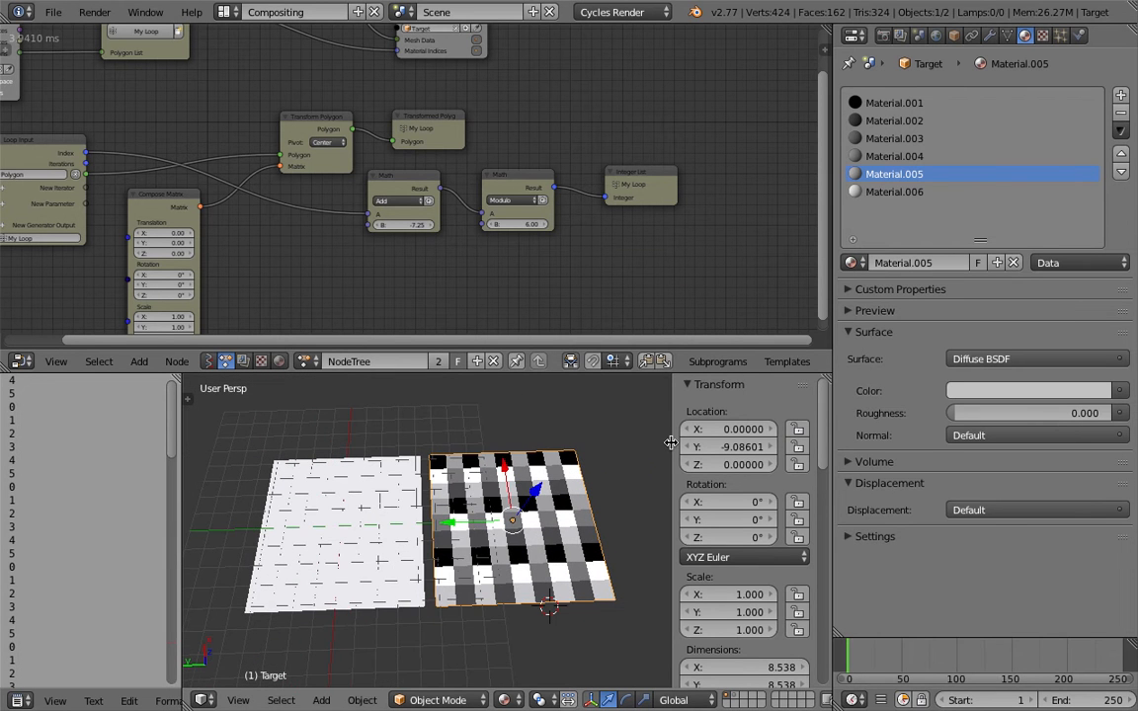
{"action": "left_click_drag", "start_coordinate": [670, 444], "coordinate": [855, 442]}
{"action": "middle_click_drag", "start_coordinate": [621, 480], "coordinate": [561, 479], "text": "shift"}
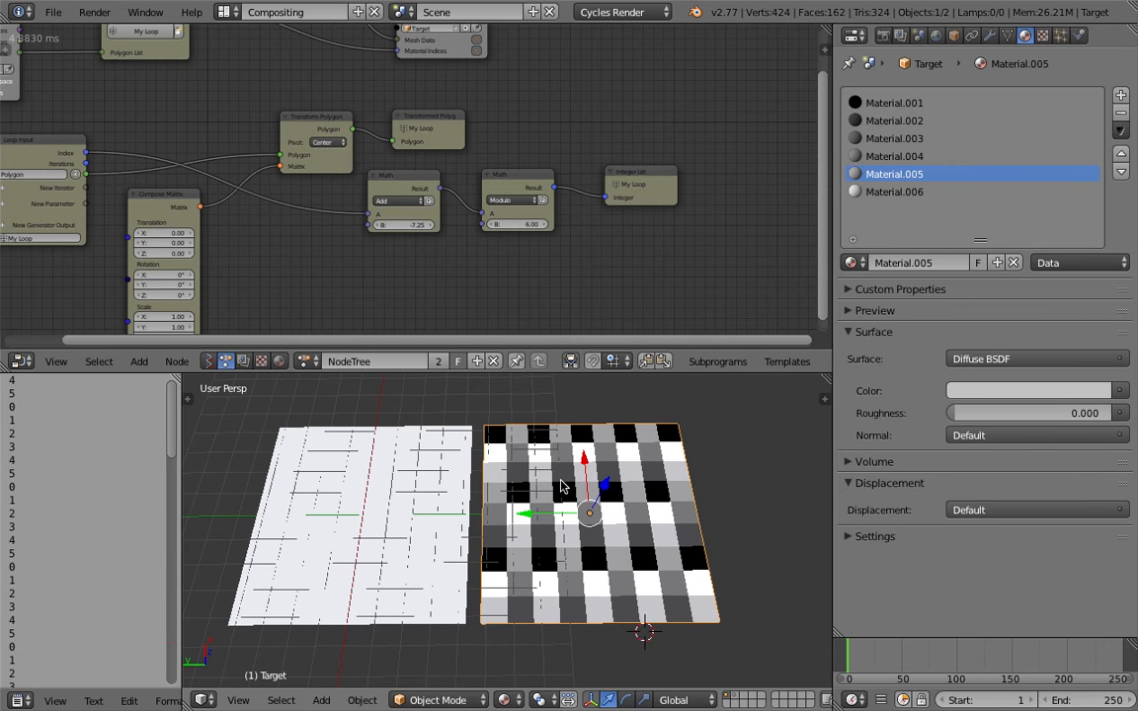
Step: Look through the modifiers available for the Target object without adding one
{"action": "left_click", "coordinate": [989, 35]}
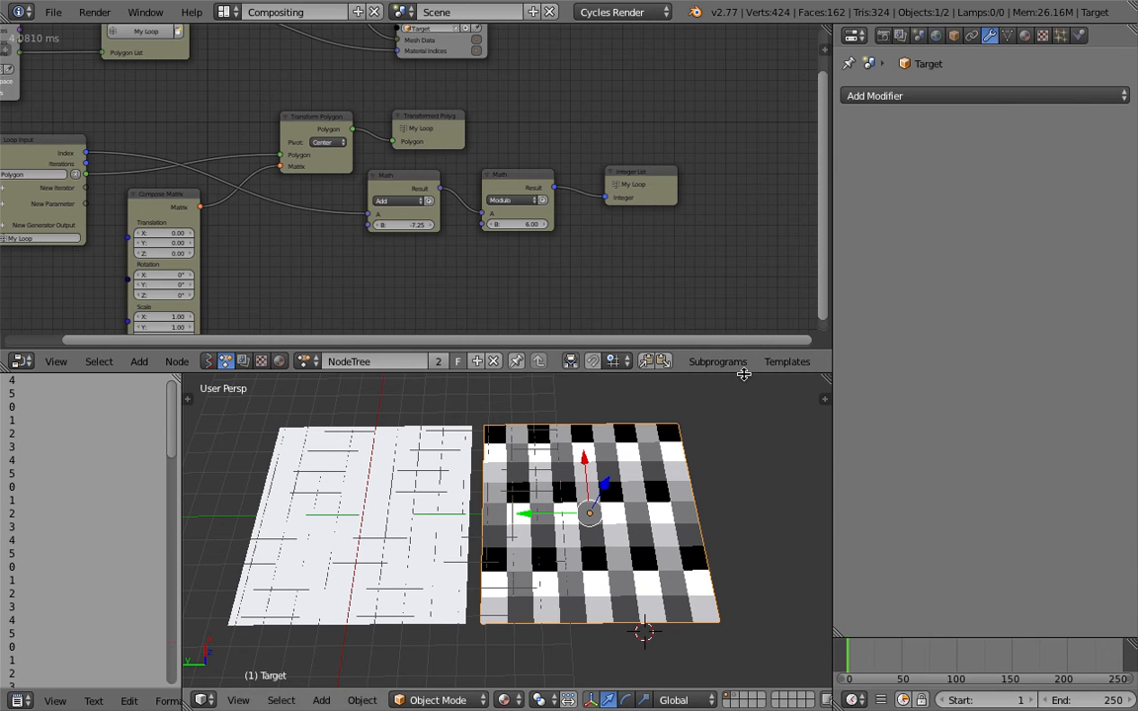
{"action": "left_click", "coordinate": [963, 95]}
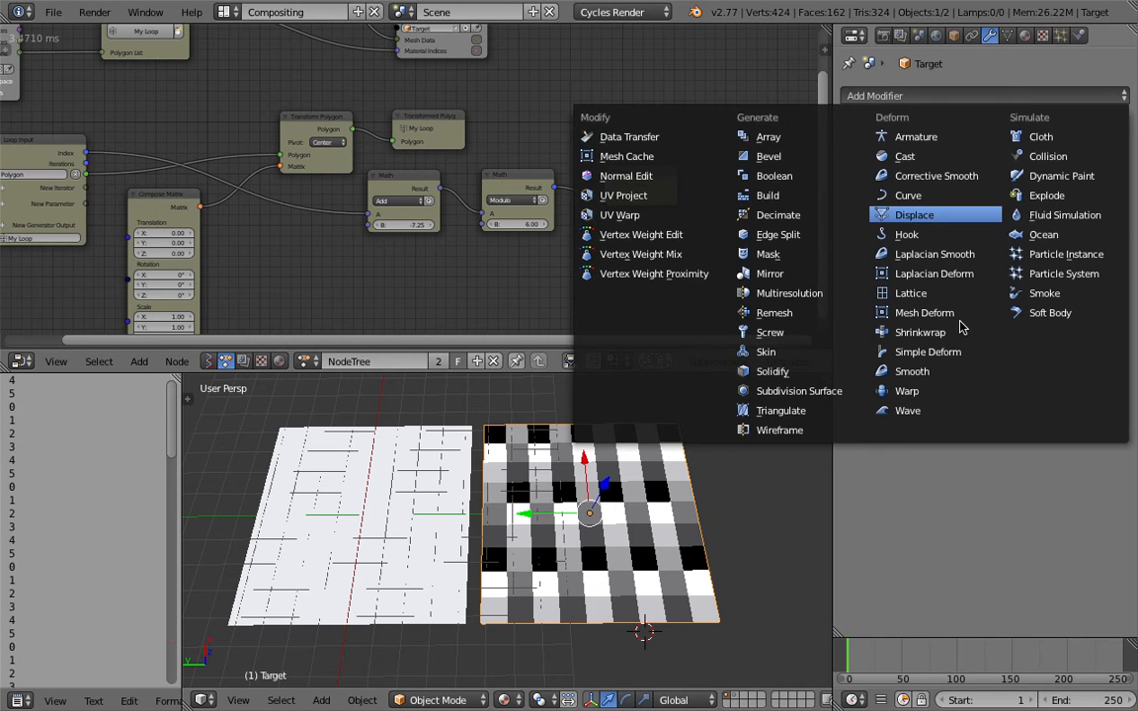
{"action": "left_click", "coordinate": [468, 407]}
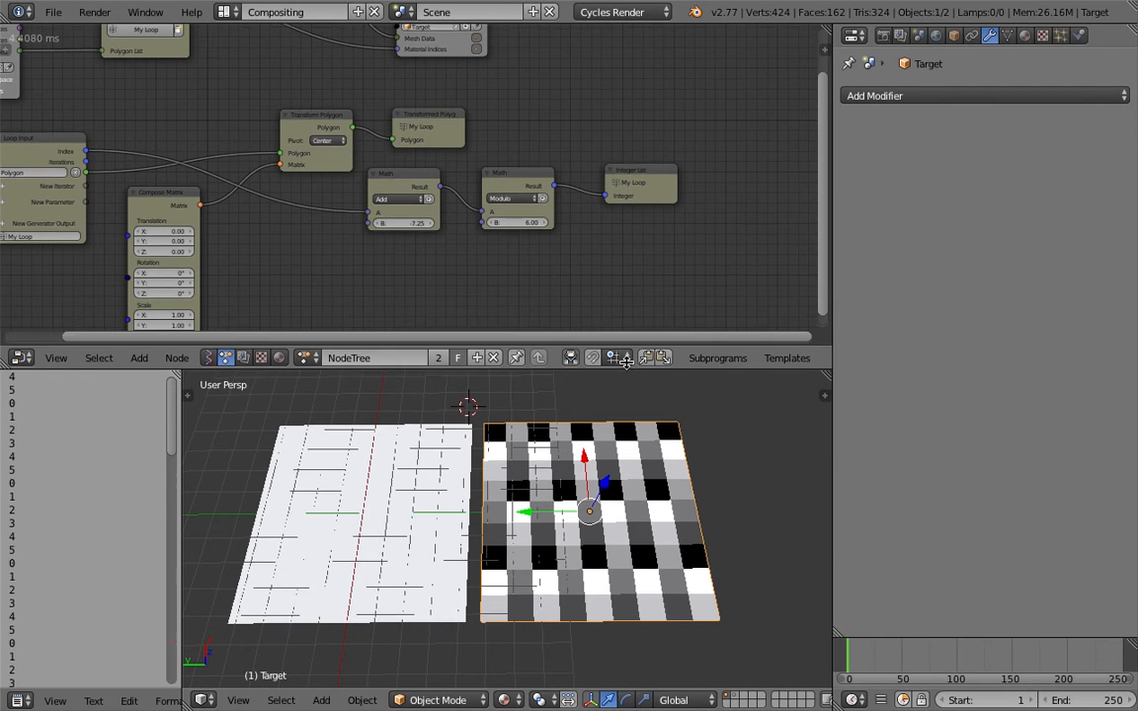
Step: Give the 3D viewport more height by shrinking the node editor above it
{"action": "left_click_drag", "start_coordinate": [625, 361], "coordinate": [625, 315]}
{"action": "left_click", "coordinate": [724, 447]}
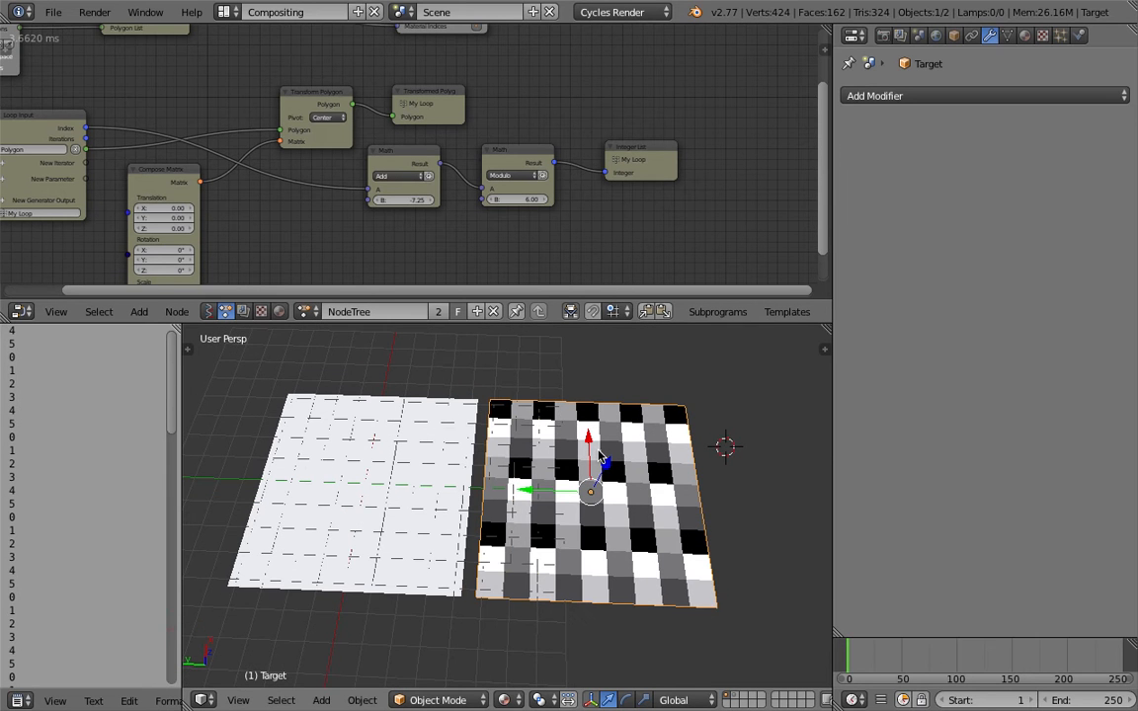
{"action": "middle_click_drag", "start_coordinate": [548, 455], "coordinate": [563, 454]}
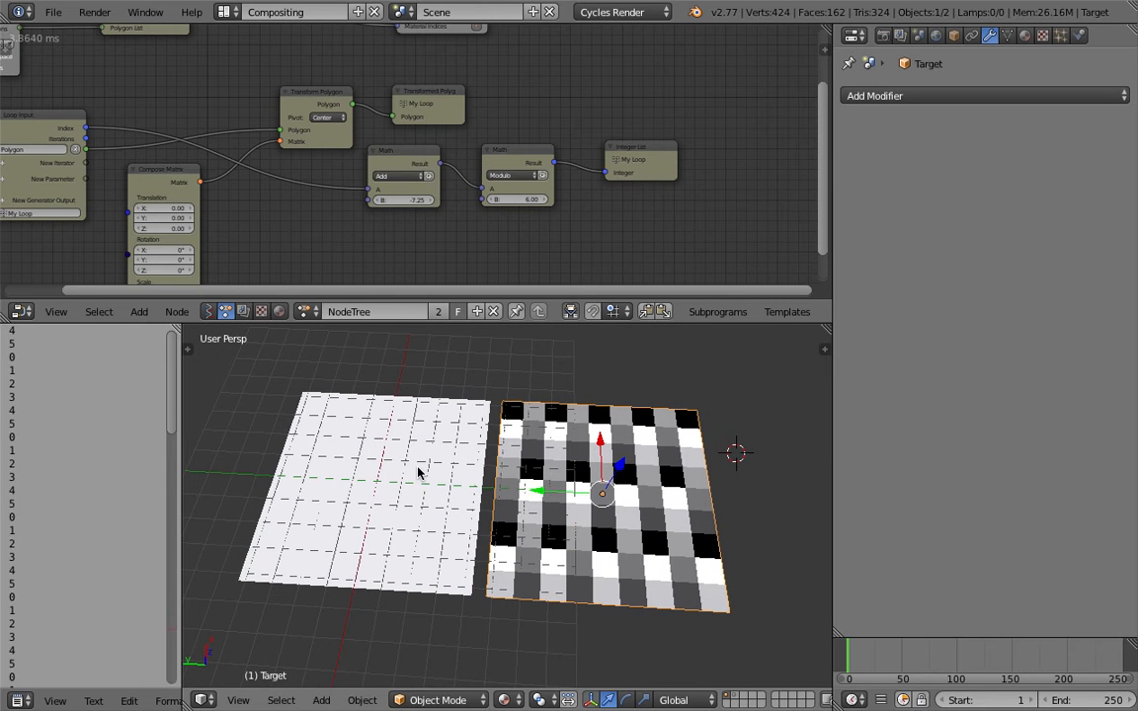
Step: Switch to Finder, open the suzanne_matrix_cam_360 folder on the desktop and preview the image 0029.png
{"action": "key", "text": "ctrl+Left"}
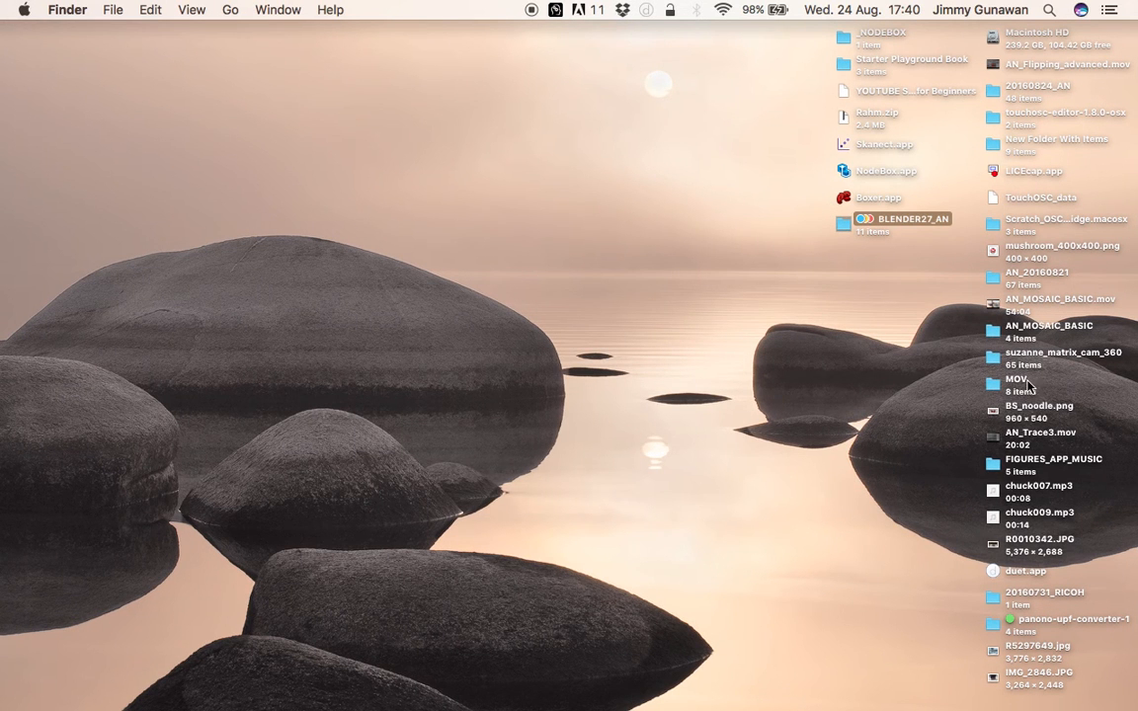
{"action": "left_click", "coordinate": [996, 361]}
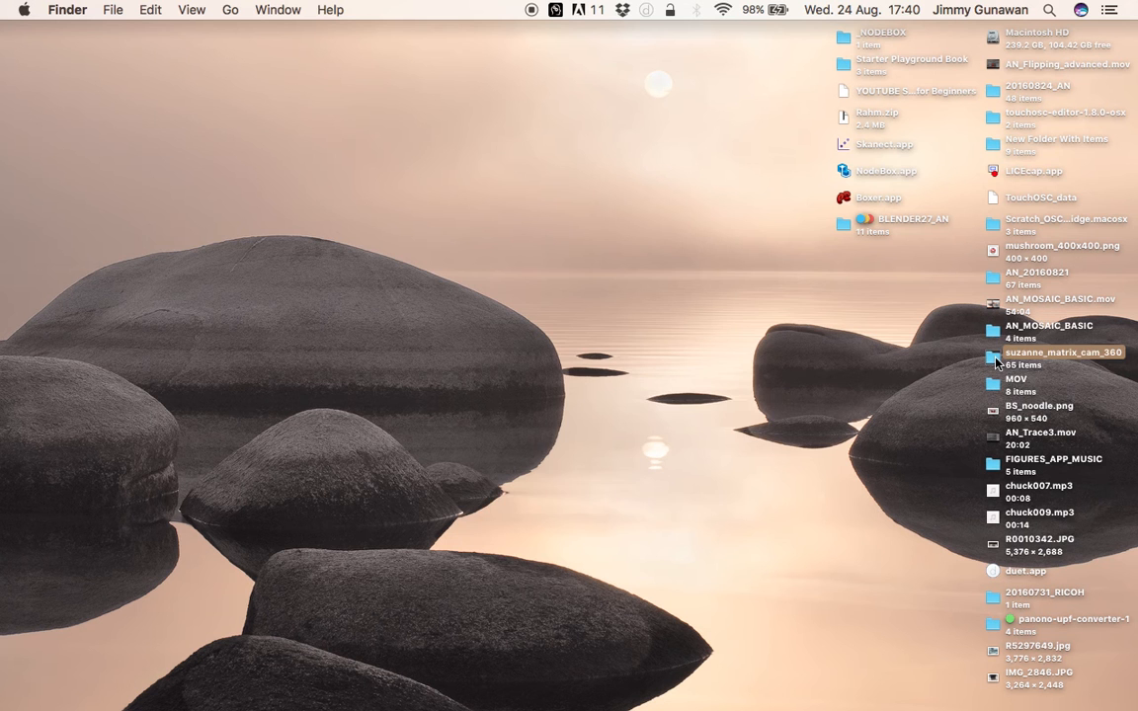
{"action": "double_click", "coordinate": [995, 361]}
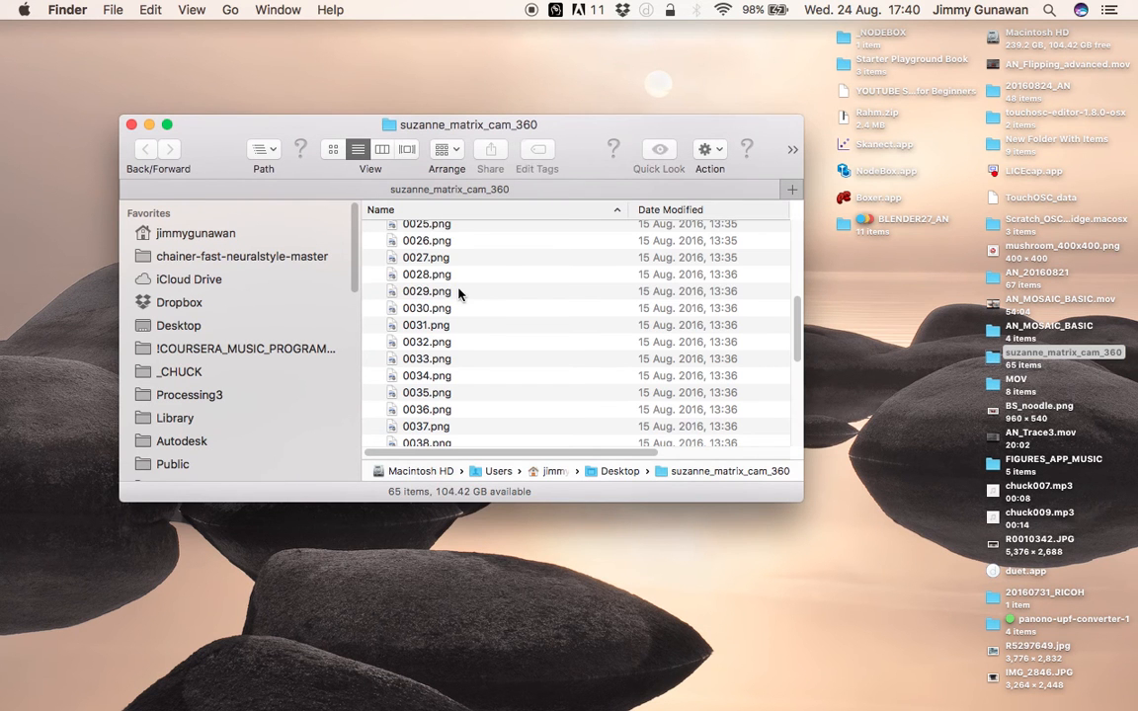
{"action": "left_click", "coordinate": [441, 293]}
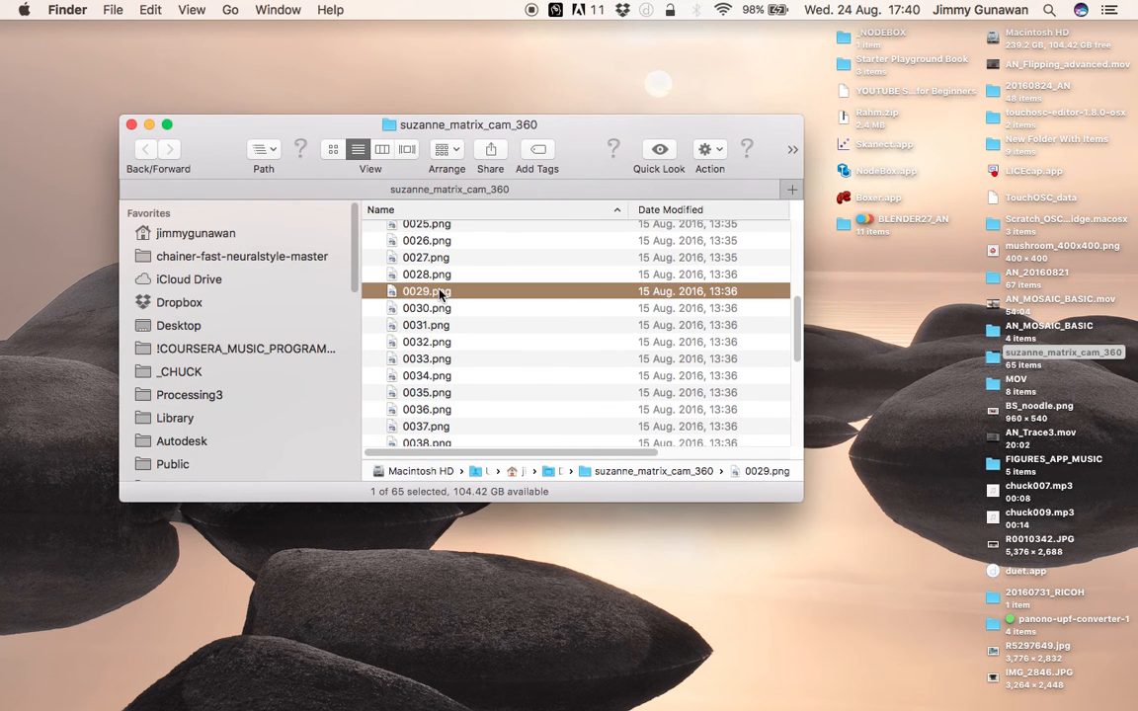
{"action": "key", "text": "space"}
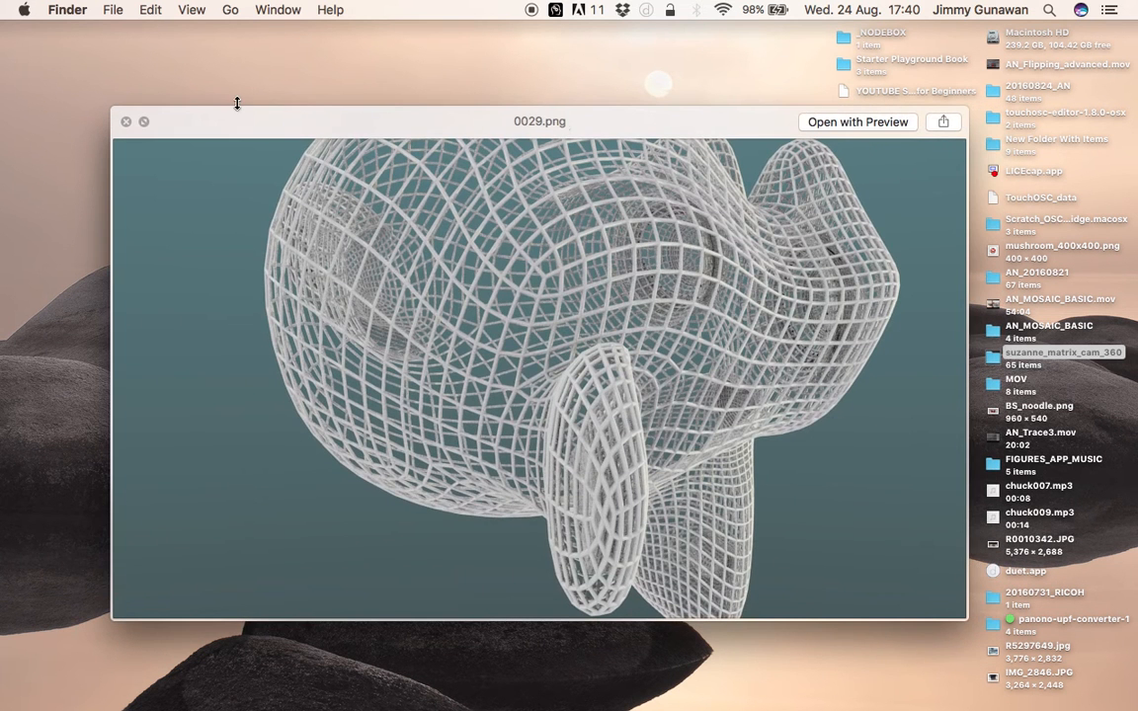
{"action": "left_click", "coordinate": [127, 122]}
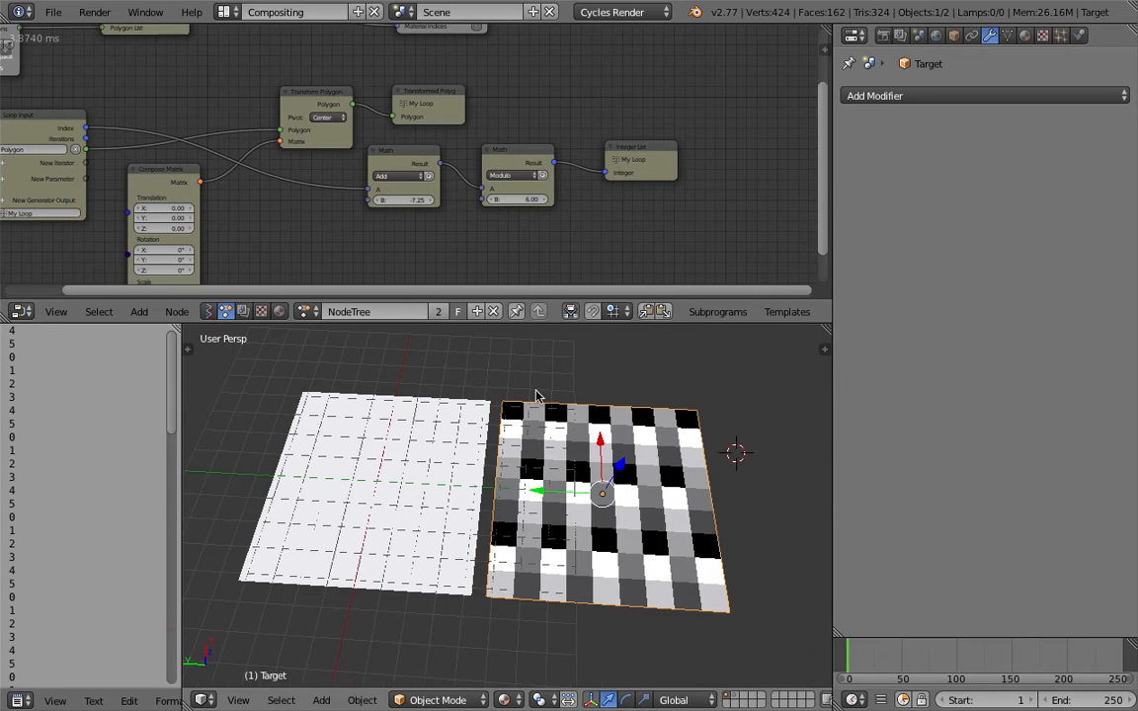
Step: Switch back to Blender and change the 3D viewport from Material to Solid shading
{"action": "middle_click_drag", "start_coordinate": [368, 259], "coordinate": [500, 244]}
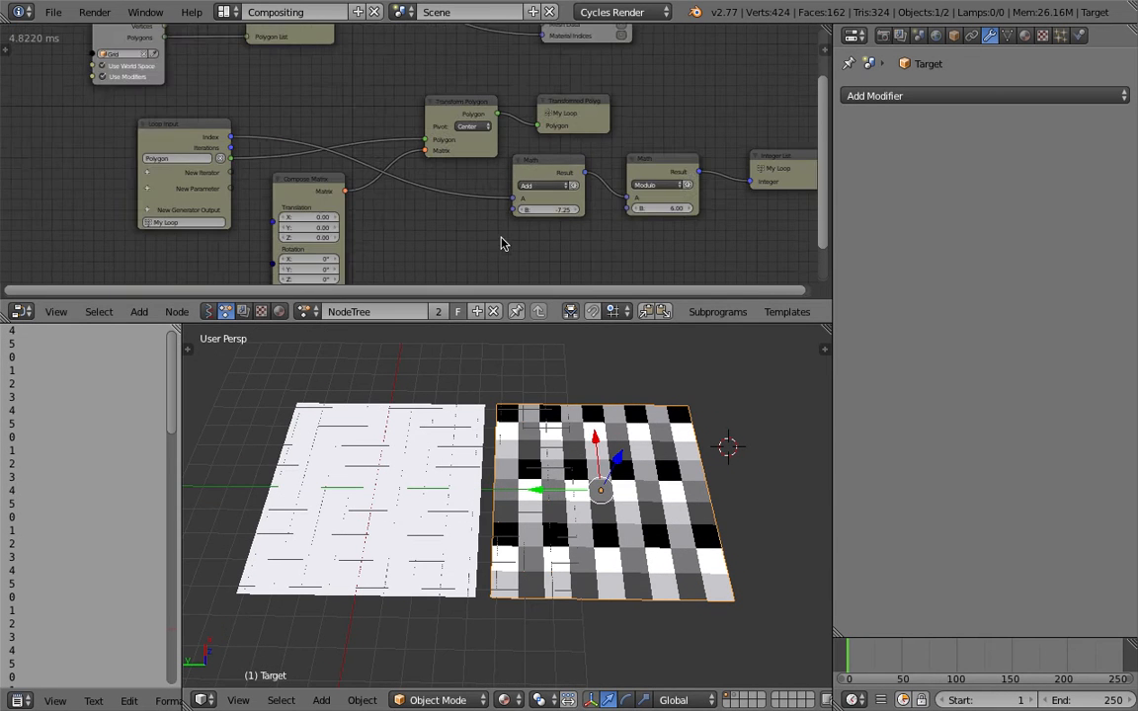
{"action": "scroll", "coordinate": [500, 244], "scroll_direction": "down", "scroll_amount": 4}
{"action": "middle_click_drag", "start_coordinate": [425, 407], "coordinate": [422, 392]}
{"action": "key", "text": "z"}
{"action": "key", "text": "z"}
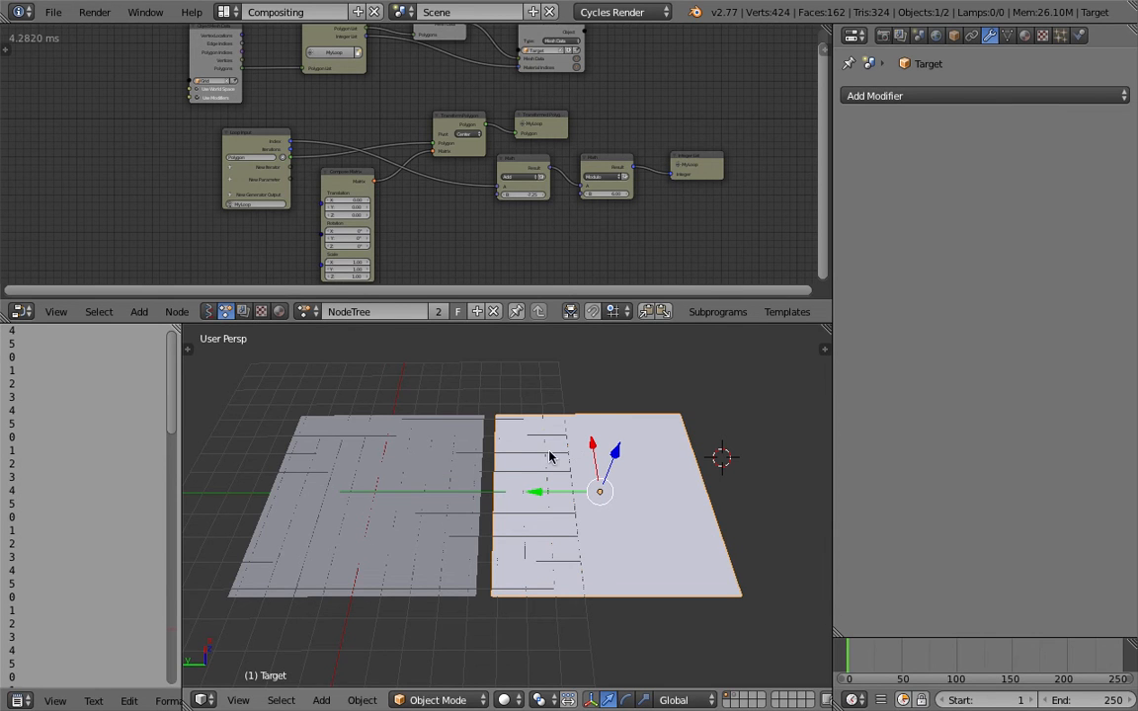
{"action": "middle_click_drag", "start_coordinate": [551, 458], "coordinate": [598, 418]}
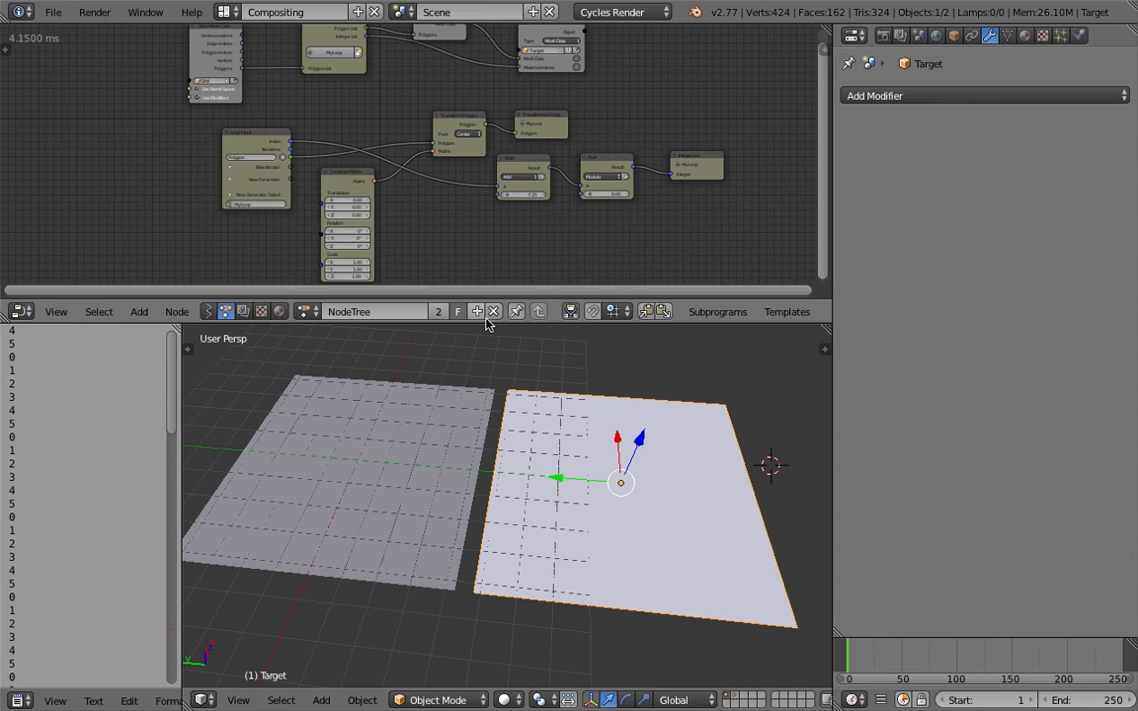
Step: Enlarge the node editor at the 3D viewport's expense and frame the My Loop subprogram nodes
{"action": "left_click_drag", "start_coordinate": [488, 322], "coordinate": [489, 413]}
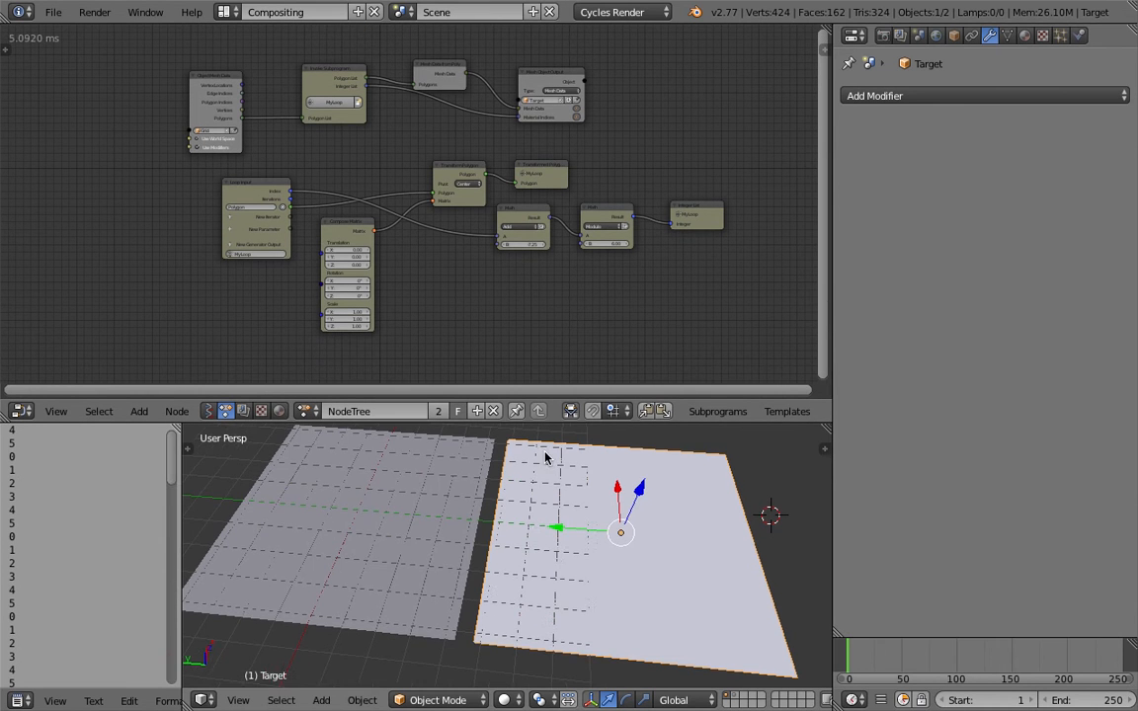
{"action": "scroll", "coordinate": [605, 524], "scroll_direction": "up", "scroll_amount": 4}
{"action": "scroll", "coordinate": [583, 516], "scroll_direction": "down", "scroll_amount": 1}
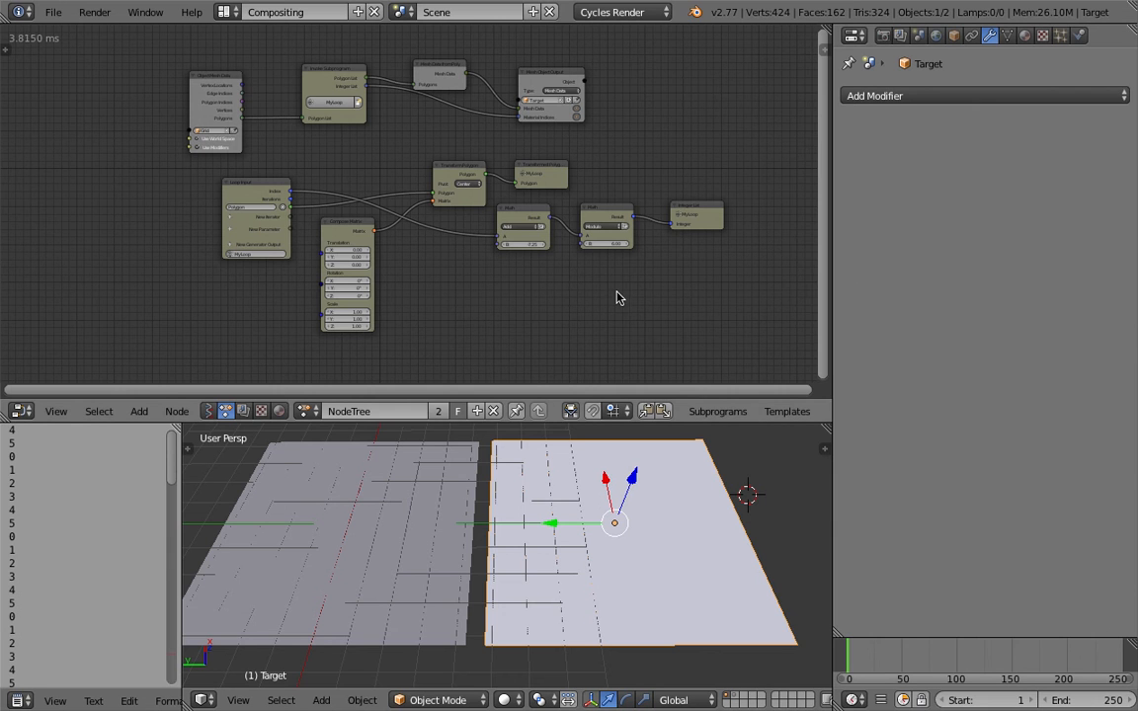
{"action": "middle_click_drag", "start_coordinate": [614, 294], "coordinate": [611, 293]}
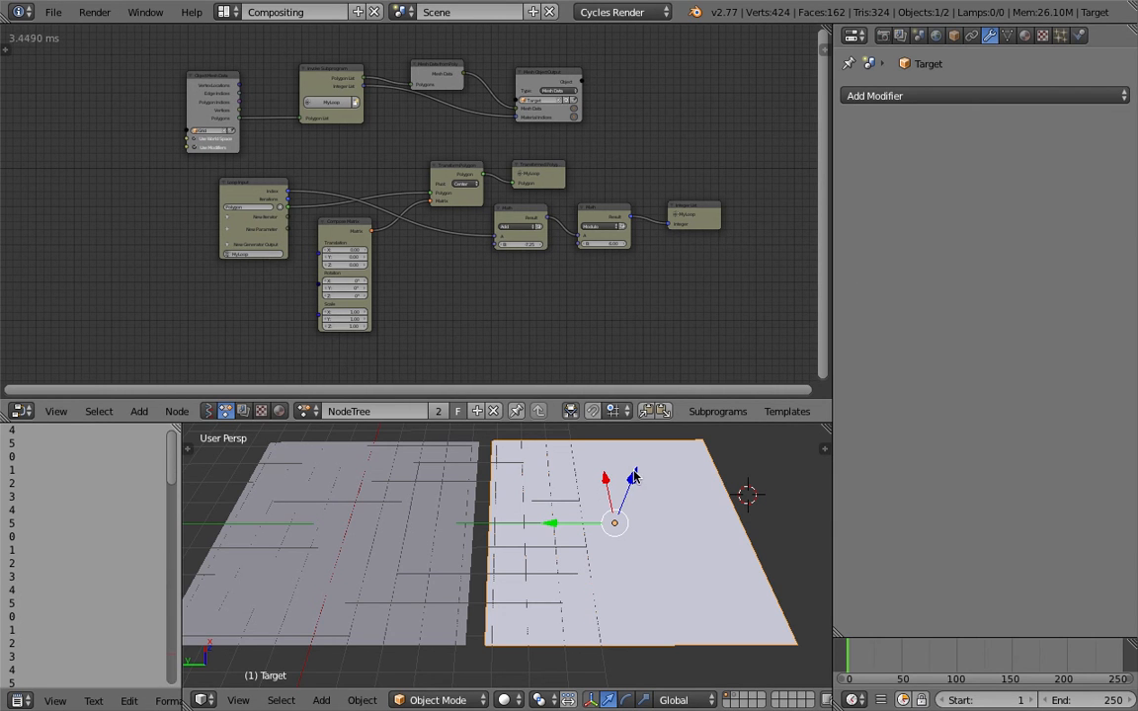
{"action": "middle_click_drag", "start_coordinate": [461, 322], "coordinate": [427, 331]}
{"action": "scroll", "coordinate": [426, 331], "scroll_direction": "up", "scroll_amount": 4}
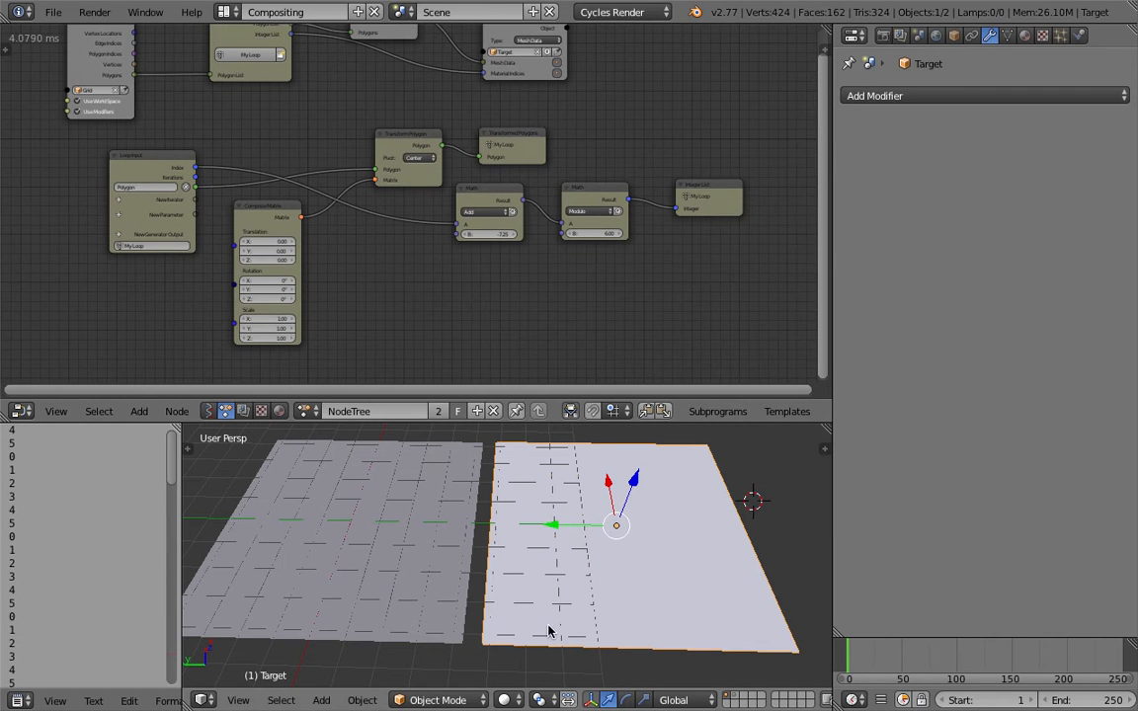
Step: Inspect the source and Target grids in wireframe display, and return the 3D viewport to solid shading
{"action": "middle_click_drag", "start_coordinate": [635, 588], "coordinate": [503, 579]}
{"action": "key", "text": "z"}
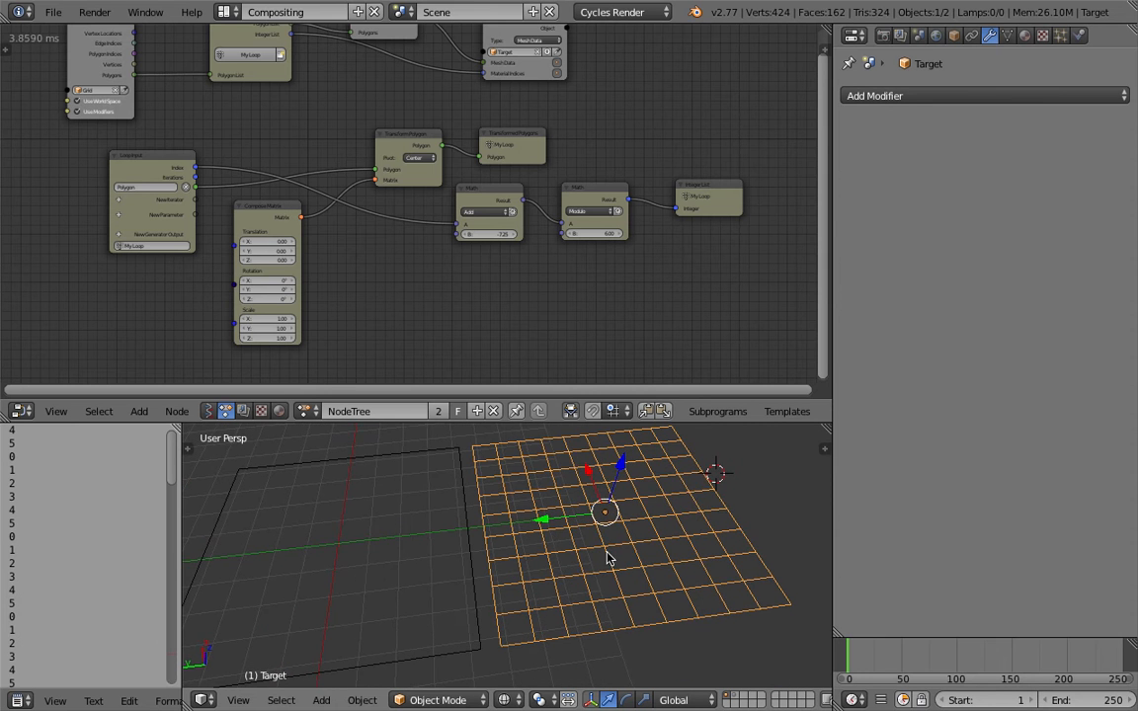
{"action": "middle_click_drag", "start_coordinate": [607, 559], "coordinate": [593, 555]}
{"action": "key", "text": "z"}
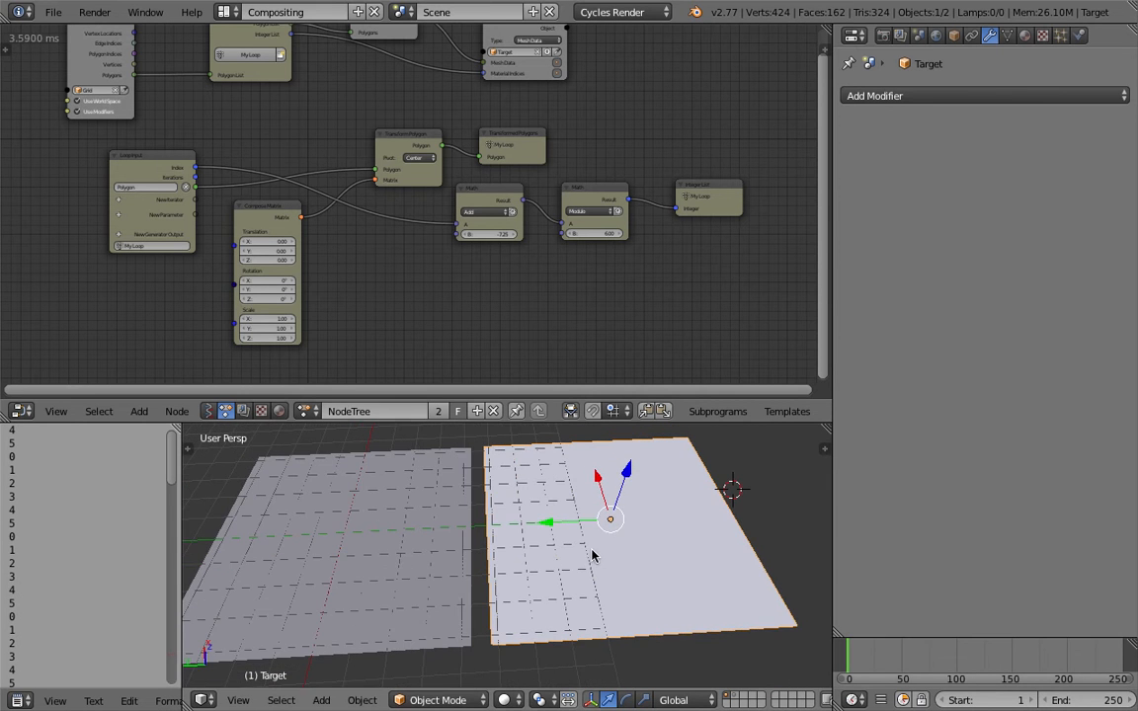
Step: Add a Polygon Info node beside Compose Matrix and link the Loop Input's Polygon output to its Polygon input
{"action": "middle_click_drag", "start_coordinate": [417, 313], "coordinate": [406, 327]}
{"action": "scroll", "coordinate": [407, 228], "scroll_direction": "up", "scroll_amount": 2}
{"action": "scroll", "coordinate": [411, 240], "scroll_direction": "up", "scroll_amount": 3}
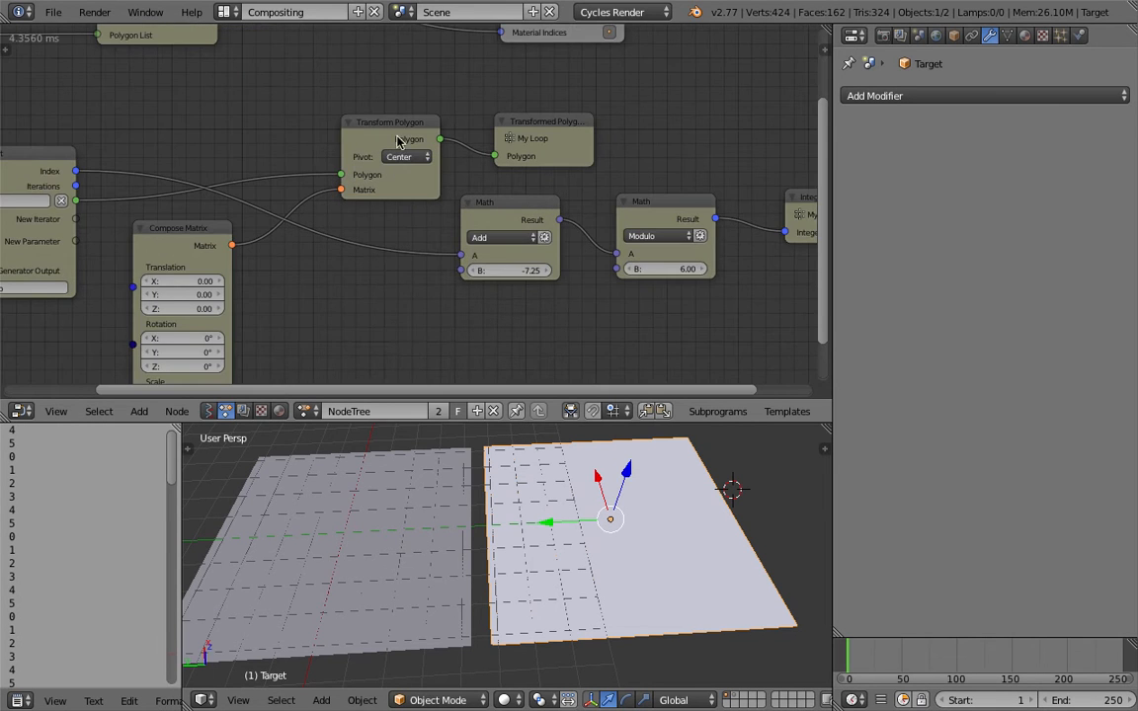
{"action": "middle_click_drag", "start_coordinate": [301, 153], "coordinate": [390, 118]}
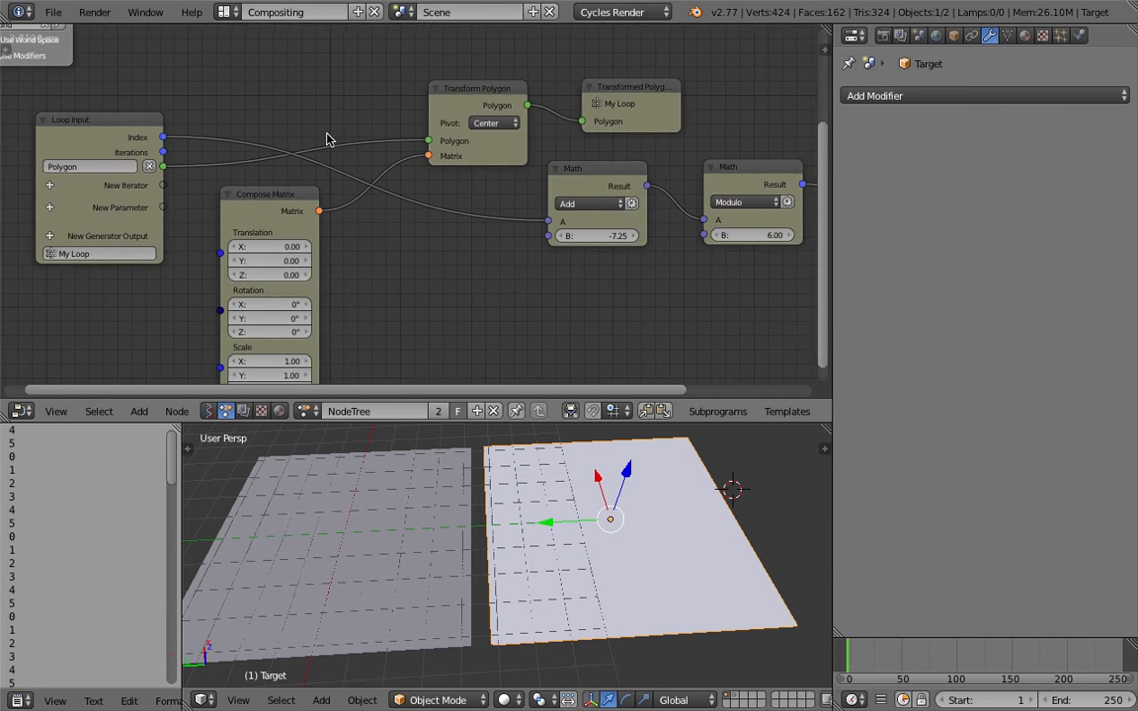
{"action": "scroll", "coordinate": [253, 156], "scroll_direction": "down", "scroll_amount": 2}
{"action": "middle_click_drag", "start_coordinate": [377, 280], "coordinate": [341, 257]}
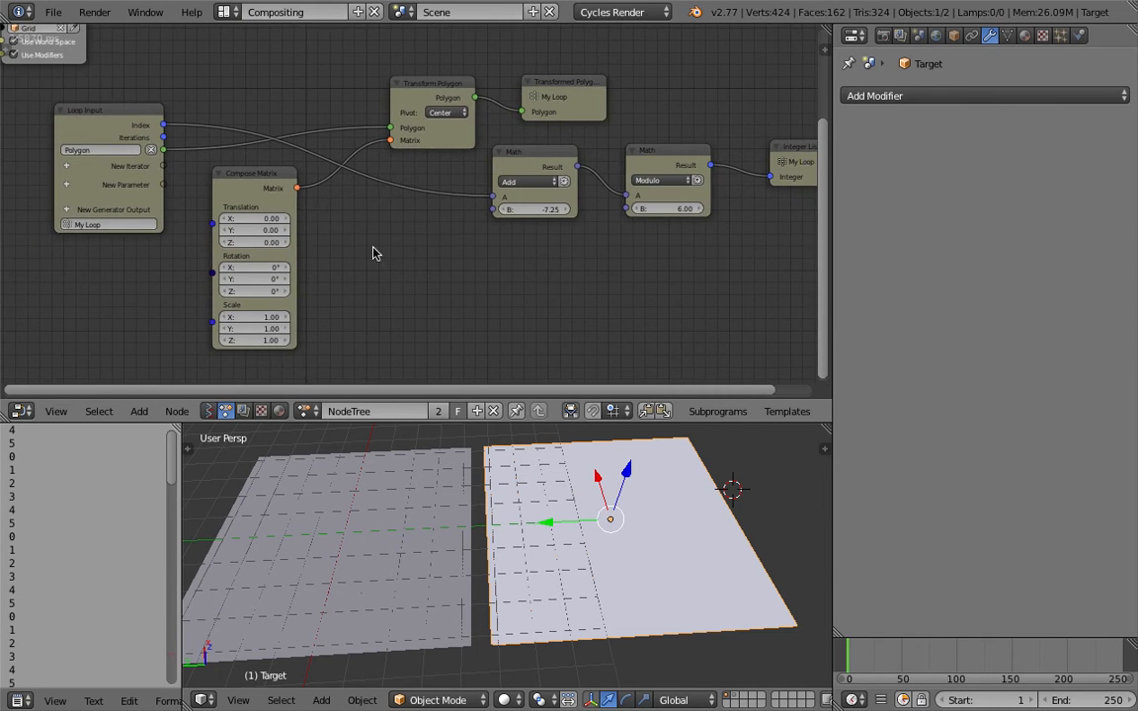
{"action": "key", "text": "shift+a"}
{"action": "left_click", "coordinate": [372, 245]}
{"action": "type", "text": "p"}
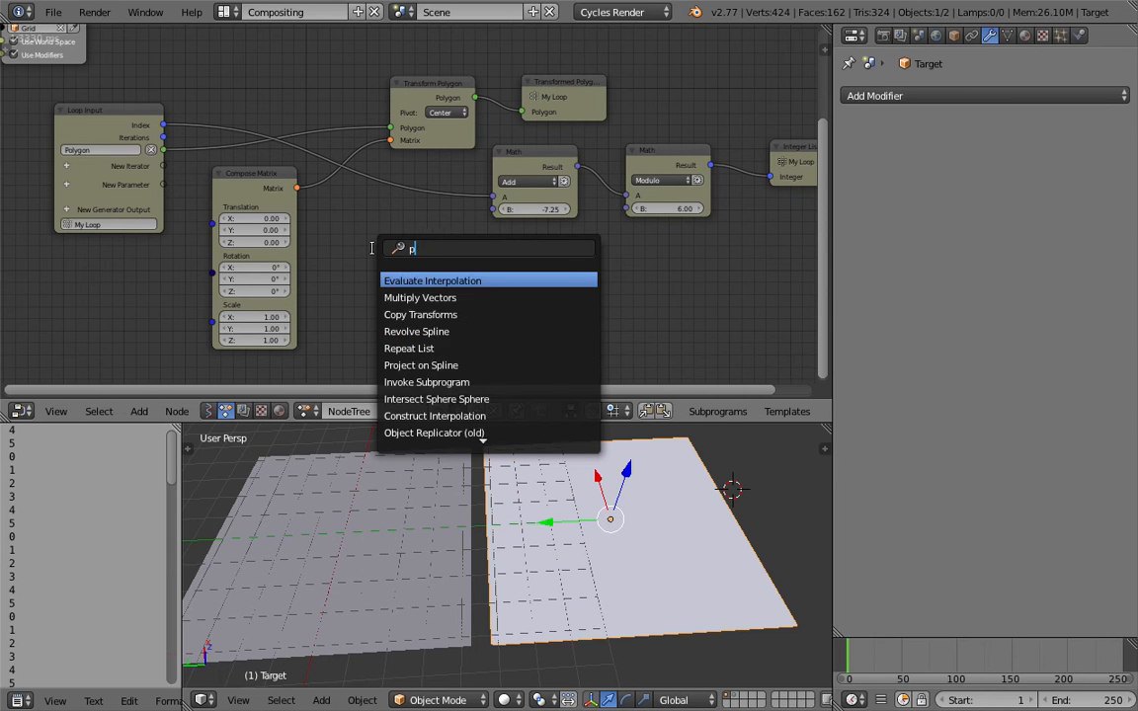
{"action": "type", "text": "olygon in"}
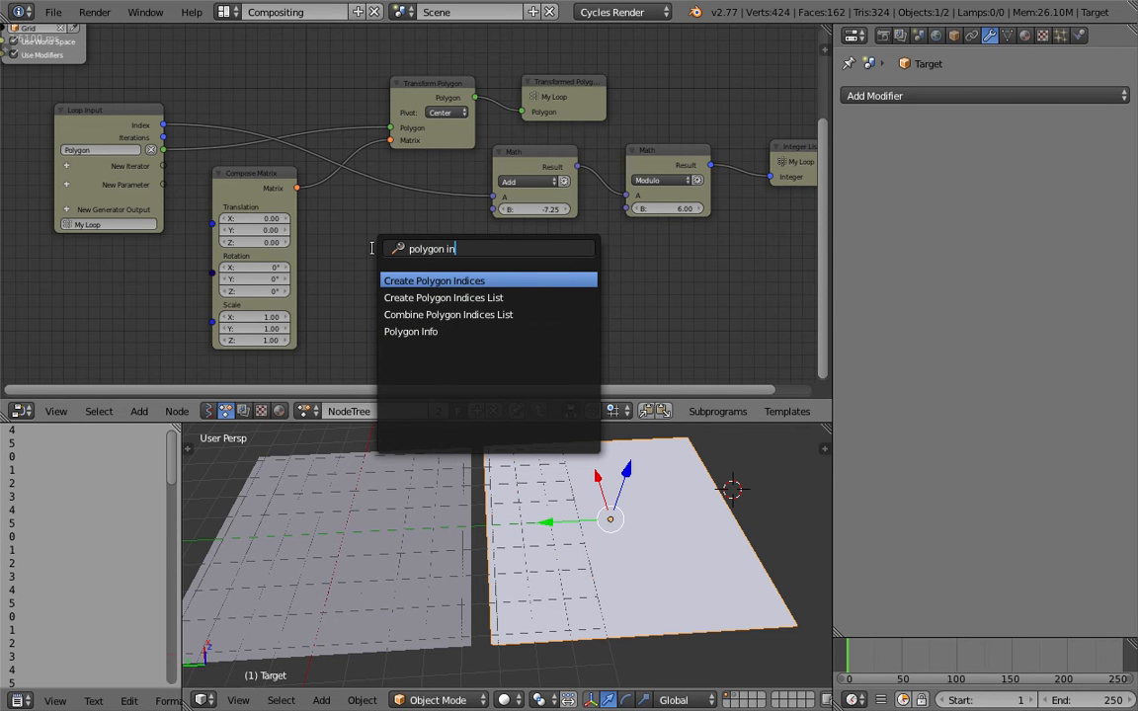
{"action": "key", "text": "Down"}
{"action": "key", "text": "Down"}
{"action": "key", "text": "Down"}
{"action": "key", "text": "Return"}
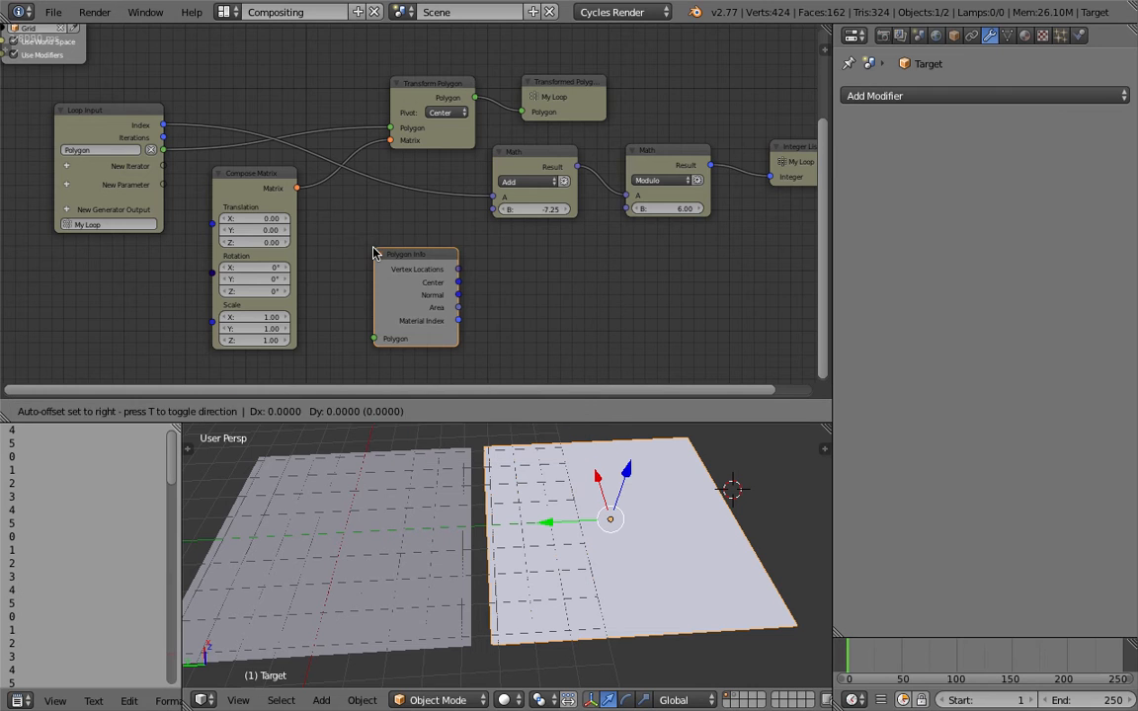
{"action": "left_click", "coordinate": [373, 253]}
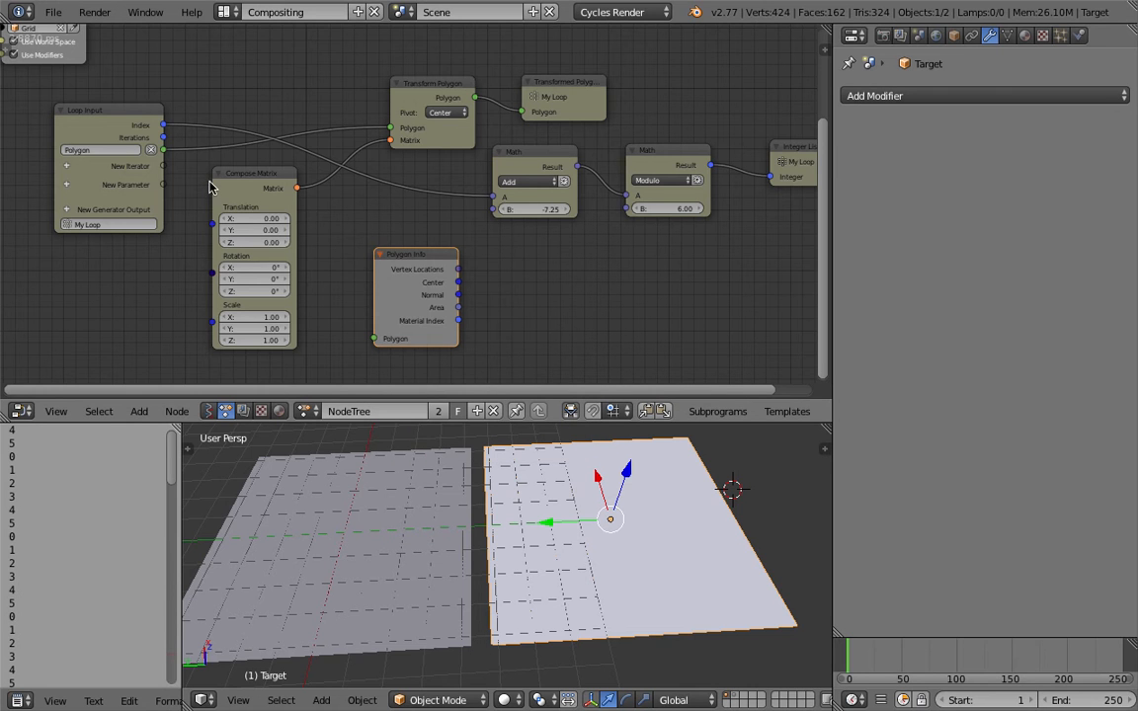
{"action": "left_click_drag", "start_coordinate": [164, 150], "coordinate": [371, 339]}
{"action": "scroll", "coordinate": [407, 264], "scroll_direction": "down", "scroll_amount": 1}
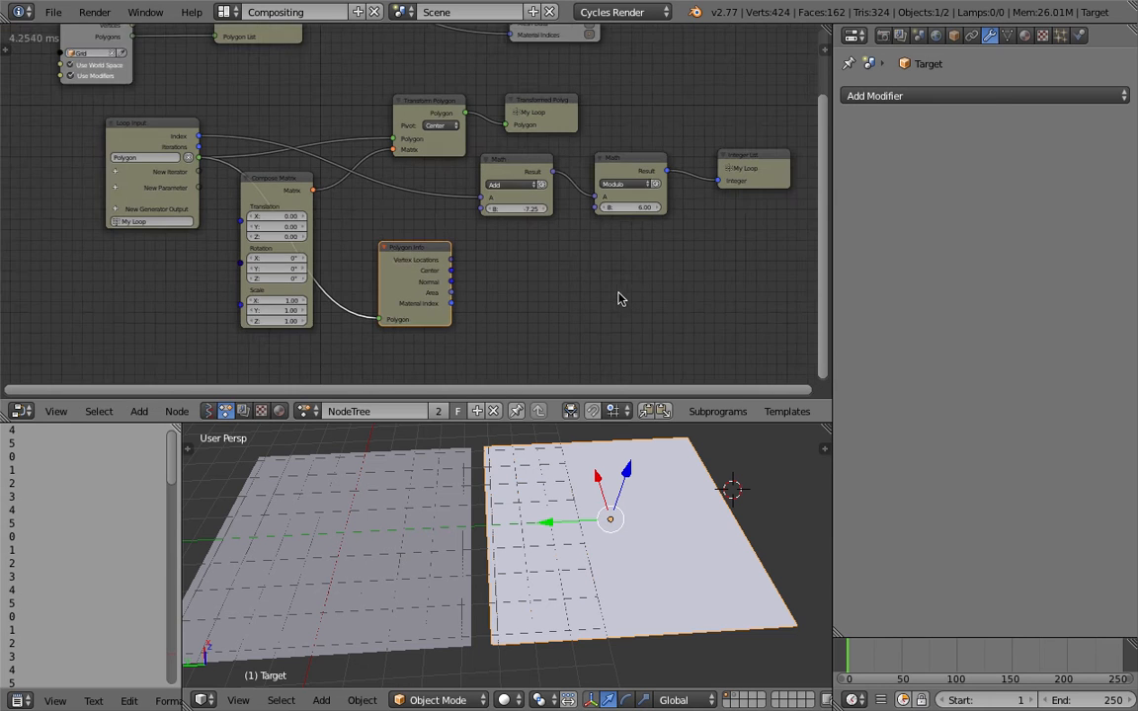
Step: Add a Vector List generator output to My Loop beside Polygon Info and feed it from that node's Center output
{"action": "middle_click_drag", "start_coordinate": [617, 298], "coordinate": [526, 280]}
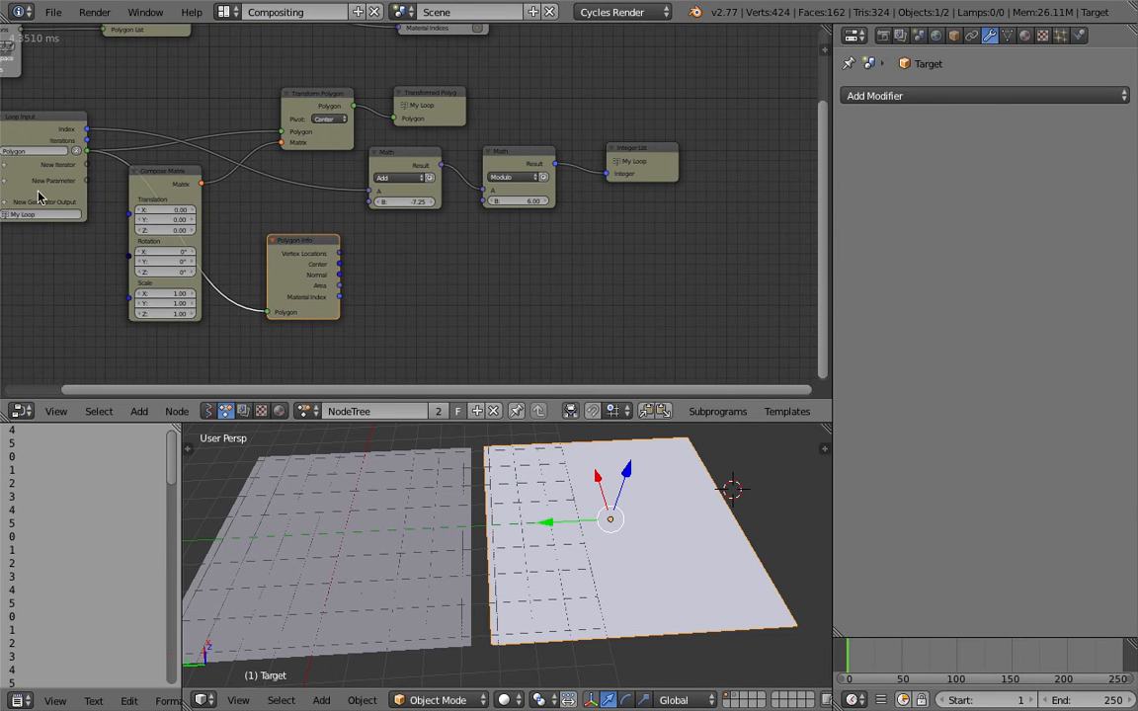
{"action": "key", "text": "space"}
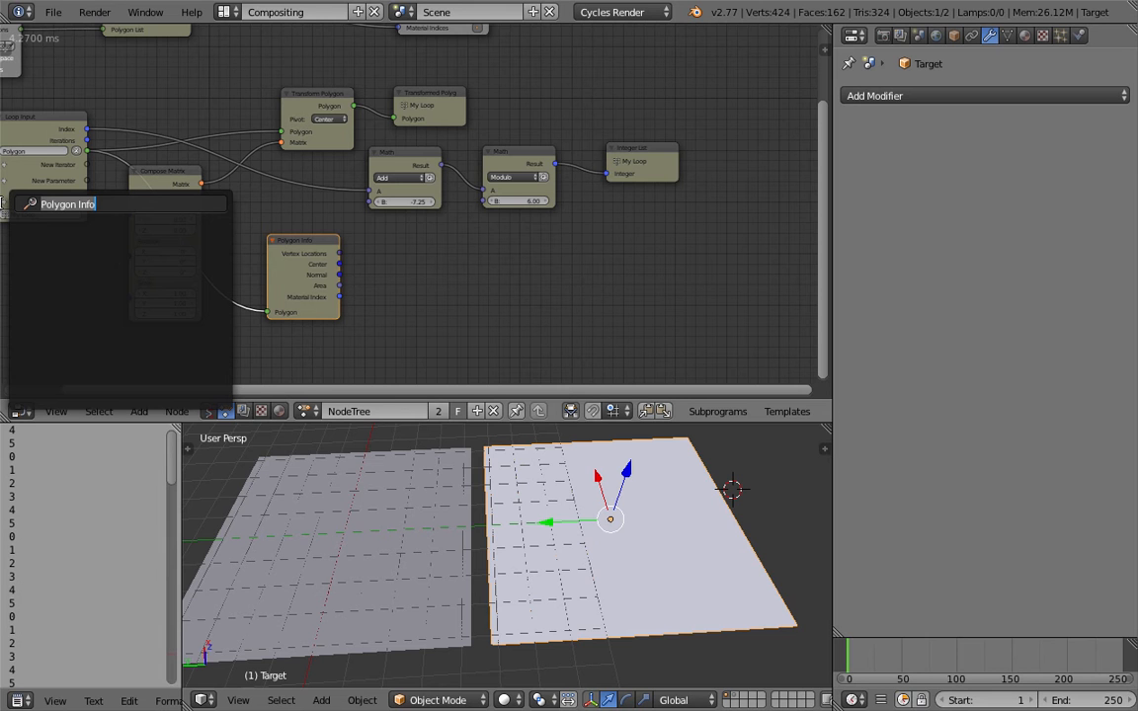
{"action": "type", "text": "vector"}
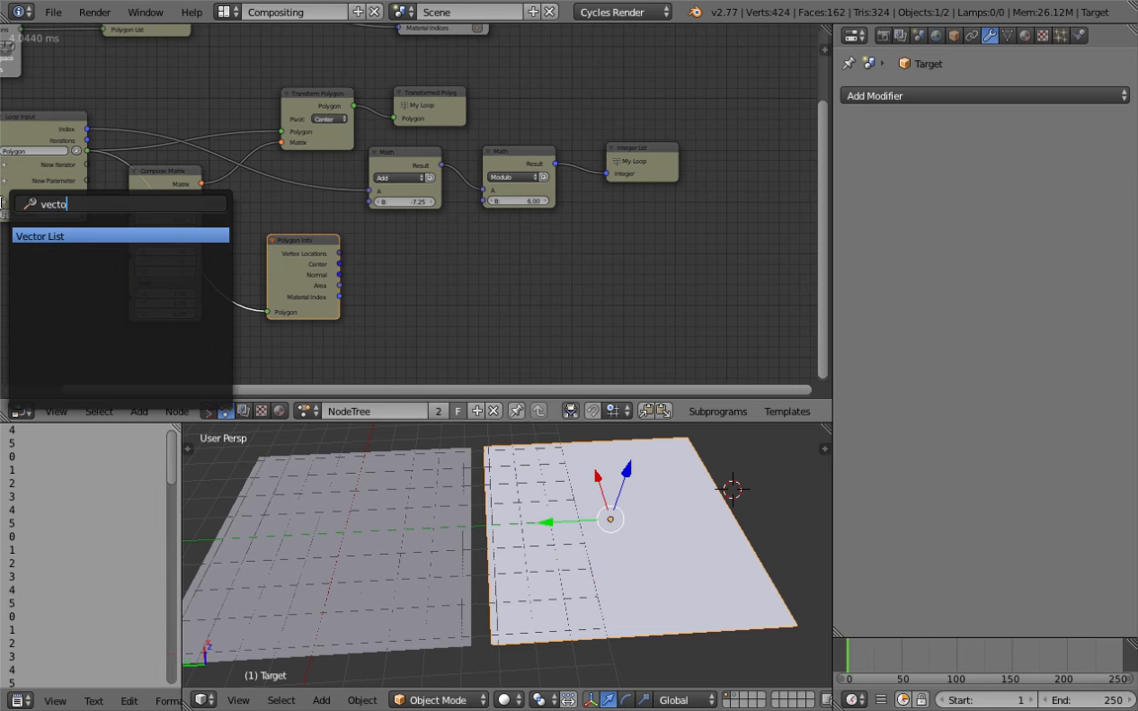
{"action": "key", "text": "Return"}
{"action": "left_click", "coordinate": [414, 263]}
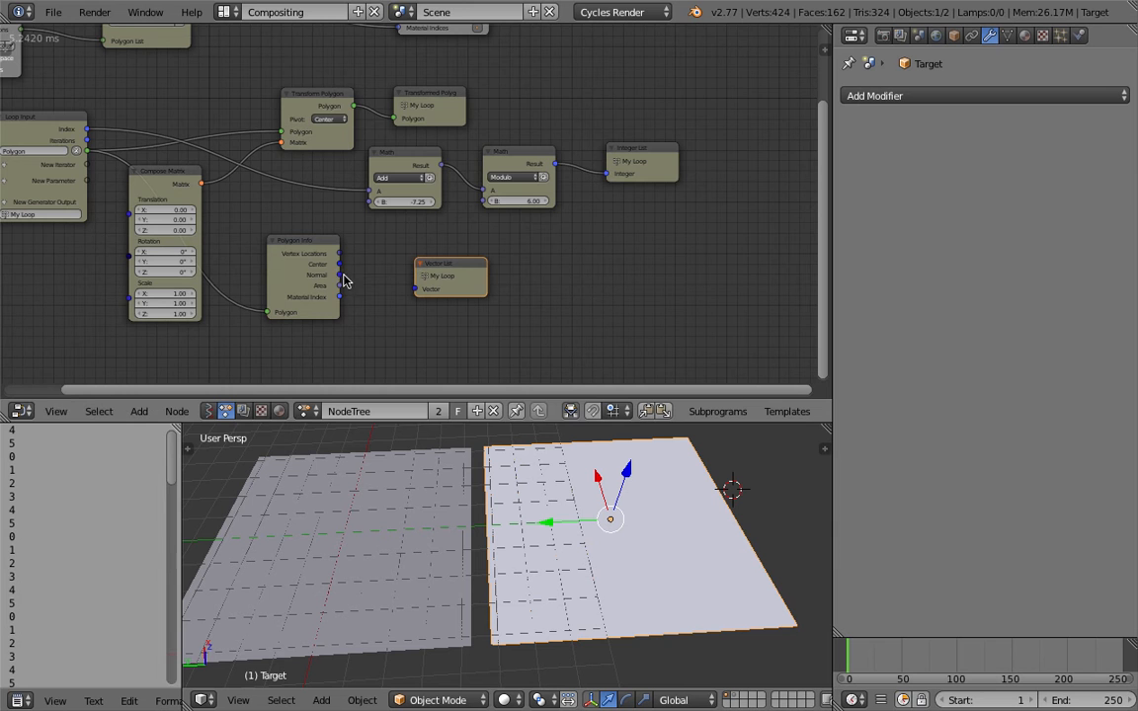
{"action": "scroll", "coordinate": [341, 288], "scroll_direction": "up", "scroll_amount": 2}
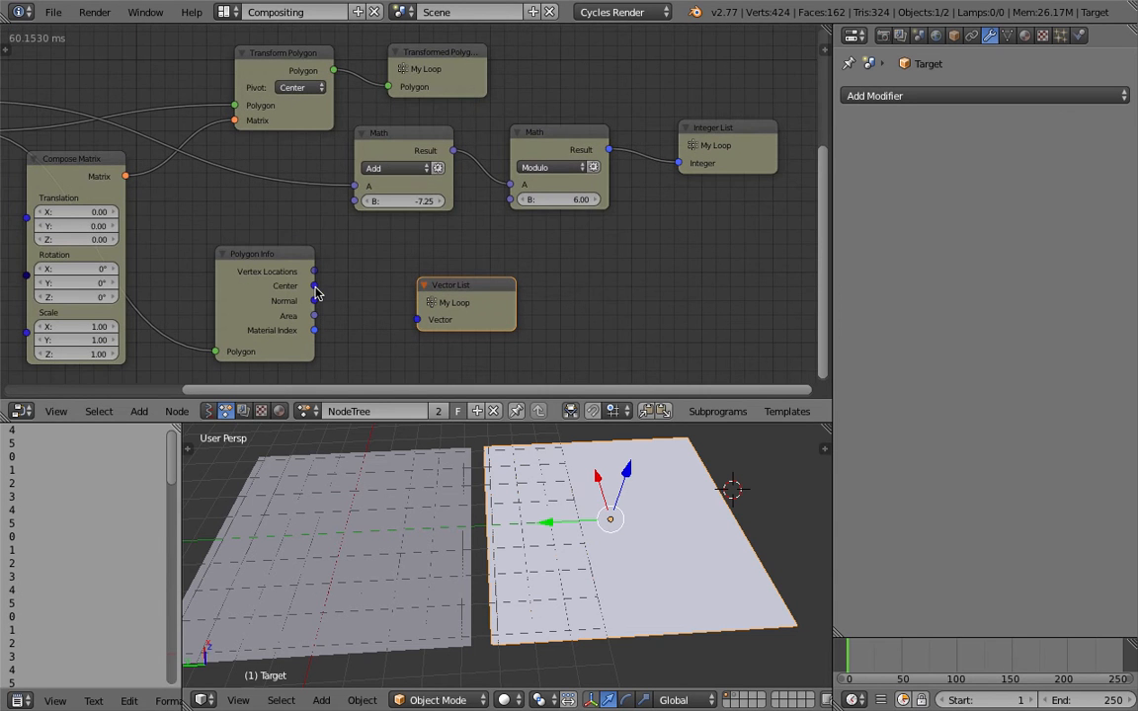
{"action": "left_click_drag", "start_coordinate": [314, 286], "coordinate": [409, 318]}
{"action": "scroll", "coordinate": [406, 316], "scroll_direction": "down", "scroll_amount": 3}
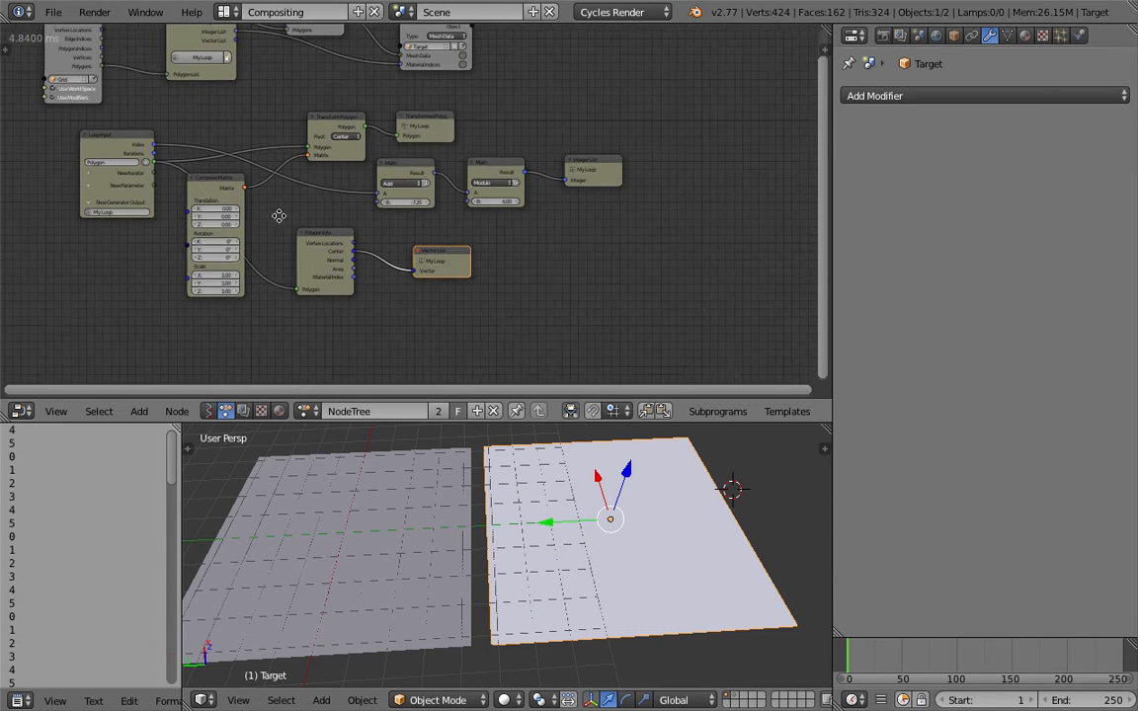
Step: Duplicate the Mesh Object Output node of Target and place the copy above the original
{"action": "scroll", "coordinate": [381, 201], "scroll_direction": "up", "scroll_amount": 4}
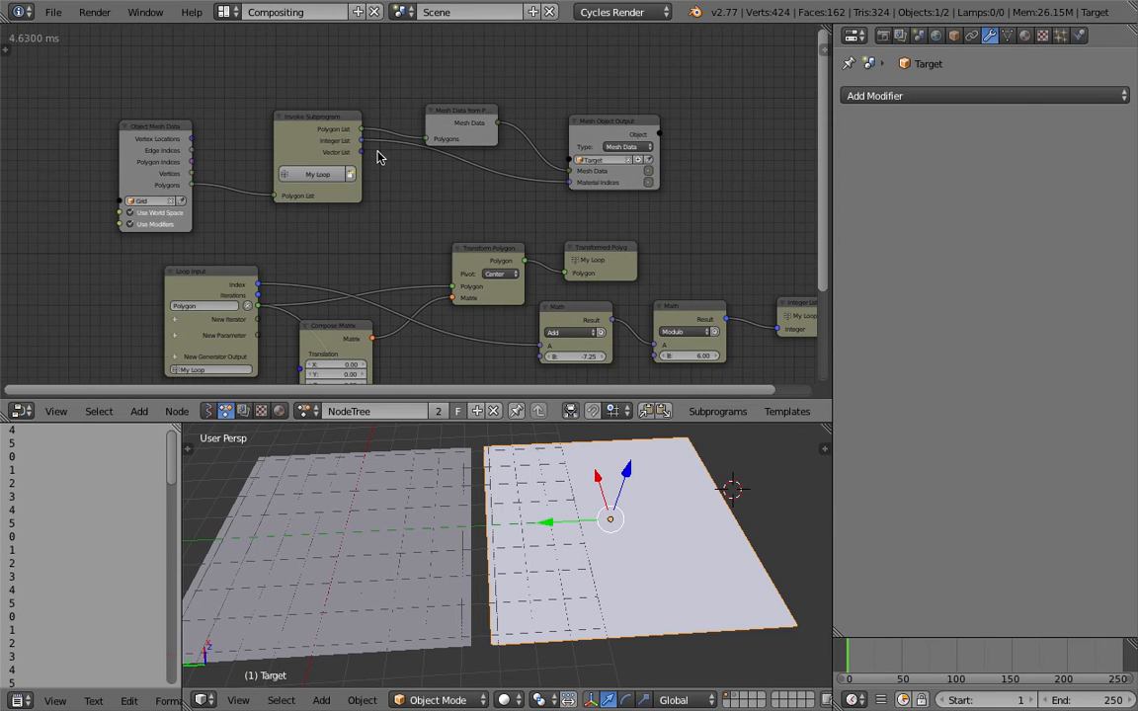
{"action": "middle_click_drag", "start_coordinate": [404, 206], "coordinate": [403, 209]}
{"action": "middle_click_drag", "start_coordinate": [513, 107], "coordinate": [481, 145]}
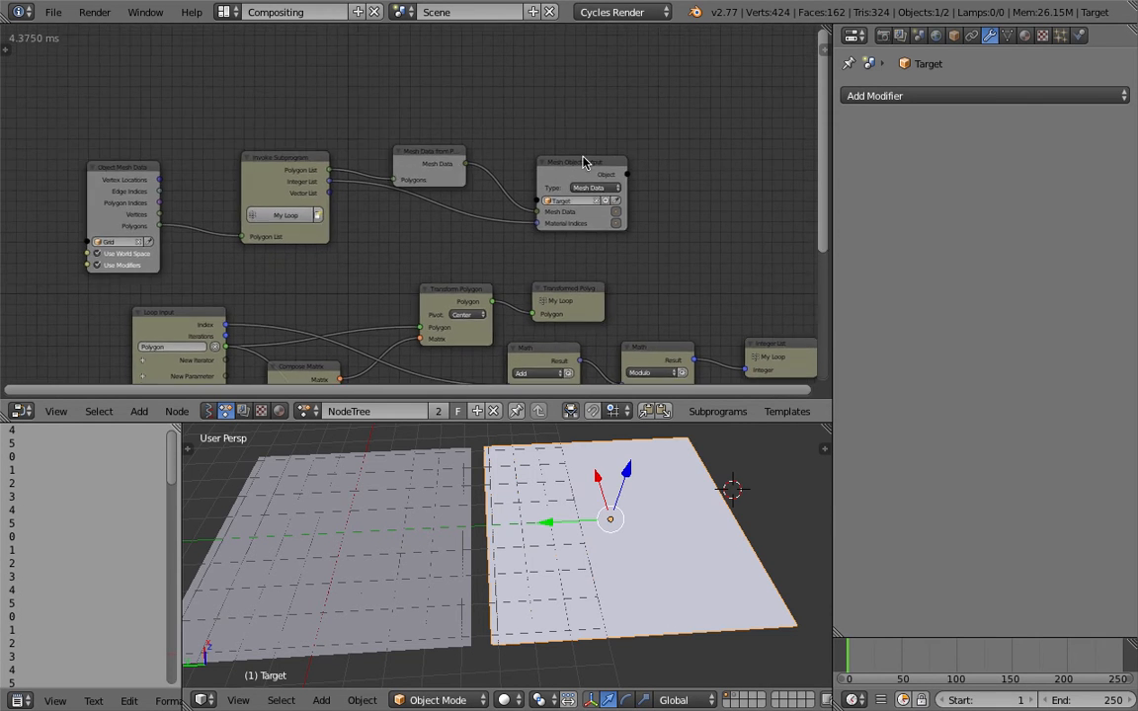
{"action": "left_click", "coordinate": [584, 163]}
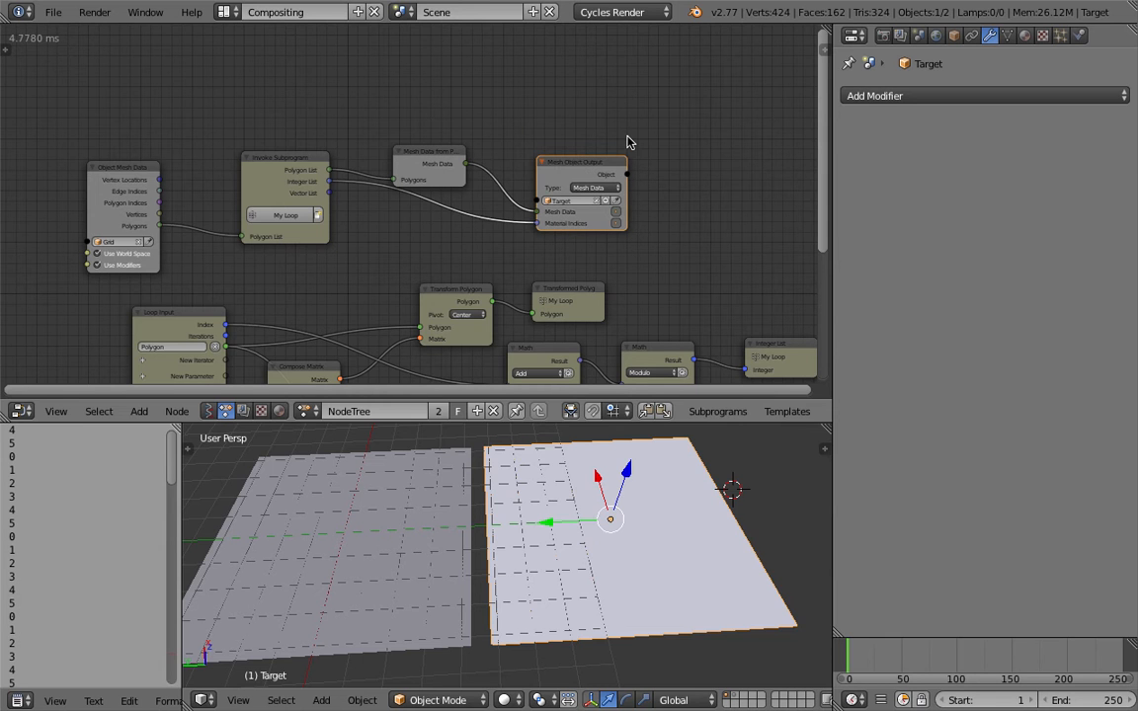
{"action": "key", "text": "shift+d"}
{"action": "left_click", "coordinate": [626, 62]}
{"action": "scroll", "coordinate": [618, 107], "scroll_direction": "up", "scroll_amount": 2}
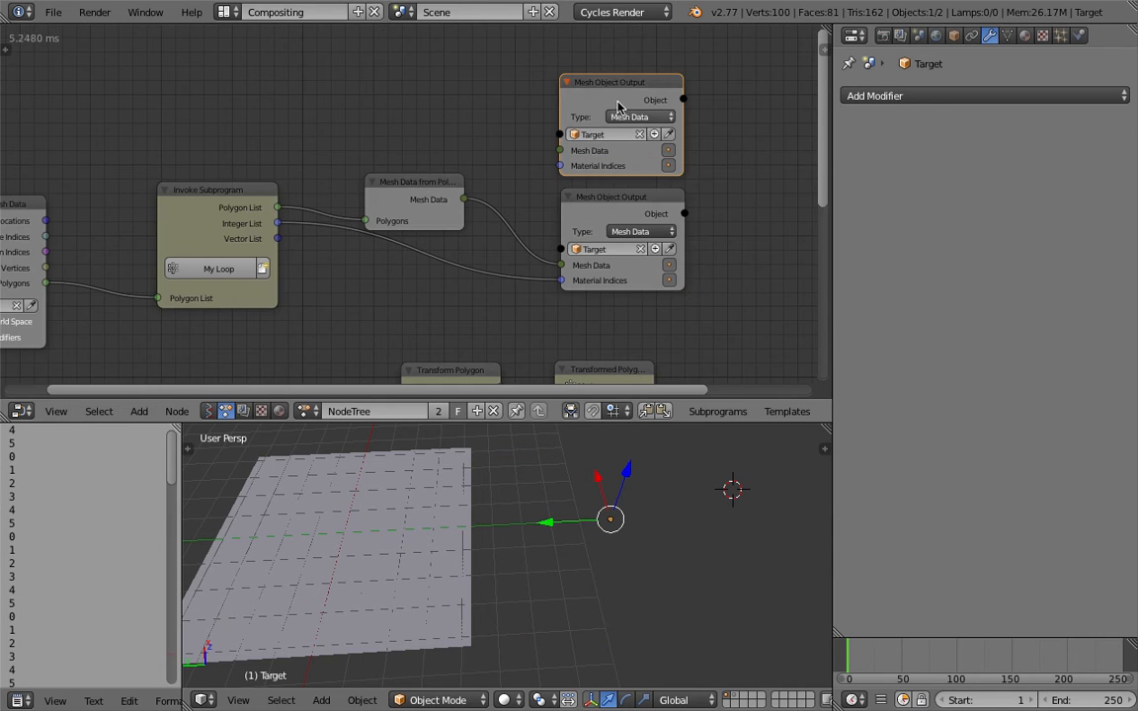
{"action": "left_click_drag", "start_coordinate": [618, 82], "coordinate": [612, 74]}
Step: Create a new target object in the duplicated Mesh Object Output node and rename it PolyCenters
{"action": "left_click", "coordinate": [649, 128]}
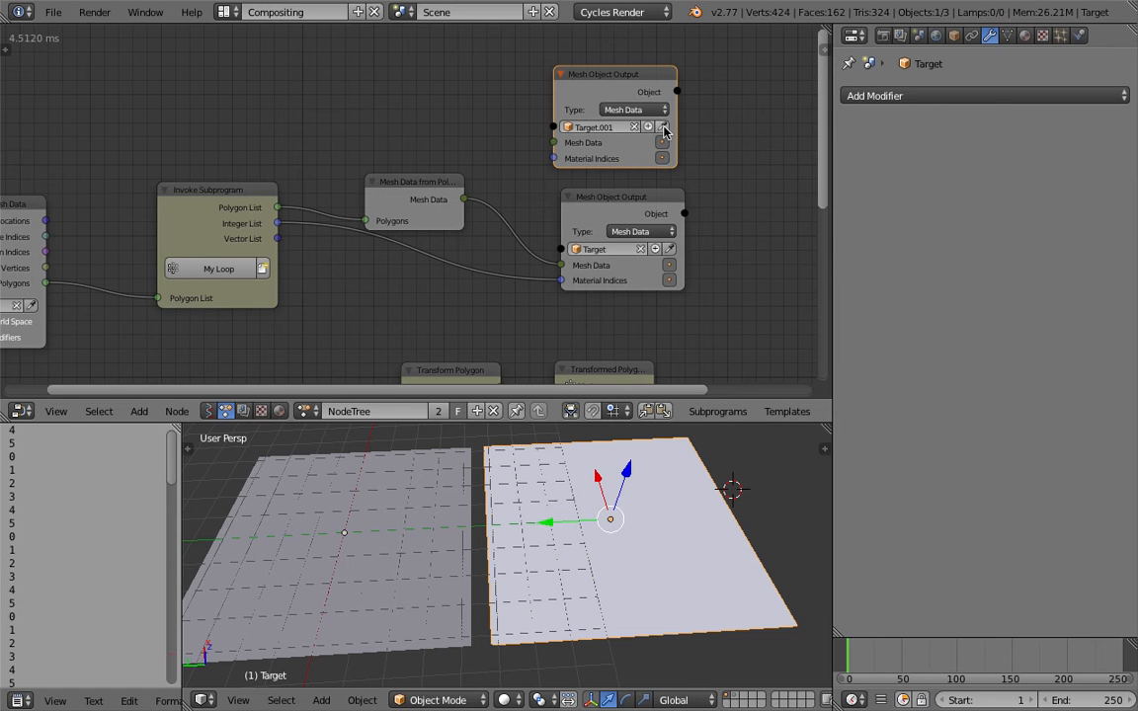
{"action": "left_click", "coordinate": [663, 129]}
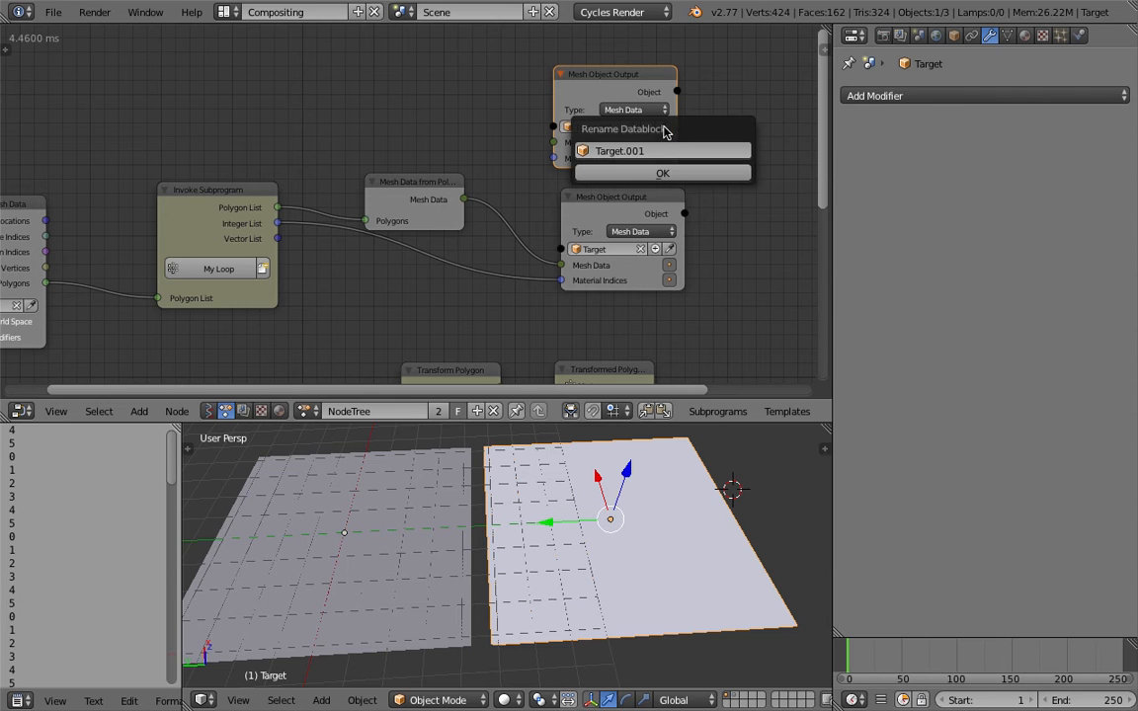
{"action": "left_click", "coordinate": [677, 151]}
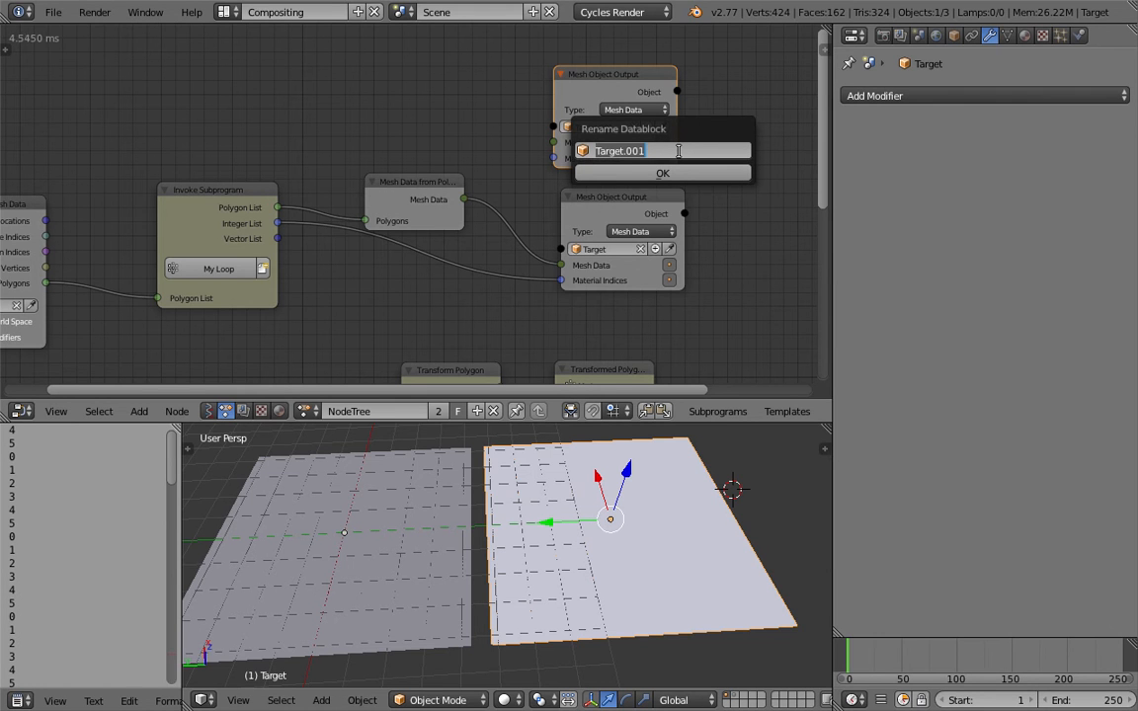
{"action": "type", "text": "PolyCenters"}
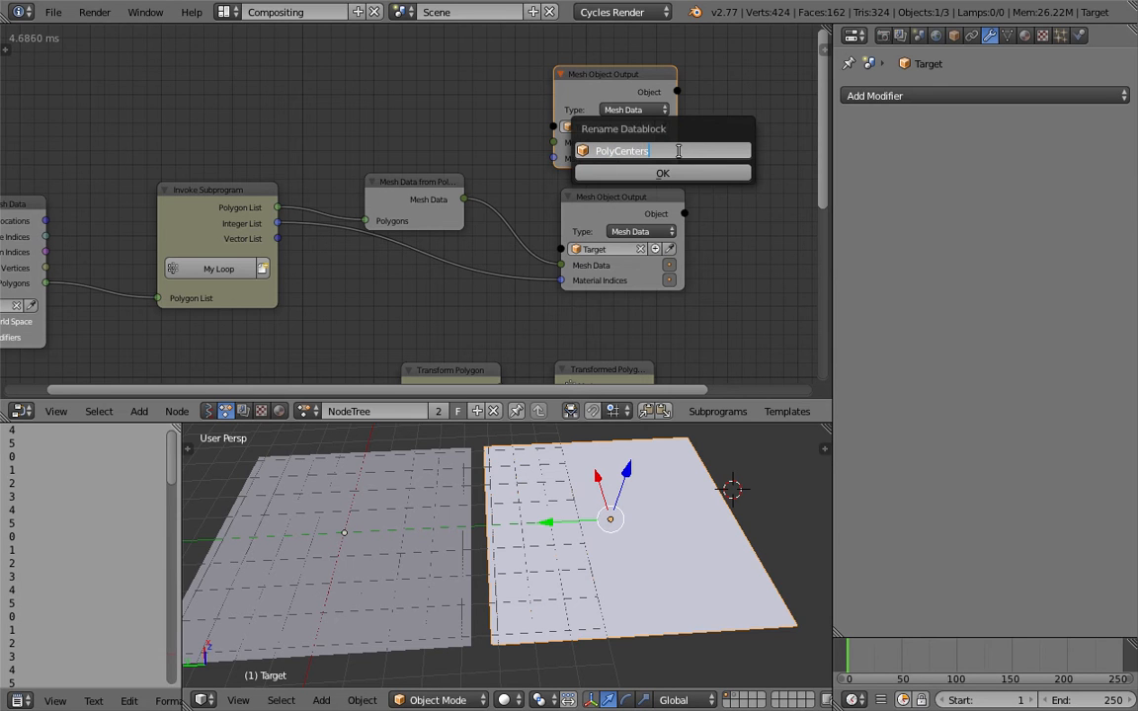
{"action": "key", "text": "Return"}
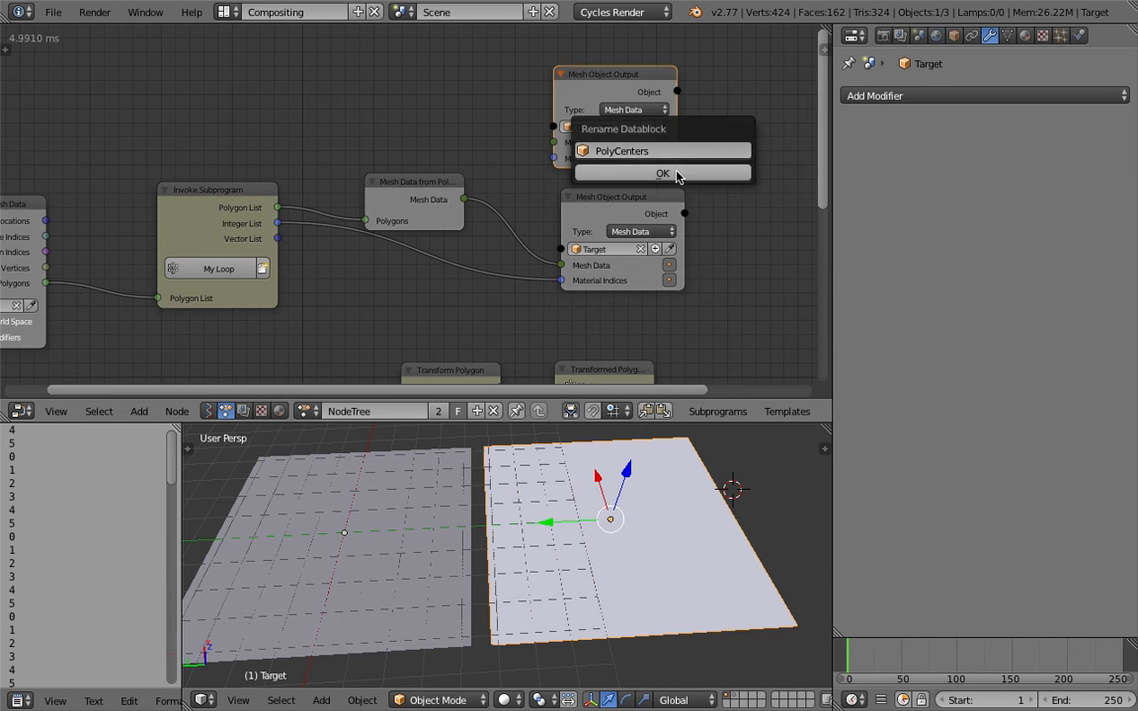
{"action": "left_click", "coordinate": [664, 173]}
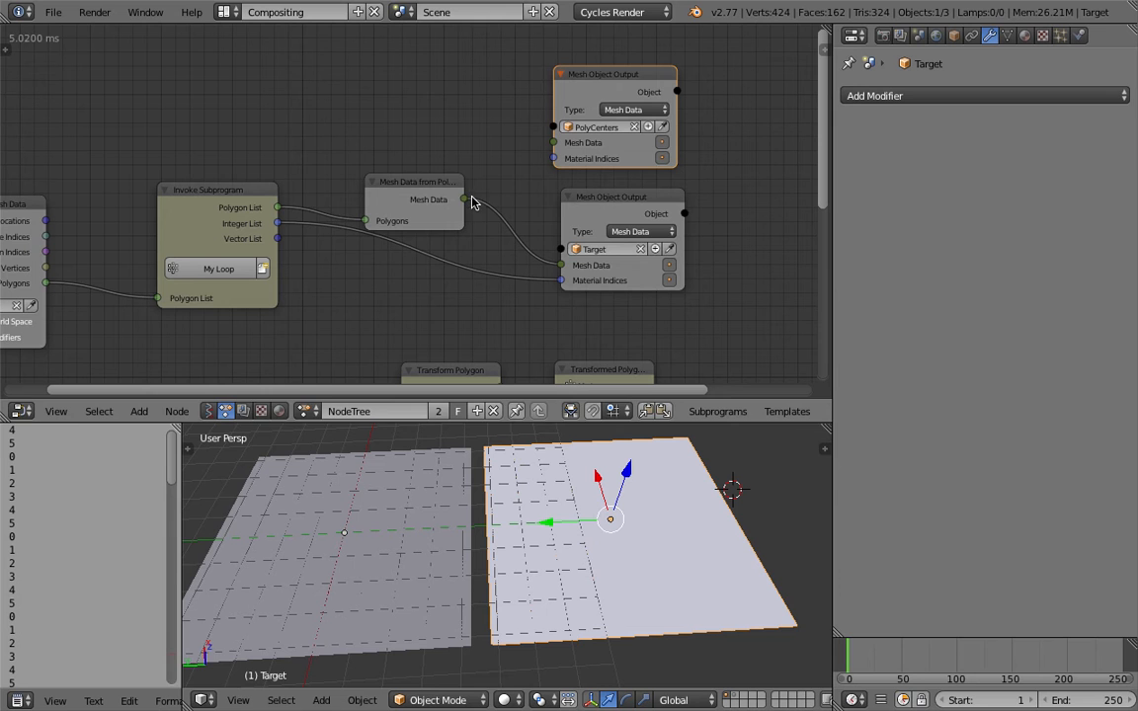
Step: Reposition Mesh Data from Polygons and link the subprogram's Vector List to PolyCenters' Mesh Data, placing the inserted Combine Mesh Data node above
{"action": "mouse_move", "coordinate": [471, 202]}
{"action": "left_mouse_down"}
{"action": "mouse_move", "coordinate": [473, 191]}
{"action": "mouse_move", "coordinate": [437, 182]}
{"action": "mouse_move", "coordinate": [483, 202]}
{"action": "left_mouse_up"}
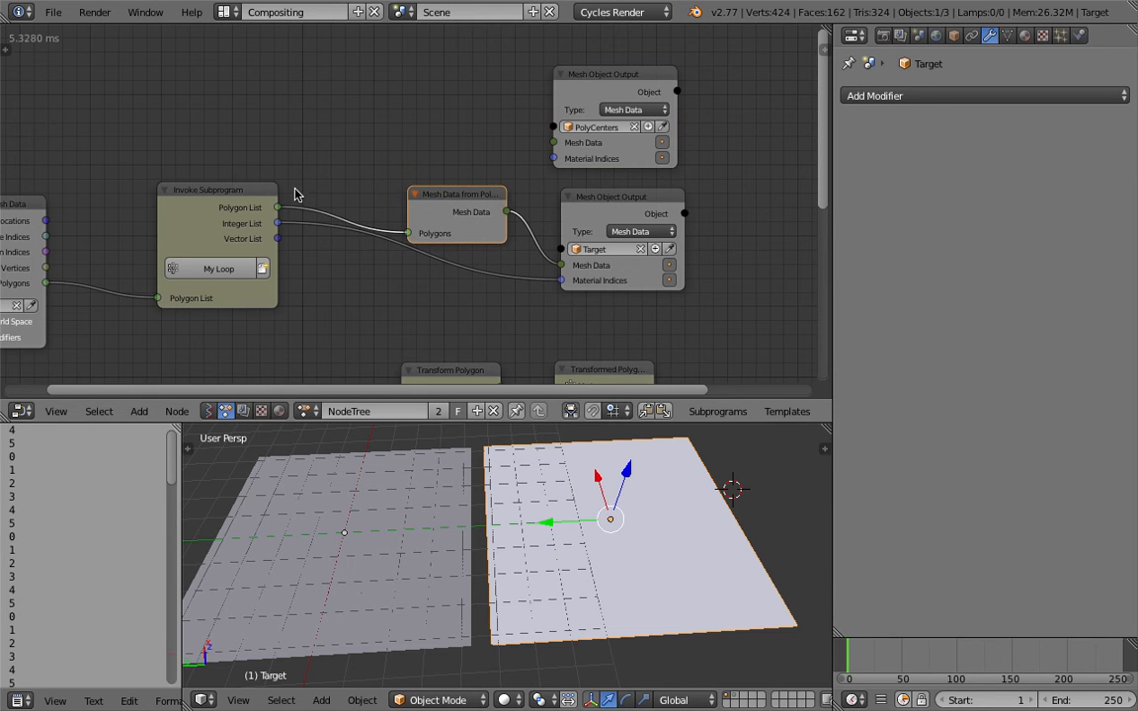
{"action": "key", "text": "g"}
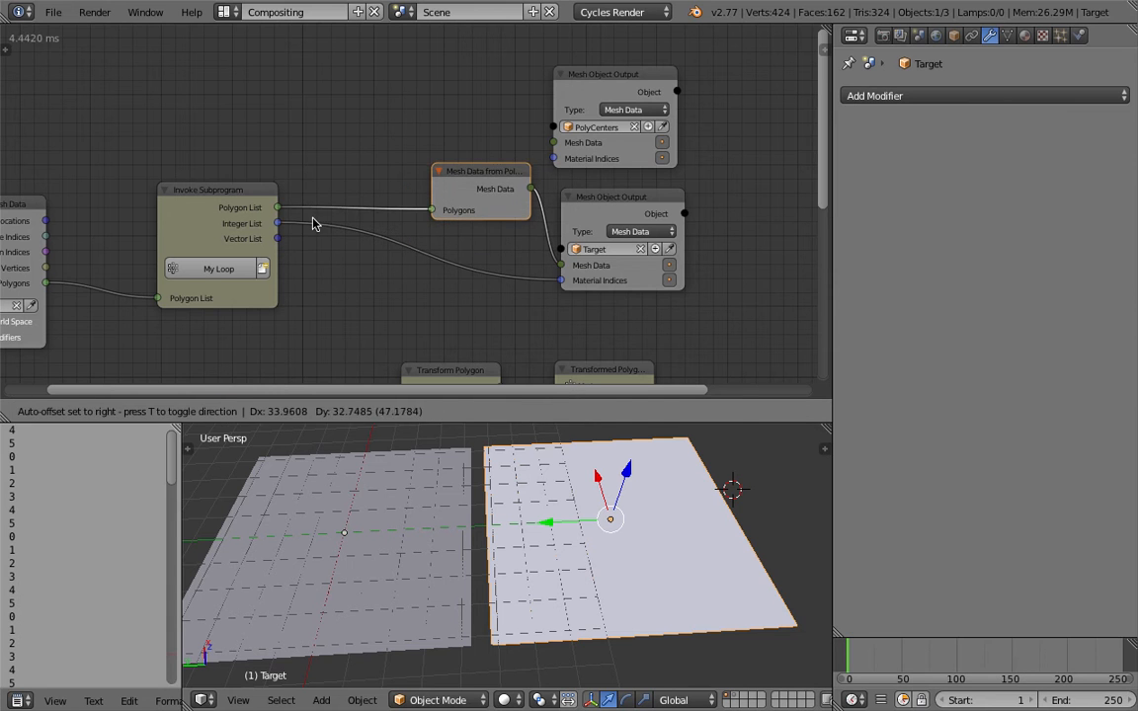
{"action": "left_click", "coordinate": [310, 219]}
{"action": "left_click_drag", "start_coordinate": [279, 238], "coordinate": [554, 143]}
{"action": "left_click_drag", "start_coordinate": [399, 139], "coordinate": [405, 90]}
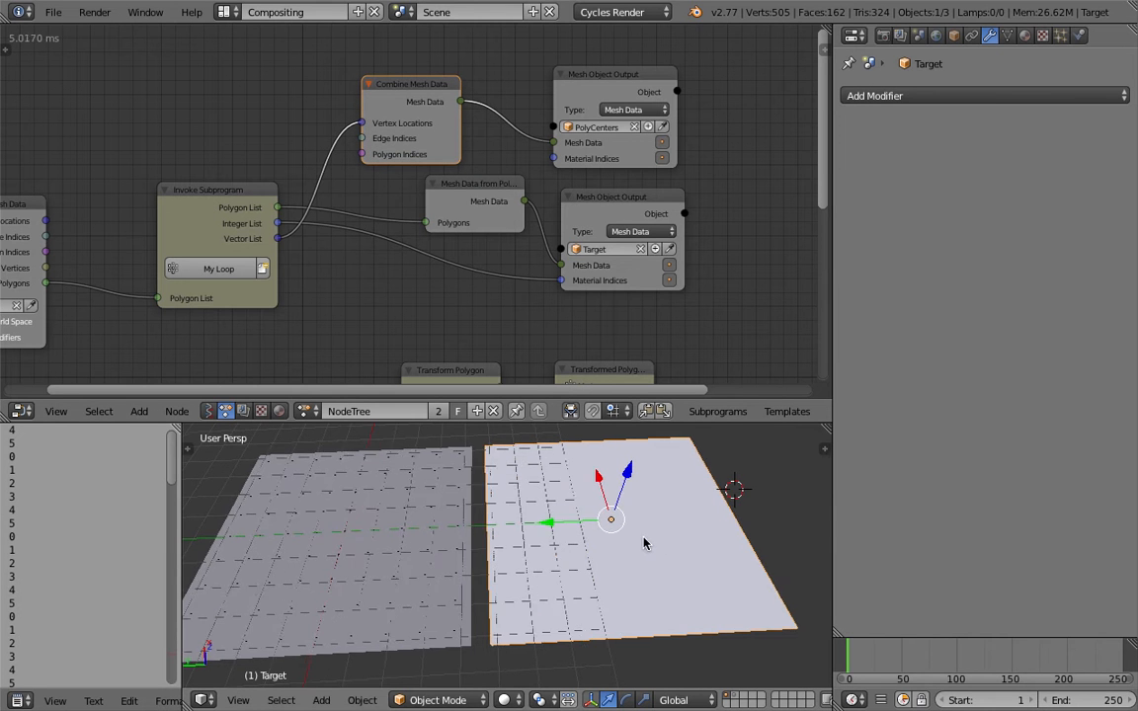
Step: Switch the 3D viewport to wireframe and select the PolyCenters object
{"action": "key", "text": "z"}
{"action": "right_click", "coordinate": [453, 548]}
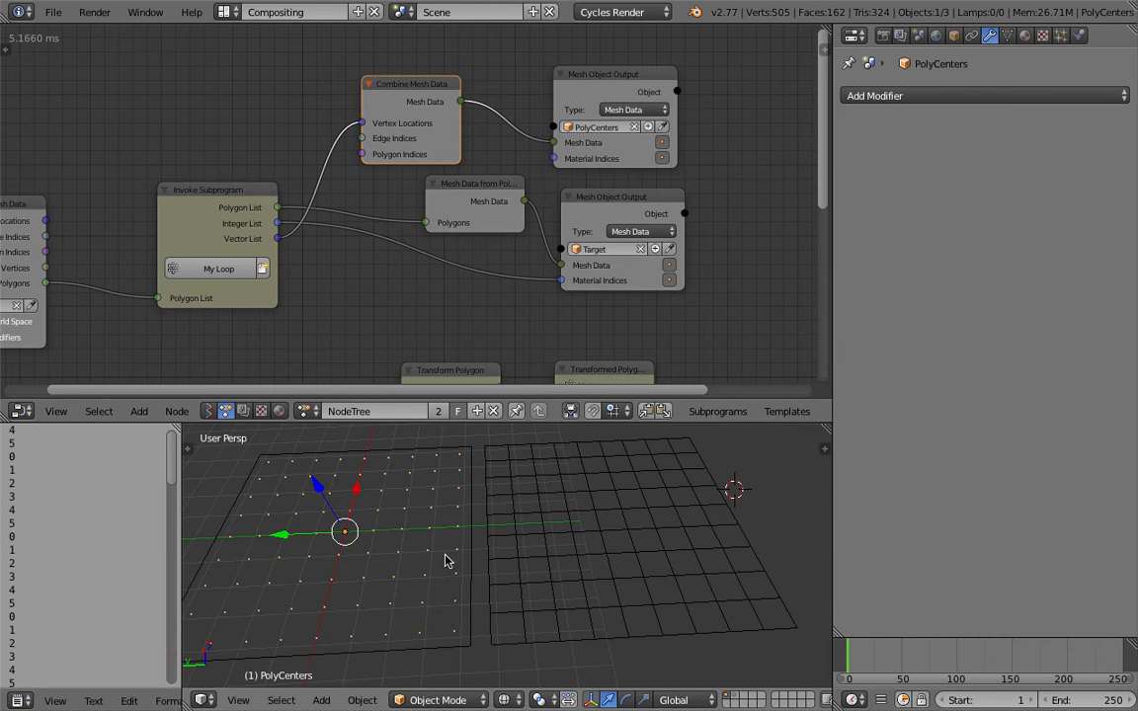
{"action": "scroll", "coordinate": [464, 553], "scroll_direction": "down", "scroll_amount": 2}
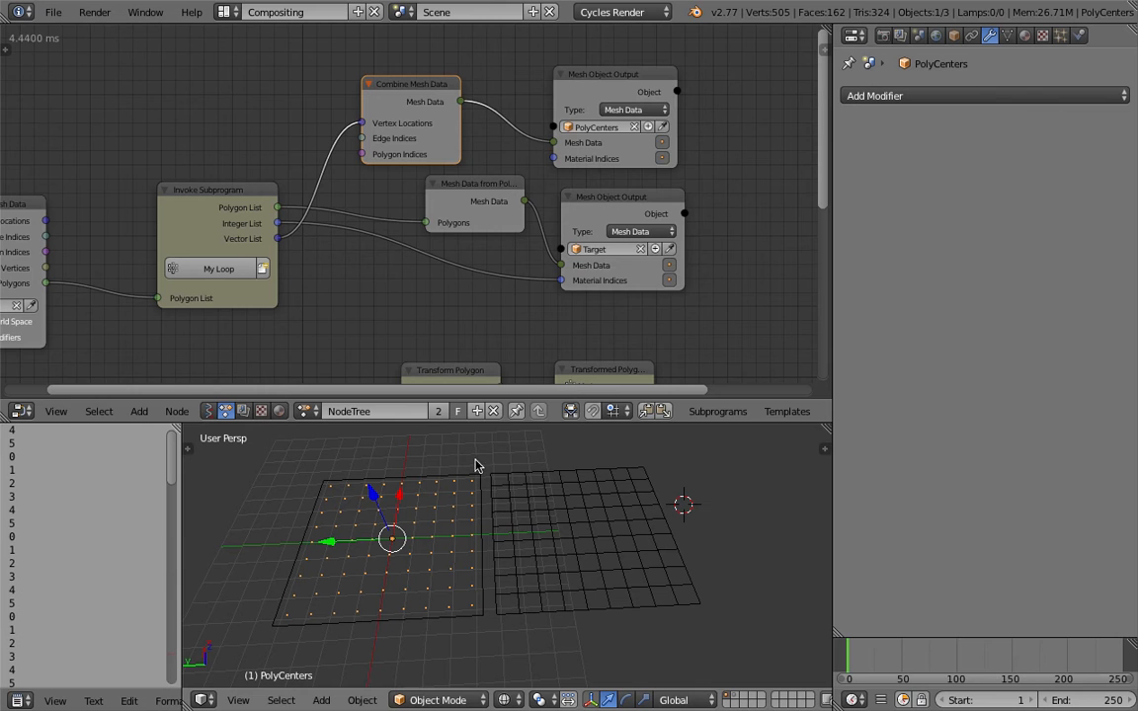
Step: Move the Object Mesh Data node of Grid slightly farther from the Invoke Subprogram node
{"action": "scroll", "coordinate": [462, 302], "scroll_direction": "down", "scroll_amount": 3}
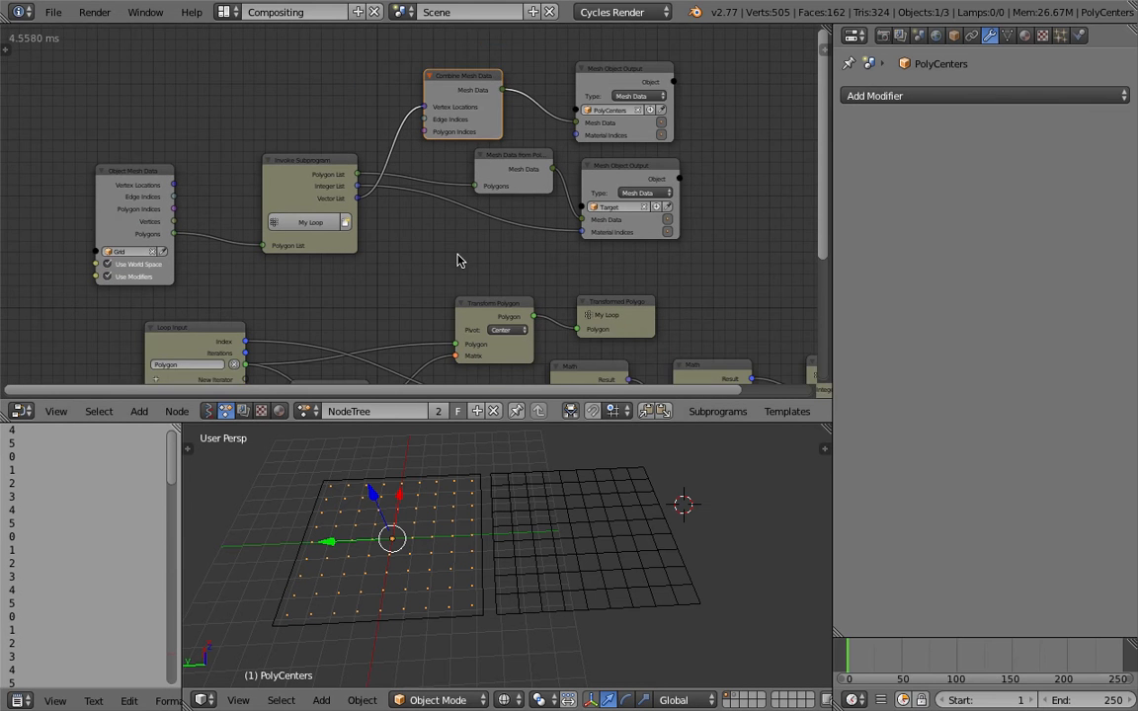
{"action": "middle_click_drag", "start_coordinate": [413, 224], "coordinate": [432, 217]}
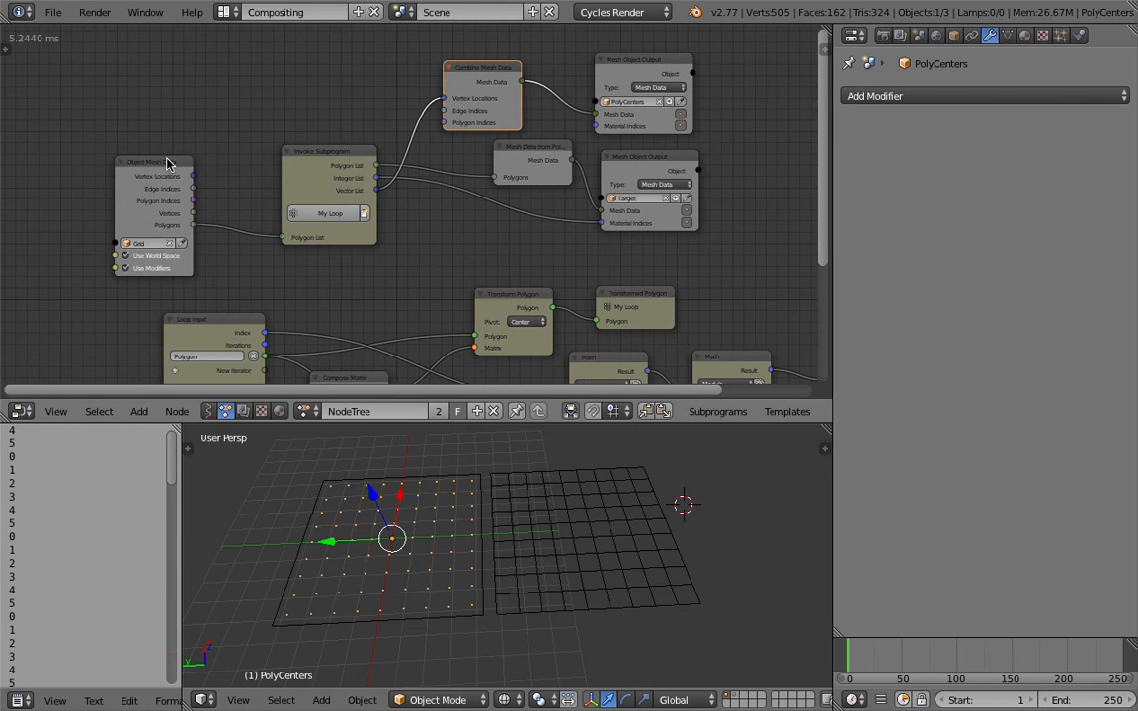
{"action": "mouse_move", "coordinate": [167, 164]}
{"action": "left_mouse_down"}
{"action": "mouse_move", "coordinate": [134, 159]}
{"action": "mouse_move", "coordinate": [164, 166]}
{"action": "left_mouse_up"}
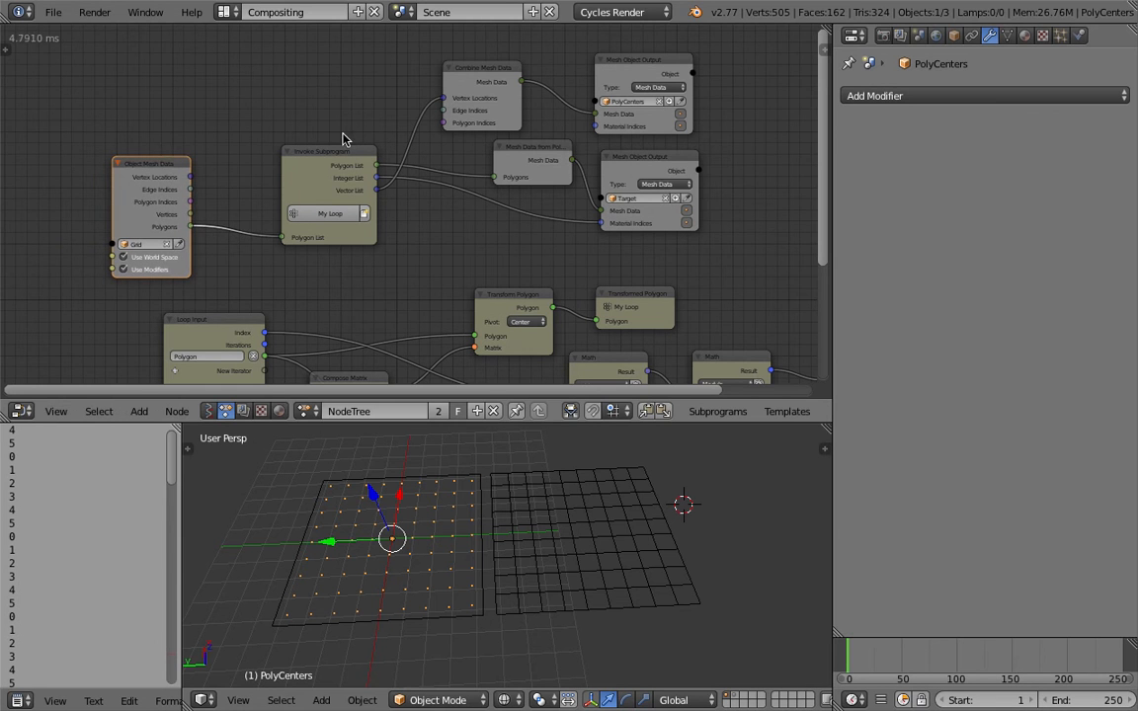
{"action": "scroll", "coordinate": [231, 127], "scroll_direction": "right", "scroll_amount": 3, "text": "ctrl"}
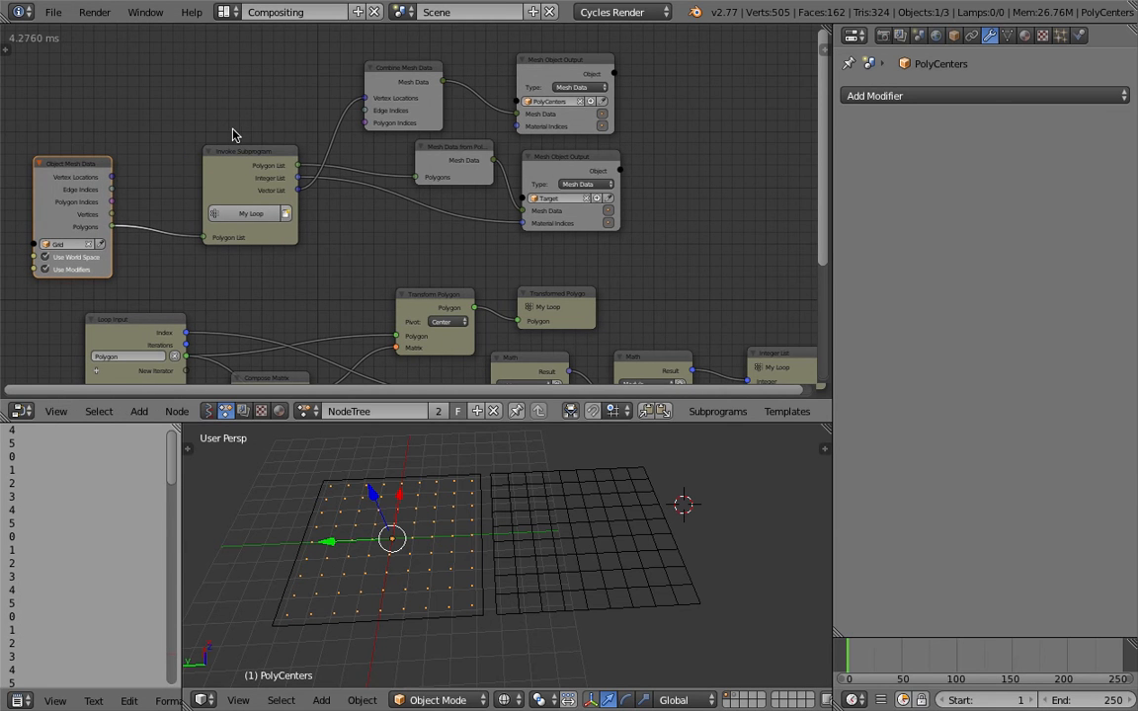
Step: Move the Invoke Subprogram node slightly closer to Grid's Object Mesh Data node
{"action": "scroll", "coordinate": [226, 134], "scroll_direction": "right", "scroll_amount": 1, "text": "ctrl"}
{"action": "left_click_drag", "start_coordinate": [232, 159], "coordinate": [210, 158]}
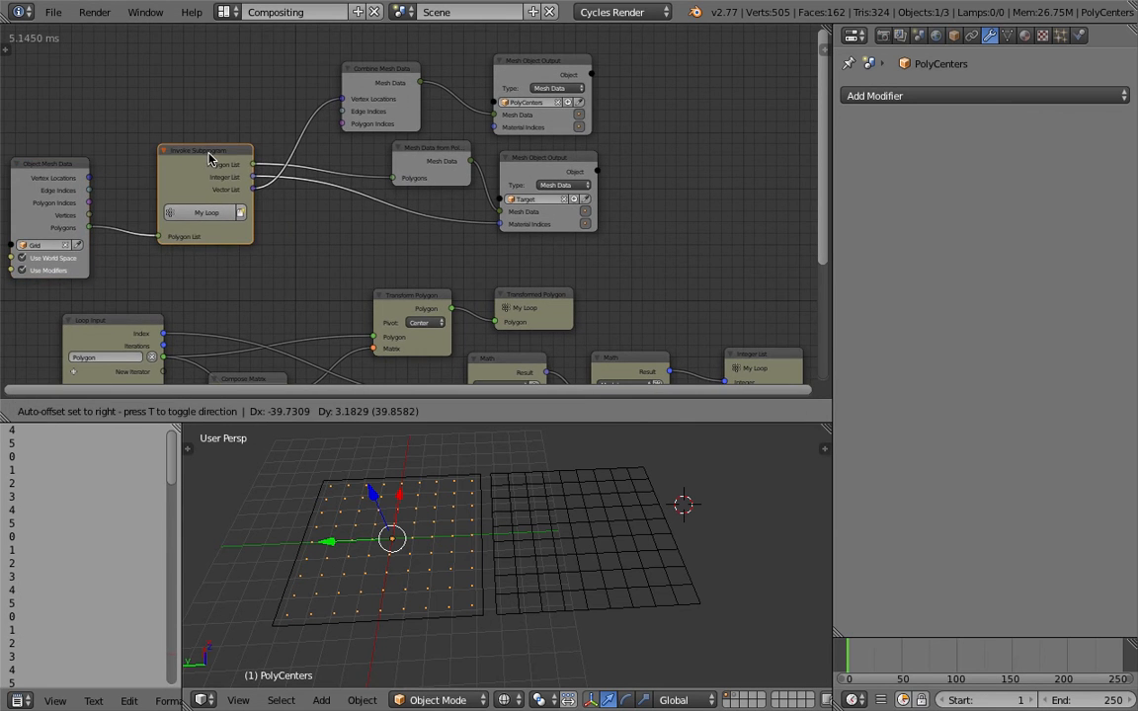
Step: Compare the Target mesh with the PolyCenters points by selecting each object in turn
{"action": "middle_click_drag", "start_coordinate": [548, 487], "coordinate": [527, 487]}
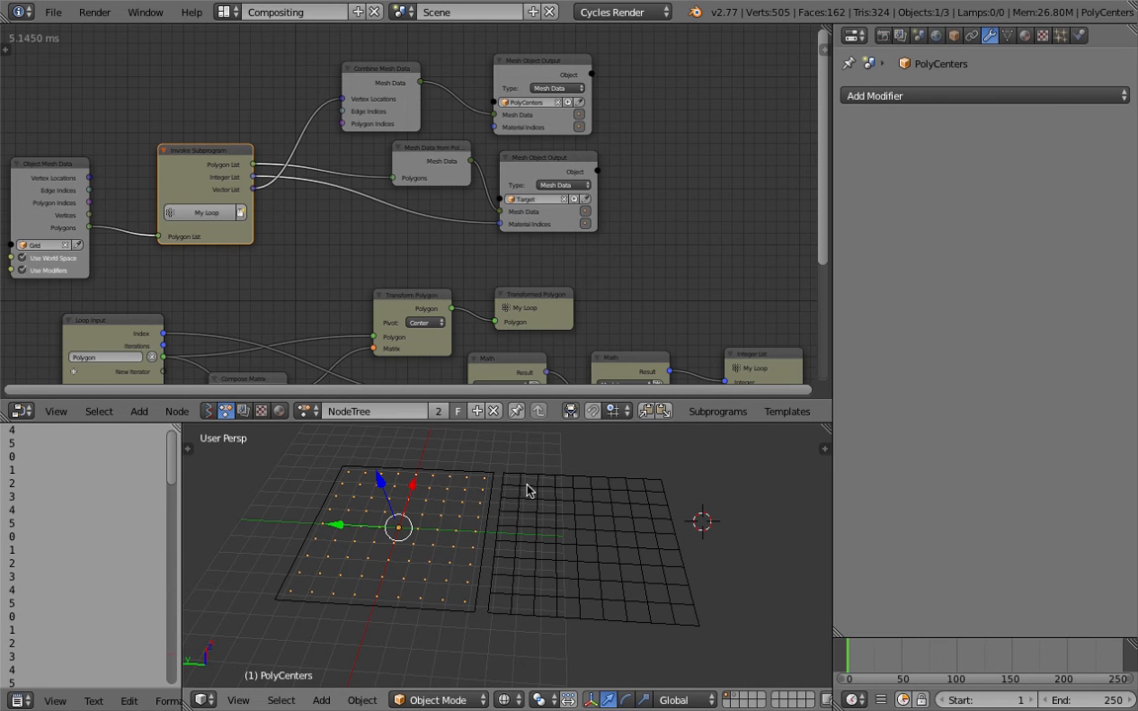
{"action": "right_click", "coordinate": [536, 491]}
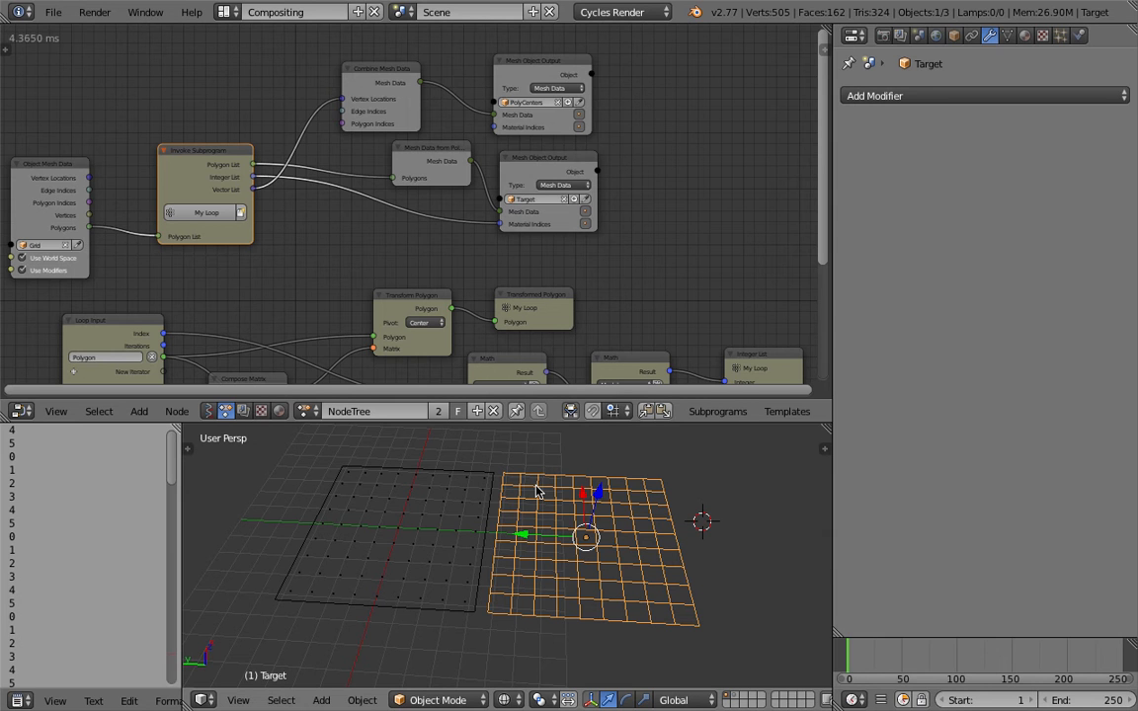
{"action": "right_click", "coordinate": [485, 491]}
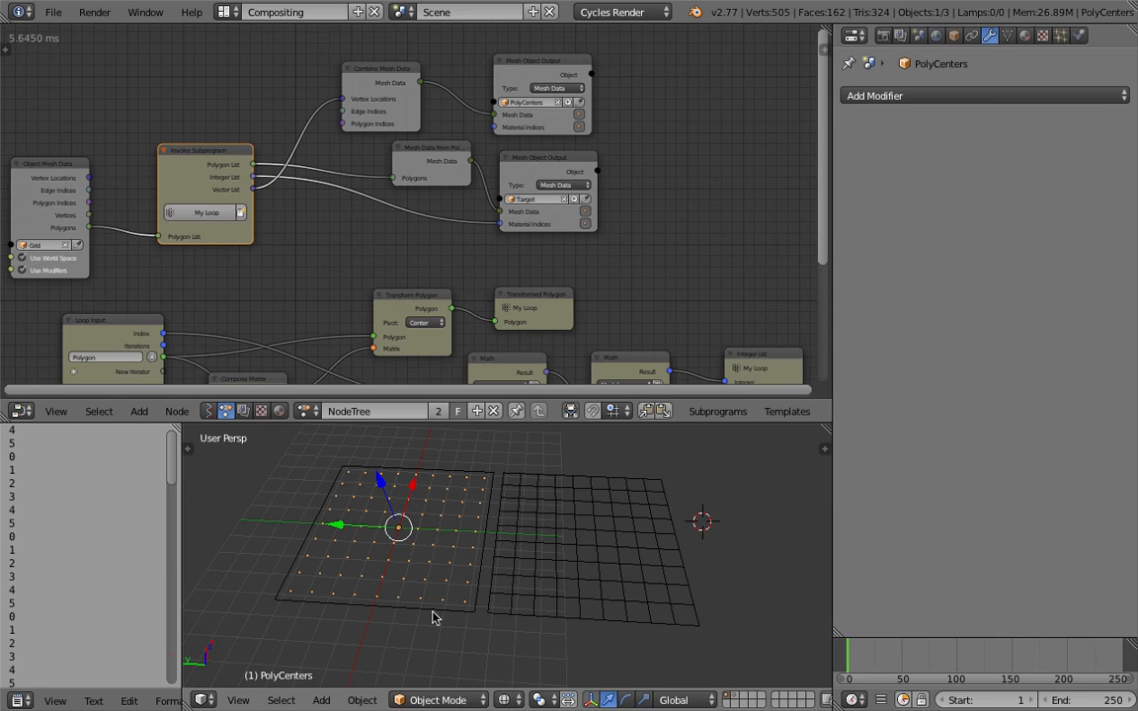
{"action": "right_click", "coordinate": [528, 536]}
{"action": "right_click", "coordinate": [477, 498]}
{"action": "scroll", "coordinate": [330, 254], "scroll_direction": "left", "scroll_amount": 2, "text": "ctrl"}
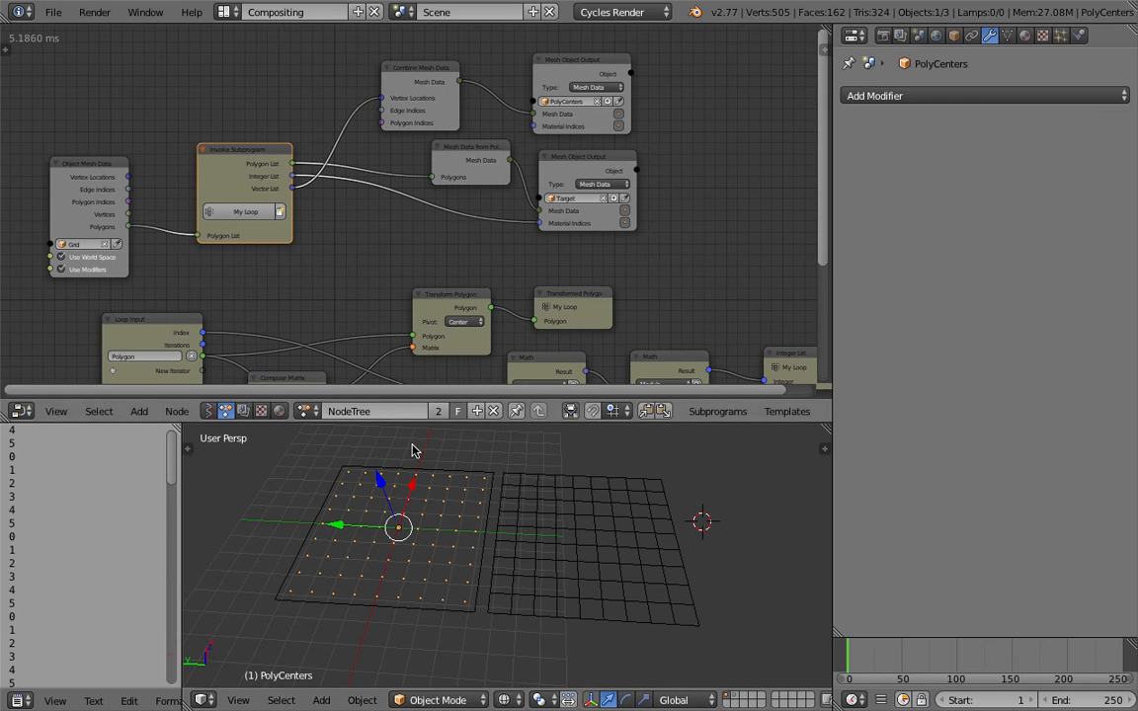
{"action": "right_click", "coordinate": [385, 475]}
{"action": "right_click", "coordinate": [387, 477]}
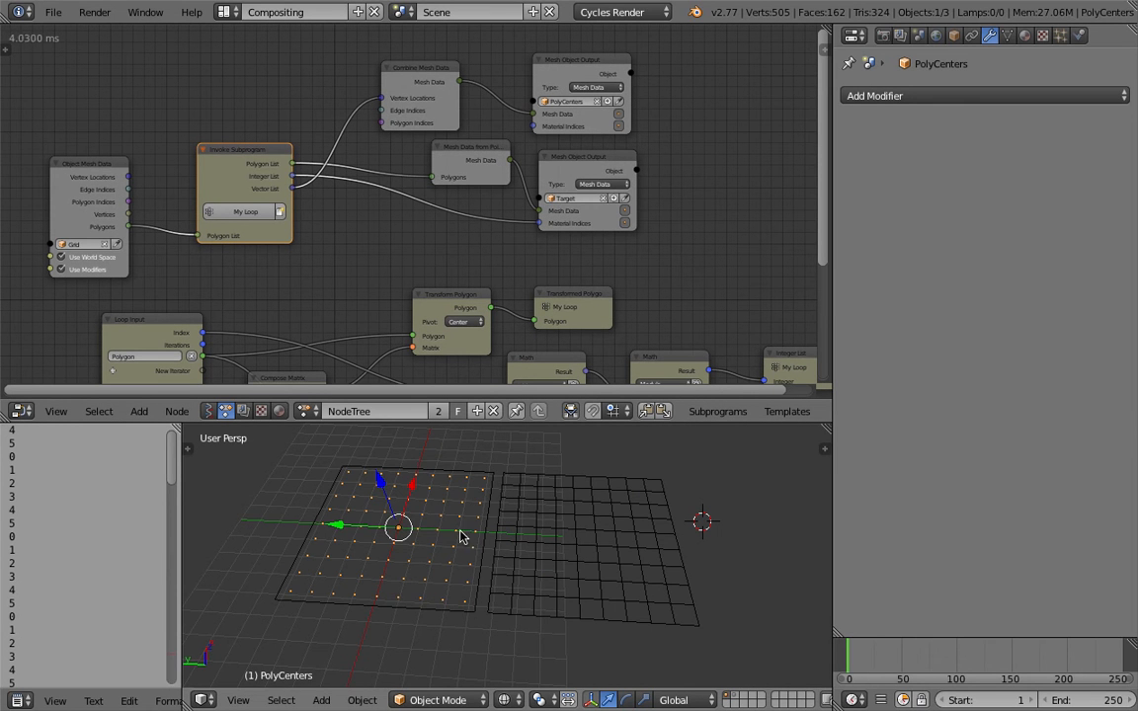
Step: Move the Grid object to layer 2
{"action": "right_click", "coordinate": [488, 478]}
{"action": "key", "text": "m"}
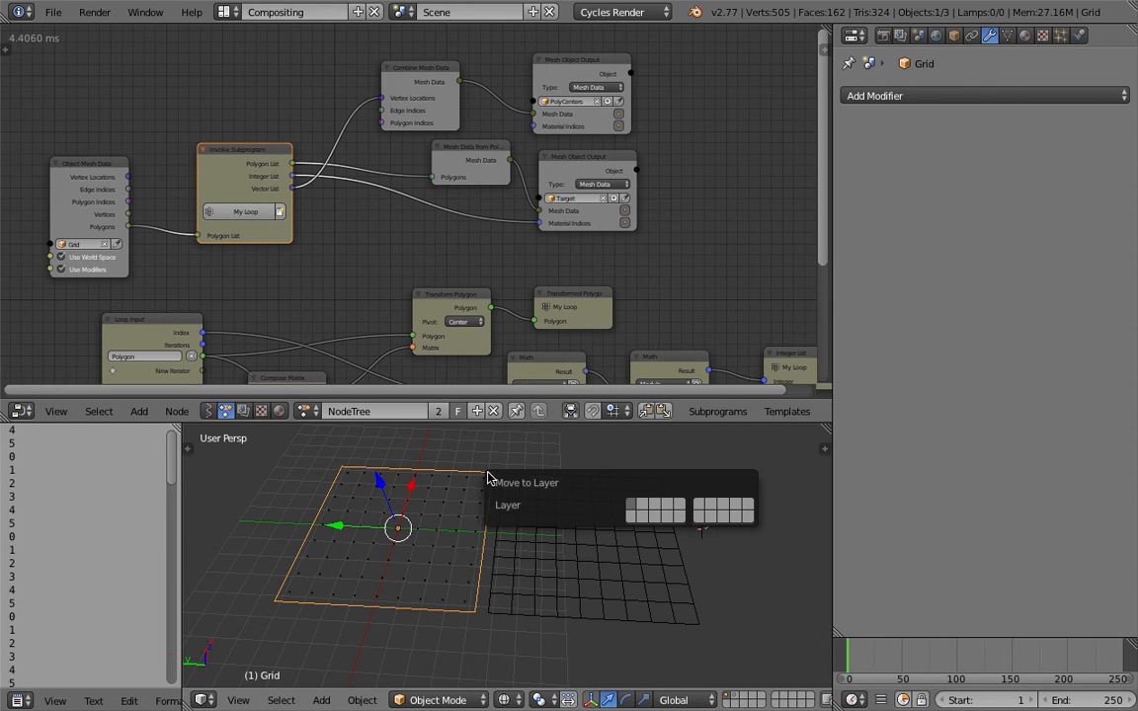
{"action": "key", "text": "2"}
Step: Clear the Target object's location so that it sits at the origin with the PolyCenters points
{"action": "right_click", "coordinate": [539, 545]}
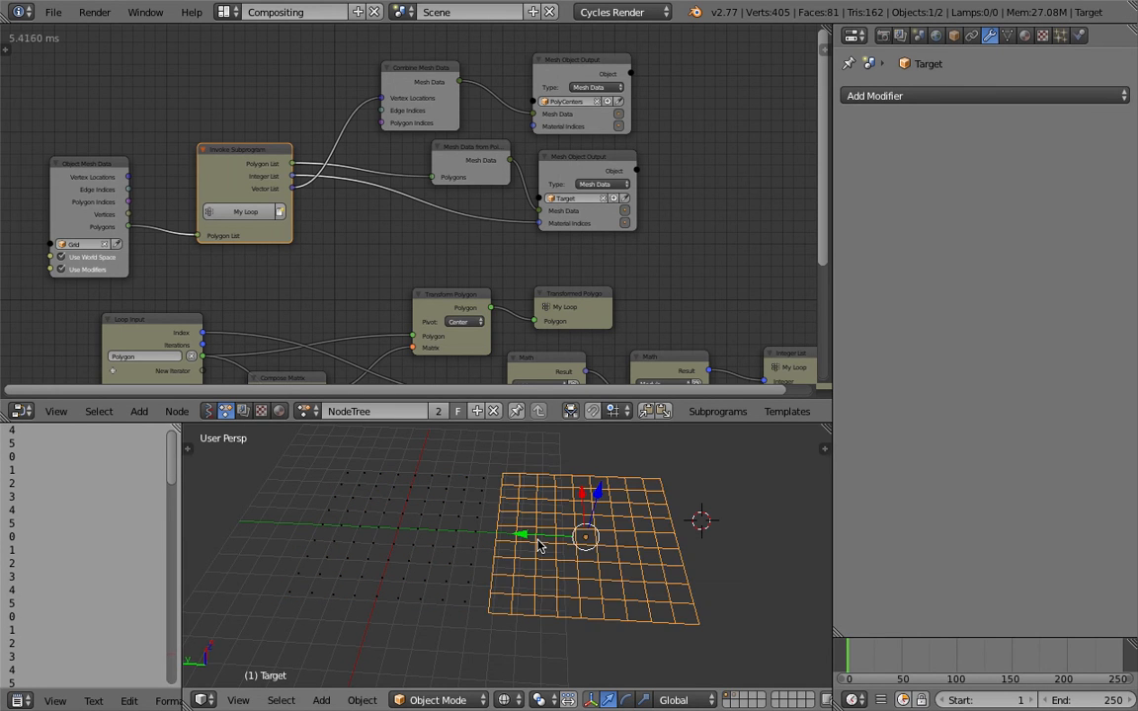
{"action": "key", "text": "alt+g"}
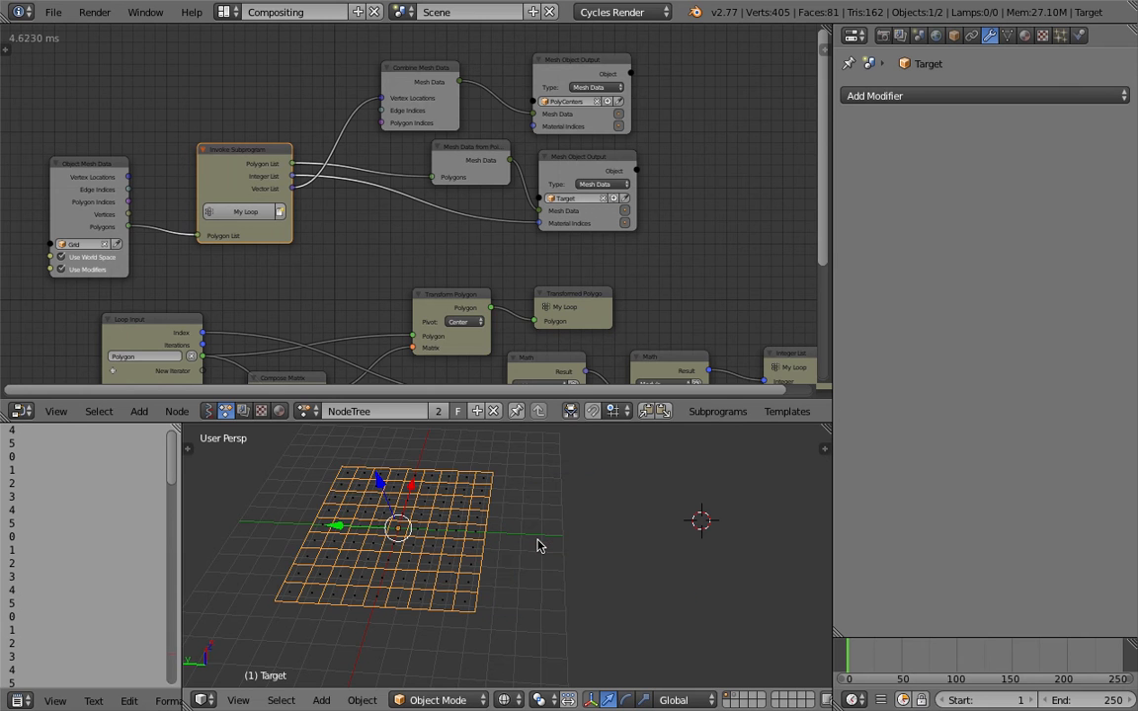
{"action": "middle_click_drag", "start_coordinate": [518, 528], "coordinate": [538, 564], "text": "shift"}
Step: Add a Displace modifier to PolyCenters with its direction set to Z
{"action": "right_click", "coordinate": [552, 539]}
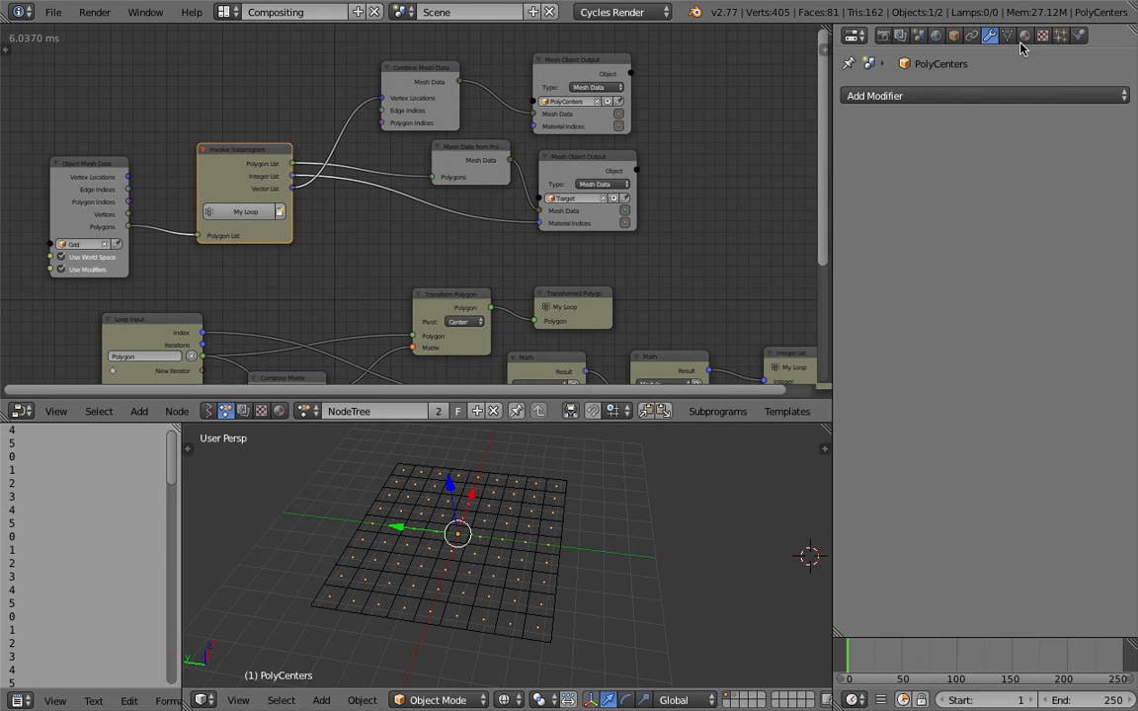
{"action": "left_click", "coordinate": [962, 96]}
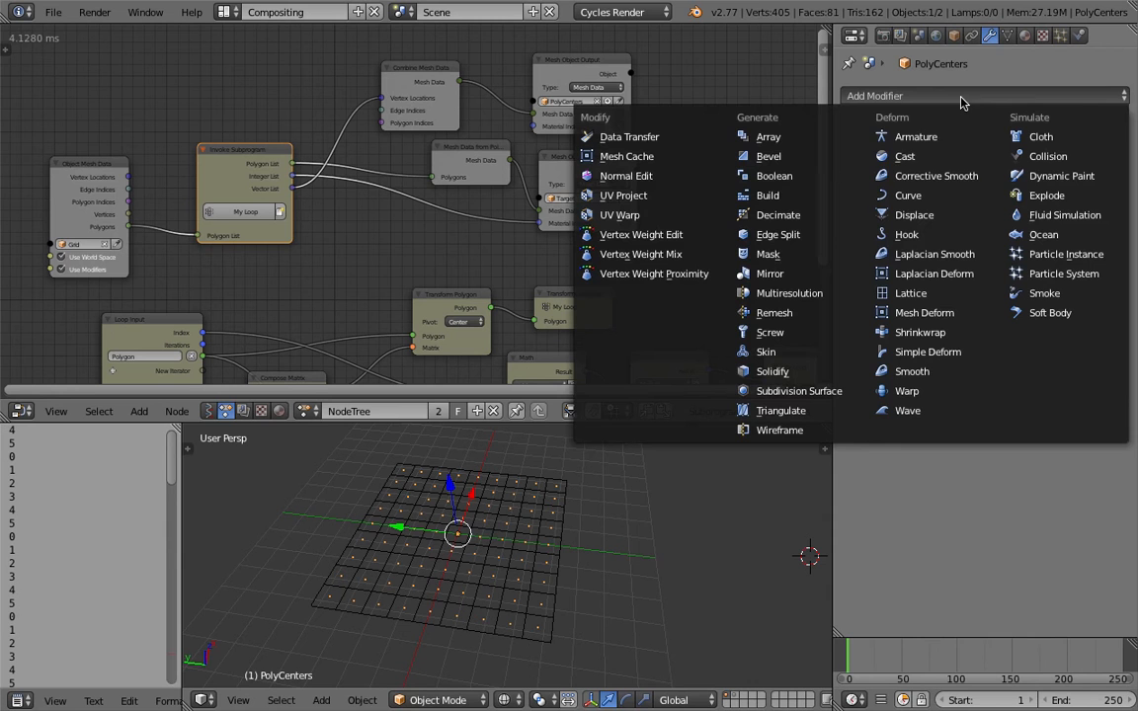
{"action": "left_click", "coordinate": [923, 219]}
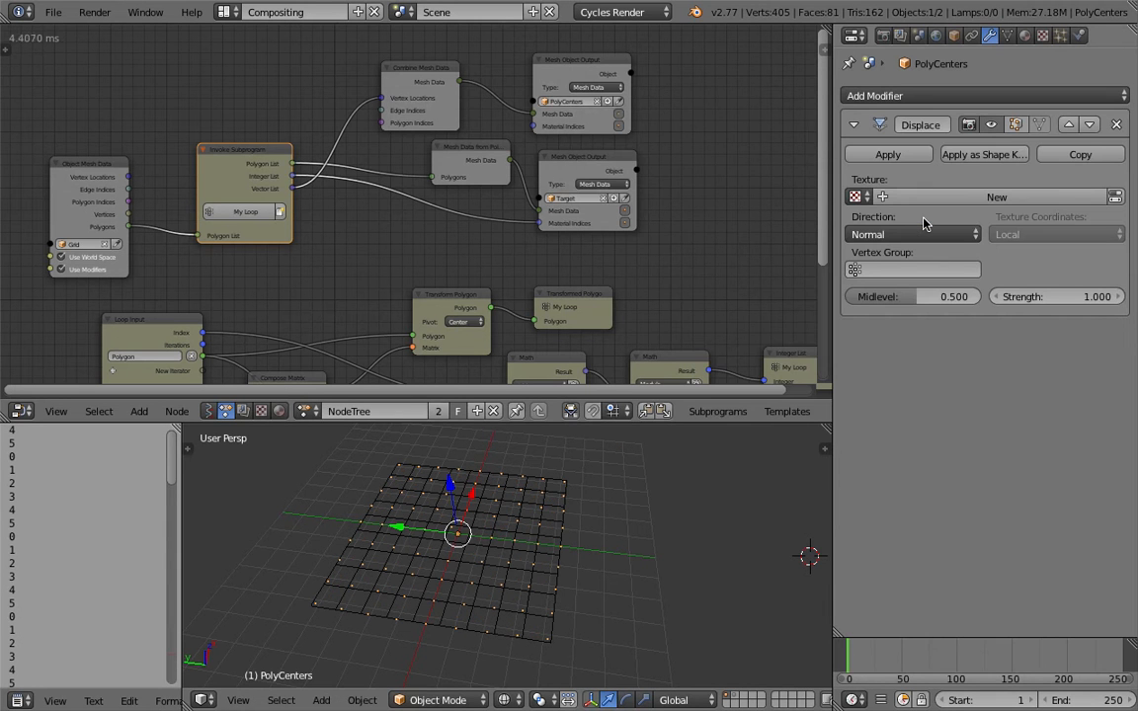
{"action": "left_click", "coordinate": [927, 234]}
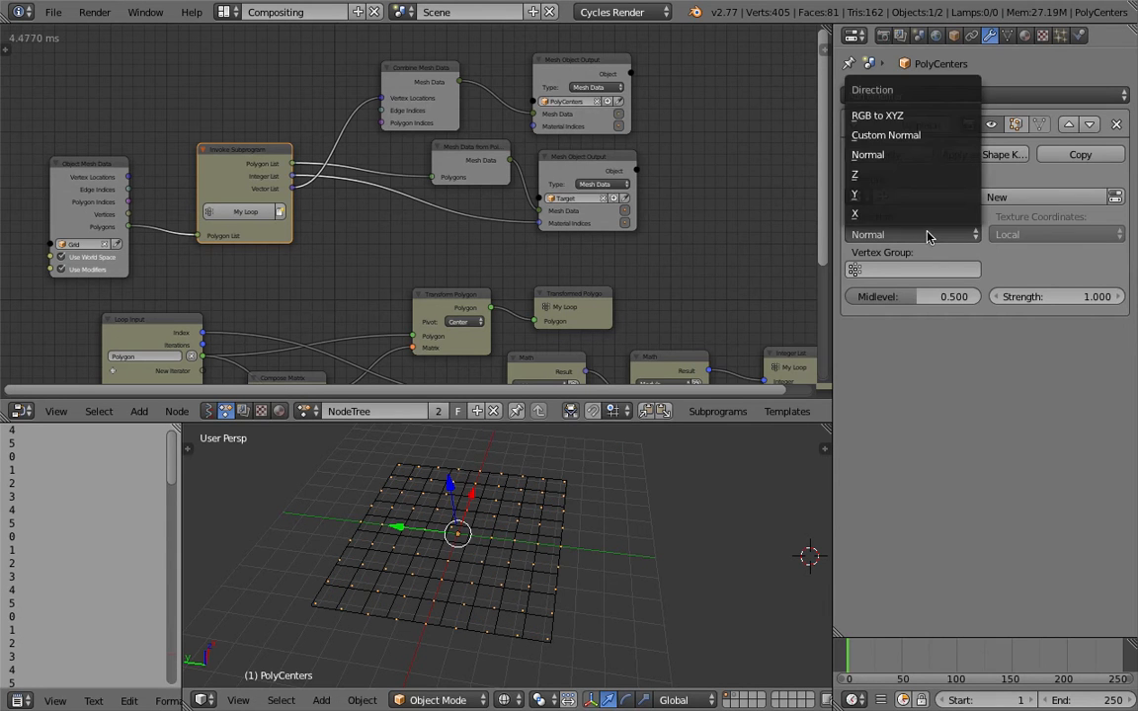
{"action": "left_click", "coordinate": [890, 179]}
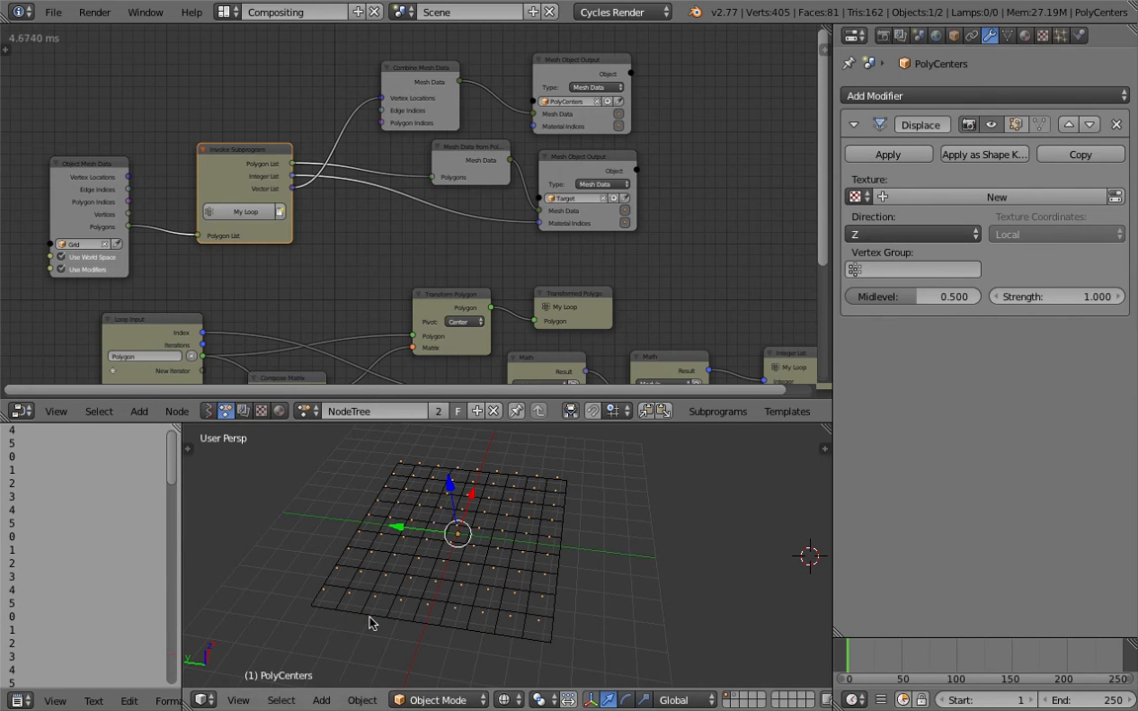
{"action": "mouse_move", "coordinate": [368, 619]}
{"action": "middle_mouse_down"}
{"action": "mouse_move", "coordinate": [378, 575]}
{"action": "mouse_move", "coordinate": [383, 600]}
{"action": "middle_mouse_up"}
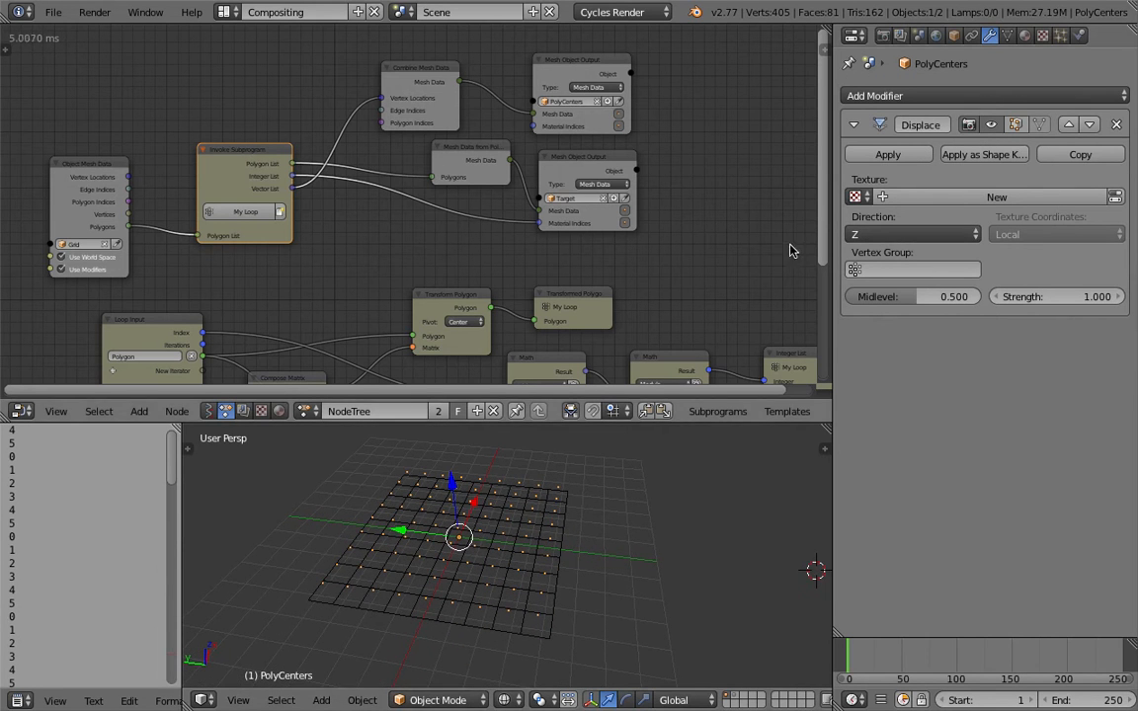
Step: Create a new texture for the Displace modifier and set its type to Clouds
{"action": "left_click", "coordinate": [972, 199]}
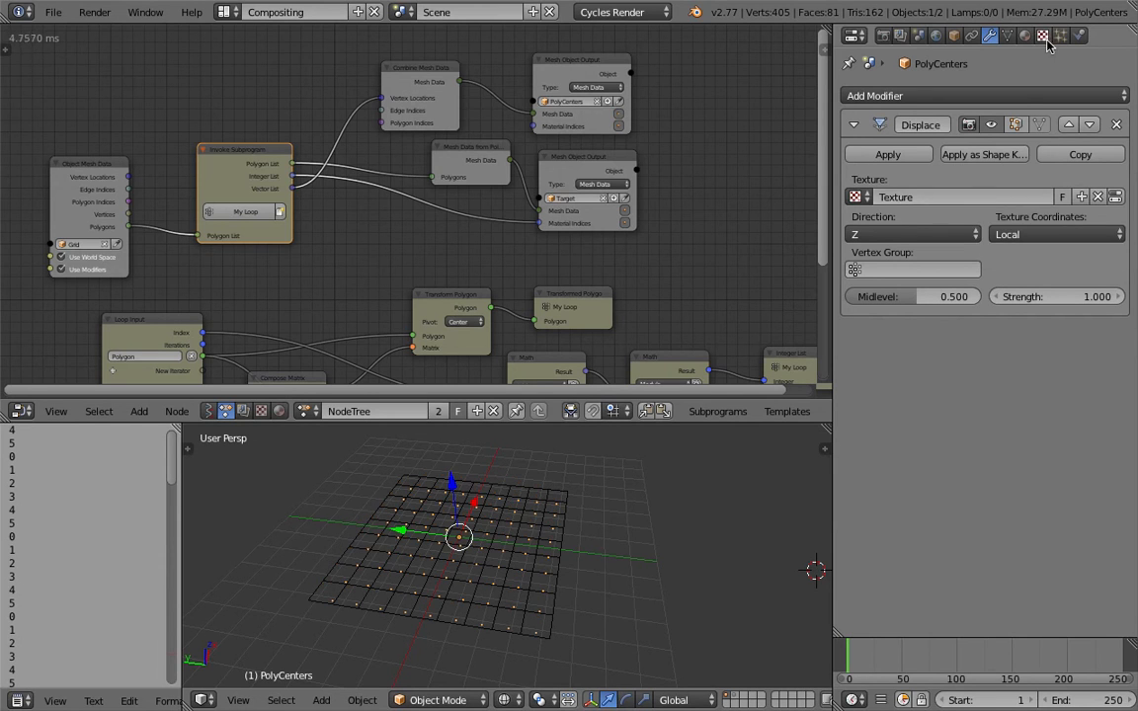
{"action": "left_click", "coordinate": [1042, 35]}
{"action": "left_click", "coordinate": [942, 152]}
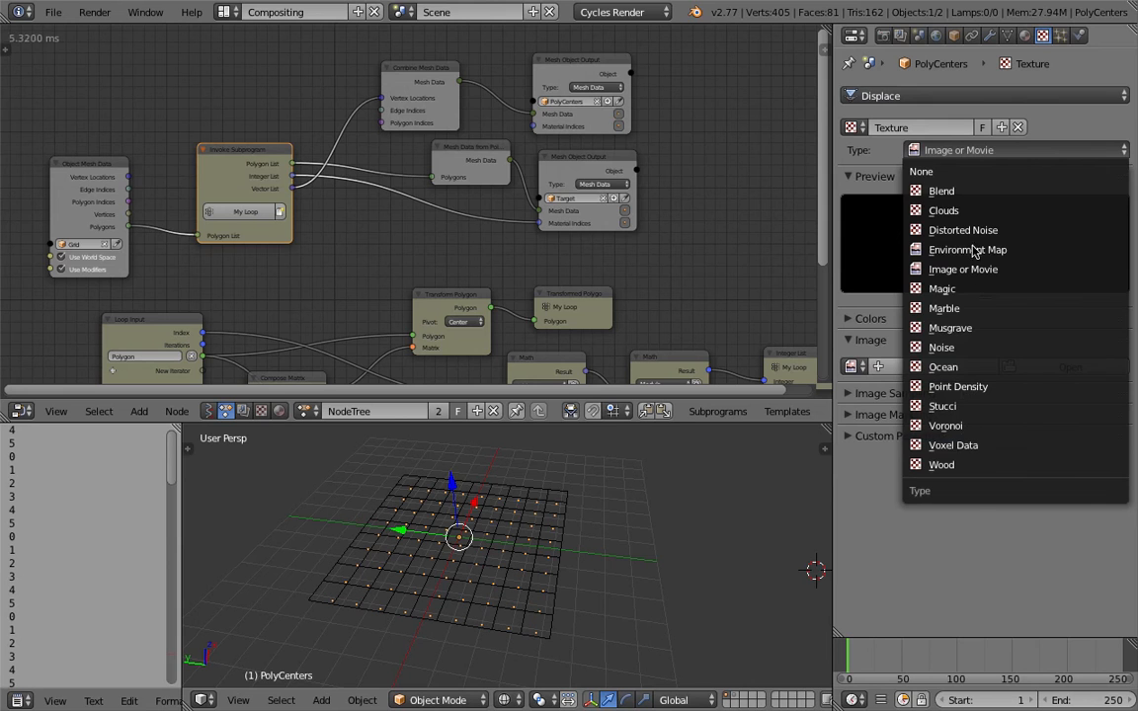
{"action": "left_click", "coordinate": [954, 211]}
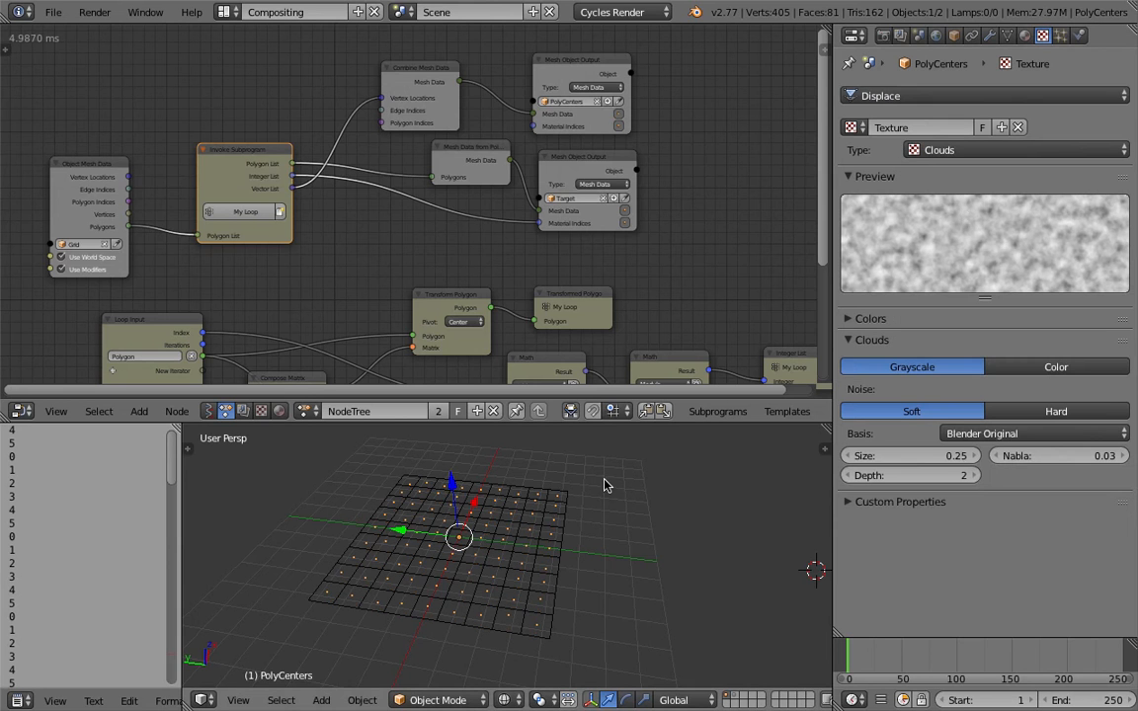
{"action": "middle_click_drag", "start_coordinate": [606, 483], "coordinate": [534, 554]}
{"action": "scroll", "coordinate": [603, 502], "scroll_direction": "up", "scroll_amount": 1}
{"action": "middle_click_drag", "start_coordinate": [456, 587], "coordinate": [479, 588]}
{"action": "scroll", "coordinate": [350, 202], "scroll_direction": "down", "scroll_amount": 1}
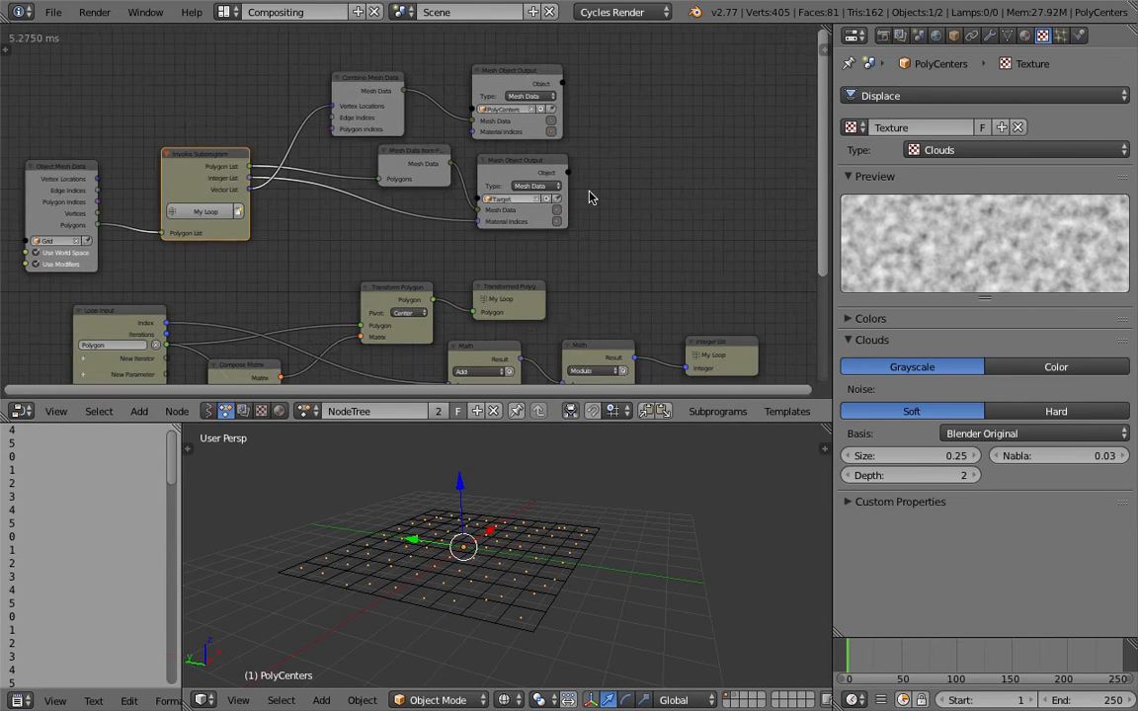
Step: Widen the node editor and move Grid's Object Mesh Data and the Invoke Subprogram nodes up and closer together
{"action": "scroll", "coordinate": [612, 187], "scroll_direction": "down", "scroll_amount": 1}
{"action": "middle_click_drag", "start_coordinate": [662, 168], "coordinate": [592, 154]}
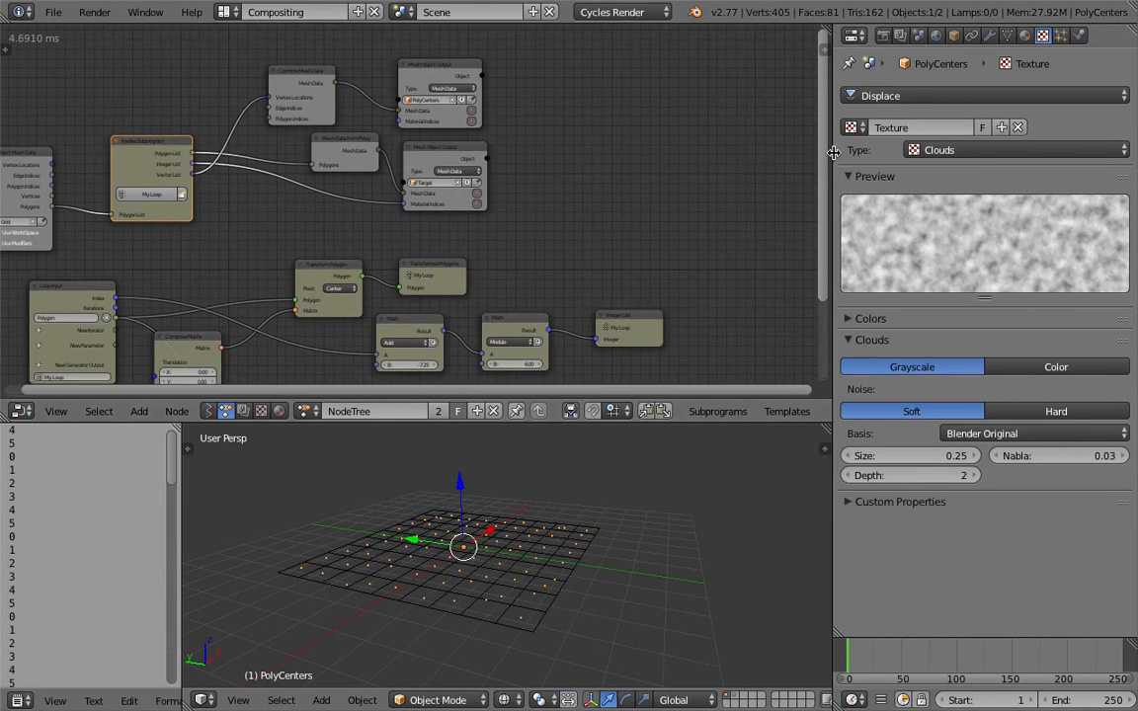
{"action": "left_click_drag", "start_coordinate": [832, 158], "coordinate": [918, 158]}
{"action": "middle_click_drag", "start_coordinate": [598, 156], "coordinate": [623, 144]}
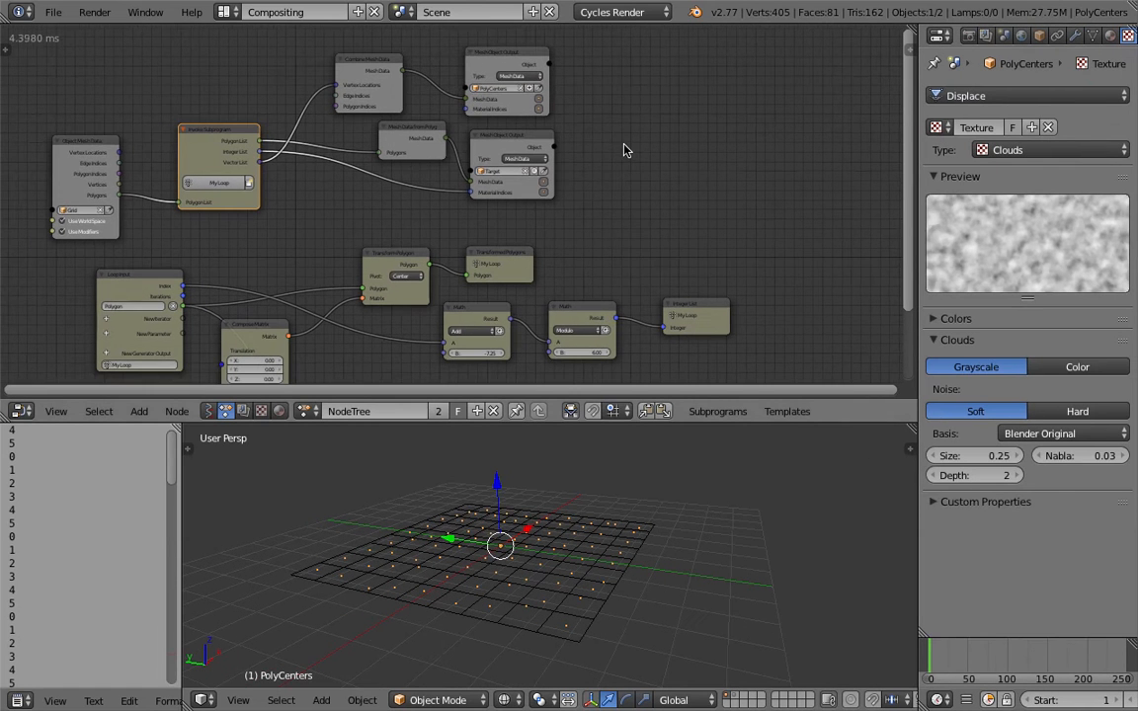
{"action": "left_click_drag", "start_coordinate": [97, 138], "coordinate": [121, 131]}
{"action": "left_click_drag", "start_coordinate": [198, 135], "coordinate": [216, 114]}
{"action": "left_click_drag", "start_coordinate": [143, 130], "coordinate": [169, 112]}
Step: Add an Object Mesh Data node beyond the Mesh Object Output nodes, level with the PolyCenters output
{"action": "mouse_move", "coordinate": [501, 590]}
{"action": "middle_mouse_down"}
{"action": "mouse_move", "coordinate": [569, 528]}
{"action": "mouse_move", "coordinate": [587, 586]}
{"action": "mouse_move", "coordinate": [597, 555]}
{"action": "mouse_move", "coordinate": [609, 564]}
{"action": "mouse_move", "coordinate": [583, 562]}
{"action": "mouse_move", "coordinate": [576, 537]}
{"action": "mouse_move", "coordinate": [619, 543]}
{"action": "mouse_move", "coordinate": [565, 547]}
{"action": "mouse_move", "coordinate": [511, 504]}
{"action": "mouse_move", "coordinate": [592, 541]}
{"action": "mouse_move", "coordinate": [513, 546]}
{"action": "mouse_move", "coordinate": [488, 526]}
{"action": "mouse_move", "coordinate": [464, 529]}
{"action": "mouse_move", "coordinate": [482, 583]}
{"action": "middle_mouse_up"}
{"action": "middle_click_drag", "start_coordinate": [681, 140], "coordinate": [646, 152]}
{"action": "key", "text": "shift+a"}
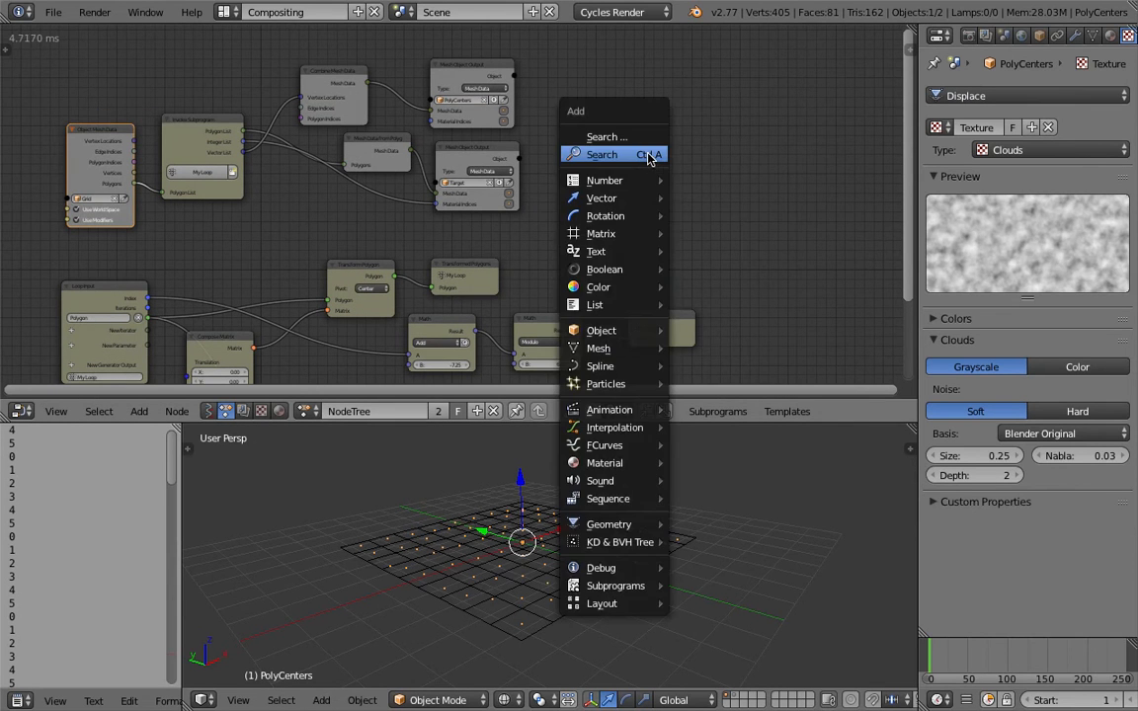
{"action": "left_click", "coordinate": [649, 155]}
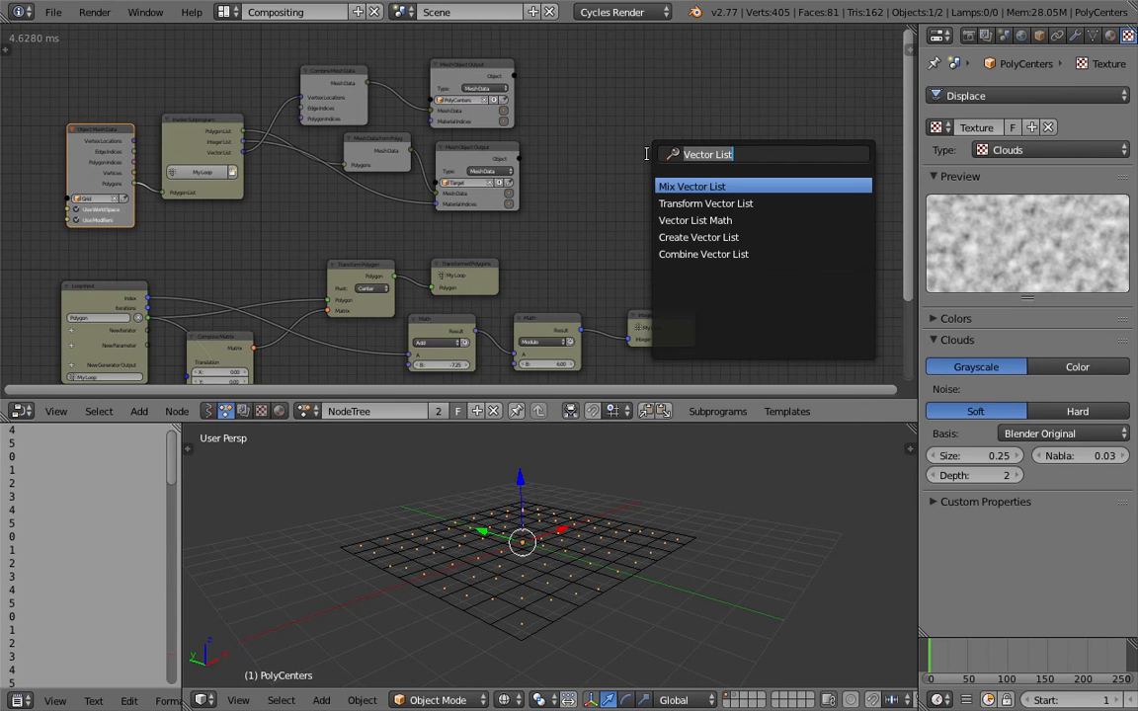
{"action": "type", "text": "object mes"}
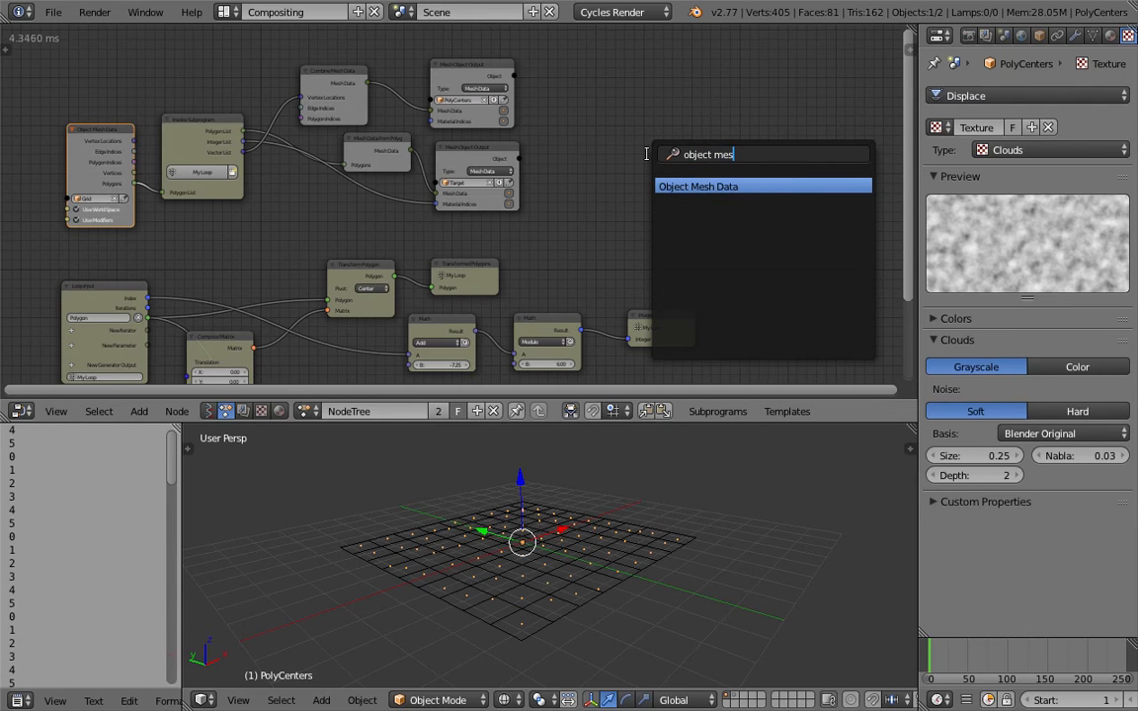
{"action": "key", "text": "Return"}
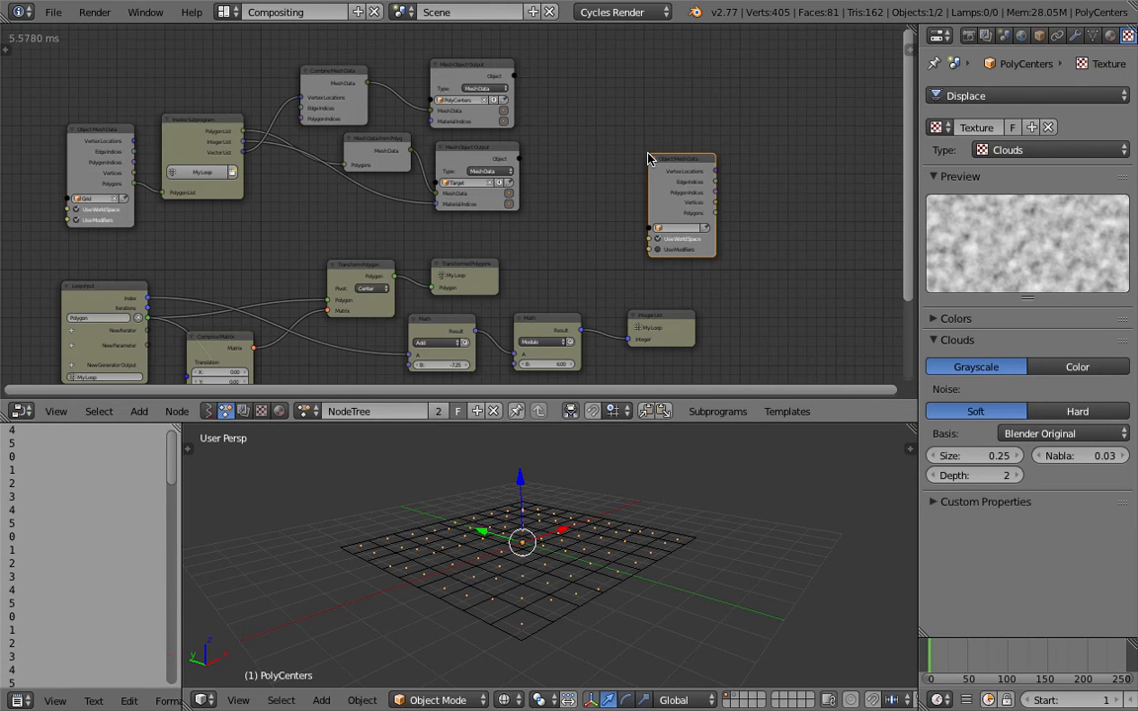
{"action": "left_click", "coordinate": [661, 76]}
{"action": "middle_click_drag", "start_coordinate": [661, 76], "coordinate": [548, 86]}
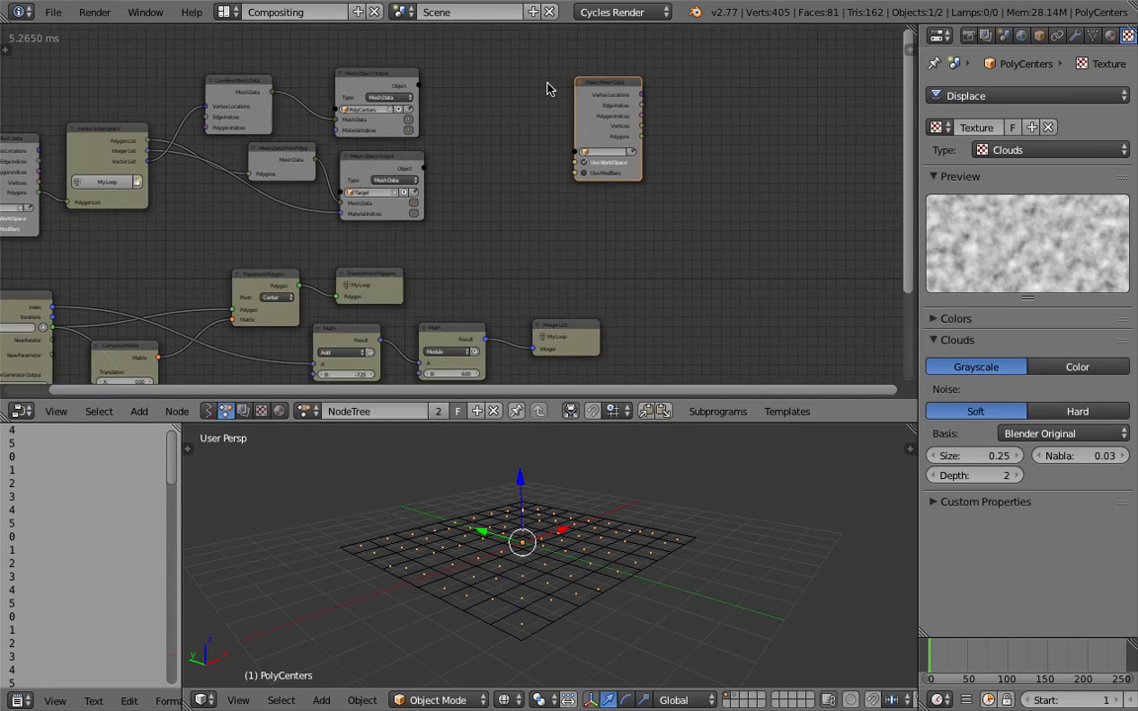
{"action": "scroll", "coordinate": [618, 88], "scroll_direction": "up", "scroll_amount": 3}
{"action": "scroll", "coordinate": [689, 103], "scroll_direction": "down", "scroll_amount": 1}
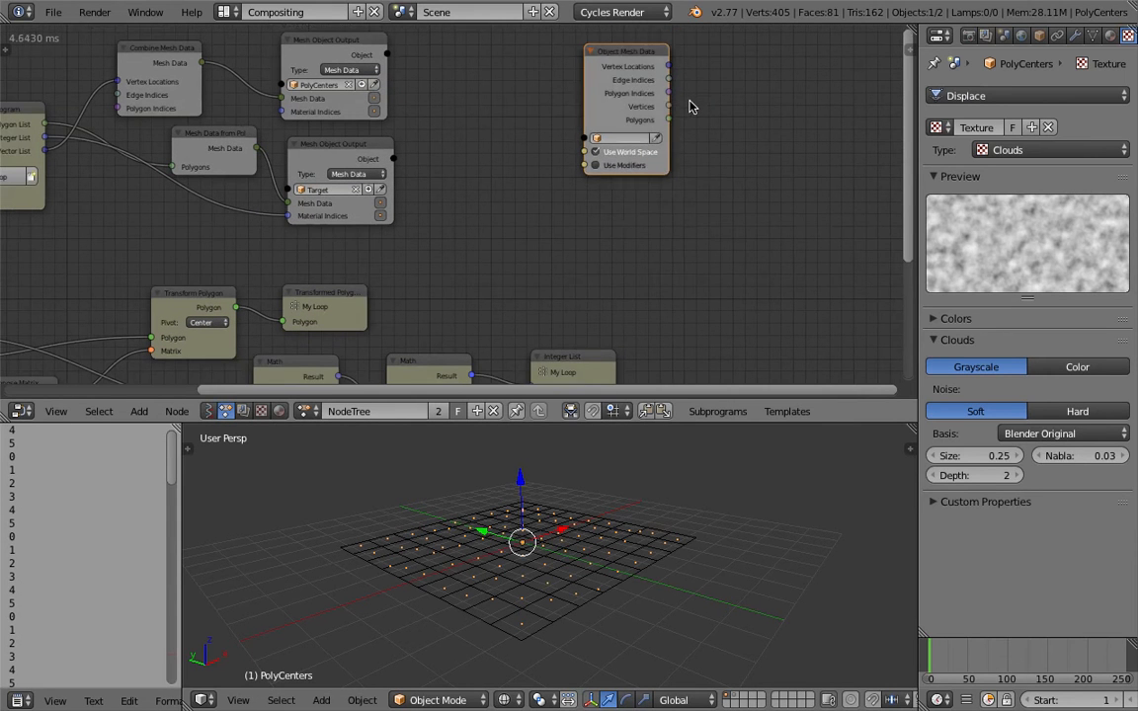
Step: Duplicate the new Object Mesh Data node below the original and enable Use Modifiers on the copy
{"action": "key", "text": "shift+d"}
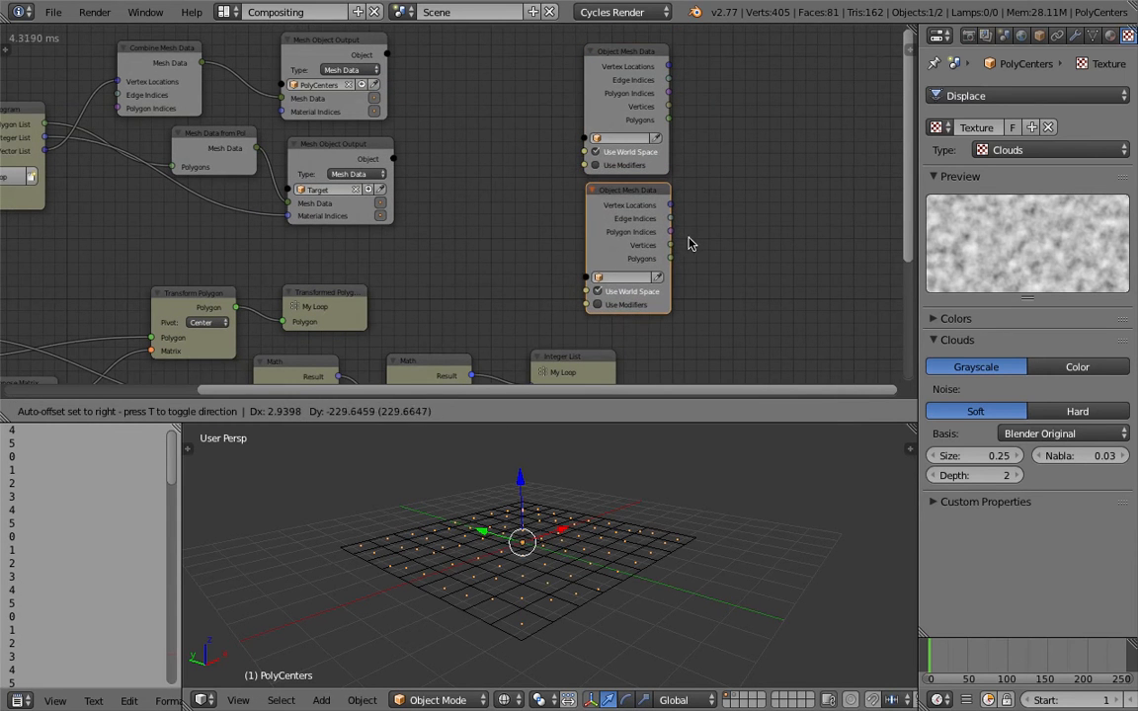
{"action": "left_click", "coordinate": [697, 228]}
{"action": "scroll", "coordinate": [697, 219], "scroll_direction": "up", "scroll_amount": 1}
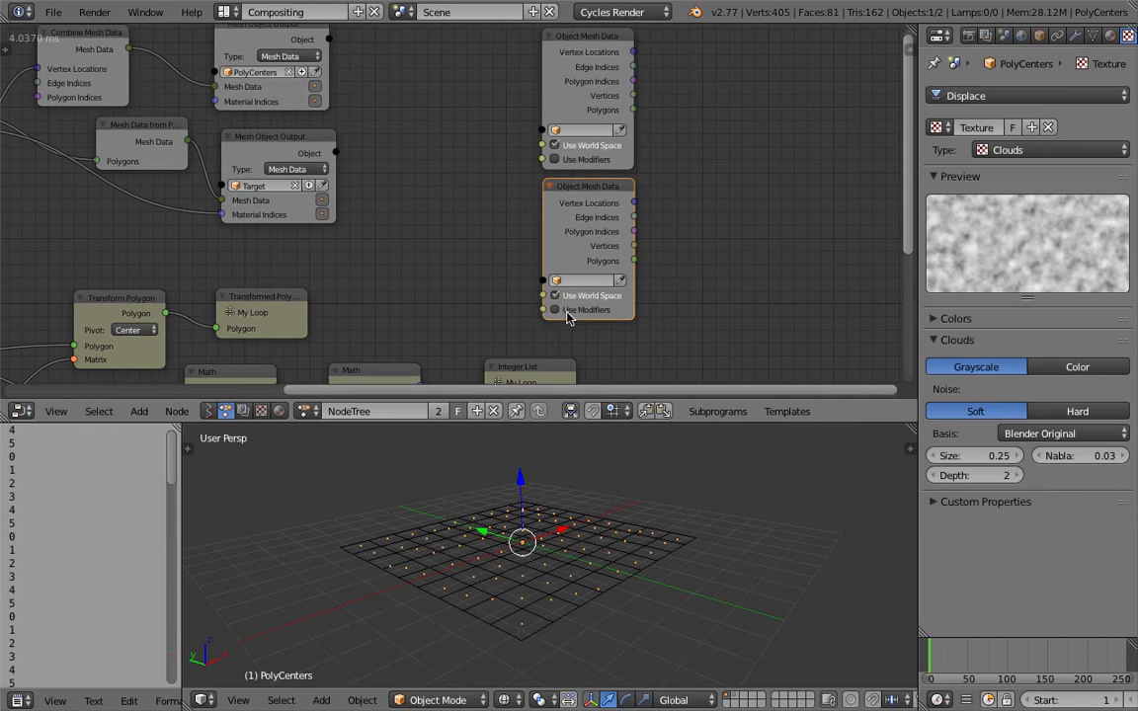
{"action": "left_click", "coordinate": [582, 312]}
Step: Move both new Object Mesh Data nodes farther away from the Mesh Object Output nodes
{"action": "middle_click_drag", "start_coordinate": [655, 320], "coordinate": [647, 325]}
{"action": "left_click", "coordinate": [619, 42]}
{"action": "left_click_drag", "start_coordinate": [619, 43], "coordinate": [681, 36]}
{"action": "left_click", "coordinate": [614, 193]}
{"action": "left_click_drag", "start_coordinate": [614, 192], "coordinate": [668, 195]}
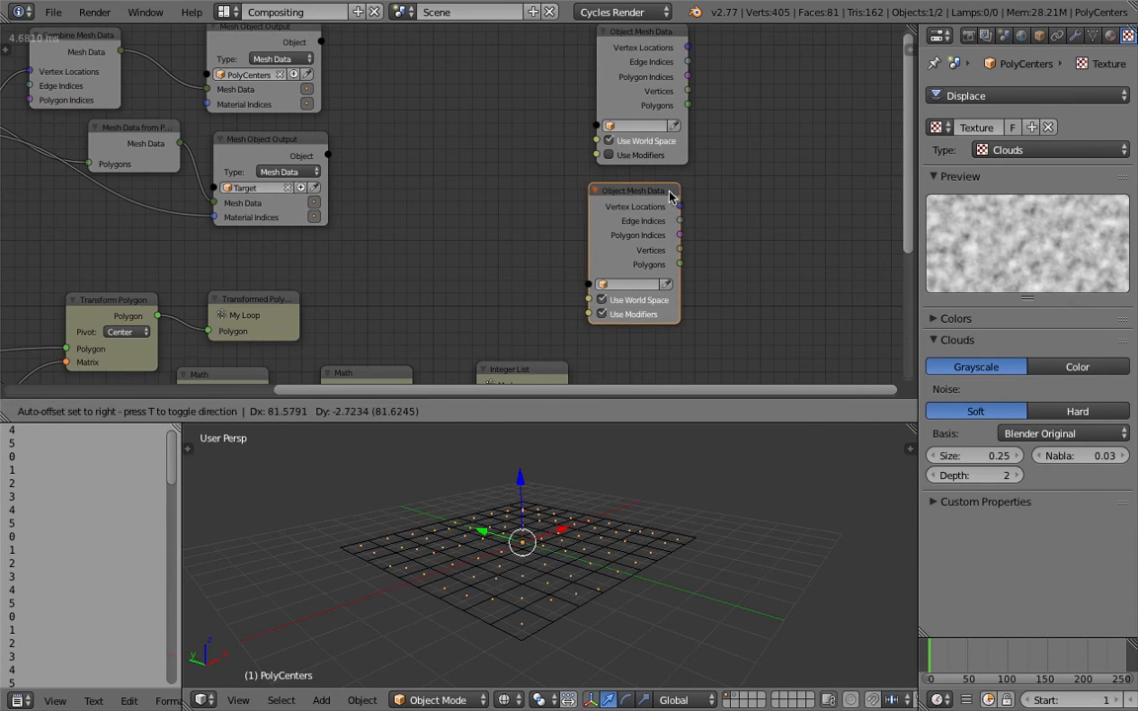
Step: Add an Object Input node between the Mesh Object Output nodes and the two new Object Mesh Data nodes
{"action": "key", "text": "shift+a"}
{"action": "left_click", "coordinate": [487, 131]}
{"action": "type", "text": "objec"}
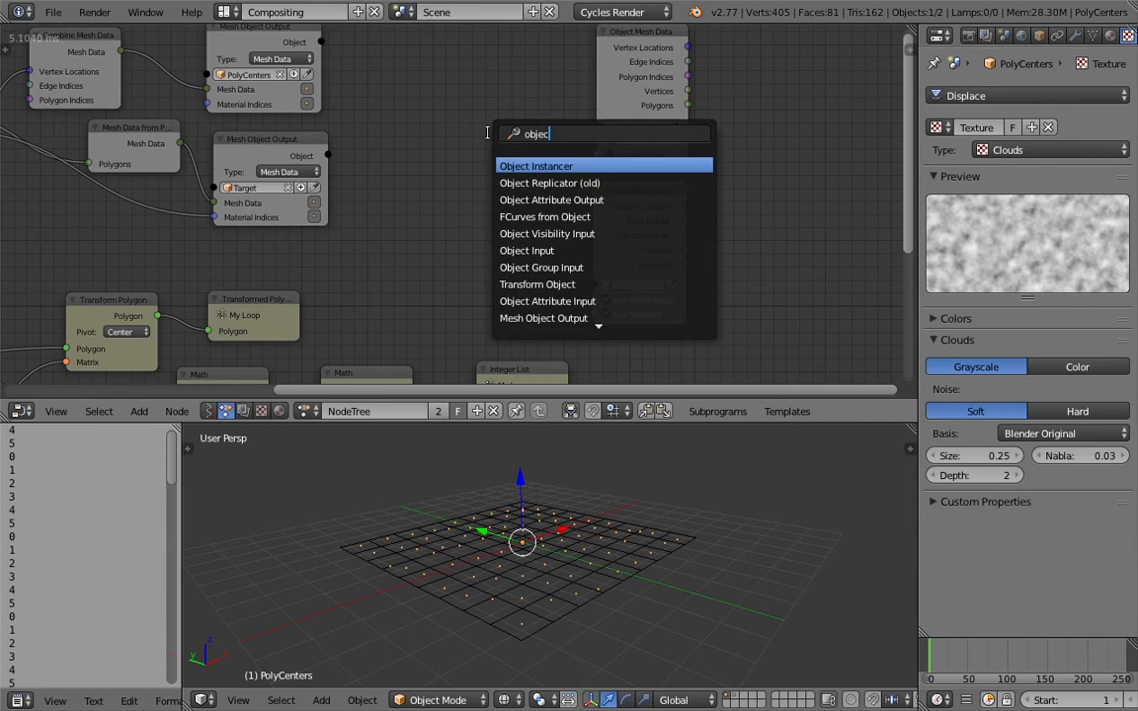
{"action": "type", "text": "t in"}
{"action": "key", "text": "Down"}
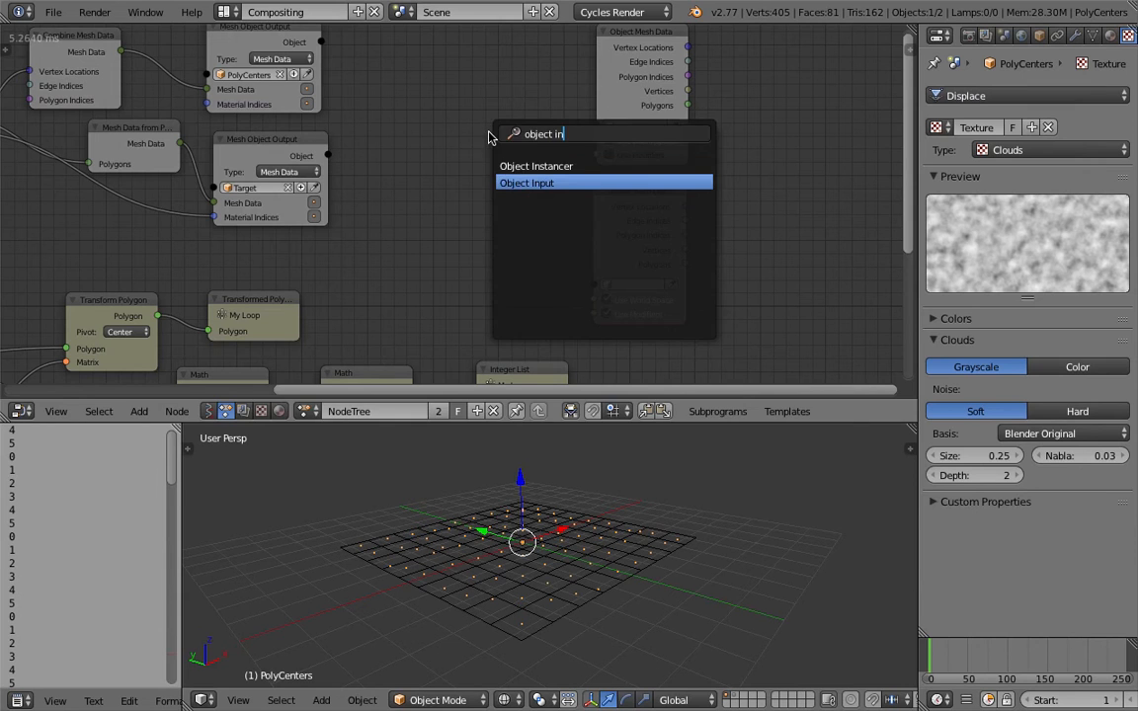
{"action": "key", "text": "Return"}
{"action": "left_click", "coordinate": [450, 149]}
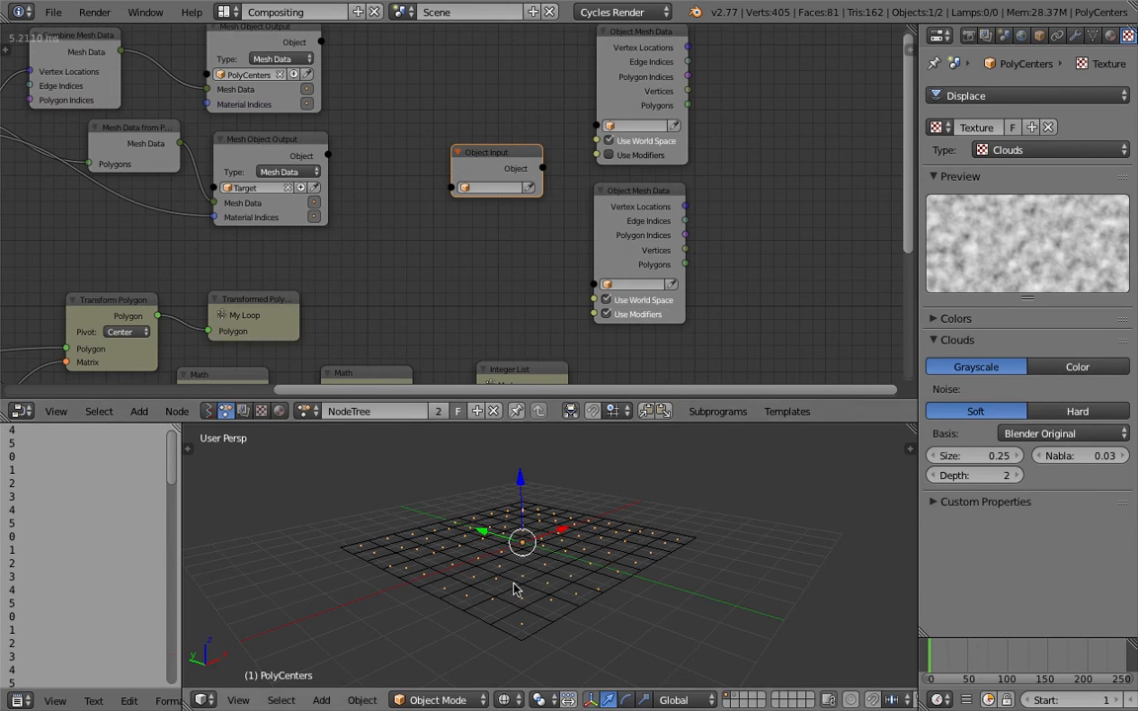
Step: Assign PolyCenters to the Object Input node and link its Object output to both new Object Mesh Data nodes
{"action": "left_click", "coordinate": [529, 187]}
{"action": "left_click_drag", "start_coordinate": [543, 168], "coordinate": [596, 127]}
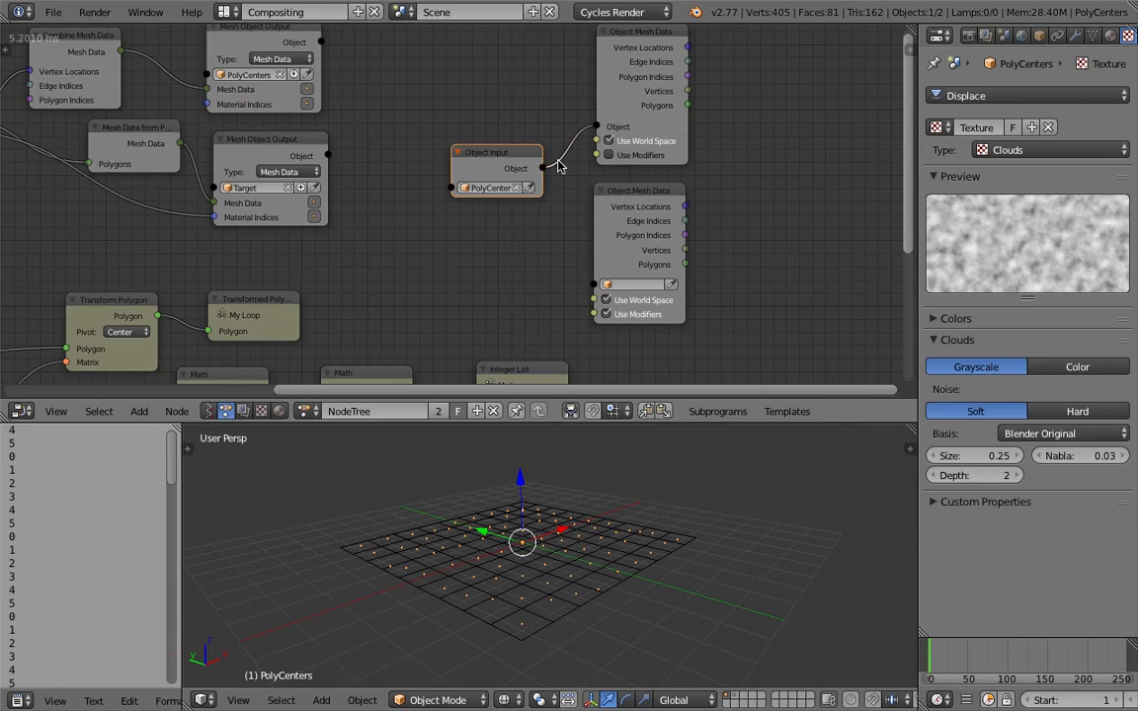
{"action": "left_click_drag", "start_coordinate": [543, 168], "coordinate": [595, 284]}
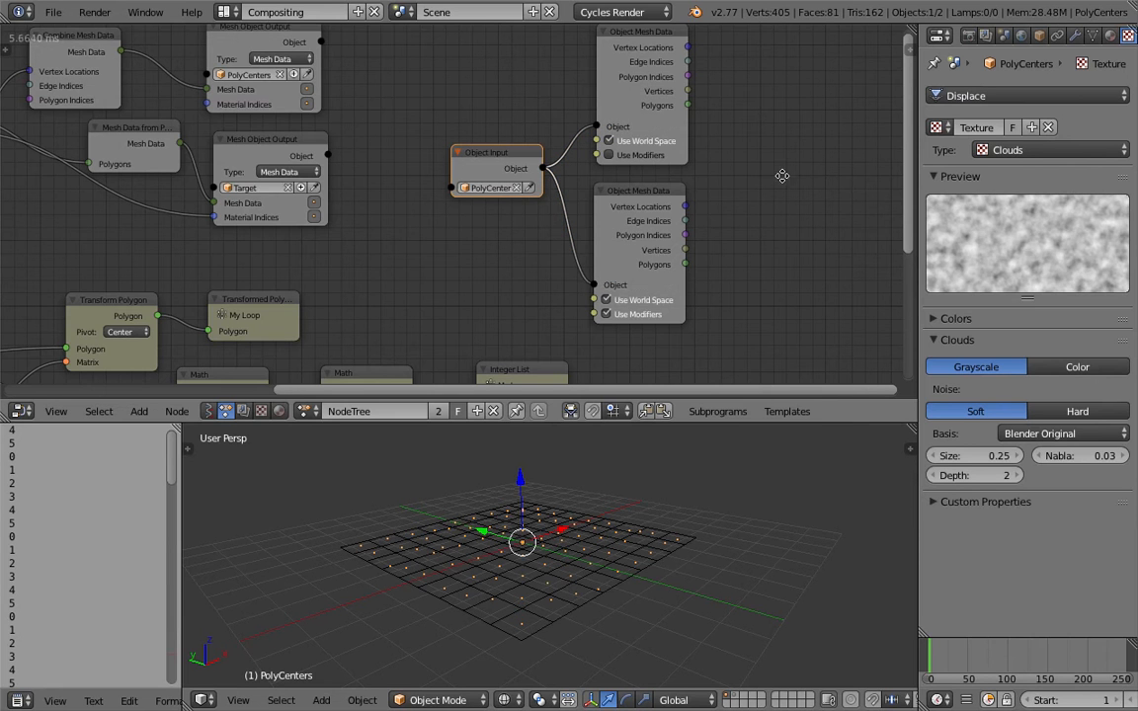
Step: Create a loop through Vertex Locations from the Object Mesh Data node without modifiers, placing its Loop Input beside the two mesh data nodes
{"action": "middle_click_drag", "start_coordinate": [783, 177], "coordinate": [600, 186]}
{"action": "left_click", "coordinate": [472, 48]}
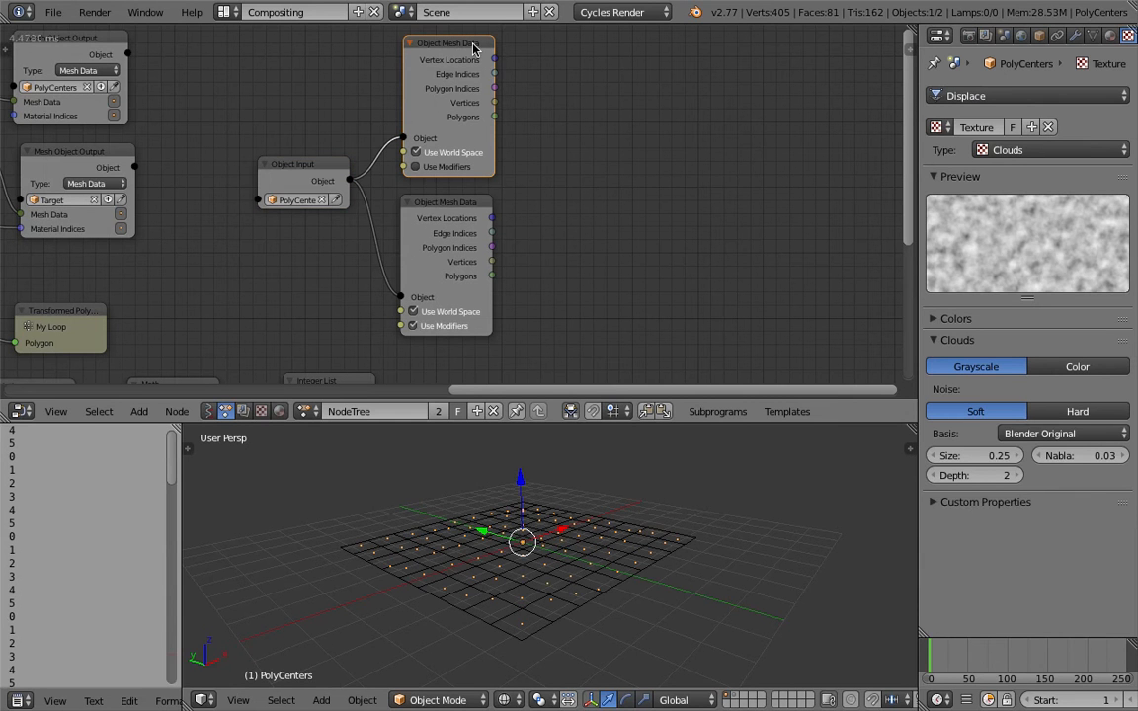
{"action": "key", "text": "e"}
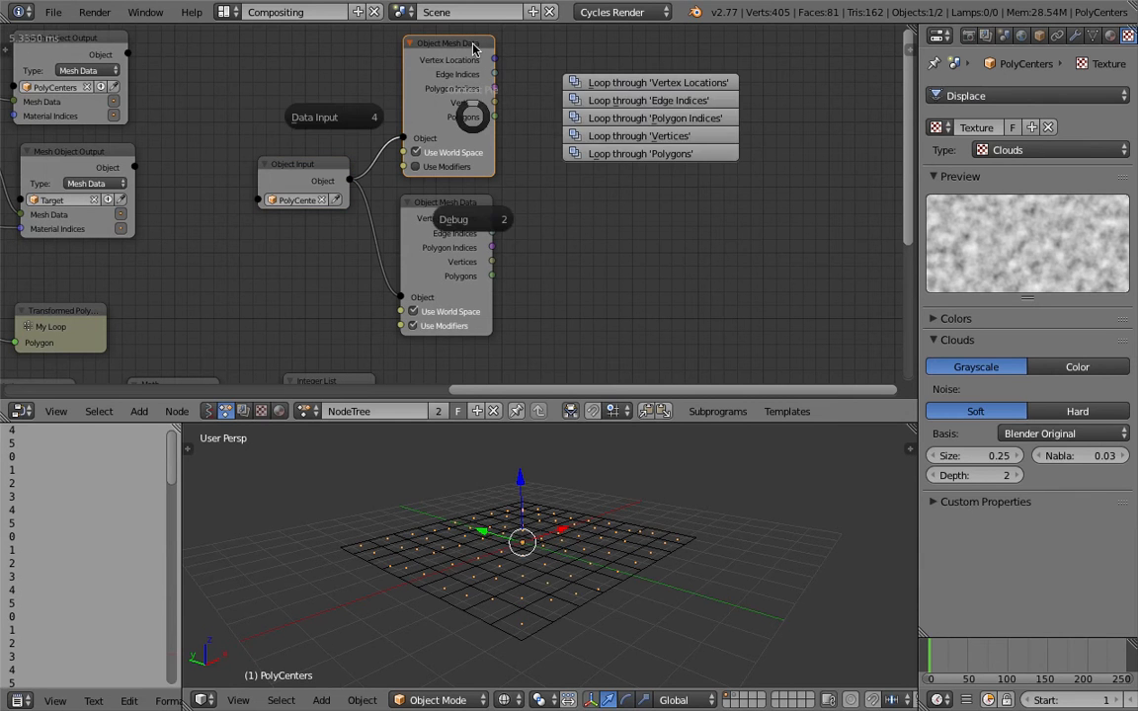
{"action": "left_click", "coordinate": [598, 83]}
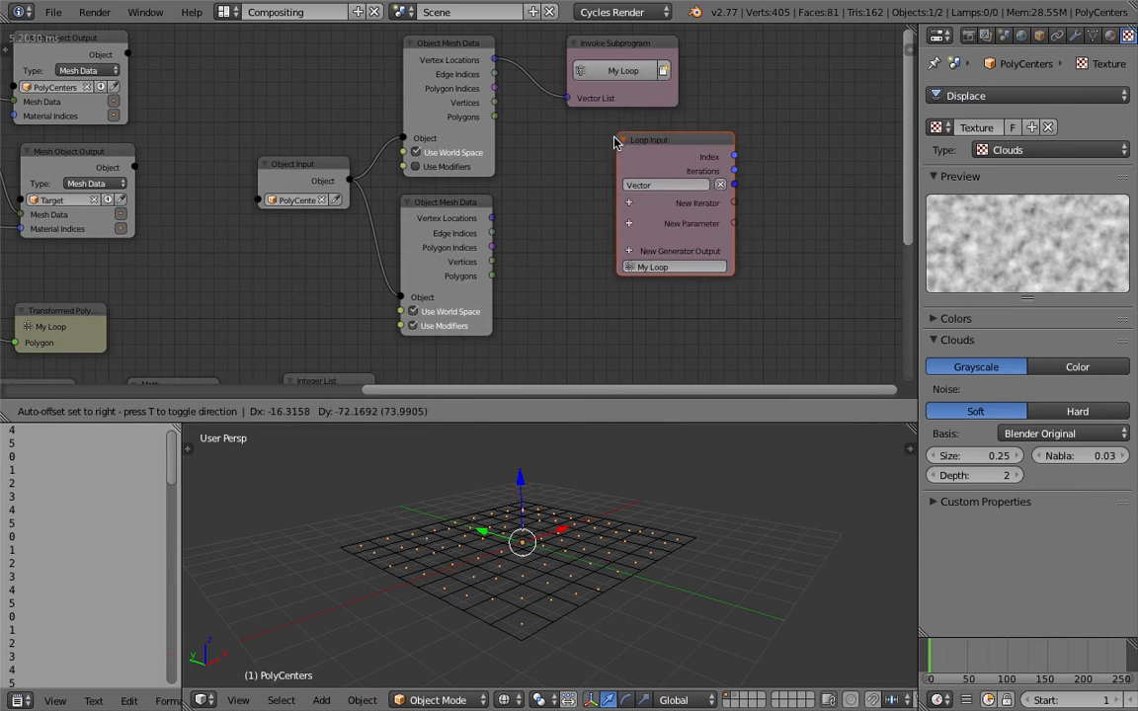
{"action": "left_click", "coordinate": [616, 148]}
{"action": "middle_click_drag", "start_coordinate": [663, 129], "coordinate": [541, 153]}
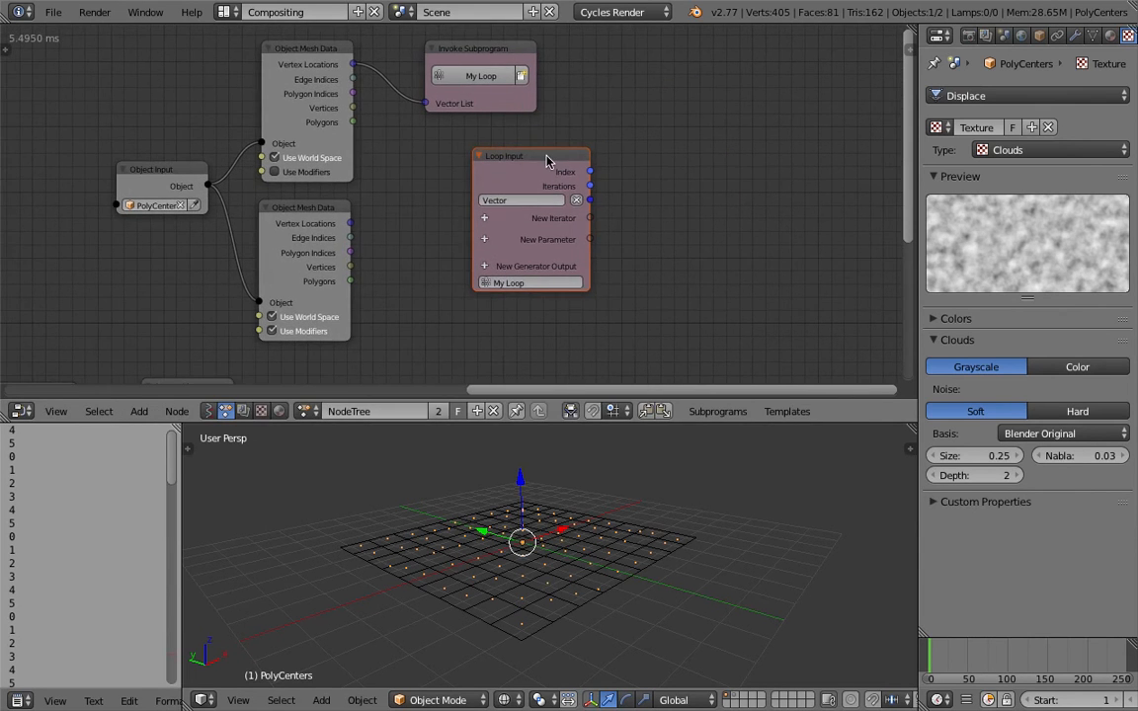
{"action": "left_click_drag", "start_coordinate": [543, 156], "coordinate": [613, 186]}
Step: Rename the Loop Input's Vector iterator to Vector BEFORE
{"action": "left_click", "coordinate": [600, 197]}
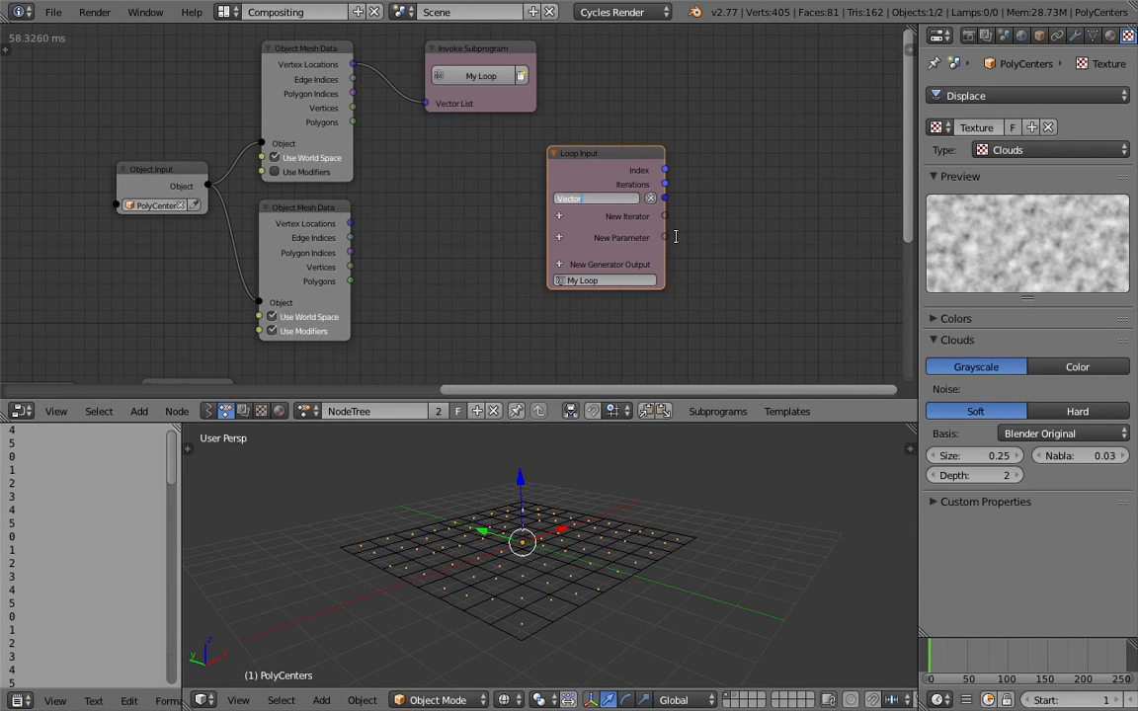
{"action": "type", "text": "BEFORE"}
{"action": "key", "text": "Return"}
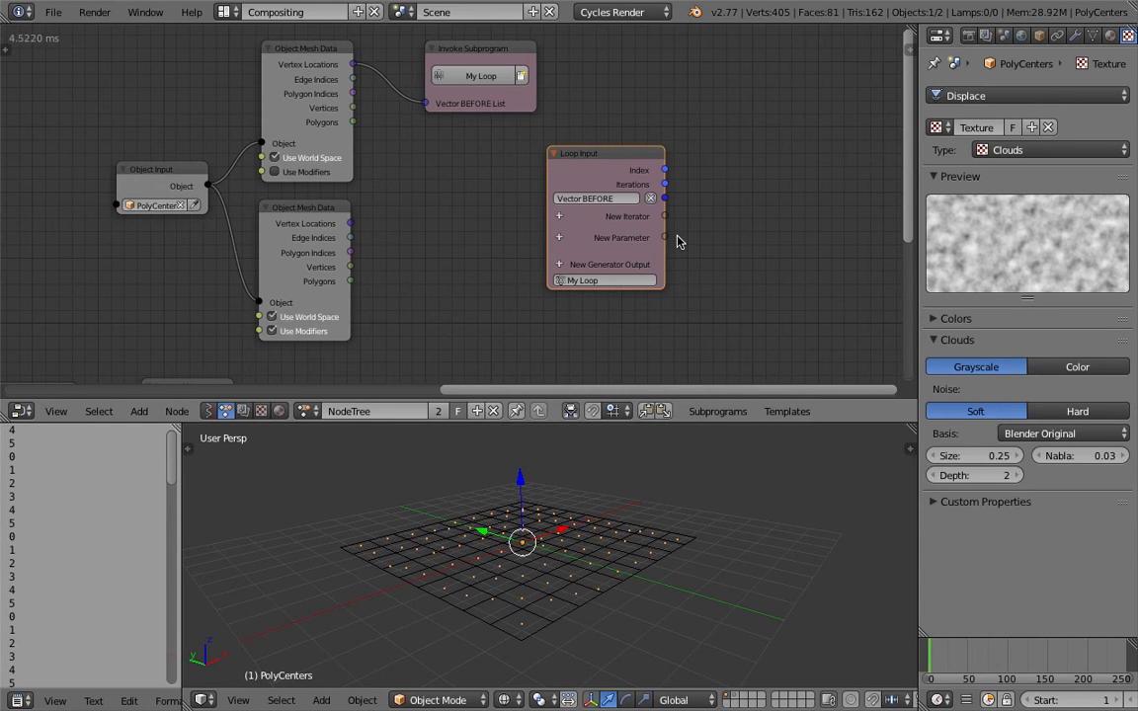
Step: Add a second Vector iterator to the Loop Input and name it Vector AFTER
{"action": "left_click", "coordinate": [559, 217]}
{"action": "type", "text": "vec"}
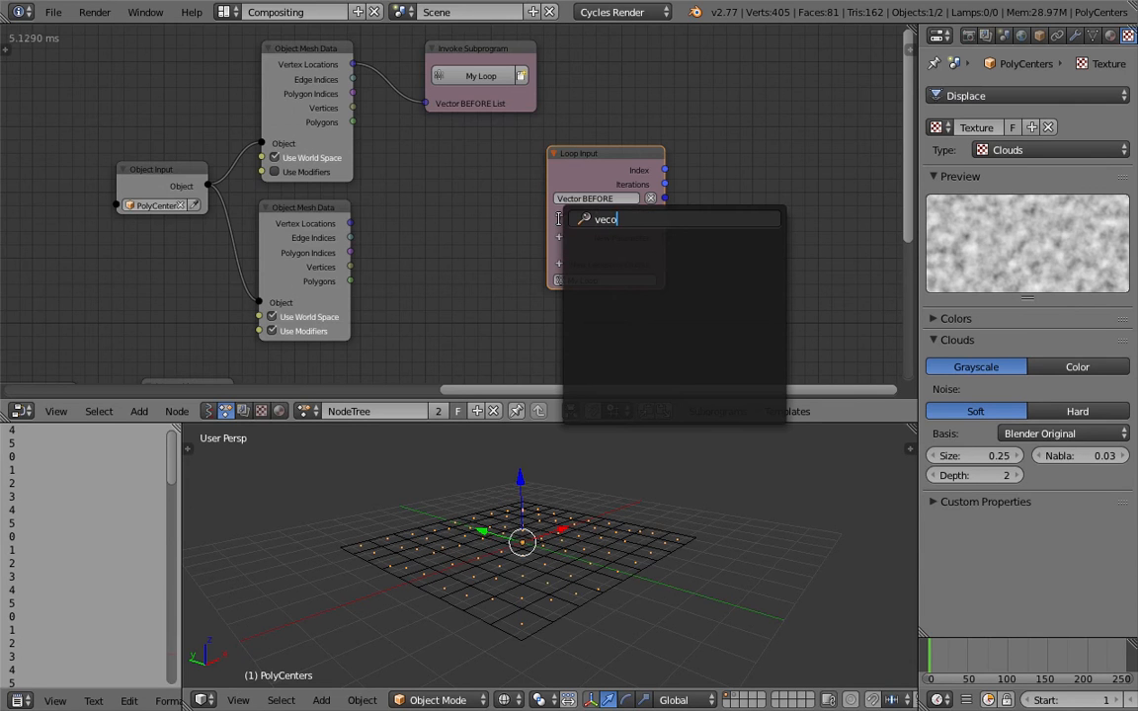
{"action": "key", "text": "Return"}
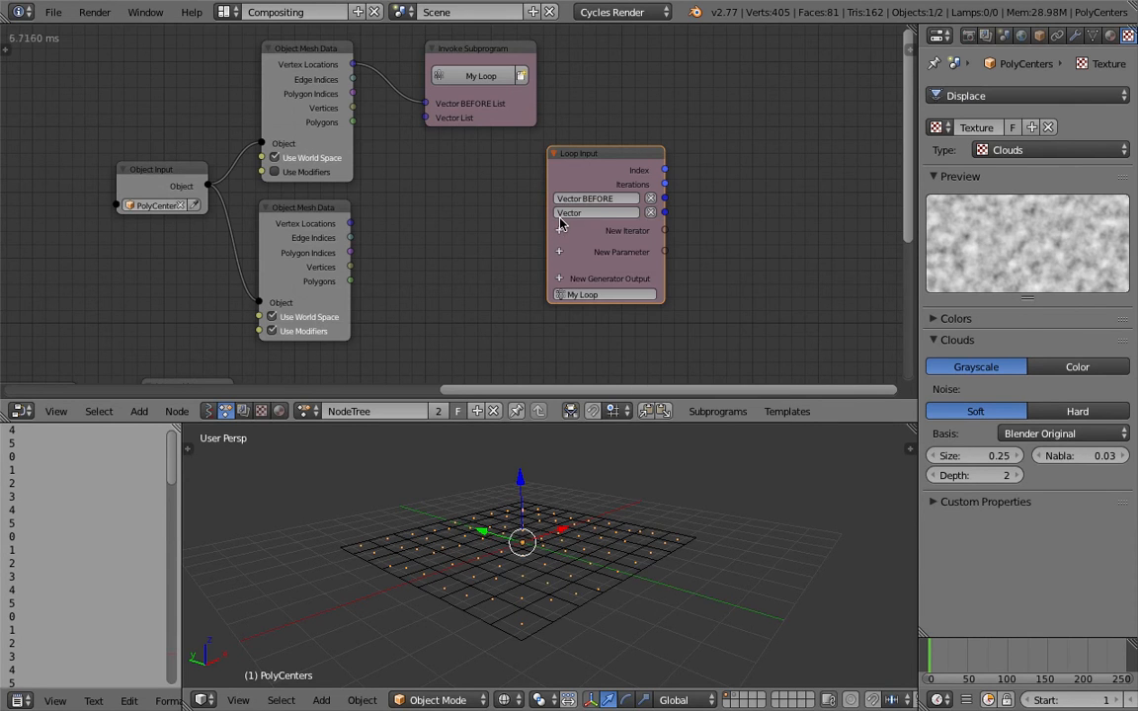
{"action": "double_click", "coordinate": [611, 213]}
{"action": "type", "text": "Vector AFTER"}
{"action": "key", "text": "Return"}
Step: Save over AN_mosaic_advanced_002.blend, and save the project again under an incremented file name
{"action": "middle_click_drag", "start_coordinate": [693, 186], "coordinate": [589, 185]}
{"action": "key", "text": "ctrl+s"}
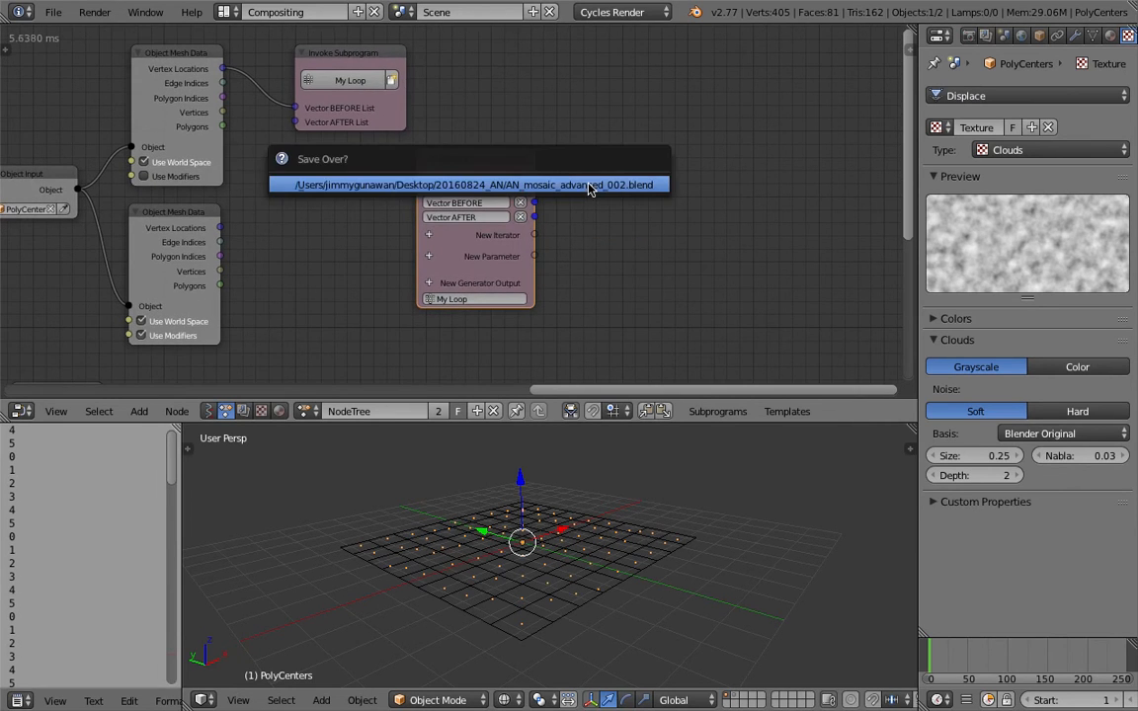
{"action": "left_click", "coordinate": [589, 186]}
{"action": "left_click", "coordinate": [52, 12]}
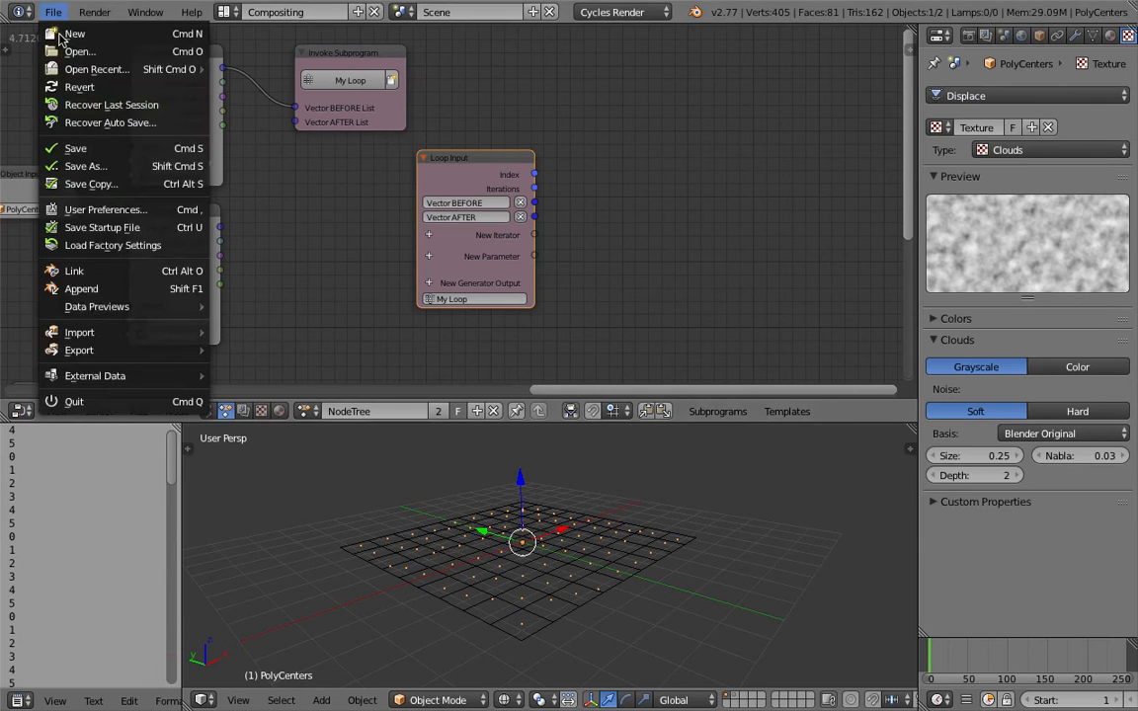
{"action": "left_click", "coordinate": [86, 166]}
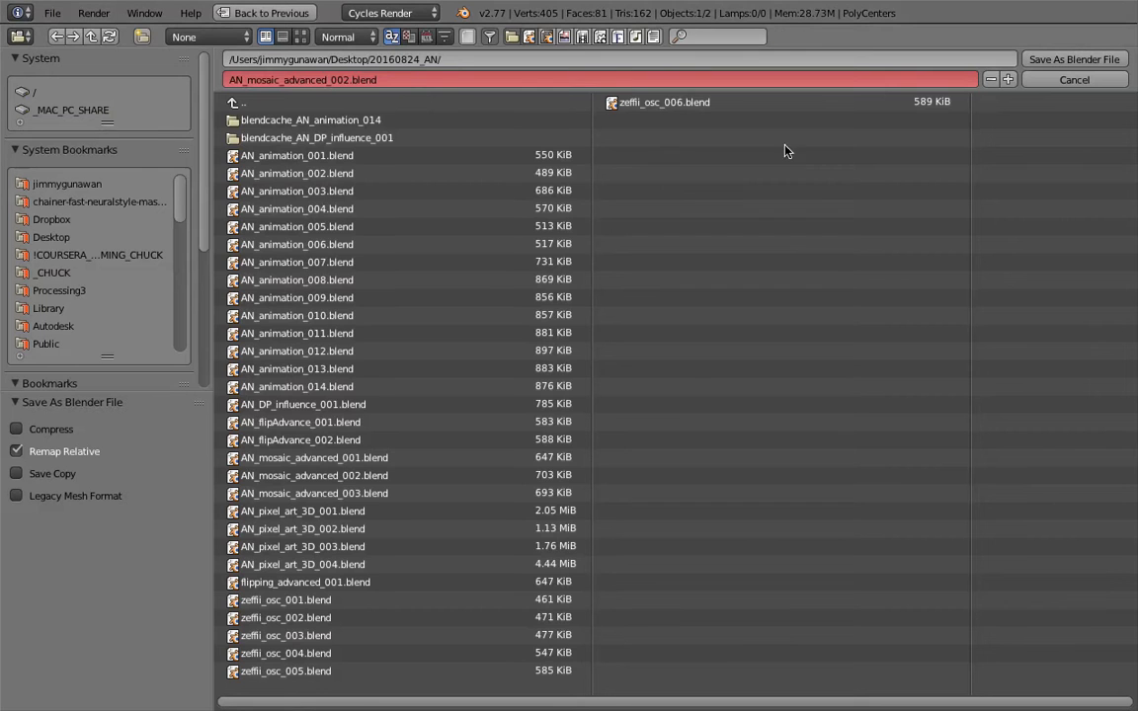
{"action": "left_click", "coordinate": [1009, 78]}
{"action": "left_click", "coordinate": [1045, 61]}
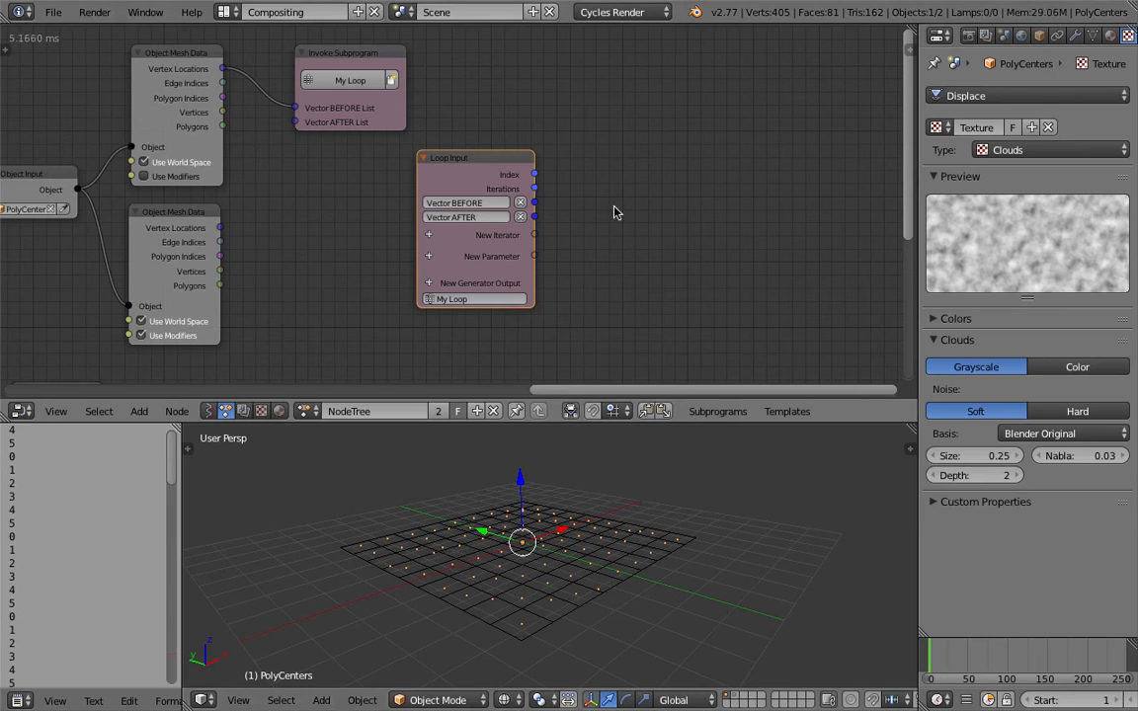
Step: Add a Vector Distance node beside the Loop Input node
{"action": "middle_click_drag", "start_coordinate": [589, 210], "coordinate": [555, 208]}
{"action": "key", "text": "shift+a"}
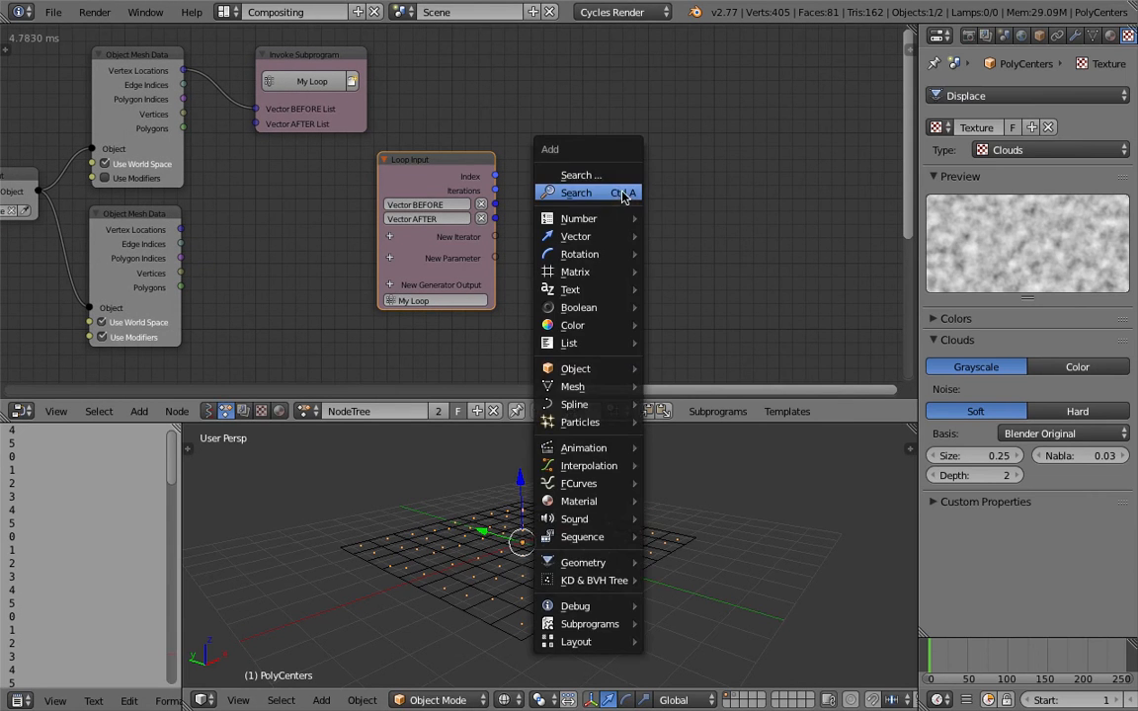
{"action": "left_click", "coordinate": [622, 192]}
{"action": "type", "text": "vector"}
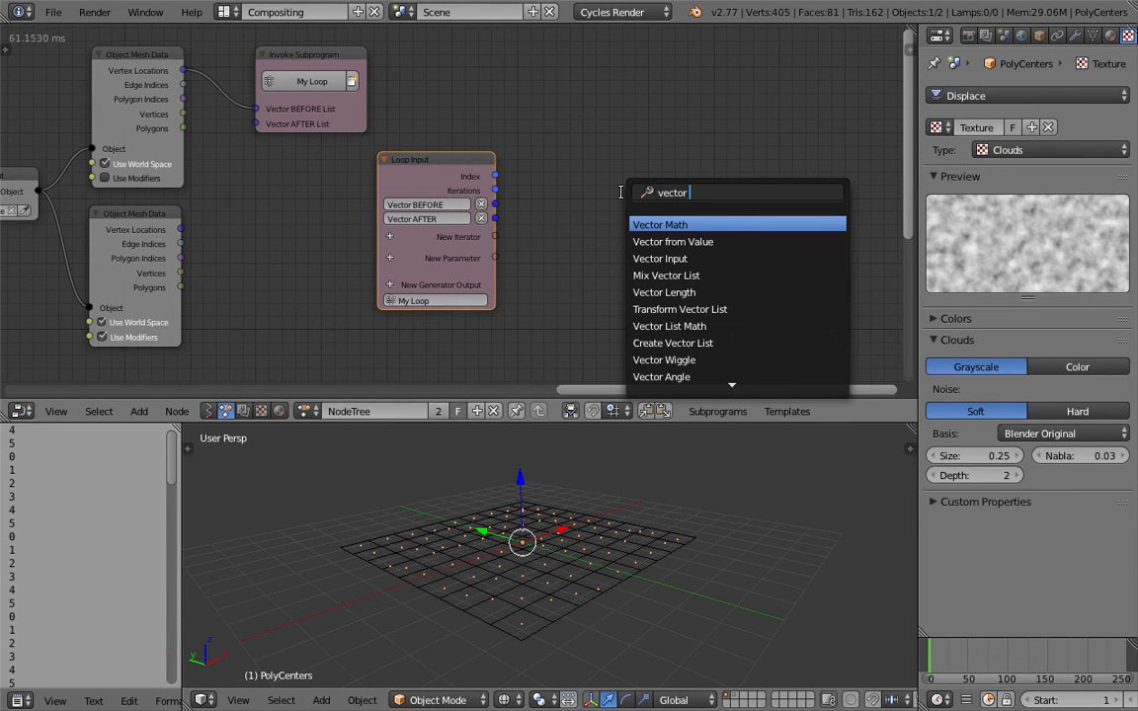
{"action": "type", "text": " dis"}
{"action": "key", "text": "Return"}
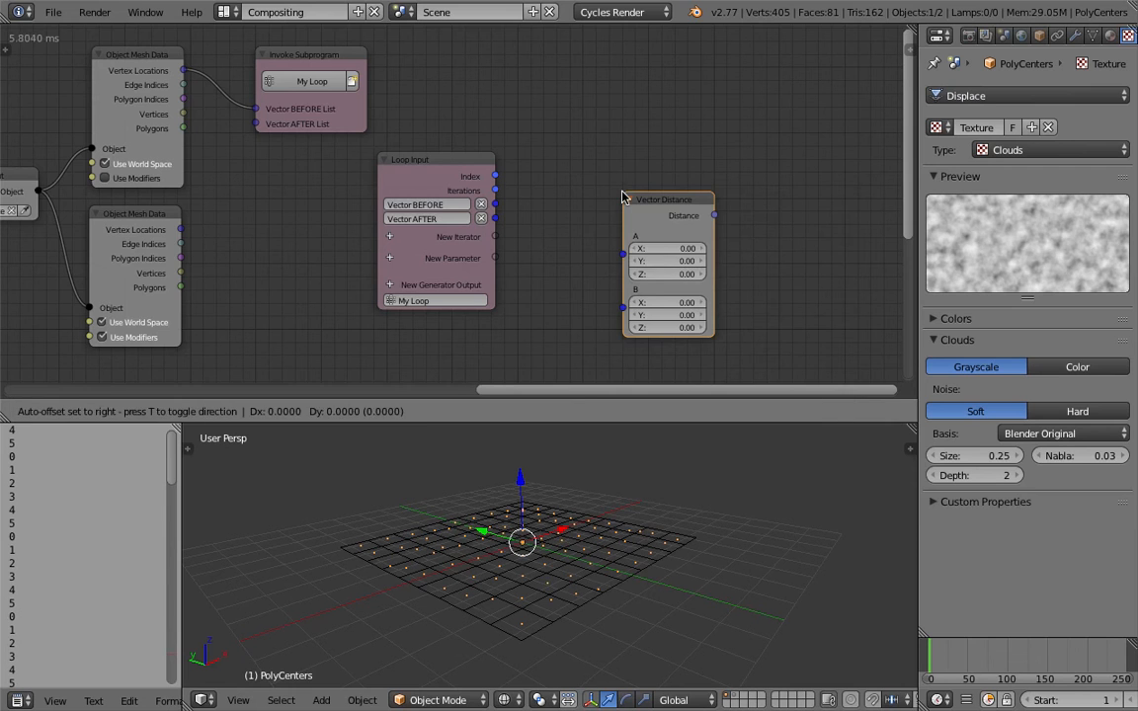
{"action": "left_click", "coordinate": [605, 180]}
Step: Link Vector BEFORE to input A and Vector AFTER to input B of the Vector Distance node
{"action": "left_click_drag", "start_coordinate": [496, 203], "coordinate": [607, 237]}
{"action": "middle_click_drag", "start_coordinate": [706, 234], "coordinate": [608, 247]}
{"action": "middle_click_drag", "start_coordinate": [608, 502], "coordinate": [526, 454]}
{"action": "middle_click_drag", "start_coordinate": [569, 572], "coordinate": [599, 609]}
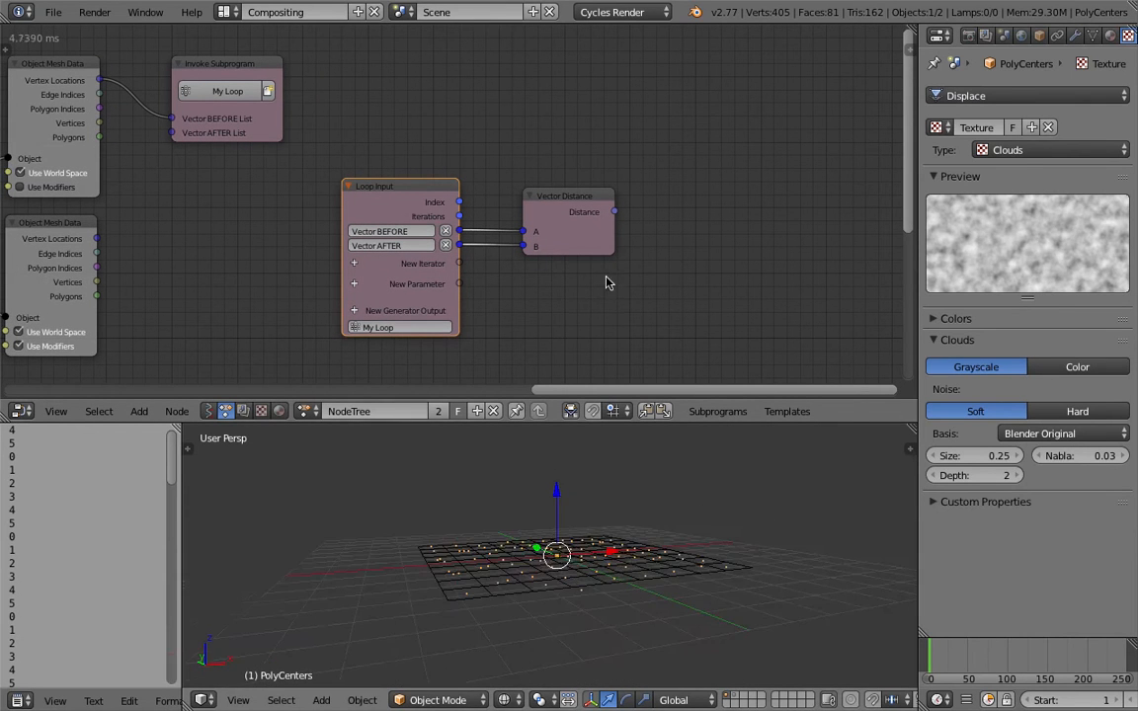
Step: Add a Debug Loop node beyond Vector Distance and link the Distance output to its Data input
{"action": "middle_click_drag", "start_coordinate": [642, 249], "coordinate": [517, 259]}
{"action": "key", "text": "shift+a"}
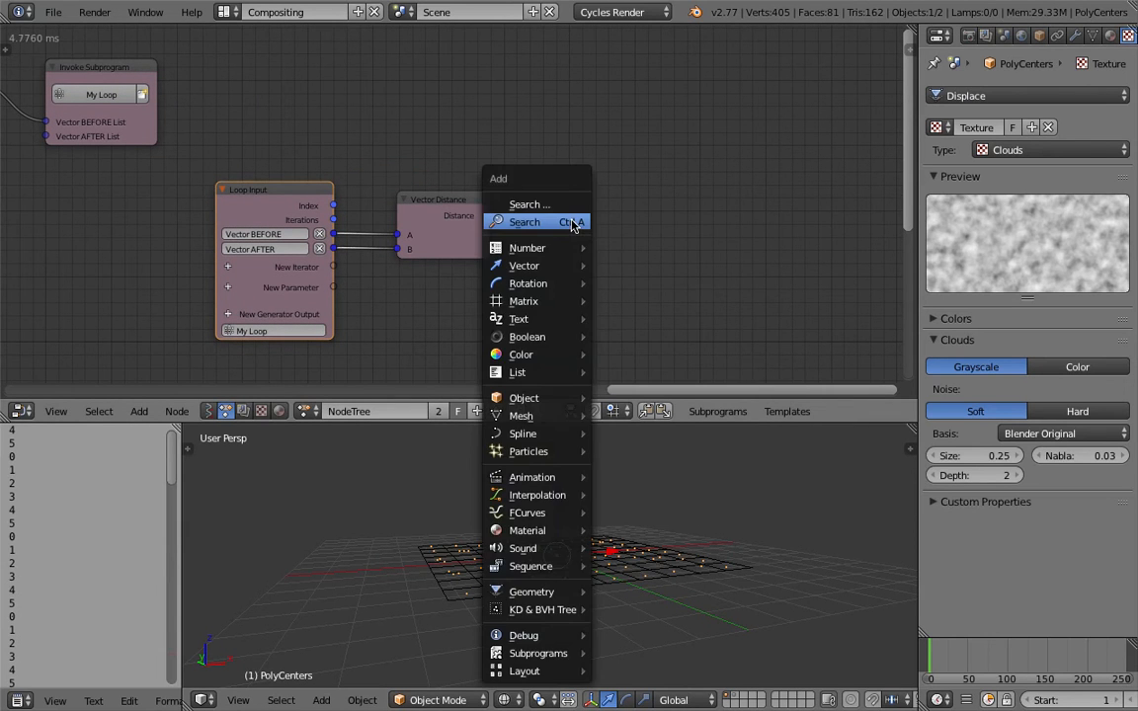
{"action": "left_click", "coordinate": [572, 223]}
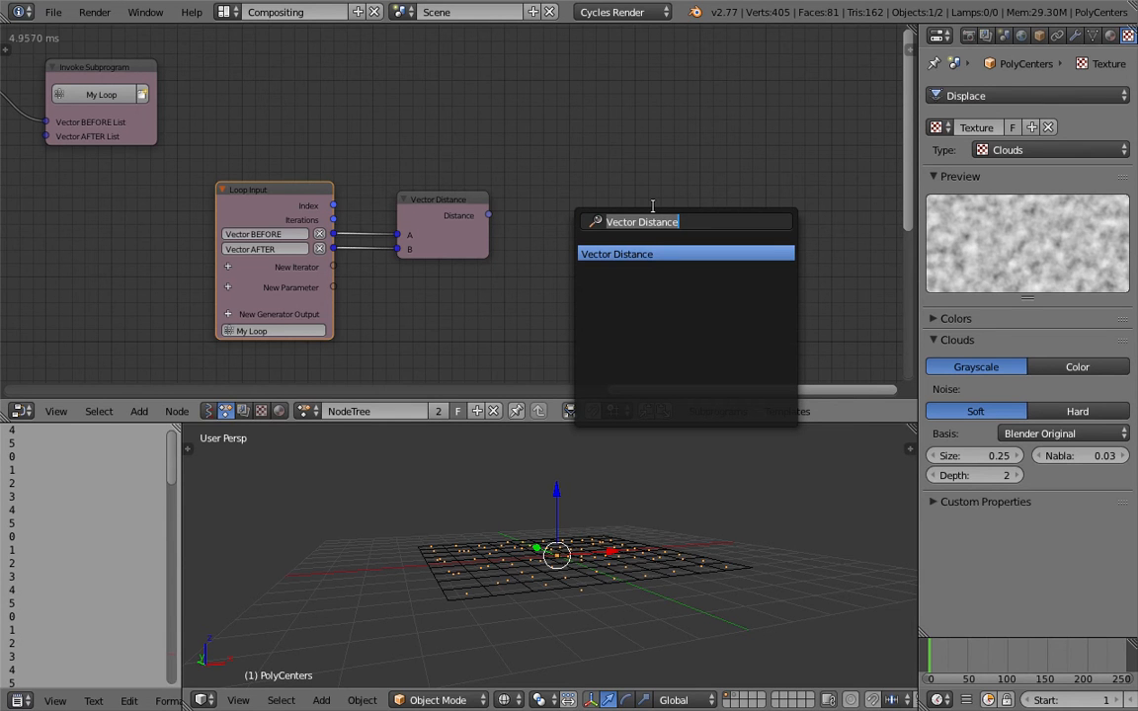
{"action": "type", "text": "debug lo"}
{"action": "key", "text": "Return"}
{"action": "left_click", "coordinate": [608, 182]}
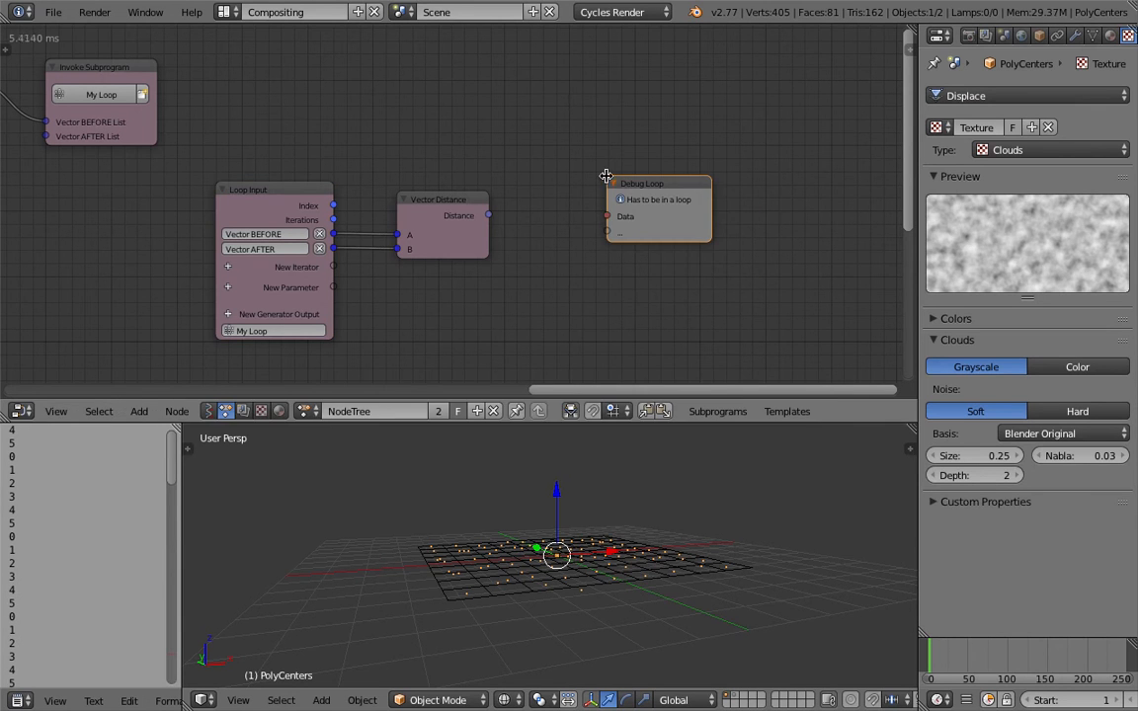
{"action": "left_click_drag", "start_coordinate": [488, 215], "coordinate": [606, 217]}
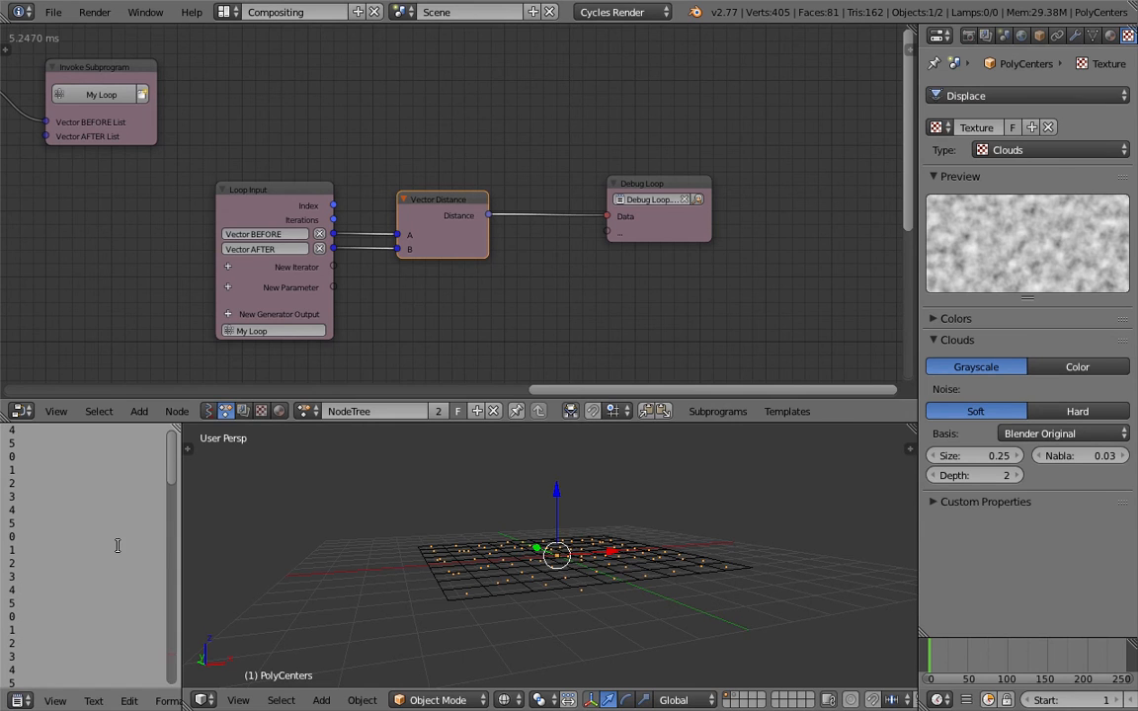
Step: Clear the old debug output from the text editor and delete the Debug Loop node
{"action": "left_click", "coordinate": [698, 200]}
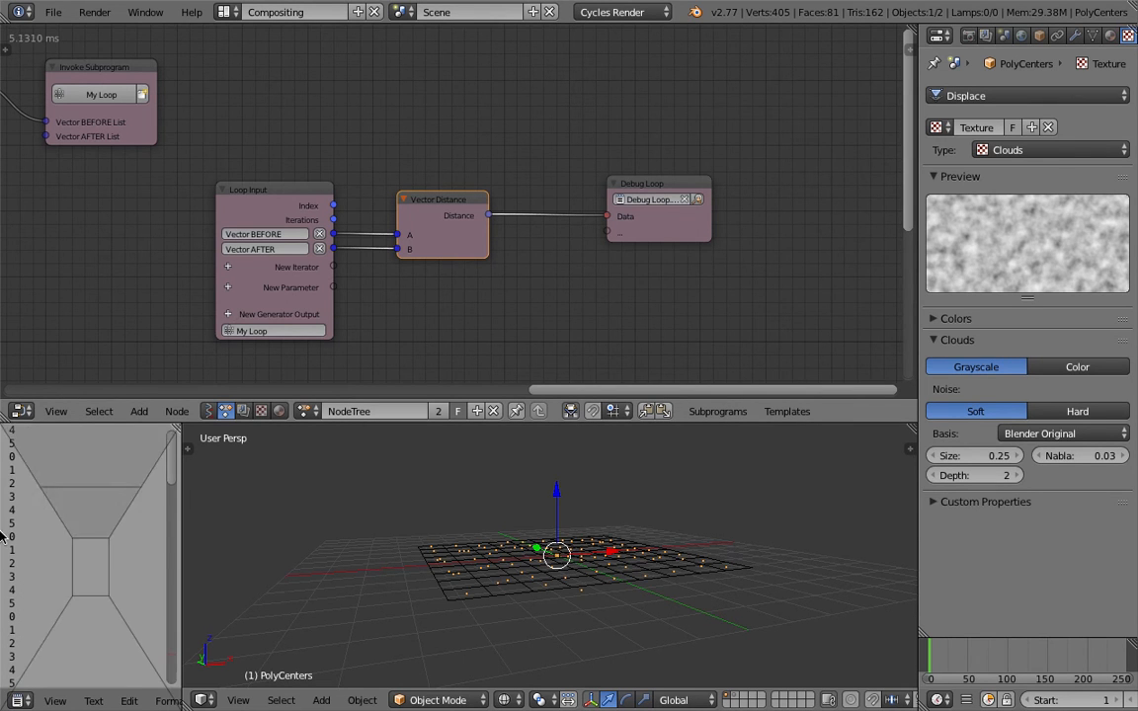
{"action": "left_click", "coordinate": [89, 554]}
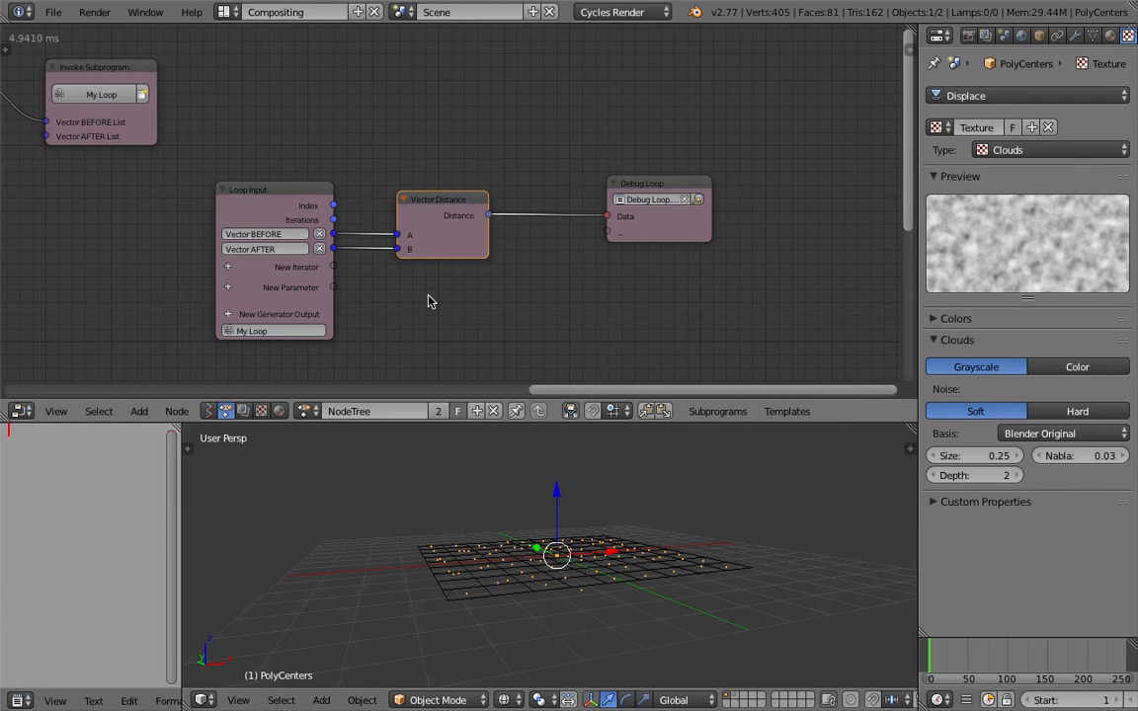
{"action": "scroll", "coordinate": [431, 301], "scroll_direction": "down", "scroll_amount": 1}
{"action": "left_click", "coordinate": [624, 180]}
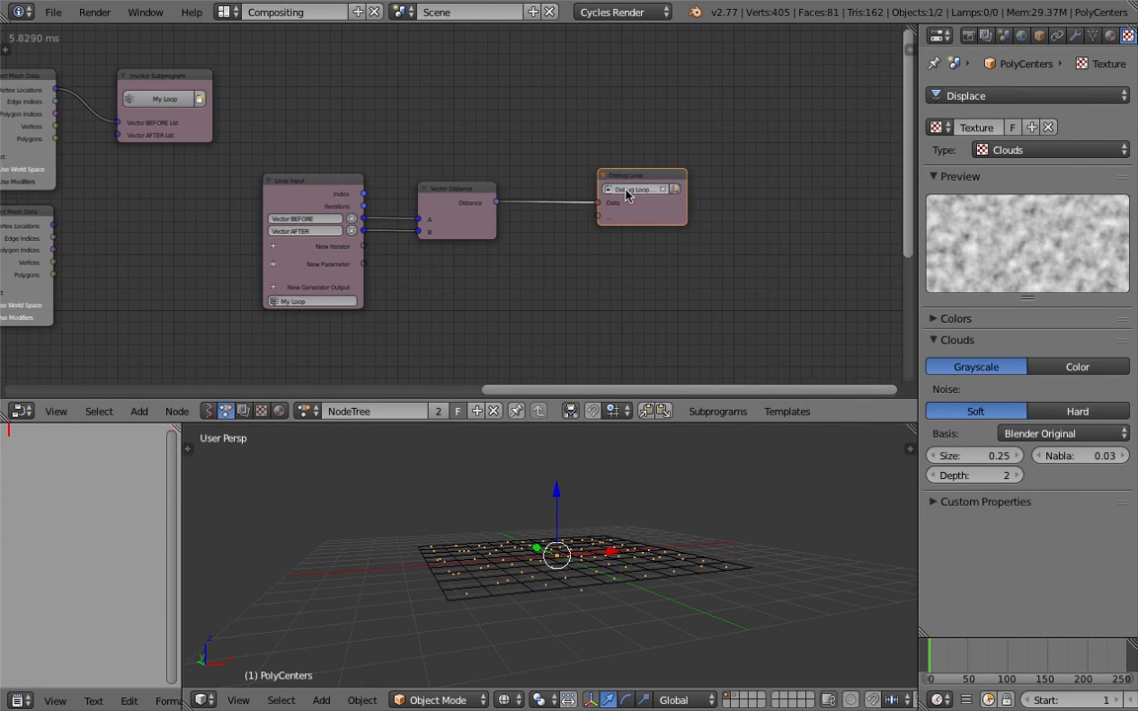
{"action": "key", "text": "x"}
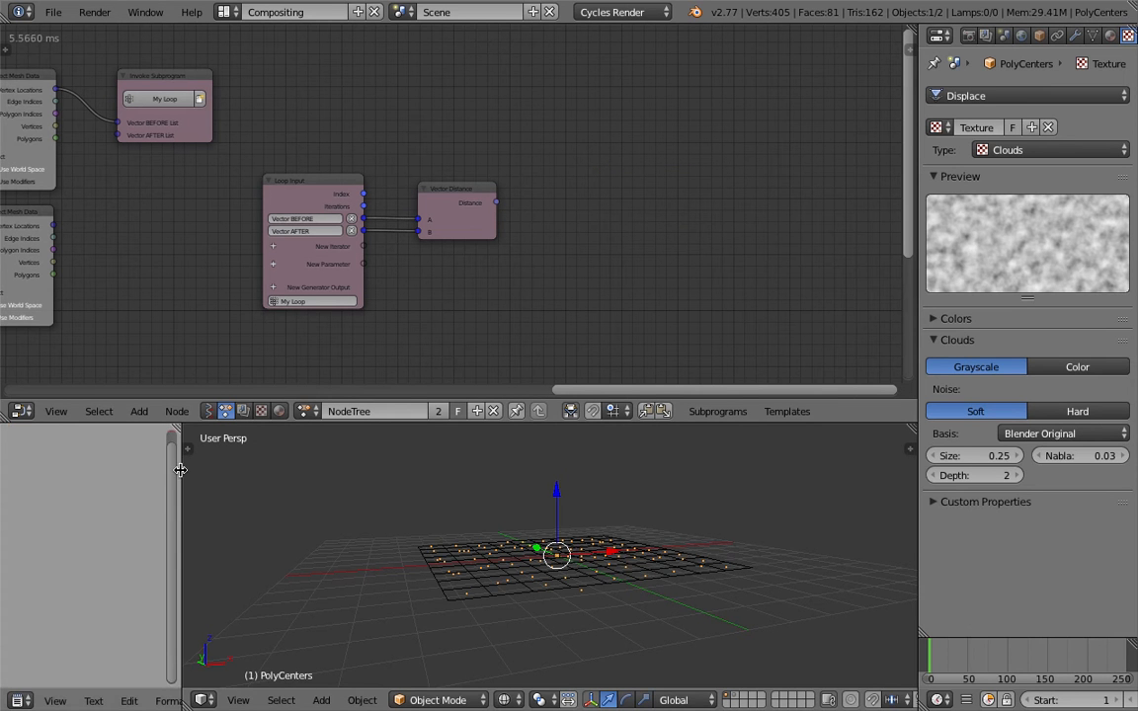
Step: Widen the text editor area next to the 3D view
{"action": "left_click_drag", "start_coordinate": [179, 469], "coordinate": [293, 470]}
{"action": "mouse_move", "coordinate": [521, 564]}
{"action": "middle_mouse_down"}
{"action": "mouse_move", "coordinate": [565, 599]}
{"action": "mouse_move", "coordinate": [574, 590]}
{"action": "middle_mouse_up"}
{"action": "key", "text": "z"}
{"action": "key", "text": "z"}
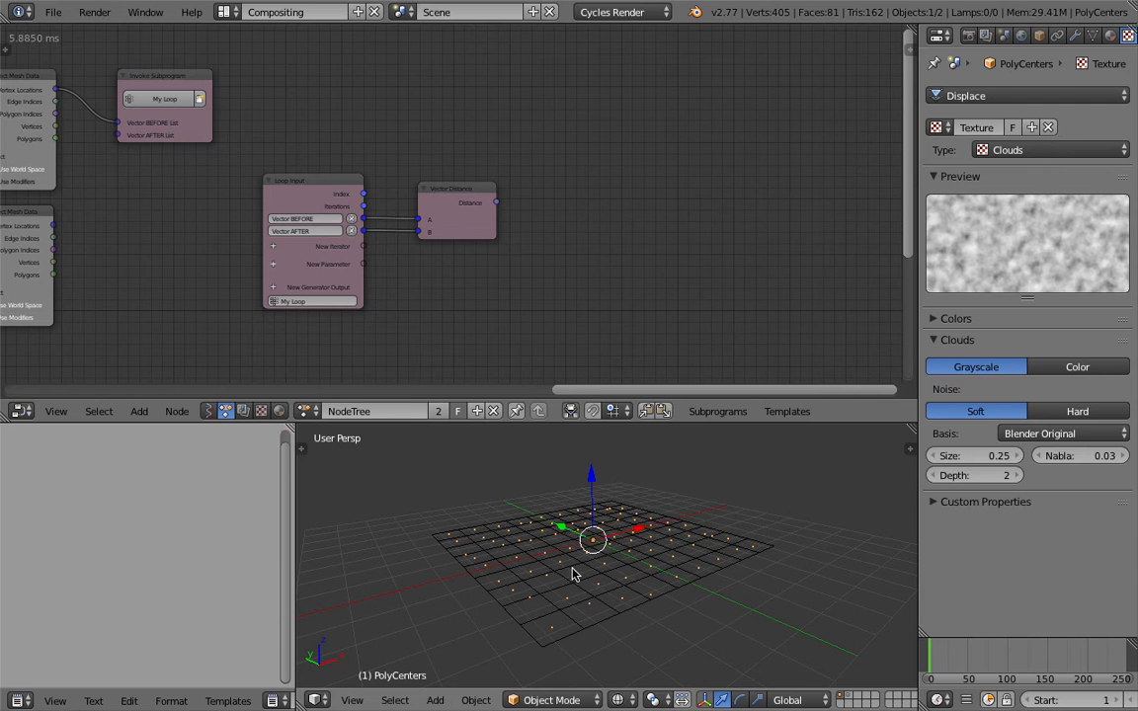
Step: Add a new Debug Loop node beyond the Vector Distance node
{"action": "key", "text": "shift+a"}
{"action": "left_click", "coordinate": [577, 219]}
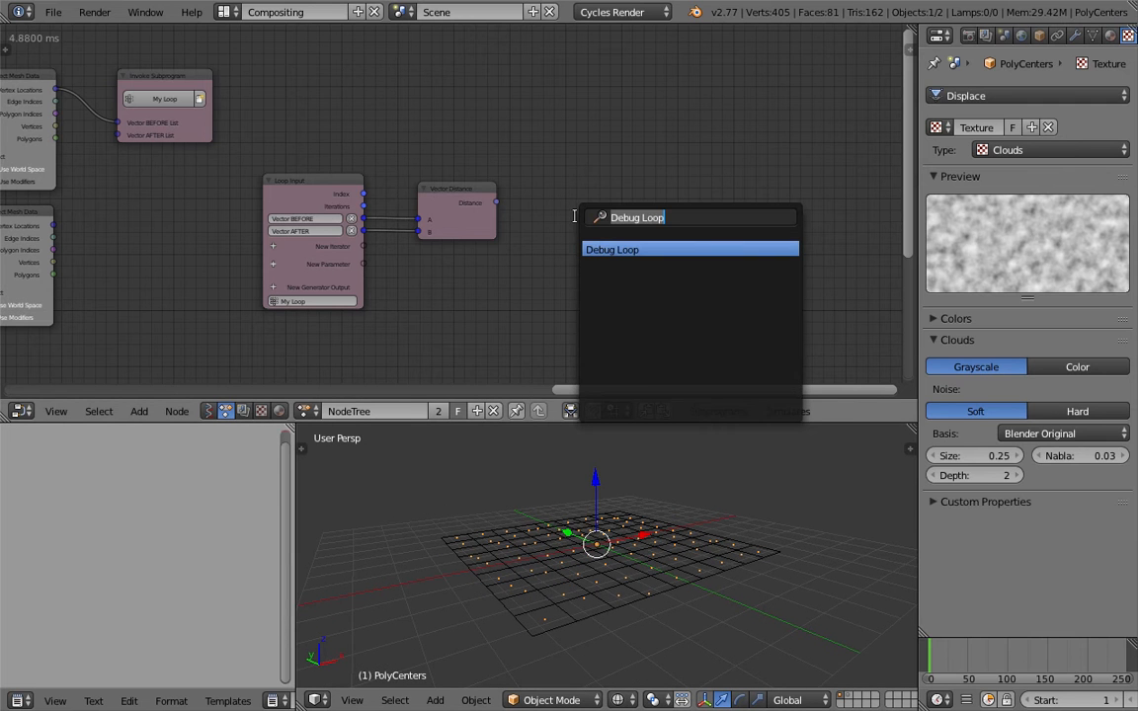
{"action": "type", "text": "debug"}
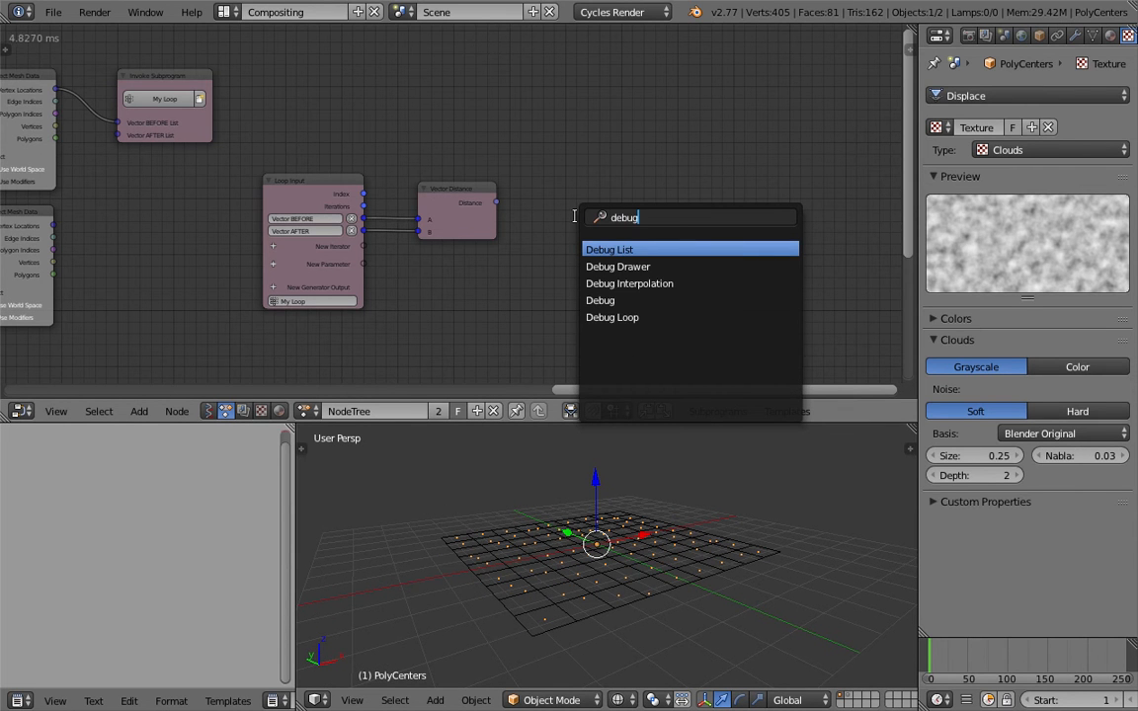
{"action": "key", "text": "Down"}
{"action": "key", "text": "Down"}
{"action": "key", "text": "Down"}
{"action": "key", "text": "Down"}
{"action": "key", "text": "Return"}
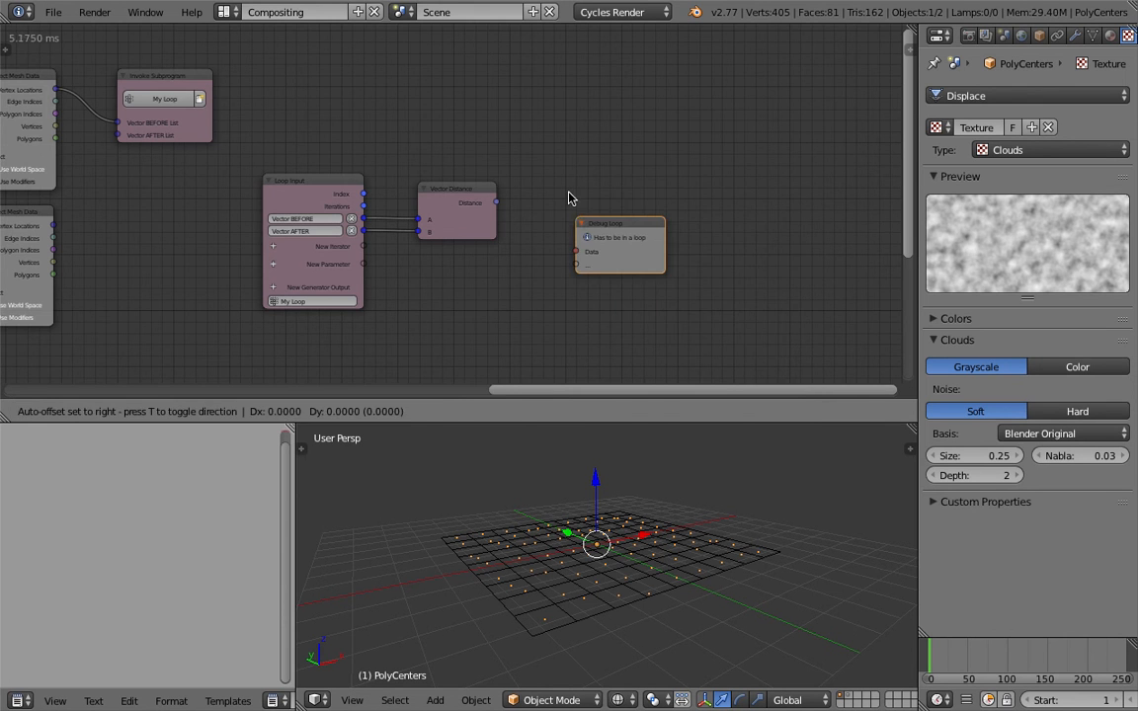
{"action": "left_click", "coordinate": [568, 192]}
Step: Link the modifier-enabled mesh data's Vertex Locations to Vector AFTER List, and Vector Distance's output to Debug Loop's Data input
{"action": "scroll", "coordinate": [357, 125], "scroll_direction": "up", "scroll_amount": 1}
{"action": "middle_click_drag", "start_coordinate": [395, 120], "coordinate": [525, 111]}
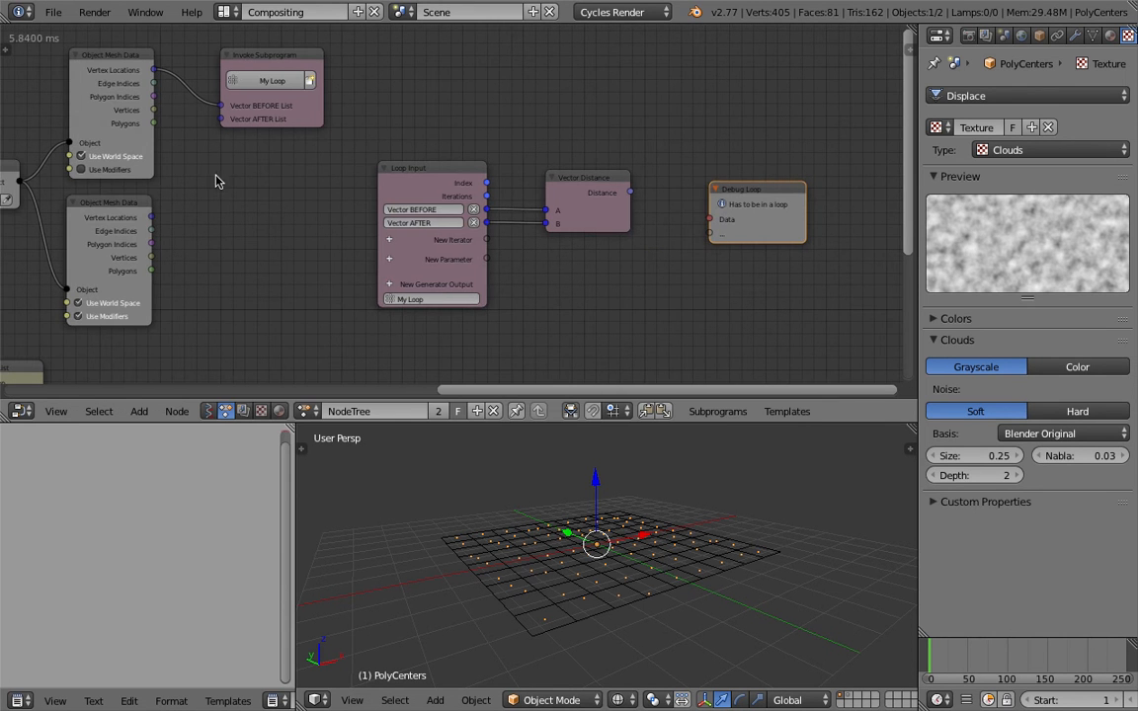
{"action": "left_click_drag", "start_coordinate": [151, 218], "coordinate": [219, 119]}
{"action": "left_click_drag", "start_coordinate": [629, 192], "coordinate": [753, 231]}
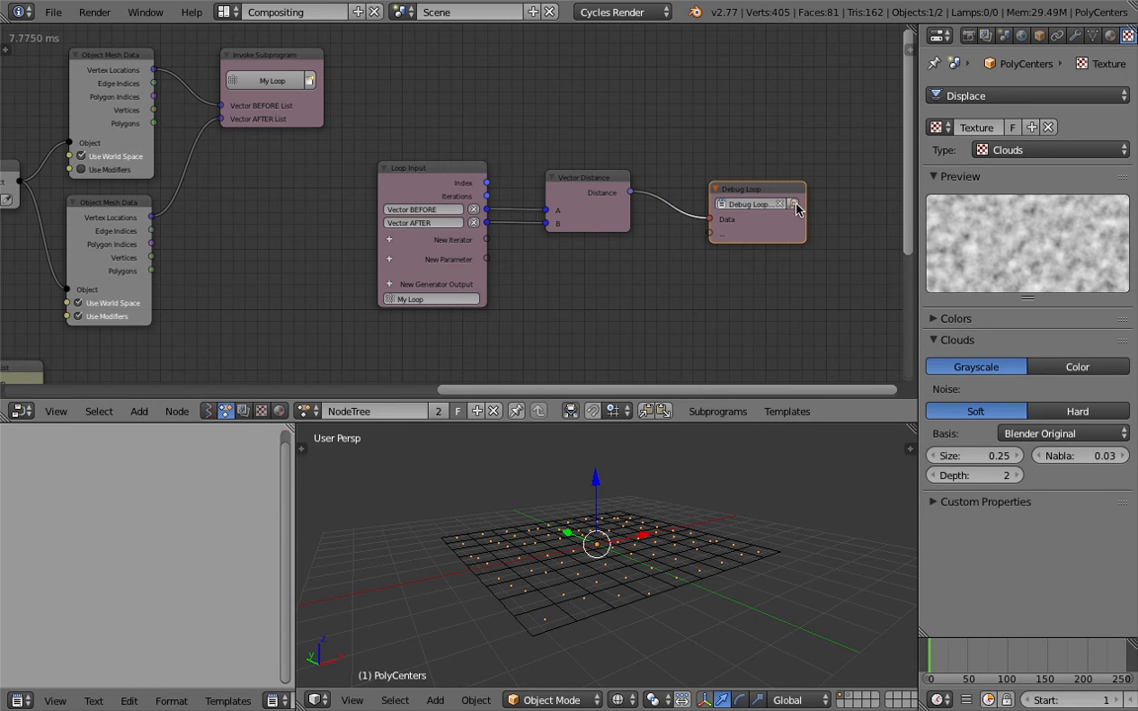
Step: Show the Debug Loop output in the text editor and examine the listed distances between the before and after vectors
{"action": "left_click", "coordinate": [794, 205]}
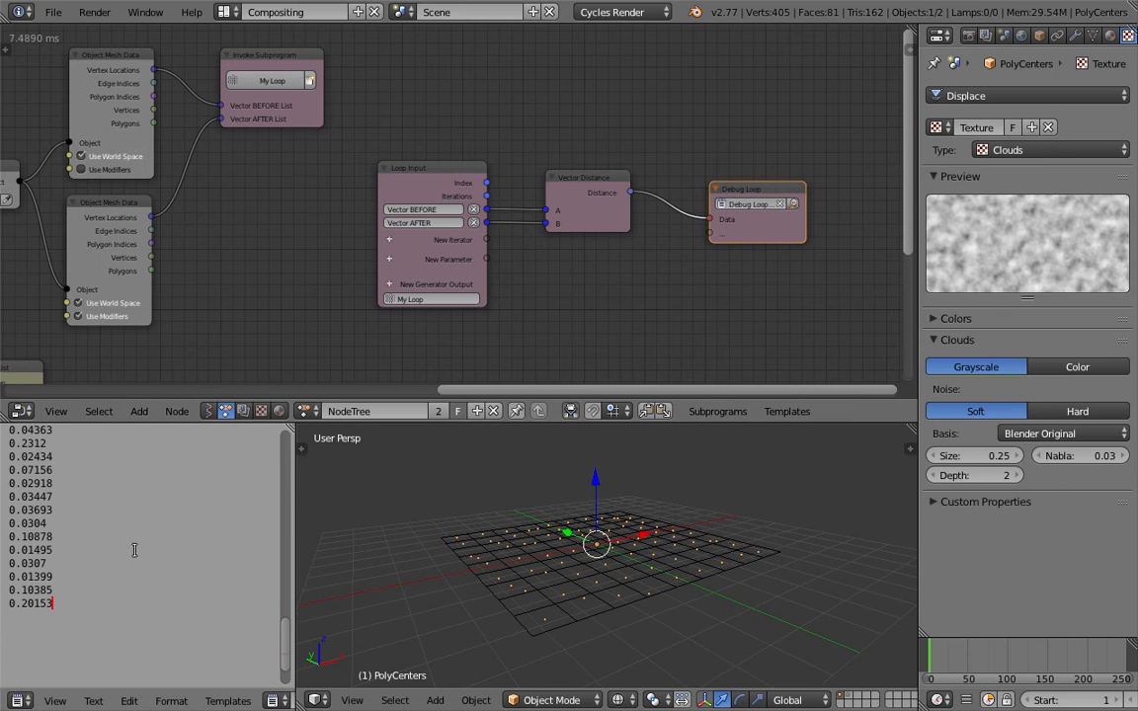
{"action": "scroll", "coordinate": [288, 593], "scroll_direction": "up", "scroll_amount": 5}
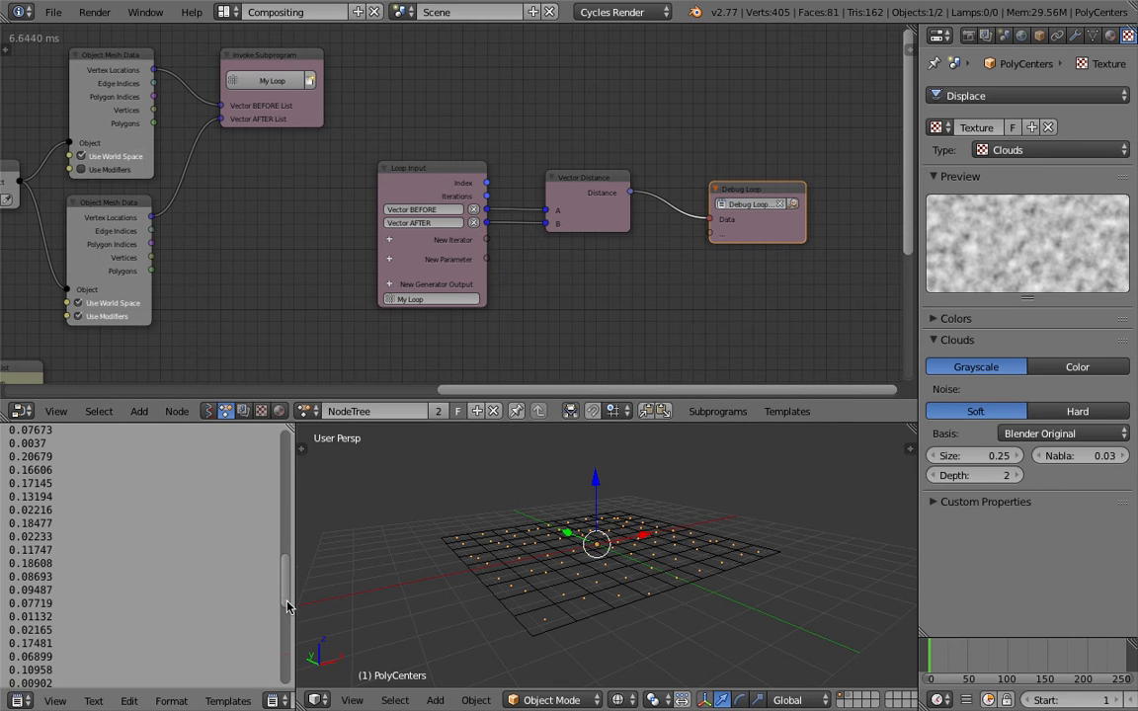
{"action": "scroll", "coordinate": [287, 608], "scroll_direction": "up", "scroll_amount": 5}
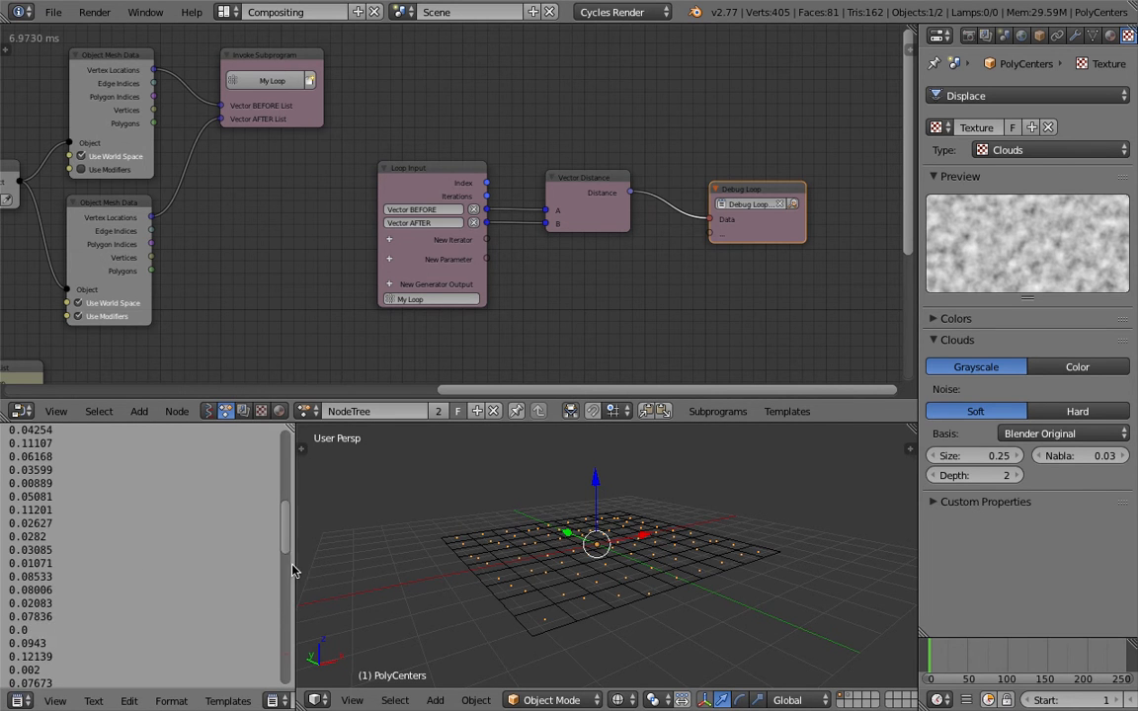
{"action": "scroll", "coordinate": [286, 612], "scroll_direction": "down", "scroll_amount": 12}
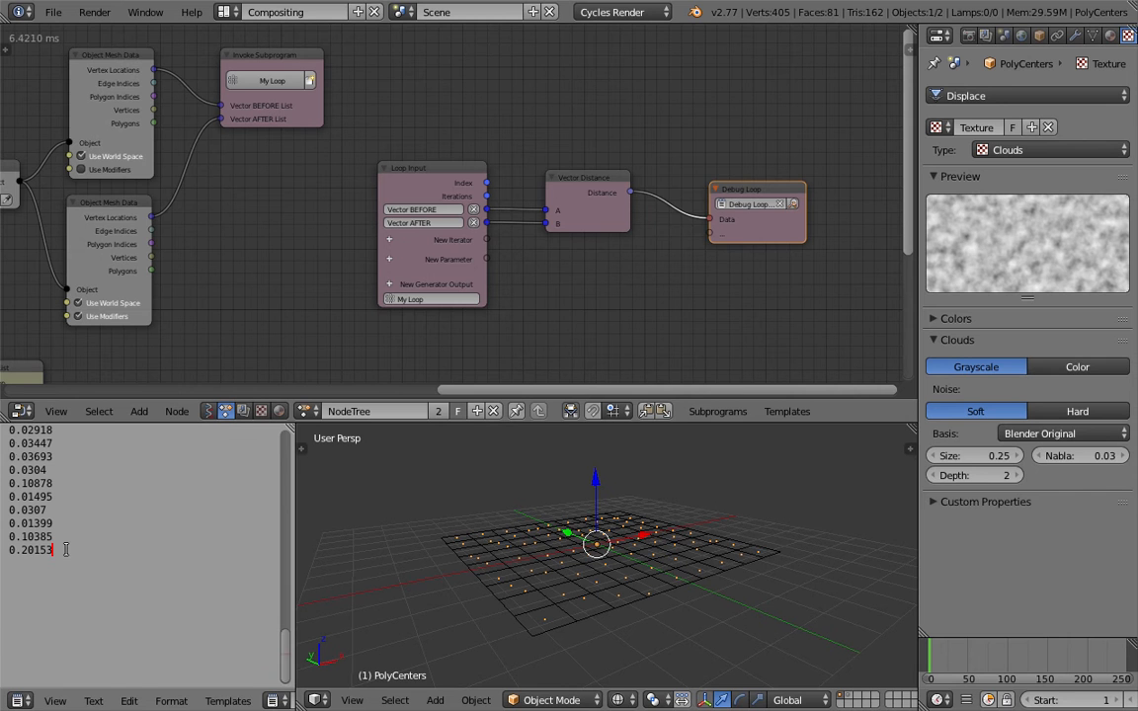
{"action": "scroll", "coordinate": [59, 508], "scroll_direction": "up", "scroll_amount": 12}
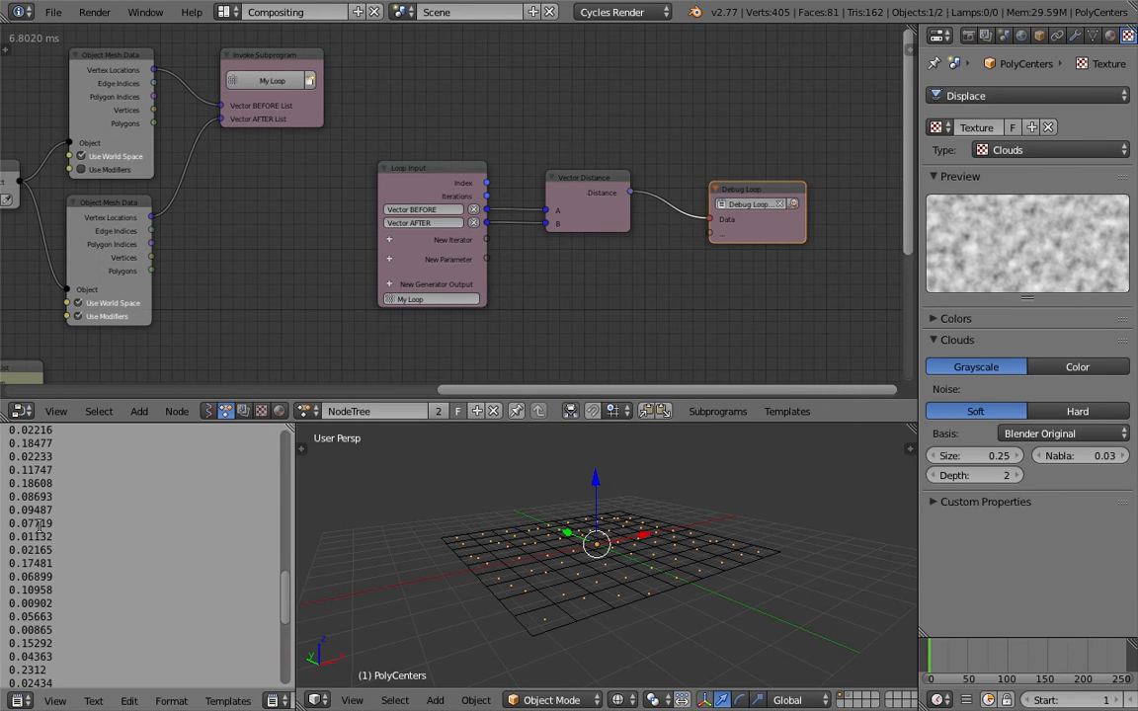
Step: Examine the full list of distances and compare it with the displaced vertices in the 3D view from a low angle
{"action": "scroll", "coordinate": [30, 509], "scroll_direction": "up", "scroll_amount": 10}
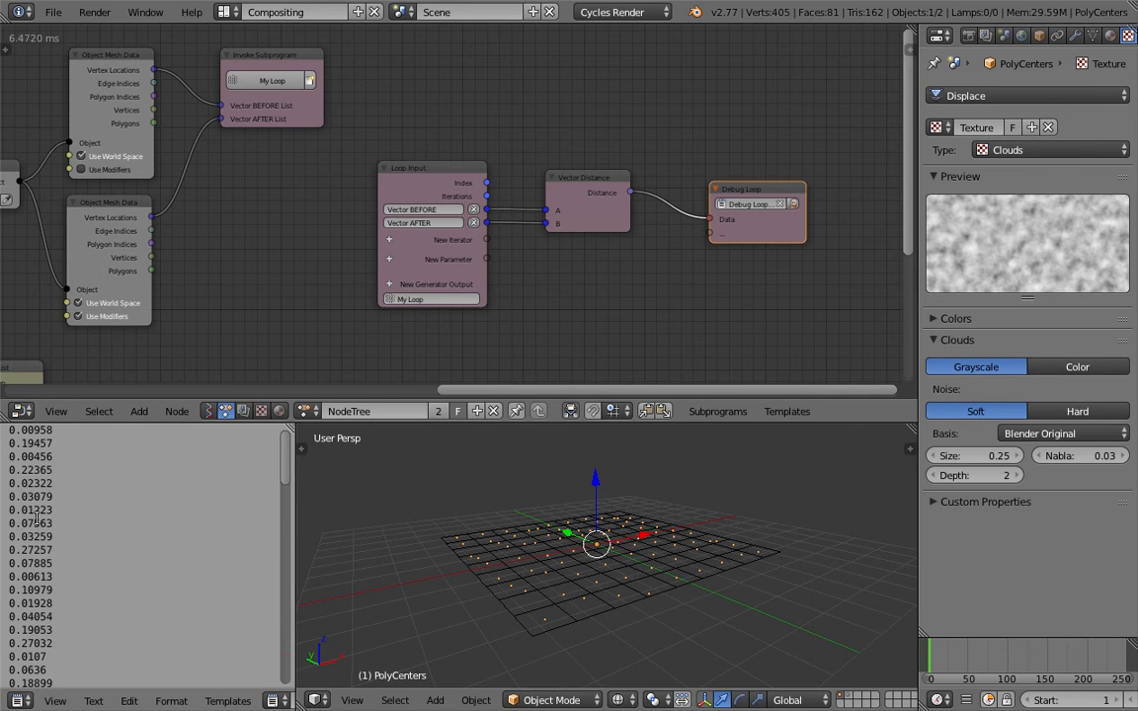
{"action": "scroll", "coordinate": [36, 516], "scroll_direction": "down", "scroll_amount": 20}
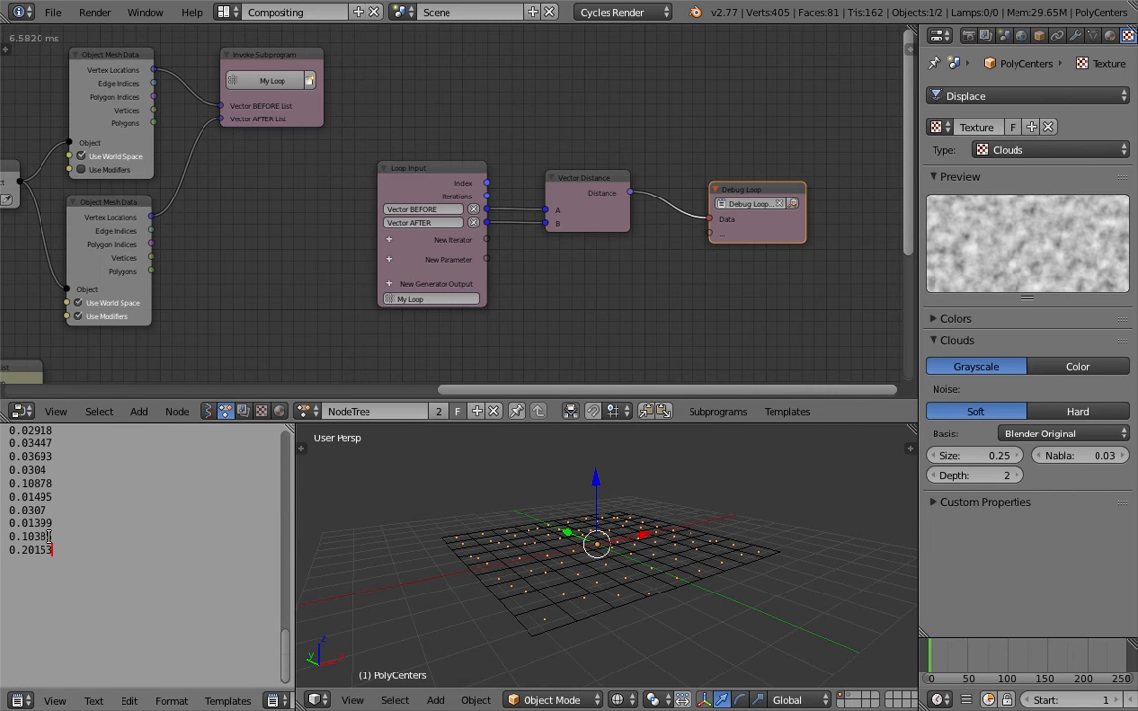
{"action": "mouse_move", "coordinate": [547, 576]}
{"action": "middle_mouse_down"}
{"action": "mouse_move", "coordinate": [497, 538]}
{"action": "mouse_move", "coordinate": [640, 555]}
{"action": "mouse_move", "coordinate": [541, 581]}
{"action": "mouse_move", "coordinate": [546, 599]}
{"action": "mouse_move", "coordinate": [535, 577]}
{"action": "middle_mouse_up"}
{"action": "scroll", "coordinate": [586, 205], "scroll_direction": "up", "scroll_amount": 1}
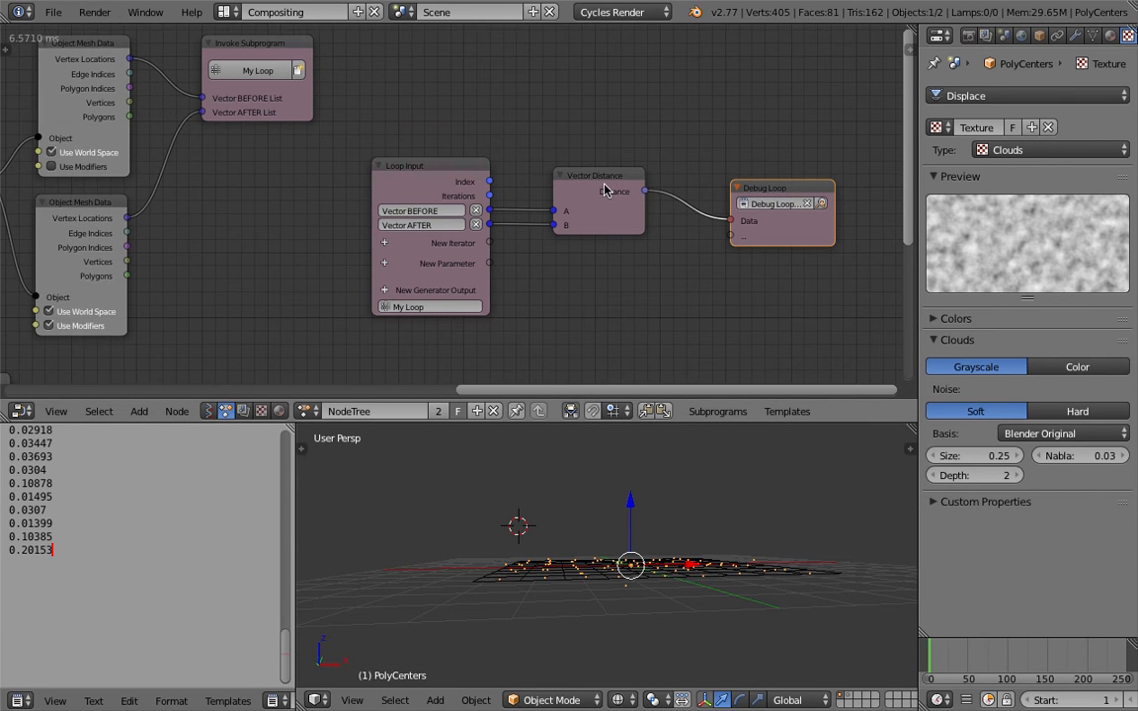
{"action": "scroll", "coordinate": [606, 191], "scroll_direction": "up", "scroll_amount": 1}
{"action": "left_click_drag", "start_coordinate": [607, 187], "coordinate": [582, 177]}
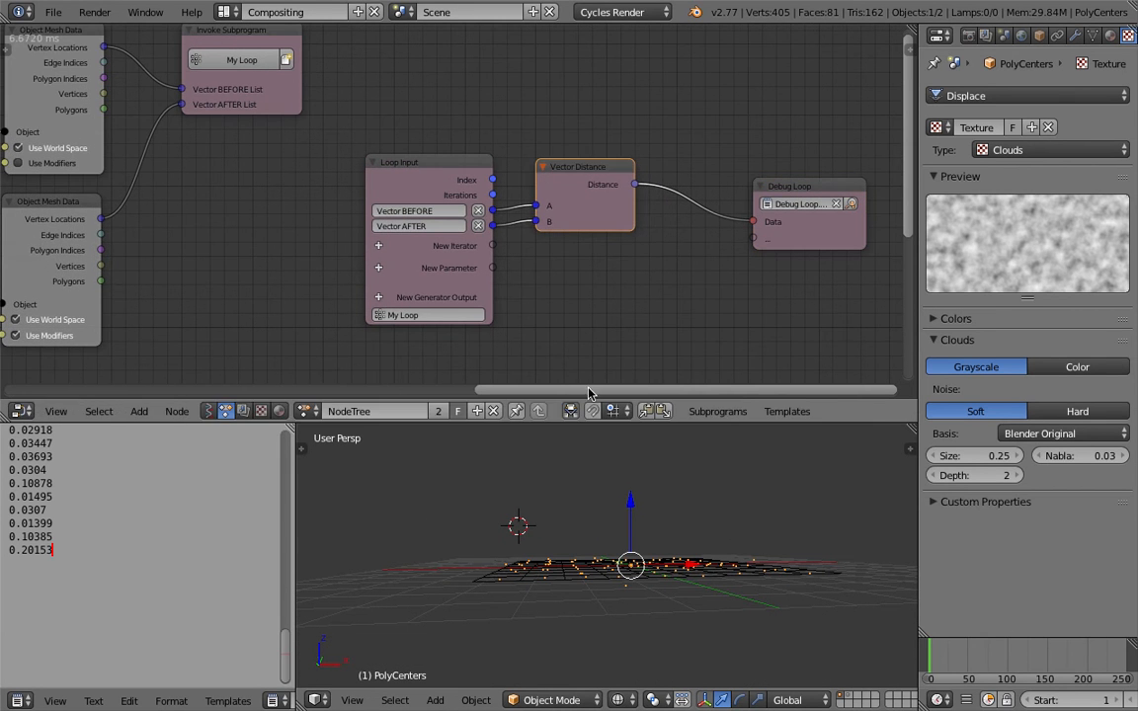
{"action": "middle_click_drag", "start_coordinate": [489, 566], "coordinate": [524, 596]}
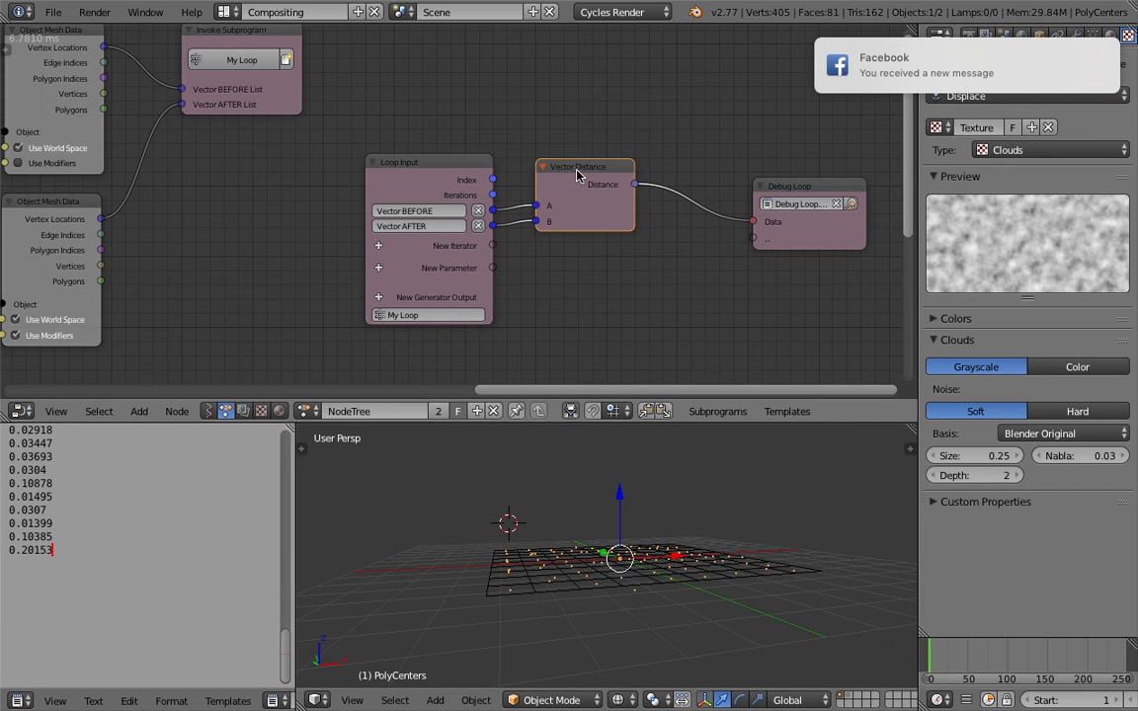
Step: Shift the Vector Distance node aside and add a Vector Math node above it
{"action": "left_click_drag", "start_coordinate": [577, 175], "coordinate": [639, 221]}
{"action": "key", "text": "shift+a"}
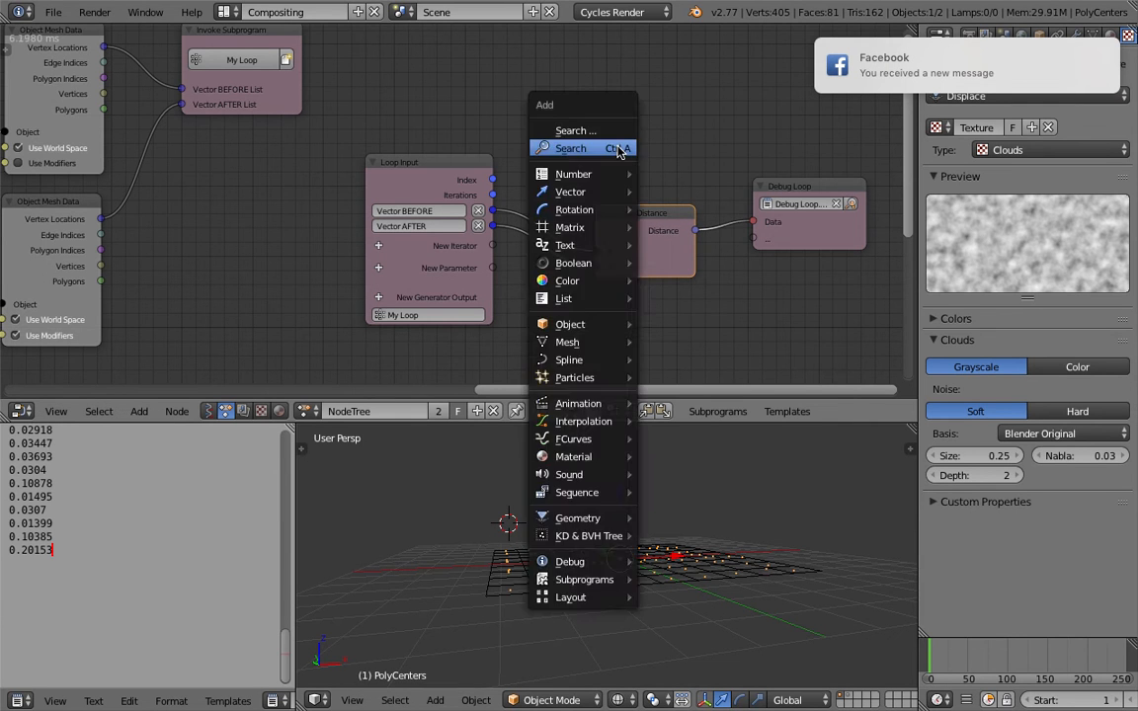
{"action": "left_click", "coordinate": [614, 149]}
{"action": "type", "text": "vector"}
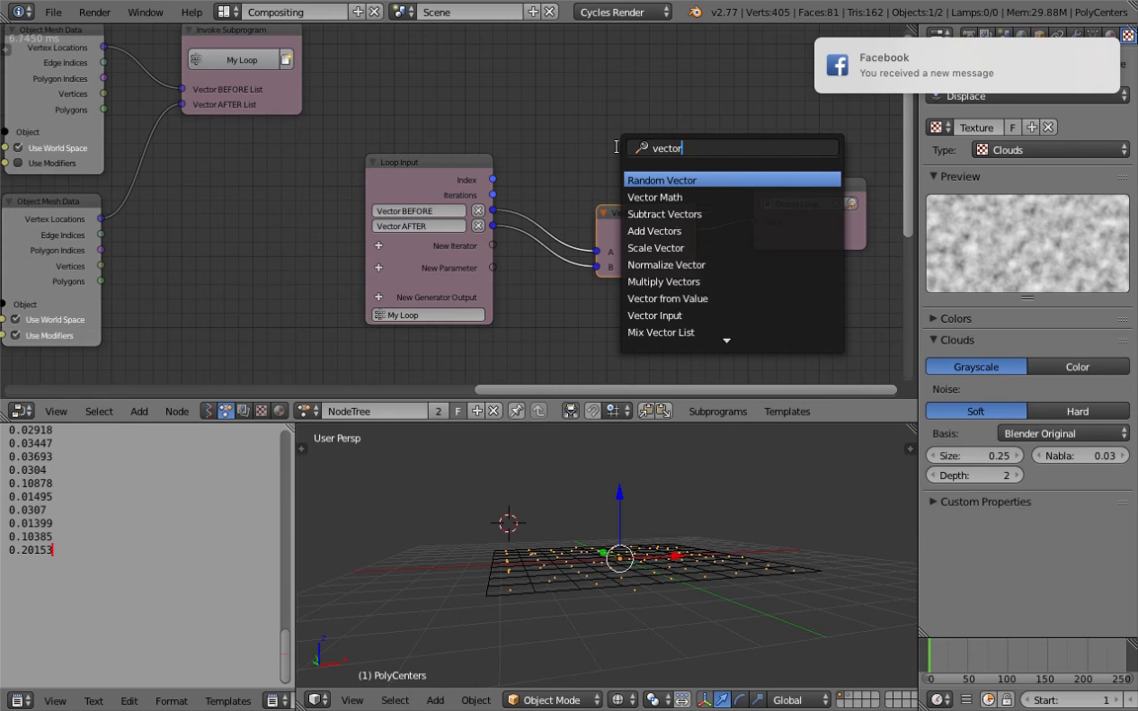
{"action": "type", "text": " ma"}
{"action": "key", "text": "Return"}
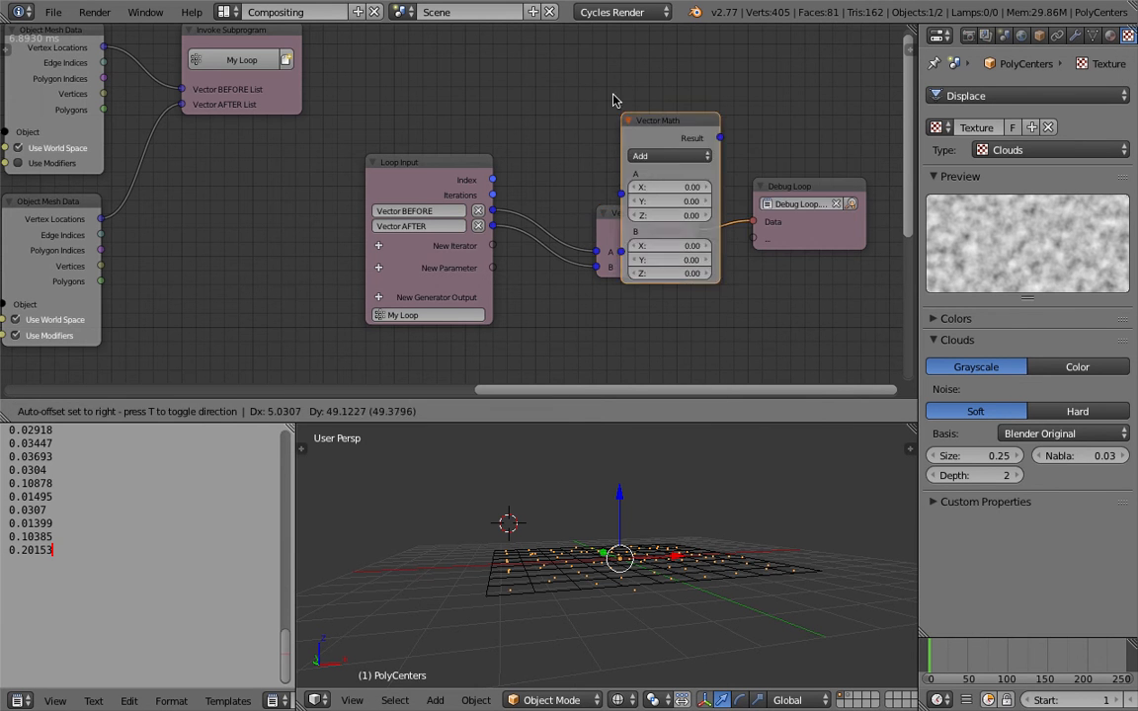
{"action": "left_click", "coordinate": [595, 43]}
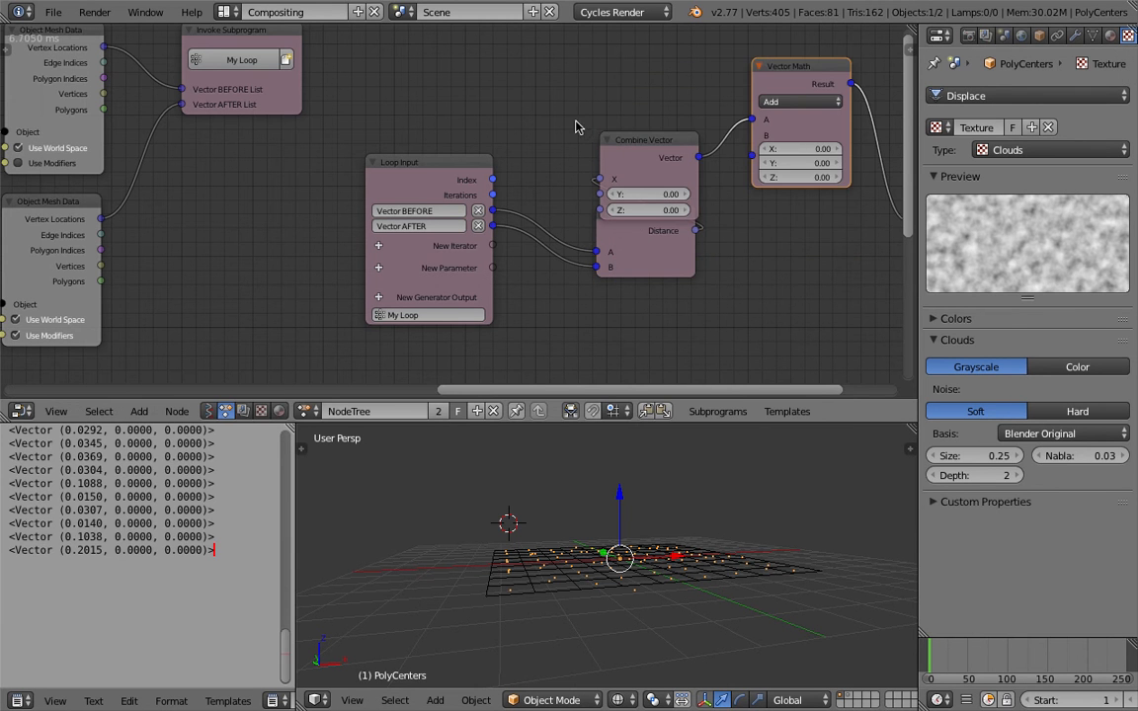
Step: Delete the Combine Vector node and place Vector Math directly above Vector Distance
{"action": "middle_click_drag", "start_coordinate": [712, 111], "coordinate": [707, 162]}
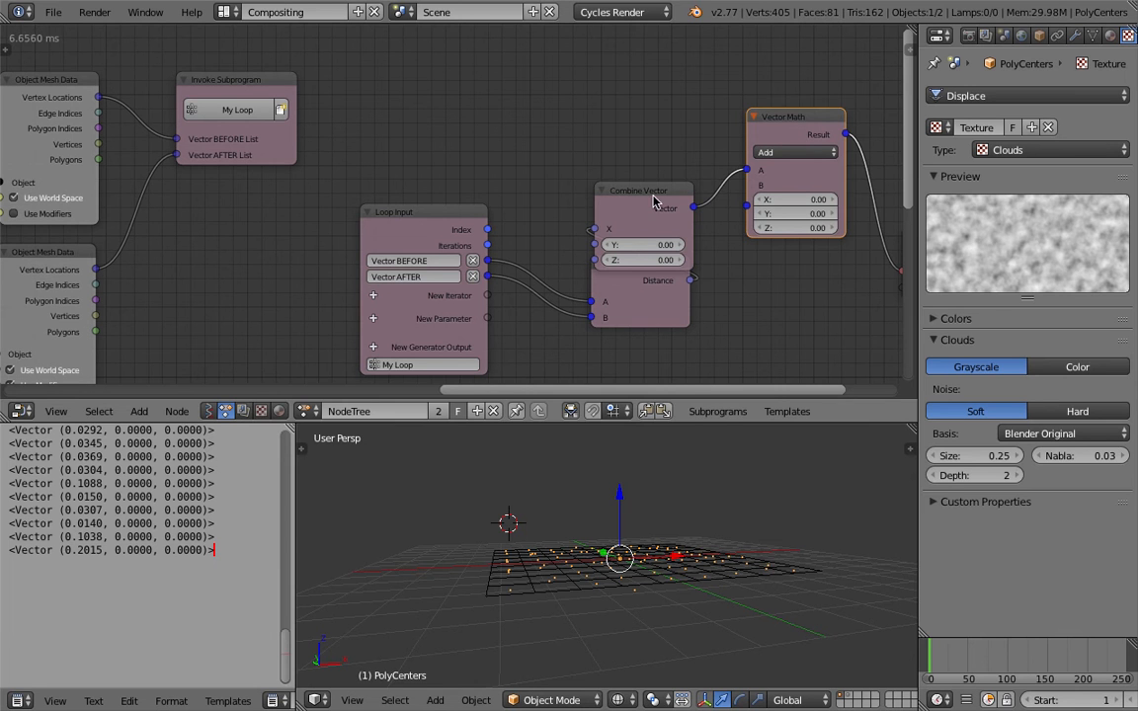
{"action": "left_click_drag", "start_coordinate": [656, 202], "coordinate": [694, 239]}
{"action": "key", "text": "x"}
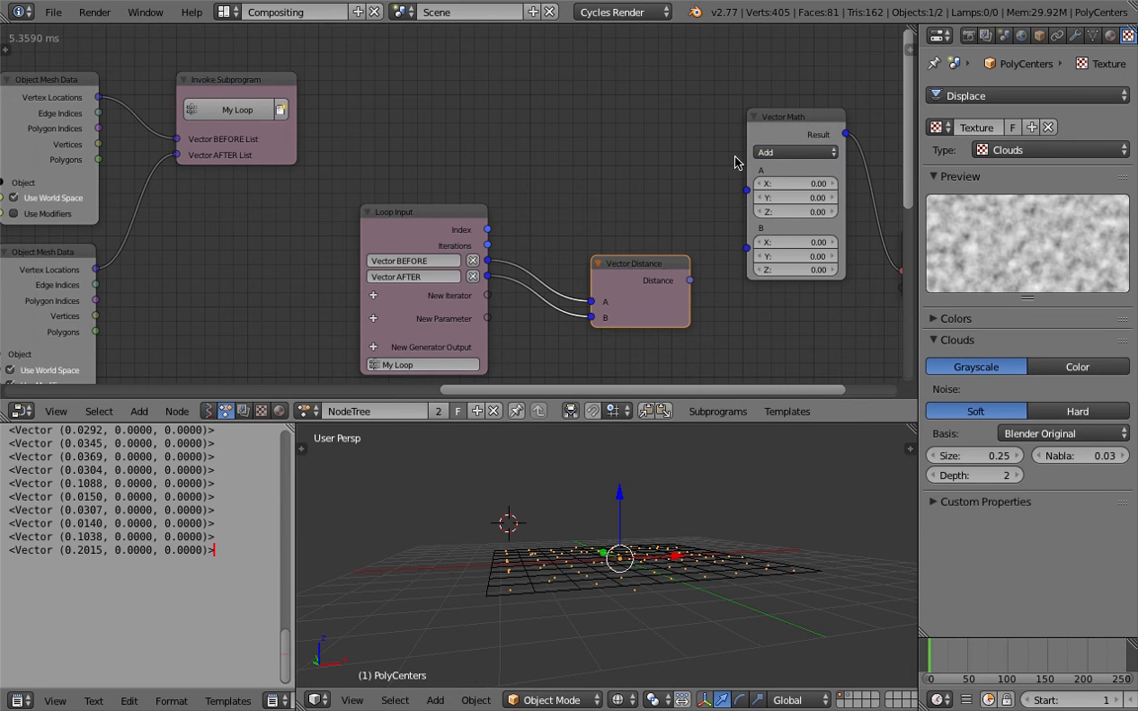
{"action": "left_click_drag", "start_coordinate": [792, 117], "coordinate": [639, 80]}
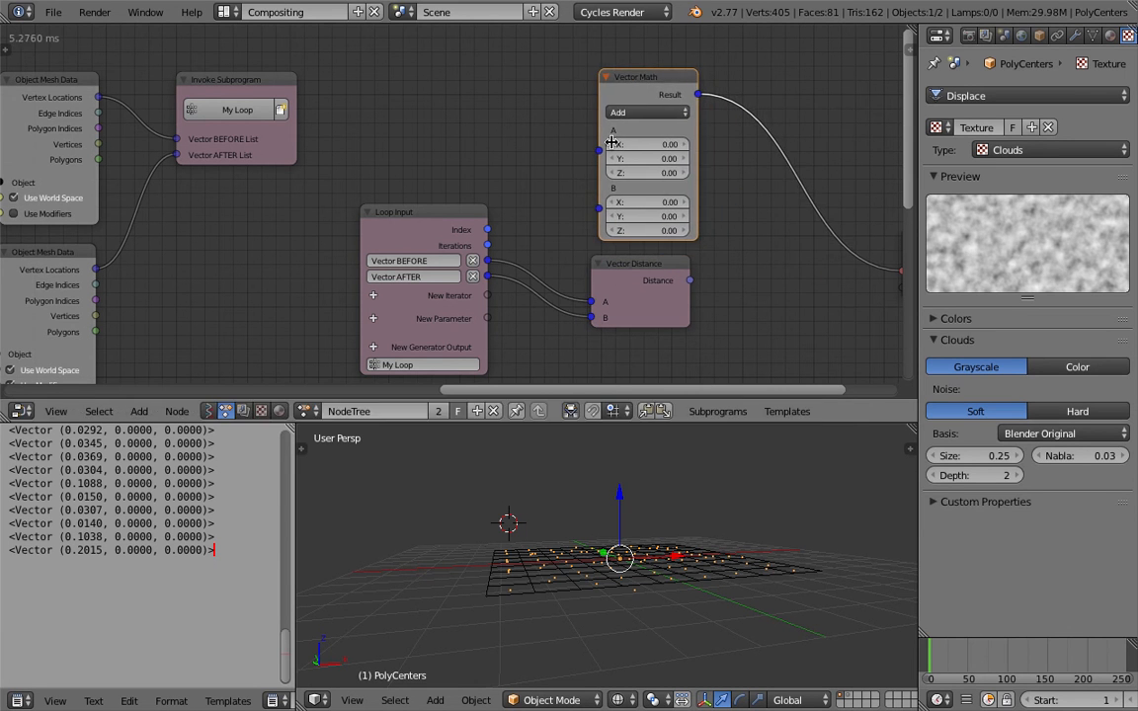
Step: Link Loop Input's Vector AFTER to Vector Math's A and Vector BEFORE to B, and set the operation to Subtract
{"action": "mouse_move", "coordinate": [487, 262]}
{"action": "left_mouse_down"}
{"action": "mouse_move", "coordinate": [538, 186]}
{"action": "mouse_move", "coordinate": [599, 151]}
{"action": "left_mouse_up"}
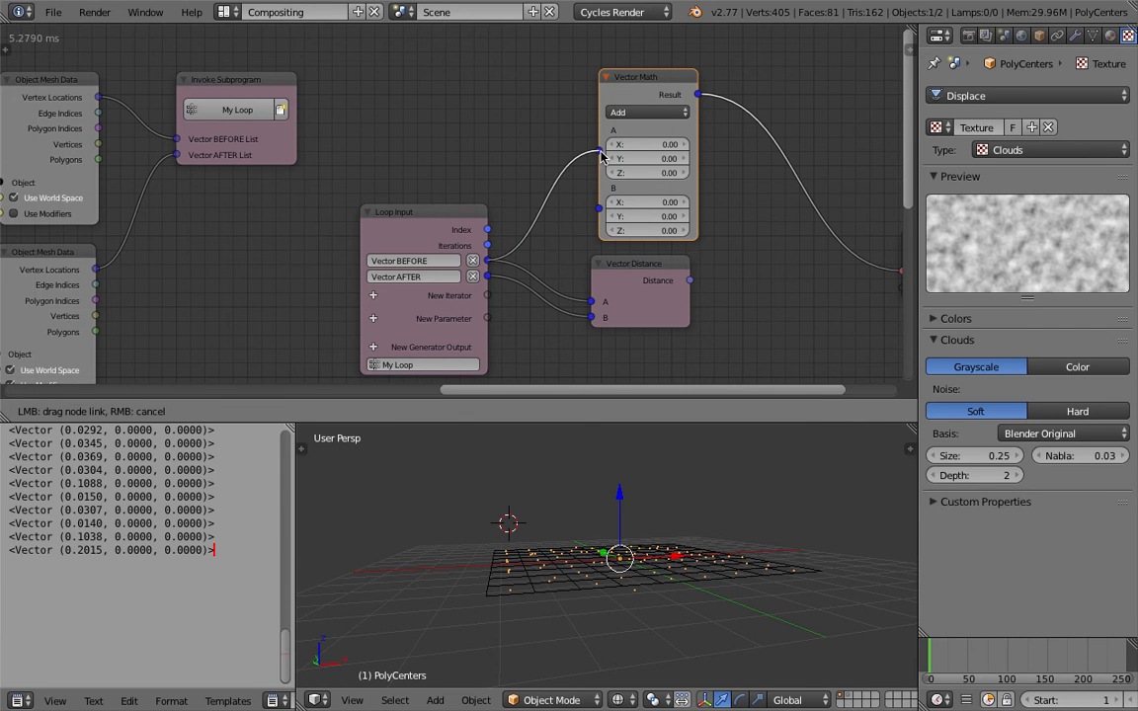
{"action": "left_click_drag", "start_coordinate": [488, 276], "coordinate": [593, 129]}
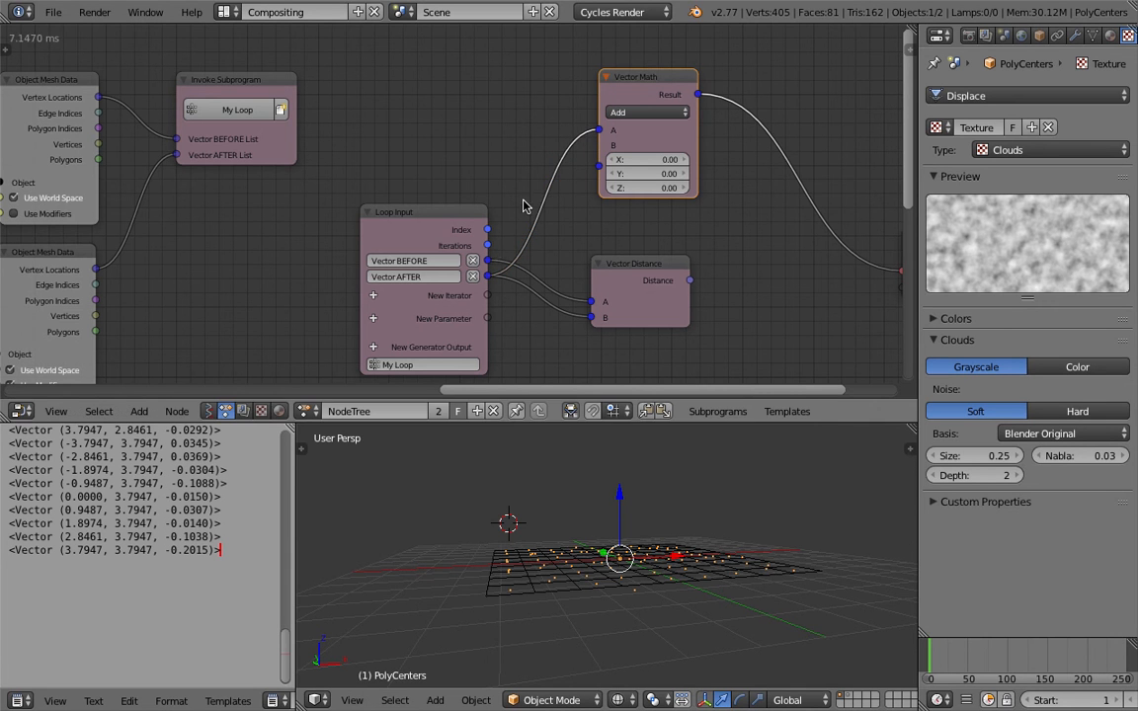
{"action": "left_click_drag", "start_coordinate": [502, 253], "coordinate": [601, 131]}
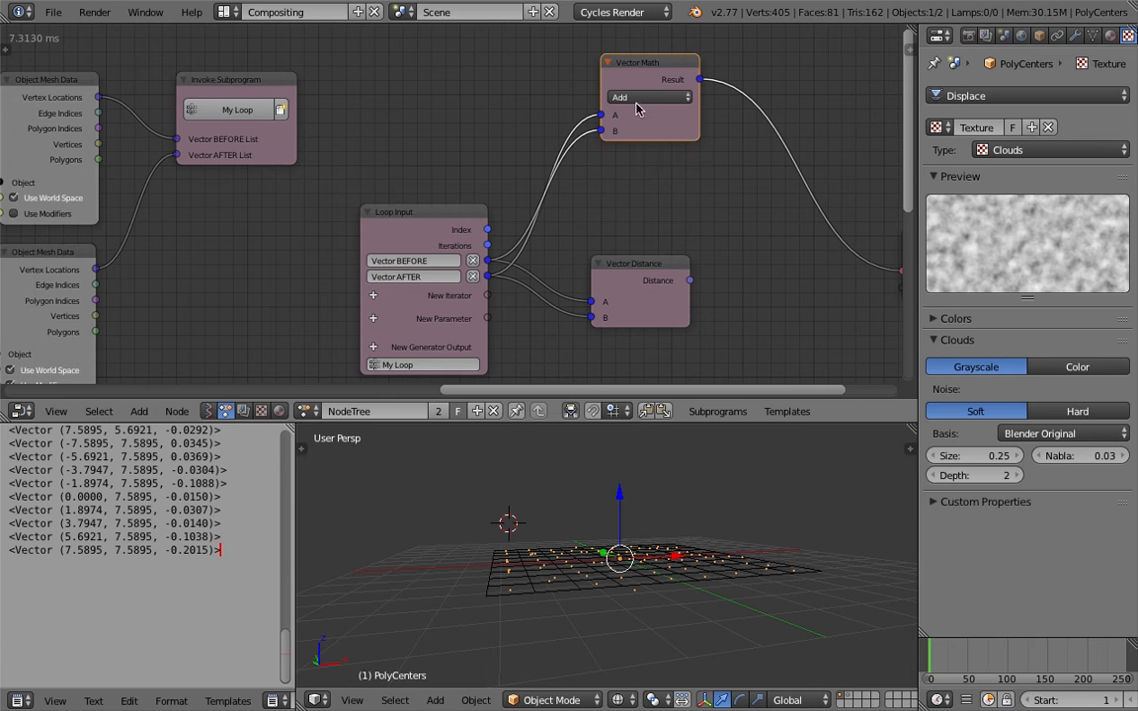
{"action": "left_click", "coordinate": [637, 99]}
{"action": "left_click", "coordinate": [630, 130]}
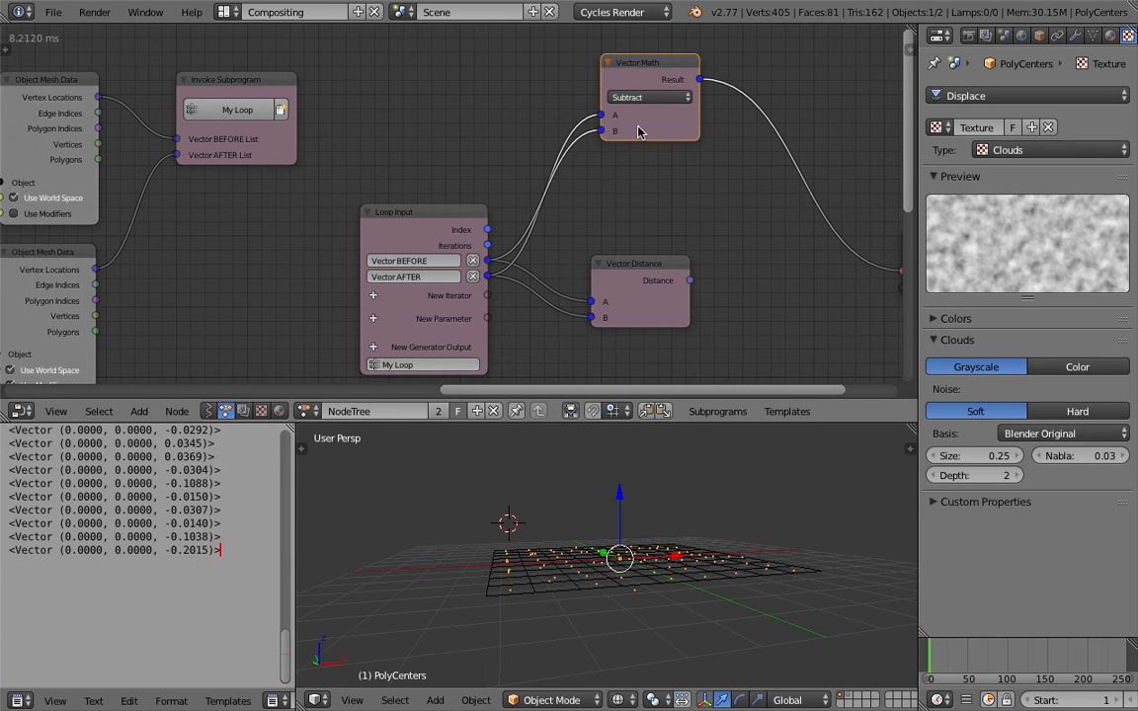
Step: Examine the subtracted vectors listed in the text editor, up to the start of the list
{"action": "scroll", "coordinate": [283, 544], "scroll_direction": "up", "scroll_amount": 5}
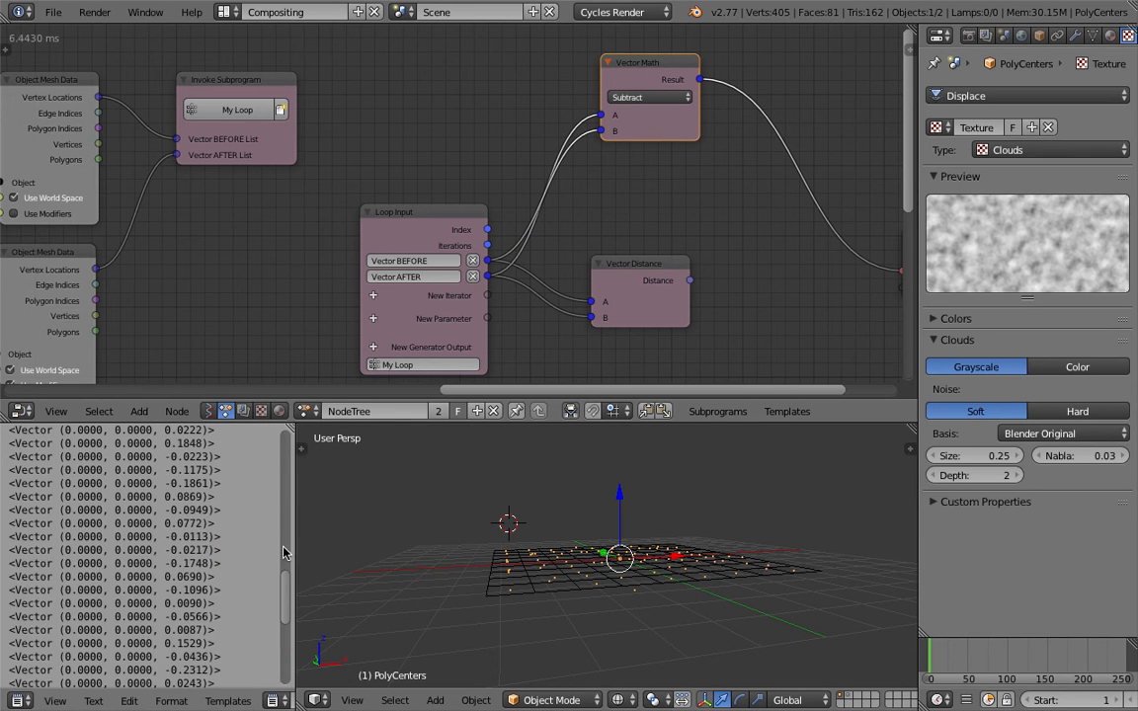
{"action": "left_click_drag", "start_coordinate": [284, 576], "coordinate": [297, 531]}
{"action": "middle_click_drag", "start_coordinate": [651, 198], "coordinate": [543, 188]}
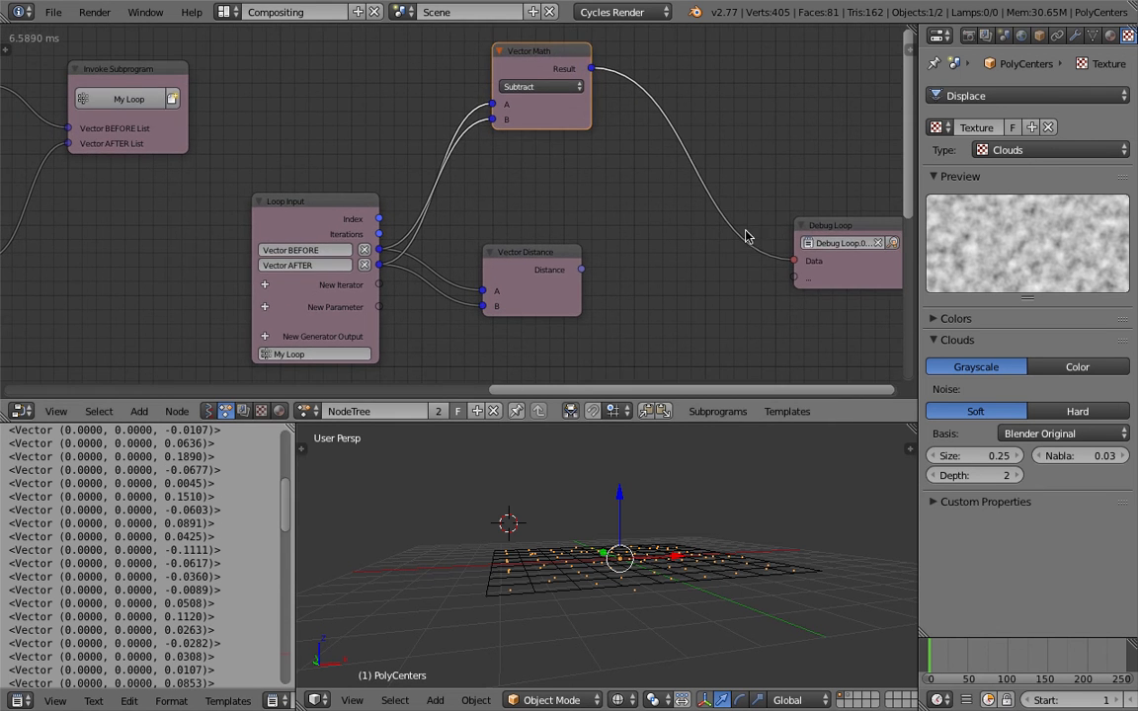
{"action": "left_click_drag", "start_coordinate": [815, 234], "coordinate": [744, 212]}
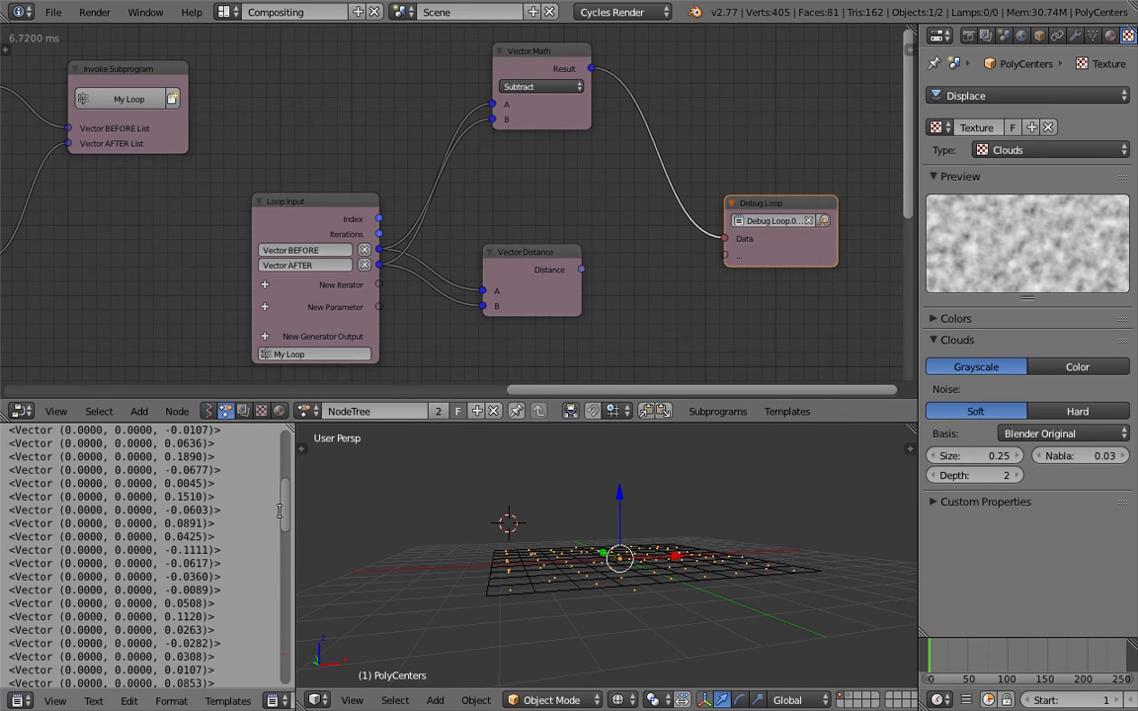
{"action": "left_click_drag", "start_coordinate": [283, 517], "coordinate": [288, 414]}
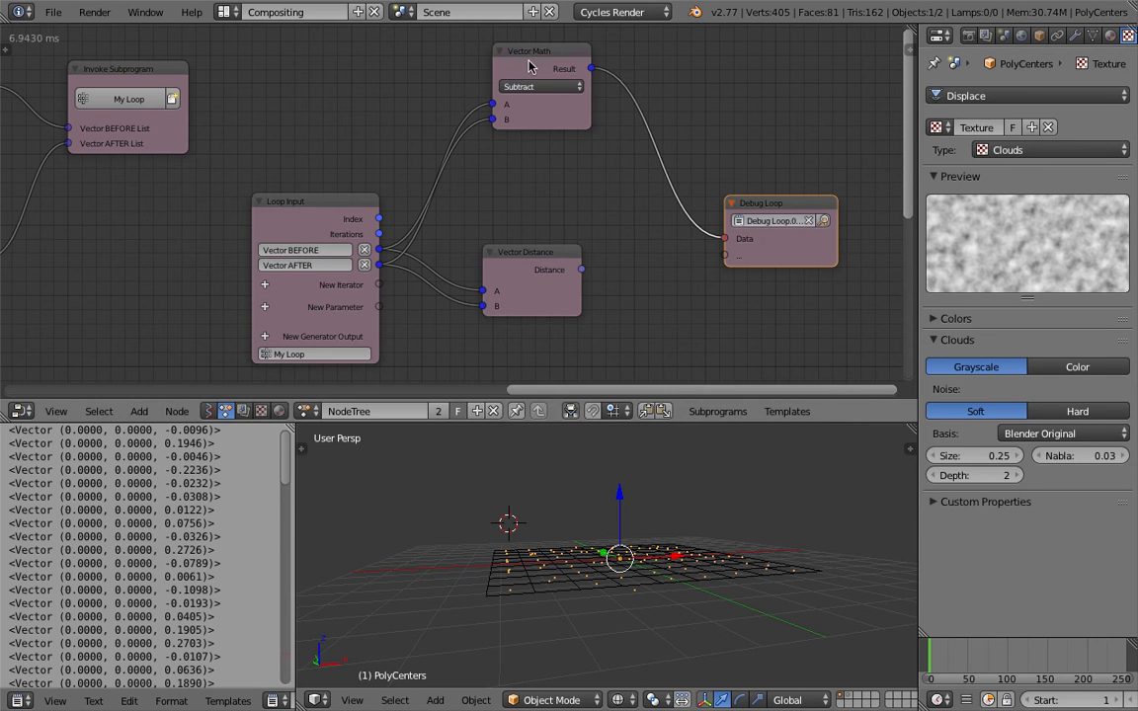
Step: Move Vector Math and Vector Distance closer to Loop Input, and place Debug Loop beside Vector Math
{"action": "left_click_drag", "start_coordinate": [523, 51], "coordinate": [490, 113]}
{"action": "left_click", "coordinate": [484, 251]}
{"action": "left_click_drag", "start_coordinate": [475, 249], "coordinate": [445, 244]}
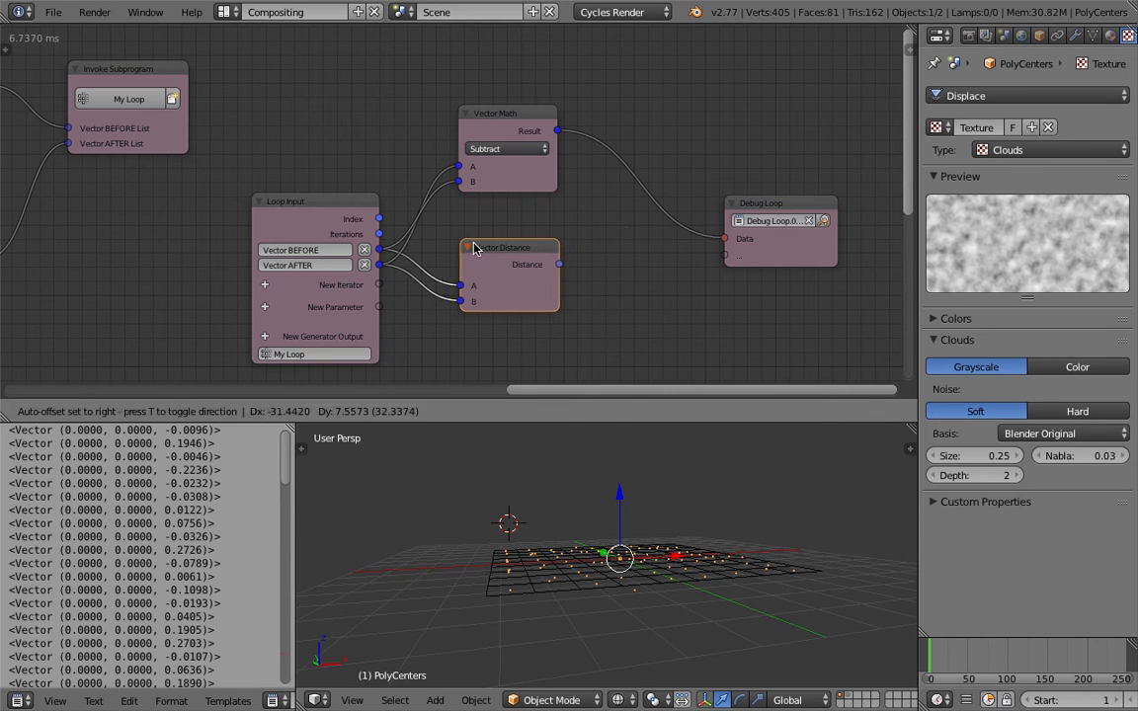
{"action": "left_click_drag", "start_coordinate": [775, 209], "coordinate": [664, 136]}
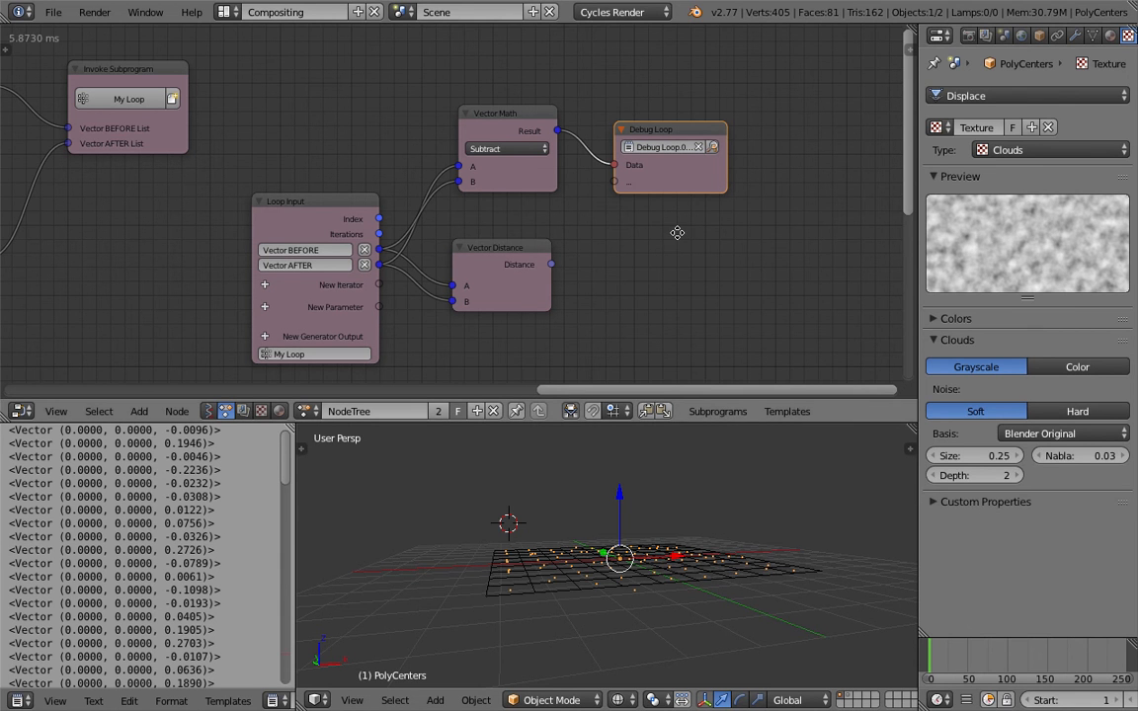
Step: Select the Target grid object in the 3D view
{"action": "scroll", "coordinate": [677, 237], "scroll_direction": "down", "scroll_amount": 1}
{"action": "mouse_move", "coordinate": [642, 525]}
{"action": "middle_mouse_down"}
{"action": "mouse_move", "coordinate": [654, 561]}
{"action": "mouse_move", "coordinate": [682, 452]}
{"action": "mouse_move", "coordinate": [779, 556]}
{"action": "middle_mouse_up"}
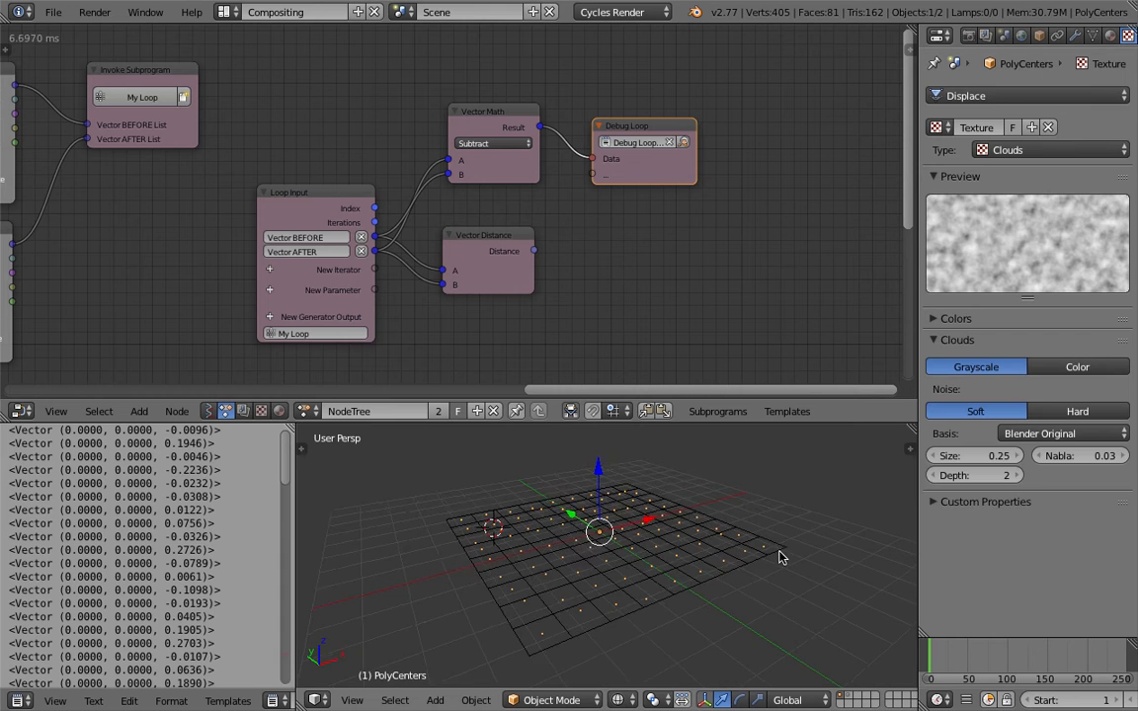
{"action": "right_click", "coordinate": [774, 538]}
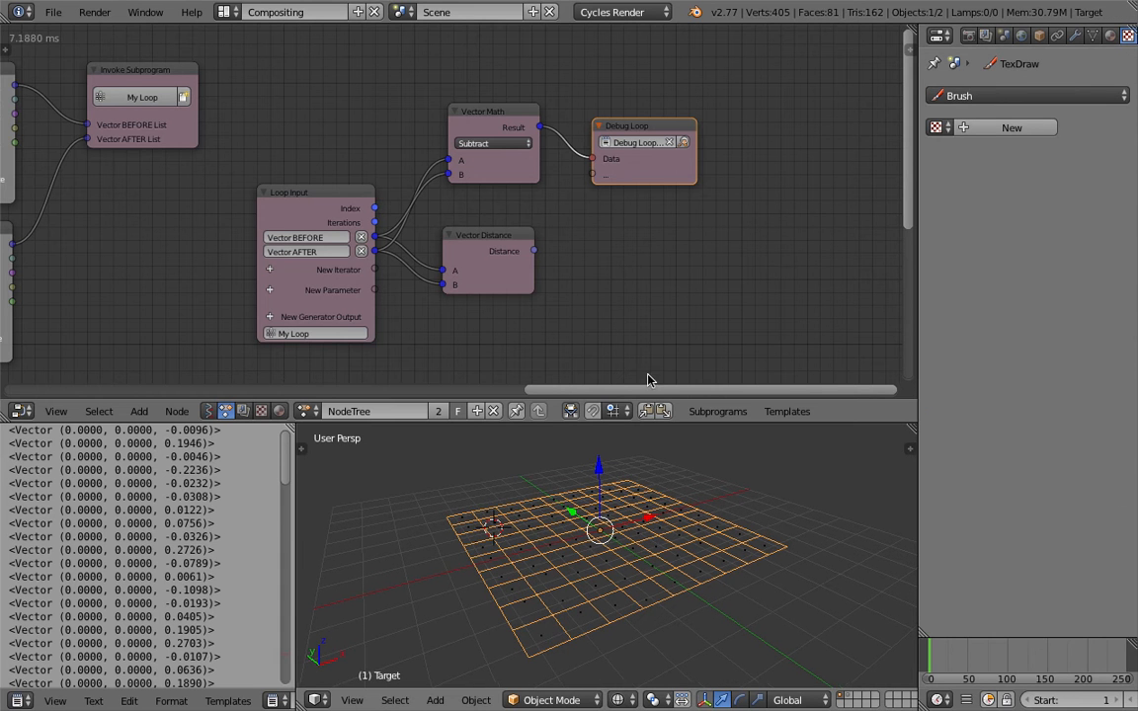
Step: Add a Map Range node beside Vector Distance, below Debug Loop
{"action": "middle_click_drag", "start_coordinate": [648, 259], "coordinate": [560, 257]}
{"action": "key", "text": "shift+a"}
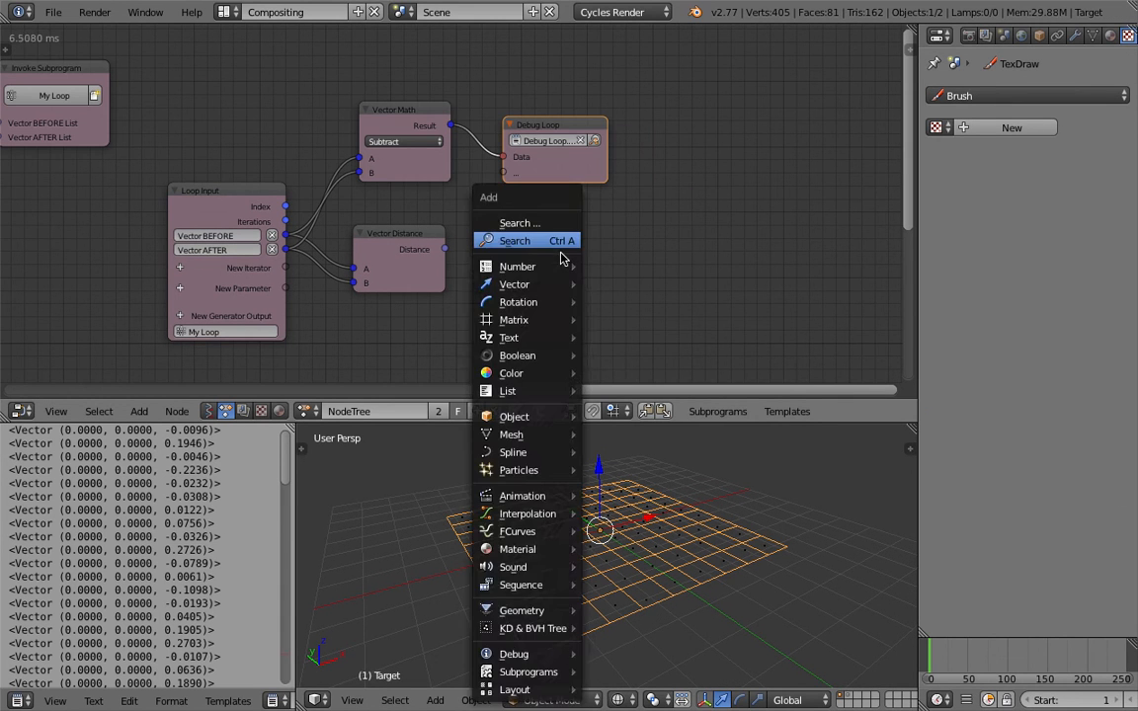
{"action": "left_click", "coordinate": [564, 254]}
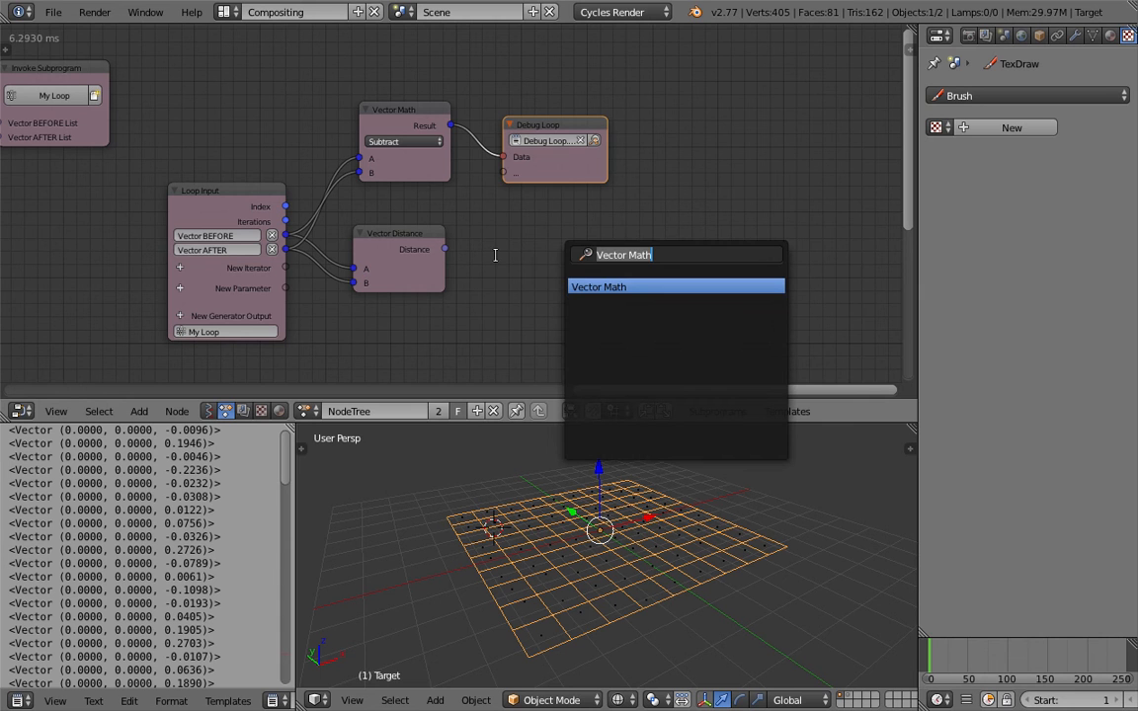
{"action": "type", "text": "map r"}
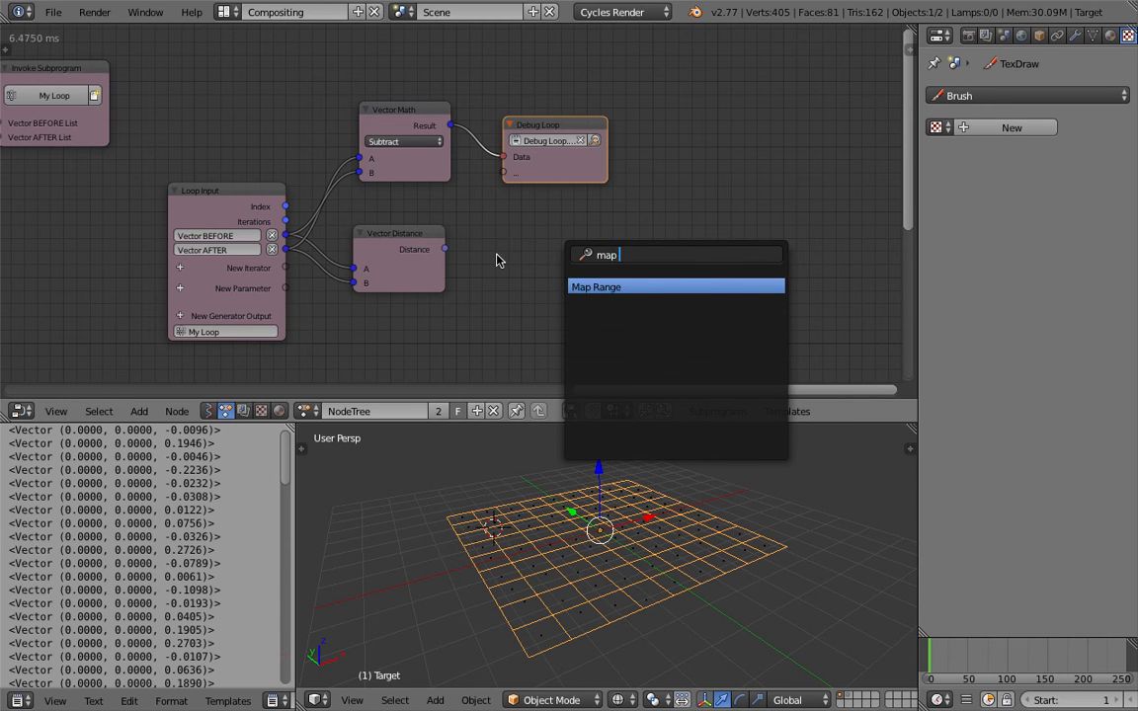
{"action": "key", "text": "Return"}
{"action": "left_click", "coordinate": [533, 207]}
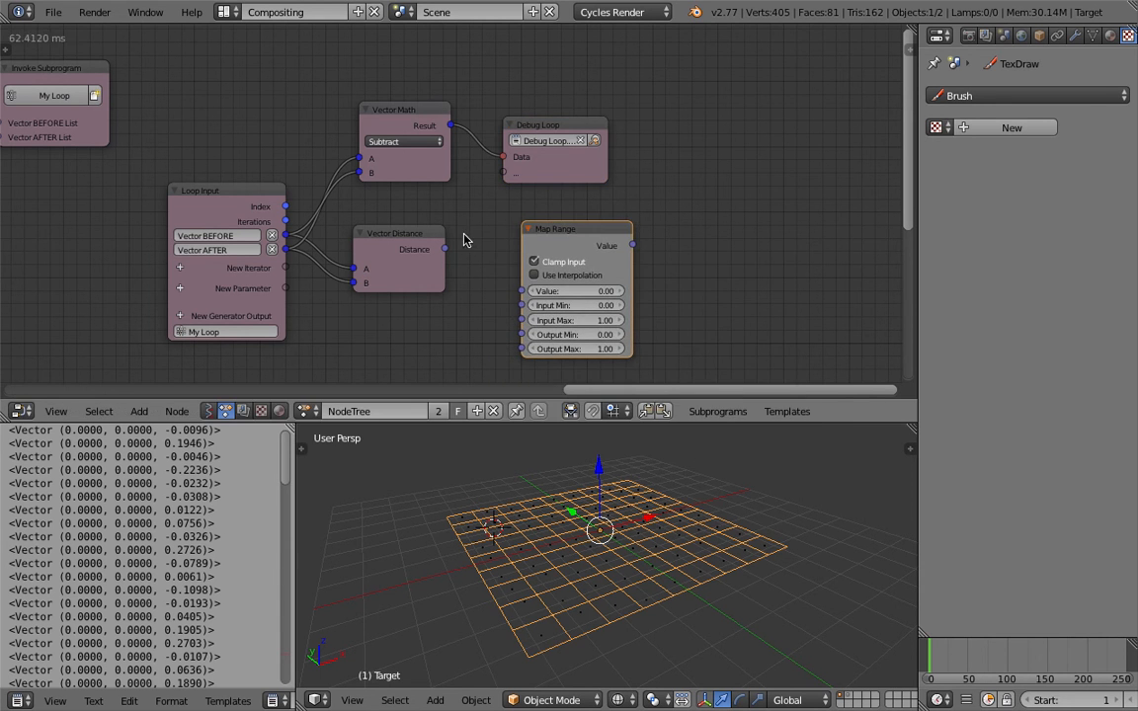
Step: Link Vector Distance's output to Debug Loop's Data and Map Range's Value inputs, and Map Range's output to a second Debug Loop input
{"action": "left_click_drag", "start_coordinate": [566, 126], "coordinate": [679, 119]}
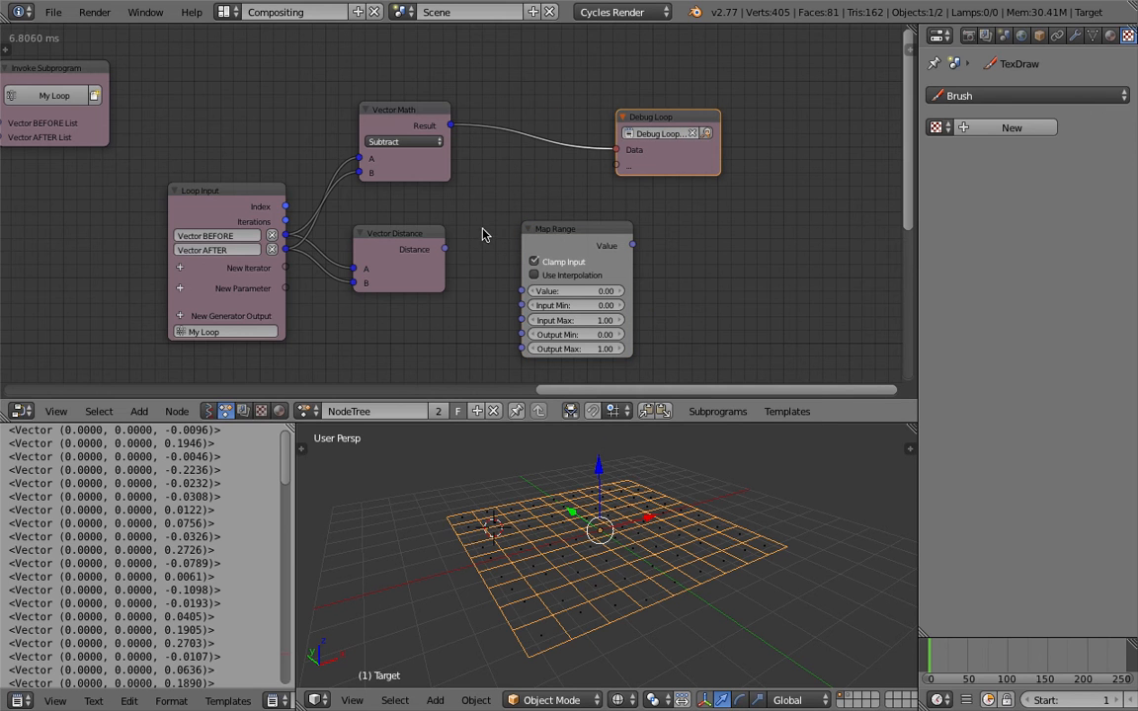
{"action": "left_click_drag", "start_coordinate": [452, 247], "coordinate": [616, 149]}
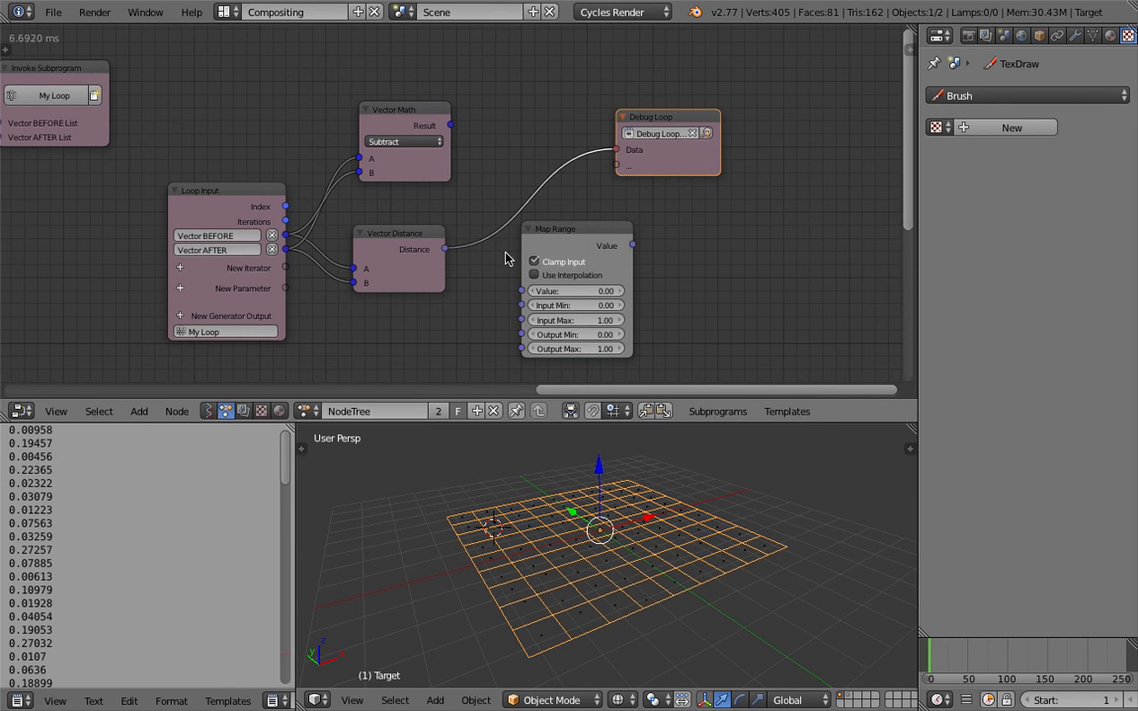
{"action": "left_click_drag", "start_coordinate": [446, 249], "coordinate": [521, 292]}
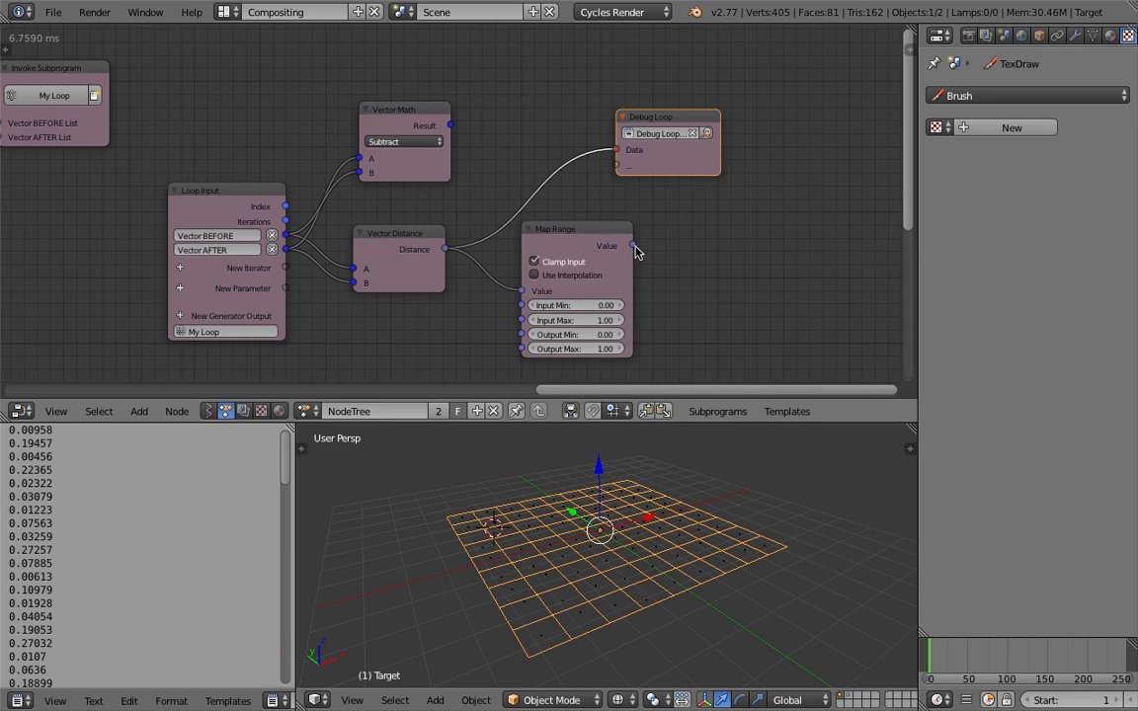
{"action": "left_click_drag", "start_coordinate": [632, 245], "coordinate": [617, 165]}
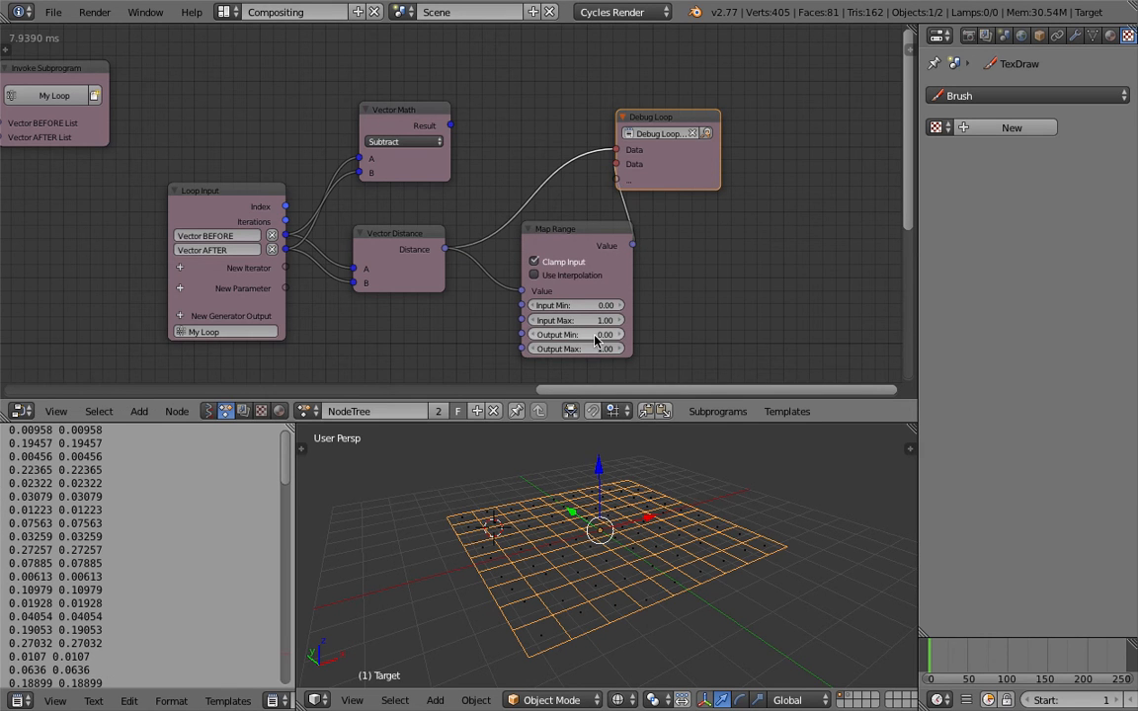
Step: Set the Map Range node's Output Max to 6
{"action": "left_click", "coordinate": [597, 334]}
{"action": "key", "text": "Return"}
{"action": "mouse_move", "coordinate": [597, 349]}
{"action": "left_mouse_down"}
{"action": "mouse_move", "coordinate": [651, 349]}
{"action": "mouse_move", "coordinate": [593, 353]}
{"action": "left_mouse_up"}
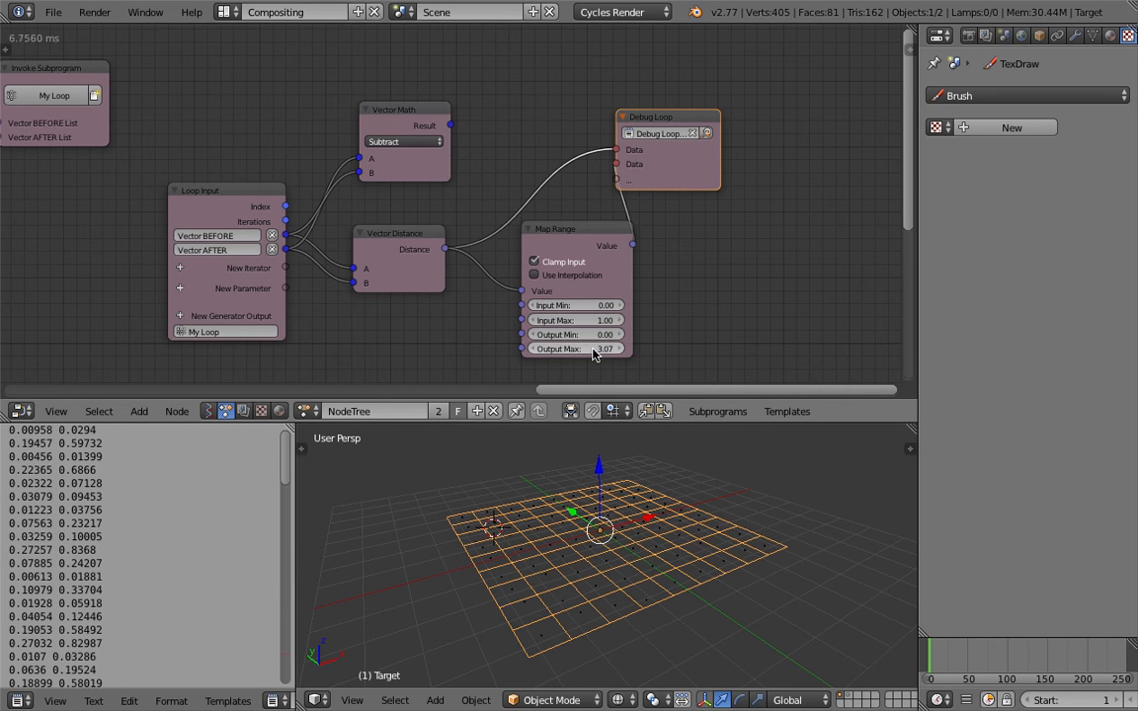
{"action": "left_click", "coordinate": [592, 349]}
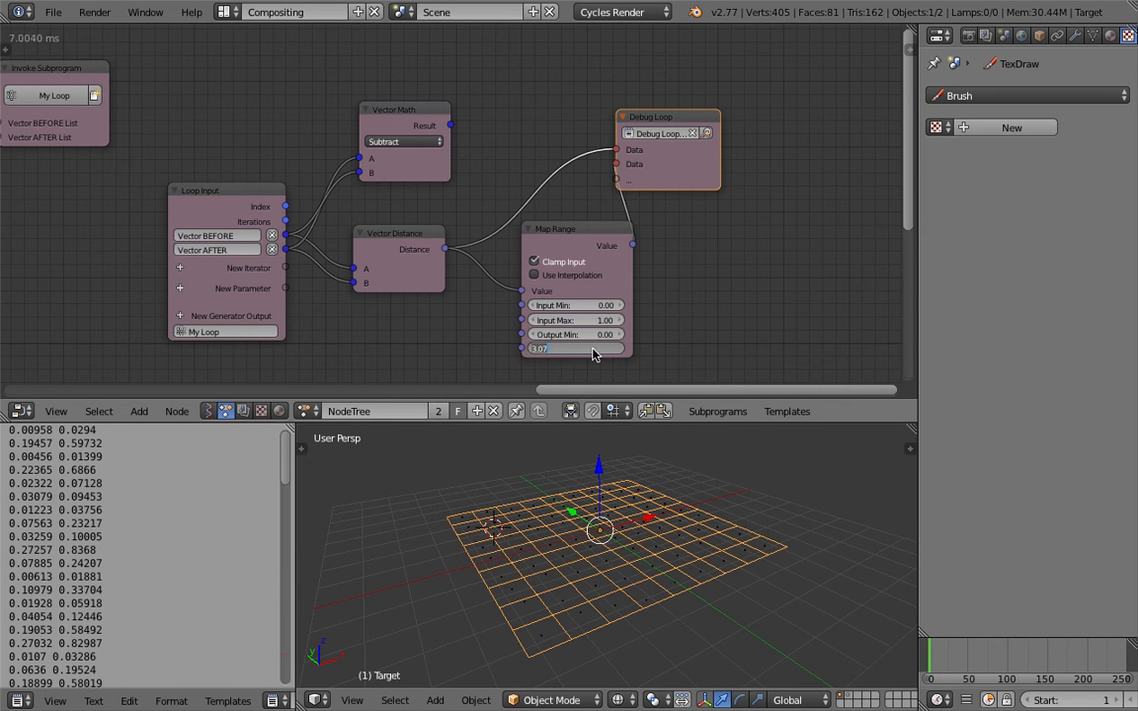
{"action": "type", "text": "6"}
{"action": "key", "text": "Return"}
{"action": "scroll", "coordinate": [681, 294], "scroll_direction": "down", "scroll_amount": 2, "text": "shift"}
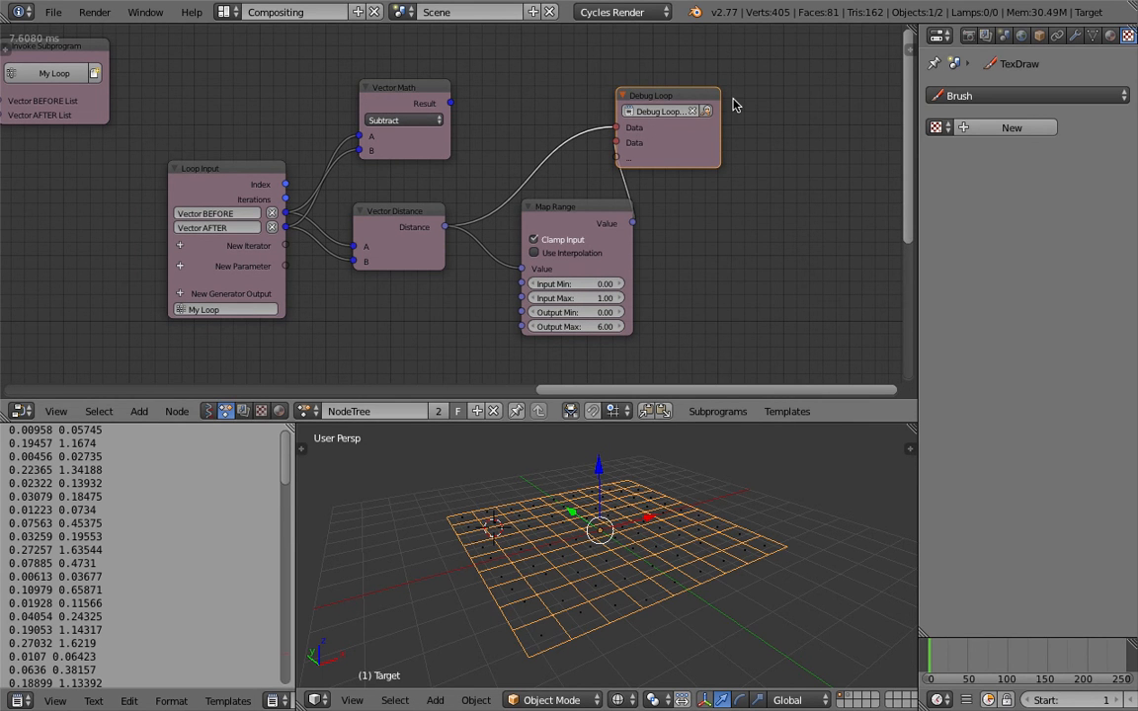
Step: Make room before Debug Loop and insert a Float to Integer node on the link from Map Range's Value to its second Data input
{"action": "left_click_drag", "start_coordinate": [701, 99], "coordinate": [781, 103]}
{"action": "key", "text": "shift+a"}
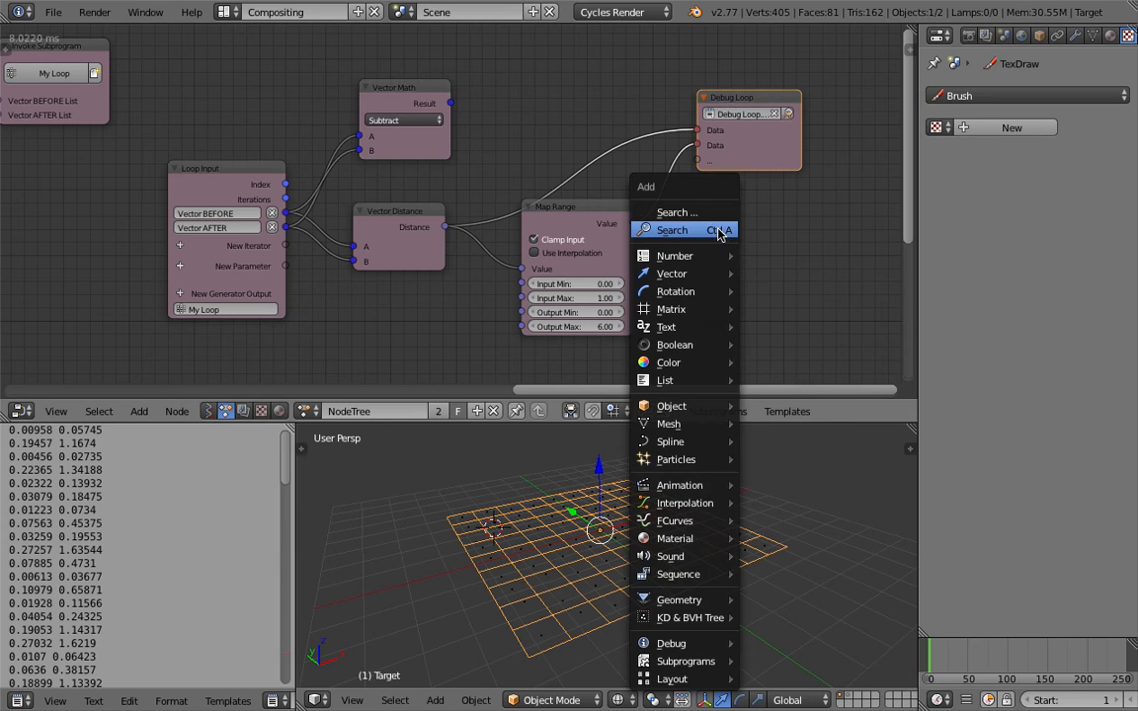
{"action": "left_click", "coordinate": [718, 230]}
{"action": "type", "text": "float"}
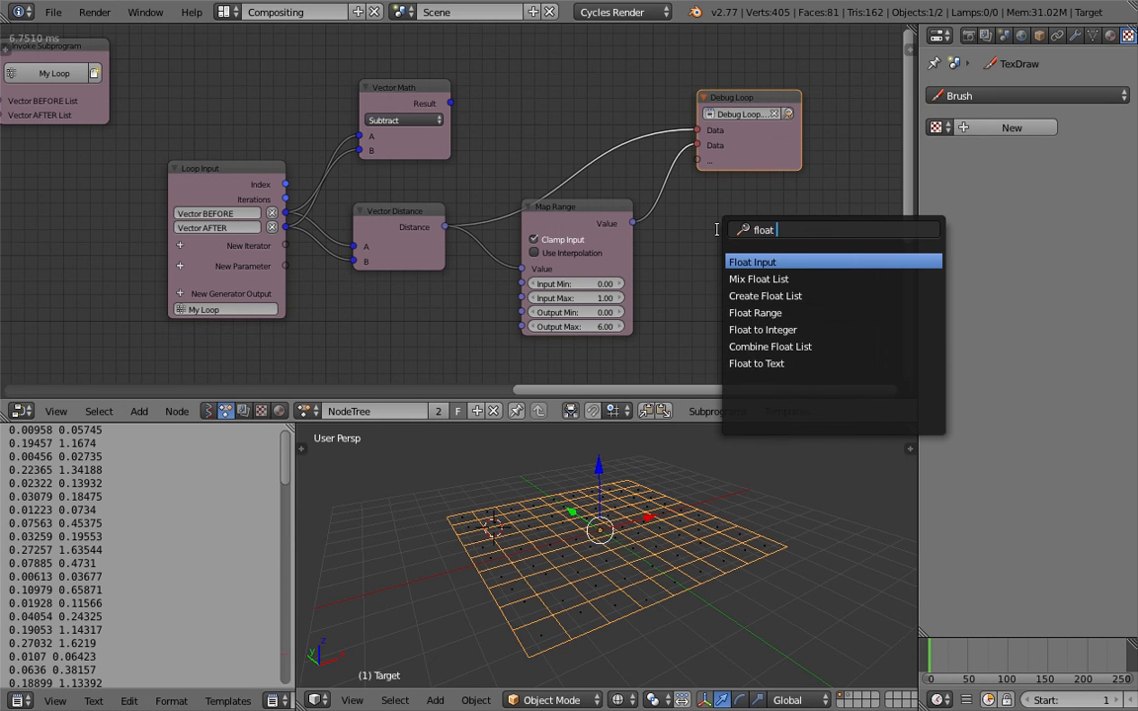
{"action": "type", "text": " to"}
{"action": "key", "text": "Return"}
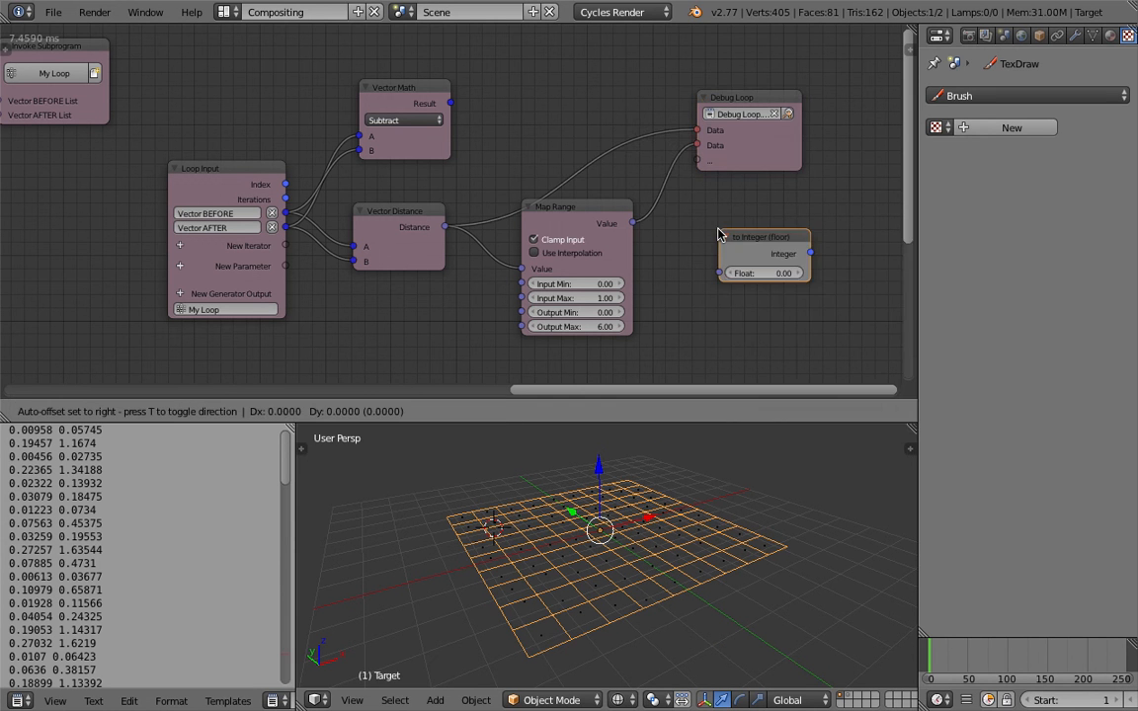
{"action": "left_click", "coordinate": [658, 175]}
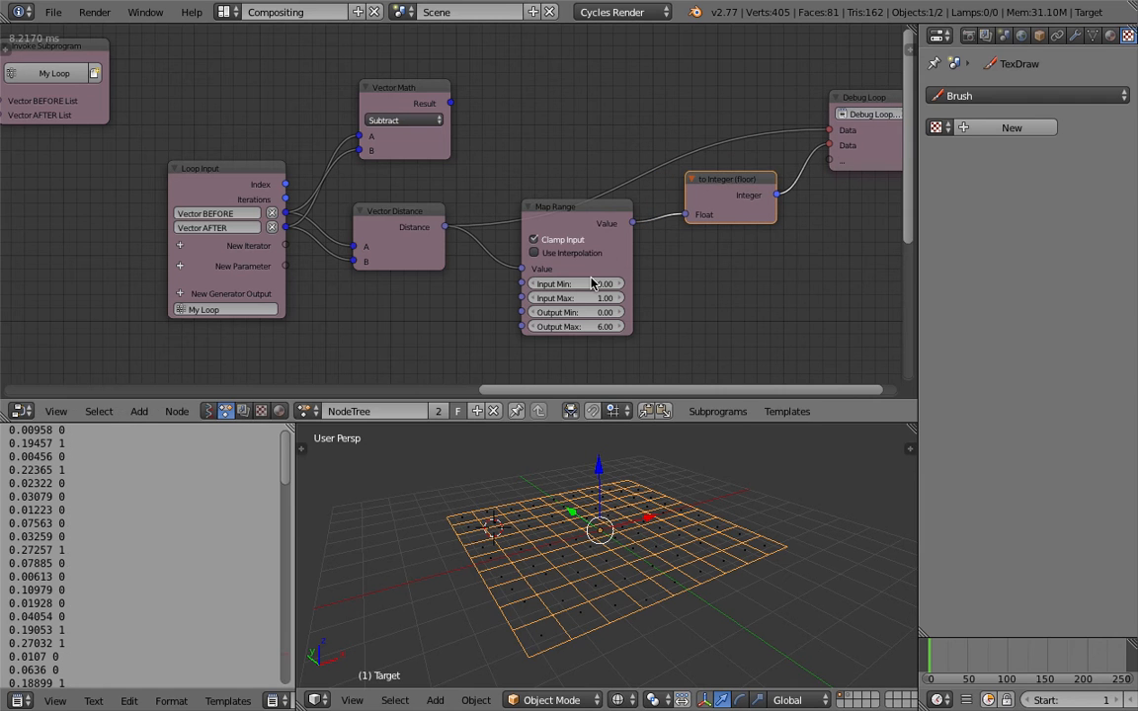
Step: Review the distance and integer pairs in the debug text list, inspect the Target grid, and save the file
{"action": "scroll", "coordinate": [283, 514], "scroll_direction": "down", "scroll_amount": 15}
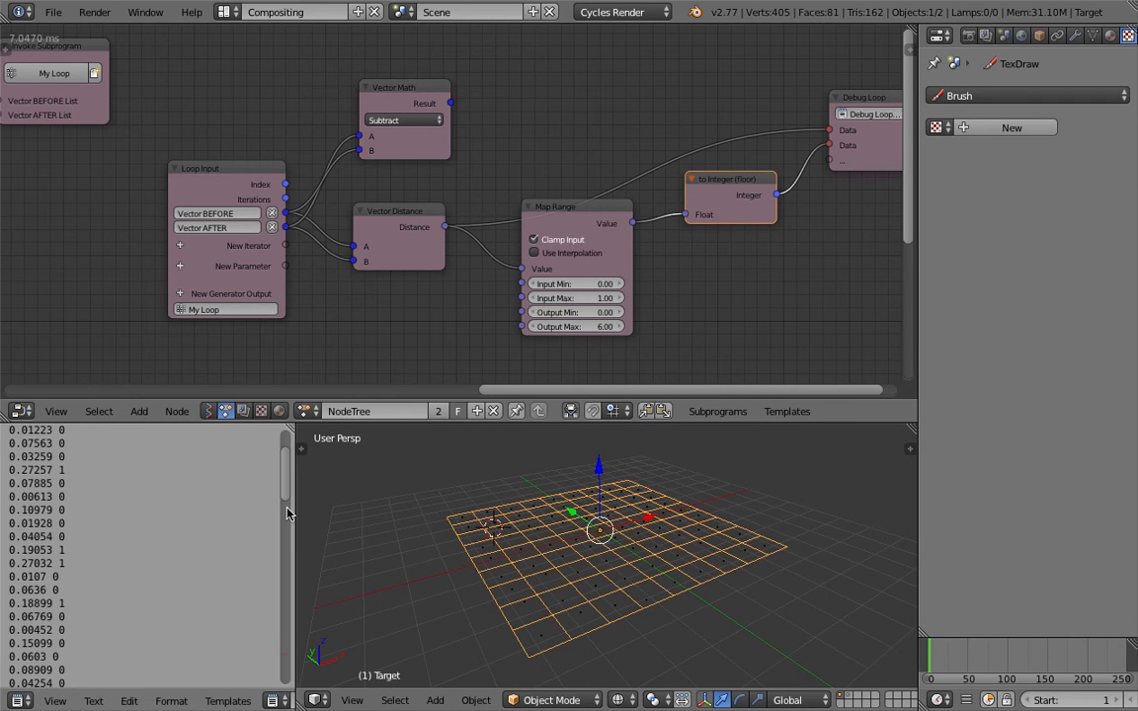
{"action": "left_click_drag", "start_coordinate": [279, 576], "coordinate": [289, 437]}
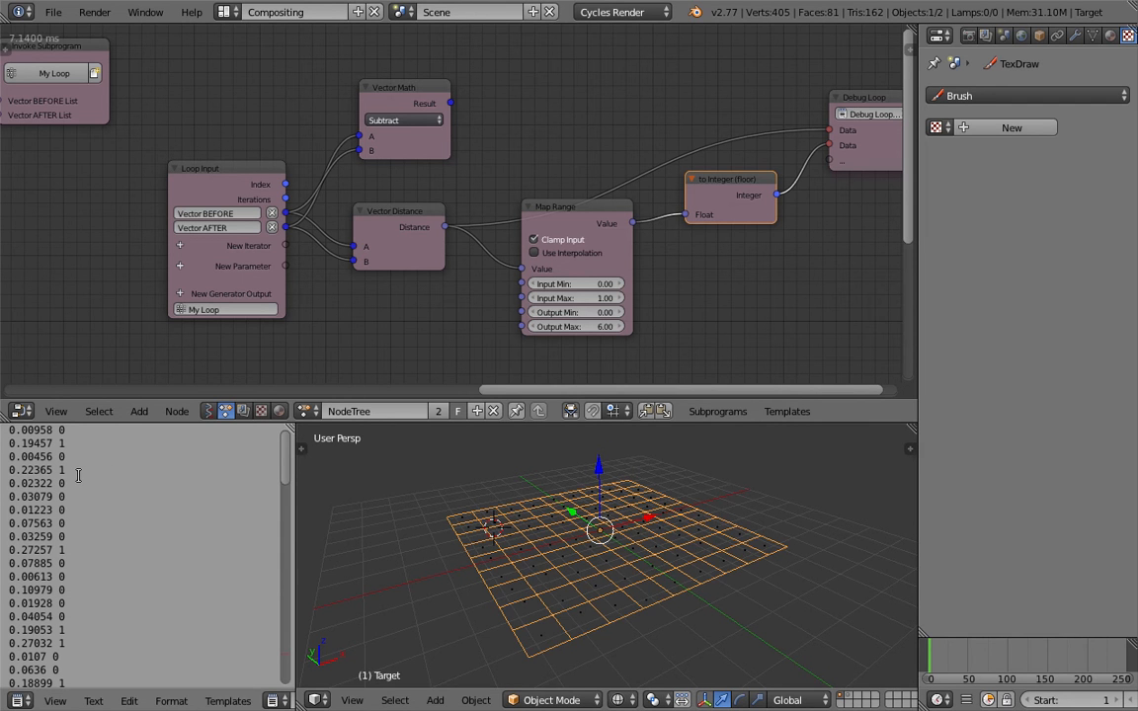
{"action": "middle_click_drag", "start_coordinate": [690, 534], "coordinate": [713, 558]}
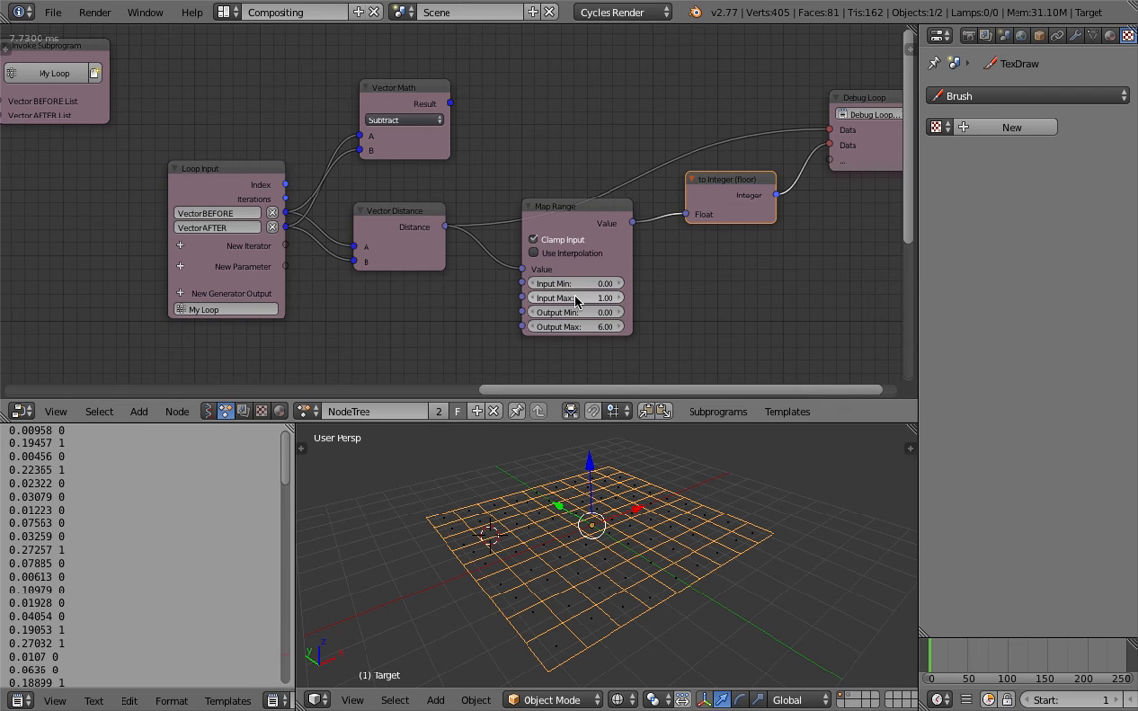
{"action": "key", "text": "ctrl+s"}
{"action": "left_click", "coordinate": [648, 292]}
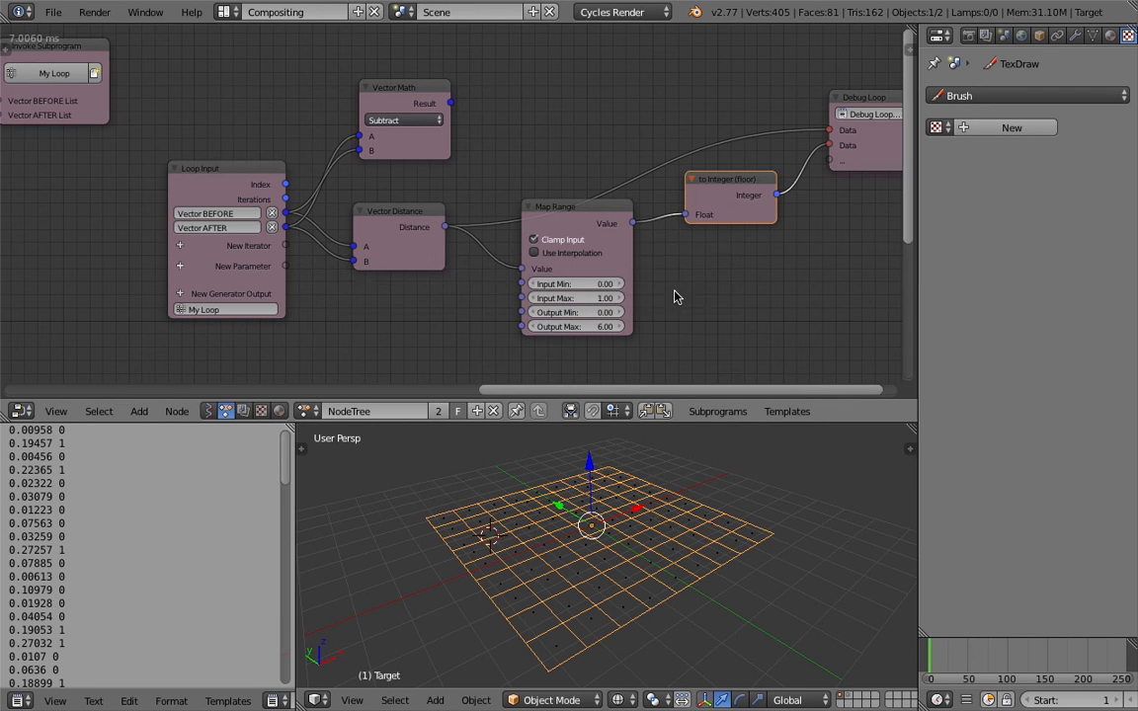
Step: Shift the Map Range node slightly down and rename the distance loop in its Loop Input node to Sampled List
{"action": "key", "text": "Home"}
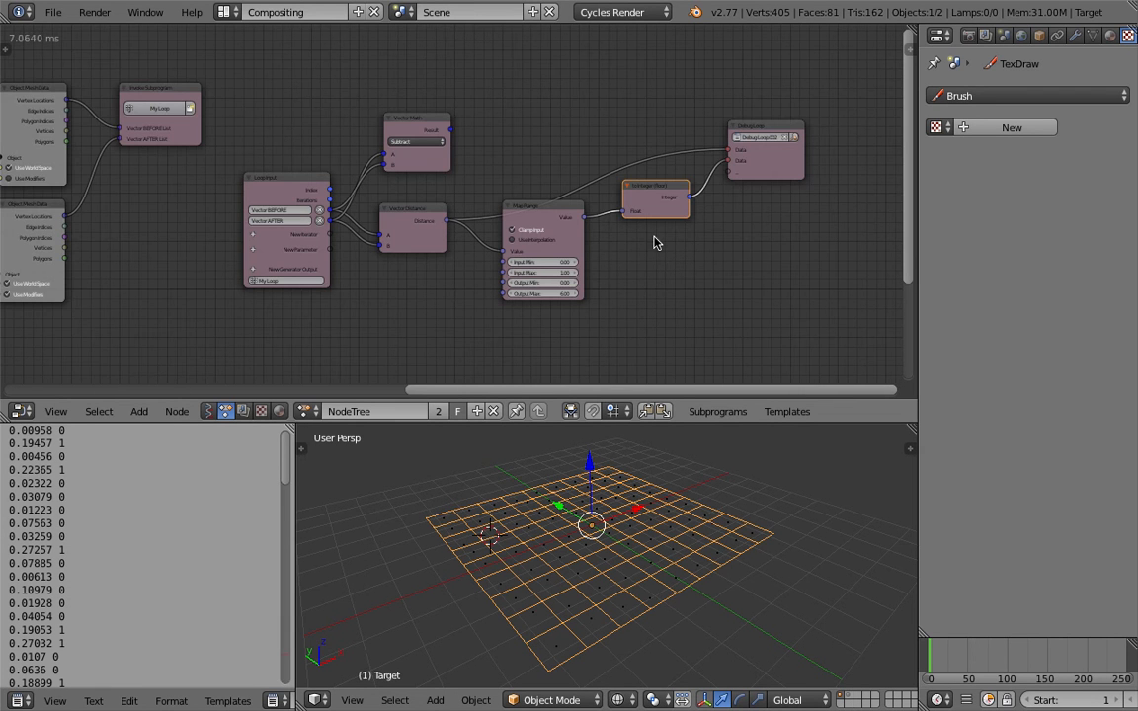
{"action": "left_click_drag", "start_coordinate": [552, 219], "coordinate": [556, 249]}
{"action": "middle_click_drag", "start_coordinate": [694, 254], "coordinate": [733, 243]}
{"action": "scroll", "coordinate": [347, 261], "scroll_direction": "up", "scroll_amount": 2}
{"action": "left_click", "coordinate": [321, 283]}
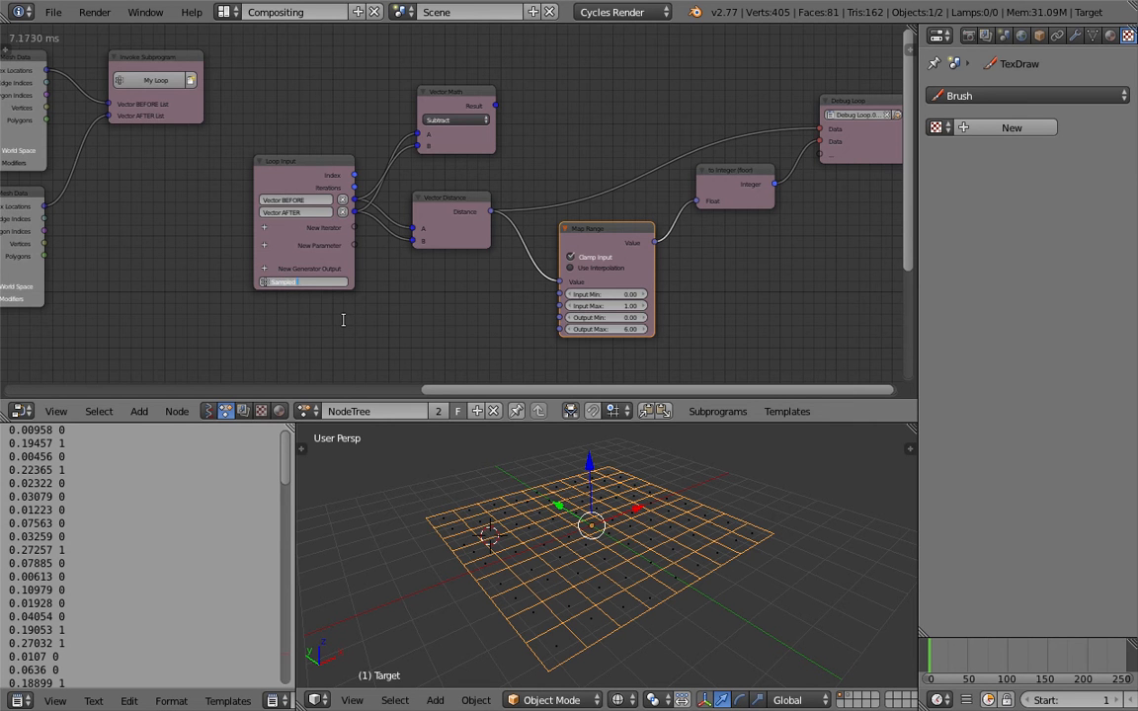
{"action": "type", "text": "Sampled List"}
{"action": "key", "text": "Return"}
Step: Add an Integer generator output to the Sampled List loop and link the to Integer (floor) node's Integer output to it
{"action": "scroll", "coordinate": [307, 276], "scroll_direction": "up", "scroll_amount": 2}
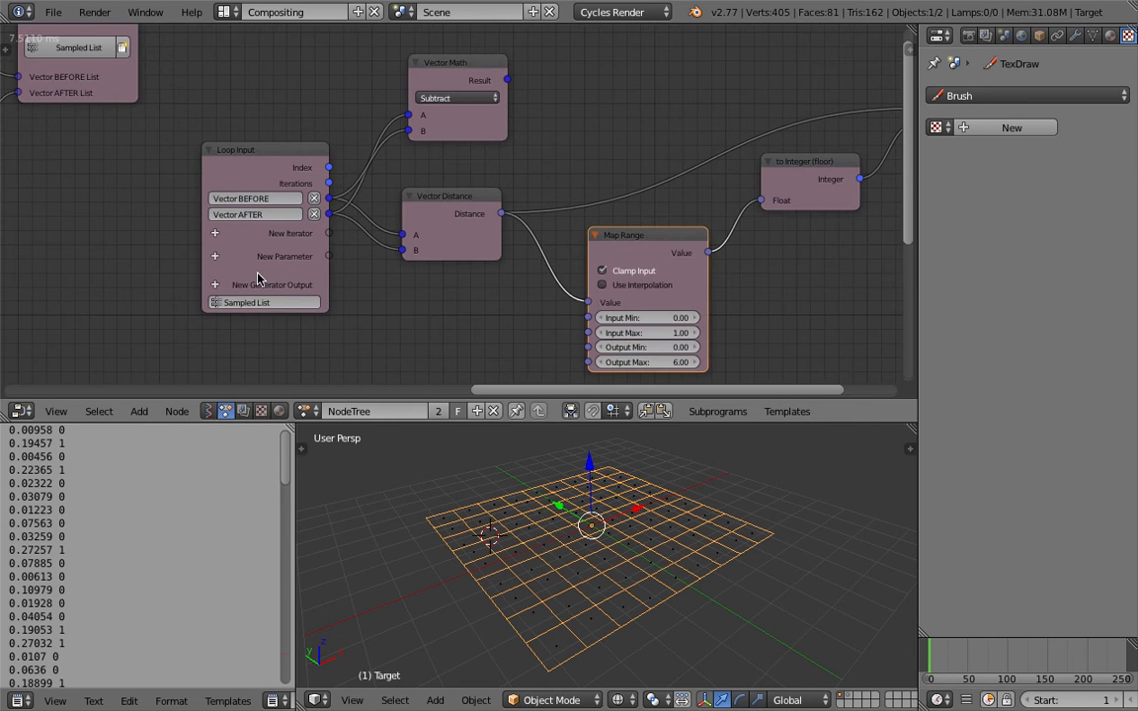
{"action": "left_click", "coordinate": [216, 284]}
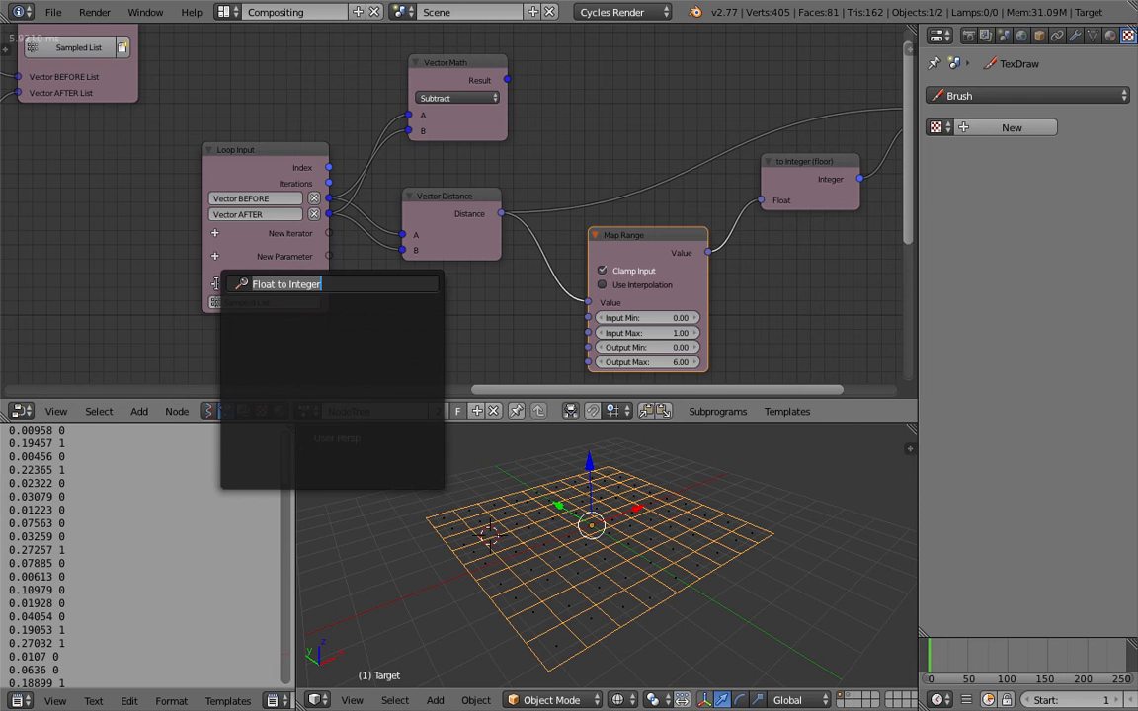
{"action": "type", "text": "integ"}
{"action": "key", "text": "Return"}
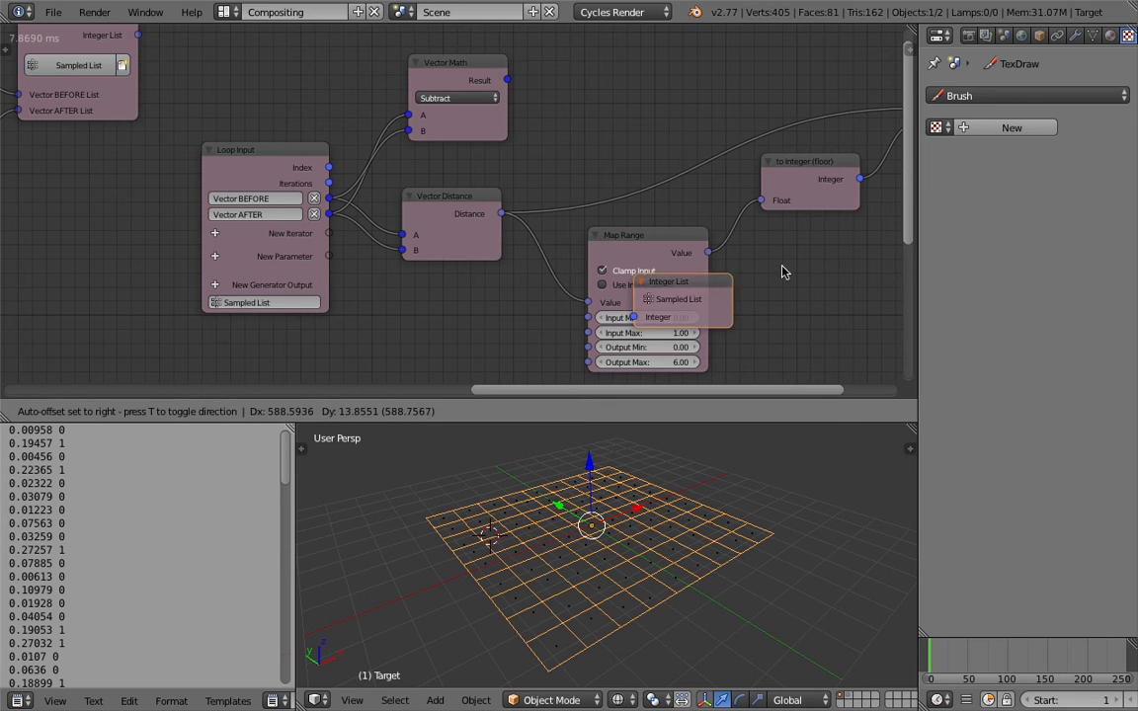
{"action": "left_click", "coordinate": [999, 261]}
{"action": "middle_click_drag", "start_coordinate": [837, 245], "coordinate": [748, 243]}
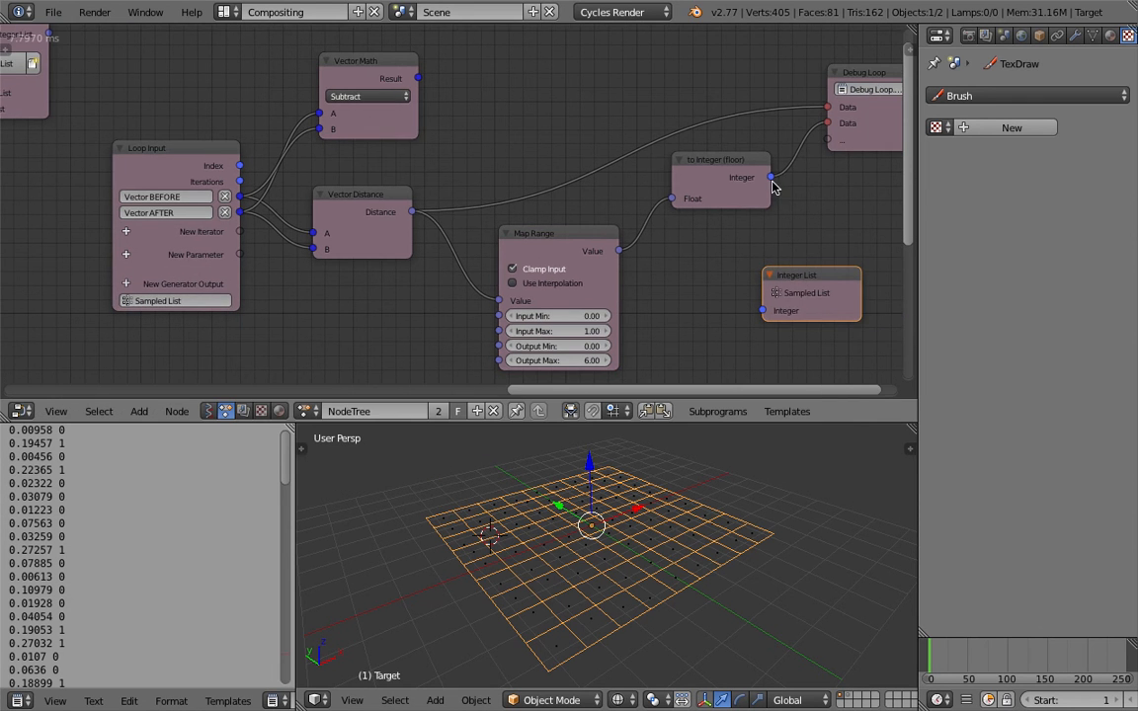
{"action": "left_click_drag", "start_coordinate": [771, 178], "coordinate": [841, 250]}
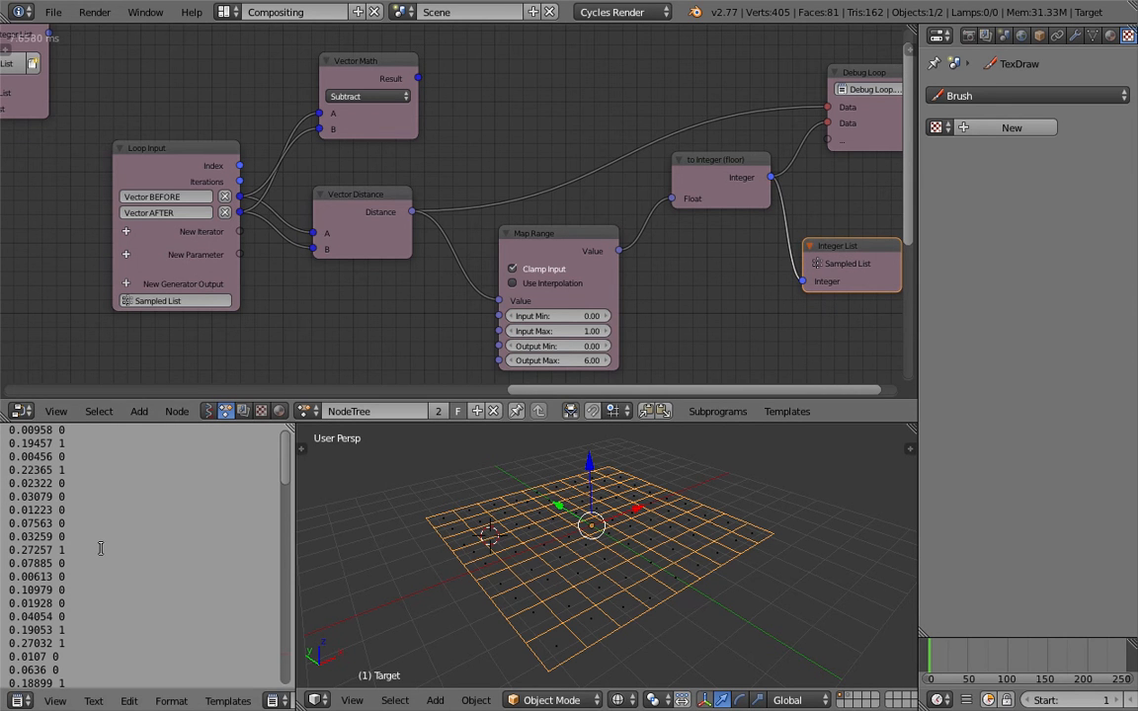
Step: Reposition the Modulo Math node and My Loop's Integer List output node slightly to tidy the row
{"action": "scroll", "coordinate": [309, 321], "scroll_direction": "up", "scroll_amount": 1}
{"action": "scroll", "coordinate": [310, 321], "scroll_direction": "down", "scroll_amount": 2}
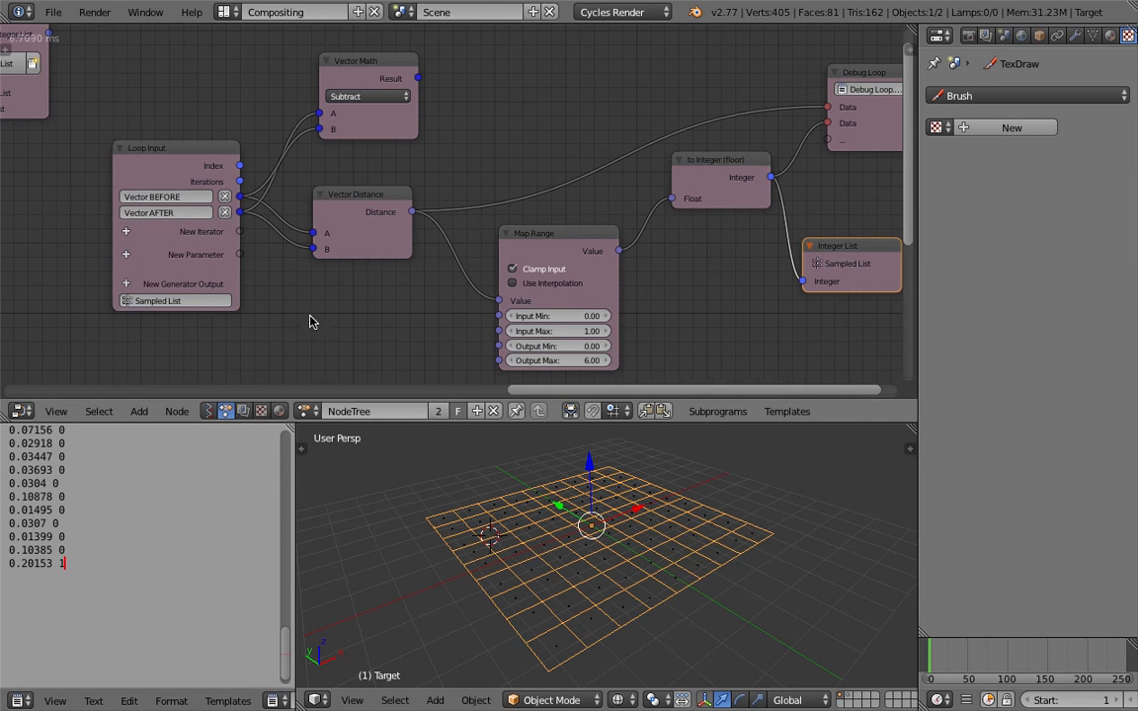
{"action": "middle_click_drag", "start_coordinate": [586, 549], "coordinate": [620, 564]}
{"action": "scroll", "coordinate": [568, 523], "scroll_direction": "down", "scroll_amount": 2}
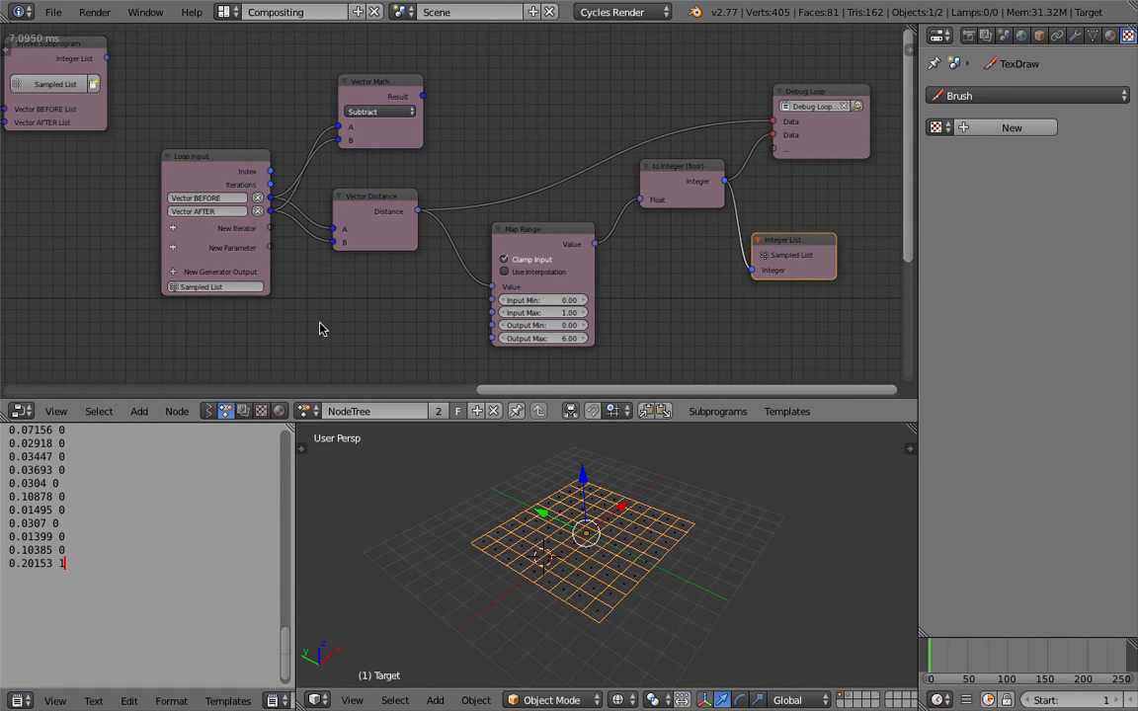
{"action": "middle_click_drag", "start_coordinate": [320, 328], "coordinate": [559, 310]}
{"action": "middle_click_drag", "start_coordinate": [317, 218], "coordinate": [698, 198]}
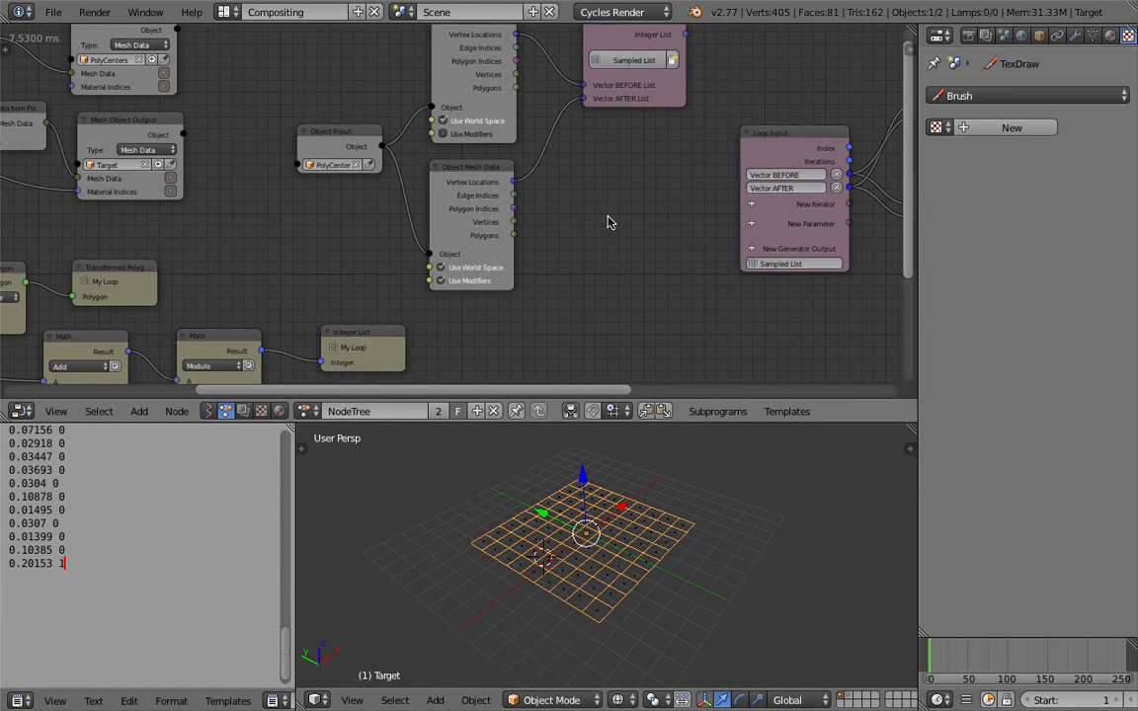
{"action": "scroll", "coordinate": [561, 219], "scroll_direction": "down", "scroll_amount": 4}
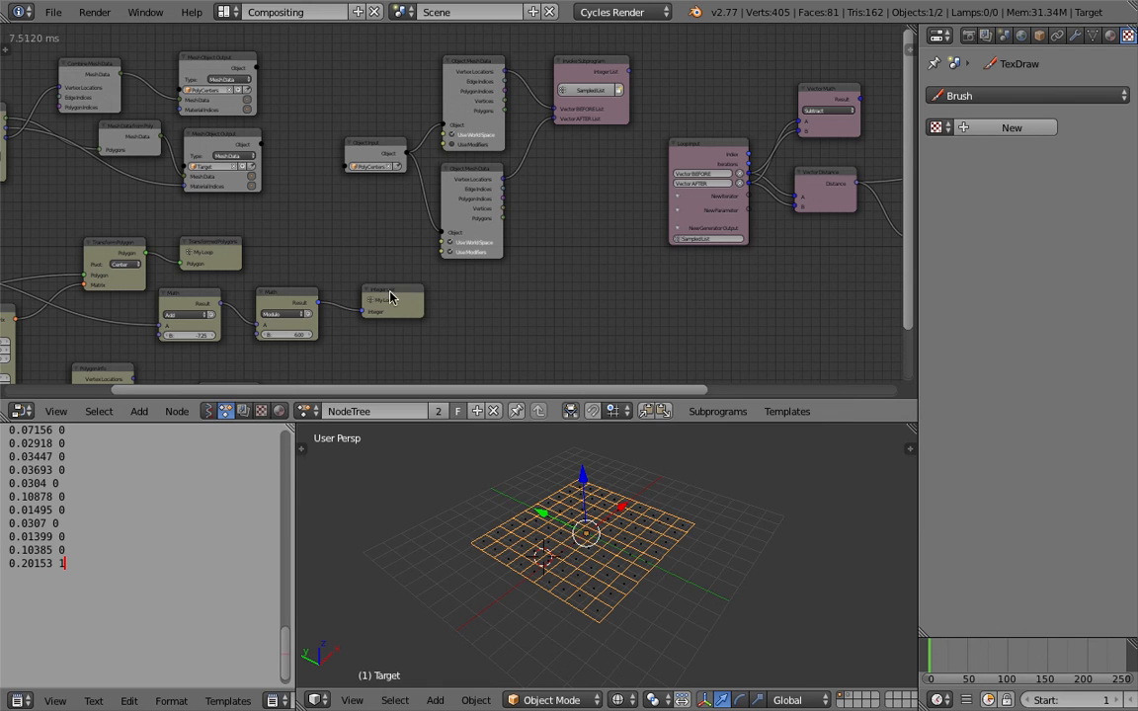
{"action": "left_click_drag", "start_coordinate": [391, 297], "coordinate": [369, 309]}
{"action": "left_click", "coordinate": [276, 310]}
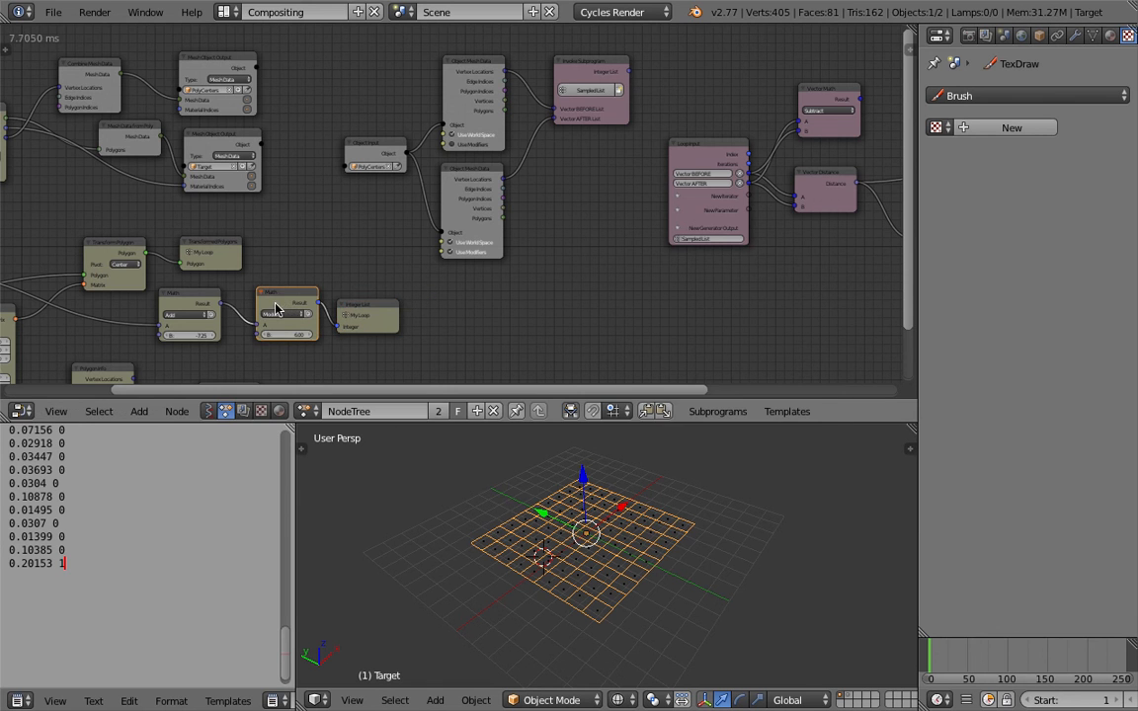
{"action": "left_click_drag", "start_coordinate": [276, 309], "coordinate": [258, 325]}
{"action": "left_click", "coordinate": [368, 315]}
{"action": "left_click_drag", "start_coordinate": [368, 315], "coordinate": [353, 318]}
Step: Move the Sampled List Invoke Subprogram node down, closer to the two Object Mesh Data nodes feeding it
{"action": "middle_click_drag", "start_coordinate": [368, 287], "coordinate": [180, 255]}
{"action": "scroll", "coordinate": [581, 226], "scroll_direction": "up", "scroll_amount": 1}
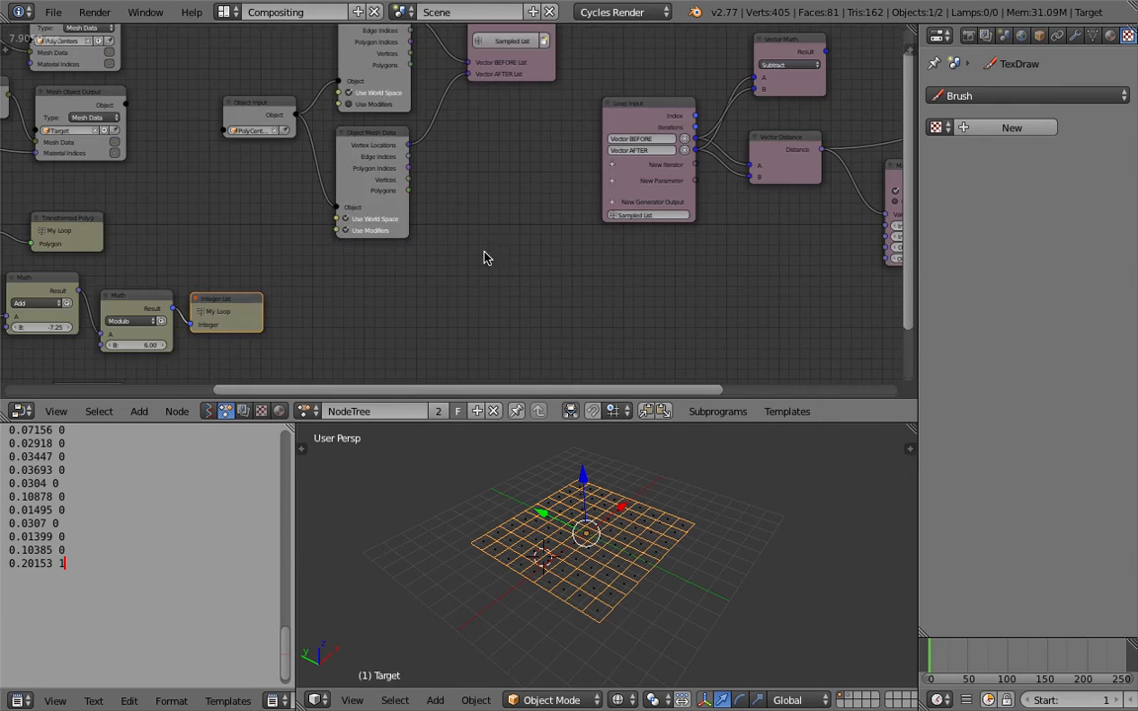
{"action": "middle_click_drag", "start_coordinate": [494, 256], "coordinate": [391, 293]}
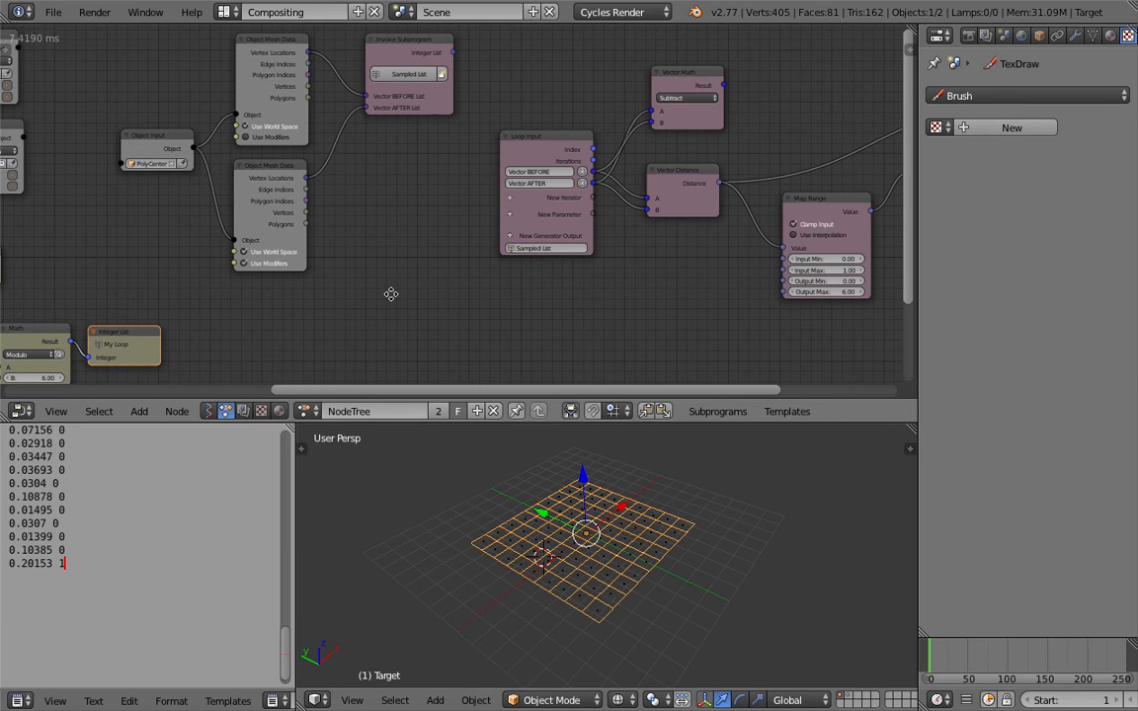
{"action": "left_click_drag", "start_coordinate": [413, 52], "coordinate": [390, 124]}
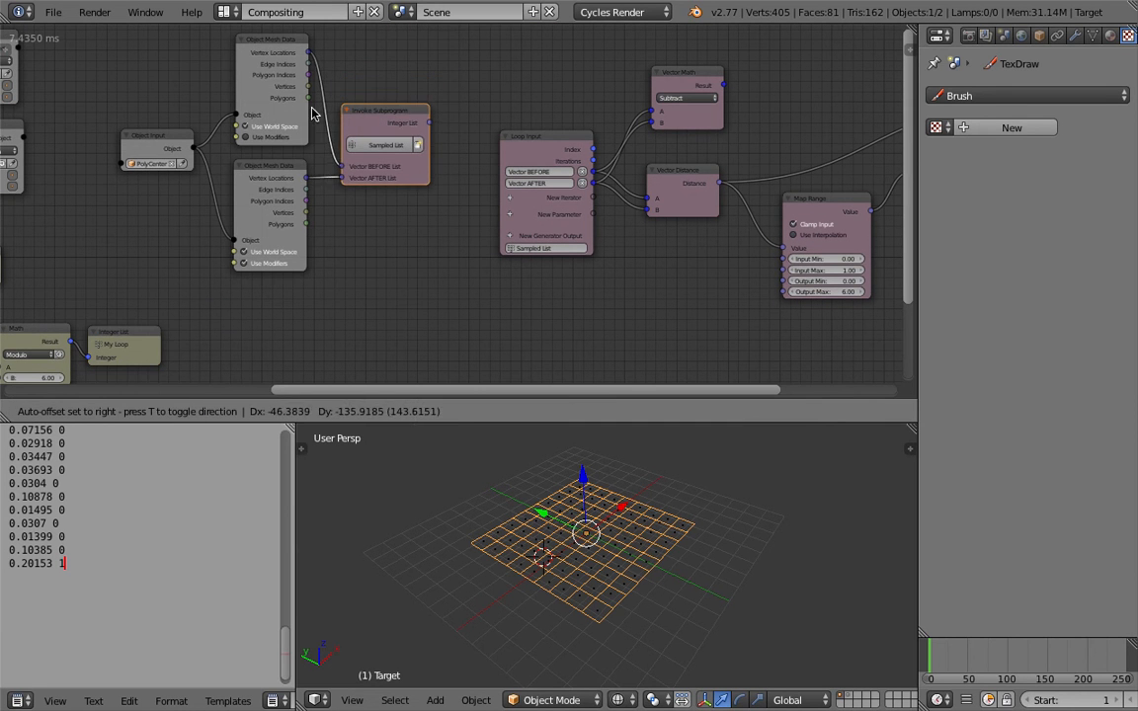
Step: Join the PolyCenters Object Input, both its Object Mesh Data nodes and the Sampled List Invoke Subprogram node in a new frame
{"action": "left_click", "coordinate": [254, 44]}
{"action": "left_click", "coordinate": [169, 136], "text": "shift"}
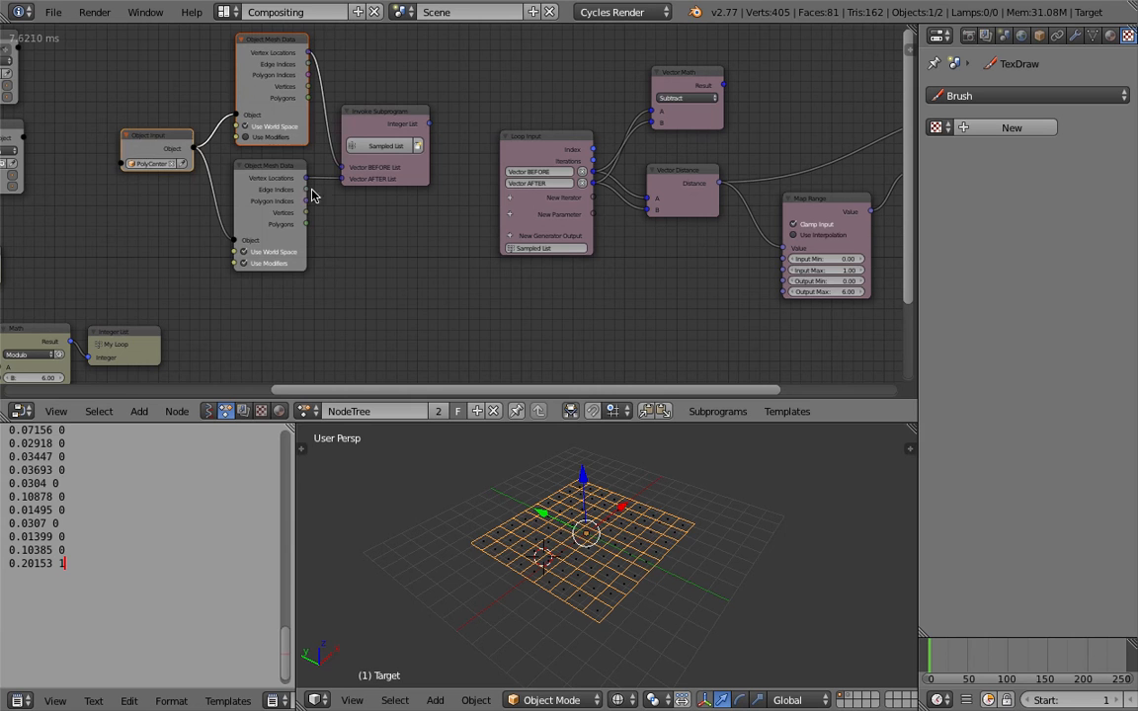
{"action": "left_click", "coordinate": [283, 172], "text": "shift"}
{"action": "left_click", "coordinate": [373, 112], "text": "shift"}
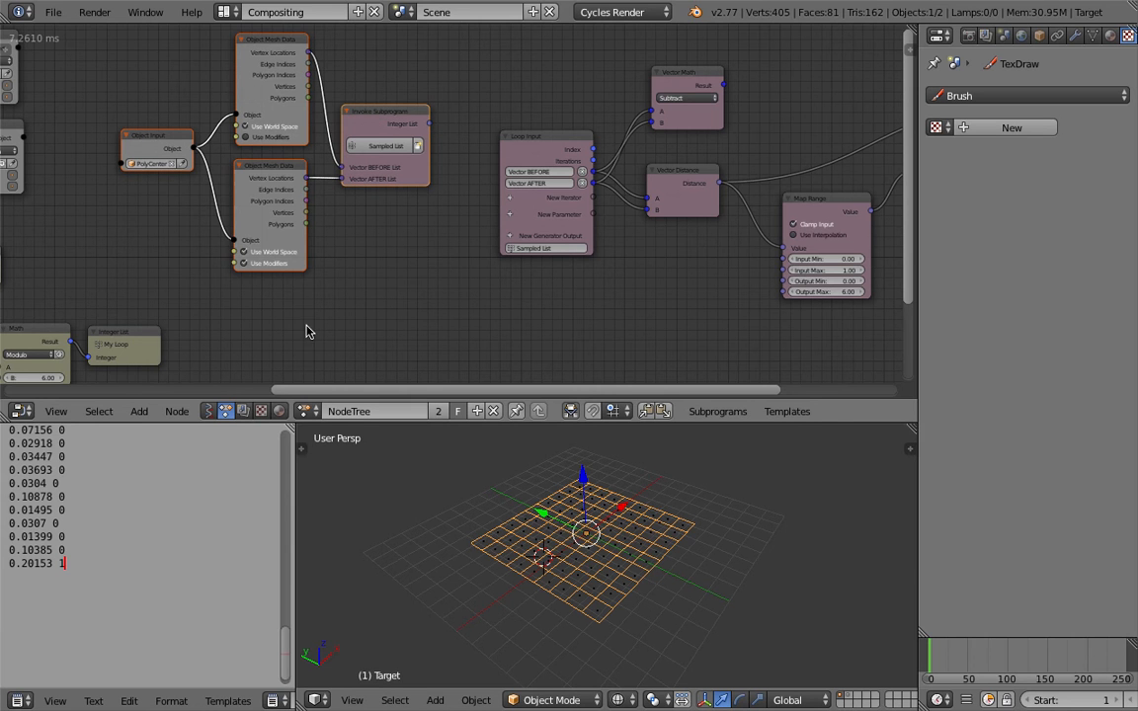
{"action": "left_click", "coordinate": [139, 410]}
{"action": "left_click", "coordinate": [99, 411]}
{"action": "left_click", "coordinate": [178, 411]}
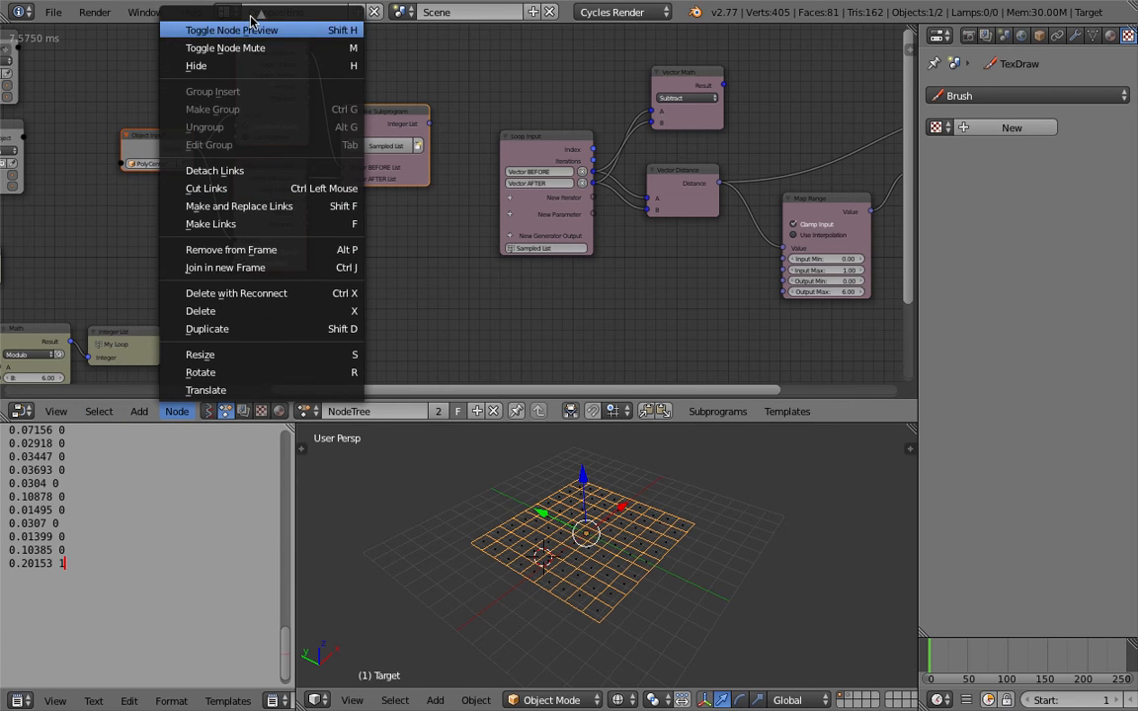
{"action": "mouse_move", "coordinate": [254, 16]}
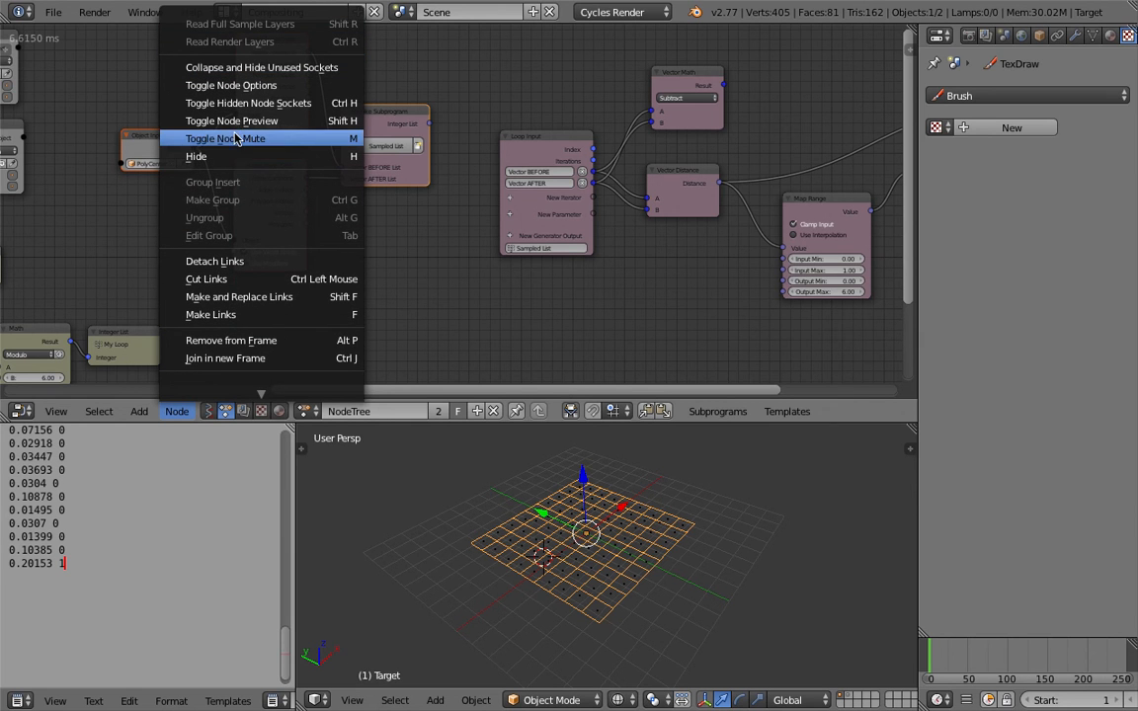
{"action": "scroll", "coordinate": [253, 380], "scroll_direction": "down", "scroll_amount": 4}
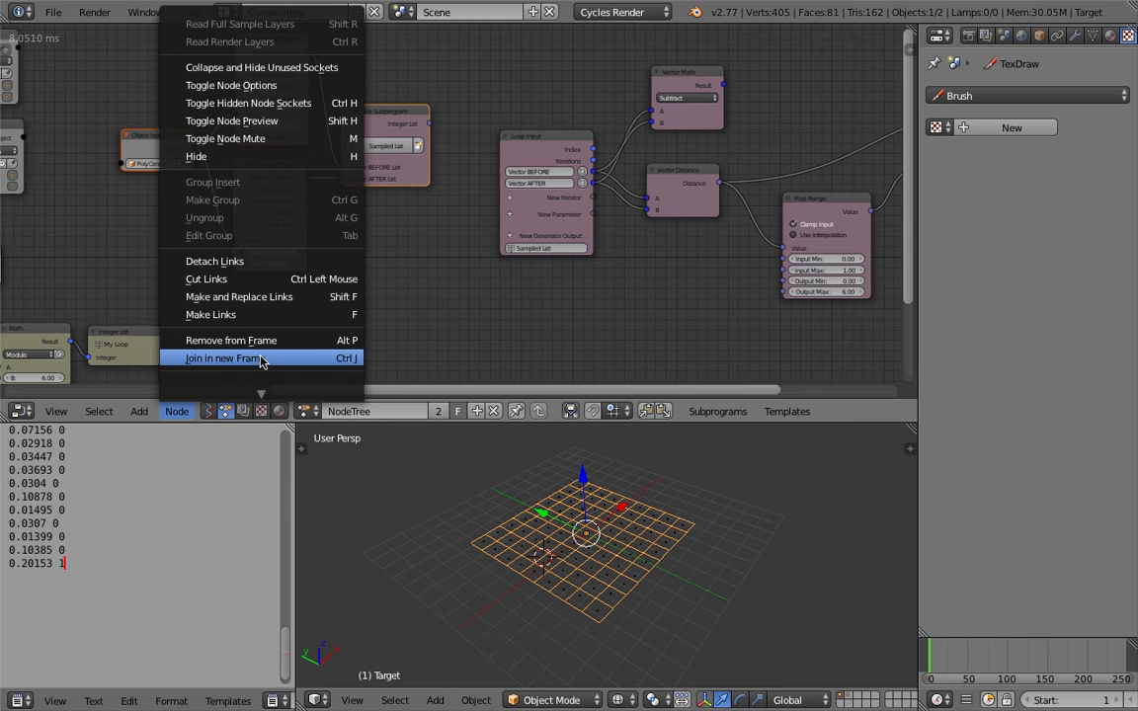
{"action": "left_click", "coordinate": [253, 358]}
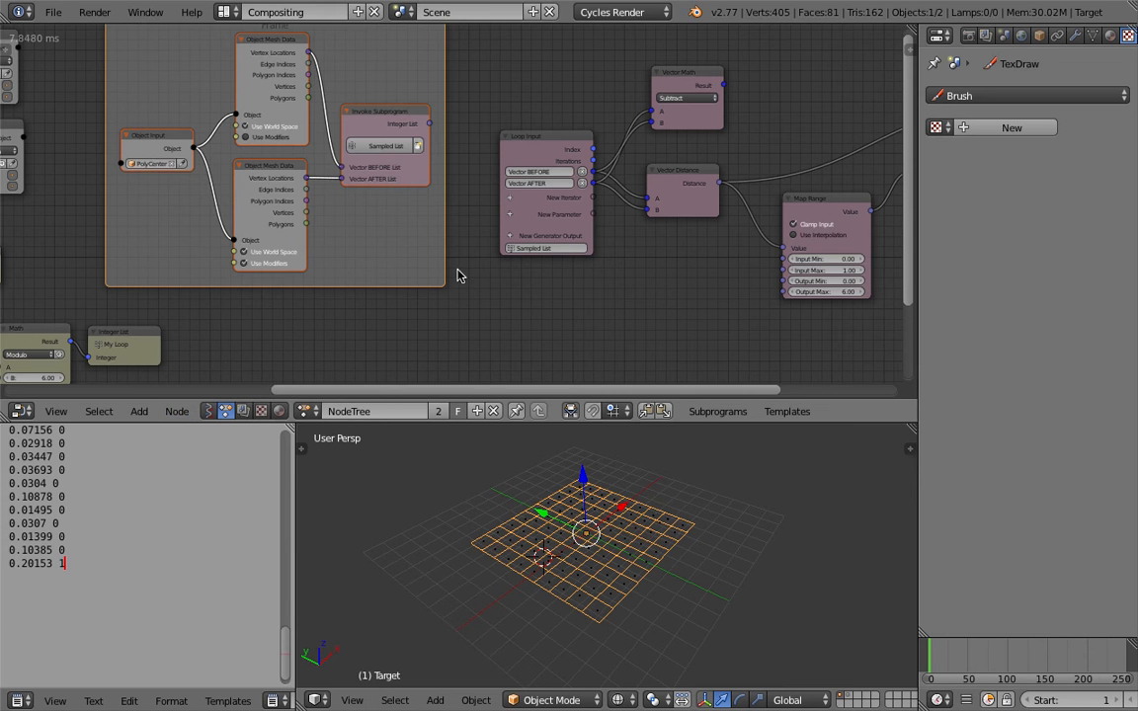
Step: Move the new frame in front of the Grid Object Mesh Data node, where the main node chain begins
{"action": "scroll", "coordinate": [454, 281], "scroll_direction": "down", "scroll_amount": 3}
{"action": "scroll", "coordinate": [434, 281], "scroll_direction": "down", "scroll_amount": 1}
{"action": "middle_click_drag", "start_coordinate": [435, 280], "coordinate": [523, 254]}
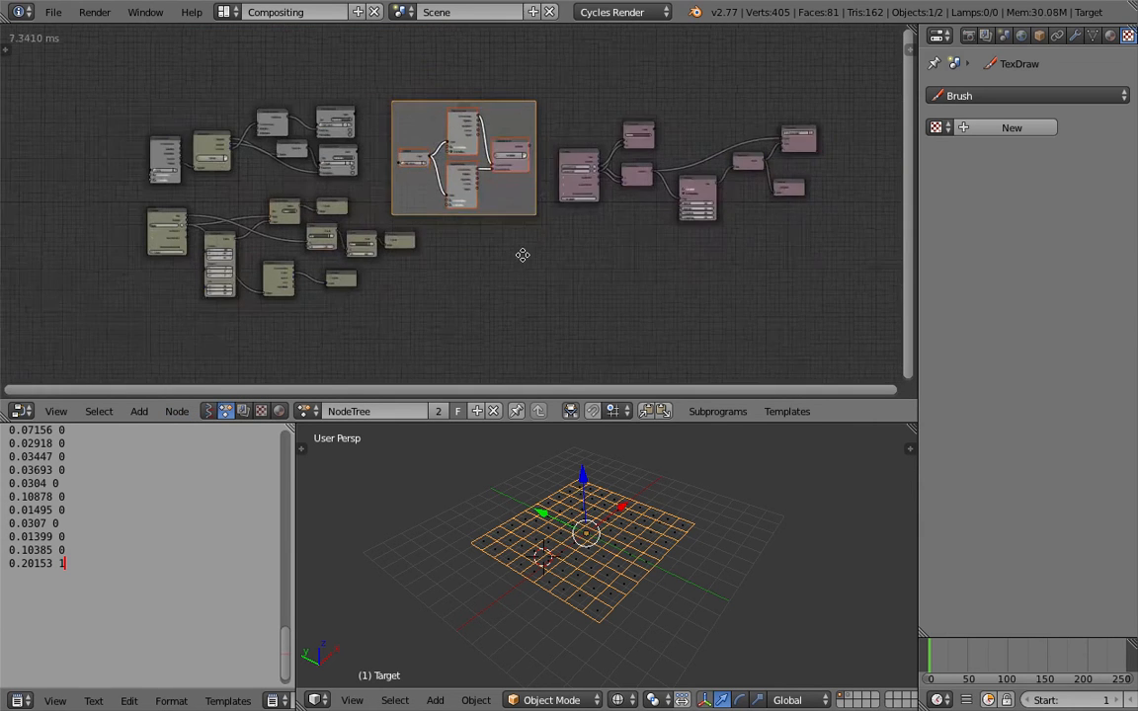
{"action": "left_click_drag", "start_coordinate": [534, 107], "coordinate": [92, 97]}
{"action": "middle_click_drag", "start_coordinate": [218, 112], "coordinate": [465, 146]}
{"action": "scroll", "coordinate": [639, 164], "scroll_direction": "up", "scroll_amount": 2}
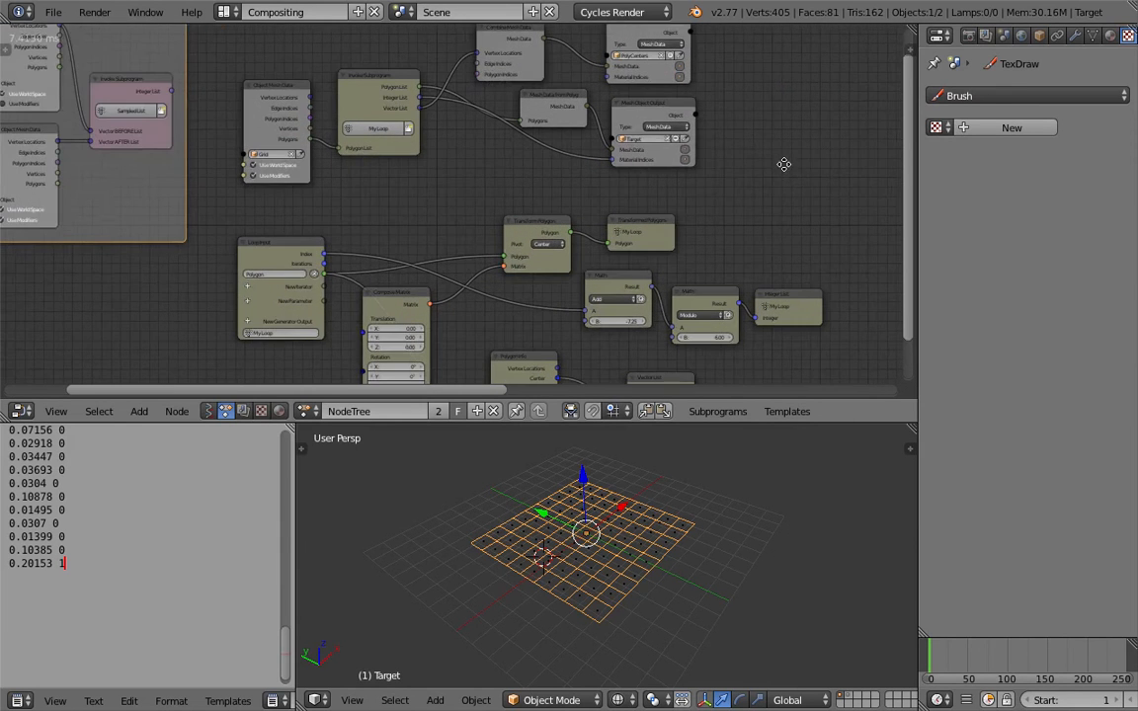
{"action": "middle_click_drag", "start_coordinate": [784, 165], "coordinate": [839, 213]}
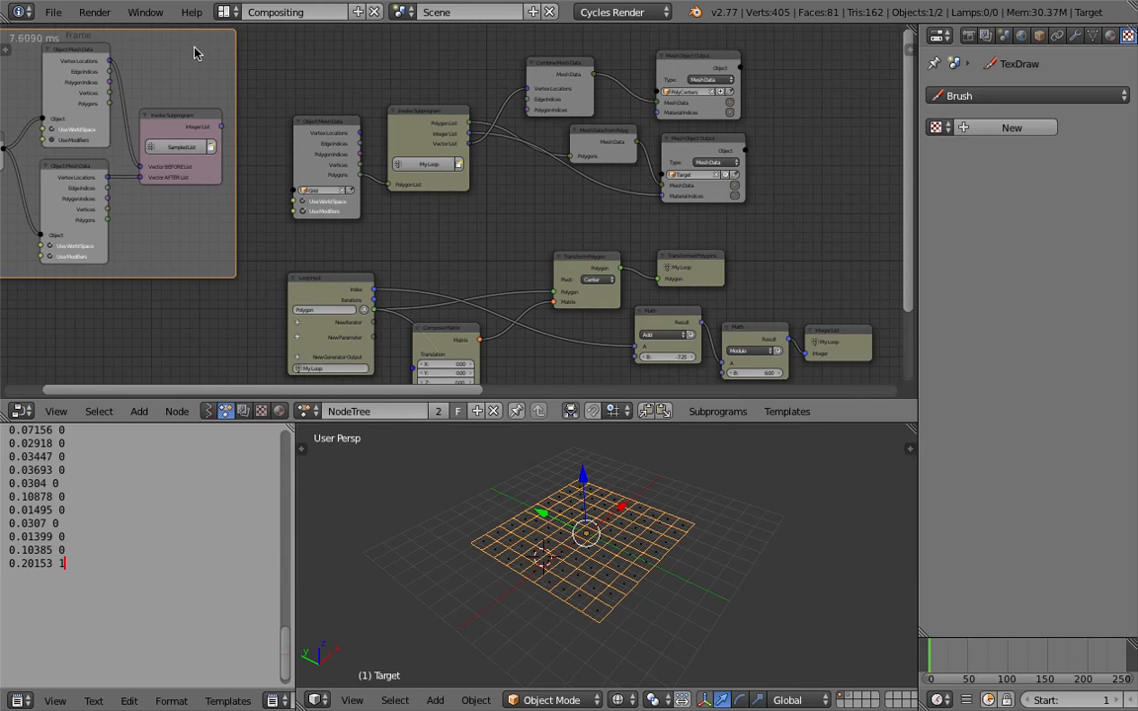
{"action": "key", "text": "g"}
{"action": "left_click", "coordinate": [252, 68]}
{"action": "middle_click_drag", "start_coordinate": [279, 67], "coordinate": [347, 81]}
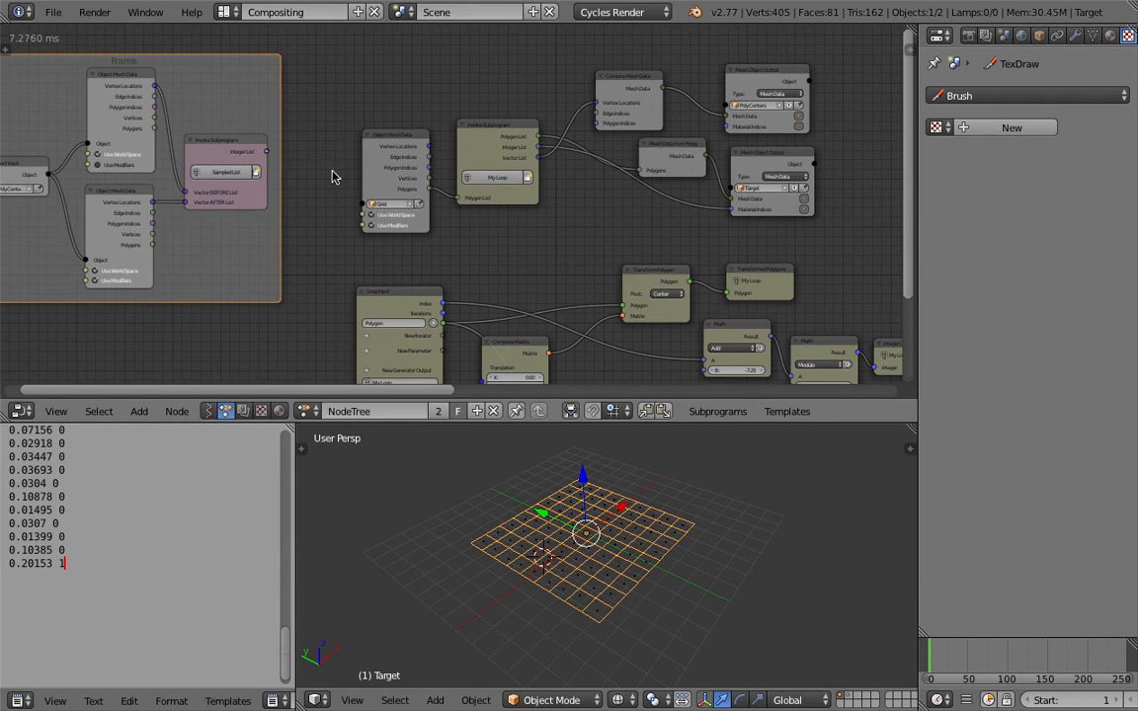
Step: Feed the Sampled List integer list into Material Indices of the Target Mesh Object Output and switch the 3D view to Material shading
{"action": "left_click_drag", "start_coordinate": [265, 151], "coordinate": [729, 214]}
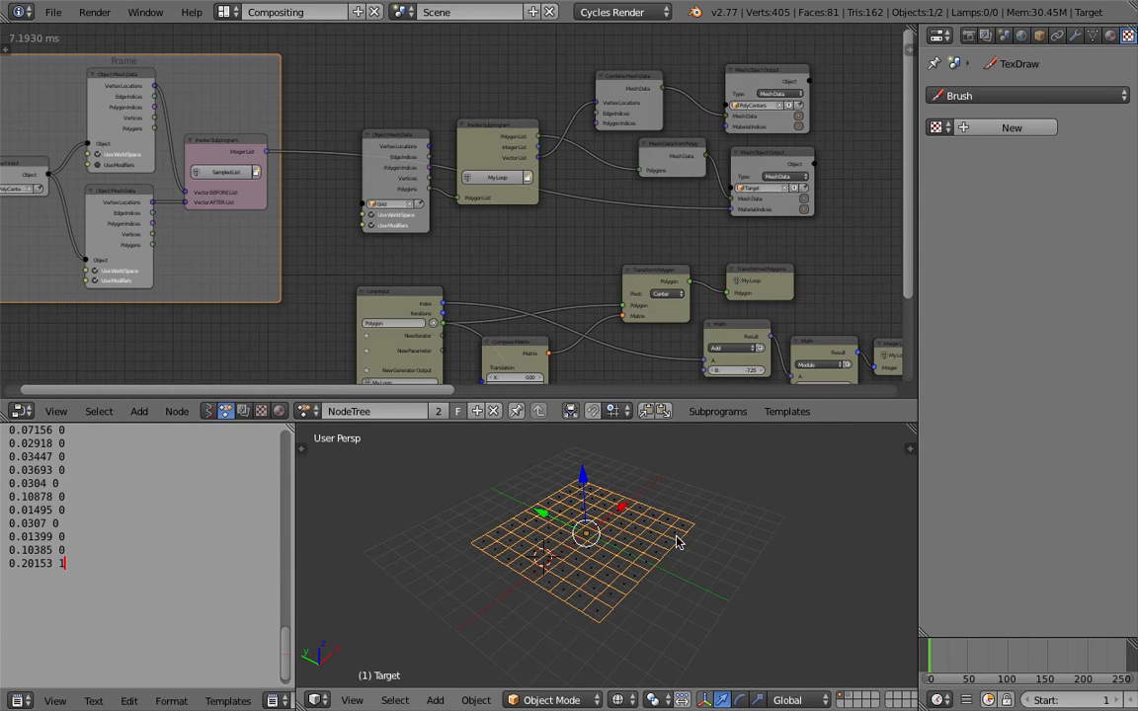
{"action": "key", "text": "z"}
{"action": "left_click", "coordinate": [619, 699]}
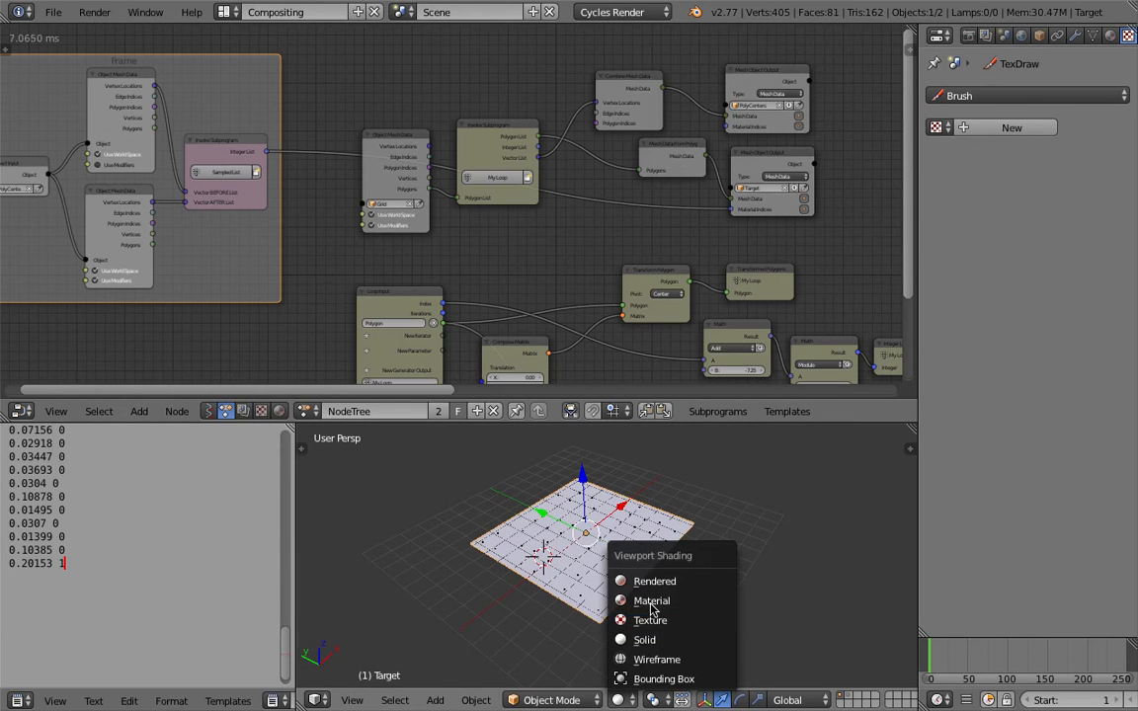
{"action": "left_click", "coordinate": [649, 618]}
{"action": "middle_click_drag", "start_coordinate": [651, 611], "coordinate": [691, 625]}
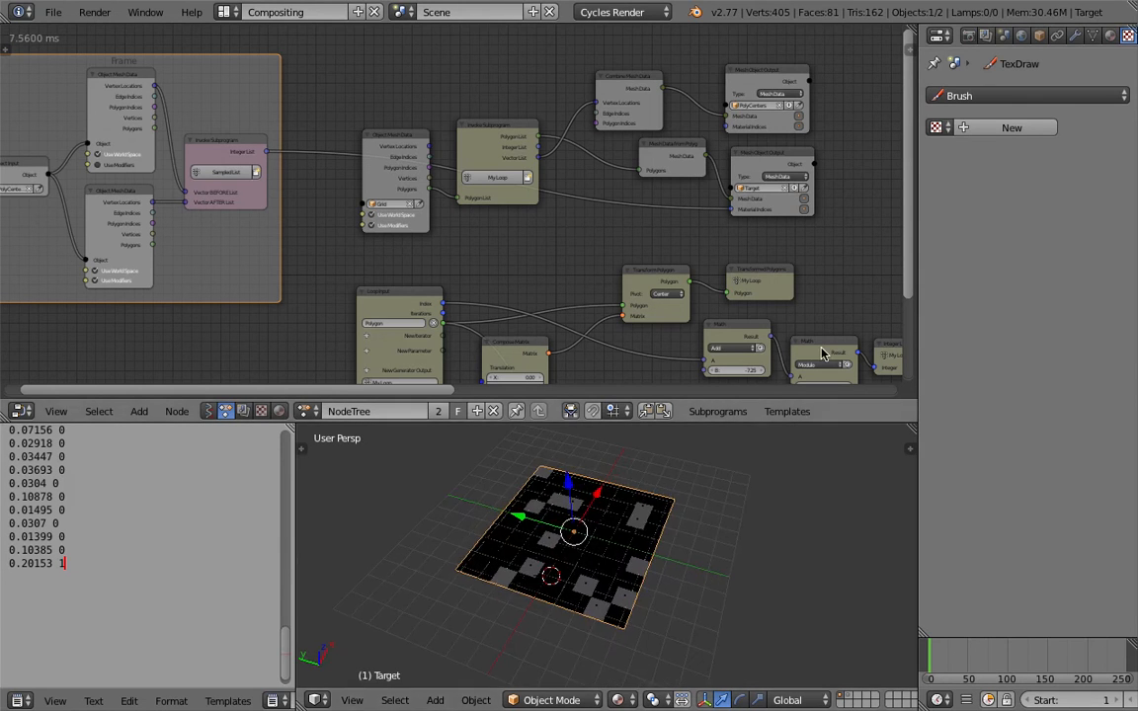
Step: Set the Map Range node's Input Max to 0.2 and save the file
{"action": "middle_click_drag", "start_coordinate": [788, 268], "coordinate": [27, 257]}
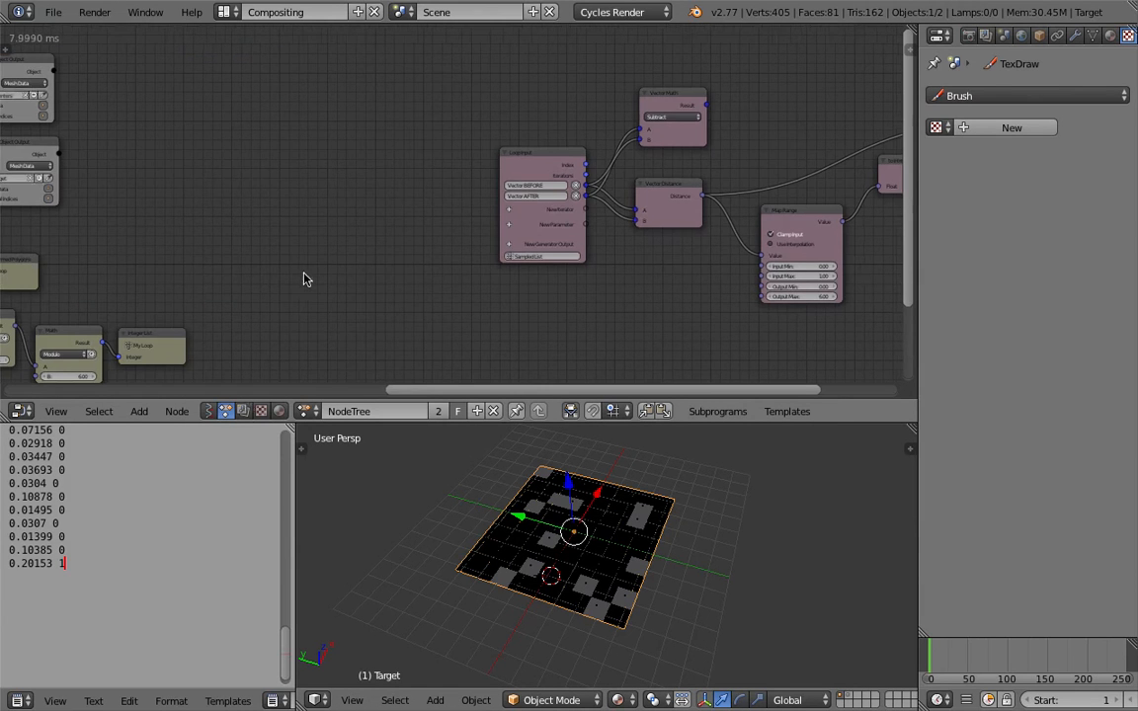
{"action": "middle_click_drag", "start_coordinate": [377, 285], "coordinate": [47, 265]}
{"action": "scroll", "coordinate": [132, 254], "scroll_direction": "up", "scroll_amount": 8}
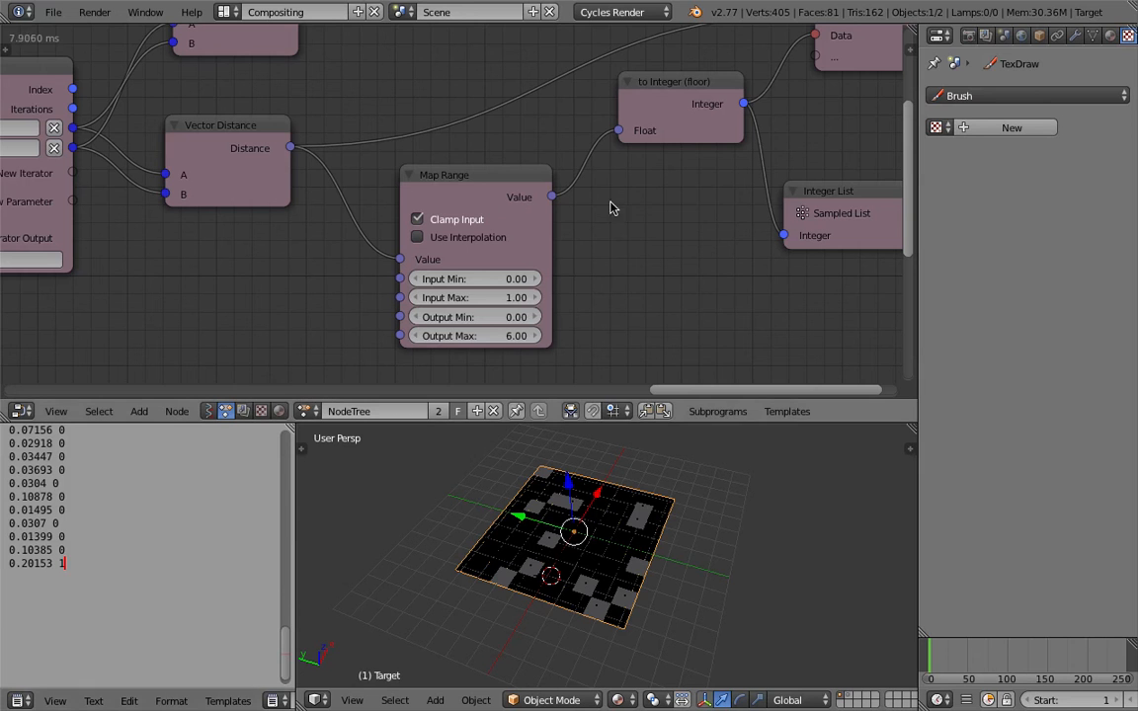
{"action": "left_click", "coordinate": [509, 297]}
{"action": "type", "text": "0.2"}
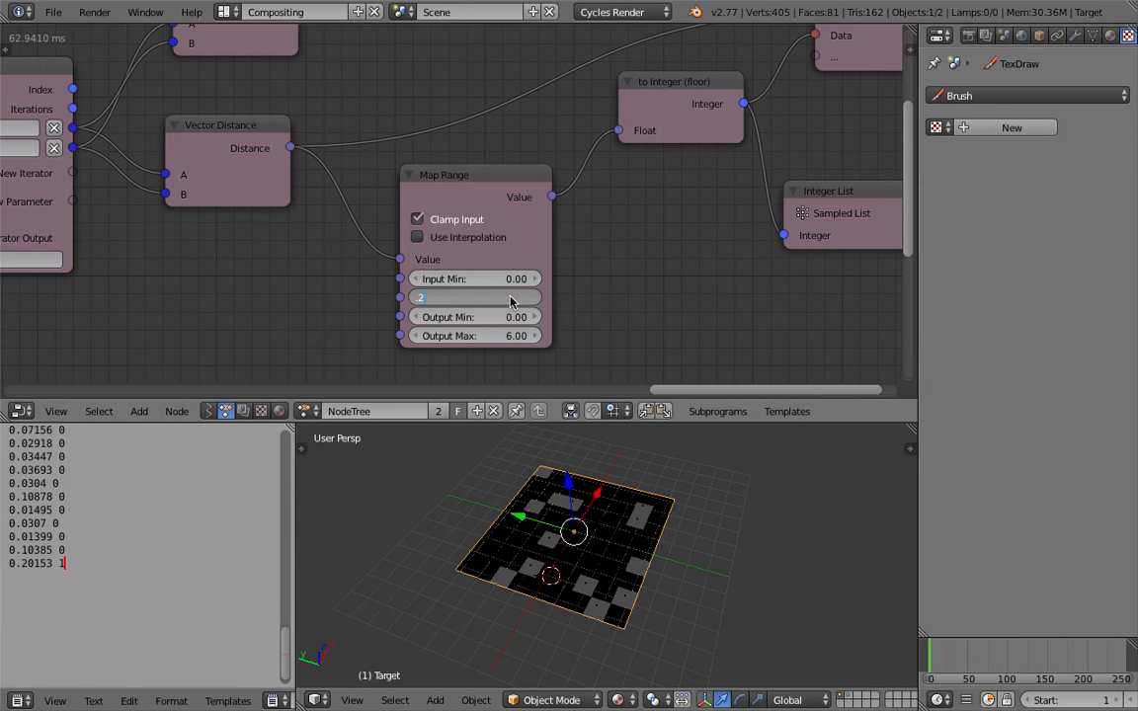
{"action": "key", "text": "Return"}
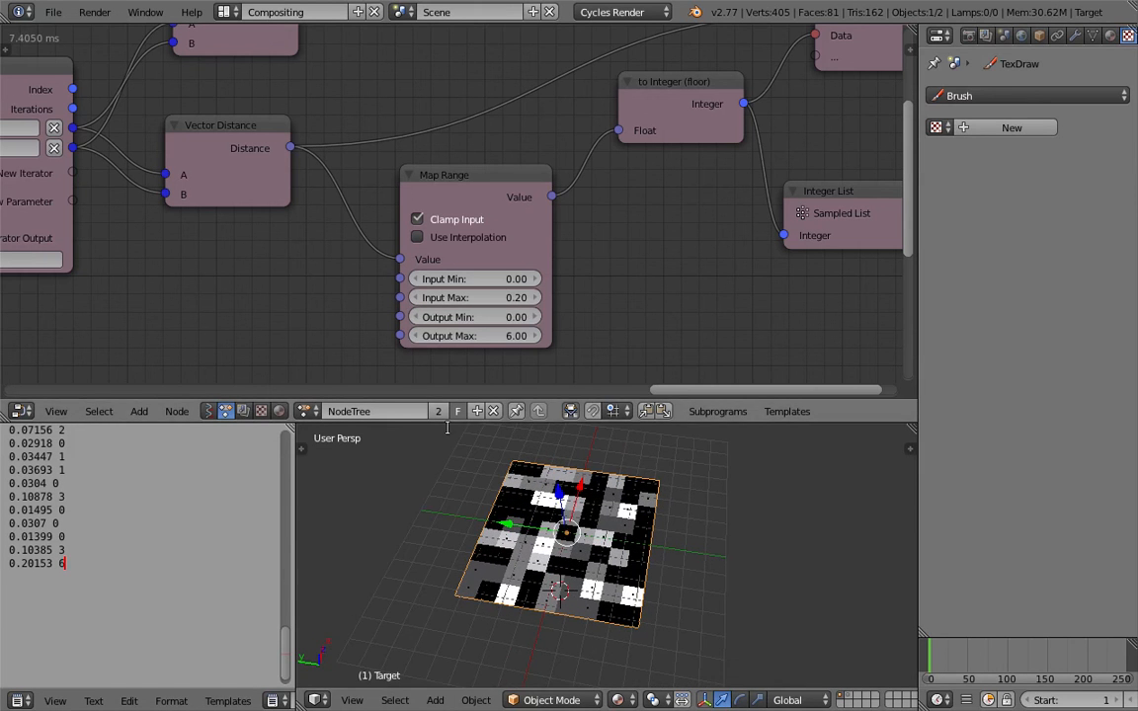
{"action": "left_click", "coordinate": [289, 609]}
{"action": "left_click_drag", "start_coordinate": [289, 614], "coordinate": [277, 454]}
{"action": "middle_click_drag", "start_coordinate": [413, 601], "coordinate": [597, 530]}
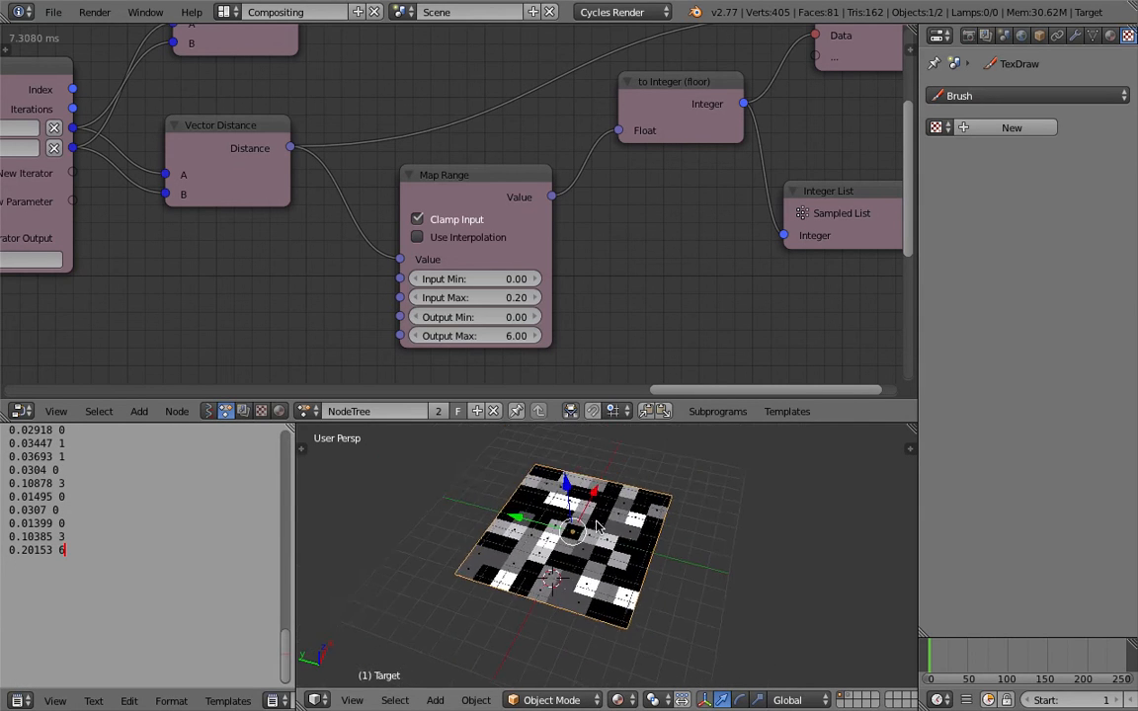
{"action": "key", "text": "ctrl+s"}
{"action": "left_click", "coordinate": [597, 526]}
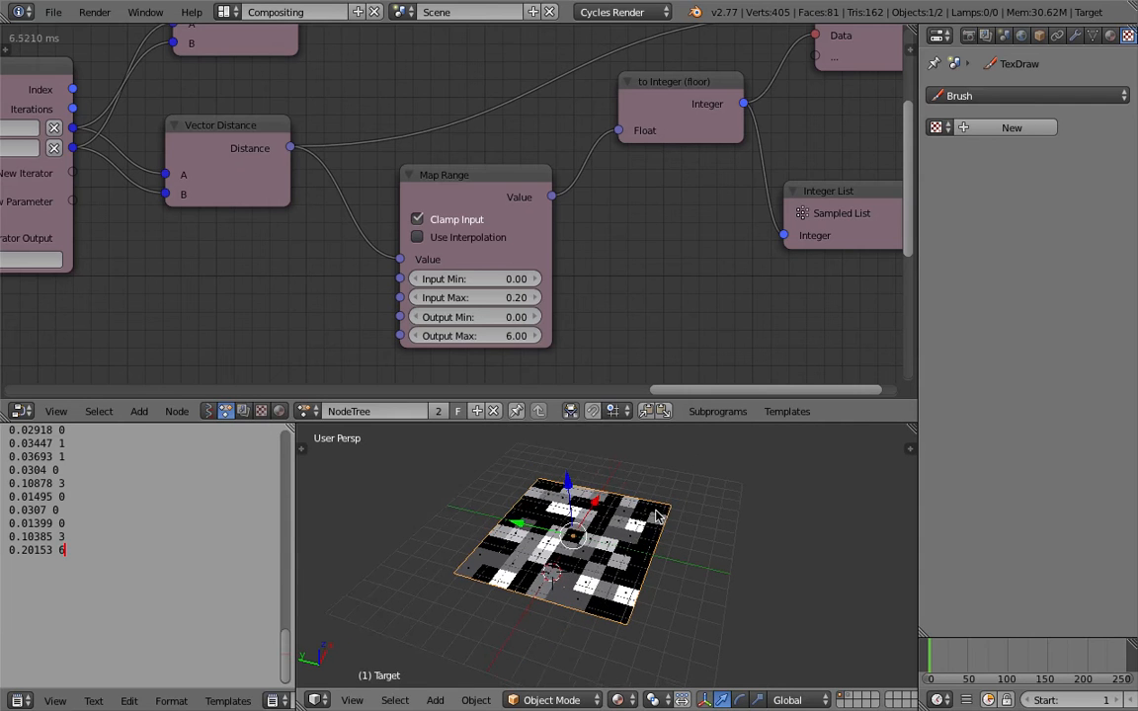
Step: Add a Plain Axes empty and place it beside the mosaic at about X -0.64, Y -7.76, Z 1.82
{"action": "key", "text": "shift+a"}
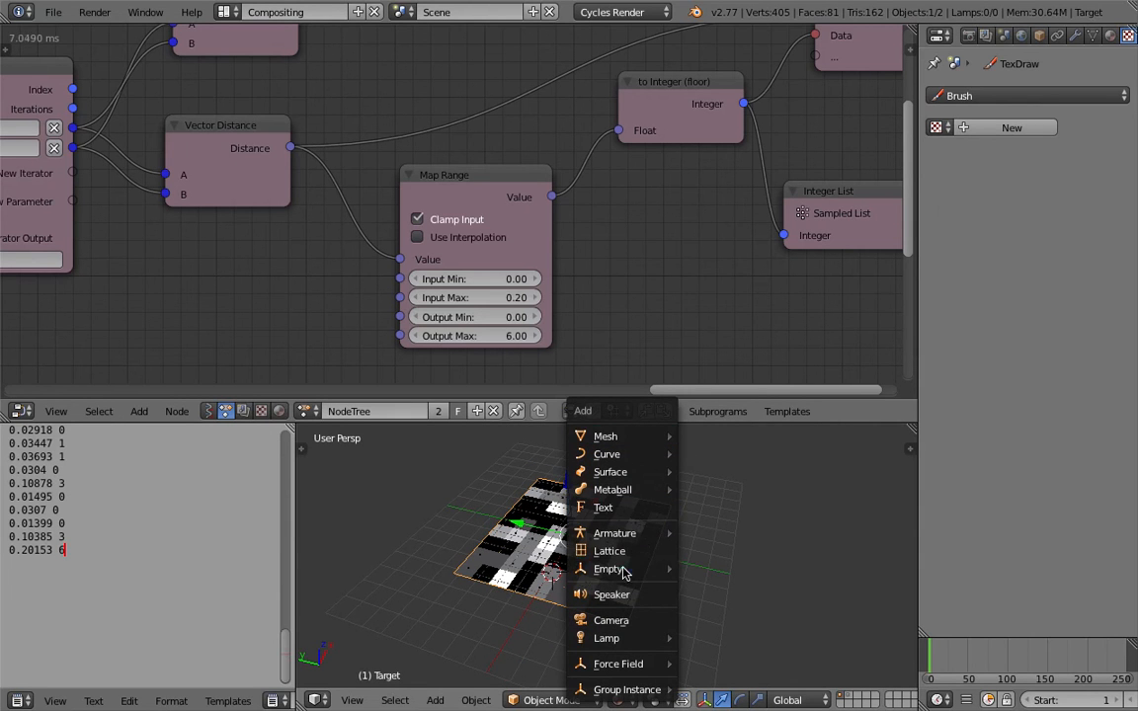
{"action": "mouse_move", "coordinate": [670, 569]}
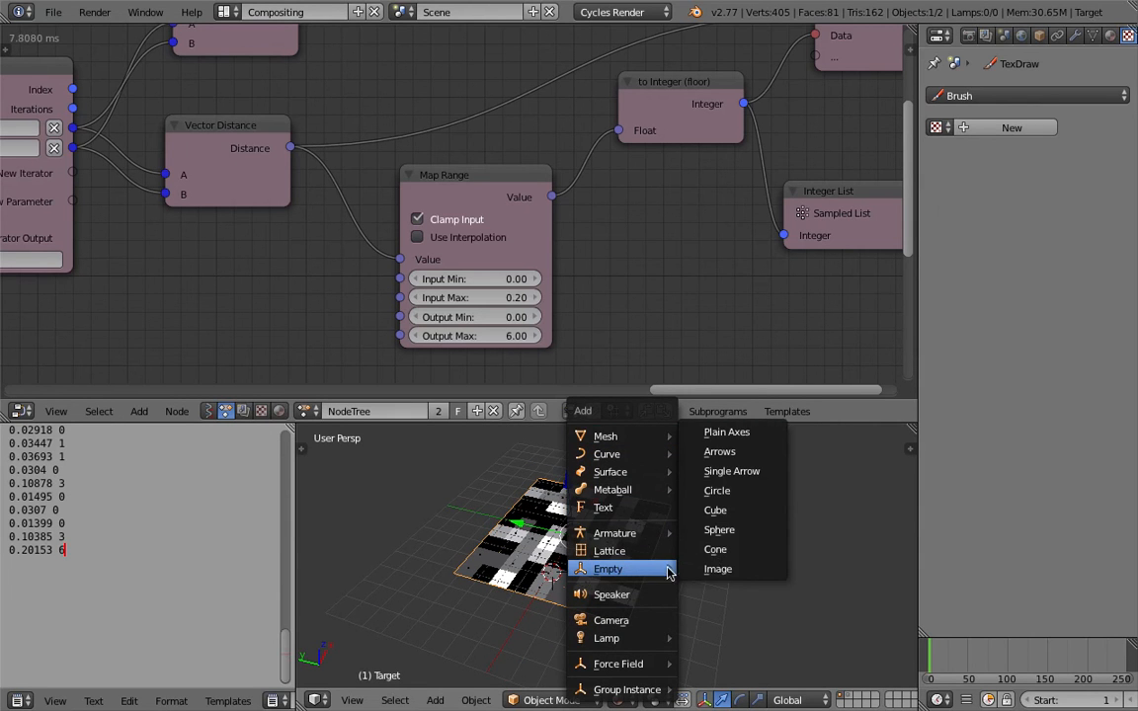
{"action": "left_click", "coordinate": [730, 432]}
{"action": "key", "text": "g"}
{"action": "left_click", "coordinate": [857, 516]}
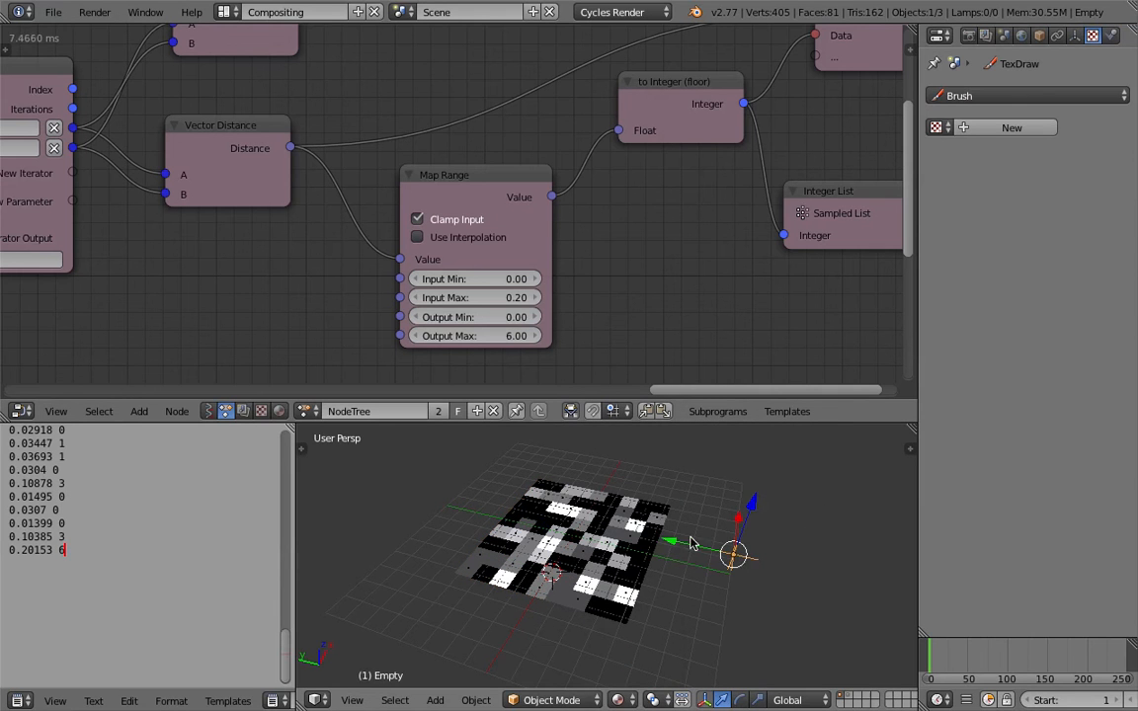
Step: Set the texture coordinates of PolyCenters' Displace modifier to Object, using Empty as the reference object
{"action": "right_click", "coordinate": [657, 543]}
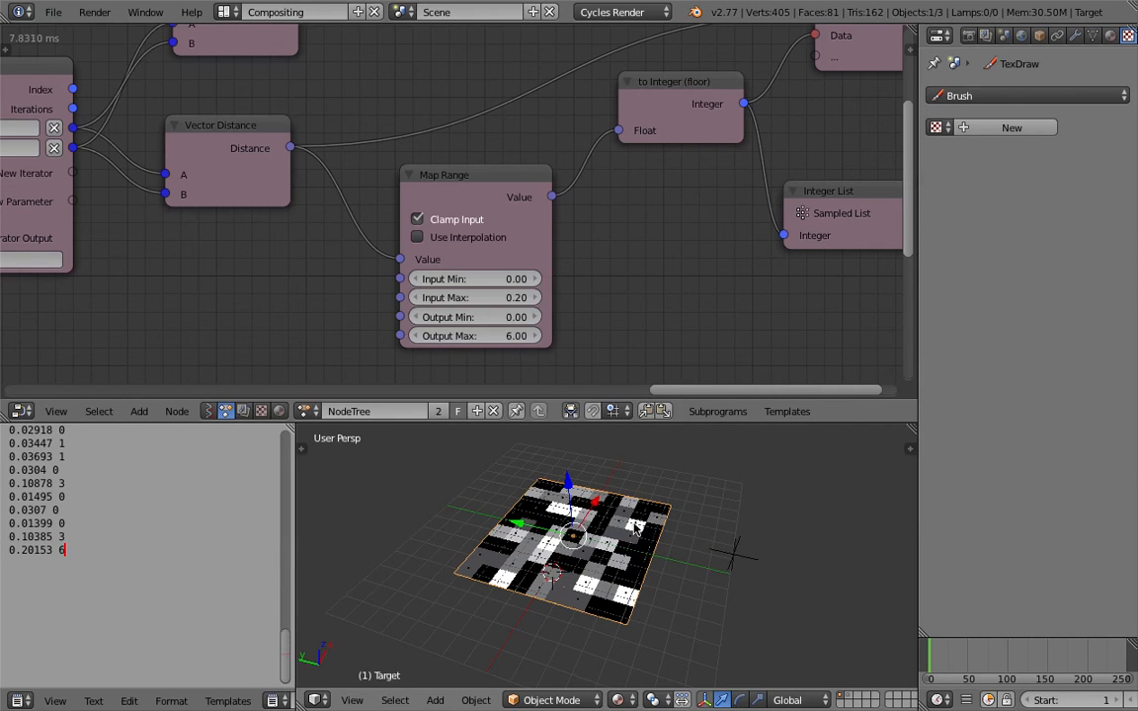
{"action": "right_click", "coordinate": [637, 527]}
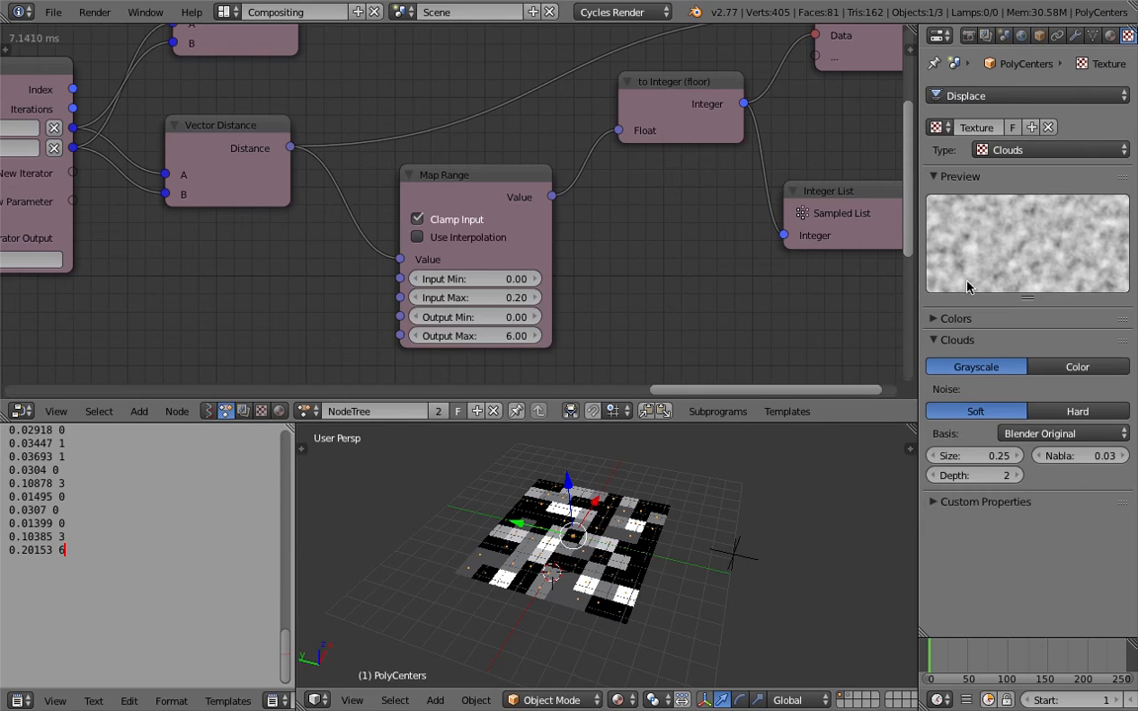
{"action": "left_click", "coordinate": [1074, 35]}
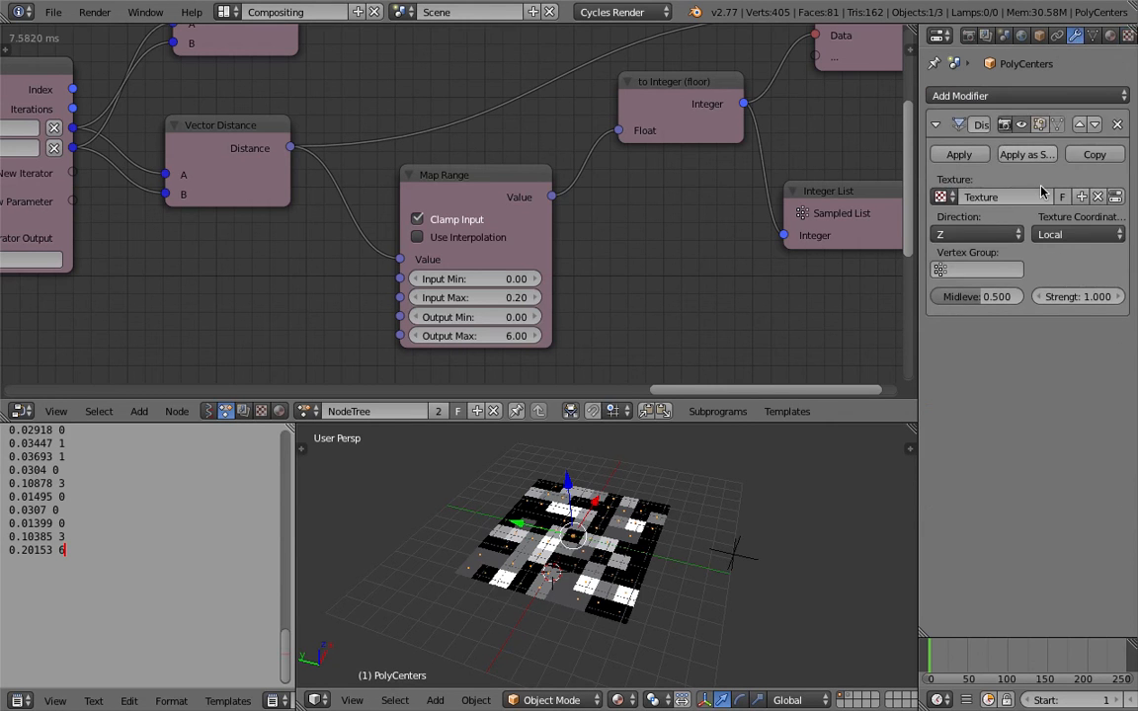
{"action": "left_click", "coordinate": [1067, 234]}
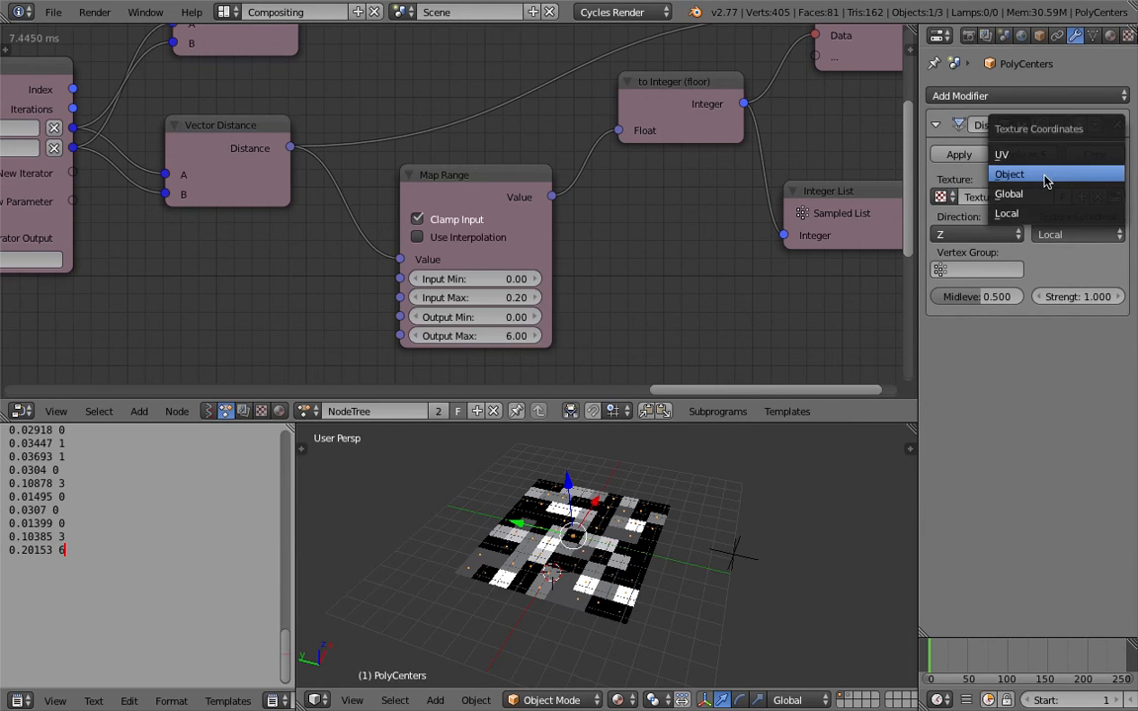
{"action": "left_click", "coordinate": [1045, 178]}
{"action": "left_click", "coordinate": [1076, 269]}
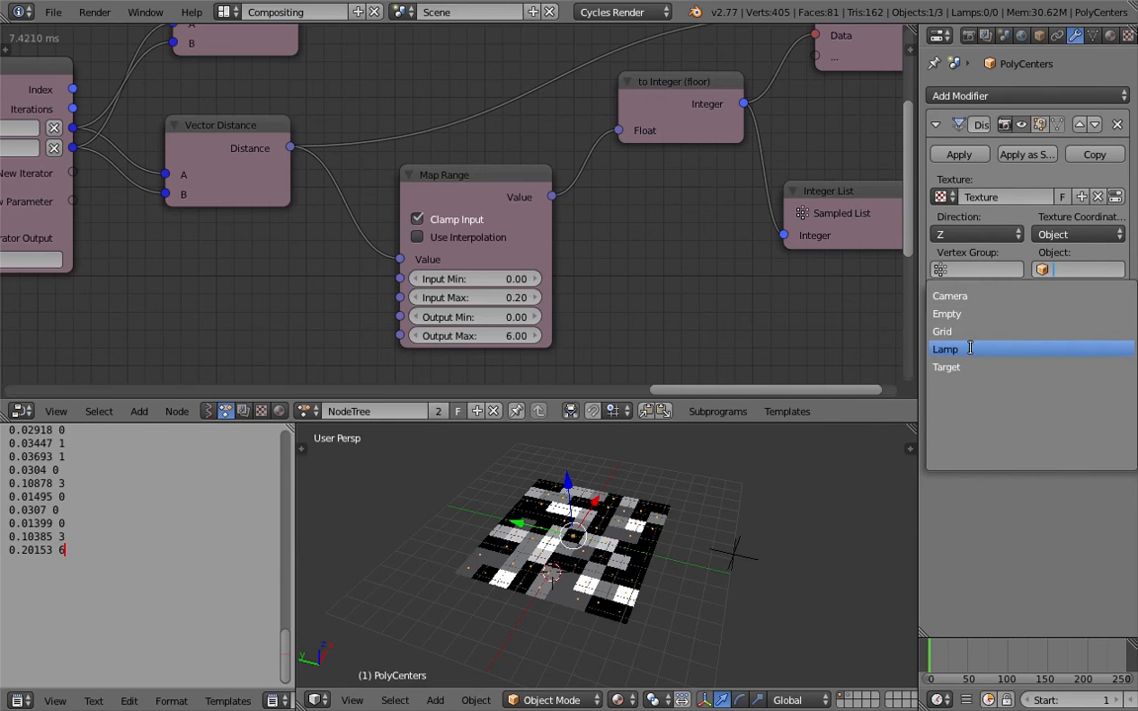
{"action": "left_click", "coordinate": [962, 313]}
Step: Nudge the Empty to about X -0.93, Y -7.19, Z 1.74 and enlarge it to a scale of about 30.25
{"action": "right_click", "coordinate": [748, 559]}
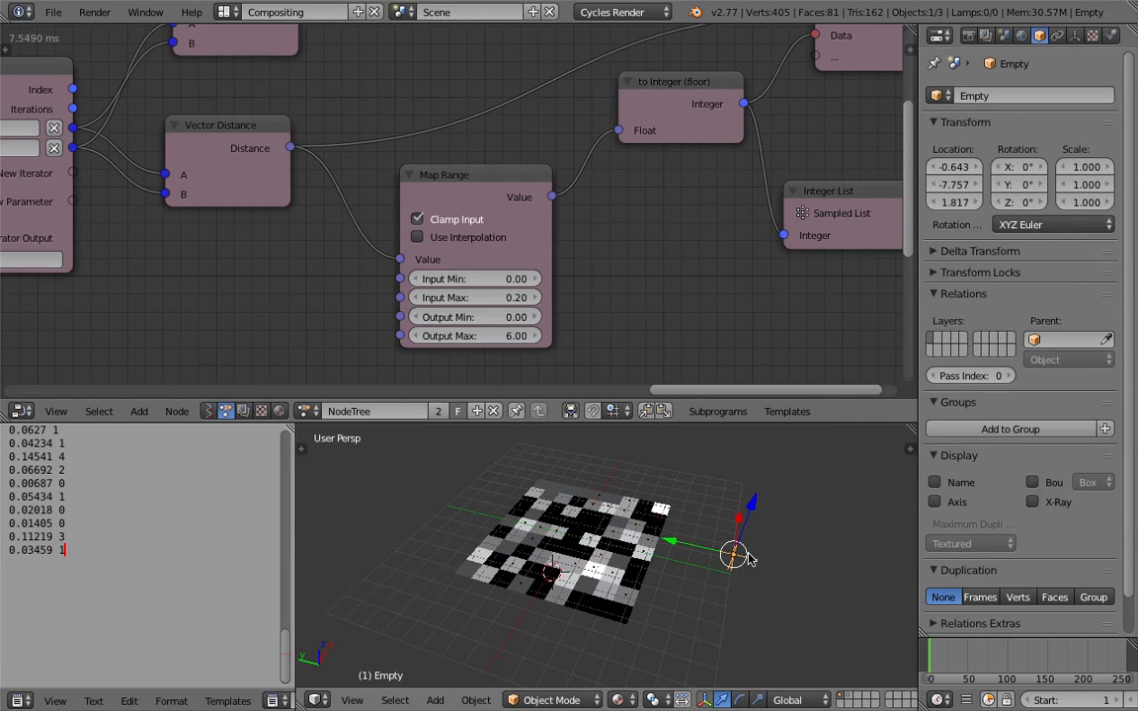
{"action": "key", "text": "g"}
{"action": "left_click", "coordinate": [740, 528]}
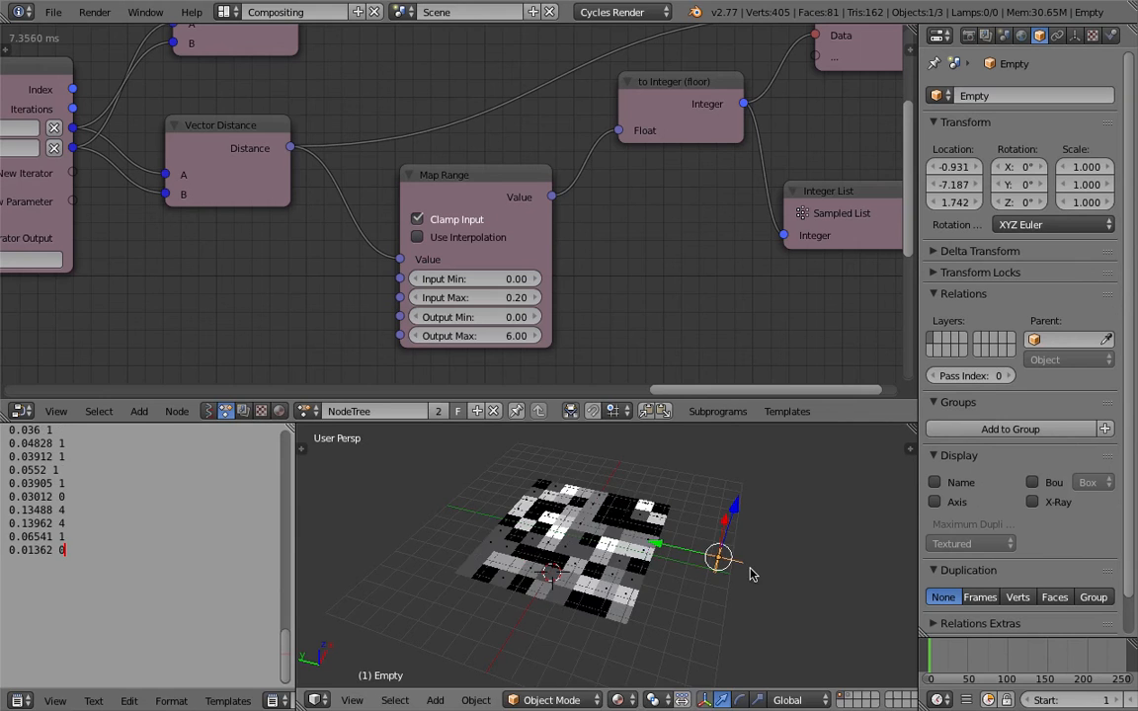
{"action": "key", "text": "s"}
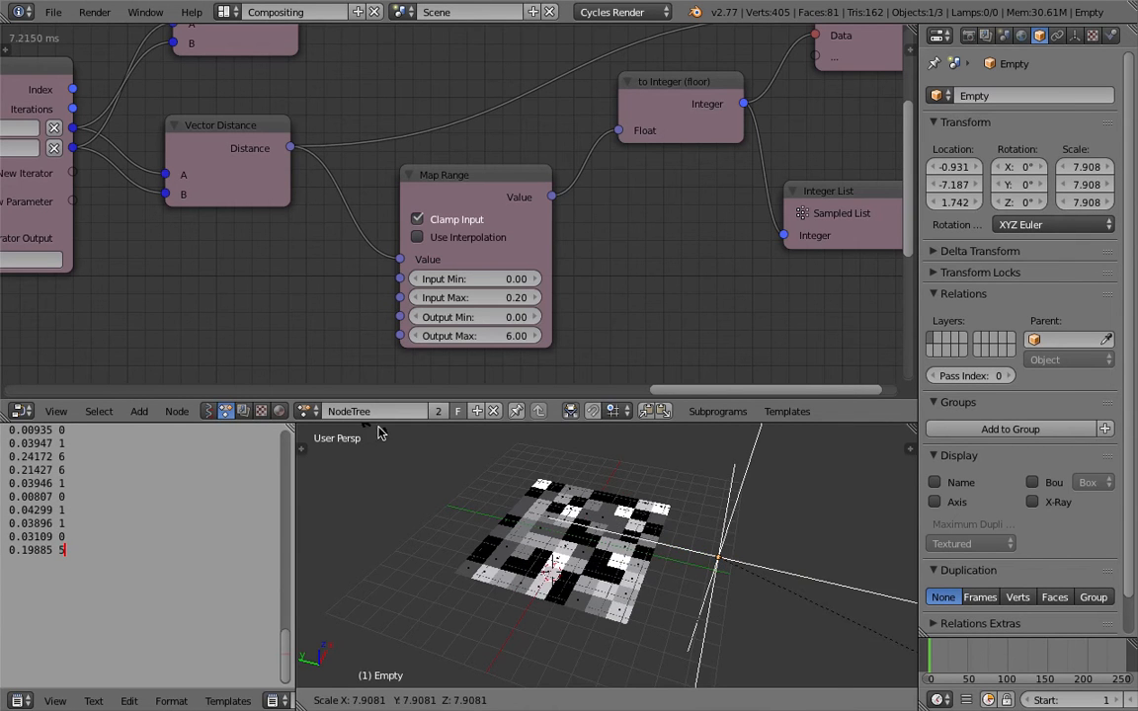
{"action": "left_click", "coordinate": [375, 431]}
{"action": "scroll", "coordinate": [675, 525], "scroll_direction": "down", "scroll_amount": 5}
{"action": "key", "text": "s"}
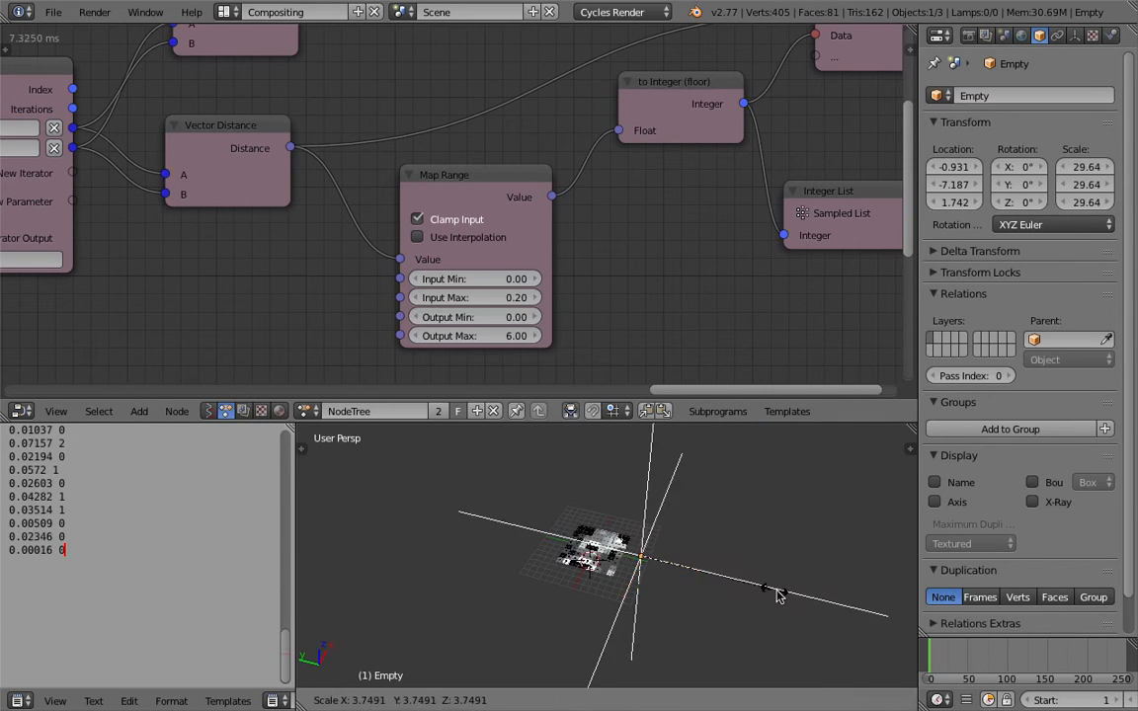
{"action": "left_click", "coordinate": [724, 553]}
Step: Move the Empty along Y to about -8.08 and along X to about 5.82
{"action": "scroll", "coordinate": [707, 558], "scroll_direction": "up", "scroll_amount": 5}
{"action": "key", "text": "g"}
{"action": "key", "text": "y"}
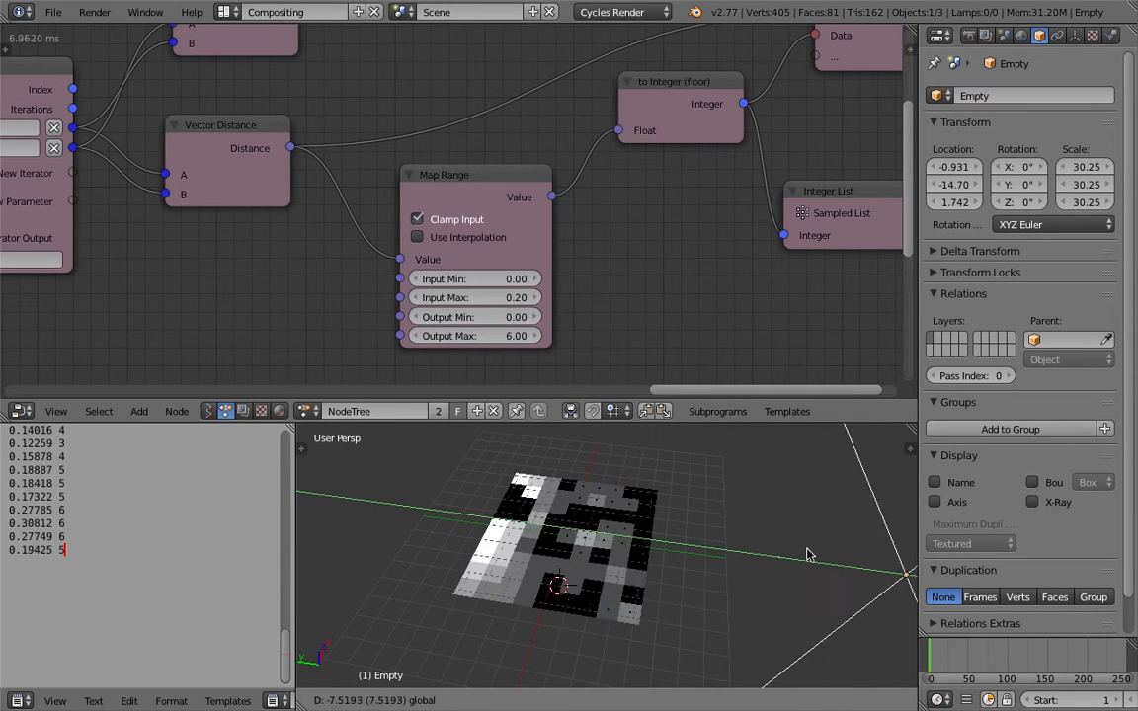
{"action": "left_click", "coordinate": [685, 529]}
{"action": "middle_click_drag", "start_coordinate": [686, 529], "coordinate": [589, 564]}
{"action": "scroll", "coordinate": [592, 565], "scroll_direction": "down", "scroll_amount": 3}
{"action": "key", "text": "g"}
{"action": "key", "text": "x"}
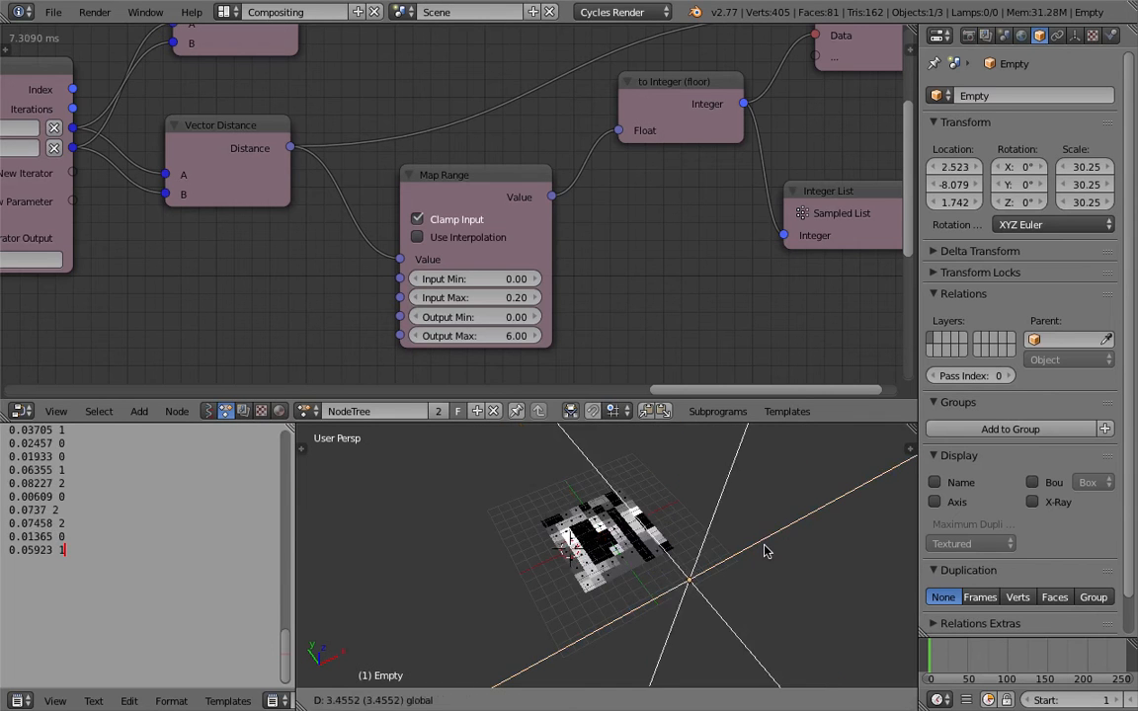
{"action": "left_click", "coordinate": [812, 525]}
Step: Shrink the Empty to a scale of about 3.68 and move it to about X 3.41, Y -6.80, Z 1.68
{"action": "key", "text": "s"}
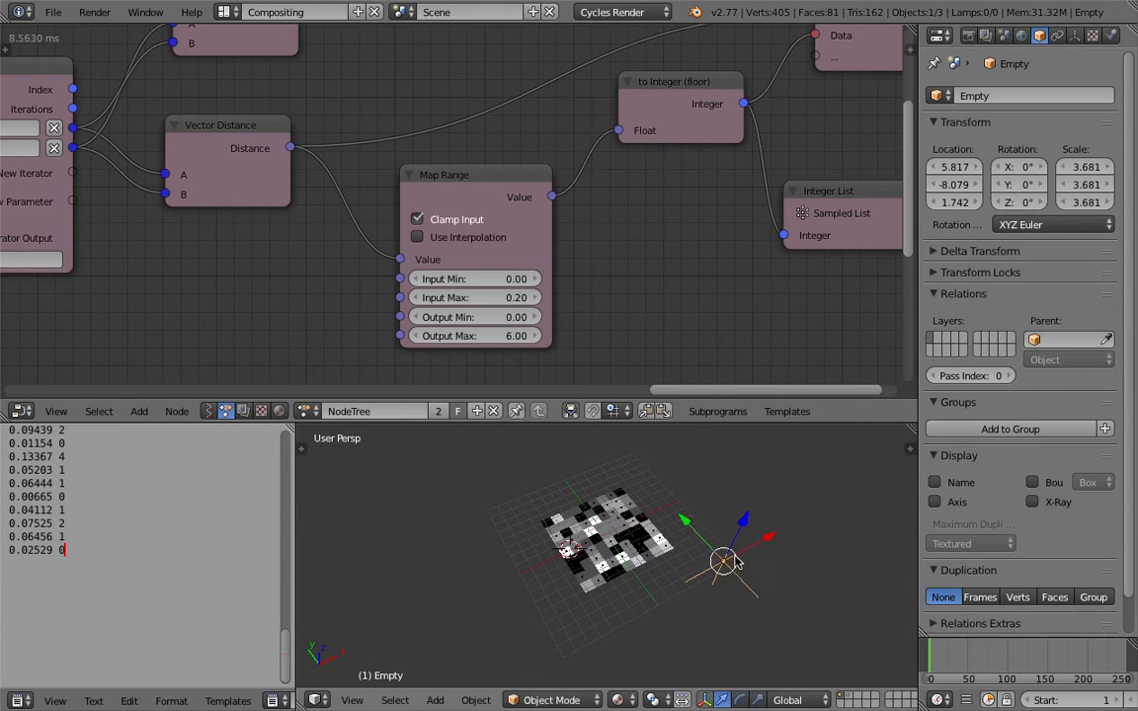
{"action": "right_click", "coordinate": [731, 569]}
{"action": "key", "text": "g"}
{"action": "left_click", "coordinate": [722, 574]}
Step: Enlarge the Empty to a scale of about 24.33 and slide it along X to about 4.59
{"action": "scroll", "coordinate": [722, 574], "scroll_direction": "down", "scroll_amount": 3}
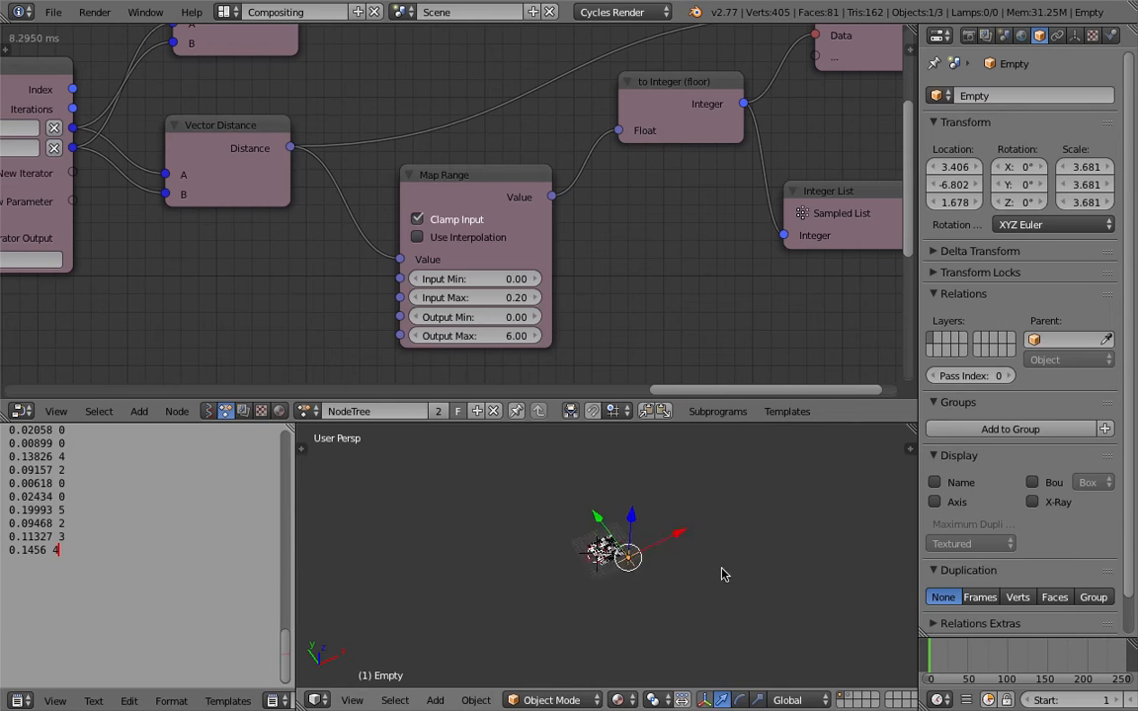
{"action": "key", "text": "s"}
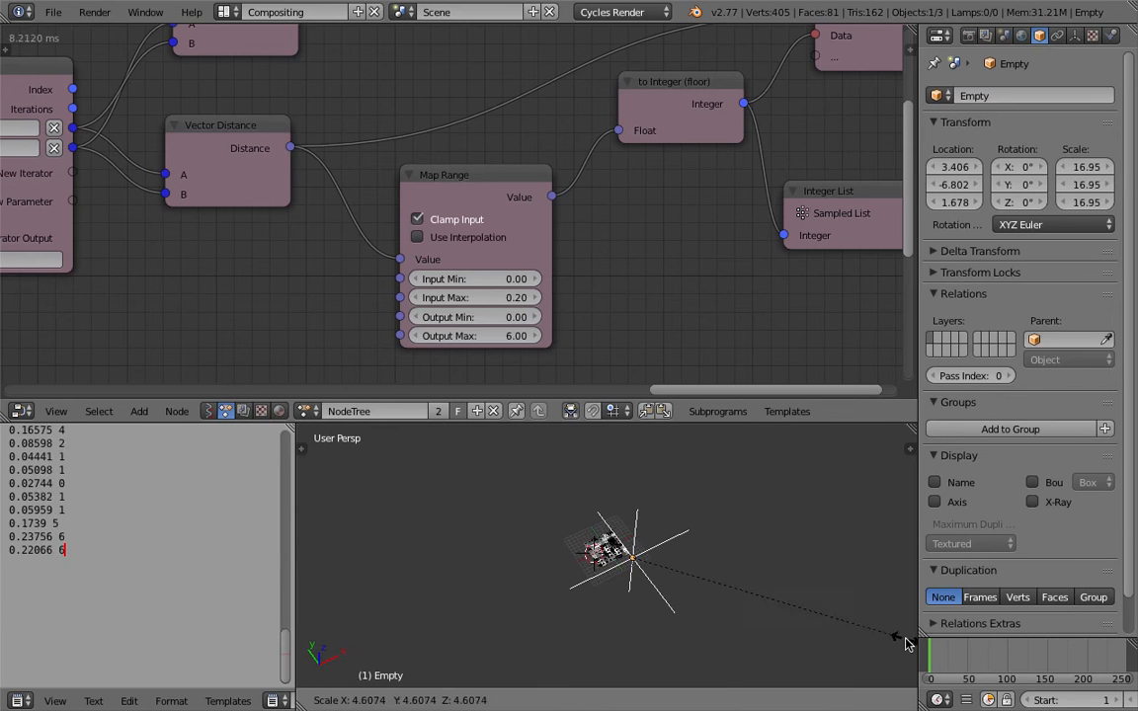
{"action": "left_click", "coordinate": [468, 680]}
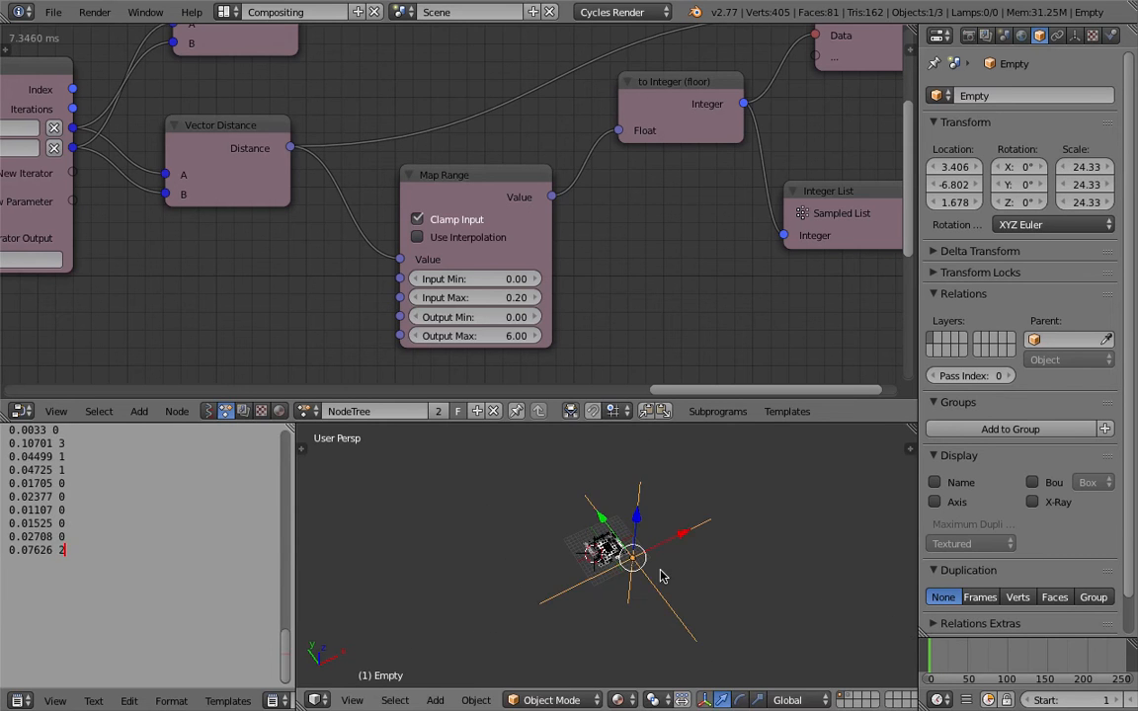
{"action": "scroll", "coordinate": [671, 558], "scroll_direction": "up", "scroll_amount": 2}
{"action": "key", "text": "g"}
{"action": "key", "text": "x"}
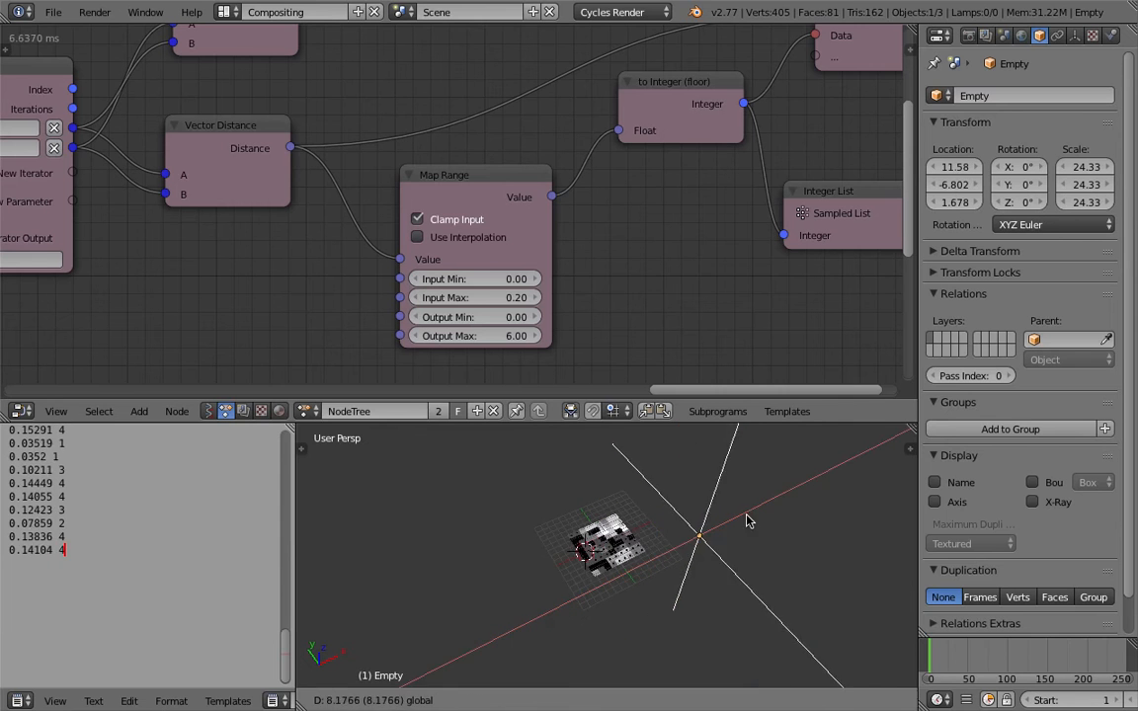
{"action": "left_click", "coordinate": [777, 518]}
{"action": "key", "text": "g"}
{"action": "key", "text": "x"}
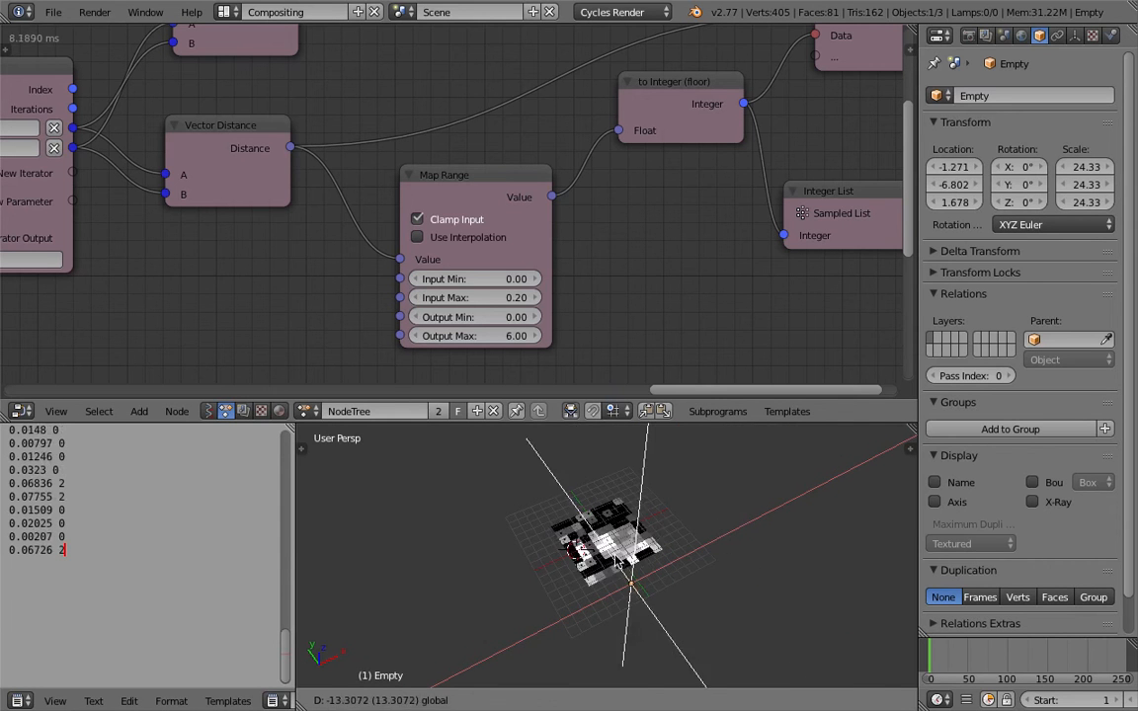
{"action": "left_click", "coordinate": [712, 535]}
Step: Save the scene over the current blend file
{"action": "middle_click_drag", "start_coordinate": [498, 584], "coordinate": [524, 516]}
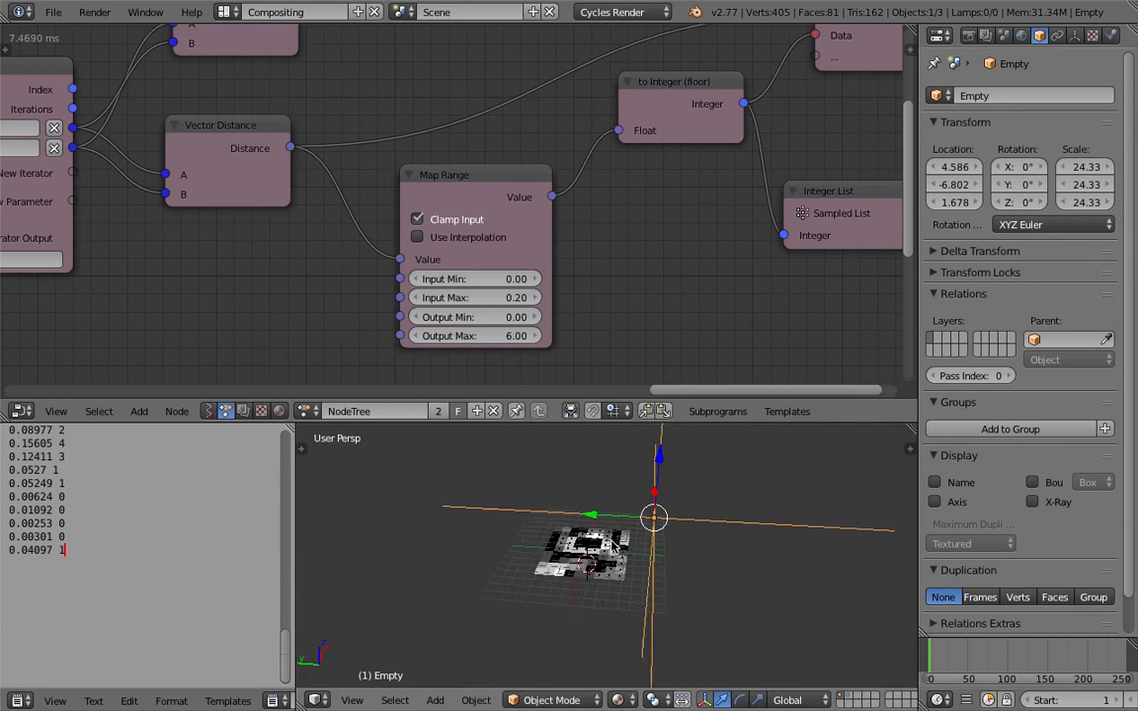
{"action": "scroll", "coordinate": [523, 515], "scroll_direction": "up", "scroll_amount": 2}
{"action": "key", "text": "ctrl+s"}
{"action": "left_click", "coordinate": [524, 516]}
{"action": "middle_click_drag", "start_coordinate": [582, 483], "coordinate": [596, 565]}
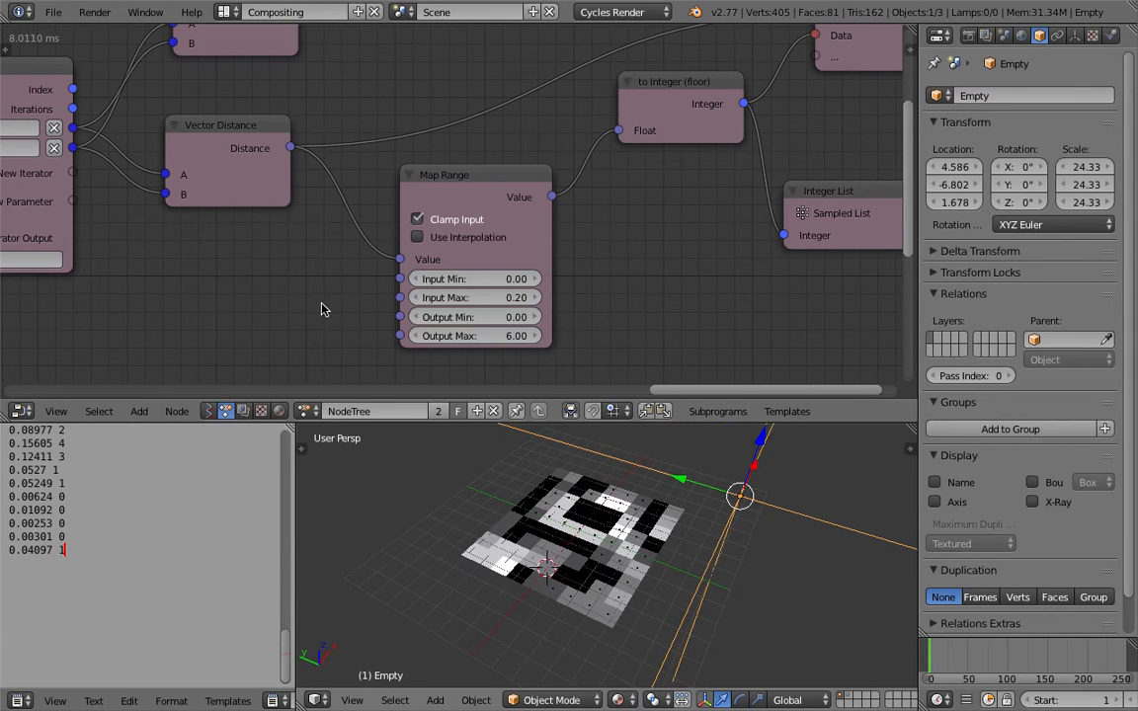
Step: Save the scene under the incremented file name AN_mosaic_advanced_005.blend
{"action": "left_click", "coordinate": [52, 12]}
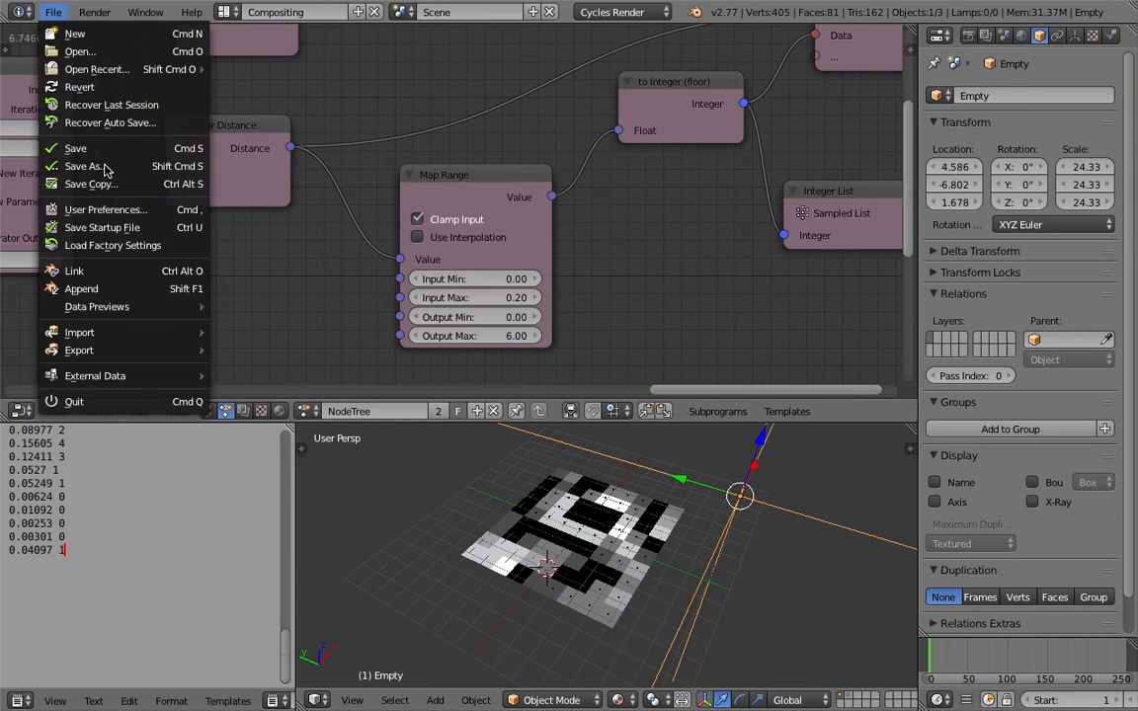
{"action": "left_click", "coordinate": [97, 165]}
{"action": "left_click", "coordinate": [1008, 80]}
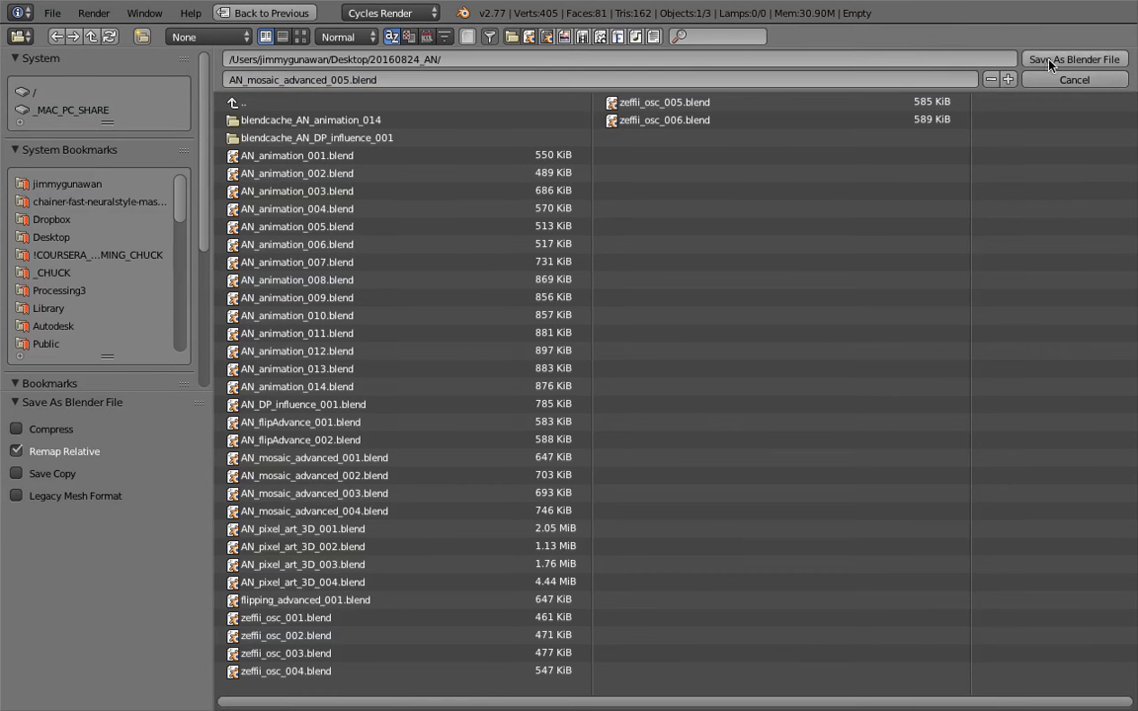
{"action": "left_click", "coordinate": [1071, 60]}
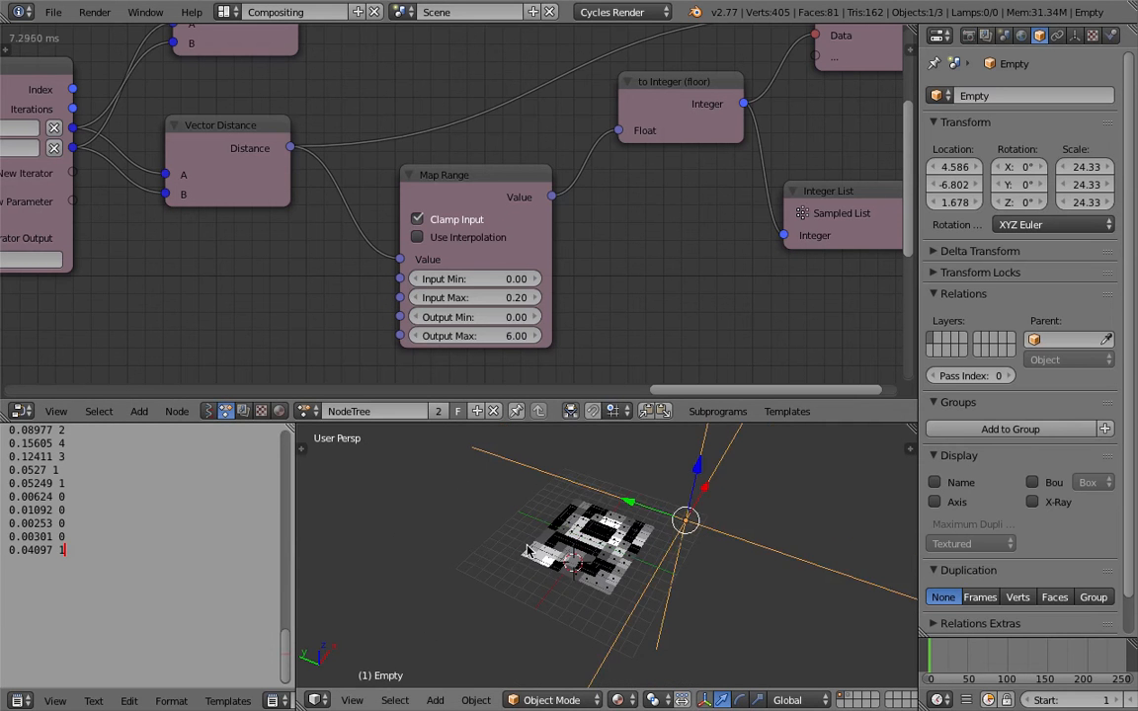
Step: Select the Target object and rearrange the node tree, moving the frame away and the Grid Object Mesh Data node upward to make room
{"action": "right_click", "coordinate": [529, 551]}
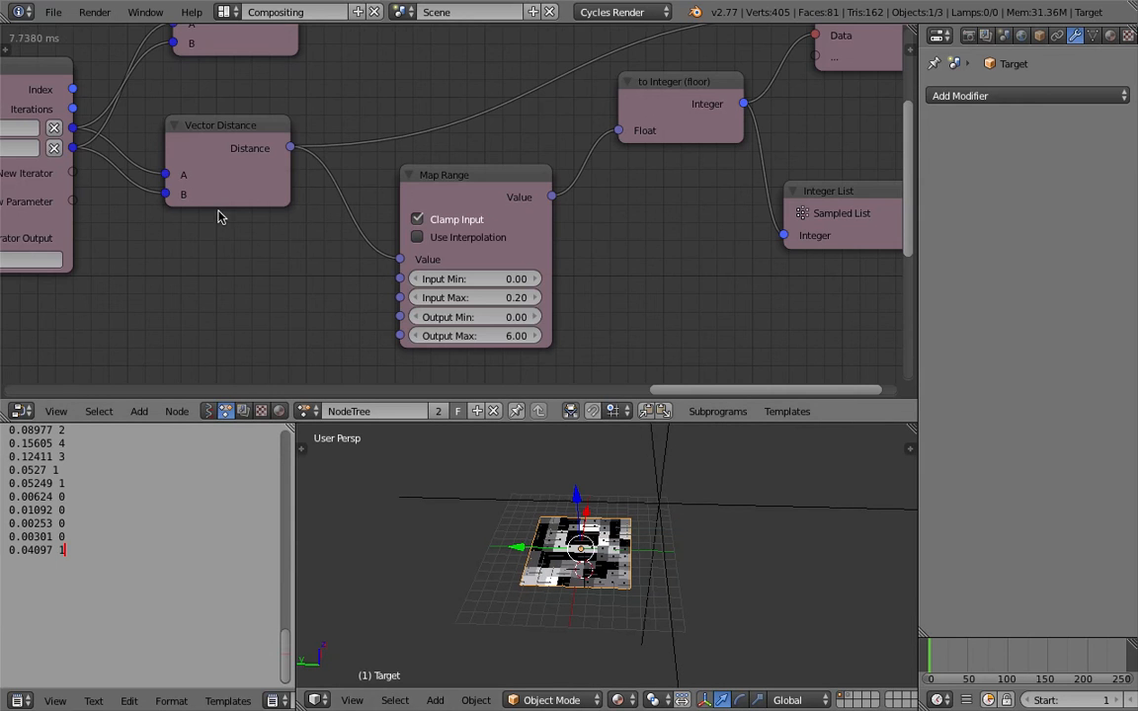
{"action": "scroll", "coordinate": [218, 216], "scroll_direction": "down", "scroll_amount": 7}
{"action": "middle_click_drag", "start_coordinate": [264, 186], "coordinate": [497, 331]}
{"action": "scroll", "coordinate": [632, 218], "scroll_direction": "down", "scroll_amount": 3}
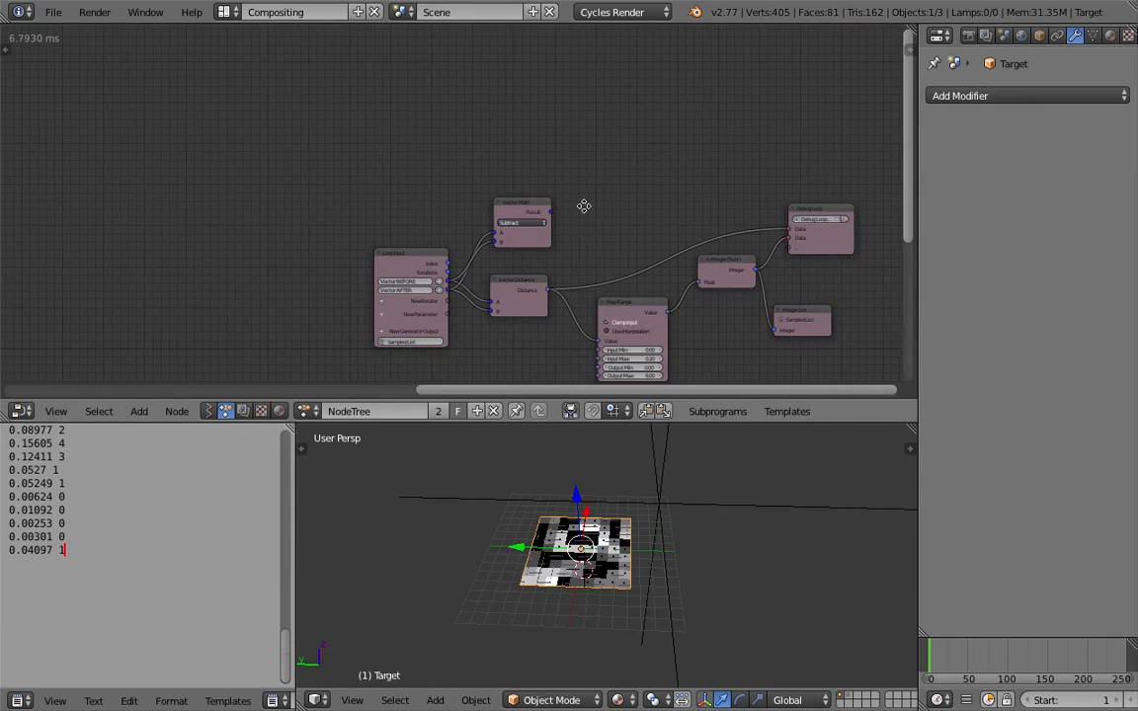
{"action": "middle_click_drag", "start_coordinate": [584, 206], "coordinate": [635, 234]}
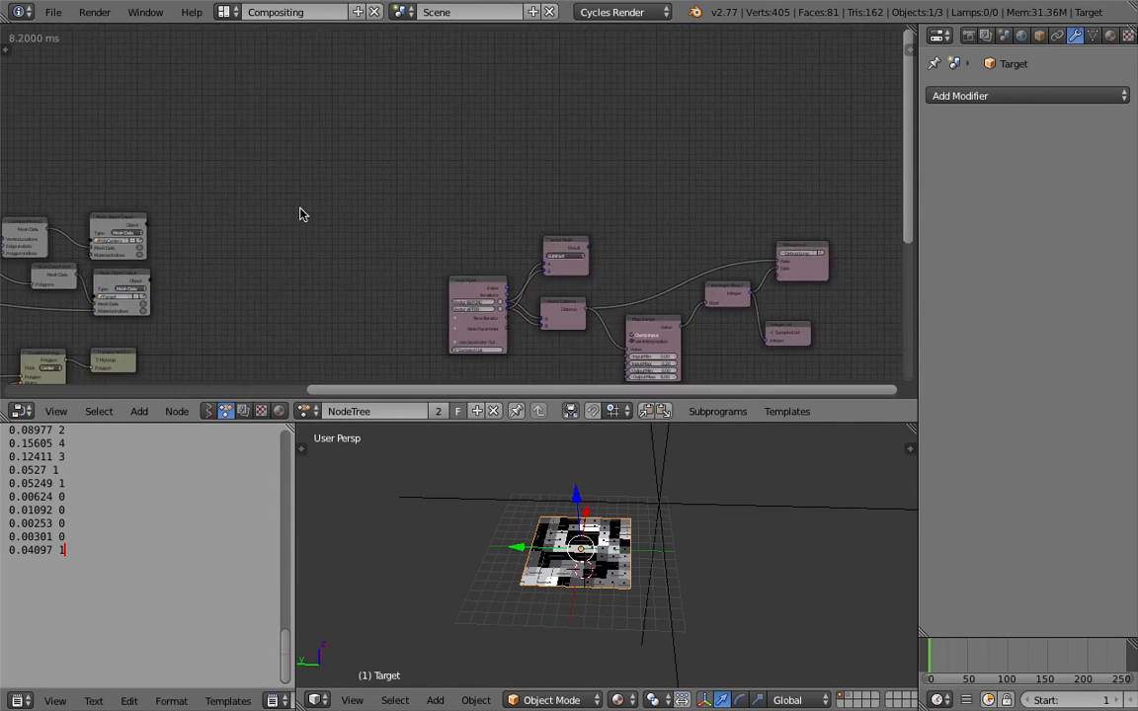
{"action": "middle_click_drag", "start_coordinate": [303, 211], "coordinate": [724, 200]}
{"action": "middle_click_drag", "start_coordinate": [359, 184], "coordinate": [576, 177]}
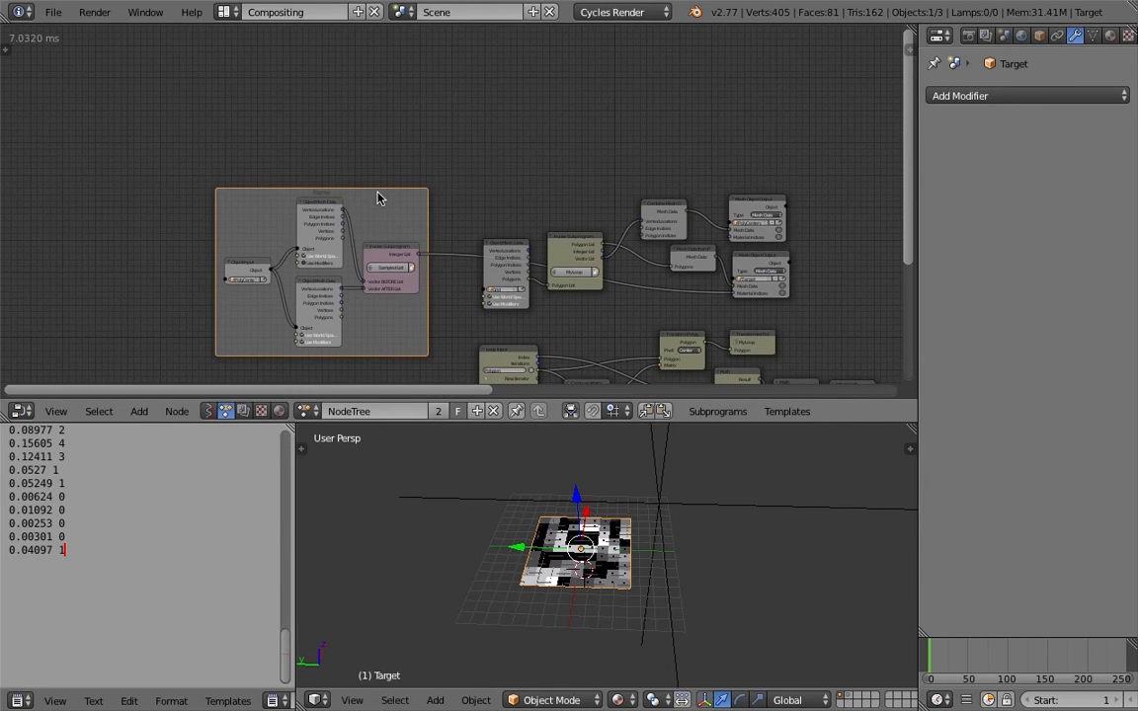
{"action": "left_click_drag", "start_coordinate": [364, 195], "coordinate": [182, 192]}
{"action": "scroll", "coordinate": [386, 197], "scroll_direction": "up", "scroll_amount": 1}
{"action": "scroll", "coordinate": [363, 181], "scroll_direction": "up", "scroll_amount": 1}
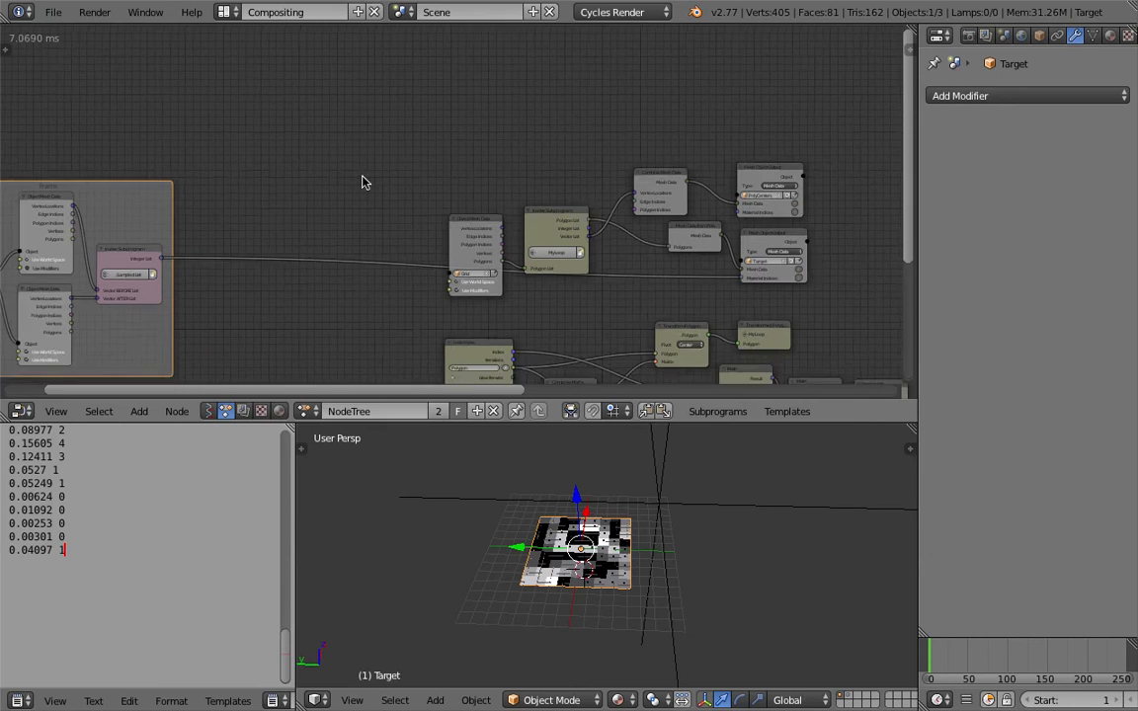
{"action": "left_click_drag", "start_coordinate": [469, 230], "coordinate": [463, 167]}
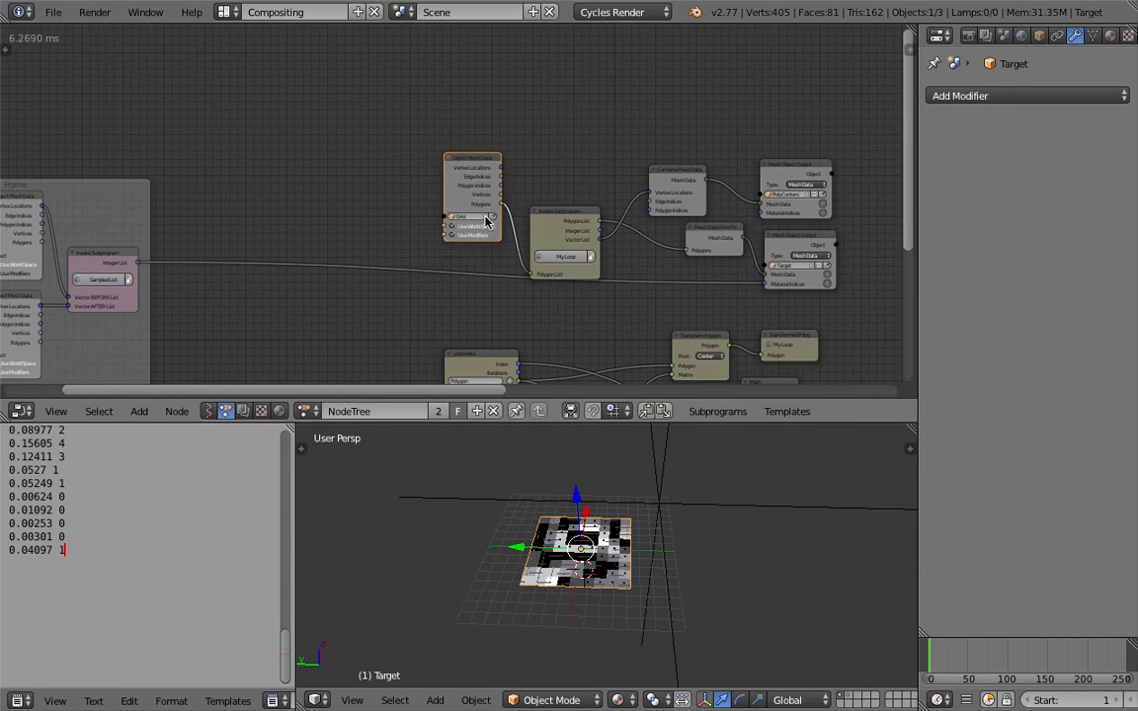
{"action": "scroll", "coordinate": [465, 228], "scroll_direction": "up", "scroll_amount": 1}
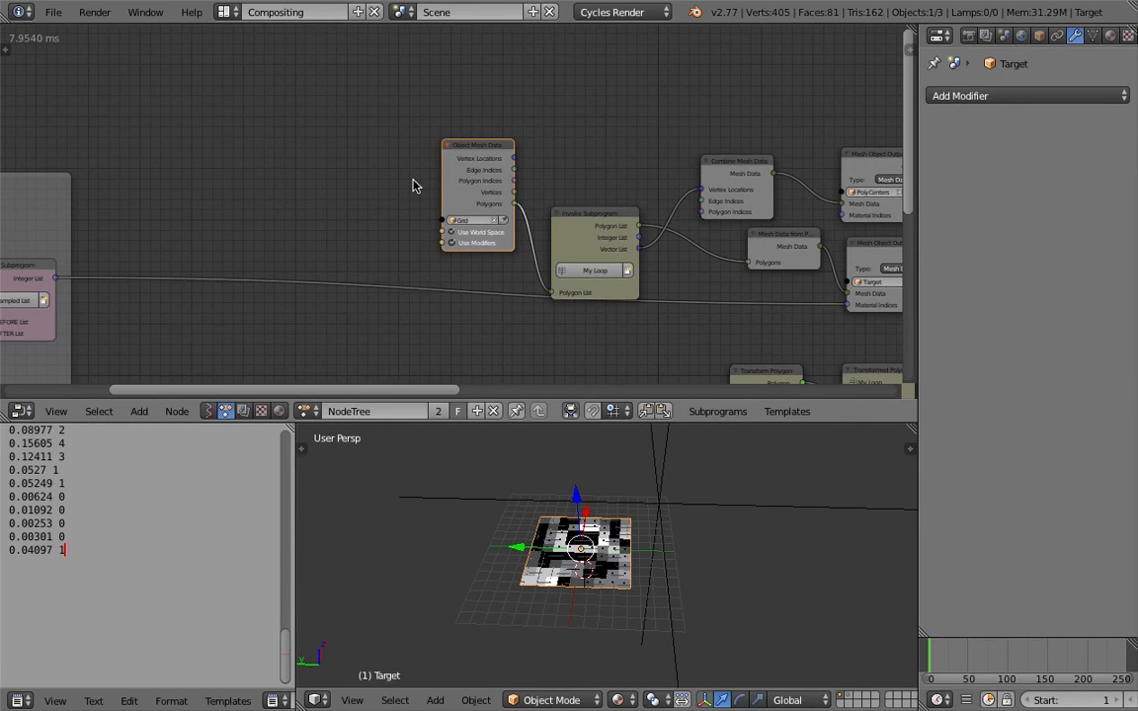
Step: Add a Grid Mesh node and place it between the frame and the Grid Object Mesh Data node
{"action": "key", "text": "shift+a"}
{"action": "left_click", "coordinate": [350, 169]}
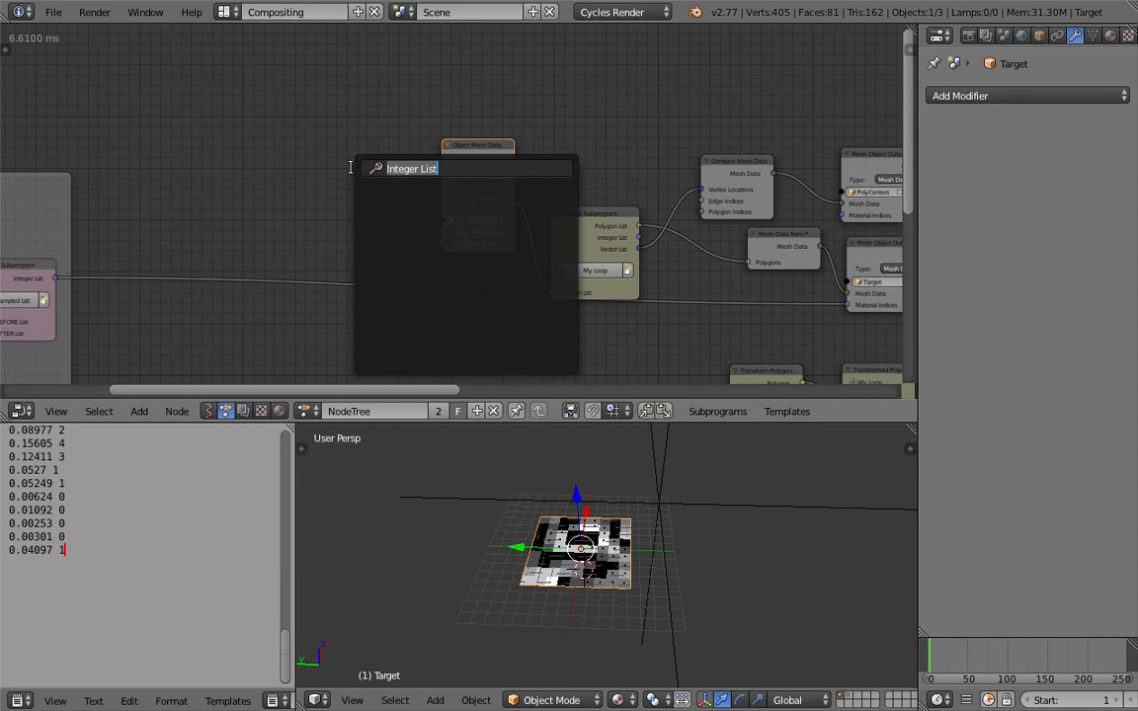
{"action": "key", "text": "shift+a"}
{"action": "left_click", "coordinate": [221, 165]}
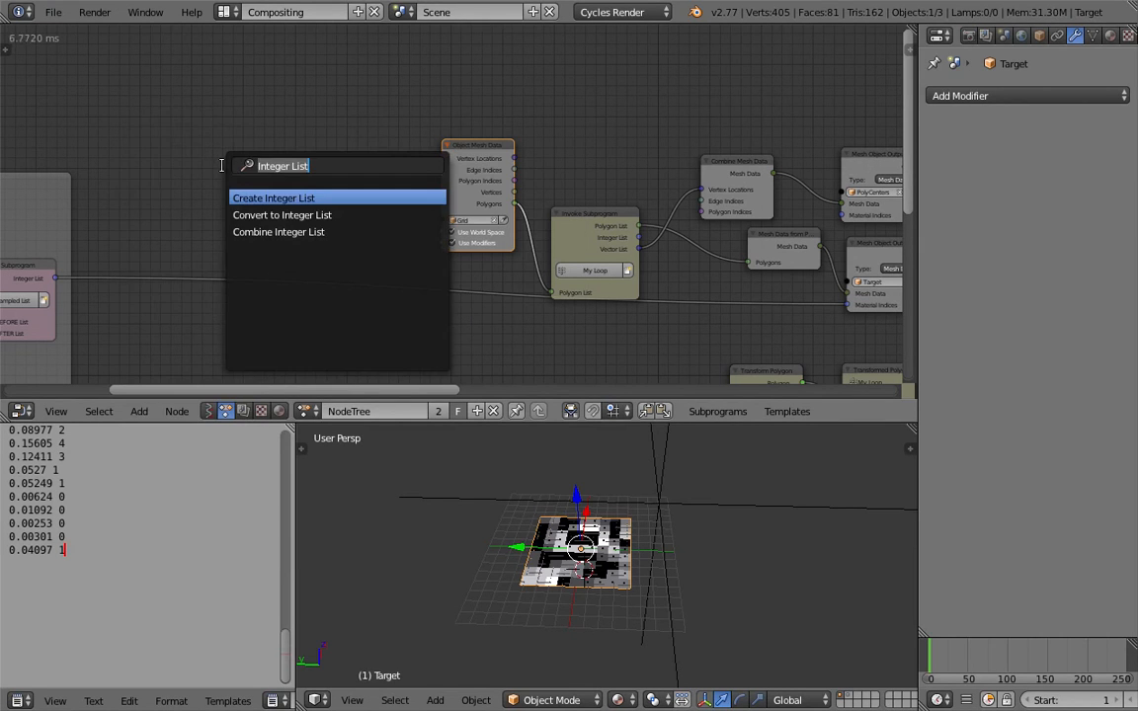
{"action": "type", "text": "grid"}
{"action": "key", "text": "Return"}
{"action": "left_click", "coordinate": [223, 170]}
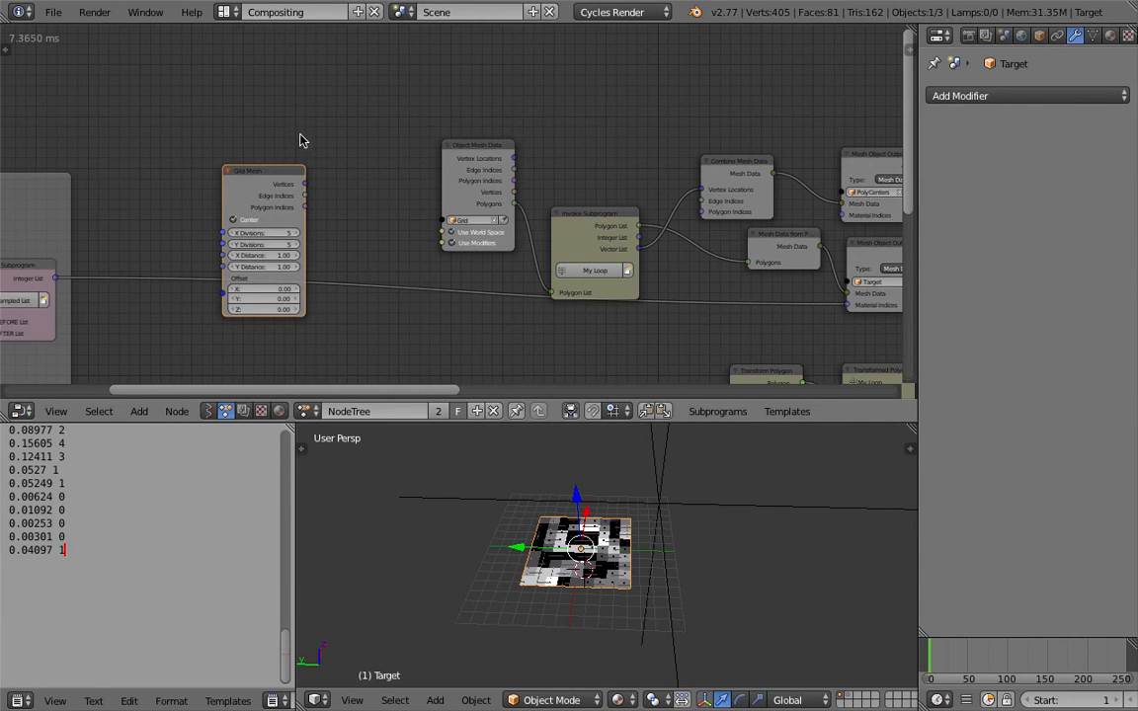
{"action": "left_click_drag", "start_coordinate": [284, 170], "coordinate": [273, 111]}
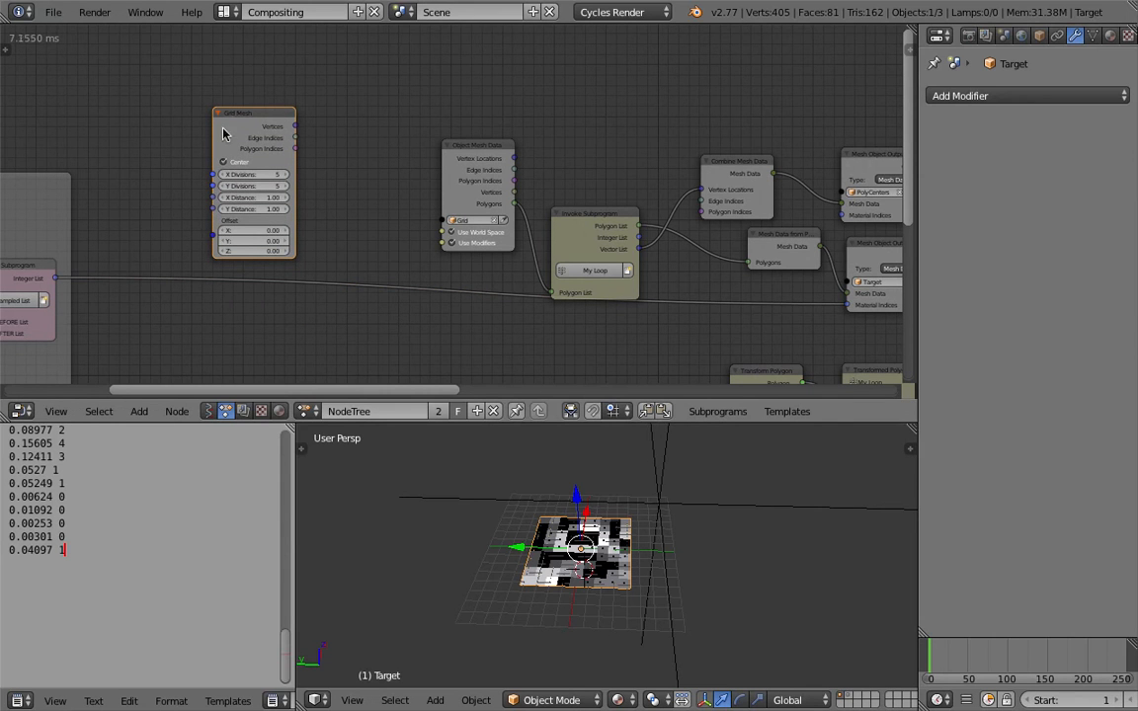
{"action": "scroll", "coordinate": [336, 168], "scroll_direction": "up", "scroll_amount": 1}
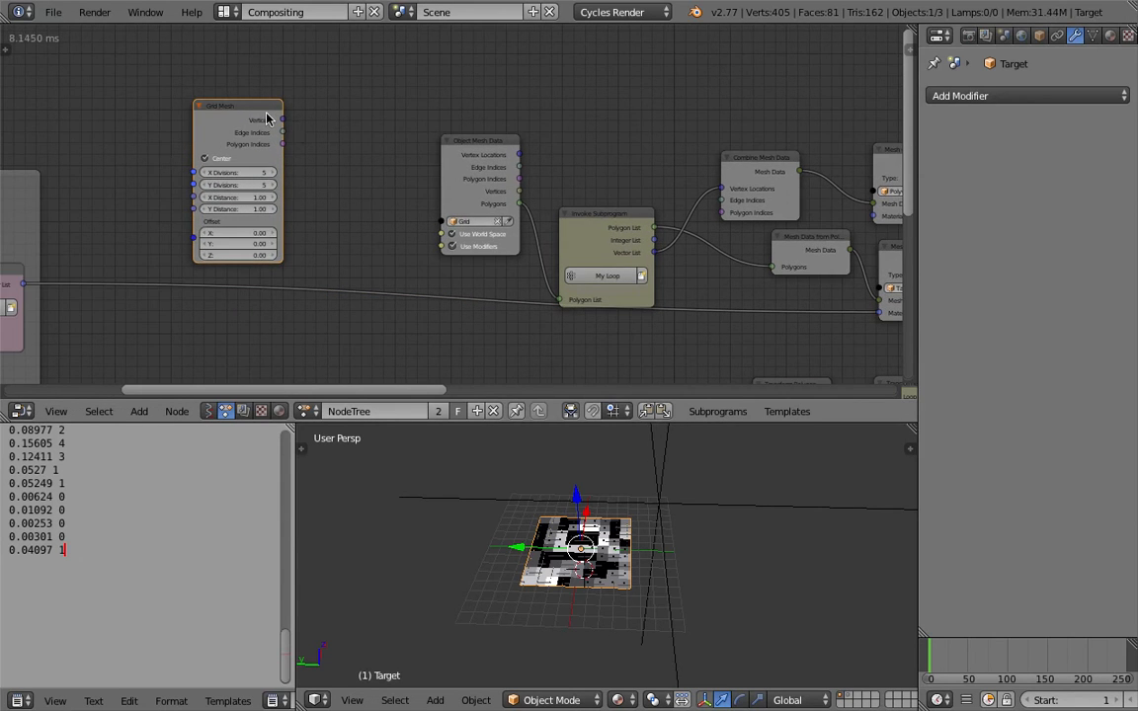
{"action": "left_click_drag", "start_coordinate": [265, 118], "coordinate": [219, 115]}
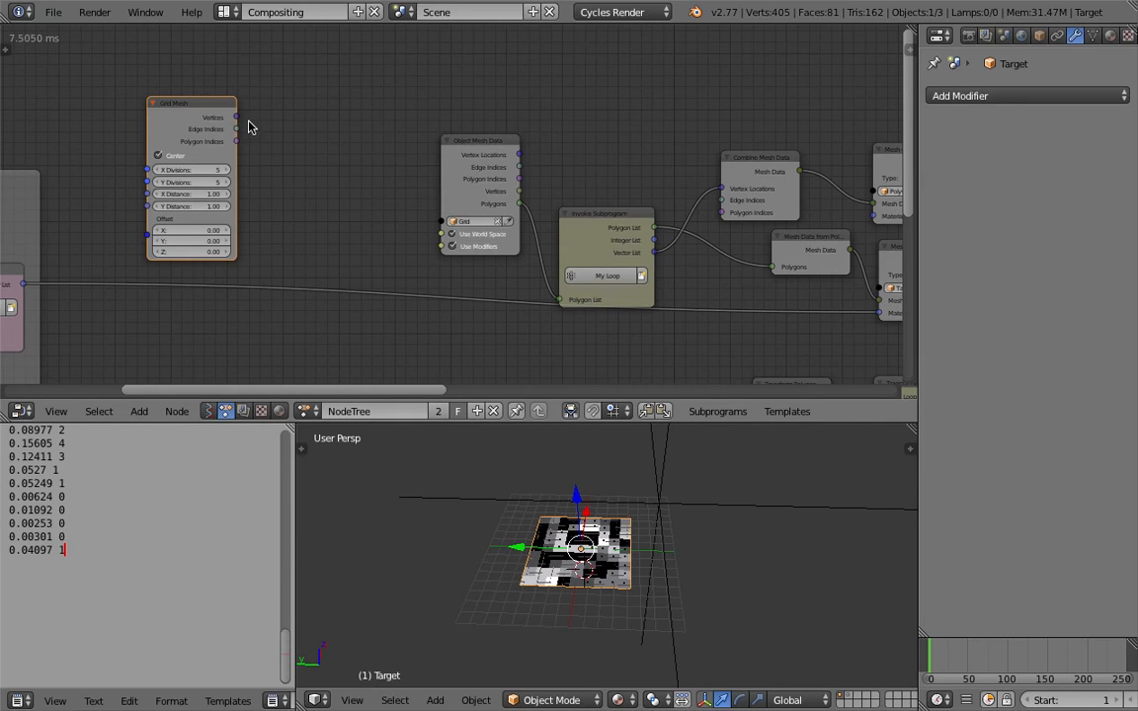
Step: Add a Combine Mesh Data node beside the Grid Mesh node
{"action": "key", "text": "shift+a"}
{"action": "left_click", "coordinate": [300, 132]}
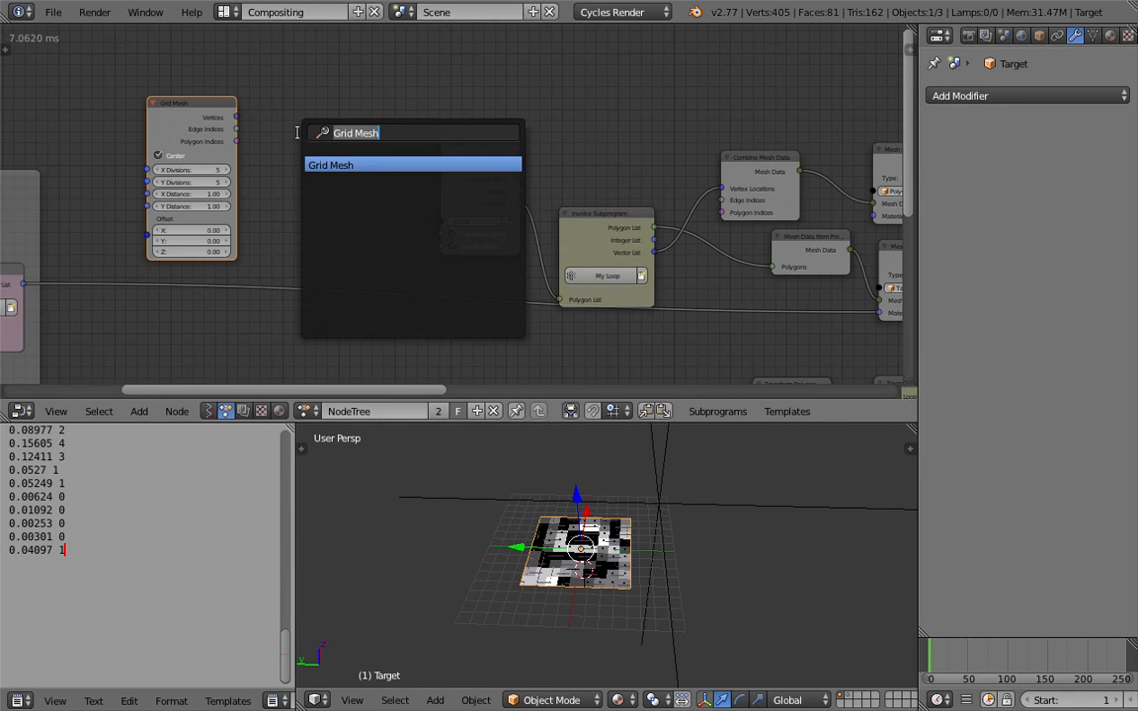
{"action": "type", "text": "combine m"}
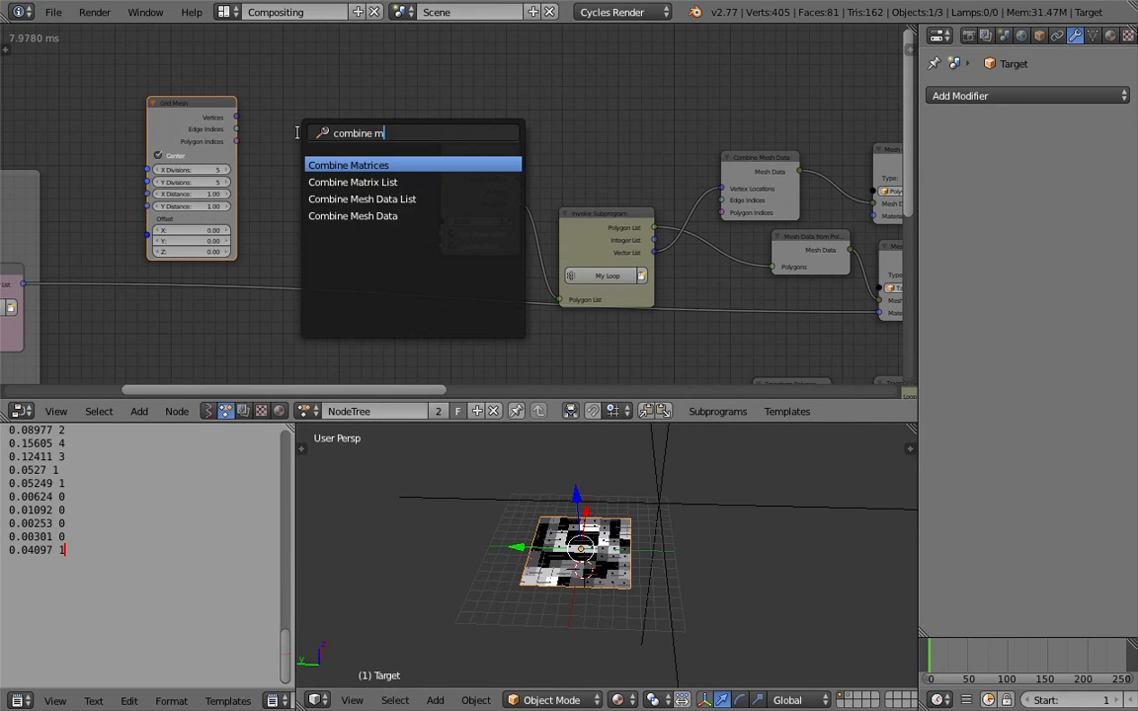
{"action": "type", "text": "es"}
{"action": "key", "text": "Down"}
{"action": "key", "text": "Return"}
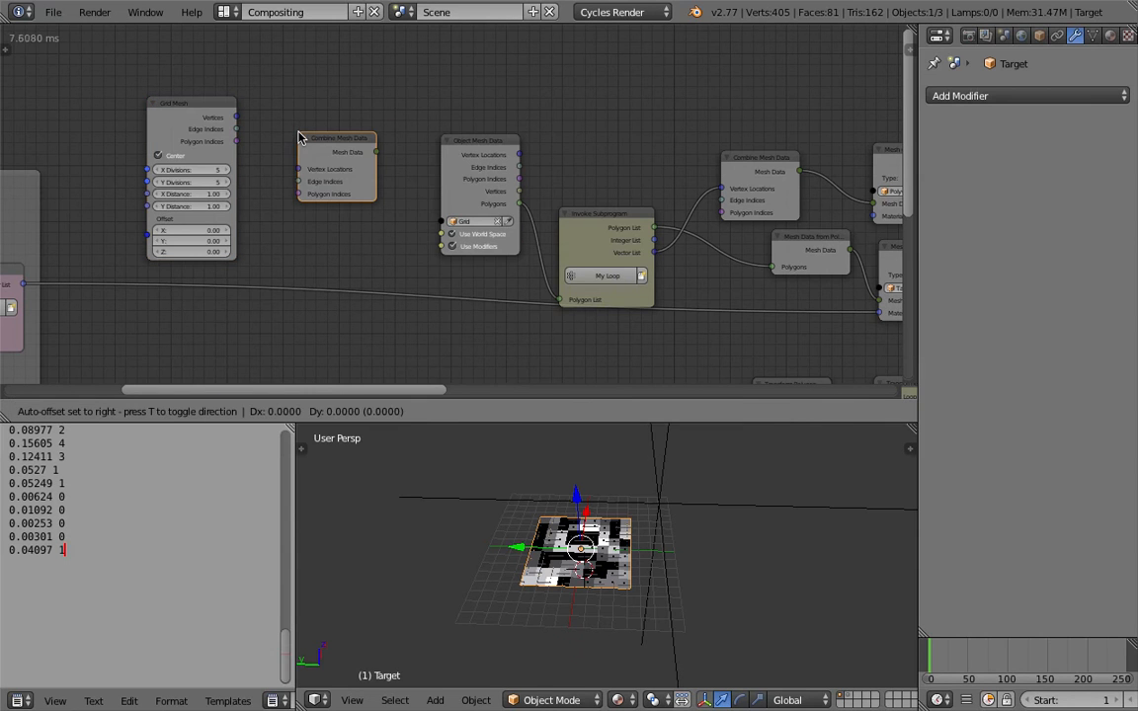
{"action": "left_click", "coordinate": [299, 139]}
Step: Link Grid Mesh's Vertices and Polygon Indices to the matching Combine Mesh Data inputs and place the two nodes close together
{"action": "left_click_drag", "start_coordinate": [235, 119], "coordinate": [297, 195]}
{"action": "mouse_move", "coordinate": [322, 138]}
{"action": "left_mouse_down"}
{"action": "mouse_move", "coordinate": [303, 138]}
{"action": "mouse_move", "coordinate": [322, 130]}
{"action": "mouse_move", "coordinate": [316, 123]}
{"action": "left_mouse_up"}
{"action": "left_click_drag", "start_coordinate": [197, 107], "coordinate": [177, 102]}
{"action": "left_click_drag", "start_coordinate": [291, 114], "coordinate": [270, 107]}
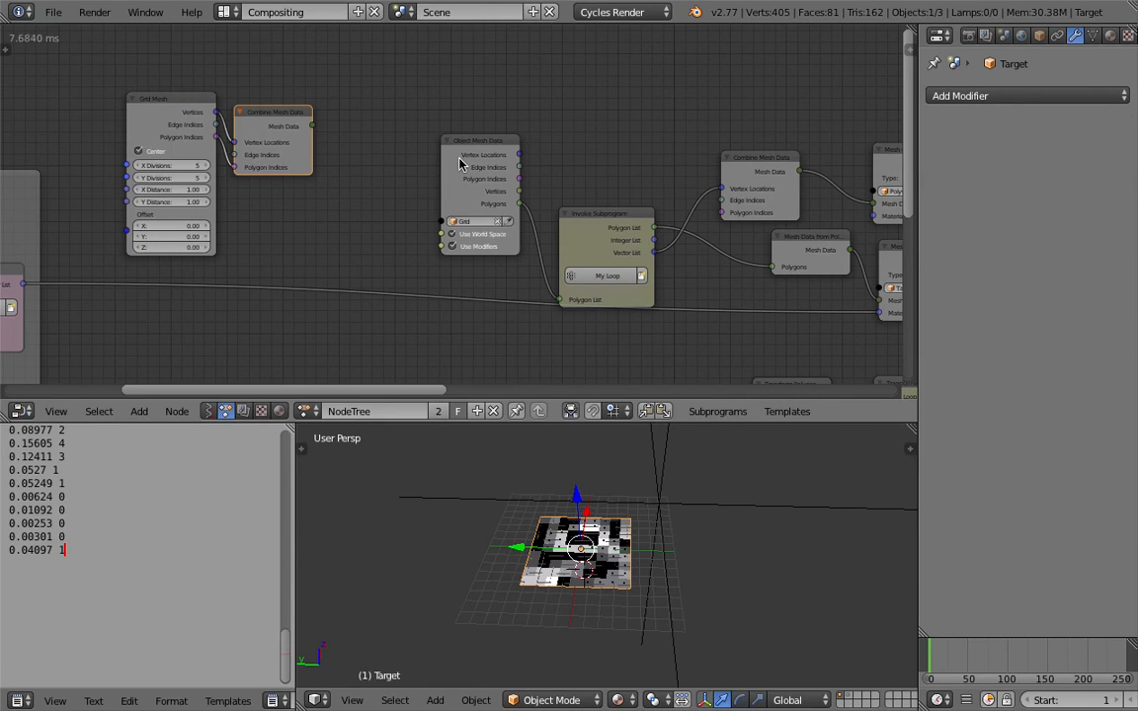
{"action": "left_click_drag", "start_coordinate": [313, 126], "coordinate": [381, 120]}
{"action": "key", "text": "shift+a"}
{"action": "left_click", "coordinate": [377, 115]}
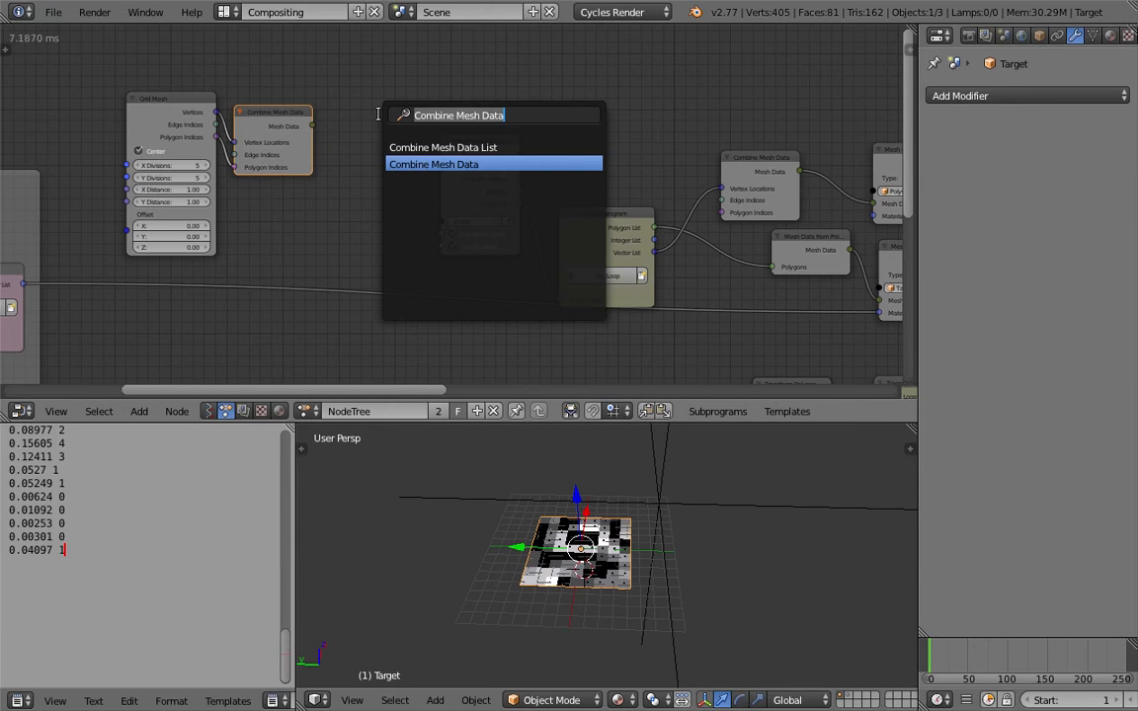
{"action": "type", "text": "object me"}
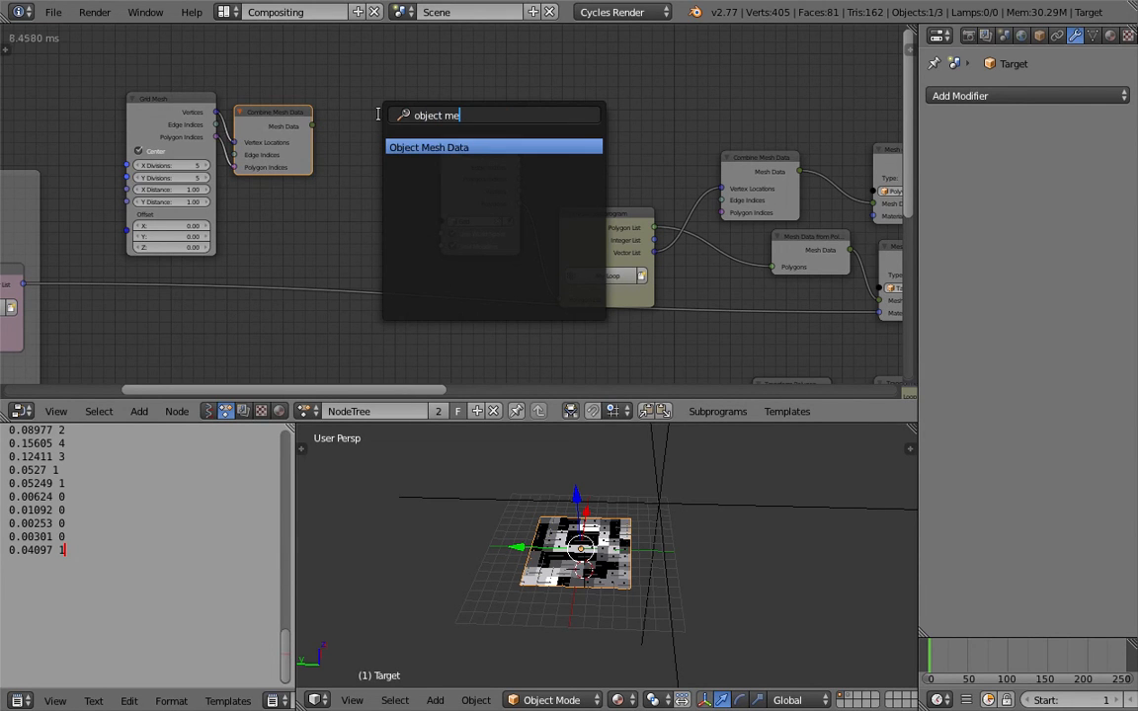
{"action": "key", "text": "Return"}
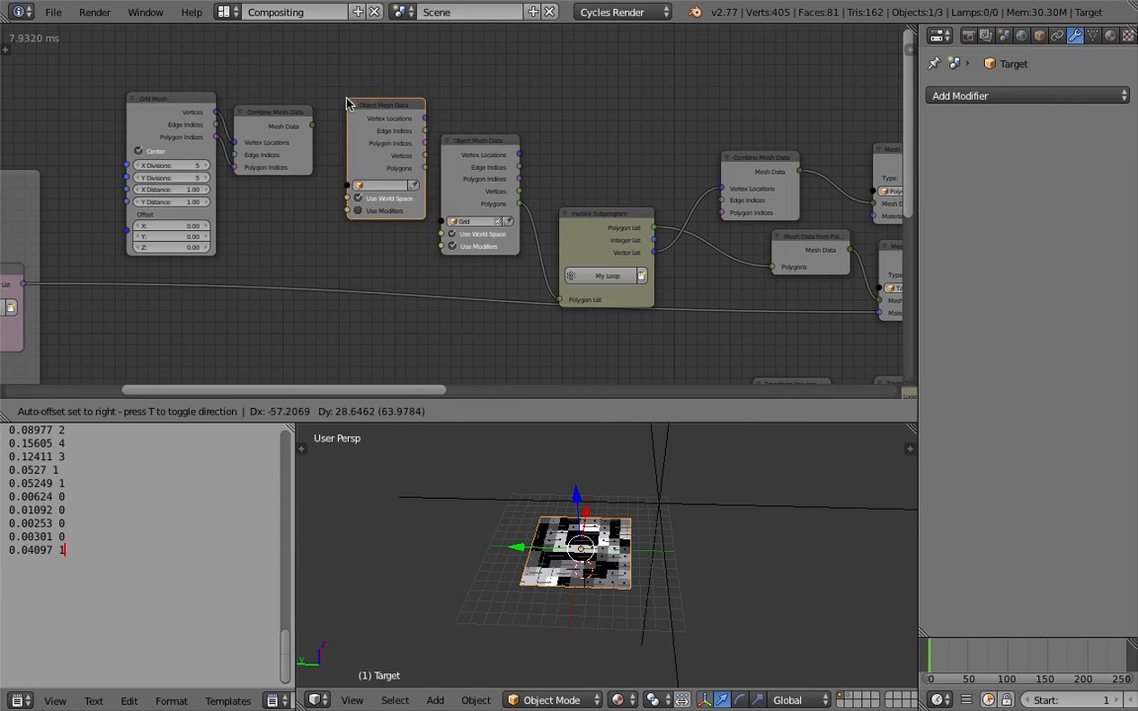
{"action": "left_click", "coordinate": [343, 101]}
{"action": "key", "text": "x"}
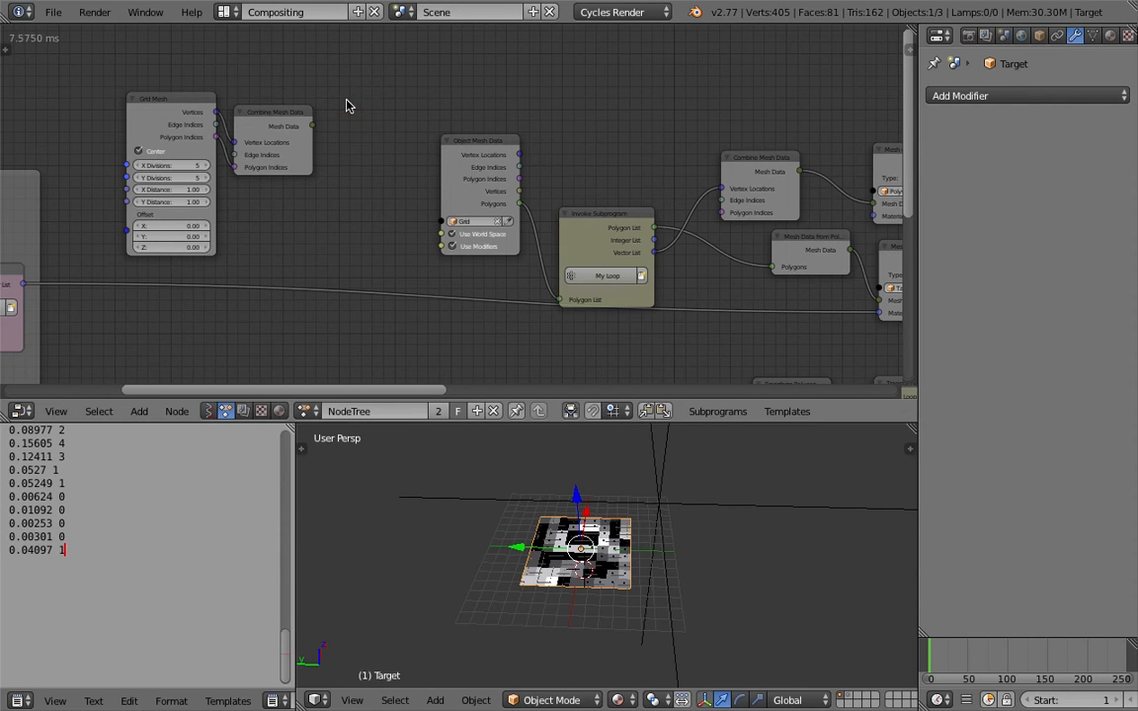
Step: Add a Mesh Object Output node and feed it the Mesh Data from the Grid Mesh's Combine Mesh Data node
{"action": "key", "text": "shift+a"}
{"action": "mouse_move", "coordinate": [326, 298]}
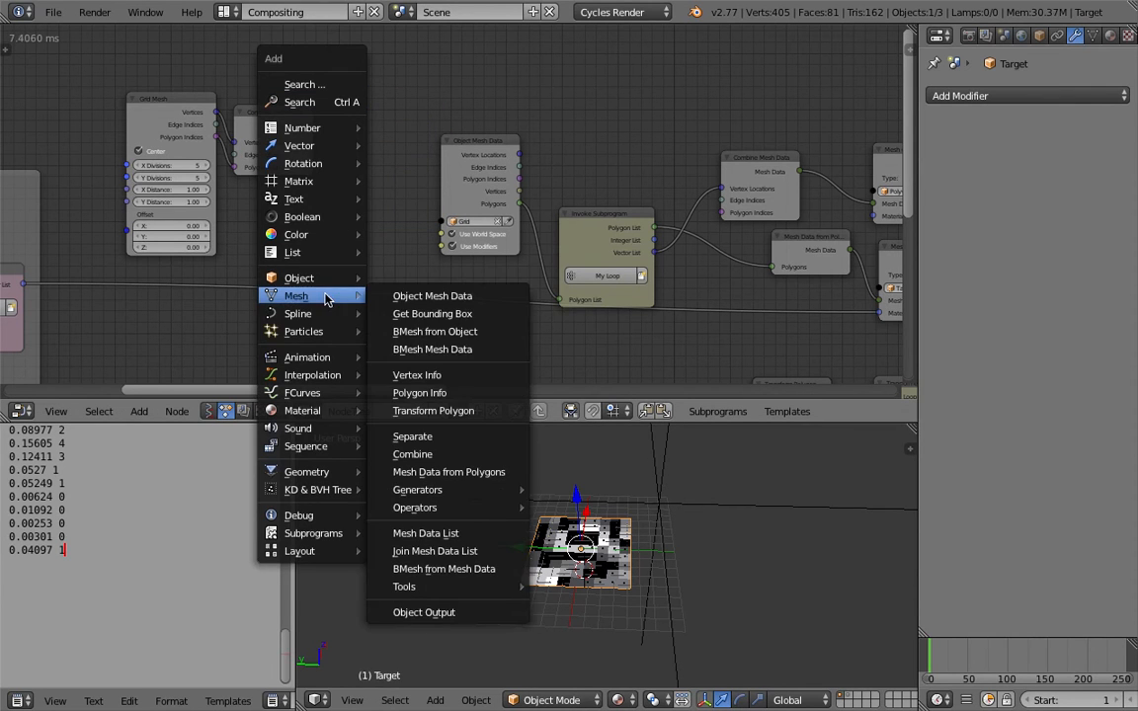
{"action": "left_click", "coordinate": [438, 617]}
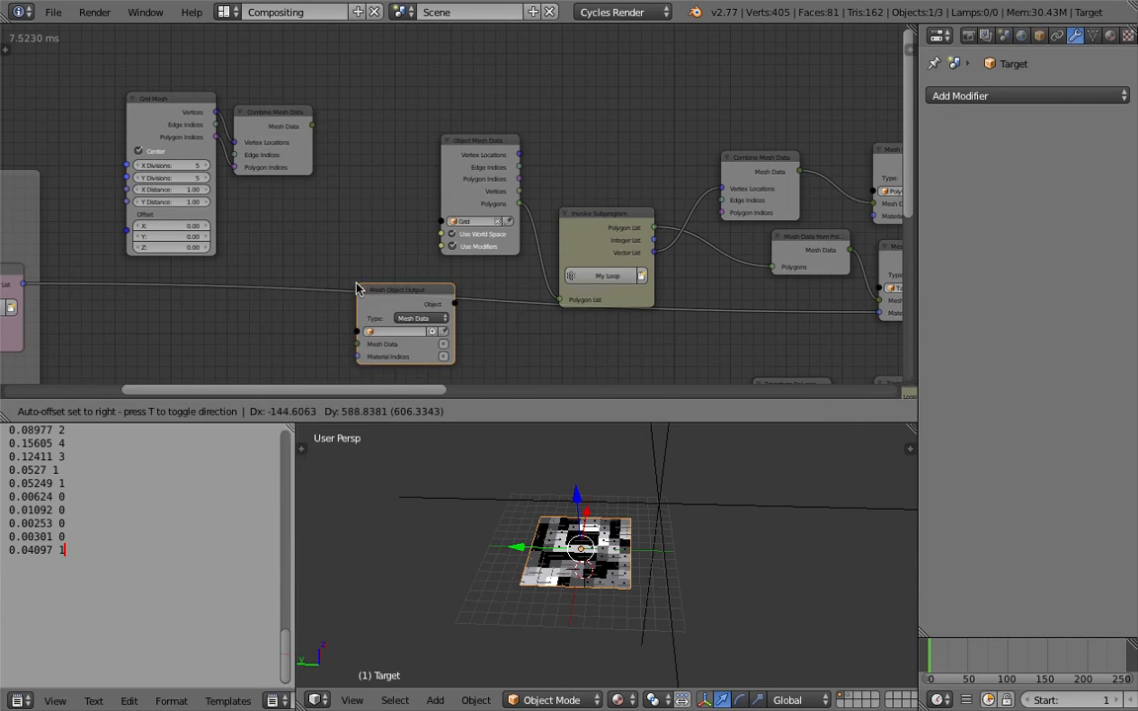
{"action": "left_click", "coordinate": [331, 129]}
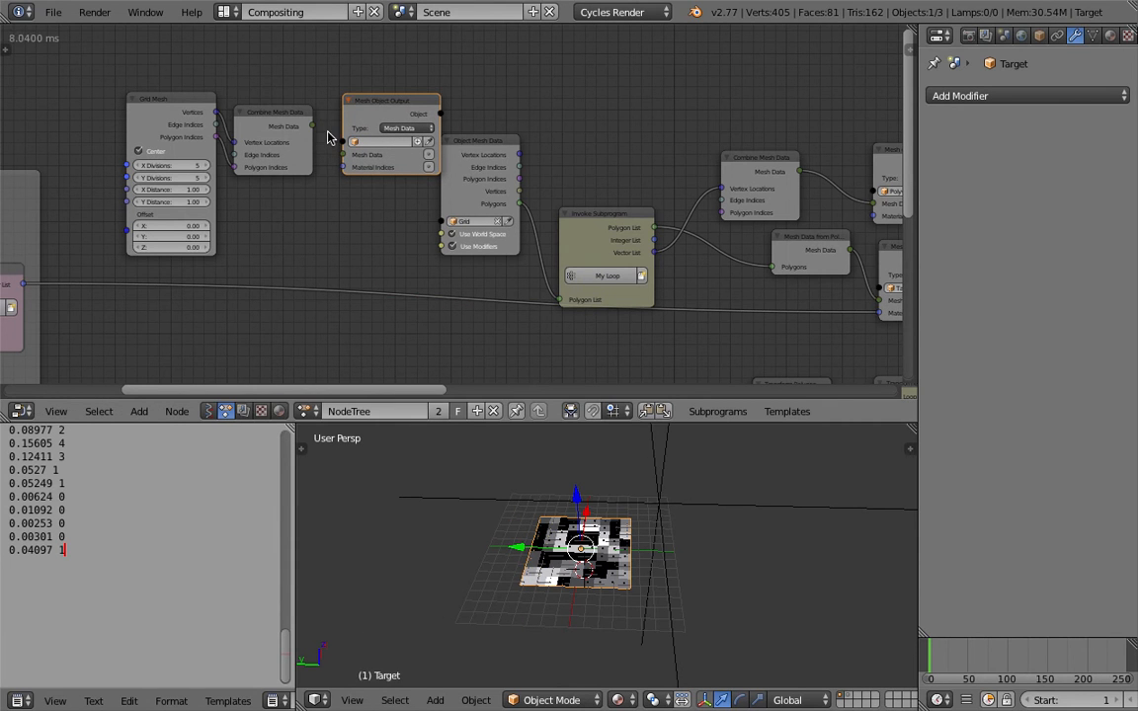
{"action": "left_click_drag", "start_coordinate": [312, 128], "coordinate": [343, 154]}
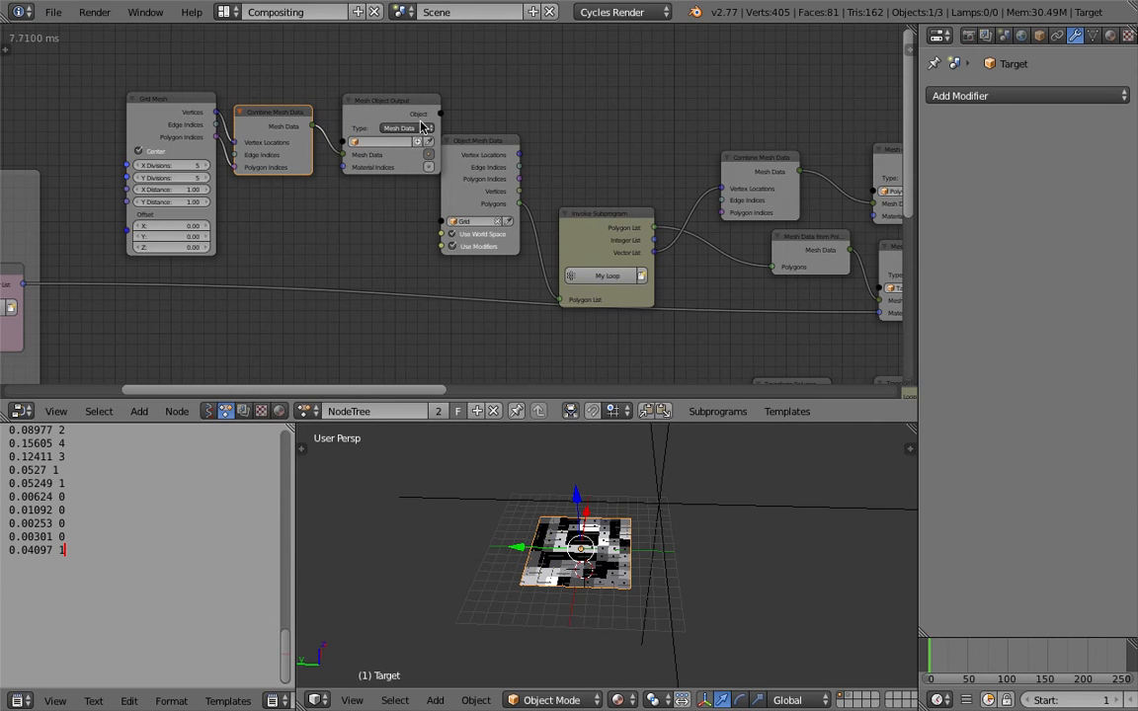
Step: Link the Mesh Object Output's Object to the Object Mesh Data node and create a new object for the output
{"action": "left_click_drag", "start_coordinate": [441, 114], "coordinate": [442, 223]}
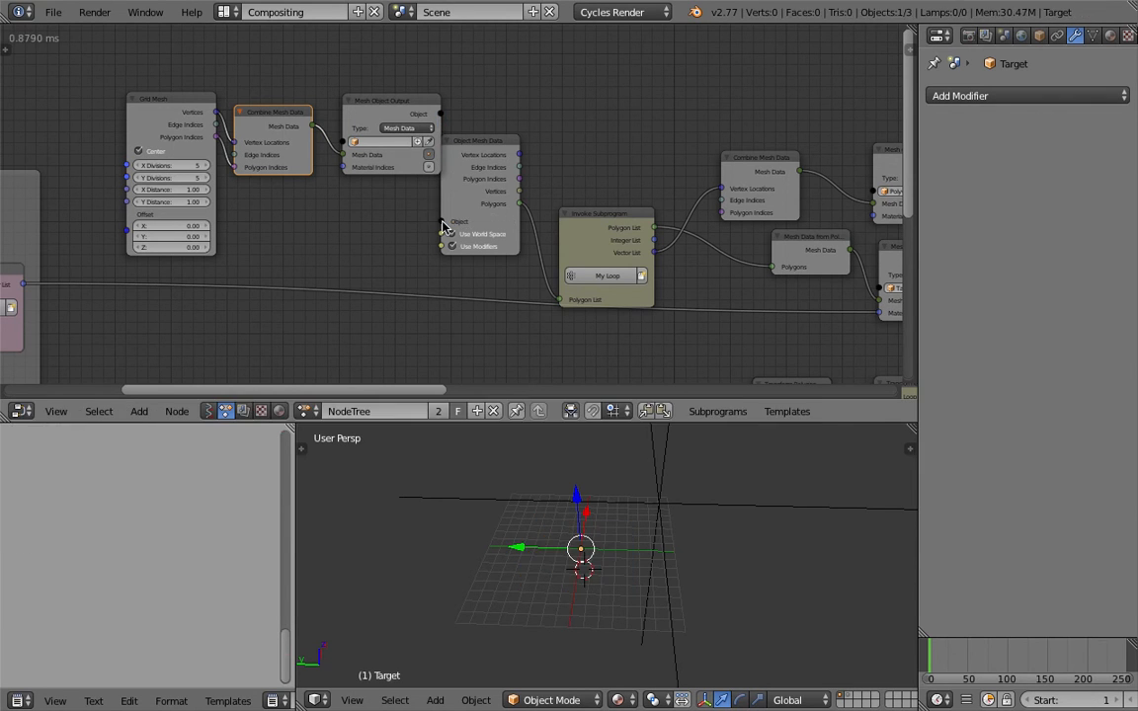
{"action": "left_click", "coordinate": [417, 143]}
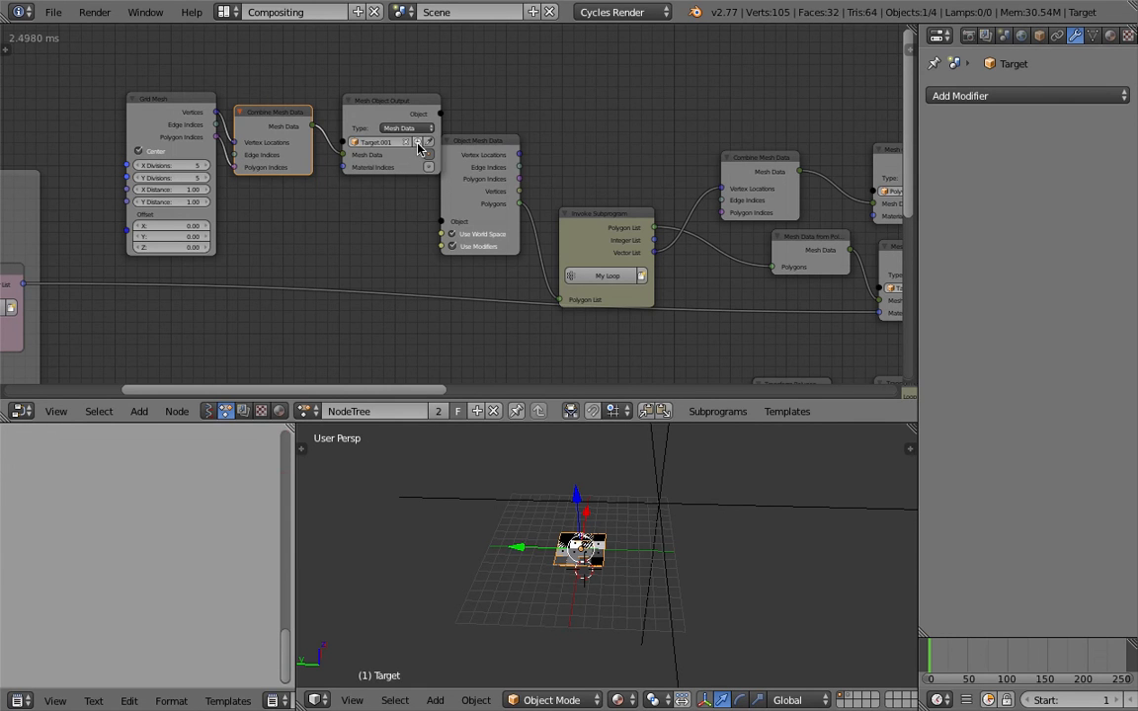
{"action": "middle_click_drag", "start_coordinate": [474, 150], "coordinate": [553, 148]}
{"action": "left_click", "coordinate": [446, 126]}
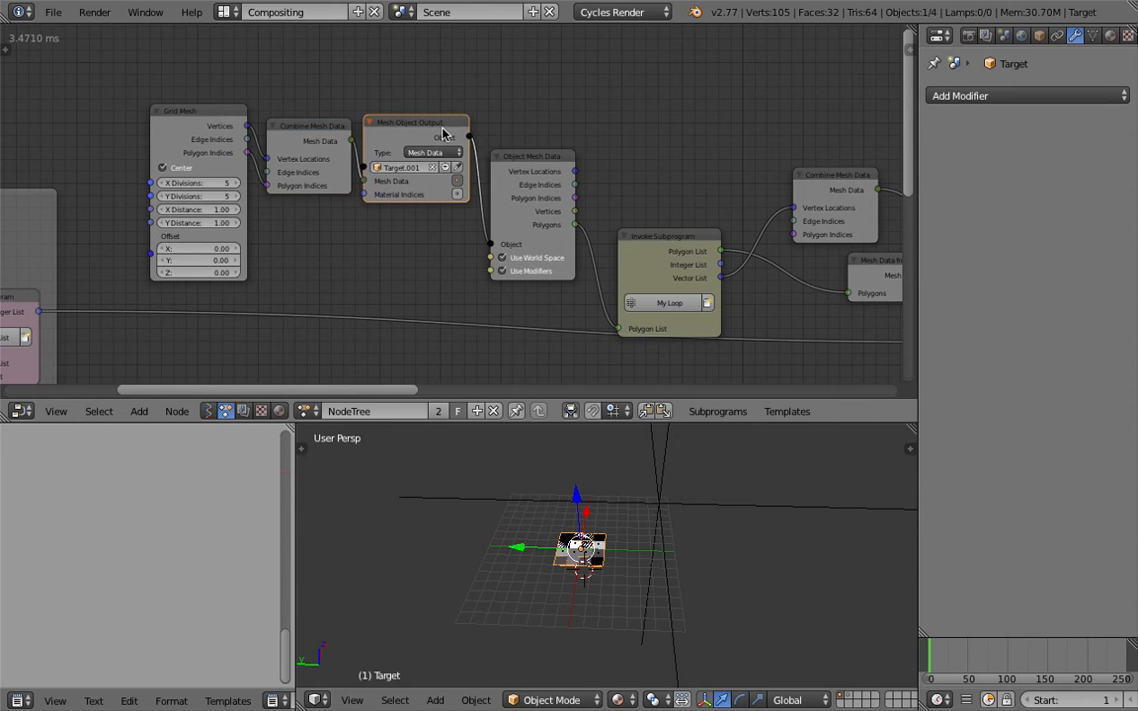
{"action": "scroll", "coordinate": [449, 148], "scroll_direction": "up", "scroll_amount": 1}
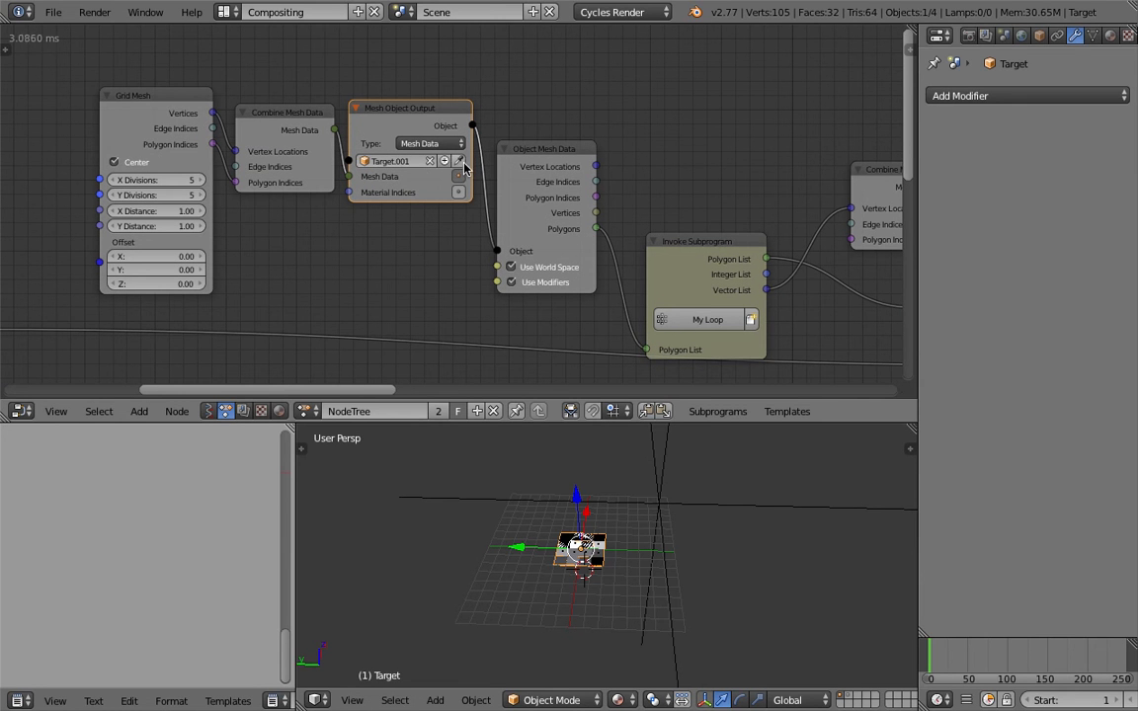
Step: Rename the new output object to Grid Mesh Source
{"action": "left_click", "coordinate": [458, 166]}
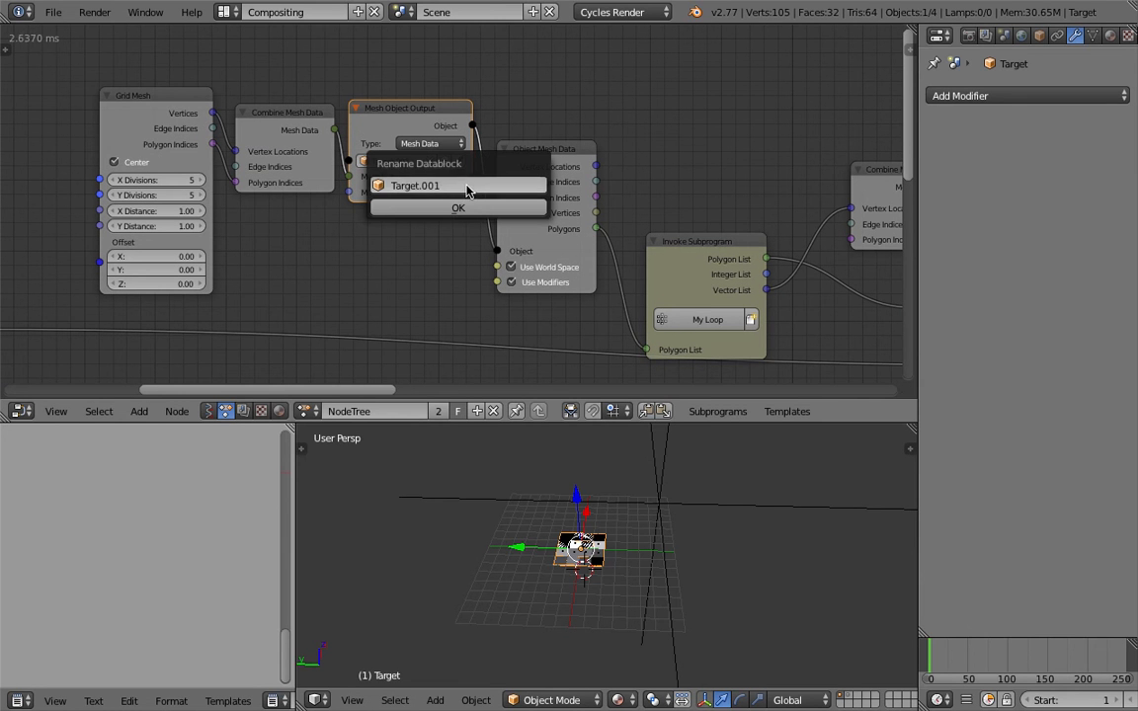
{"action": "left_click", "coordinate": [465, 186]}
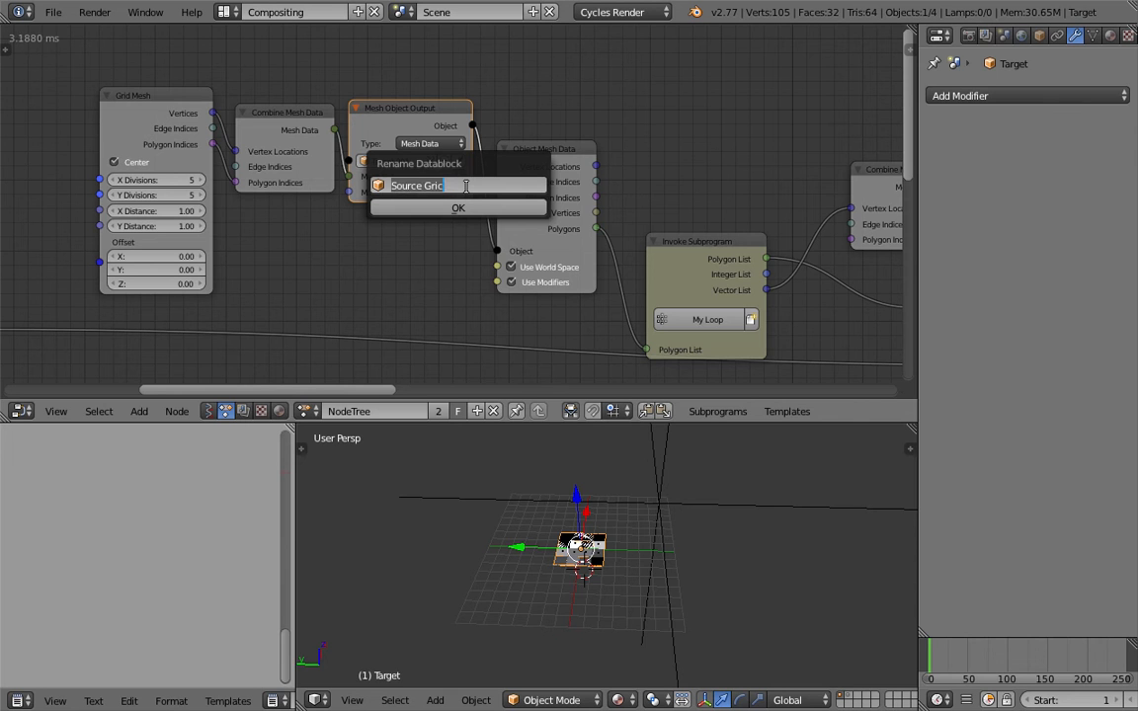
{"action": "type", "text": "Grid Mesh Sour"}
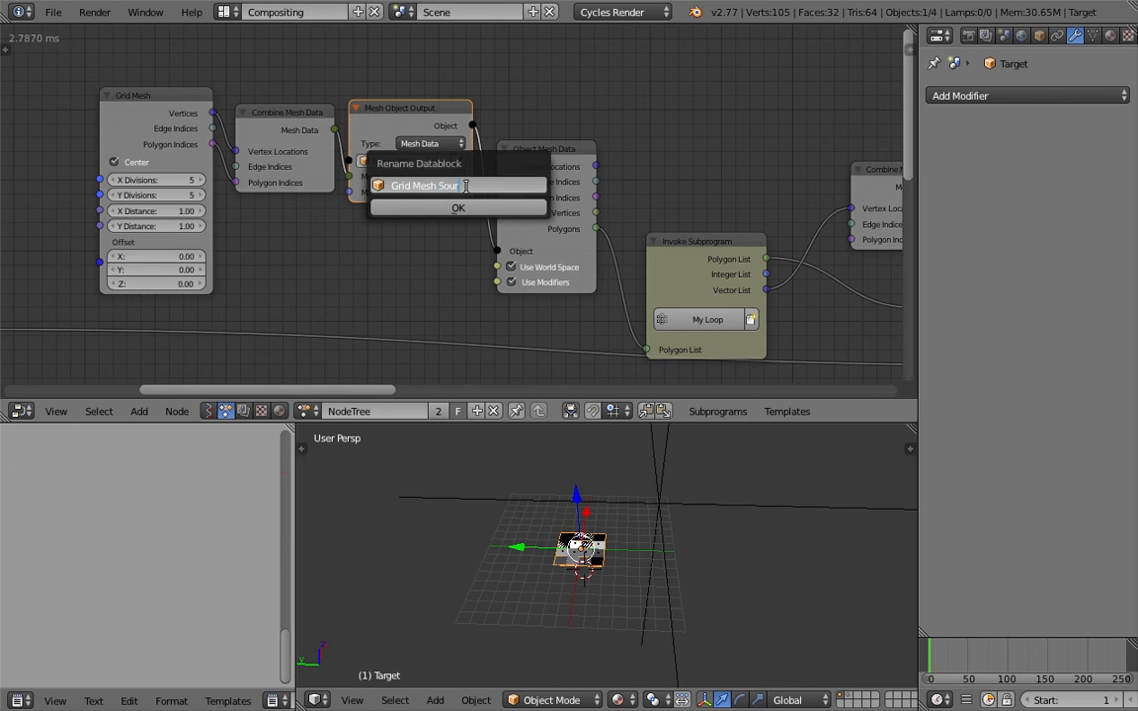
{"action": "type", "text": "ce"}
{"action": "key", "text": "Return"}
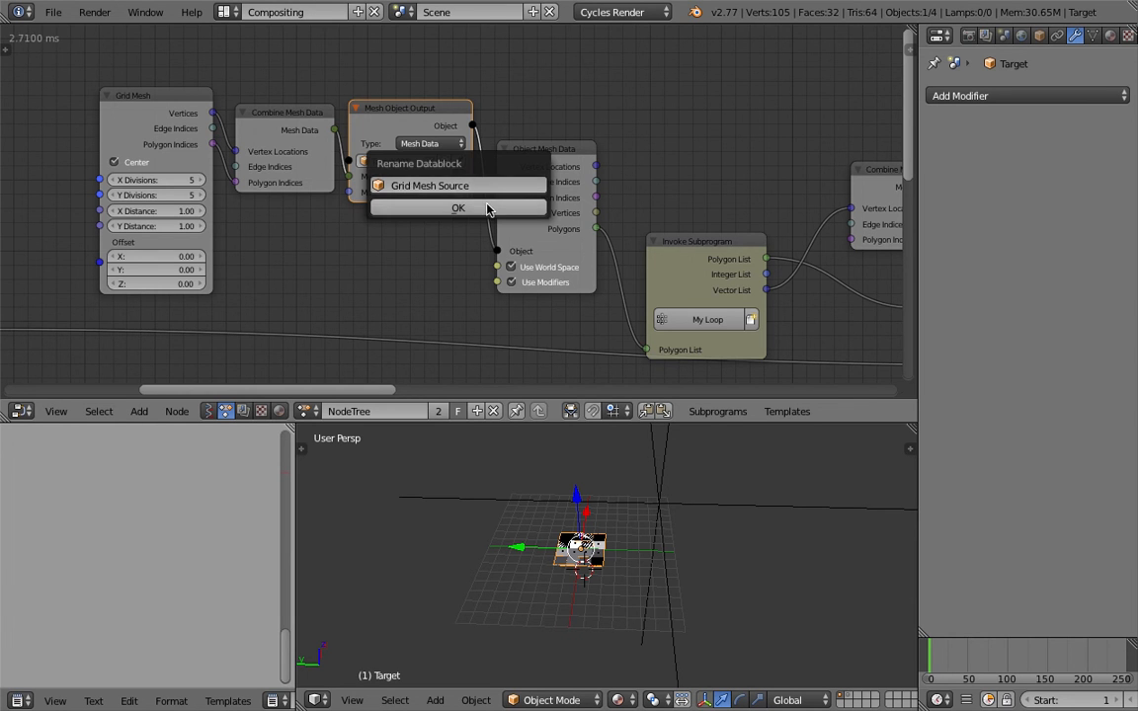
{"action": "left_click", "coordinate": [460, 208]}
{"action": "middle_click_drag", "start_coordinate": [329, 239], "coordinate": [310, 237]}
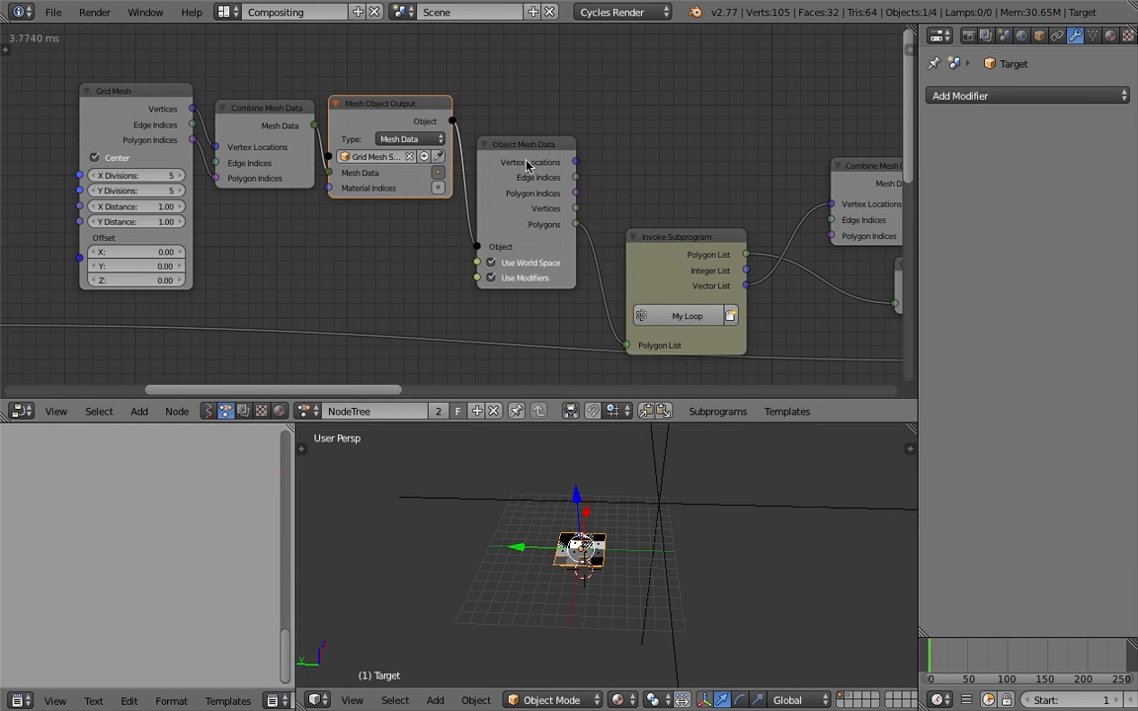
Step: Turn off Use Modifiers on the Object Mesh Data node fed by Grid Mesh Source and save the file
{"action": "left_click_drag", "start_coordinate": [525, 148], "coordinate": [536, 128]}
{"action": "scroll", "coordinate": [615, 184], "scroll_direction": "down", "scroll_amount": 2}
{"action": "middle_click_drag", "start_coordinate": [580, 176], "coordinate": [530, 168]}
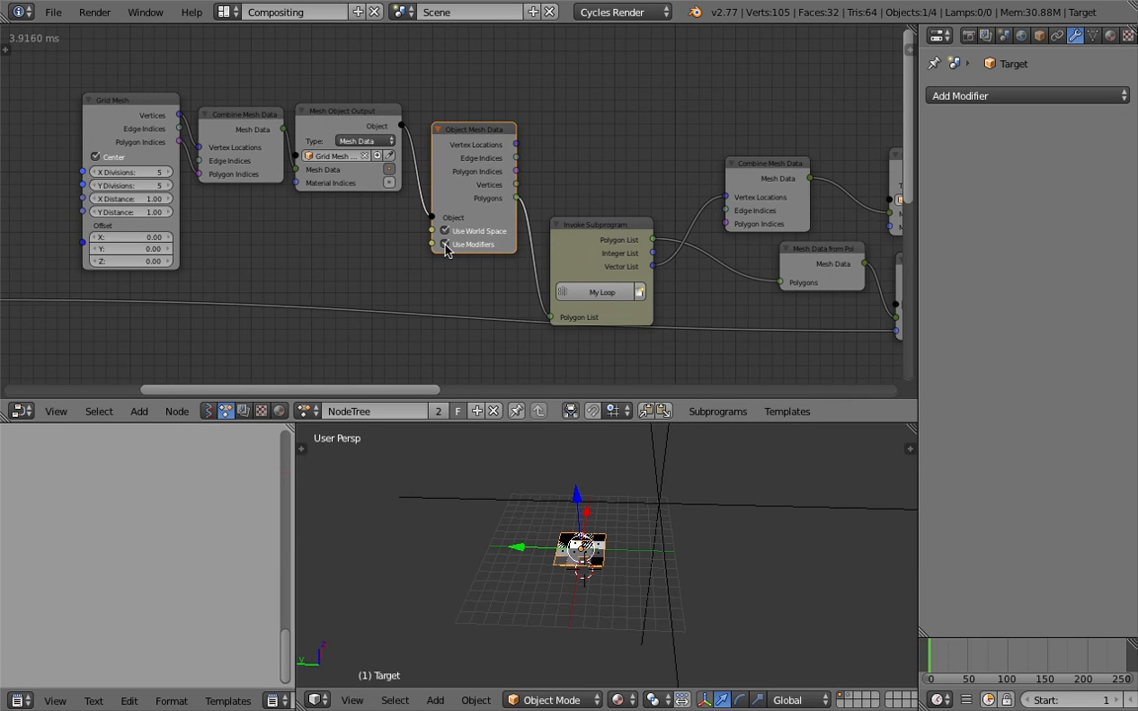
{"action": "middle_click_drag", "start_coordinate": [559, 185], "coordinate": [530, 181]}
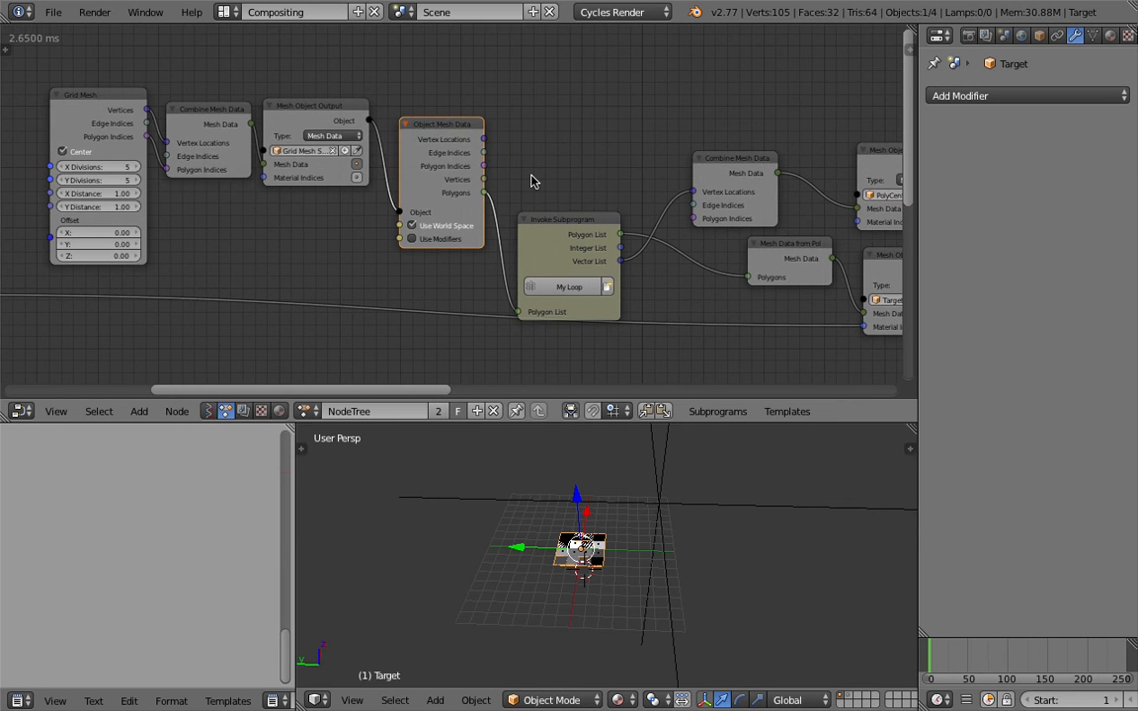
{"action": "key", "text": "ctrl+s"}
{"action": "left_click", "coordinate": [531, 178]}
Step: Switch the 3D viewport to solid shading and move the My Loop Invoke Subprogram node up closer to Object Mesh Data
{"action": "scroll", "coordinate": [612, 558], "scroll_direction": "up", "scroll_amount": 4}
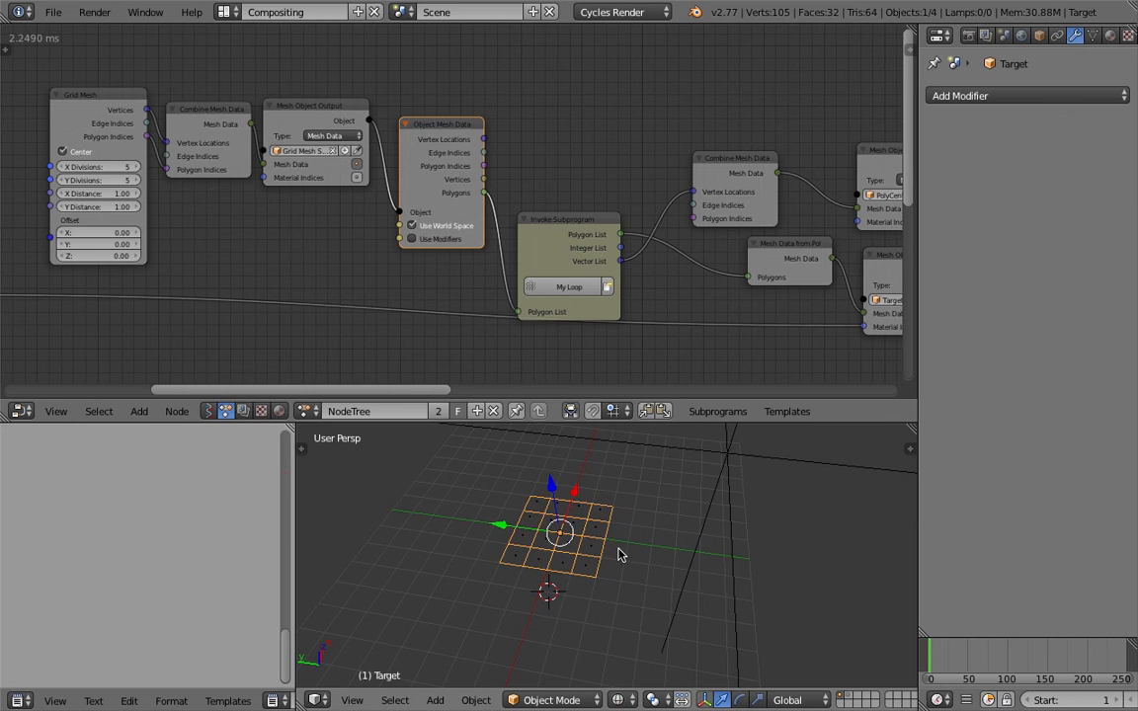
{"action": "key", "text": "z"}
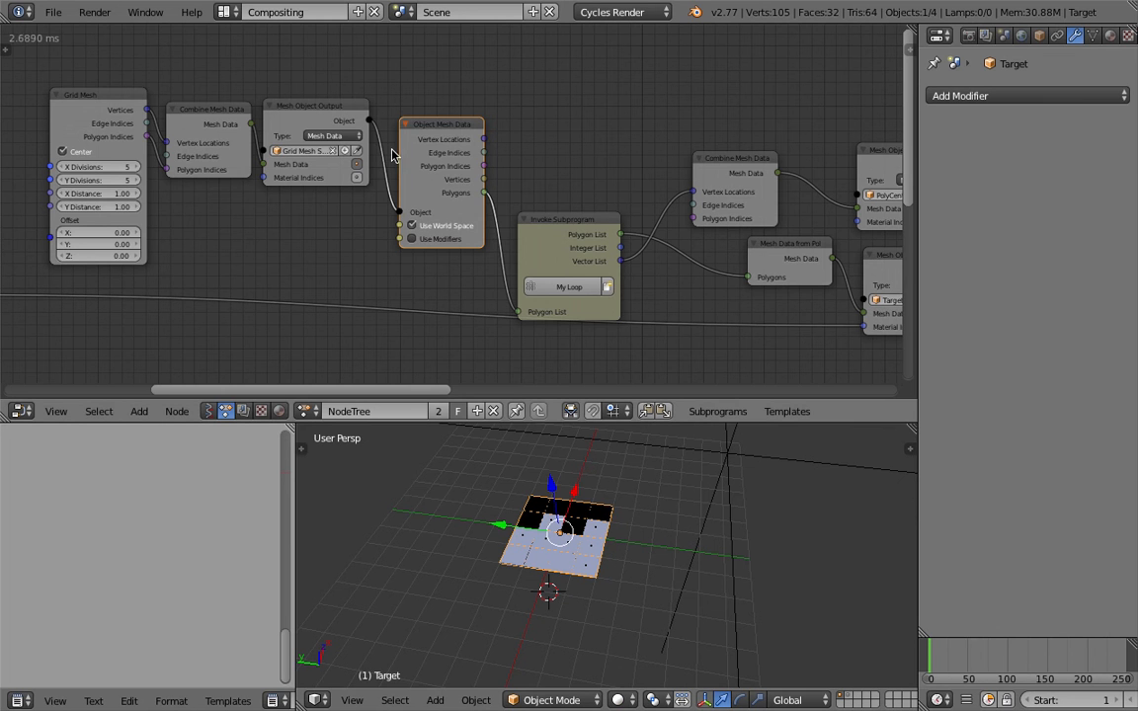
{"action": "middle_click_drag", "start_coordinate": [494, 155], "coordinate": [441, 145]}
{"action": "left_click_drag", "start_coordinate": [495, 211], "coordinate": [493, 175]}
{"action": "middle_click_drag", "start_coordinate": [306, 229], "coordinate": [432, 228]}
Step: Increase the Grid Mesh node's X Divisions
{"action": "left_click", "coordinate": [208, 157]}
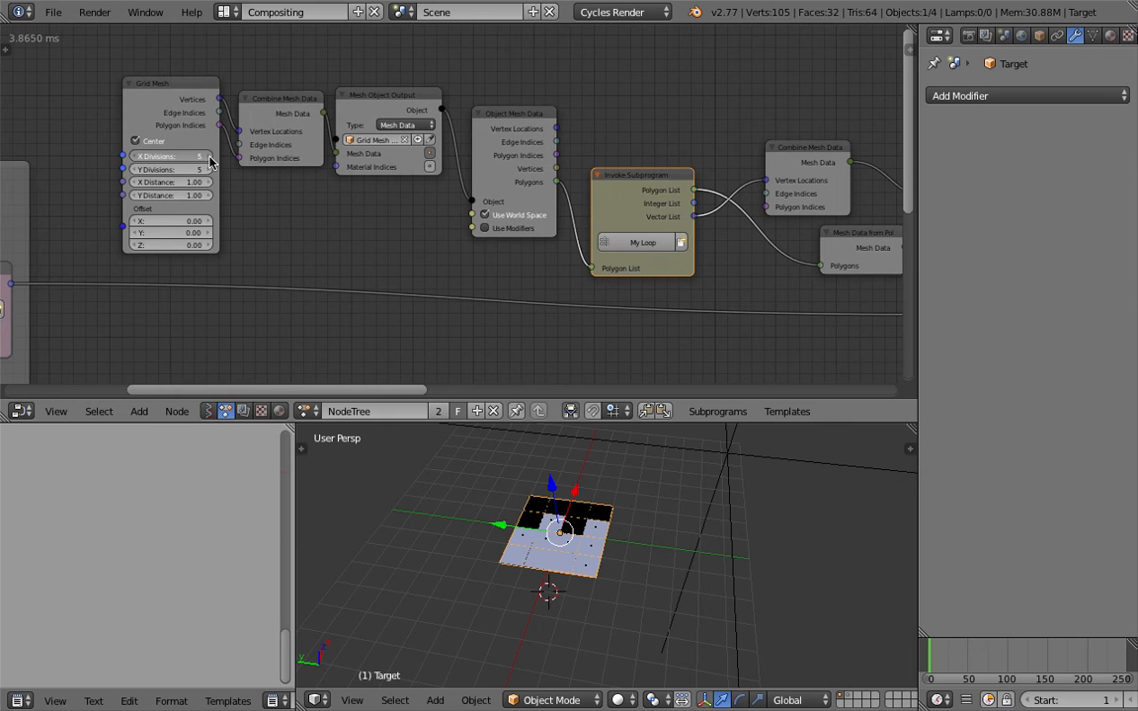
Step: Raise the Grid Mesh node's X Divisions to 16
{"action": "left_click", "coordinate": [209, 157]}
{"action": "left_click", "coordinate": [208, 157]}
{"action": "left_click", "coordinate": [208, 157]}
{"action": "left_click", "coordinate": [208, 157]}
{"action": "left_click", "coordinate": [209, 157]}
{"action": "left_click", "coordinate": [208, 157]}
{"action": "left_click", "coordinate": [208, 157]}
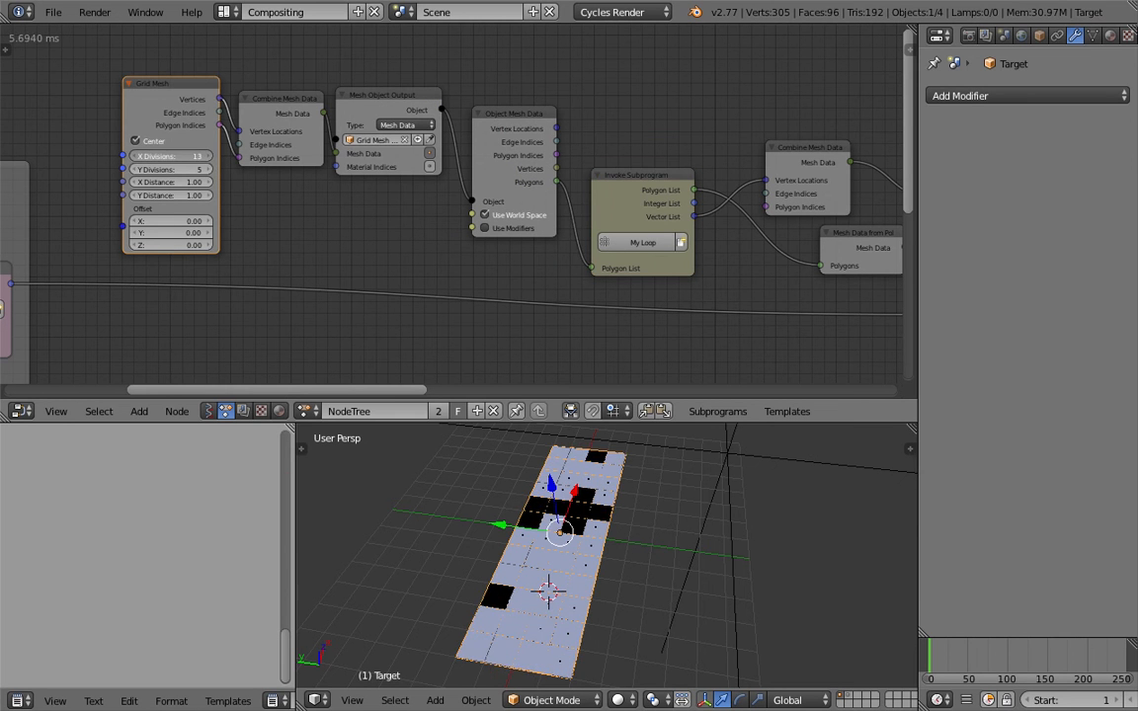
{"action": "left_click", "coordinate": [208, 157]}
{"action": "left_click", "coordinate": [208, 157]}
{"action": "left_click", "coordinate": [208, 157]}
Step: Raise the Grid Mesh node's Y Divisions to 16
{"action": "left_click", "coordinate": [208, 170]}
{"action": "left_click", "coordinate": [208, 170]}
{"action": "left_click", "coordinate": [208, 170]}
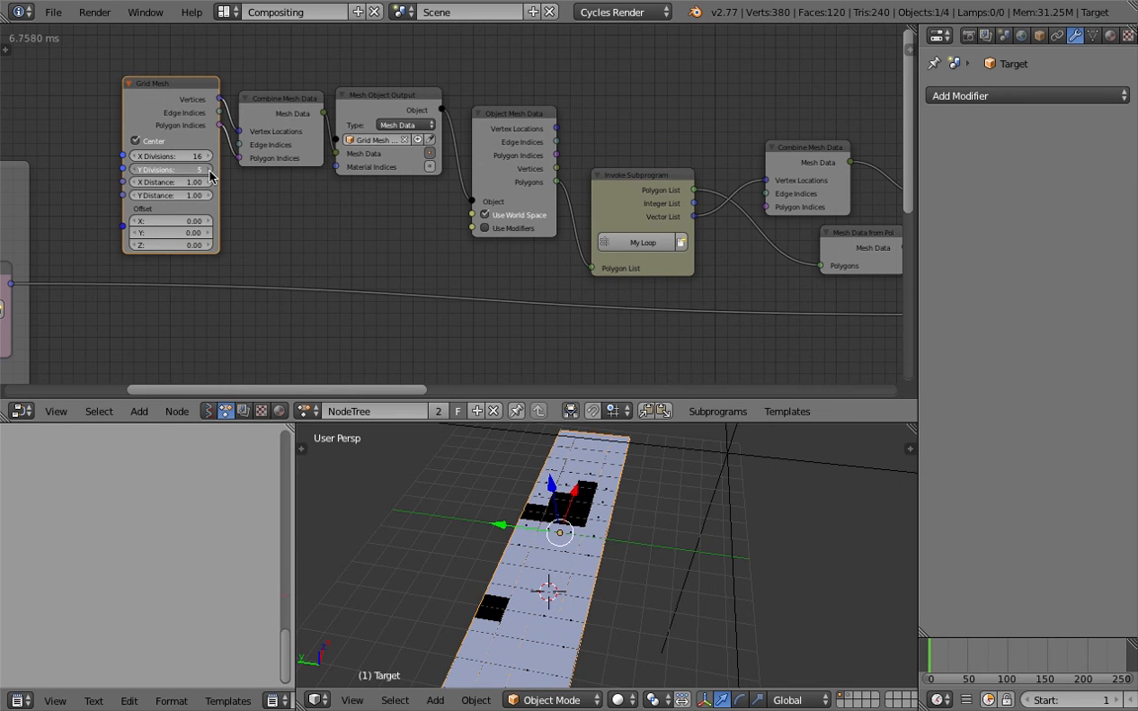
{"action": "left_click", "coordinate": [208, 170]}
{"action": "left_click", "coordinate": [209, 170]}
{"action": "left_click", "coordinate": [208, 170]}
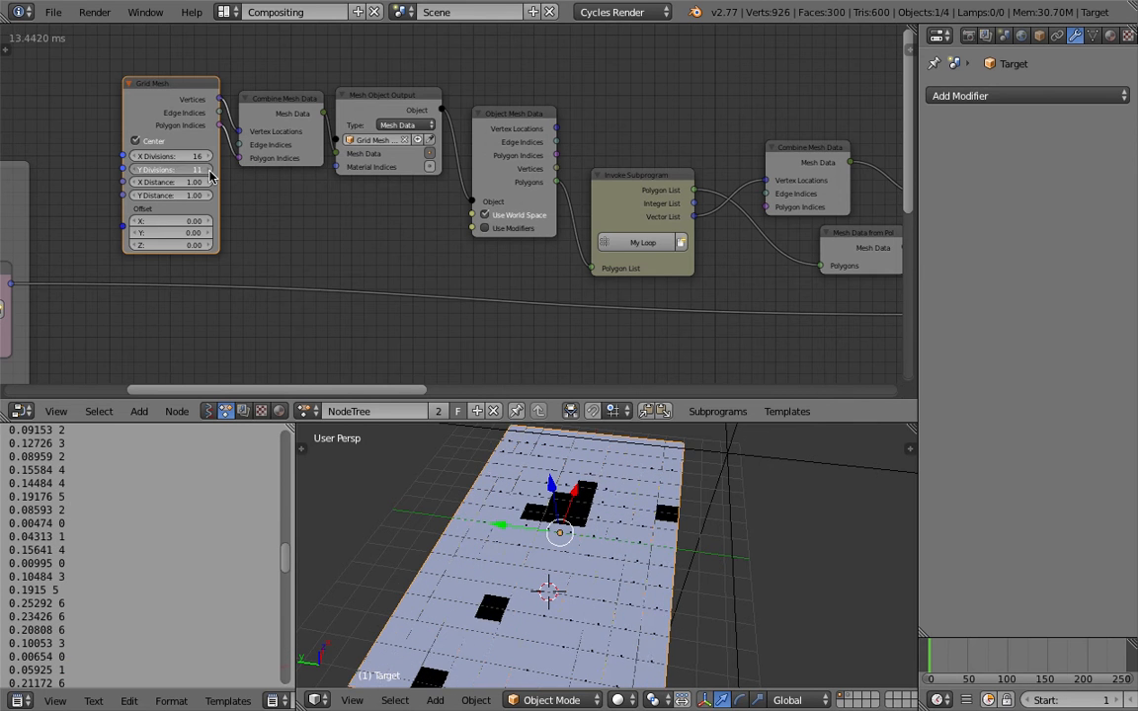
{"action": "left_click", "coordinate": [209, 169]}
{"action": "left_click", "coordinate": [209, 170]}
{"action": "left_click", "coordinate": [209, 170]}
{"action": "left_click", "coordinate": [208, 170]}
{"action": "left_click", "coordinate": [208, 170]}
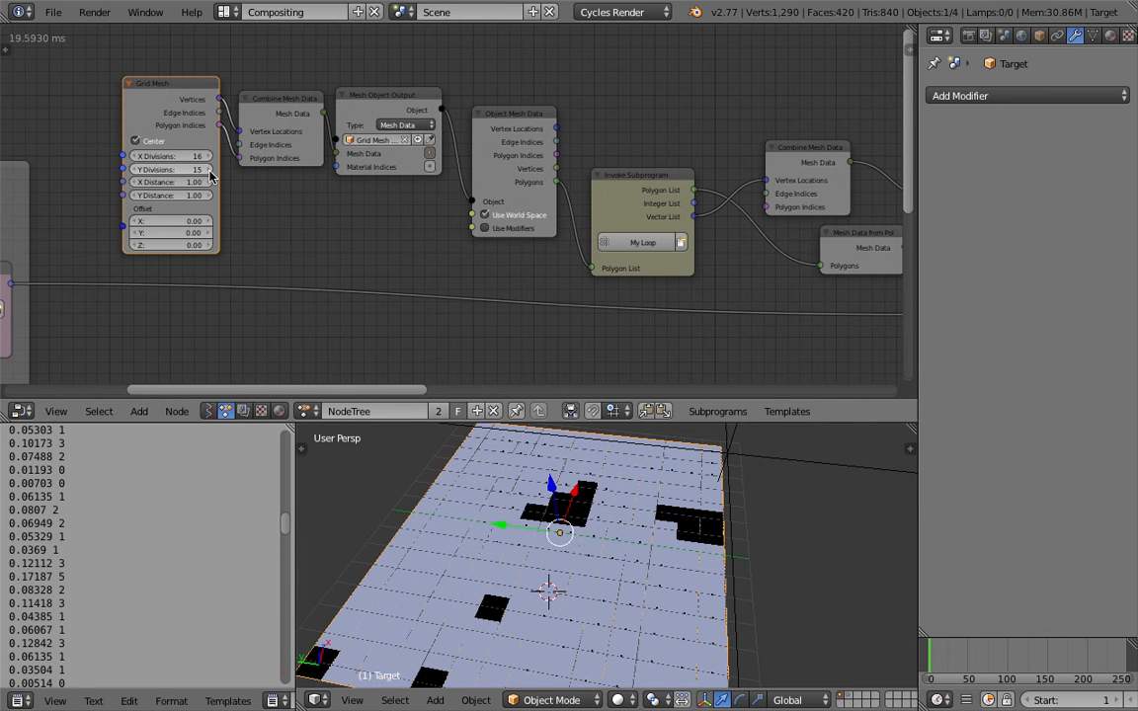
Step: Check the enlarged grid in wireframe display and return the viewport to solid shading
{"action": "scroll", "coordinate": [638, 532], "scroll_direction": "down", "scroll_amount": 3}
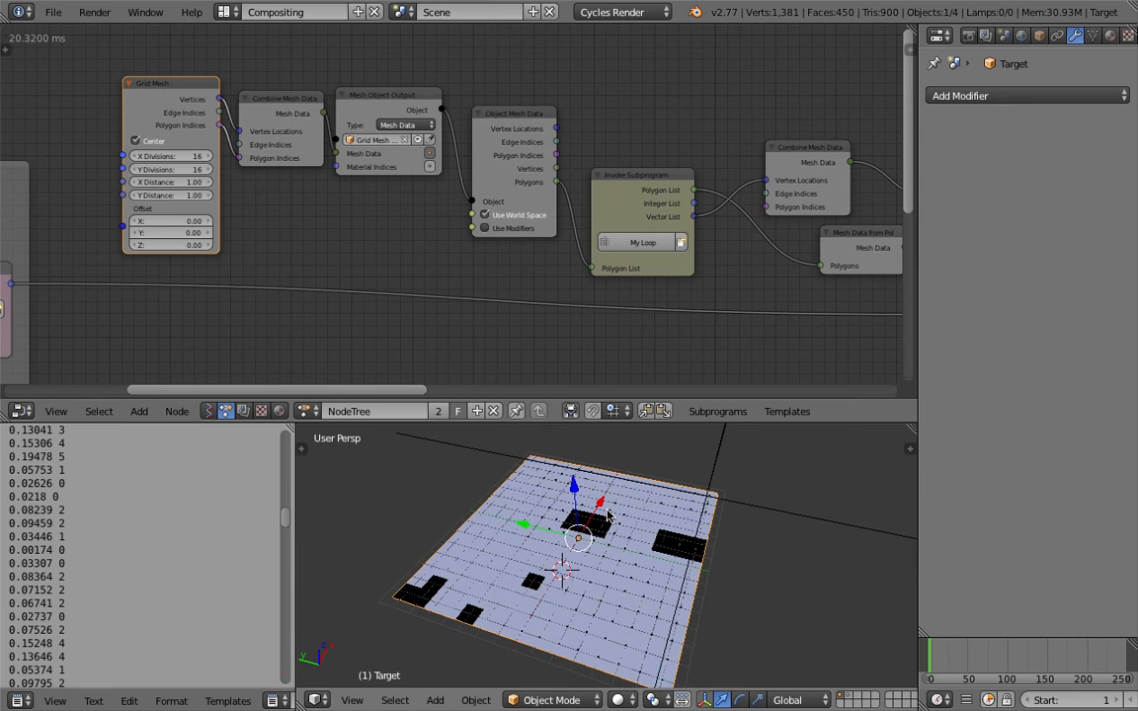
{"action": "key", "text": "z"}
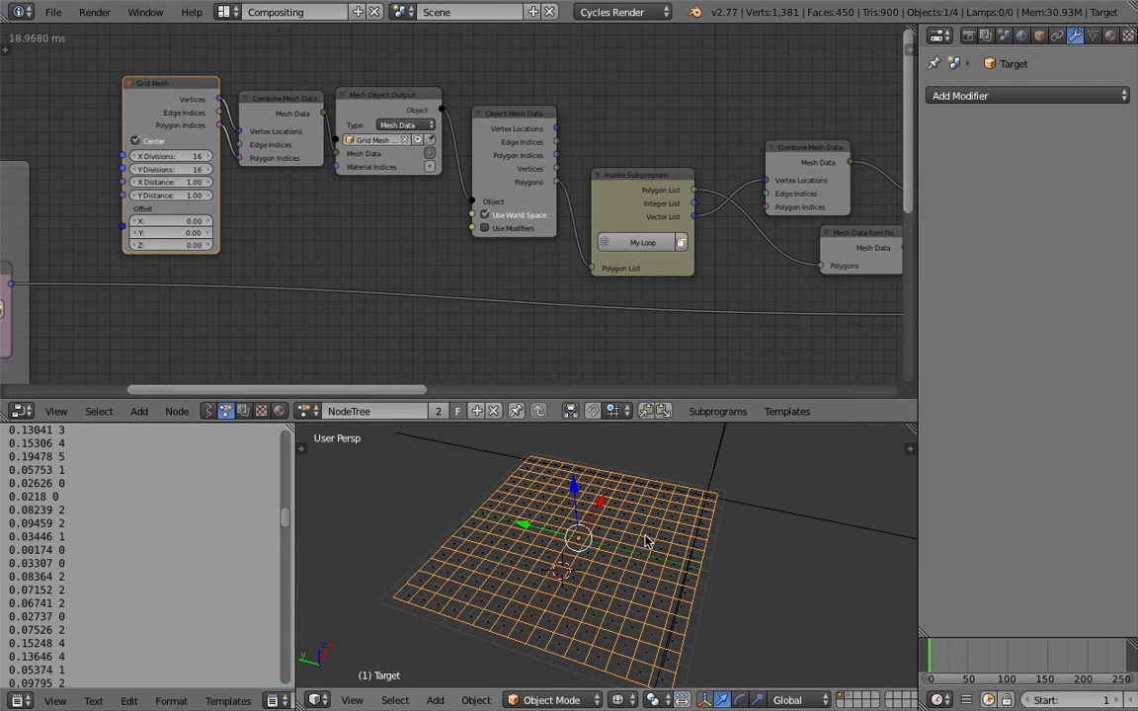
{"action": "key", "text": "z"}
{"action": "key", "text": "z"}
{"action": "key", "text": "z"}
Step: Select the Empty at the grid's corner and scale it down to about 5.6 on all axes
{"action": "right_click", "coordinate": [709, 497]}
{"action": "key", "text": "s"}
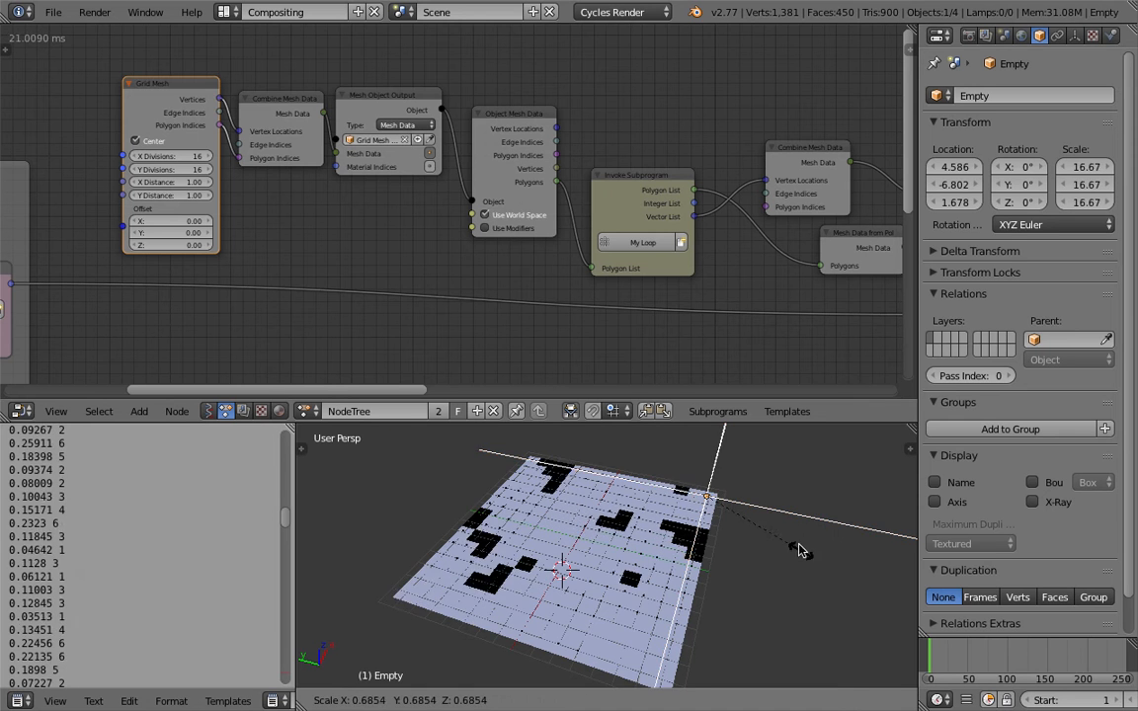
{"action": "left_click", "coordinate": [796, 545]}
{"action": "scroll", "coordinate": [790, 548], "scroll_direction": "down", "scroll_amount": 4}
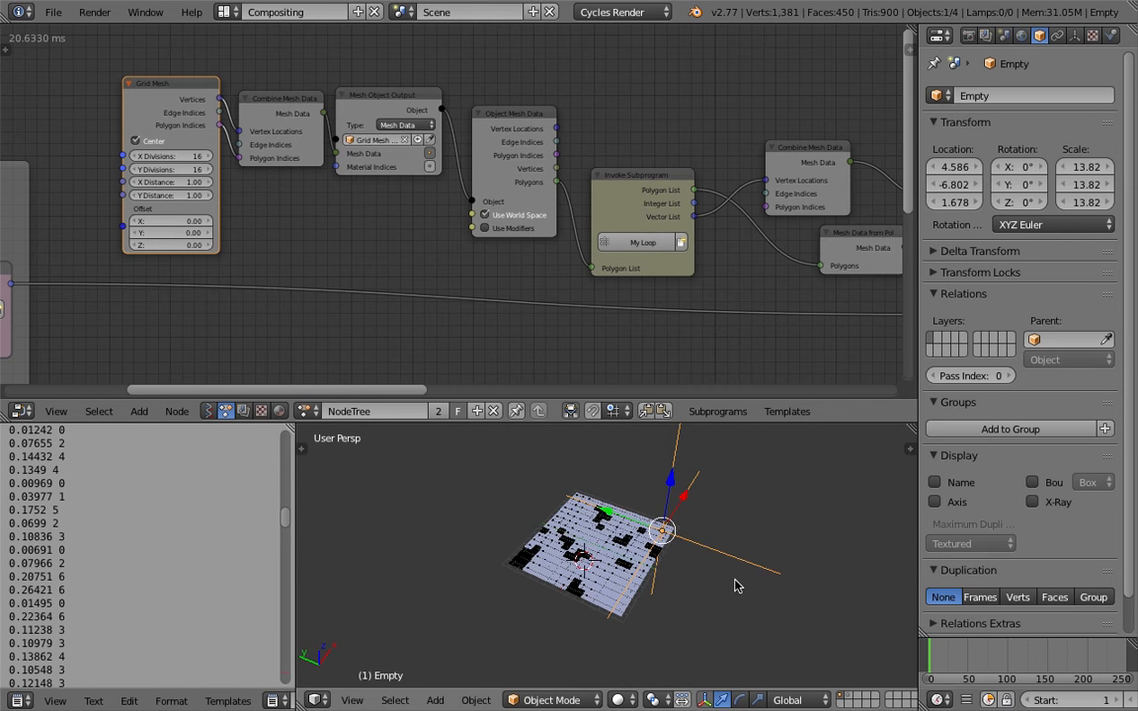
{"action": "key", "text": "s"}
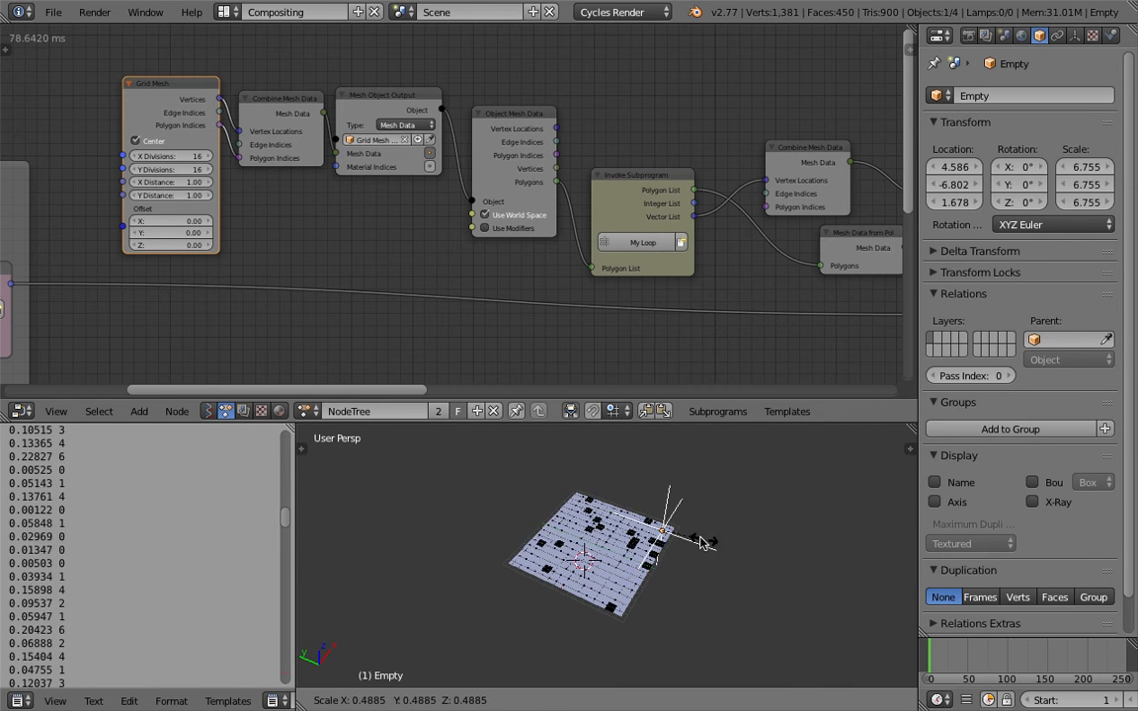
{"action": "left_click", "coordinate": [703, 538]}
{"action": "scroll", "coordinate": [716, 553], "scroll_direction": "up", "scroll_amount": 2}
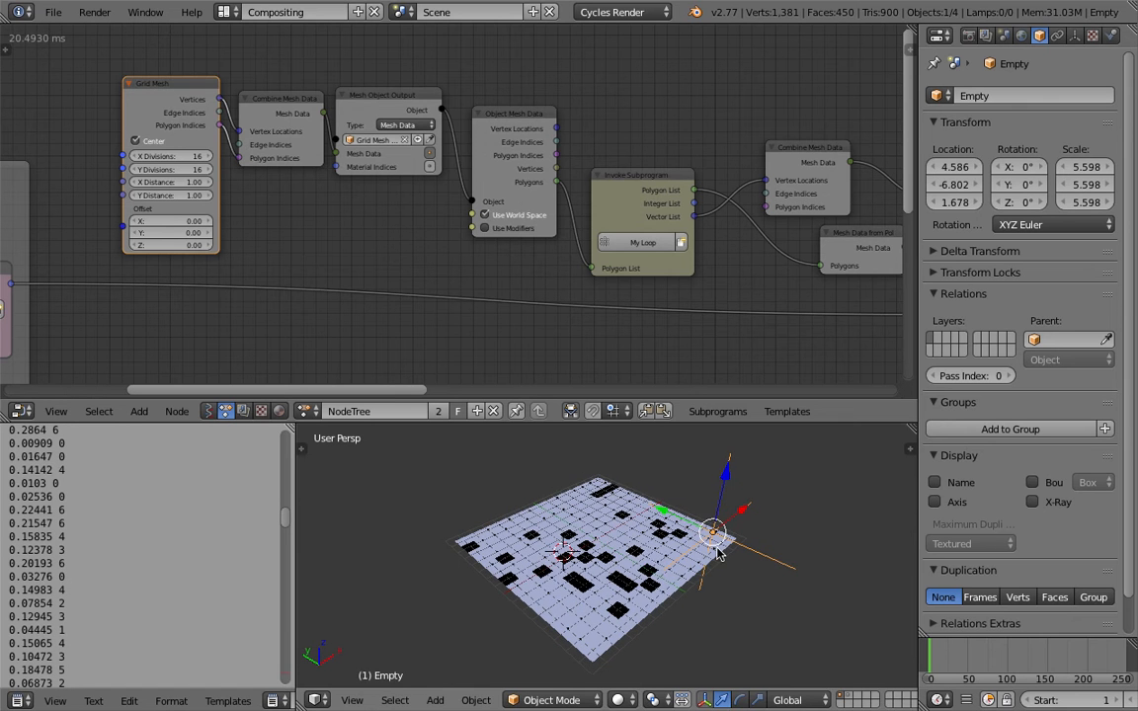
Step: Move the Empty above the grid to about X 2.397, Y -2.311, Z 3.708 and rescale it freely
{"action": "key", "text": "g"}
{"action": "left_click", "coordinate": [664, 521]}
{"action": "key", "text": "s"}
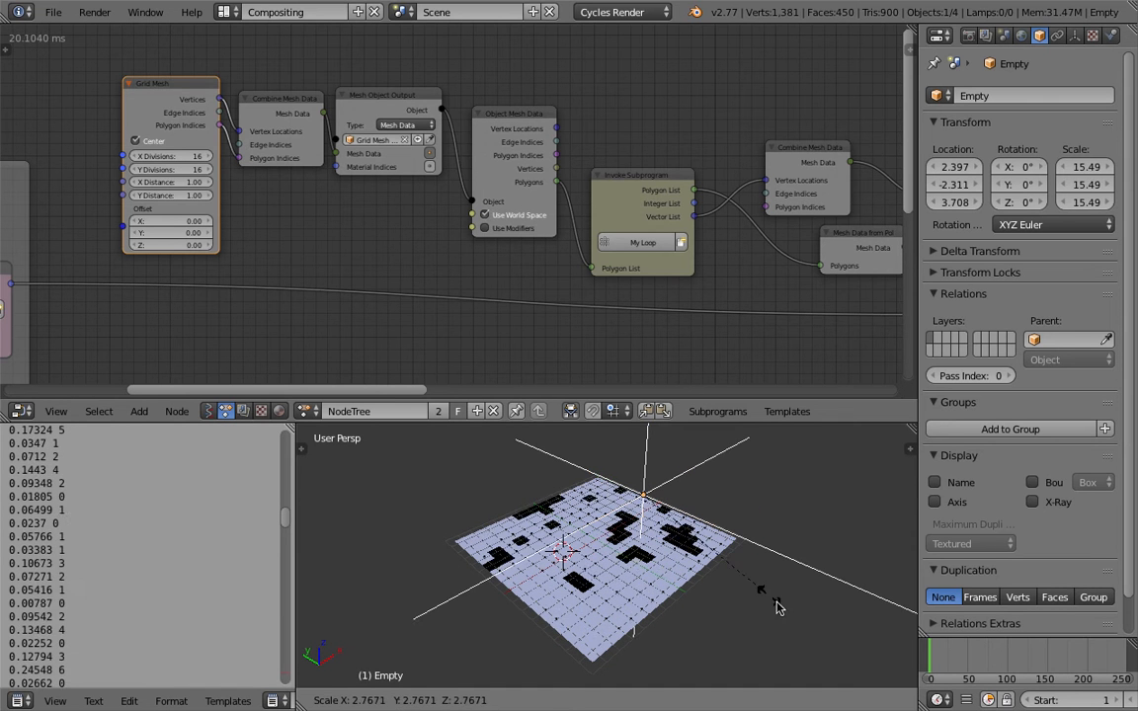
{"action": "left_click", "coordinate": [661, 511]}
{"action": "scroll", "coordinate": [657, 541], "scroll_direction": "up", "scroll_amount": 4}
Step: Select the Grid Mesh Source object and move it to layer 2
{"action": "right_click", "coordinate": [658, 546]}
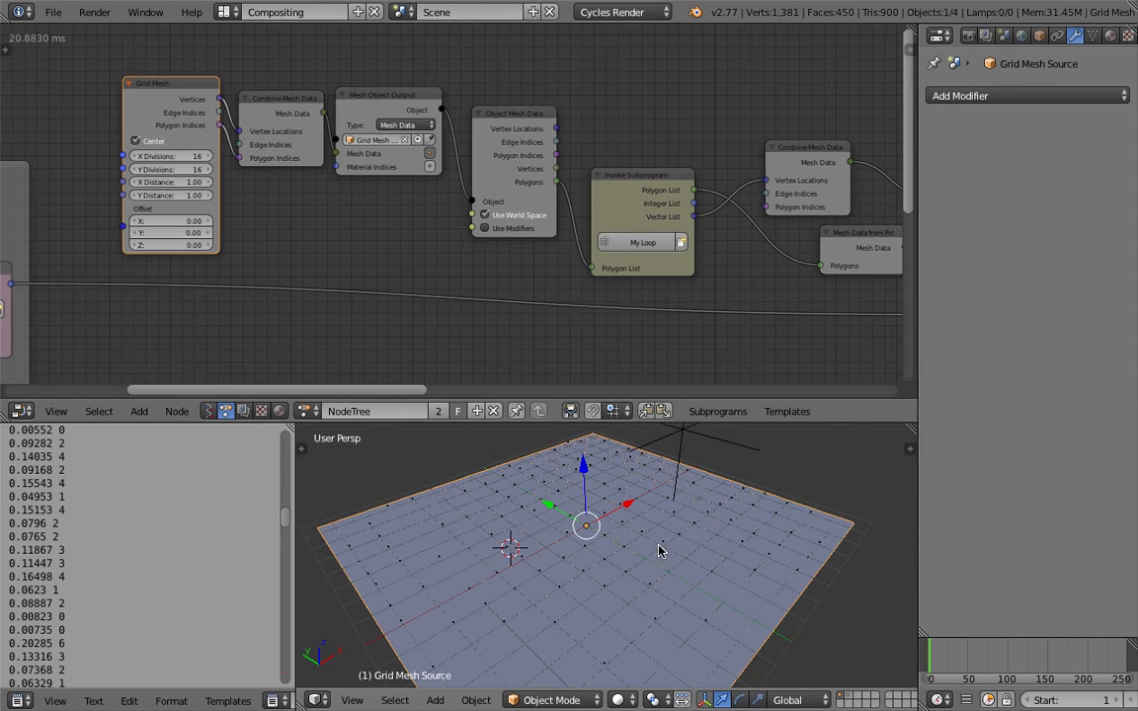
{"action": "scroll", "coordinate": [645, 544], "scroll_direction": "down", "scroll_amount": 1}
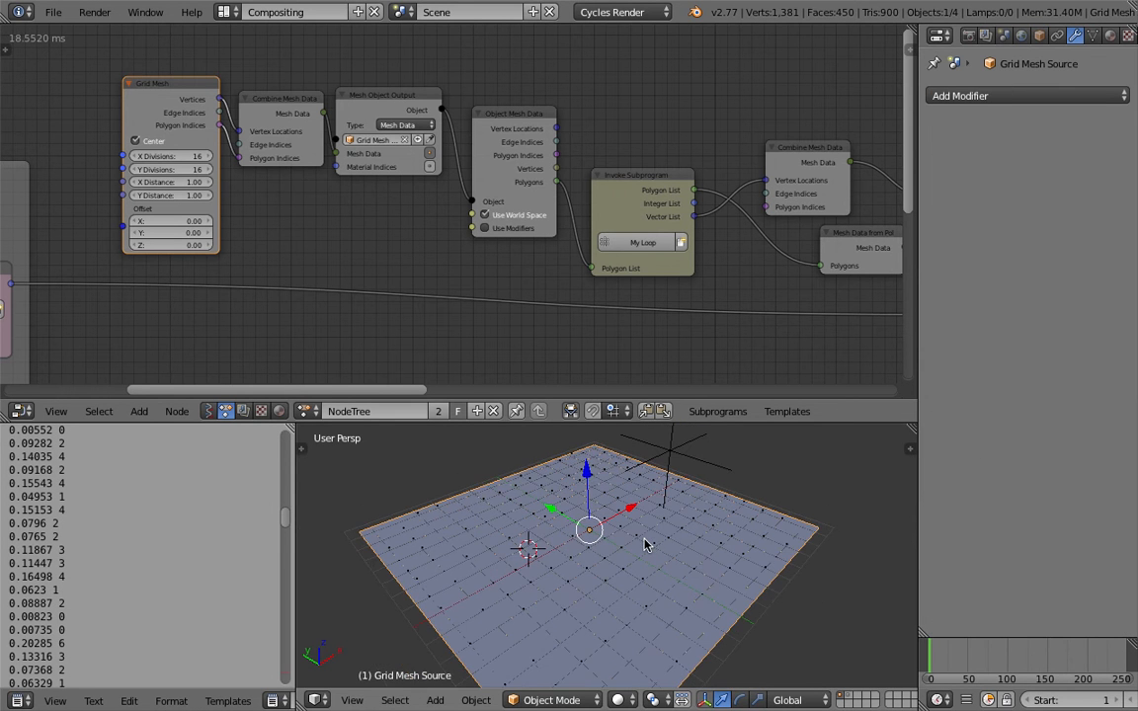
{"action": "middle_click_drag", "start_coordinate": [689, 545], "coordinate": [574, 565]}
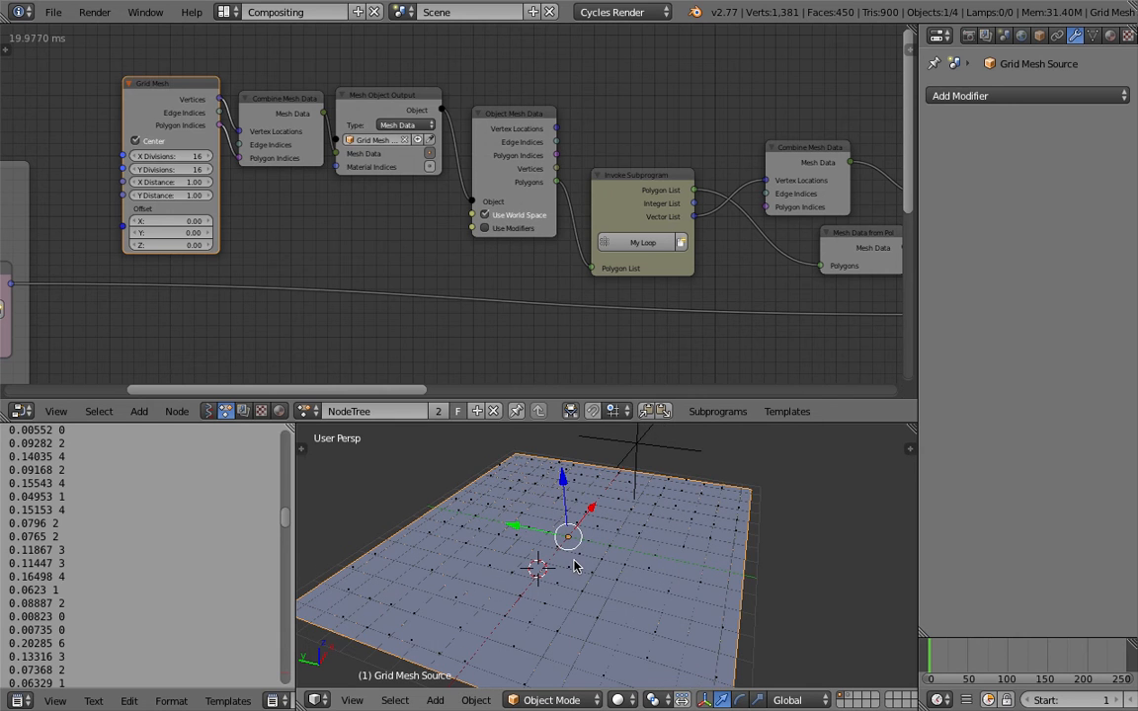
{"action": "key", "text": "m"}
{"action": "key", "text": "2"}
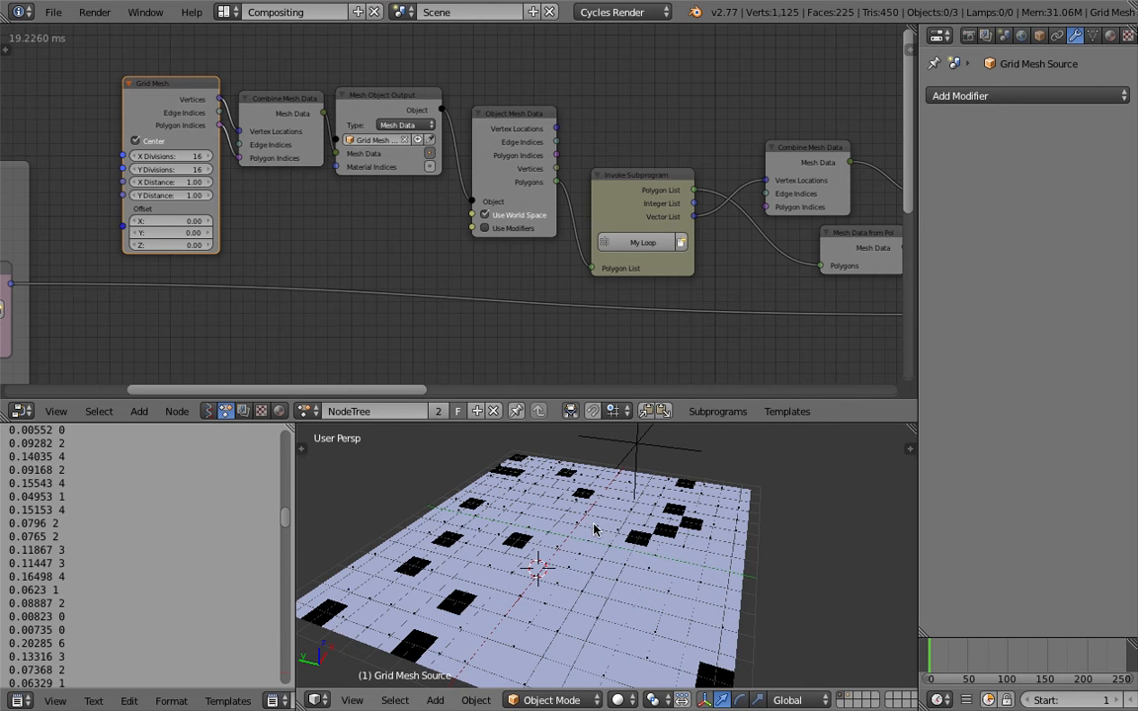
Step: Select the Target object in the viewport and show its list of materials
{"action": "right_click", "coordinate": [607, 531]}
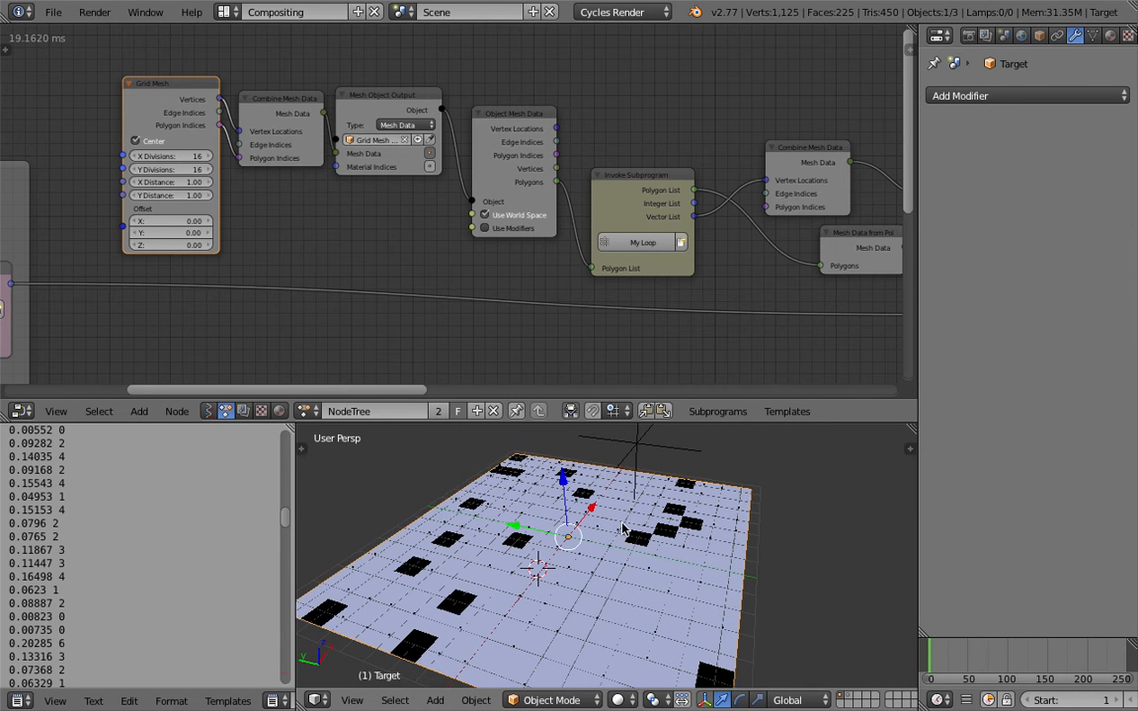
{"action": "left_click", "coordinate": [1109, 37]}
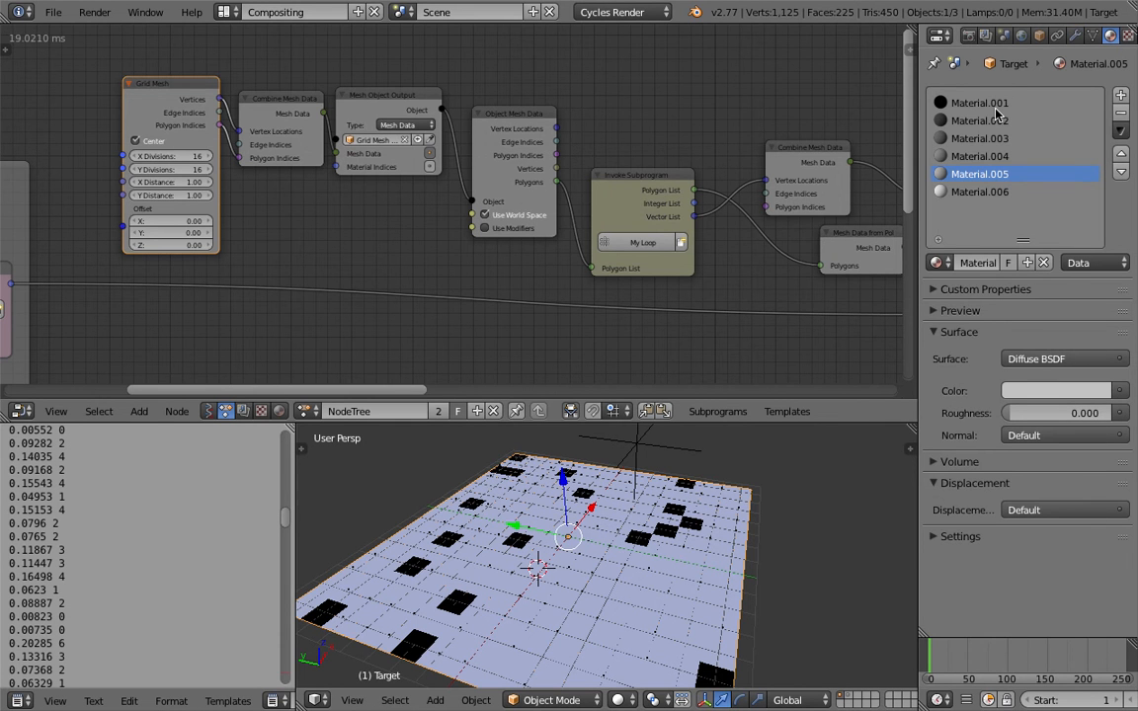
Step: Try the Use Modifiers option on the Object Mesh Data node and switch it off again
{"action": "middle_click_drag", "start_coordinate": [593, 138], "coordinate": [449, 129]}
{"action": "left_click", "coordinate": [381, 226]}
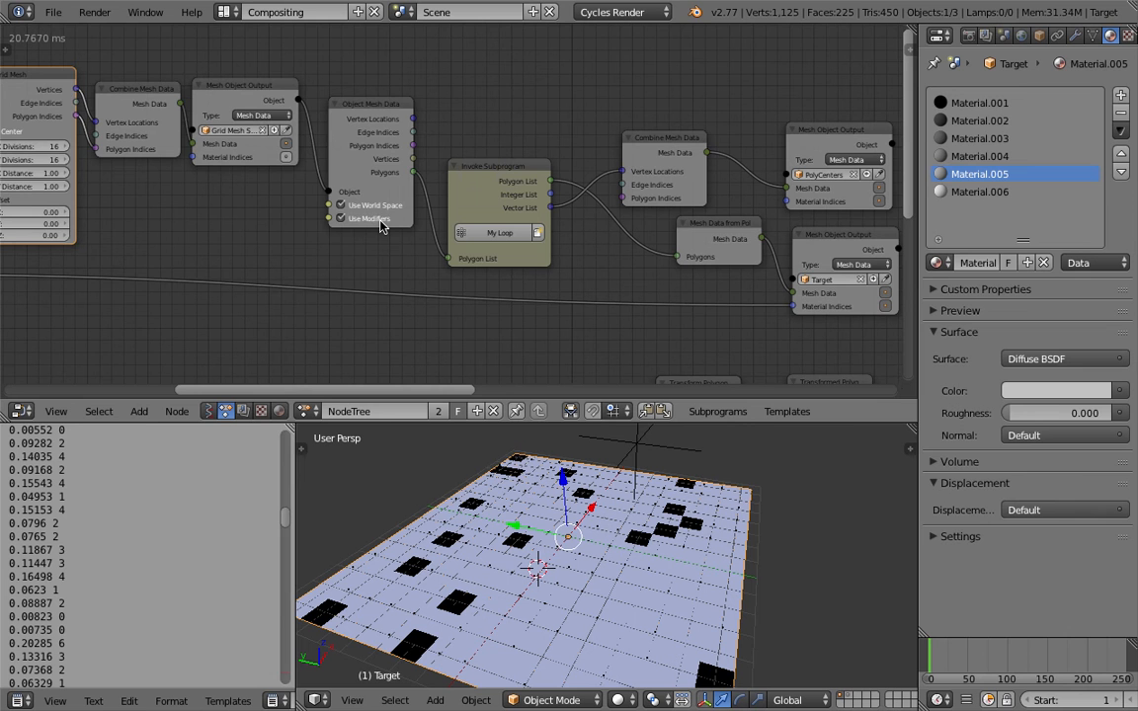
{"action": "left_click", "coordinate": [380, 220]}
Step: Move the PolyCenters Mesh Object Output node slightly upward, away from the Target output node
{"action": "middle_click_drag", "start_coordinate": [509, 142], "coordinate": [364, 132]}
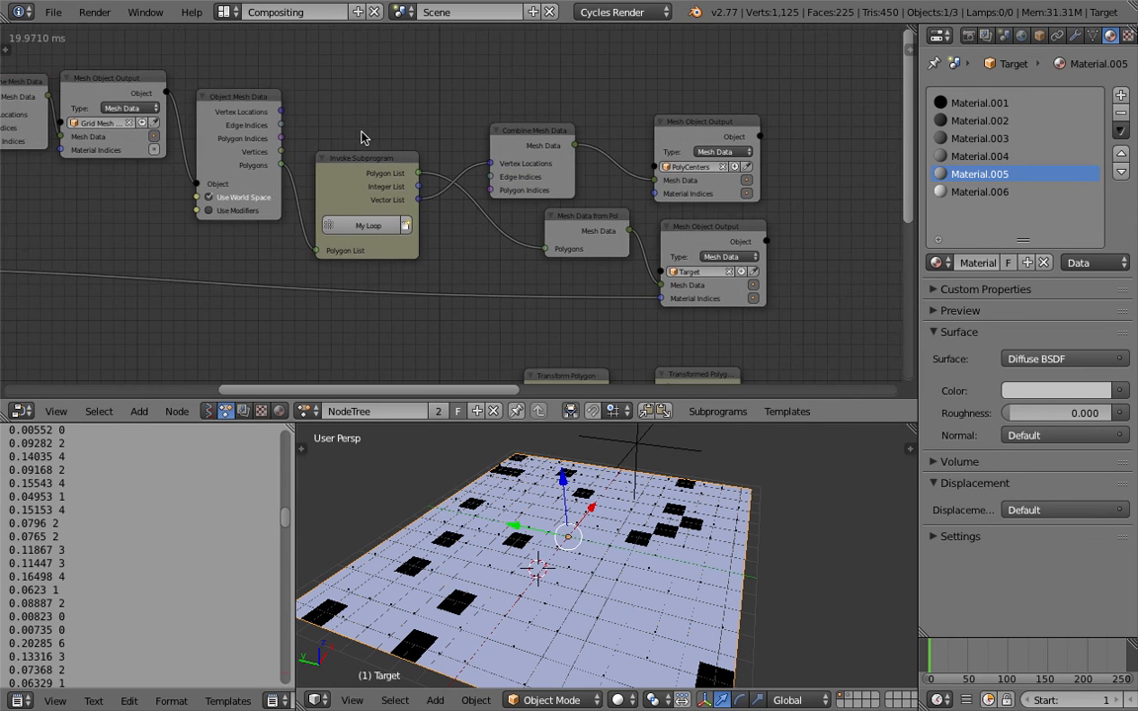
{"action": "left_click_drag", "start_coordinate": [679, 125], "coordinate": [695, 110]}
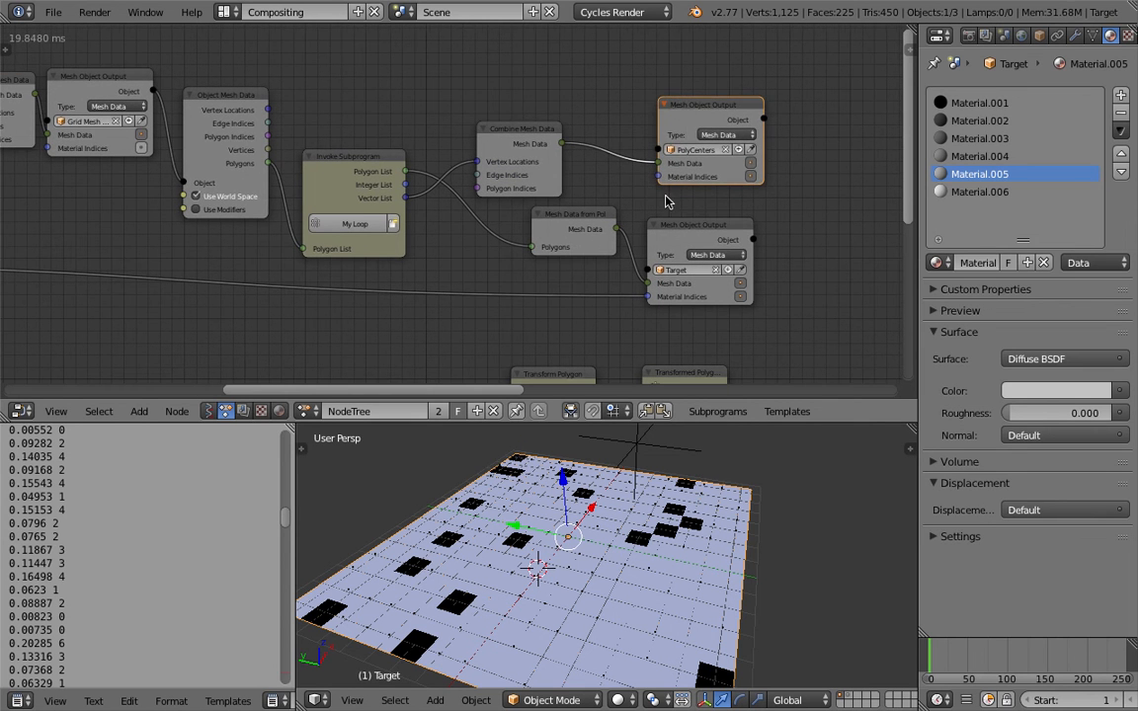
{"action": "scroll", "coordinate": [666, 202], "scroll_direction": "down", "scroll_amount": 1}
Step: Select the PolyCenters object with the help of wireframe display and show its Displace modifier in a widened properties area
{"action": "mouse_move", "coordinate": [557, 586]}
{"action": "middle_mouse_down"}
{"action": "mouse_move", "coordinate": [582, 585]}
{"action": "mouse_move", "coordinate": [560, 574]}
{"action": "middle_mouse_up"}
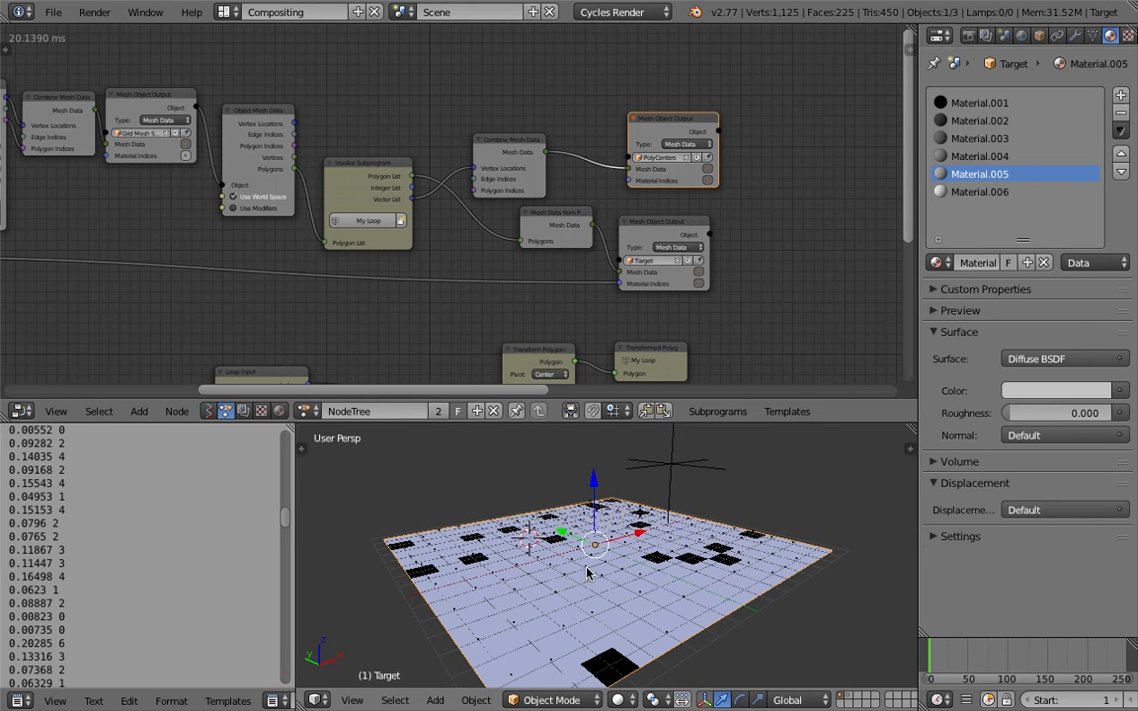
{"action": "middle_click_drag", "start_coordinate": [586, 566], "coordinate": [604, 548]}
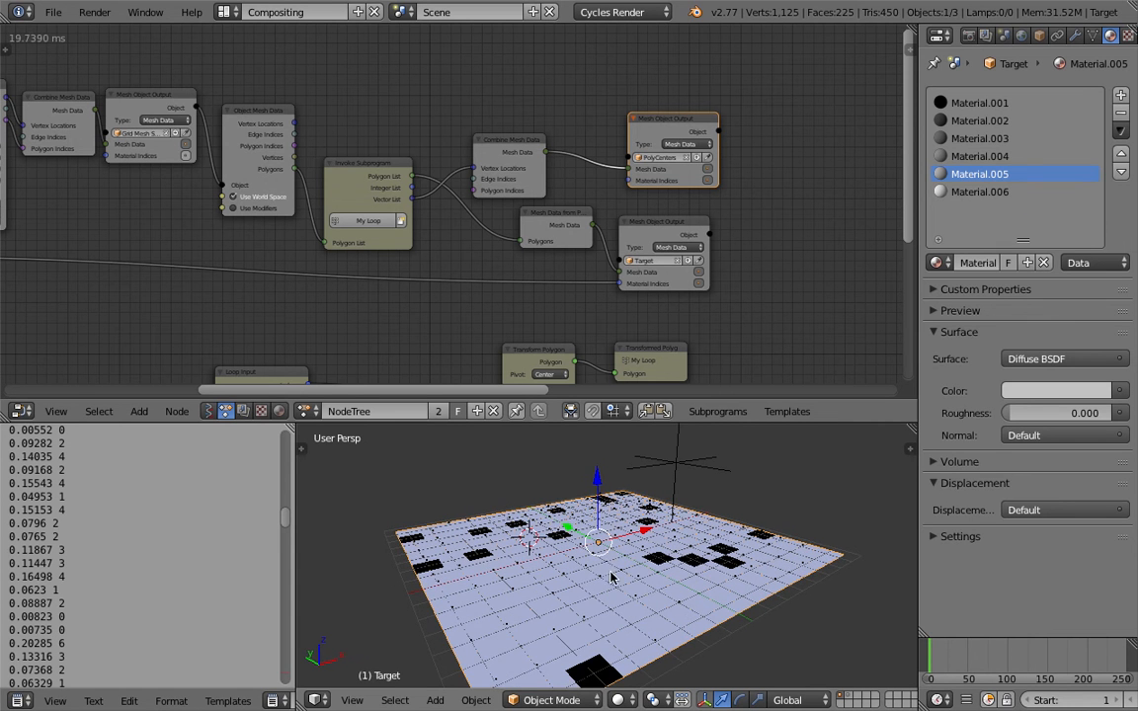
{"action": "key", "text": "z"}
{"action": "mouse_move", "coordinate": [625, 618]}
{"action": "middle_mouse_down"}
{"action": "mouse_move", "coordinate": [612, 620]}
{"action": "mouse_move", "coordinate": [670, 595]}
{"action": "middle_mouse_up"}
{"action": "right_click", "coordinate": [620, 621]}
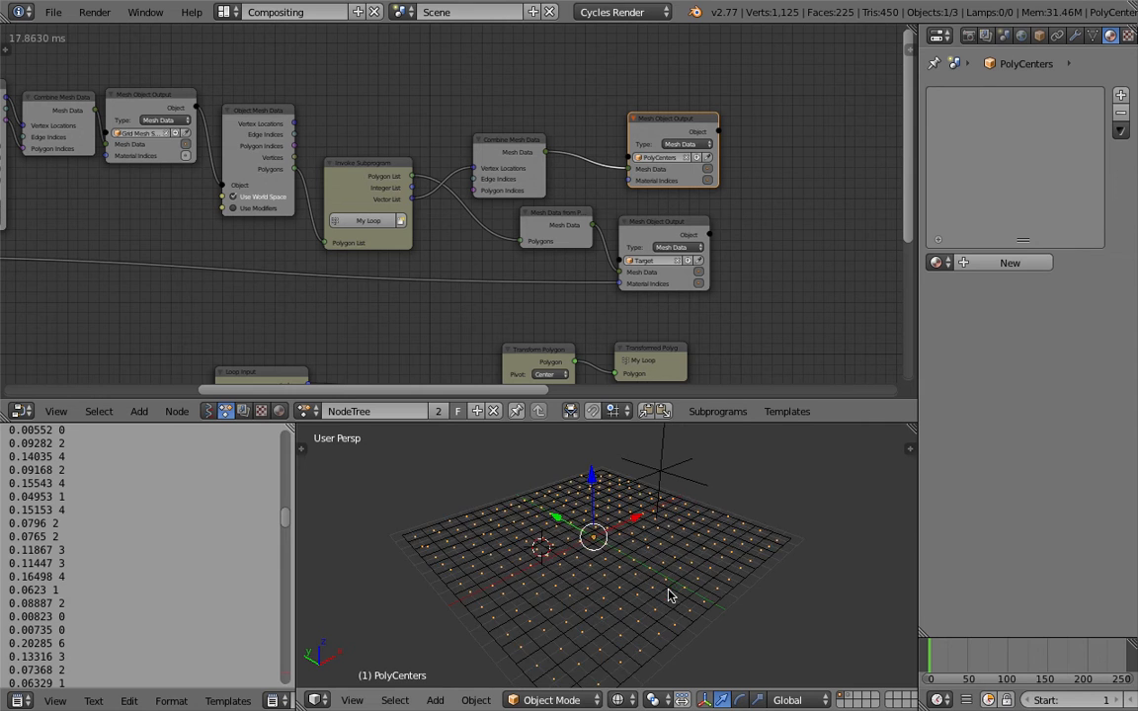
{"action": "key", "text": "z"}
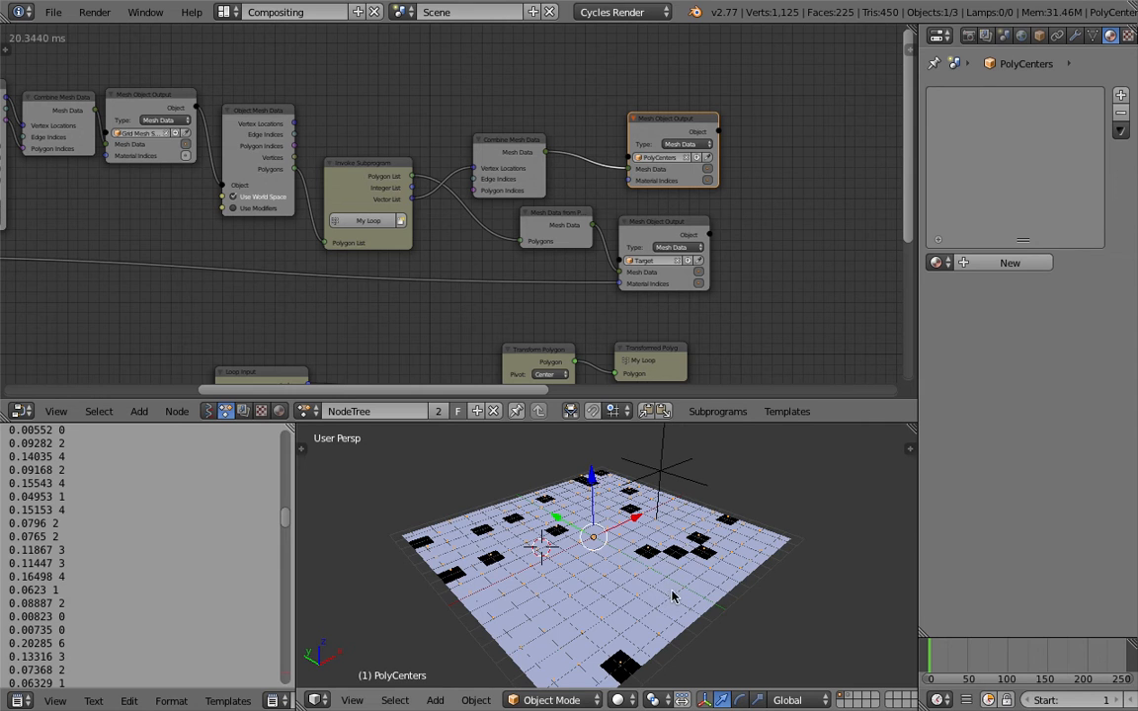
{"action": "left_click", "coordinate": [1074, 36]}
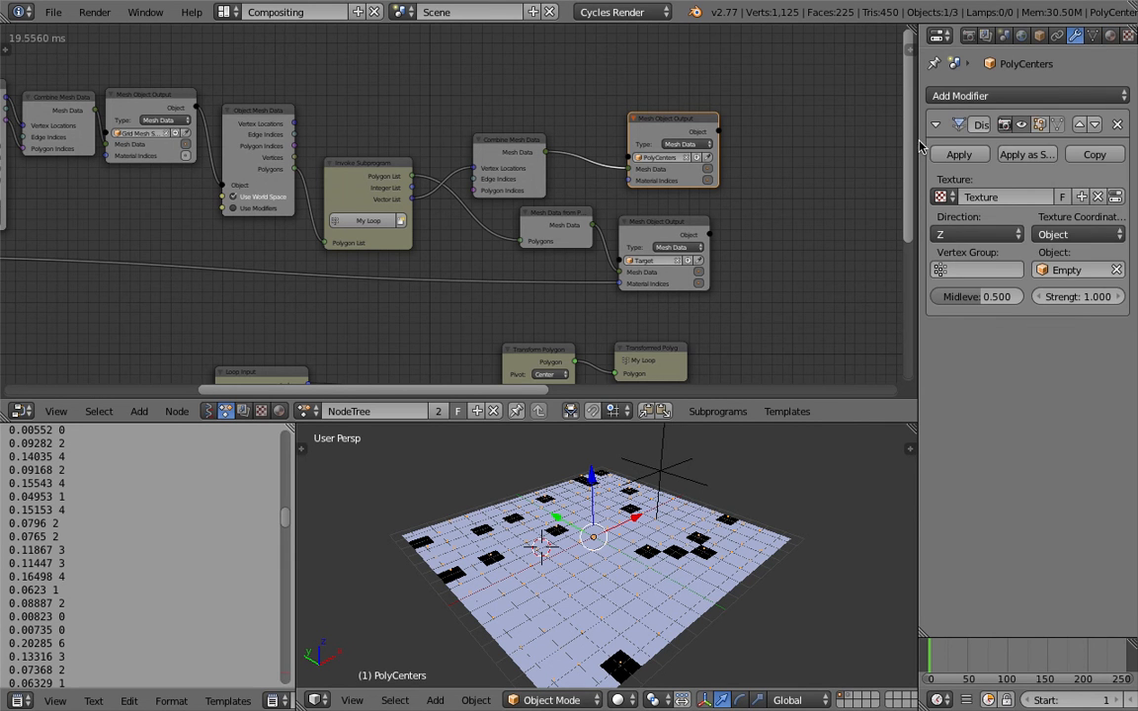
{"action": "left_click_drag", "start_coordinate": [918, 146], "coordinate": [833, 140]}
Step: Try lower Midlevel values on the Displace modifier, about 0.43 and 0.39, restoring 0.5 each time
{"action": "mouse_move", "coordinate": [889, 297]}
{"action": "left_mouse_down"}
{"action": "mouse_move", "coordinate": [958, 297]}
{"action": "mouse_move", "coordinate": [897, 296]}
{"action": "left_mouse_up"}
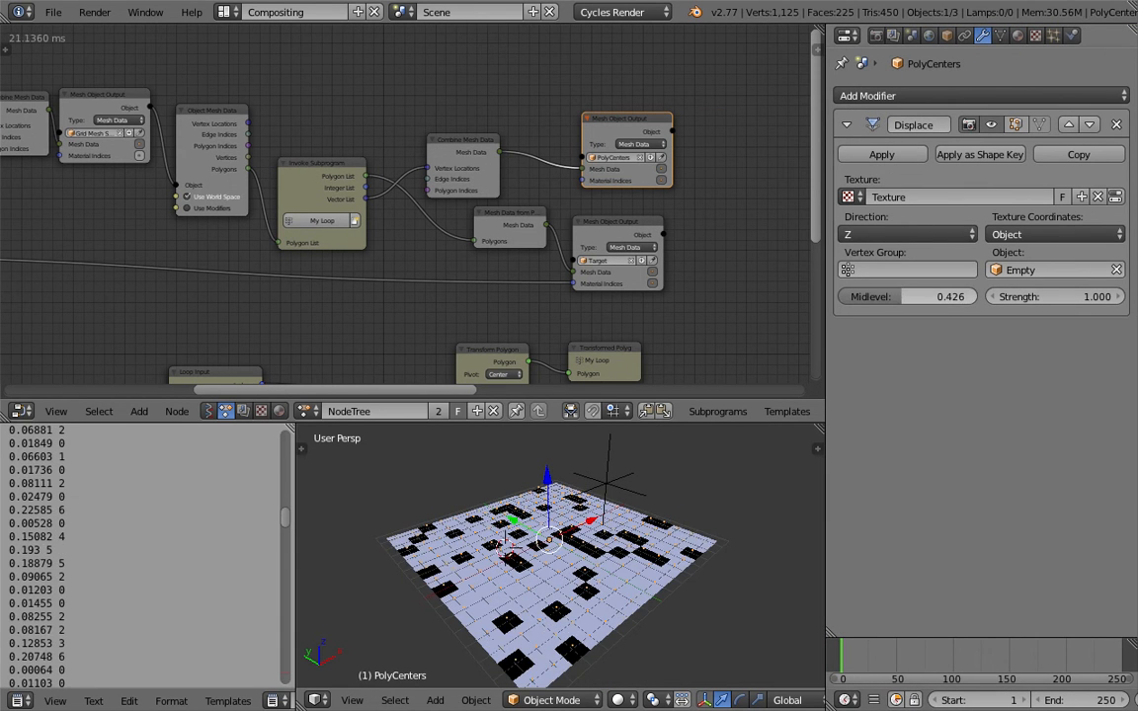
{"action": "left_click", "coordinate": [906, 297]}
{"action": "type", "text": "0.5"}
{"action": "key", "text": "Return"}
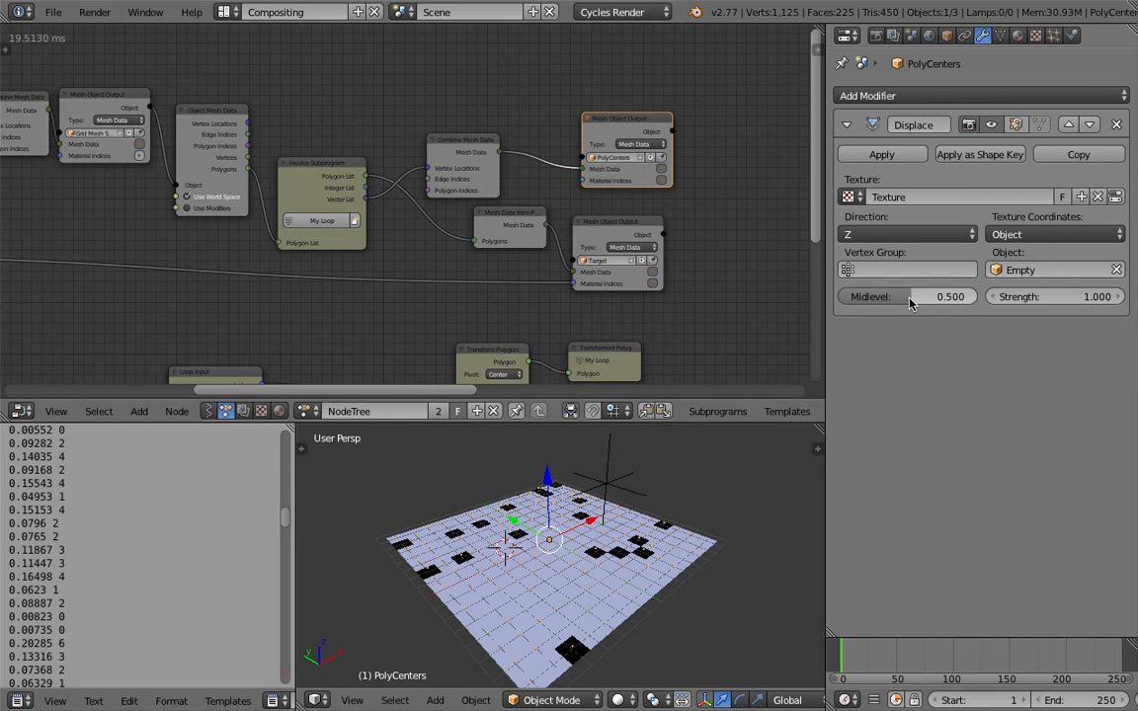
{"action": "mouse_move", "coordinate": [906, 296]}
{"action": "left_mouse_down"}
{"action": "mouse_move", "coordinate": [836, 296]}
{"action": "mouse_move", "coordinate": [889, 297]}
{"action": "left_mouse_up"}
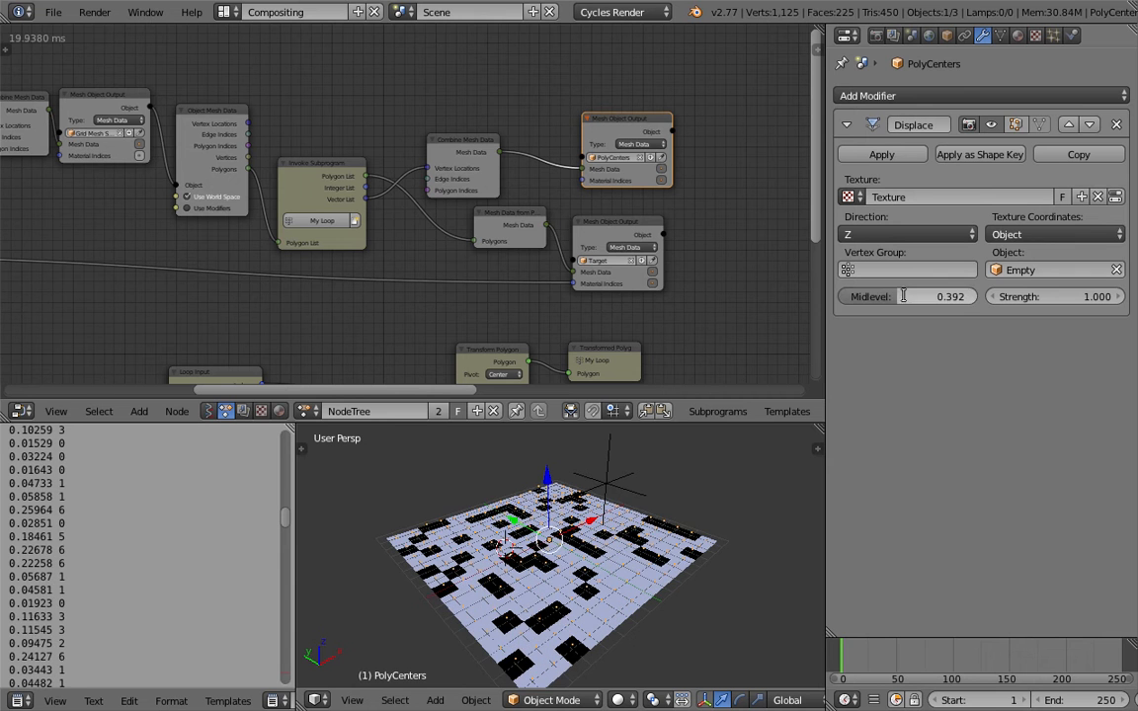
{"action": "left_click", "coordinate": [906, 296]}
{"action": "type", "text": "0.5"}
{"action": "key", "text": "Return"}
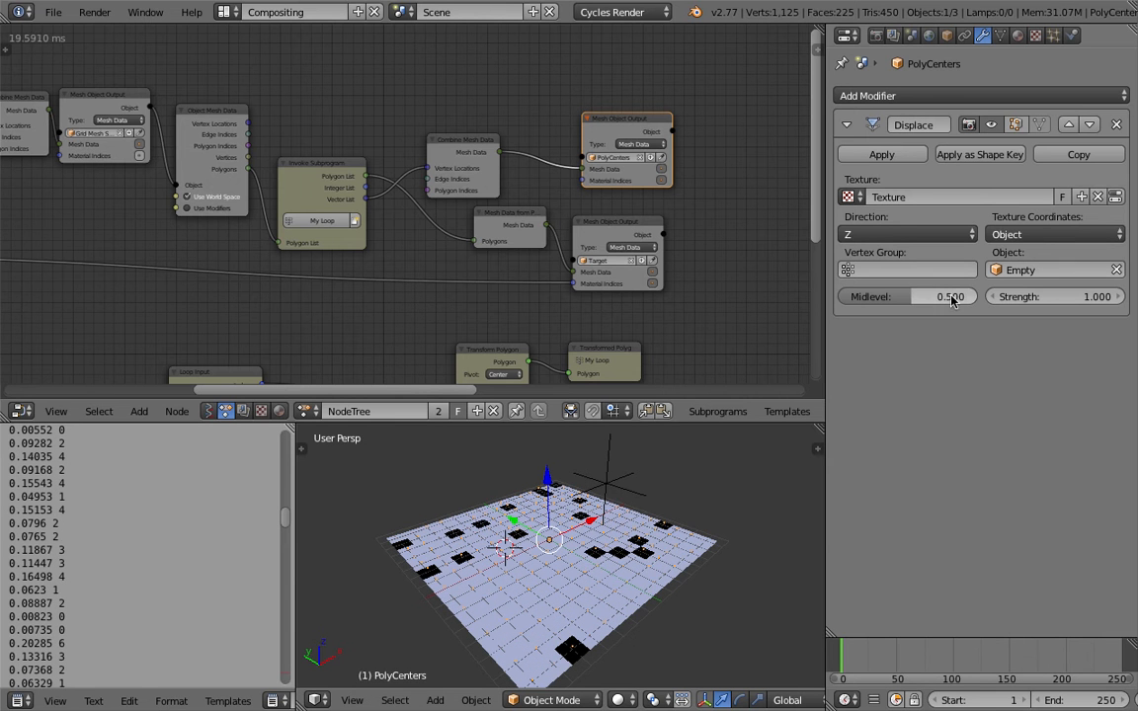
Step: Try a Displace strength of 2.8 and set it back to 1
{"action": "left_click_drag", "start_coordinate": [1027, 296], "coordinate": [1072, 303]}
{"action": "left_click", "coordinate": [1071, 304]}
{"action": "type", "text": "2.8"}
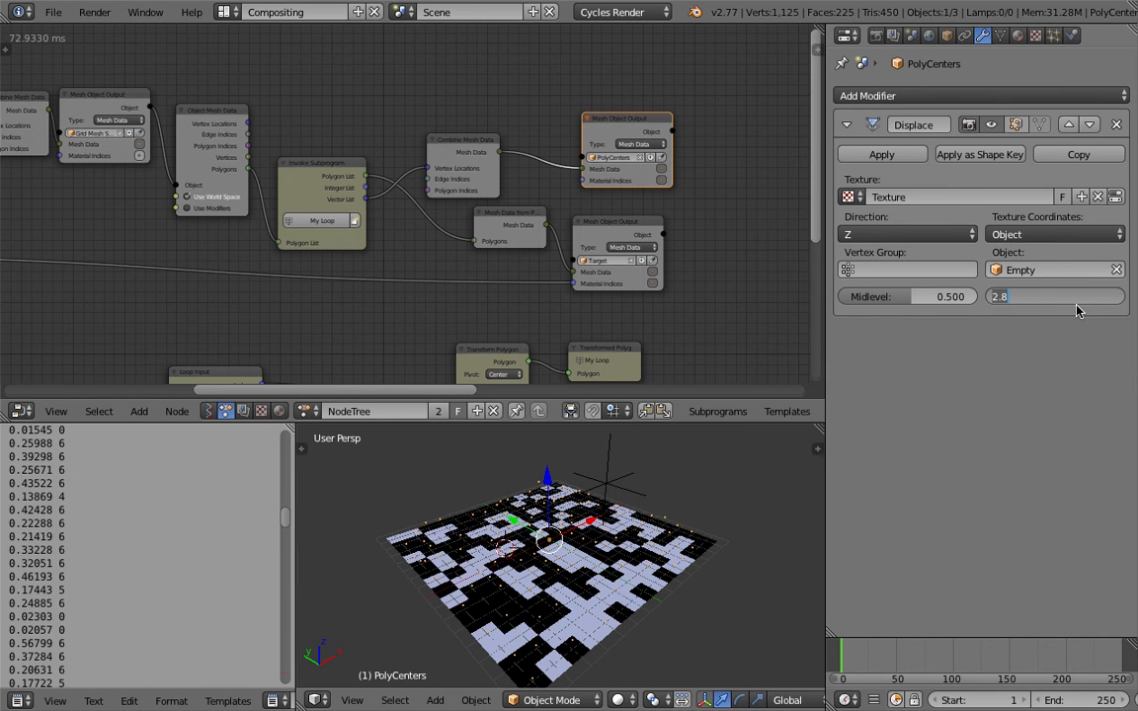
{"action": "type", "text": "1"}
{"action": "key", "text": "Return"}
Step: Shift the Add Math node in the loop toward the Index output and change its B value to about -6.83
{"action": "middle_click_drag", "start_coordinate": [606, 514], "coordinate": [662, 528]}
{"action": "scroll", "coordinate": [612, 553], "scroll_direction": "up", "scroll_amount": 1}
{"action": "scroll", "coordinate": [439, 294], "scroll_direction": "down", "scroll_amount": 4, "text": "ctrl"}
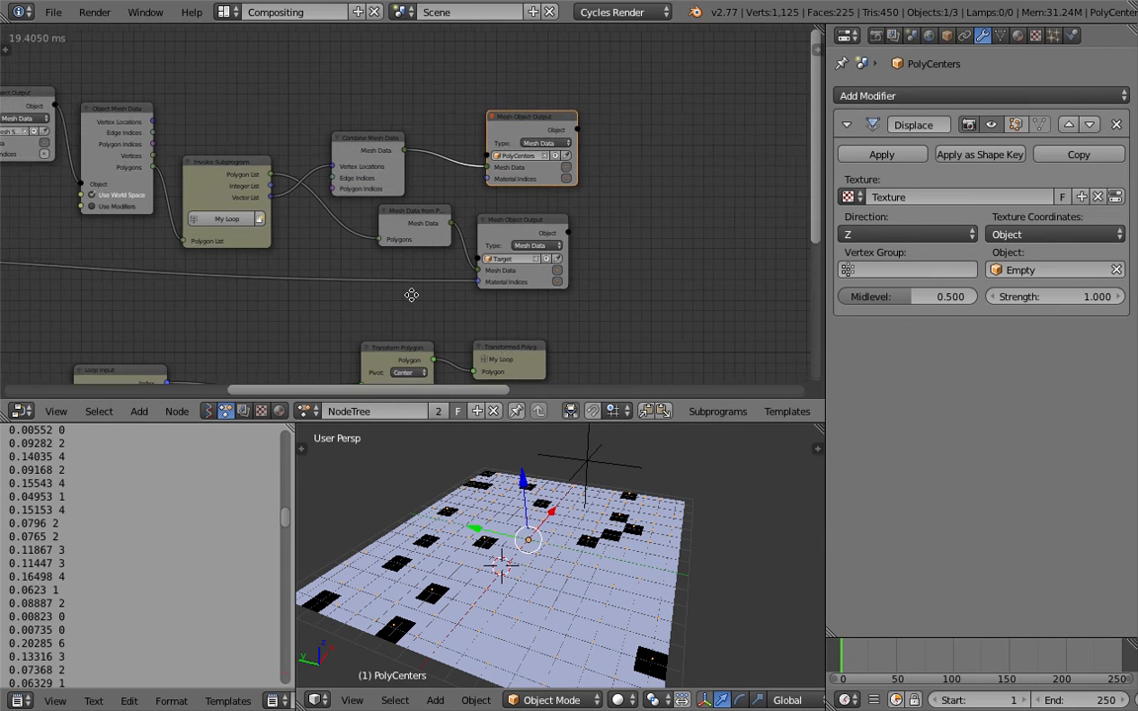
{"action": "mouse_move", "coordinate": [505, 307]}
{"action": "middle_mouse_down"}
{"action": "mouse_move", "coordinate": [513, 279]}
{"action": "mouse_move", "coordinate": [488, 226]}
{"action": "mouse_move", "coordinate": [464, 218]}
{"action": "middle_mouse_up"}
{"action": "middle_click_drag", "start_coordinate": [540, 205], "coordinate": [552, 137]}
{"action": "scroll", "coordinate": [523, 217], "scroll_direction": "up", "scroll_amount": 1}
{"action": "scroll", "coordinate": [484, 265], "scroll_direction": "up", "scroll_amount": 2}
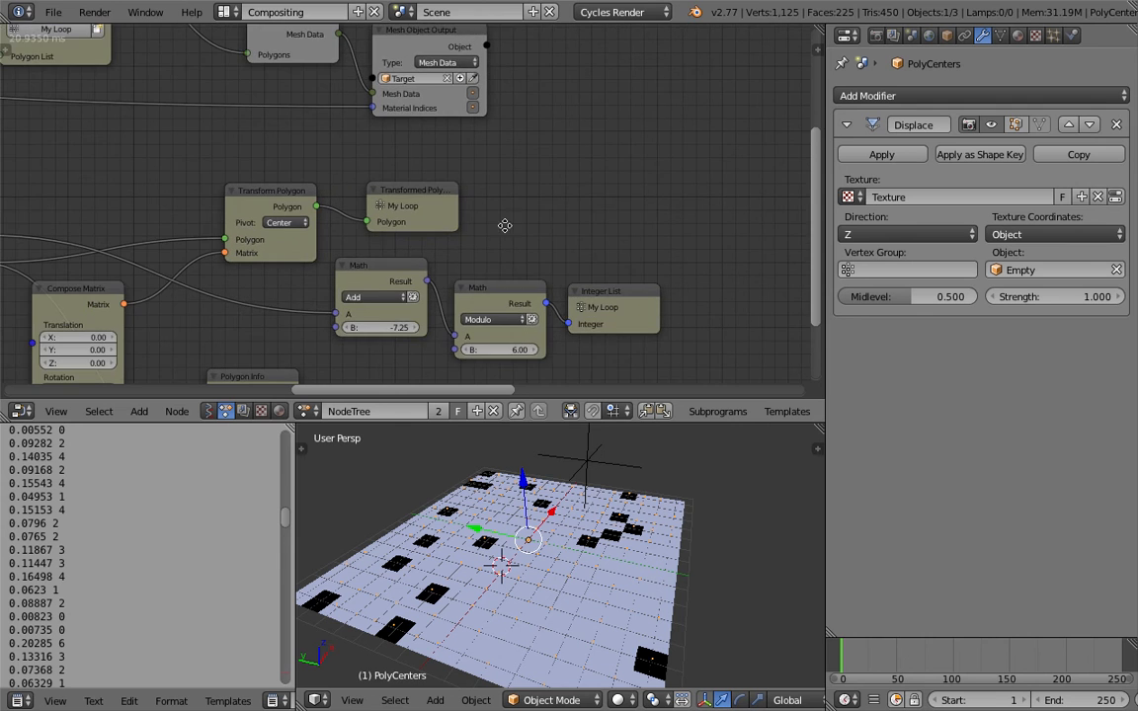
{"action": "middle_click_drag", "start_coordinate": [503, 226], "coordinate": [585, 169]}
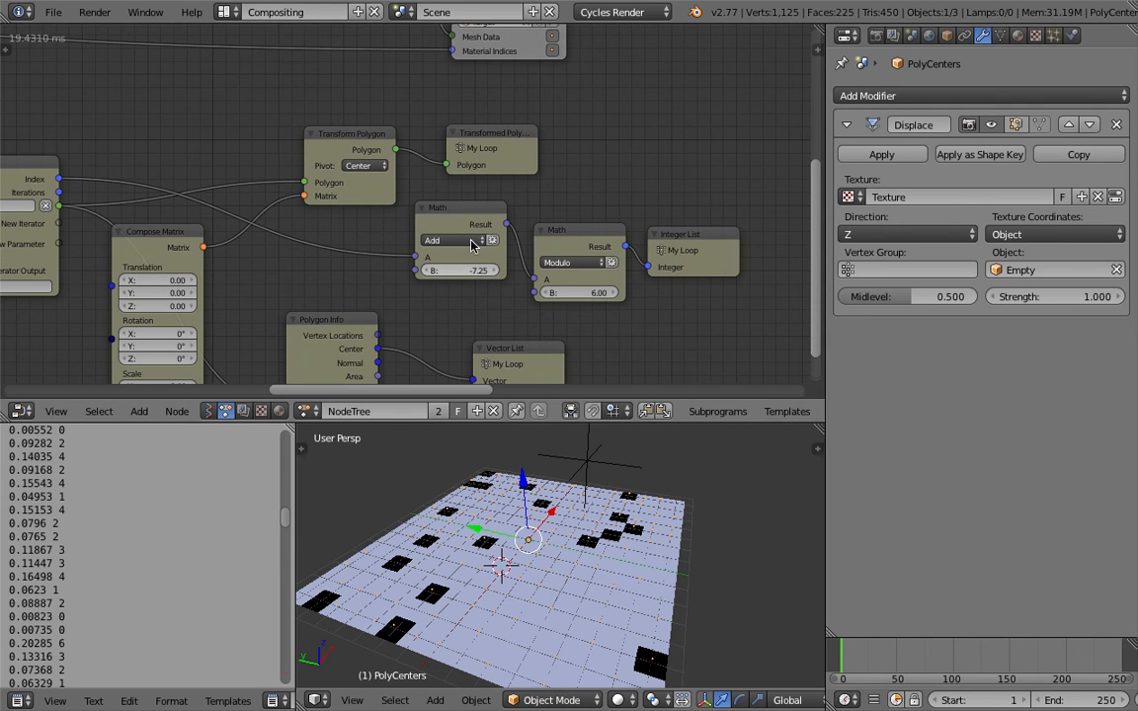
{"action": "left_click_drag", "start_coordinate": [463, 218], "coordinate": [440, 233]}
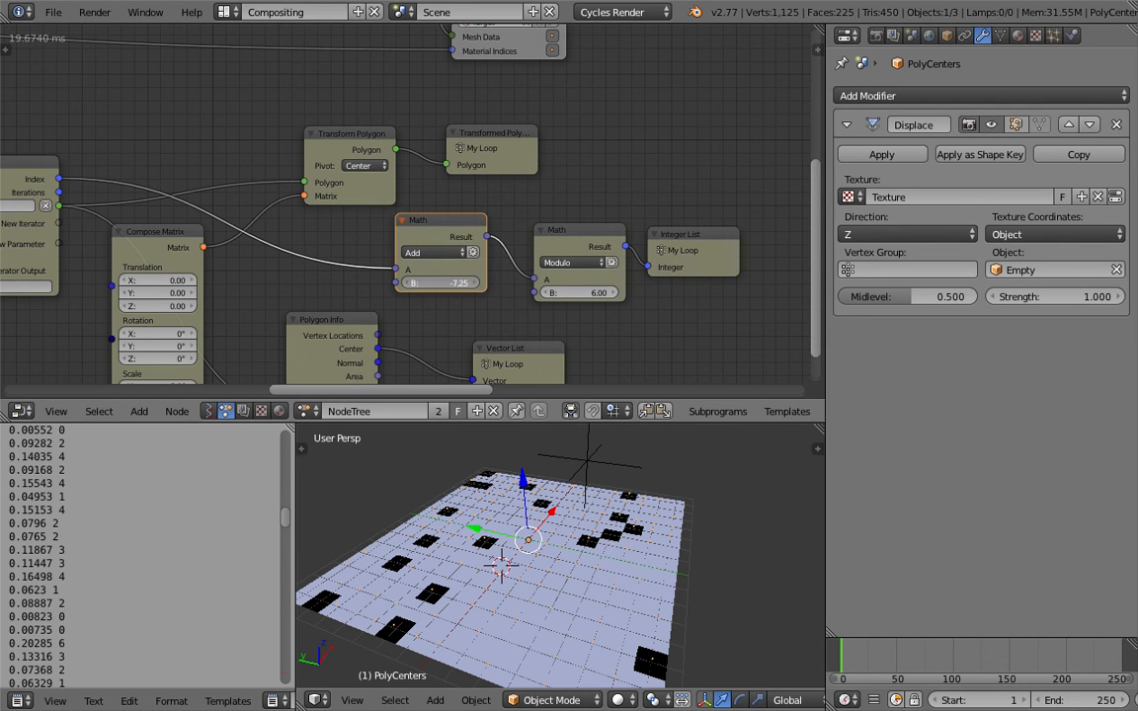
{"action": "left_click_drag", "start_coordinate": [440, 282], "coordinate": [450, 283]}
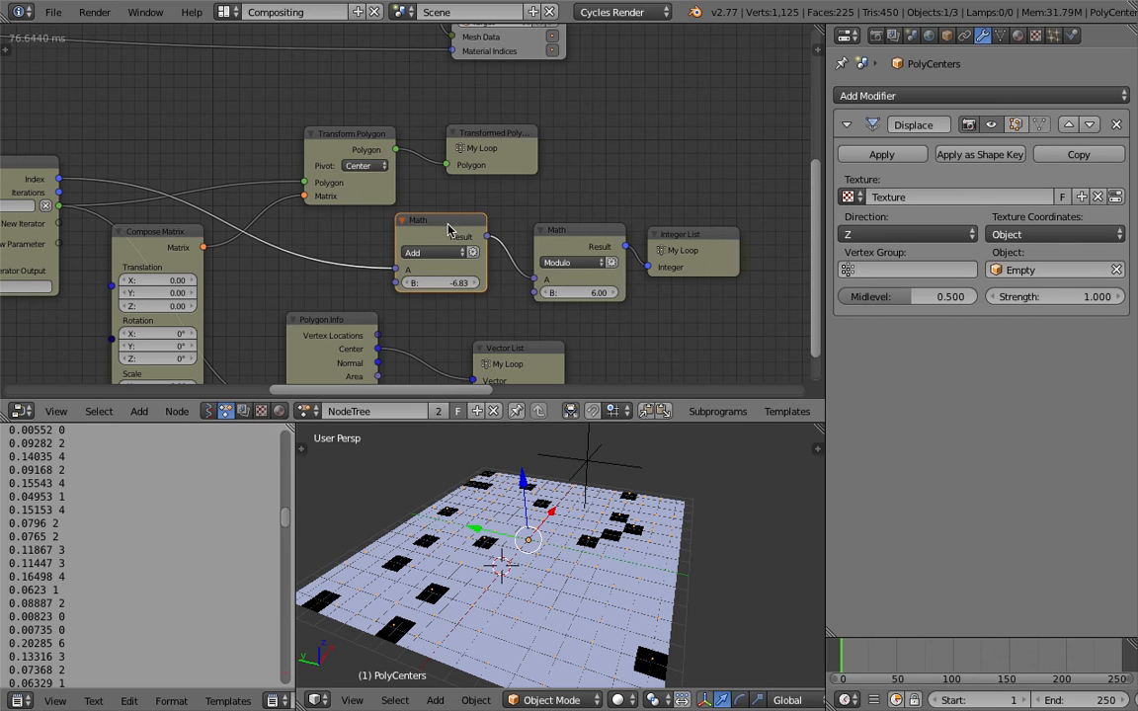
Step: Delete the Add Math, Modulo Math and Integer List nodes from the My Loop subprogram
{"action": "key", "text": "x"}
{"action": "left_click", "coordinate": [565, 235]}
{"action": "key", "text": "x"}
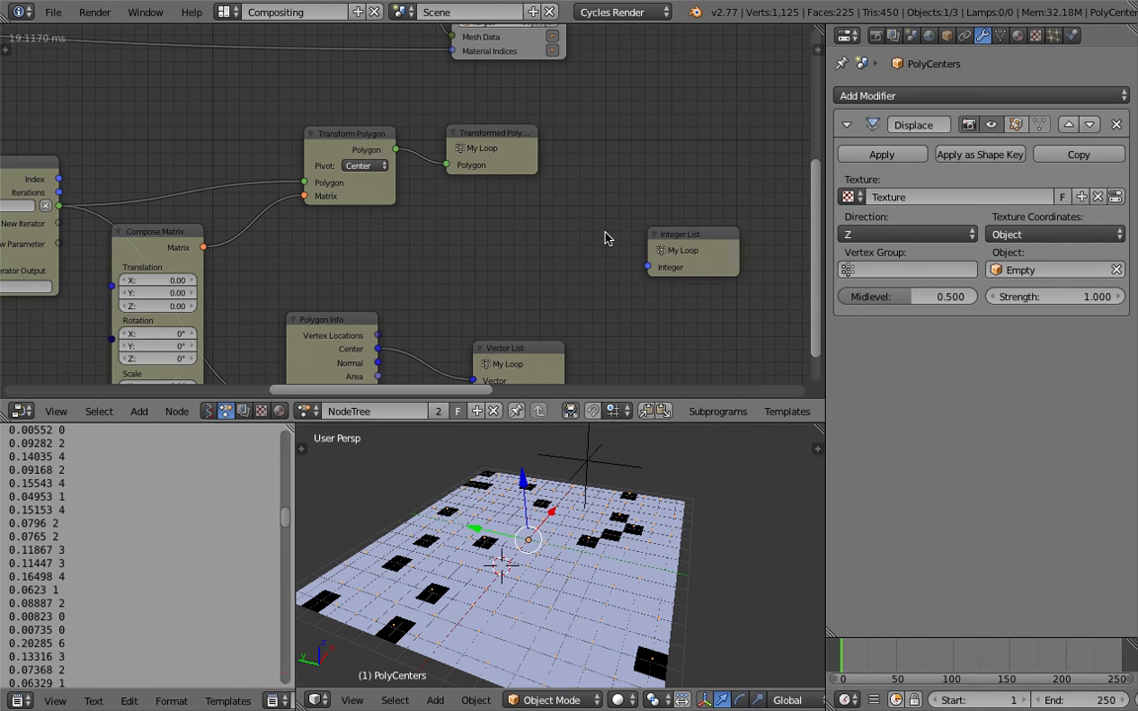
{"action": "left_click", "coordinate": [679, 240]}
{"action": "key", "text": "x"}
Step: Shift the Transform Polygon and Transformed Polygons nodes down, then reposition the Polygon Info node slightly within My Loop
{"action": "left_click", "coordinate": [343, 140]}
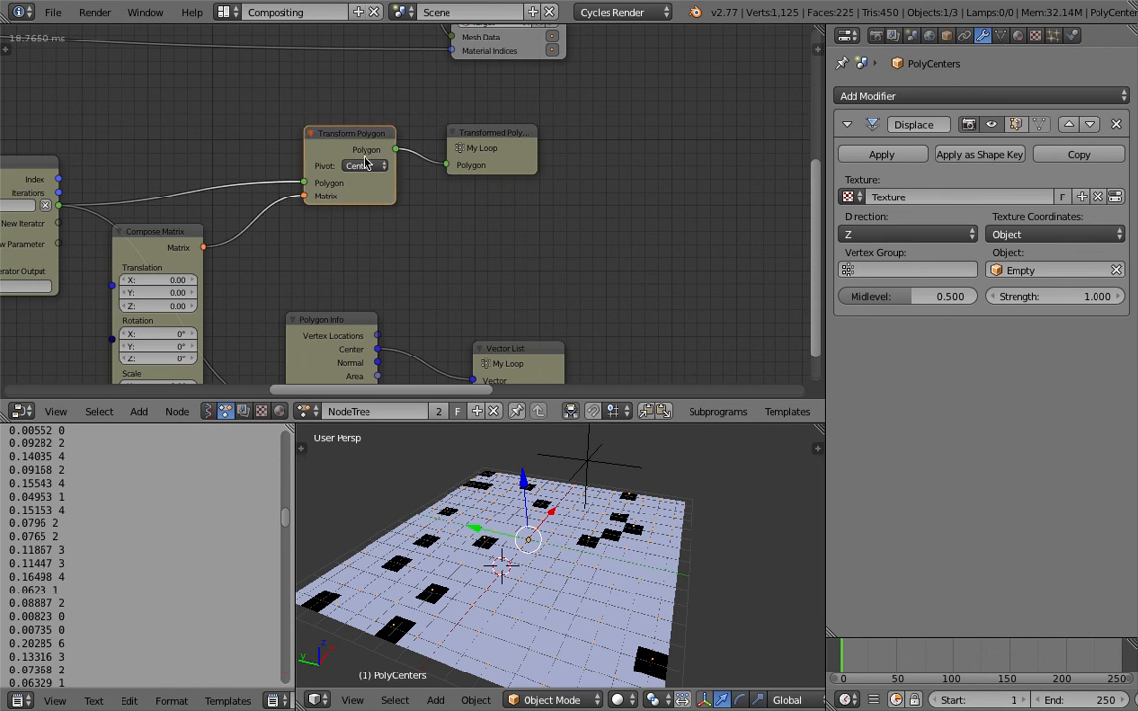
{"action": "key", "text": "g"}
{"action": "left_click", "coordinate": [373, 209]}
{"action": "left_click", "coordinate": [499, 141]}
{"action": "key", "text": "g"}
{"action": "left_click", "coordinate": [538, 184]}
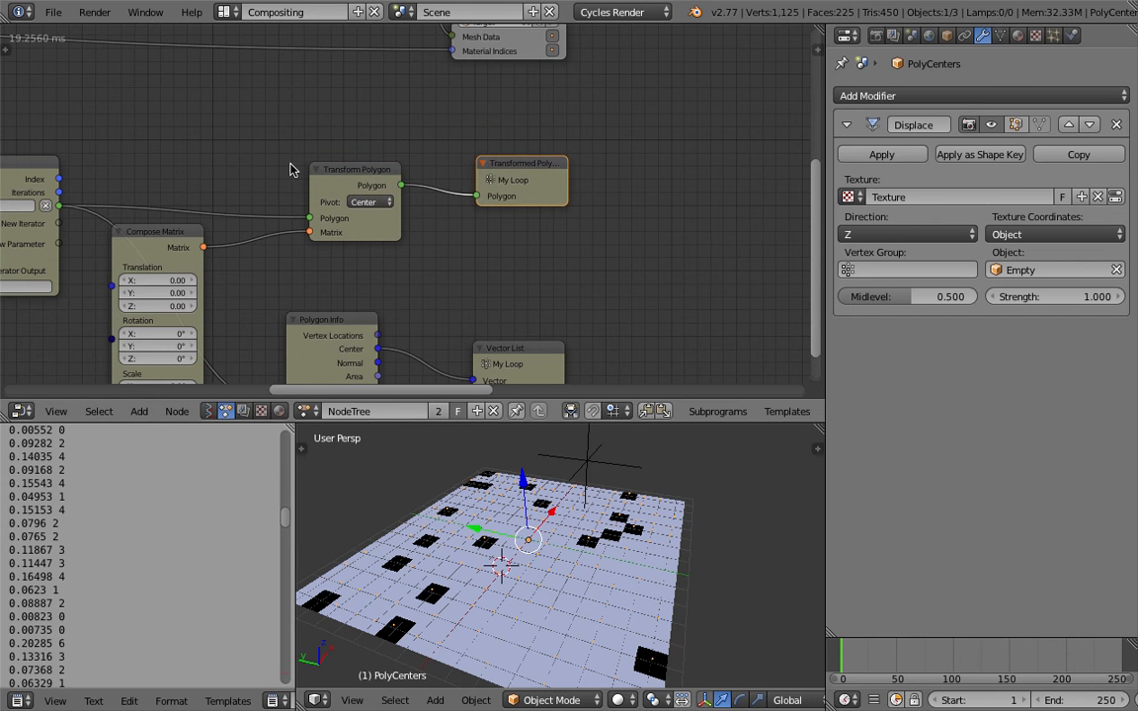
{"action": "middle_click_drag", "start_coordinate": [509, 127], "coordinate": [625, 110]}
{"action": "scroll", "coordinate": [385, 233], "scroll_direction": "down", "scroll_amount": 1}
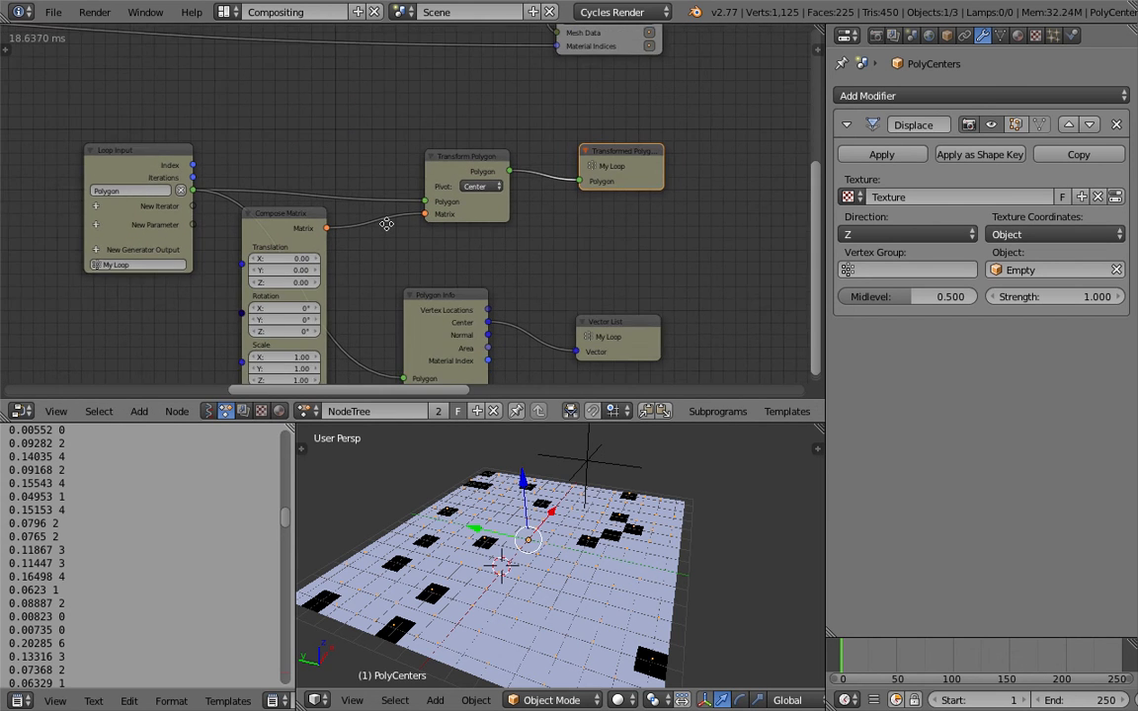
{"action": "middle_click_drag", "start_coordinate": [387, 223], "coordinate": [421, 178]}
{"action": "left_click_drag", "start_coordinate": [469, 255], "coordinate": [498, 241]}
Step: Go to the Sampled List loop, check its Map Range node, and nudge the Vector Distance node slightly upward
{"action": "scroll", "coordinate": [426, 249], "scroll_direction": "down", "scroll_amount": 1}
{"action": "scroll", "coordinate": [543, 246], "scroll_direction": "down", "scroll_amount": 1}
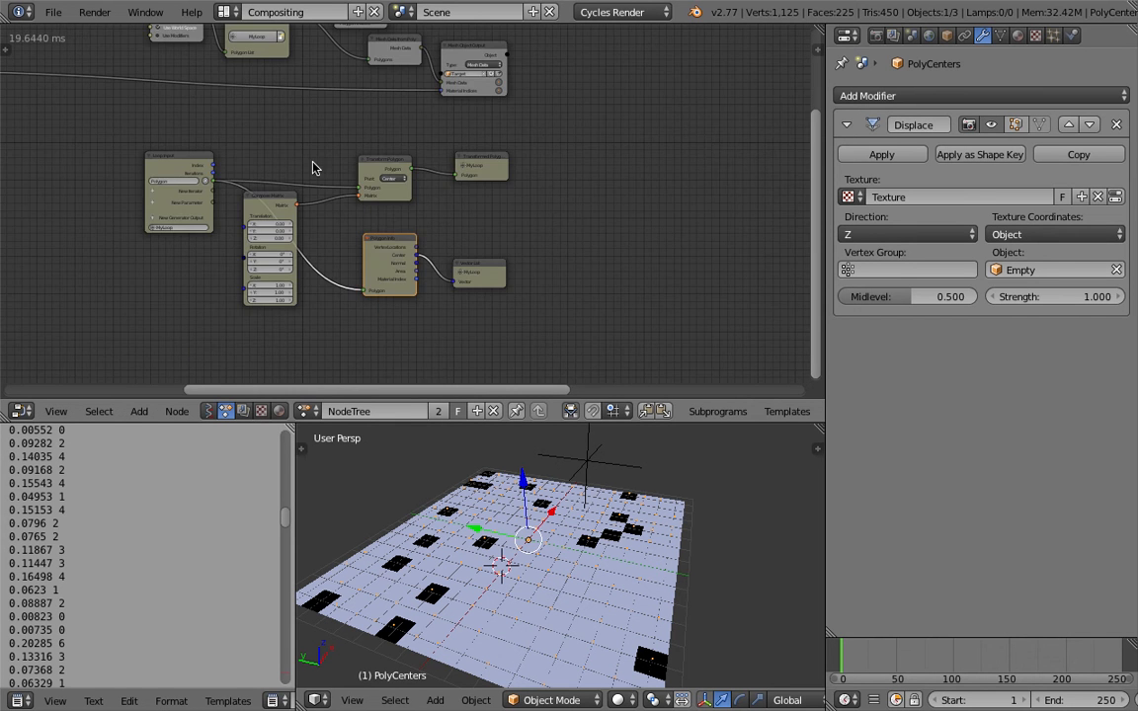
{"action": "scroll", "coordinate": [315, 168], "scroll_direction": "down", "scroll_amount": 1}
{"action": "scroll", "coordinate": [647, 223], "scroll_direction": "down", "scroll_amount": 1}
{"action": "middle_click_drag", "start_coordinate": [647, 223], "coordinate": [650, 224]}
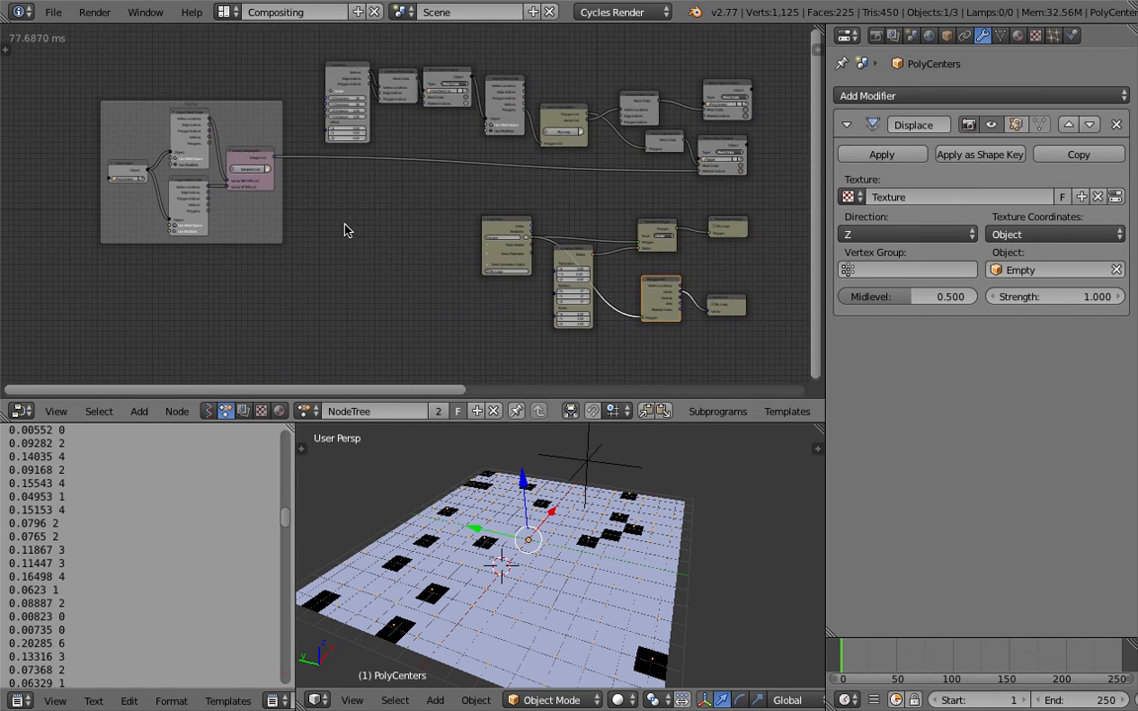
{"action": "scroll", "coordinate": [390, 219], "scroll_direction": "up", "scroll_amount": 5}
{"action": "middle_click_drag", "start_coordinate": [495, 226], "coordinate": [317, 226]}
{"action": "middle_click_drag", "start_coordinate": [484, 193], "coordinate": [110, 236]}
{"action": "scroll", "coordinate": [370, 223], "scroll_direction": "up", "scroll_amount": 4}
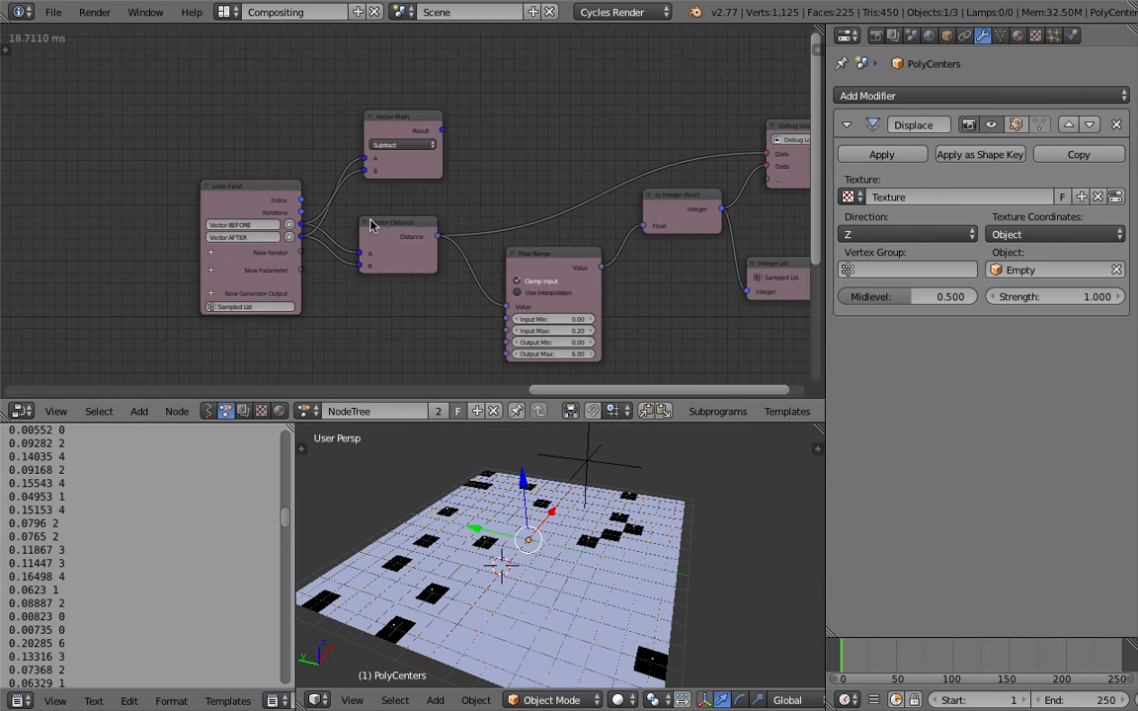
{"action": "middle_click_drag", "start_coordinate": [493, 205], "coordinate": [397, 184]}
{"action": "scroll", "coordinate": [515, 248], "scroll_direction": "up", "scroll_amount": 1}
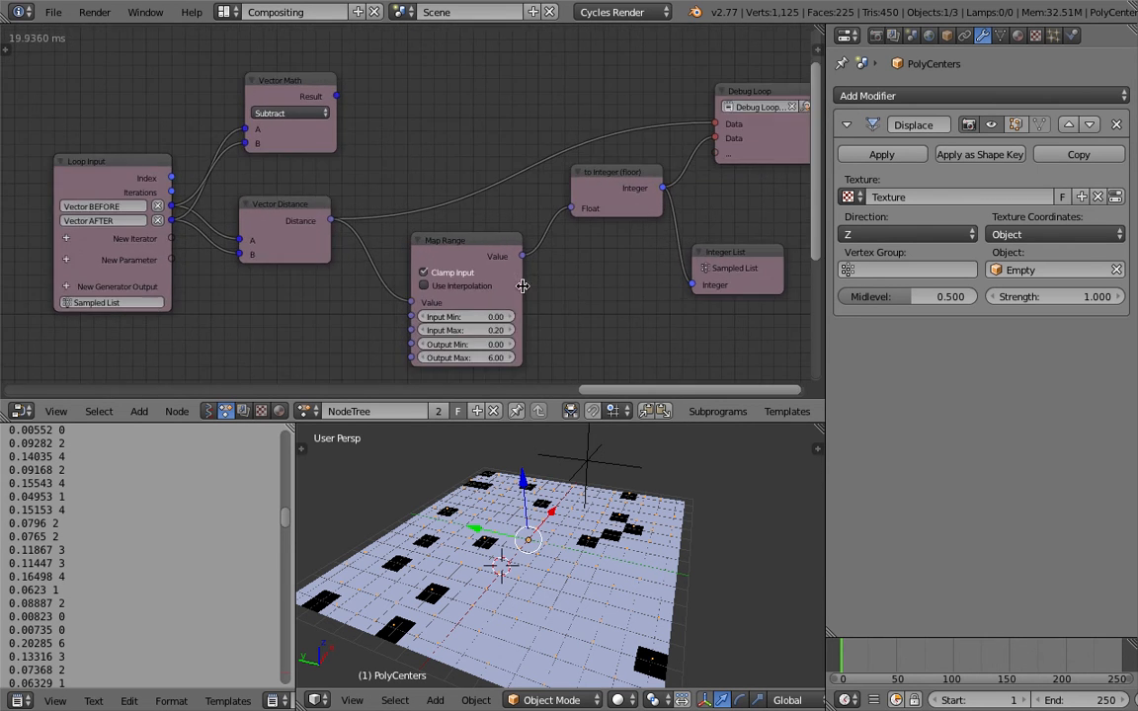
{"action": "mouse_move", "coordinate": [466, 330]}
{"action": "left_mouse_down"}
{"action": "mouse_move", "coordinate": [495, 330]}
{"action": "mouse_move", "coordinate": [442, 330]}
{"action": "mouse_move", "coordinate": [463, 330]}
{"action": "left_mouse_up"}
{"action": "left_click", "coordinate": [446, 247]}
{"action": "left_click_drag", "start_coordinate": [299, 204], "coordinate": [293, 191]}
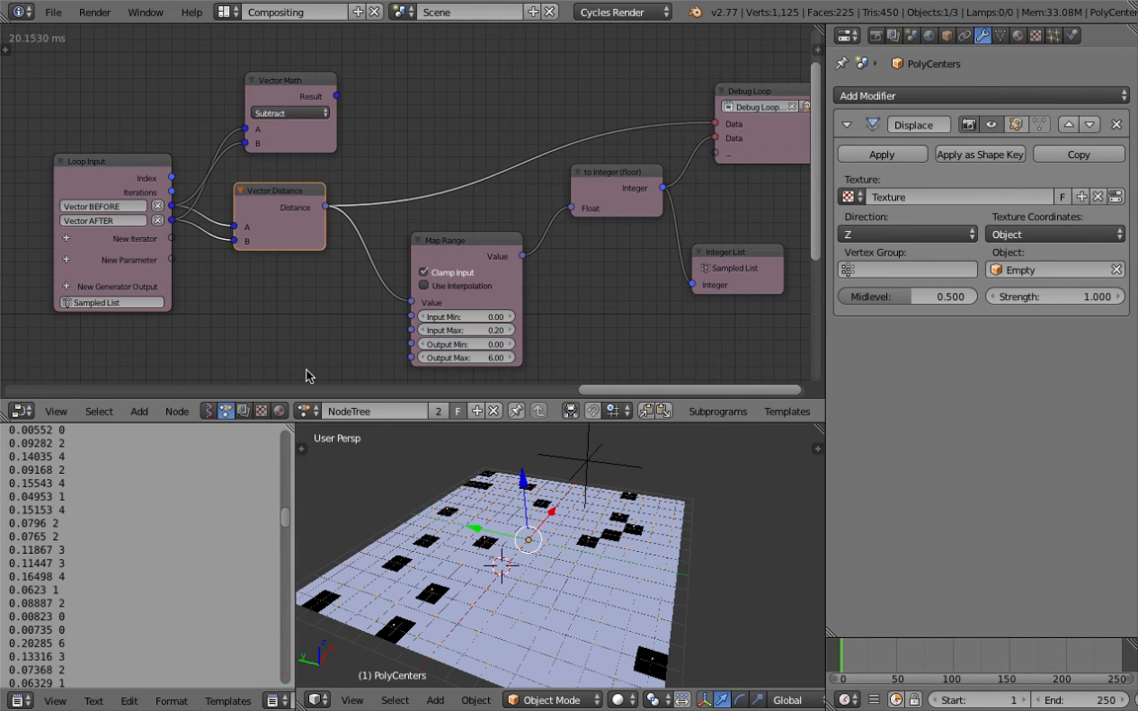
Step: Show the beginning of the debug output list and select the Subtract Vector Math node in the Sampled List loop
{"action": "left_click_drag", "start_coordinate": [287, 521], "coordinate": [285, 441]}
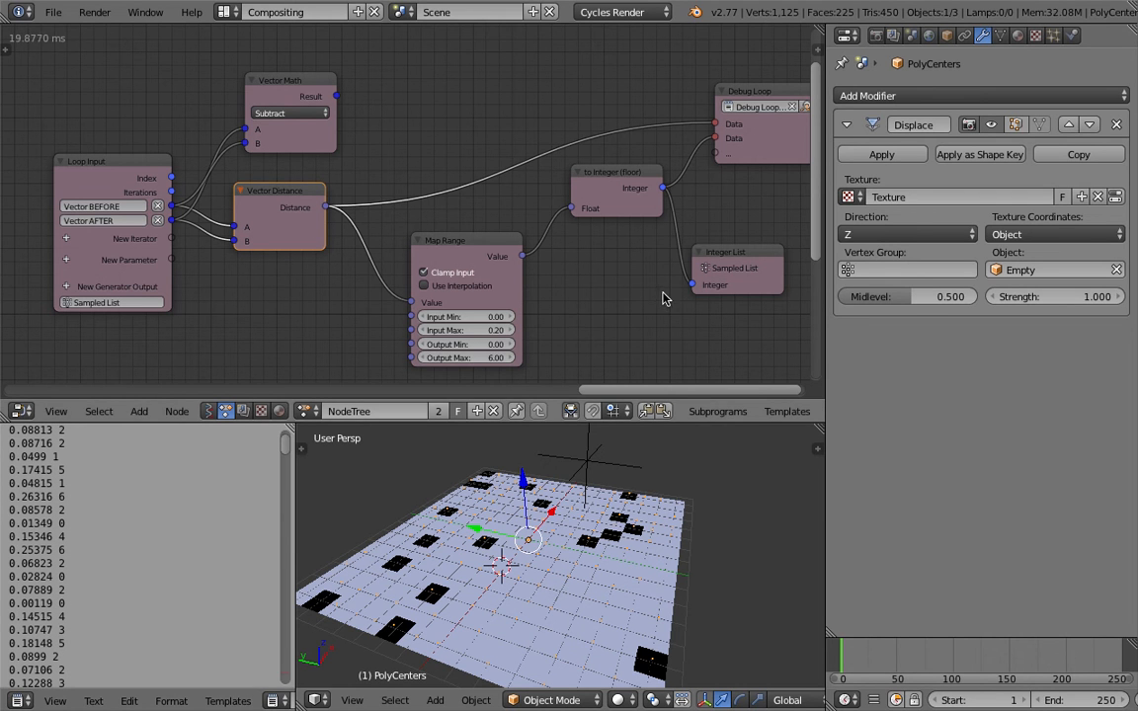
{"action": "scroll", "coordinate": [667, 286], "scroll_direction": "down", "scroll_amount": 1}
{"action": "middle_click_drag", "start_coordinate": [275, 288], "coordinate": [439, 289]}
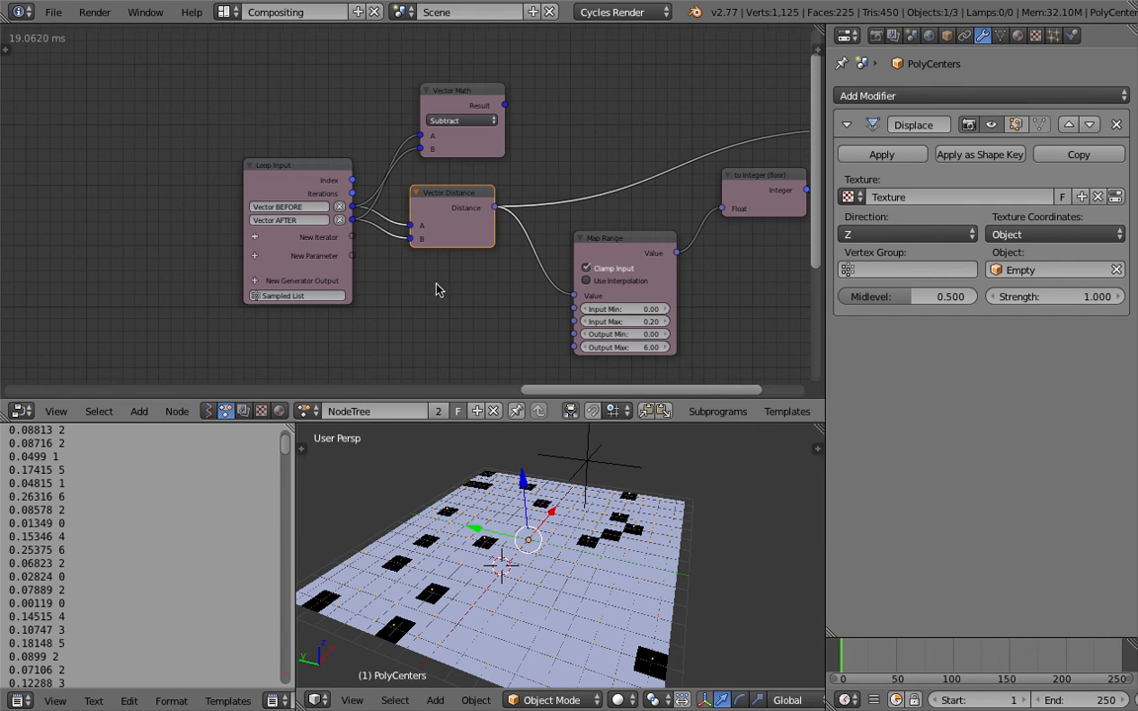
{"action": "left_click", "coordinate": [484, 100]}
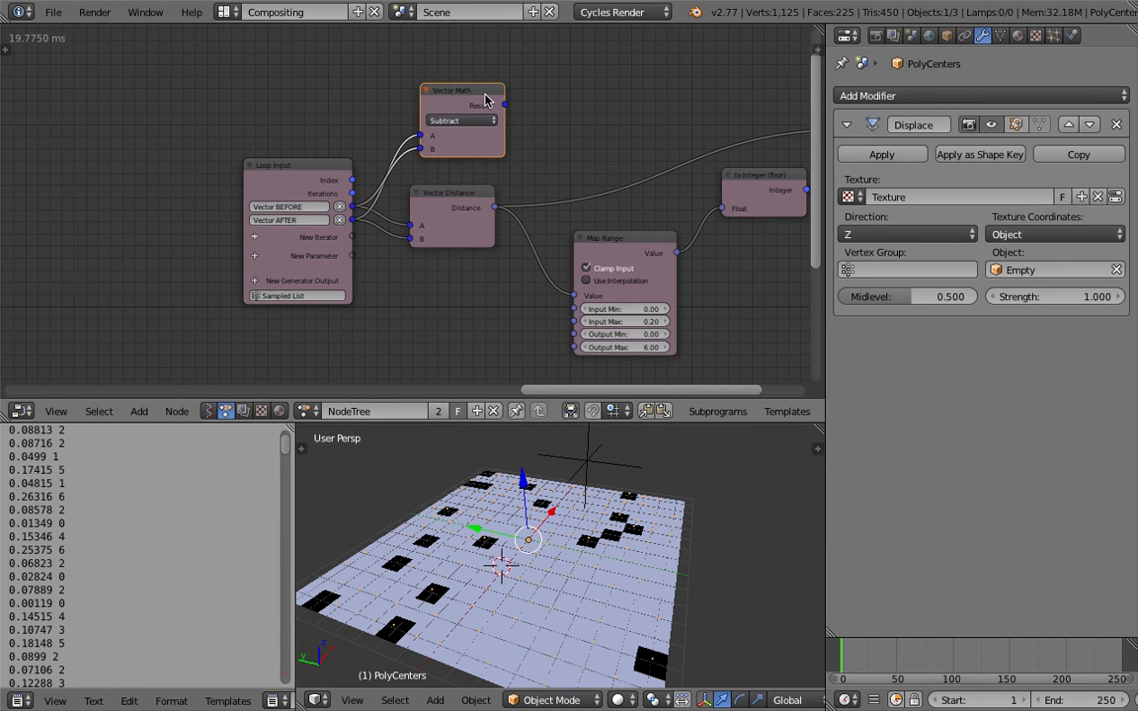
Step: Move the Combine Mesh Data node that feeds the PolyCenters output slightly upward
{"action": "scroll", "coordinate": [232, 165], "scroll_direction": "down", "scroll_amount": 4}
{"action": "middle_click_drag", "start_coordinate": [224, 165], "coordinate": [479, 198]}
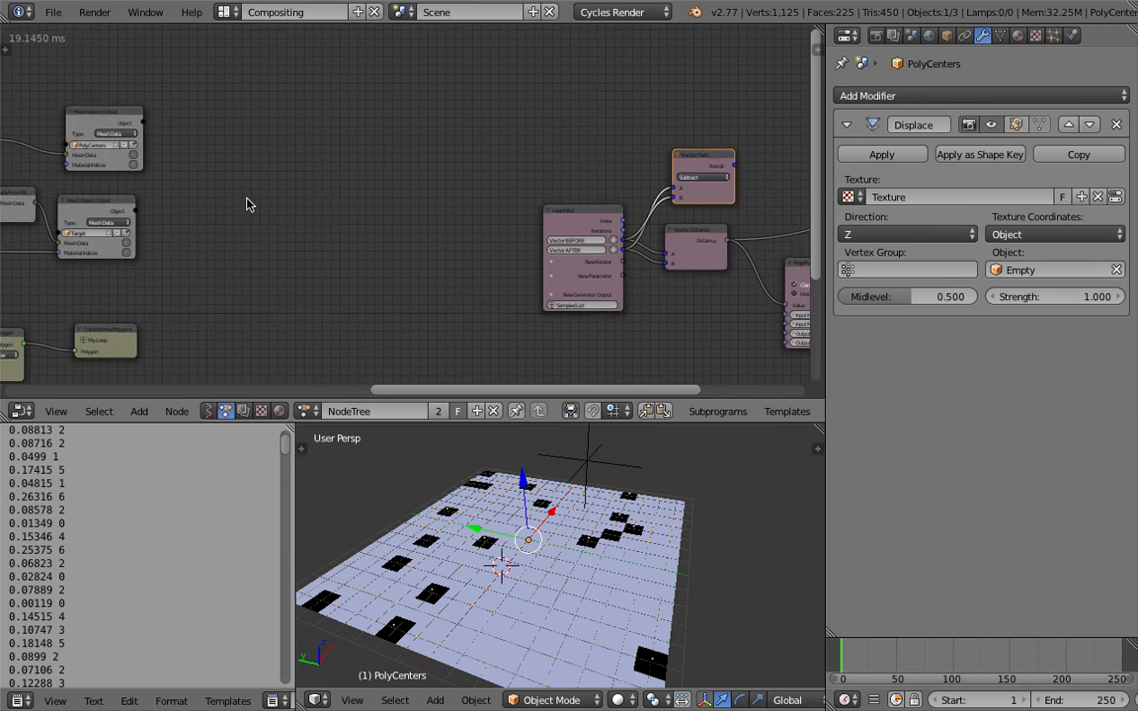
{"action": "middle_click_drag", "start_coordinate": [248, 204], "coordinate": [443, 213]}
{"action": "middle_click_drag", "start_coordinate": [291, 226], "coordinate": [425, 234]}
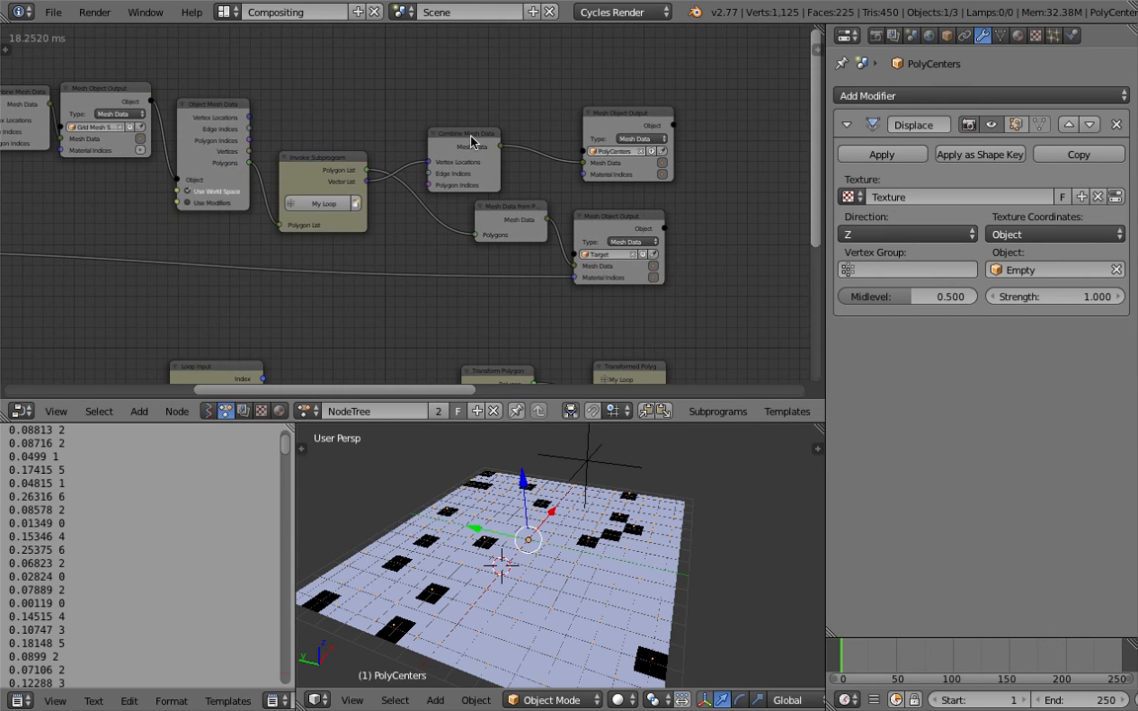
{"action": "left_click_drag", "start_coordinate": [471, 141], "coordinate": [486, 119]}
Step: Trace the chain from Grid Mesh to My Loop and select its Object Mesh Data node
{"action": "middle_click_drag", "start_coordinate": [245, 192], "coordinate": [281, 197]}
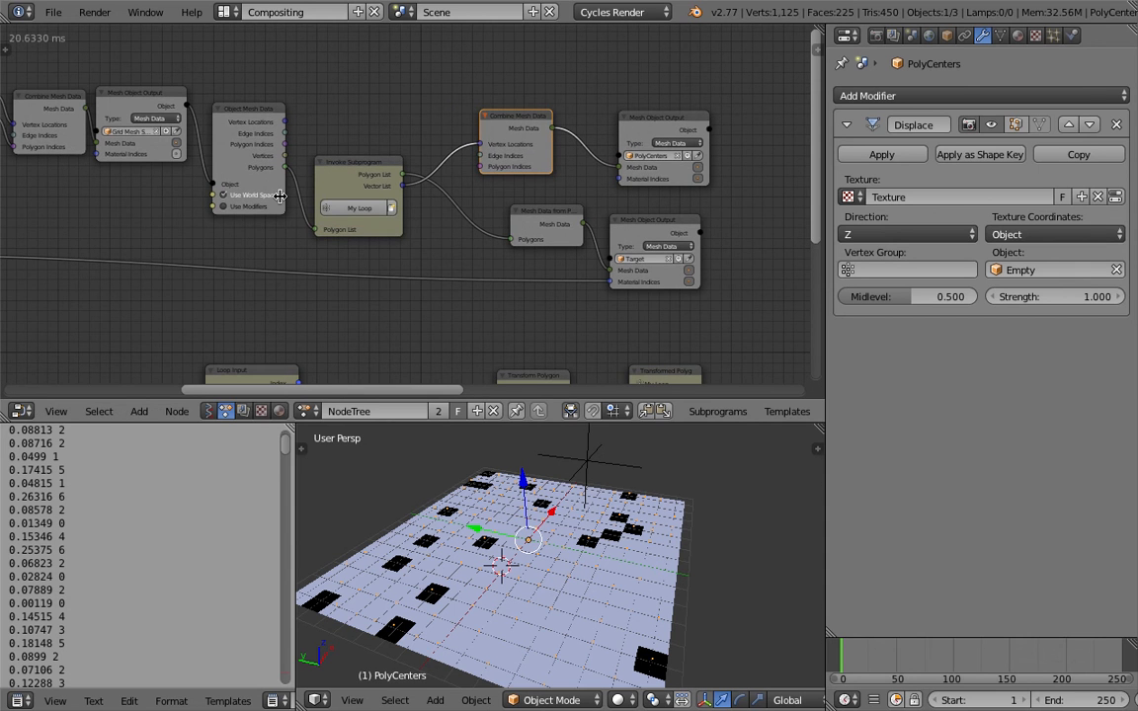
{"action": "middle_click_drag", "start_coordinate": [166, 192], "coordinate": [264, 226]}
{"action": "middle_click_drag", "start_coordinate": [309, 175], "coordinate": [347, 190]}
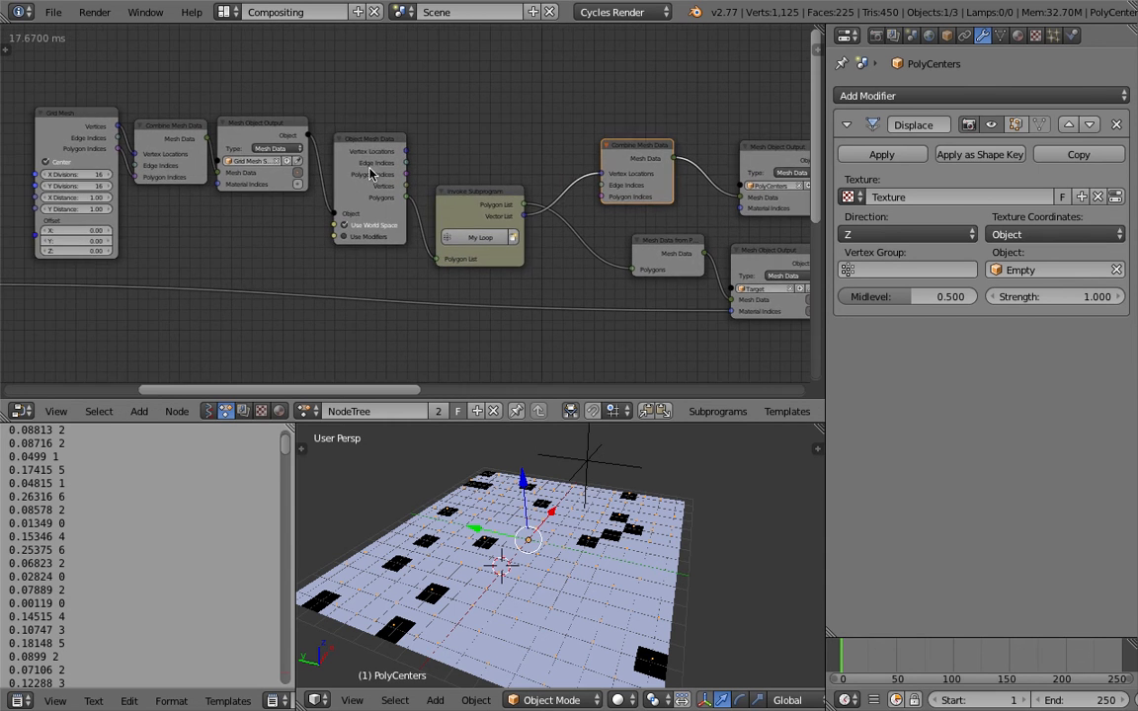
{"action": "left_click", "coordinate": [365, 143]}
{"action": "middle_click_drag", "start_coordinate": [384, 148], "coordinate": [348, 148]}
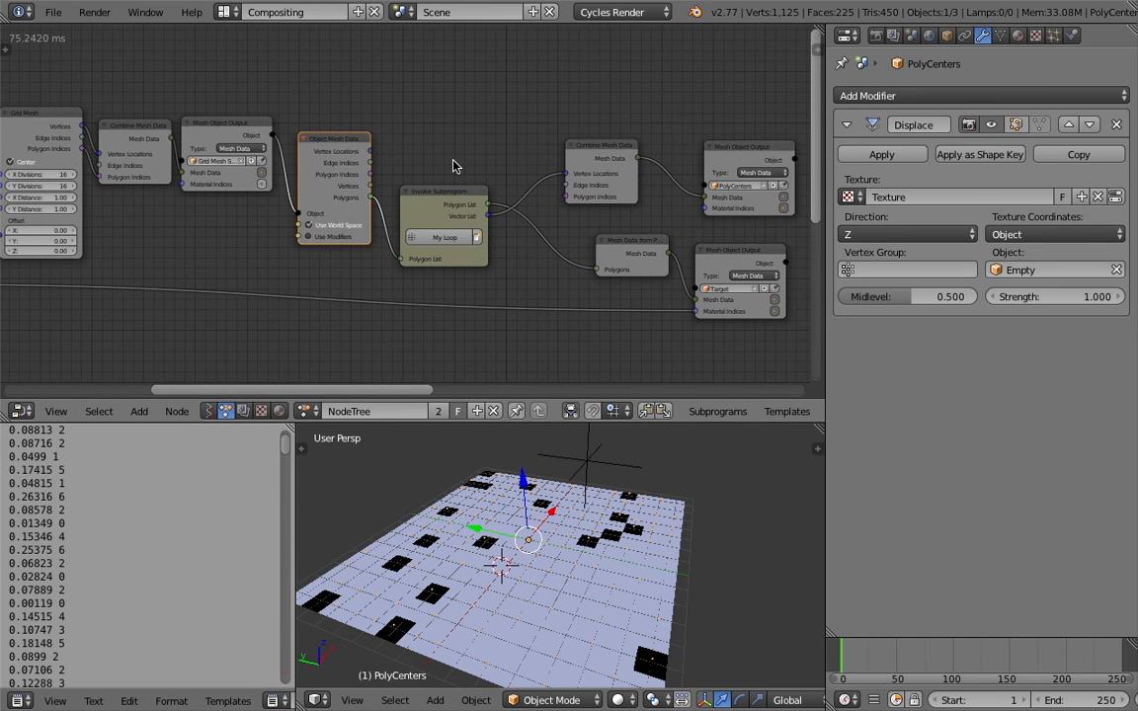
Step: Spread the Target and PolyCenters Mesh Object Output nodes apart and shift Mesh Data from Polygons toward the My Loop subprogram
{"action": "middle_click_drag", "start_coordinate": [583, 187], "coordinate": [448, 186]}
{"action": "scroll", "coordinate": [440, 186], "scroll_direction": "up", "scroll_amount": 2}
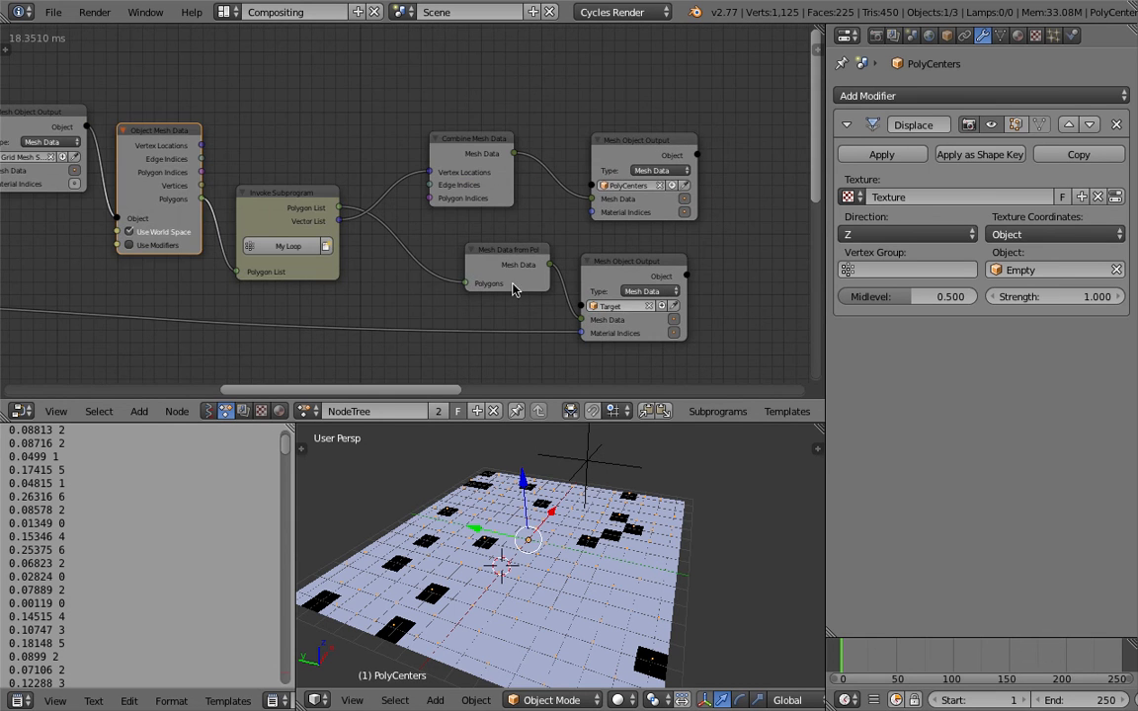
{"action": "left_click_drag", "start_coordinate": [632, 268], "coordinate": [664, 294]}
{"action": "left_click_drag", "start_coordinate": [526, 250], "coordinate": [498, 257]}
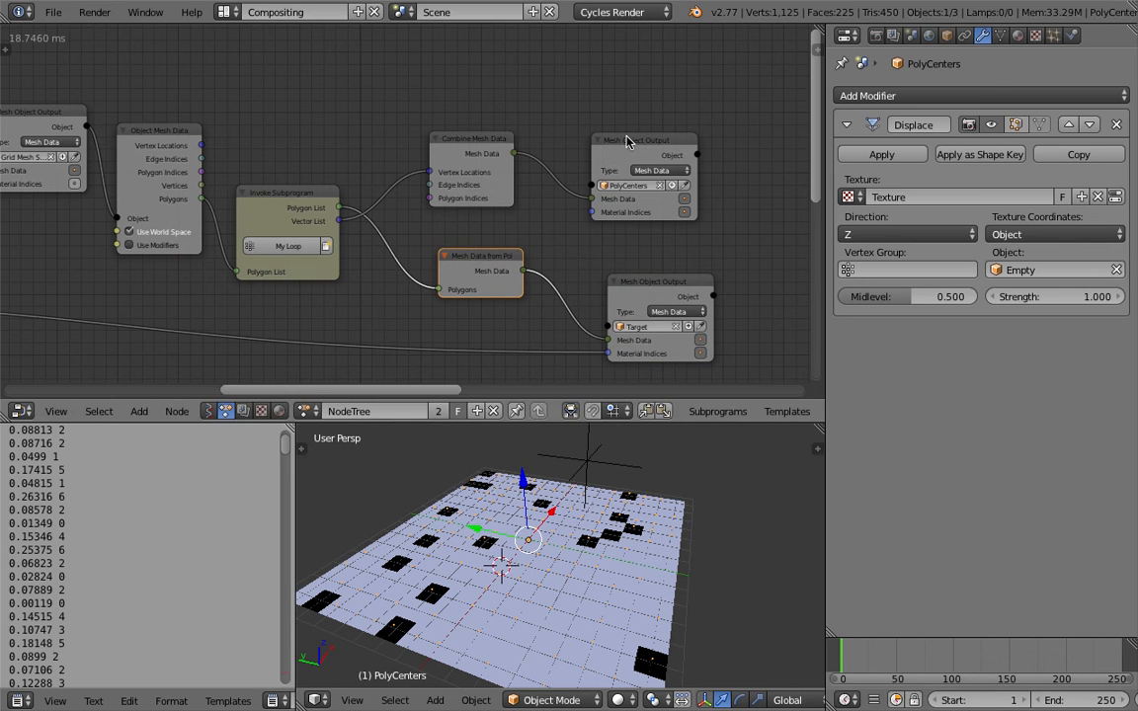
{"action": "left_click_drag", "start_coordinate": [626, 141], "coordinate": [646, 127]}
{"action": "left_click", "coordinate": [494, 136]}
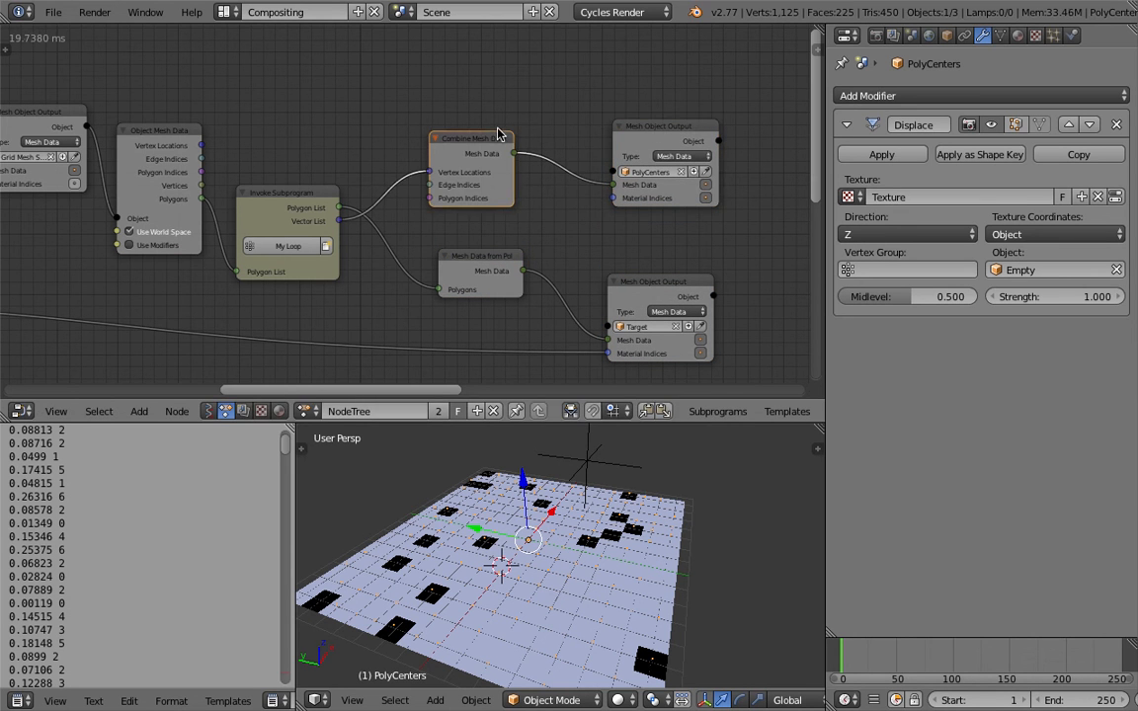
Step: Try 4 X and 4 Y divisions on the Grid Mesh node
{"action": "middle_click_drag", "start_coordinate": [355, 140], "coordinate": [418, 184]}
{"action": "middle_click_drag", "start_coordinate": [263, 179], "coordinate": [367, 186]}
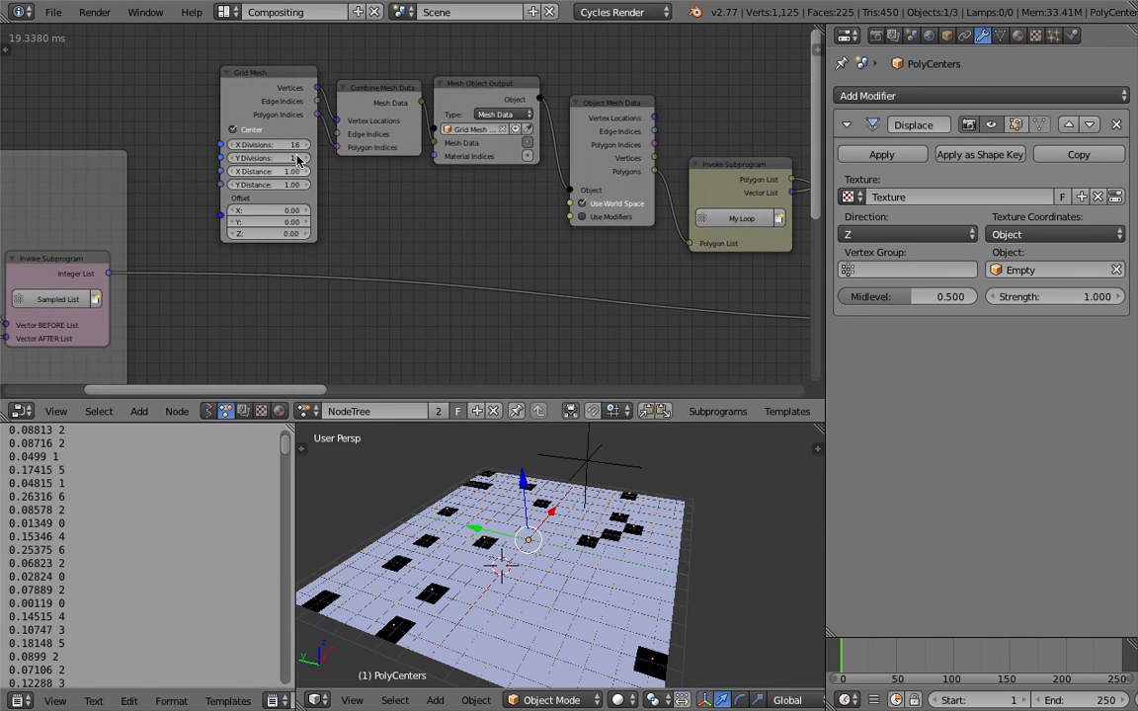
{"action": "left_click", "coordinate": [291, 151]}
{"action": "left_click", "coordinate": [288, 146]}
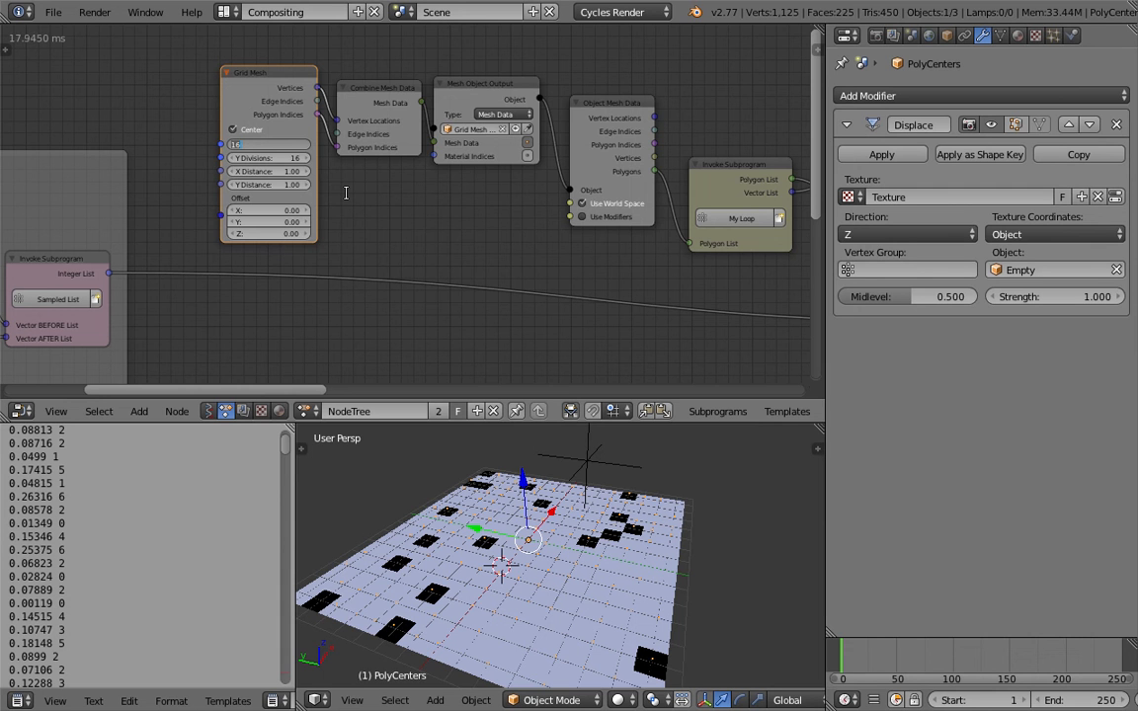
{"action": "type", "text": "4"}
{"action": "left_click", "coordinate": [290, 158]}
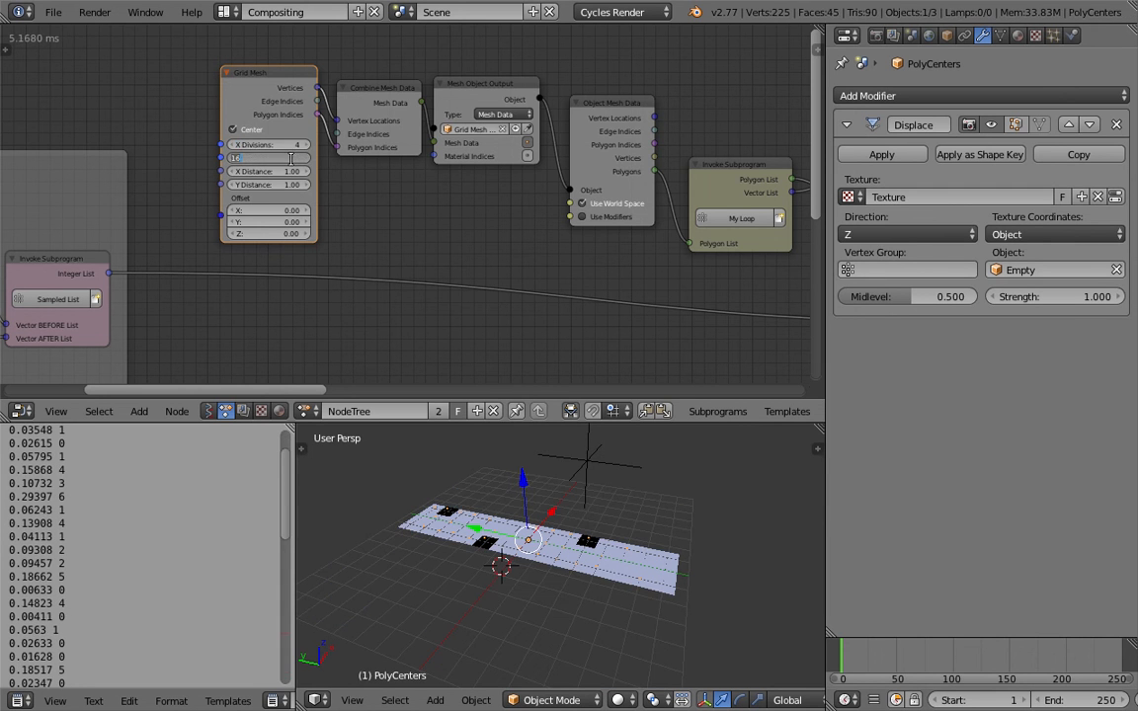
{"action": "type", "text": "4"}
{"action": "key", "text": "Return"}
Step: Set the Grid Mesh node's X and Y divisions to 20
{"action": "left_click", "coordinate": [289, 144]}
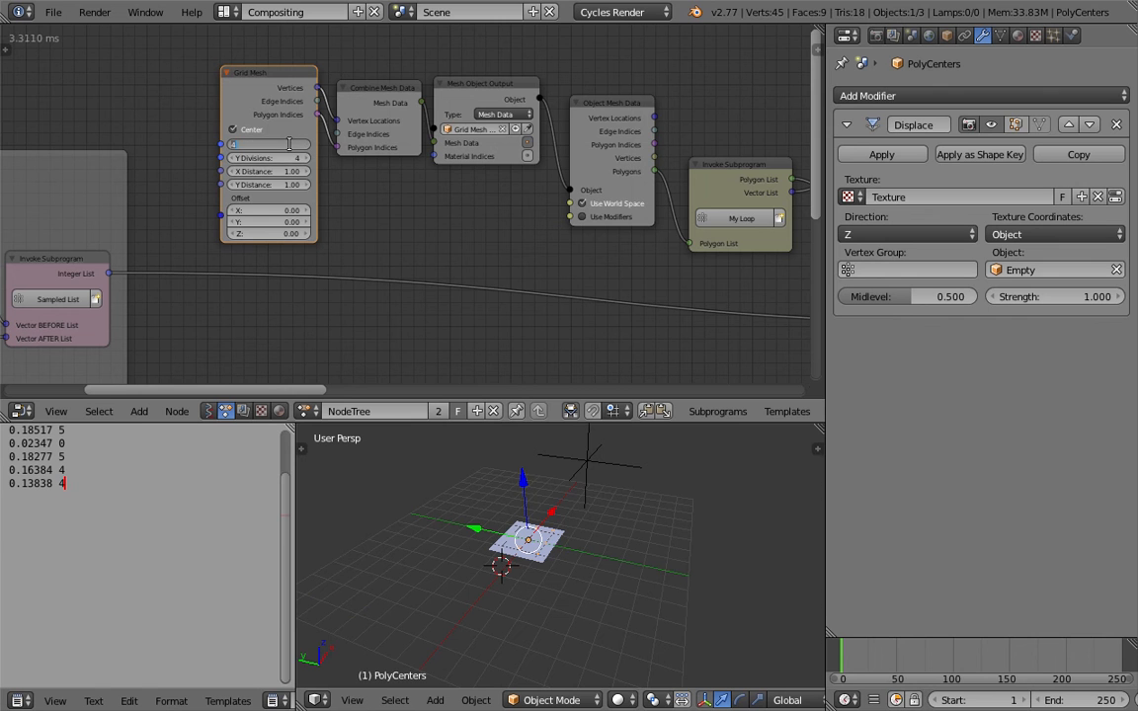
{"action": "type", "text": "20"}
{"action": "key", "text": "Tab"}
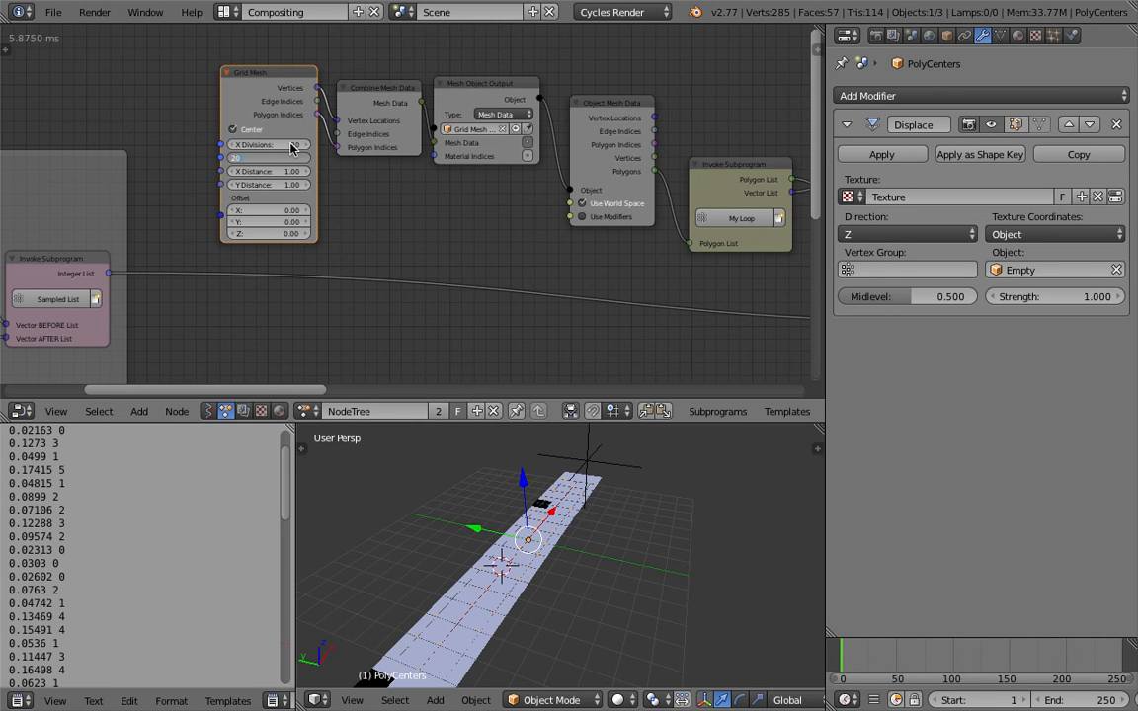
{"action": "type", "text": "20"}
{"action": "key", "text": "Return"}
Step: Select the Target grid in the 3D view and check it briefly in wireframe before restoring solid display
{"action": "middle_click_drag", "start_coordinate": [464, 307], "coordinate": [657, 265]}
{"action": "scroll", "coordinate": [540, 318], "scroll_direction": "down", "scroll_amount": 2}
{"action": "middle_click_drag", "start_coordinate": [540, 324], "coordinate": [442, 278]}
{"action": "right_click", "coordinate": [656, 509]}
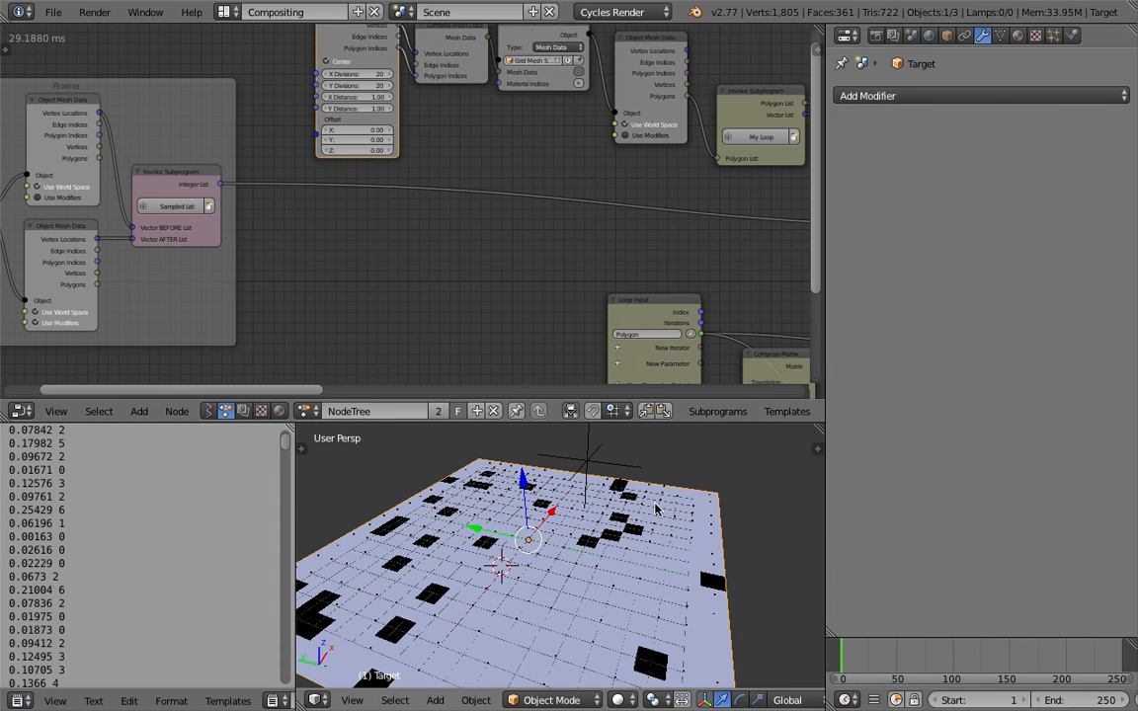
{"action": "middle_click_drag", "start_coordinate": [637, 488], "coordinate": [625, 520]}
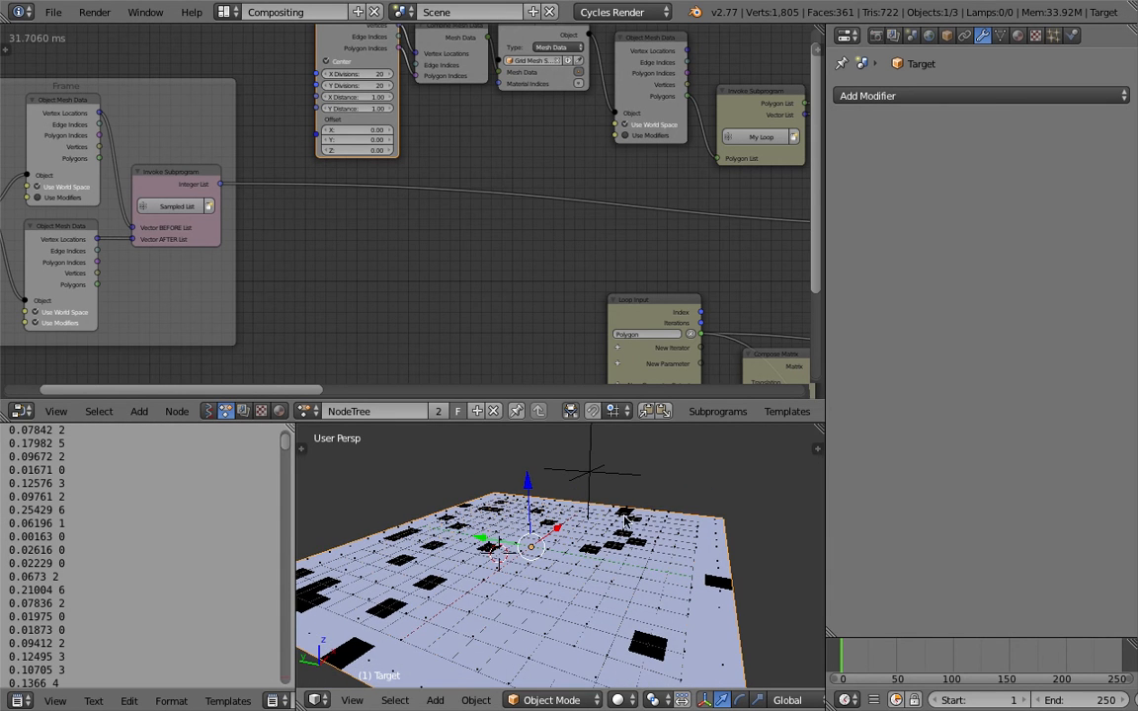
{"action": "key", "text": "z"}
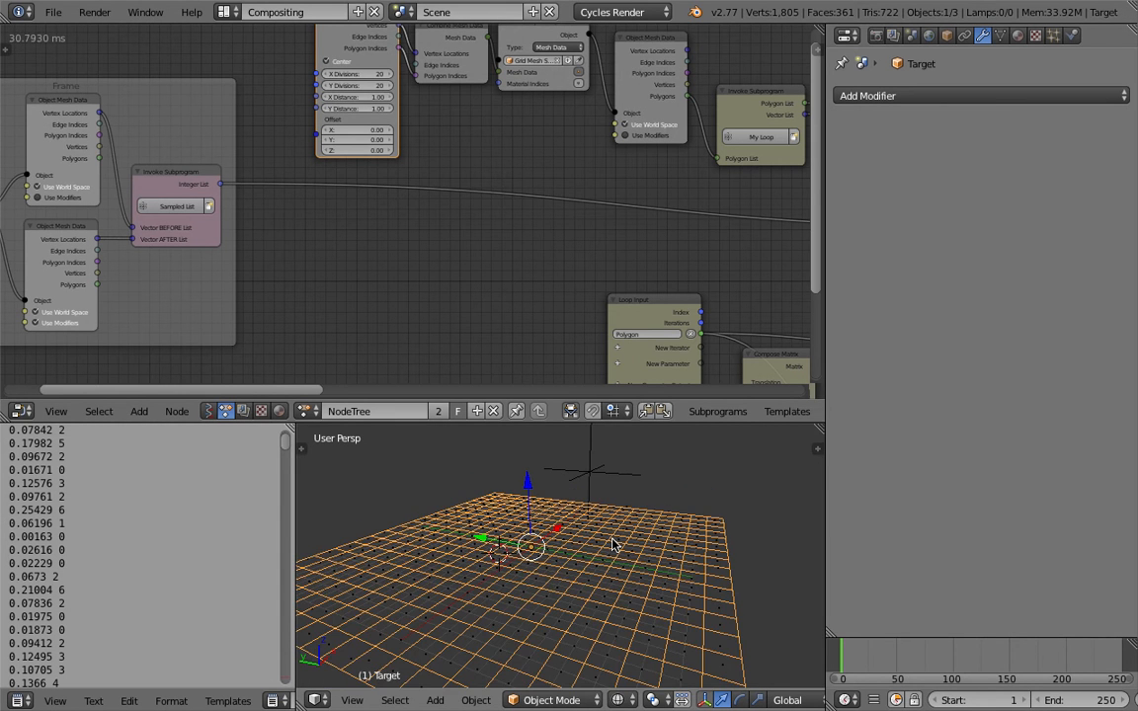
{"action": "key", "text": "z"}
Step: Alternate the selection between PolyCenters and Target to compare their modifiers, ending on PolyCenters
{"action": "mouse_move", "coordinate": [612, 545]}
{"action": "middle_mouse_down"}
{"action": "mouse_move", "coordinate": [596, 528]}
{"action": "mouse_move", "coordinate": [668, 551]}
{"action": "mouse_move", "coordinate": [691, 531]}
{"action": "middle_mouse_up"}
{"action": "right_click", "coordinate": [692, 531]}
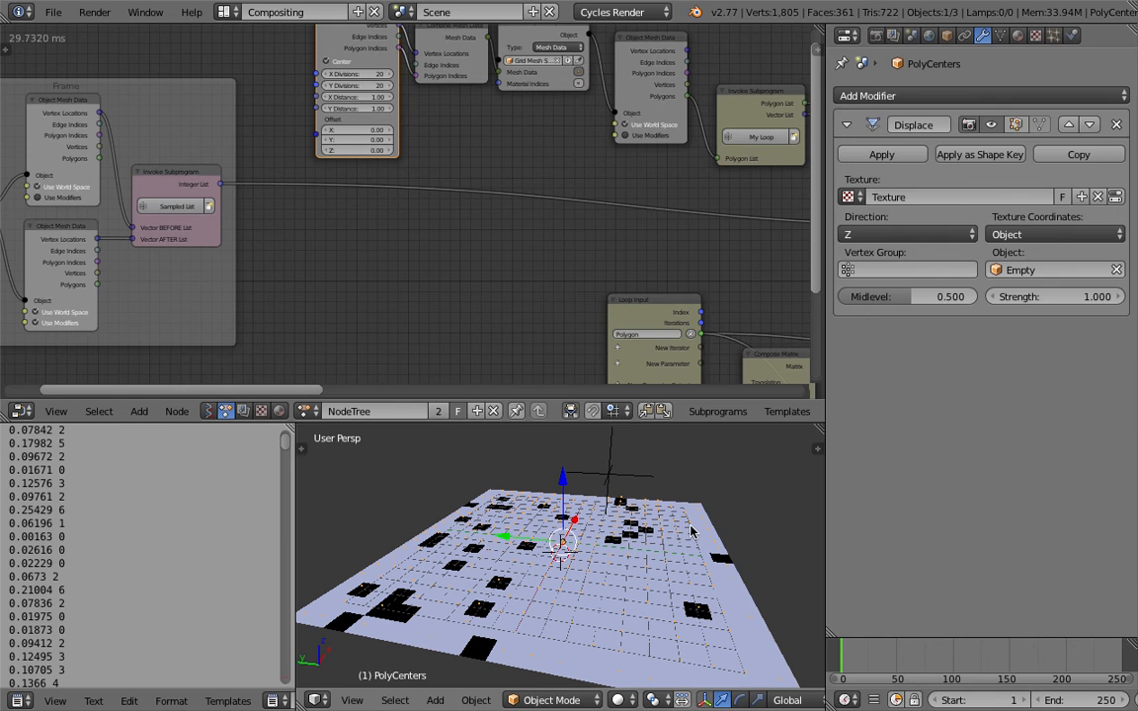
{"action": "right_click", "coordinate": [692, 532]}
{"action": "middle_click_drag", "start_coordinate": [693, 243], "coordinate": [487, 247]}
{"action": "scroll", "coordinate": [380, 247], "scroll_direction": "down", "scroll_amount": 2}
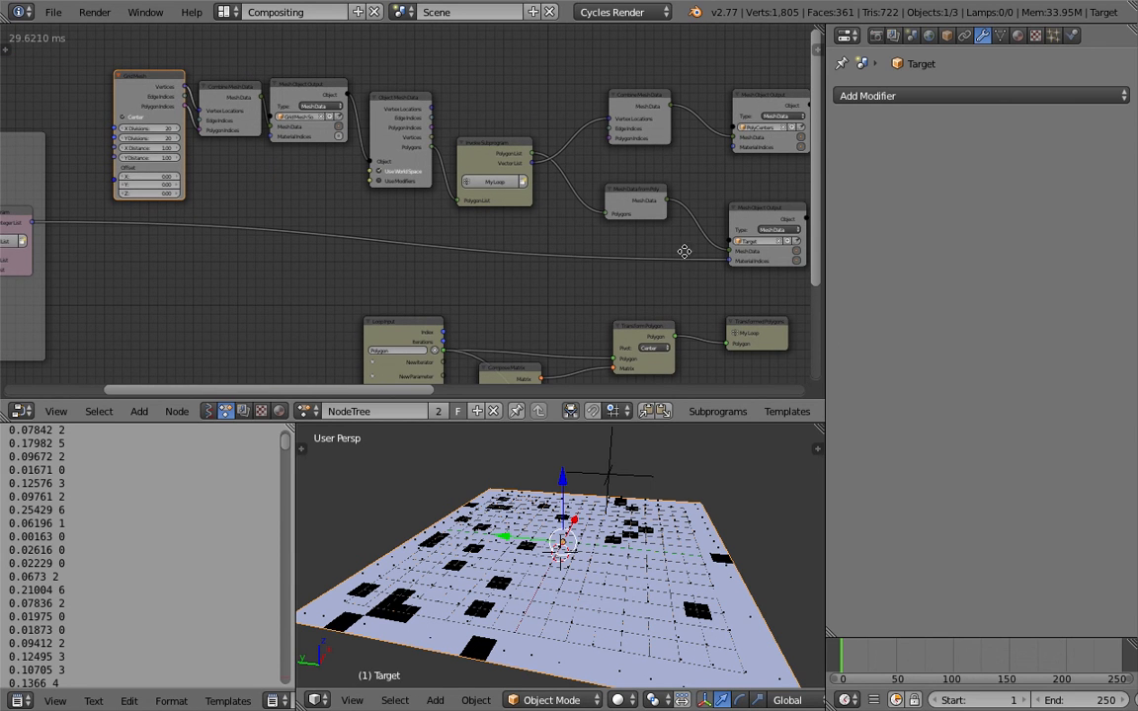
{"action": "middle_click_drag", "start_coordinate": [684, 250], "coordinate": [560, 250]}
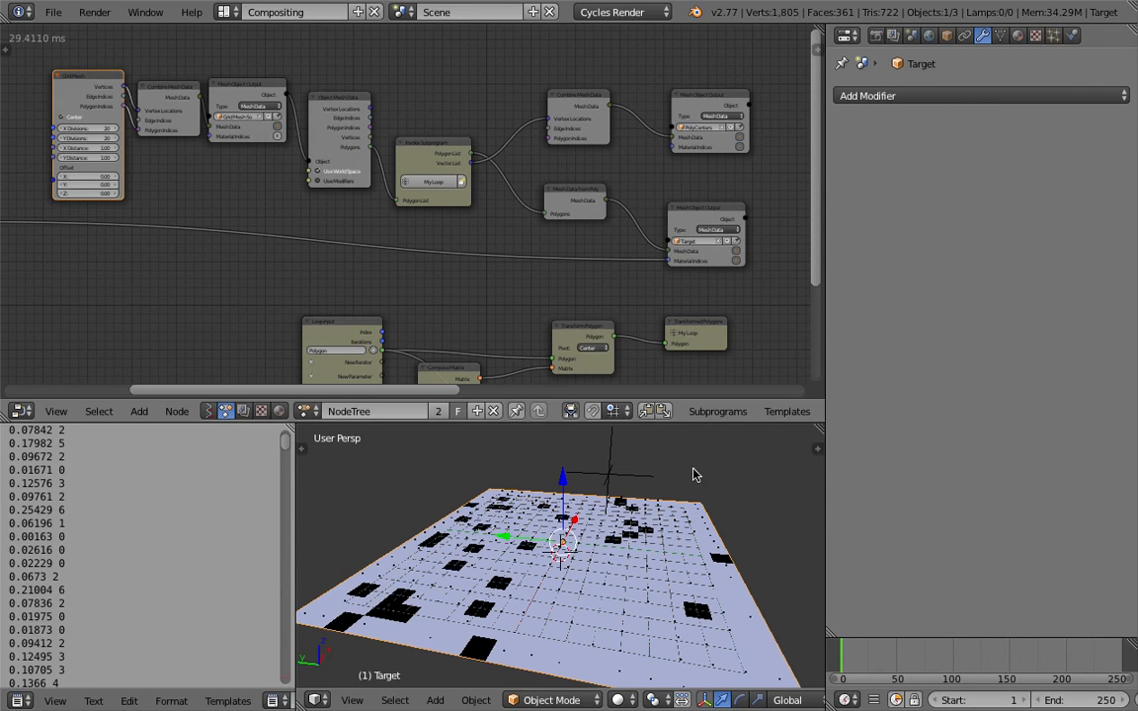
{"action": "right_click", "coordinate": [677, 549]}
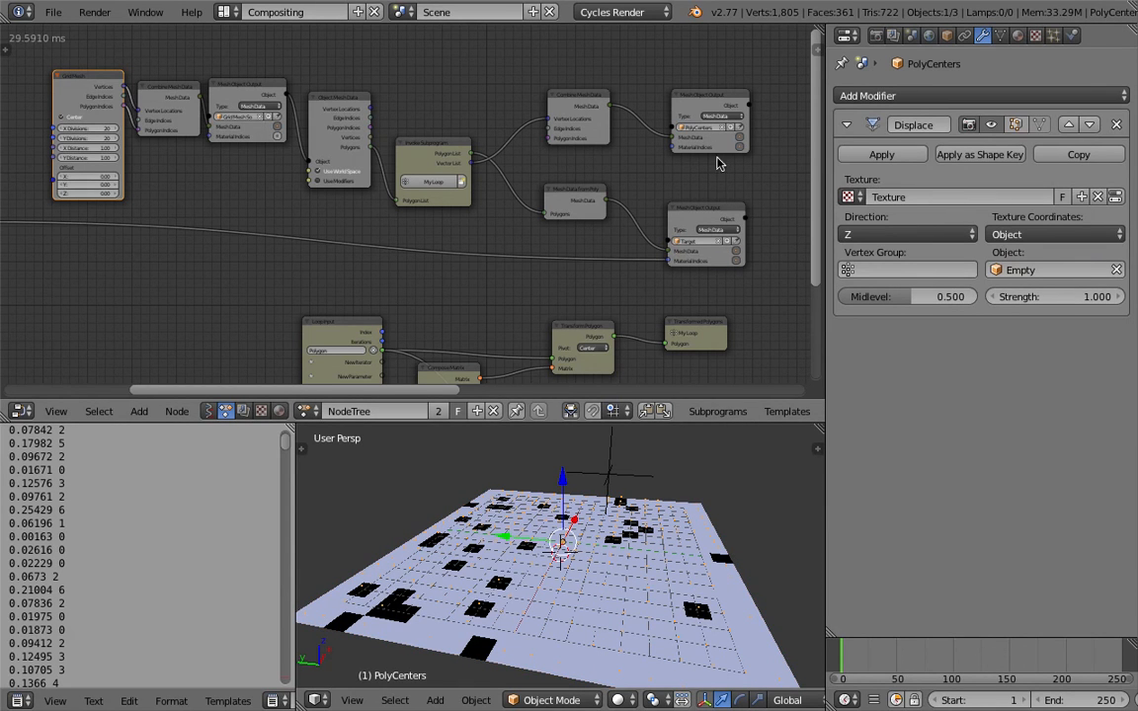
Step: Select the Mesh Object Output node that writes to PolyCenters and view it closer
{"action": "middle_click_drag", "start_coordinate": [686, 162], "coordinate": [630, 161]}
{"action": "scroll", "coordinate": [630, 161], "scroll_direction": "up", "scroll_amount": 1}
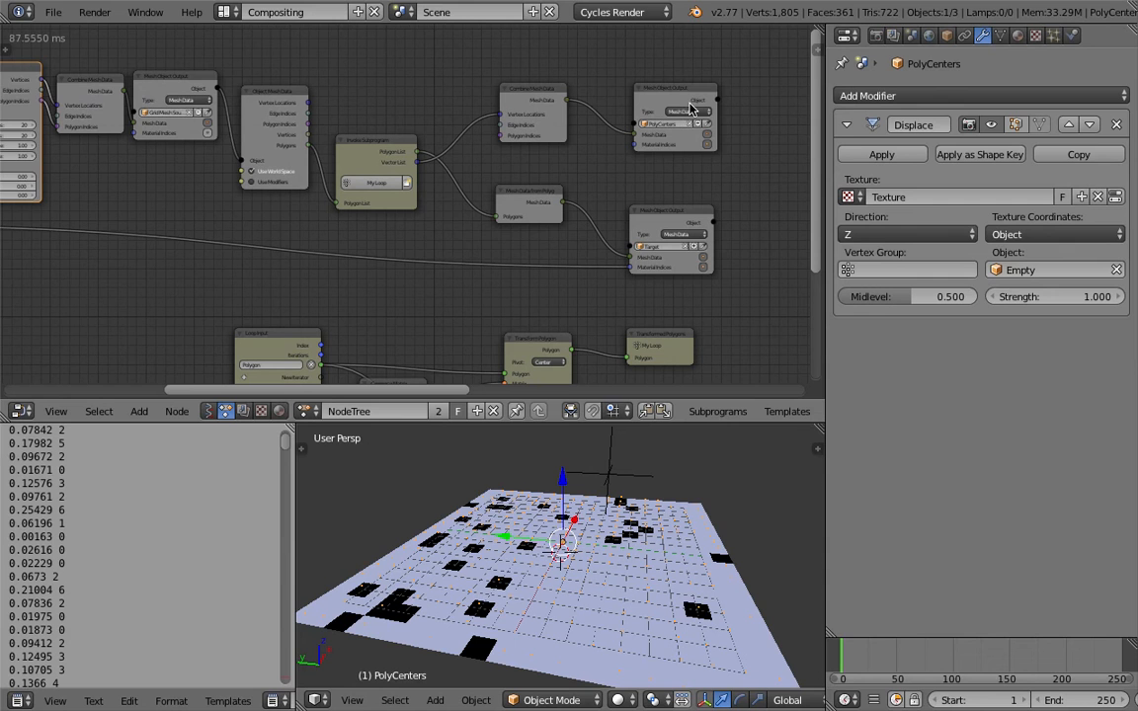
{"action": "left_click", "coordinate": [675, 91]}
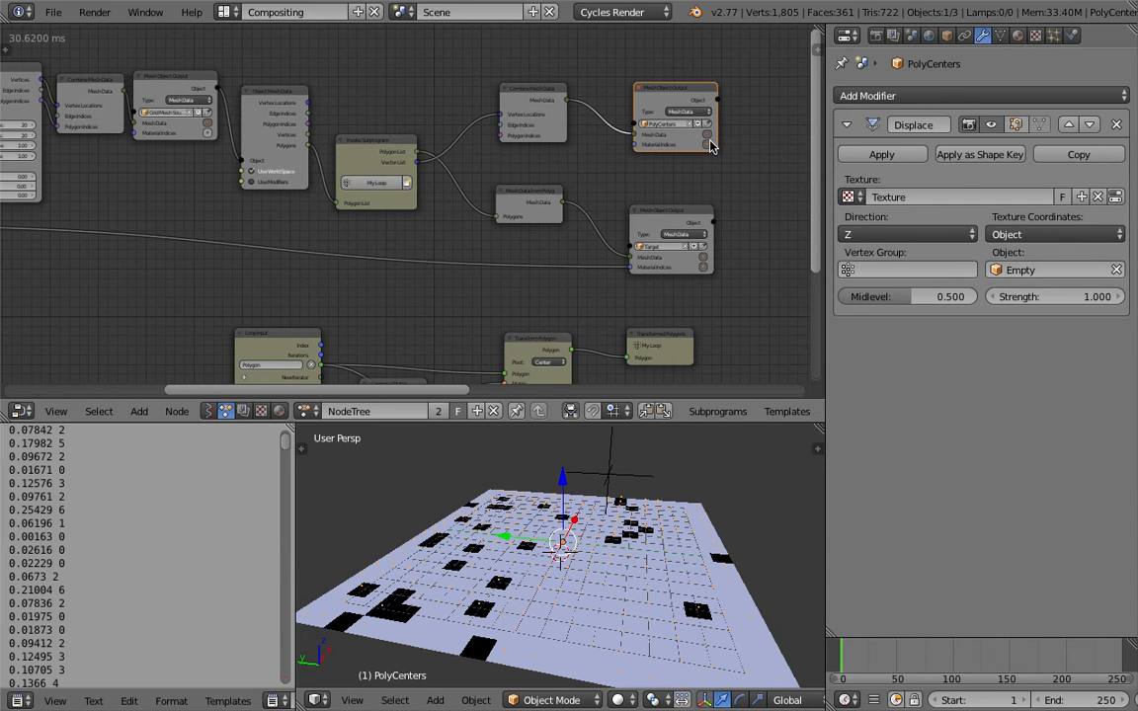
{"action": "scroll", "coordinate": [709, 147], "scroll_direction": "up", "scroll_amount": 1}
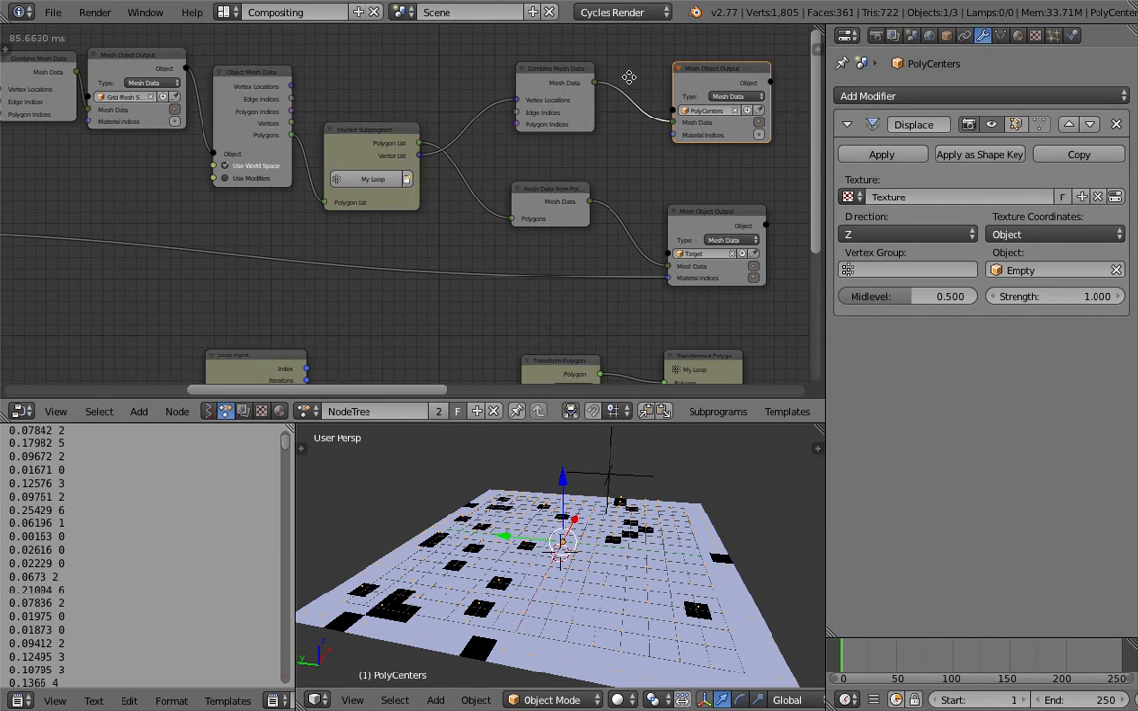
Step: Preview the grid in Rendered viewport shading from another angle and move the timeline to frame 37
{"action": "left_click", "coordinate": [896, 655]}
{"action": "left_click", "coordinate": [916, 657]}
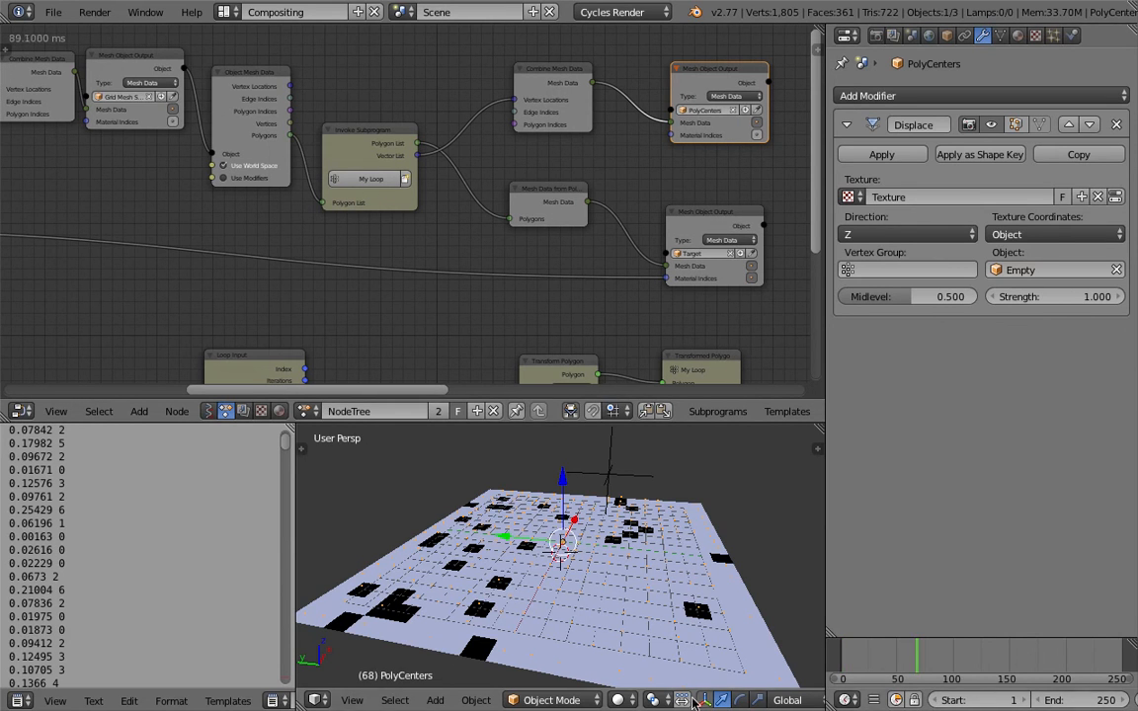
{"action": "left_click", "coordinate": [621, 700]}
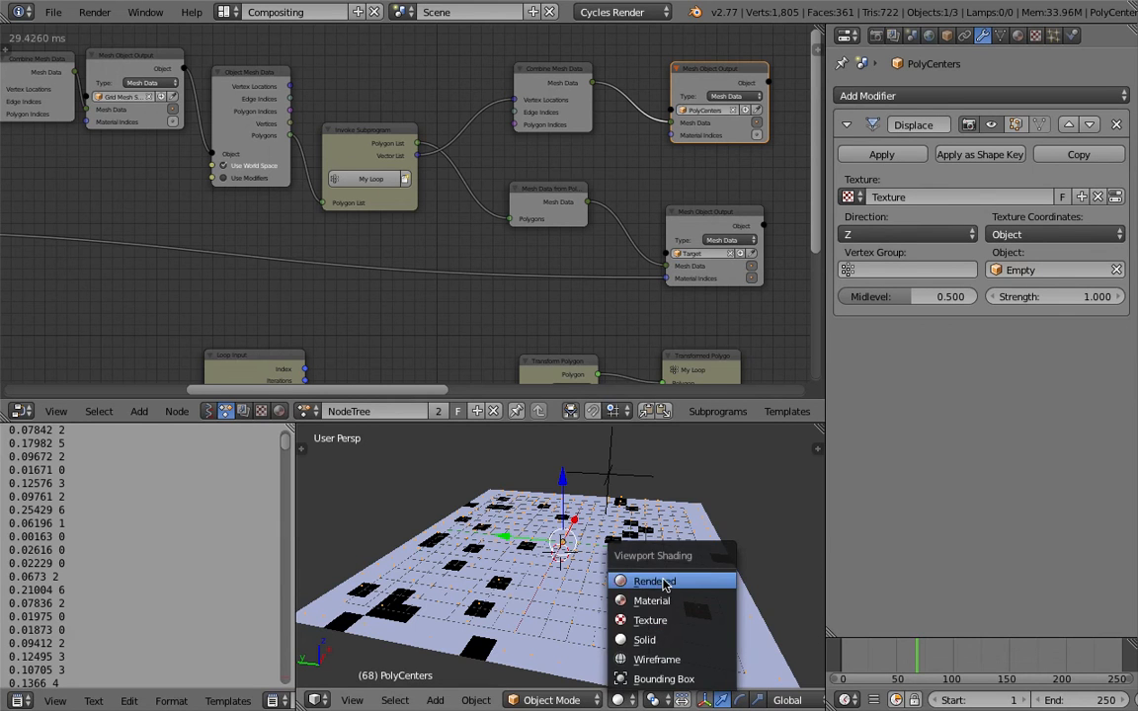
{"action": "left_click", "coordinate": [638, 580]}
{"action": "middle_click_drag", "start_coordinate": [632, 568], "coordinate": [568, 617]}
{"action": "left_click_drag", "start_coordinate": [932, 683], "coordinate": [882, 657]}
{"action": "middle_click_drag", "start_coordinate": [642, 606], "coordinate": [569, 590]}
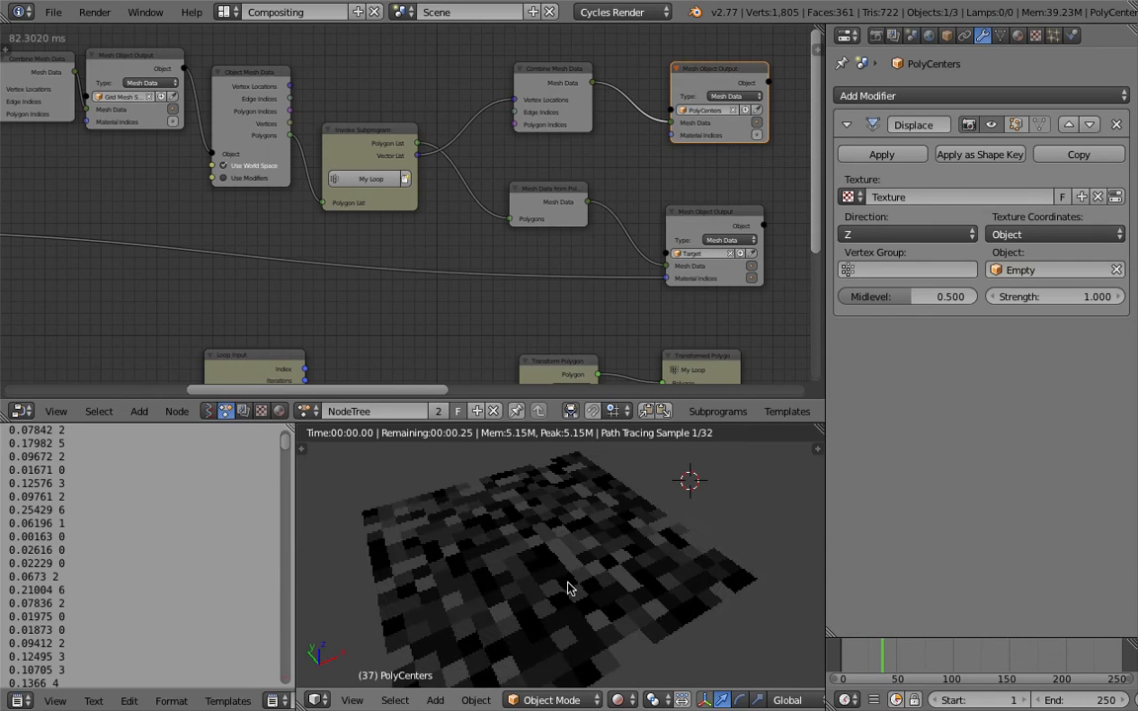
Step: Switch the 3D view to Texture shading, show its properties sidebar and collapse the Shading settings
{"action": "left_click", "coordinate": [619, 700]}
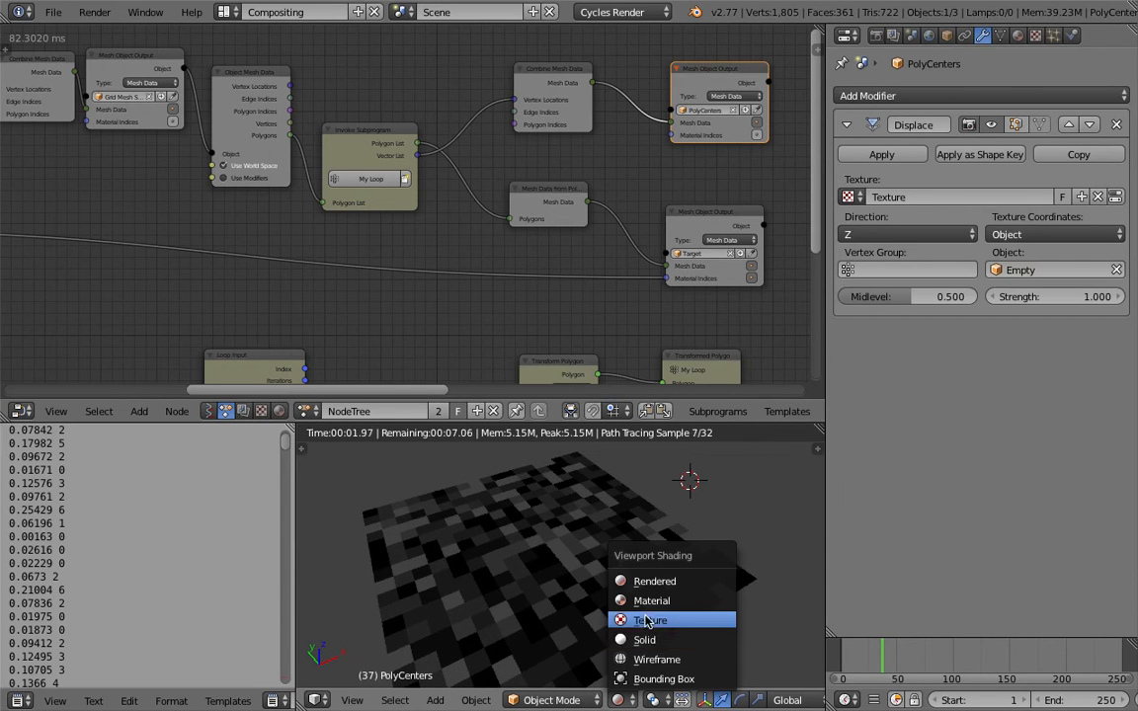
{"action": "left_click", "coordinate": [640, 620]}
{"action": "left_click", "coordinate": [818, 450]}
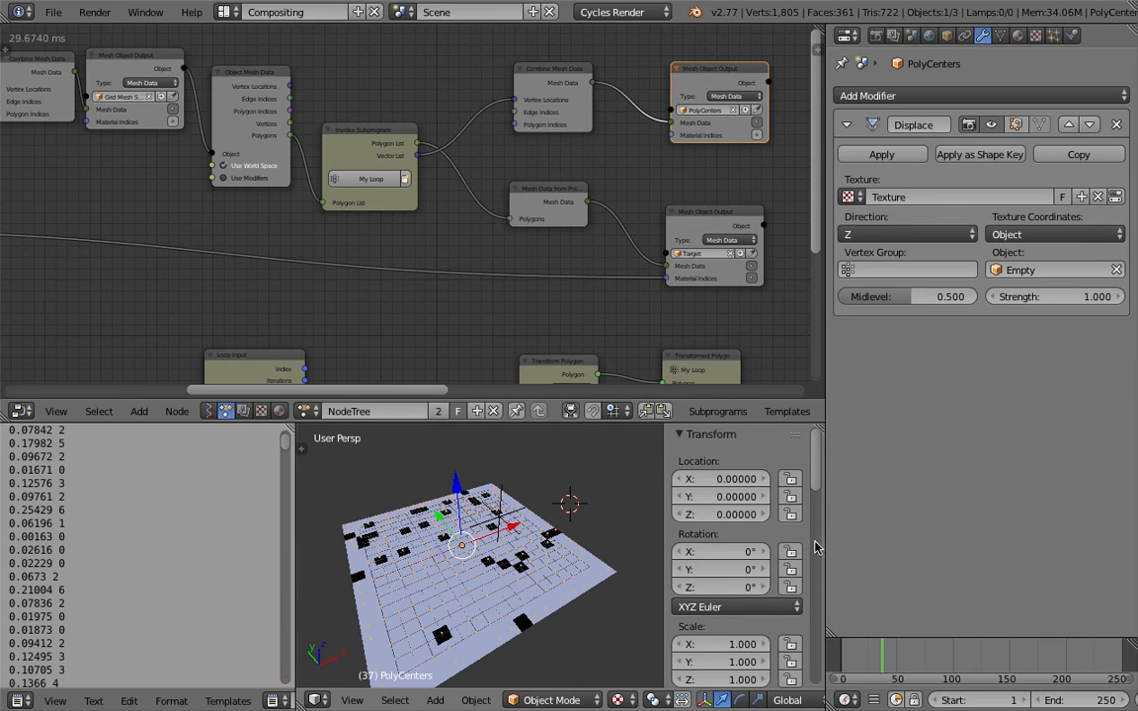
{"action": "scroll", "coordinate": [818, 498], "scroll_direction": "down", "scroll_amount": 5}
{"action": "scroll", "coordinate": [813, 663], "scroll_direction": "down", "scroll_amount": 10}
{"action": "scroll", "coordinate": [715, 586], "scroll_direction": "up", "scroll_amount": 4}
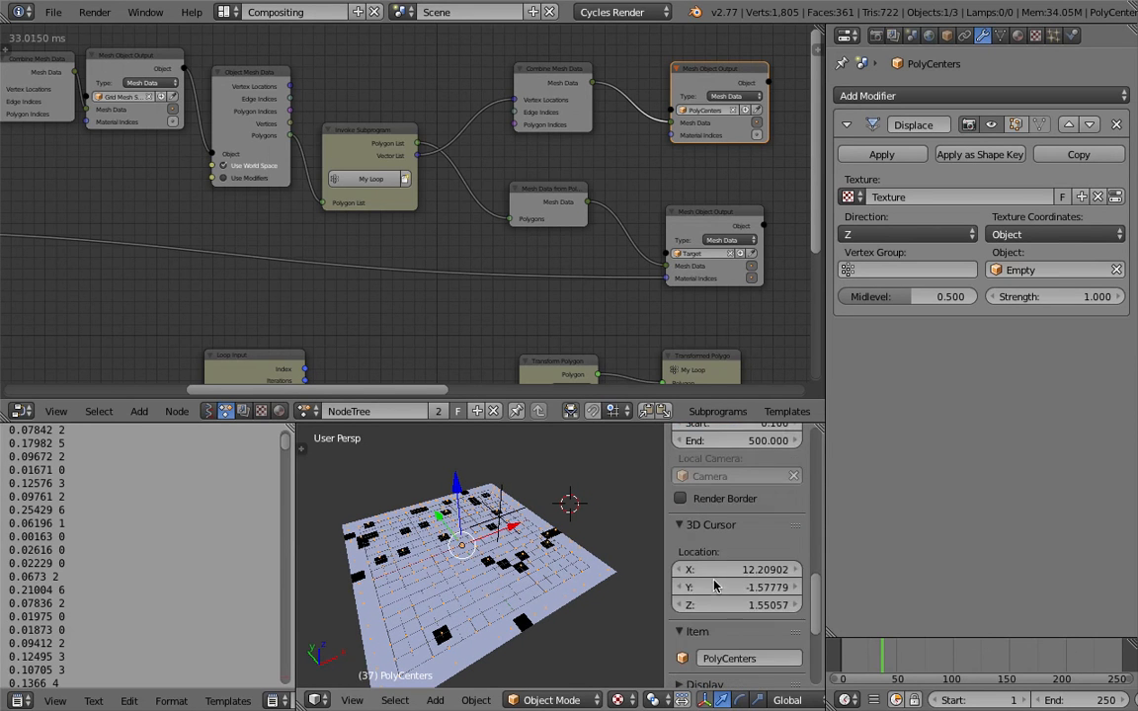
{"action": "scroll", "coordinate": [818, 652], "scroll_direction": "down", "scroll_amount": 2}
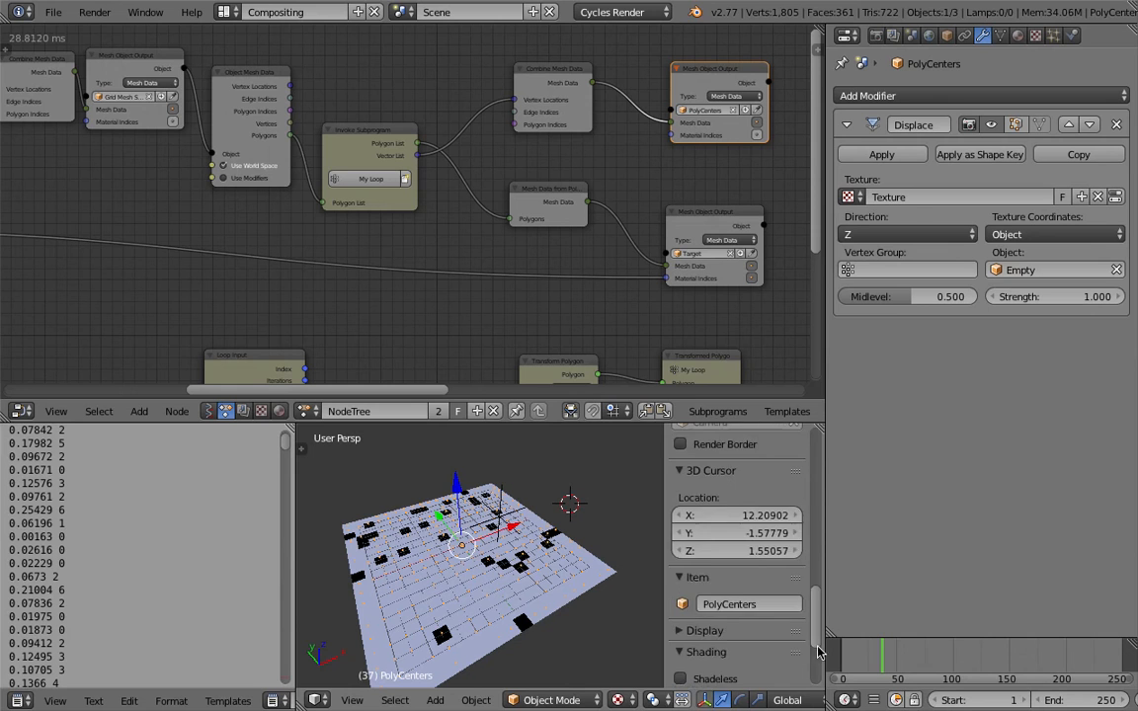
{"action": "left_click_drag", "start_coordinate": [818, 653], "coordinate": [818, 672]}
{"action": "left_click", "coordinate": [708, 567]}
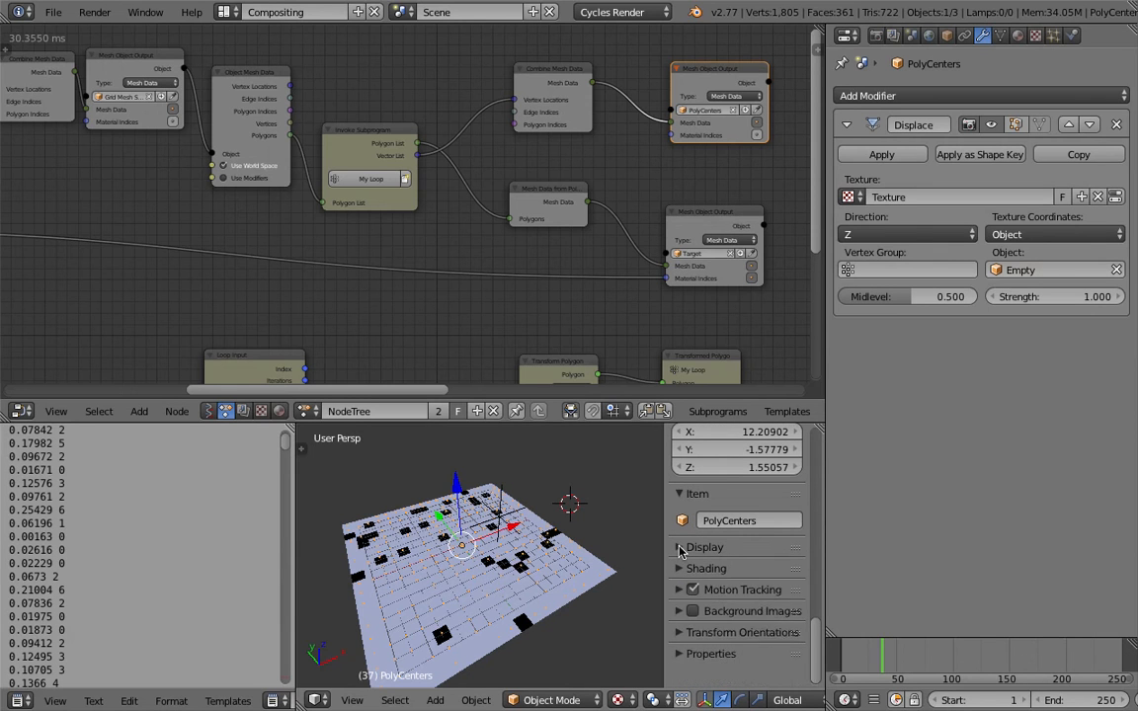
Step: Expand the 3D view's Display and Shading settings and try Only Render and Shadeless, switching each back off
{"action": "left_click", "coordinate": [679, 549]}
{"action": "left_click", "coordinate": [680, 574]}
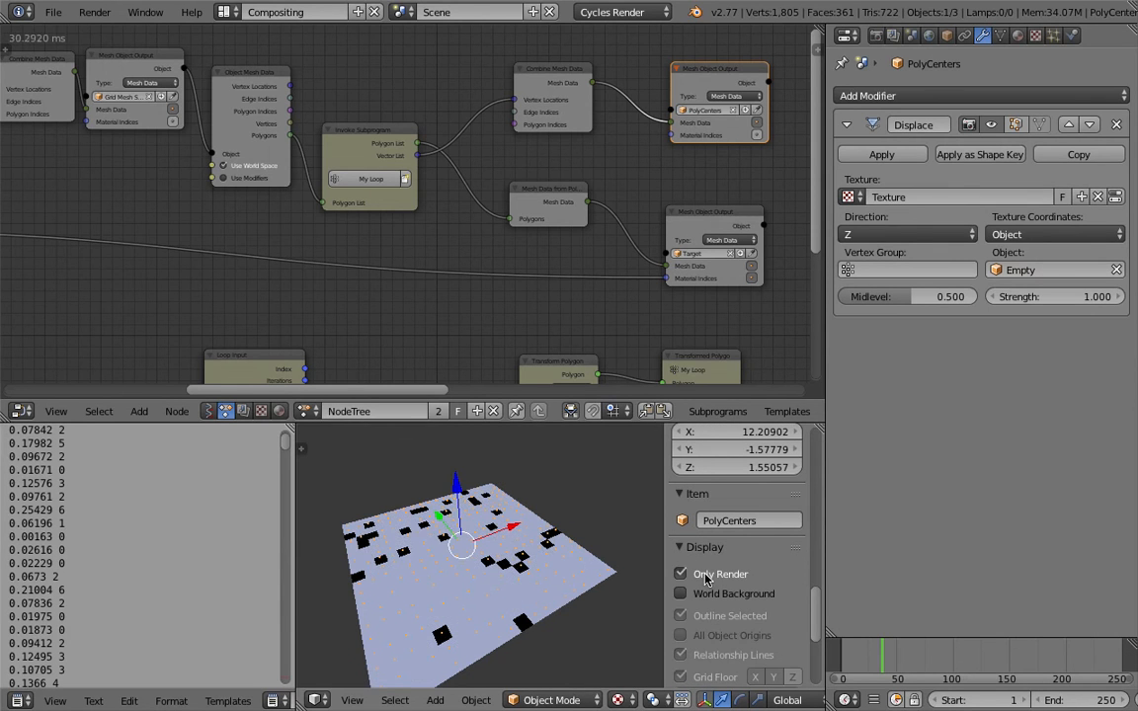
{"action": "left_click", "coordinate": [705, 576]}
{"action": "scroll", "coordinate": [736, 592], "scroll_direction": "down", "scroll_amount": 4}
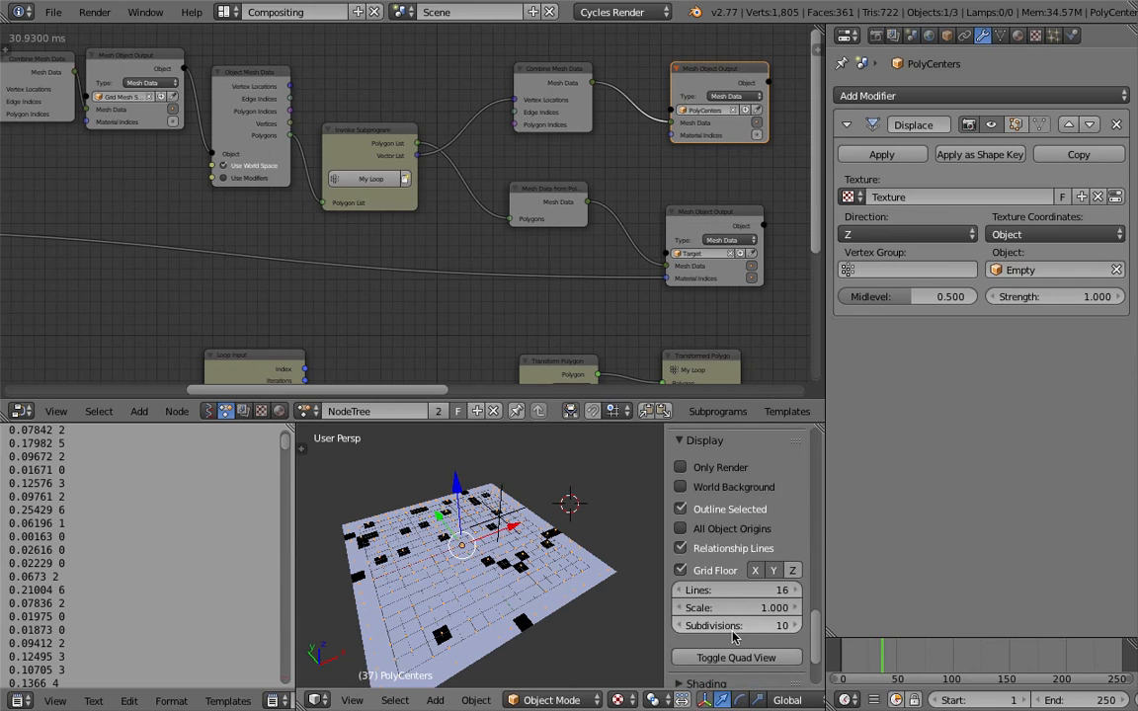
{"action": "scroll", "coordinate": [734, 637], "scroll_direction": "down", "scroll_amount": 3}
{"action": "left_click", "coordinate": [685, 593]}
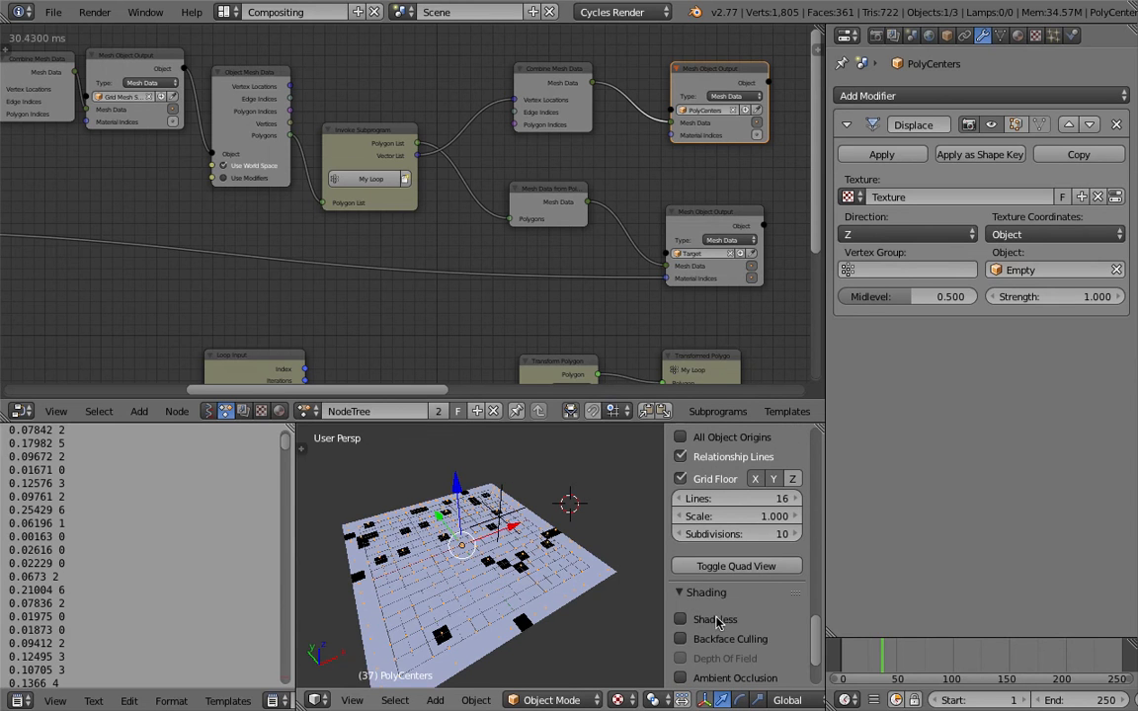
{"action": "left_click", "coordinate": [718, 621]}
{"action": "left_click", "coordinate": [718, 620]}
Step: Collapse the Transform, Grease Pencil and View settings in the 3D view's properties sidebar
{"action": "mouse_move", "coordinate": [816, 652]}
{"action": "left_mouse_down"}
{"action": "mouse_move", "coordinate": [820, 687]}
{"action": "mouse_move", "coordinate": [823, 454]}
{"action": "left_mouse_up"}
{"action": "left_click", "coordinate": [683, 437]}
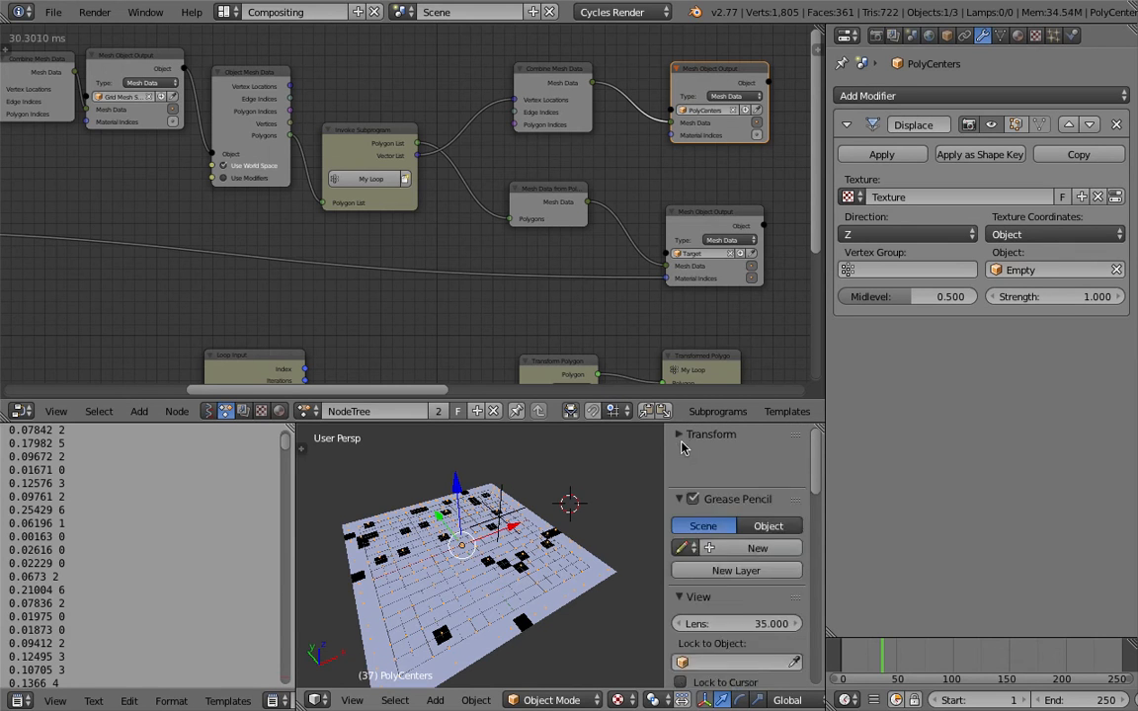
{"action": "left_click", "coordinate": [679, 456]}
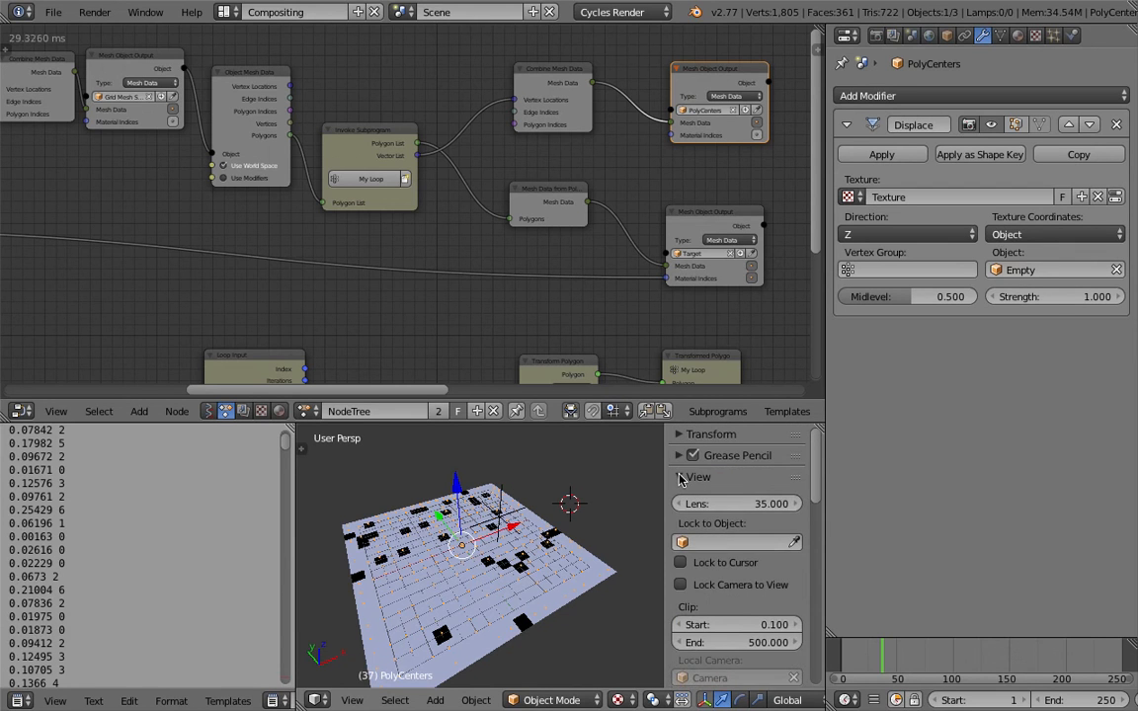
{"action": "left_click", "coordinate": [680, 478]}
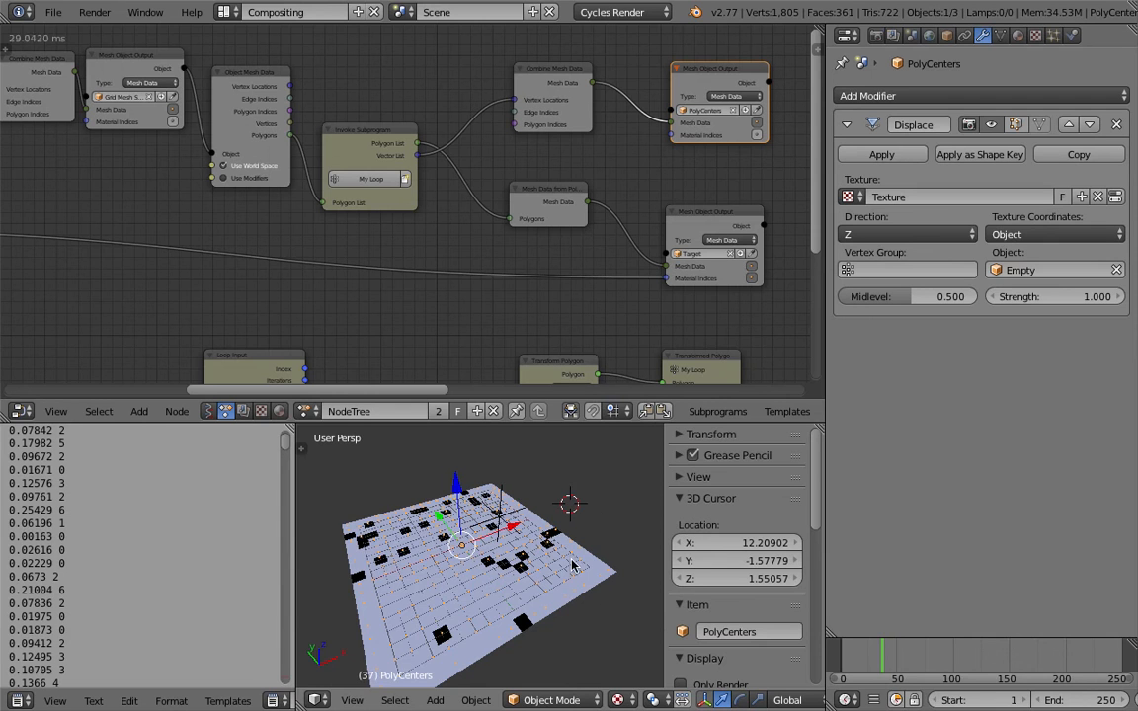
Step: Switch the 3D view to Material shading and move the timeline to frame 66 while inspecting the grid
{"action": "scroll", "coordinate": [691, 593], "scroll_direction": "down", "scroll_amount": 7}
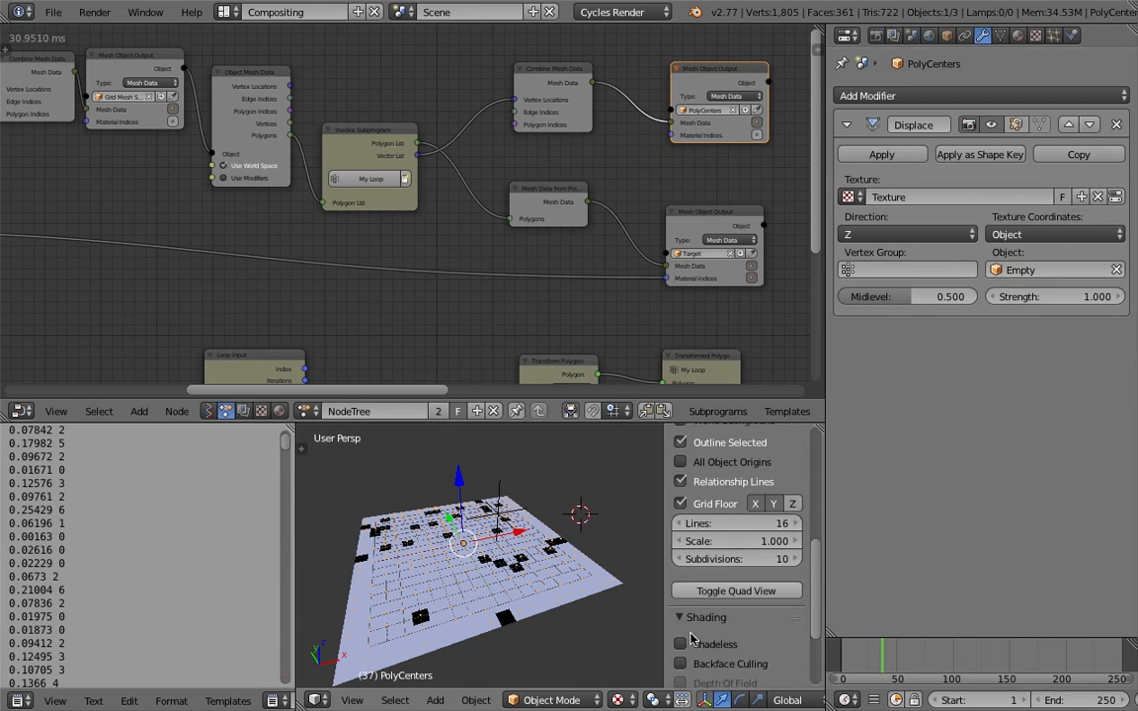
{"action": "scroll", "coordinate": [691, 640], "scroll_direction": "down", "scroll_amount": 3}
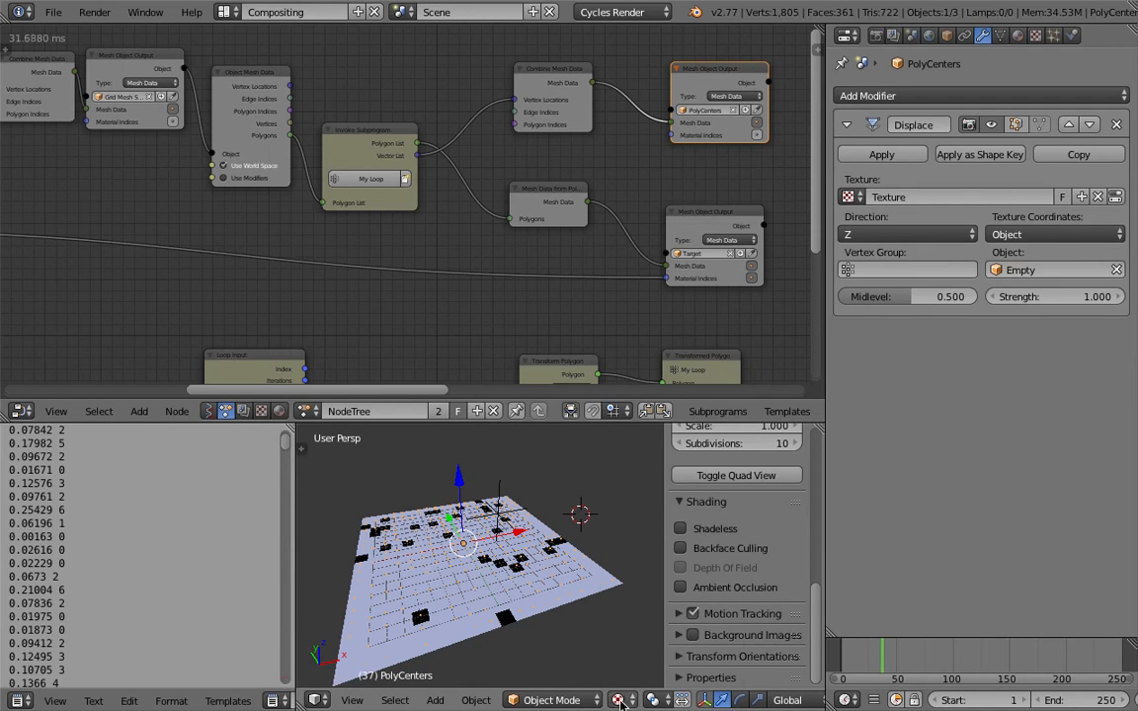
{"action": "left_click", "coordinate": [619, 700]}
{"action": "left_click", "coordinate": [640, 606]}
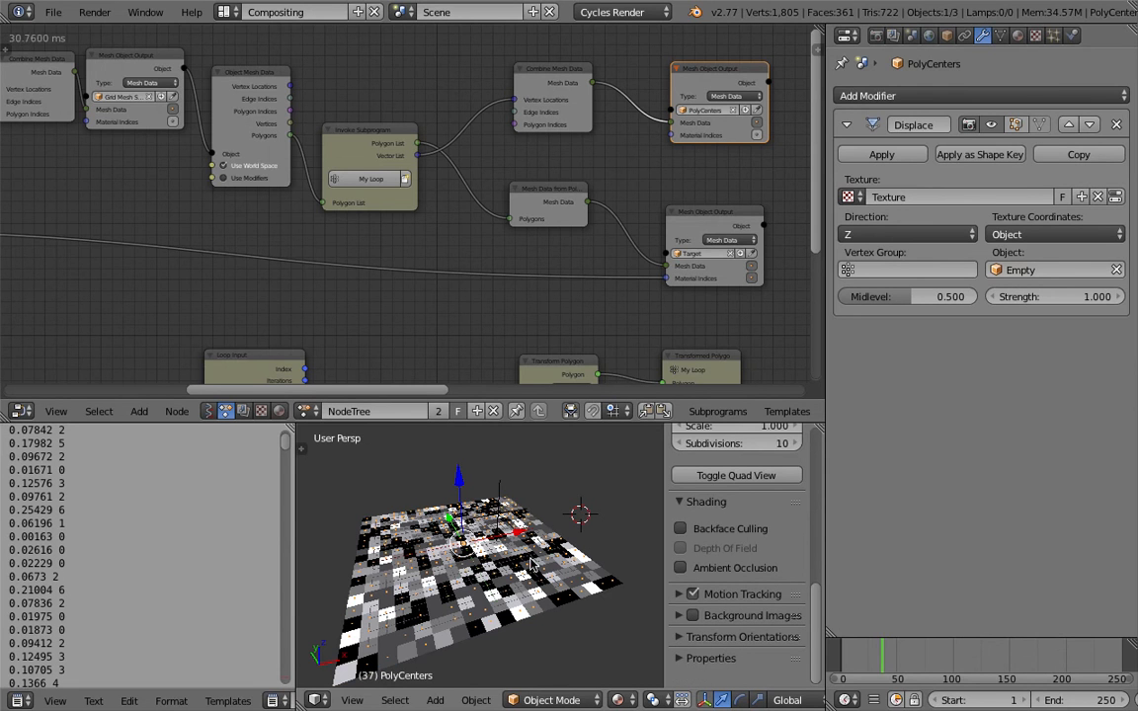
{"action": "middle_click_drag", "start_coordinate": [481, 508], "coordinate": [520, 581]}
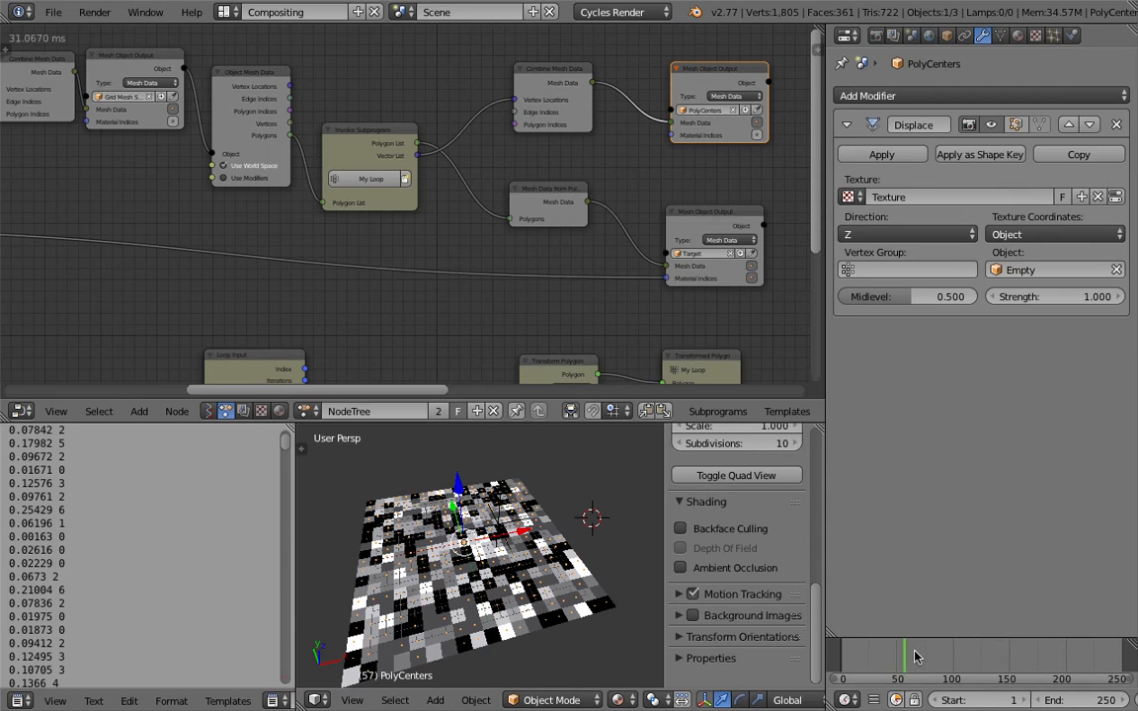
{"action": "middle_click_drag", "start_coordinate": [476, 529], "coordinate": [499, 521]}
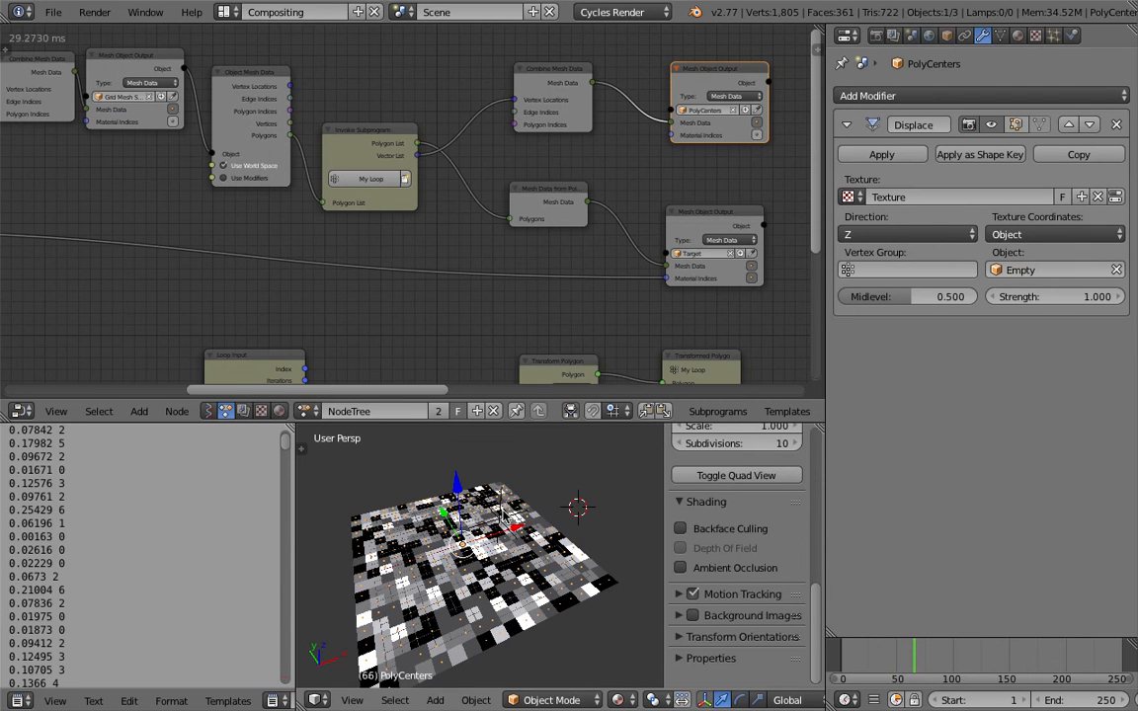
Step: Move the Empty to about X 1.25, Y -0.71, Z 4.62 and scale it up to about 14.35
{"action": "right_click", "coordinate": [501, 512]}
{"action": "right_click", "coordinate": [499, 518]}
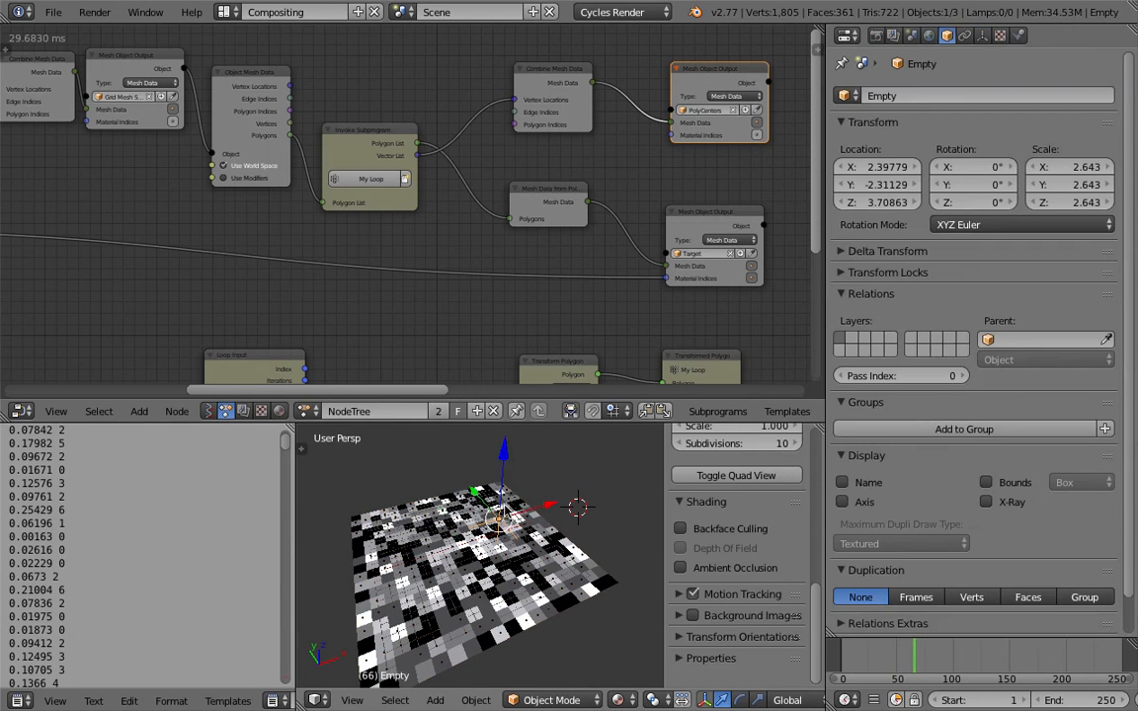
{"action": "key", "text": "g"}
{"action": "left_click", "coordinate": [533, 550]}
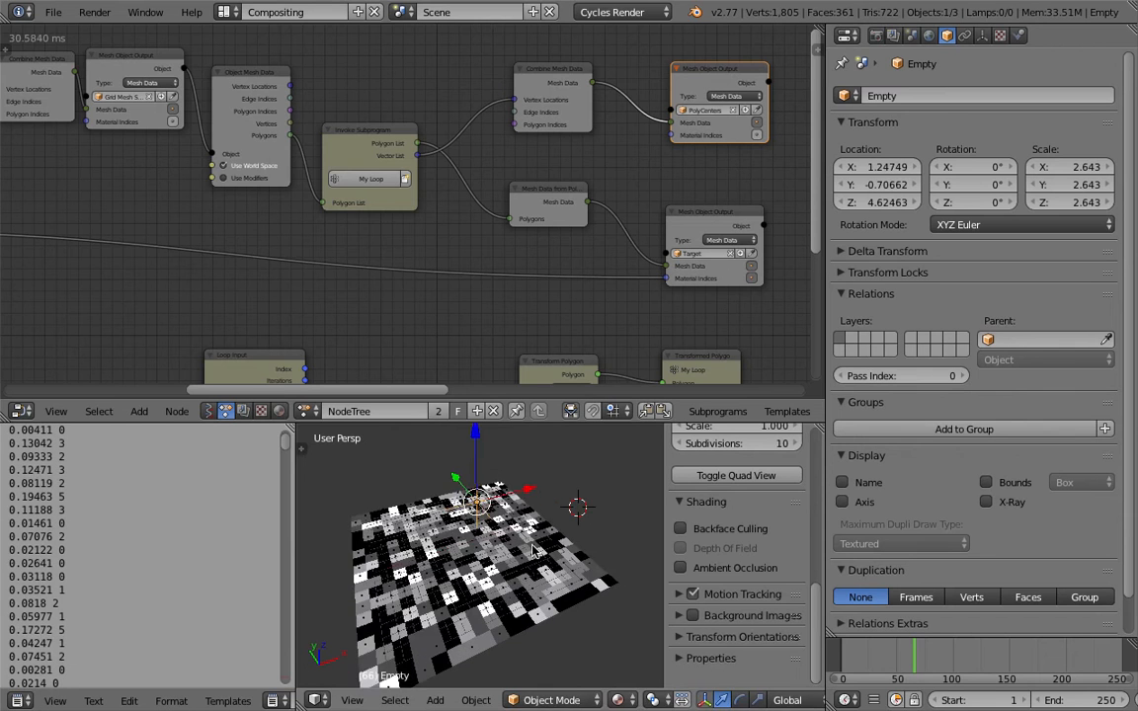
{"action": "key", "text": "s"}
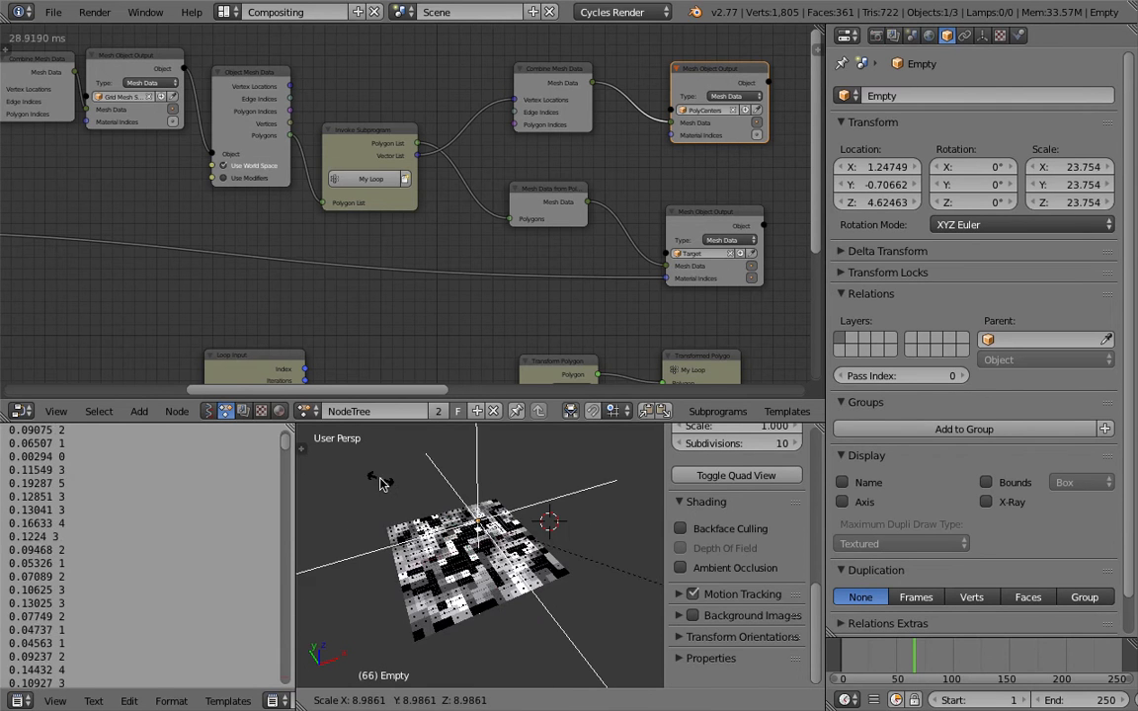
{"action": "left_click", "coordinate": [512, 589]}
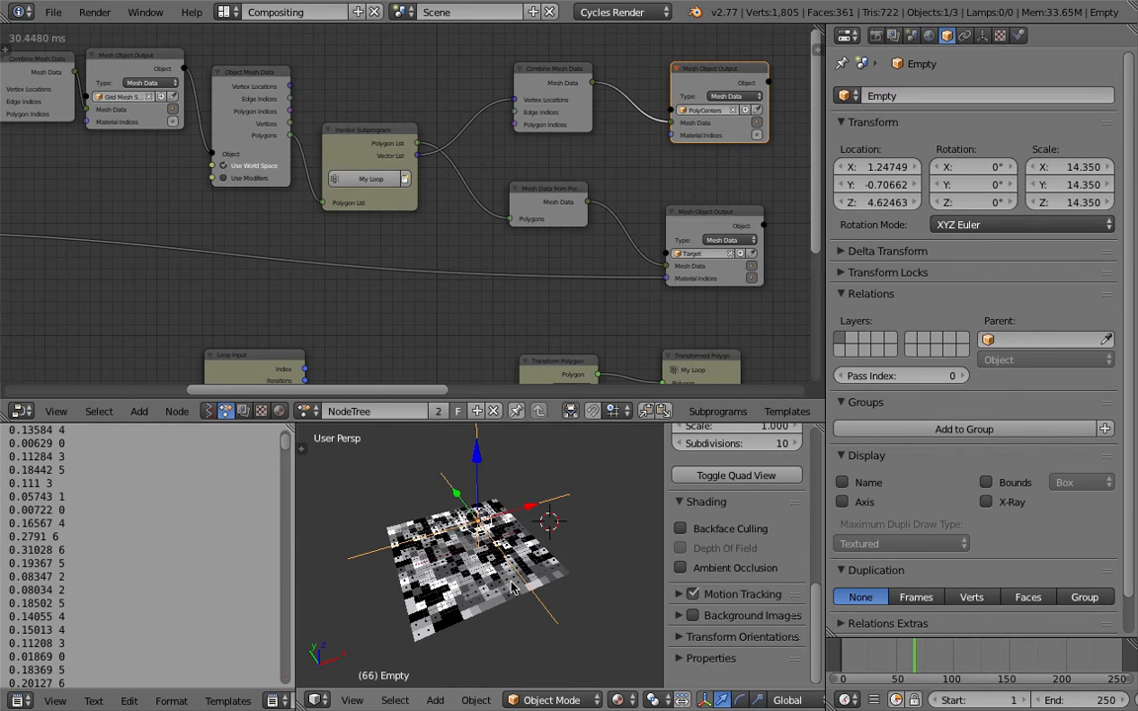
Step: Move the Empty away from the grid to about X 12.19, Y -1.44, Z 8.40 and save the file
{"action": "key", "text": "g"}
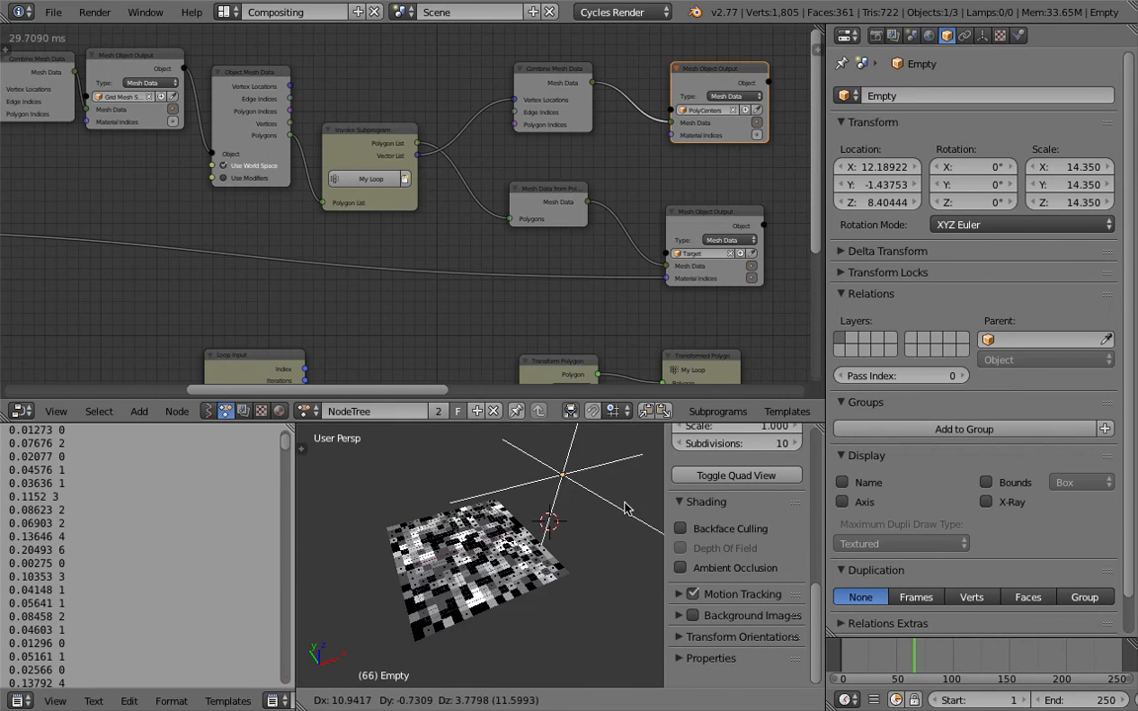
{"action": "left_click", "coordinate": [548, 520]}
{"action": "middle_click_drag", "start_coordinate": [548, 520], "coordinate": [506, 534]}
{"action": "scroll", "coordinate": [581, 521], "scroll_direction": "up", "scroll_amount": 2}
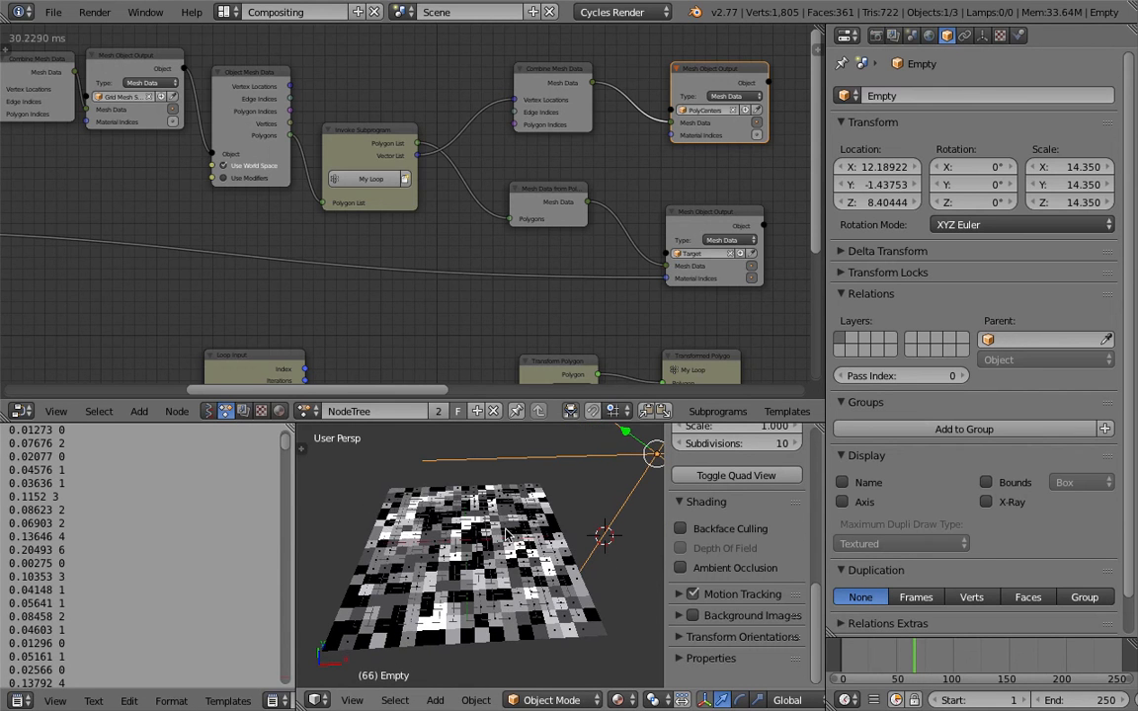
{"action": "key", "text": "ctrl+s"}
{"action": "left_click", "coordinate": [506, 530]}
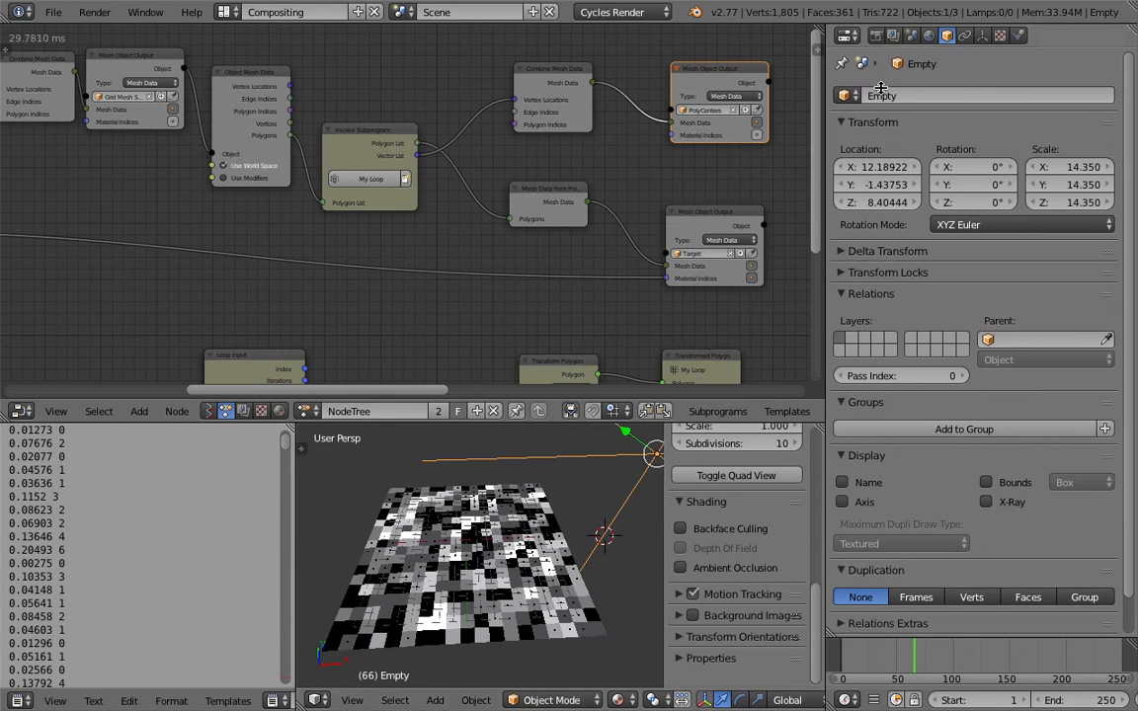
Step: Select PolyCenters and change its Displace texture type to Image or Movie
{"action": "right_click", "coordinate": [472, 571]}
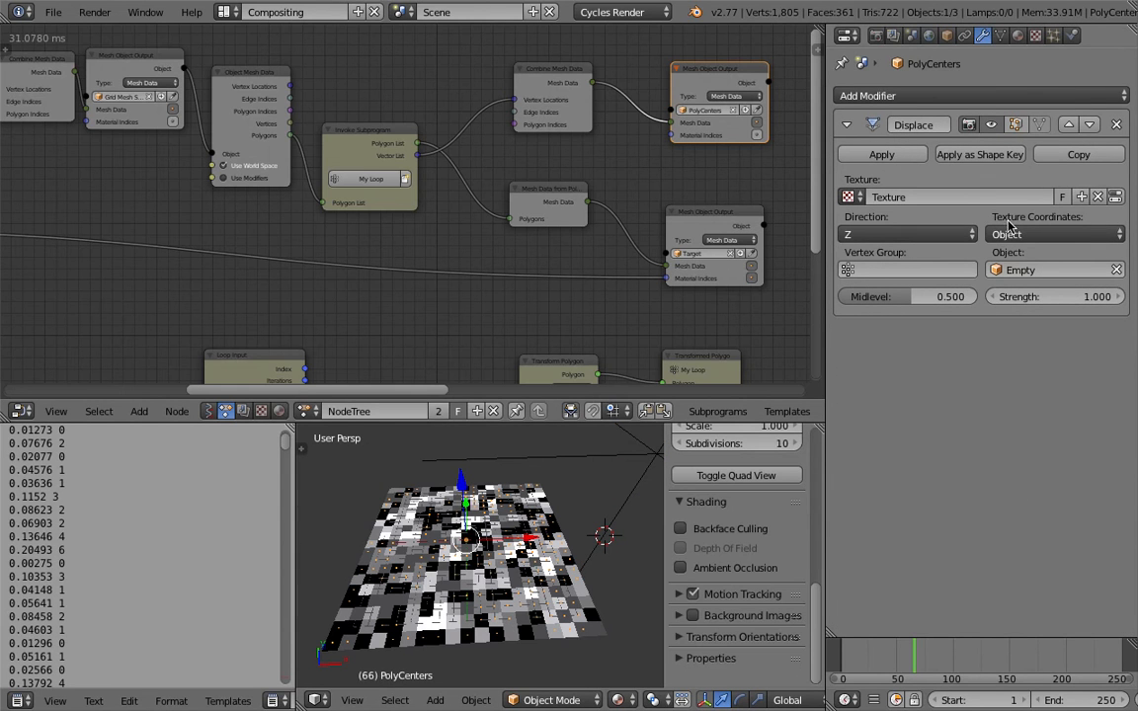
{"action": "left_click", "coordinate": [1035, 36]}
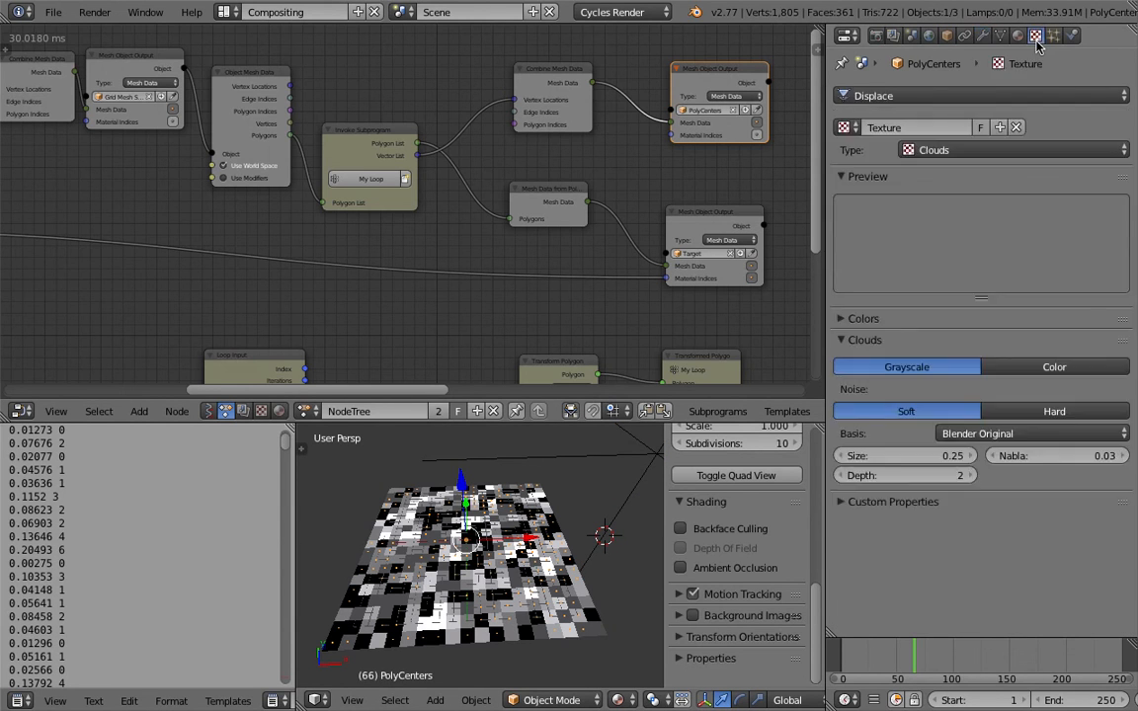
{"action": "left_click", "coordinate": [992, 155]}
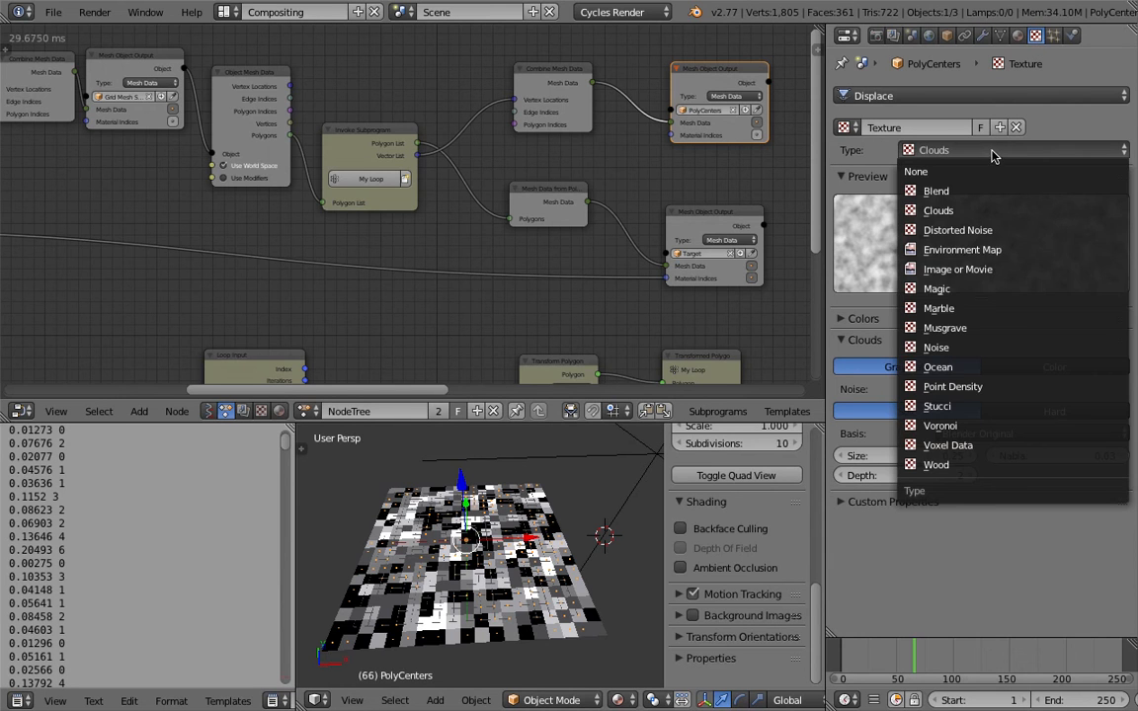
{"action": "left_click", "coordinate": [962, 273]}
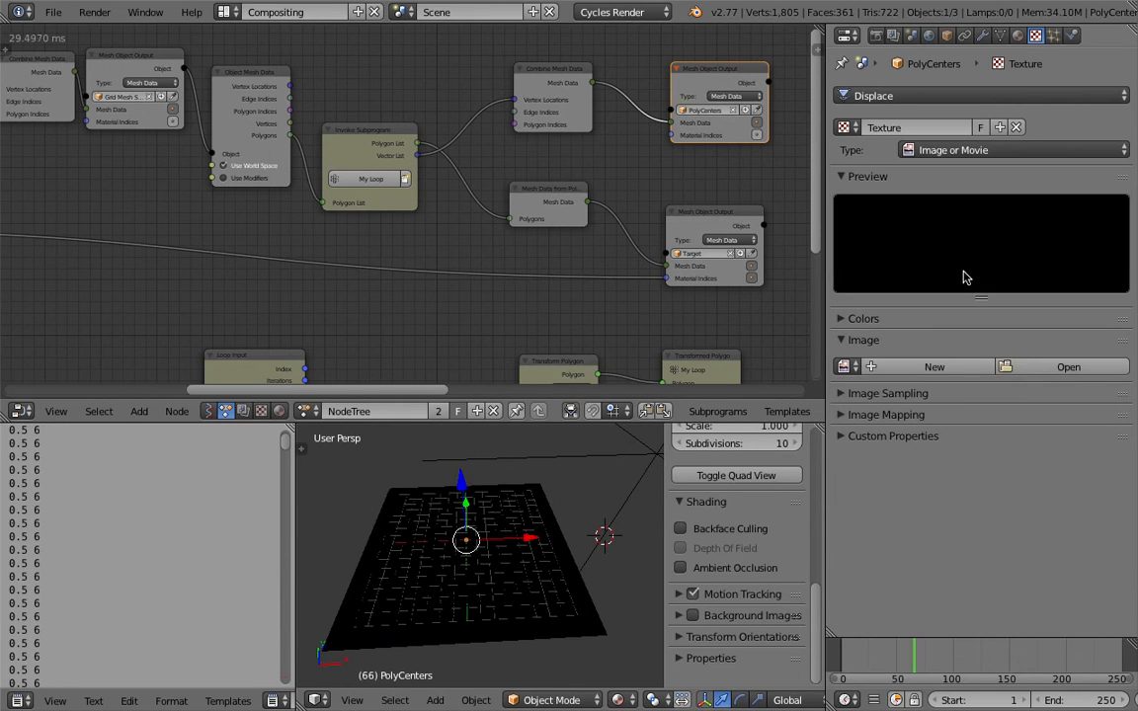
Step: Load 0012.png from the Desktop's suzanne_matrix_cam_360 folder as the texture image, and select the Empty
{"action": "left_click", "coordinate": [1055, 368]}
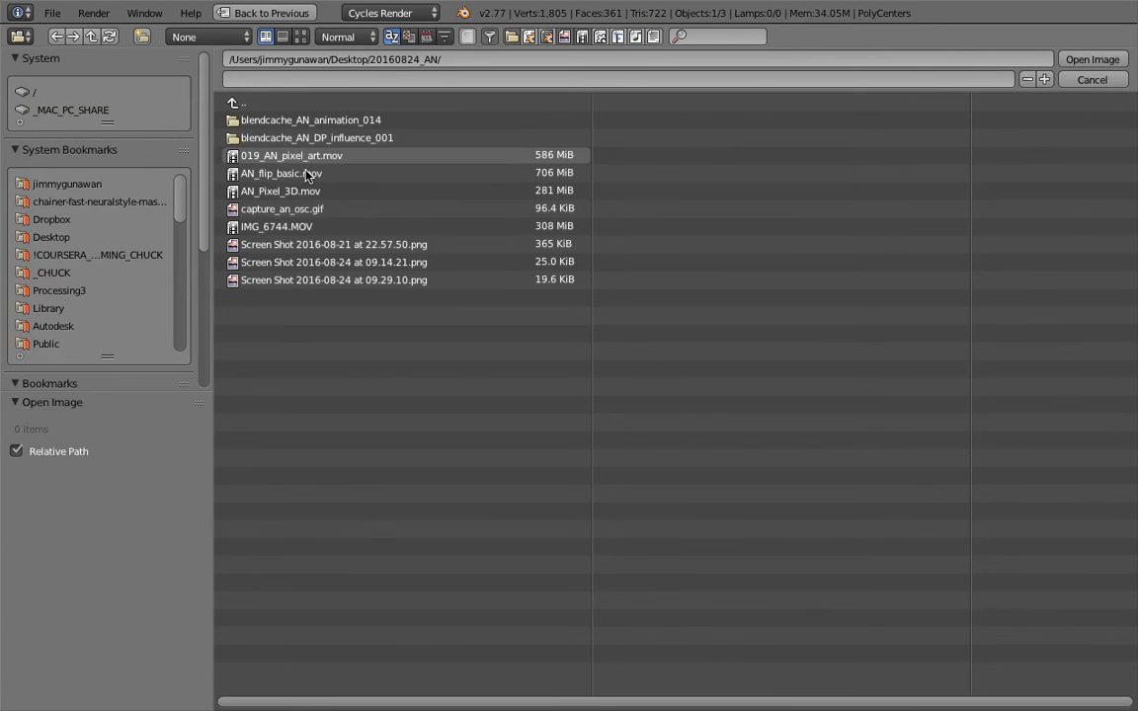
{"action": "left_click", "coordinate": [51, 238]}
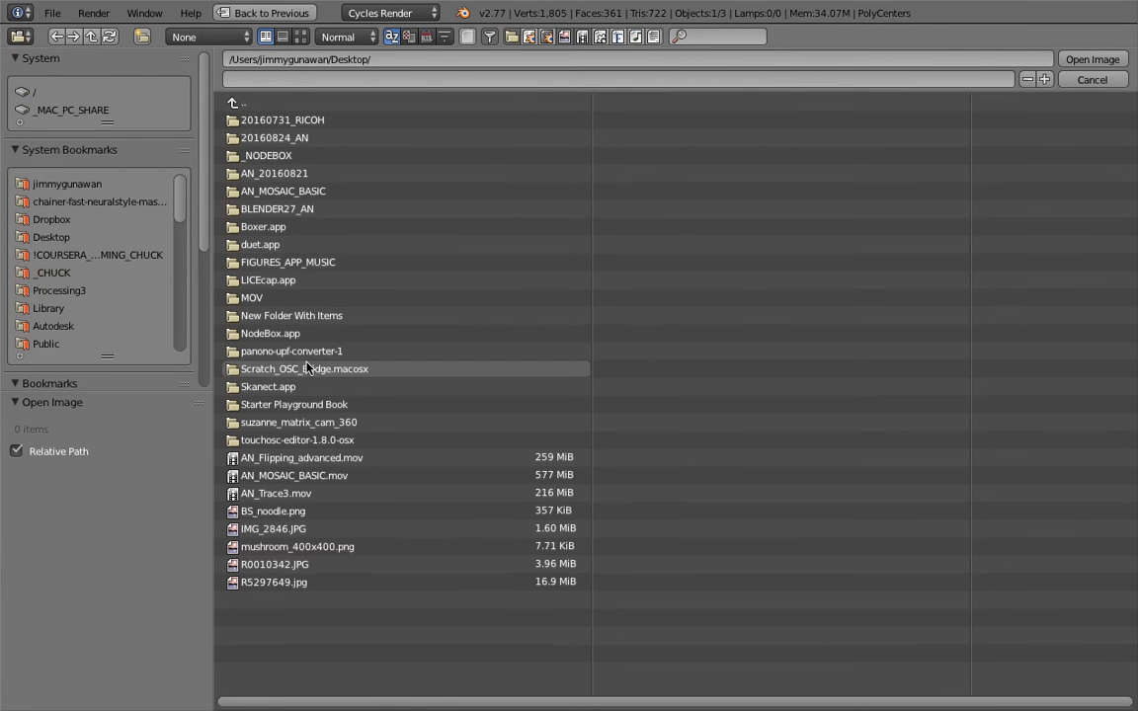
{"action": "left_click", "coordinate": [347, 427]}
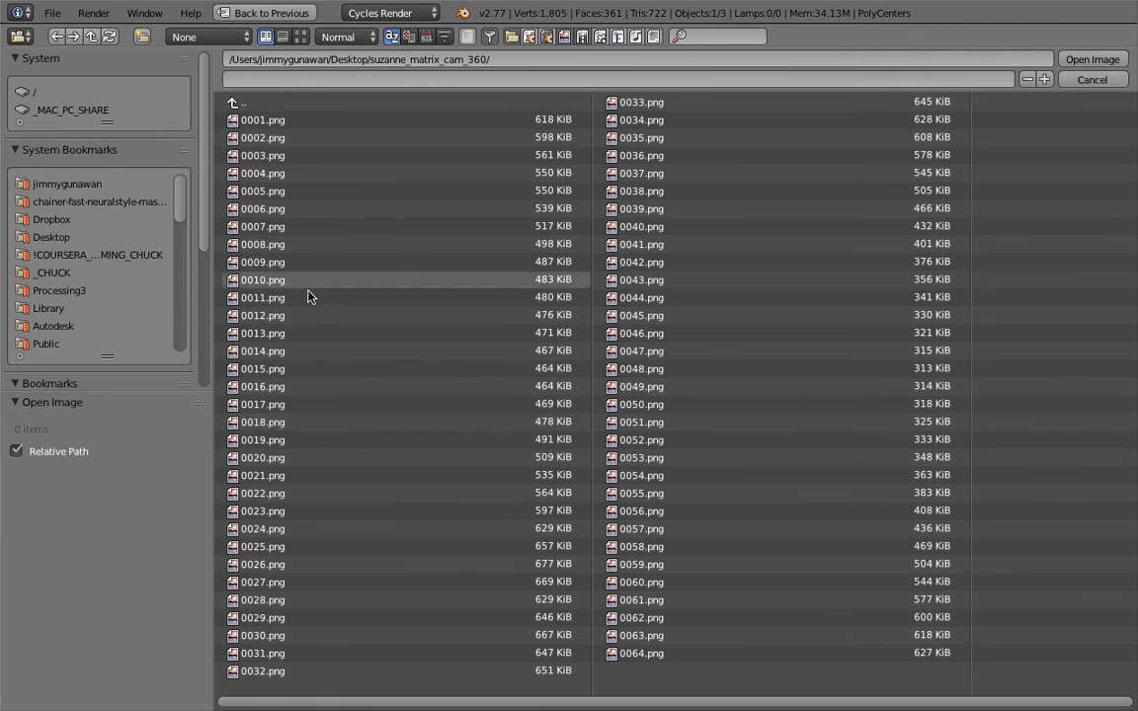
{"action": "left_click", "coordinate": [296, 315]}
{"action": "double_click", "coordinate": [296, 315]}
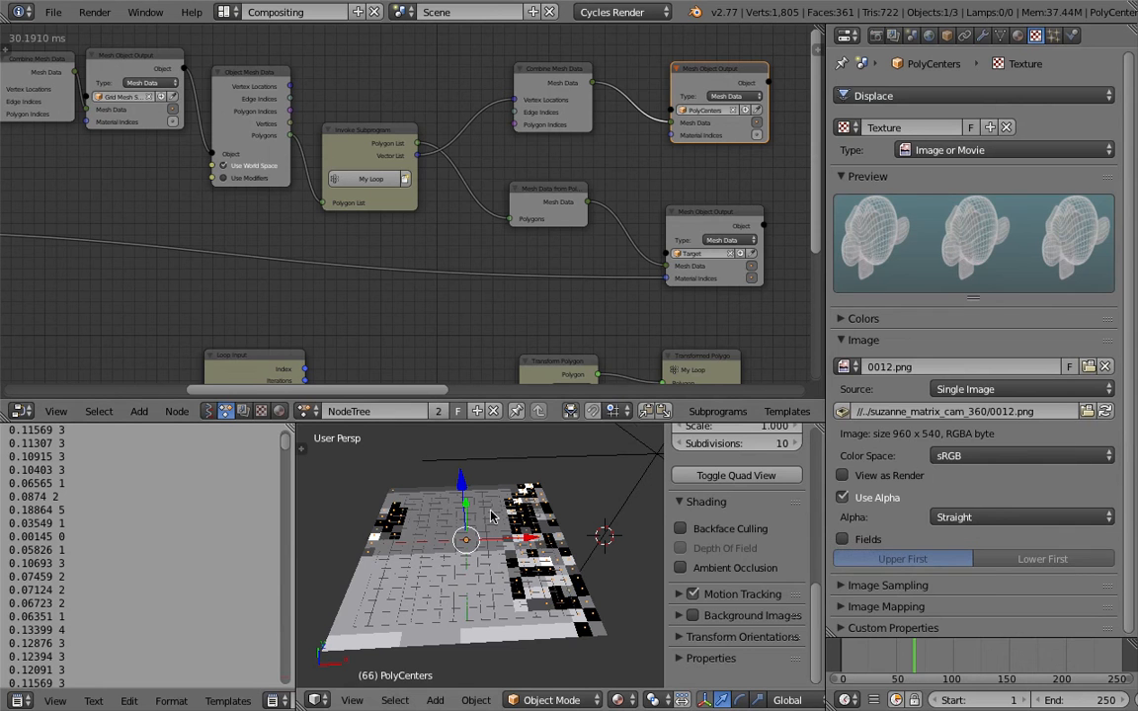
{"action": "right_click", "coordinate": [590, 508]}
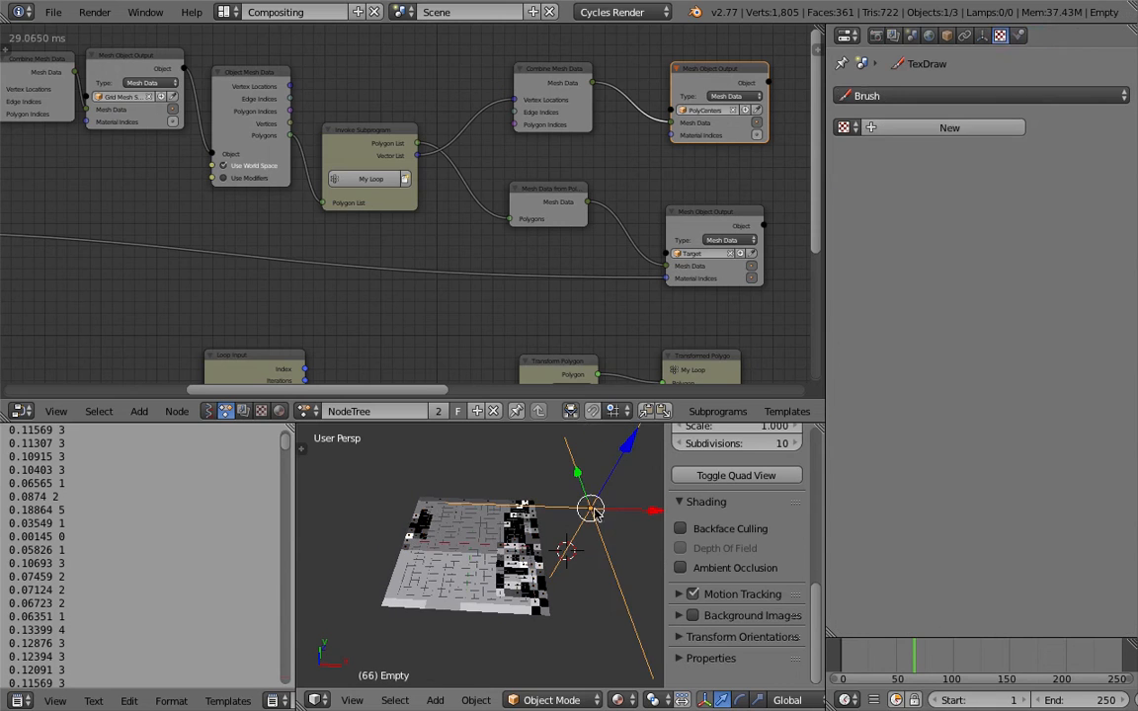
Step: Move the Empty about 9.2 units along negative X over the grid and scale it down in two passes
{"action": "key", "text": "g"}
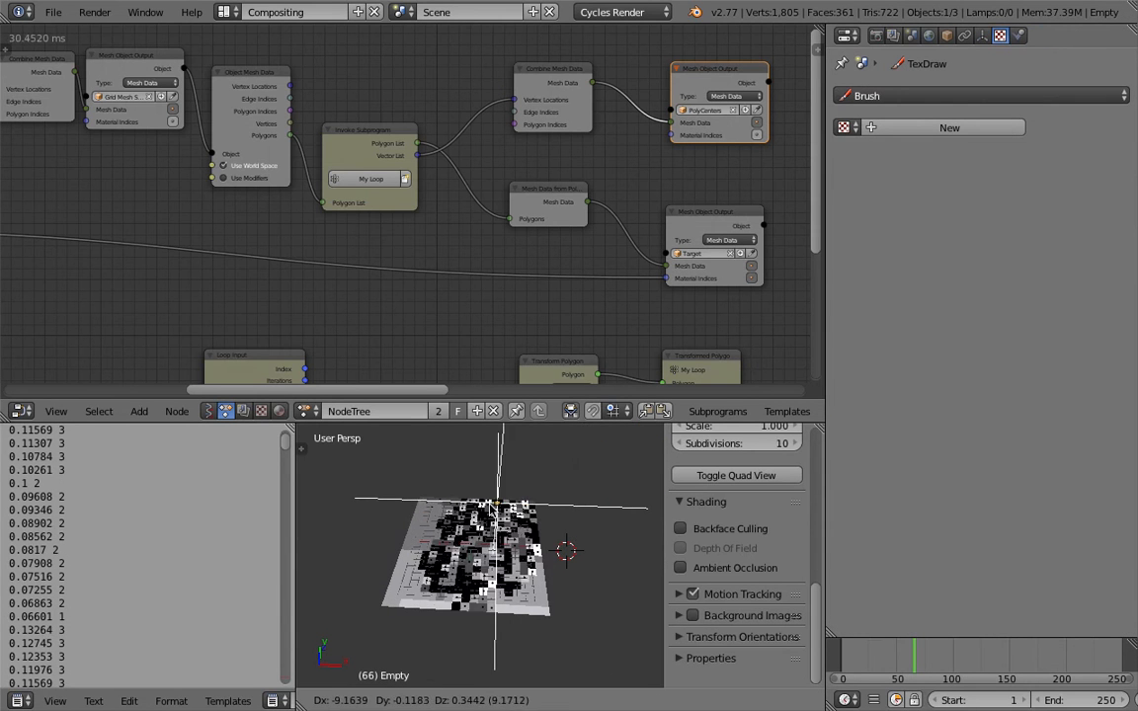
{"action": "left_click", "coordinate": [508, 510]}
{"action": "key", "text": "s"}
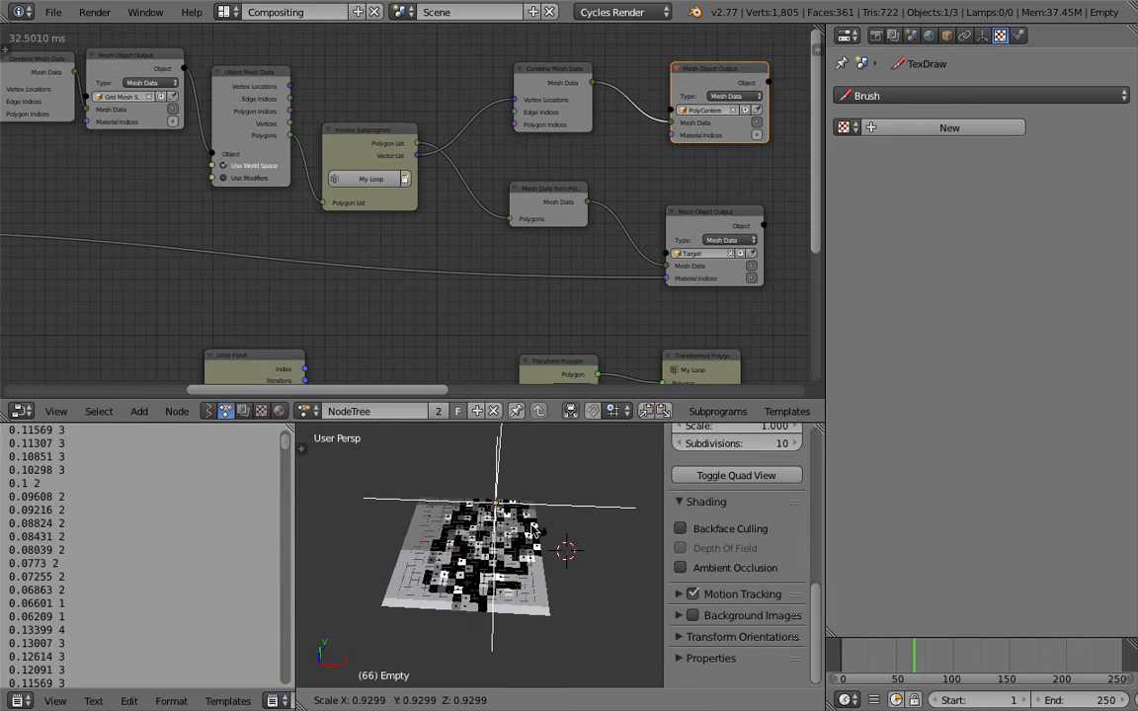
{"action": "left_click", "coordinate": [570, 555]}
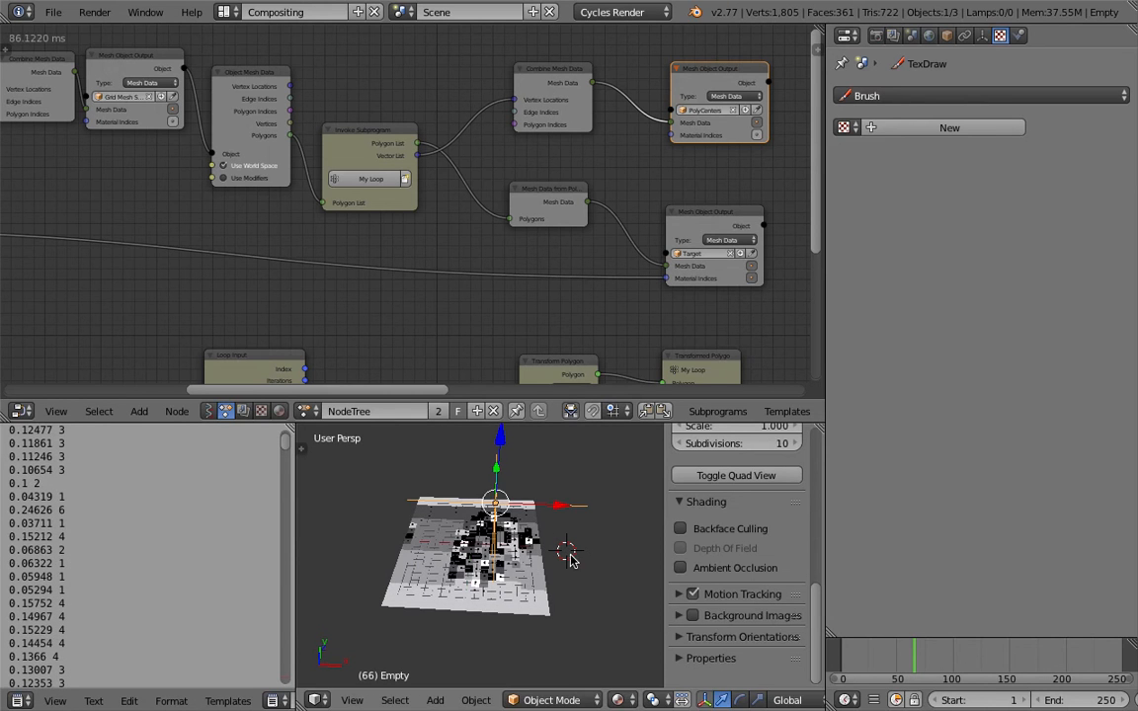
{"action": "key", "text": "s"}
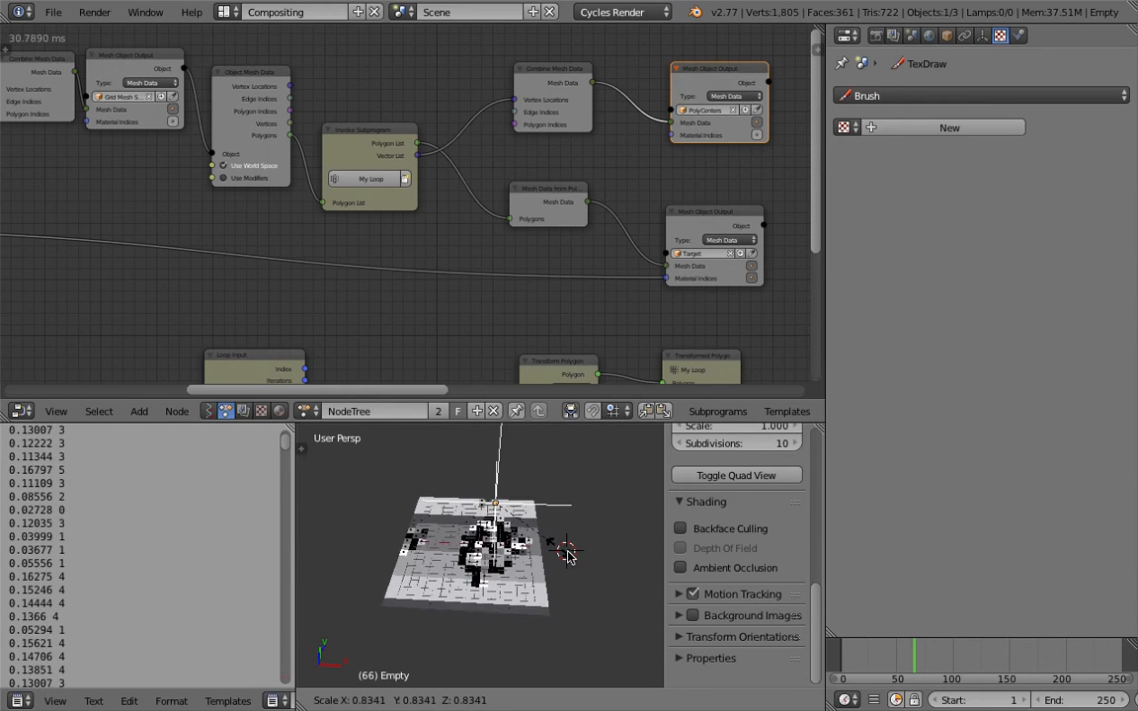
{"action": "left_click", "coordinate": [568, 553]}
Step: Shift the Empty about 2.5 units further along negative X to centre the image pattern on the grid
{"action": "key", "text": "g"}
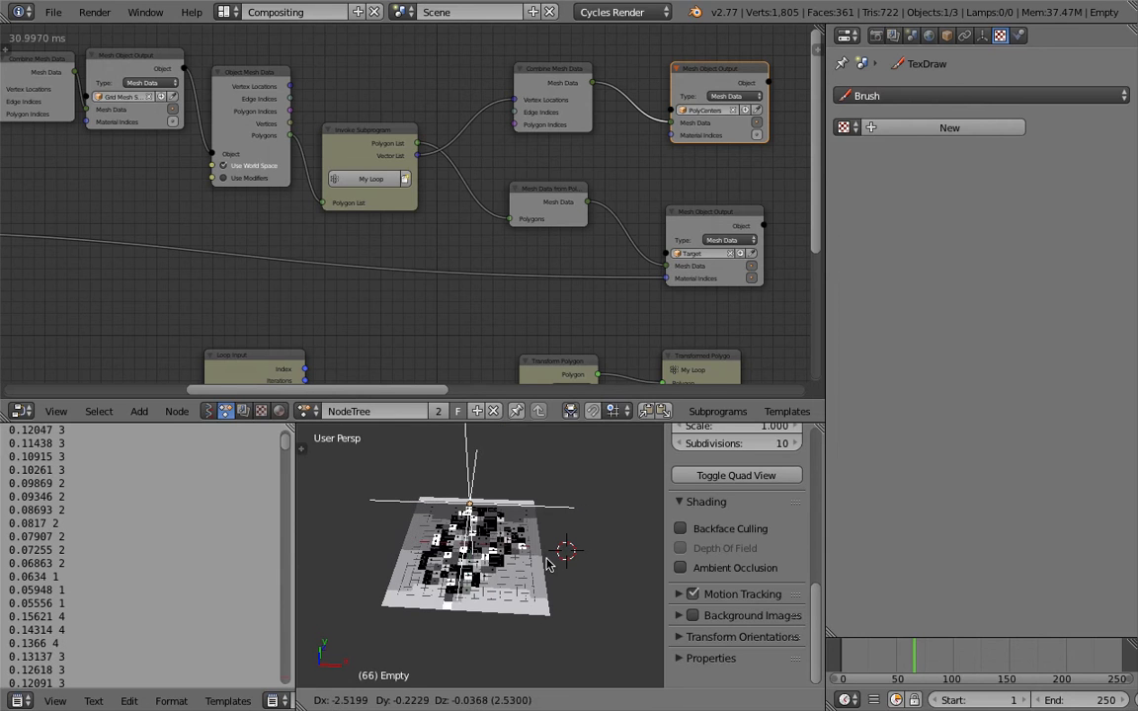
{"action": "left_click", "coordinate": [550, 564]}
{"action": "middle_click_drag", "start_coordinate": [550, 564], "coordinate": [571, 592]}
{"action": "scroll", "coordinate": [541, 586], "scroll_direction": "up", "scroll_amount": 3}
{"action": "middle_click_drag", "start_coordinate": [511, 549], "coordinate": [610, 551]}
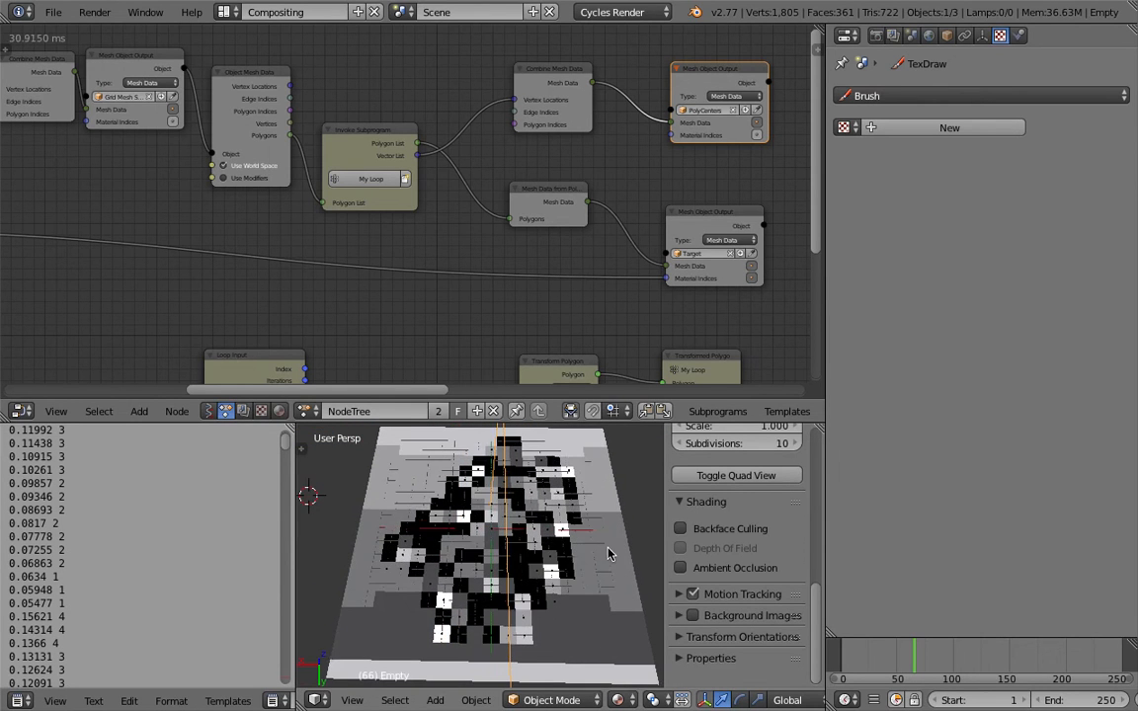
Step: Select the Target grid and show its material list
{"action": "right_click", "coordinate": [609, 551]}
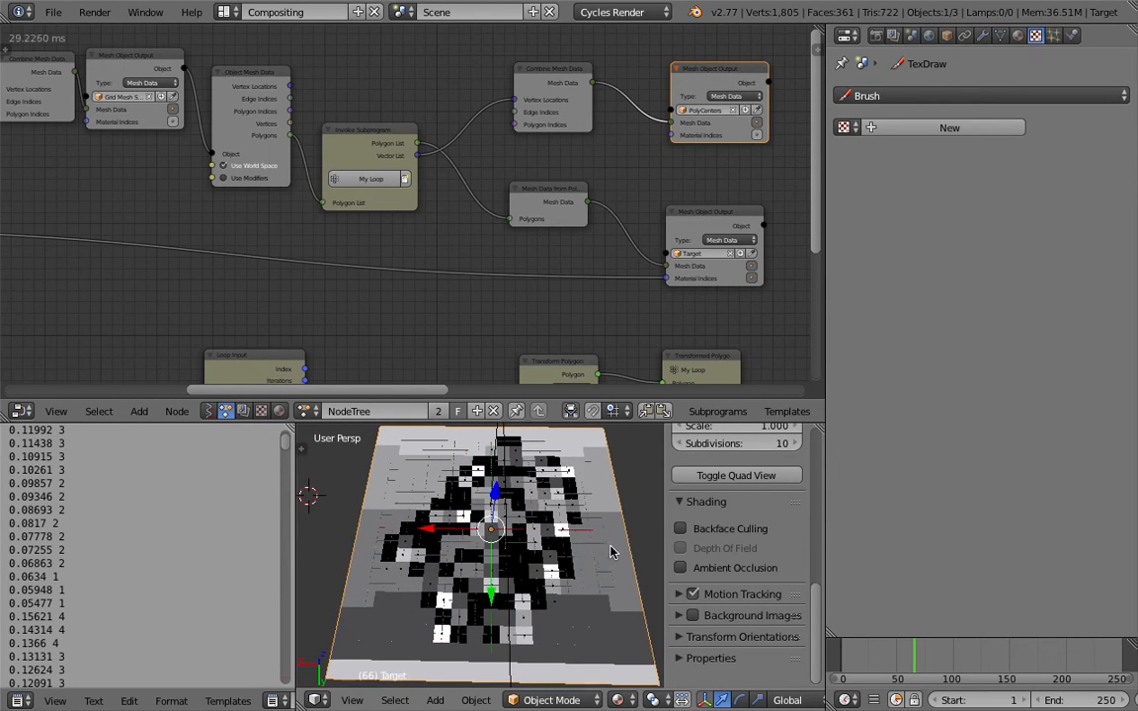
{"action": "left_click", "coordinate": [1020, 36]}
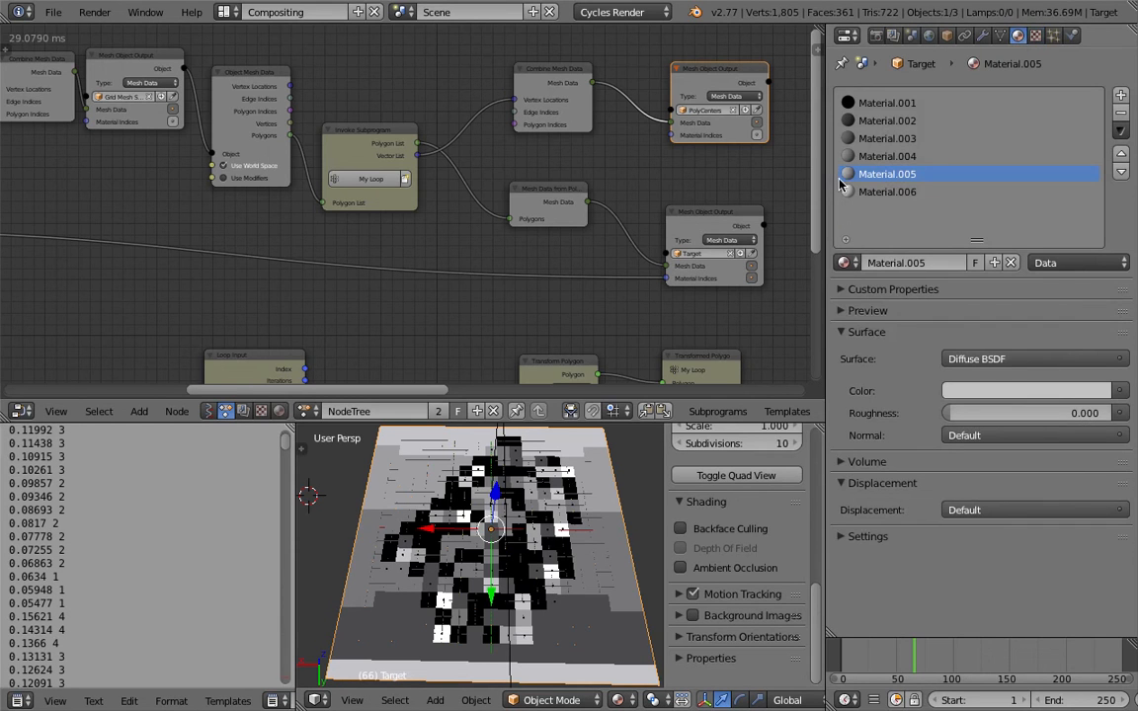
{"action": "right_click", "coordinate": [511, 511]}
{"action": "right_click", "coordinate": [526, 515]}
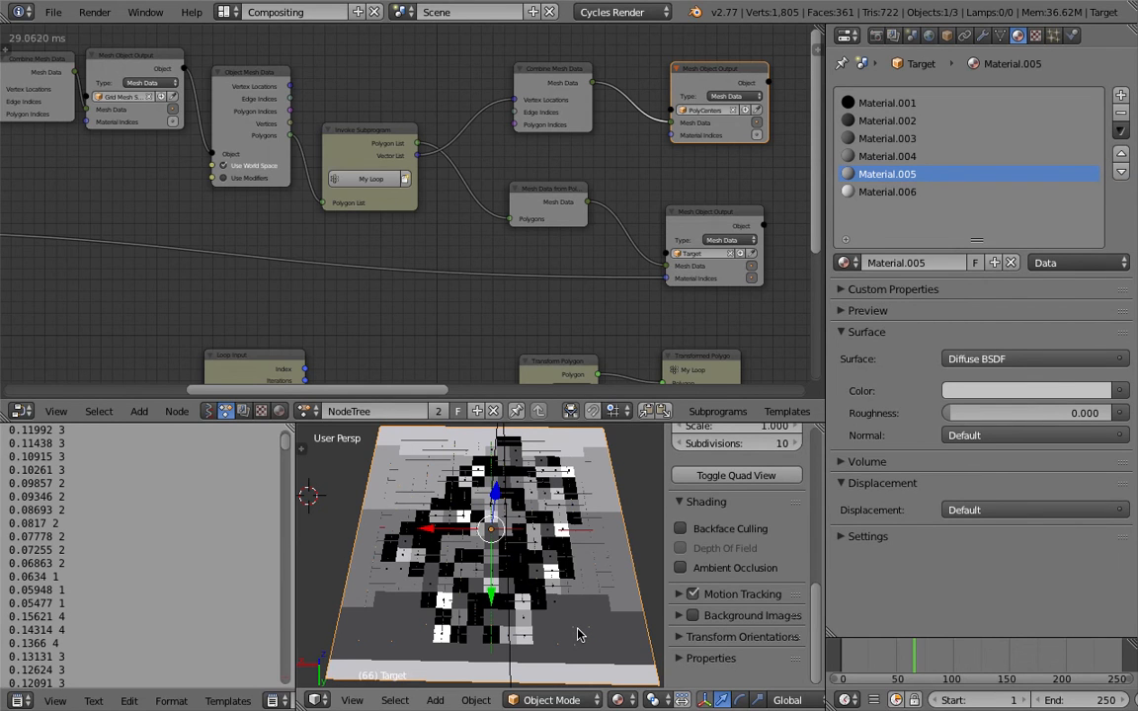
{"action": "middle_click_drag", "start_coordinate": [583, 593], "coordinate": [593, 553]}
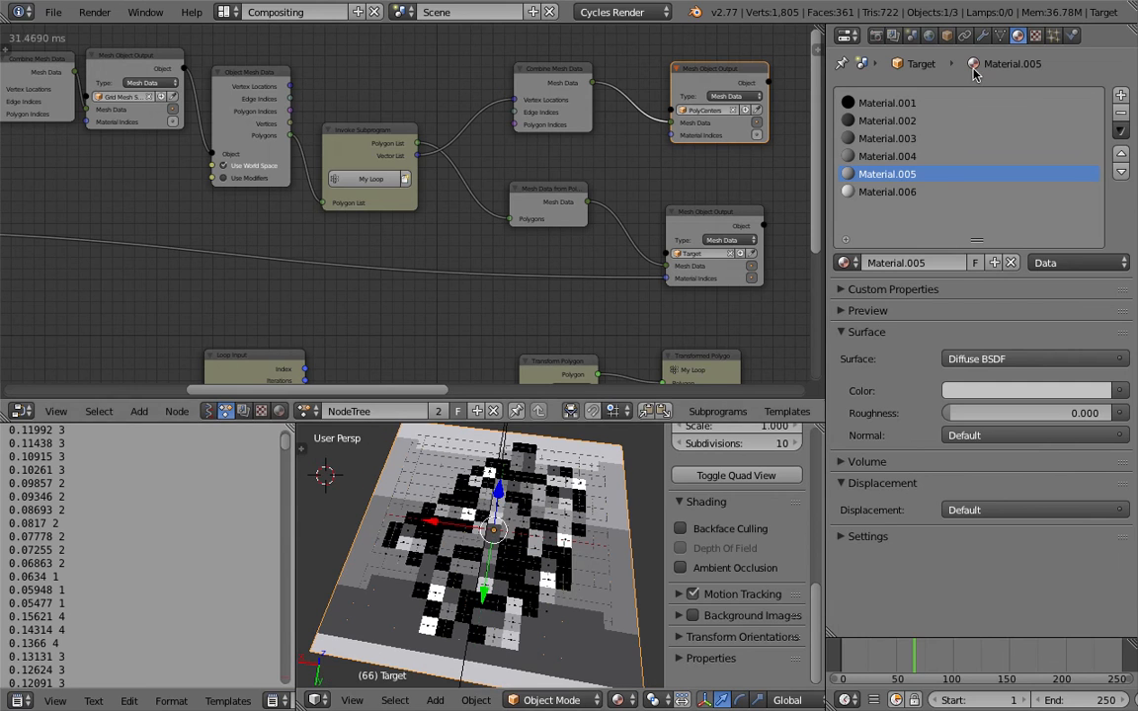
Step: Split the properties area, turn its upper part into an enlarged Outliner, and select PolyCenters there
{"action": "left_click_drag", "start_coordinate": [1132, 28], "coordinate": [1126, 117]}
{"action": "left_click", "coordinate": [845, 37]}
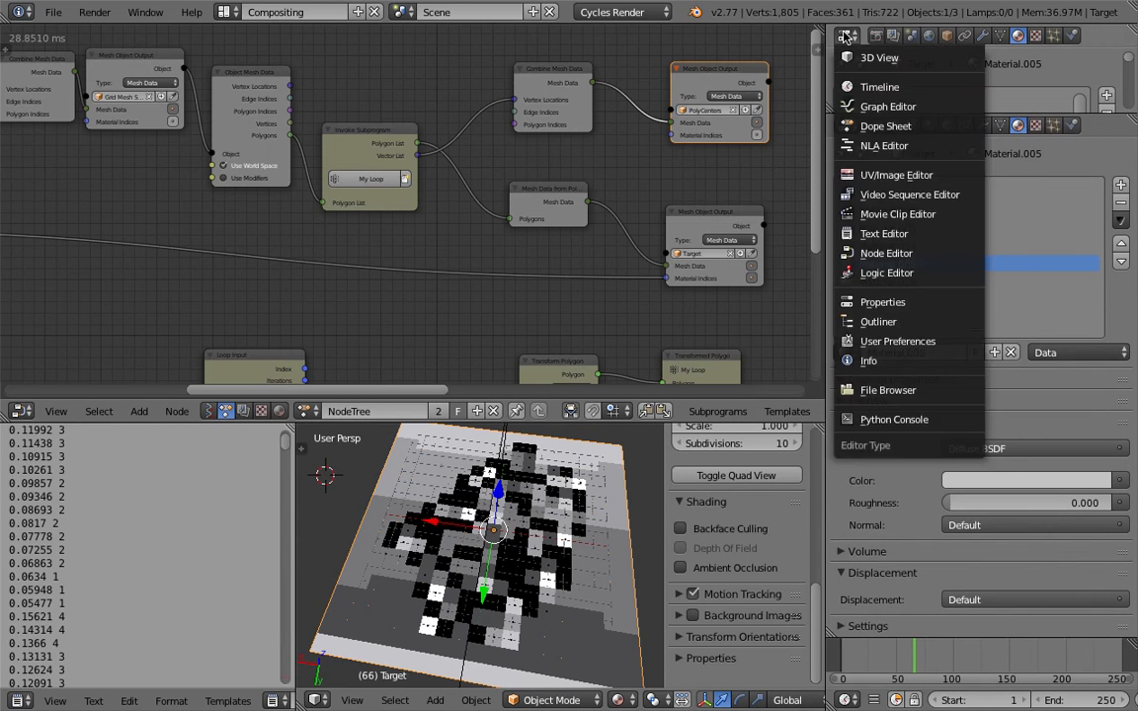
{"action": "left_click", "coordinate": [878, 322]}
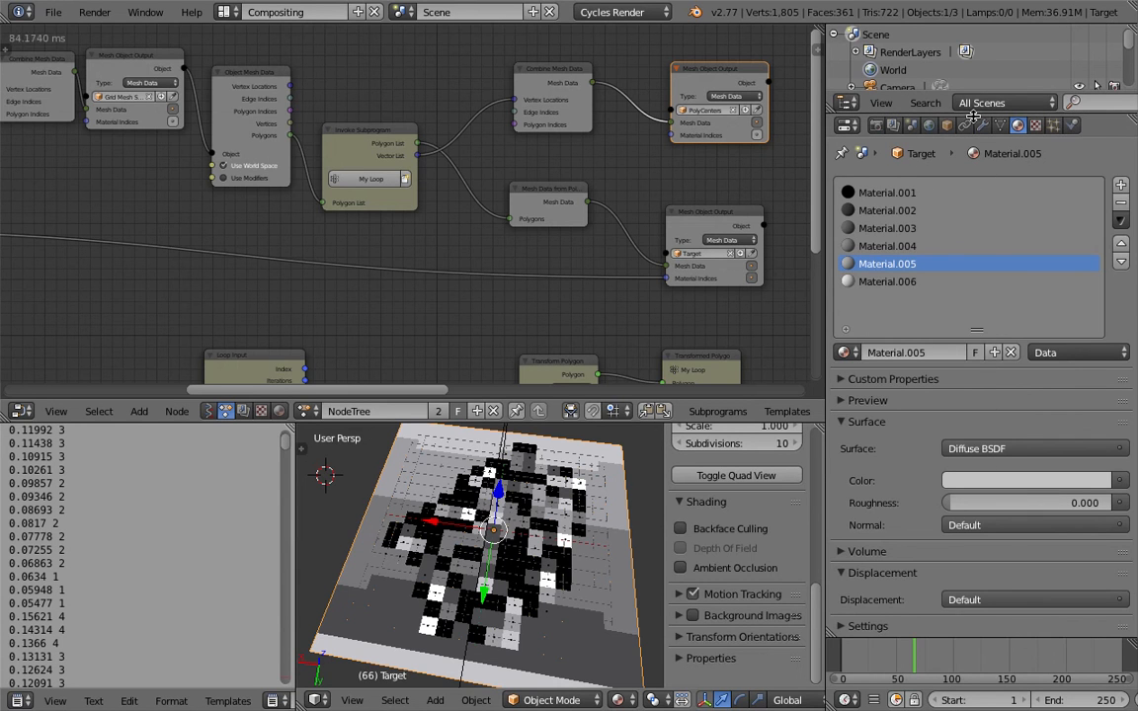
{"action": "left_click_drag", "start_coordinate": [973, 117], "coordinate": [950, 178]}
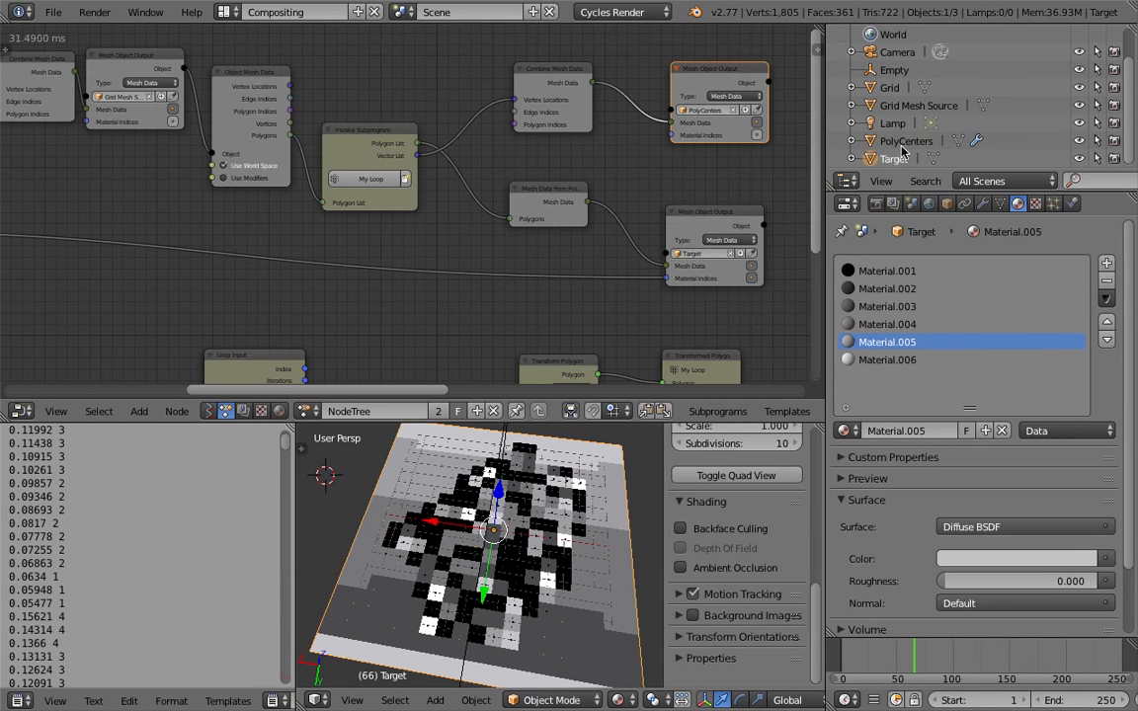
{"action": "left_click", "coordinate": [902, 142]}
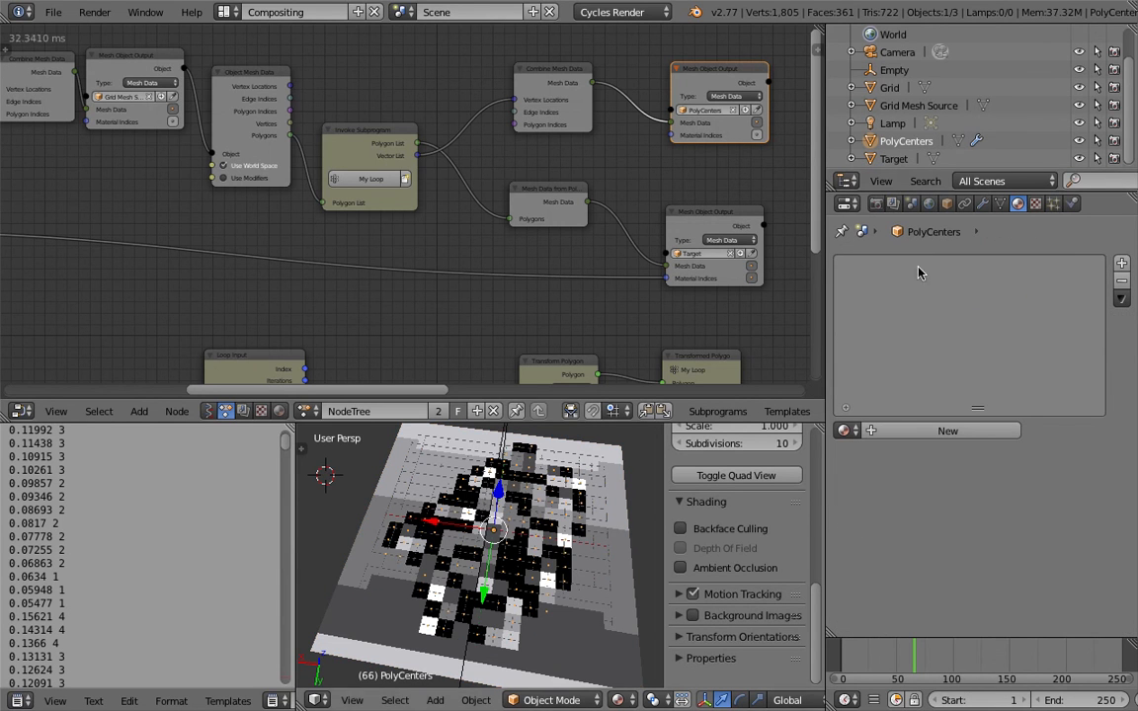
Step: Vary the Displace modifier's midlevel on PolyCenters, set it to 0.5, and show its texture settings
{"action": "left_click", "coordinate": [982, 203]}
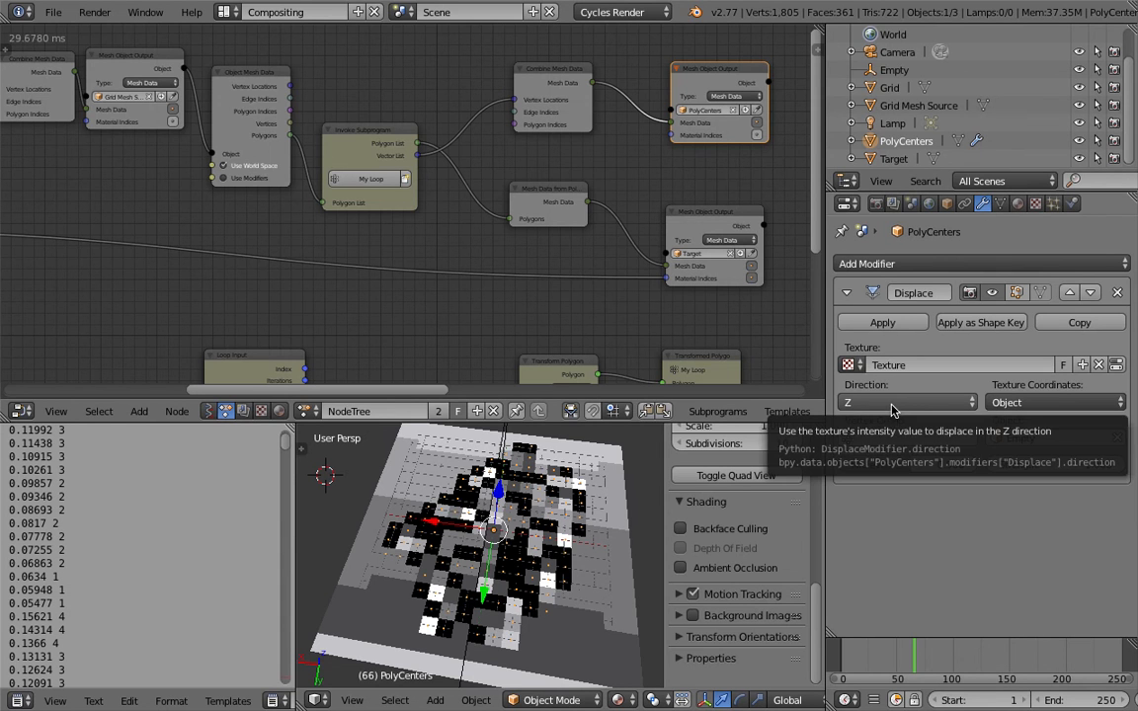
{"action": "left_click_drag", "start_coordinate": [930, 464], "coordinate": [918, 464]}
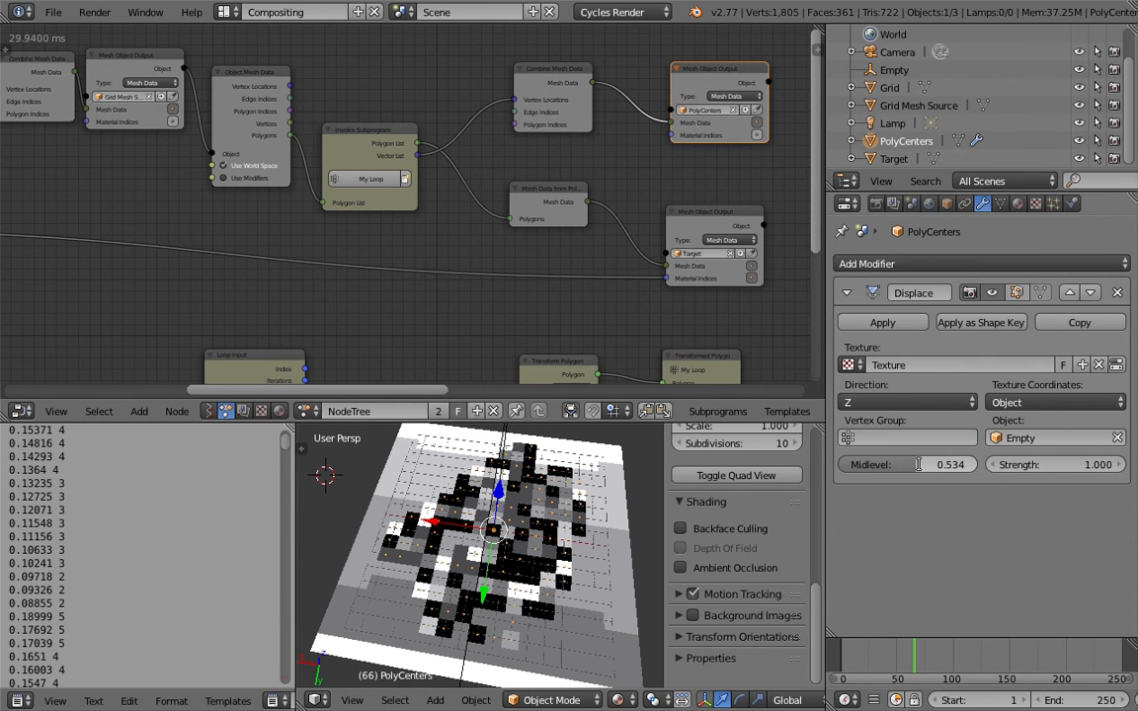
{"action": "left_click", "coordinate": [919, 464]}
{"action": "type", "text": ".5"}
{"action": "key", "text": "Return"}
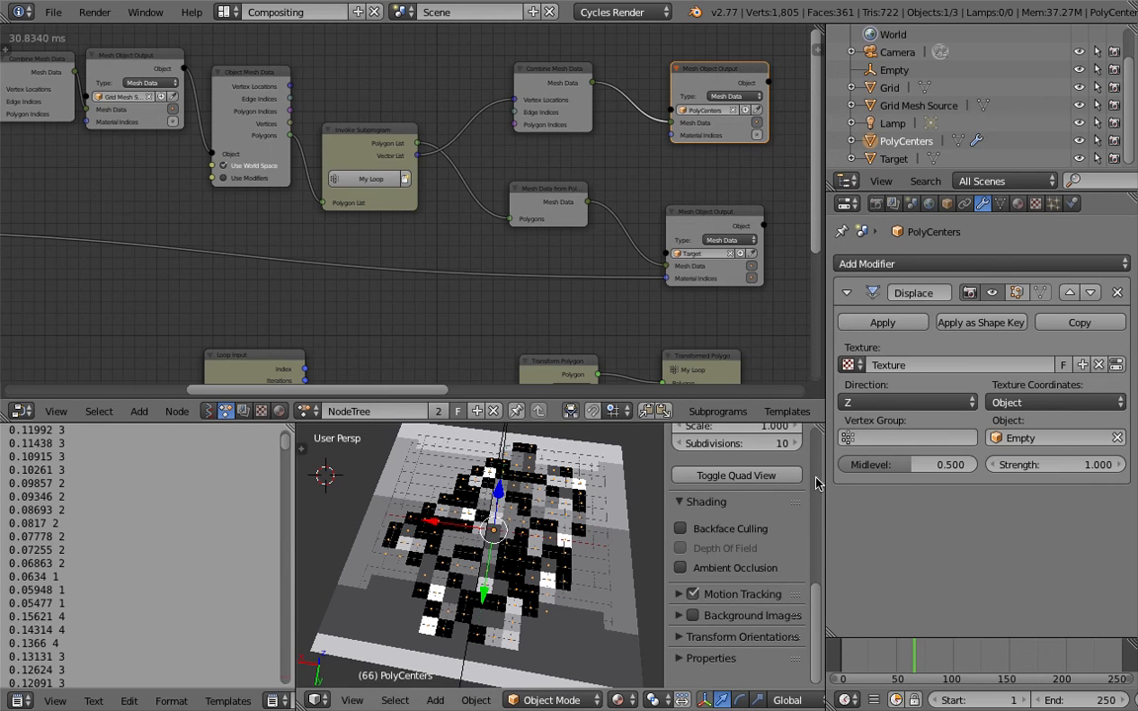
{"action": "left_click", "coordinate": [1034, 204]}
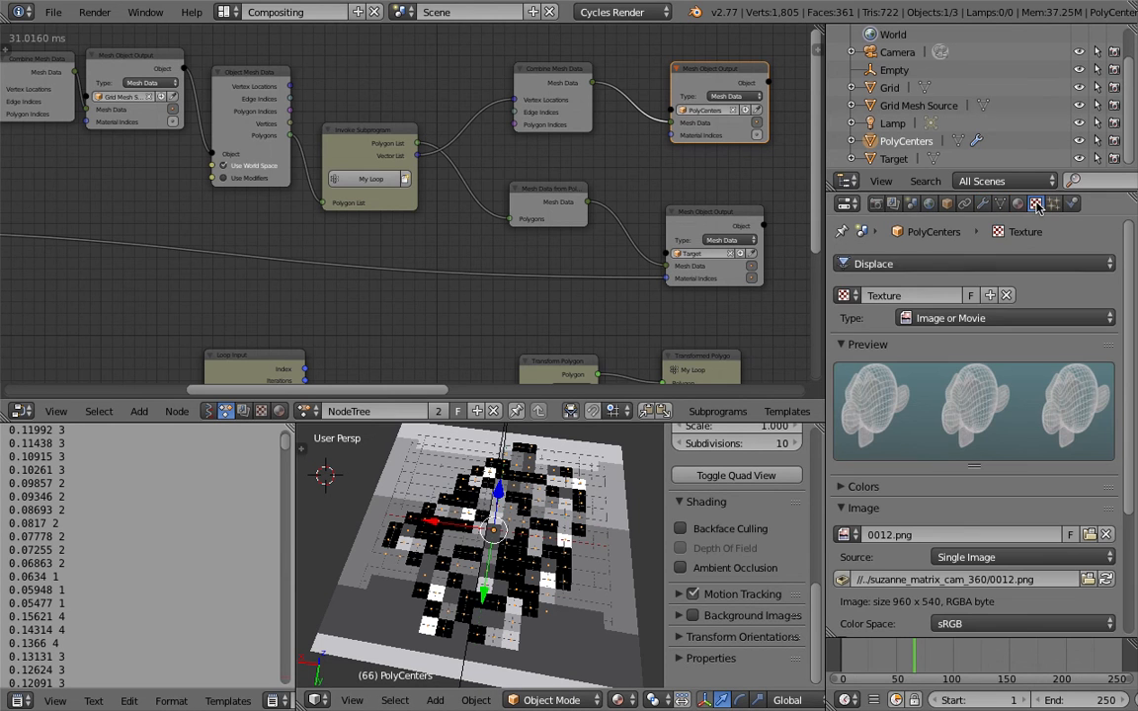
Step: Set both X Divisions and Y Divisions of the Grid Mesh node to 40
{"action": "middle_click_drag", "start_coordinate": [544, 582], "coordinate": [555, 570]}
{"action": "scroll", "coordinate": [556, 573], "scroll_direction": "down", "scroll_amount": 3}
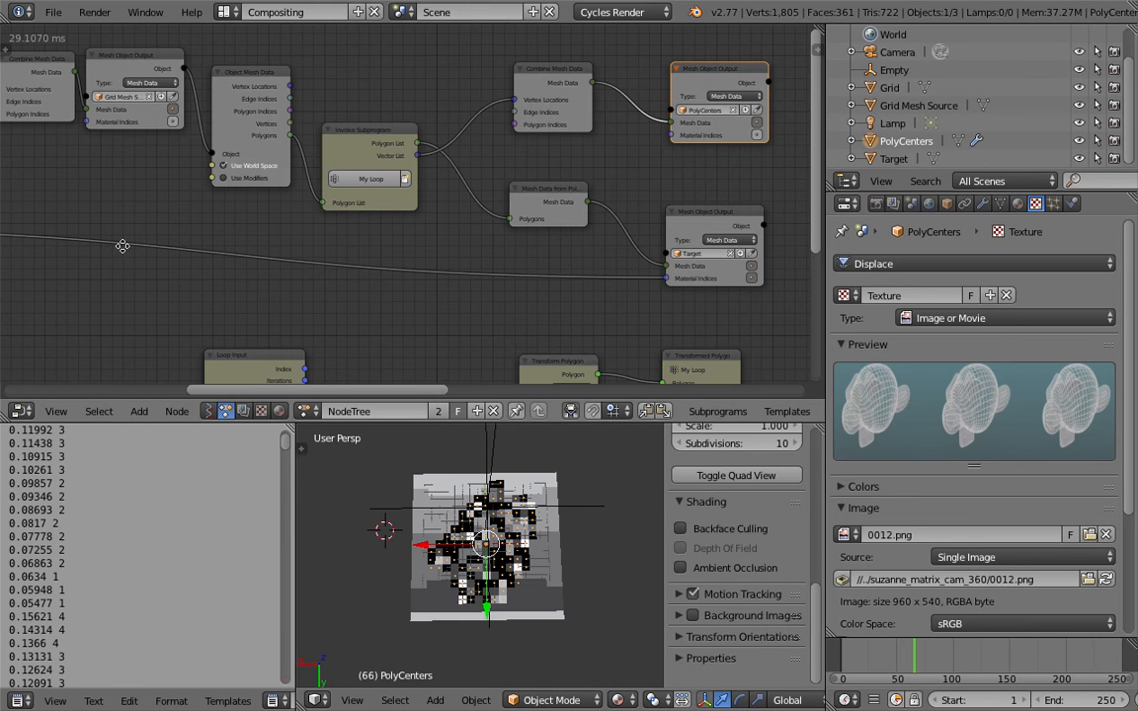
{"action": "middle_click_drag", "start_coordinate": [120, 246], "coordinate": [629, 268]}
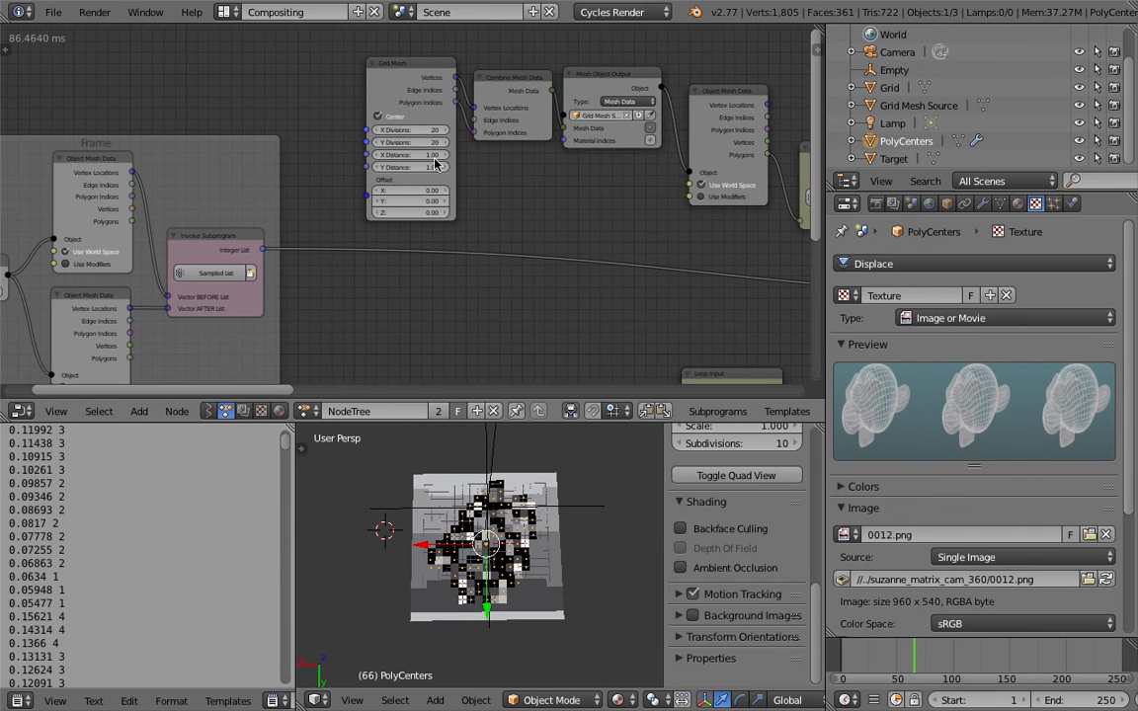
{"action": "left_click", "coordinate": [421, 129]}
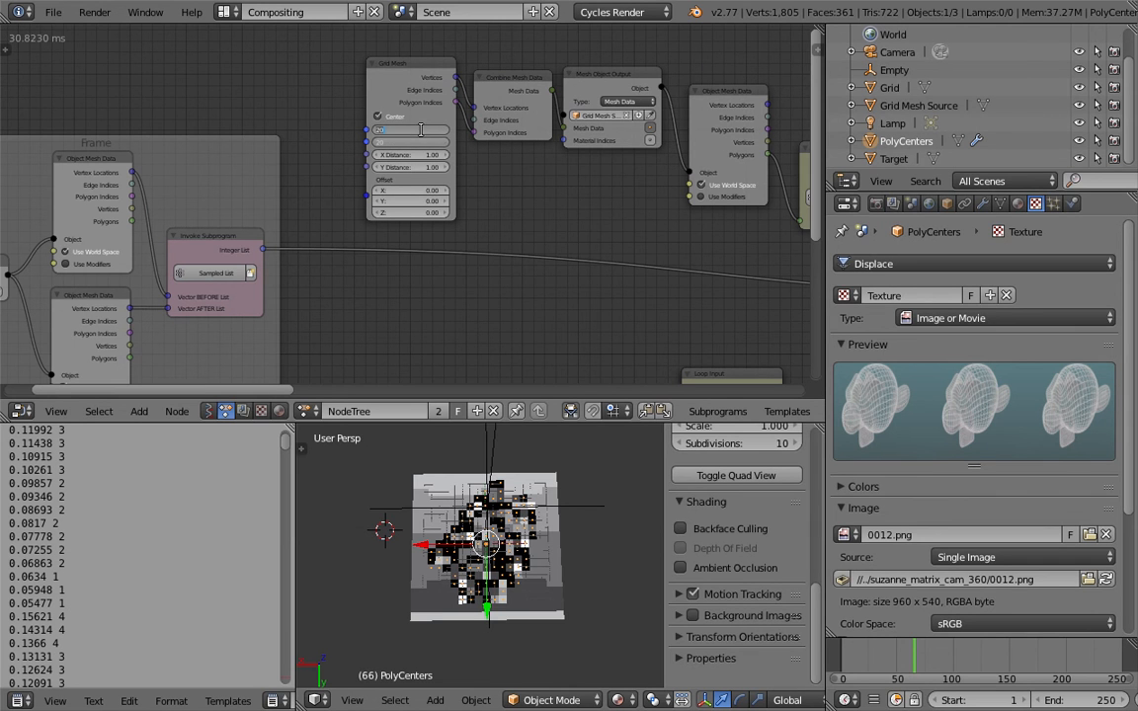
{"action": "type", "text": "40"}
{"action": "key", "text": "Return"}
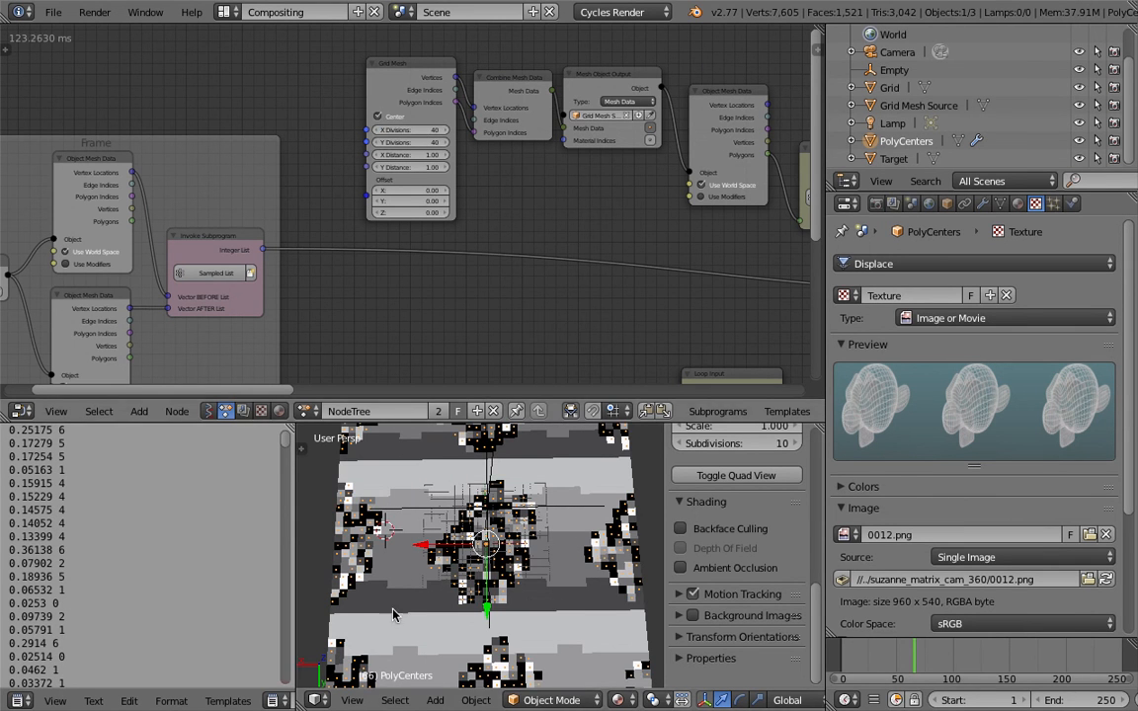
{"action": "middle_click_drag", "start_coordinate": [521, 558], "coordinate": [485, 511]}
{"action": "scroll", "coordinate": [430, 576], "scroll_direction": "down", "scroll_amount": 2}
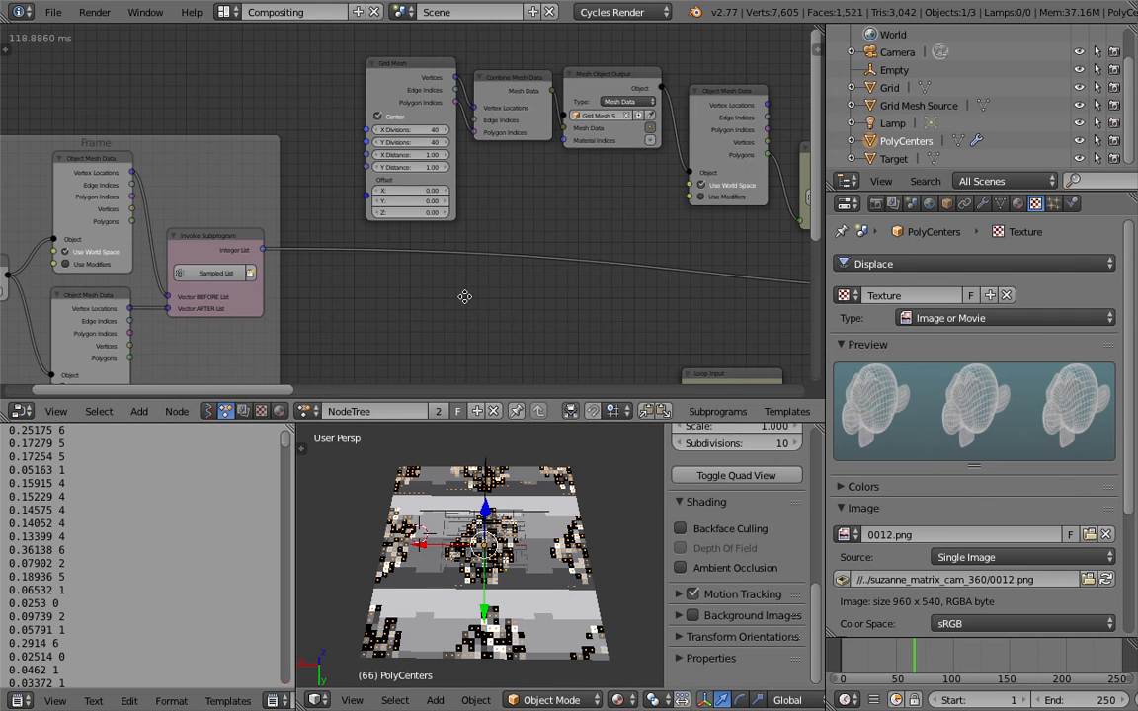
Step: Delete the Debug Loop node from the Sampled List loop subprogram
{"action": "middle_click_drag", "start_coordinate": [465, 294], "coordinate": [97, 207]}
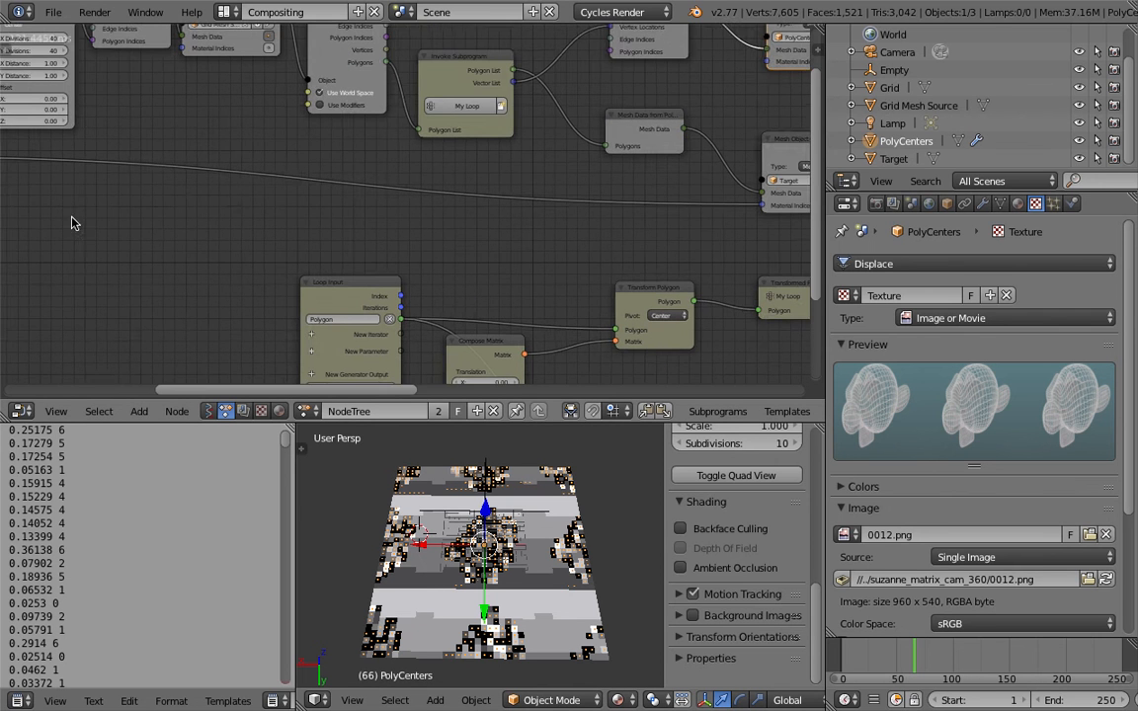
{"action": "middle_click_drag", "start_coordinate": [703, 173], "coordinate": [665, 188]}
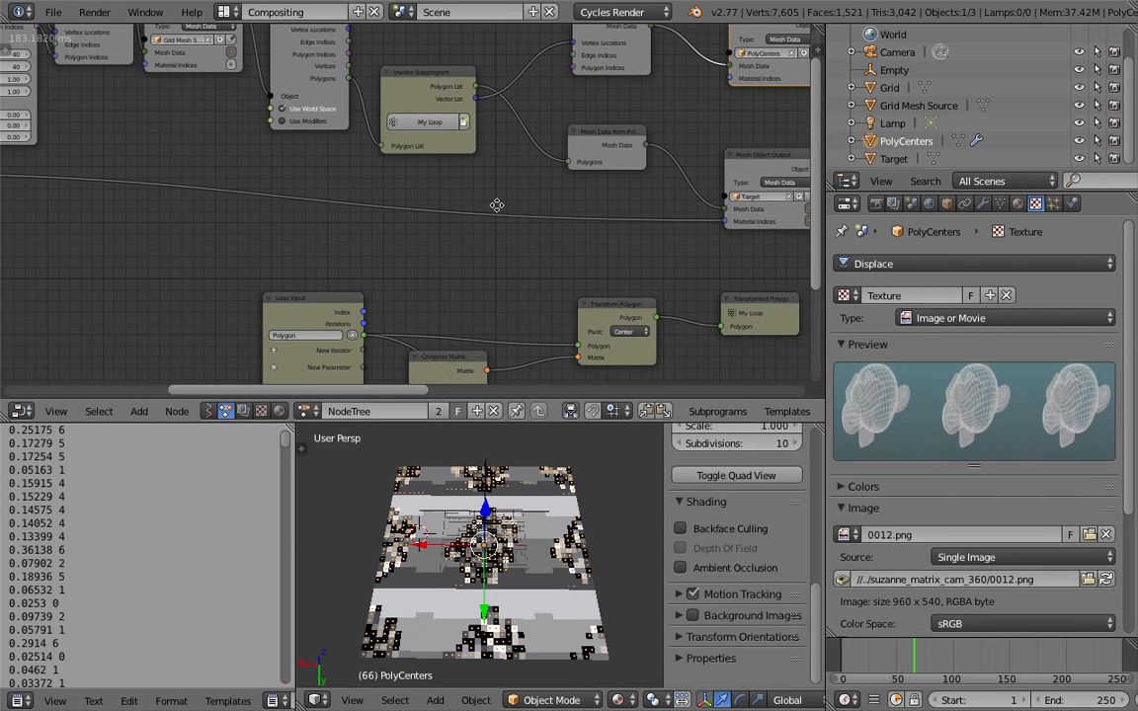
{"action": "middle_click_drag", "start_coordinate": [496, 204], "coordinate": [467, 32]}
{"action": "middle_click_drag", "start_coordinate": [543, 216], "coordinate": [548, 181]}
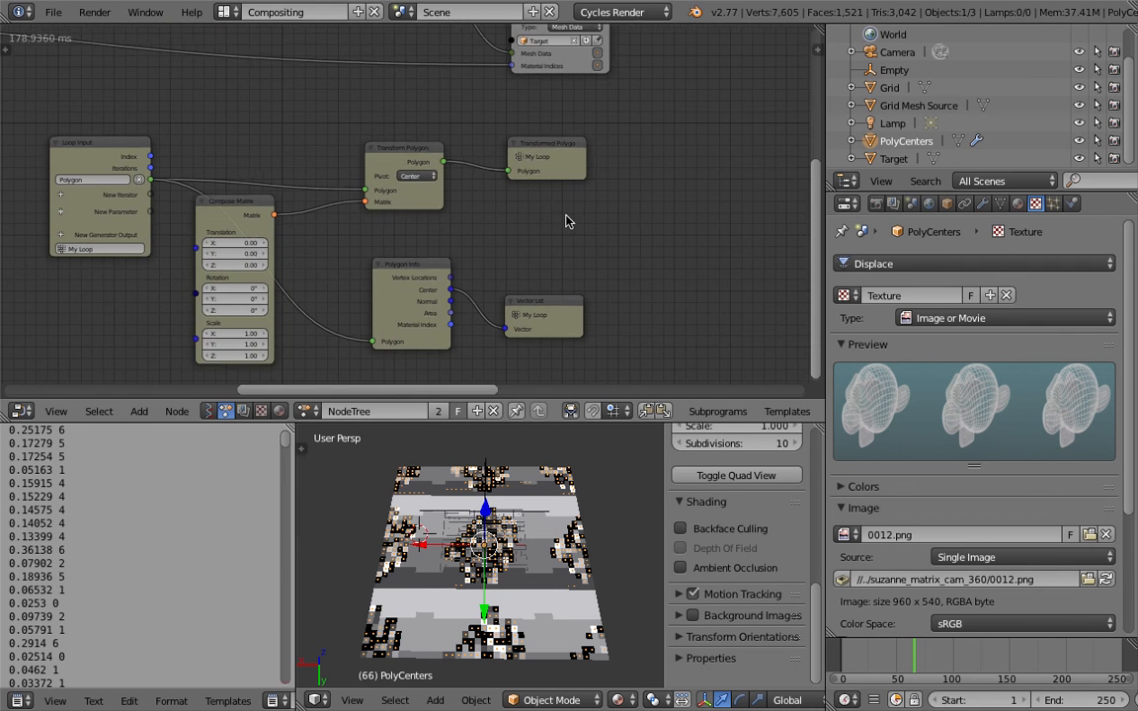
{"action": "scroll", "coordinate": [604, 233], "scroll_direction": "down", "scroll_amount": 2}
{"action": "middle_click_drag", "start_coordinate": [678, 224], "coordinate": [216, 317]}
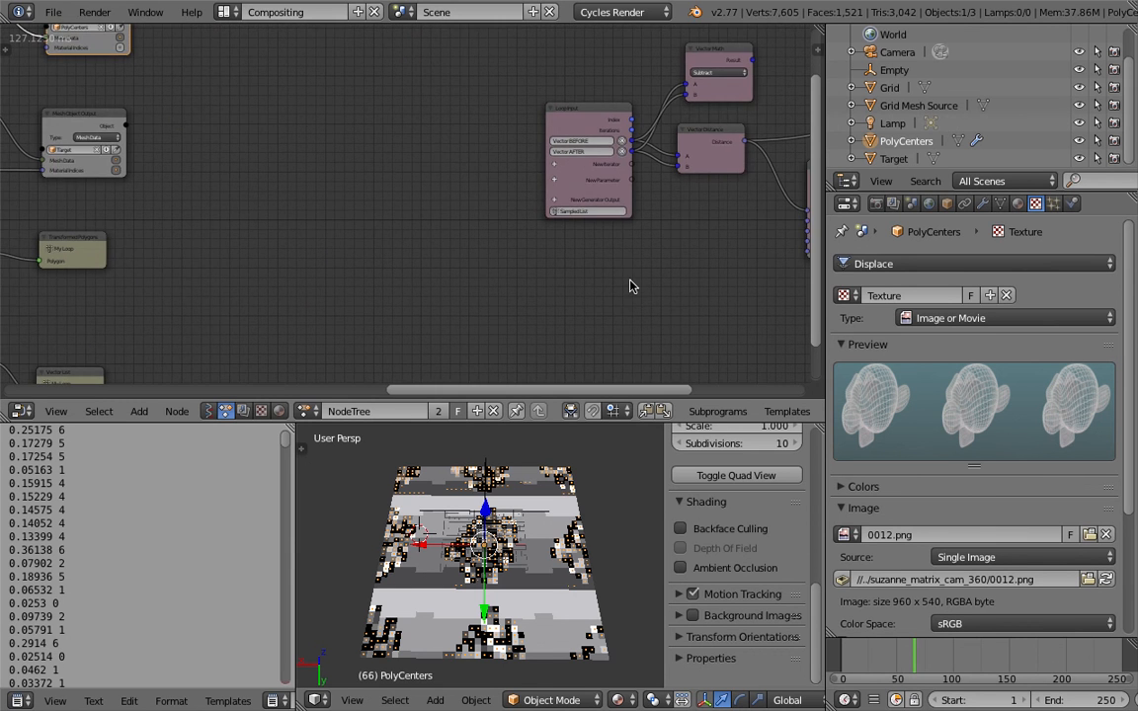
{"action": "middle_click_drag", "start_coordinate": [632, 286], "coordinate": [567, 284]}
{"action": "middle_click_drag", "start_coordinate": [491, 295], "coordinate": [491, 296]}
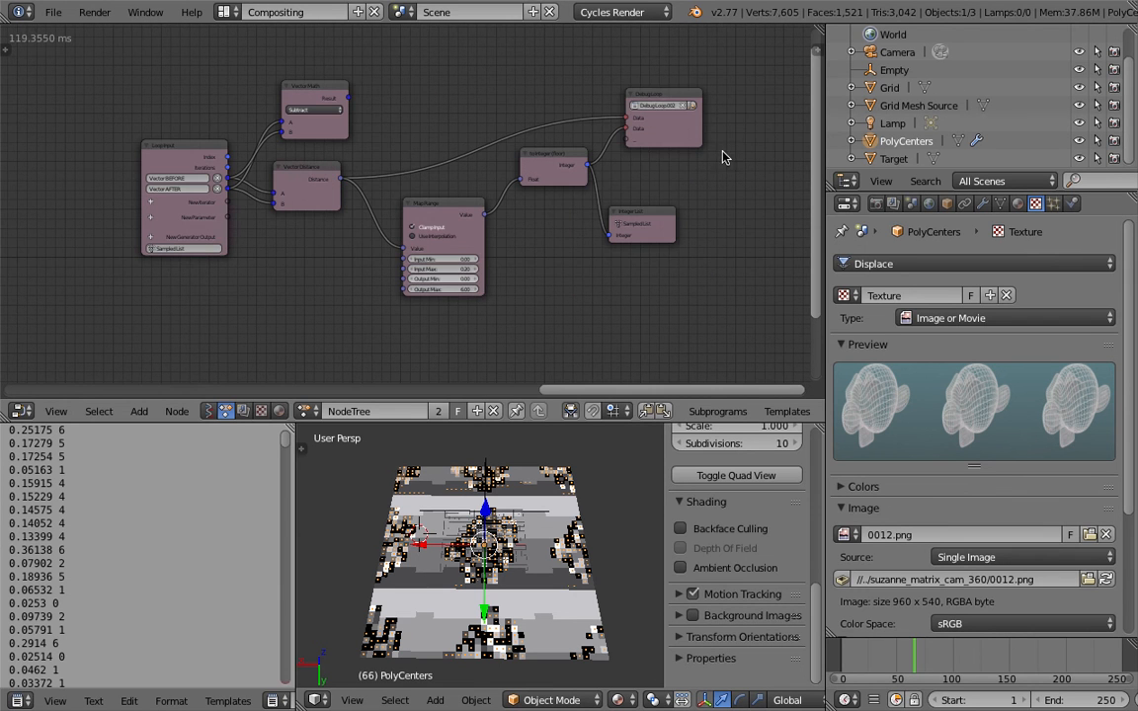
{"action": "left_click", "coordinate": [658, 96]}
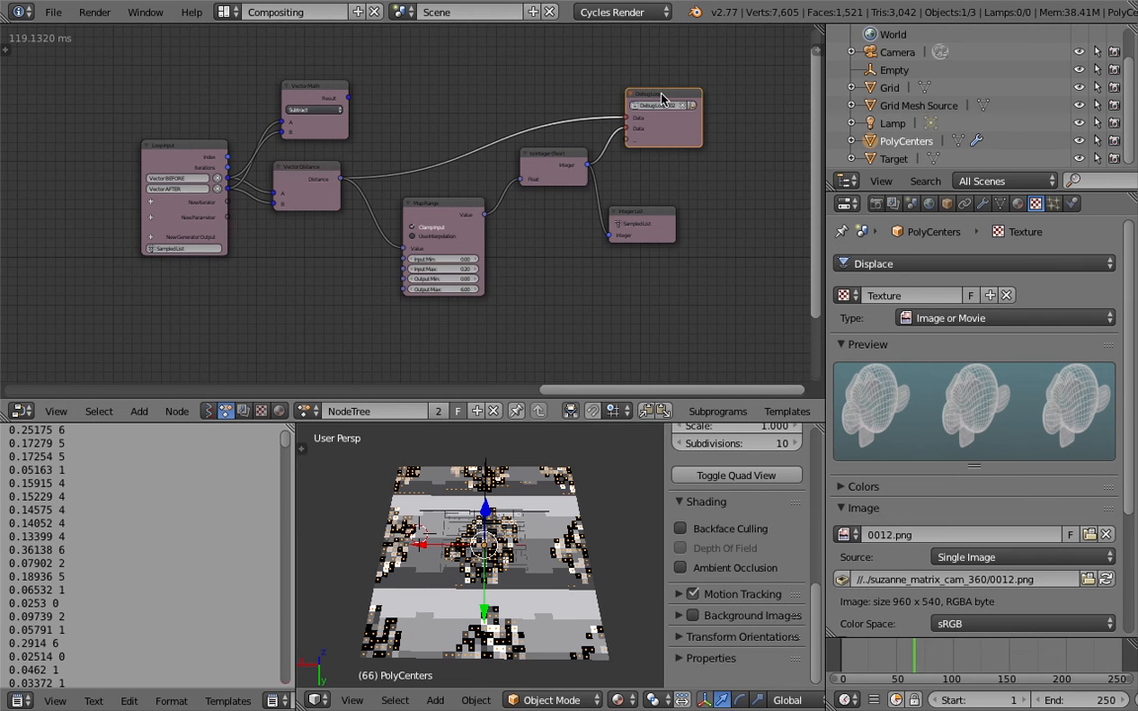
{"action": "key", "text": "x"}
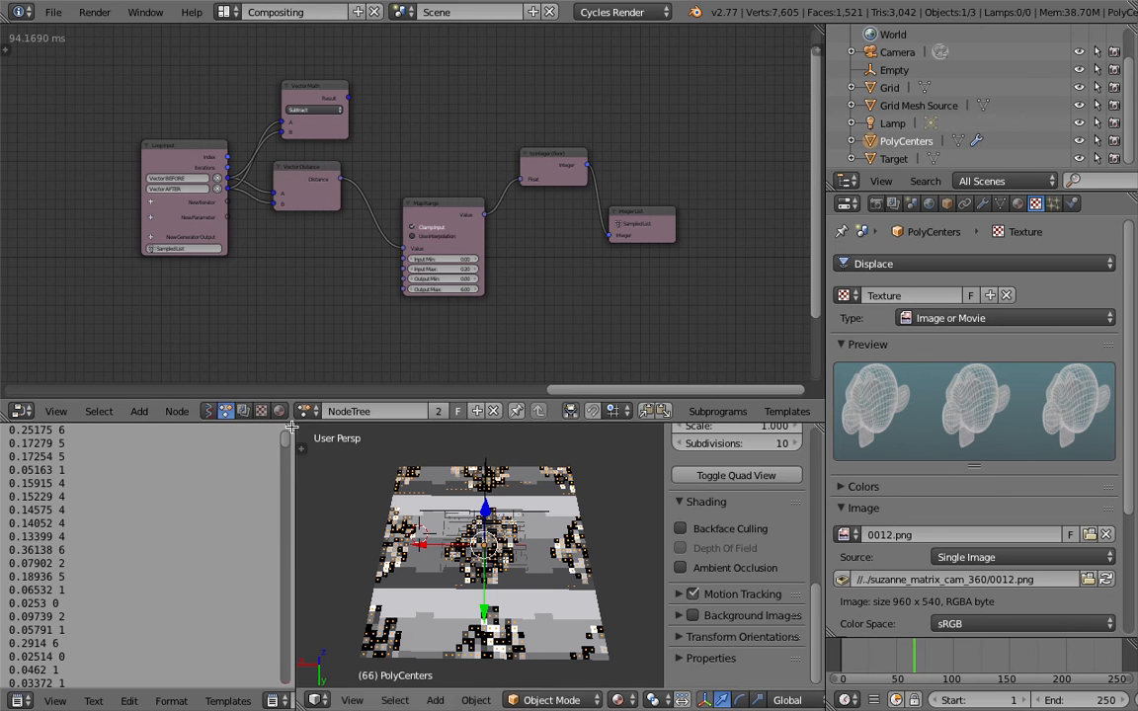
Step: Merge the text editor area into the 3D view so the viewport spans the full width below the node editor
{"action": "left_click_drag", "start_coordinate": [292, 426], "coordinate": [340, 427]}
{"action": "left_click_drag", "start_coordinate": [210, 431], "coordinate": [185, 459]}
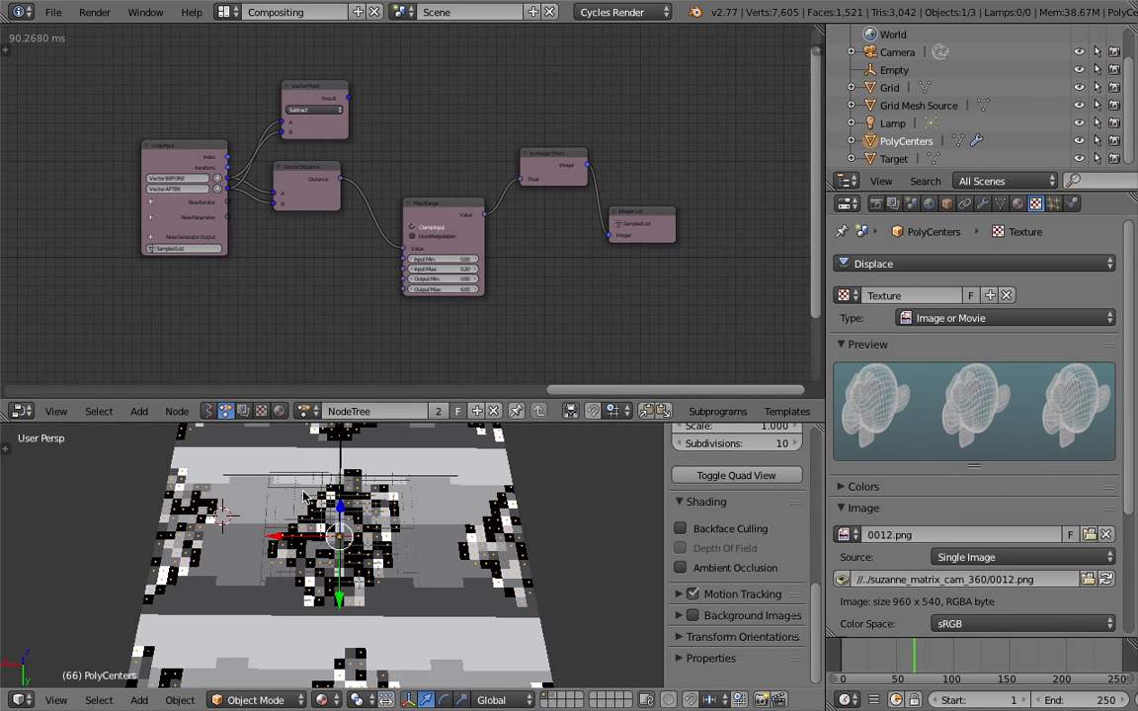
{"action": "middle_click_drag", "start_coordinate": [303, 496], "coordinate": [280, 487]}
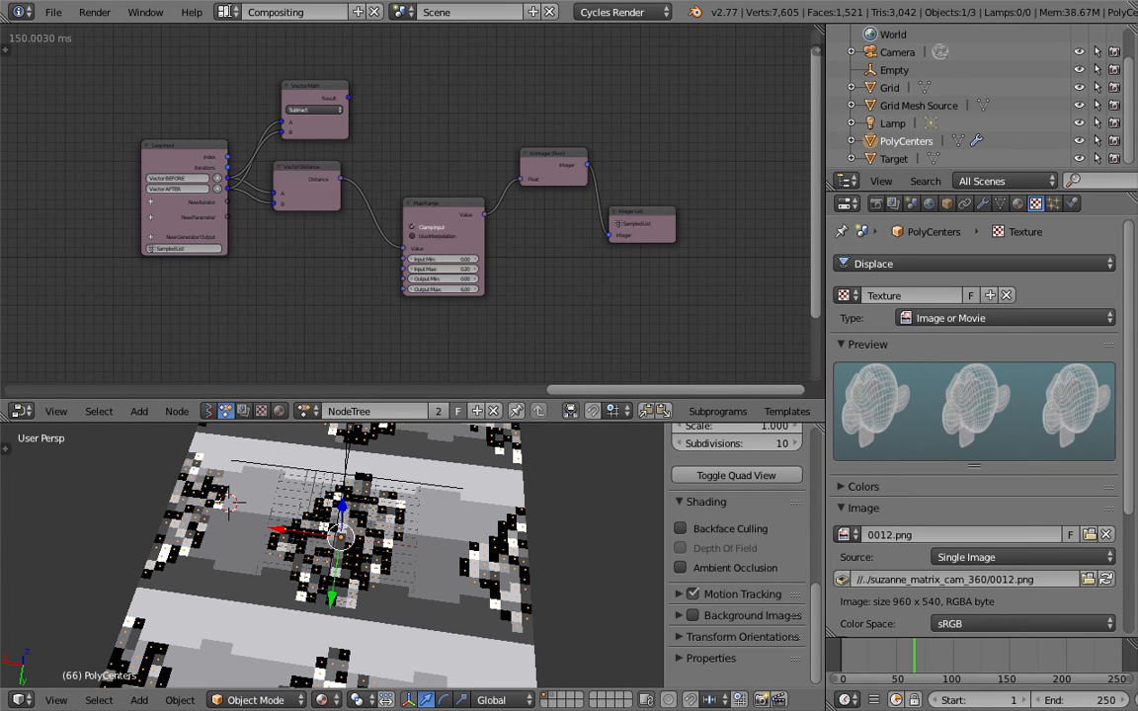
Step: Show the Animation Nodes settings in the node editor and toggle the Always option for auto execution
{"action": "left_click", "coordinate": [225, 12]}
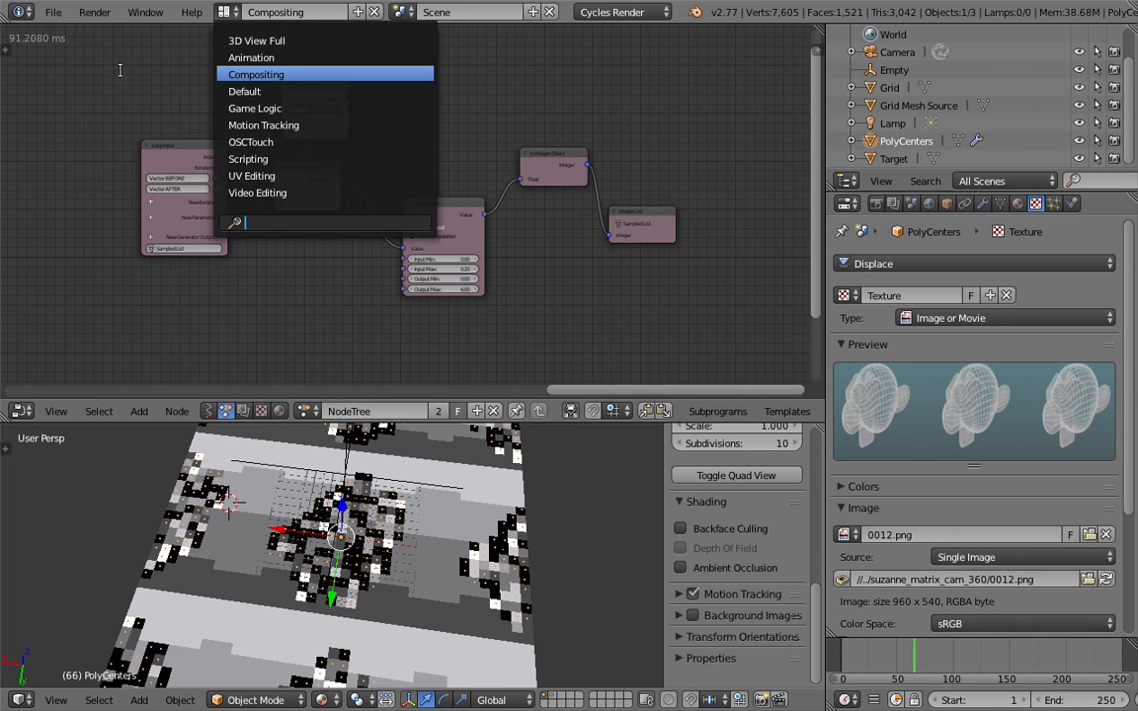
{"action": "left_click", "coordinate": [6, 49]}
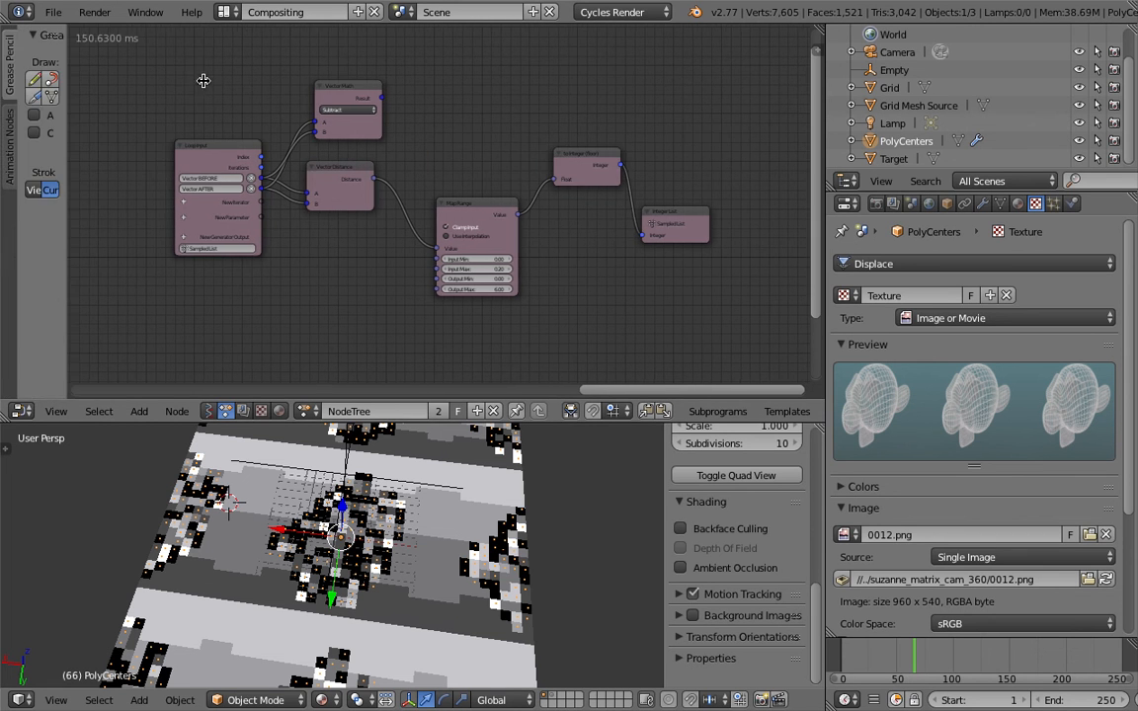
{"action": "left_click", "coordinate": [8, 126]}
{"action": "left_click", "coordinate": [35, 62]}
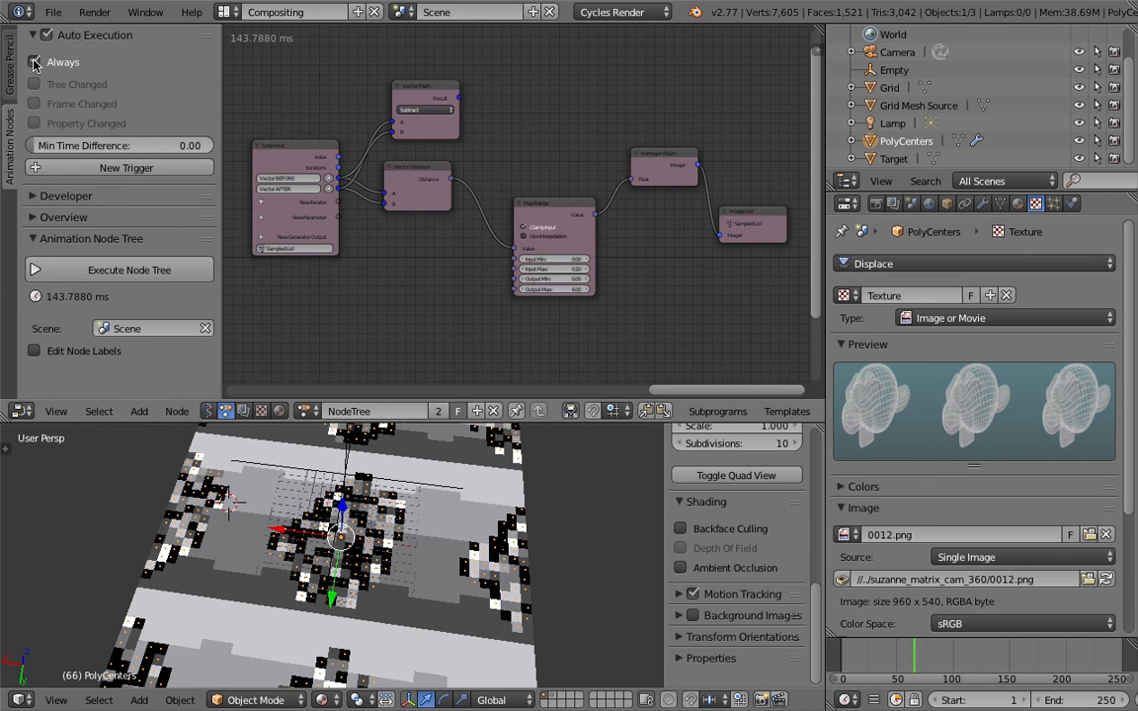
Step: Turn off the Always auto execution option and enable Tree Changed, Frame Changed and Property Changed instead
{"action": "left_click", "coordinate": [35, 62]}
{"action": "scroll", "coordinate": [483, 515], "scroll_direction": "down", "scroll_amount": 5}
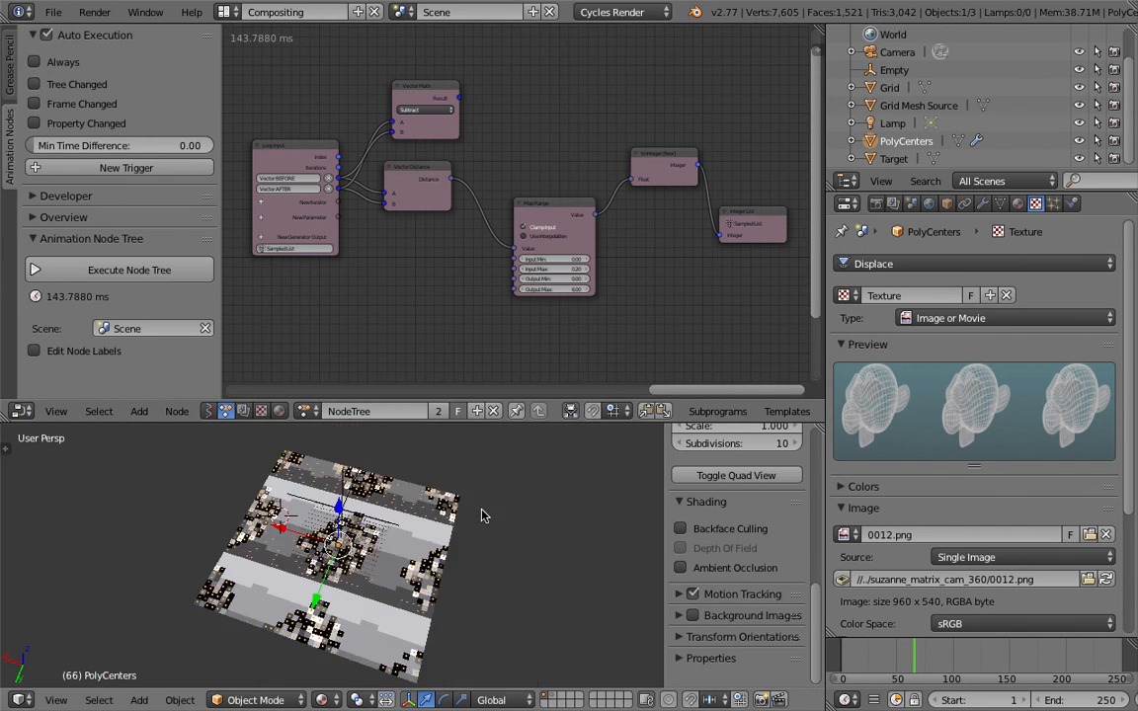
{"action": "scroll", "coordinate": [476, 526], "scroll_direction": "up", "scroll_amount": 5}
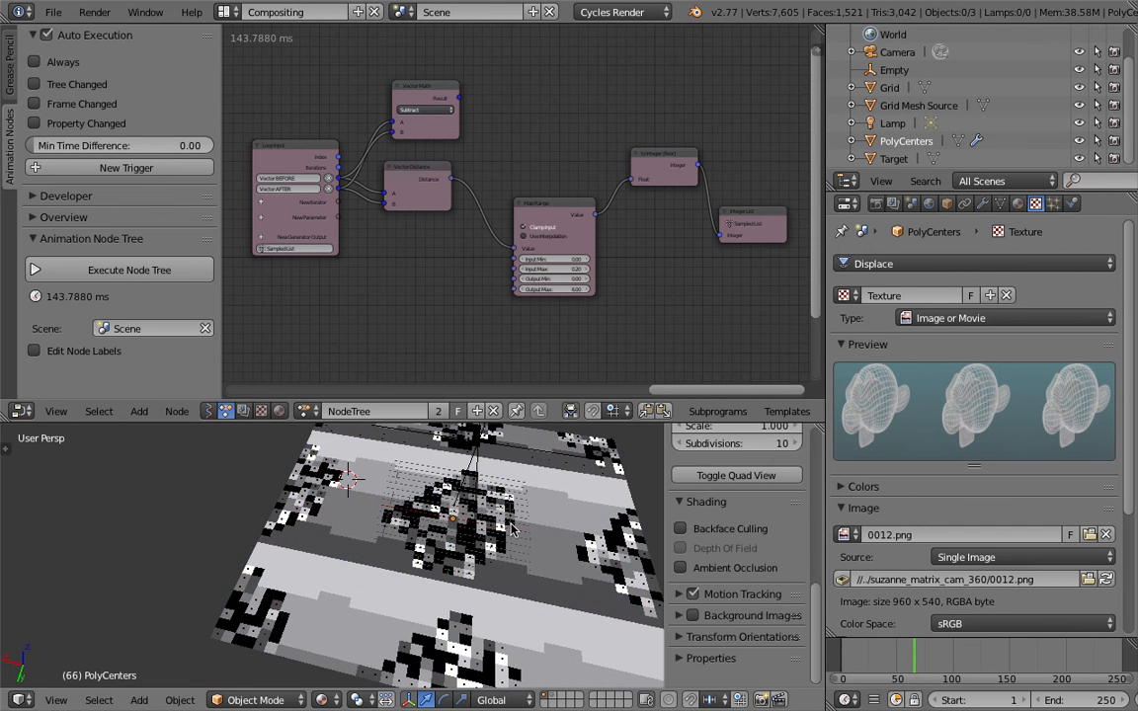
{"action": "middle_click_drag", "start_coordinate": [510, 529], "coordinate": [465, 526], "text": "shift"}
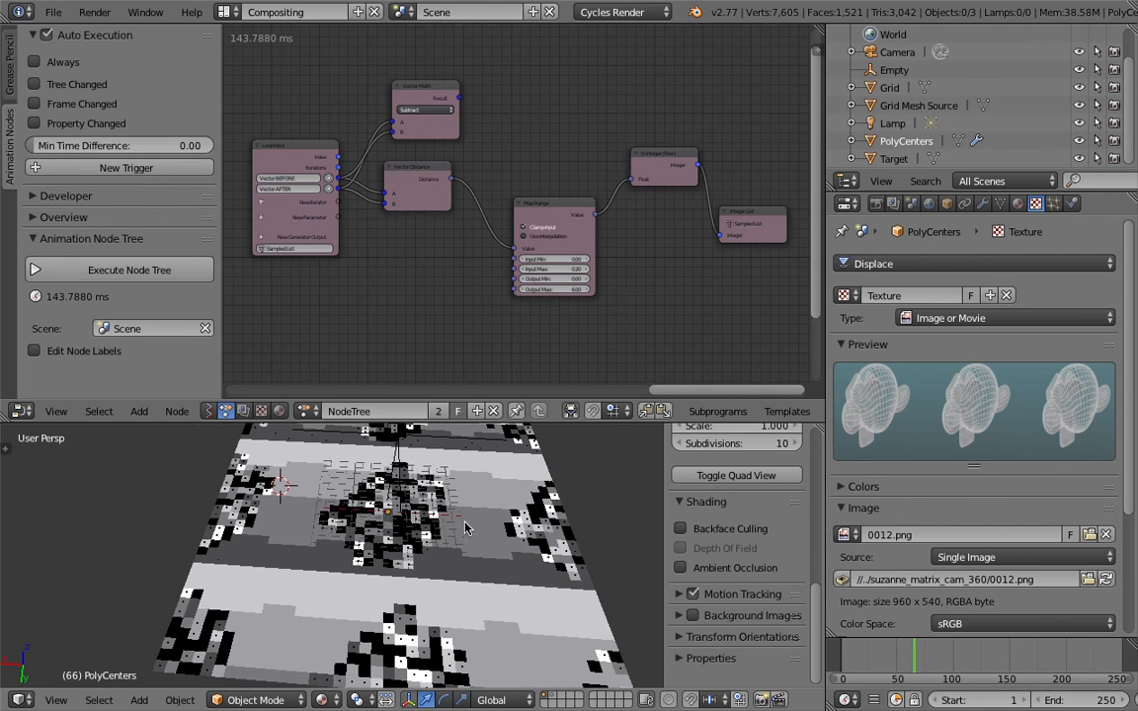
{"action": "left_click", "coordinate": [99, 104]}
{"action": "left_click", "coordinate": [96, 121]}
{"action": "left_click", "coordinate": [87, 85]}
Step: Select the Empty above the grid and scale it up so the displacement image is mapped larger
{"action": "scroll", "coordinate": [435, 488], "scroll_direction": "down", "scroll_amount": 3}
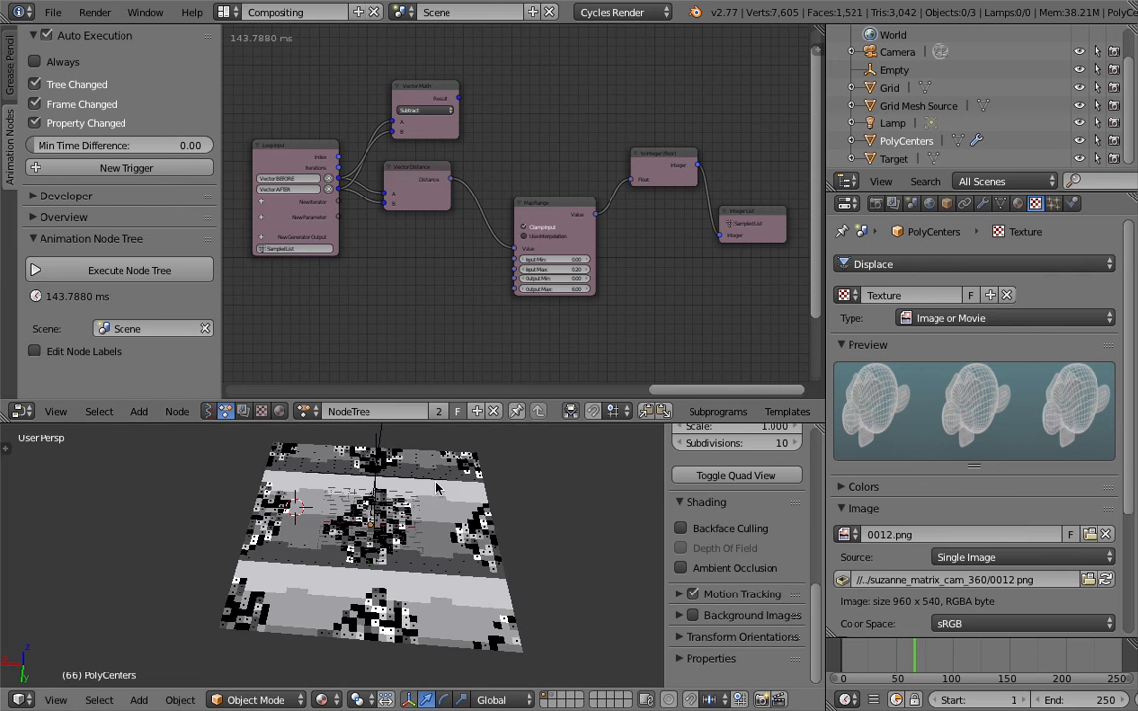
{"action": "right_click", "coordinate": [451, 495]}
{"action": "key", "text": "s"}
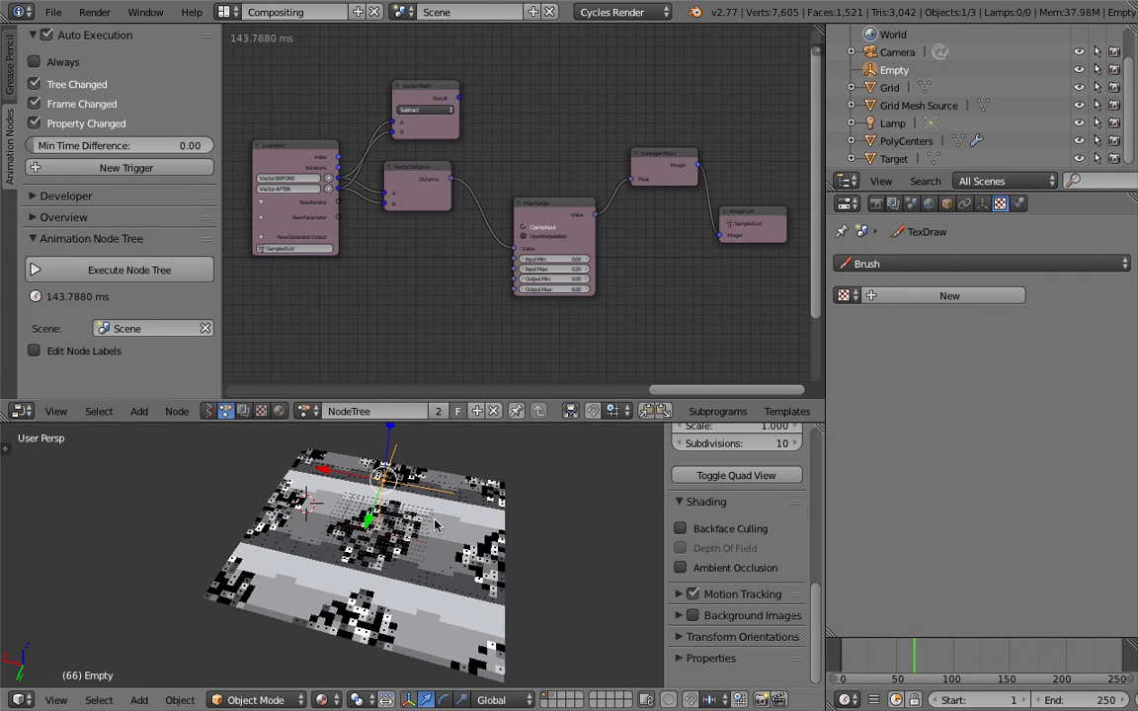
{"action": "left_click", "coordinate": [505, 570]}
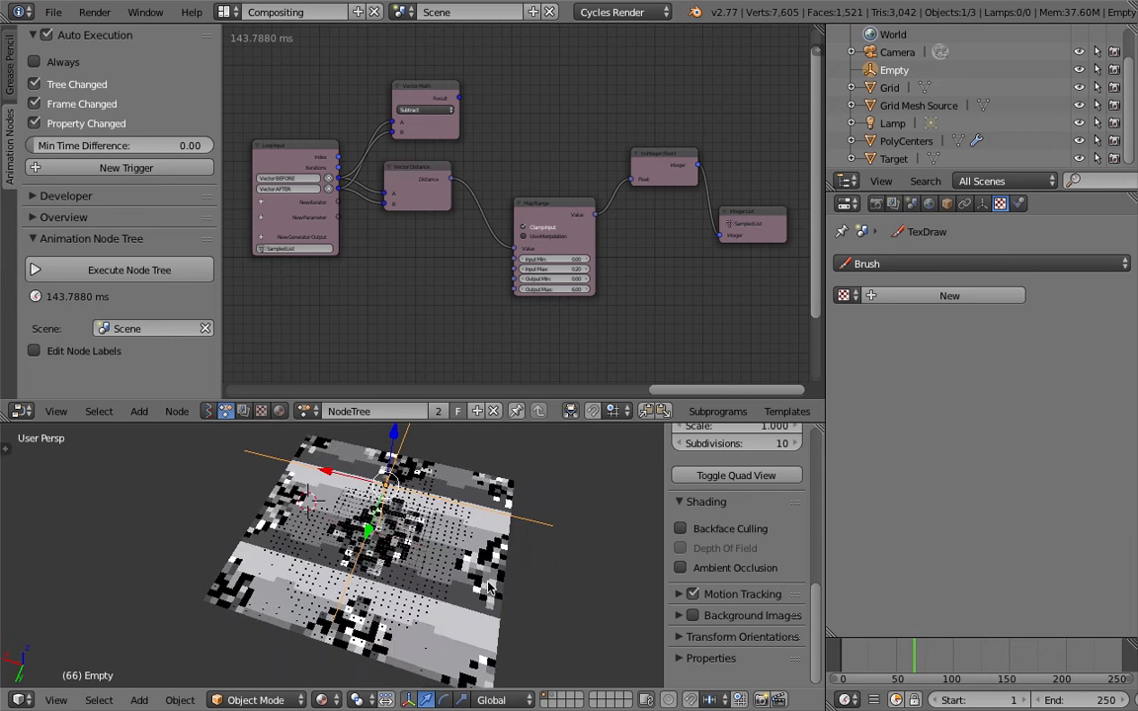
Step: Scrub the timeline between about frames 43 and 52 and examine how the grid's material pattern updates
{"action": "left_click", "coordinate": [887, 649]}
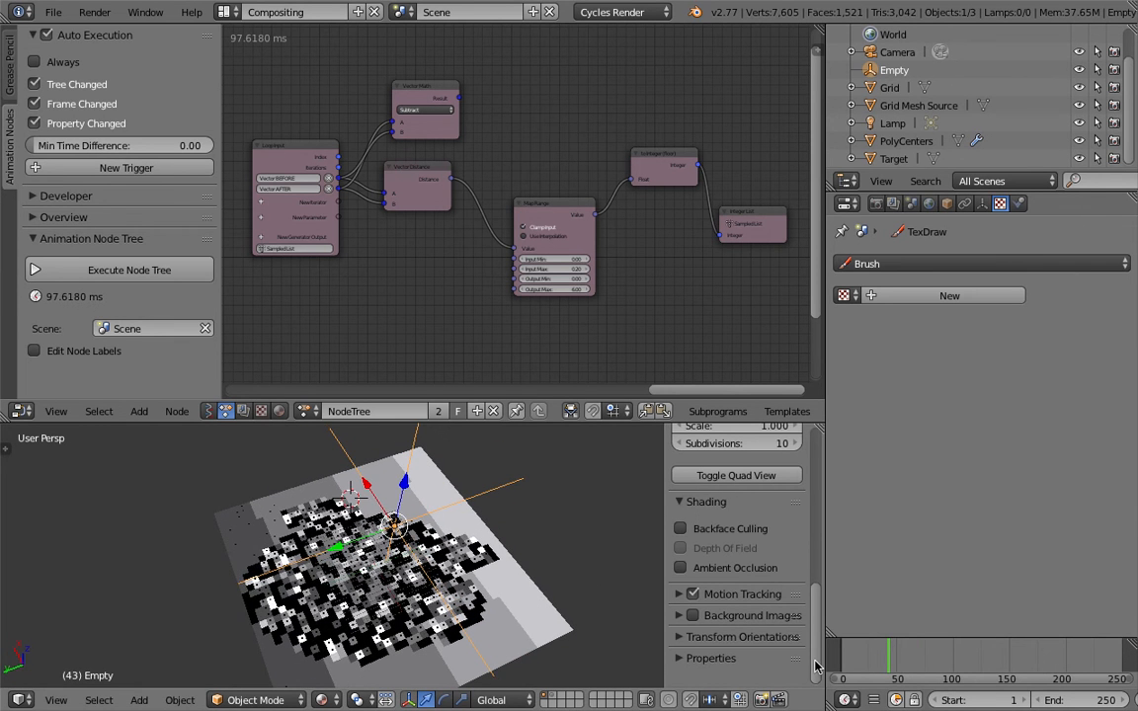
{"action": "left_click", "coordinate": [858, 664]}
{"action": "left_click_drag", "start_coordinate": [856, 662], "coordinate": [863, 660]}
{"action": "middle_click_drag", "start_coordinate": [515, 555], "coordinate": [457, 564]}
{"action": "left_click_drag", "start_coordinate": [880, 660], "coordinate": [899, 657]}
{"action": "middle_click_drag", "start_coordinate": [487, 575], "coordinate": [339, 553]}
{"action": "scroll", "coordinate": [395, 591], "scroll_direction": "down", "scroll_amount": 2}
Step: Select the Target grid and save the file over the existing version
{"action": "right_click", "coordinate": [431, 626]}
{"action": "middle_click_drag", "start_coordinate": [431, 626], "coordinate": [427, 566]}
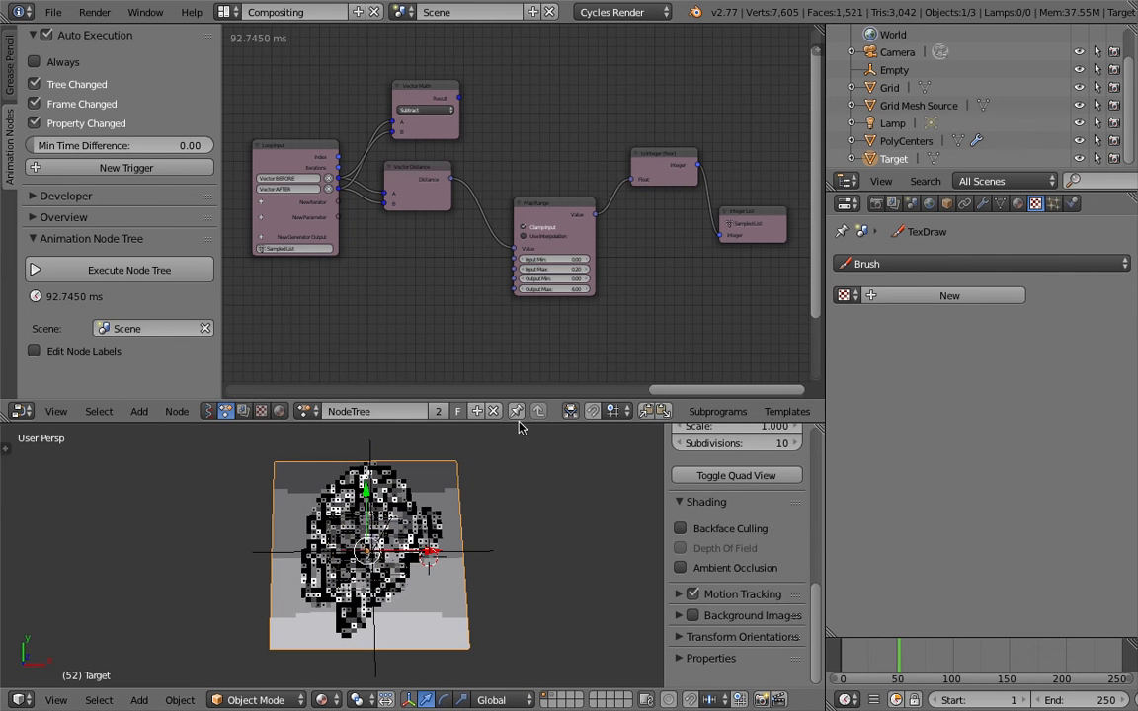
{"action": "scroll", "coordinate": [534, 528], "scroll_direction": "up", "scroll_amount": 1}
{"action": "middle_click_drag", "start_coordinate": [507, 519], "coordinate": [531, 510]}
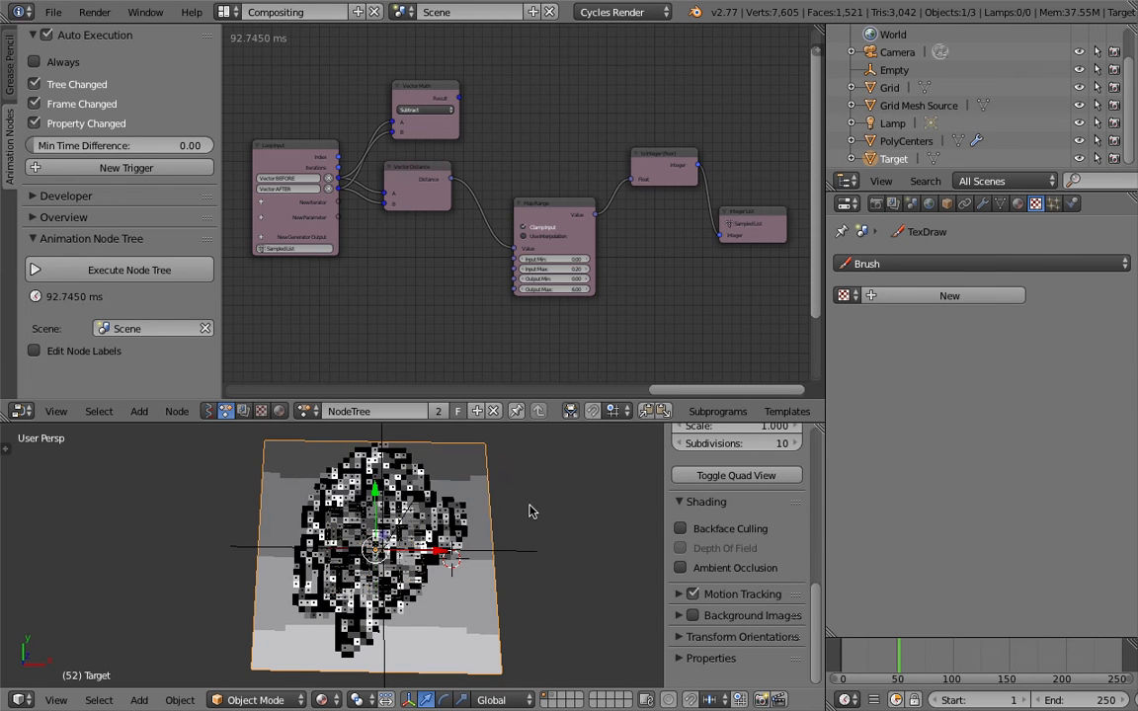
{"action": "key", "text": "ctrl+s"}
{"action": "left_click", "coordinate": [528, 509]}
Step: Hide the PolyCenters object from both the viewport and the render
{"action": "right_click", "coordinate": [427, 500]}
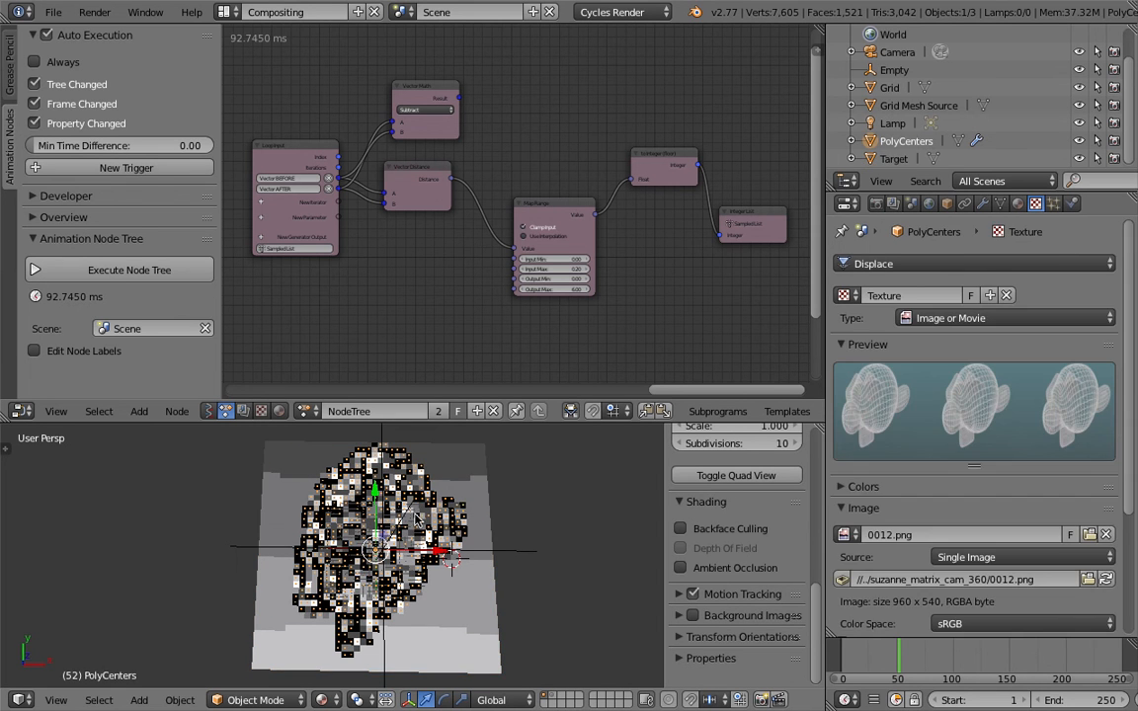
{"action": "right_click", "coordinate": [461, 504]}
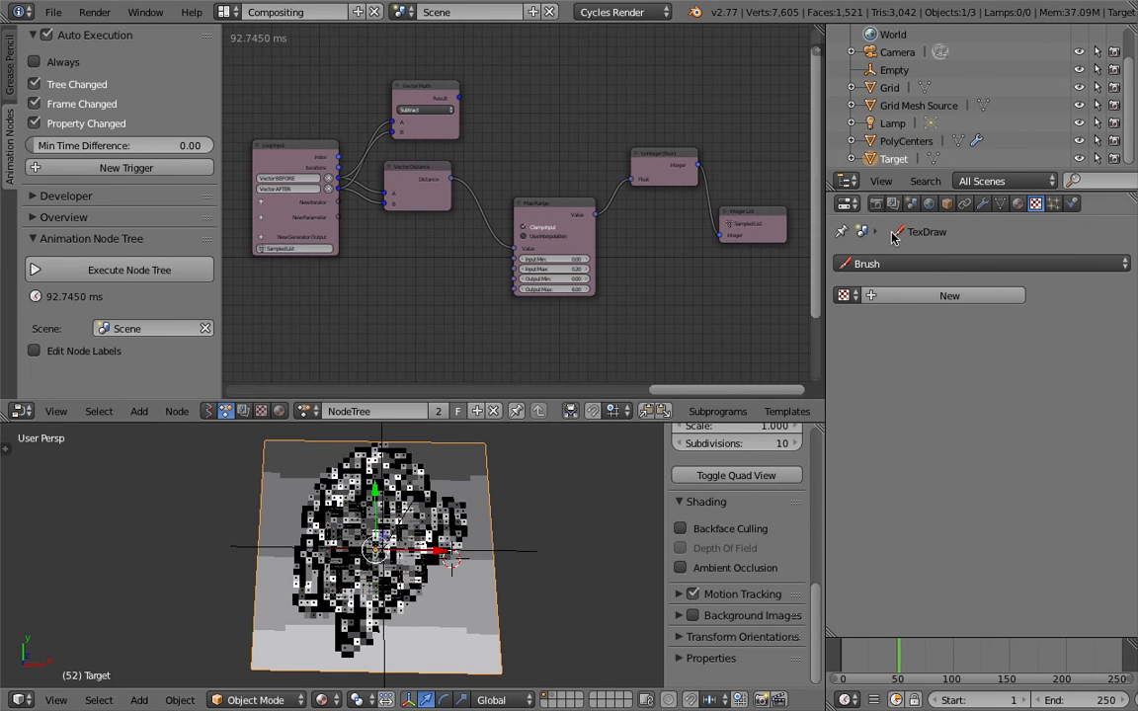
{"action": "left_click", "coordinate": [1079, 142]}
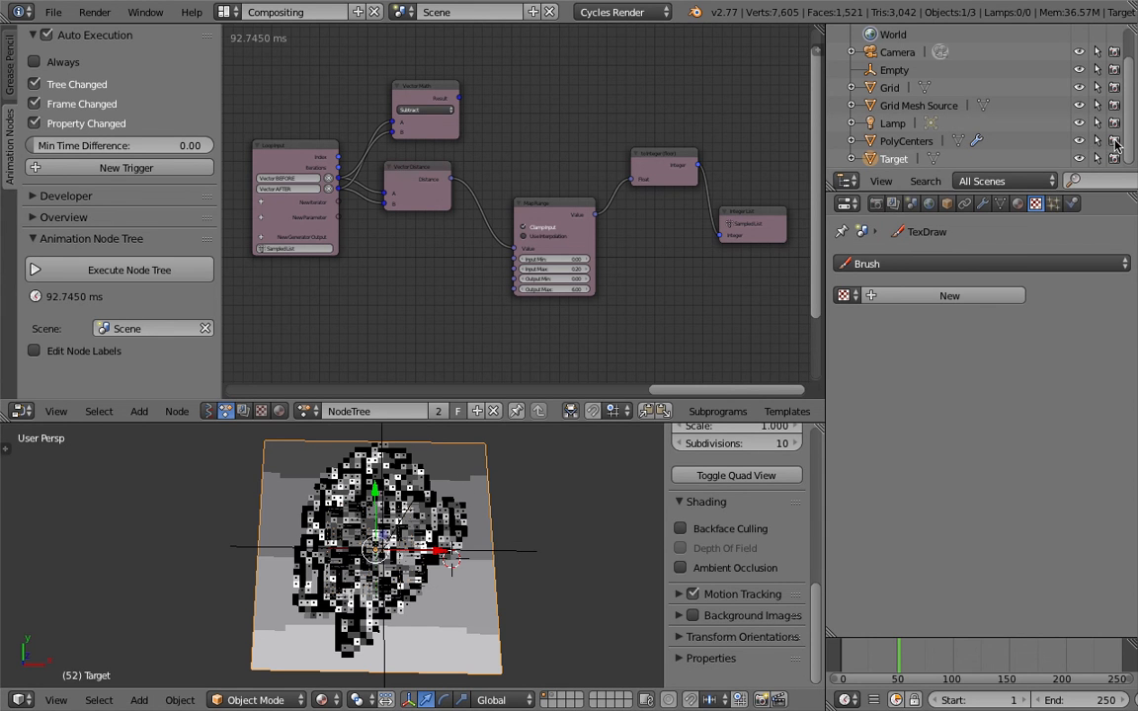
{"action": "left_click", "coordinate": [1114, 141]}
{"action": "middle_click_drag", "start_coordinate": [600, 533], "coordinate": [571, 503]}
{"action": "scroll", "coordinate": [572, 502], "scroll_direction": "up", "scroll_amount": 4}
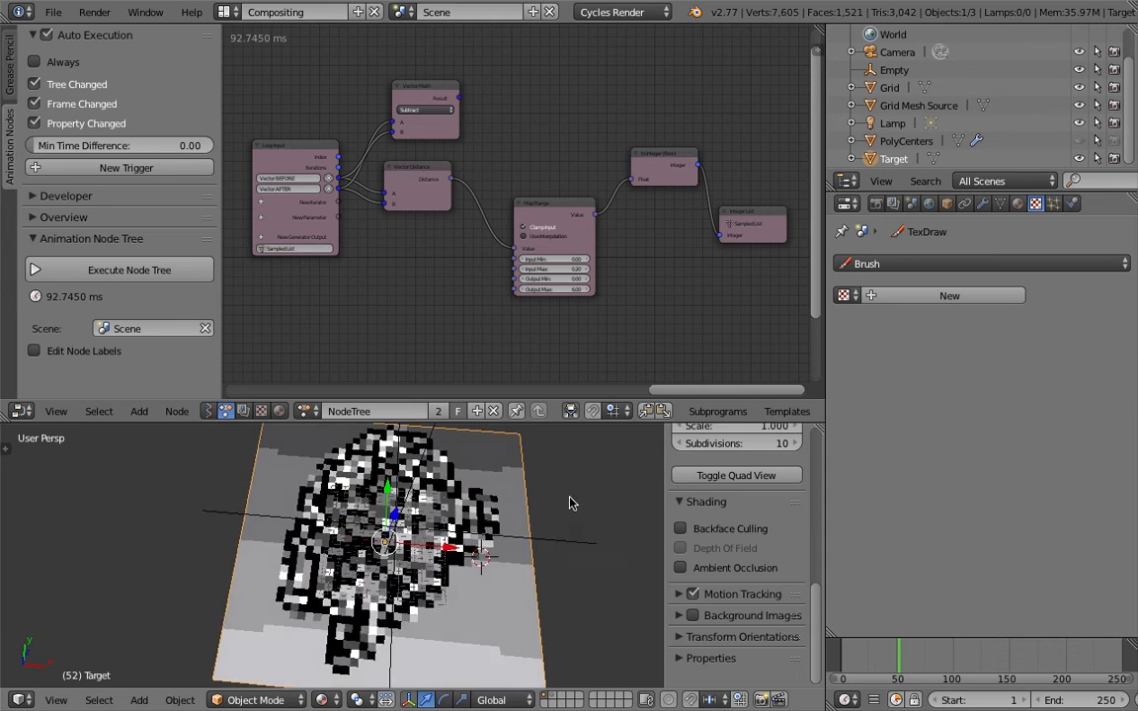
Step: Toggle the wireframe display and set the viewport shading to Material
{"action": "key", "text": "z"}
{"action": "key", "text": "z"}
{"action": "mouse_move", "coordinate": [498, 534]}
{"action": "middle_mouse_down"}
{"action": "mouse_move", "coordinate": [496, 521]}
{"action": "mouse_move", "coordinate": [521, 554]}
{"action": "mouse_move", "coordinate": [434, 533]}
{"action": "mouse_move", "coordinate": [478, 505]}
{"action": "mouse_move", "coordinate": [513, 517]}
{"action": "mouse_move", "coordinate": [508, 525]}
{"action": "middle_mouse_up"}
{"action": "scroll", "coordinate": [512, 535], "scroll_direction": "down", "scroll_amount": 3}
{"action": "left_click", "coordinate": [321, 700]}
{"action": "left_click", "coordinate": [355, 599]}
{"action": "right_click", "coordinate": [503, 486]}
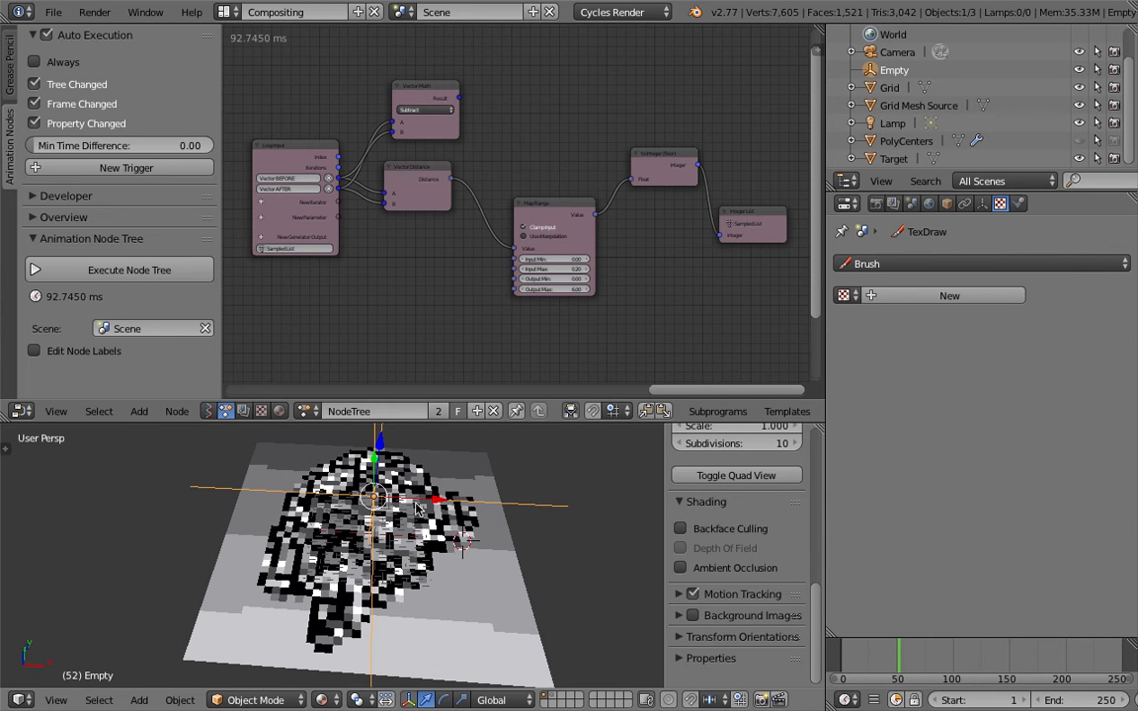
{"action": "key", "text": "g"}
{"action": "right_click", "coordinate": [434, 512]}
Step: Play the animation from frame 52, try moving the Empty during playback, and stop at frame 67
{"action": "scroll", "coordinate": [1013, 703], "scroll_direction": "down", "scroll_amount": 2}
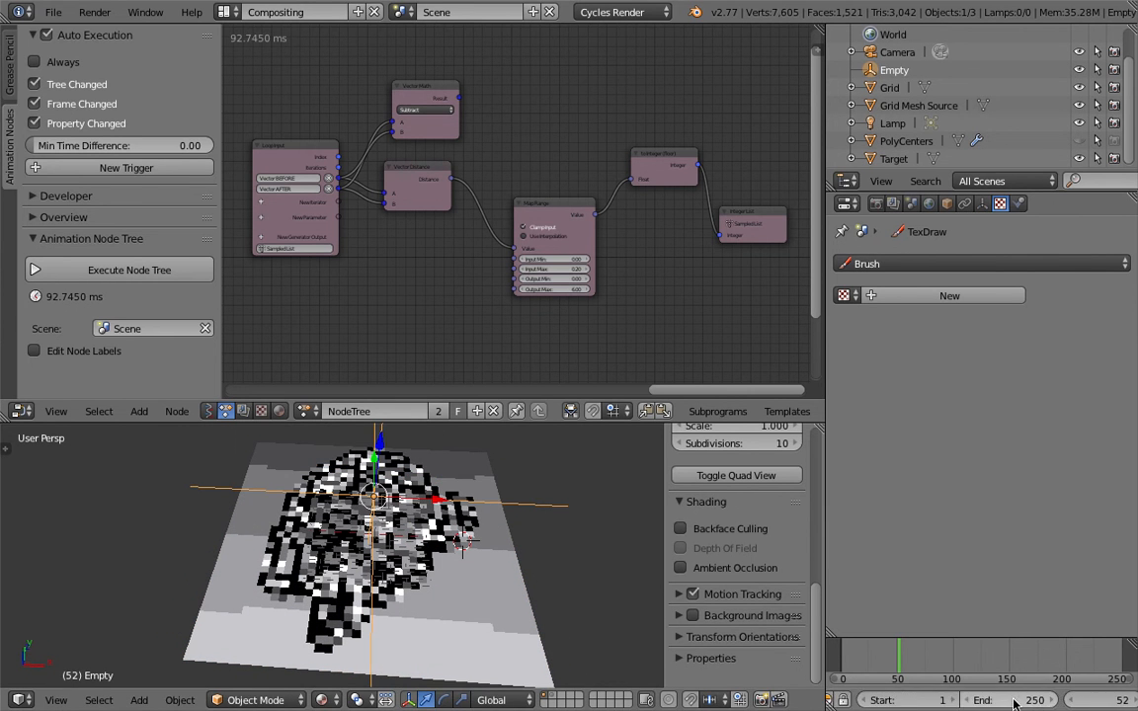
{"action": "scroll", "coordinate": [1013, 703], "scroll_direction": "down", "scroll_amount": 3}
{"action": "key", "text": "alt+a"}
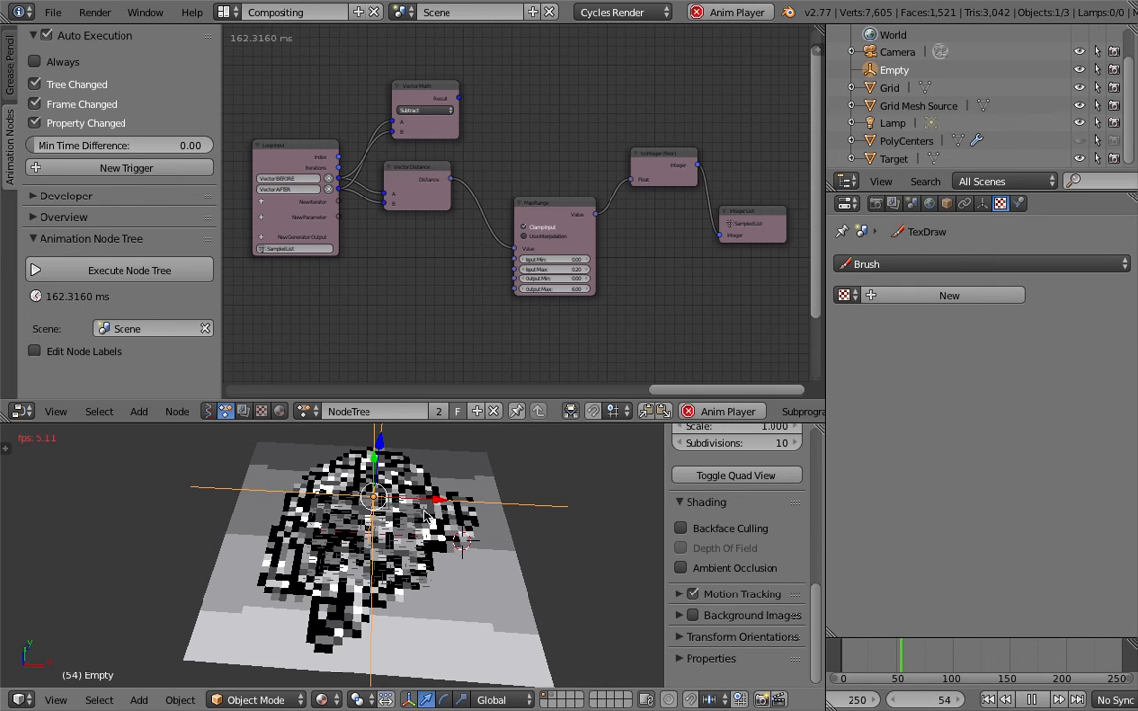
{"action": "key", "text": "g"}
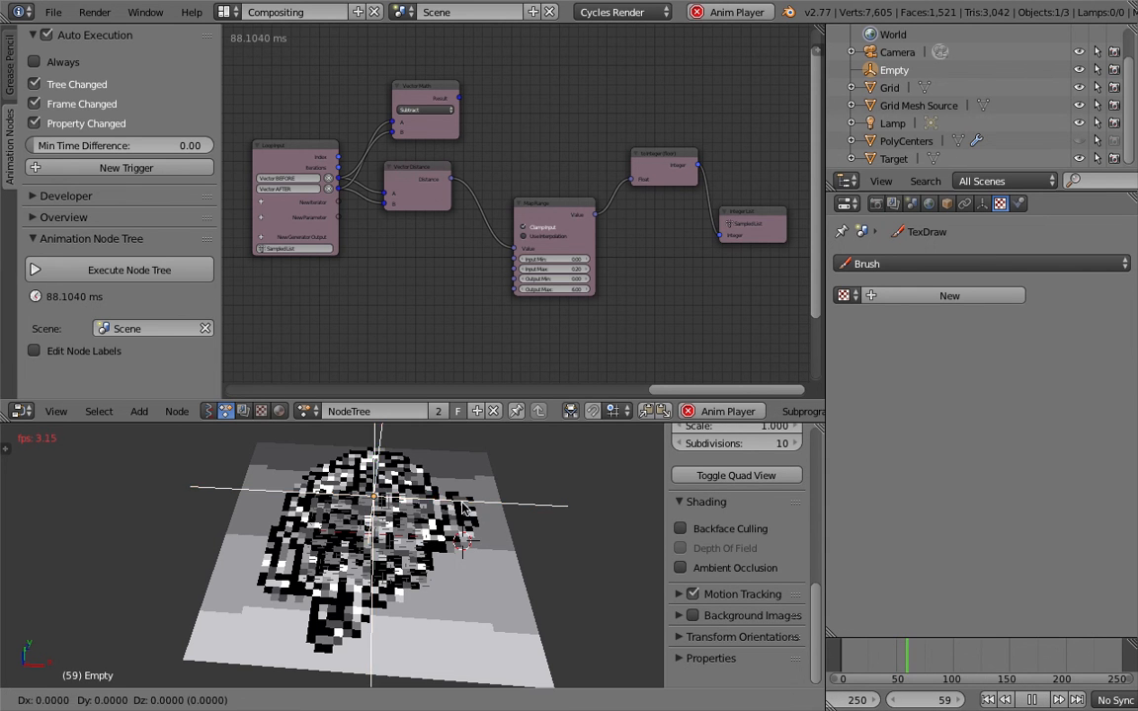
{"action": "right_click", "coordinate": [427, 465]}
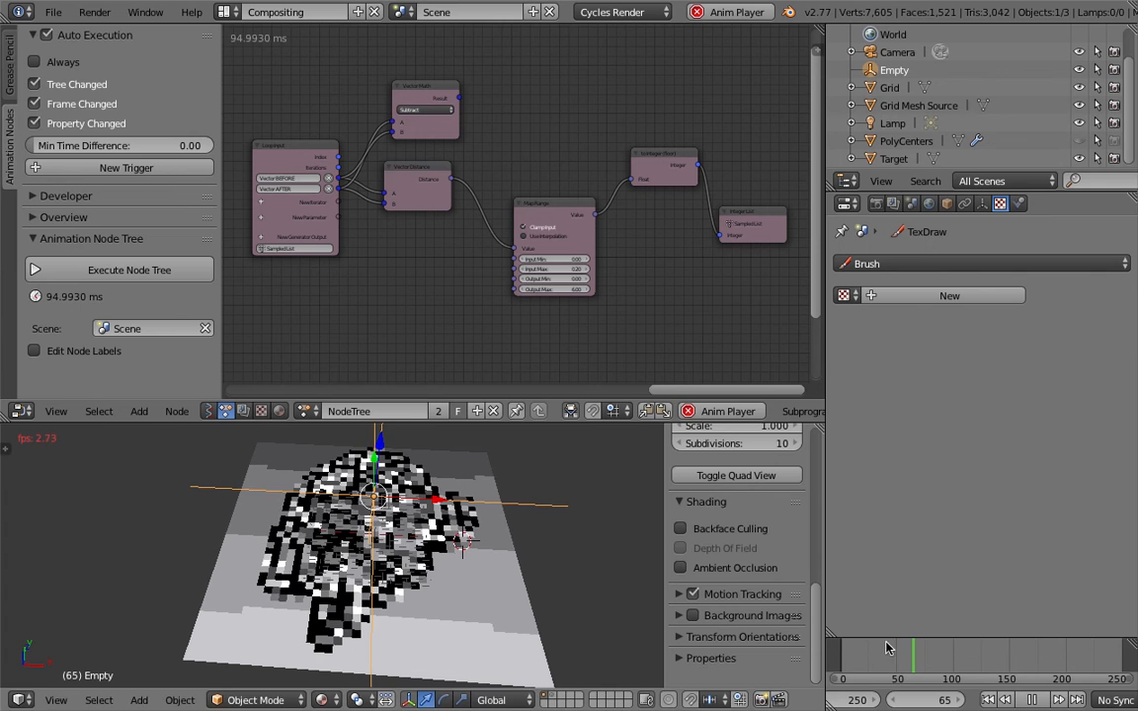
{"action": "left_click", "coordinate": [1037, 700]}
Step: Select the hidden PolyCenters object to show its Displace texture settings
{"action": "middle_click_drag", "start_coordinate": [453, 525], "coordinate": [463, 556]}
{"action": "scroll", "coordinate": [450, 565], "scroll_direction": "down", "scroll_amount": 1}
{"action": "right_click", "coordinate": [464, 556]}
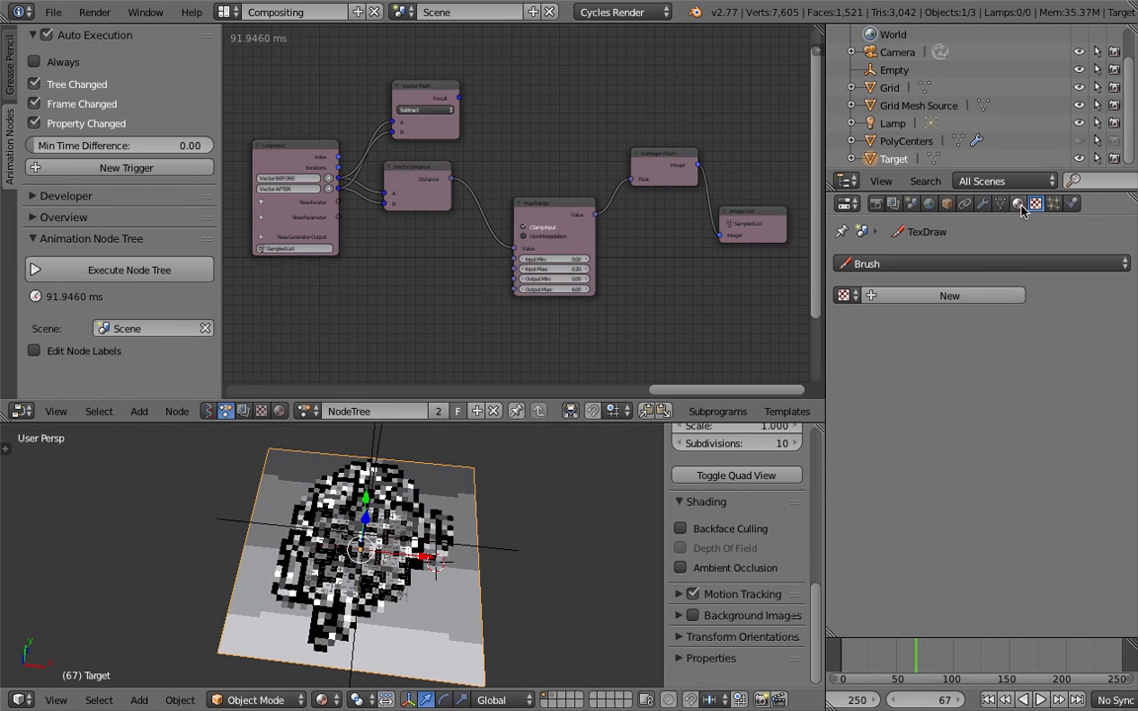
{"action": "left_click", "coordinate": [1020, 205]}
{"action": "left_click", "coordinate": [1036, 206]}
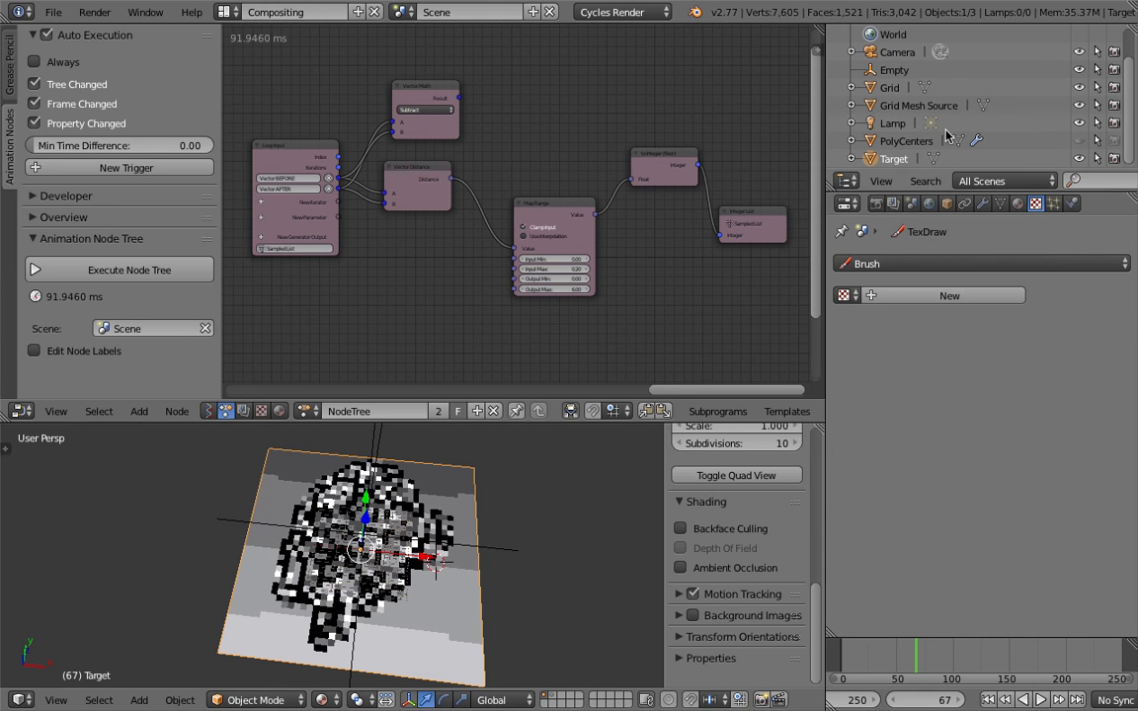
{"action": "left_click", "coordinate": [905, 141]}
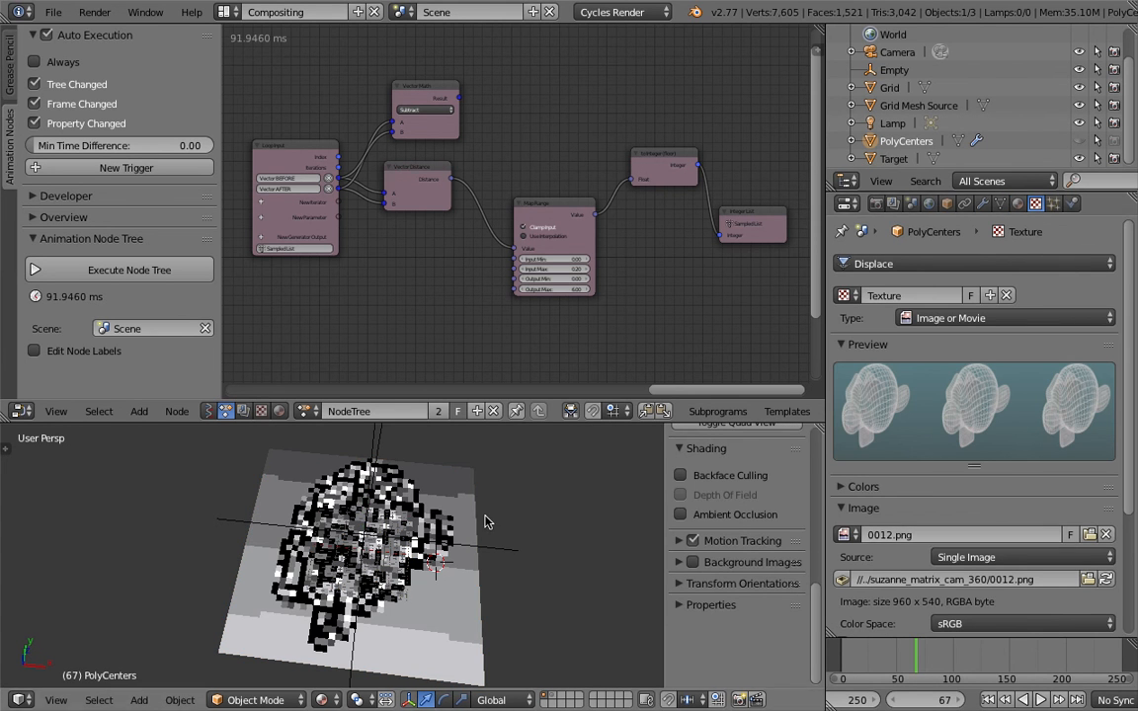
Step: Change the texture's image source to Image Sequence and load 0003.png from the suzanne_matrix_cam_360 folder
{"action": "middle_click_drag", "start_coordinate": [488, 518], "coordinate": [490, 495]}
{"action": "scroll", "coordinate": [421, 533], "scroll_direction": "up", "scroll_amount": 2}
{"action": "scroll", "coordinate": [419, 535], "scroll_direction": "down", "scroll_amount": 3}
{"action": "middle_click_drag", "start_coordinate": [421, 539], "coordinate": [425, 565]}
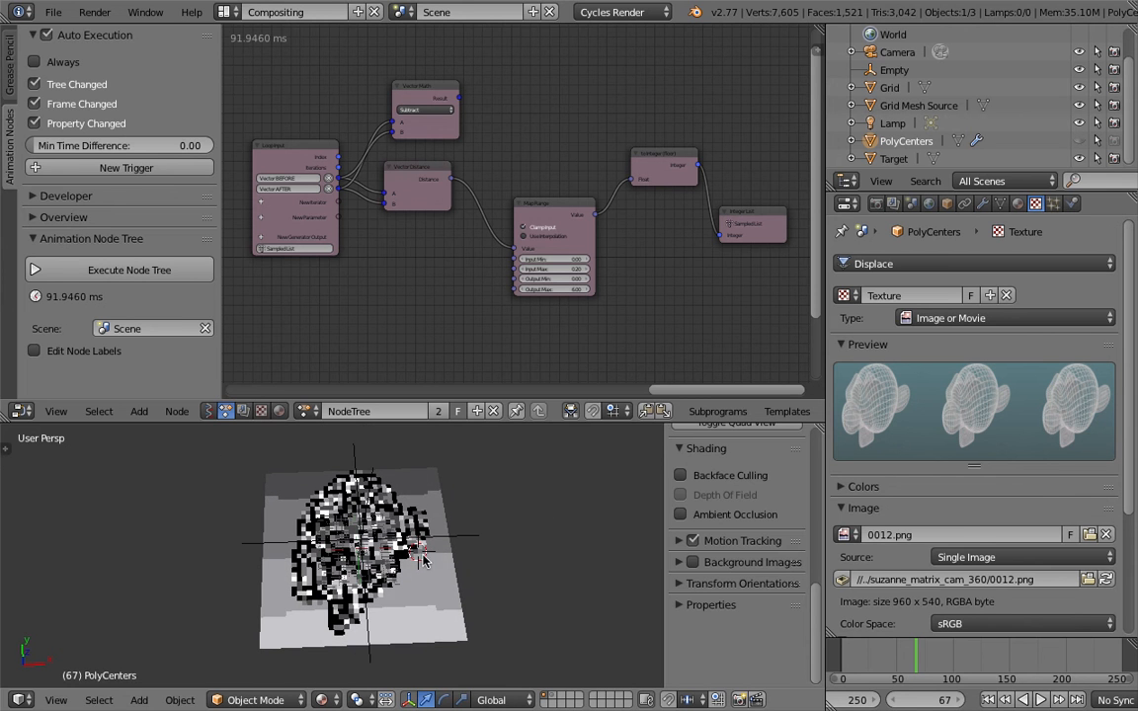
{"action": "left_click", "coordinate": [1005, 559]}
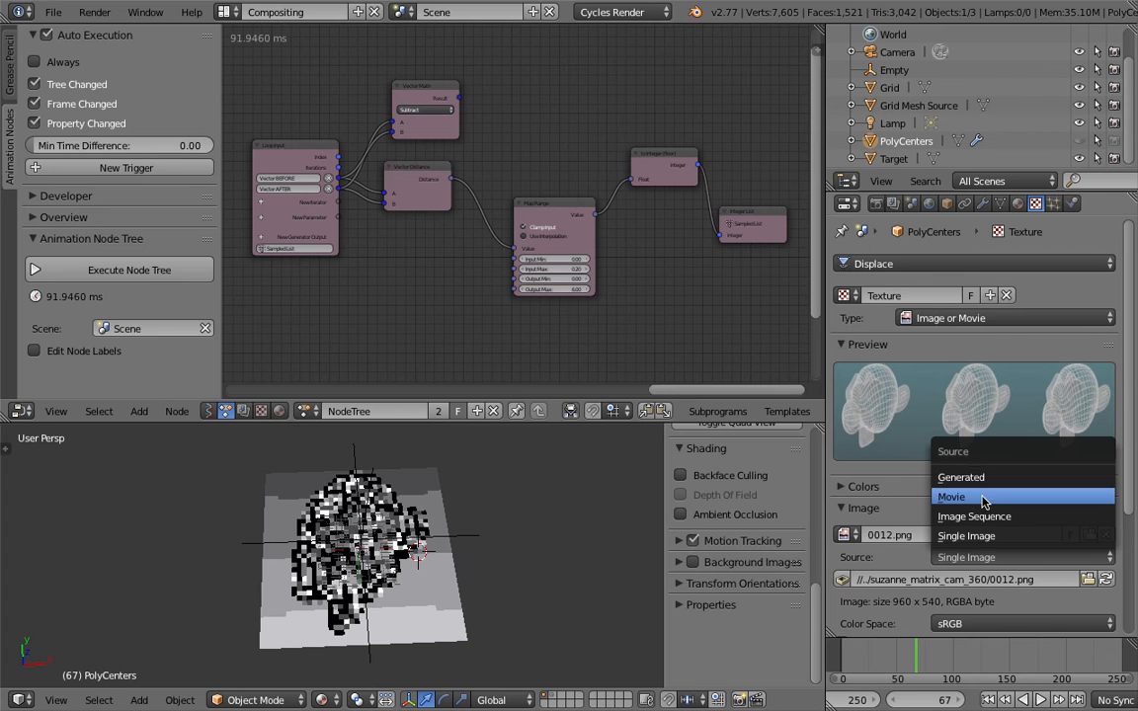
{"action": "left_click", "coordinate": [996, 516]}
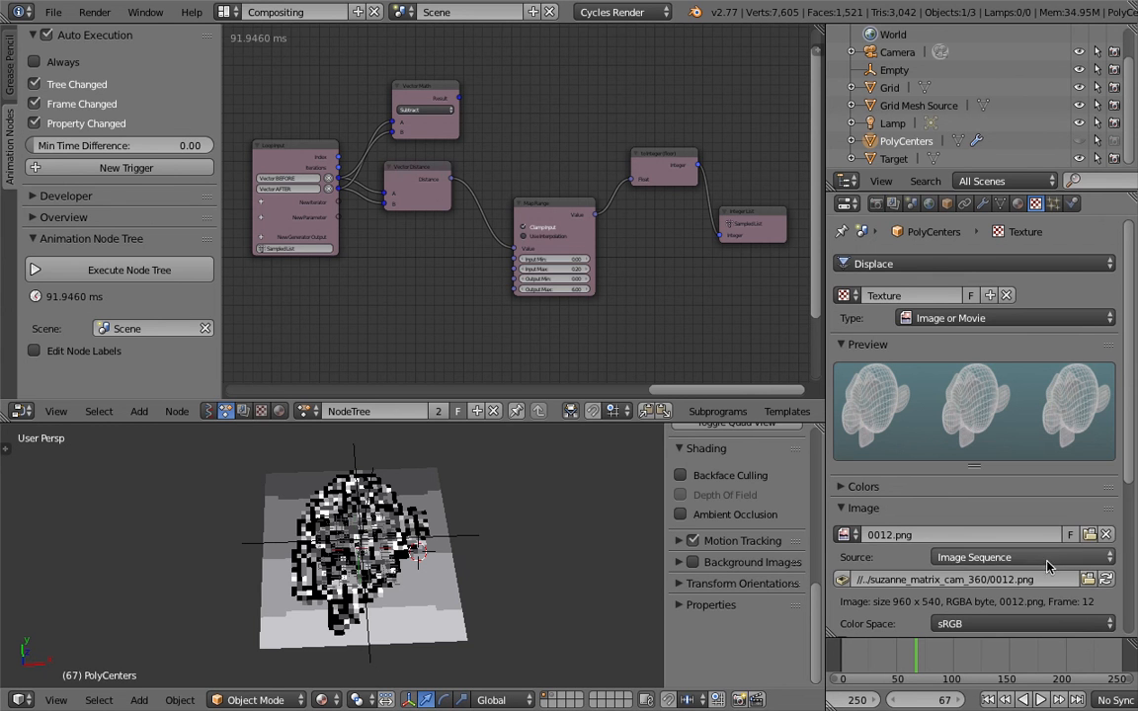
{"action": "left_click", "coordinate": [1086, 580]}
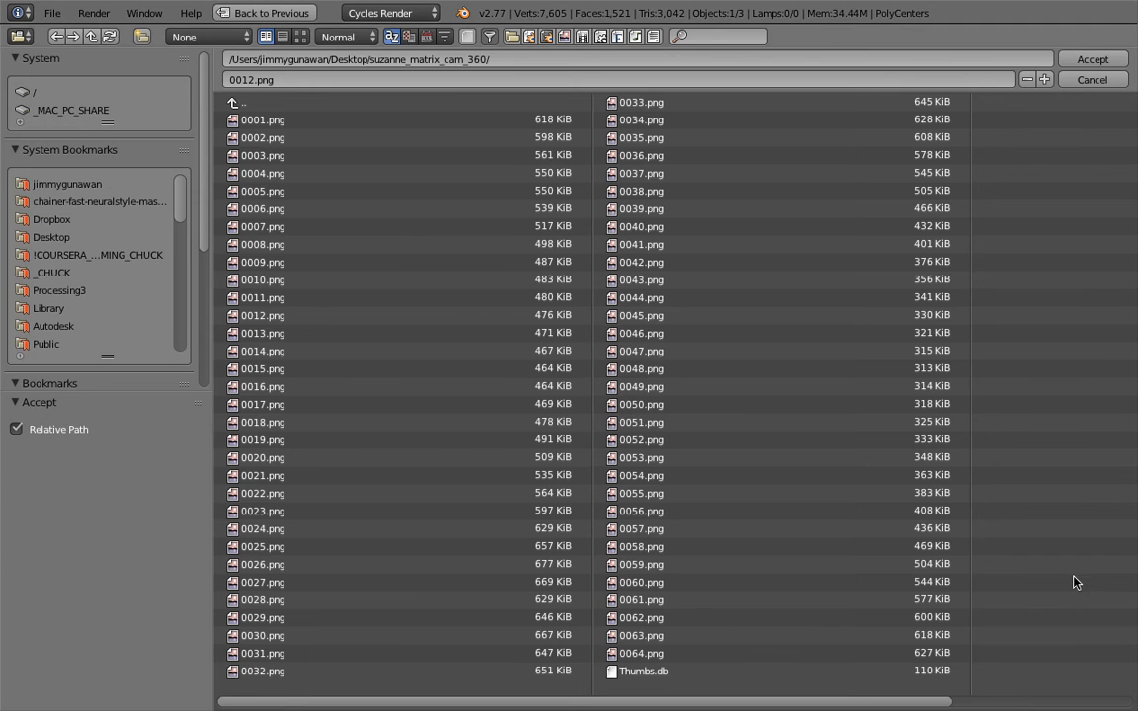
{"action": "left_click", "coordinate": [331, 155]}
{"action": "key", "text": "a"}
{"action": "left_click", "coordinate": [1092, 60]}
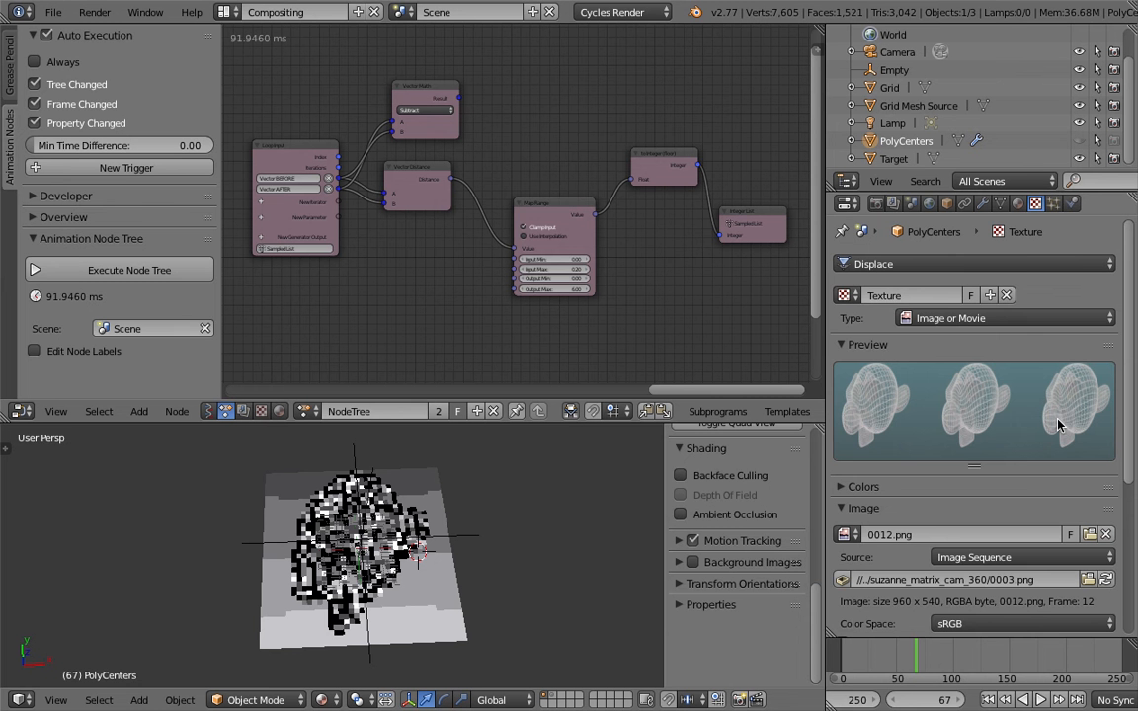
Step: Set the image sequence length to 64 frames and enable Auto Refresh and Cyclic
{"action": "scroll", "coordinate": [902, 526], "scroll_direction": "down", "scroll_amount": 3}
{"action": "scroll", "coordinate": [904, 529], "scroll_direction": "down", "scroll_amount": 3}
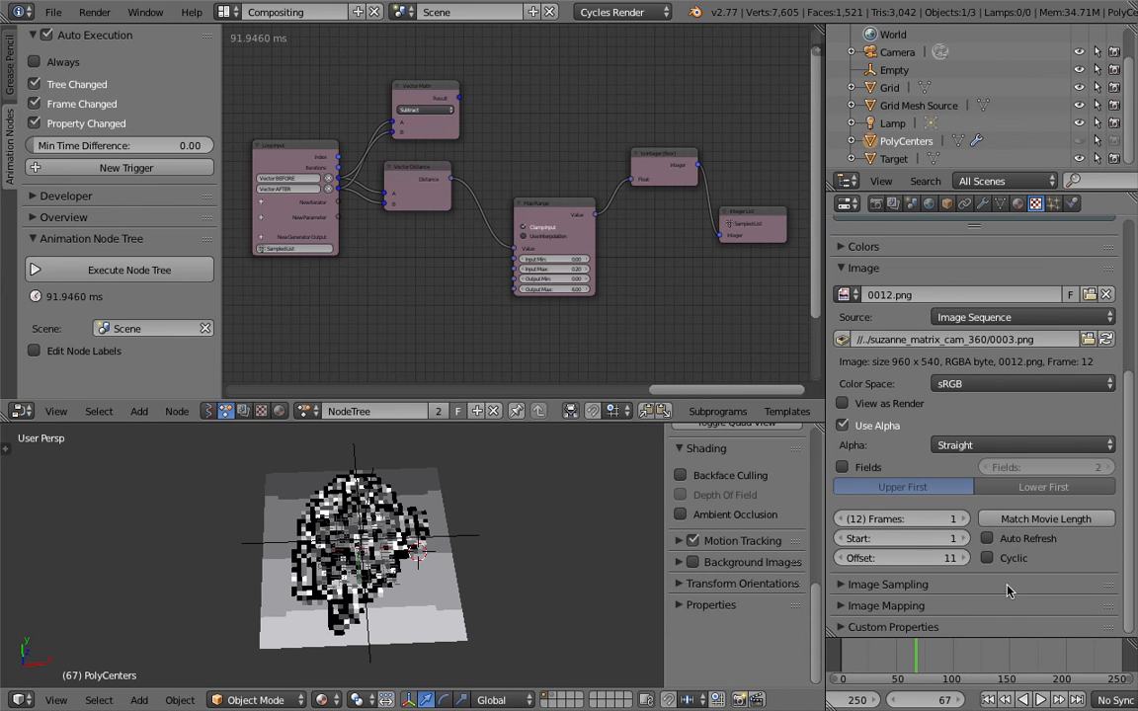
{"action": "left_click", "coordinate": [921, 518]}
{"action": "type", "text": "64"}
{"action": "key", "text": "Return"}
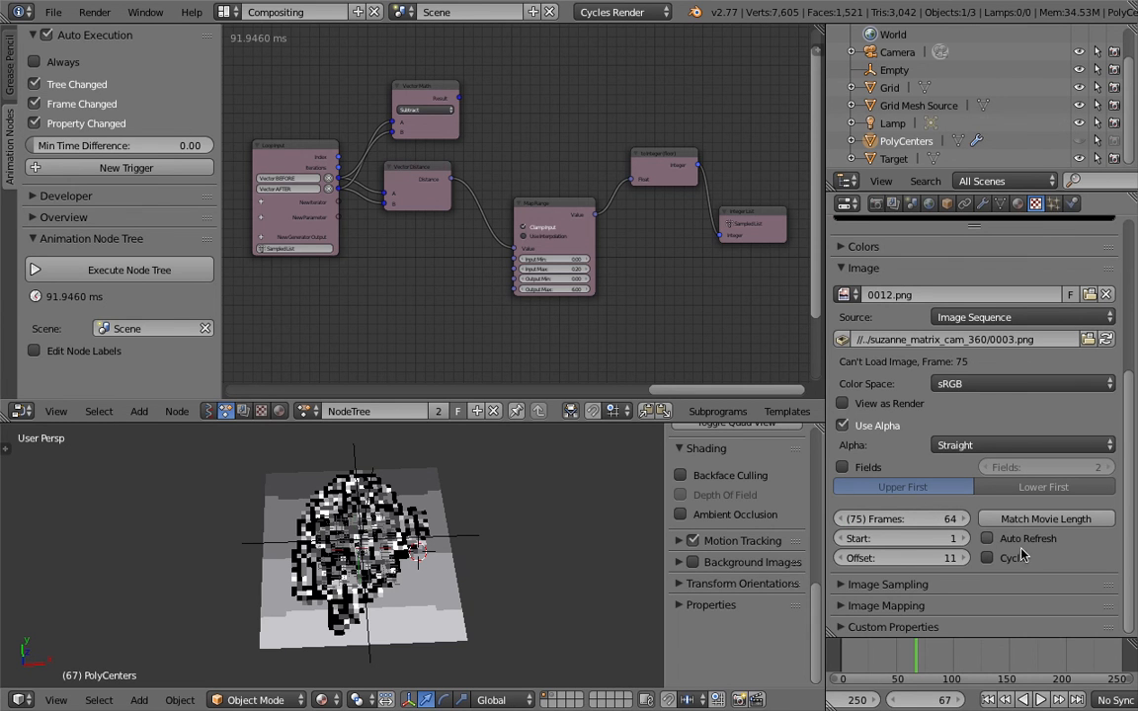
{"action": "left_click_drag", "start_coordinate": [1021, 542], "coordinate": [1021, 559]}
Step: Scrub the timeline to frame 33 and check the grid pattern against the image sequence
{"action": "mouse_move", "coordinate": [884, 661]}
{"action": "left_mouse_down"}
{"action": "mouse_move", "coordinate": [875, 660]}
{"action": "mouse_move", "coordinate": [930, 655]}
{"action": "mouse_move", "coordinate": [876, 653]}
{"action": "left_mouse_up"}
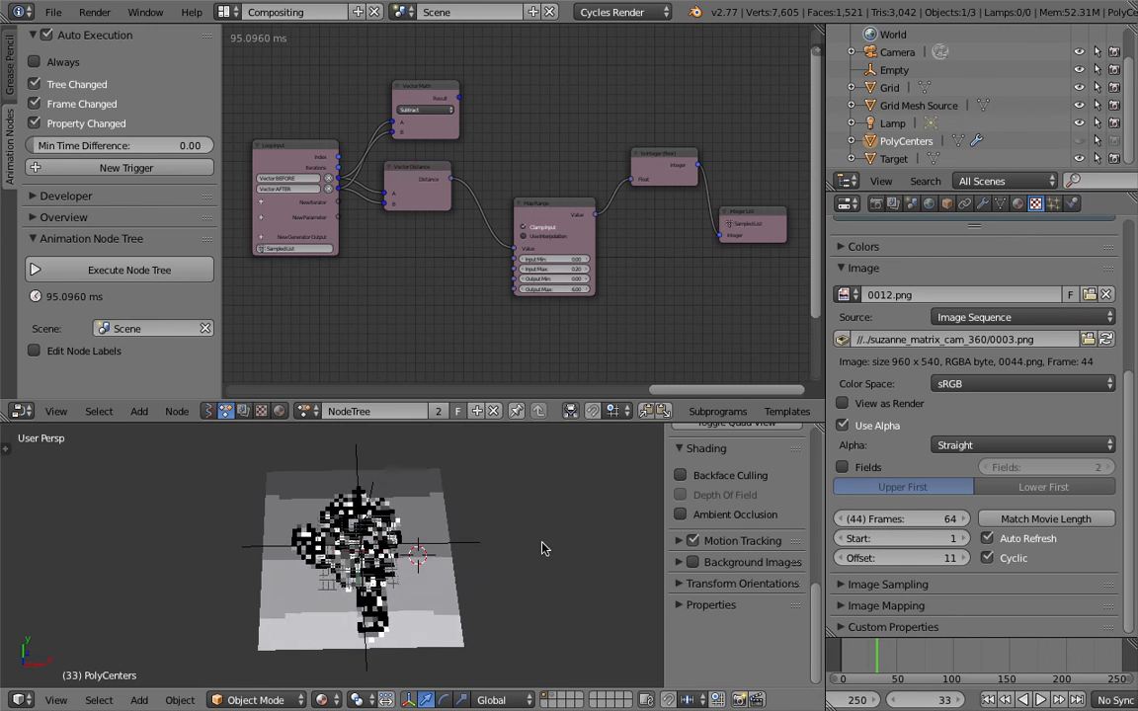
{"action": "scroll", "coordinate": [531, 546], "scroll_direction": "up", "scroll_amount": 1}
{"action": "middle_click_drag", "start_coordinate": [540, 540], "coordinate": [550, 500]}
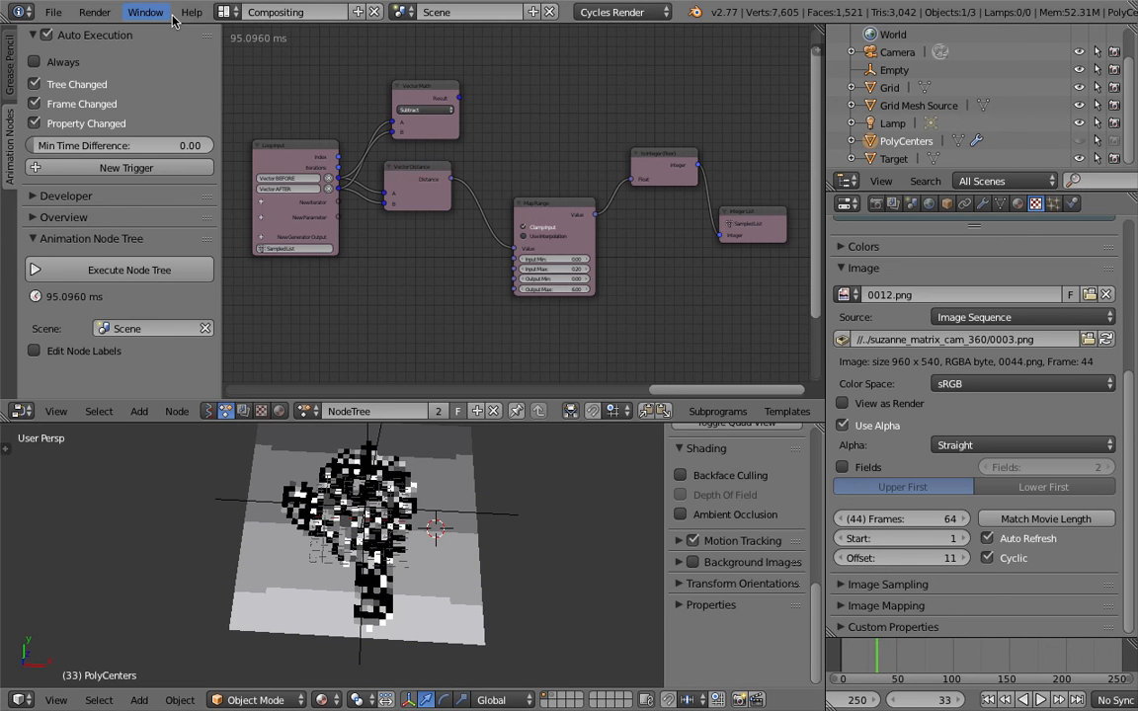
Step: Switch to the 3D View Full screen layout and frame the grid in it
{"action": "left_click", "coordinate": [225, 11]}
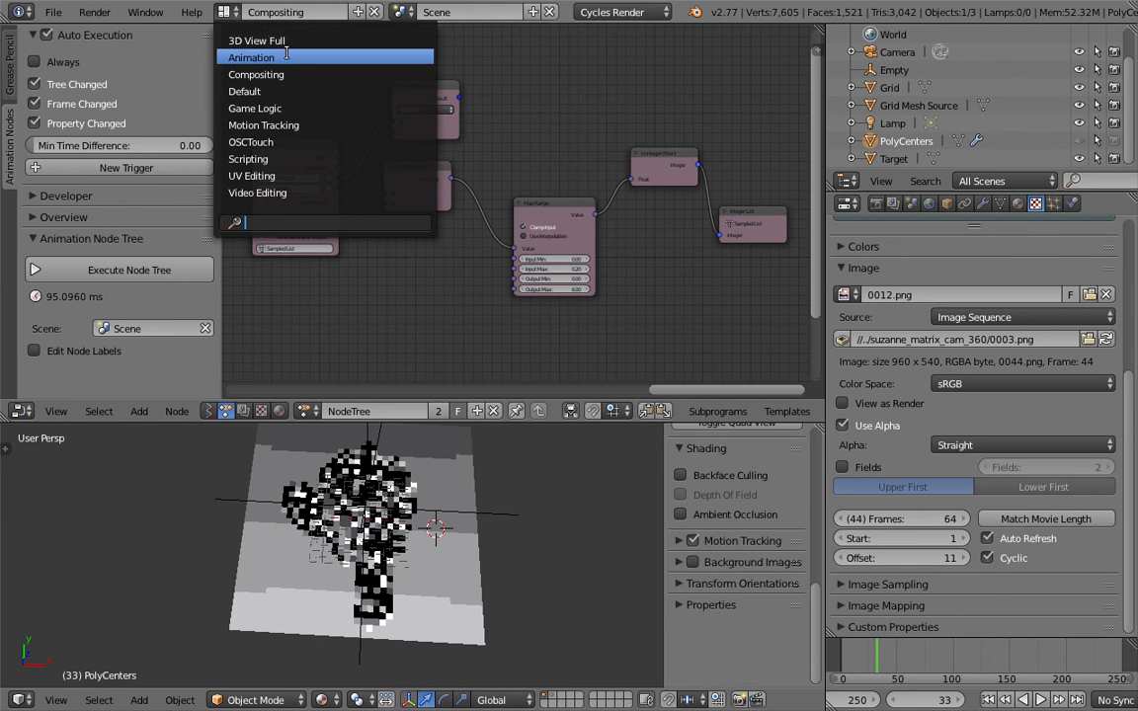
{"action": "left_click", "coordinate": [259, 42]}
{"action": "scroll", "coordinate": [505, 287], "scroll_direction": "down", "scroll_amount": 3}
{"action": "scroll", "coordinate": [503, 286], "scroll_direction": "down", "scroll_amount": 5}
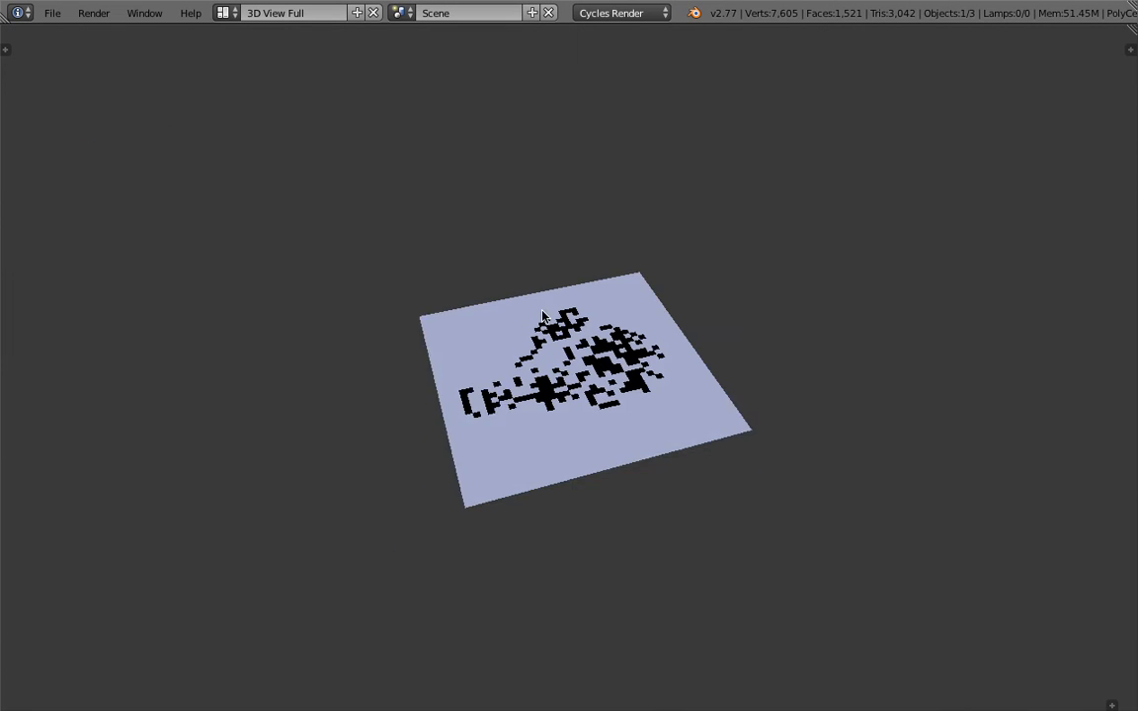
{"action": "scroll", "coordinate": [529, 338], "scroll_direction": "up", "scroll_amount": 4}
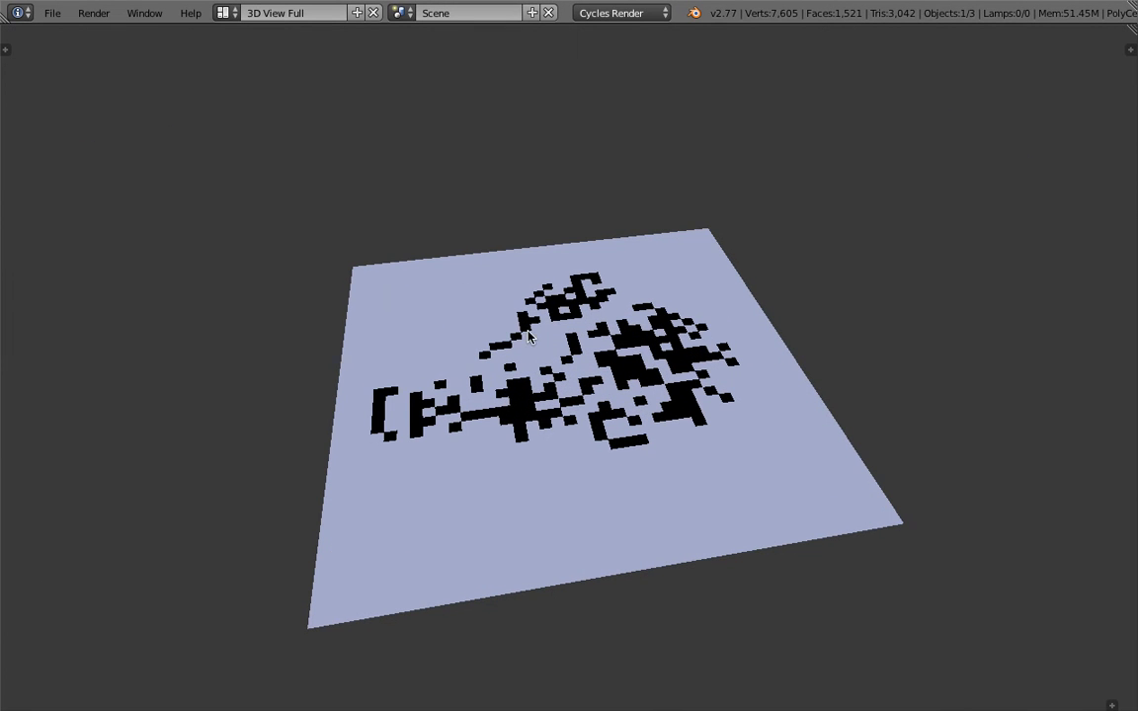
Step: Show the 3D view's header and set the viewport shading to Material for the full-screen grid
{"action": "left_click", "coordinate": [1110, 703]}
{"action": "left_click", "coordinate": [323, 699]}
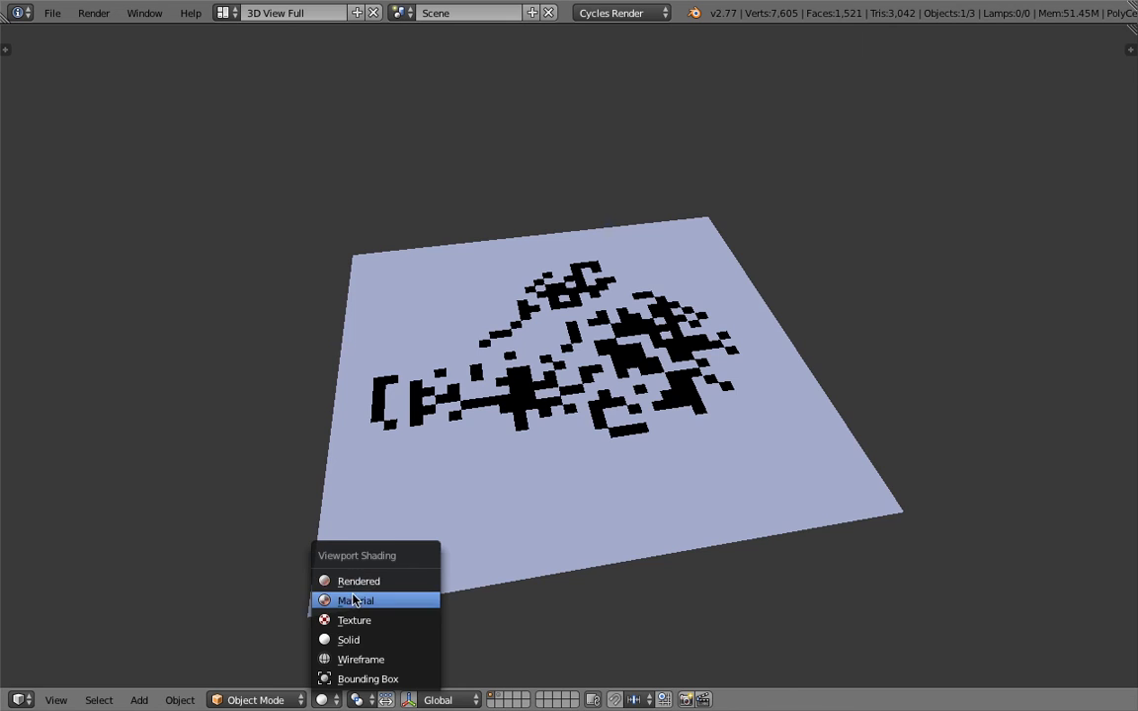
{"action": "left_click", "coordinate": [352, 600]}
{"action": "scroll", "coordinate": [464, 418], "scroll_direction": "up", "scroll_amount": 2}
{"action": "mouse_move", "coordinate": [464, 419]}
{"action": "middle_mouse_down"}
{"action": "mouse_move", "coordinate": [638, 386]}
{"action": "mouse_move", "coordinate": [616, 424]}
{"action": "mouse_move", "coordinate": [575, 415]}
{"action": "middle_mouse_up"}
{"action": "scroll", "coordinate": [616, 425], "scroll_direction": "down", "scroll_amount": 2}
{"action": "scroll", "coordinate": [616, 425], "scroll_direction": "up", "scroll_amount": 1}
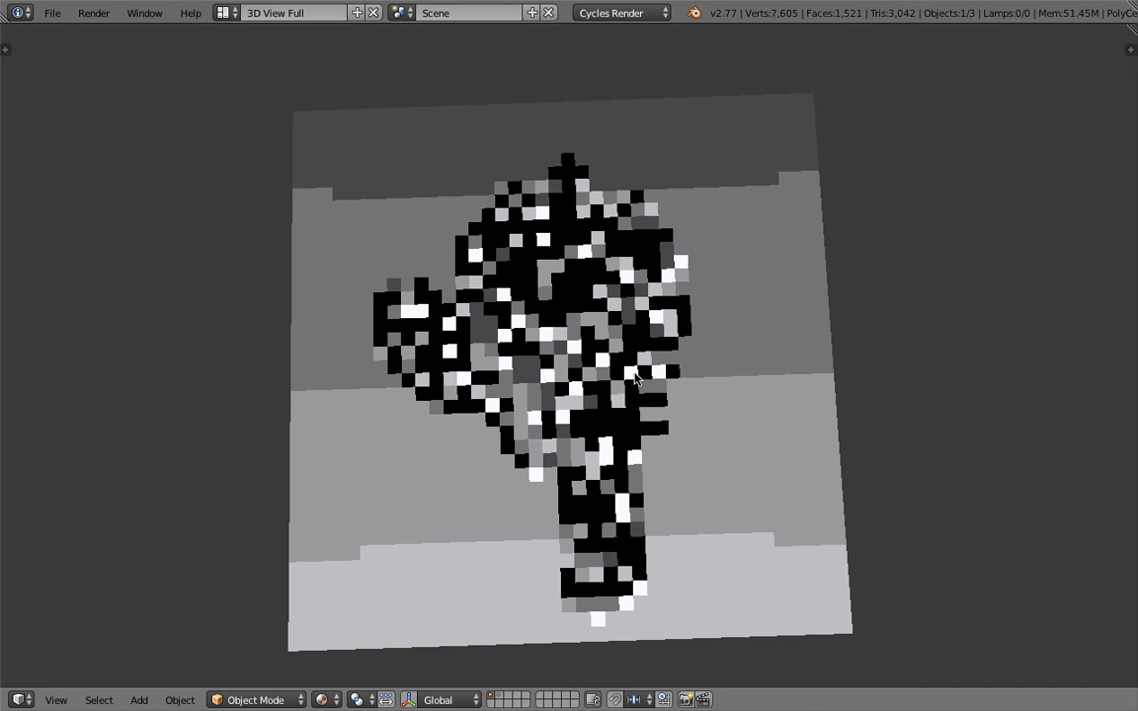
Step: Split the full-screen 3D view horizontally and turn the narrow upper area into a Timeline
{"action": "middle_click_drag", "start_coordinate": [635, 378], "coordinate": [630, 367]}
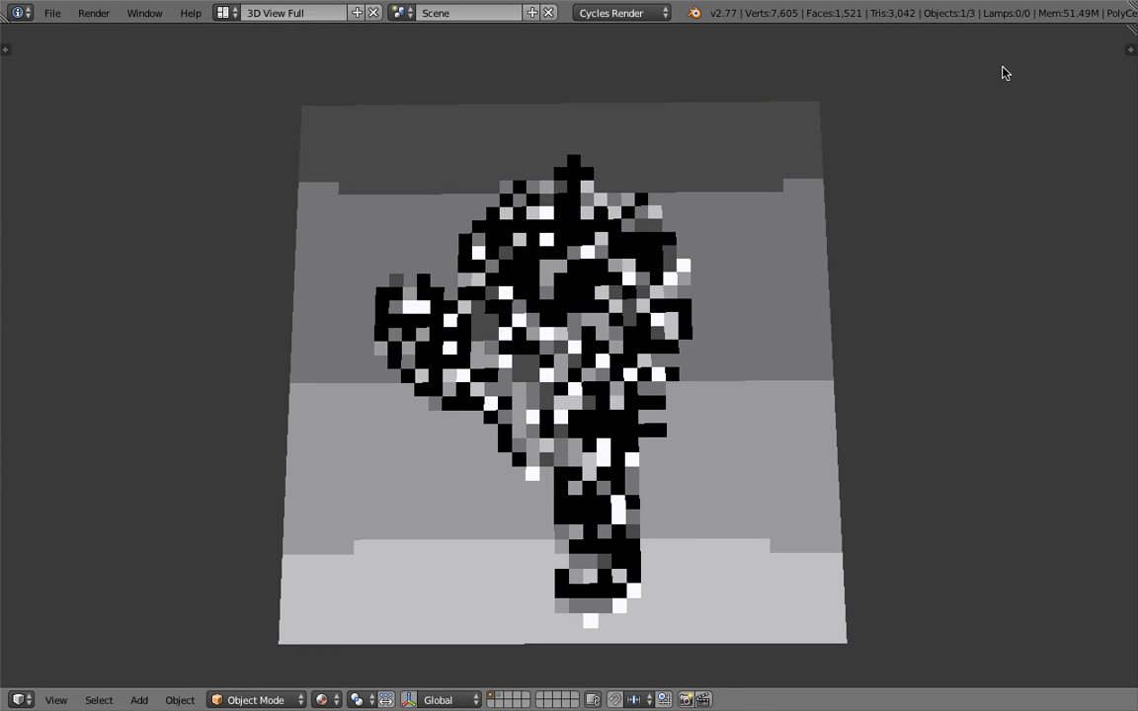
{"action": "middle_click_drag", "start_coordinate": [1004, 73], "coordinate": [773, 241]}
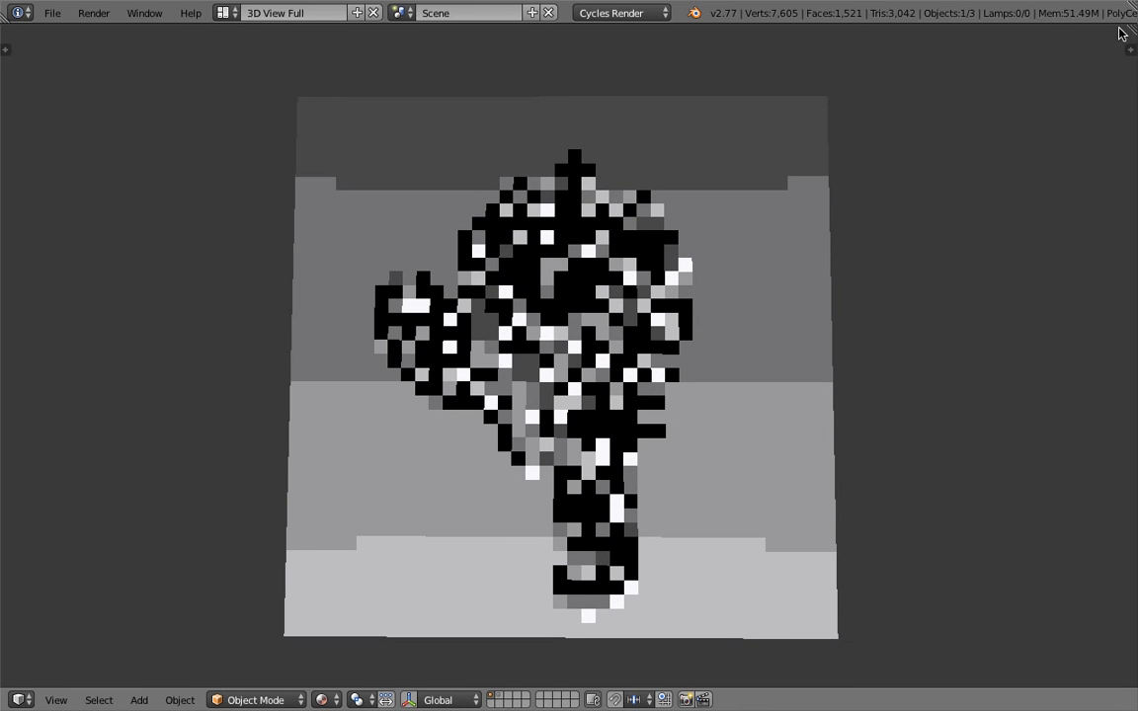
{"action": "left_click_drag", "start_coordinate": [1130, 29], "coordinate": [1126, 118]}
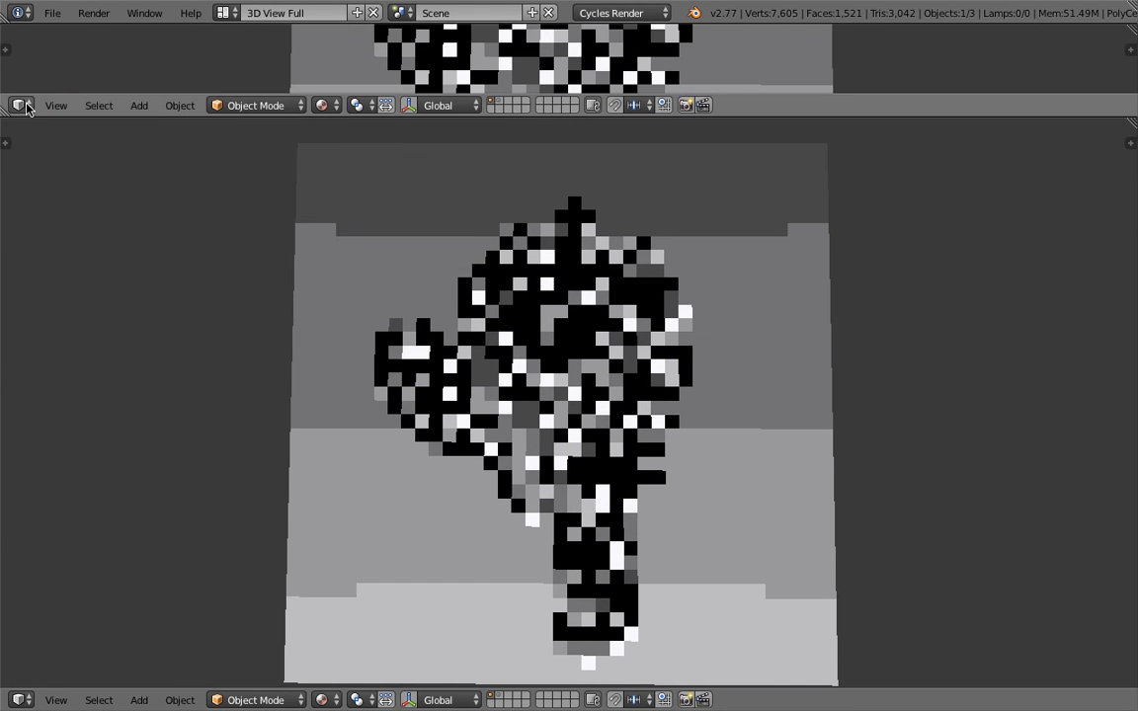
{"action": "left_click", "coordinate": [19, 104]}
{"action": "left_click", "coordinate": [51, 153]}
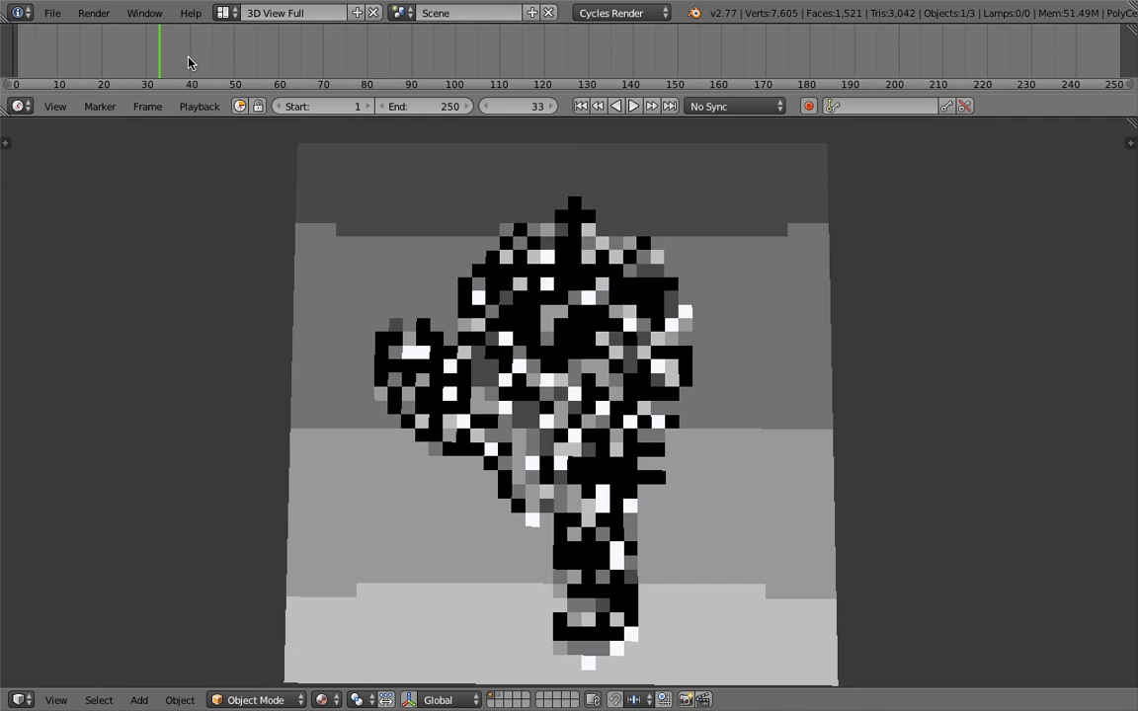
Step: Scrub to frame 45, then play the animation from the first frame and watch the grid pattern
{"action": "mouse_move", "coordinate": [214, 56]}
{"action": "left_mouse_down"}
{"action": "mouse_move", "coordinate": [316, 56]}
{"action": "mouse_move", "coordinate": [213, 59]}
{"action": "left_mouse_up"}
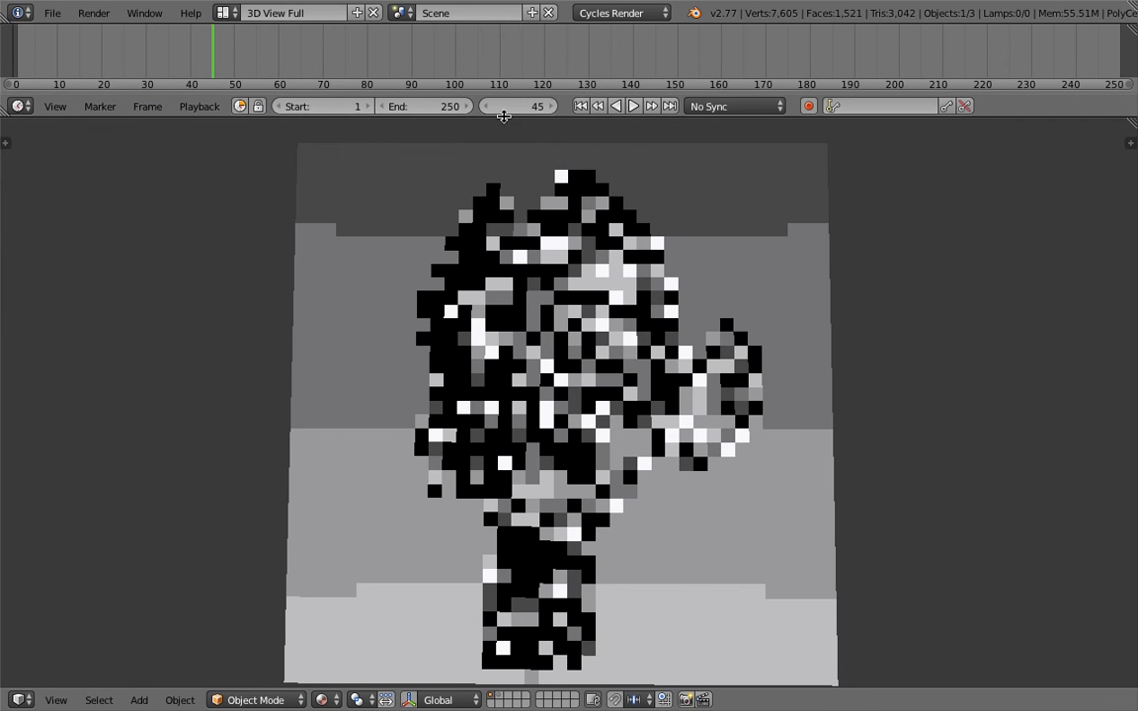
{"action": "left_click", "coordinate": [581, 105]}
{"action": "left_click", "coordinate": [632, 105]}
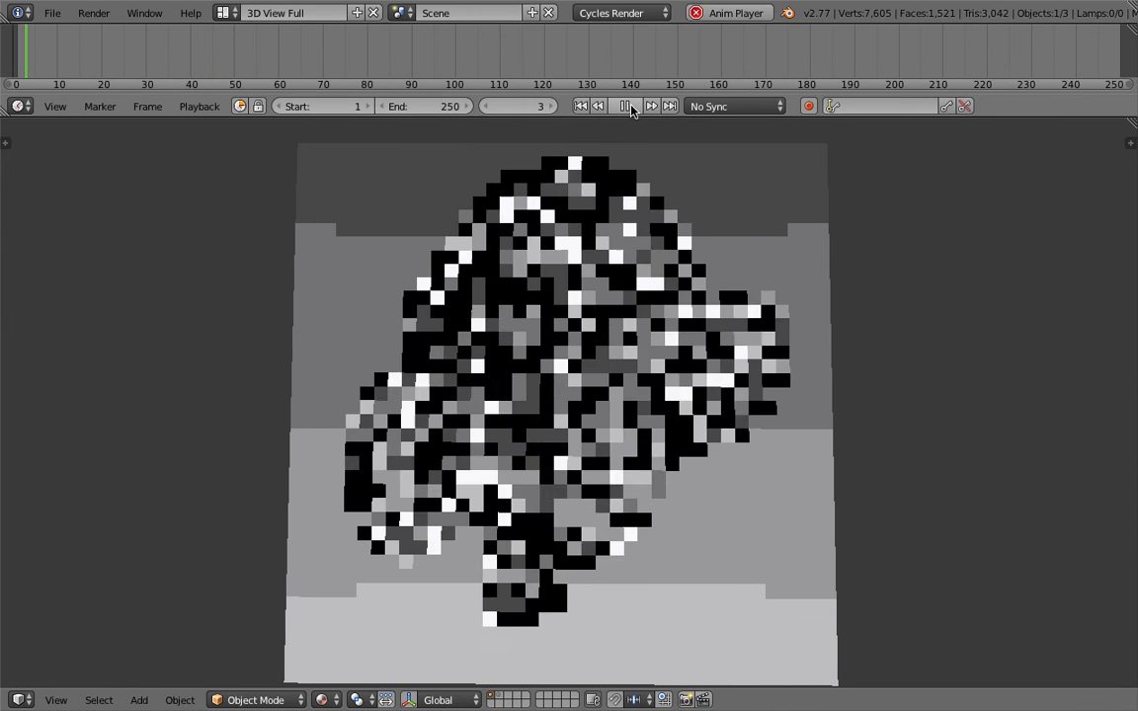
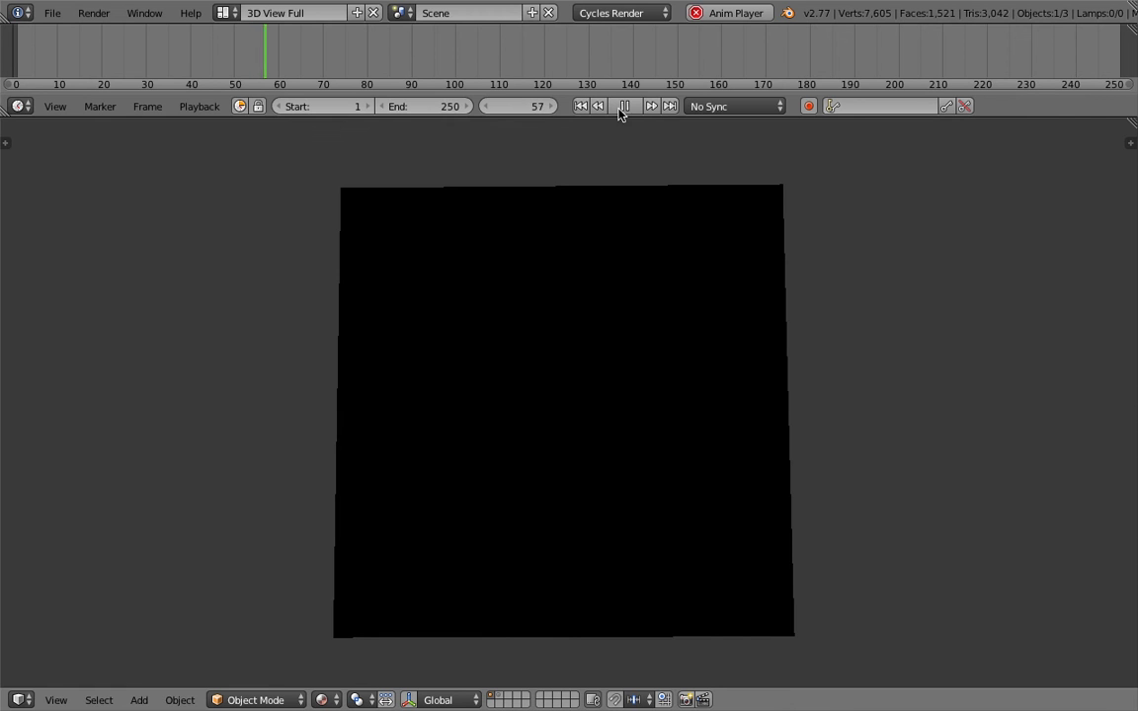
{"action": "key", "text": "alt+a"}
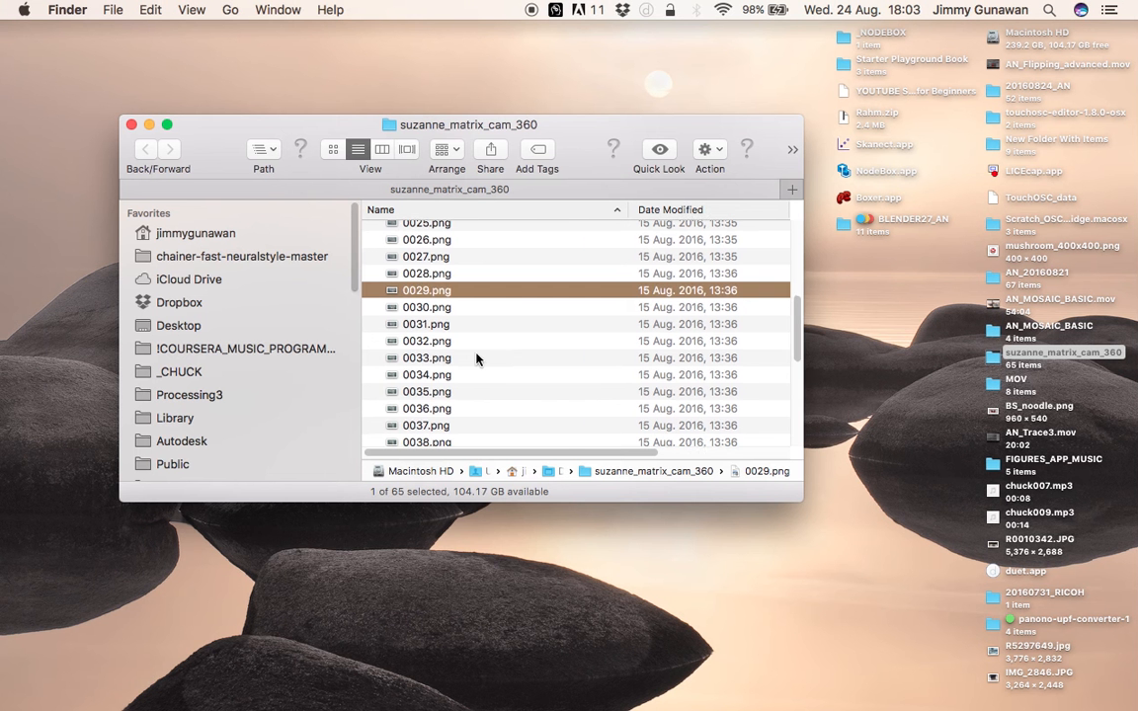
Step: Check the end of the PNG file list in the suzanne_matrix_cam_360 folder in Finder and return to Blender
{"action": "scroll", "coordinate": [426, 358], "scroll_direction": "down", "scroll_amount": 10}
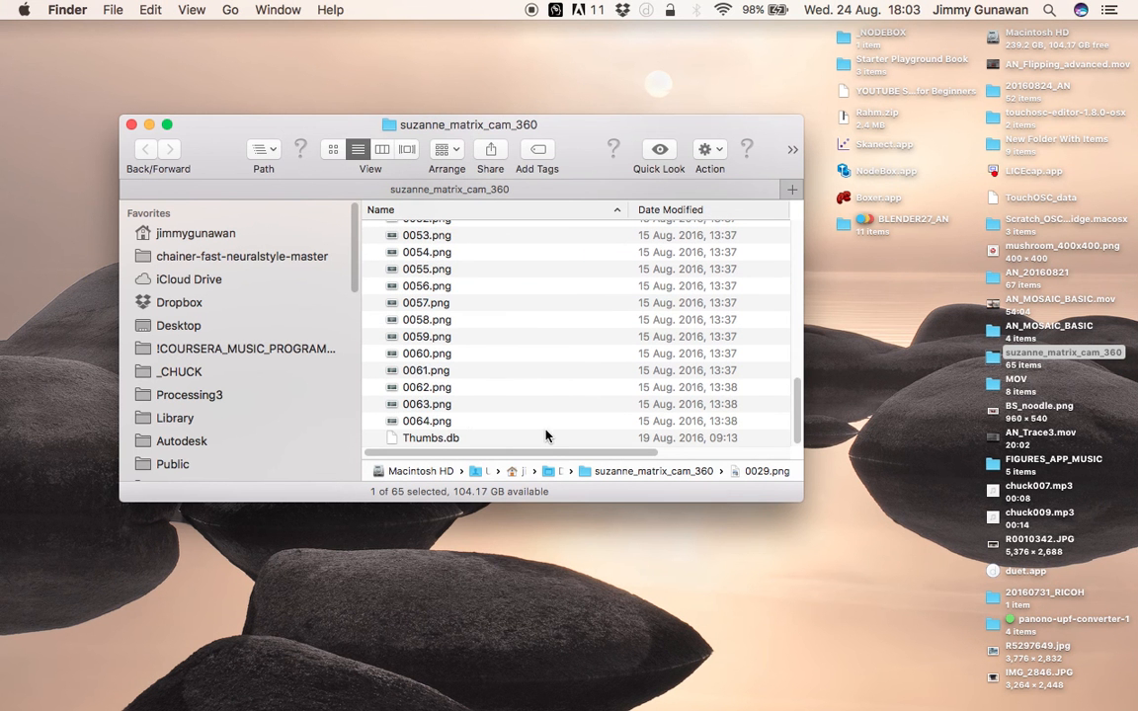
{"action": "key", "text": "ctrl+Right"}
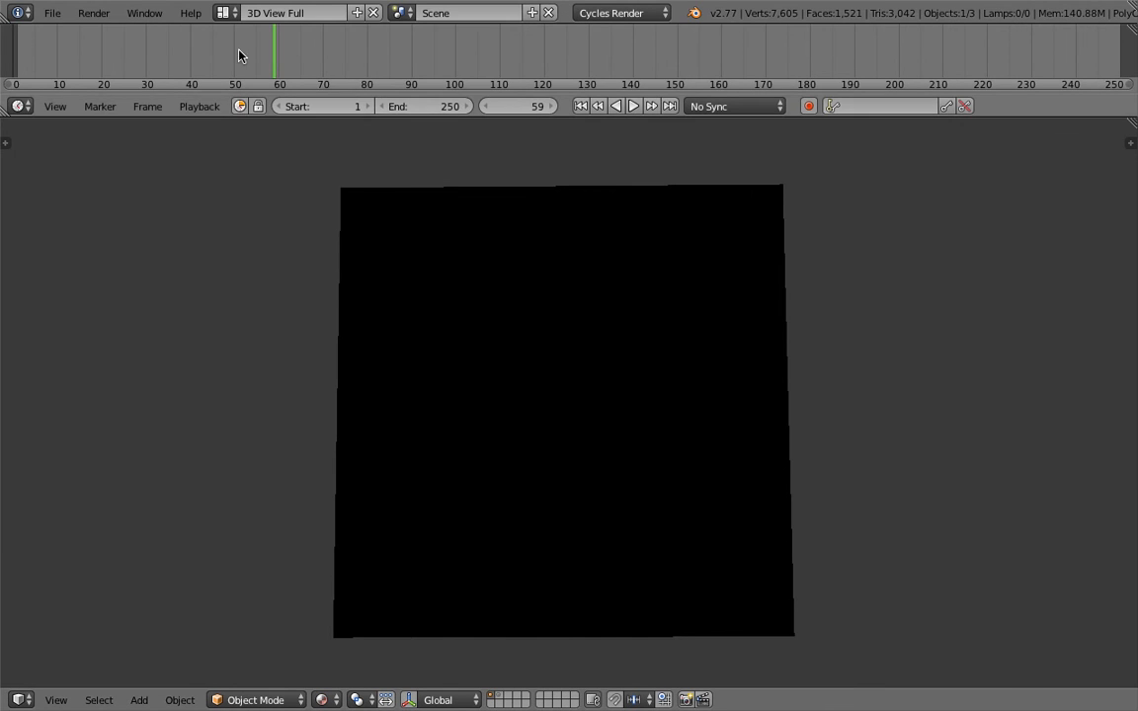
Step: Switch to the Compositing screen layout and scrub the timeline to check how the image sequence loads
{"action": "left_click", "coordinate": [225, 12]}
{"action": "left_click", "coordinate": [249, 76]}
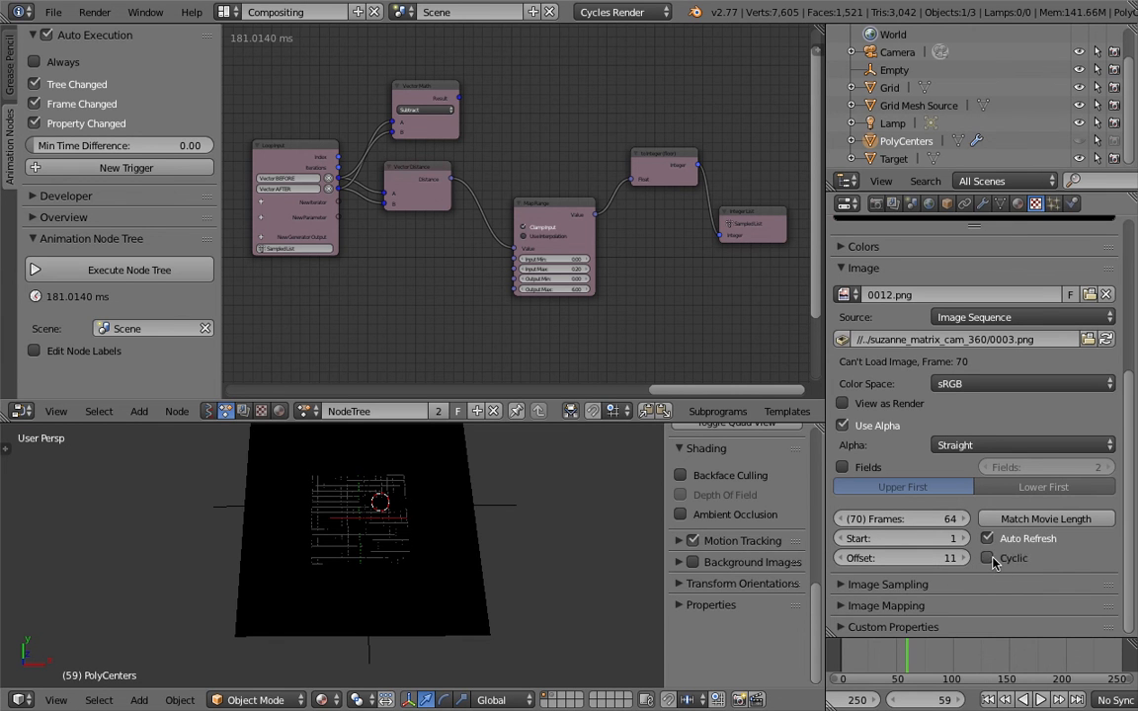
{"action": "left_click_drag", "start_coordinate": [892, 650], "coordinate": [882, 654]}
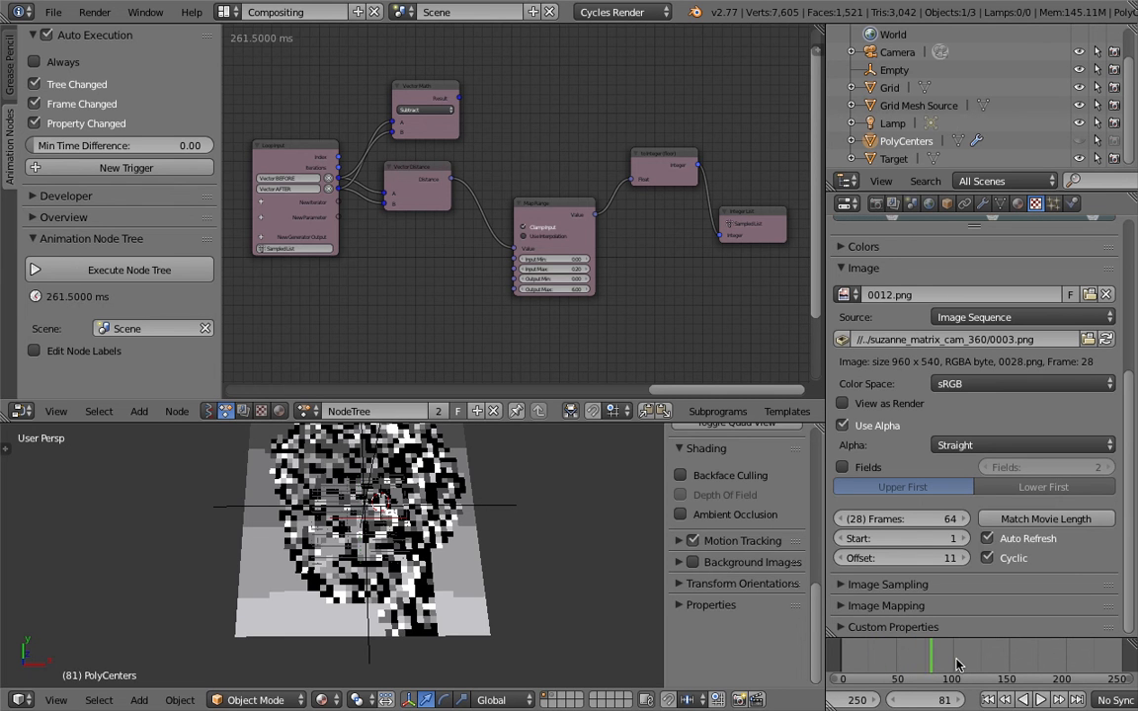
{"action": "left_click_drag", "start_coordinate": [910, 663], "coordinate": [844, 663]}
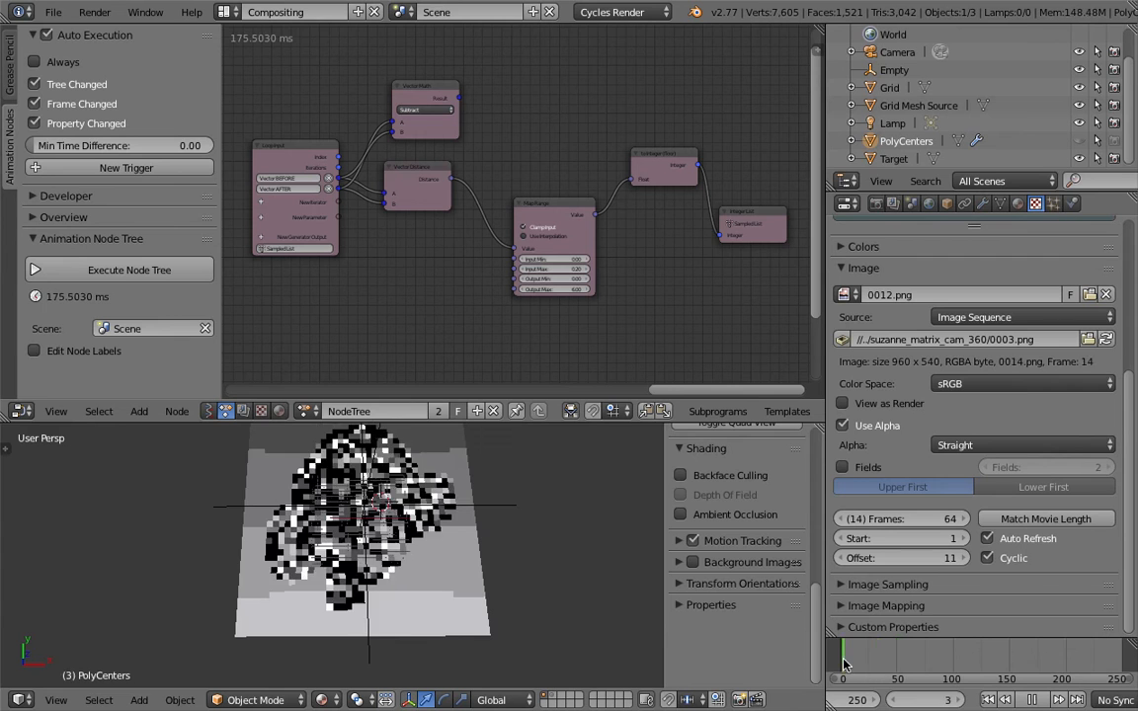
Step: Set the image sequence offset to 0 and play the animation
{"action": "left_click", "coordinate": [921, 560]}
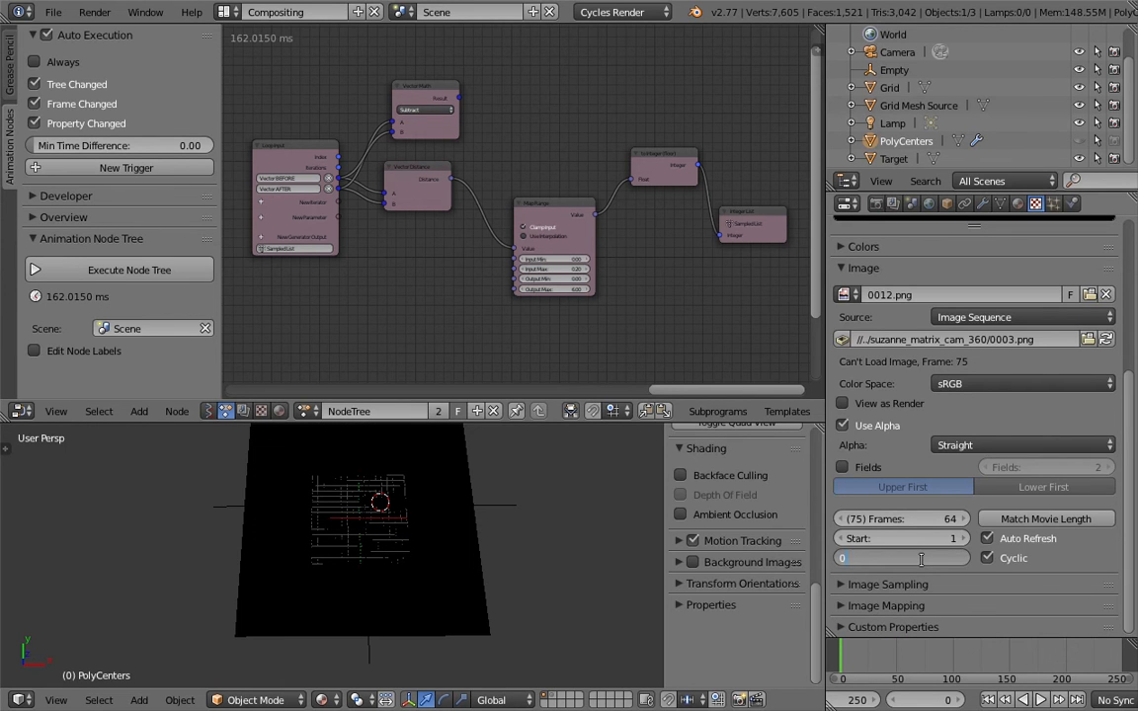
{"action": "type", "text": "0"}
{"action": "key", "text": "Return"}
{"action": "key", "text": "alt+a"}
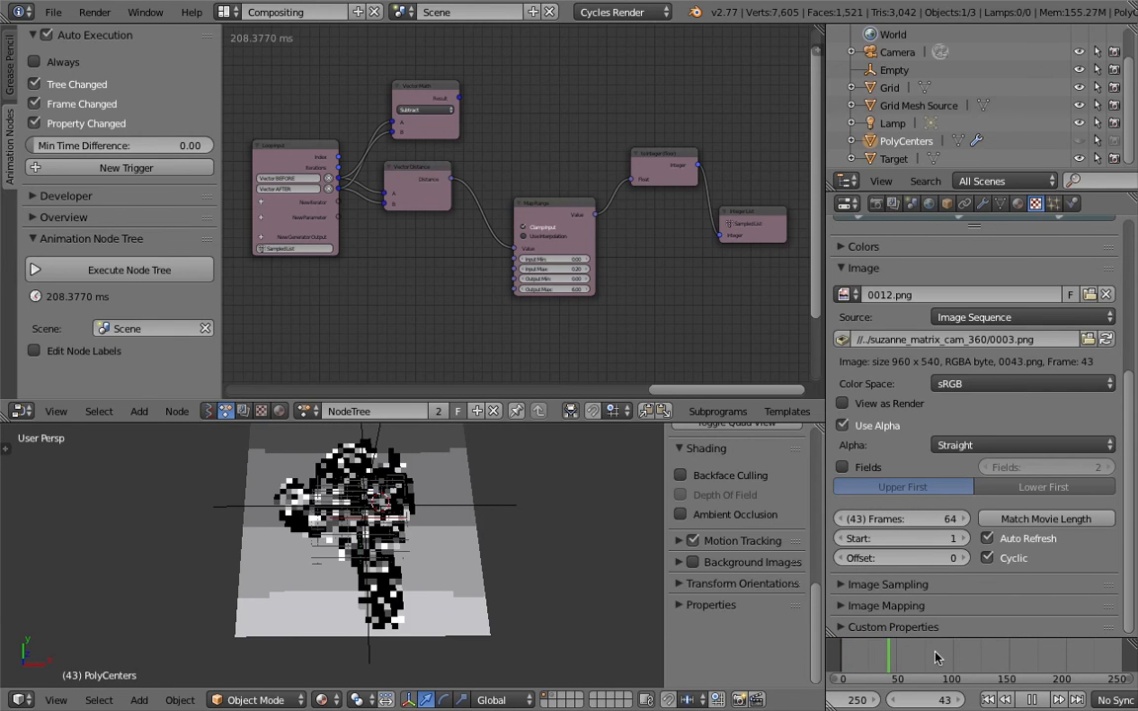
Step: Stop the playback and save the blend file
{"action": "key", "text": "alt+a"}
{"action": "left_click", "coordinate": [51, 12]}
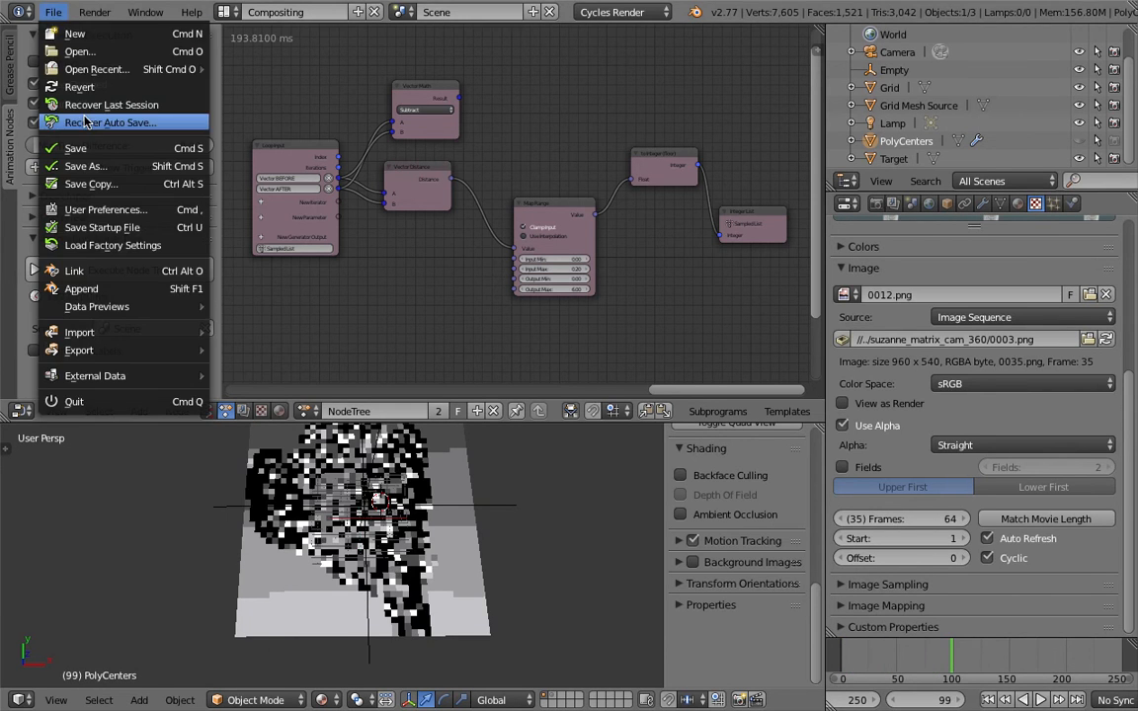
{"action": "left_click", "coordinate": [75, 148]}
Step: Inspect the Target grid with the display mode toggled, and return the viewport shading to Material
{"action": "mouse_move", "coordinate": [425, 492]}
{"action": "middle_mouse_down"}
{"action": "mouse_move", "coordinate": [425, 578]}
{"action": "mouse_move", "coordinate": [427, 544]}
{"action": "mouse_move", "coordinate": [454, 531]}
{"action": "mouse_move", "coordinate": [462, 575]}
{"action": "middle_mouse_up"}
{"action": "scroll", "coordinate": [427, 543], "scroll_direction": "up", "scroll_amount": 8}
{"action": "scroll", "coordinate": [427, 543], "scroll_direction": "down", "scroll_amount": 8}
{"action": "right_click", "coordinate": [427, 545]}
{"action": "scroll", "coordinate": [455, 530], "scroll_direction": "down", "scroll_amount": 3}
{"action": "key", "text": "z"}
{"action": "key", "text": "z"}
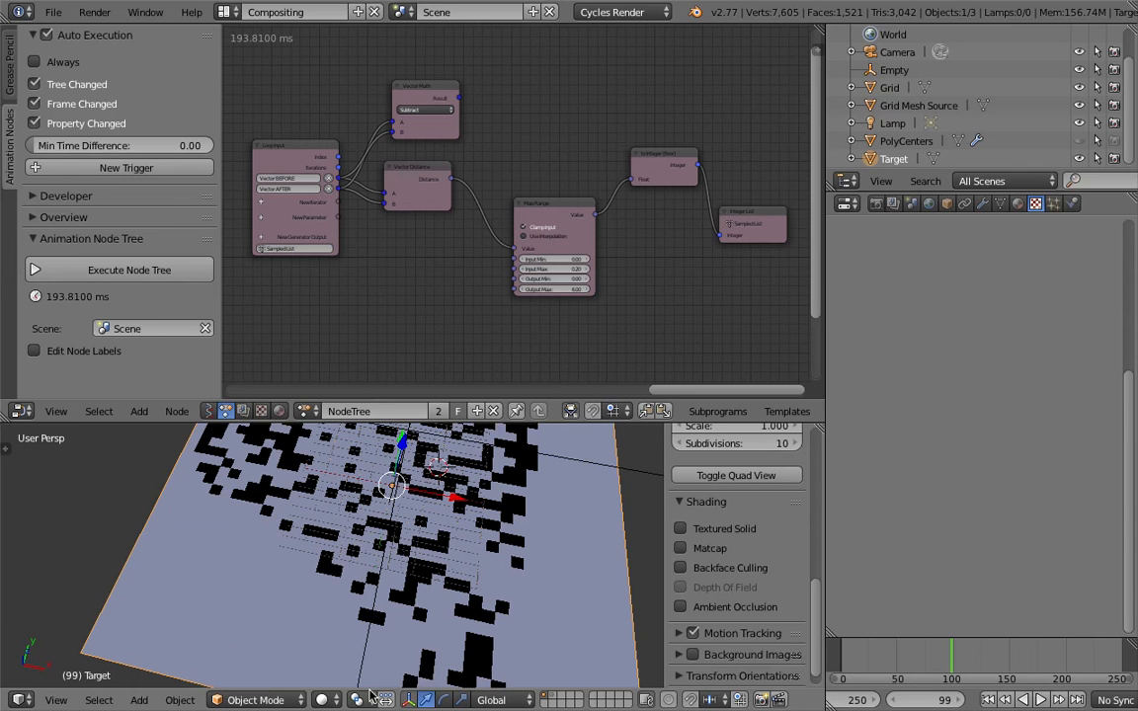
{"action": "left_click", "coordinate": [321, 699]}
{"action": "left_click", "coordinate": [365, 619]}
{"action": "middle_click_drag", "start_coordinate": [365, 619], "coordinate": [523, 531]}
Step: Enlarge the 3D view, select the Target object and show its material list
{"action": "right_click", "coordinate": [523, 531]}
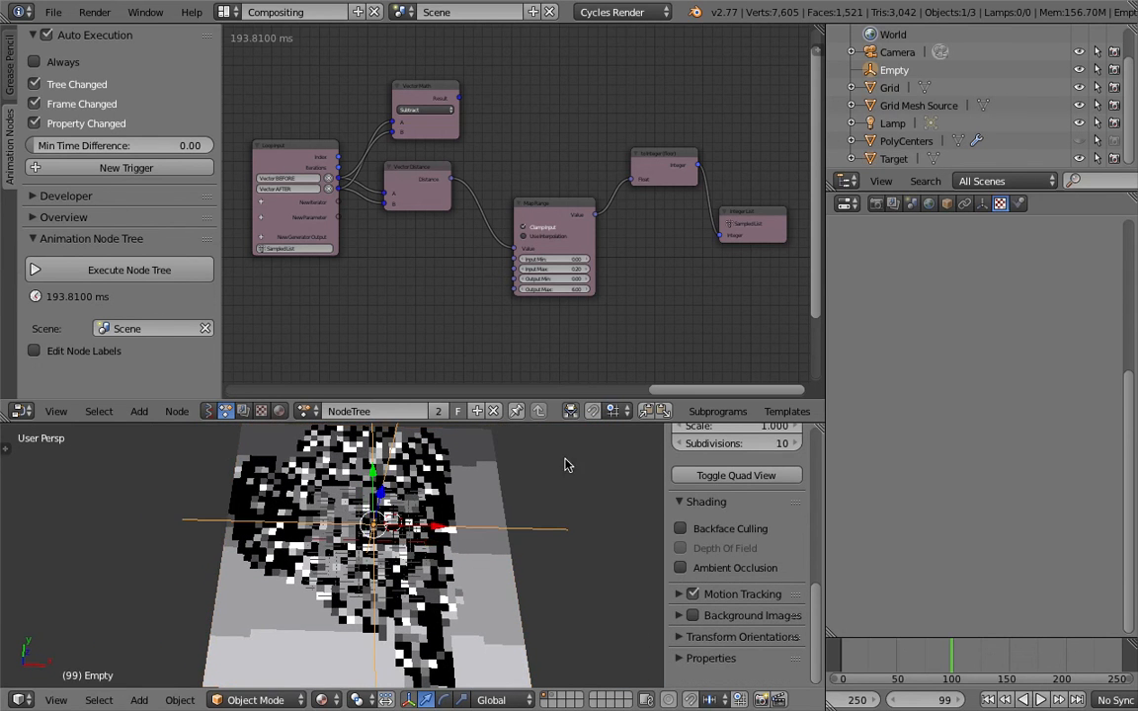
{"action": "left_click_drag", "start_coordinate": [553, 422], "coordinate": [523, 305]}
{"action": "scroll", "coordinate": [511, 400], "scroll_direction": "up", "scroll_amount": 3}
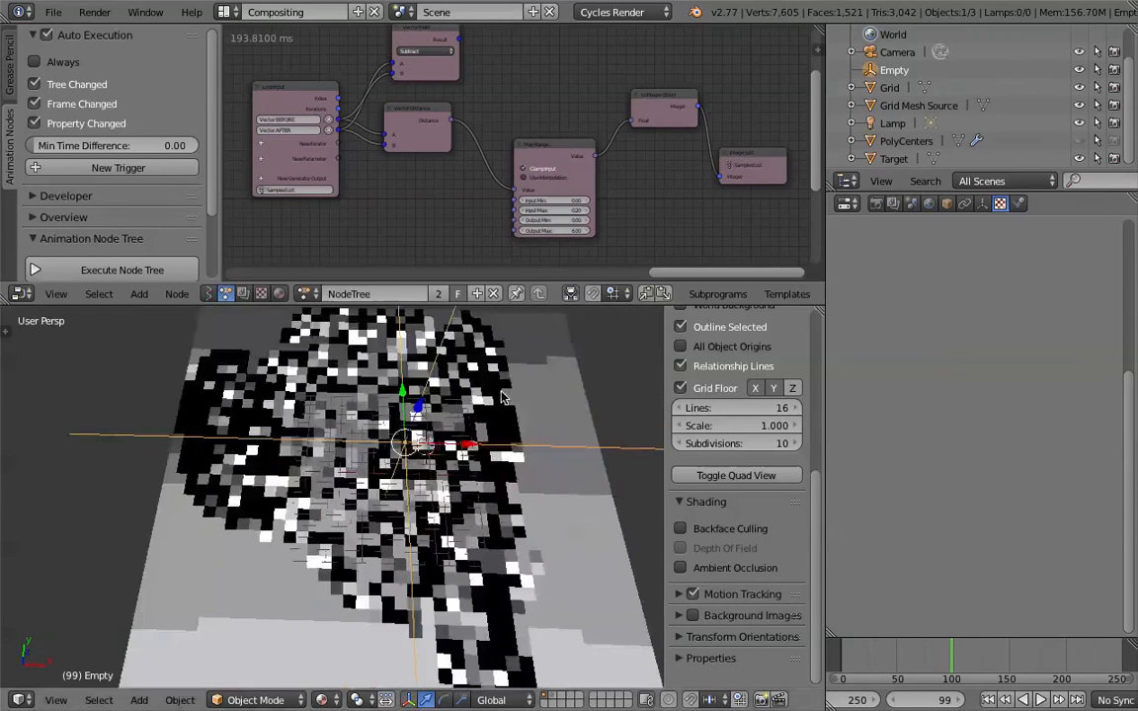
{"action": "scroll", "coordinate": [510, 400], "scroll_direction": "down", "scroll_amount": 2}
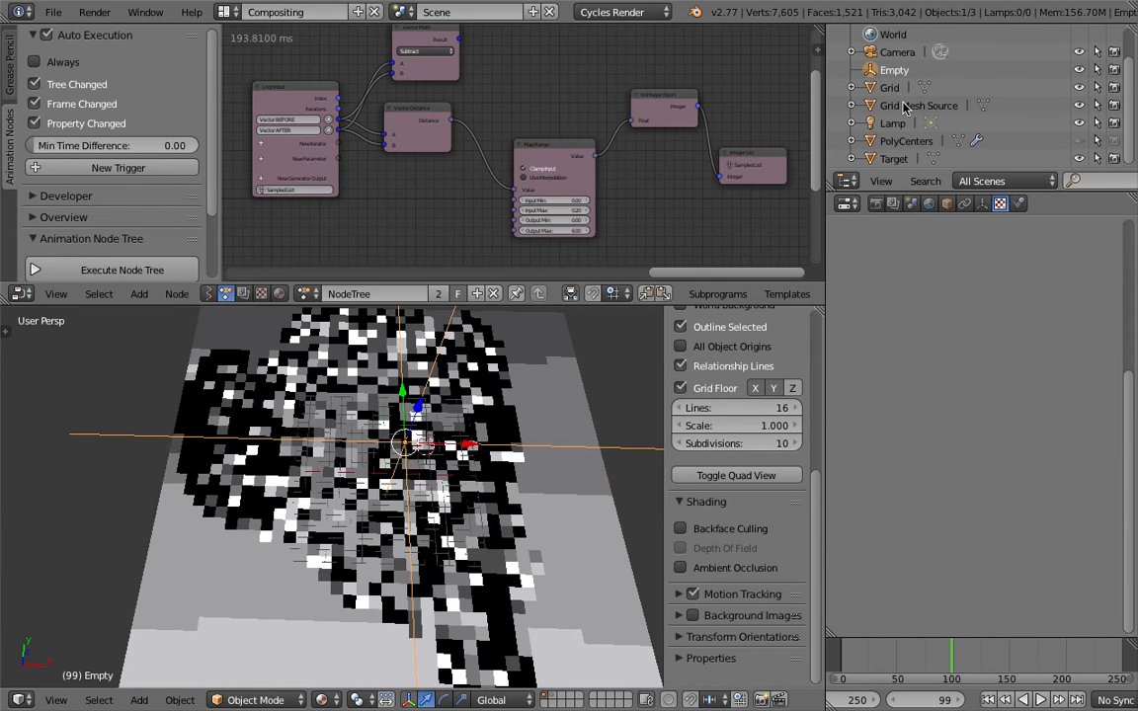
{"action": "left_click", "coordinate": [893, 159]}
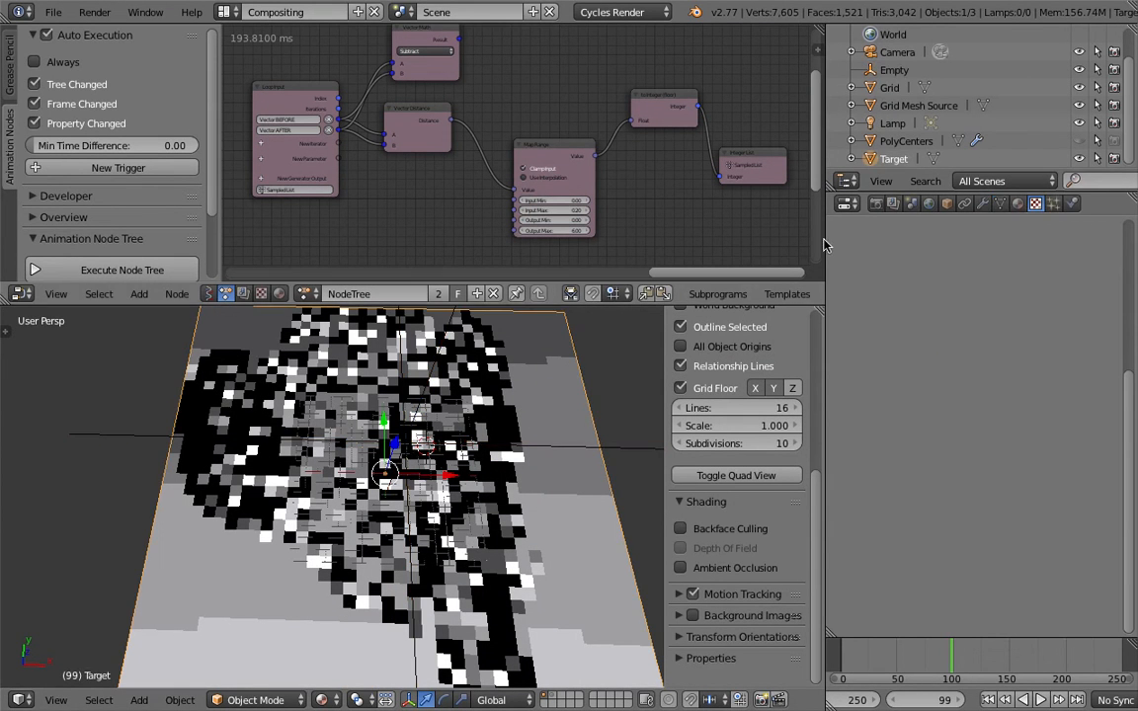
{"action": "left_click", "coordinate": [1019, 203]}
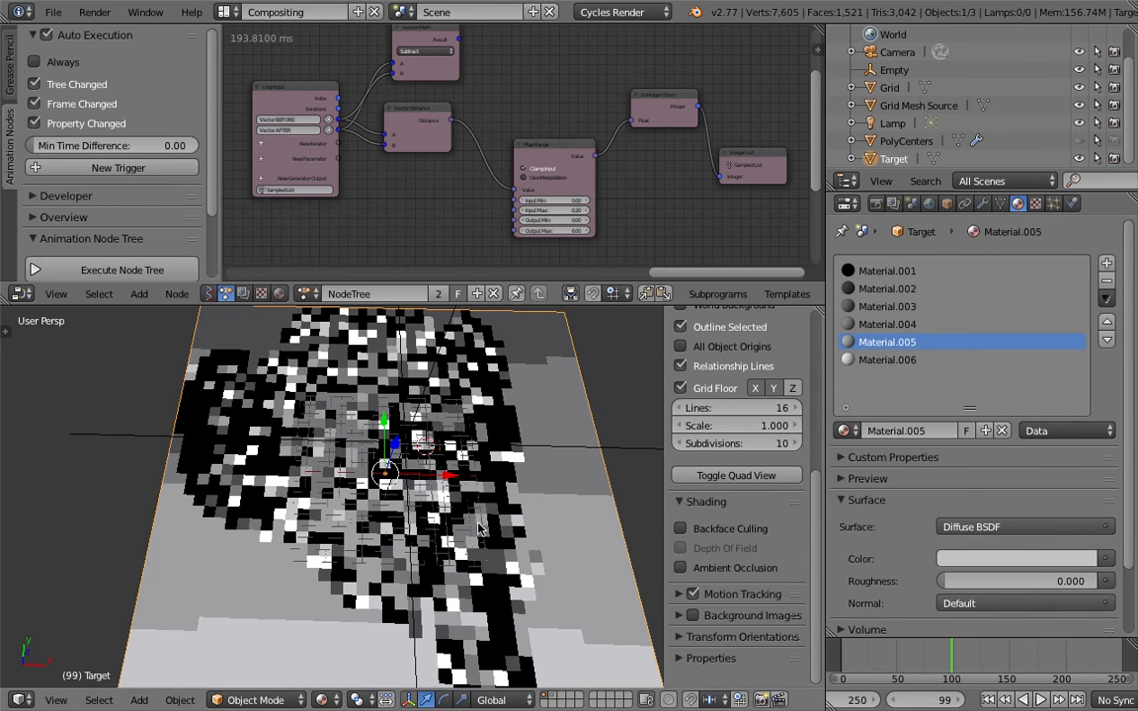
{"action": "middle_click_drag", "start_coordinate": [510, 521], "coordinate": [553, 583]}
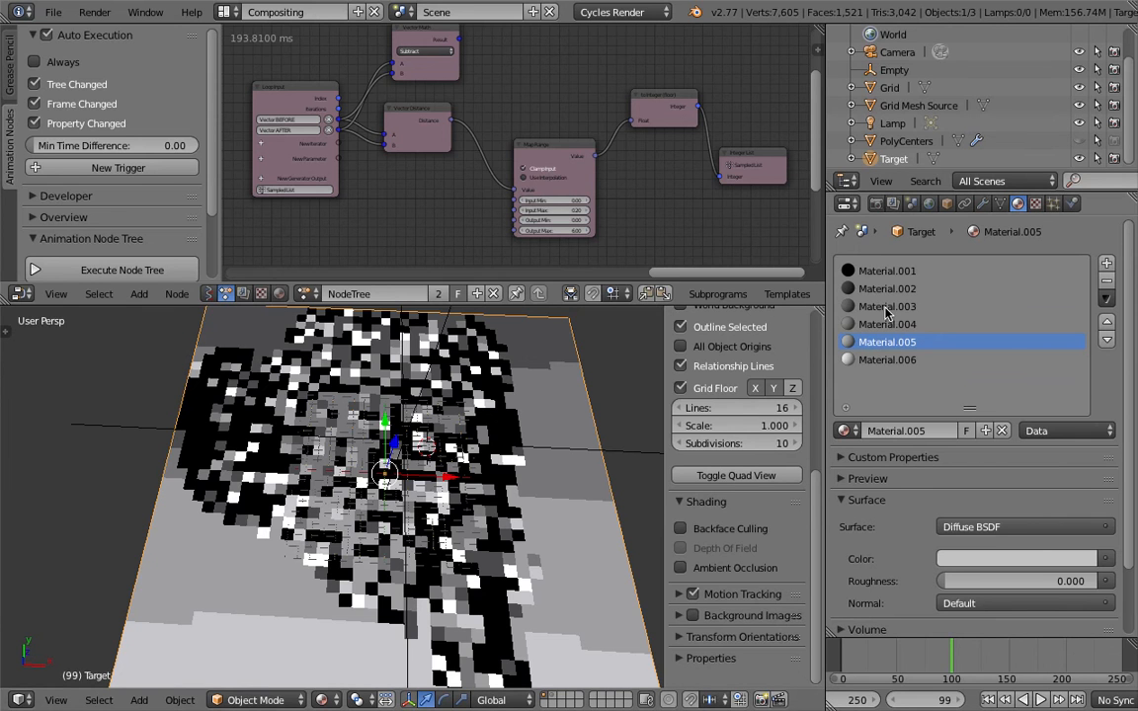
Step: Switch the node editor to shader nodes and show the node setup of Material.001
{"action": "left_click", "coordinate": [225, 11]}
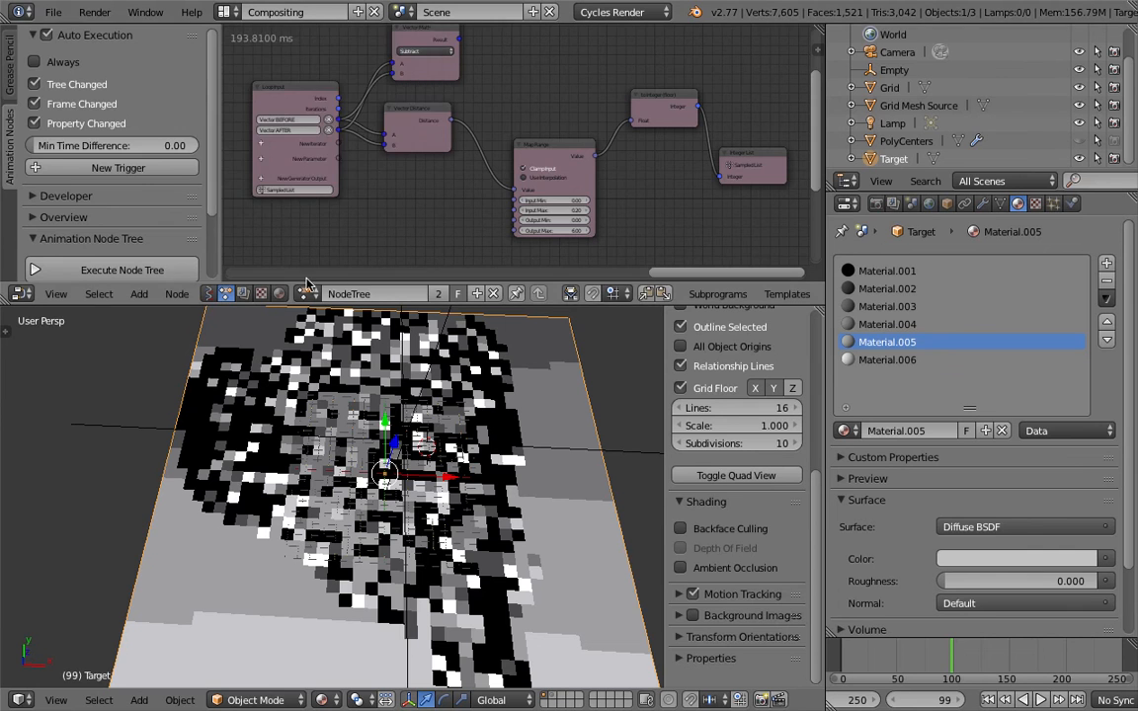
{"action": "left_click", "coordinate": [279, 293]}
{"action": "left_click", "coordinate": [877, 273]}
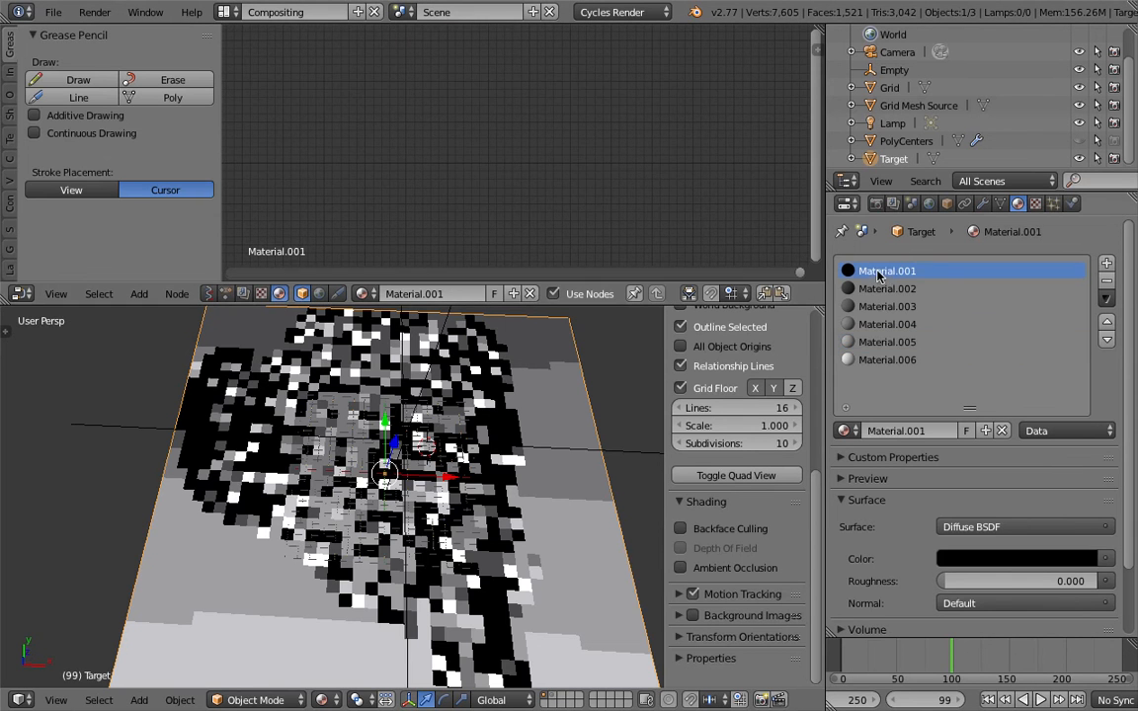
{"action": "scroll", "coordinate": [500, 203], "scroll_direction": "down", "scroll_amount": 5}
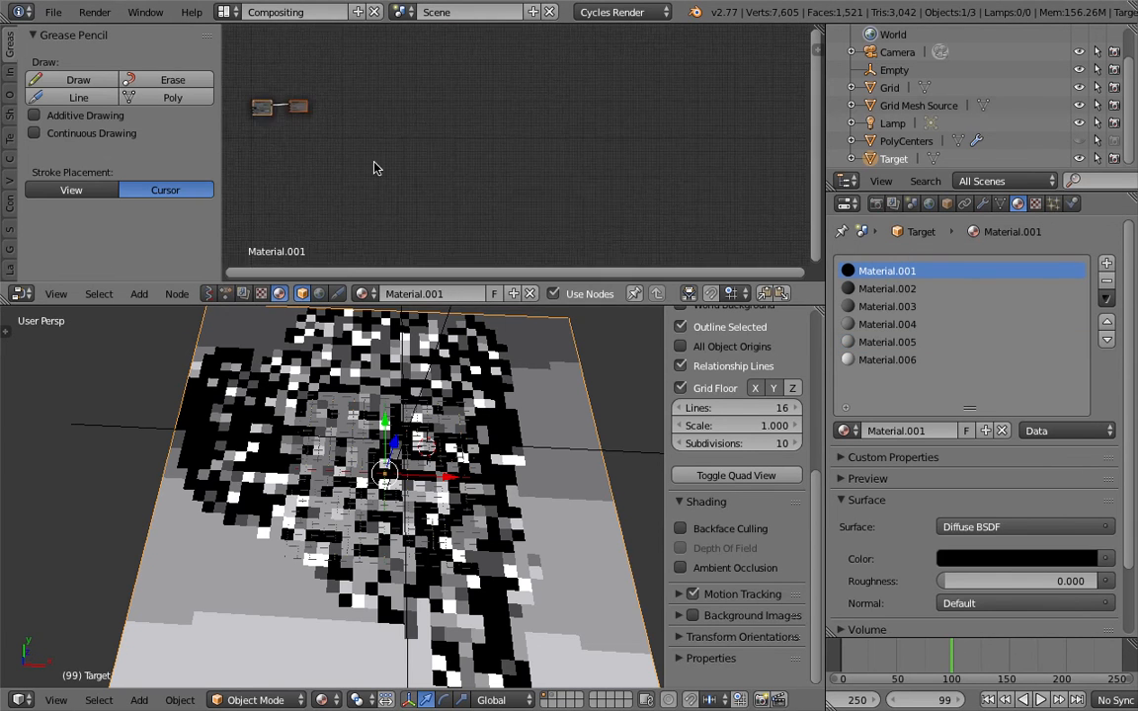
{"action": "scroll", "coordinate": [520, 221], "scroll_direction": "up", "scroll_amount": 5}
{"action": "middle_click_drag", "start_coordinate": [373, 168], "coordinate": [556, 161]}
{"action": "scroll", "coordinate": [572, 176], "scroll_direction": "up", "scroll_amount": 3}
{"action": "scroll", "coordinate": [539, 174], "scroll_direction": "up", "scroll_amount": 1}
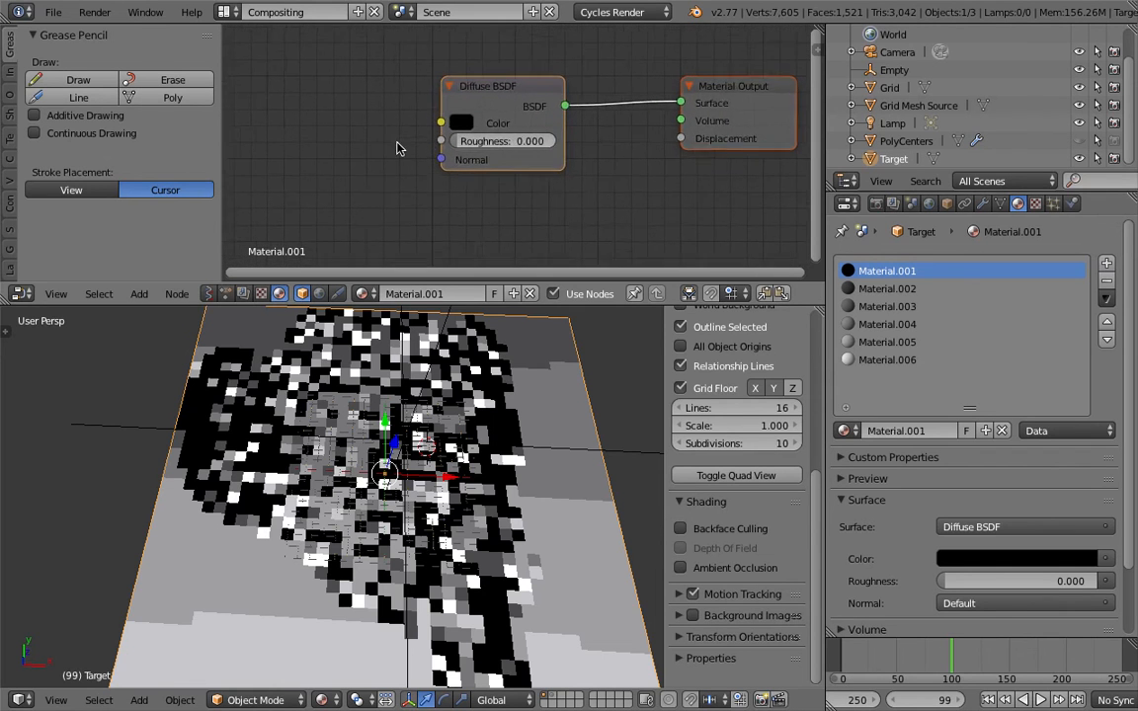
Step: Add a Wave Texture node to Material.001 and connect its Color output to the Diffuse BSDF color
{"action": "scroll", "coordinate": [397, 148], "scroll_direction": "down", "scroll_amount": 1}
{"action": "key", "text": "shift+a"}
{"action": "left_click", "coordinate": [368, 133]}
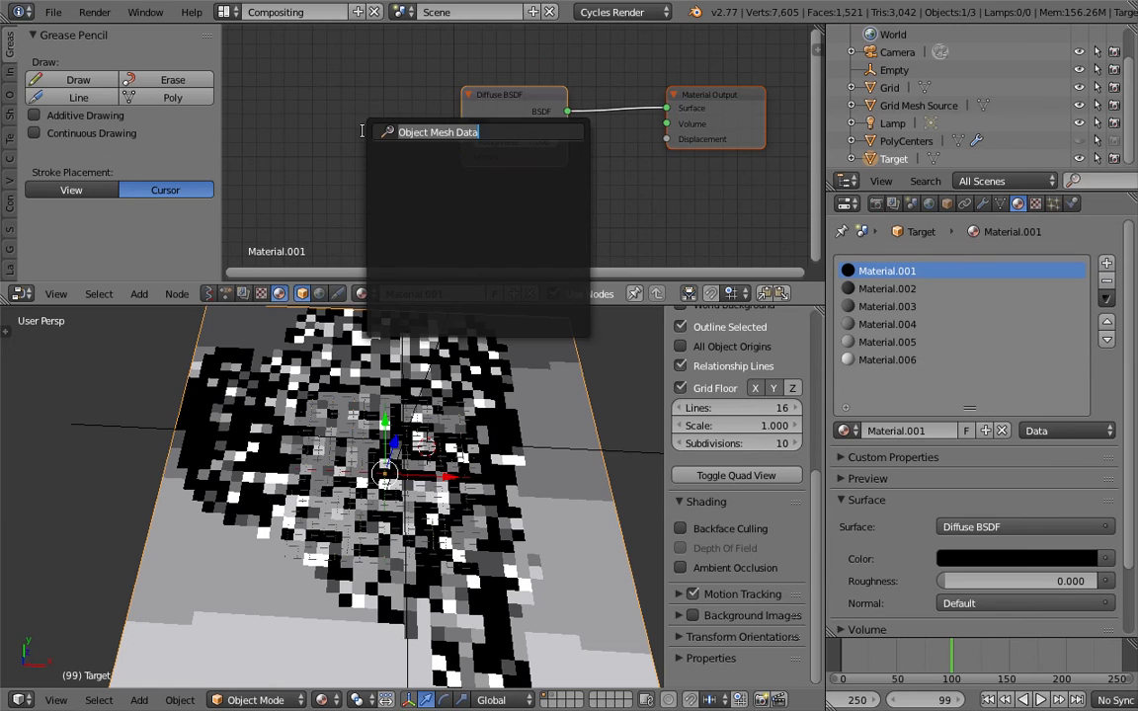
{"action": "key", "text": "shift+a"}
{"action": "mouse_move", "coordinate": [335, 194]}
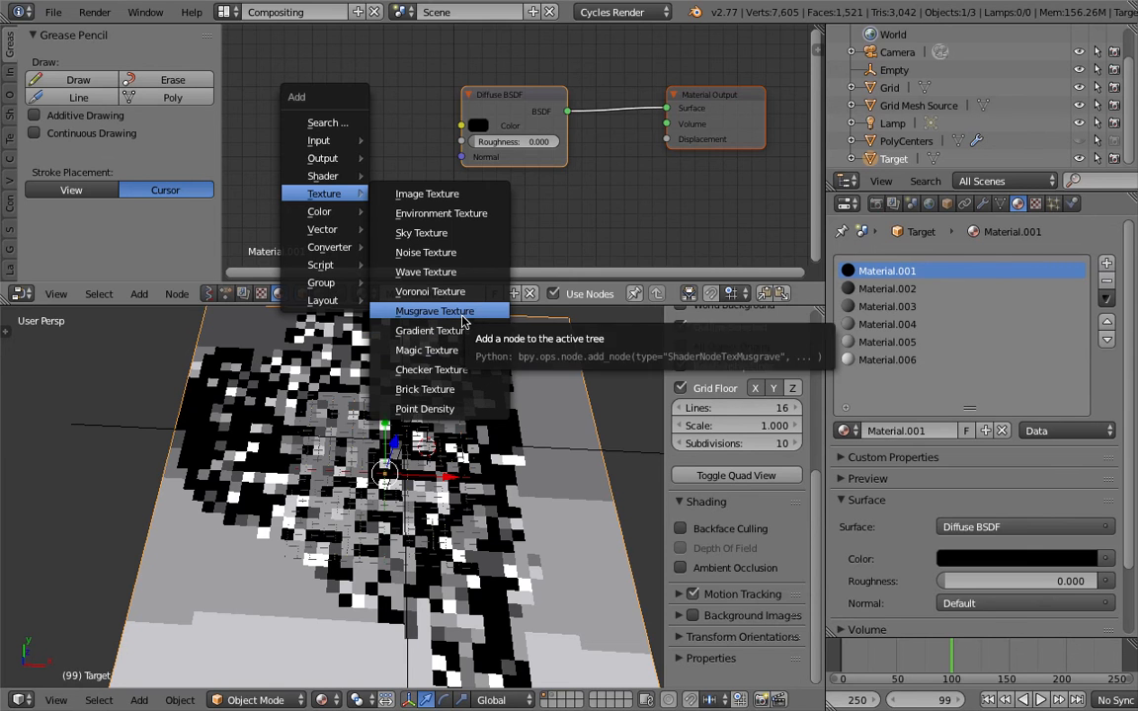
{"action": "left_click", "coordinate": [447, 273]}
{"action": "left_click", "coordinate": [334, 144]}
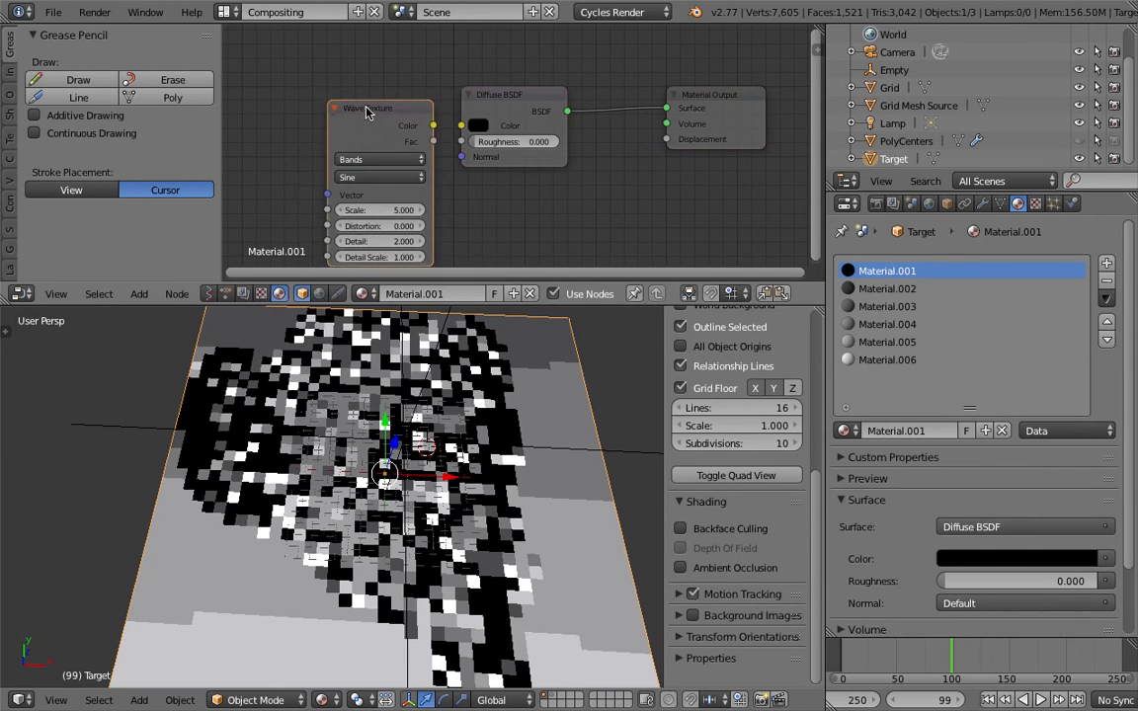
{"action": "left_click_drag", "start_coordinate": [370, 109], "coordinate": [460, 126]}
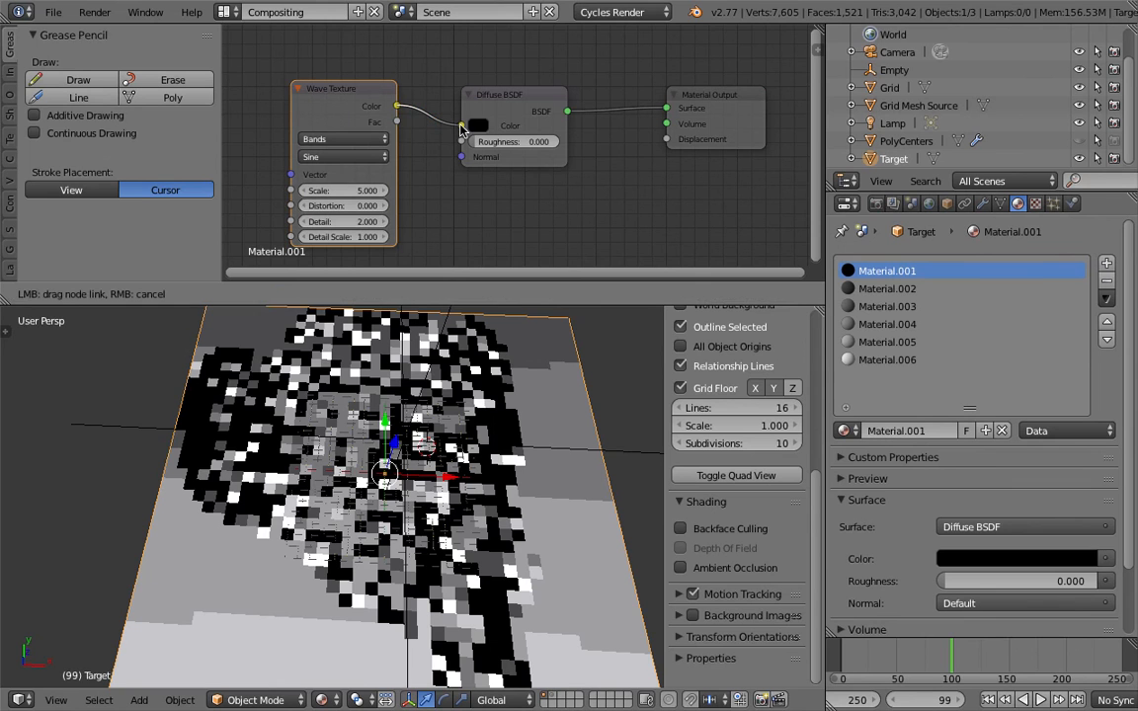
Step: Set the viewport shading to Rendered and hide the 3D view's properties sidebar to inspect the wave-textured grid
{"action": "left_click", "coordinate": [320, 699]}
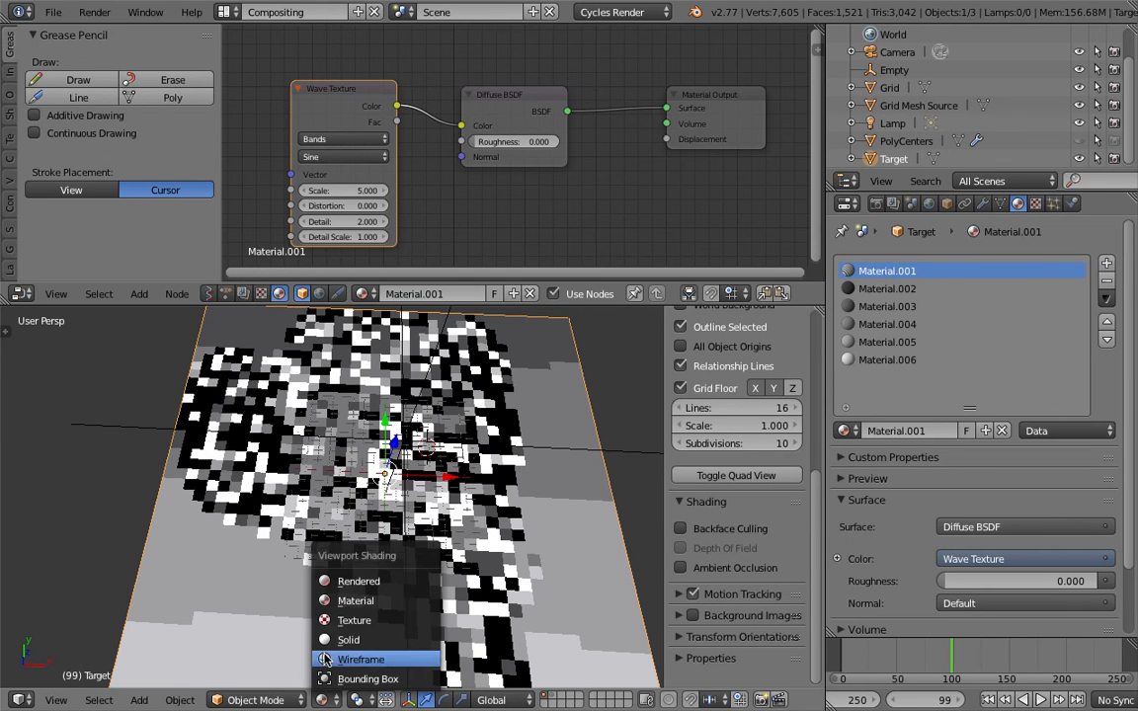
{"action": "left_click", "coordinate": [336, 522]}
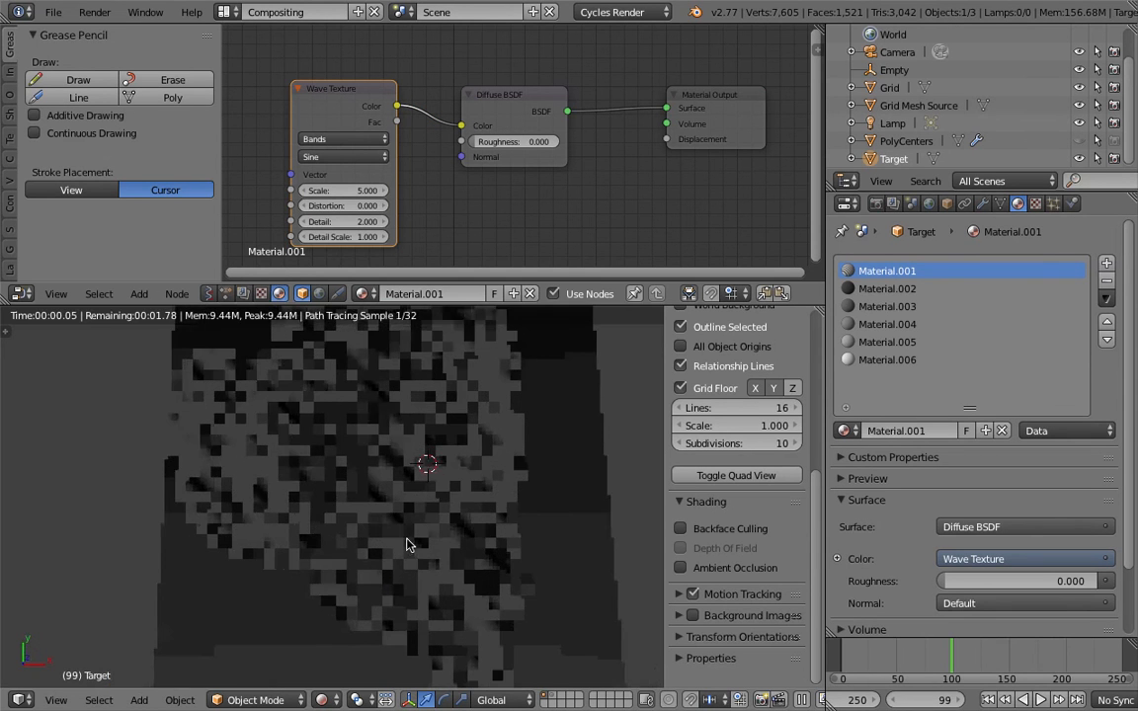
{"action": "scroll", "coordinate": [409, 541], "scroll_direction": "up", "scroll_amount": 3}
{"action": "left_click", "coordinate": [321, 699]}
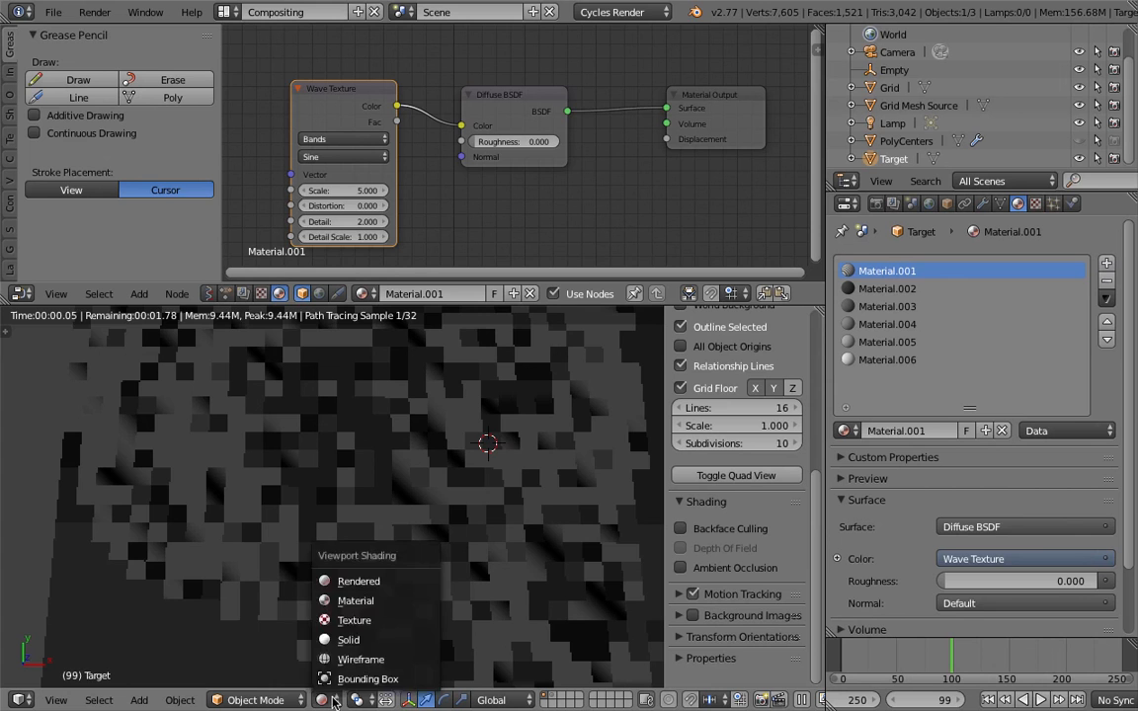
{"action": "left_click", "coordinate": [345, 580]}
{"action": "scroll", "coordinate": [475, 504], "scroll_direction": "down", "scroll_amount": 3}
{"action": "middle_click_drag", "start_coordinate": [475, 504], "coordinate": [662, 412]}
{"action": "left_click_drag", "start_coordinate": [661, 408], "coordinate": [805, 393]}
Step: Enable Ambient Occlusion in the world settings to brighten the rendered grid
{"action": "left_click", "coordinate": [930, 203]}
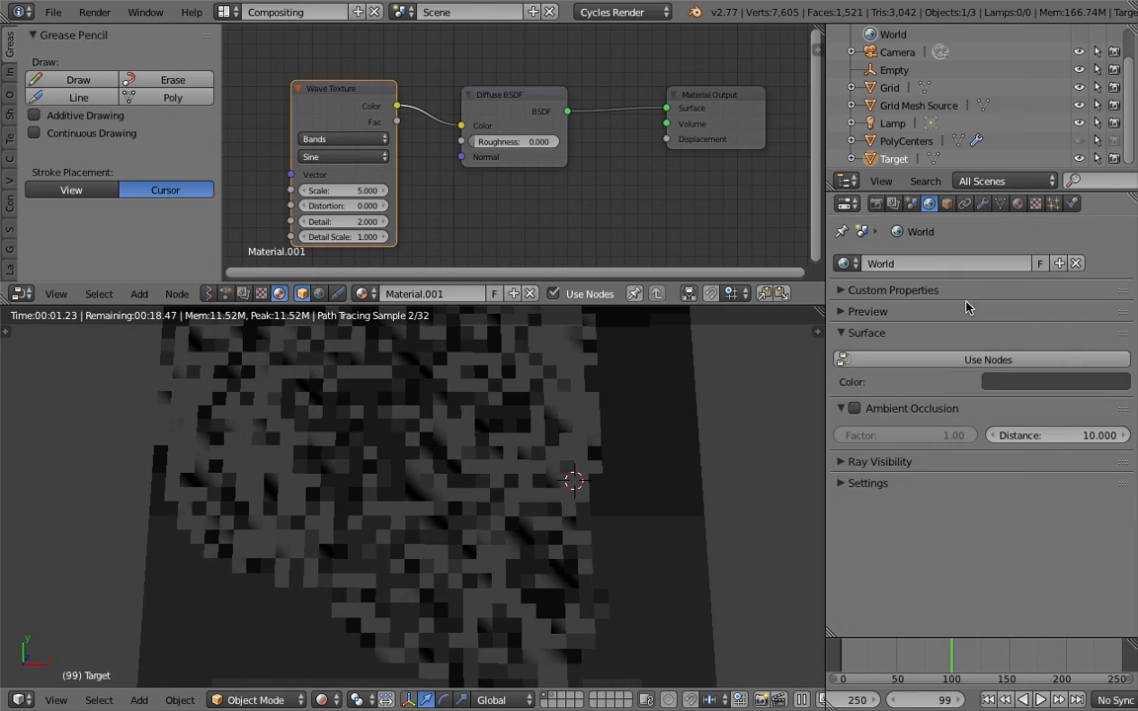
{"action": "left_click", "coordinate": [855, 408]}
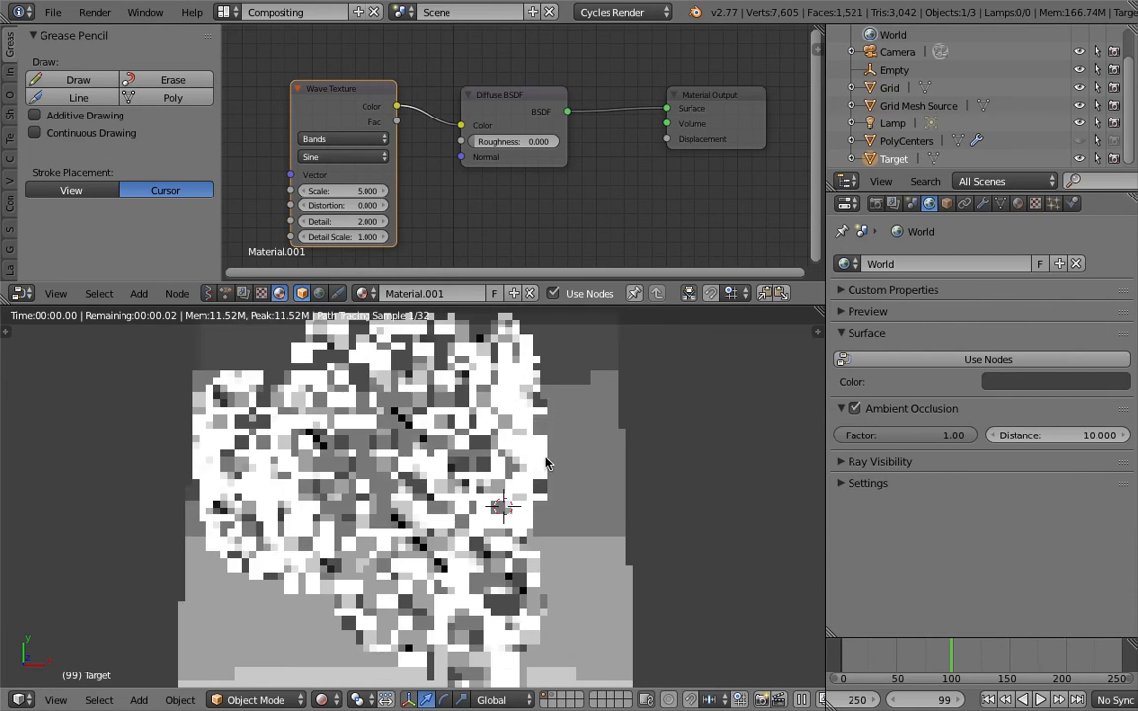
{"action": "scroll", "coordinate": [517, 479], "scroll_direction": "down", "scroll_amount": 2}
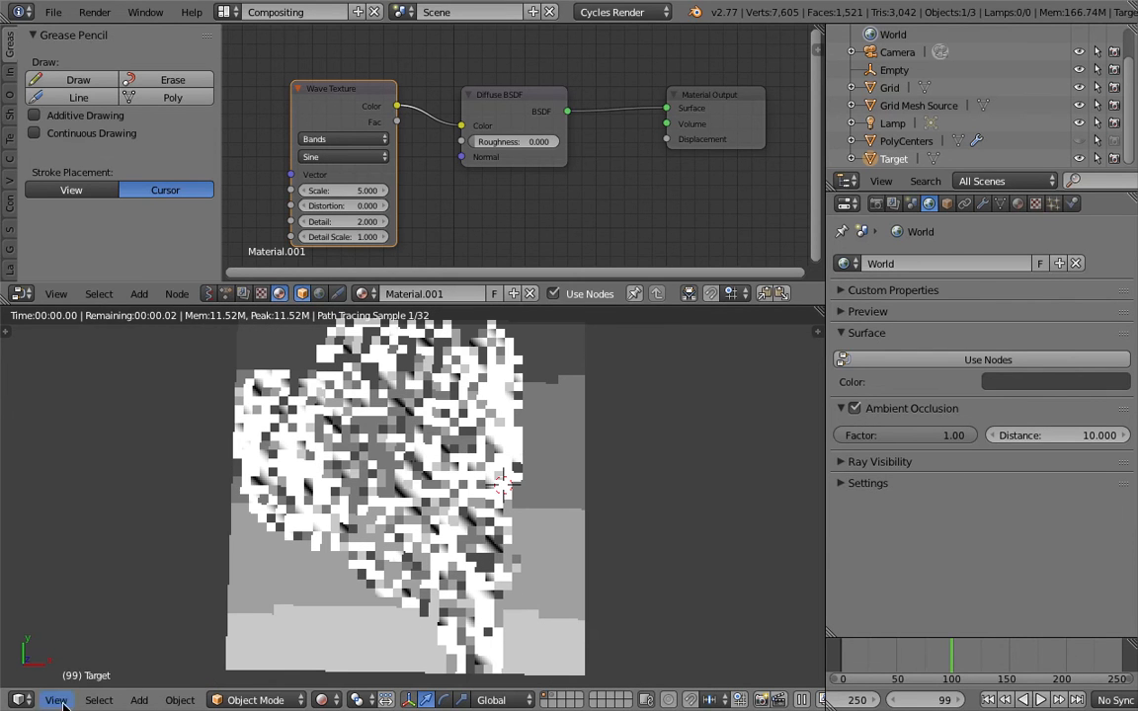
Step: Switch the rendered 3D view to the top view and place the 3D cursor beside the grid
{"action": "left_click", "coordinate": [56, 700]}
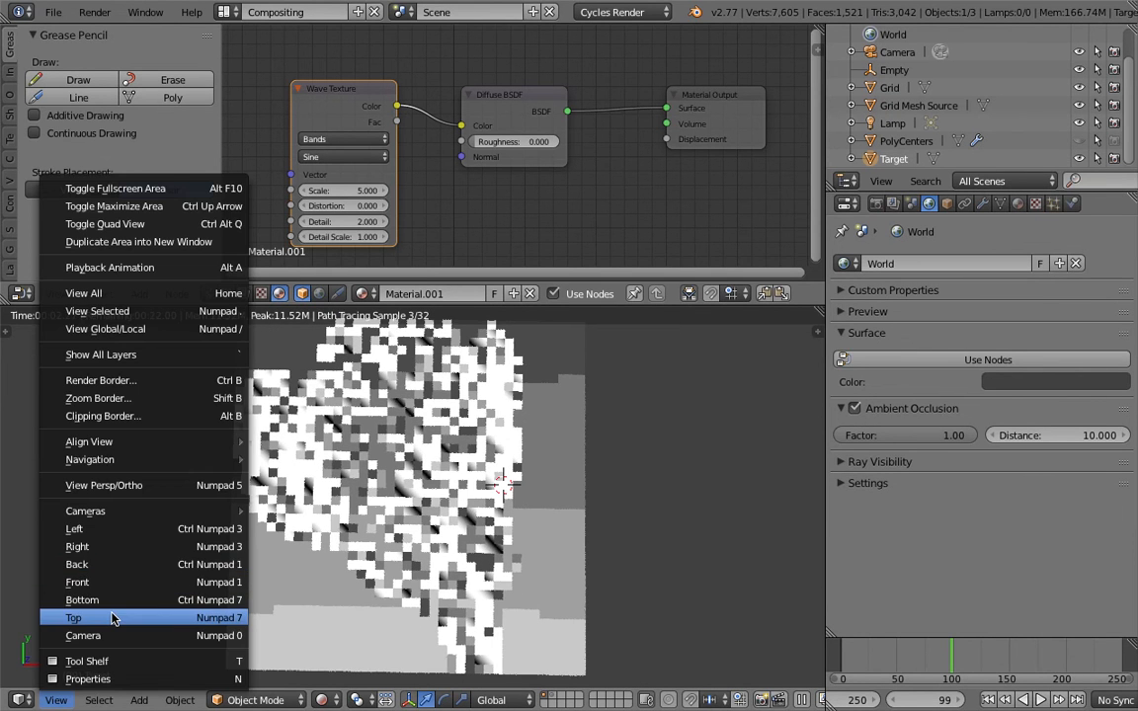
{"action": "left_click", "coordinate": [115, 614]}
{"action": "left_click", "coordinate": [628, 485]}
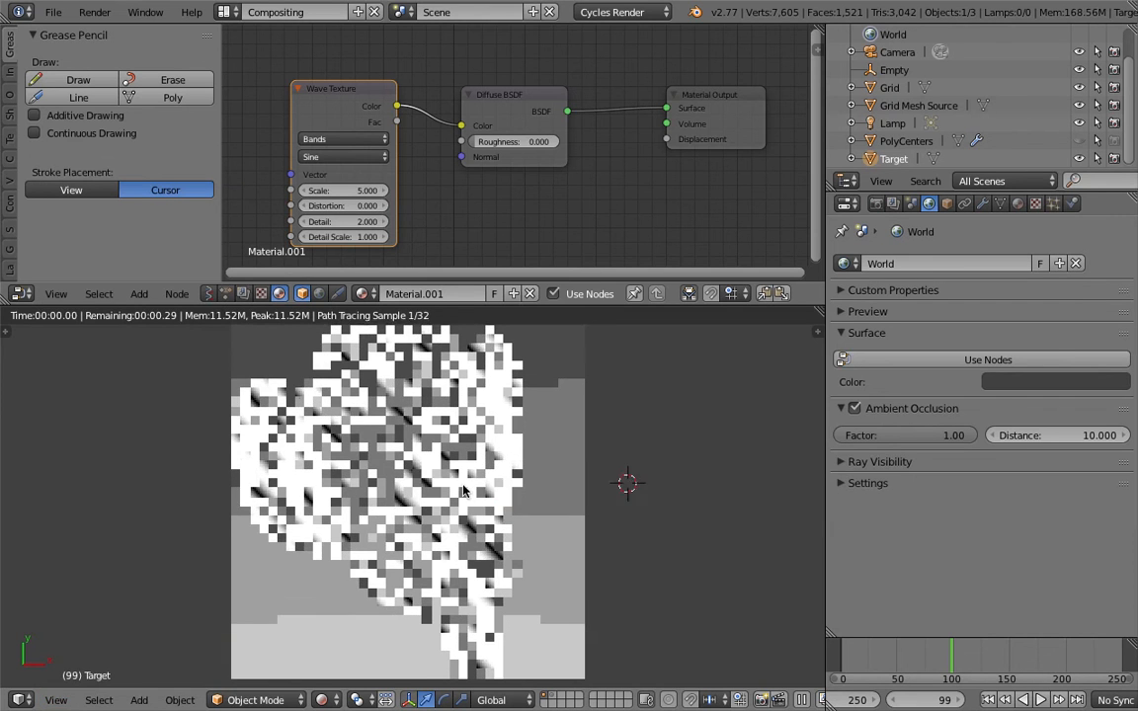
{"action": "middle_click_drag", "start_coordinate": [483, 474], "coordinate": [485, 485], "text": "shift"}
Step: Try different Scale values on Material.001's Wave Texture and set the Scale to 30
{"action": "middle_click_drag", "start_coordinate": [442, 160], "coordinate": [452, 169]}
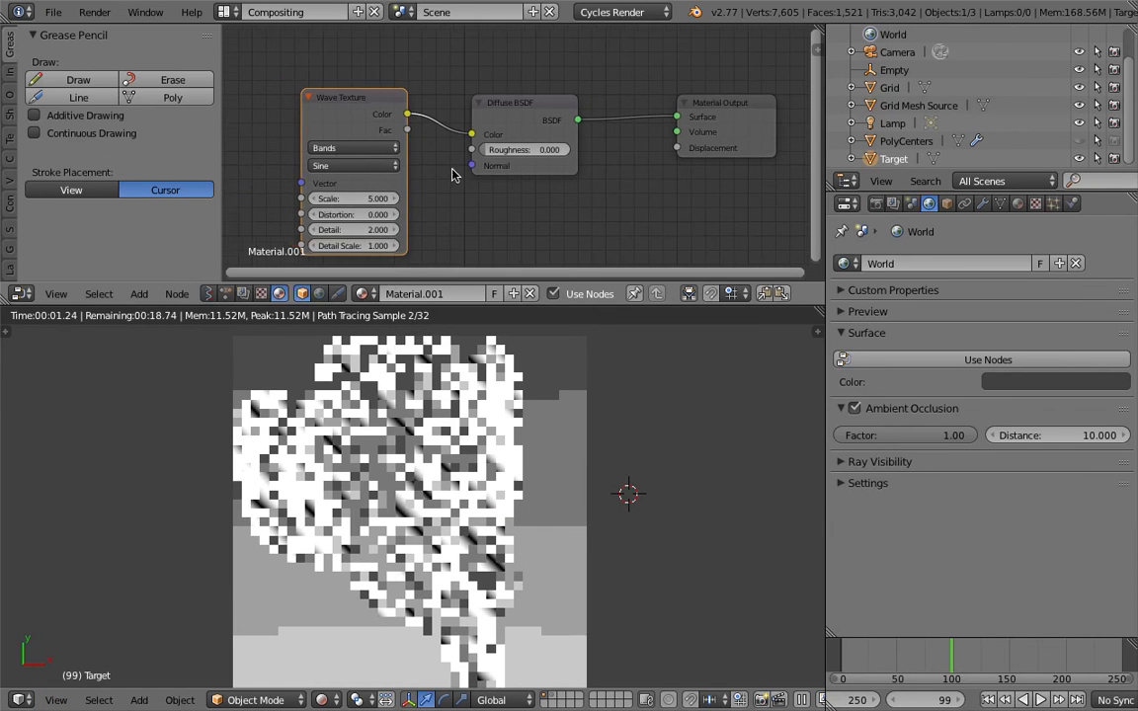
{"action": "scroll", "coordinate": [452, 175], "scroll_direction": "up", "scroll_amount": 3}
{"action": "left_click", "coordinate": [444, 189]}
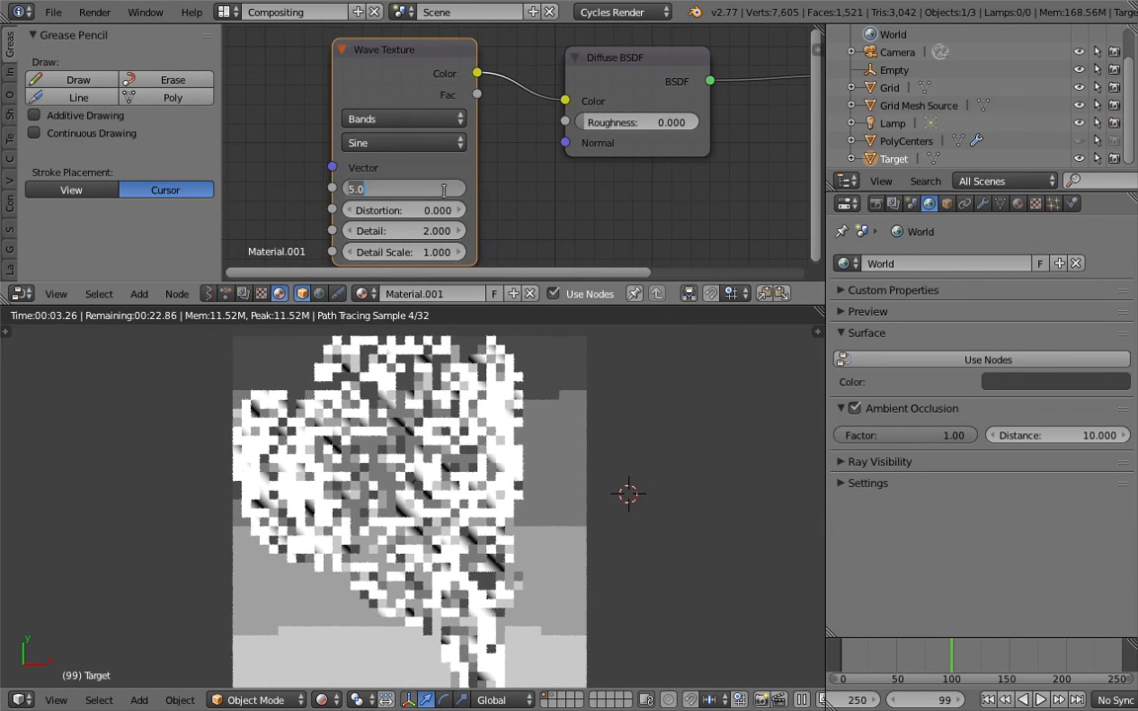
{"action": "type", "text": "2.5"}
{"action": "key", "text": "Return"}
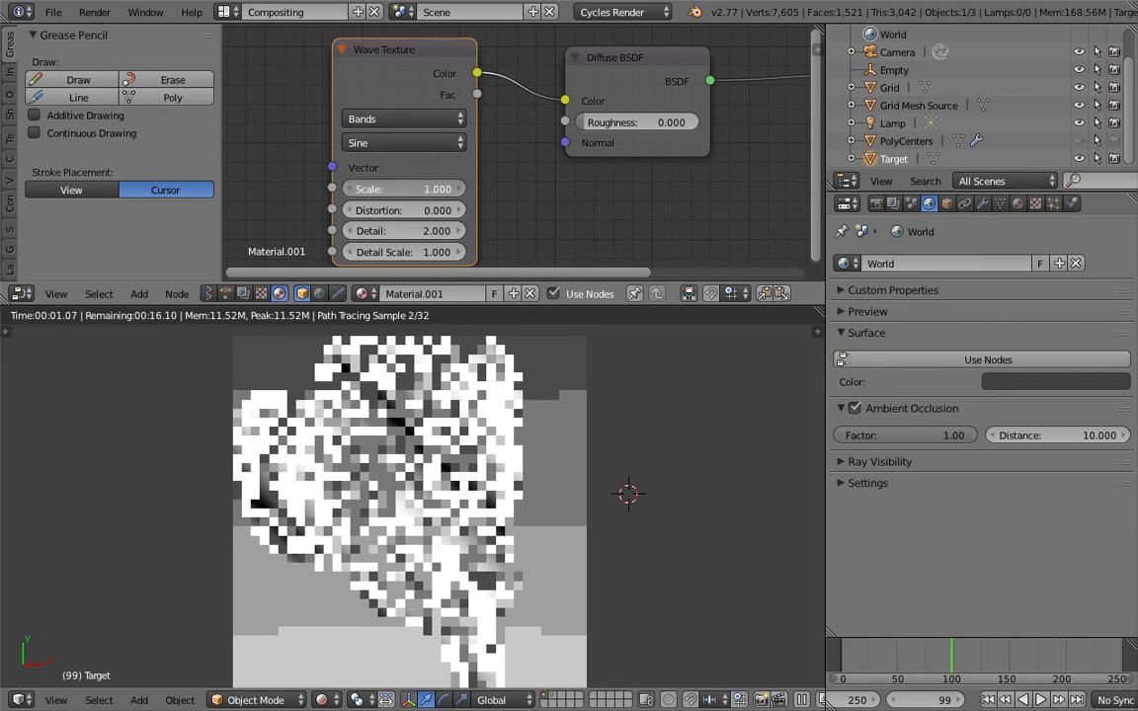
{"action": "left_click_drag", "start_coordinate": [444, 189], "coordinate": [675, 190]}
{"action": "left_click", "coordinate": [424, 190]}
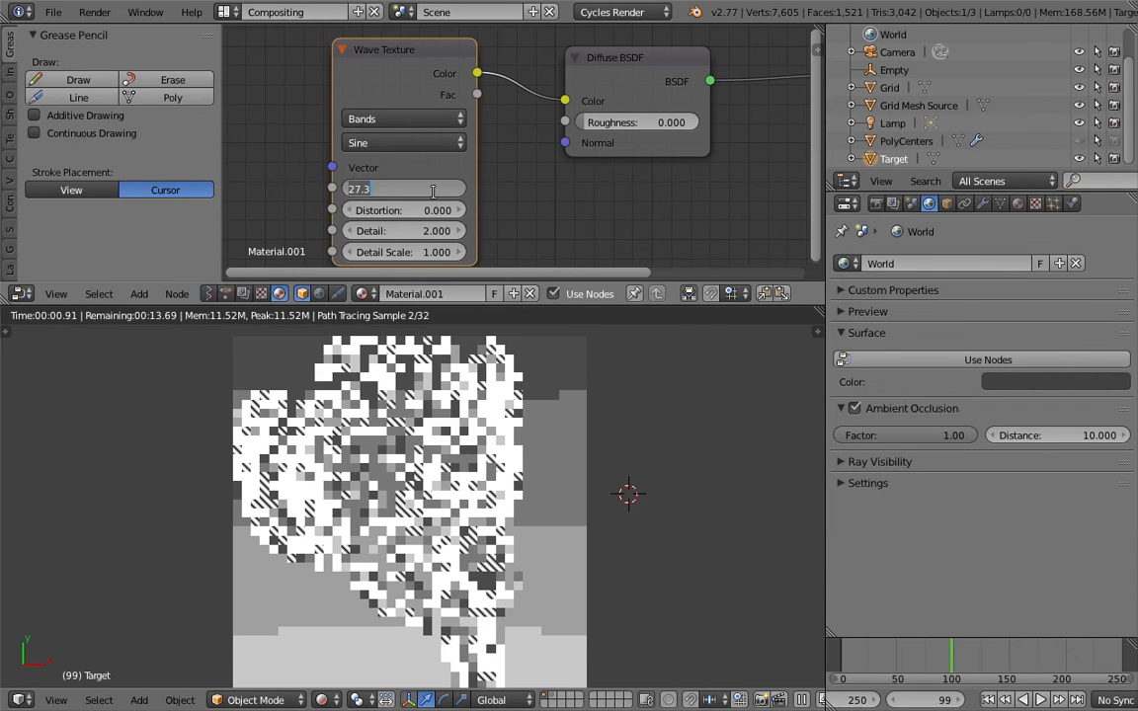
{"action": "type", "text": "30"}
{"action": "key", "text": "Return"}
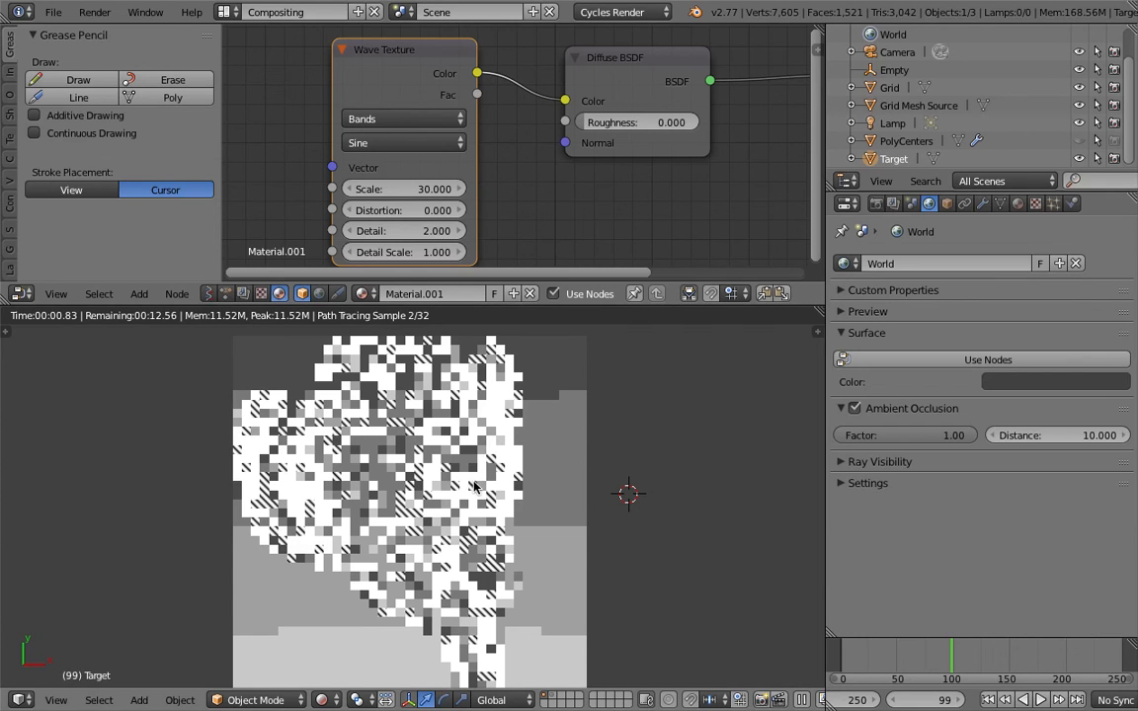
Step: Add a Musgrave Texture node to Material.002 and connect its Color output to the Diffuse BSDF color
{"action": "left_click", "coordinate": [1018, 203]}
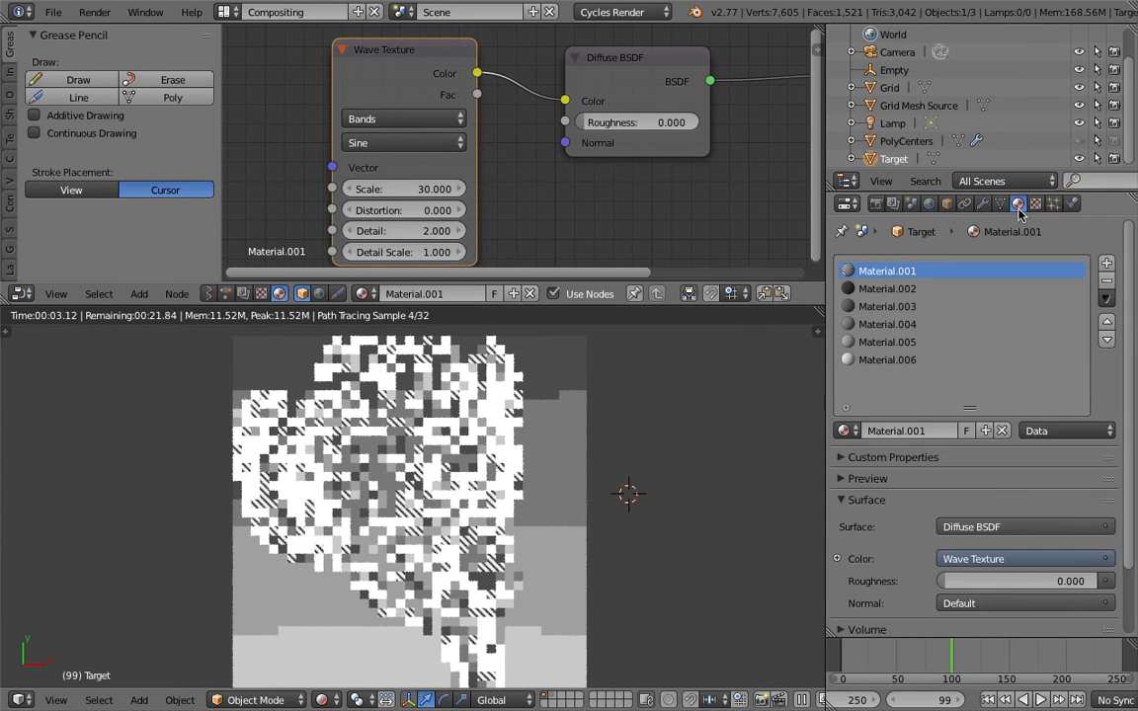
{"action": "left_click", "coordinate": [897, 289]}
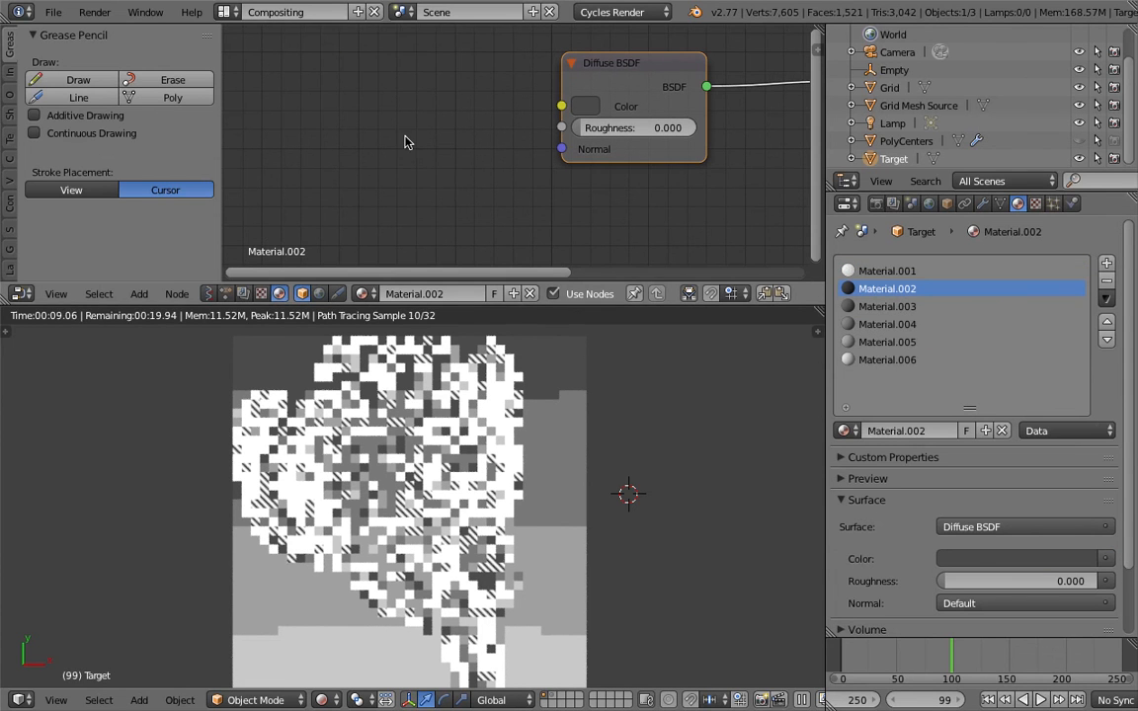
{"action": "key", "text": "shift+a"}
{"action": "mouse_move", "coordinate": [405, 137]}
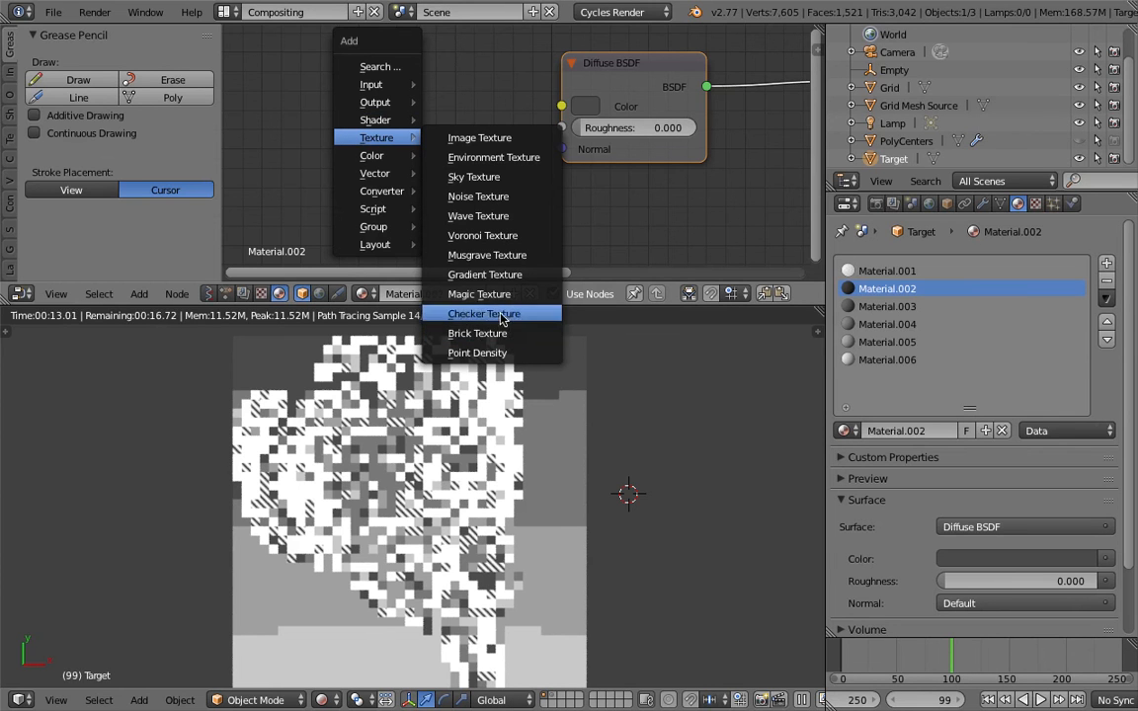
{"action": "left_click", "coordinate": [506, 256]}
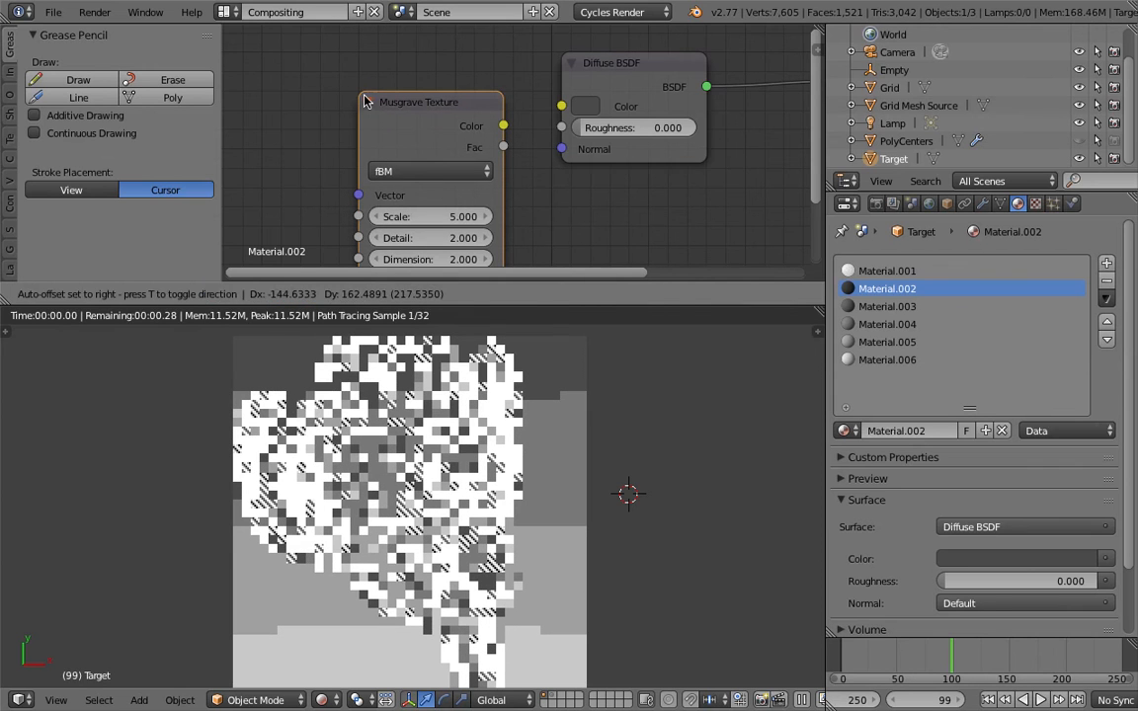
{"action": "left_click", "coordinate": [449, 110]}
{"action": "left_click_drag", "start_coordinate": [502, 125], "coordinate": [560, 106]}
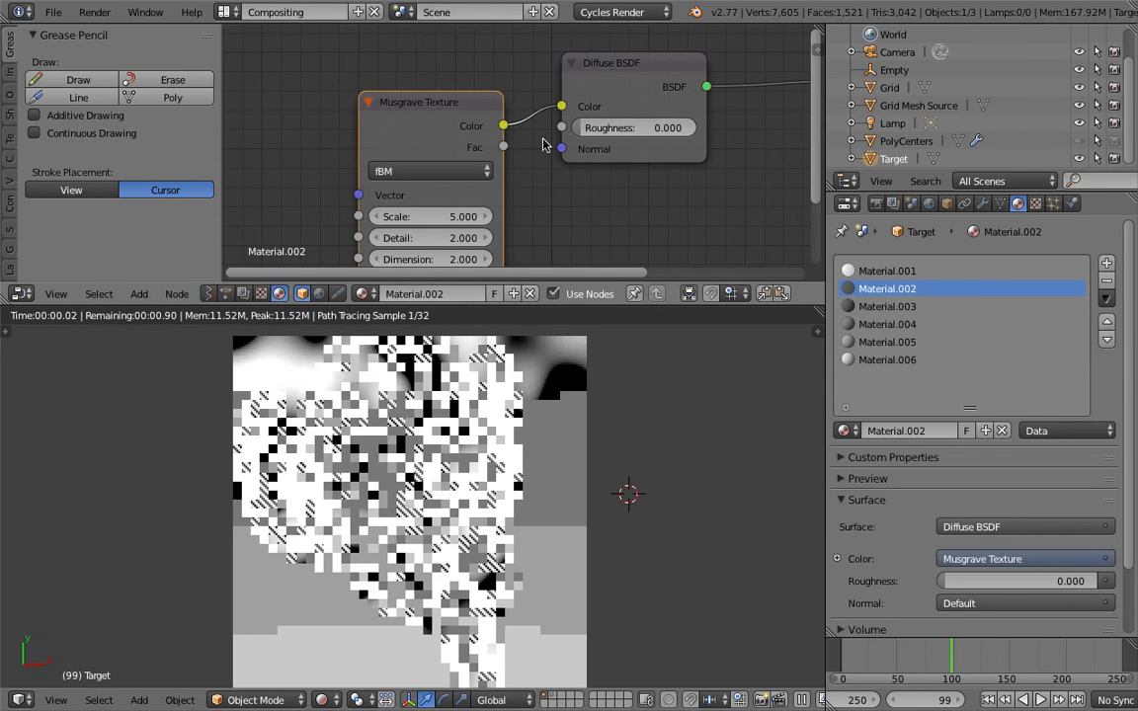
{"action": "left_click_drag", "start_coordinate": [436, 109], "coordinate": [399, 102]}
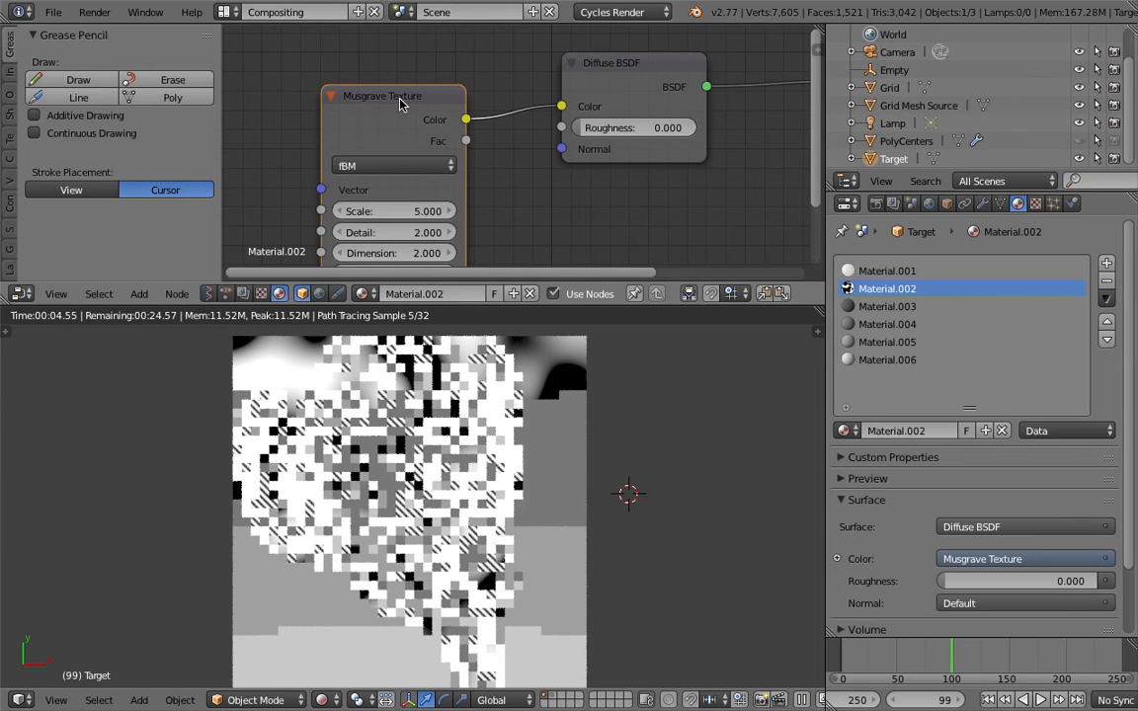
Step: Try Scale values of 1 and 10 on Material.002's Musgrave Texture and settle on 20
{"action": "left_click", "coordinate": [395, 211]}
{"action": "type", "text": "1"}
{"action": "key", "text": "Return"}
{"action": "left_click", "coordinate": [410, 211]}
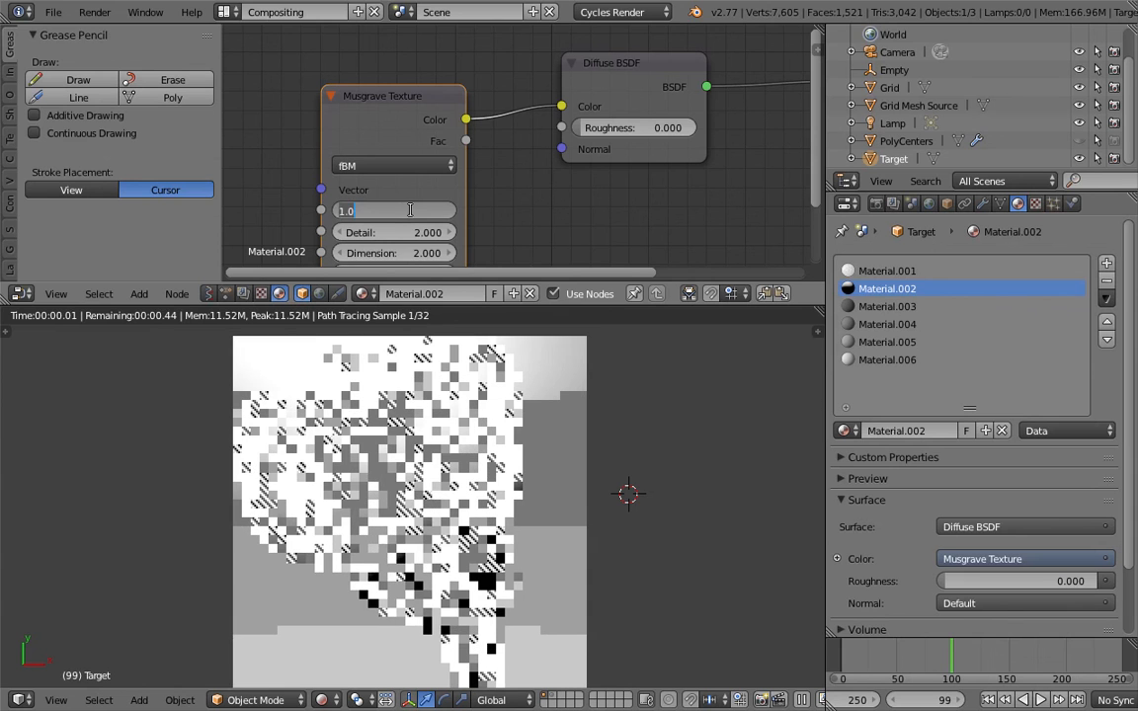
{"action": "type", "text": "10\\"}
{"action": "key", "text": "Return"}
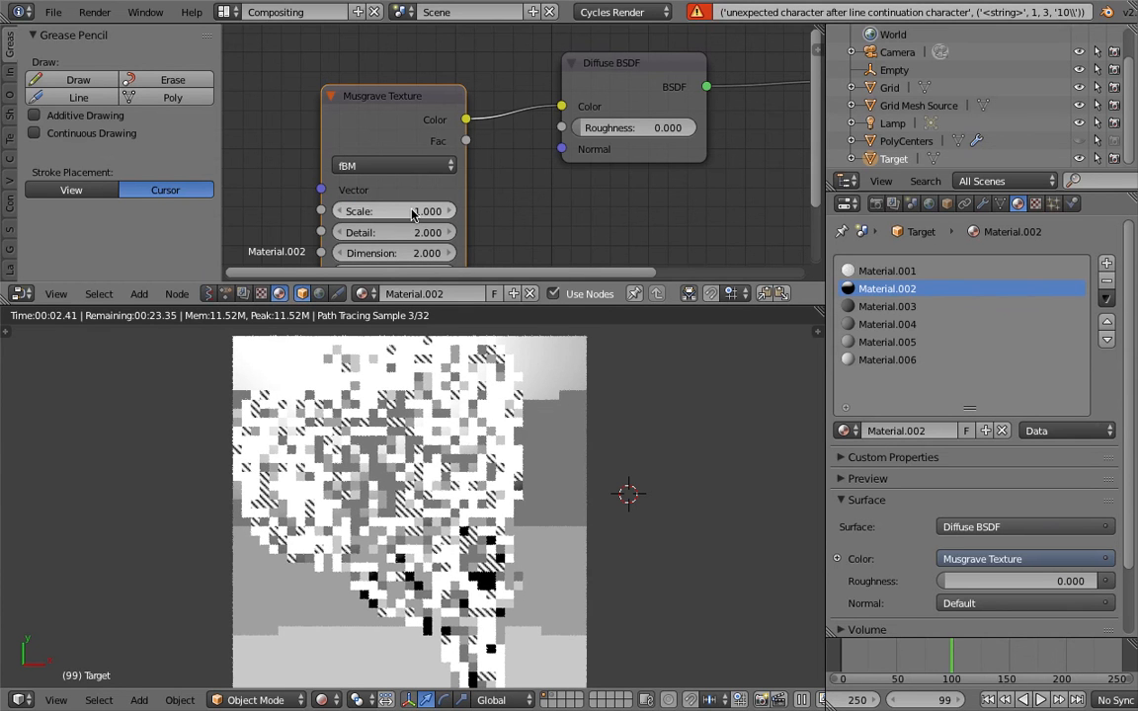
{"action": "left_click", "coordinate": [387, 213]}
{"action": "type", "text": "10"}
{"action": "key", "text": "Return"}
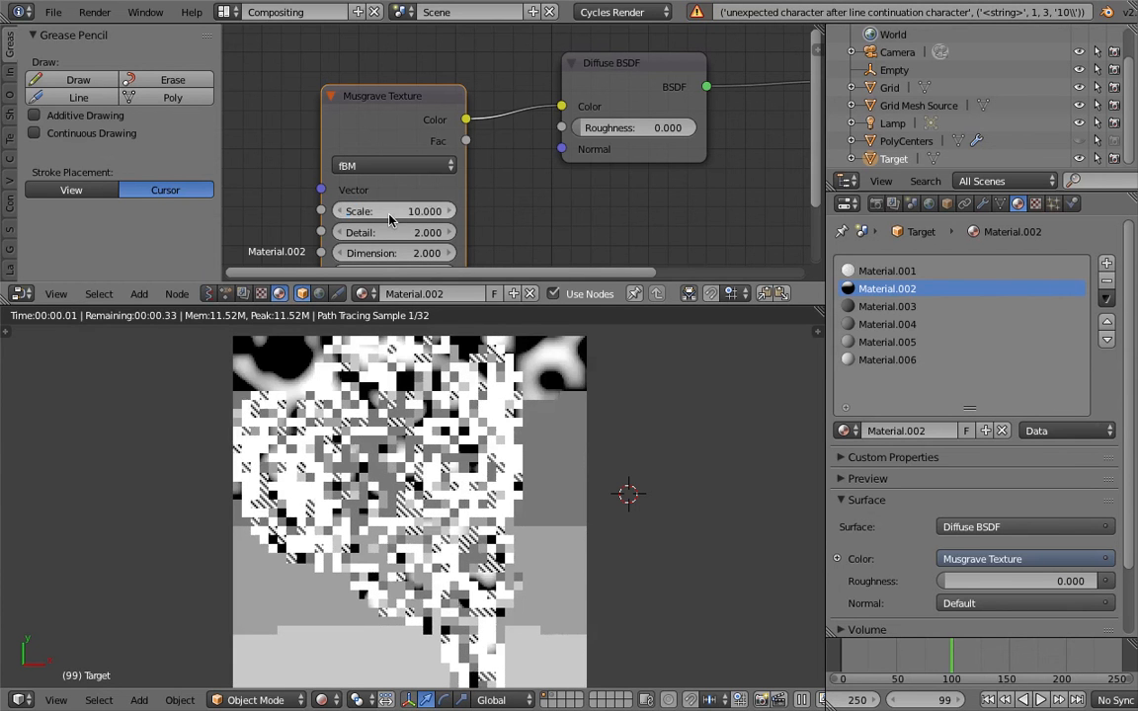
{"action": "left_click", "coordinate": [390, 213]}
{"action": "type", "text": "20"}
{"action": "key", "text": "Return"}
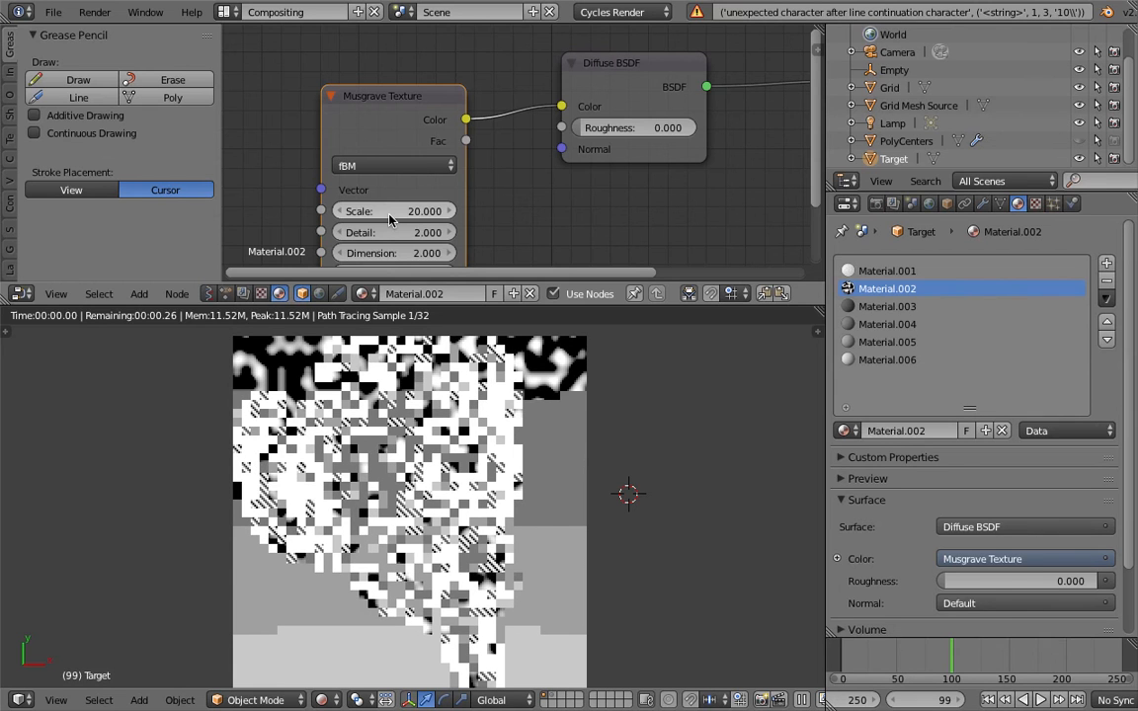
Step: Replace Material.001's Wave Texture with a Musgrave Texture and connect its Color output to the Diffuse BSDF color
{"action": "left_click", "coordinate": [875, 270]}
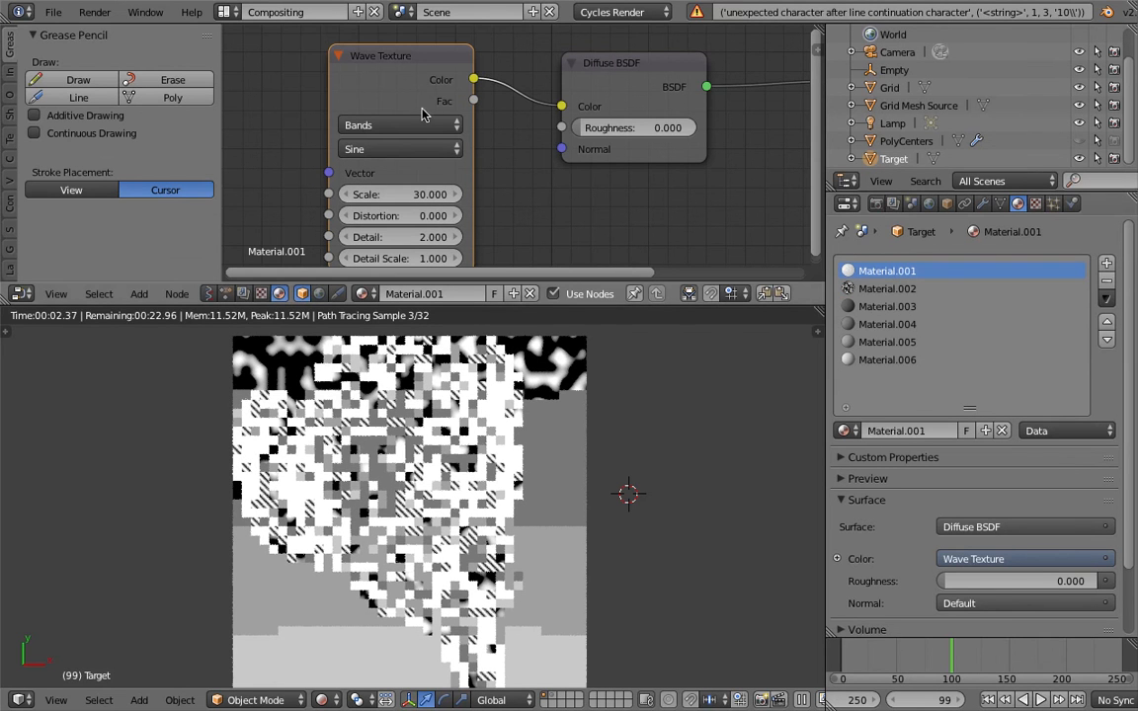
{"action": "key", "text": "x"}
{"action": "key", "text": "shift+a"}
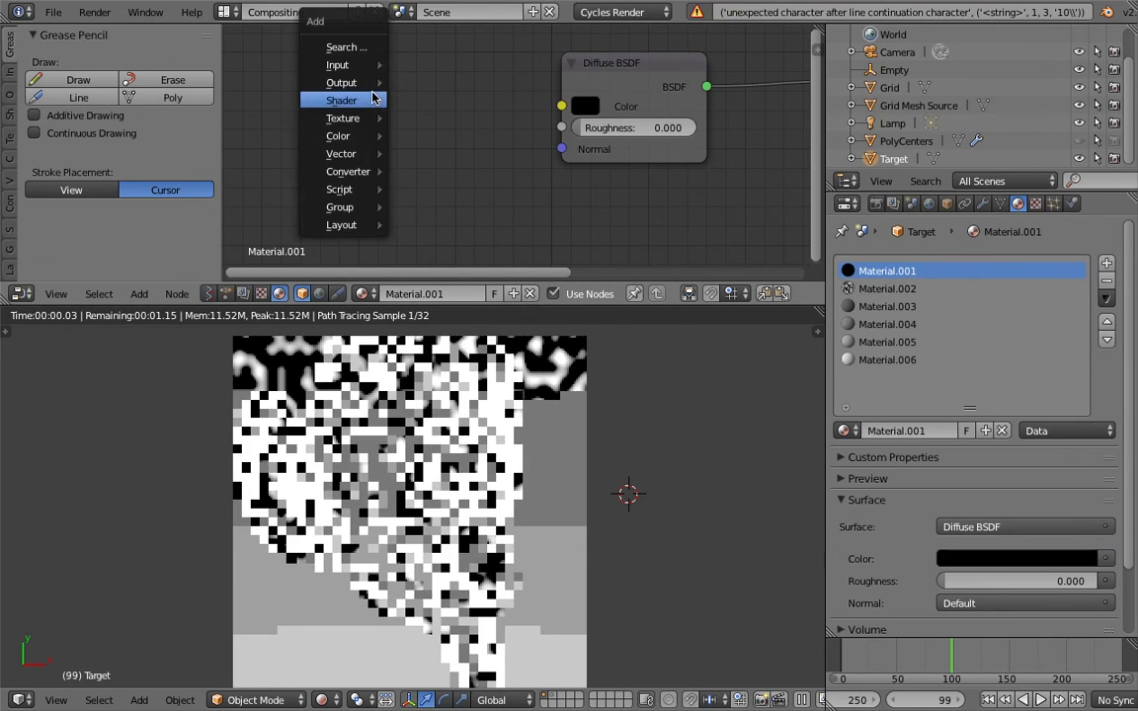
{"action": "left_click", "coordinate": [367, 50]}
{"action": "type", "text": "mus"}
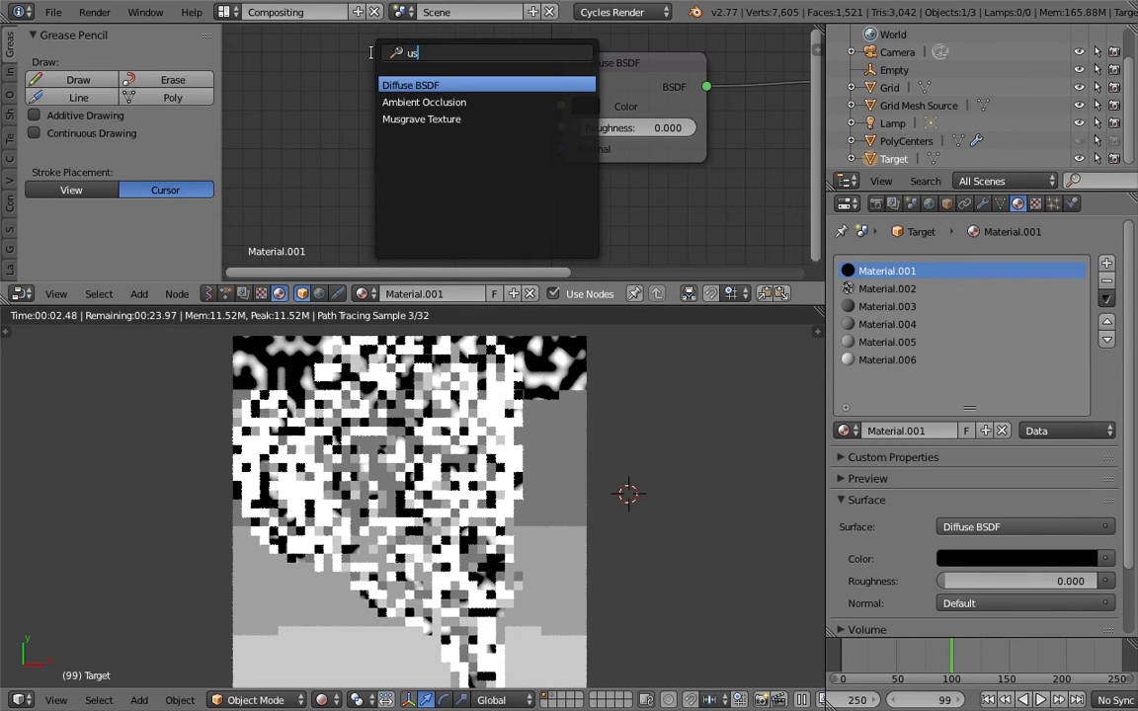
{"action": "key", "text": "Return"}
{"action": "left_click", "coordinate": [373, 57]}
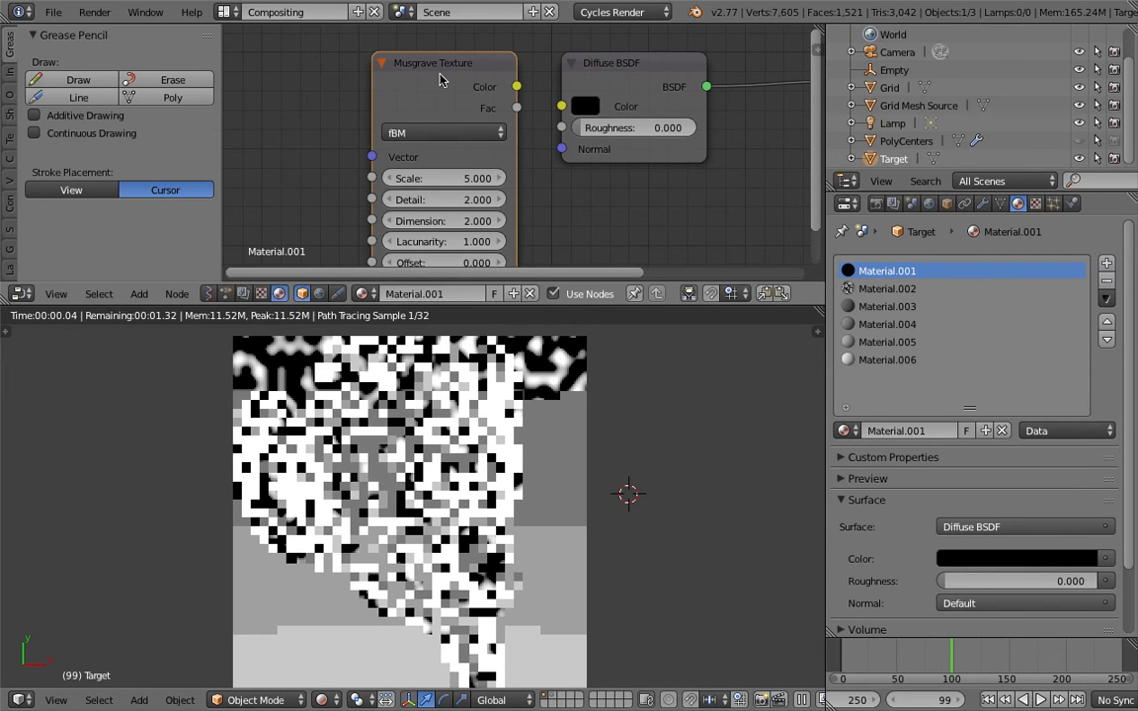
{"action": "left_click_drag", "start_coordinate": [516, 87], "coordinate": [561, 106]}
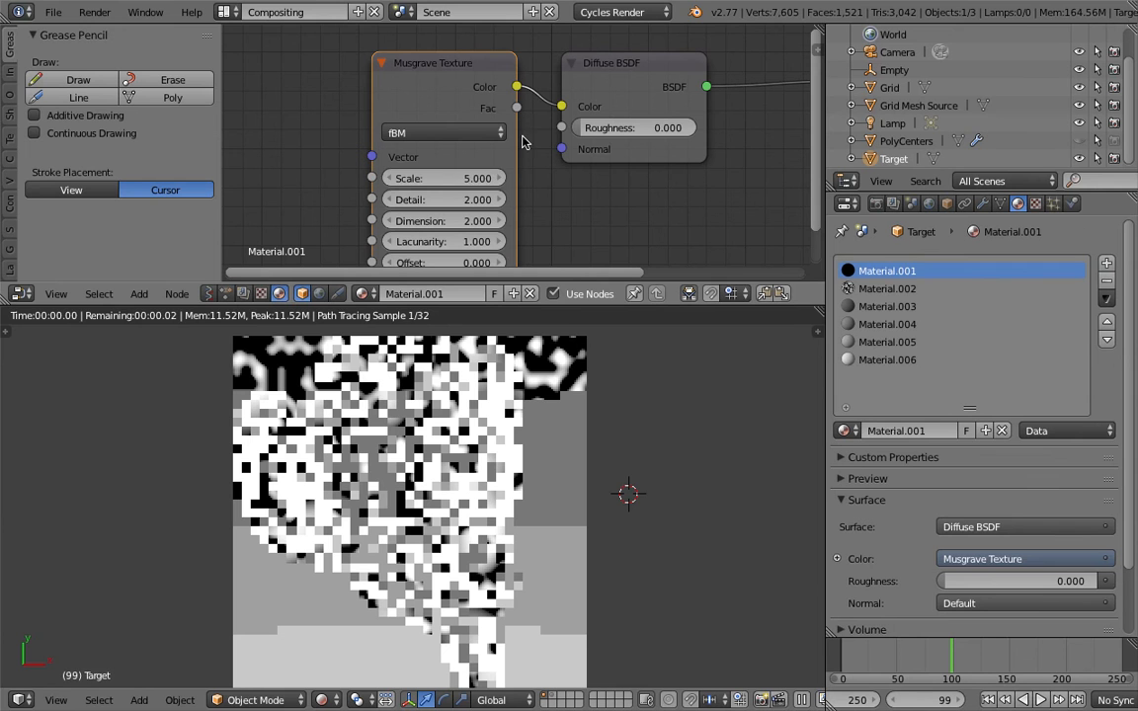
Step: Set the Scale of Material.001's Musgrave Texture to 8
{"action": "left_click", "coordinate": [472, 178]}
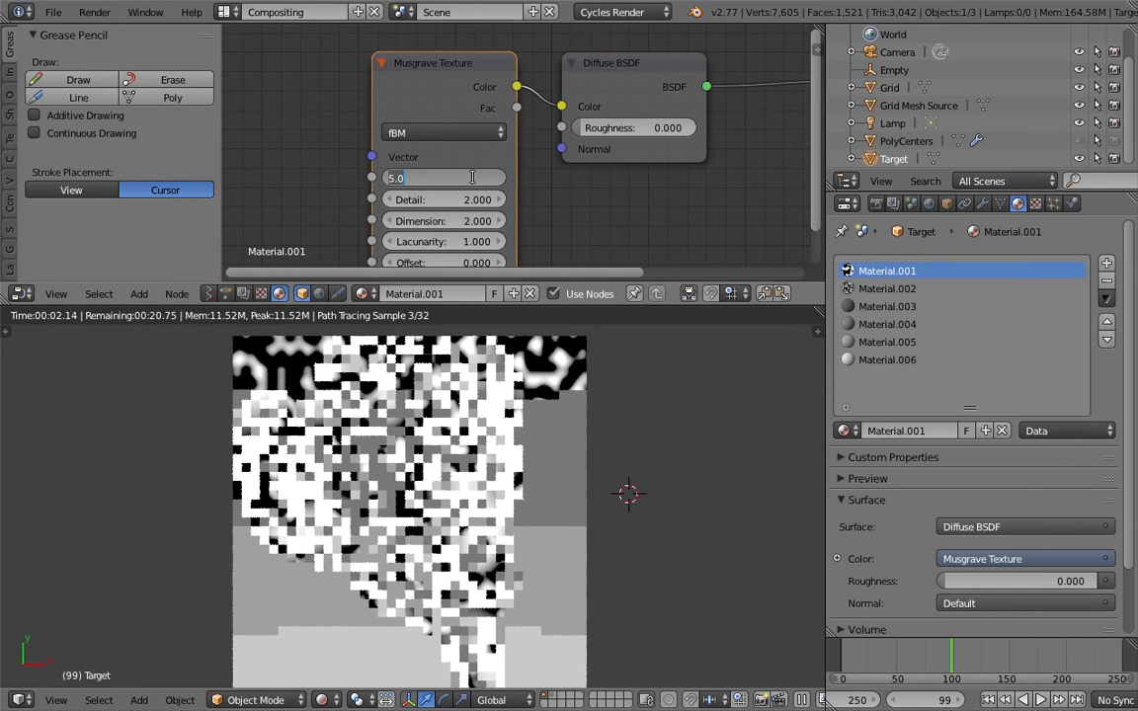
{"action": "type", "text": "8"}
{"action": "key", "text": "Return"}
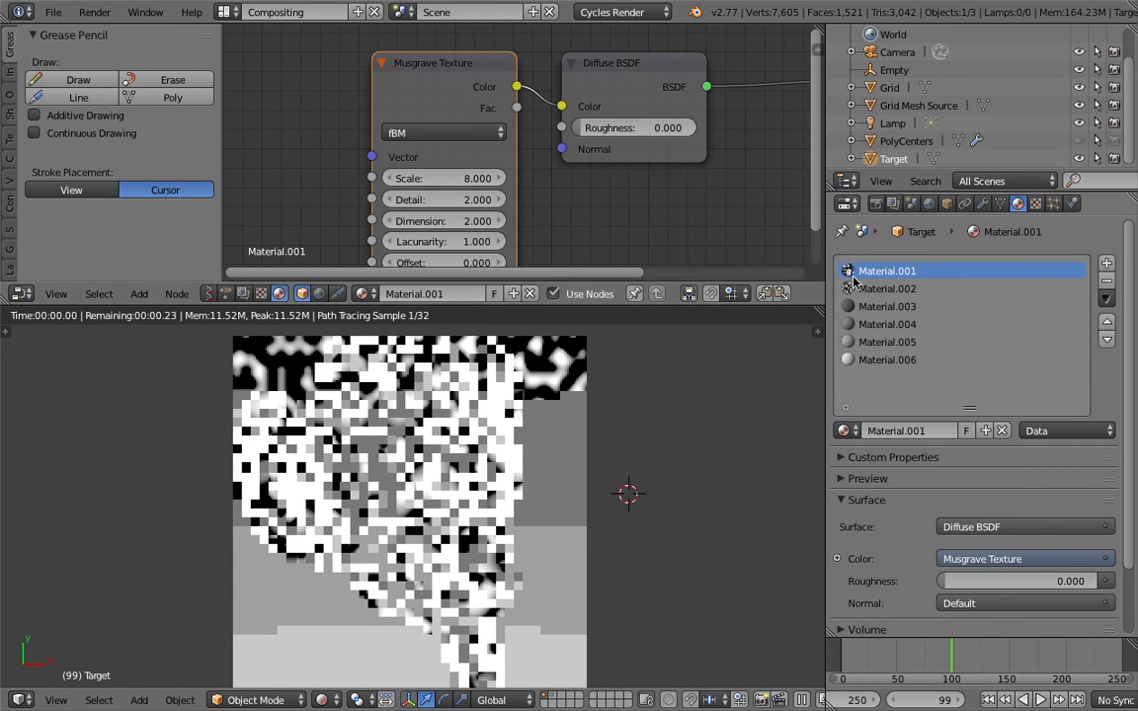
Step: Compare the Musgrave settings of Material.001 and Material.002, and set Material.001's Scale to 20 to match
{"action": "left_click", "coordinate": [851, 288]}
{"action": "left_click", "coordinate": [882, 273]}
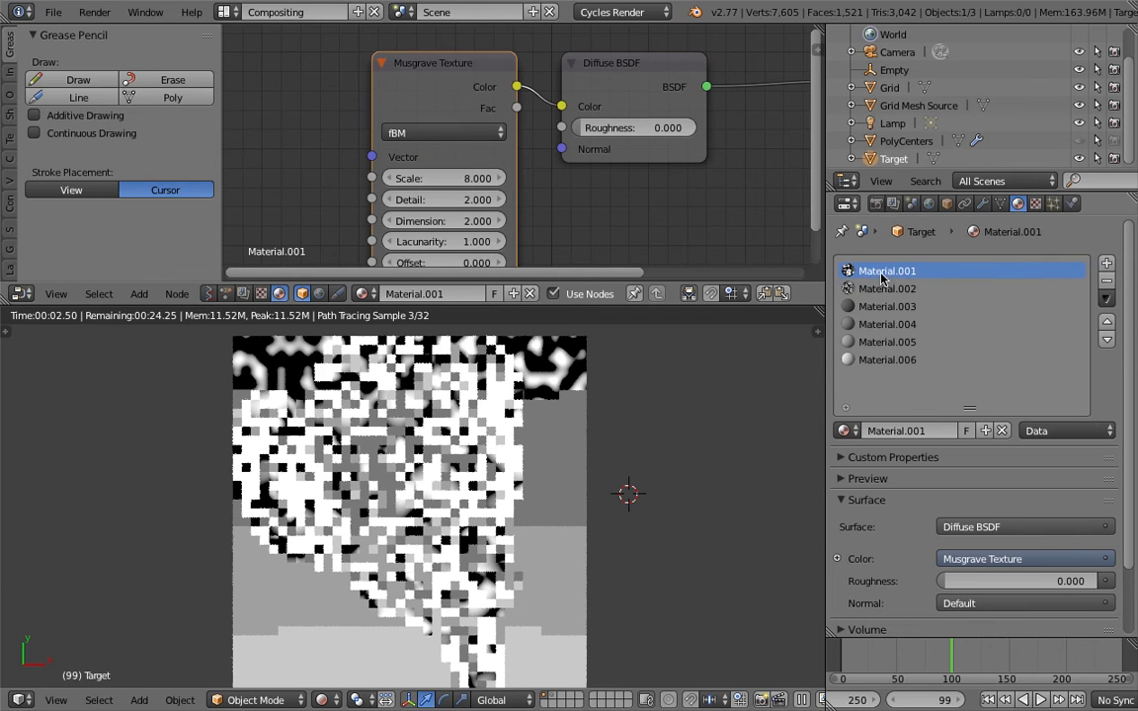
{"action": "left_click", "coordinate": [881, 287]}
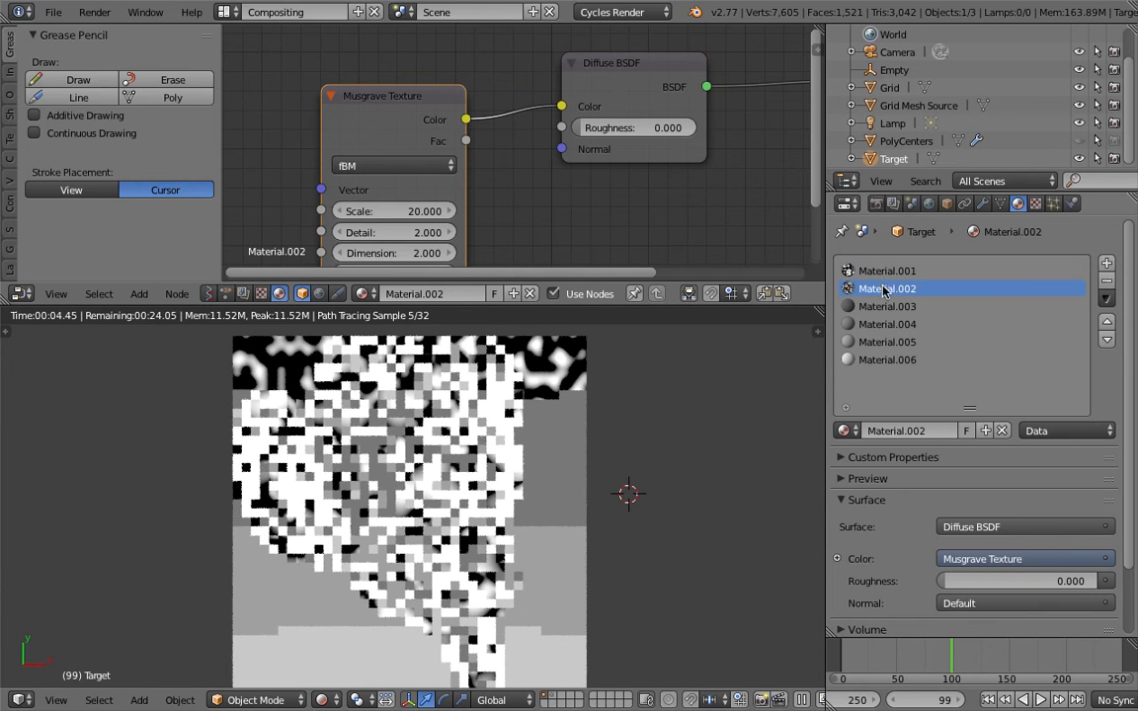
{"action": "left_click", "coordinate": [884, 273]}
{"action": "left_click", "coordinate": [448, 179]}
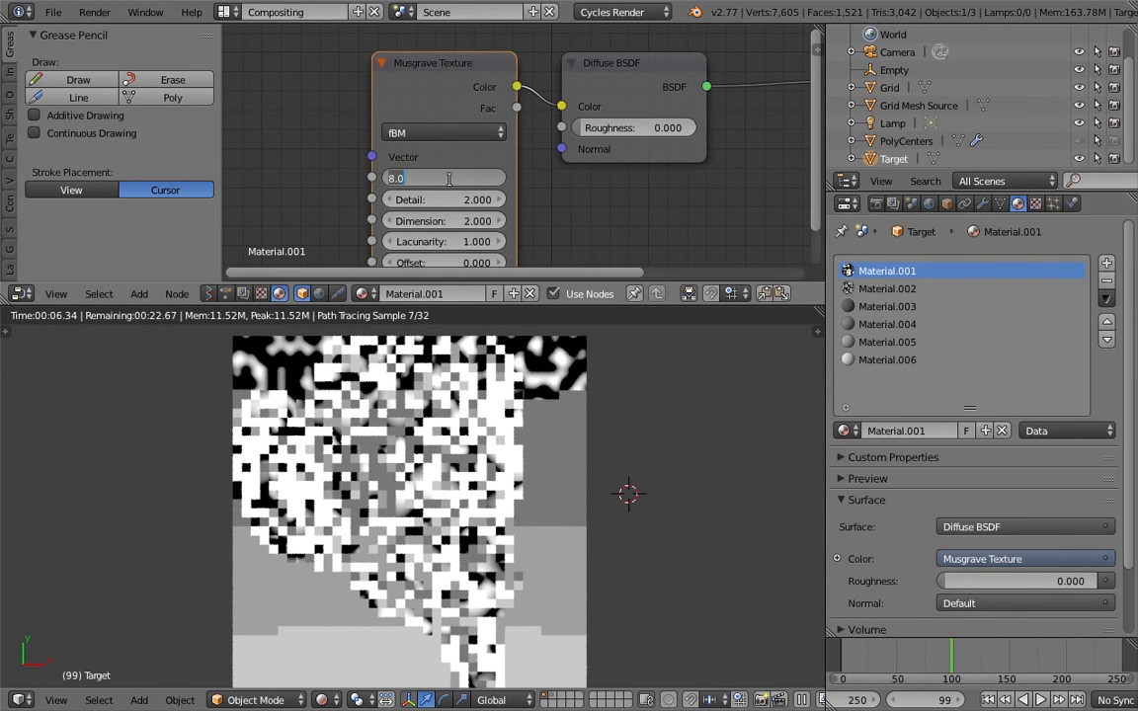
{"action": "type", "text": "20"}
{"action": "key", "text": "Return"}
Step: Add a Musgrave Texture node to Material.003 and connect its Color output to the Diffuse BSDF color
{"action": "left_click", "coordinate": [857, 307]}
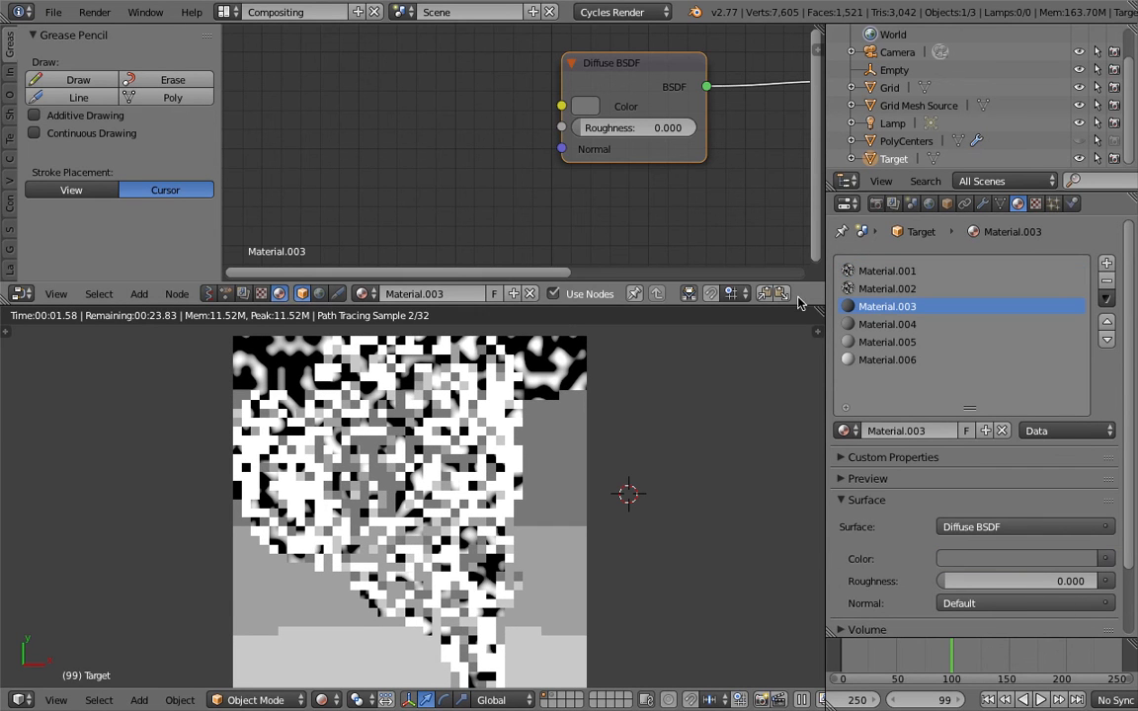
{"action": "key", "text": "shift+a"}
{"action": "left_click", "coordinate": [435, 145]}
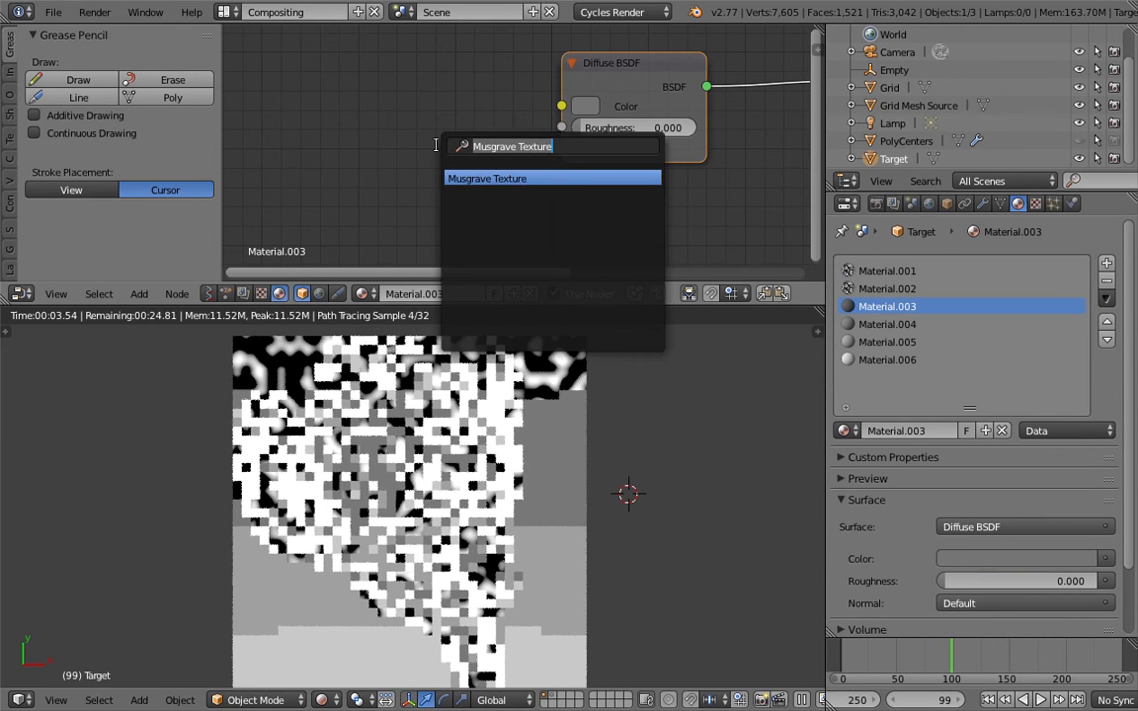
{"action": "key", "text": "Return"}
{"action": "left_click", "coordinate": [393, 118]}
{"action": "left_click_drag", "start_coordinate": [505, 147], "coordinate": [559, 108]}
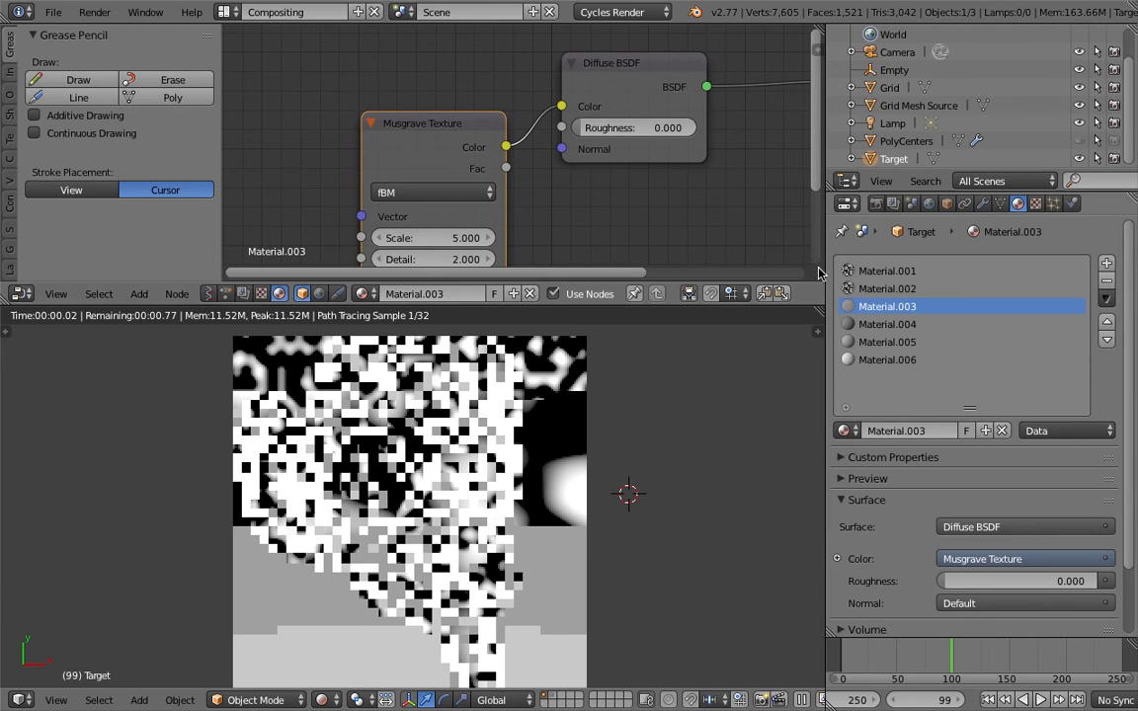
Step: Add a Musgrave Texture node to Material.004 and connect its Color output to the Diffuse BSDF color
{"action": "left_click", "coordinate": [878, 325]}
{"action": "key", "text": "shift+a"}
{"action": "left_click", "coordinate": [402, 152]}
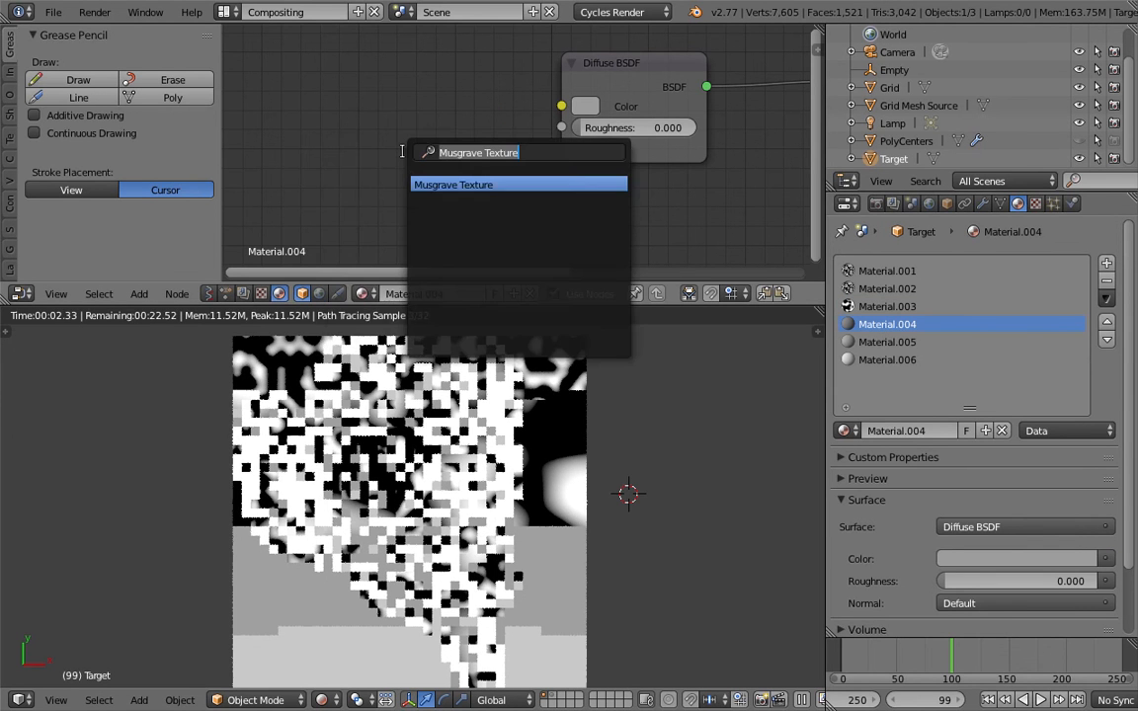
{"action": "type", "text": "musg"}
{"action": "key", "text": "Return"}
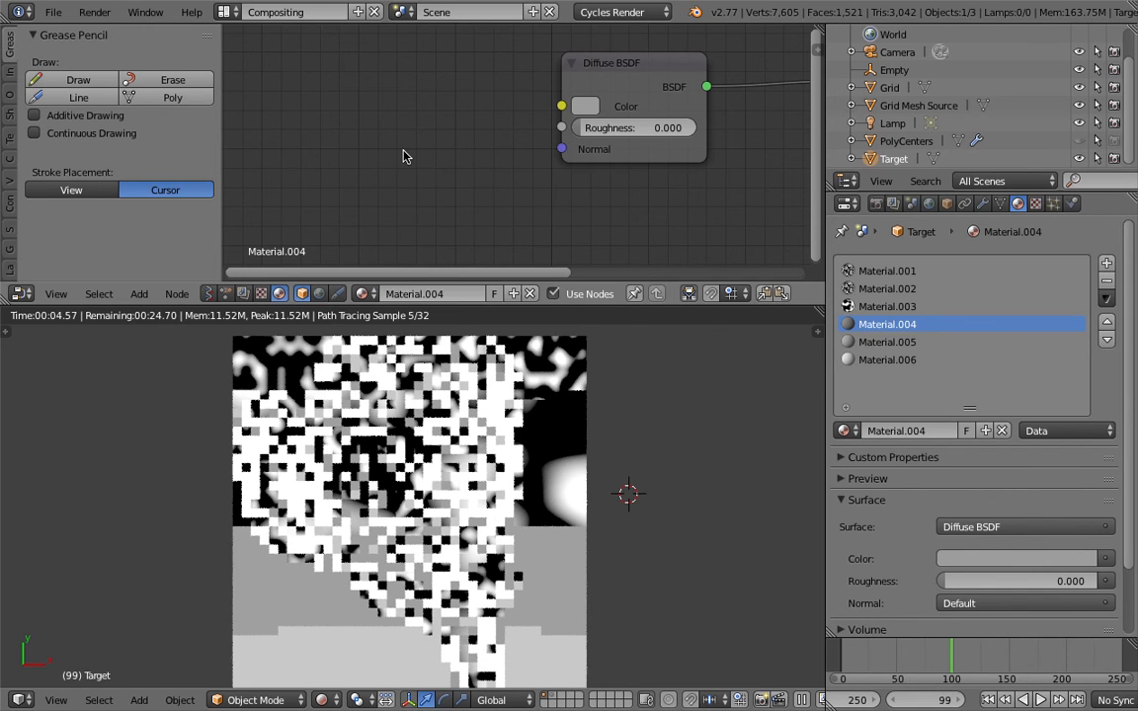
{"action": "key", "text": "shift+a"}
{"action": "left_click", "coordinate": [402, 152]}
{"action": "type", "text": "mus"}
{"action": "key", "text": "Return"}
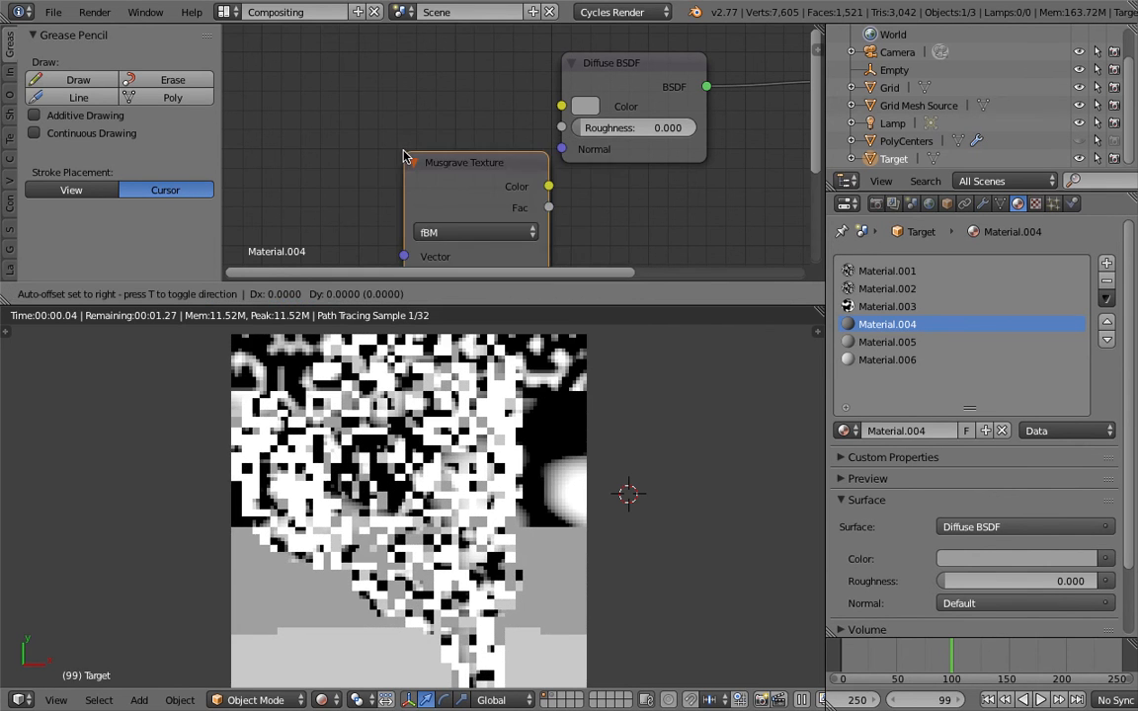
{"action": "left_click", "coordinate": [382, 129]}
{"action": "left_click_drag", "start_coordinate": [492, 135], "coordinate": [559, 109]}
Step: Add a Musgrave Texture node to Material.005 and connect its Color output to the Diffuse BSDF color
{"action": "left_click", "coordinate": [896, 343]}
{"action": "key", "text": "shift+a"}
{"action": "left_click", "coordinate": [302, 172]}
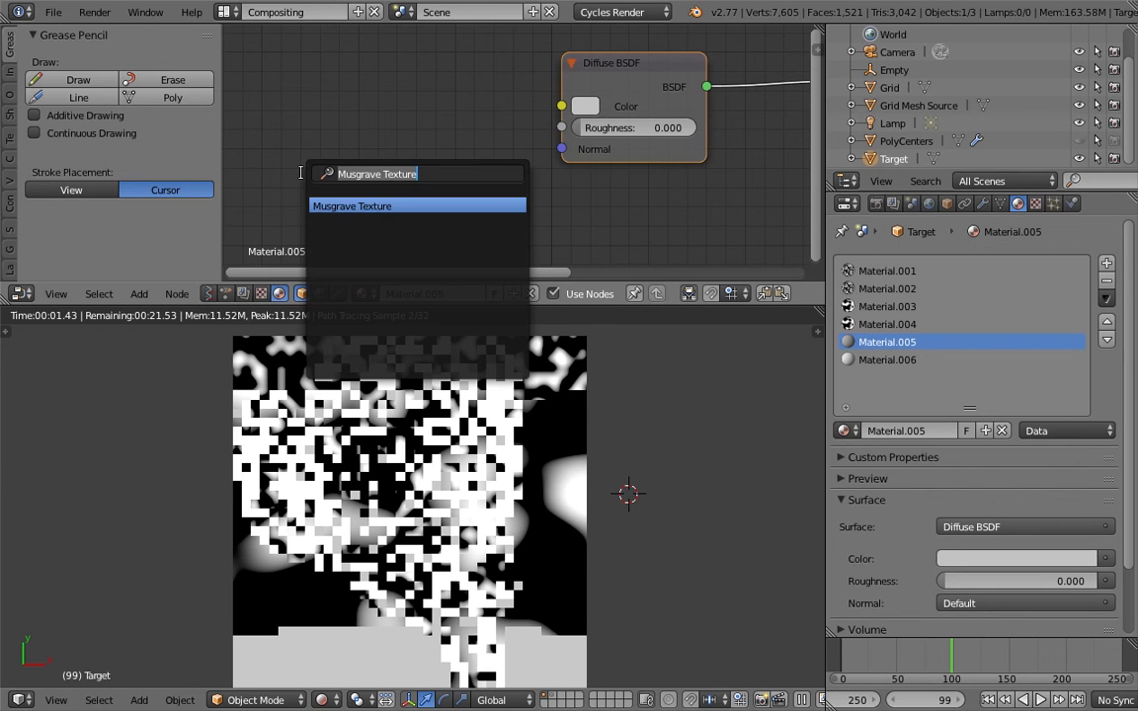
{"action": "key", "text": "Return"}
{"action": "left_click", "coordinate": [386, 128]}
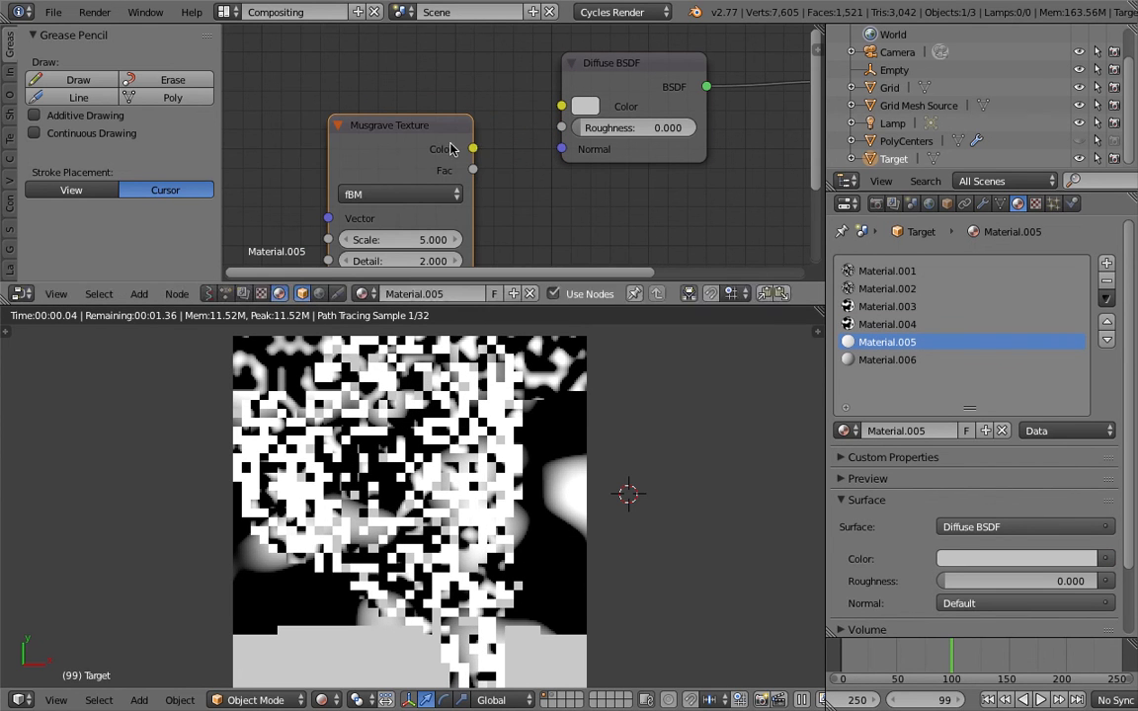
{"action": "left_click_drag", "start_coordinate": [473, 148], "coordinate": [556, 111]}
Step: Add a Musgrave Texture node to Material.006 and connect its Color output to the Diffuse BSDF color
{"action": "left_click", "coordinate": [887, 359]}
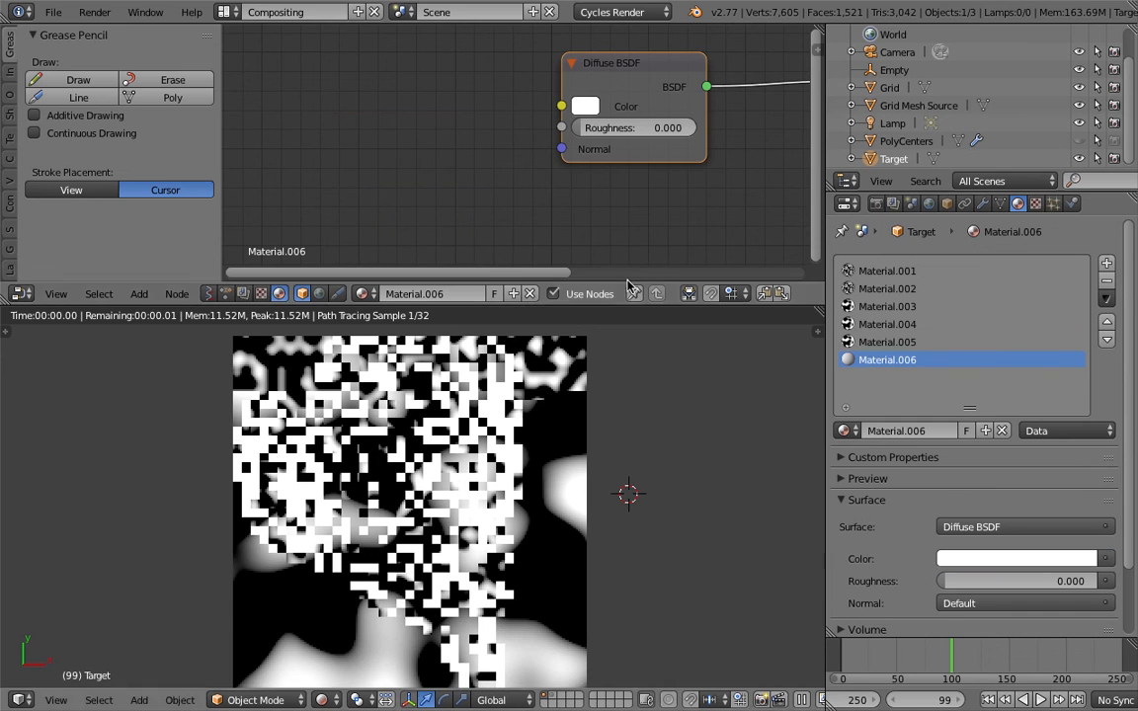
{"action": "key", "text": "space"}
{"action": "type", "text": "musgra"}
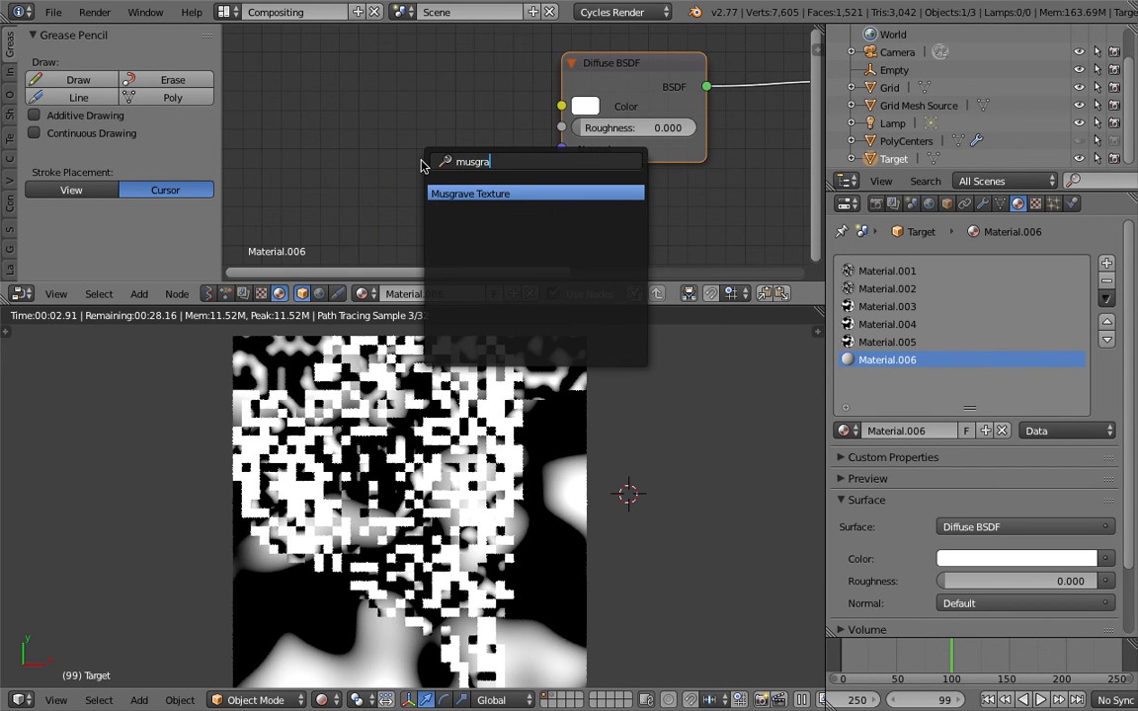
{"action": "key", "text": "Return"}
{"action": "left_click", "coordinate": [421, 166]}
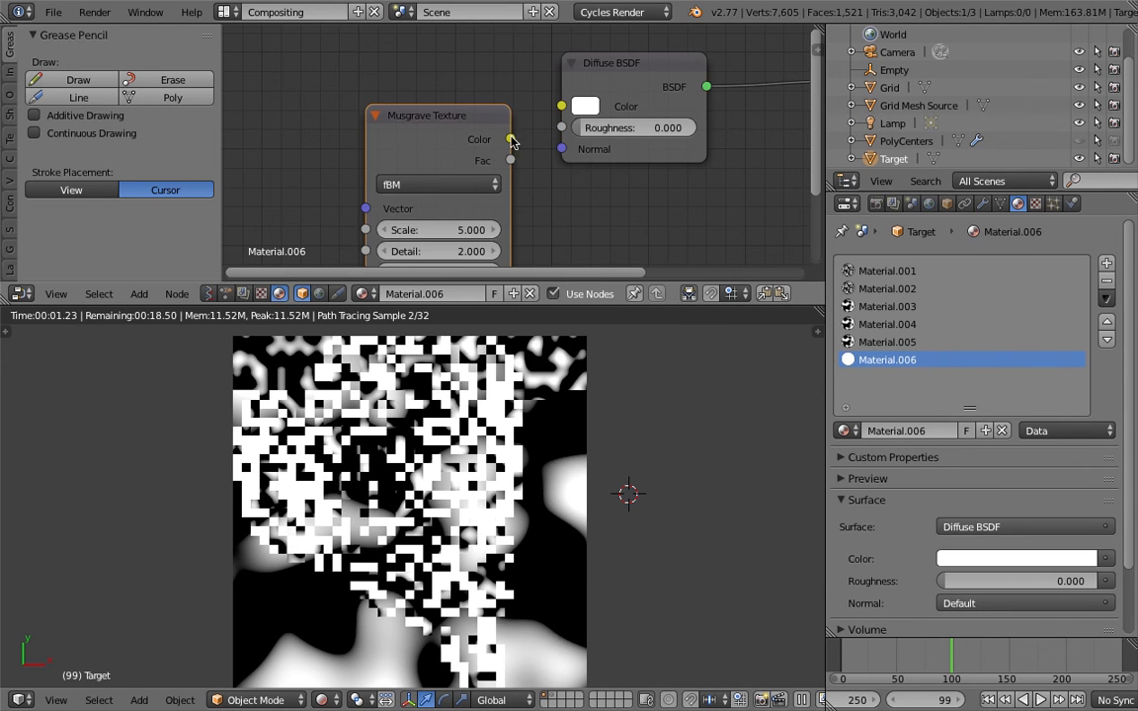
{"action": "left_click_drag", "start_coordinate": [510, 138], "coordinate": [561, 106]}
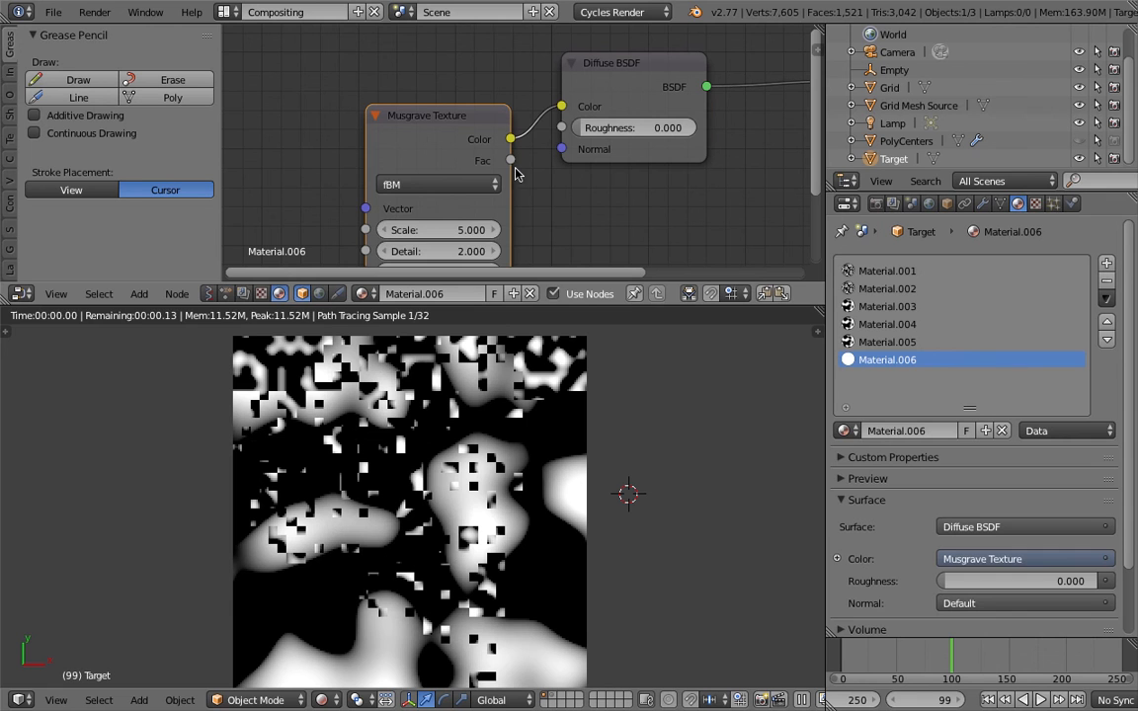
Step: Try Scale values of 50 and 1 on Material.001's Musgrave Texture and return it to 20
{"action": "left_click", "coordinate": [865, 273]}
{"action": "left_click", "coordinate": [442, 179]}
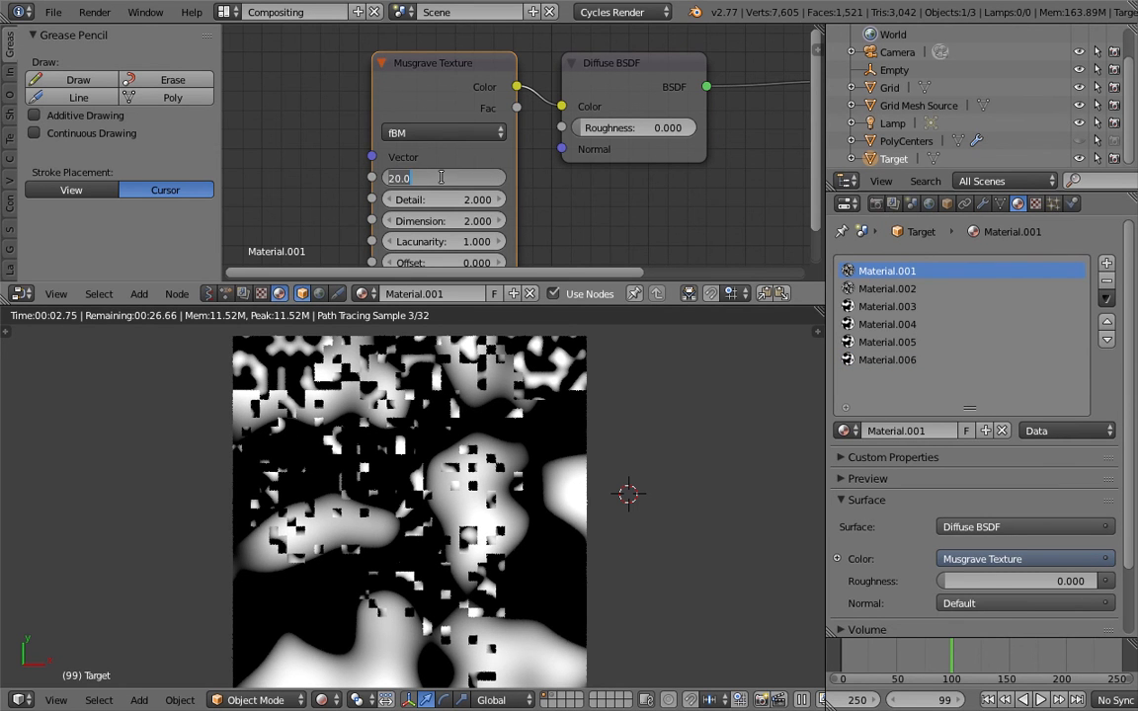
{"action": "type", "text": "50"}
{"action": "key", "text": "Return"}
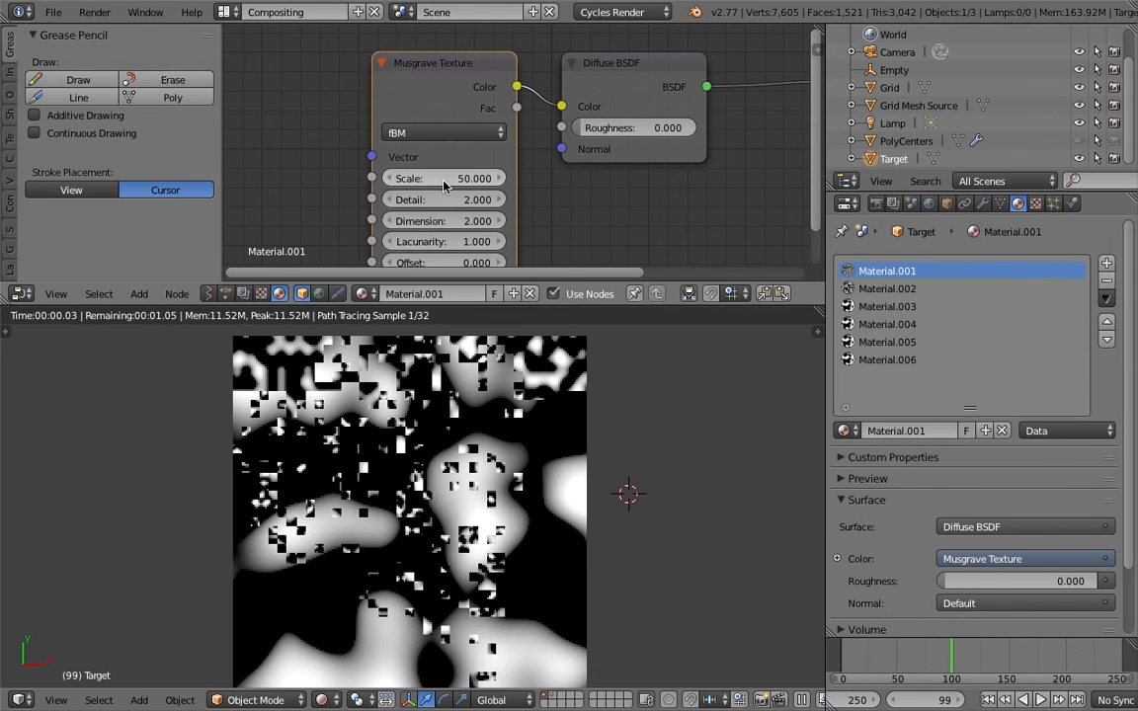
{"action": "left_click", "coordinate": [445, 179]}
{"action": "type", "text": "1"}
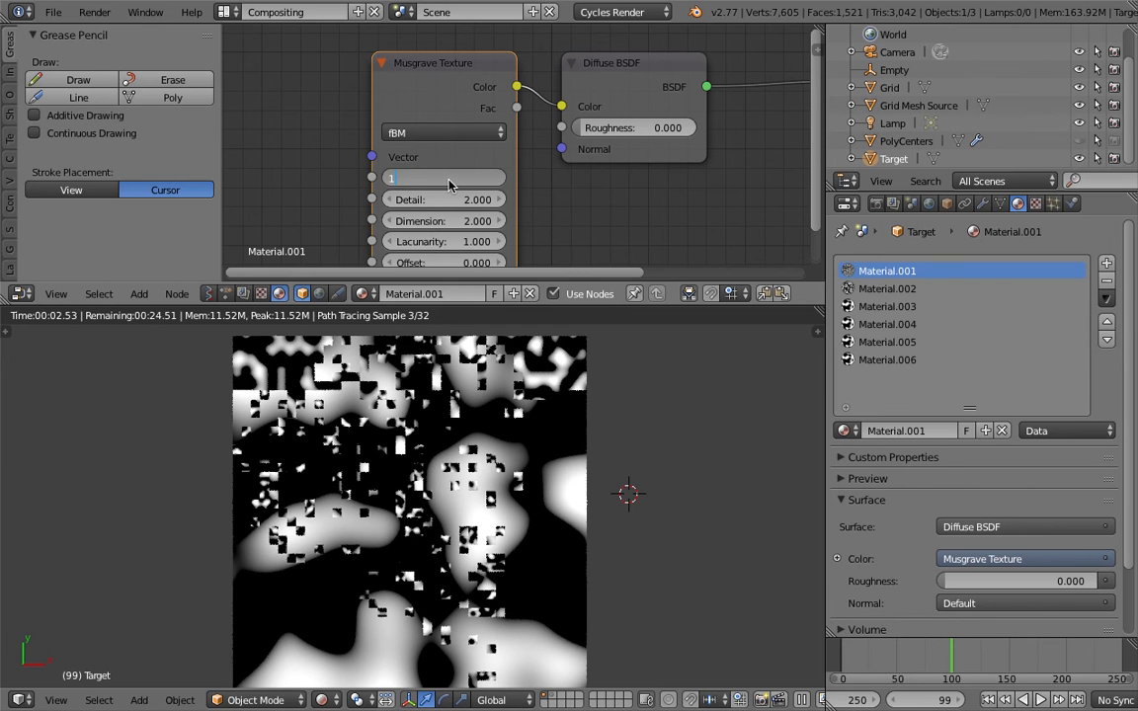
{"action": "key", "text": "Return"}
{"action": "left_click", "coordinate": [449, 181]}
{"action": "type", "text": "20"}
{"action": "key", "text": "Return"}
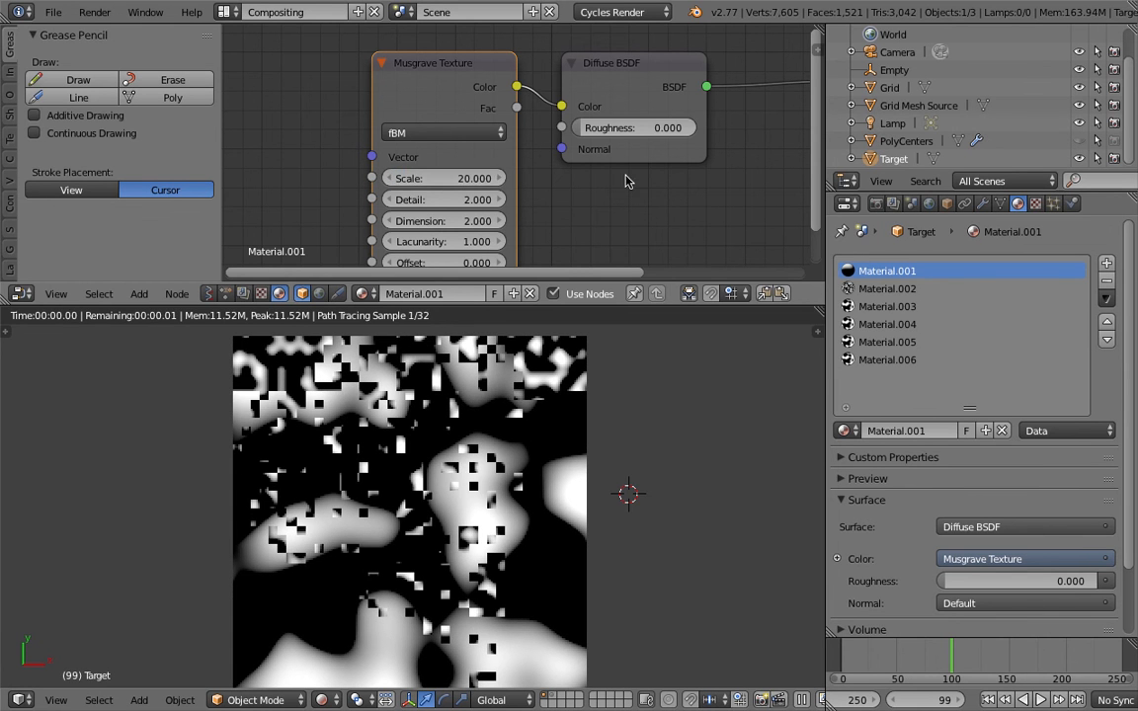
Step: Try Scale values of 50, 80 and 90 on Material.002's Musgrave Texture
{"action": "left_click", "coordinate": [887, 289]}
{"action": "left_click", "coordinate": [421, 210]}
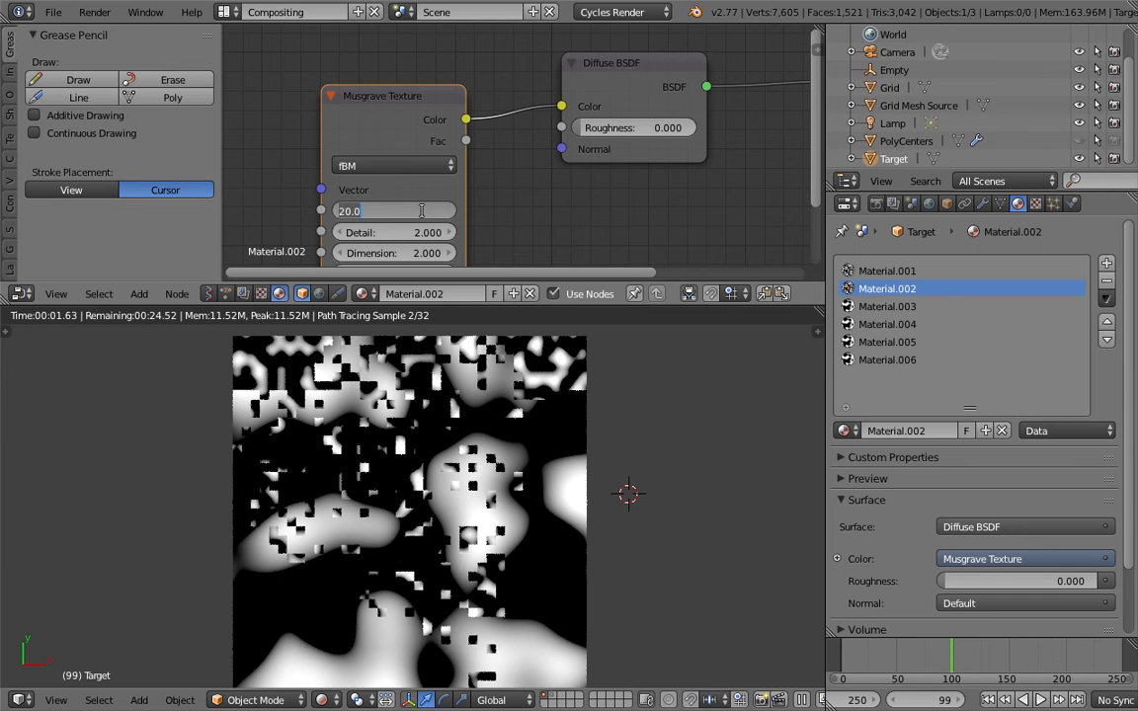
{"action": "type", "text": "50"}
{"action": "key", "text": "Return"}
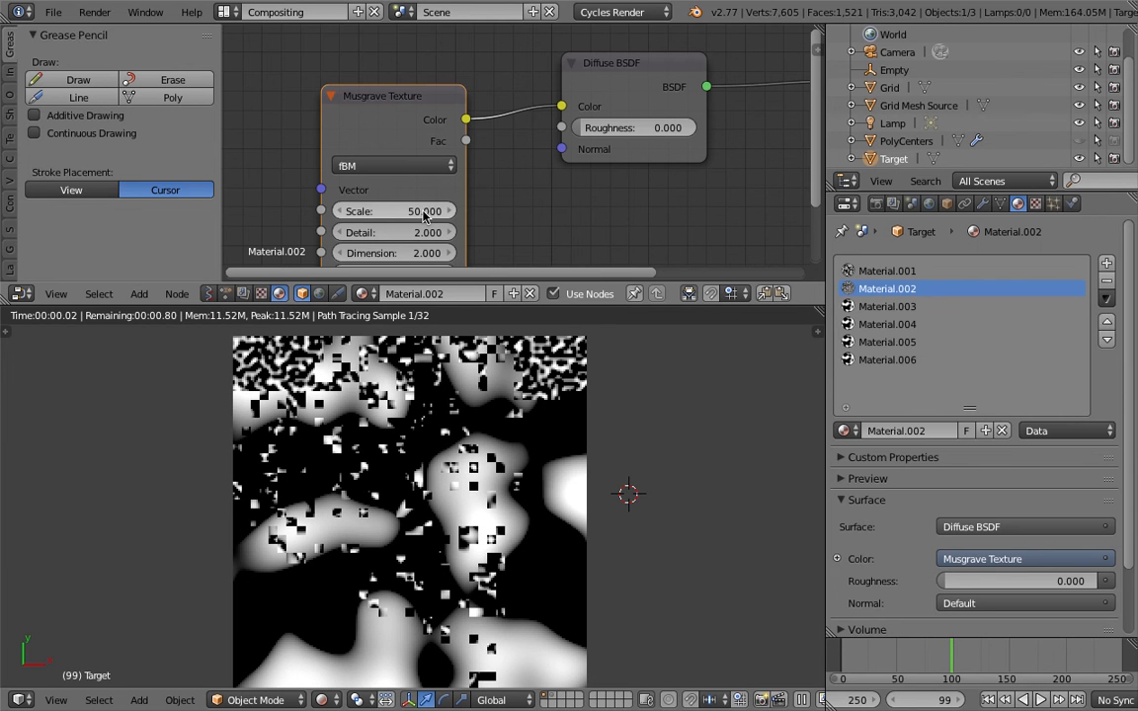
{"action": "left_click", "coordinate": [422, 211]}
{"action": "type", "text": "80"}
{"action": "key", "text": "Return"}
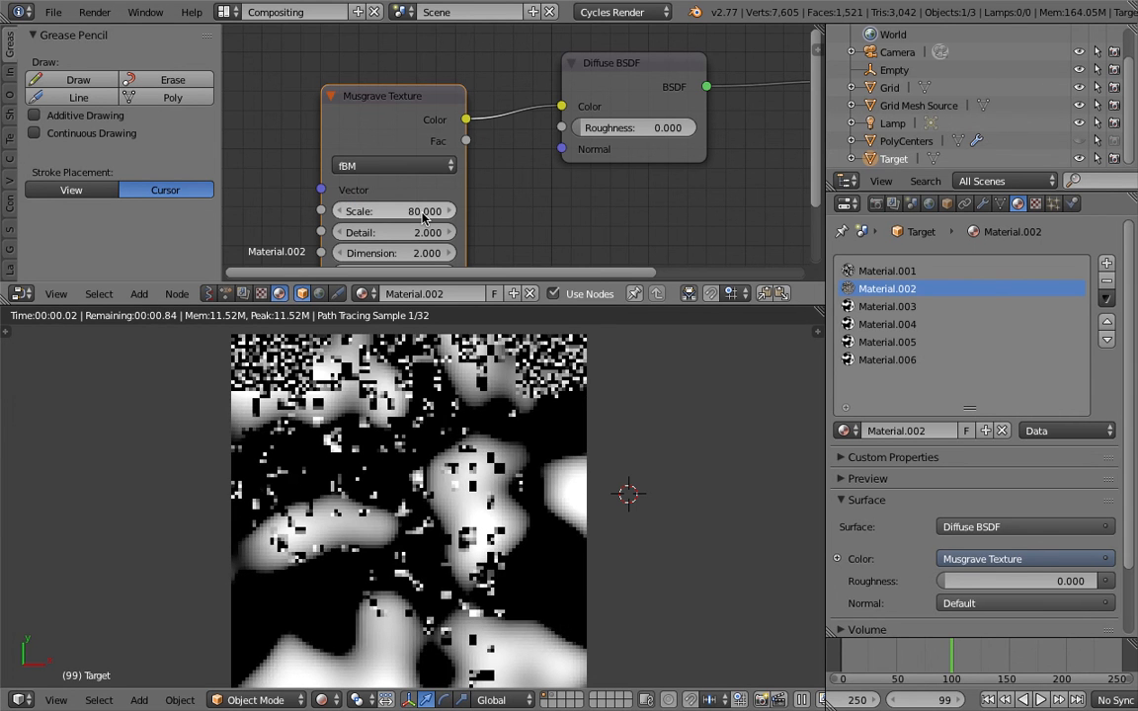
{"action": "left_click", "coordinate": [417, 217]}
{"action": "type", "text": "90"}
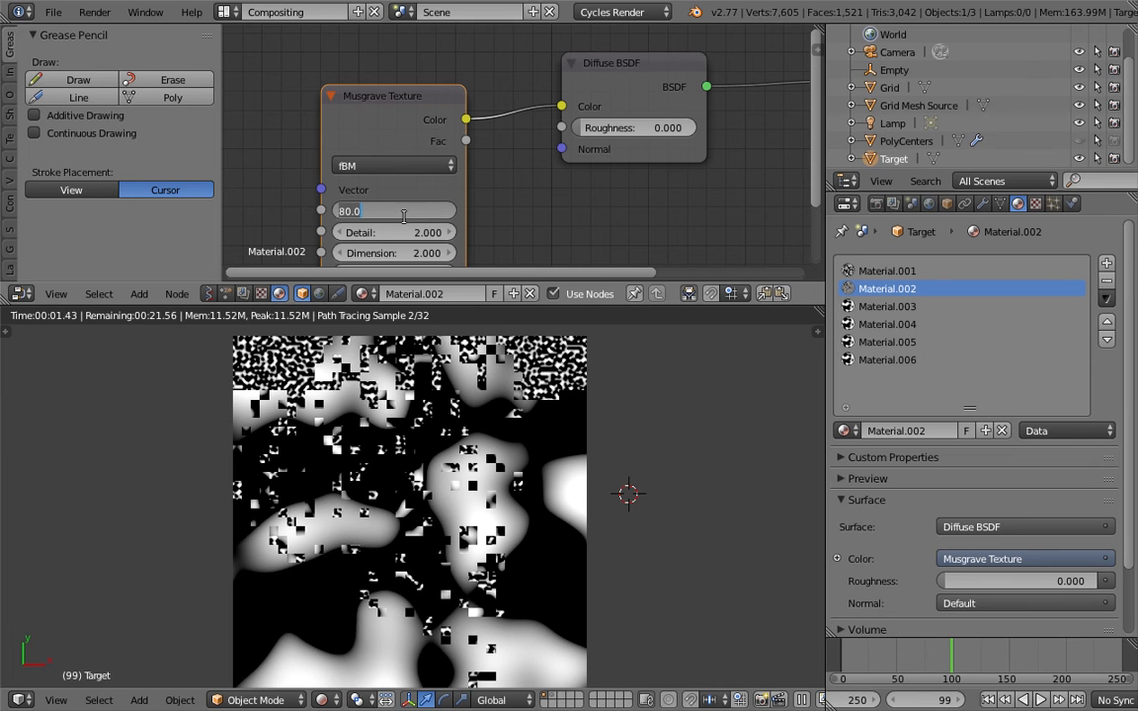
{"action": "key", "text": "Return"}
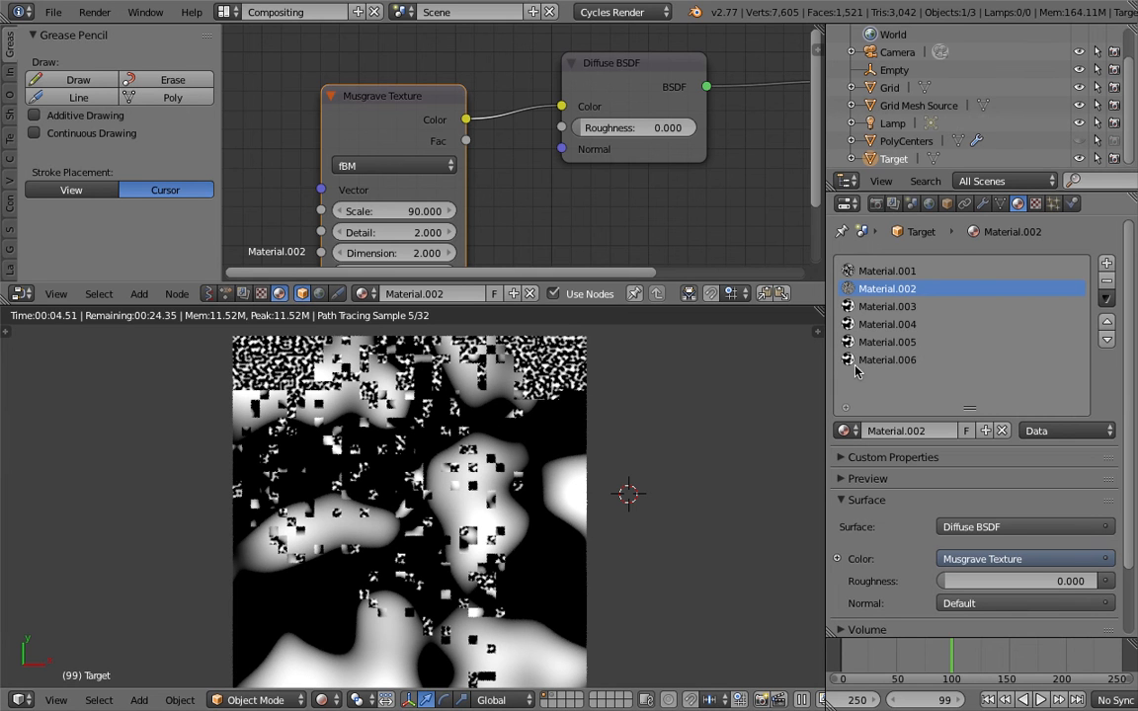
Step: Set the Scale of Material.006's Musgrave Texture to 100
{"action": "left_click", "coordinate": [887, 359]}
{"action": "double_click", "coordinate": [460, 230]}
{"action": "type", "text": "100"}
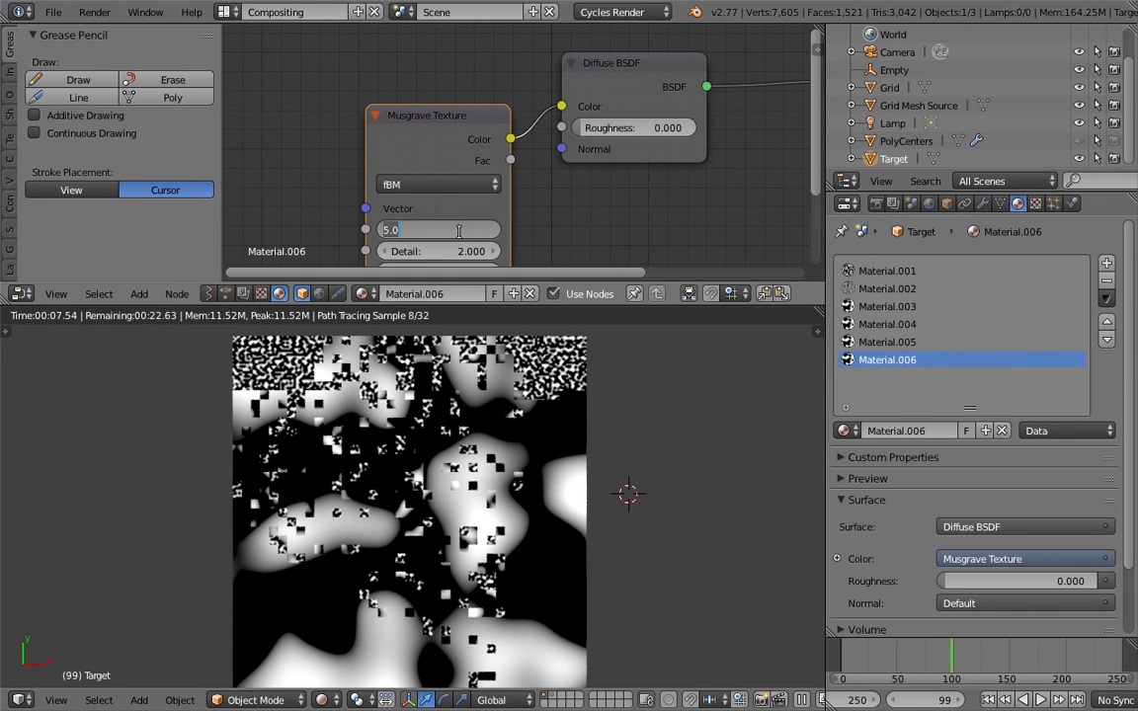
{"action": "key", "text": "Return"}
Step: Set the Scale of Material.005's Musgrave Texture to 80
{"action": "left_click", "coordinate": [914, 341]}
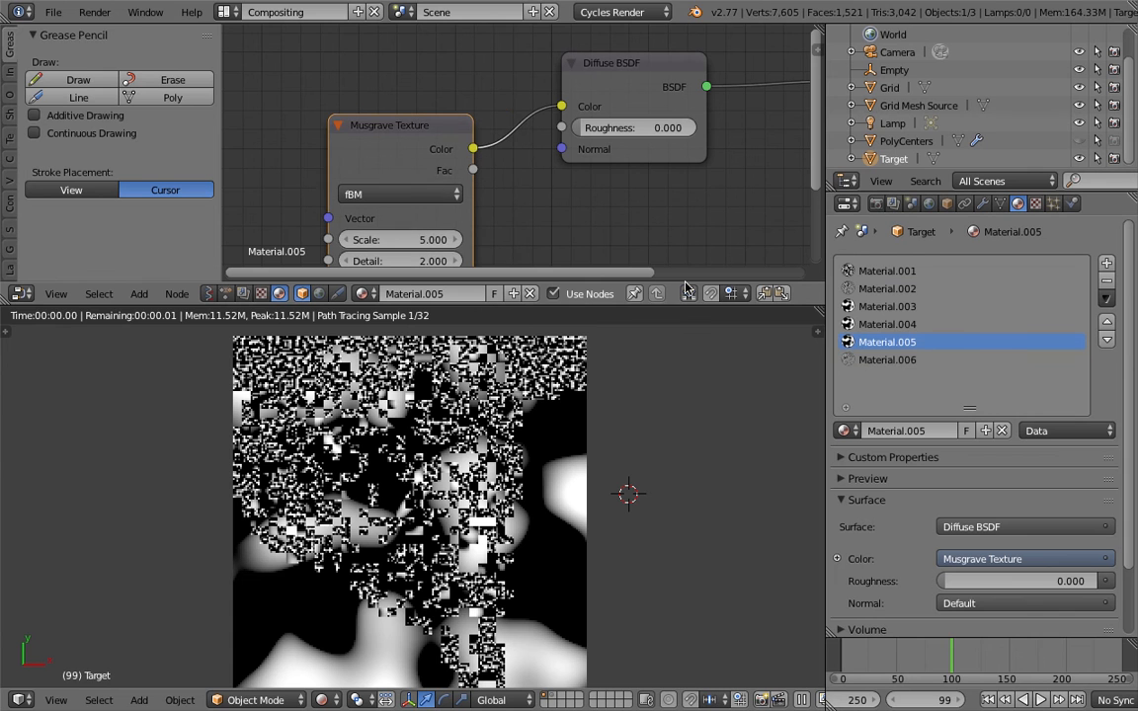
{"action": "double_click", "coordinate": [430, 239]}
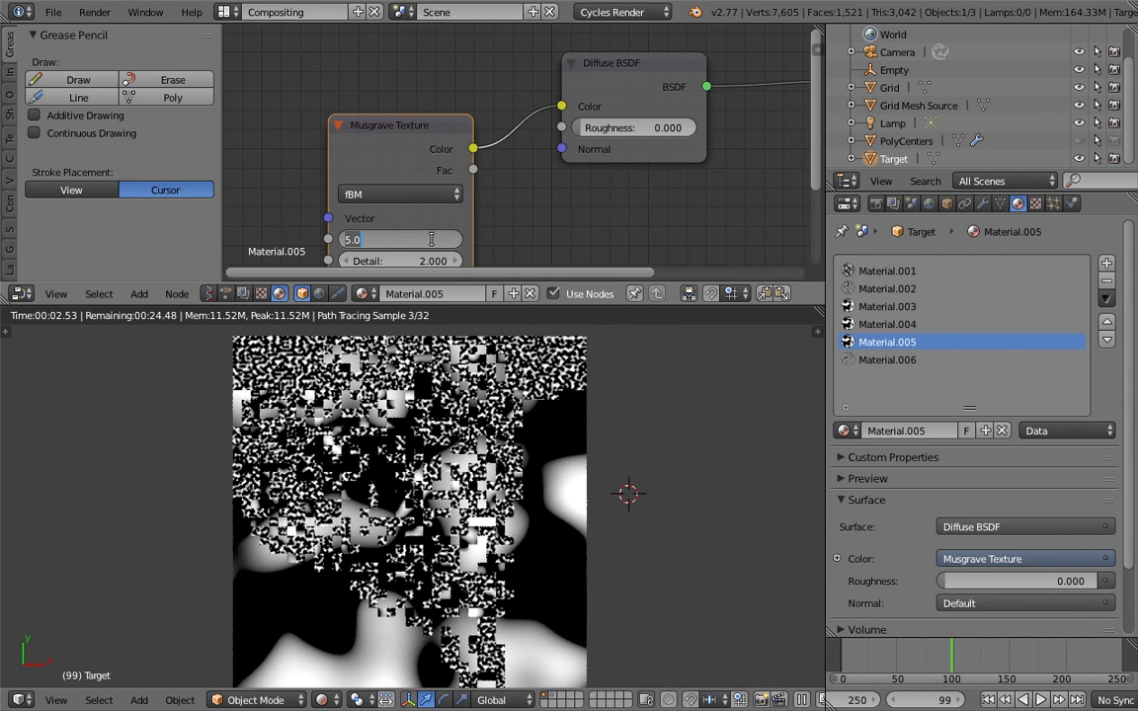
{"action": "type", "text": "80"}
{"action": "key", "text": "Return"}
Step: Set the Scale of Material.004's Musgrave Texture to 60
{"action": "left_click", "coordinate": [887, 324]}
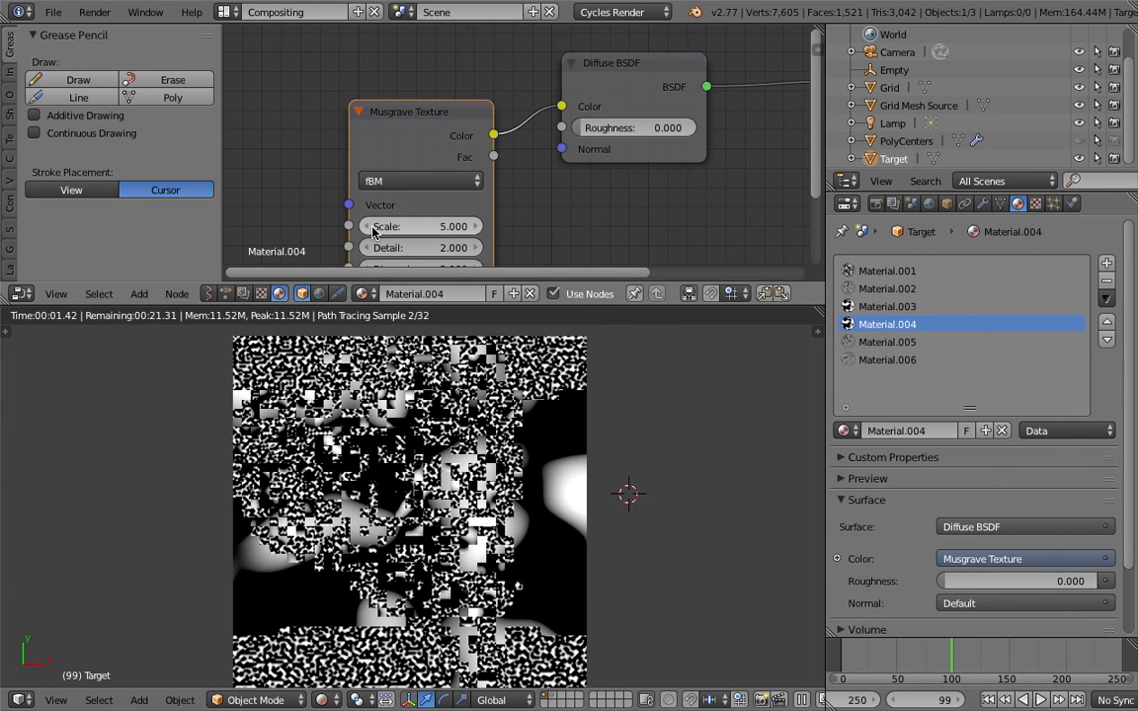
{"action": "double_click", "coordinate": [422, 226]}
{"action": "type", "text": "80"}
{"action": "key", "text": "Return"}
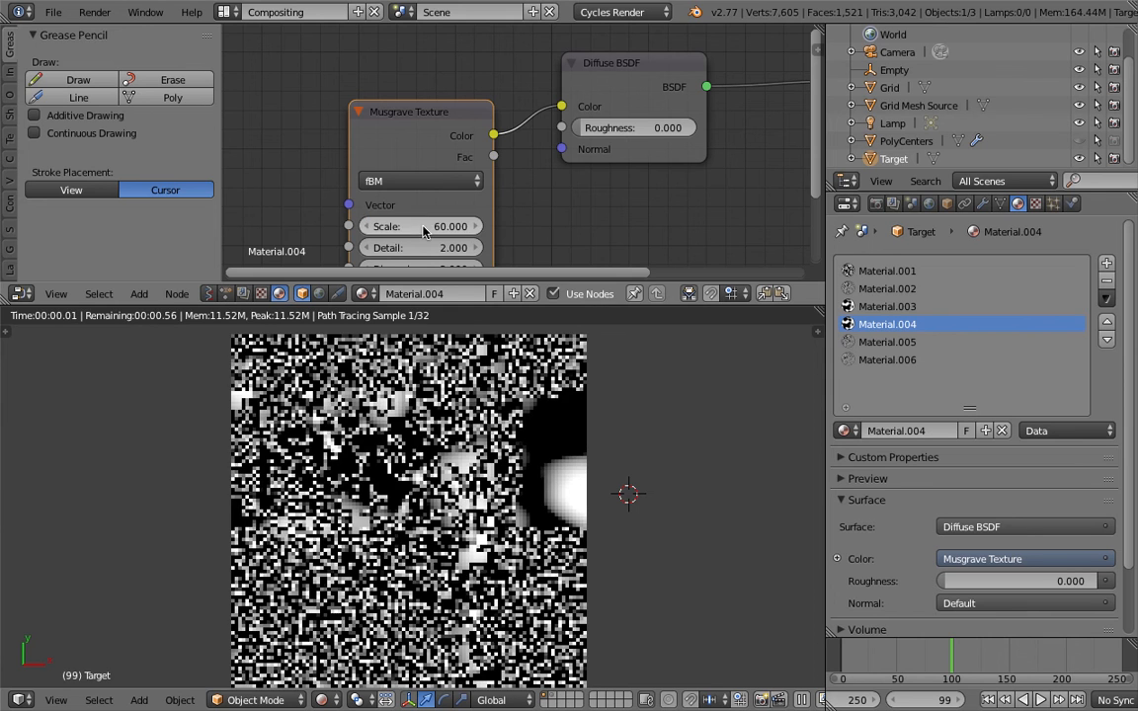
Step: Set the Scale of Material.003's Musgrave Texture to 40
{"action": "left_click", "coordinate": [887, 306]}
{"action": "double_click", "coordinate": [456, 237]}
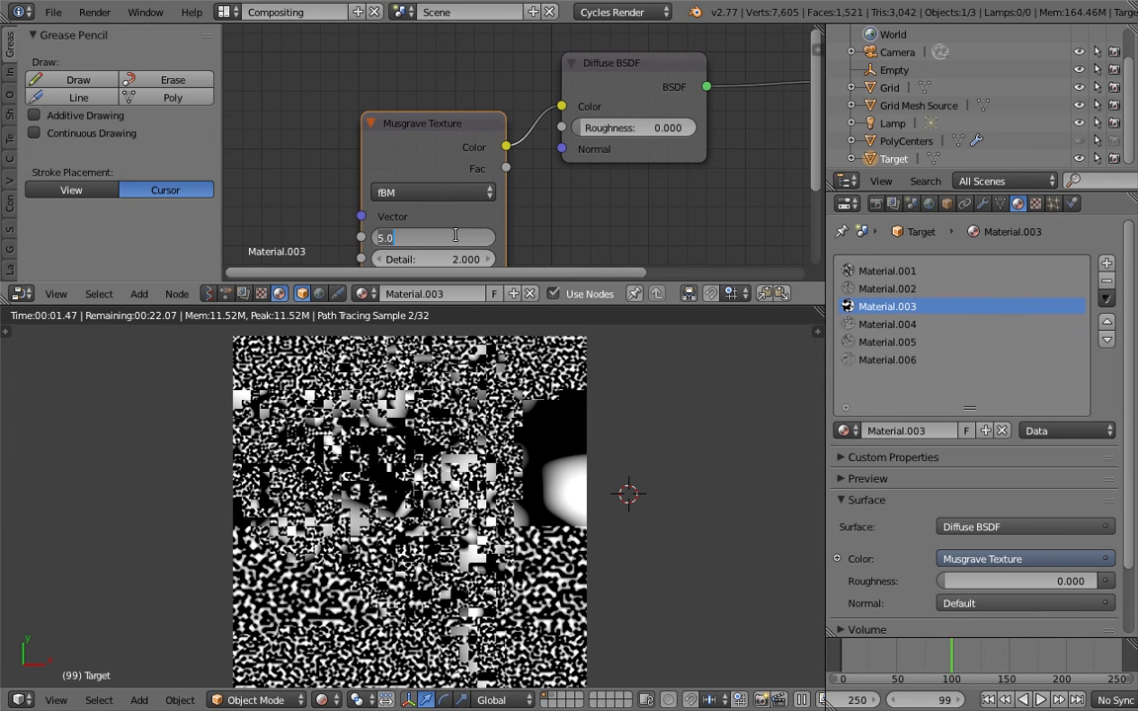
{"action": "type", "text": "40"}
{"action": "key", "text": "Return"}
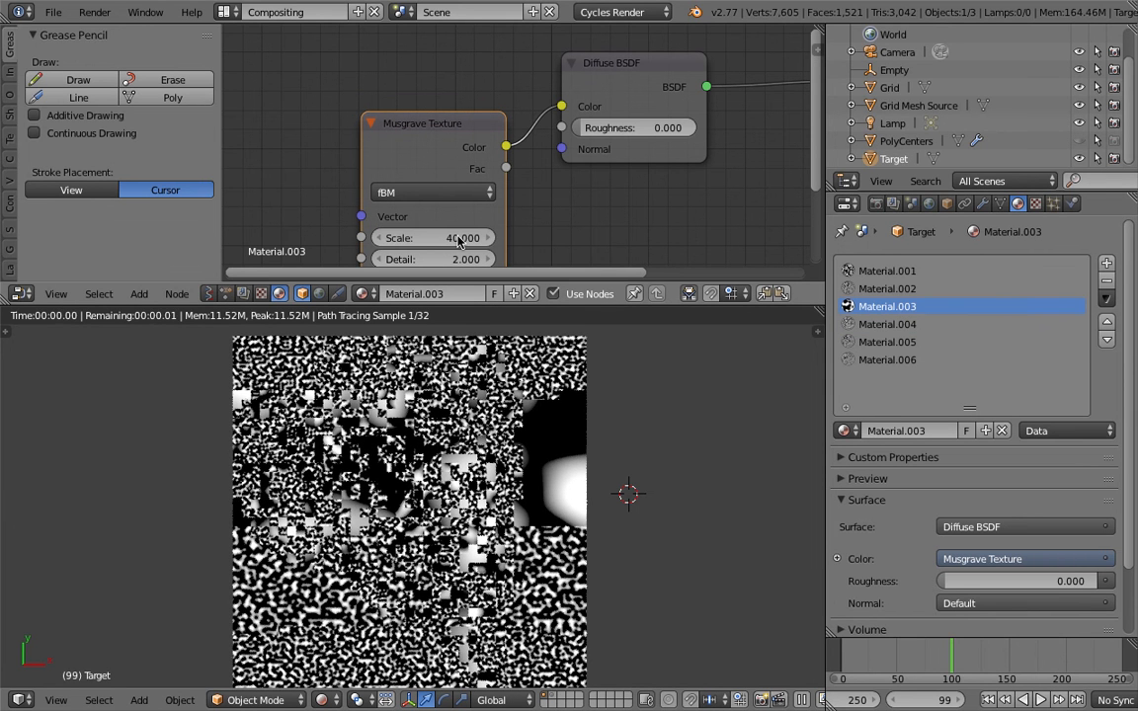
Step: Set the Scale of Material.002's Musgrave Texture to 20
{"action": "left_click", "coordinate": [887, 289]}
{"action": "double_click", "coordinate": [405, 209]}
{"action": "type", "text": "20"}
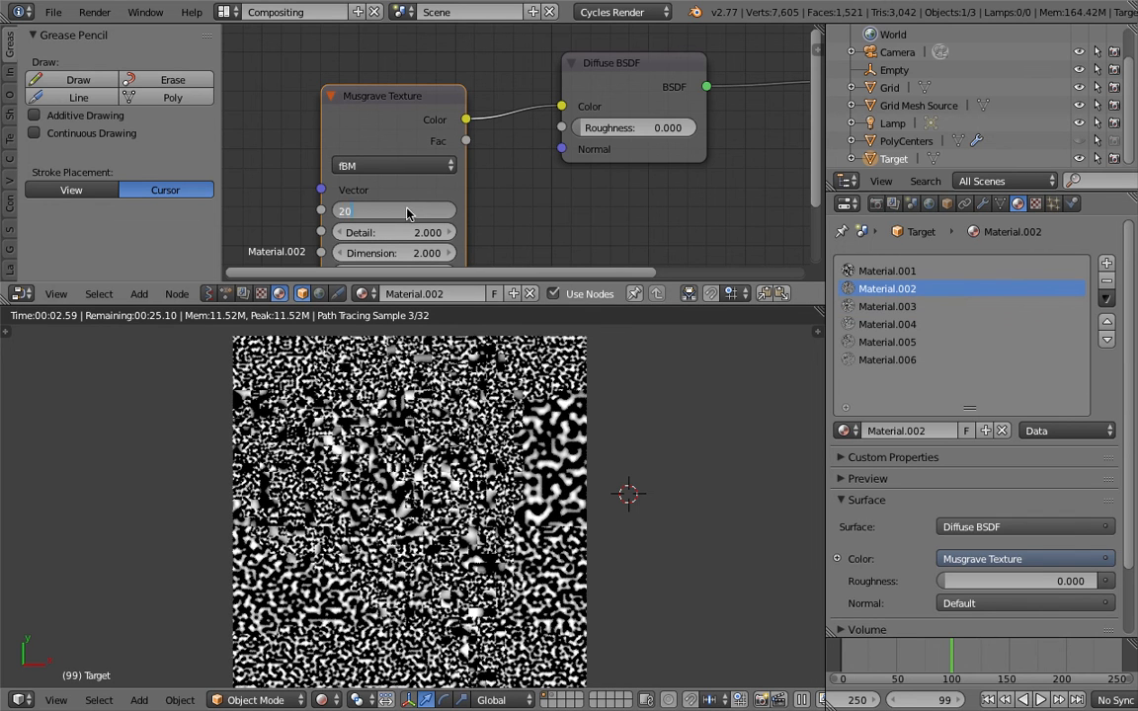
{"action": "key", "text": "Return"}
Step: Set the Scale of Material.001's Musgrave Texture to 10
{"action": "left_click", "coordinate": [887, 271]}
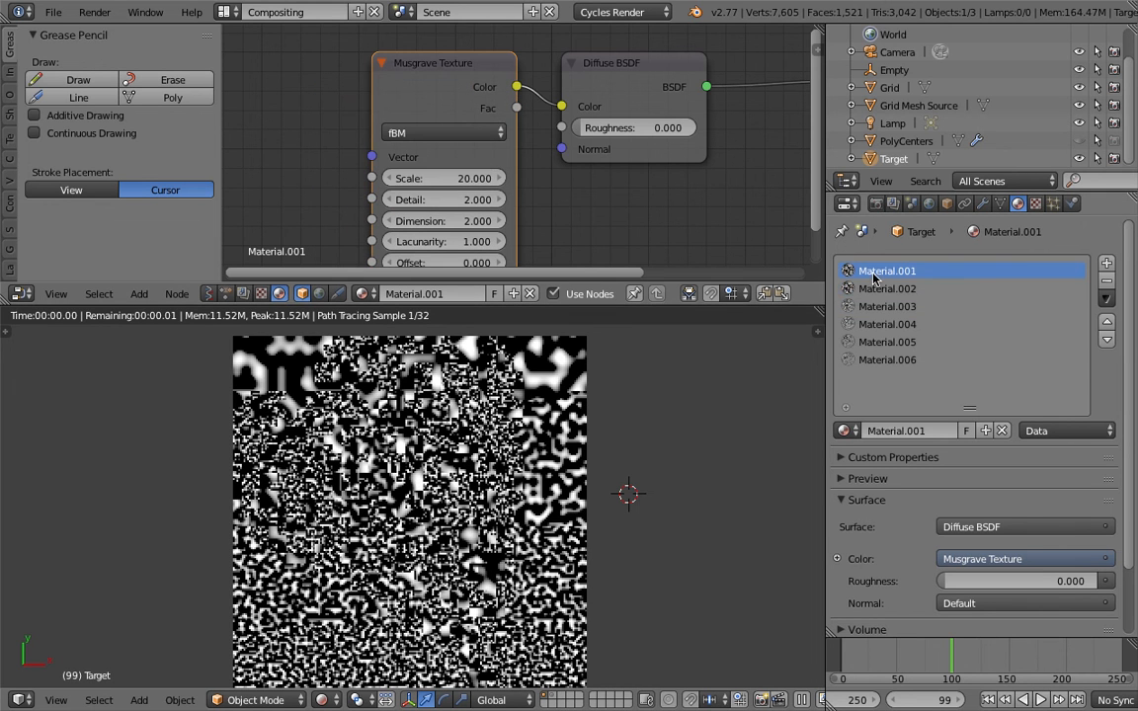
{"action": "double_click", "coordinate": [460, 178]}
{"action": "type", "text": "10"}
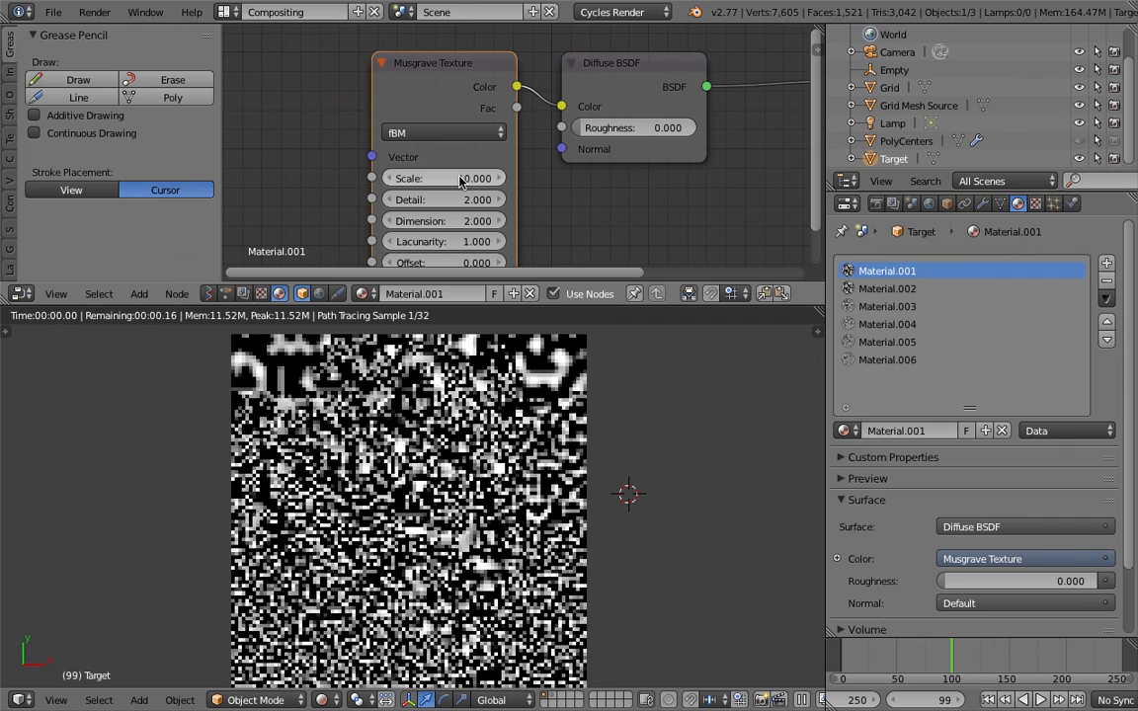
{"action": "key", "text": "Return"}
Step: Inspect the textured grid in the rendered viewport and play back the animation from around frame 26
{"action": "scroll", "coordinate": [459, 484], "scroll_direction": "up", "scroll_amount": 5}
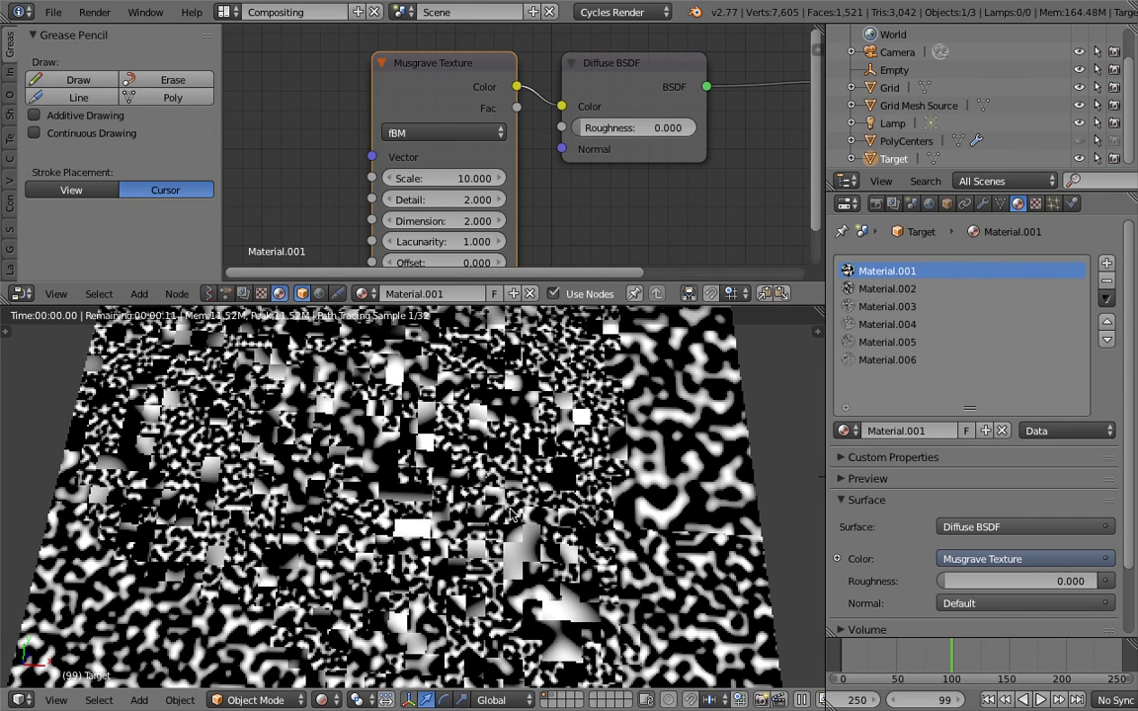
{"action": "scroll", "coordinate": [533, 446], "scroll_direction": "down", "scroll_amount": 5}
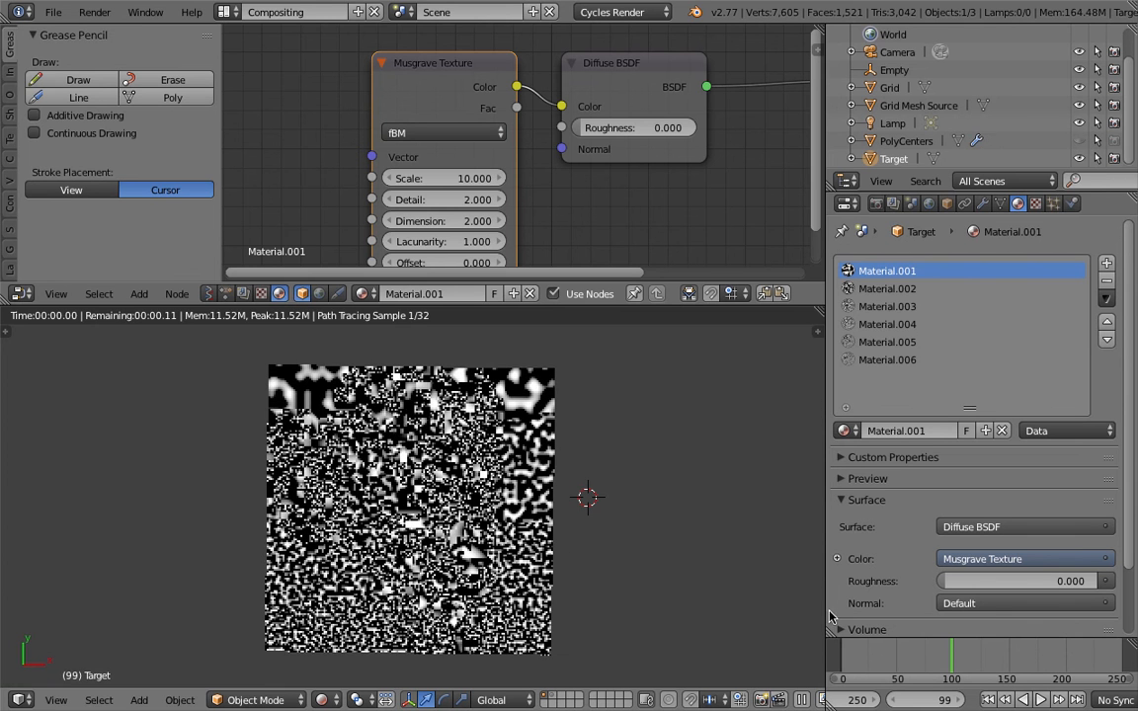
{"action": "left_click_drag", "start_coordinate": [903, 656], "coordinate": [870, 659]}
{"action": "key", "text": "alt+a"}
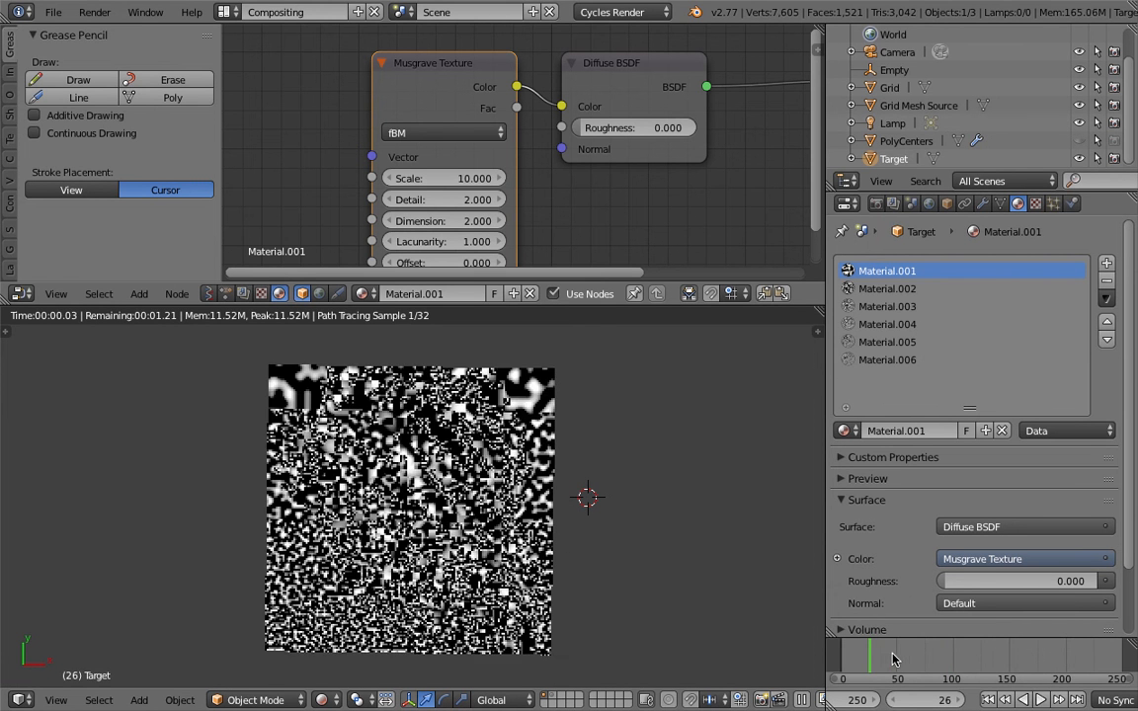
{"action": "key", "text": "alt+a"}
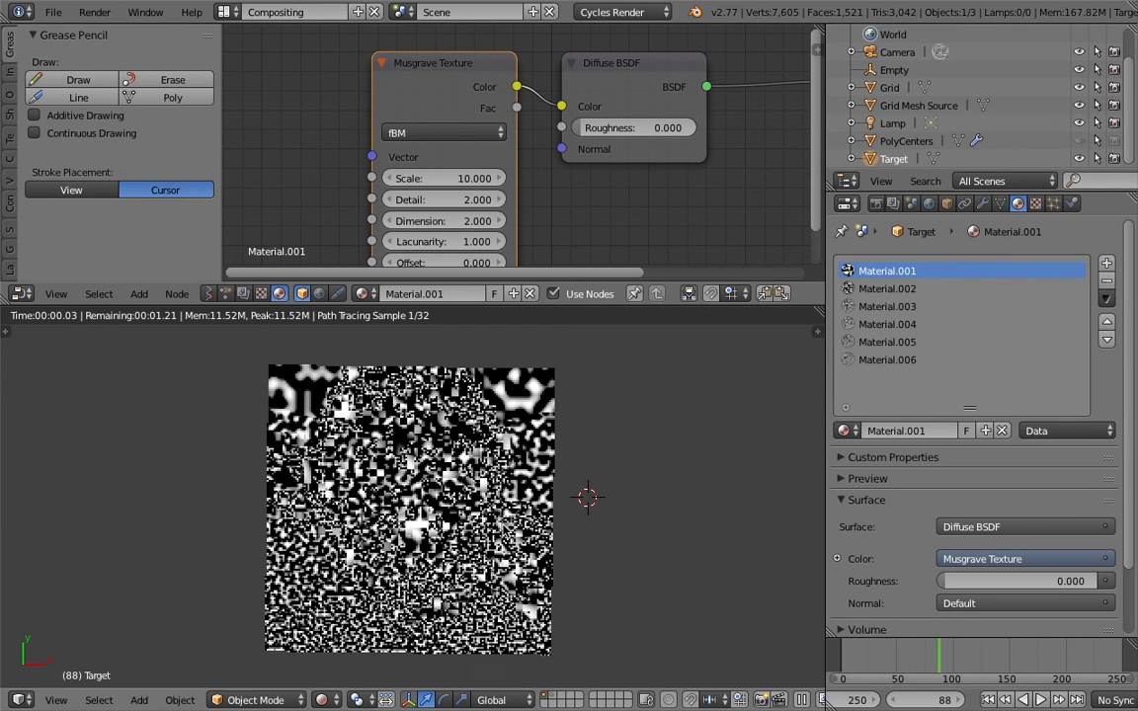
{"action": "left_click", "coordinate": [870, 659]}
{"action": "key", "text": "alt+a"}
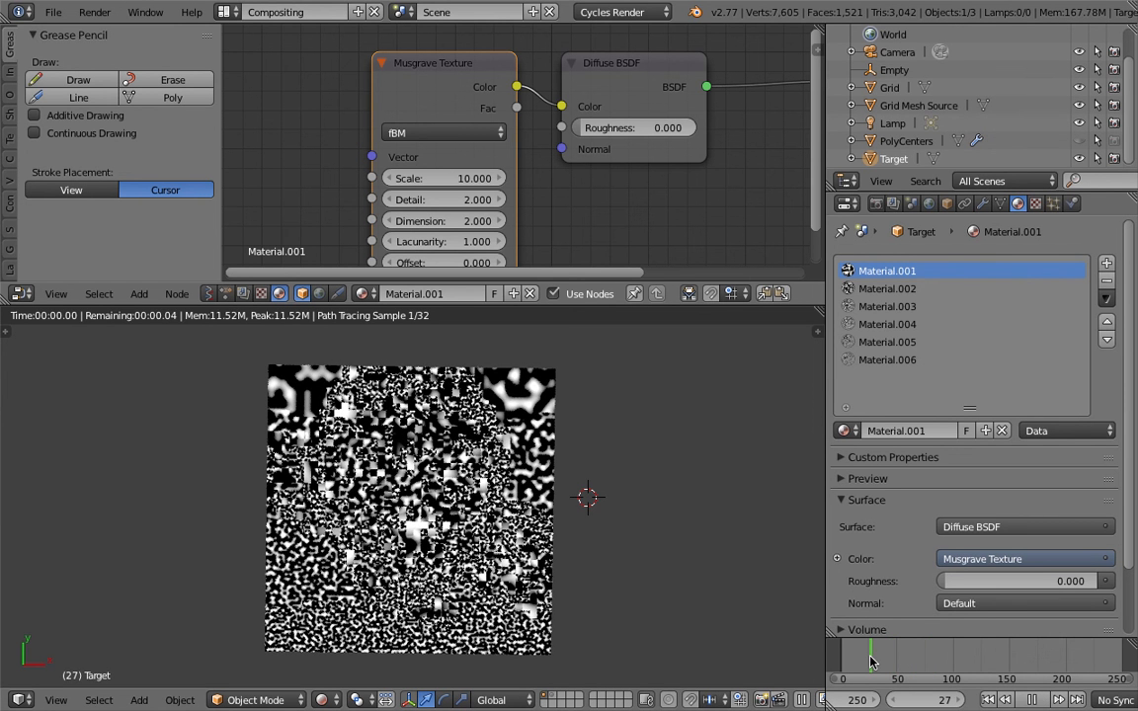
{"action": "key", "text": "alt+a"}
{"action": "middle_click_drag", "start_coordinate": [622, 548], "coordinate": [625, 531]}
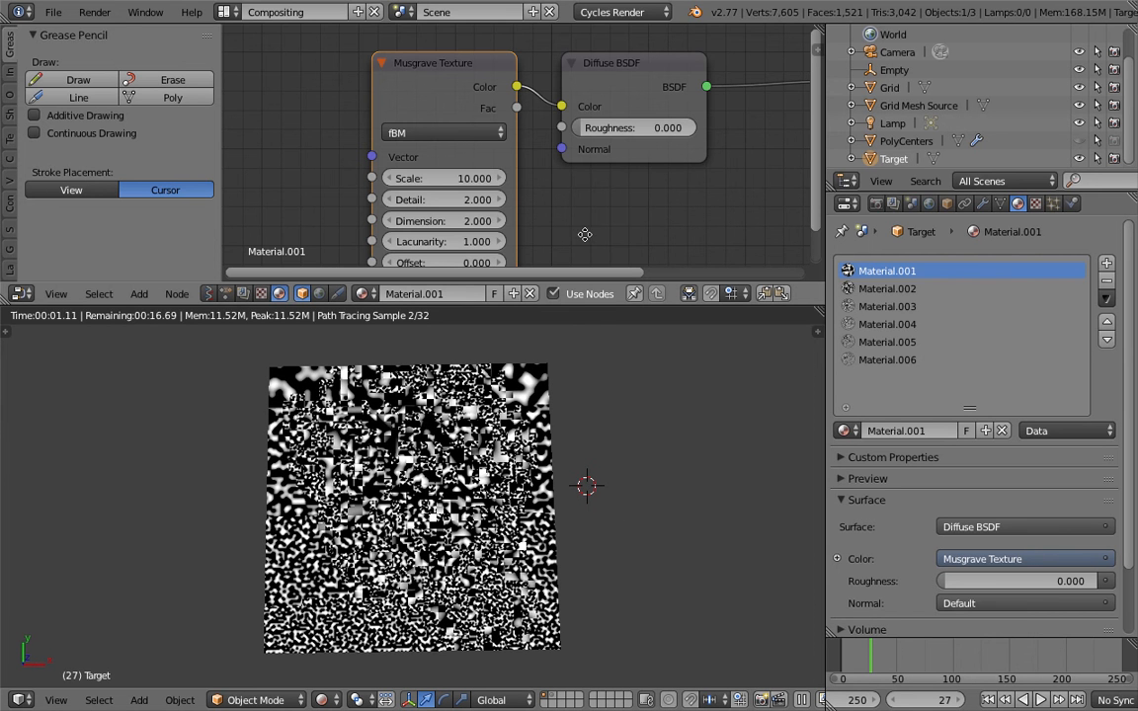
Step: Set the Scale of Material.001's Musgrave Texture to 100
{"action": "middle_click_drag", "start_coordinate": [573, 226], "coordinate": [568, 207]}
{"action": "left_click", "coordinate": [462, 158]}
{"action": "type", "text": "100"}
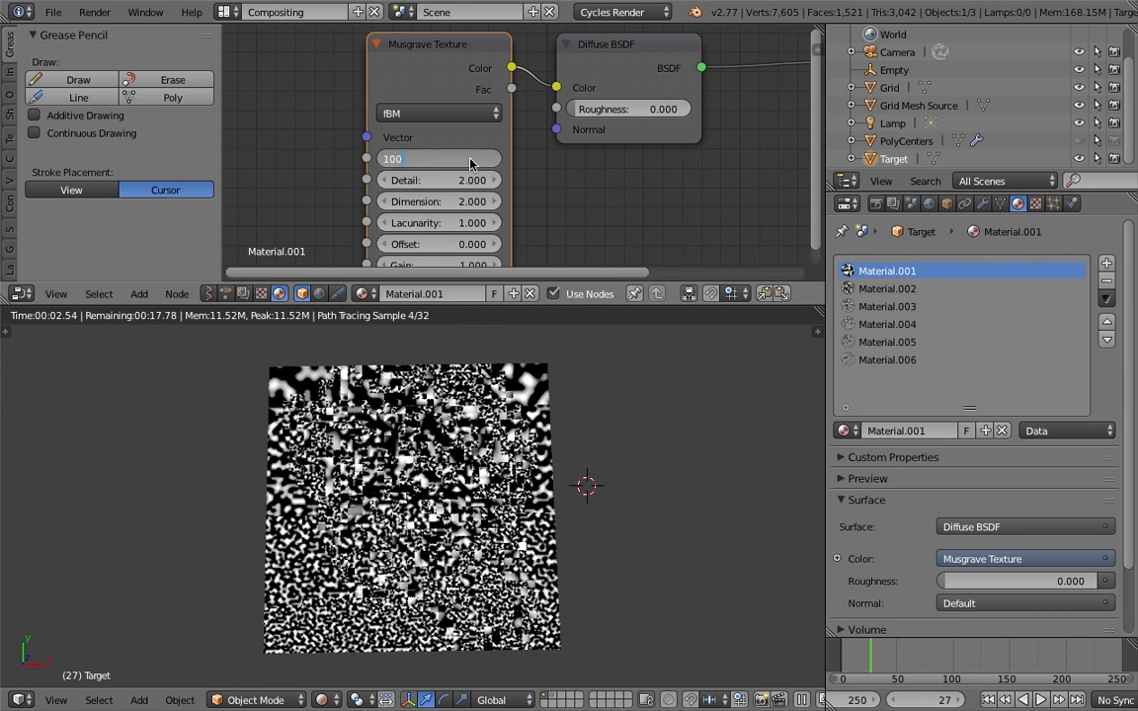
{"action": "key", "text": "Return"}
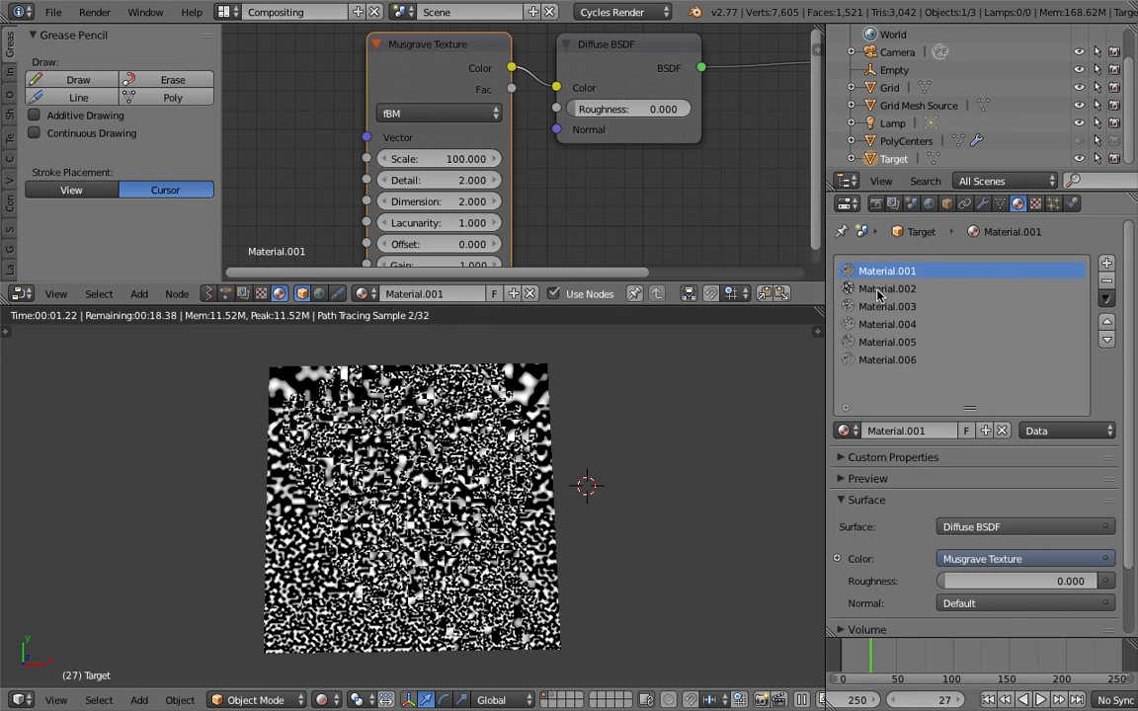
Step: Set the Scale of Material.002's Musgrave Texture to 80
{"action": "left_click", "coordinate": [876, 290]}
{"action": "left_click", "coordinate": [413, 189]}
{"action": "type", "text": "40"}
{"action": "key", "text": "Return"}
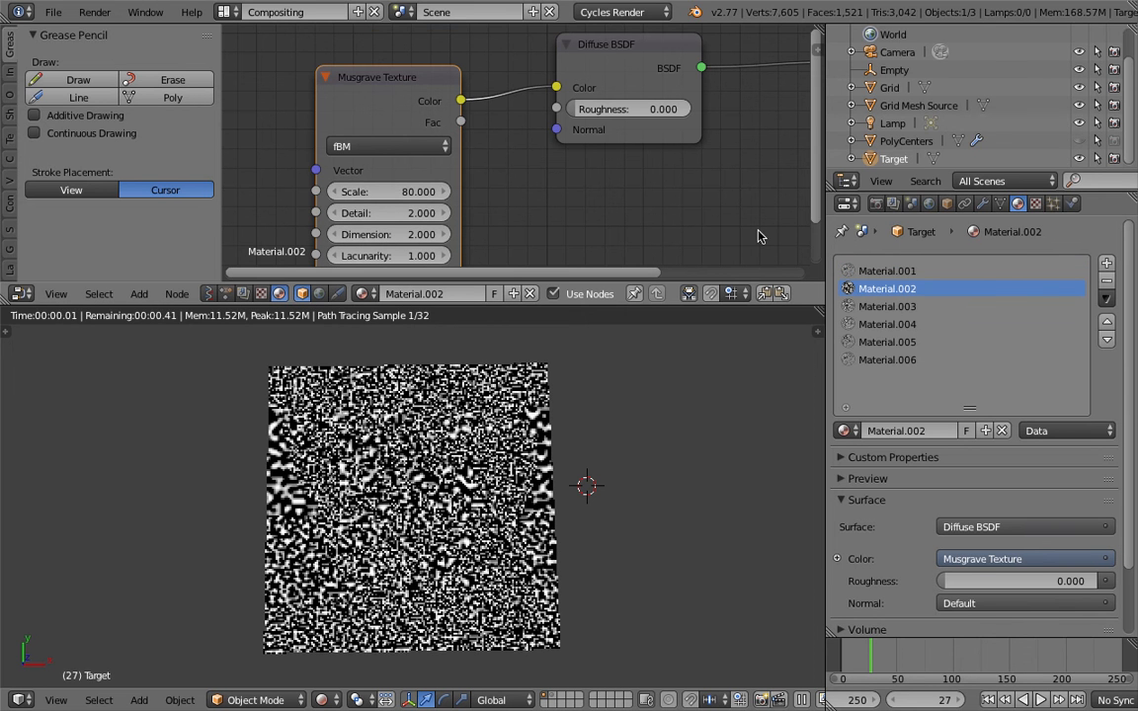
Step: Set the Scale of Material.003's Musgrave Texture to 60
{"action": "left_click", "coordinate": [887, 306]}
{"action": "left_click", "coordinate": [429, 219]}
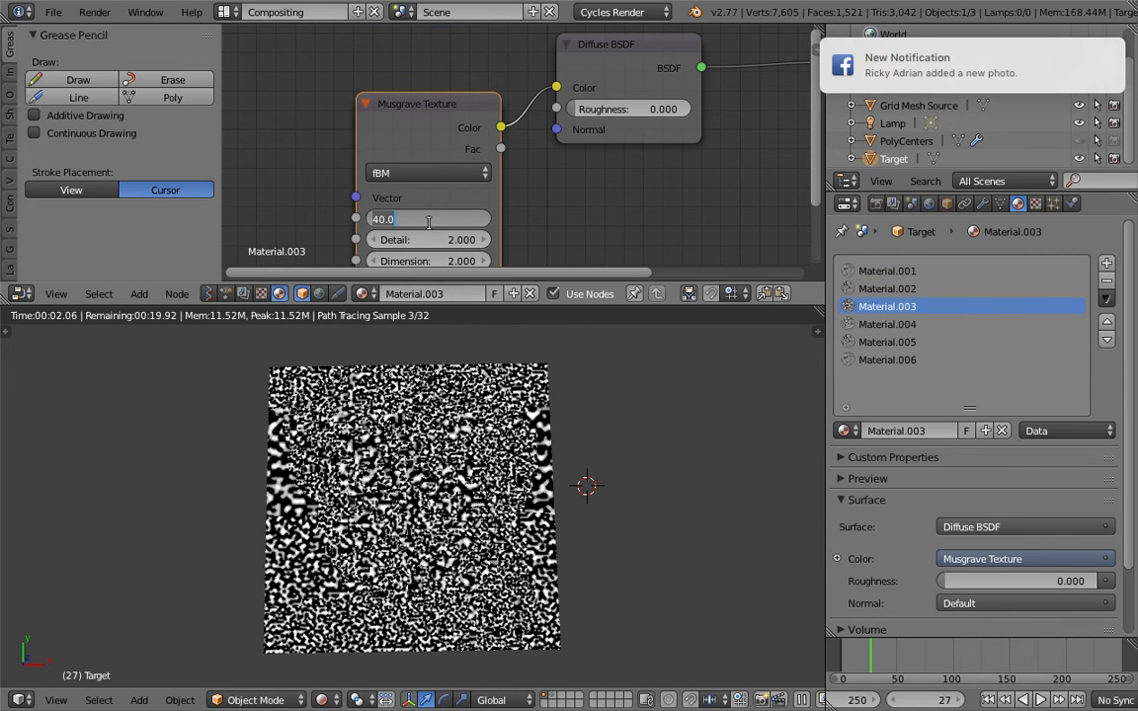
{"action": "type", "text": "60"}
{"action": "key", "text": "Return"}
Step: Set the Scale of Material.004's Musgrave Texture to 40
{"action": "left_click", "coordinate": [887, 323]}
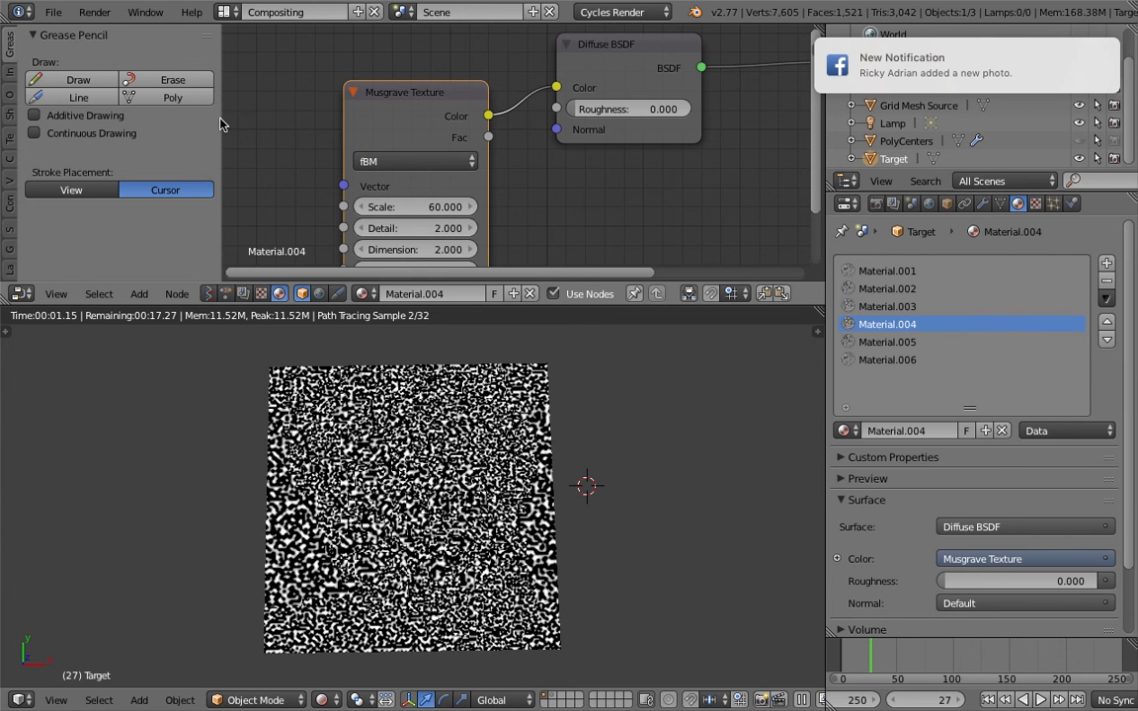
{"action": "left_click", "coordinate": [417, 206]}
{"action": "type", "text": "80"}
{"action": "key", "text": "Return"}
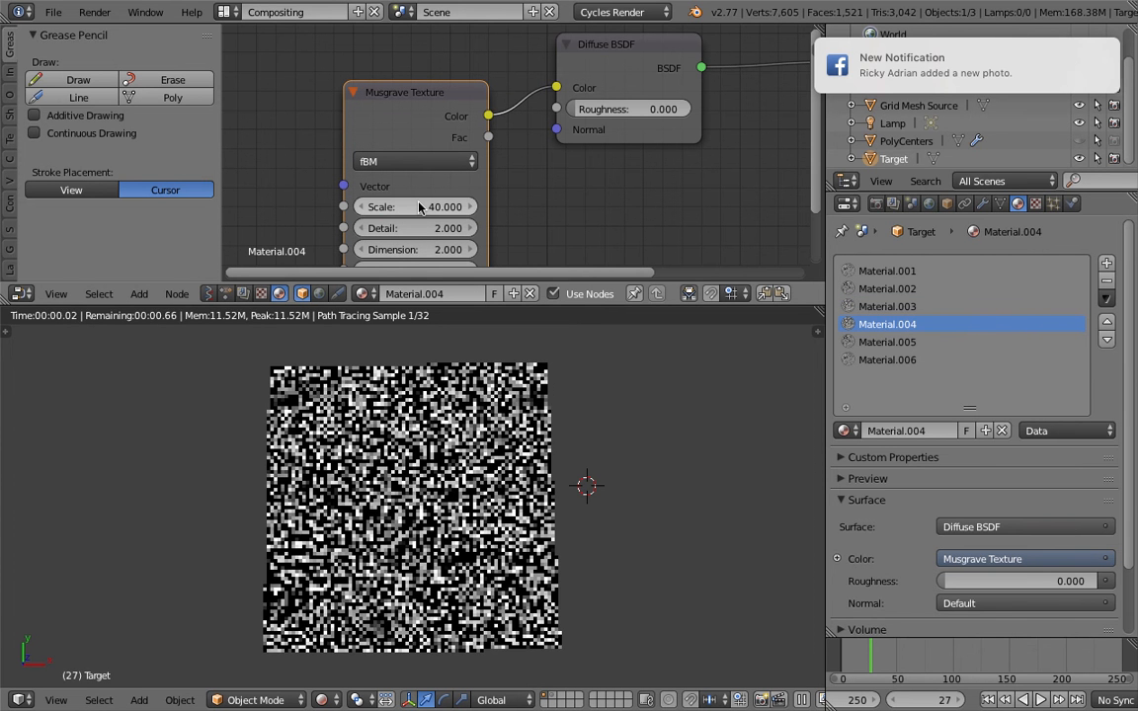
Step: Set the Scale of Material.005's Musgrave Texture to 20
{"action": "left_click", "coordinate": [855, 341]}
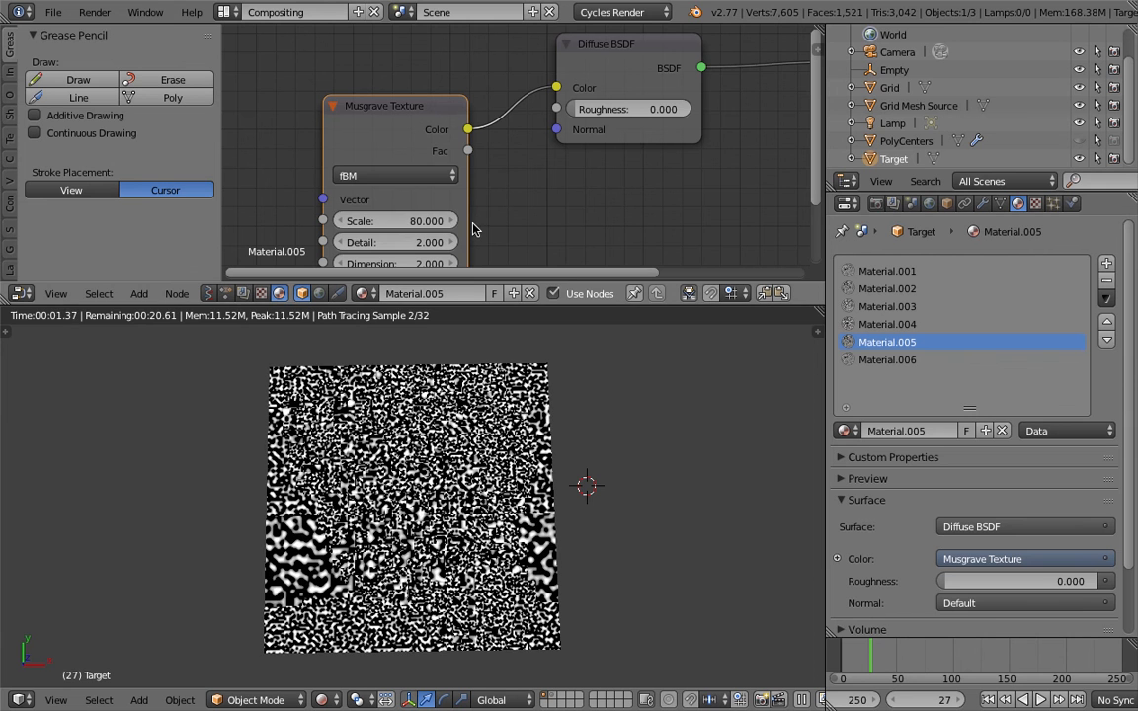
{"action": "left_click", "coordinate": [430, 221]}
{"action": "type", "text": "20"}
{"action": "key", "text": "Return"}
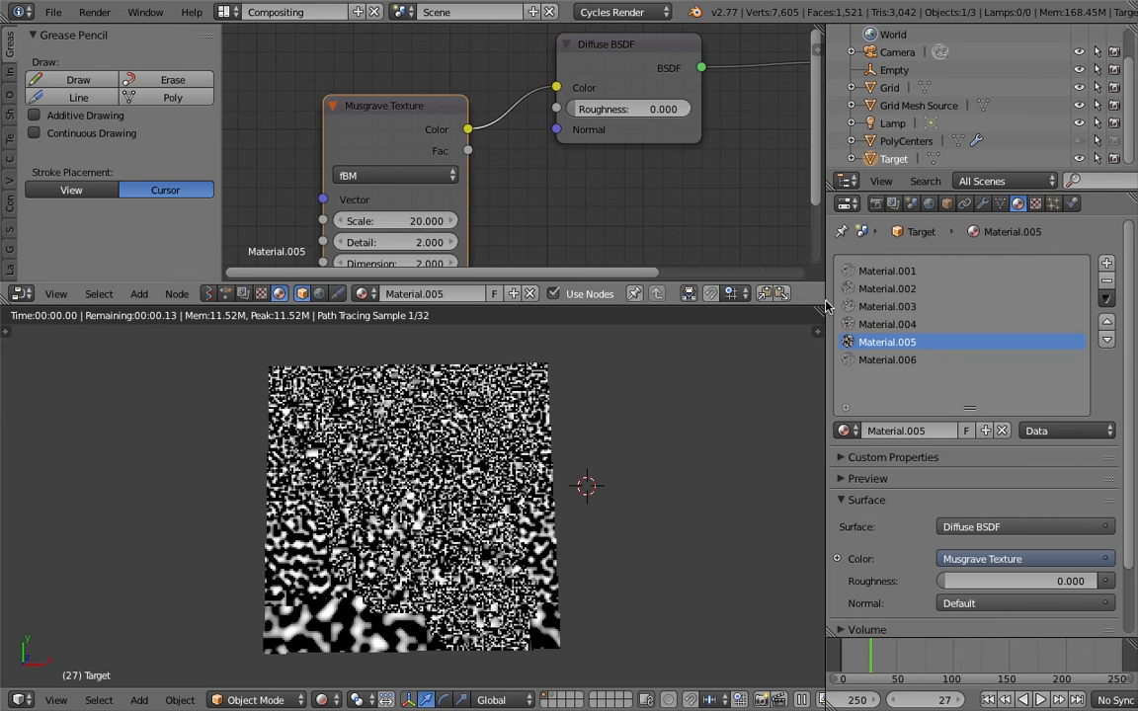
Step: Set the Scale of Material.006's Musgrave Texture to 10
{"action": "left_click", "coordinate": [886, 359]}
{"action": "left_click", "coordinate": [434, 212]}
{"action": "type", "text": "100.0"}
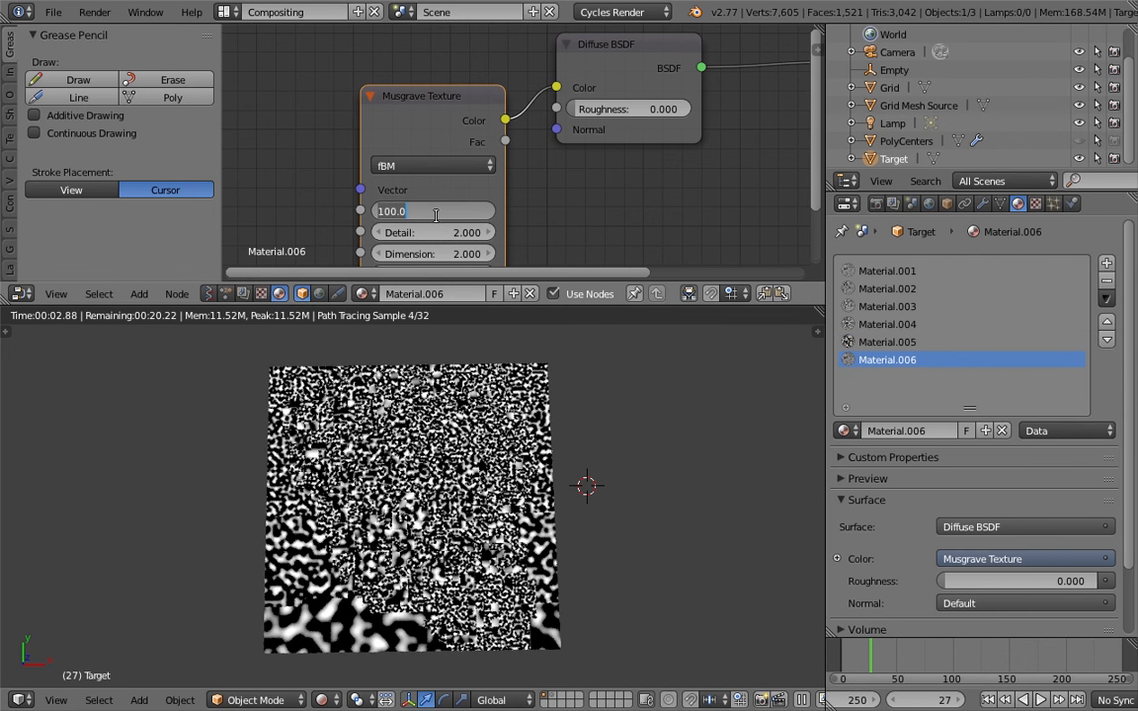
{"action": "key", "text": "Return"}
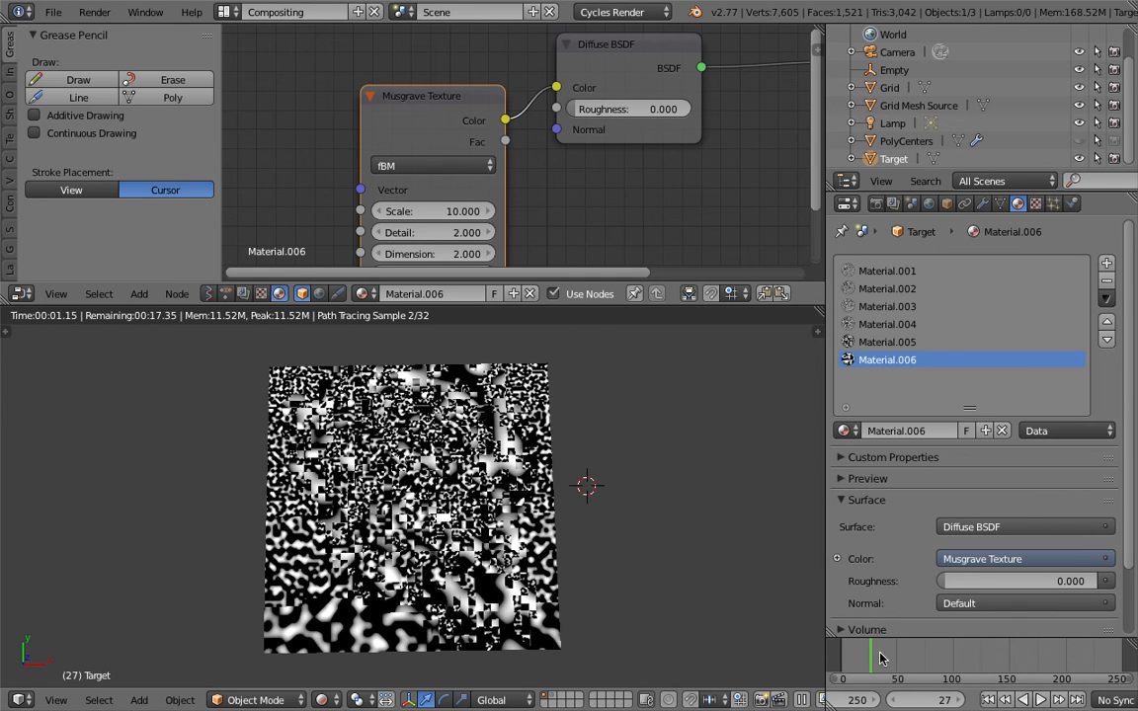
Step: Play back the animation from frame 27 in the rendered viewport, stop it and scrub the timeline to check the mosaic
{"action": "key", "text": "alt+a"}
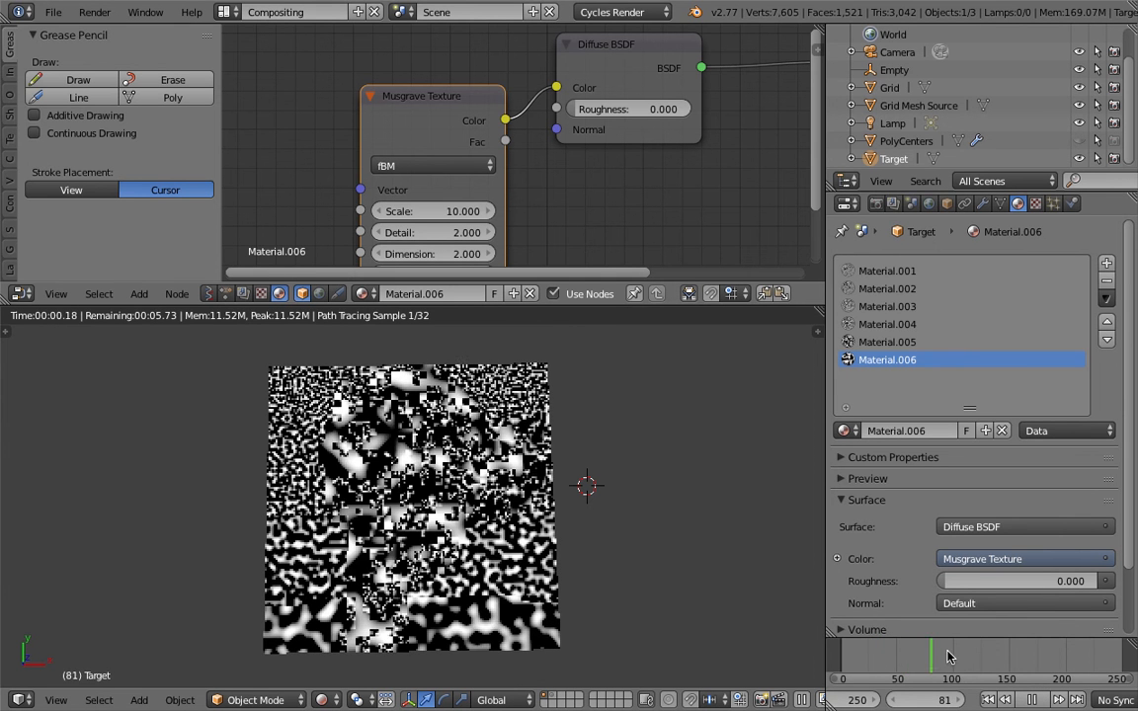
{"action": "key", "text": "alt+a"}
{"action": "left_click_drag", "start_coordinate": [918, 651], "coordinate": [904, 651]}
{"action": "middle_click_drag", "start_coordinate": [484, 511], "coordinate": [705, 529]}
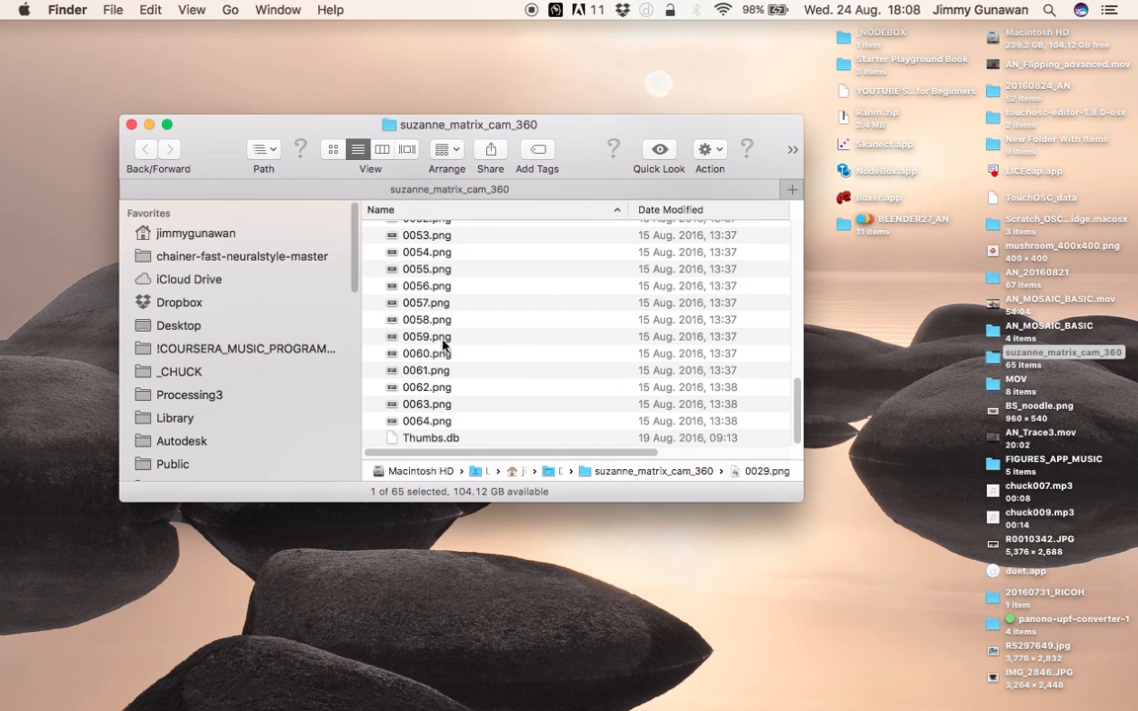
Step: Switch to Finder and preview the source images 0050.png to 0057.png in the suzanne_matrix_cam_360 folder
{"action": "scroll", "coordinate": [442, 341], "scroll_direction": "up", "scroll_amount": 1}
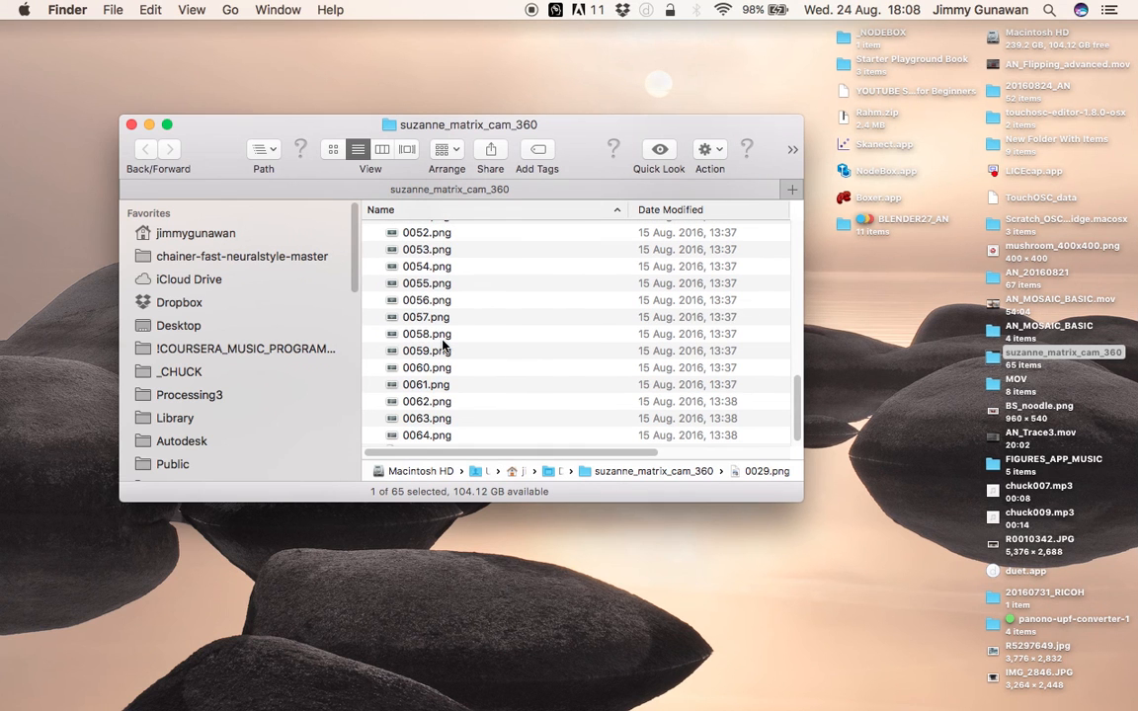
{"action": "left_click", "coordinate": [442, 340]}
{"action": "scroll", "coordinate": [442, 340], "scroll_direction": "up", "scroll_amount": 3}
{"action": "left_click", "coordinate": [430, 277], "text": "shift"}
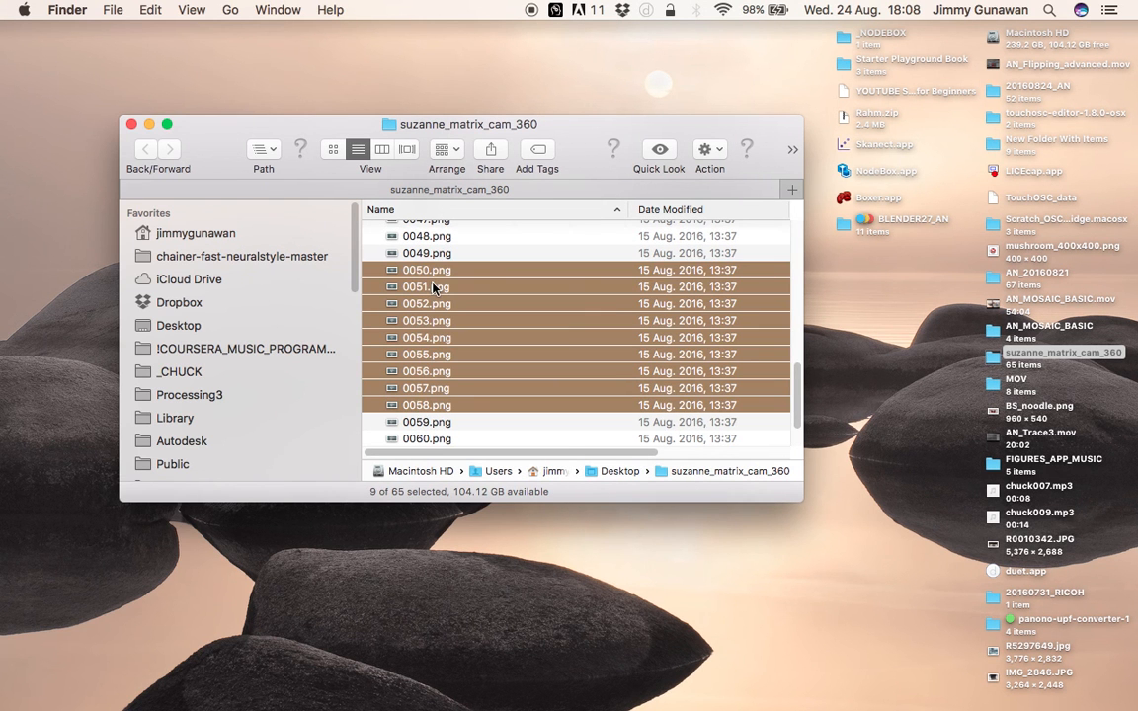
{"action": "key", "text": "space"}
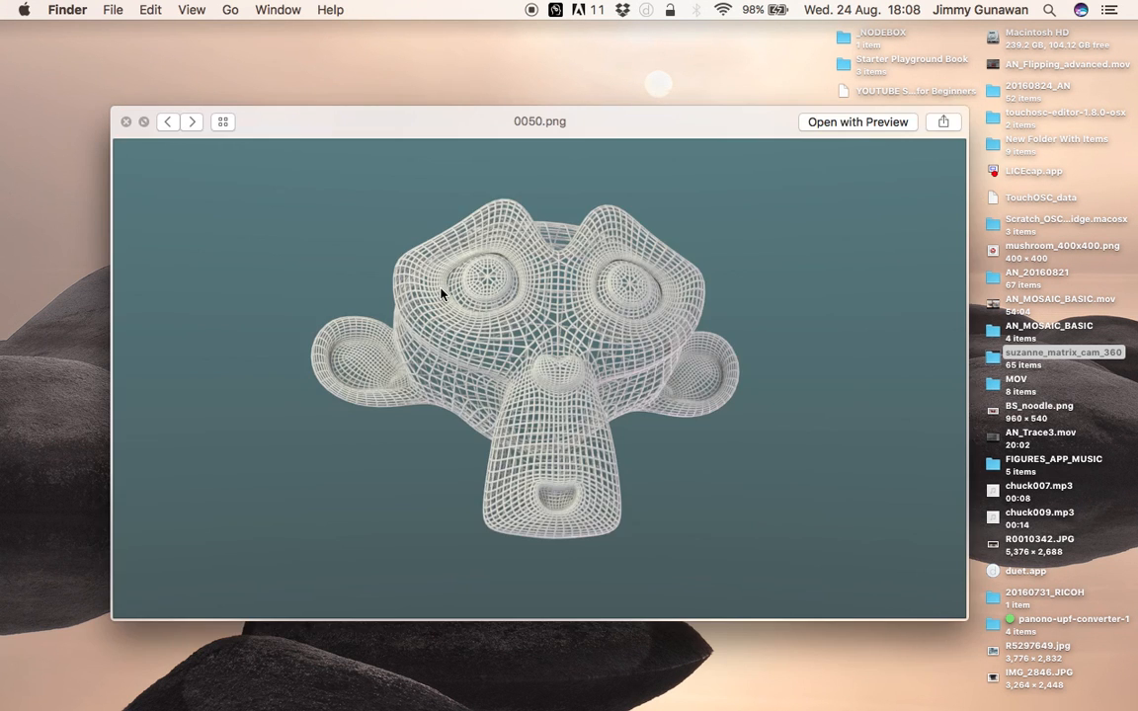
{"action": "key", "text": "Right"}
{"action": "key", "text": "Right"}
{"action": "key", "text": "Right"}
{"action": "key", "text": "Right"}
{"action": "key", "text": "Right"}
{"action": "key", "text": "Right"}
{"action": "key", "text": "Right"}
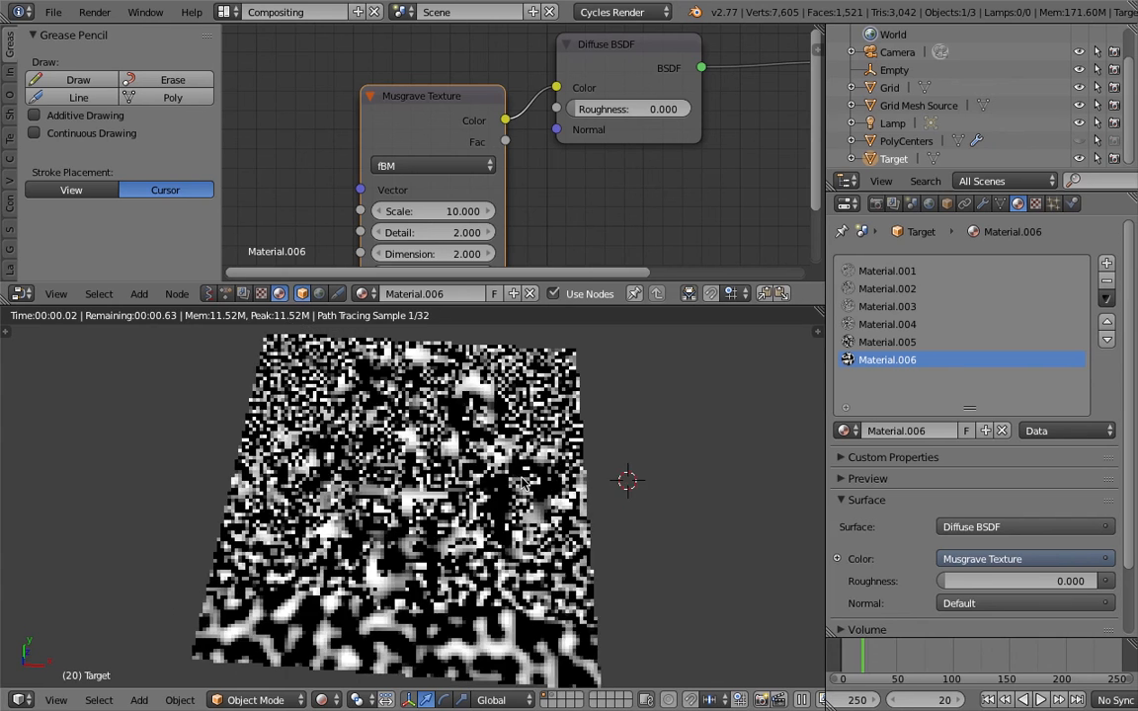
Step: Examine the rendered grid at frame 20 up close and from several angles, comparing it with source image 0057.png
{"action": "middle_click_drag", "start_coordinate": [478, 472], "coordinate": [345, 417]}
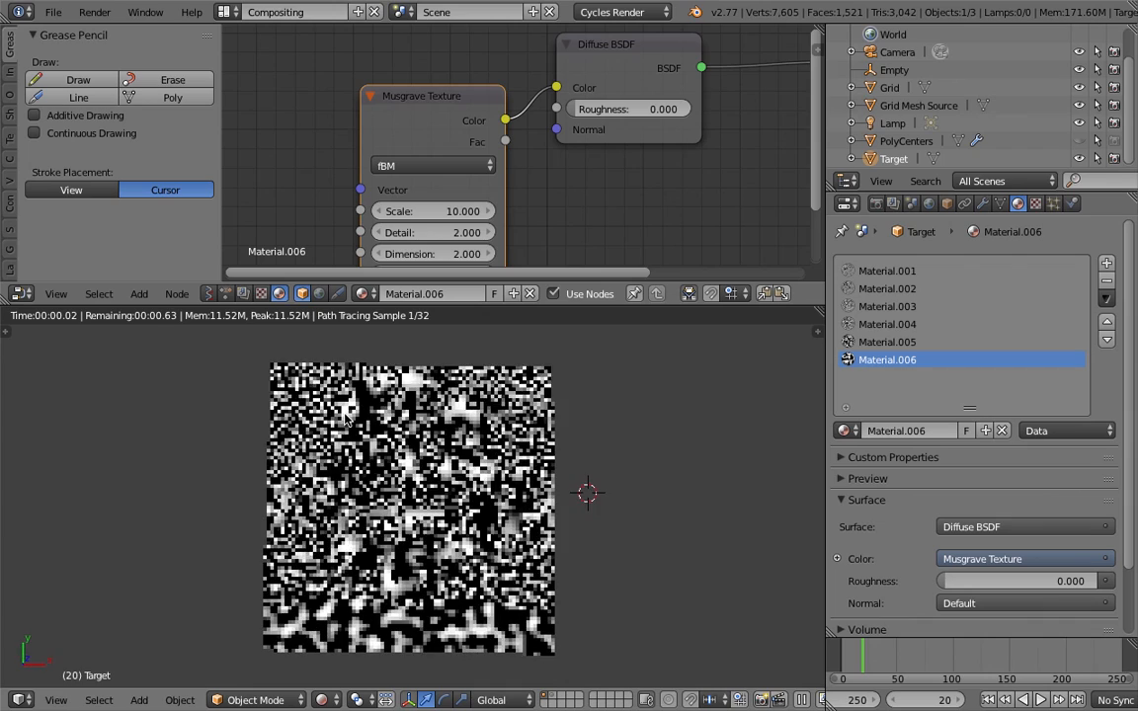
{"action": "scroll", "coordinate": [344, 418], "scroll_direction": "up", "scroll_amount": 6}
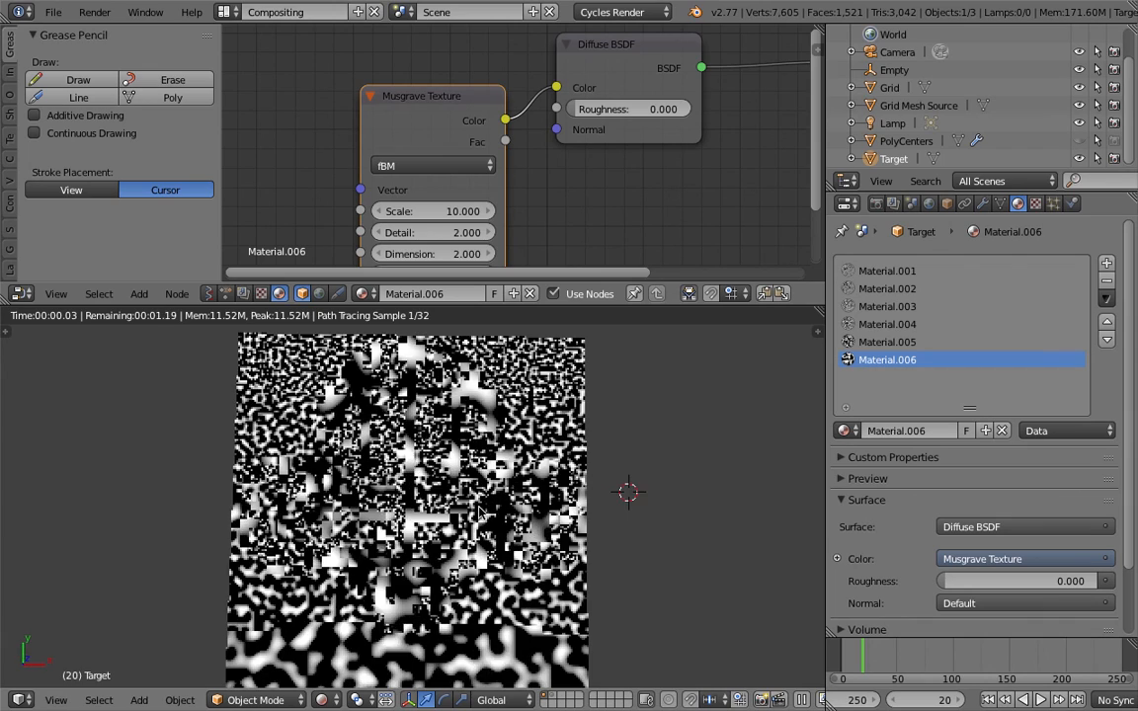
{"action": "middle_click_drag", "start_coordinate": [429, 541], "coordinate": [435, 460]}
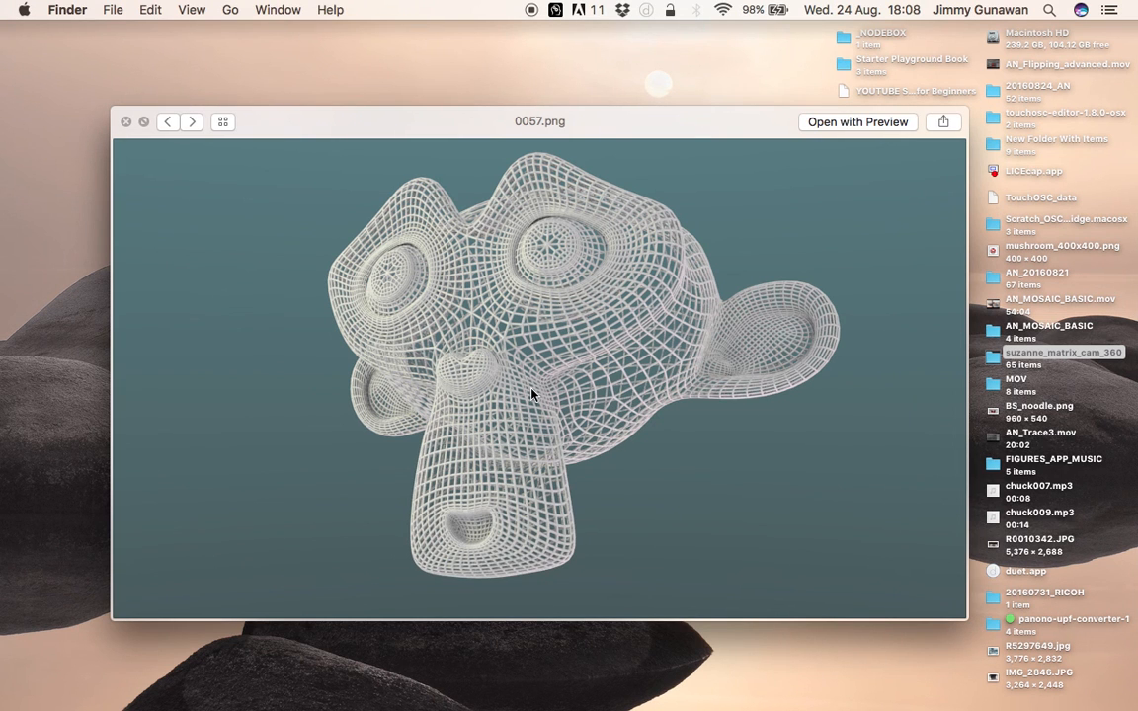
{"action": "key", "text": "ctrl+Right"}
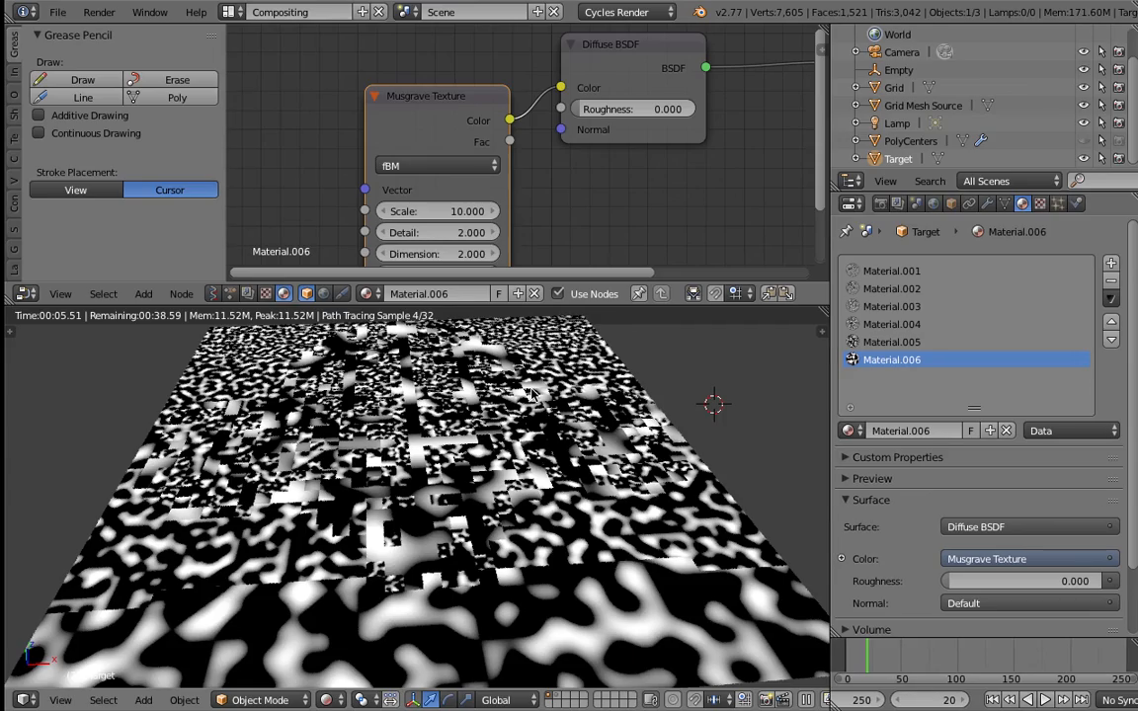
{"action": "middle_click_drag", "start_coordinate": [532, 393], "coordinate": [407, 506]}
{"action": "scroll", "coordinate": [405, 507], "scroll_direction": "up", "scroll_amount": 4}
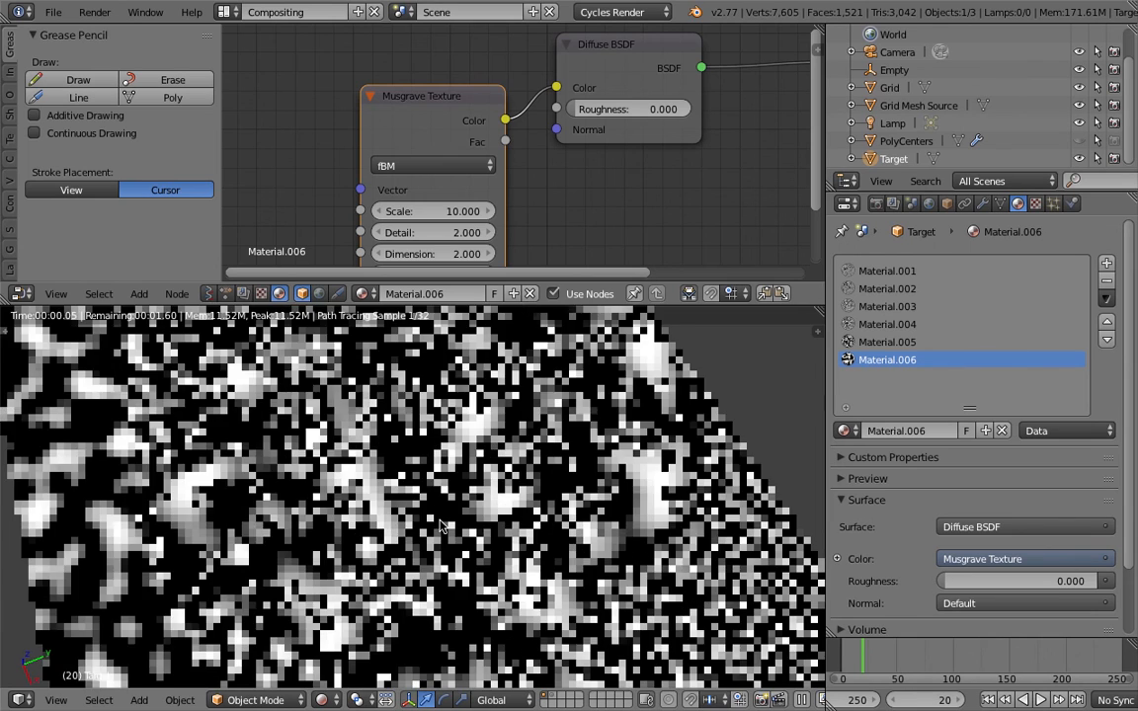
{"action": "scroll", "coordinate": [334, 517], "scroll_direction": "up", "scroll_amount": 5}
{"action": "scroll", "coordinate": [341, 521], "scroll_direction": "up", "scroll_amount": 3}
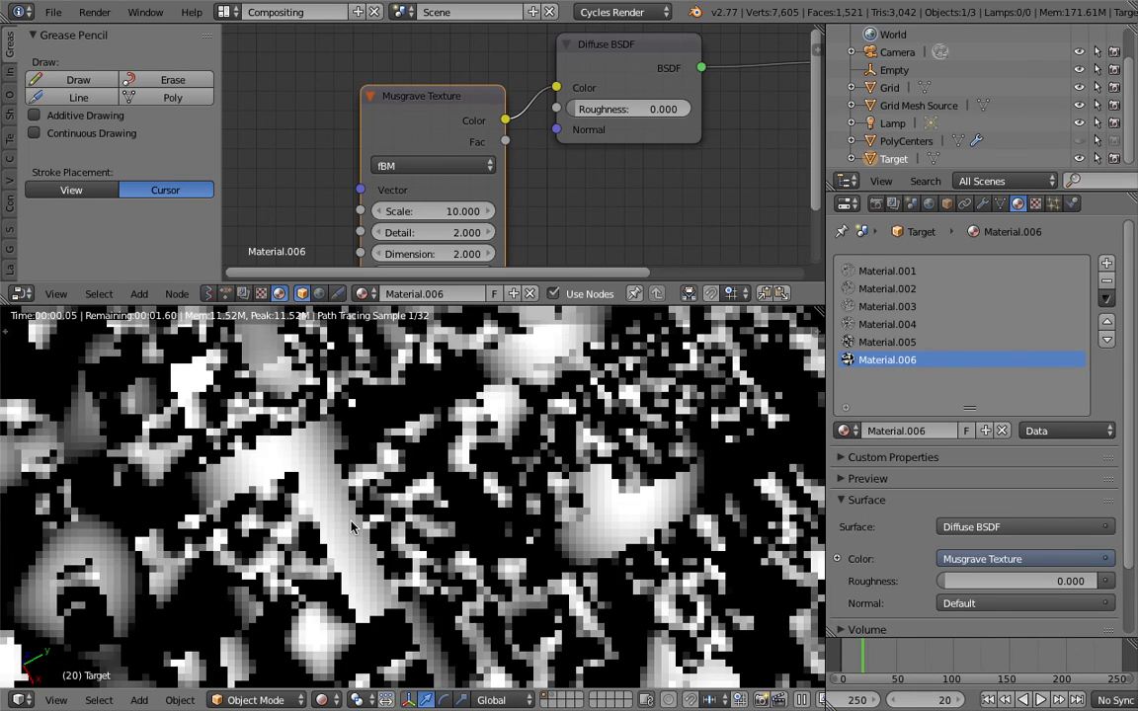
{"action": "middle_click_drag", "start_coordinate": [351, 526], "coordinate": [479, 553]}
{"action": "scroll", "coordinate": [479, 553], "scroll_direction": "down", "scroll_amount": 4}
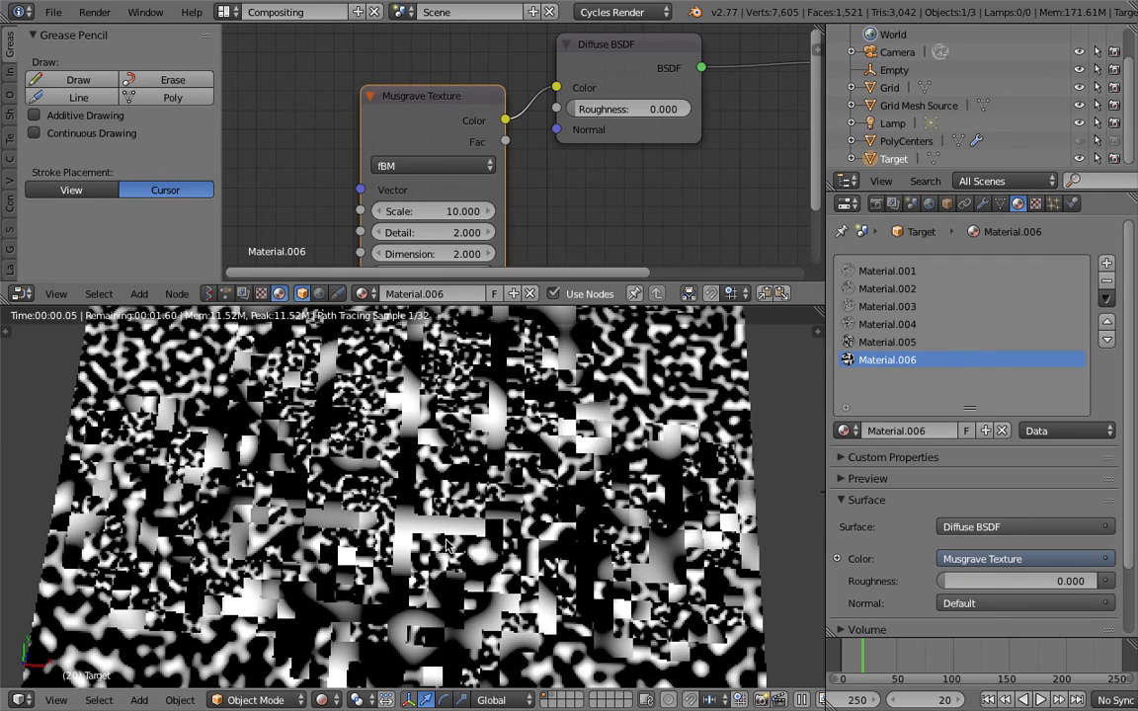
{"action": "scroll", "coordinate": [454, 488], "scroll_direction": "down", "scroll_amount": 2}
{"action": "middle_click_drag", "start_coordinate": [453, 488], "coordinate": [461, 410]}
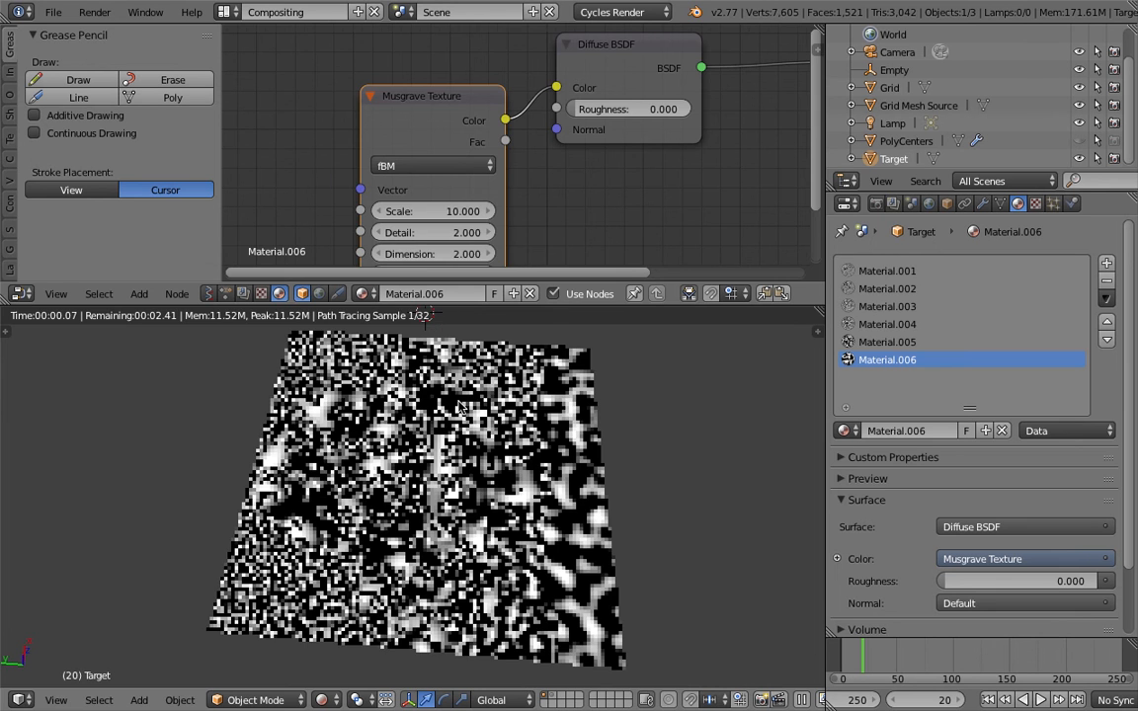
{"action": "scroll", "coordinate": [753, 218], "scroll_direction": "down", "scroll_amount": 2}
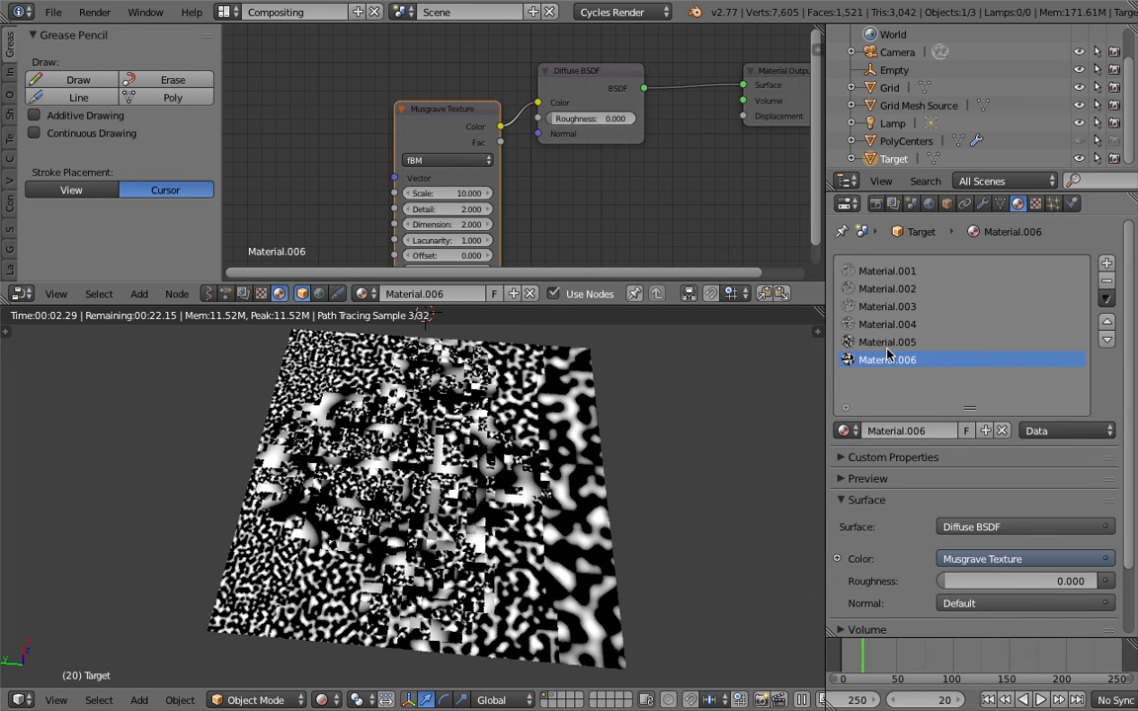
{"action": "middle_click_drag", "start_coordinate": [618, 457], "coordinate": [497, 562]}
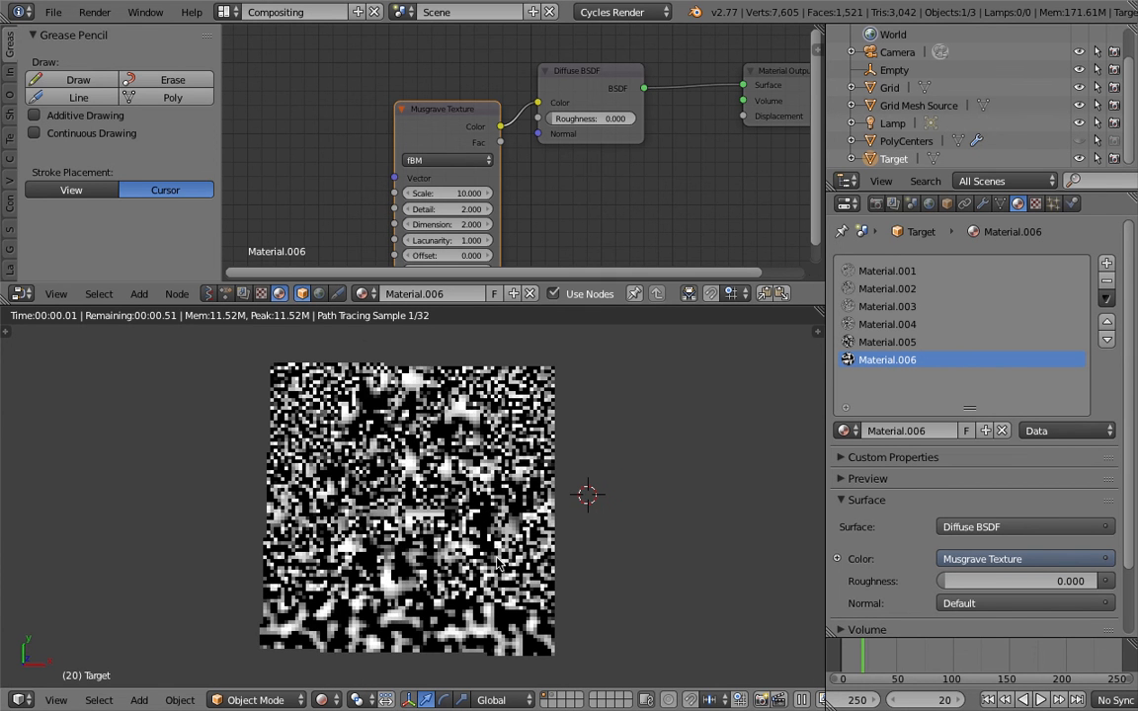
Step: Review Material.006's shader nodes up to the Material Output and re-examine the grid's texture pattern from tilted and close-up views
{"action": "middle_click_drag", "start_coordinate": [673, 227], "coordinate": [460, 222]}
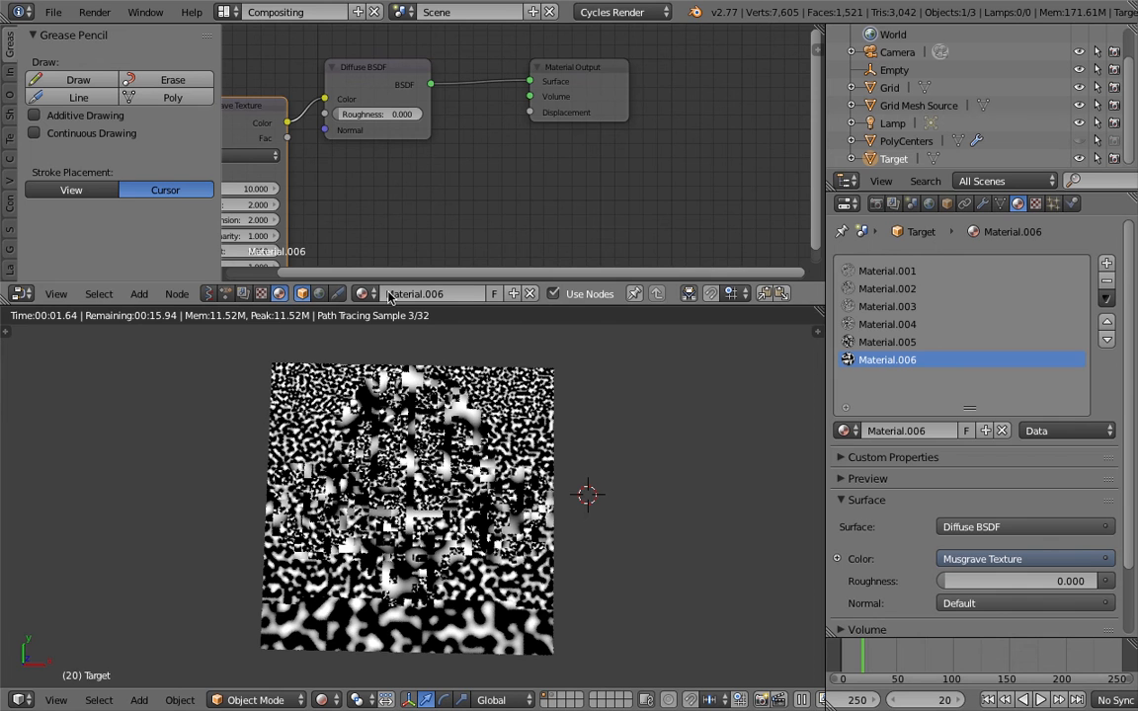
{"action": "middle_click_drag", "start_coordinate": [565, 499], "coordinate": [573, 472]}
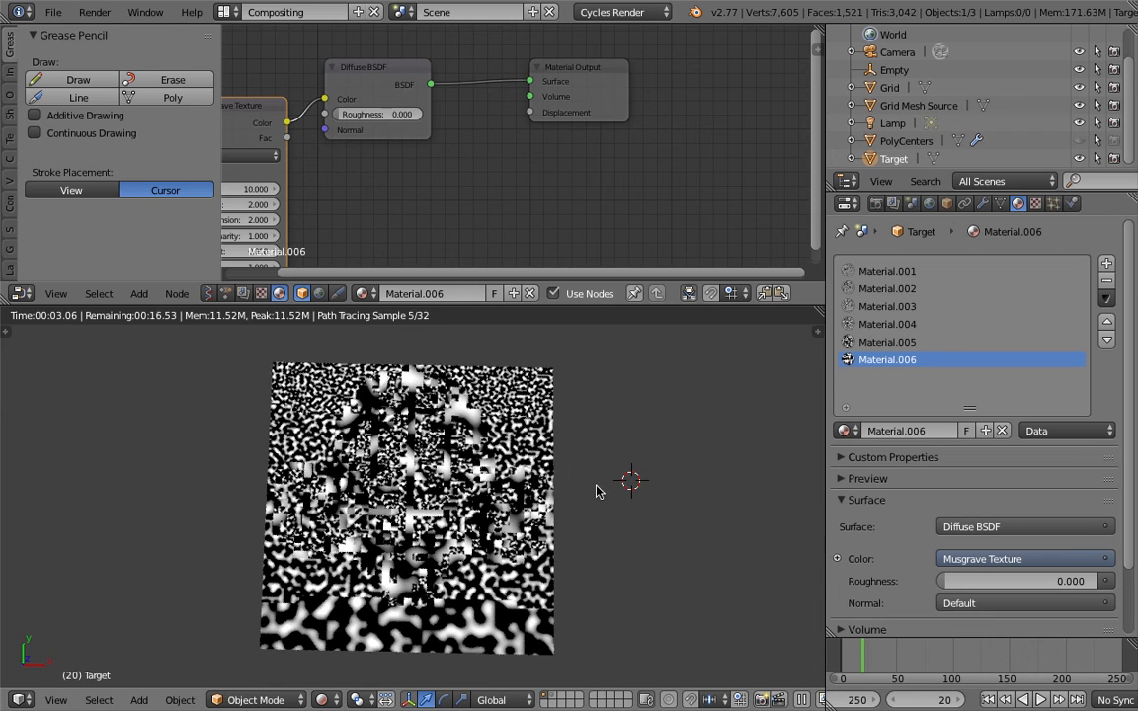
{"action": "scroll", "coordinate": [597, 490], "scroll_direction": "up", "scroll_amount": 6}
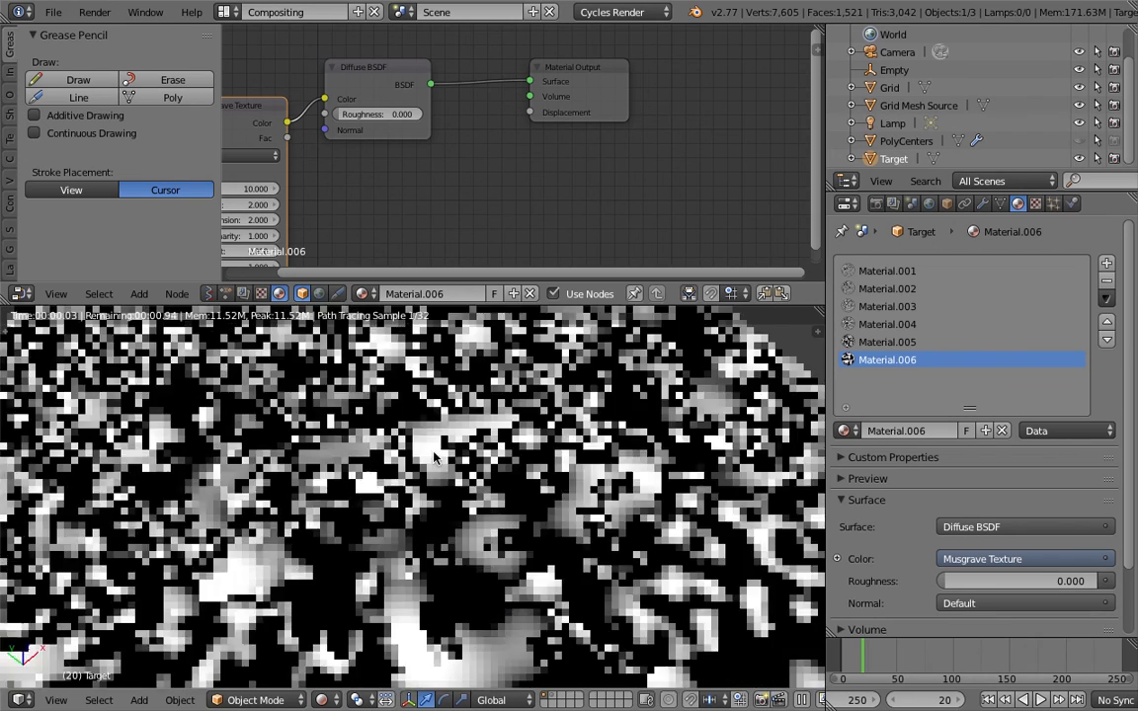
{"action": "scroll", "coordinate": [435, 457], "scroll_direction": "down", "scroll_amount": 6}
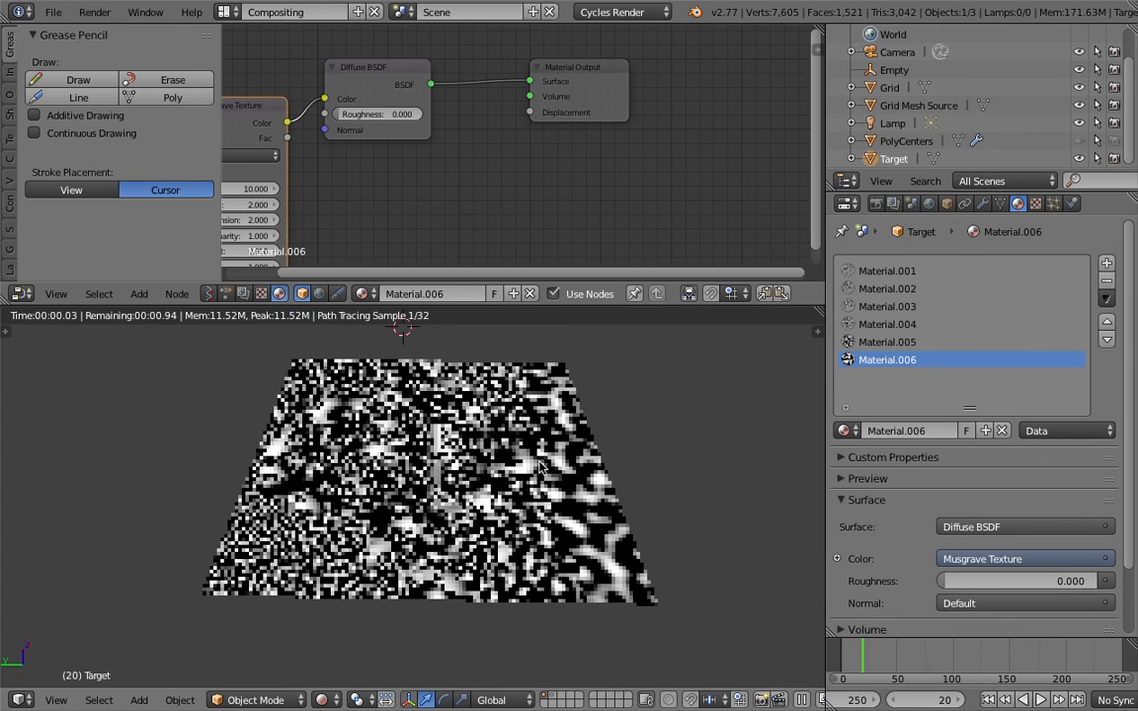
{"action": "middle_click_drag", "start_coordinate": [539, 468], "coordinate": [333, 479]}
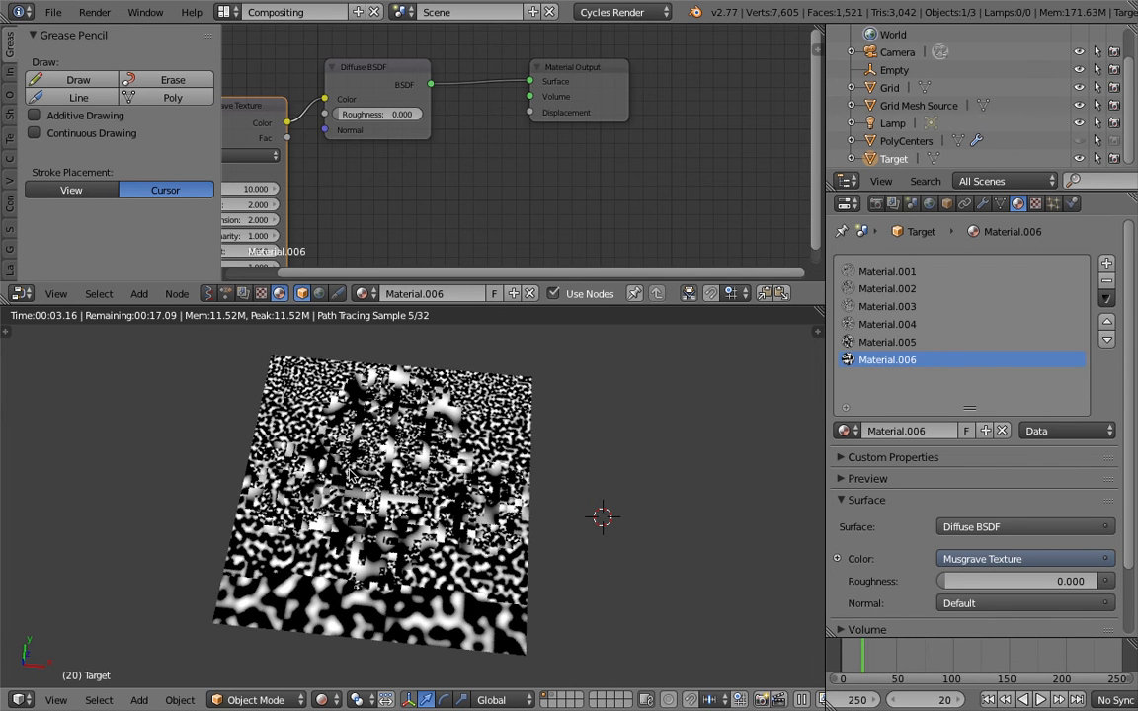
{"action": "middle_click_drag", "start_coordinate": [481, 488], "coordinate": [504, 491]}
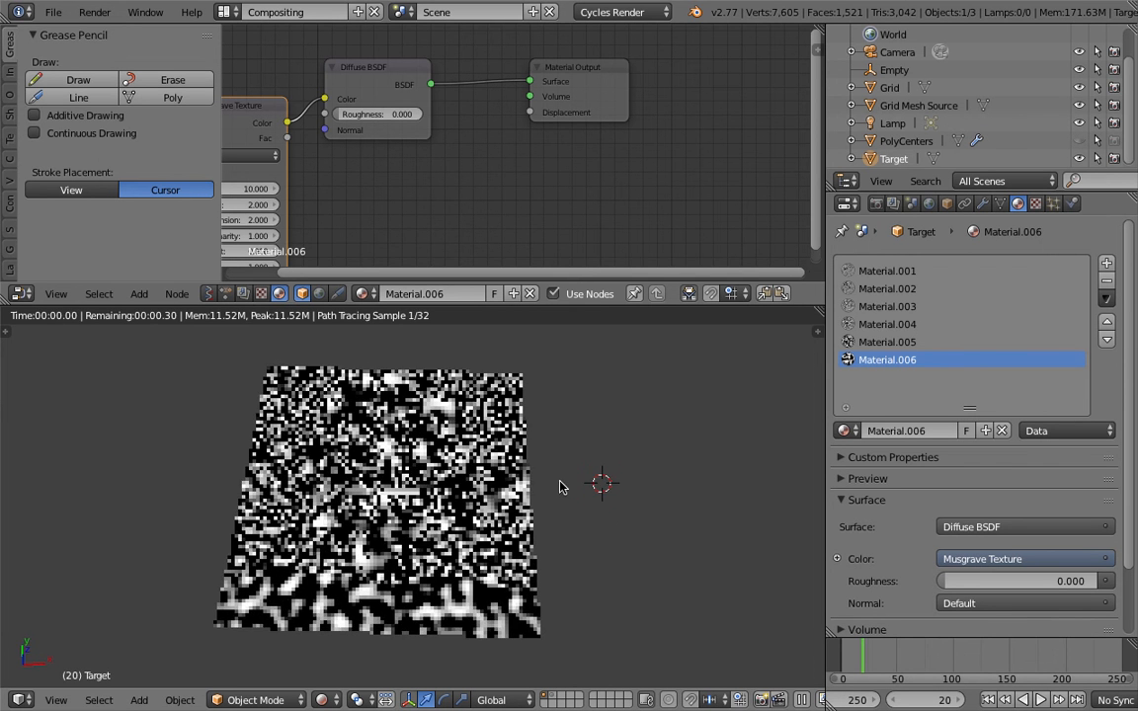
{"action": "scroll", "coordinate": [502, 490], "scroll_direction": "up", "scroll_amount": 4}
{"action": "scroll", "coordinate": [558, 488], "scroll_direction": "down", "scroll_amount": 5}
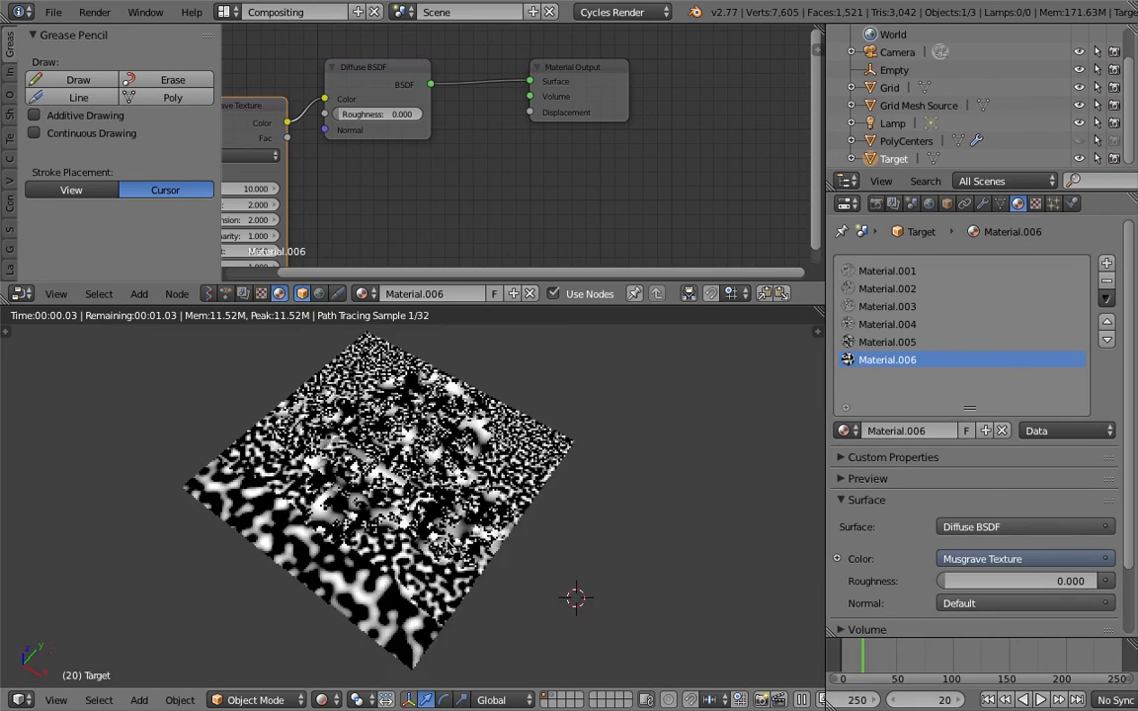
{"action": "middle_click_drag", "start_coordinate": [558, 488], "coordinate": [705, 583]}
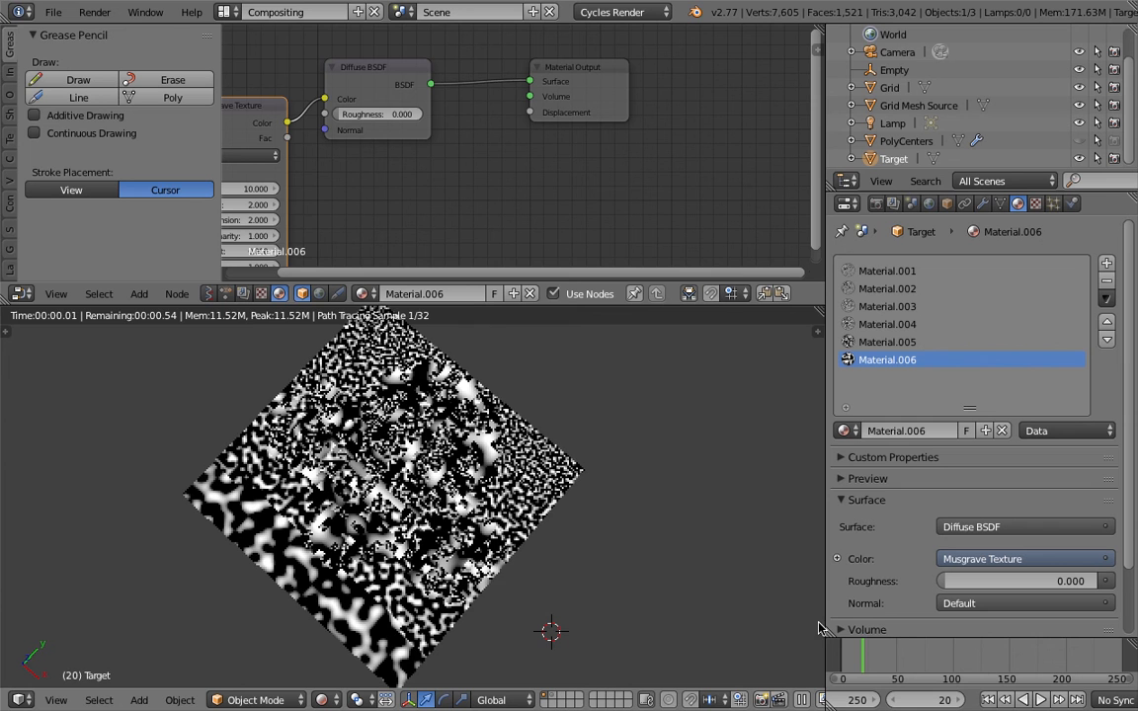
Step: Play back the animation from around frame 89 and again from an earlier frame, then stop and view the grid at an angle
{"action": "left_click", "coordinate": [935, 656]}
{"action": "left_click_drag", "start_coordinate": [946, 658], "coordinate": [957, 658]}
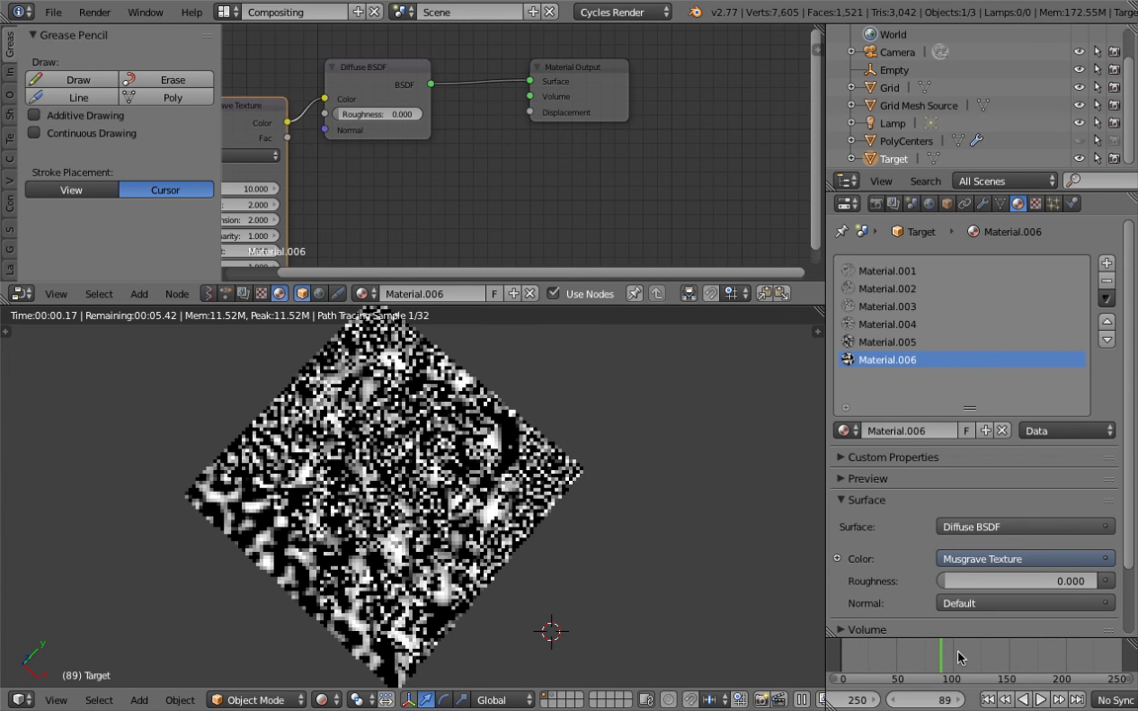
{"action": "key", "text": "alt+a"}
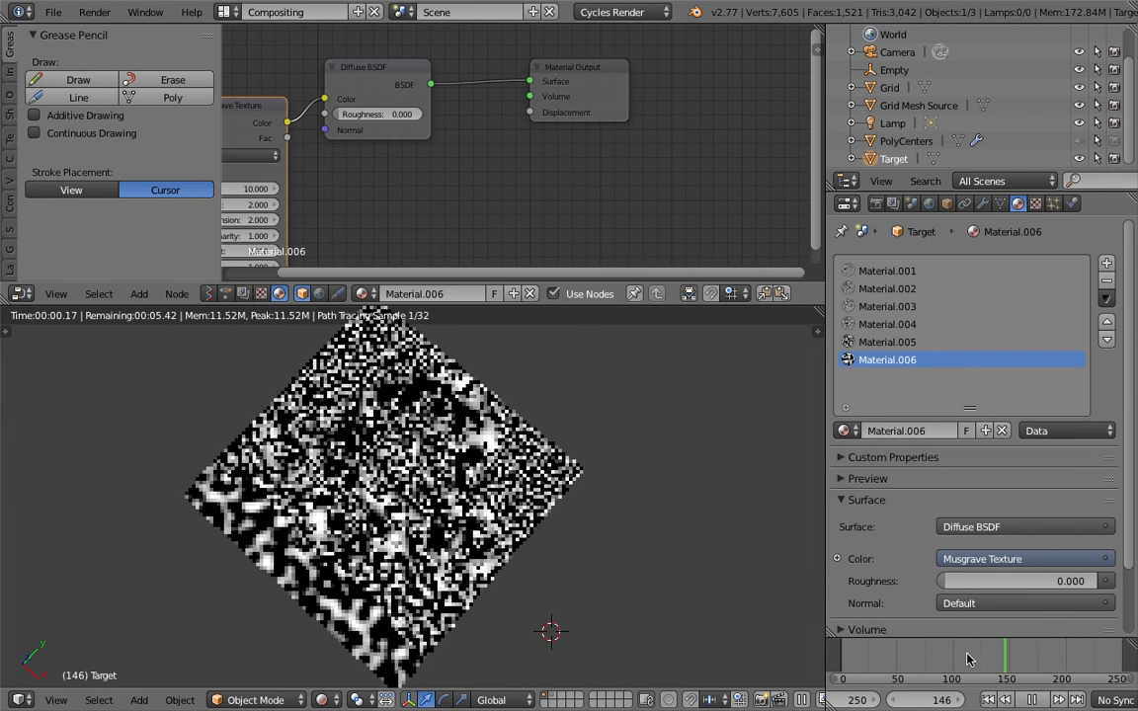
{"action": "left_click", "coordinate": [901, 657]}
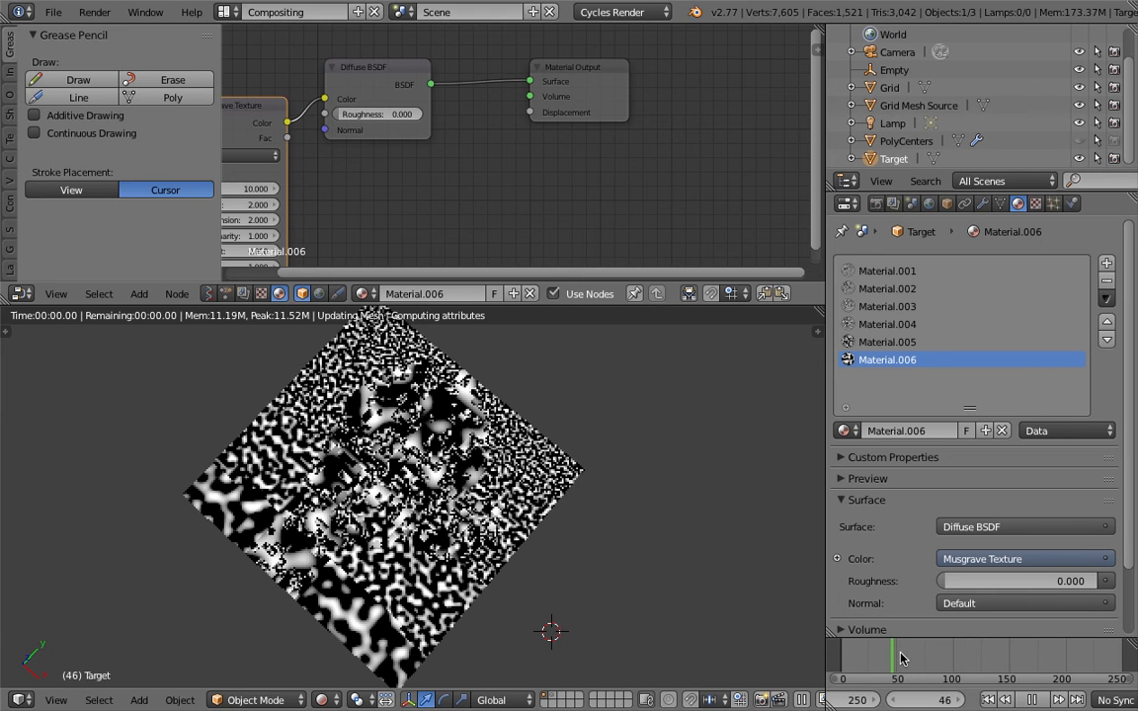
{"action": "middle_click_drag", "start_coordinate": [571, 501], "coordinate": [639, 533]}
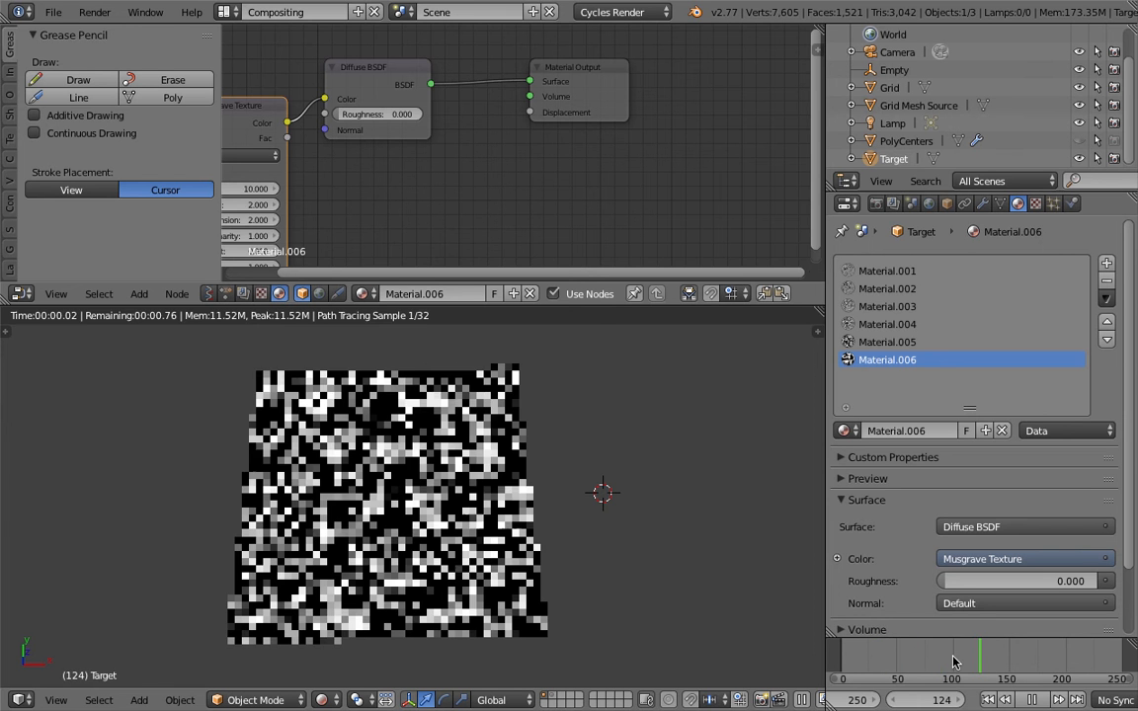
{"action": "key", "text": "Escape"}
{"action": "middle_click_drag", "start_coordinate": [504, 491], "coordinate": [537, 449]}
{"action": "mouse_move", "coordinate": [533, 9]}
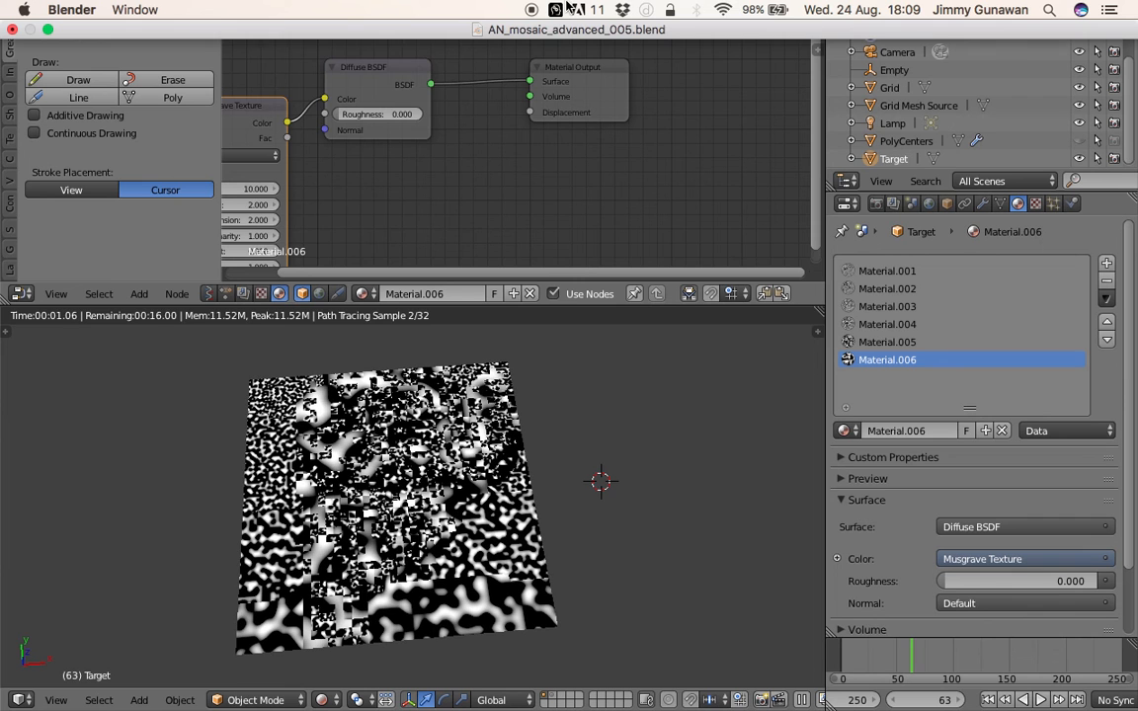